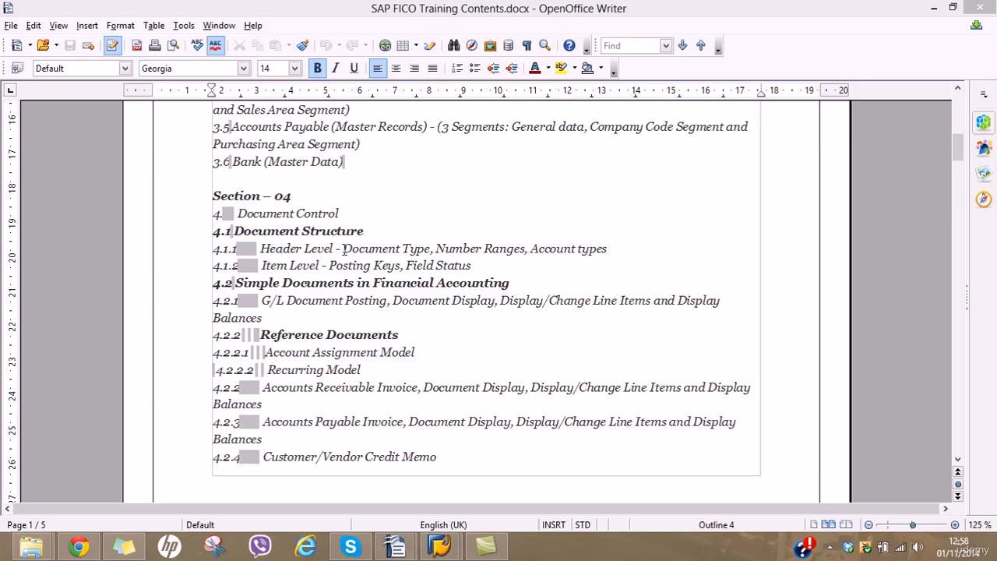
Highlight Document Type, Number Ranges and the full Header Level line under 4.1 Document Structure in the training contents.
left_click_drag(260, 247, 430, 246)
left_click(344, 247)
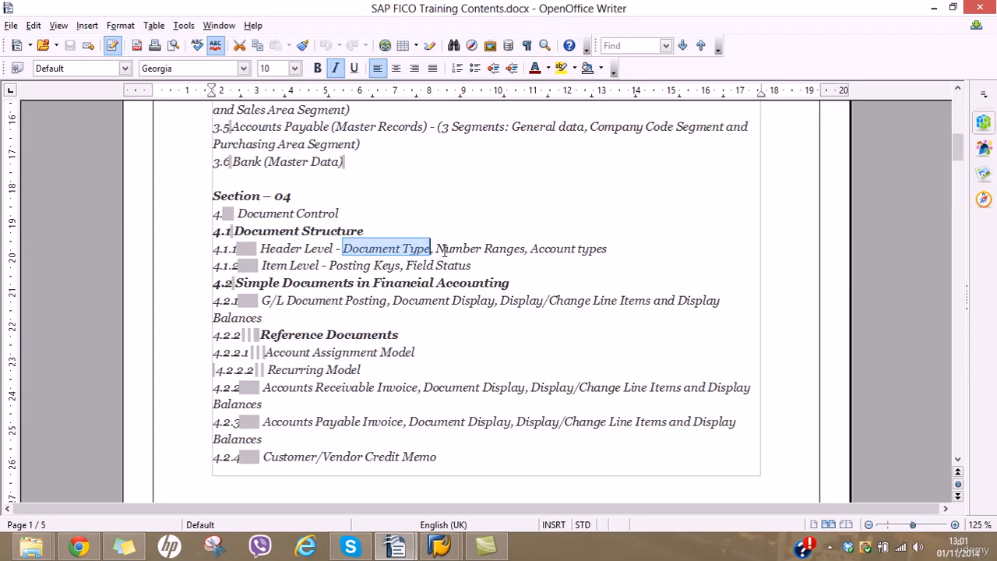
left_click_drag(436, 247, 526, 247)
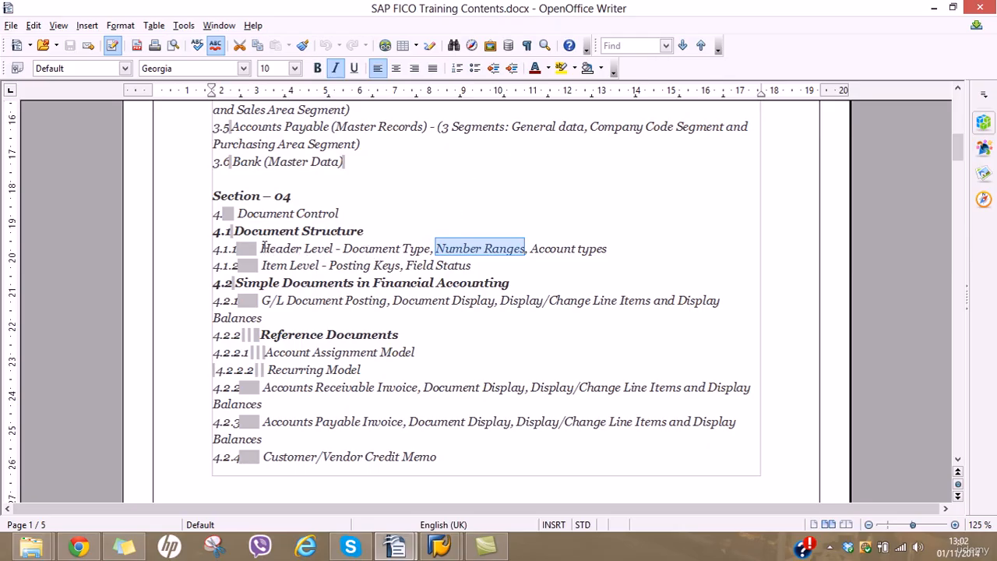
left_click_drag(262, 248, 610, 248)
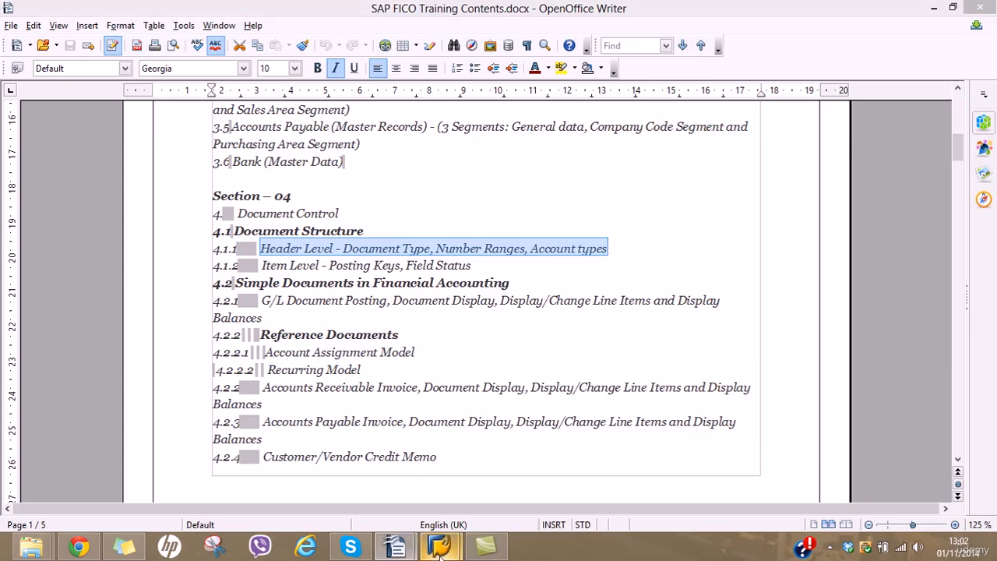
Switch to SAP, run transaction spro and display the SAP Reference IMG.
left_click(522, 495)
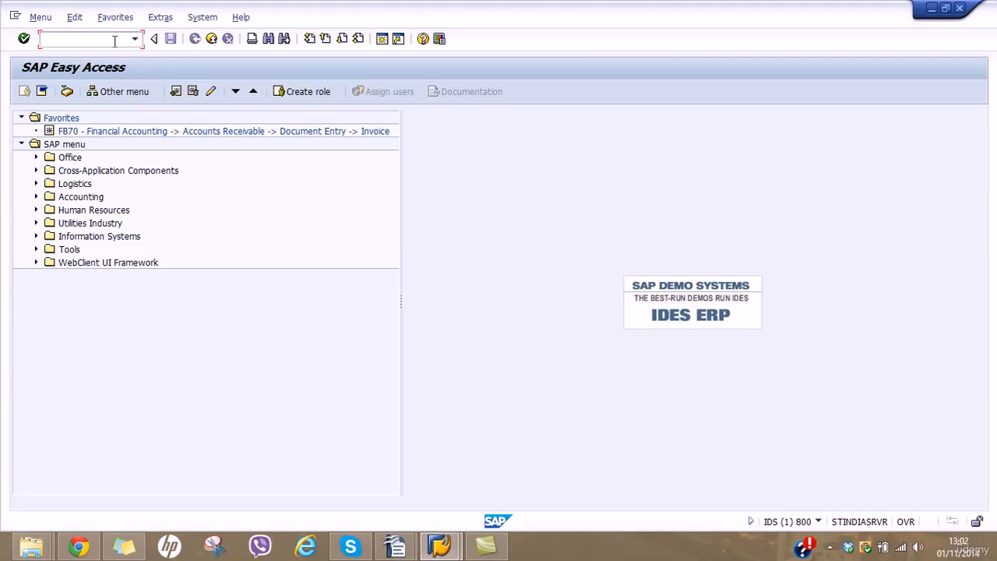
type("spro")
key("Return")
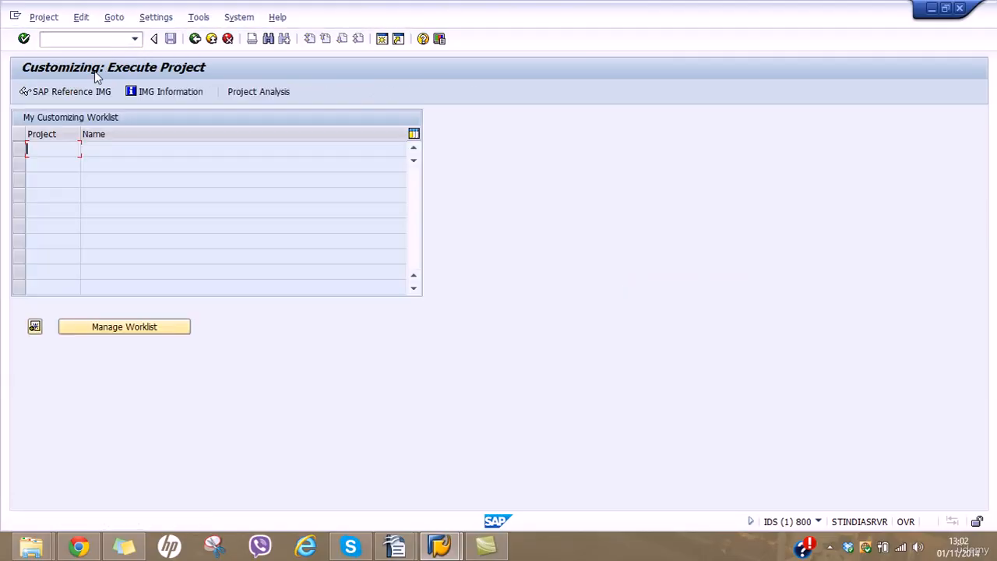
left_click(93, 91)
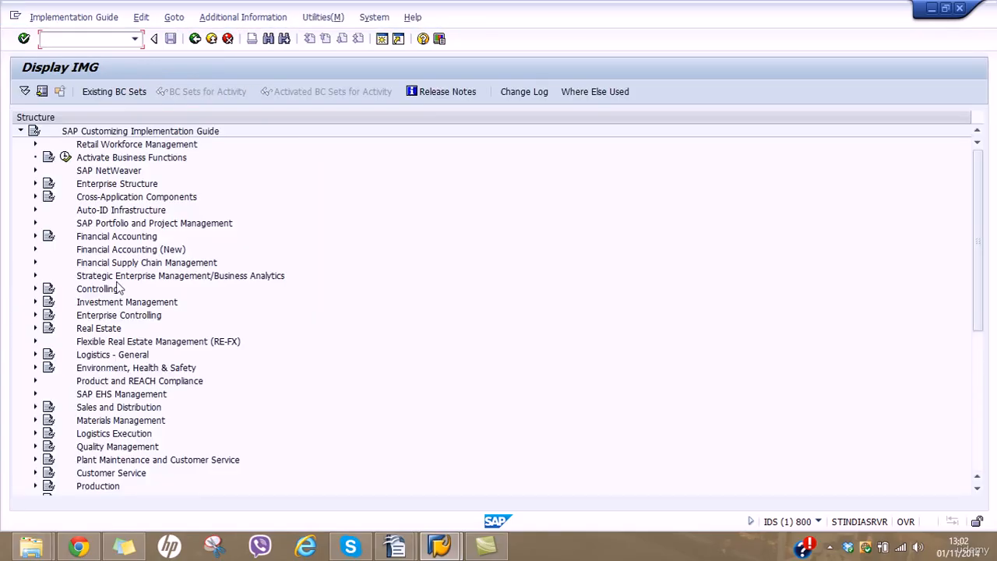
Execute Define Document Types for Entry View under Financial Accounting (New), Financial Accounting Global Settings (New), Document, Document Types.
left_click(35, 249)
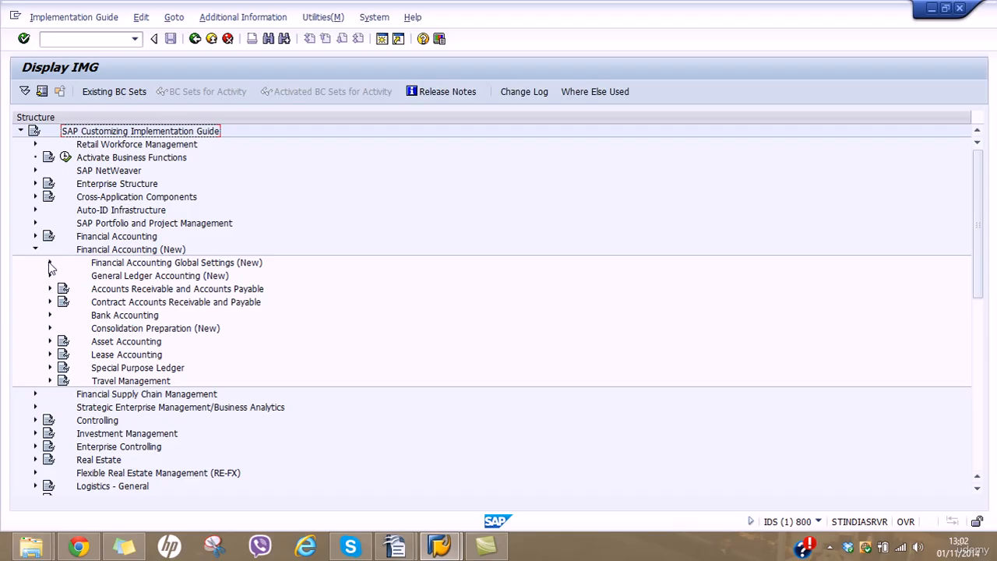
left_click(49, 264)
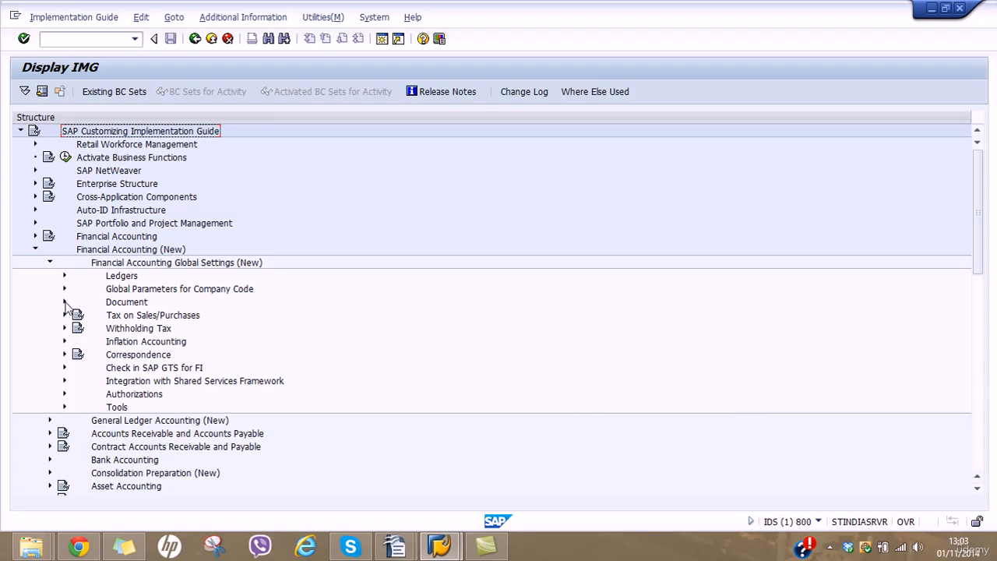
left_click(64, 302)
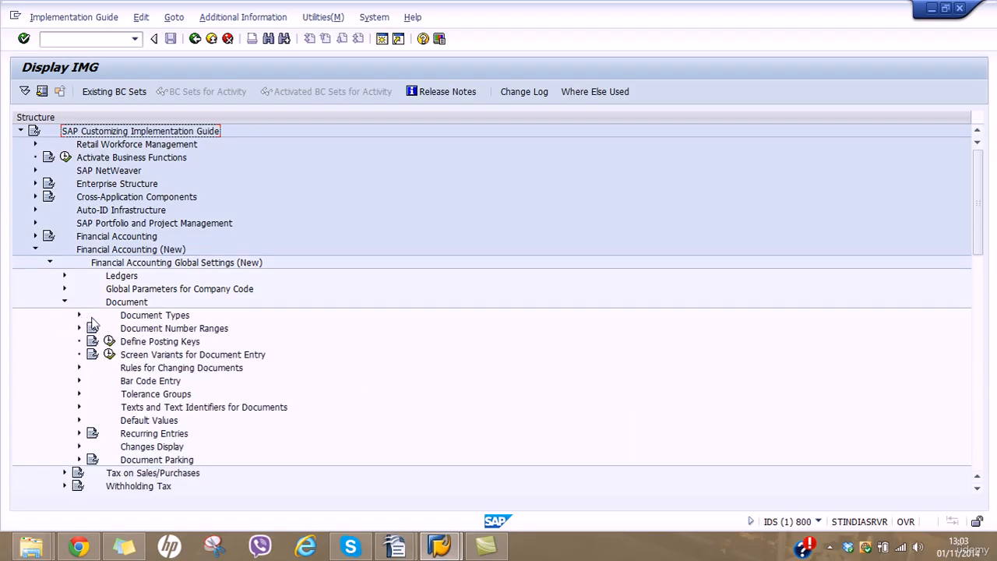
left_click(144, 319)
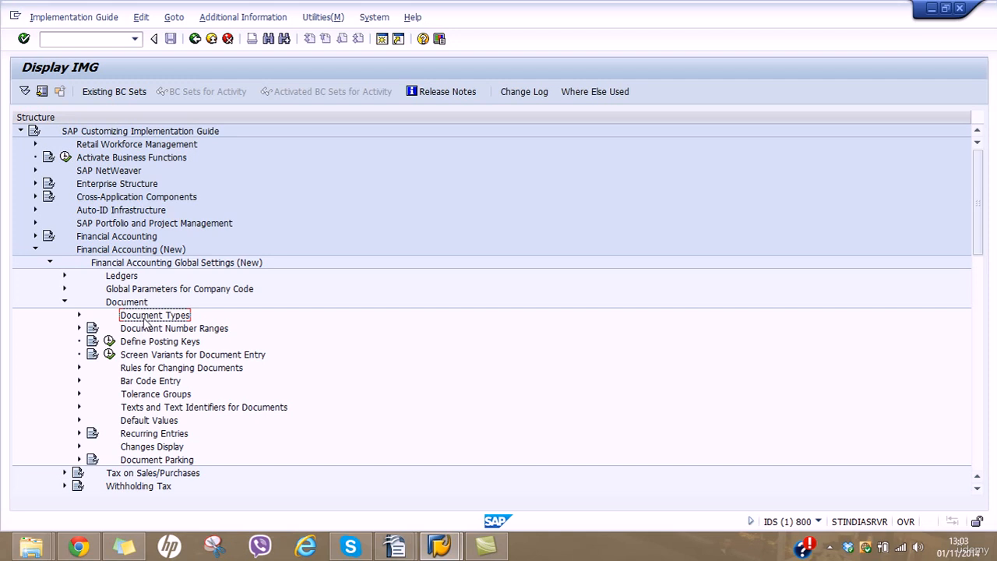
left_click(79, 315)
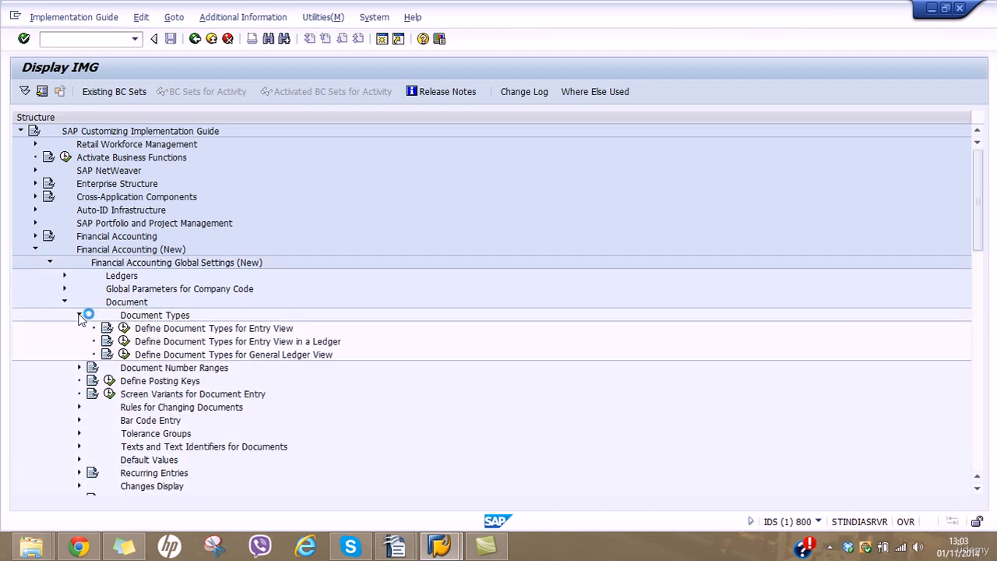
left_click(208, 330)
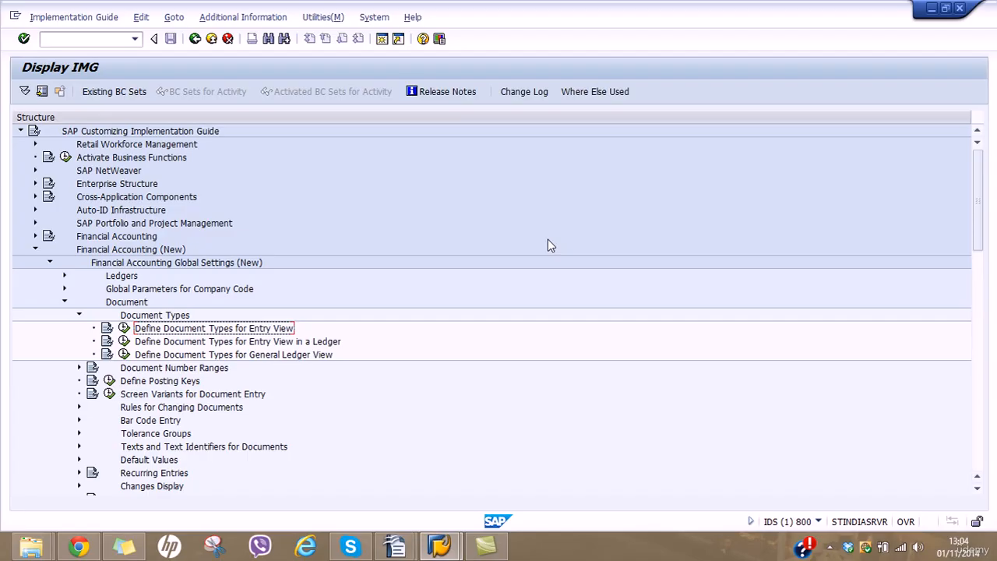
left_click(124, 329)
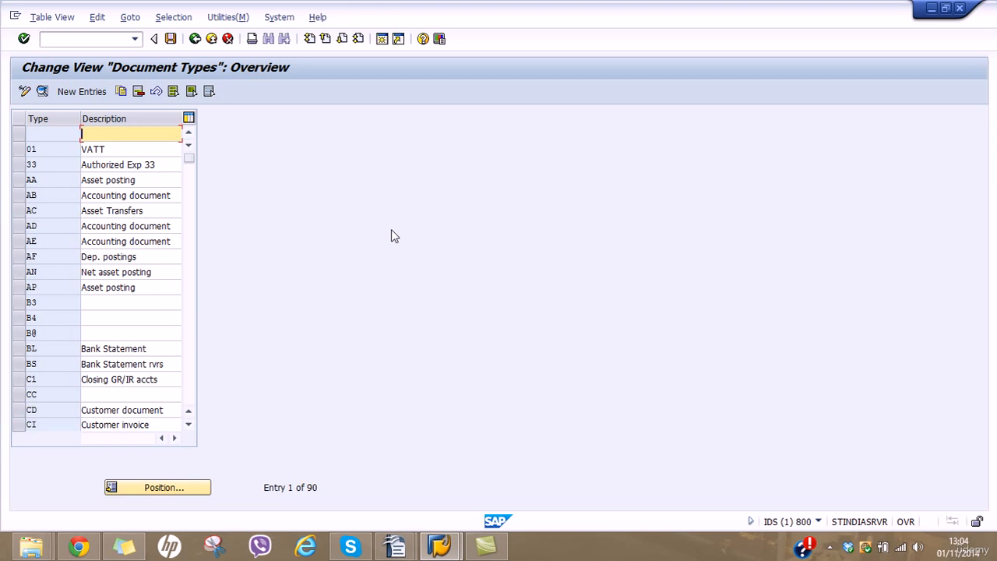
Position the document types overview at type DR and highlight its description.
double_click(37, 180)
left_click_drag(39, 198, 16, 199)
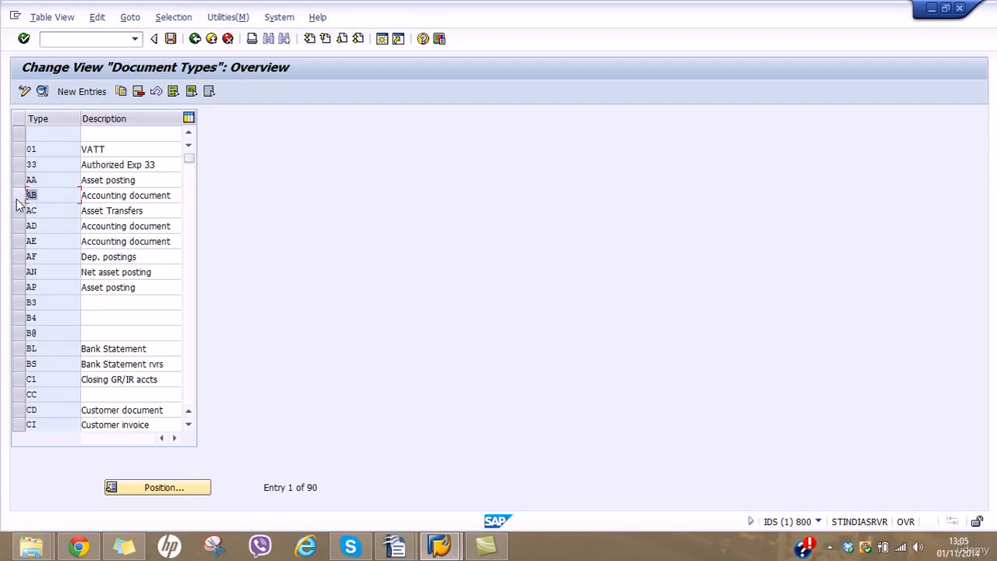
left_click(146, 488)
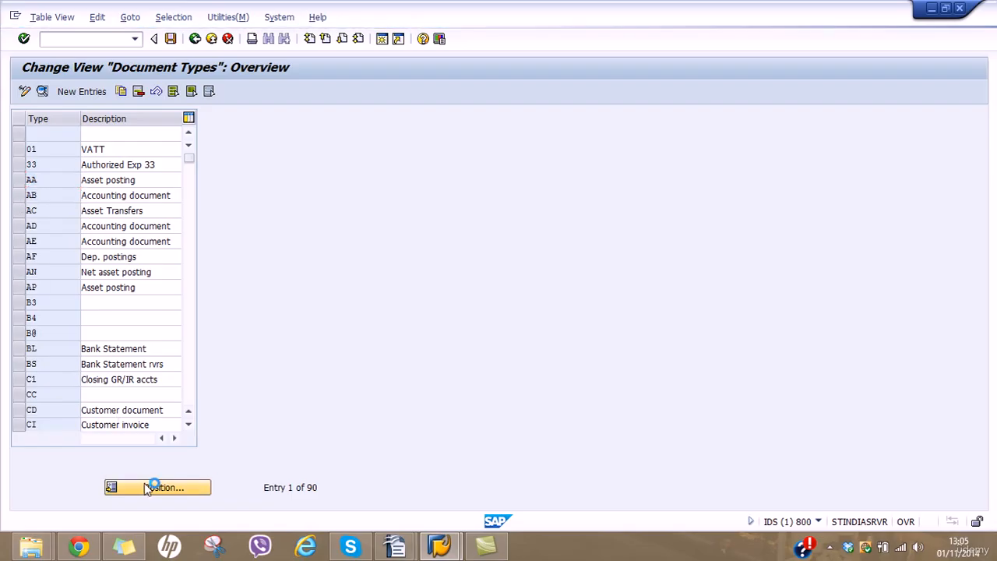
type("DR")
key("Return")
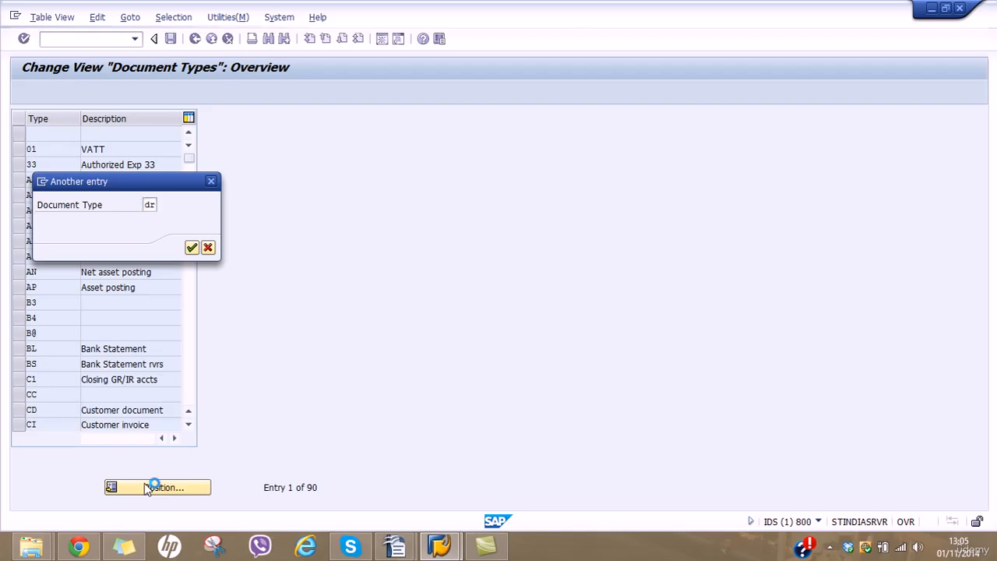
left_click_drag(154, 134, 58, 136)
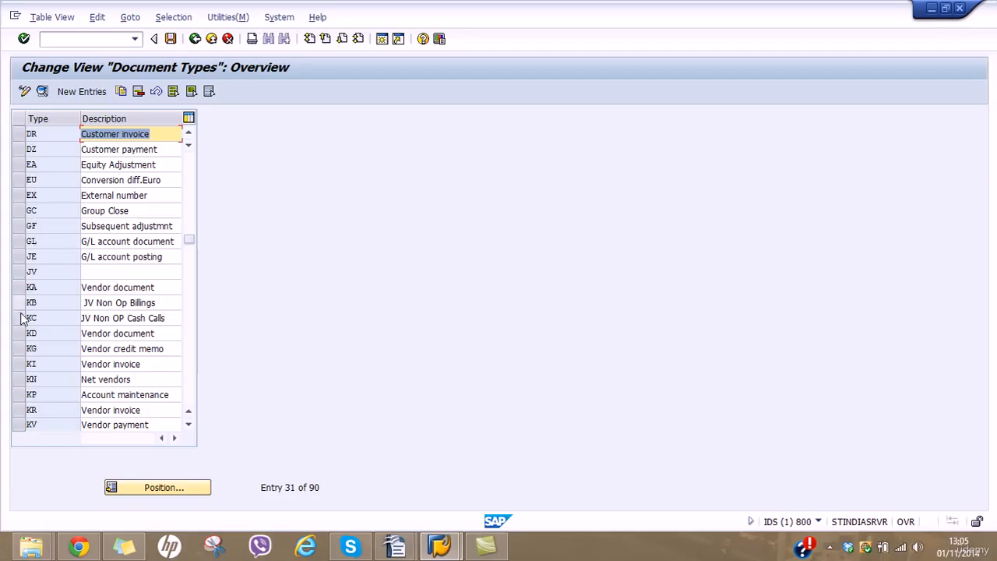
Select the invoice and payment document types KR, DR, DZ and KZ in the overview.
left_click(18, 409)
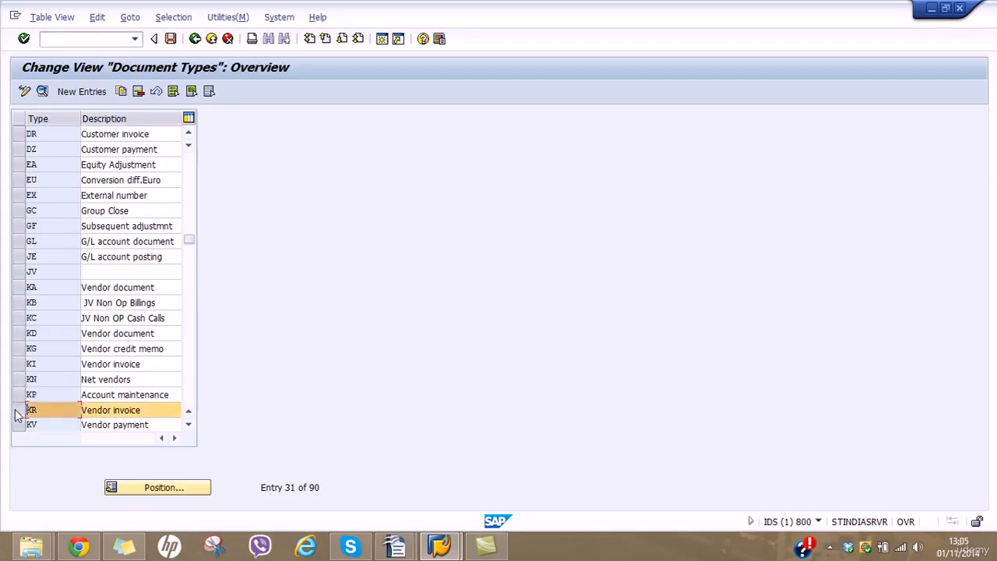
left_click(18, 139)
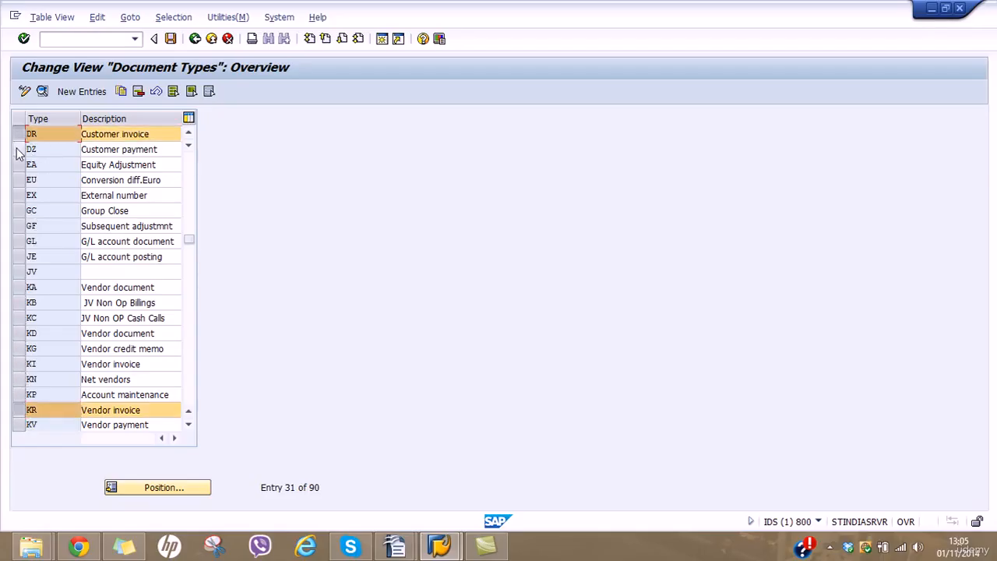
left_click(19, 151)
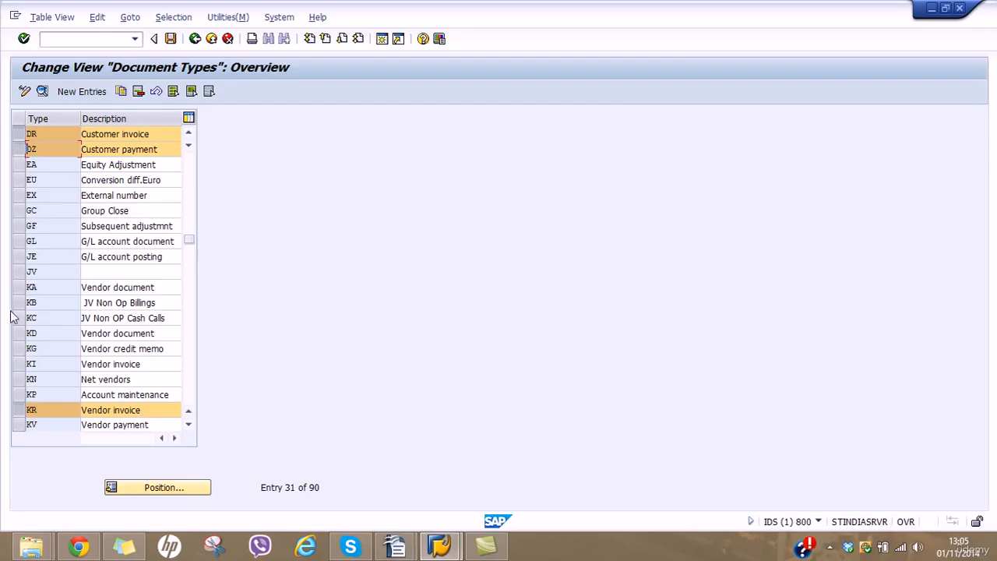
left_click(188, 424)
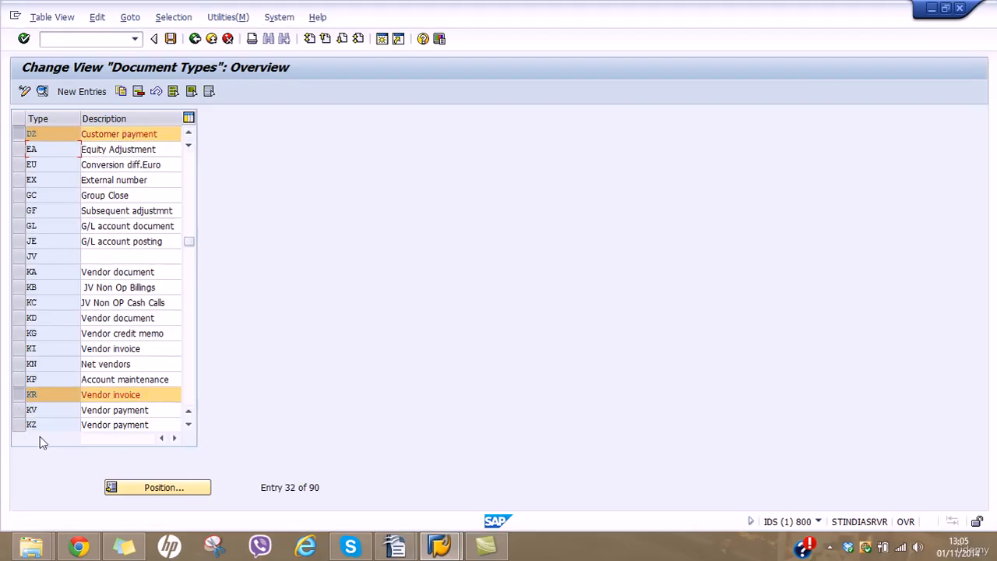
left_click(19, 424)
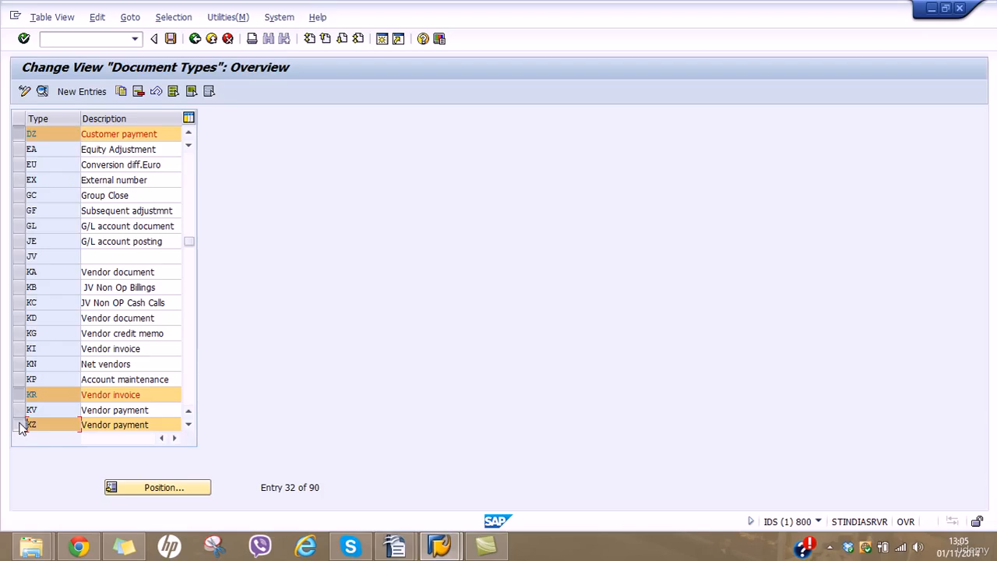
Deselect document types KZ, KR and DZ, keeping only DR selected.
left_click(19, 424)
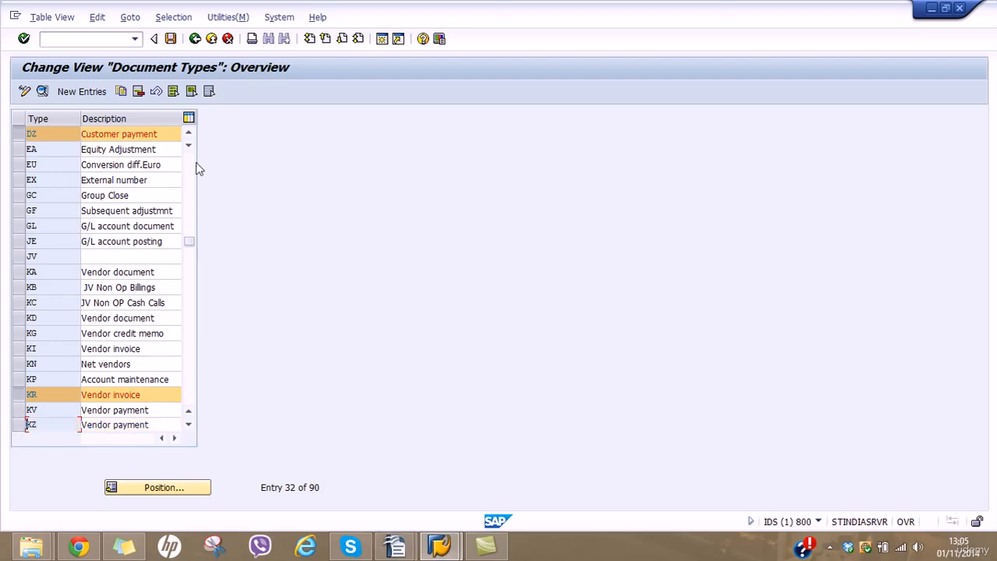
left_click(189, 136)
left_click(189, 136)
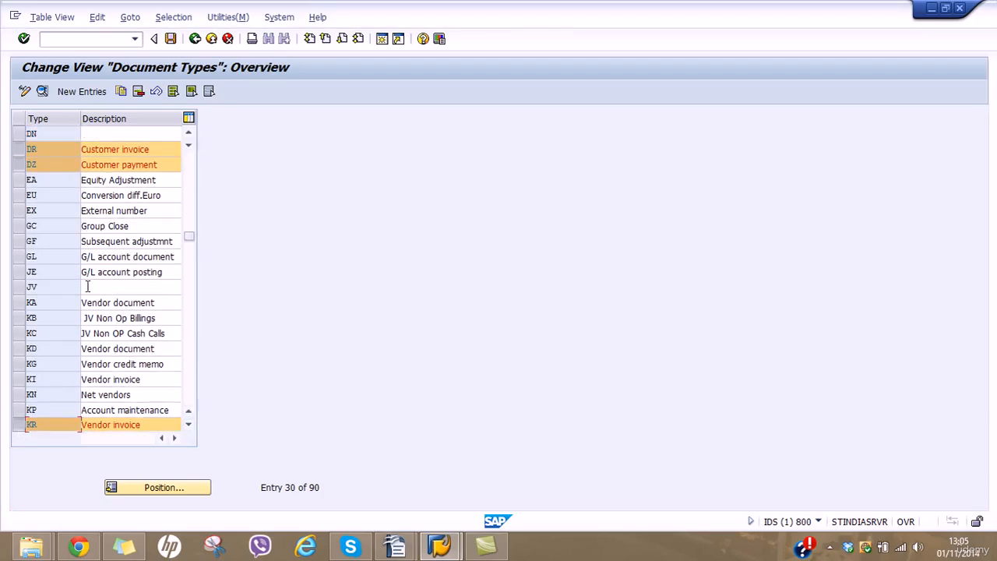
left_click(19, 424)
left_click(19, 164)
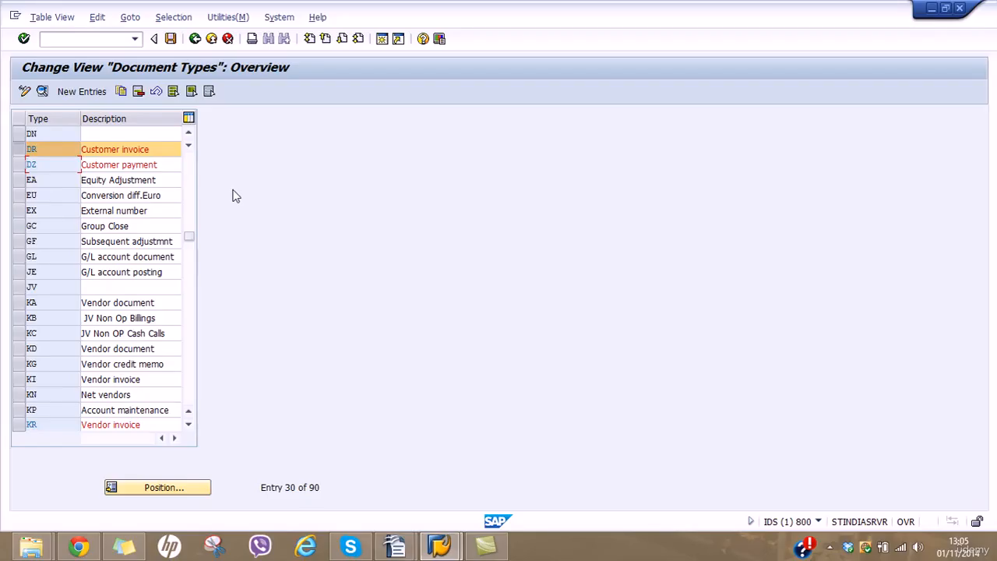
Open the details of document type DR and highlight its type code.
left_click(830, 547)
left_click(852, 472)
left_click(36, 148)
double_click(36, 148)
left_click(42, 92)
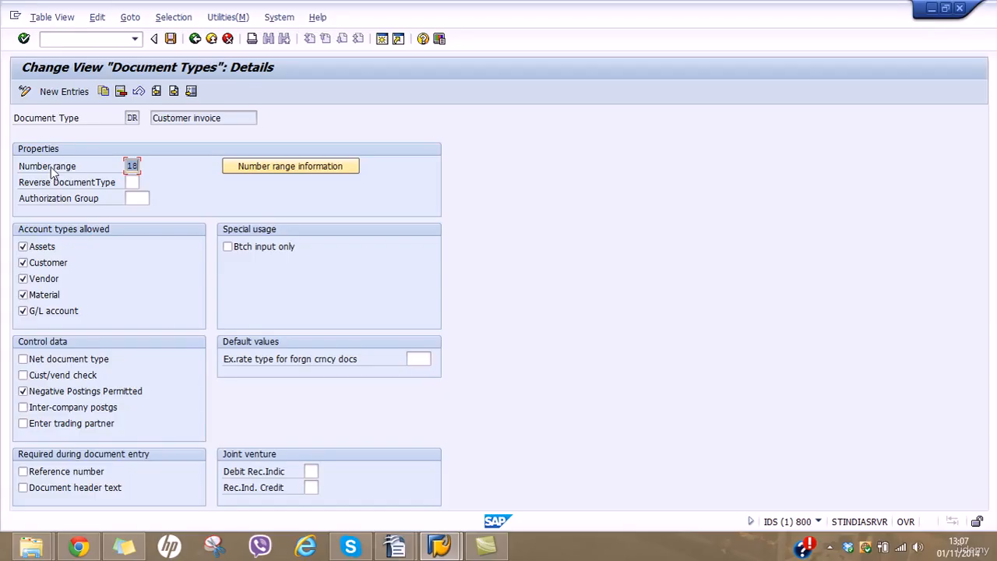
left_click(131, 117)
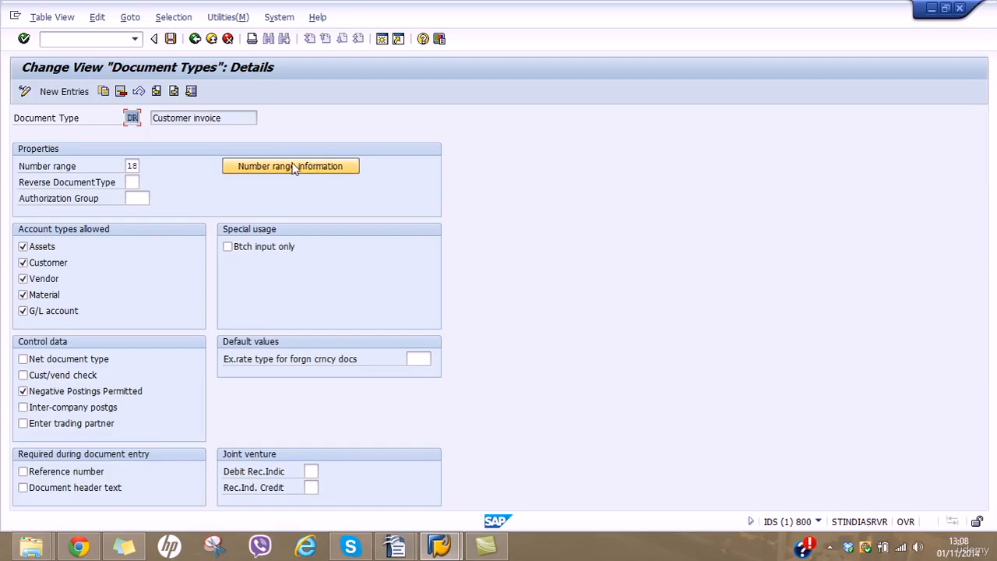
Display the accounting document number range intervals for company code AU01 and return to the number ranges entry view.
left_click(293, 167)
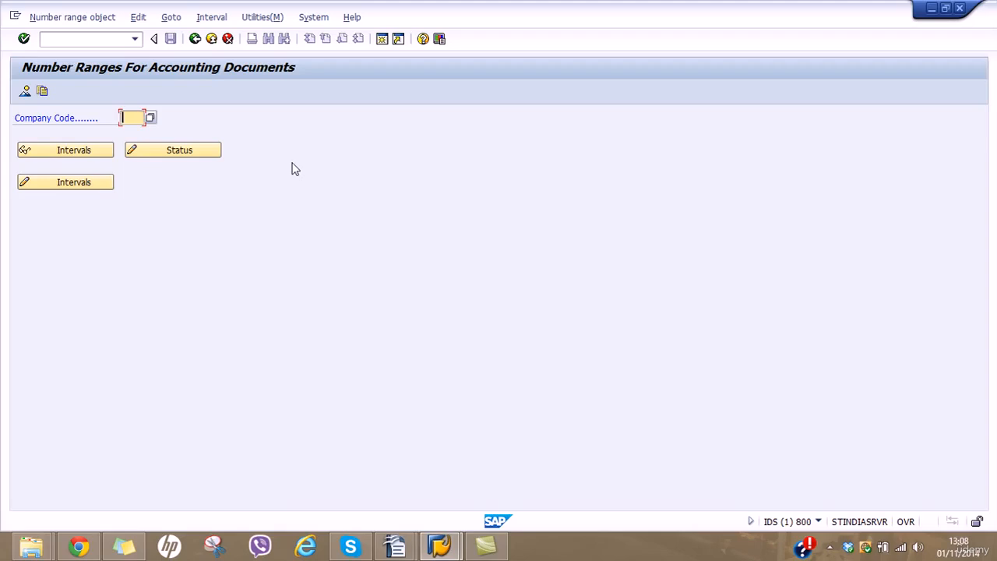
type("AU01")
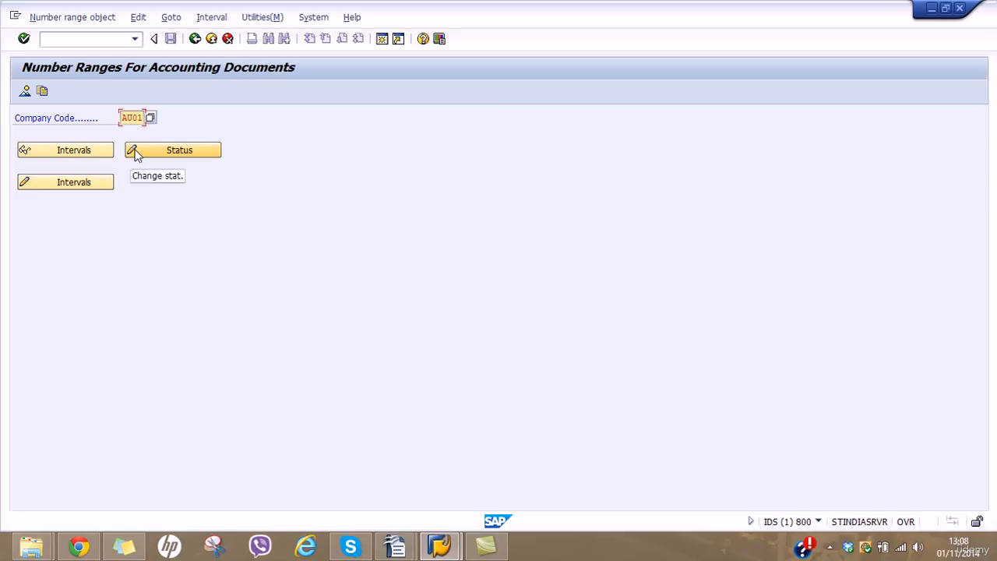
left_click(82, 151)
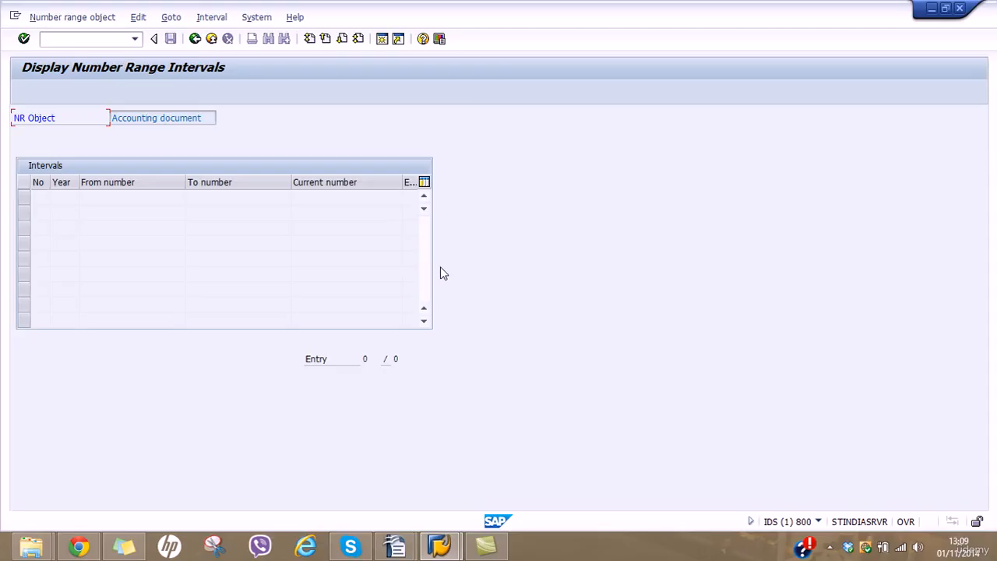
left_click(195, 39)
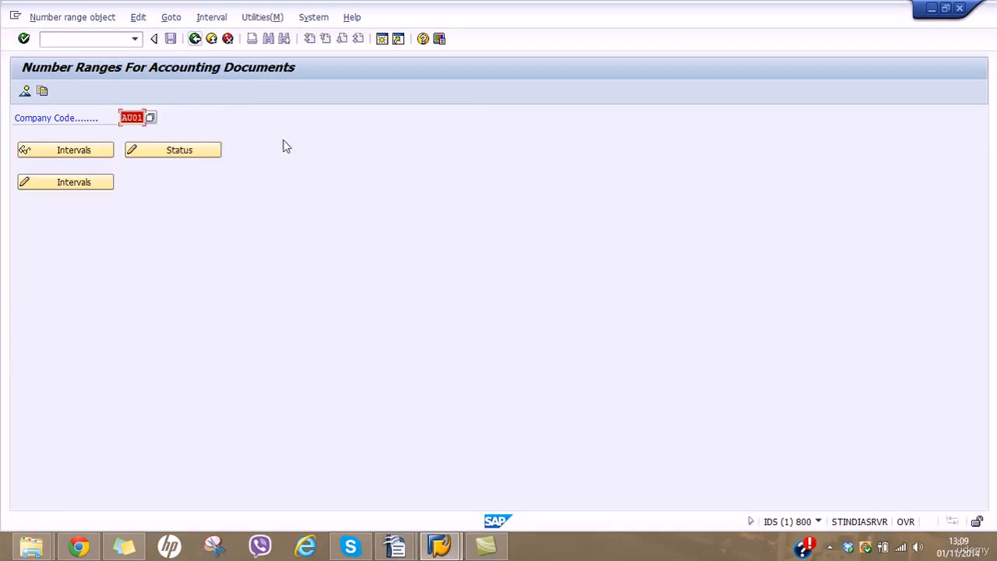
Examine the company codes offered as the source for copying number ranges, and cancel the copy.
left_click(43, 92)
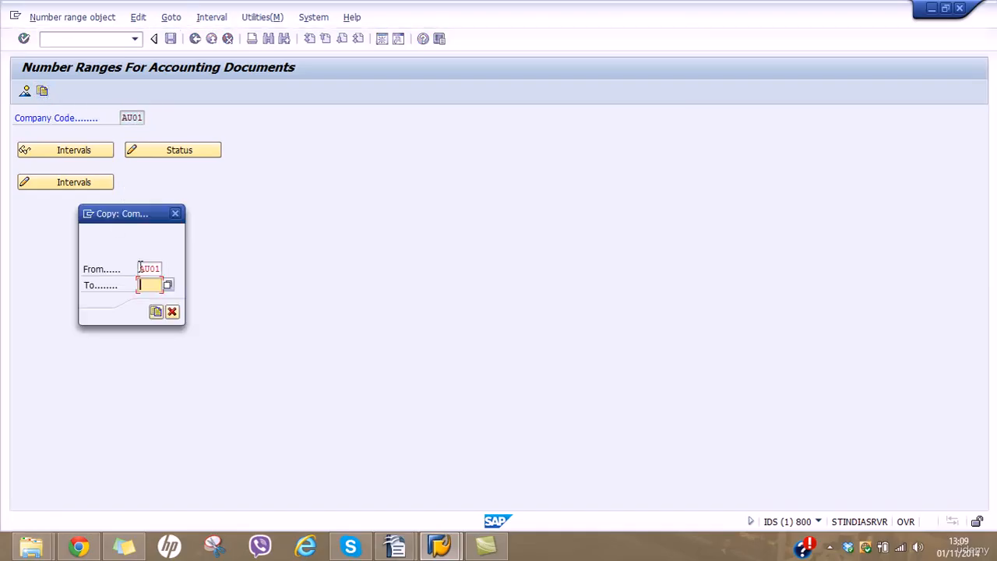
left_click_drag(139, 269, 164, 269)
left_click(169, 269)
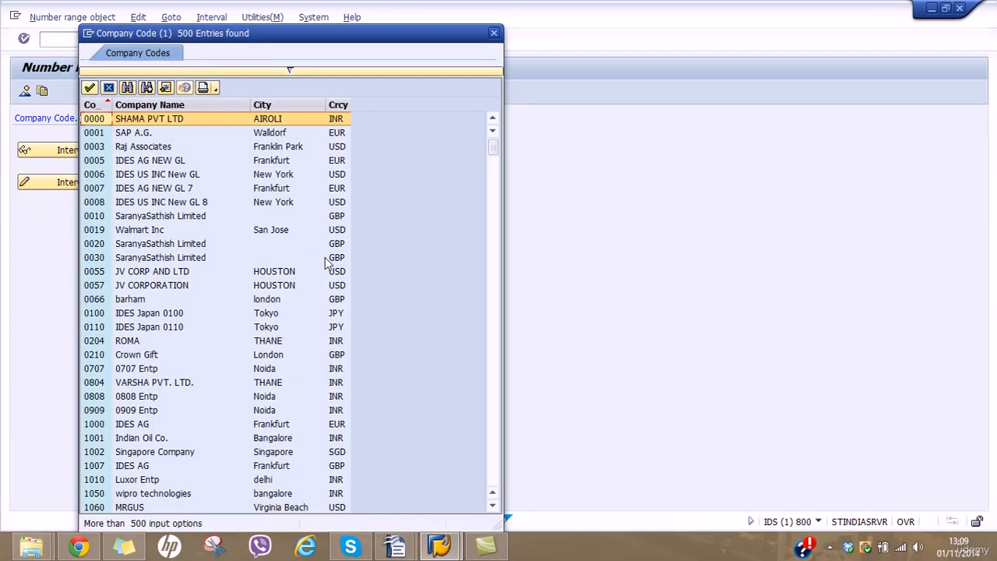
left_click(493, 32)
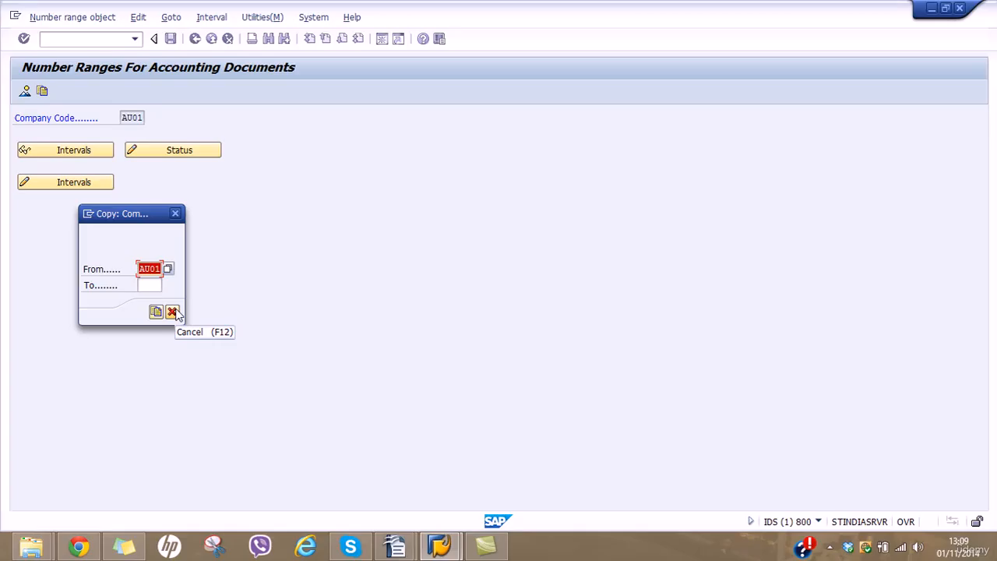
left_click(173, 311)
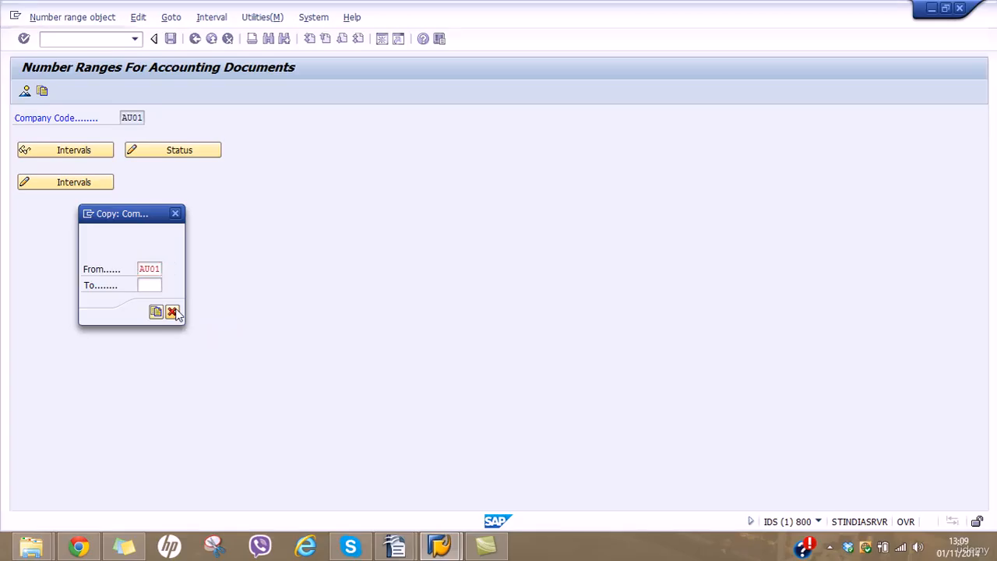
Open the number range interval maintenance for company code AU01 and return to the entry view.
left_click(70, 183)
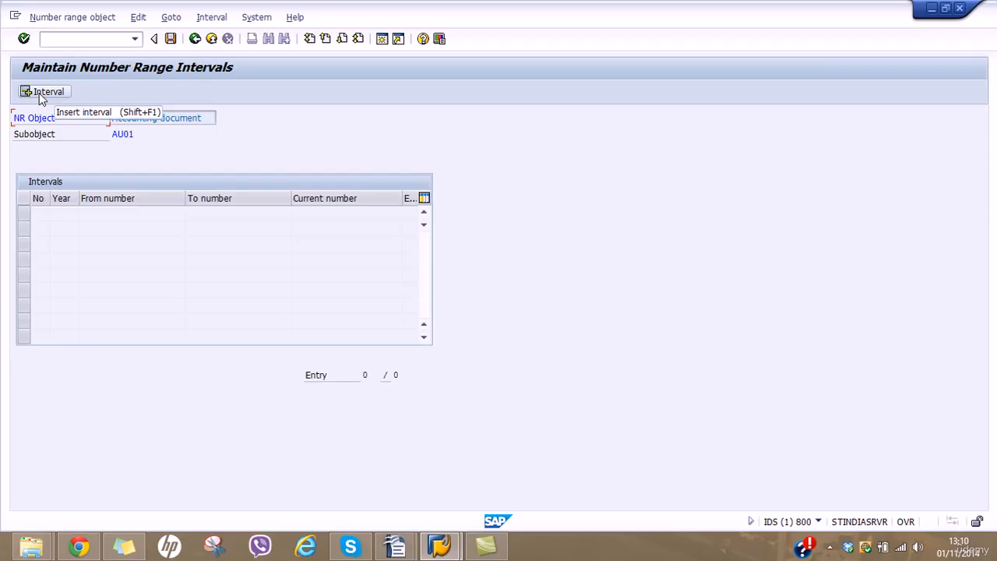
left_click(195, 38)
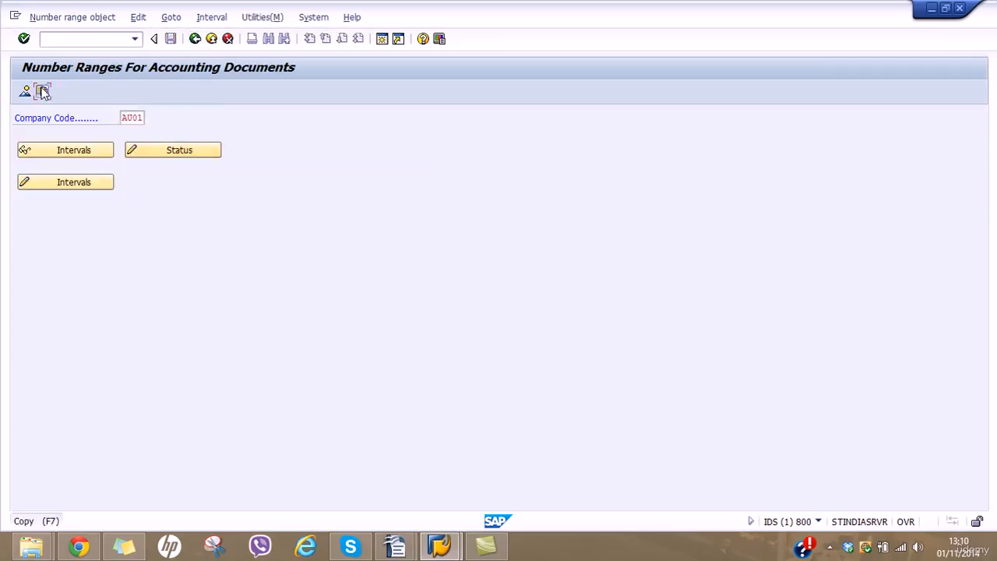
Copy the accounting document number range intervals from company code 1000 to AU01, acknowledging the transport notice.
left_click(156, 270)
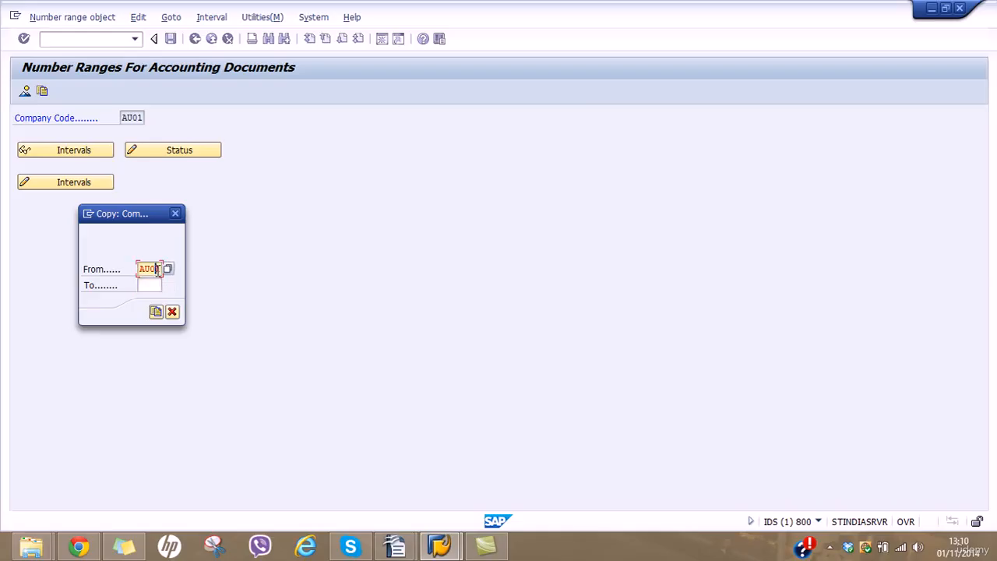
left_click(168, 268)
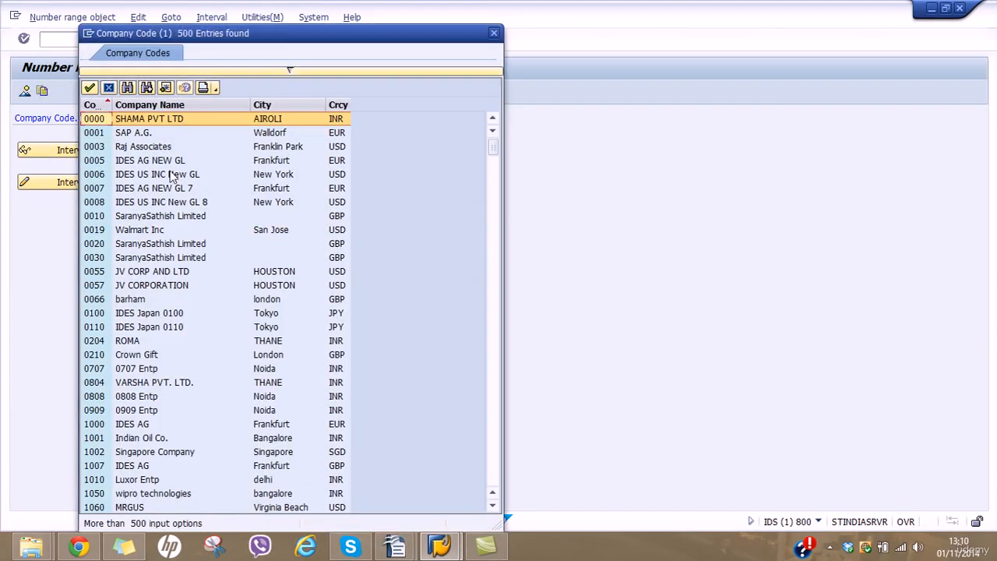
left_click(103, 134)
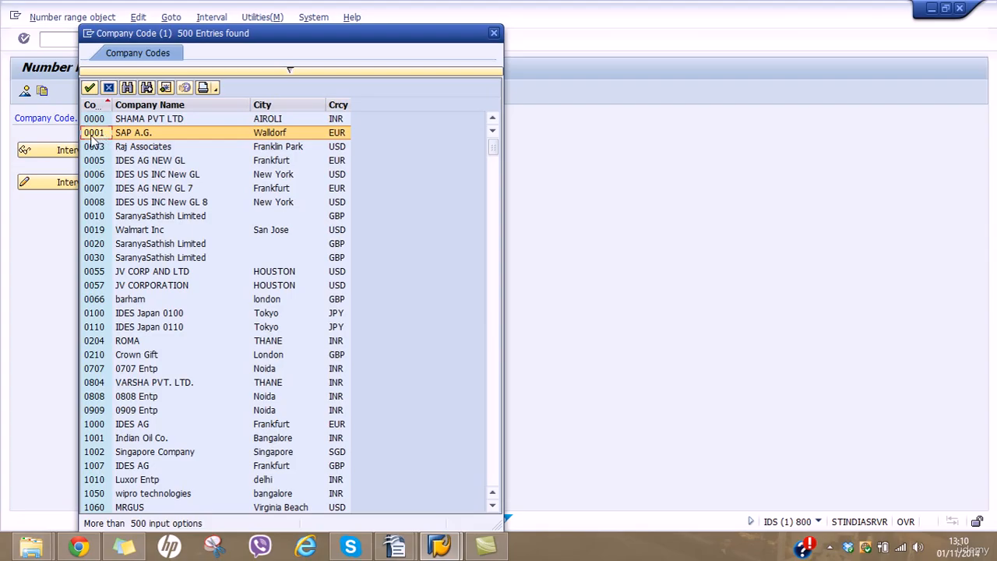
left_click(106, 426)
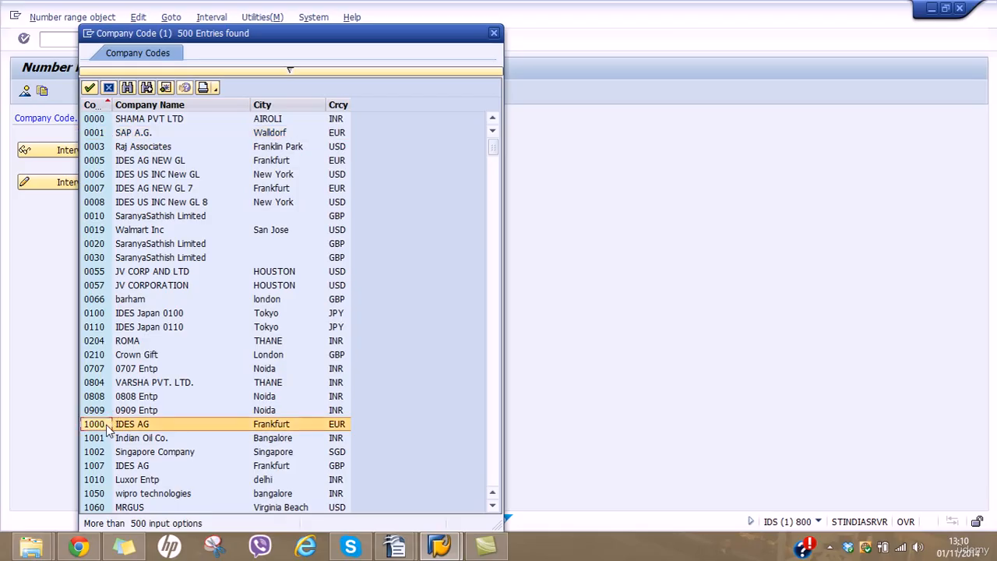
double_click(106, 425)
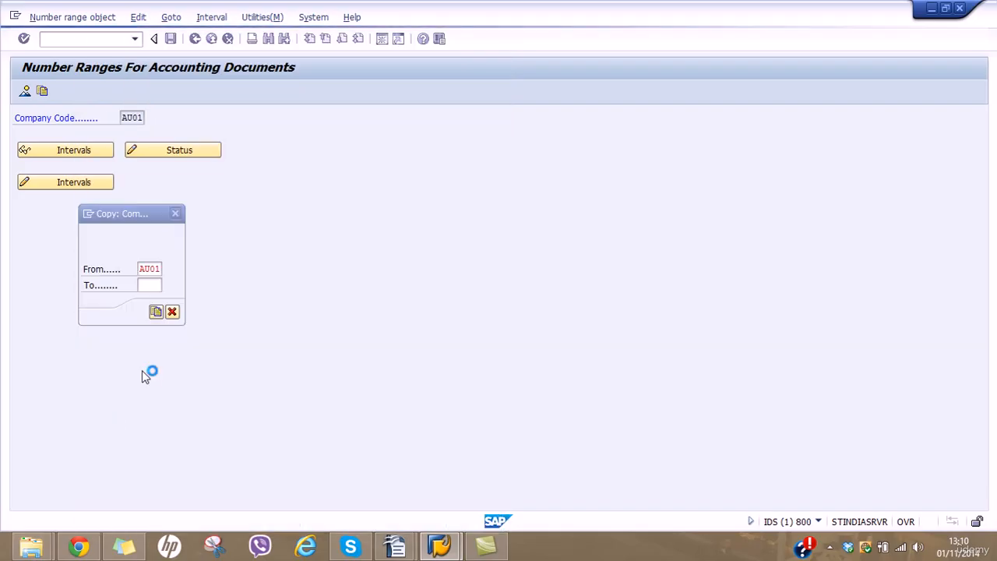
left_click(158, 286)
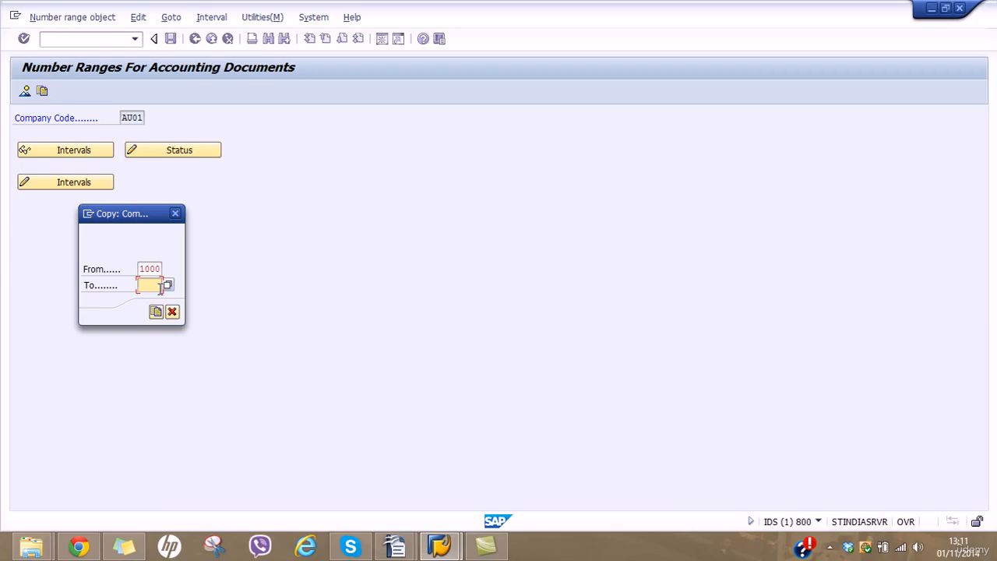
type("AU01")
left_click(156, 312)
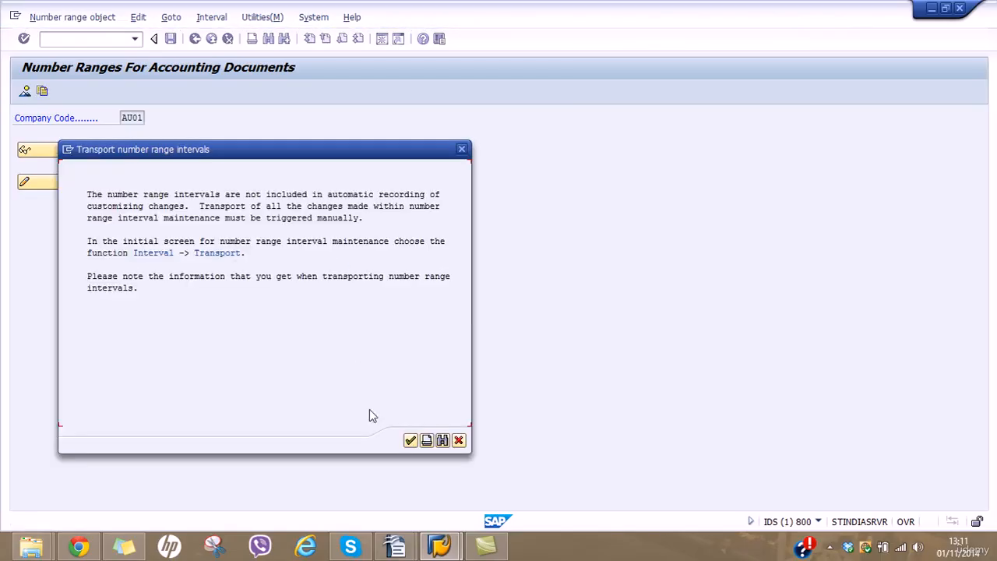
left_click(409, 440)
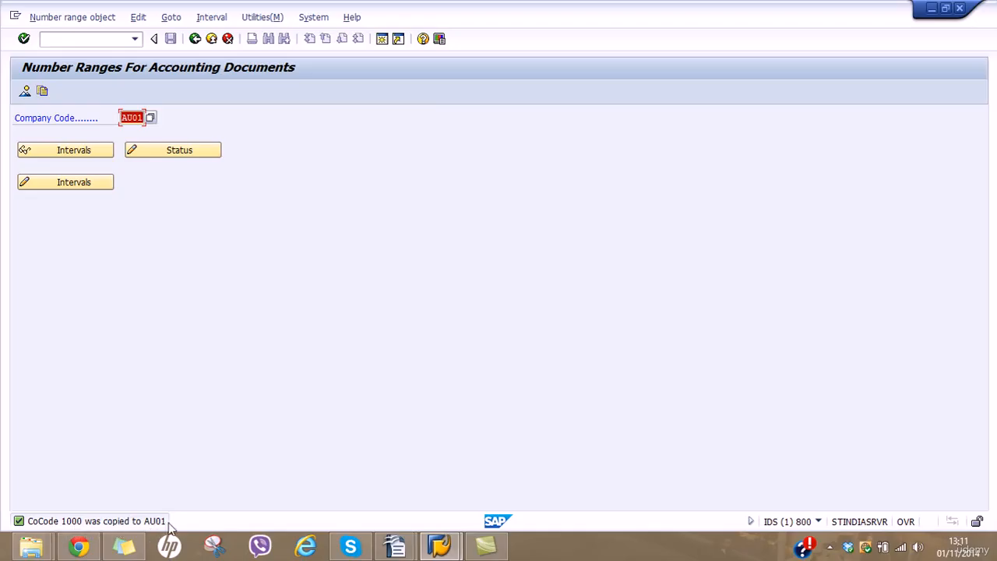
Display AU01's number range intervals and highlight the number, from number and to number of the 1992 interval for range 01.
left_click(57, 151)
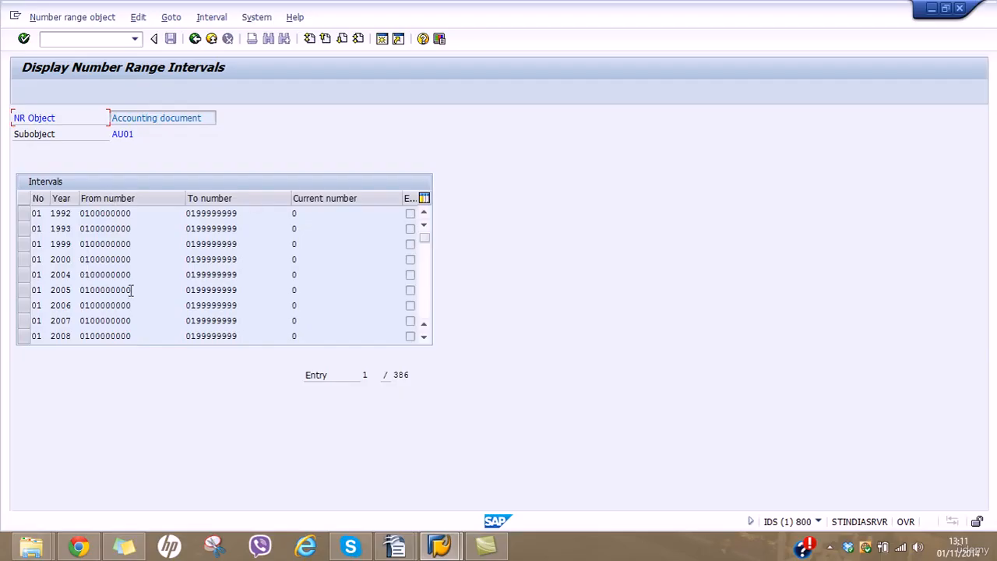
left_click(37, 213)
double_click(37, 214)
left_click_drag(132, 215, 86, 215)
left_click_drag(254, 211, 156, 216)
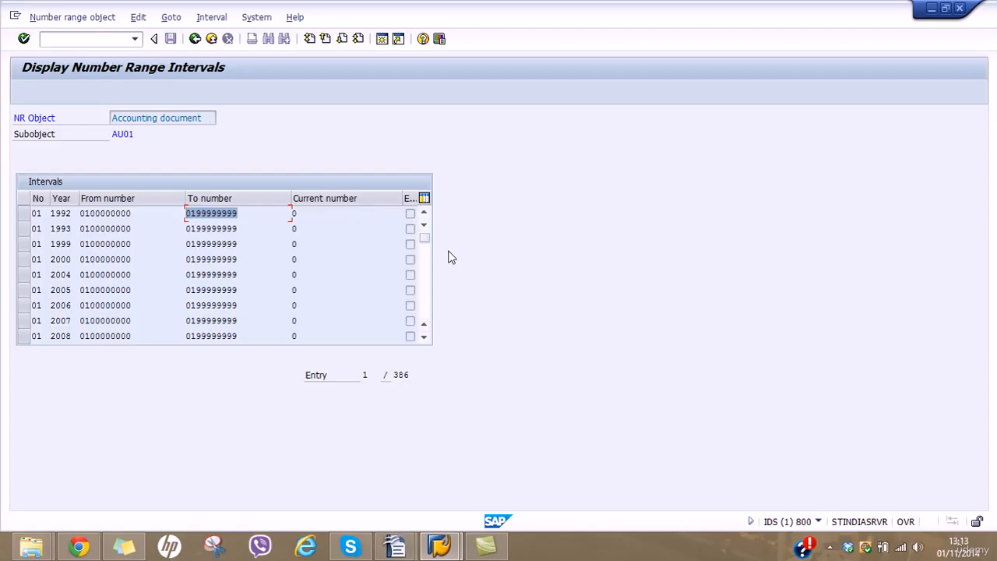
Locate the 2014 interval of number range 18, highlight its number, and return to the document type details.
left_click(428, 292)
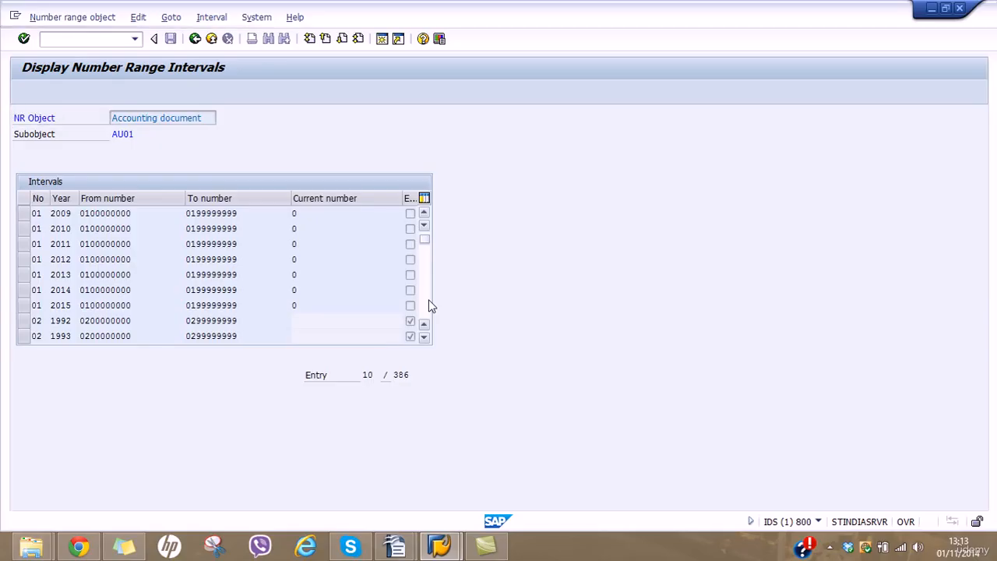
left_click(429, 300)
left_click(428, 301)
left_click(429, 300)
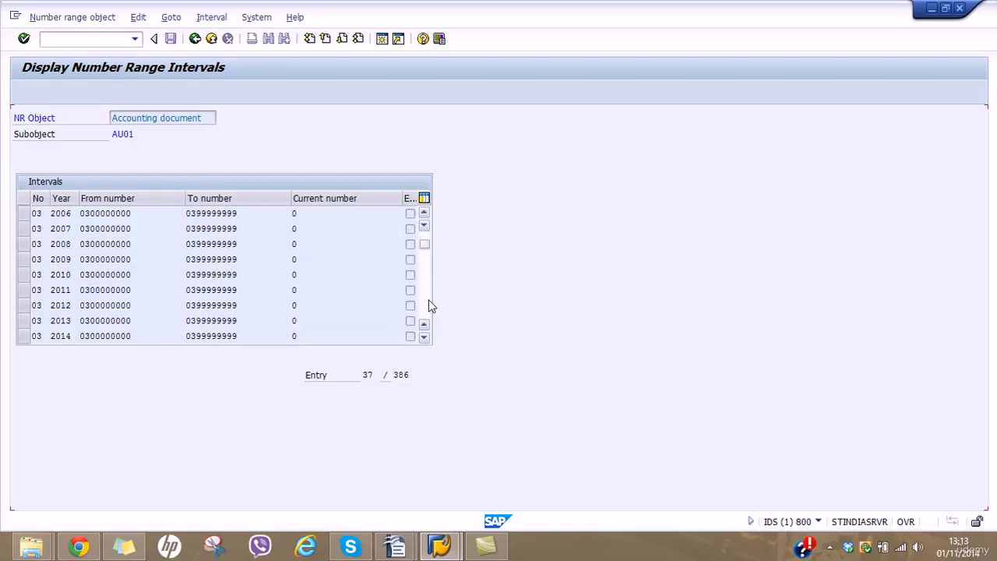
left_click(429, 301)
left_click(428, 301)
left_click(428, 301)
left_click(429, 301)
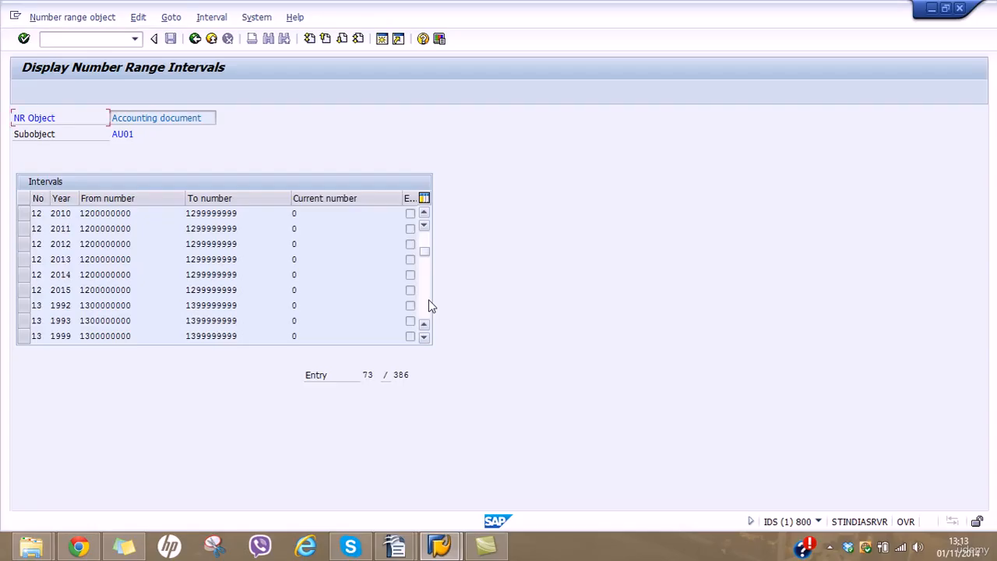
left_click(428, 300)
left_click(429, 300)
left_click(428, 301)
left_click(429, 301)
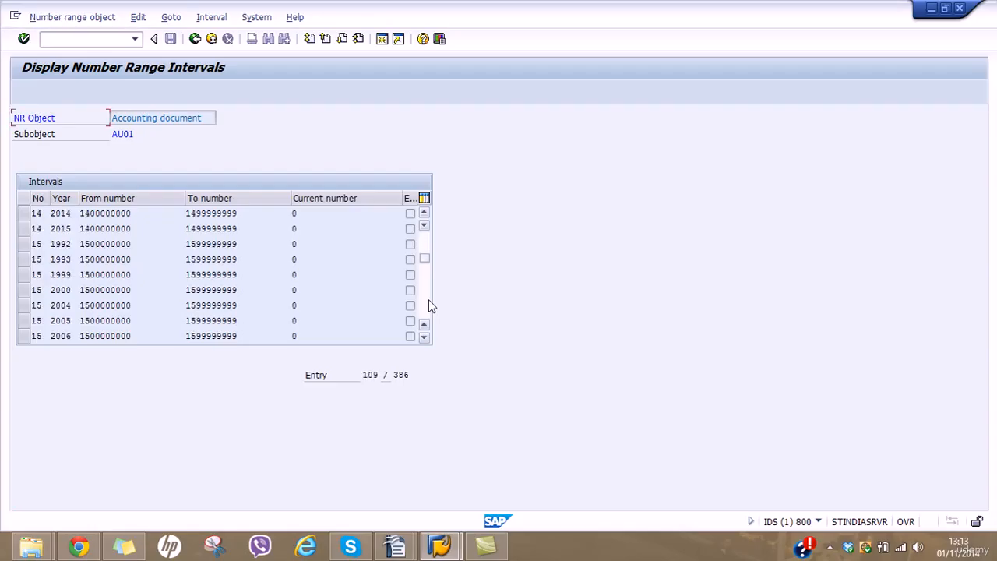
left_click(428, 301)
left_click(429, 300)
left_click(429, 301)
left_click(428, 301)
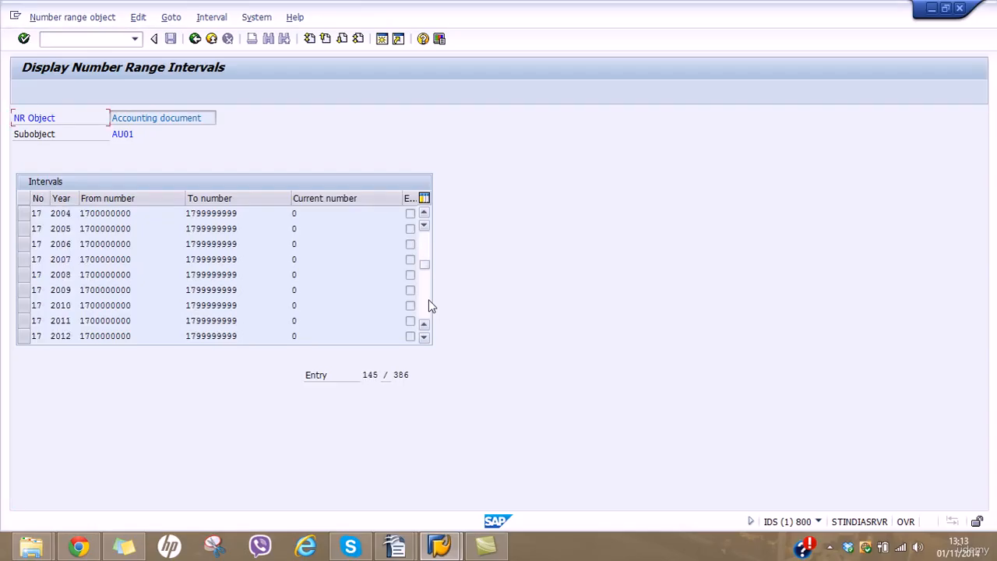
left_click(428, 300)
left_click(429, 301)
left_click(428, 301)
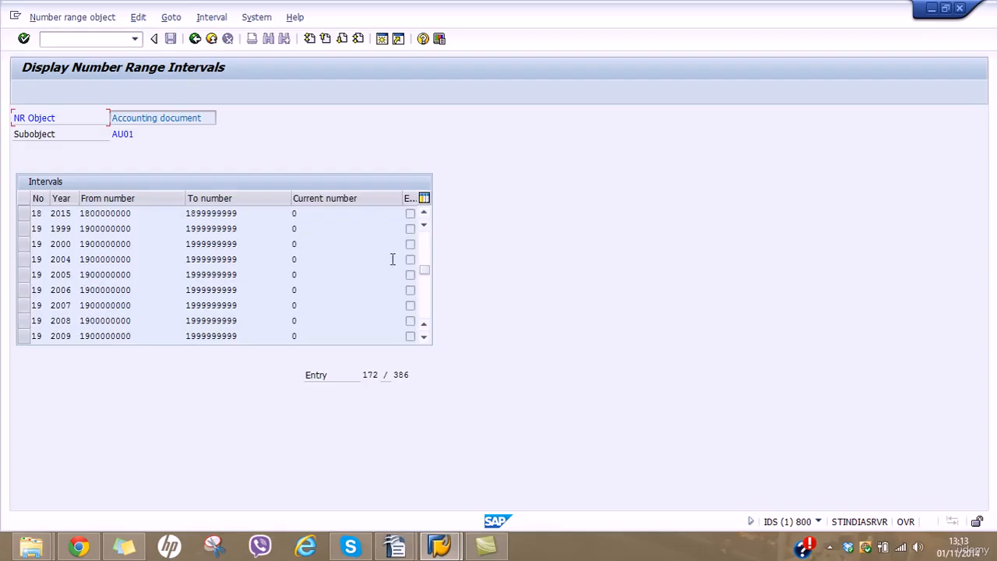
left_click(425, 246)
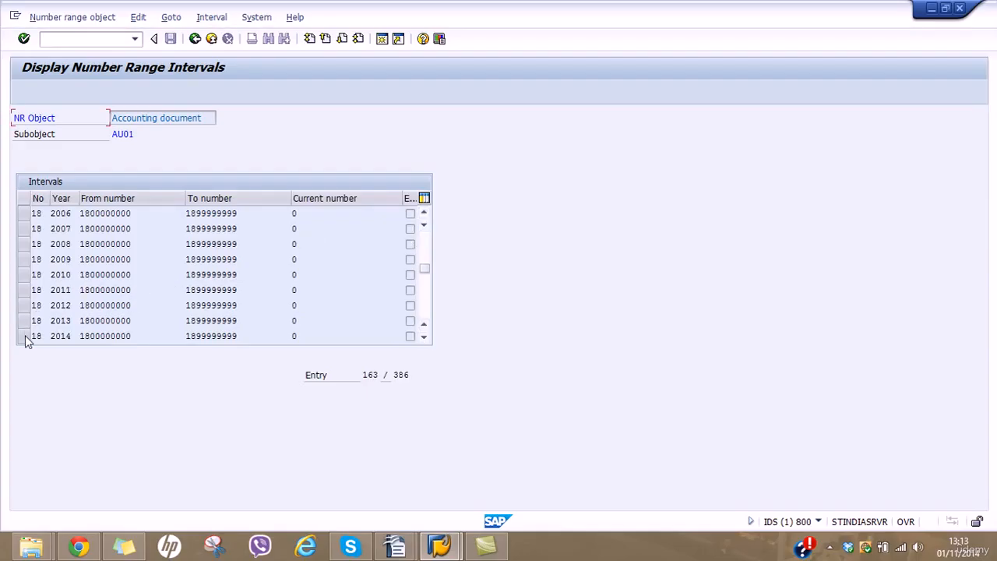
left_click(424, 336)
left_click(424, 337)
left_click_drag(73, 309, 14, 316)
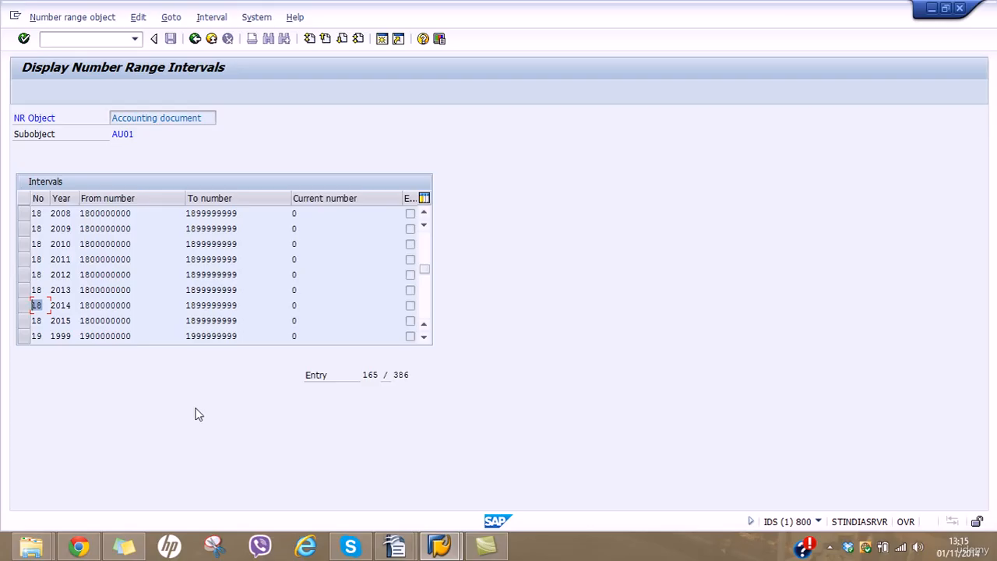
left_click(196, 40)
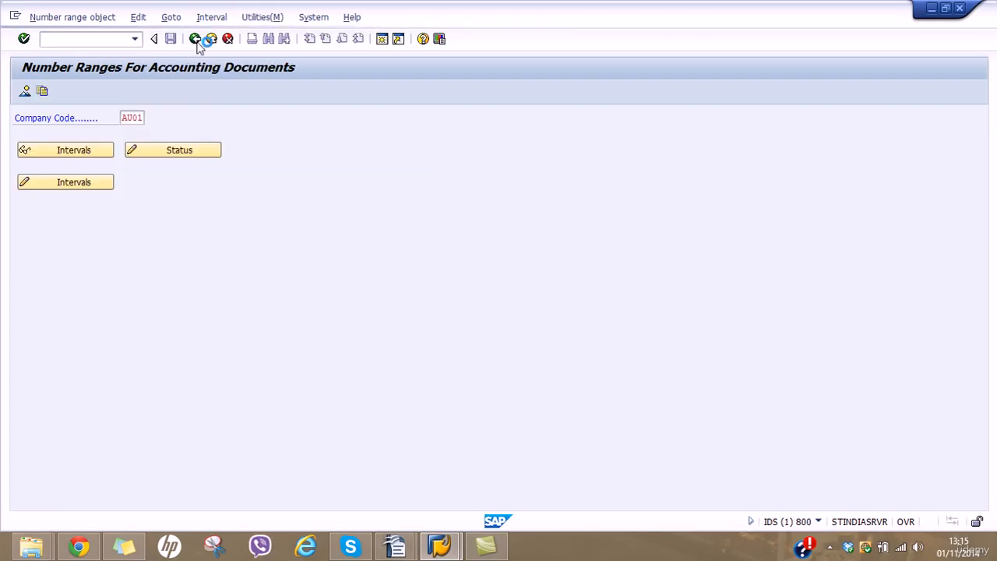
left_click(195, 40)
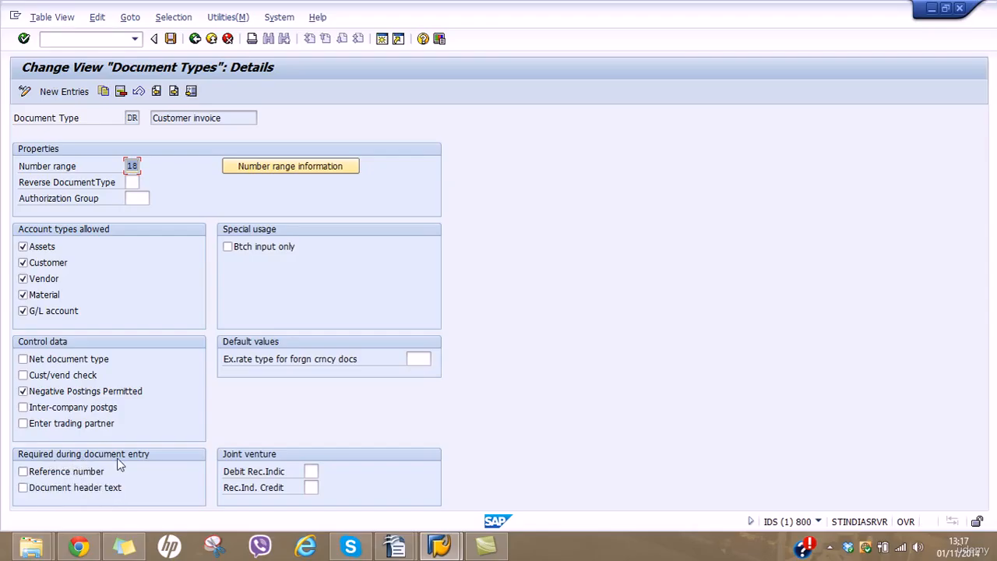
Try requiring the reference number and document header text for document type DR, and reverse both options.
left_click(23, 472)
left_click(23, 487)
double_click(129, 119)
left_click(89, 484)
left_click(89, 473)
Open the details of document type DZ from the overview, examine its reverse document type and number range, and return.
left_click(195, 39)
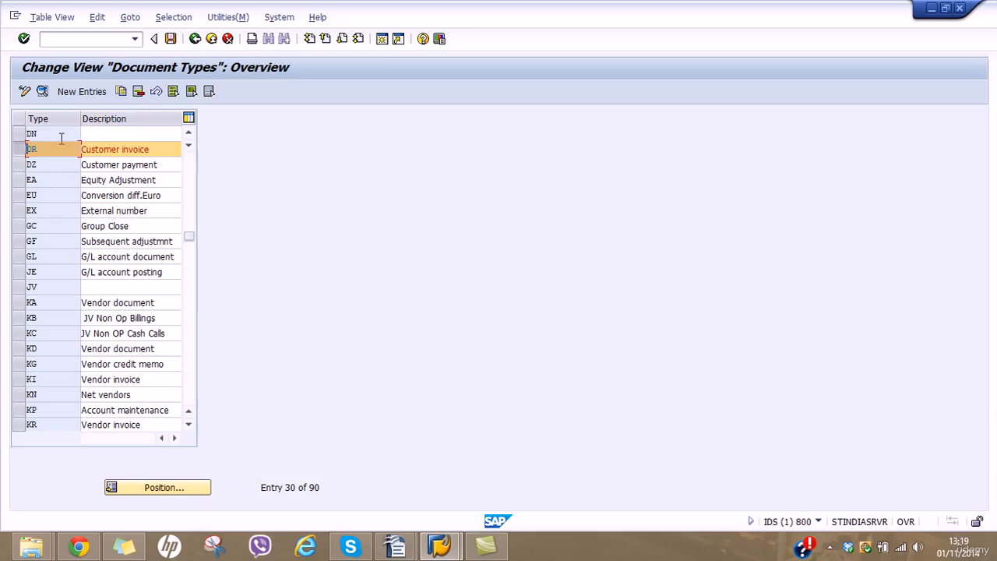
left_click(20, 149)
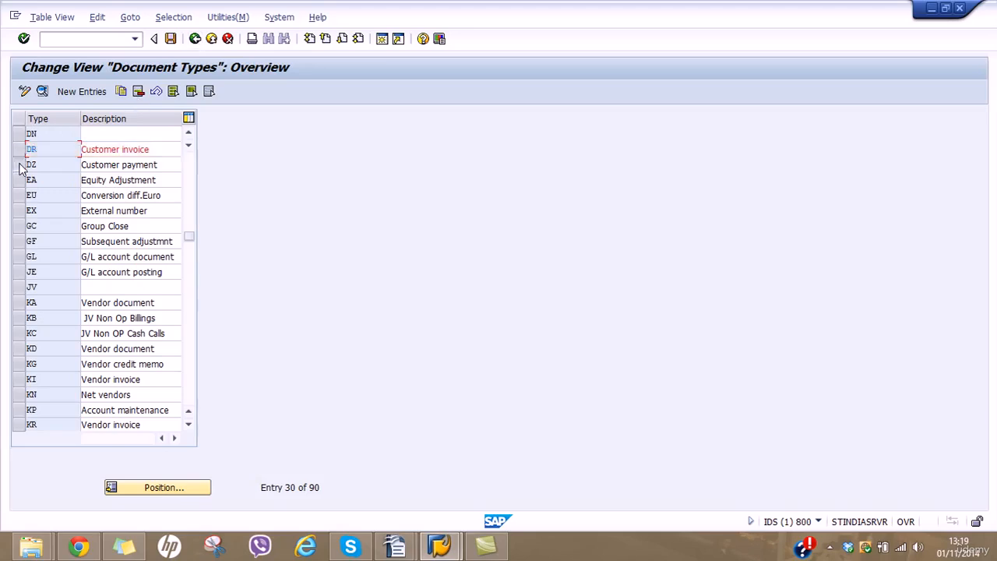
left_click(21, 164)
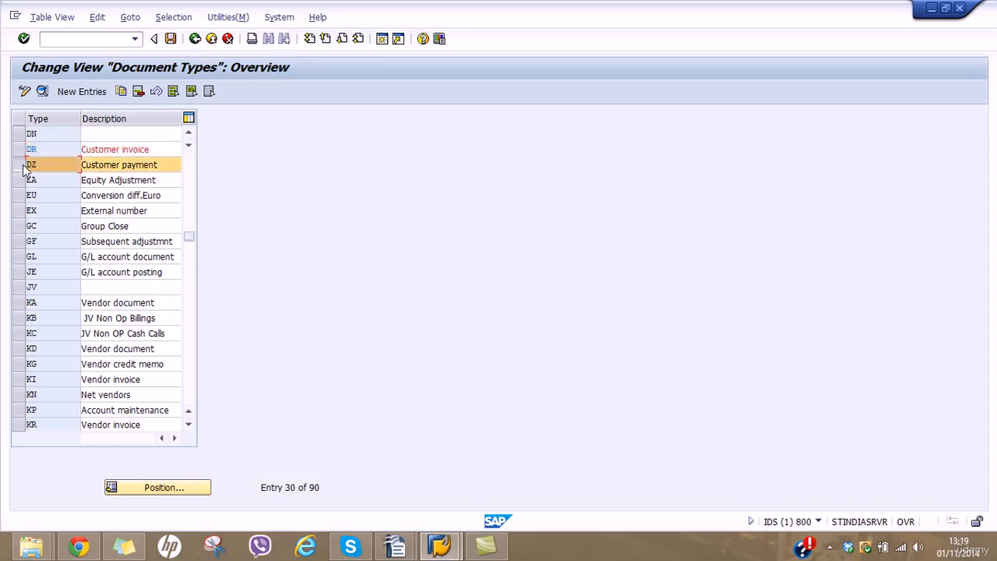
left_click(45, 92)
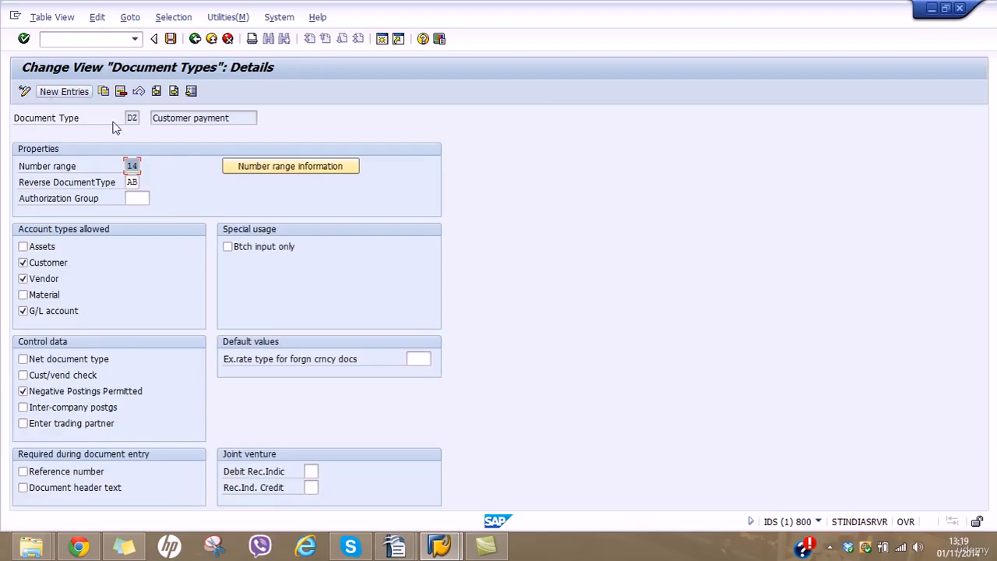
left_click(132, 182)
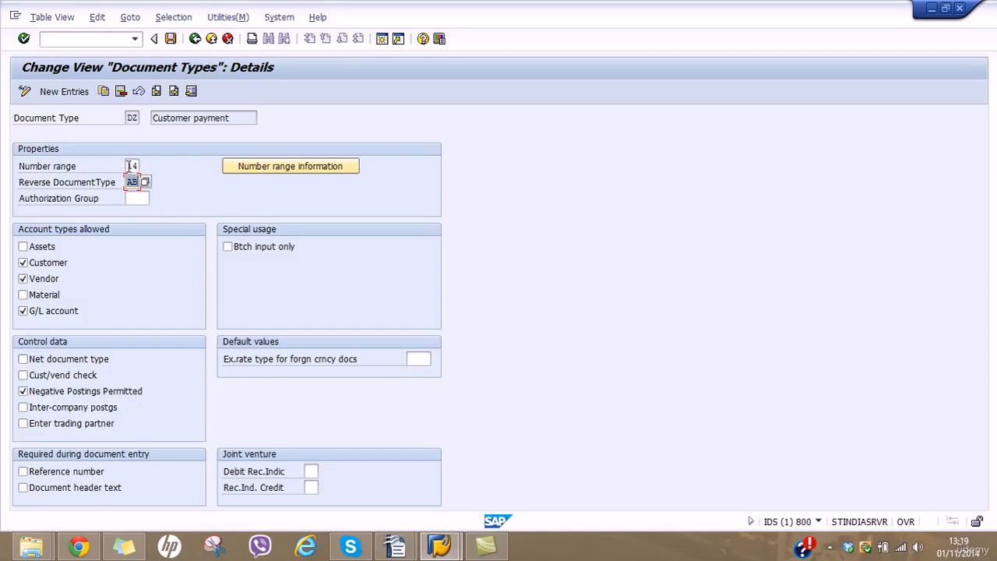
left_click_drag(127, 166, 142, 165)
left_click(195, 38)
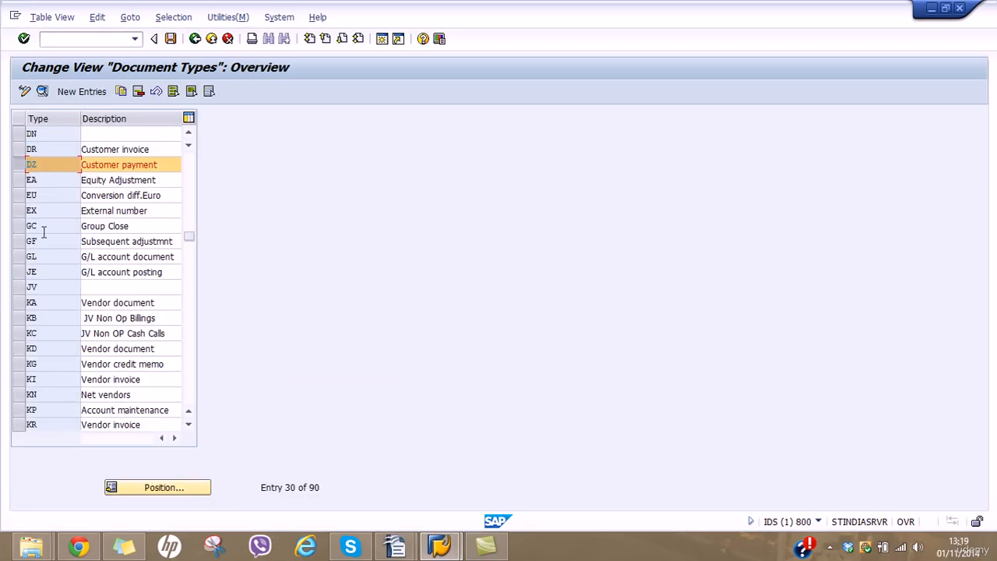
Select document type KR instead of DZ, view its details, and open its number range information.
left_click(20, 167)
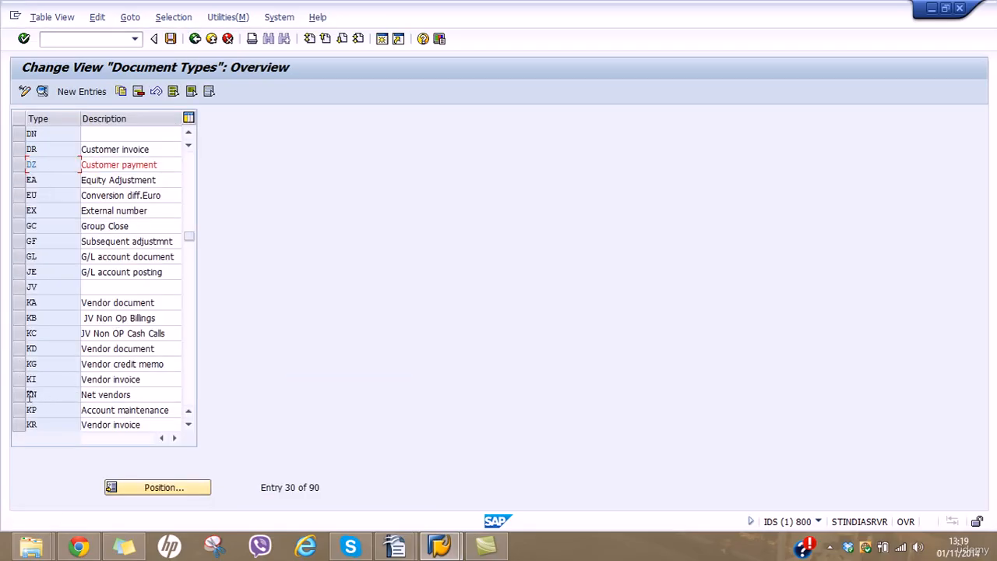
scroll(177, 421, "down", 2)
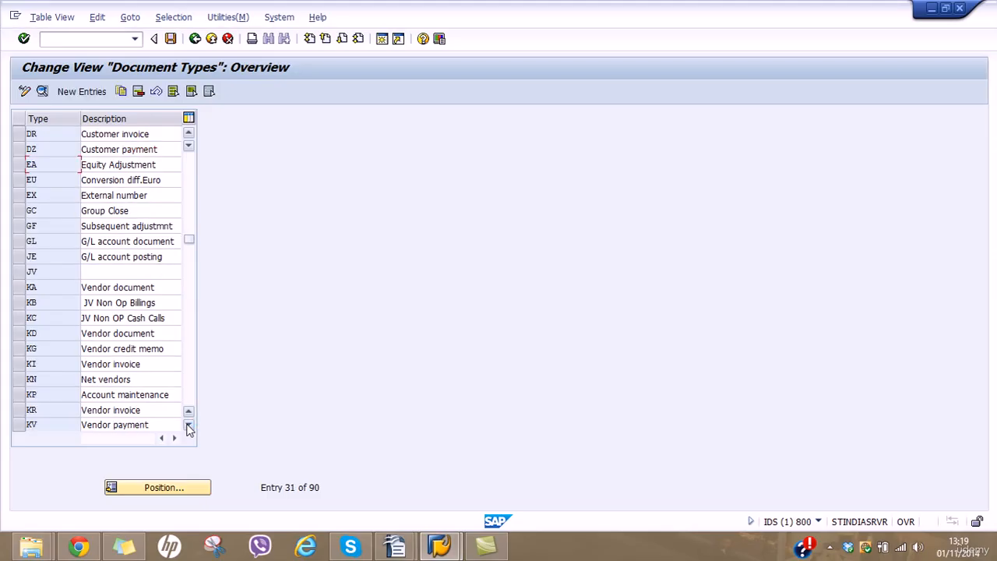
left_click(24, 394)
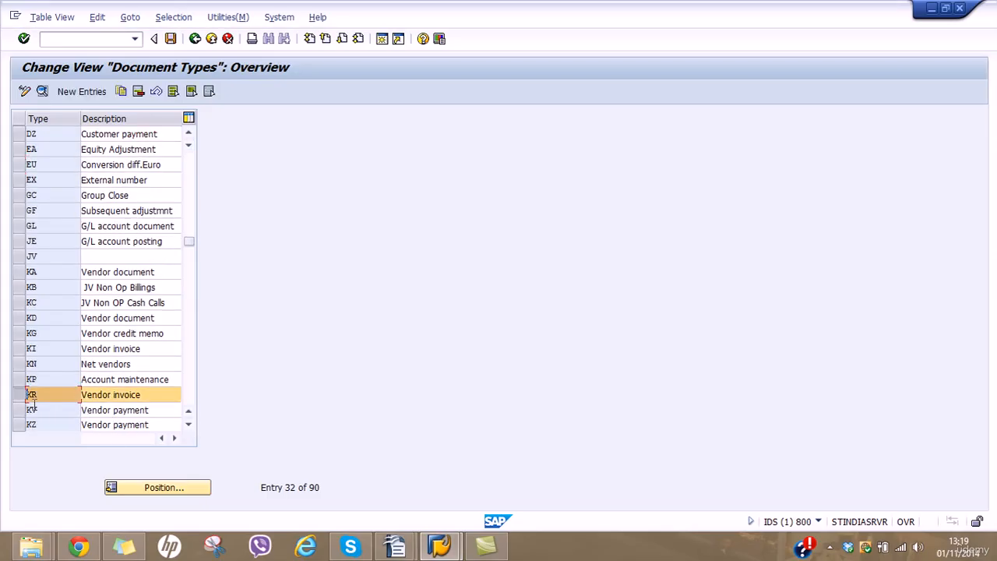
left_click(41, 93)
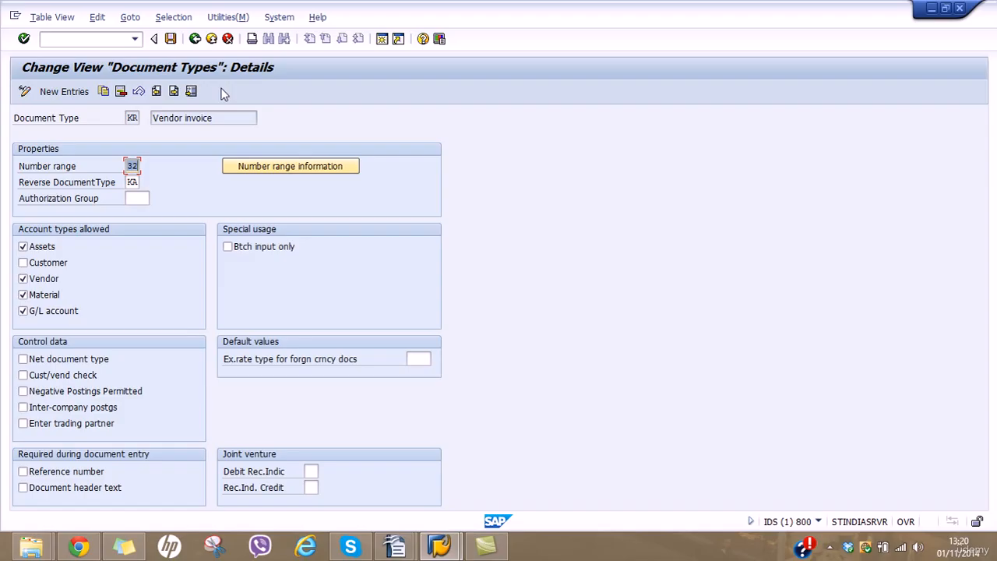
left_click(195, 39)
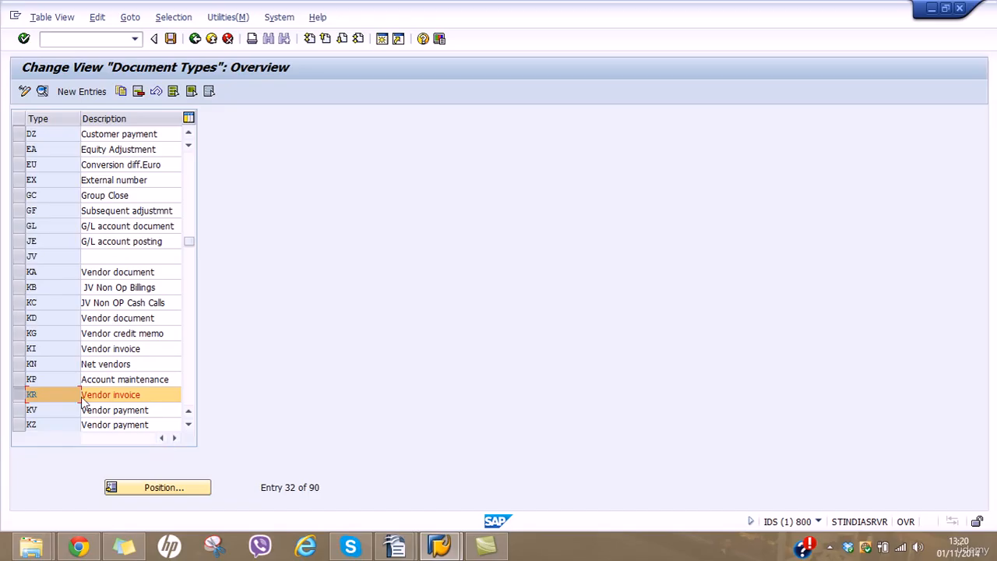
left_click(43, 92)
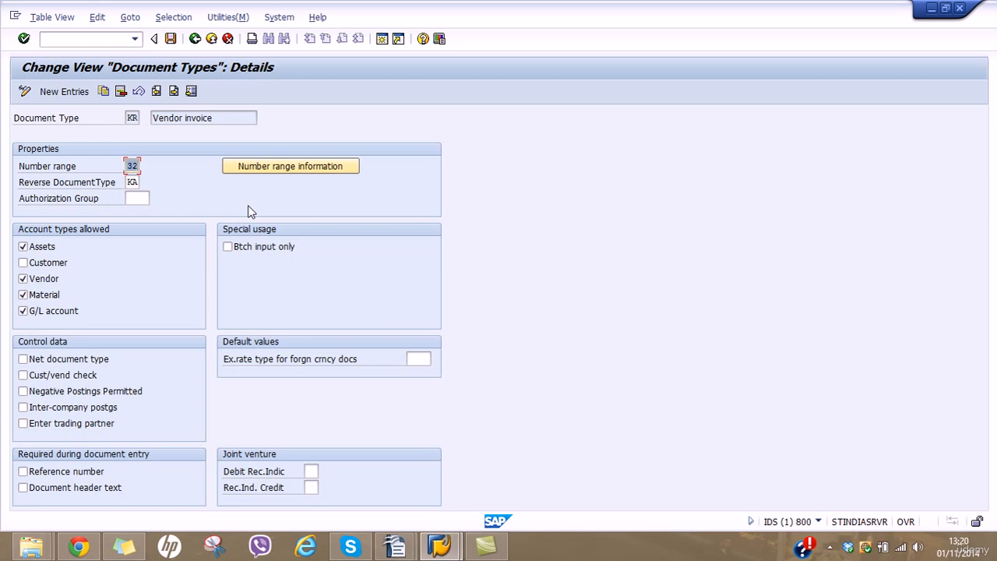
left_click(282, 167)
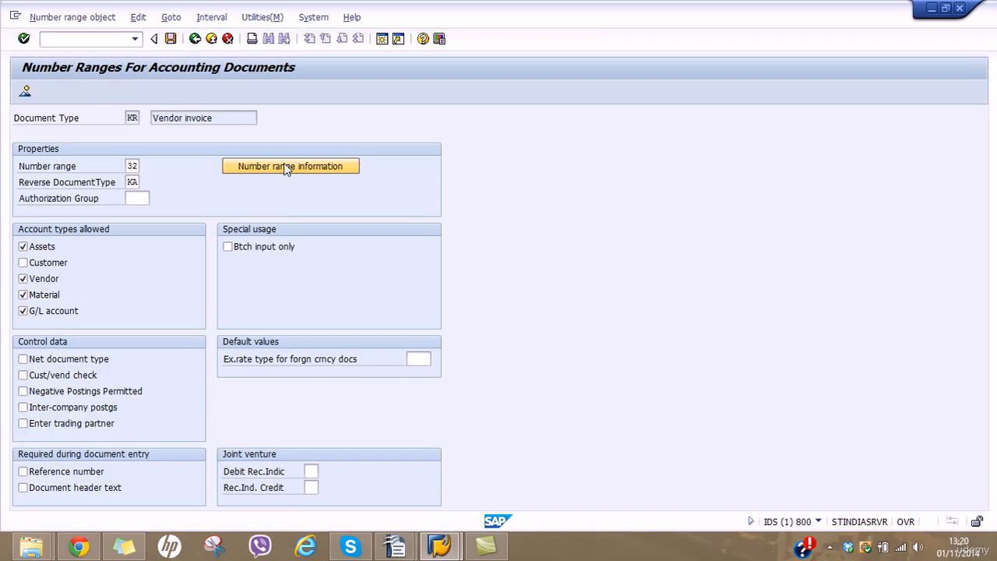
Display company code AU01's number range intervals, locate the 2014 interval of range 19, and return to the document type details.
type("AU01")
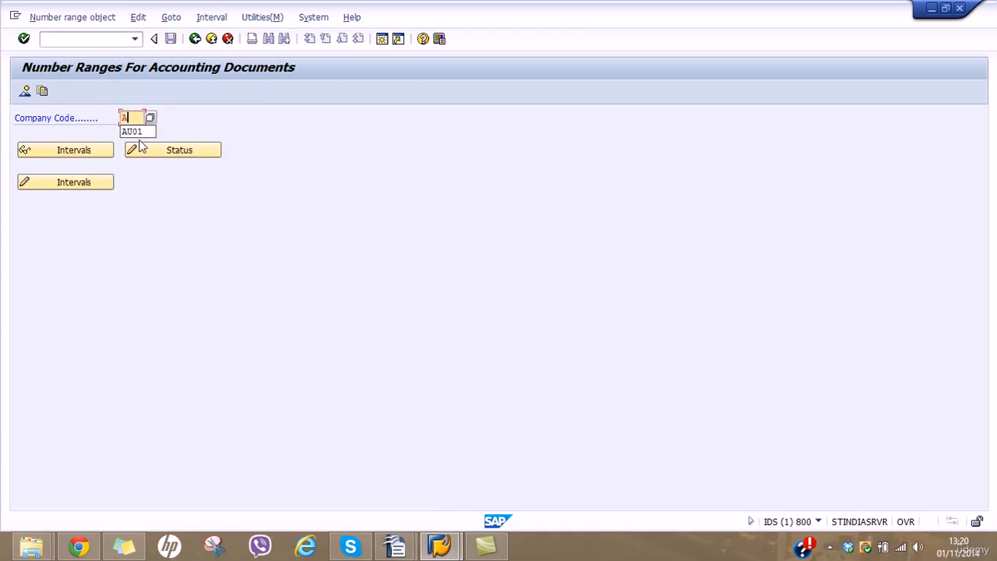
left_click(70, 150)
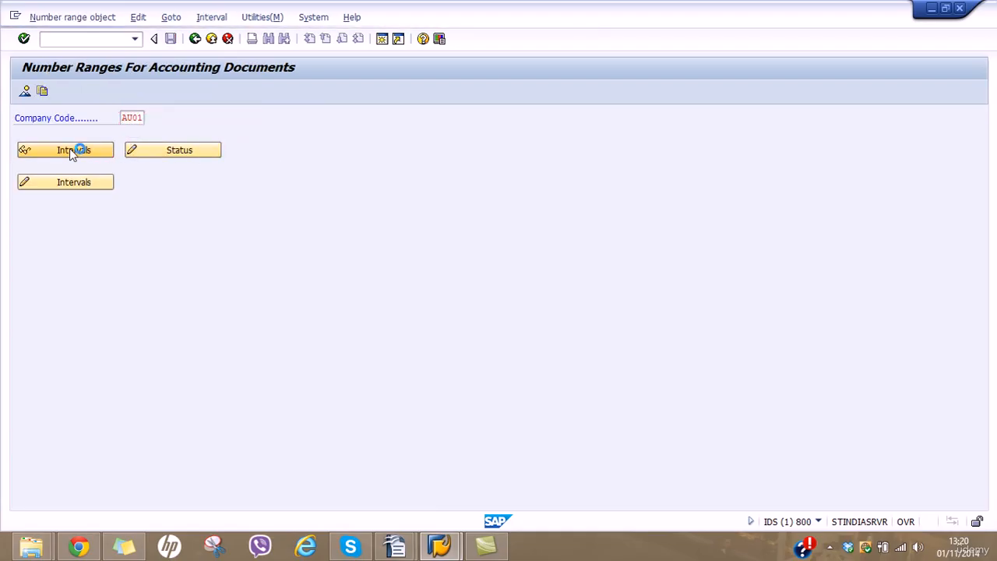
scroll(430, 295, "down", 4)
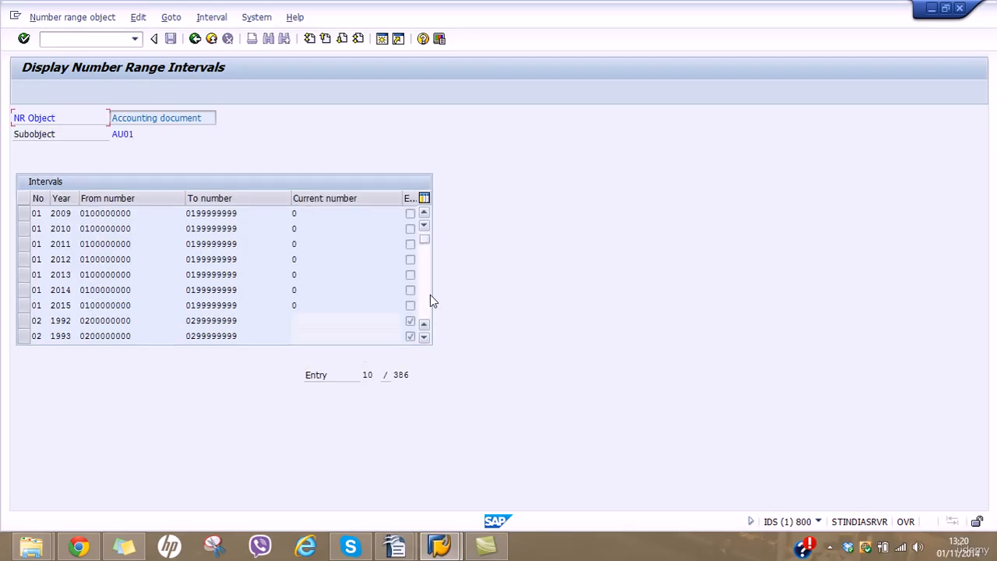
scroll(430, 295, "down", 6)
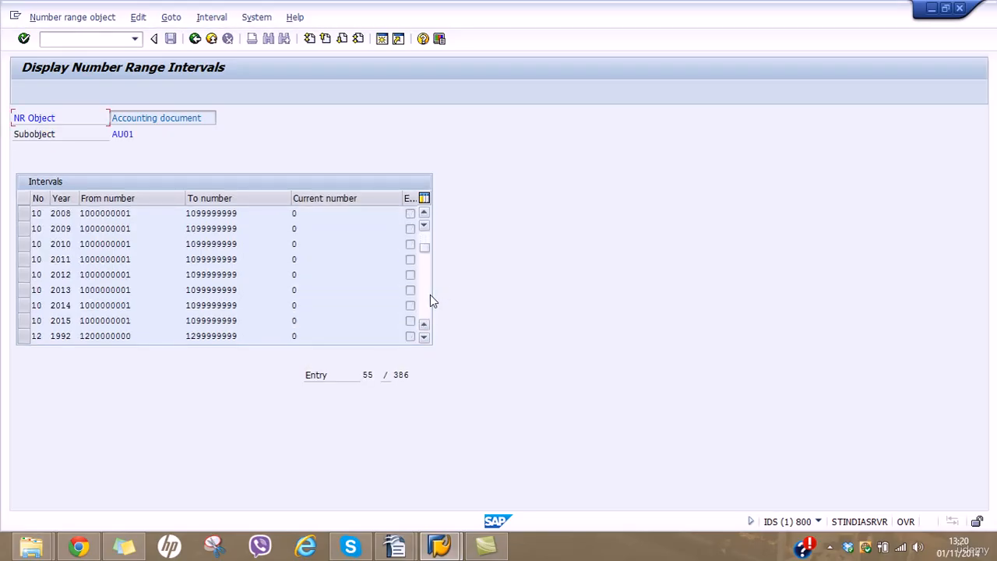
scroll(430, 296, "down", 5)
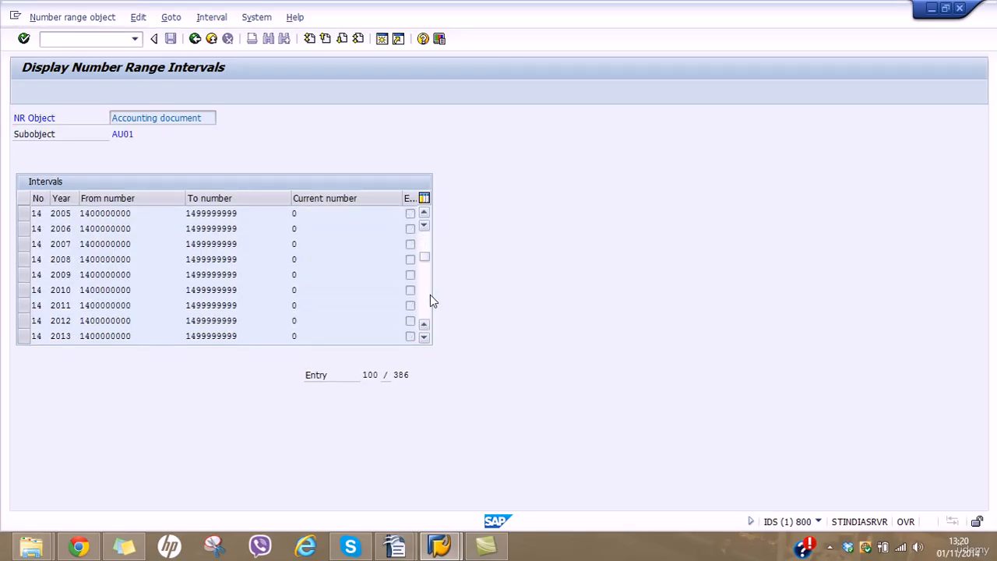
scroll(433, 300, "down", 6)
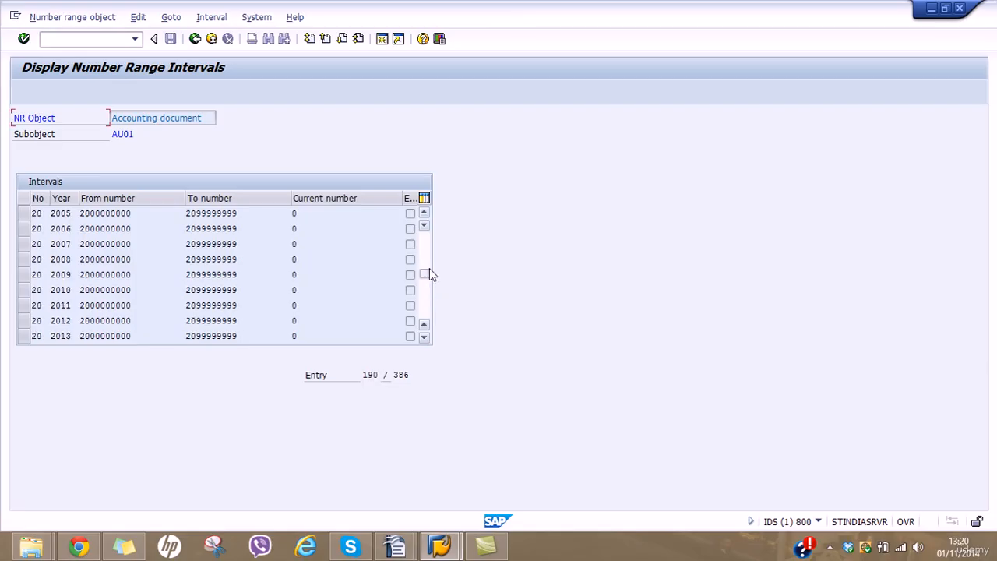
scroll(428, 256, "up", 1)
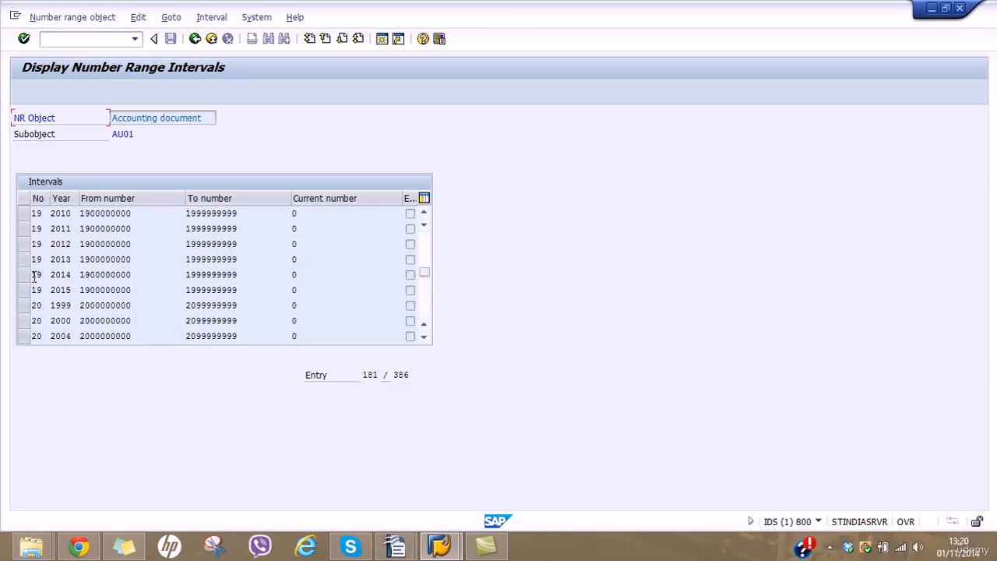
left_click(195, 38)
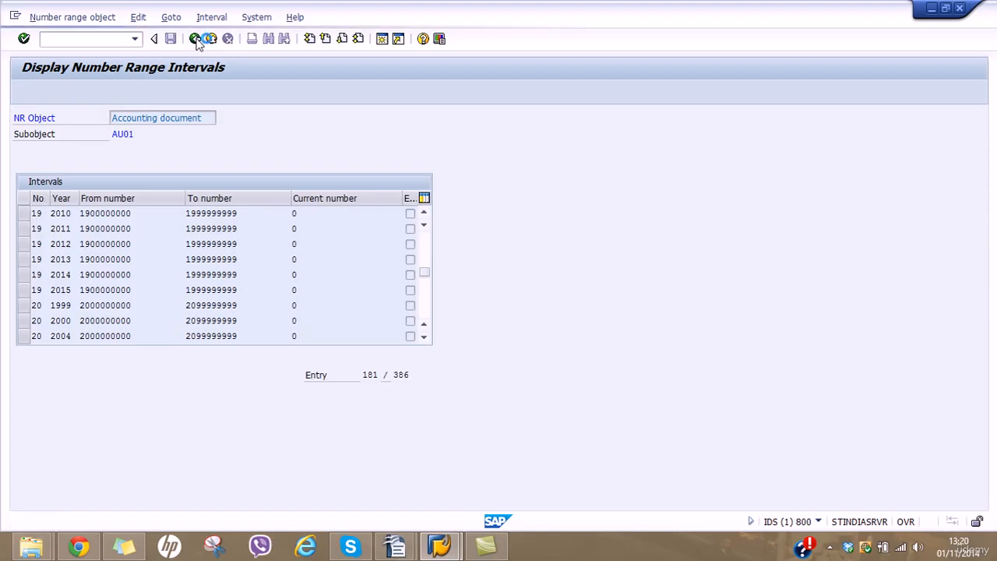
left_click(195, 38)
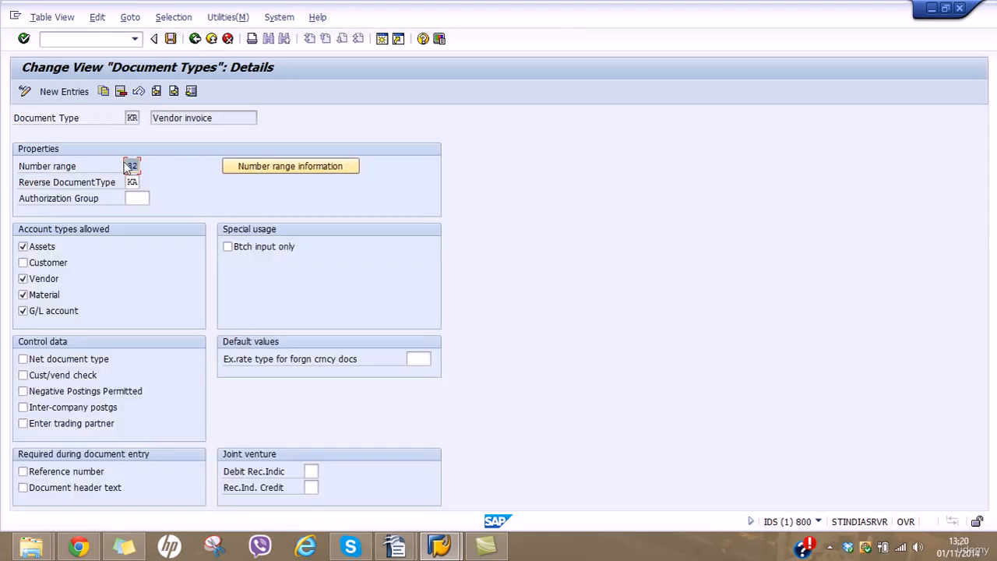
Set document type KR's number range to 19 and save it under a new customizing request described as "Document Type".
type("19")
left_click(172, 39)
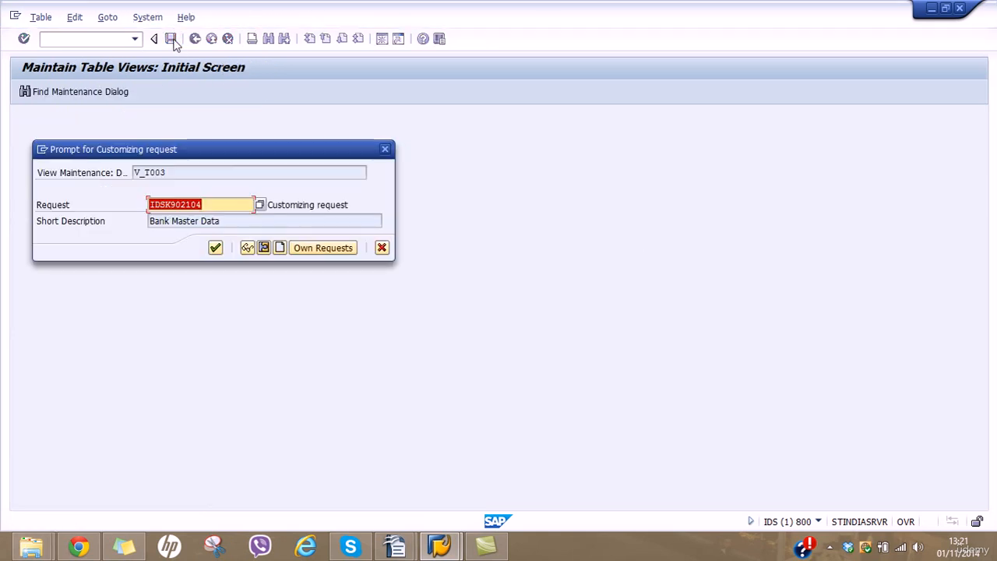
left_click(279, 248)
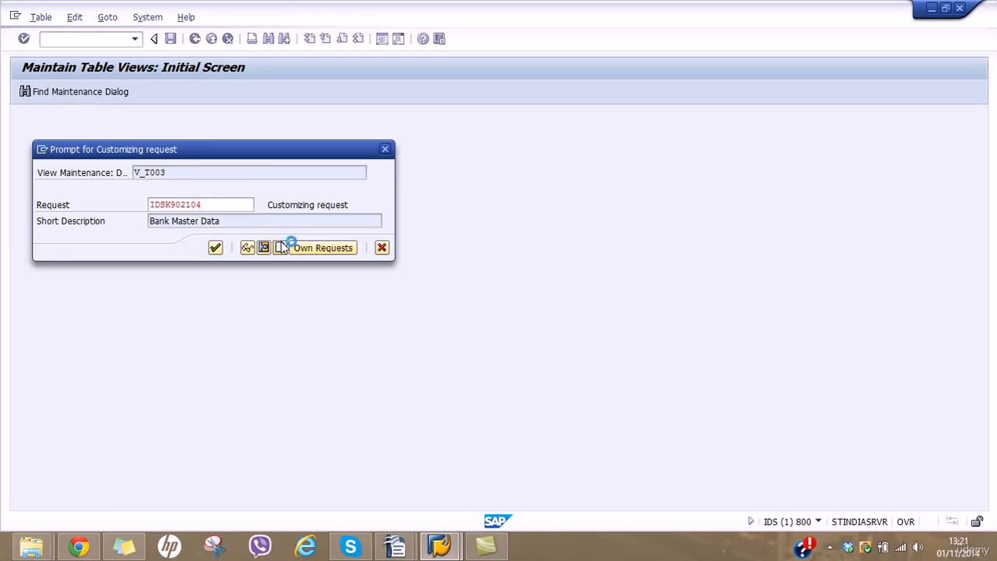
type("Document Type")
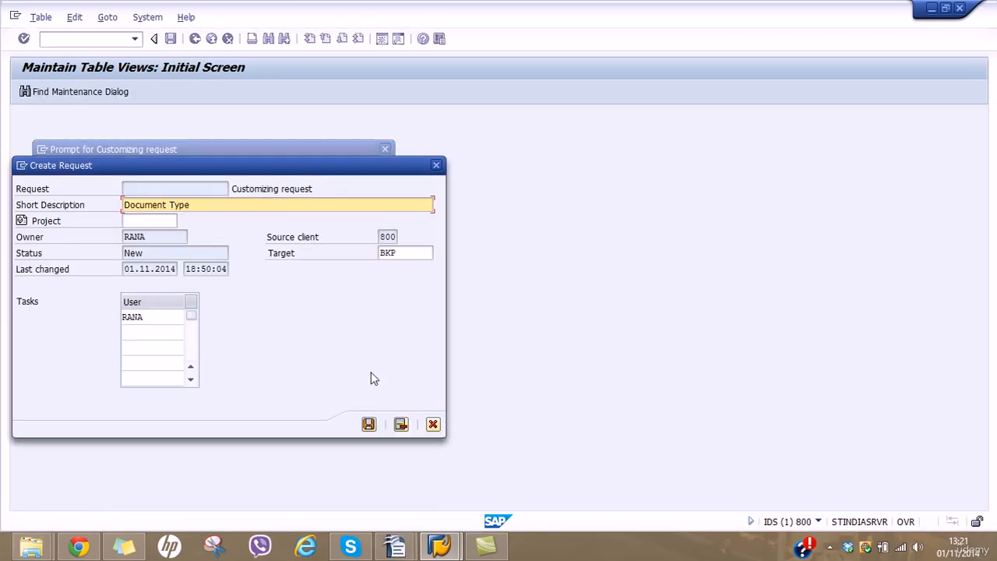
left_click(369, 424)
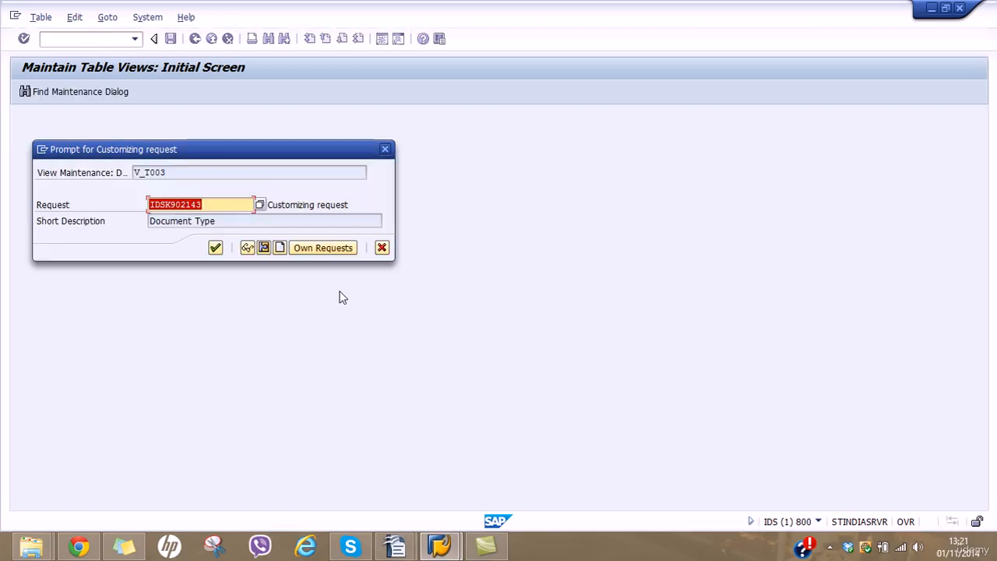
left_click(215, 248)
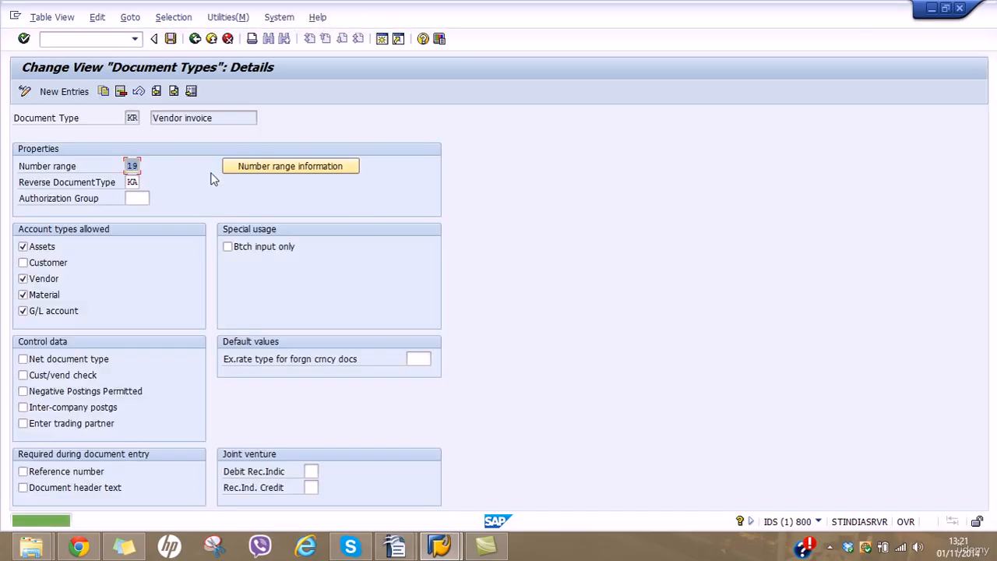
left_click(195, 41)
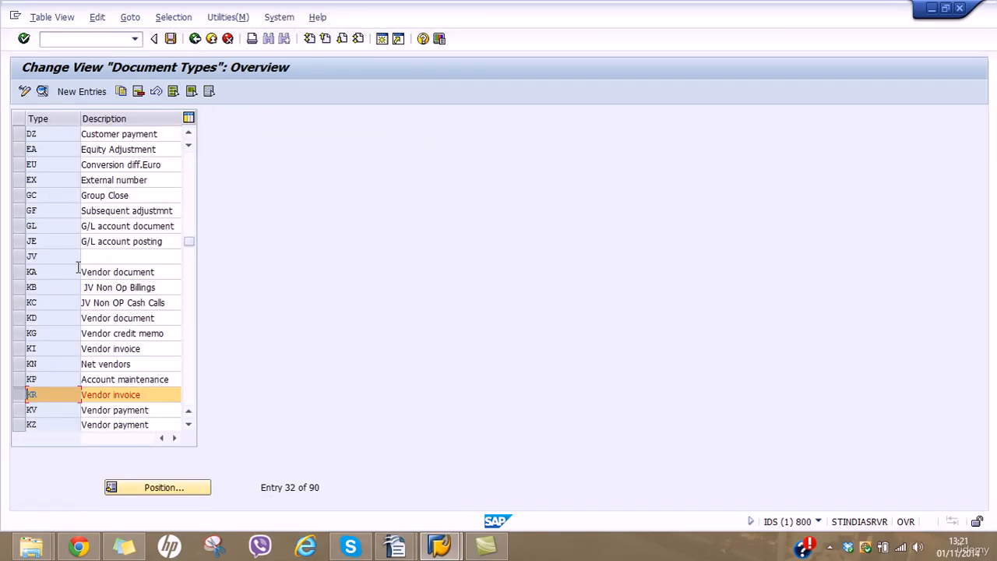
View the details of document type KZ, examine its number range, and return to the overview.
left_click(21, 425)
left_click(137, 484)
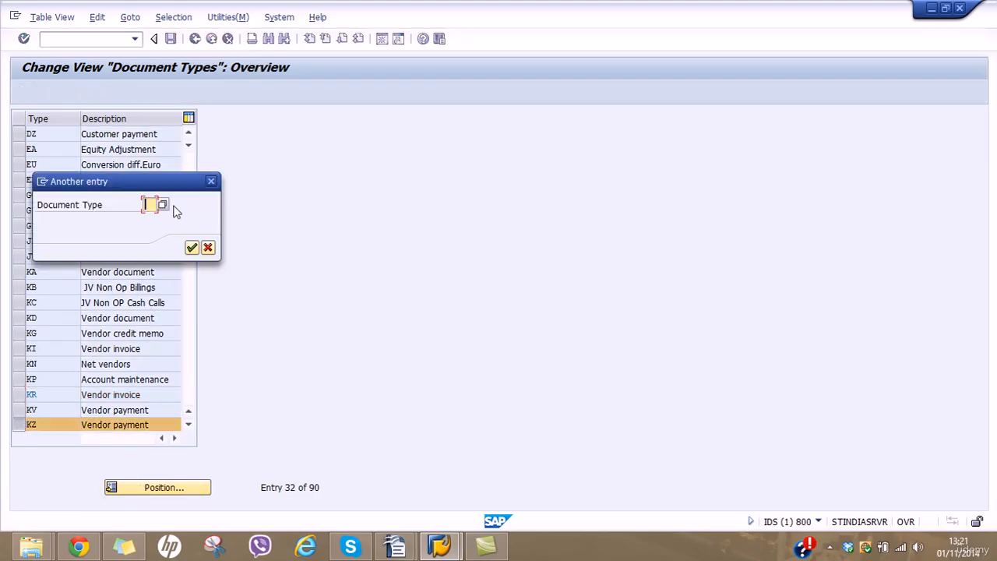
left_click(208, 247)
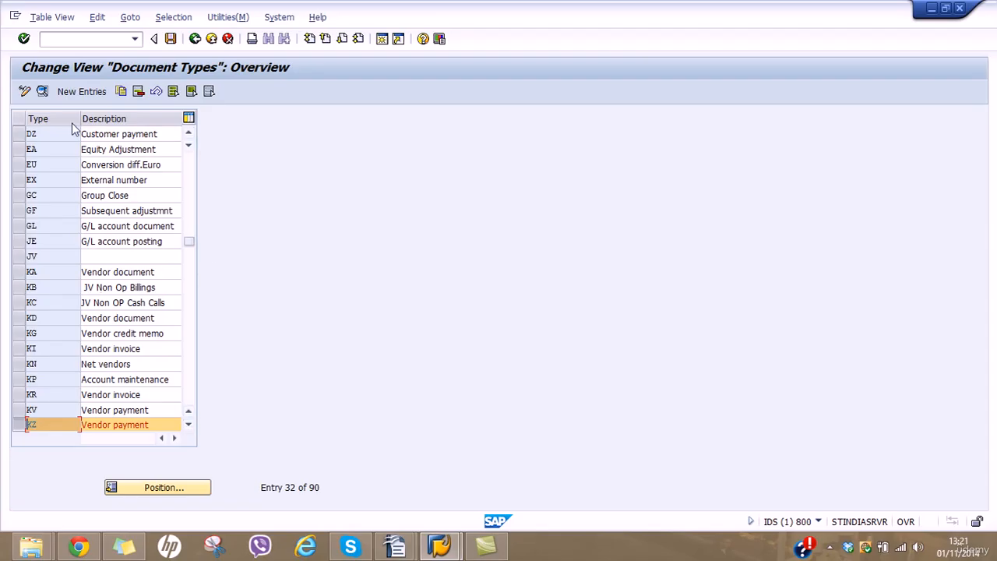
left_click(43, 91)
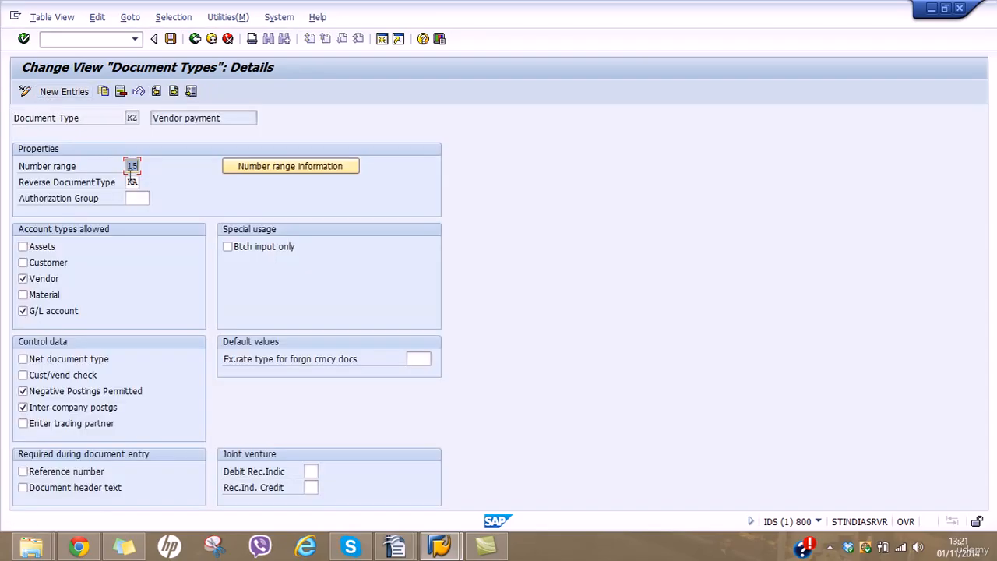
double_click(131, 166)
left_click(195, 39)
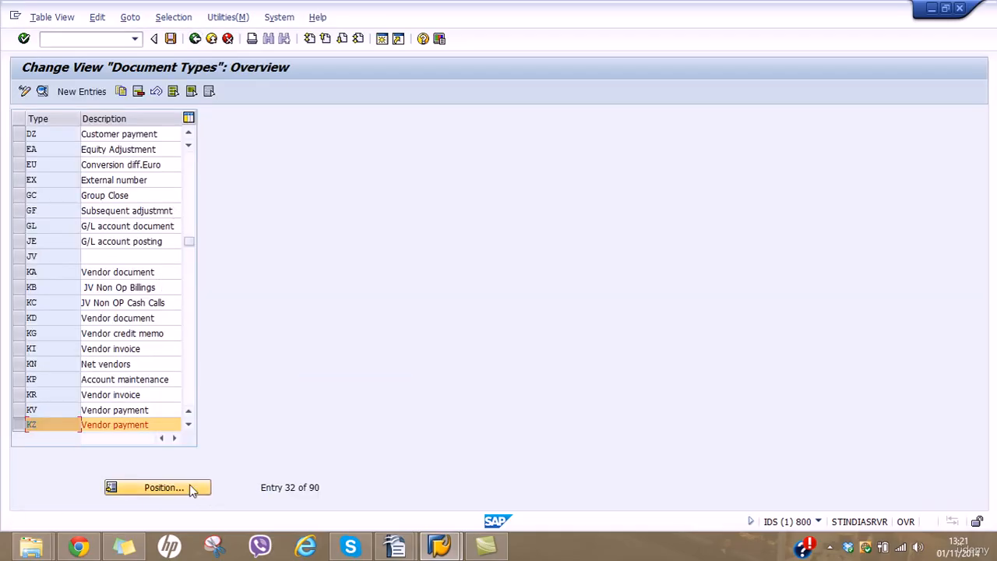
Position the document type list at SA, view that type's details, and return to the overview.
left_click(30, 424)
left_click(134, 487)
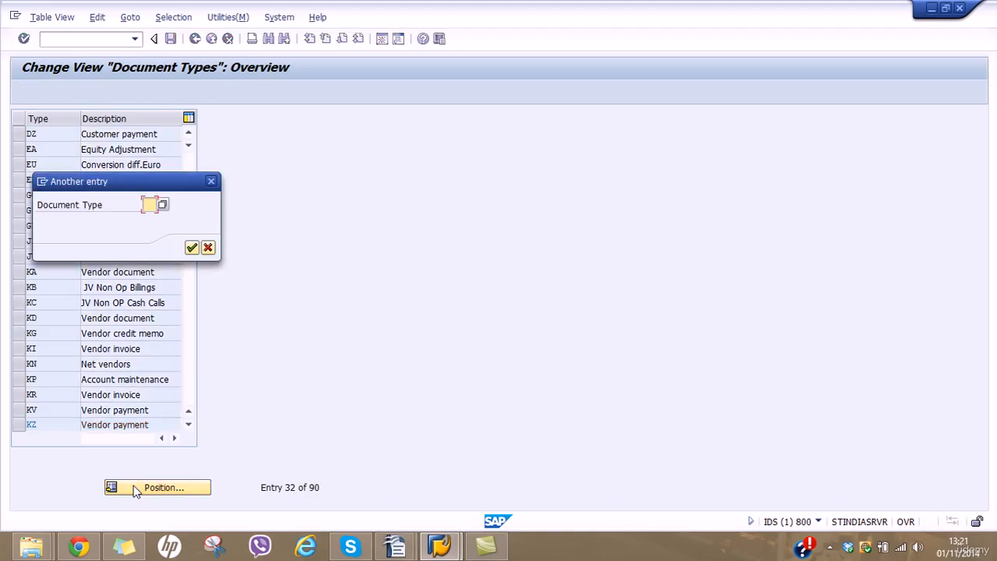
type("SA")
key("Return")
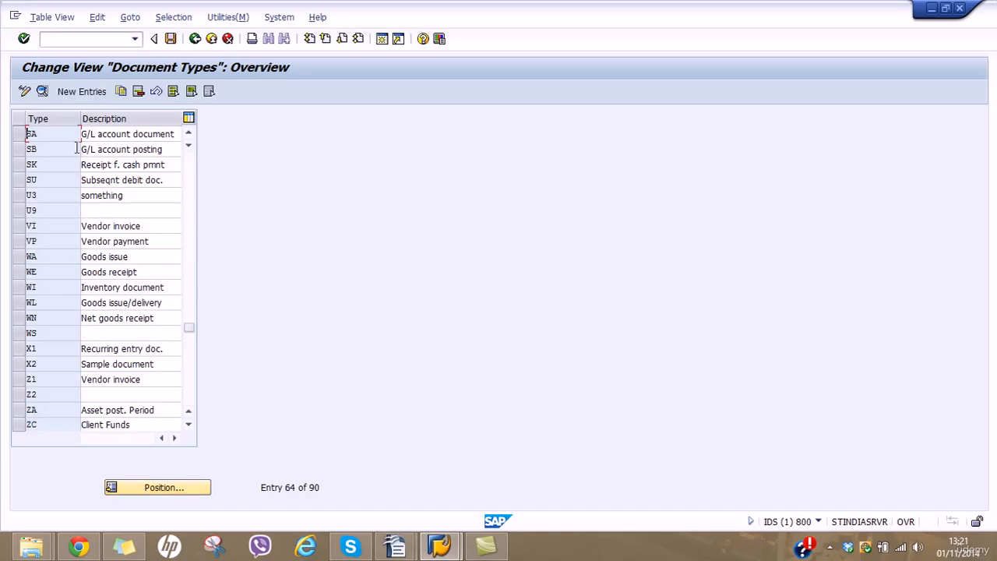
left_click(19, 134)
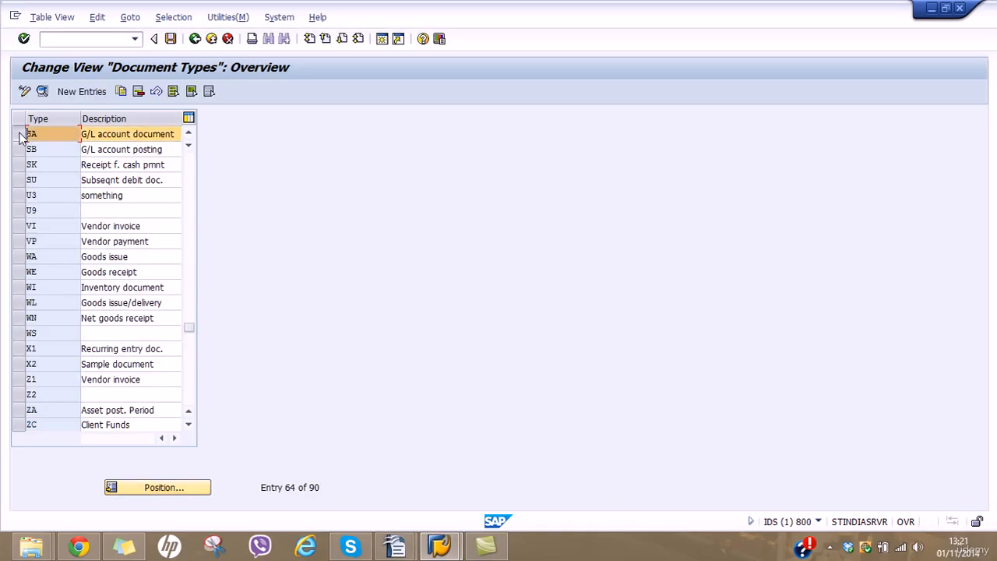
left_click(42, 91)
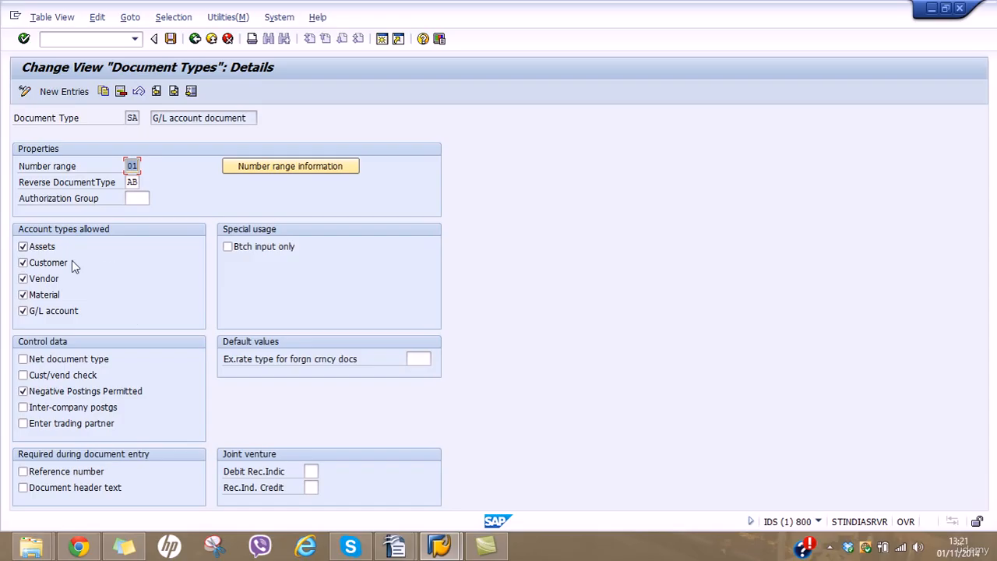
left_click(194, 39)
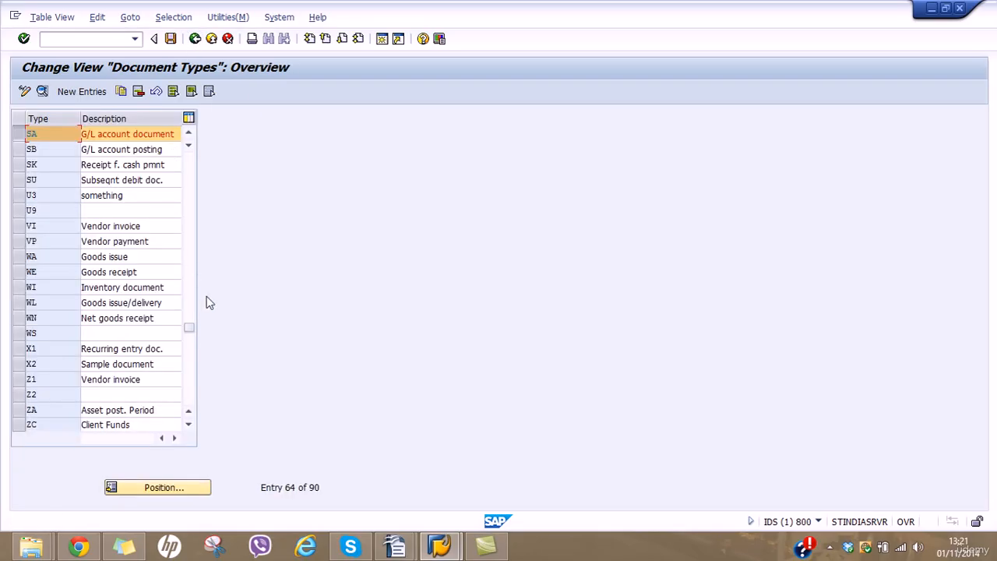
Deselect SA, examine the document types starting with Z in the overview, and return to the implementation guide.
left_click(22, 134)
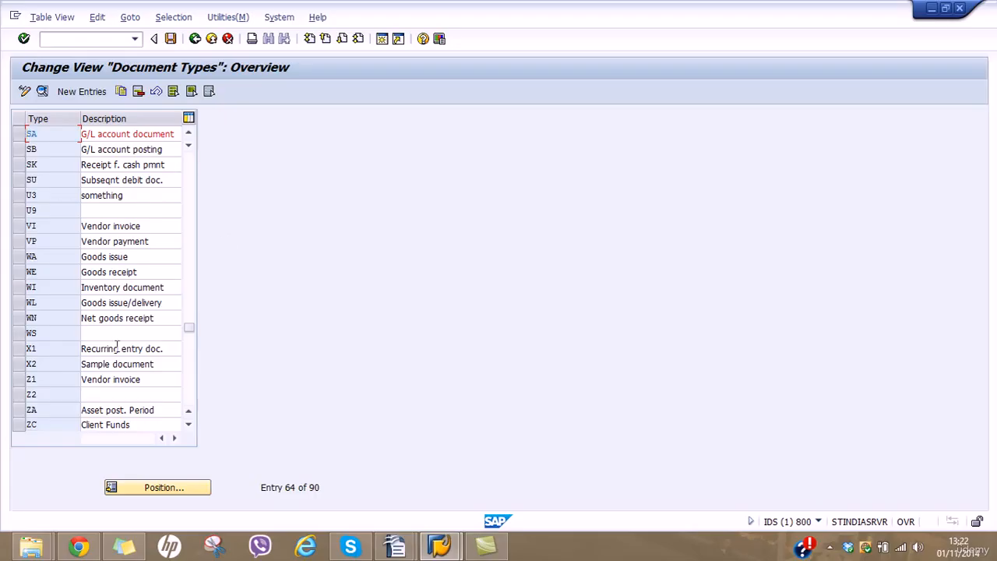
double_click(30, 380)
double_click(45, 410)
left_click(189, 425)
left_click(188, 425)
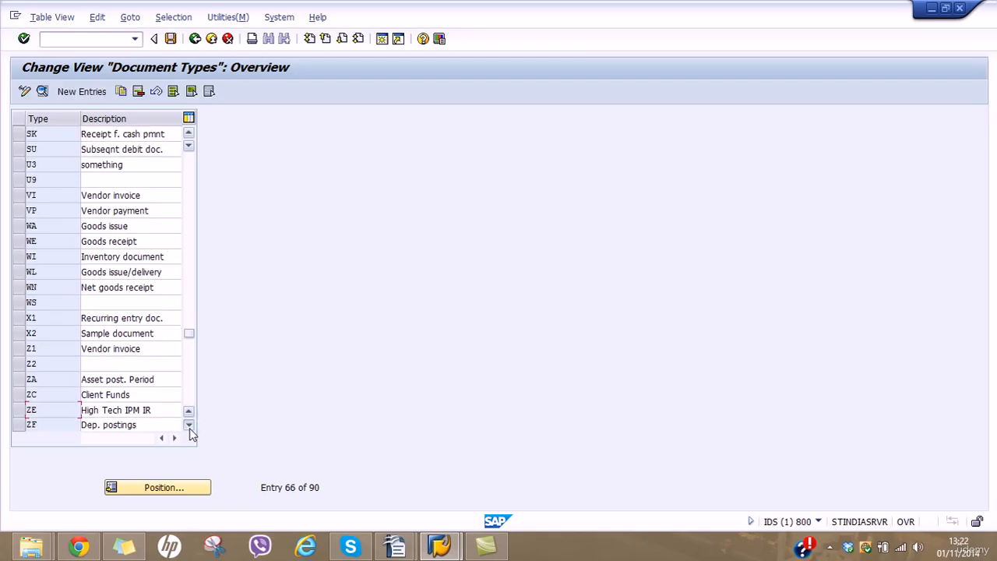
left_click(189, 425)
left_click(188, 425)
left_click(189, 425)
left_click(189, 426)
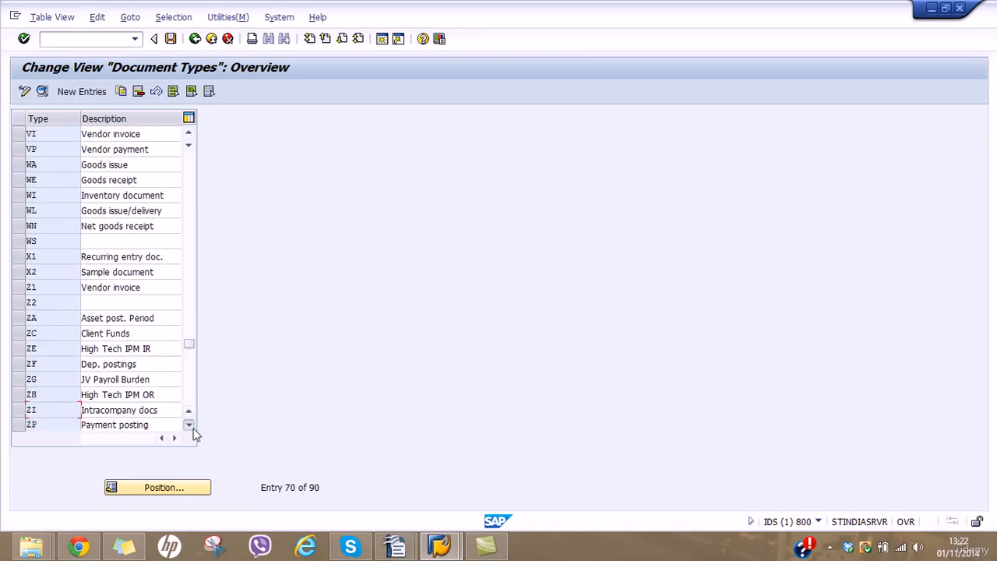
left_click(189, 425)
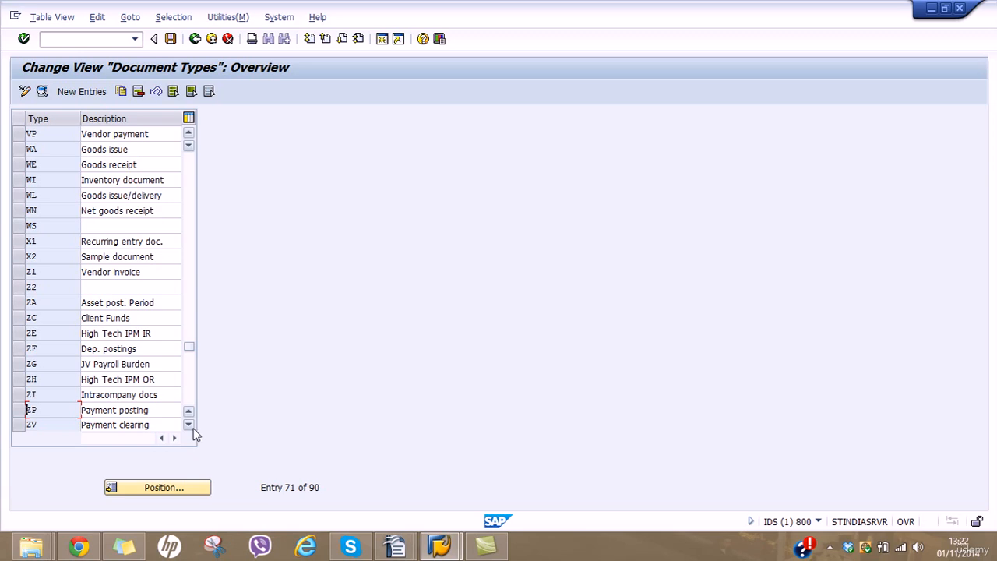
left_click(194, 39)
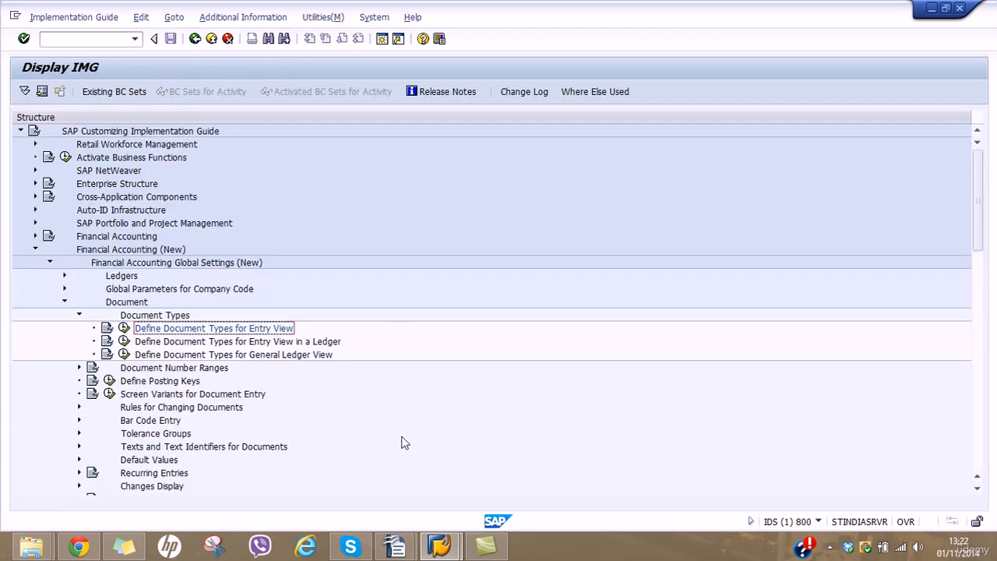
Switch to the Training Notes.xlsx spreadsheet in OpenOffice Calc and enter "Document Structure" in cell B67.
left_click(407, 548)
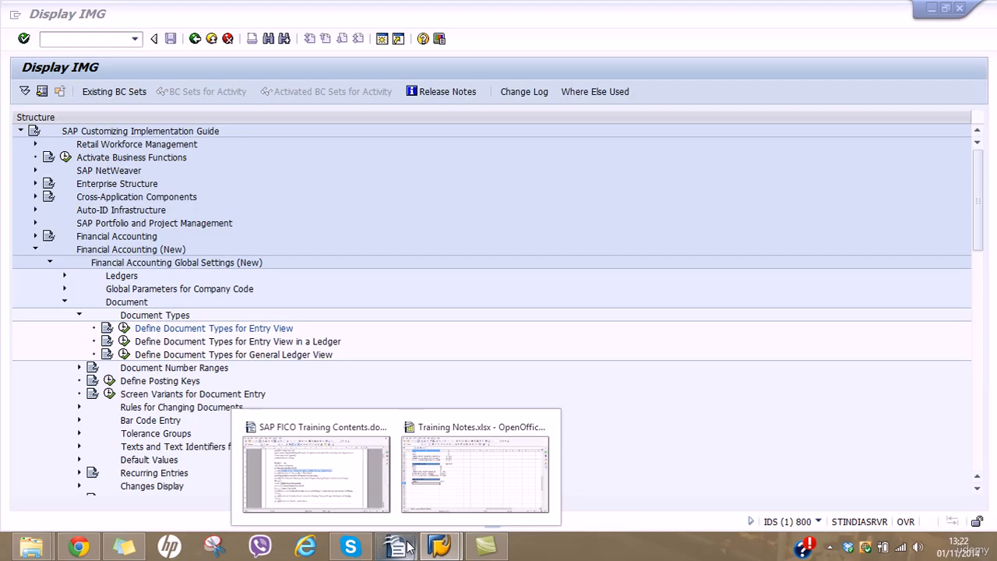
left_click(483, 452)
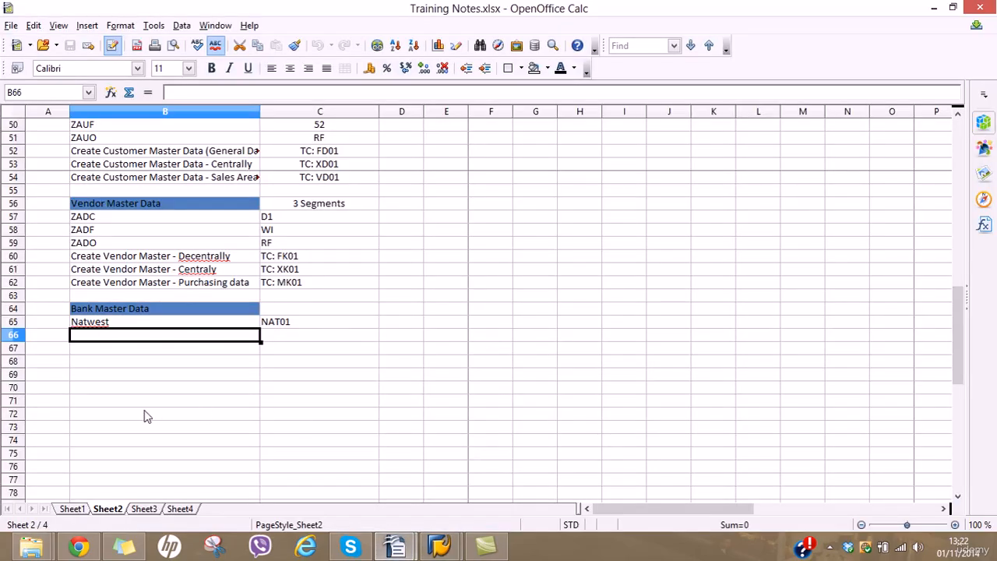
left_click(168, 345)
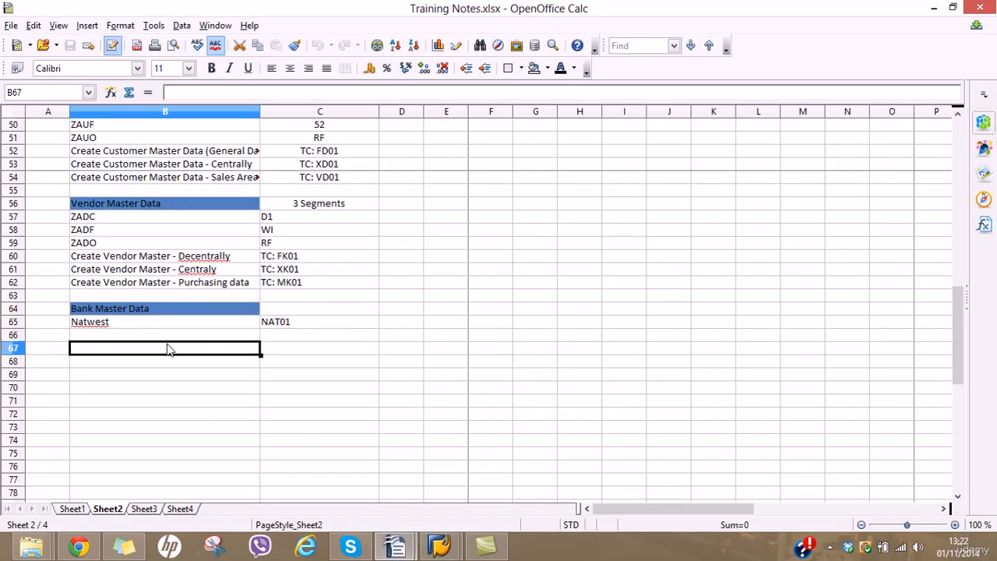
type("Document ")
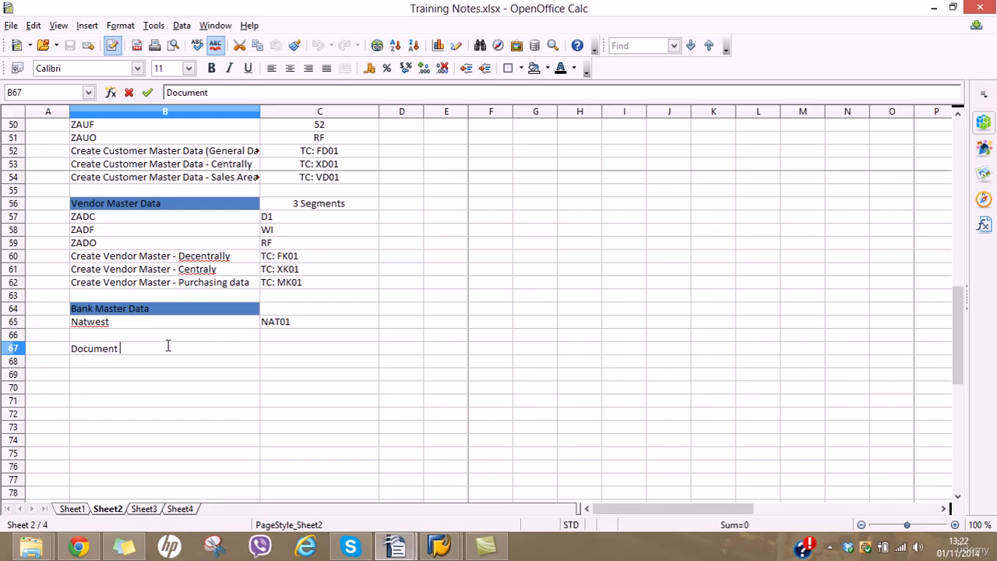
type("Structure")
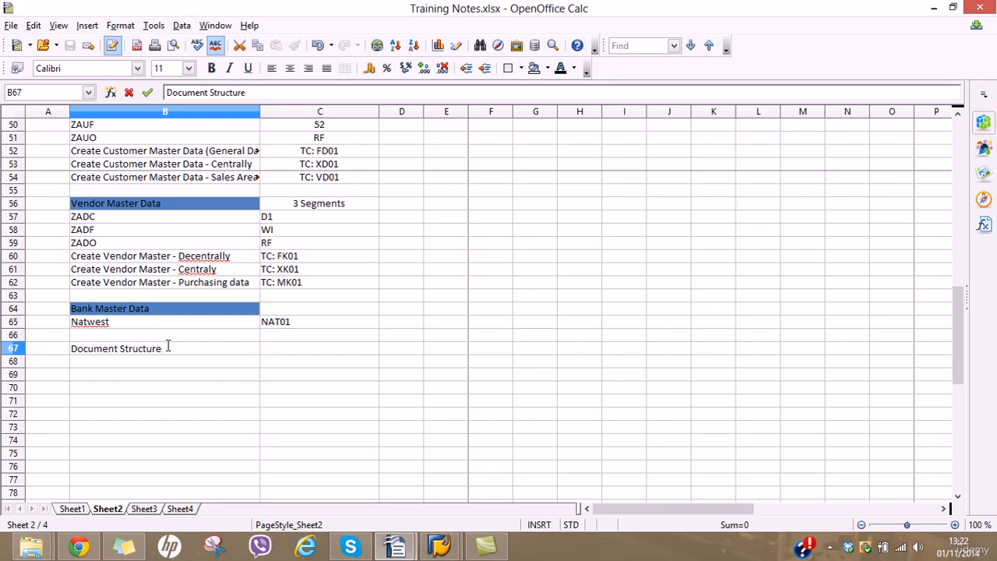
key("Return")
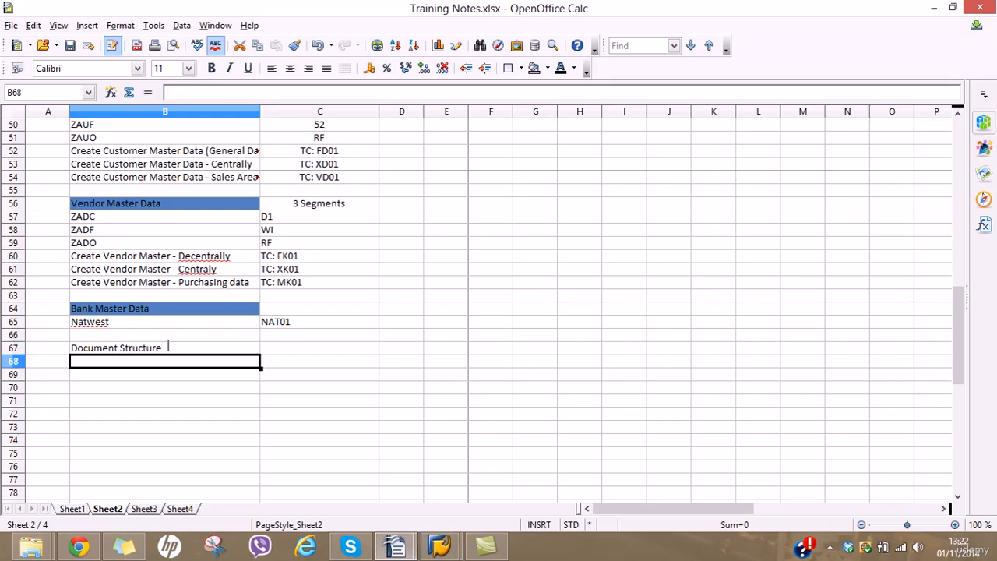
Enter "Document Type (Number ranges, account types)" in cell B68.
type("Docu")
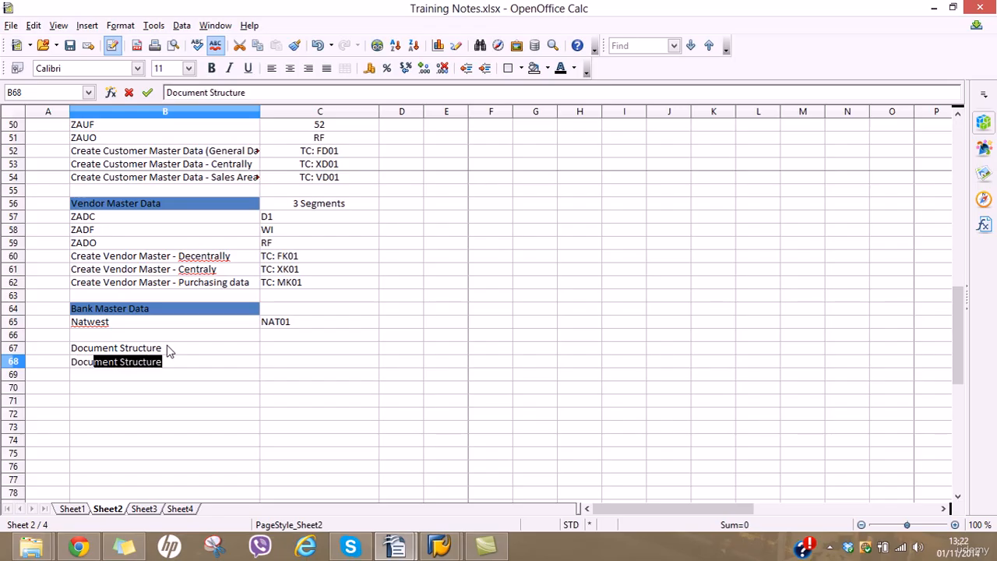
type("ment Type")
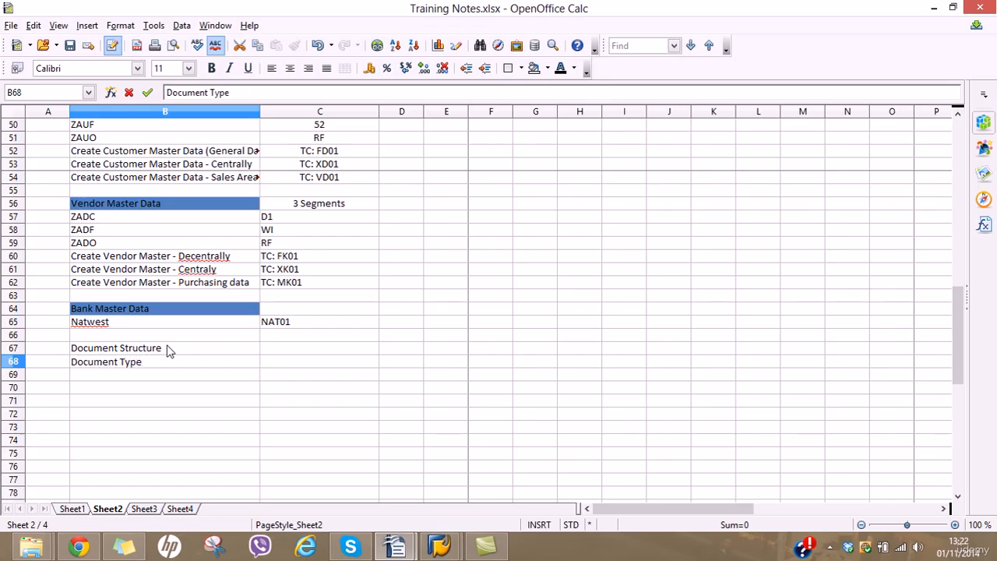
type(" (Number range")
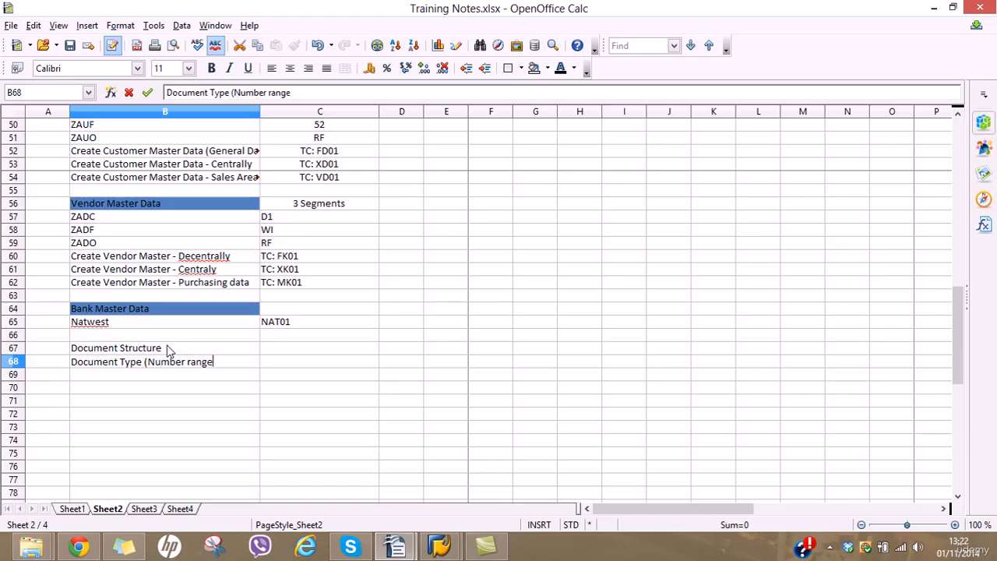
type("s, account types)")
key("Return")
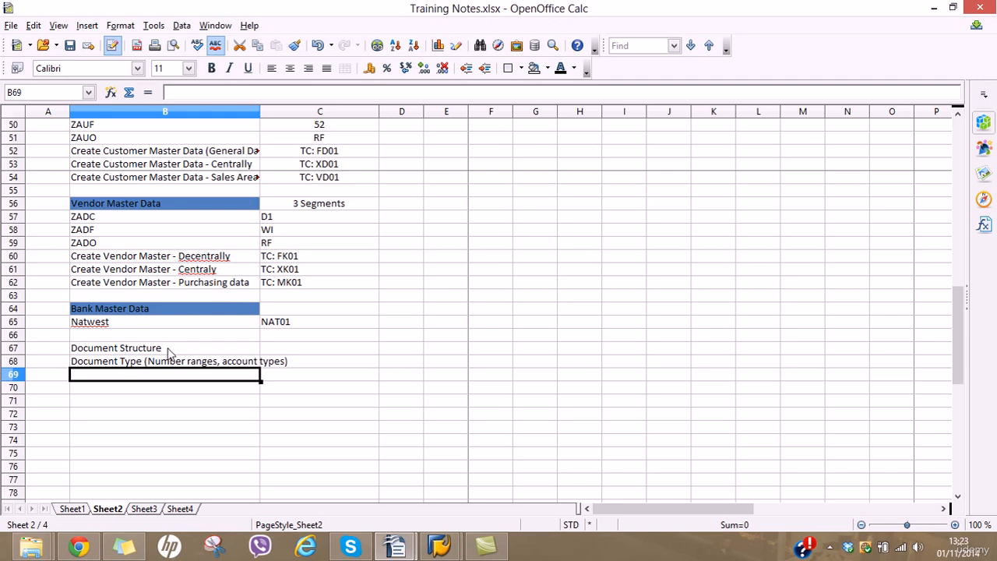
Give the "Document Structure" heading in cell B67 a blue background, replacing the first dark blue with a slightly lighter shade.
left_click(167, 349)
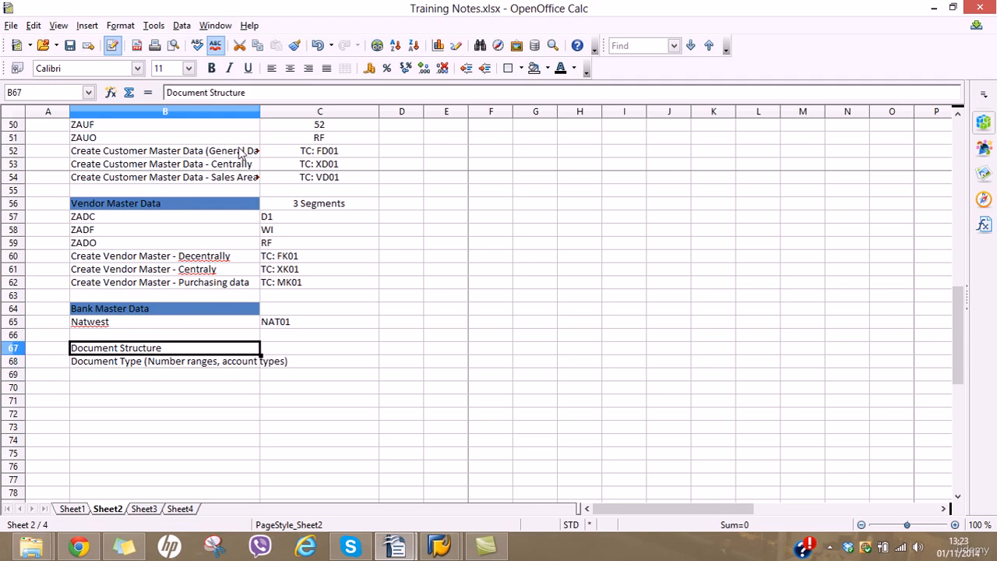
left_click(547, 68)
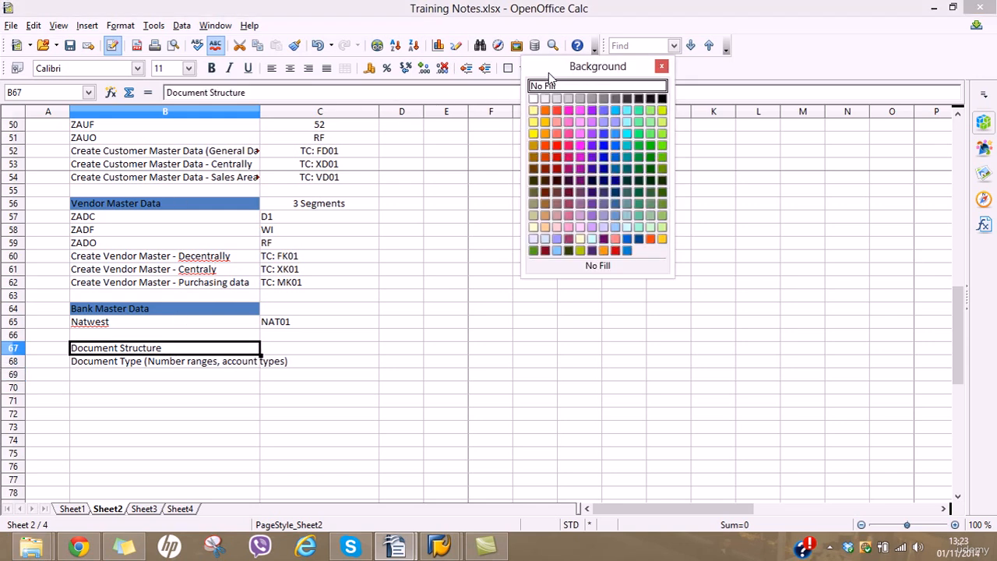
left_click(602, 146)
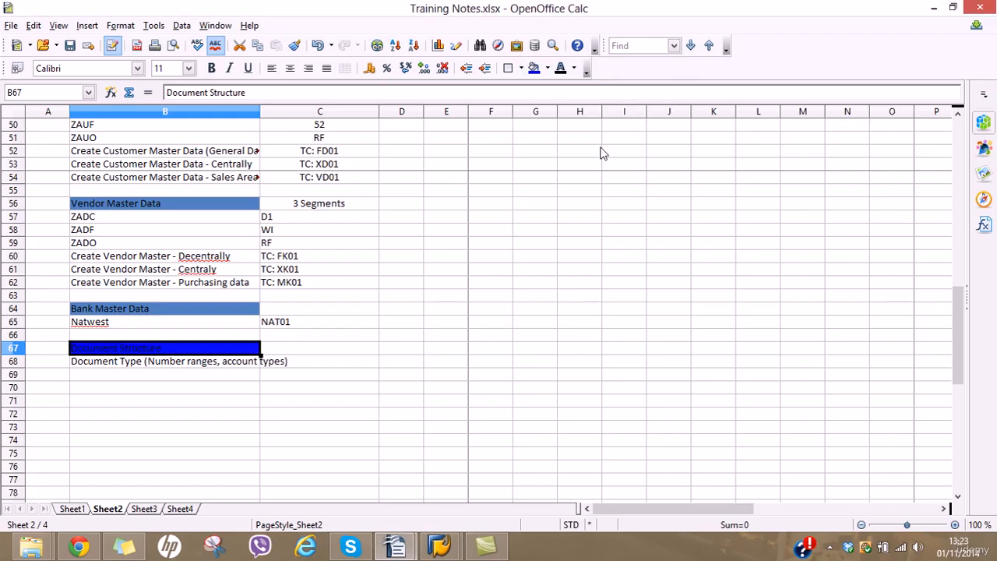
left_click(547, 68)
left_click(604, 133)
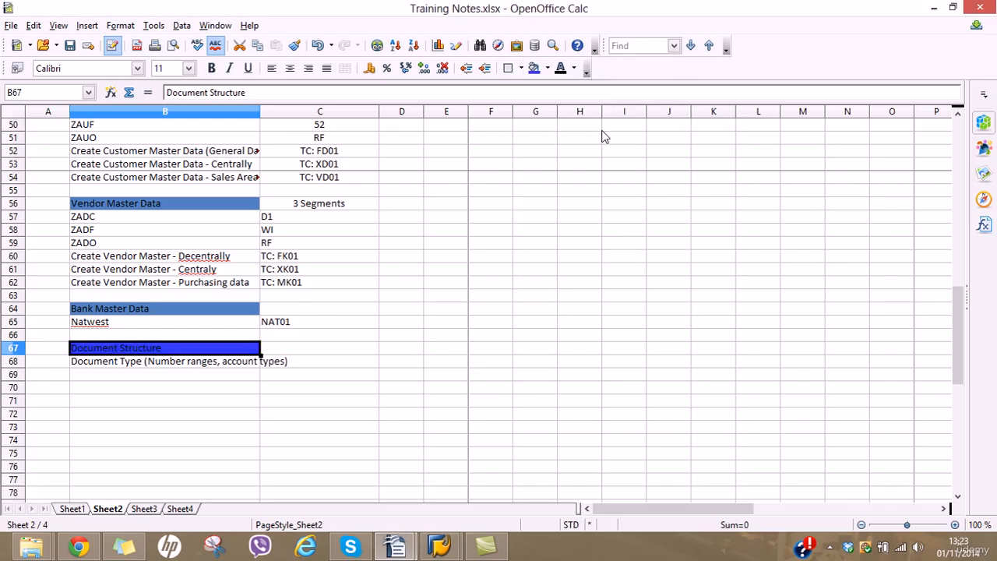
left_click(148, 375)
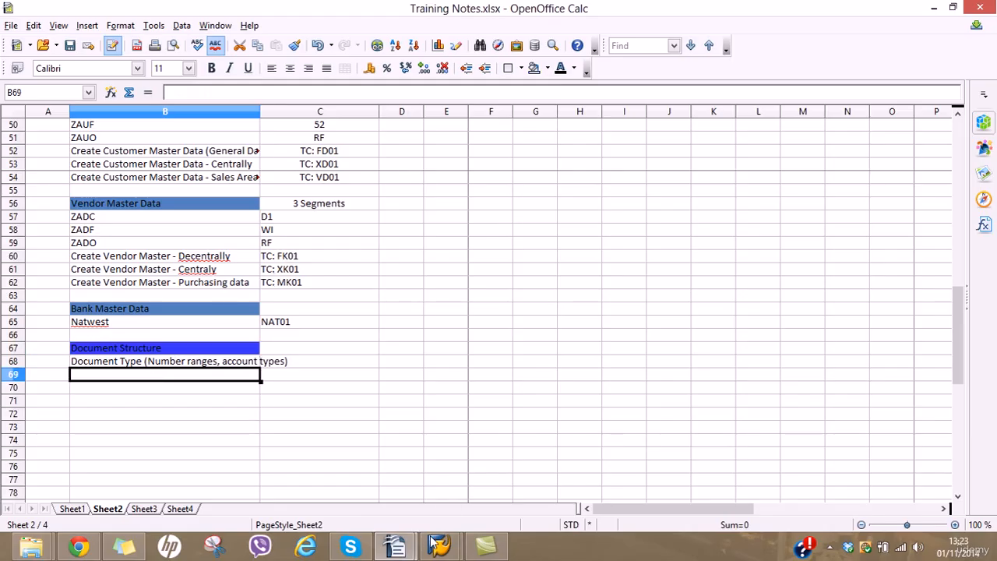
Switch to SAP FICO Training Contents.docx in OpenOffice Writer and highlight "Item Level" and "Field Status" in entry 4.1.2.
mouse_move(413, 550)
left_click(333, 458)
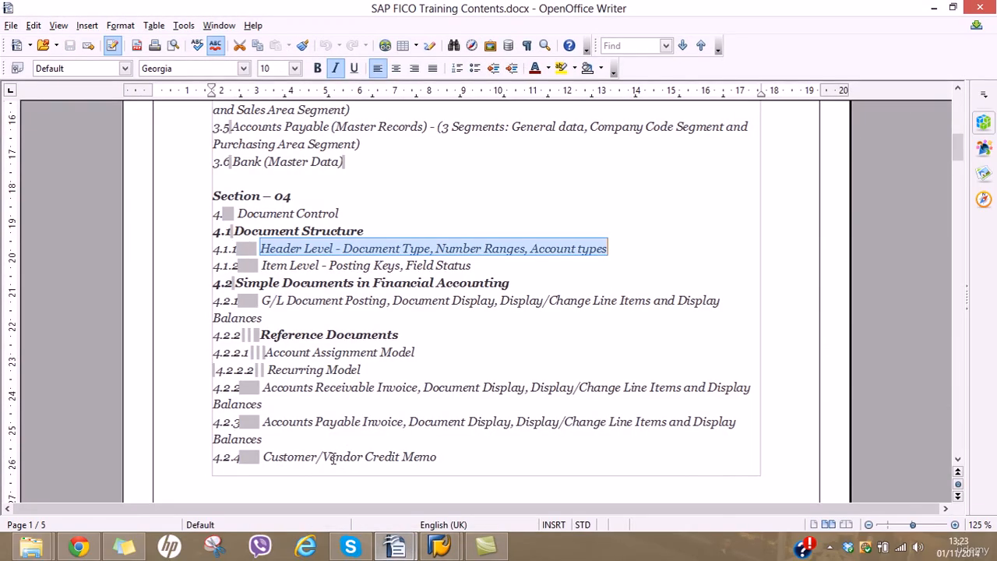
left_click_drag(264, 266, 322, 267)
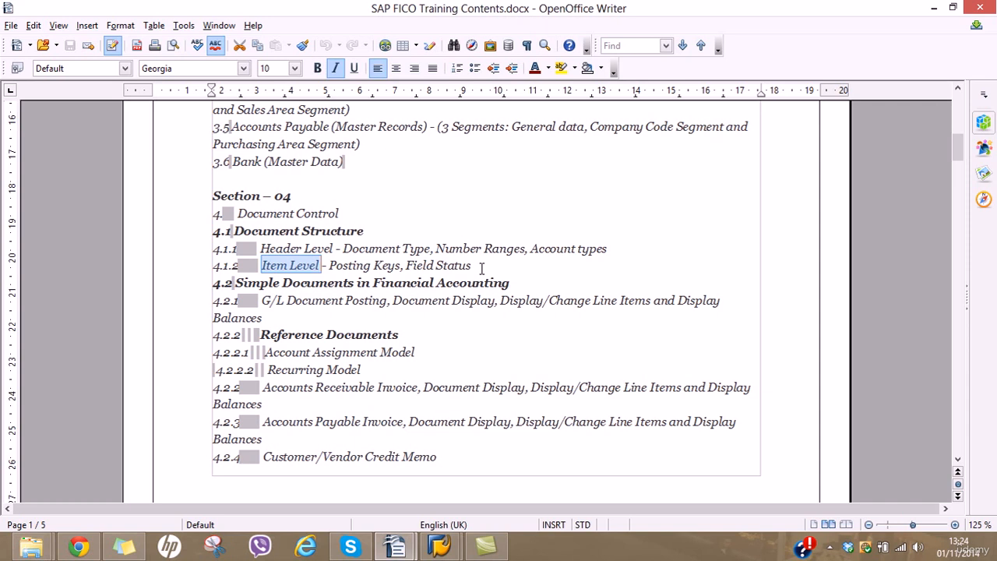
left_click_drag(405, 265, 469, 265)
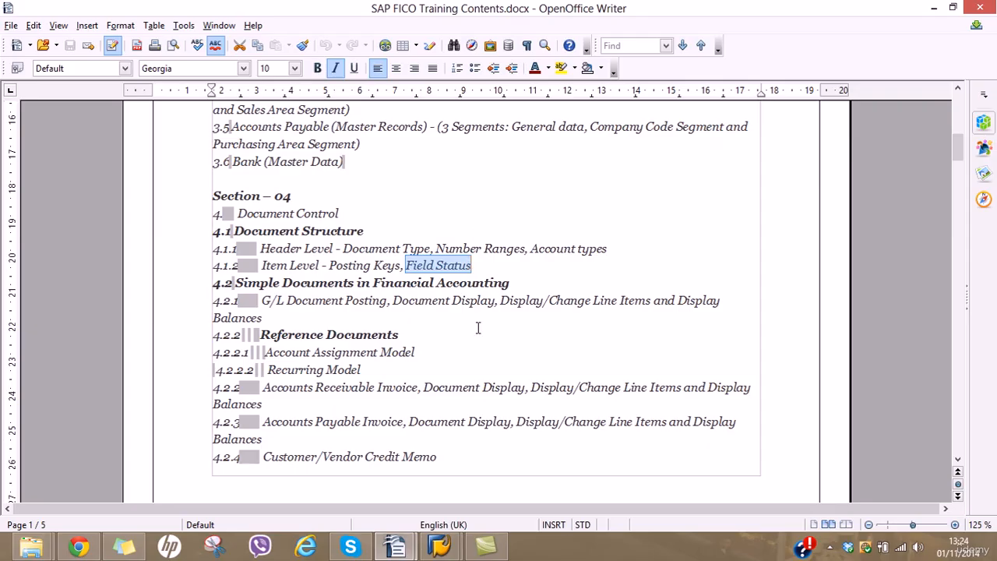
Switch to the SAP implementation guide and open Define Posting Keys under Document.
mouse_move(442, 545)
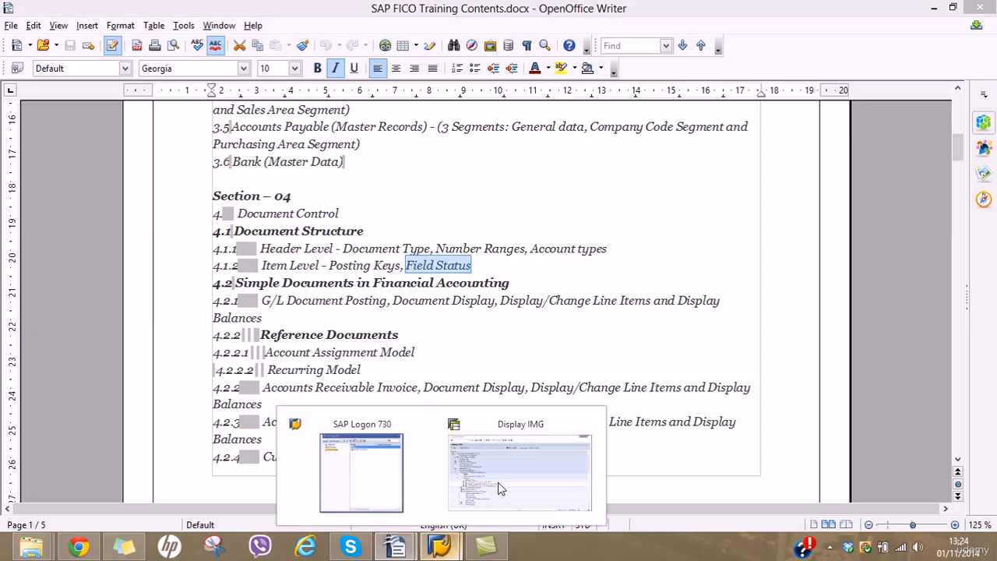
left_click(514, 467)
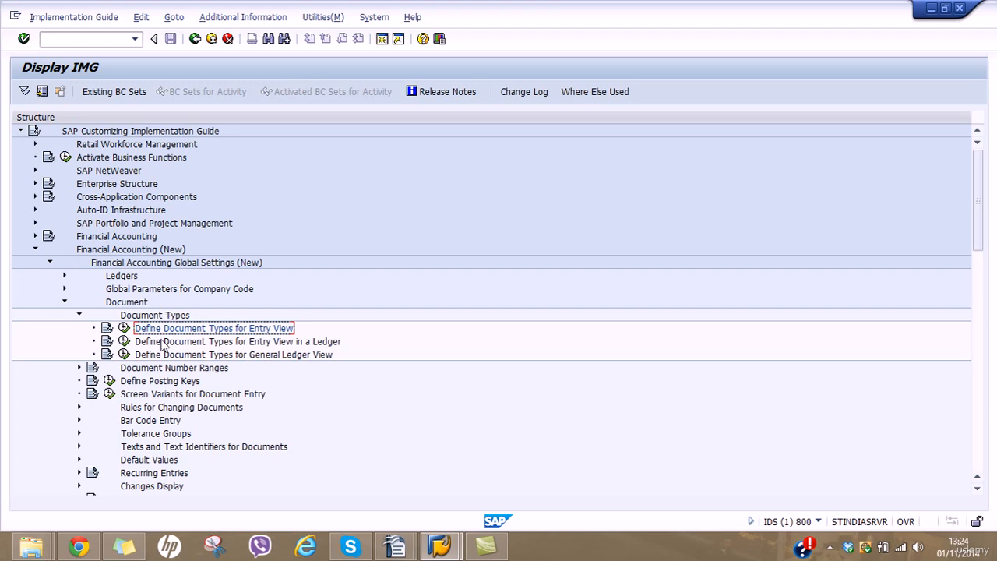
left_click(147, 381)
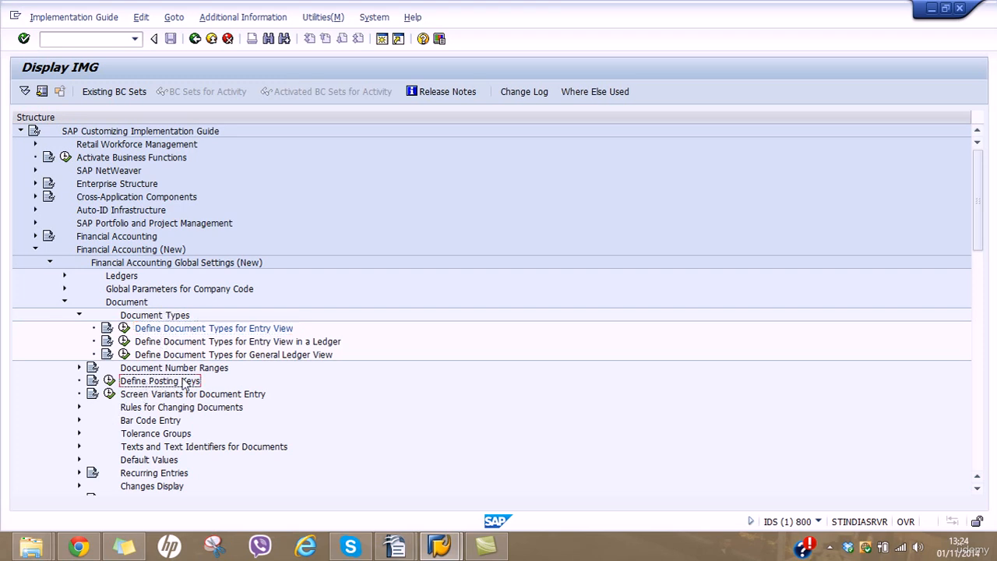
left_click(109, 382)
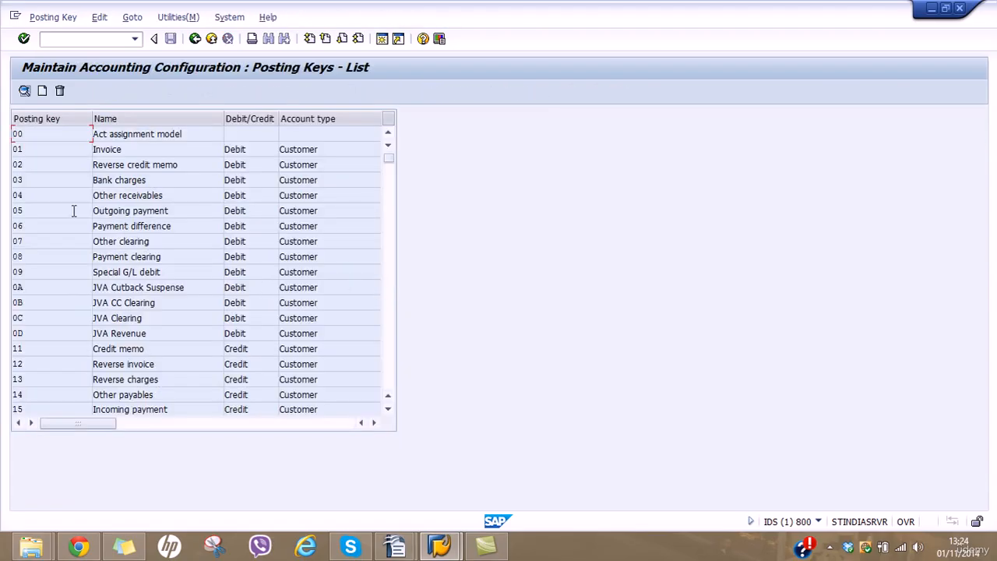
Examine posting key 01's name, debit/credit indicator and account type, and review the list through the vendor and G/L account keys.
left_click(30, 152)
left_click_drag(125, 149, 78, 154)
left_click_drag(259, 147, 178, 172)
left_click_drag(327, 149, 272, 158)
left_click(391, 364)
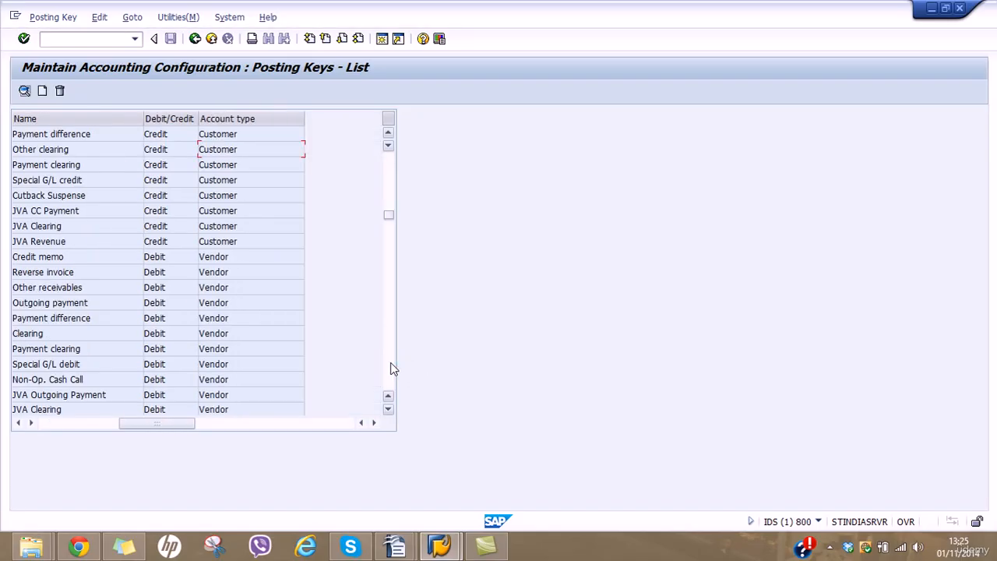
left_click_drag(189, 428, 127, 436)
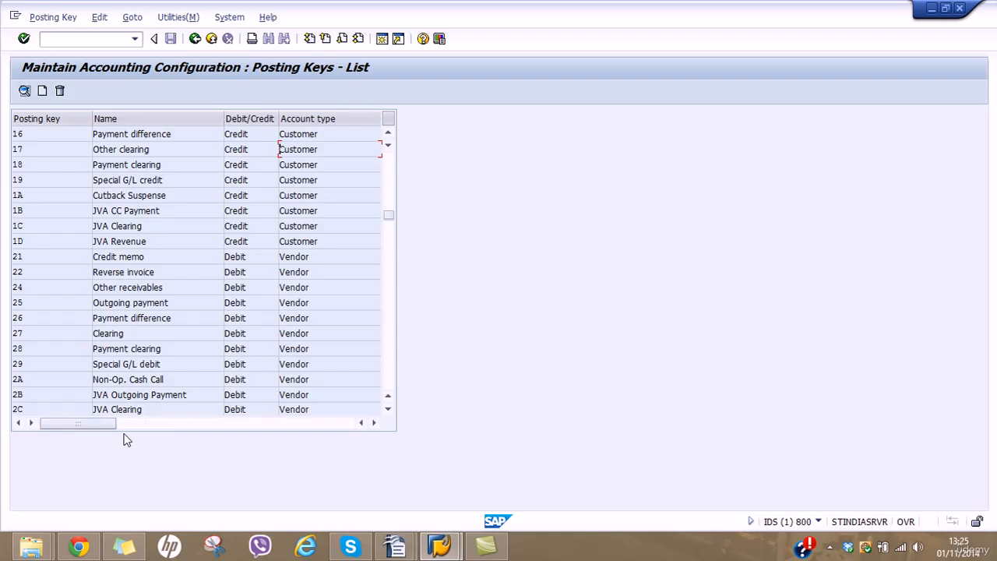
left_click(392, 372)
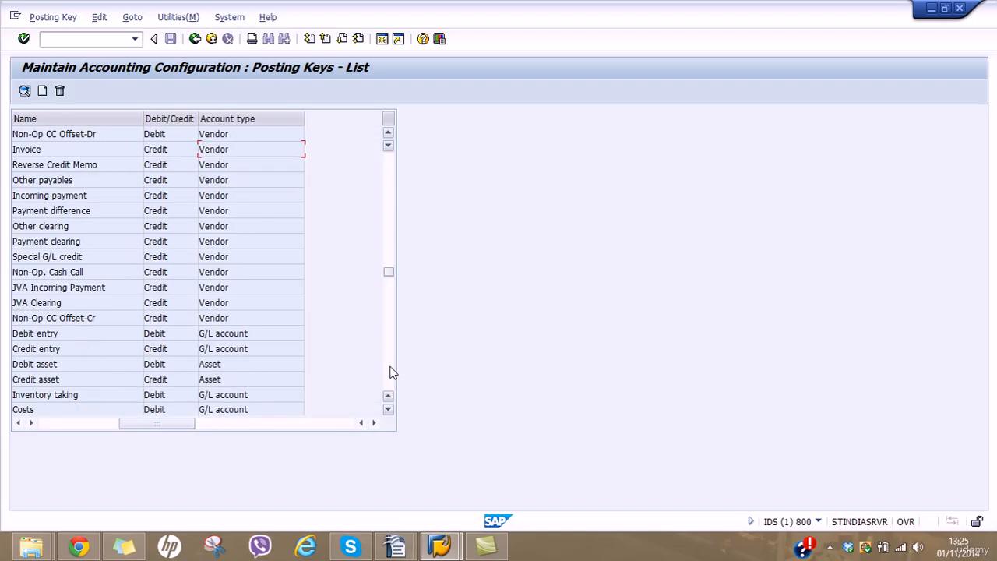
left_click_drag(154, 423, 2, 331)
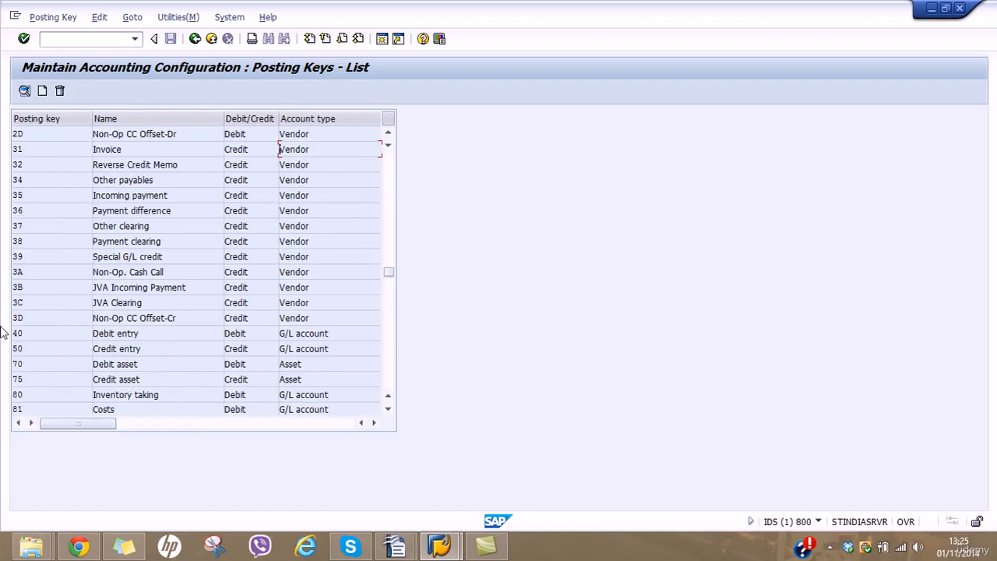
Compare posting keys 40 and 50 in the list, and view the details and description of key 40.
left_click(17, 332)
left_click(25, 347)
left_click(17, 334)
double_click(18, 335)
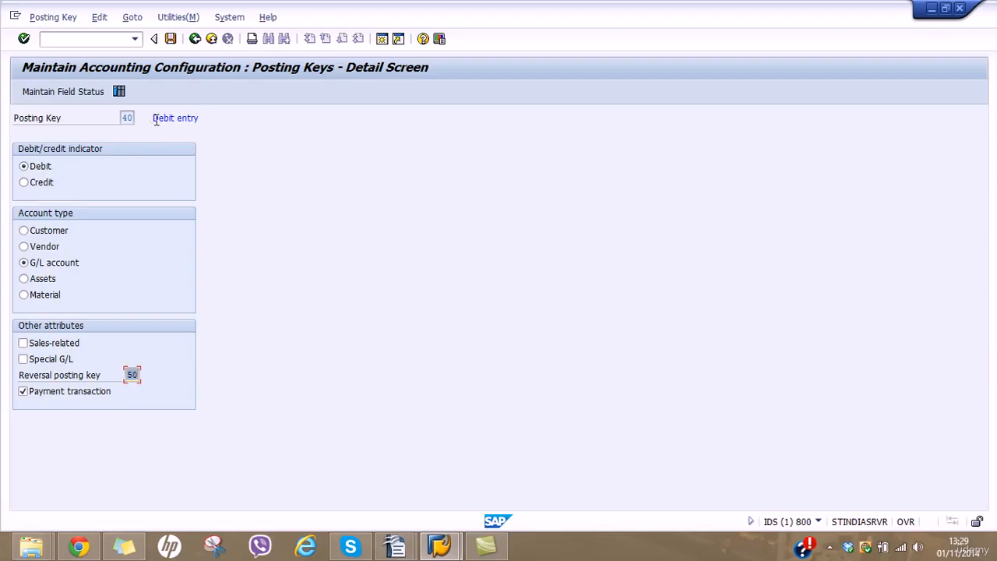
left_click_drag(154, 119, 201, 118)
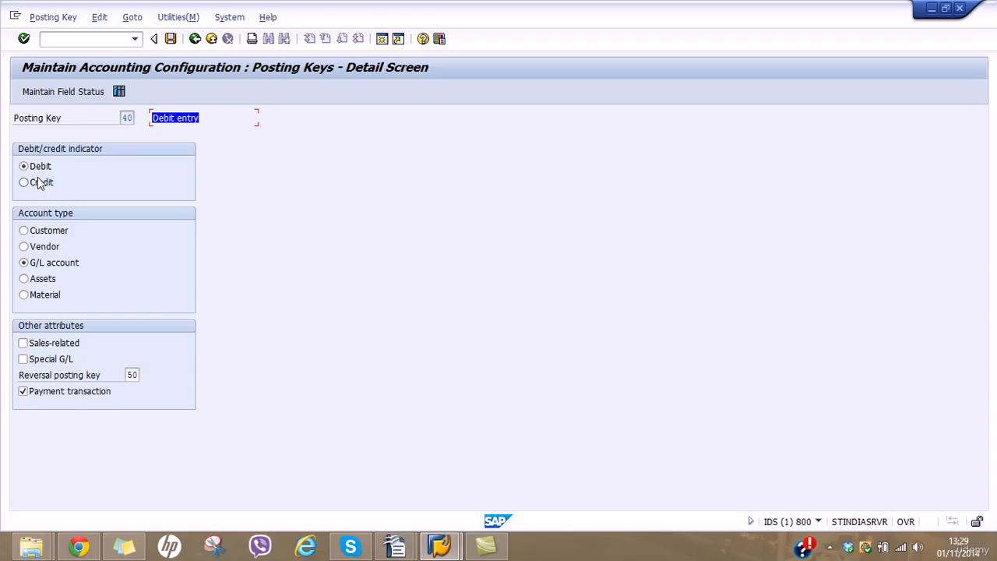
Examine the General data field status settings of posting key 40 and return to the posting keys list.
left_click(63, 93)
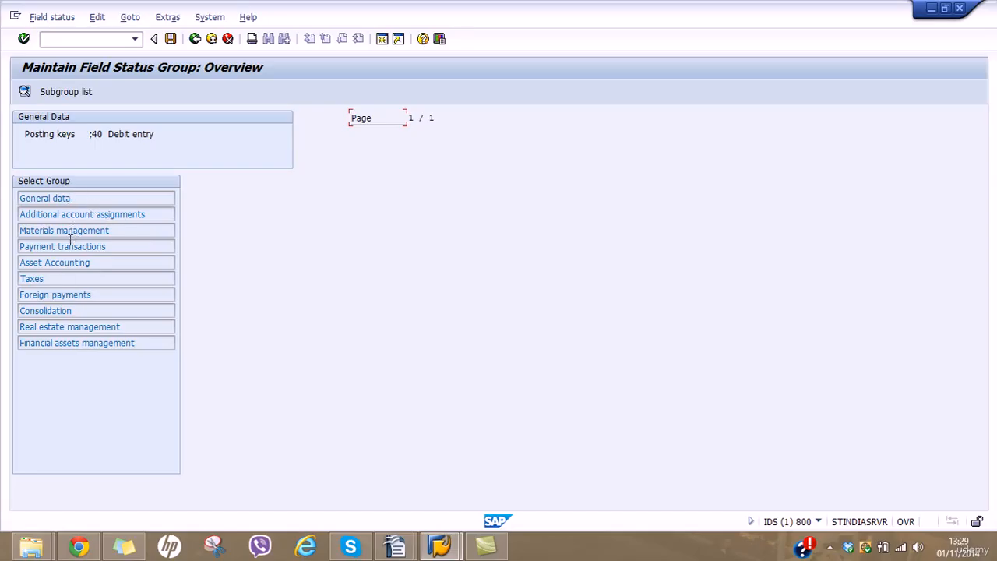
double_click(56, 197)
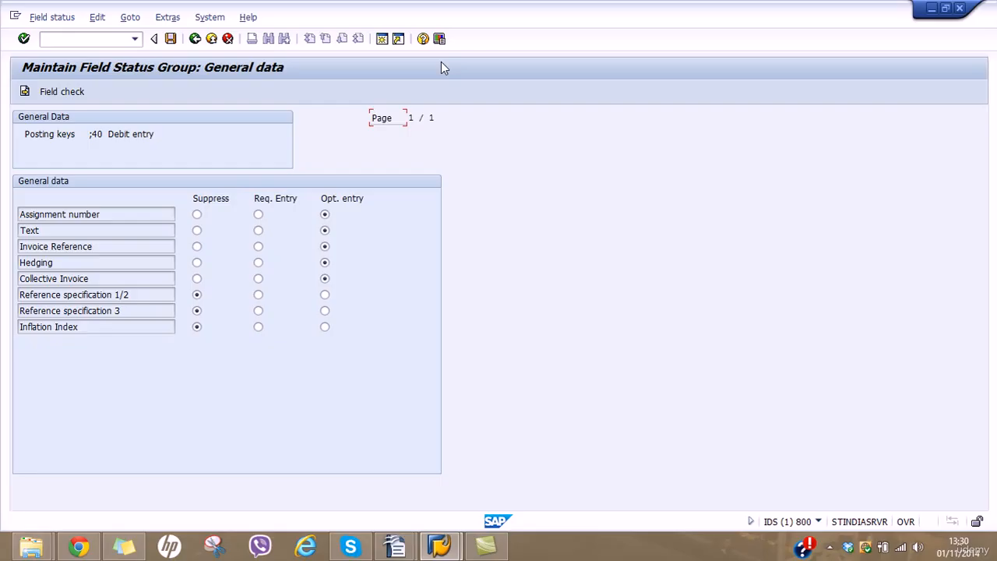
left_click(193, 41)
left_click(193, 41)
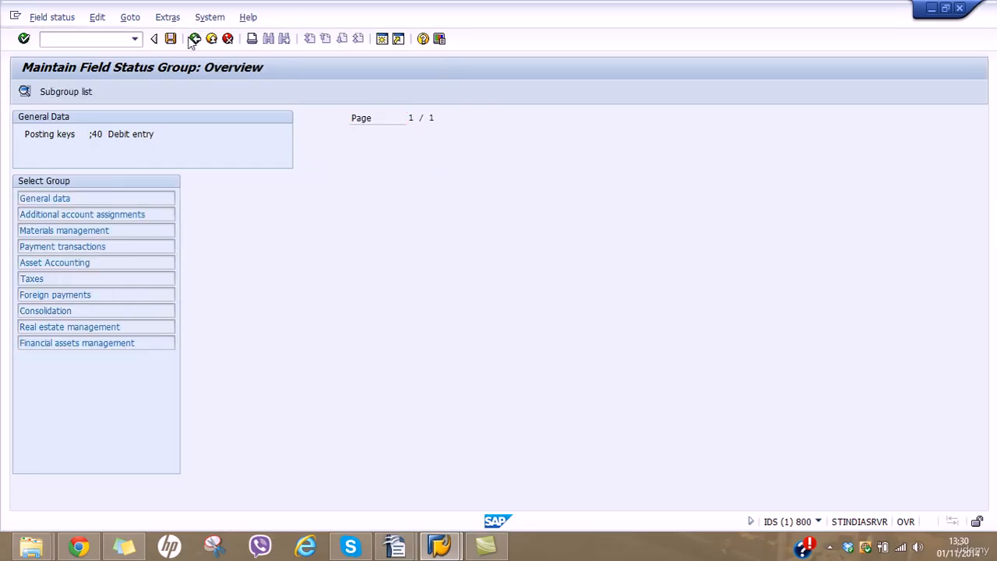
left_click(194, 40)
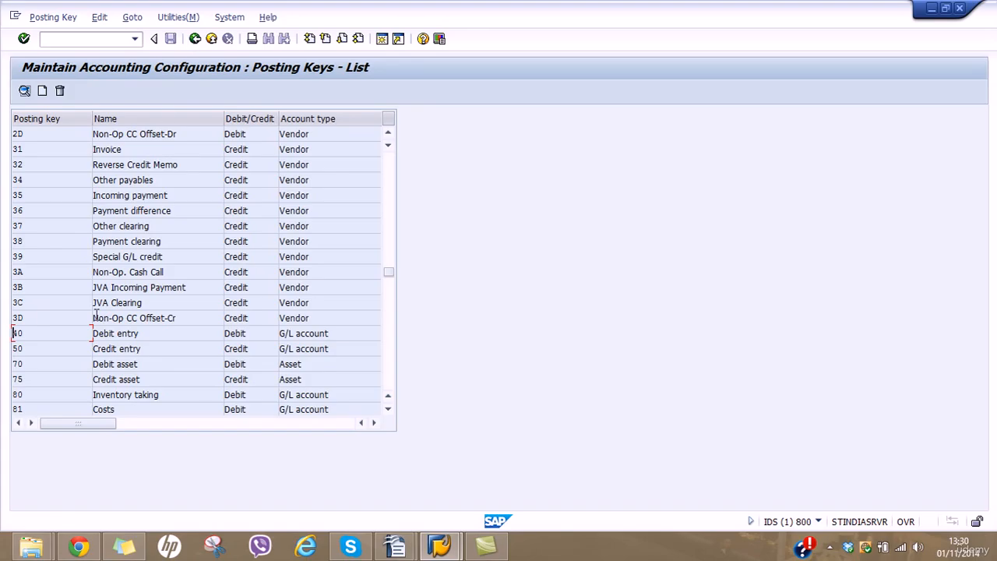
Examine the debit/credit indicator, account type and reversal key of posting key 50, and return to the posting keys list.
double_click(21, 349)
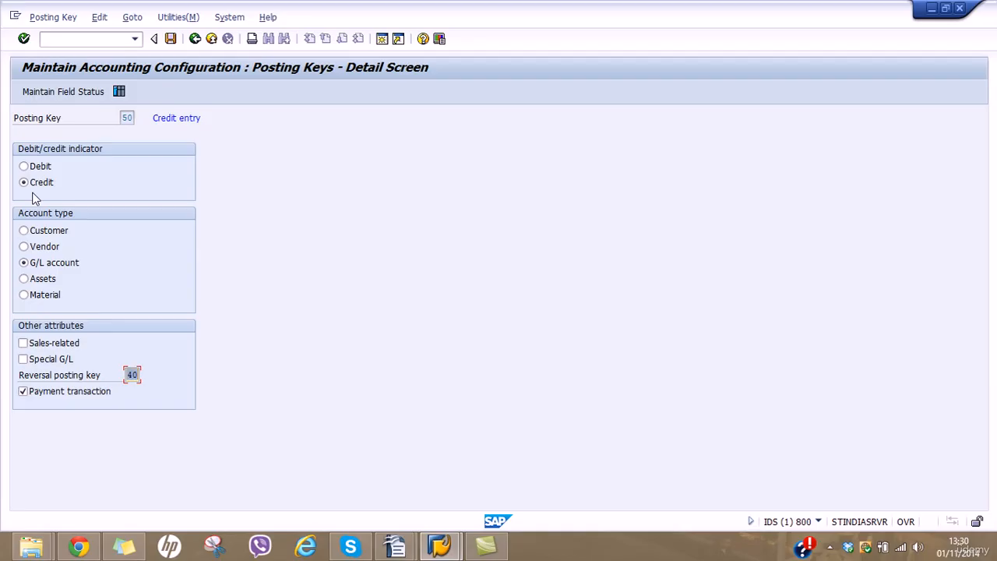
left_click(120, 92)
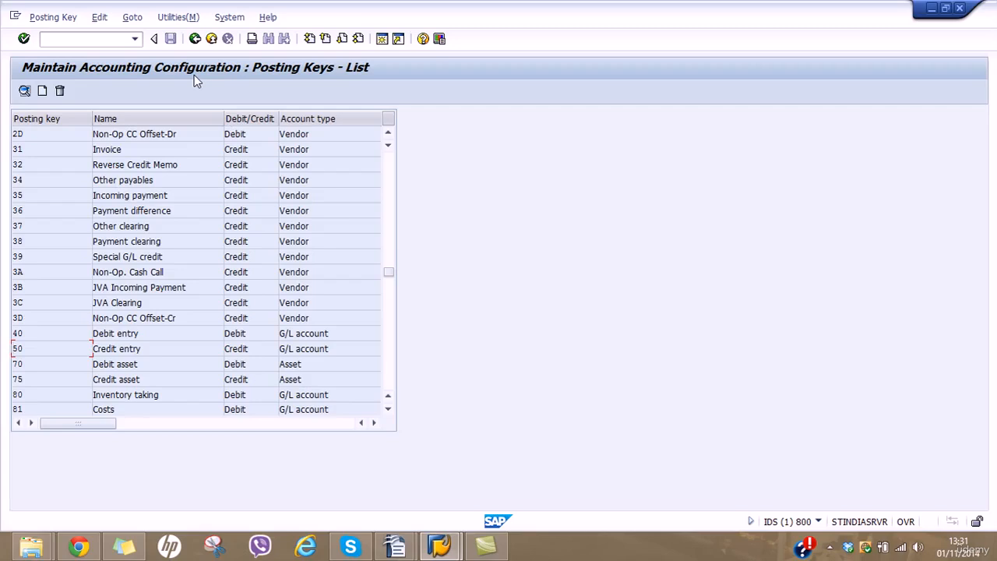
double_click(19, 350)
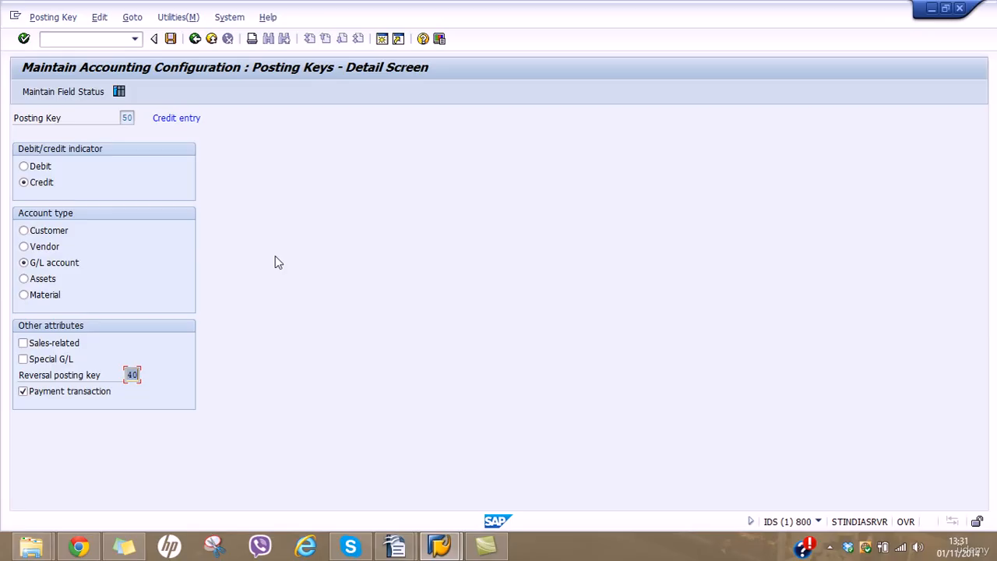
left_click(195, 39)
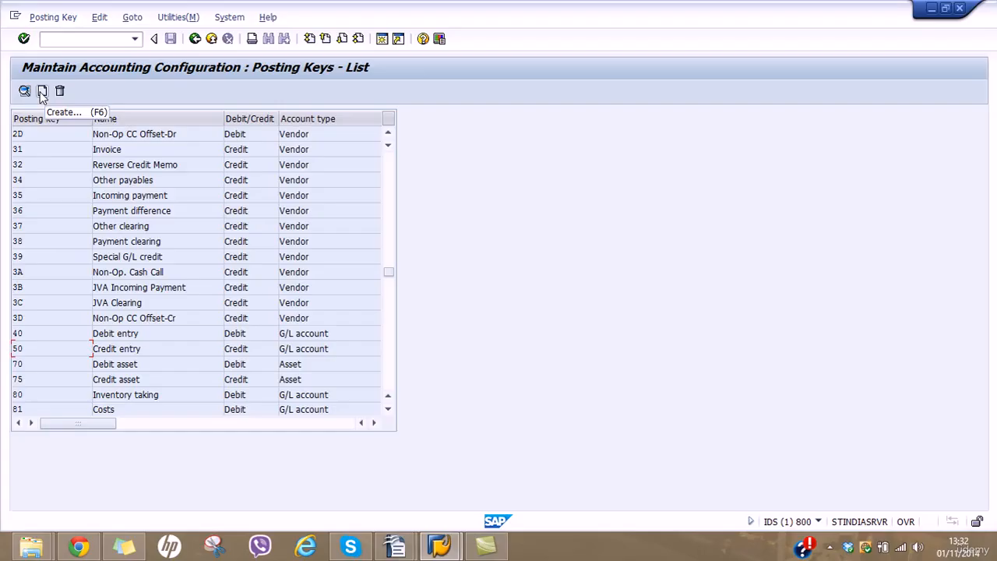
double_click(21, 350)
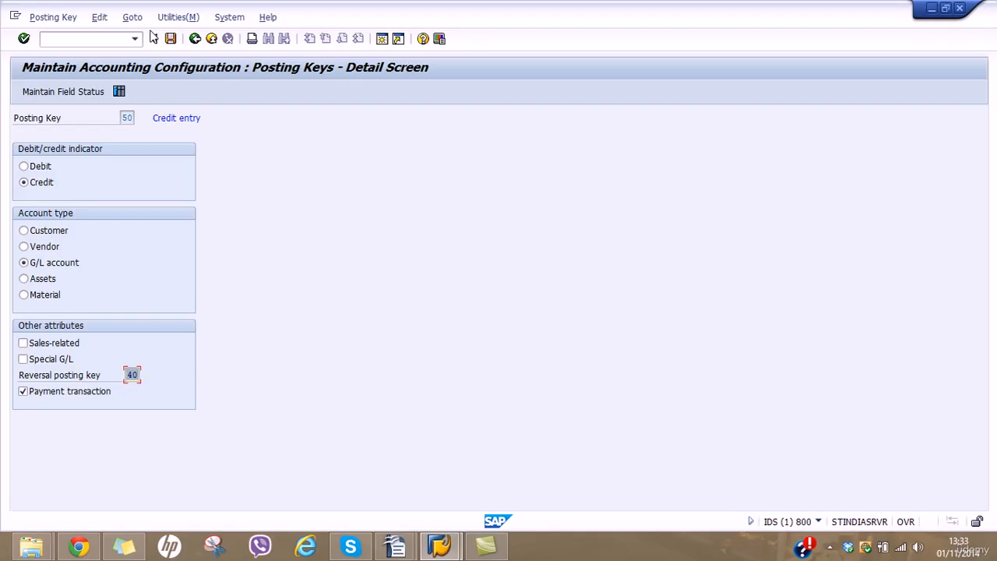
left_click(195, 42)
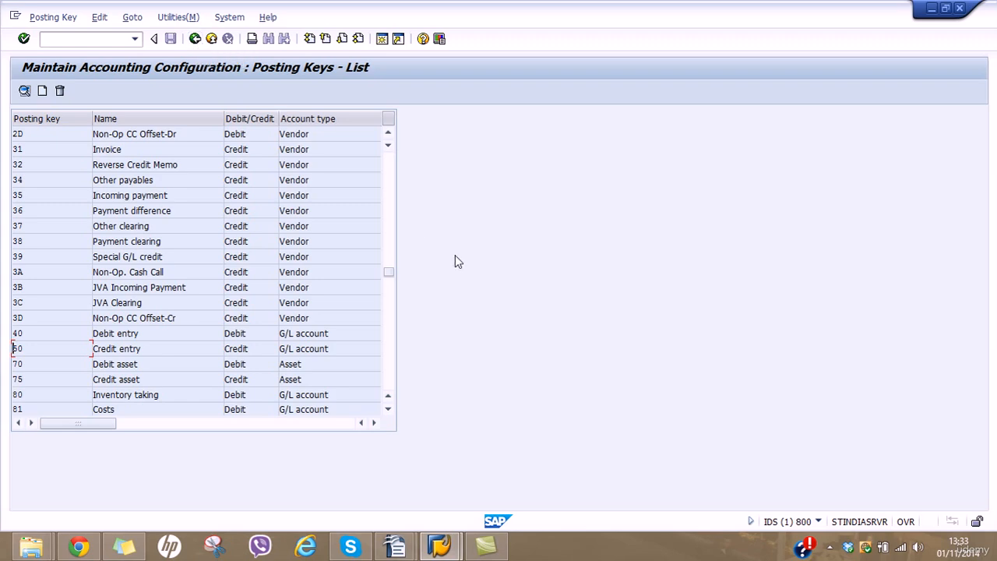
Switch to SAP FICO Training Contents.docx in OpenOffice Writer and highlight the heading "Simple Documents in Financial Accounting" in section 4.2.
left_click(397, 545)
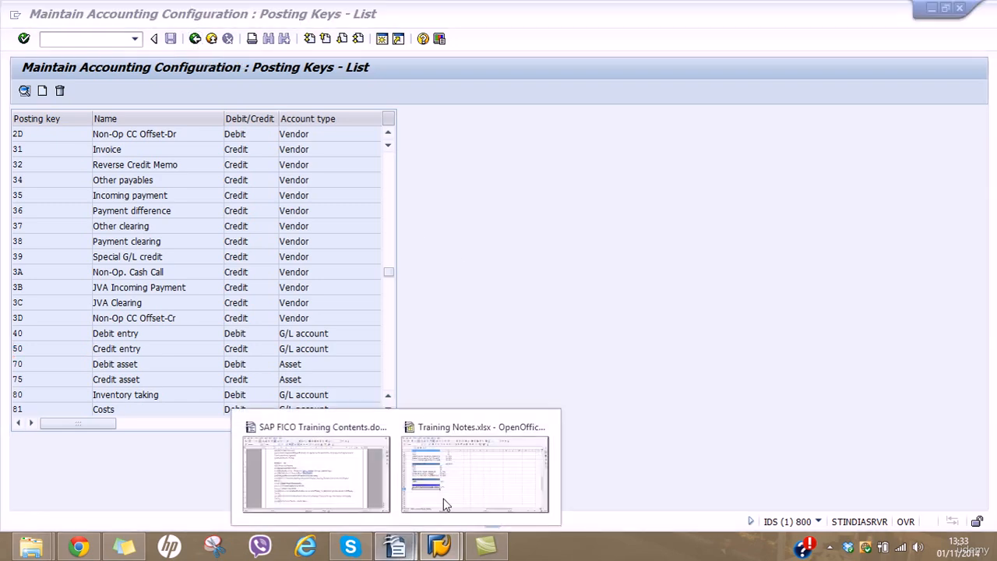
left_click(329, 474)
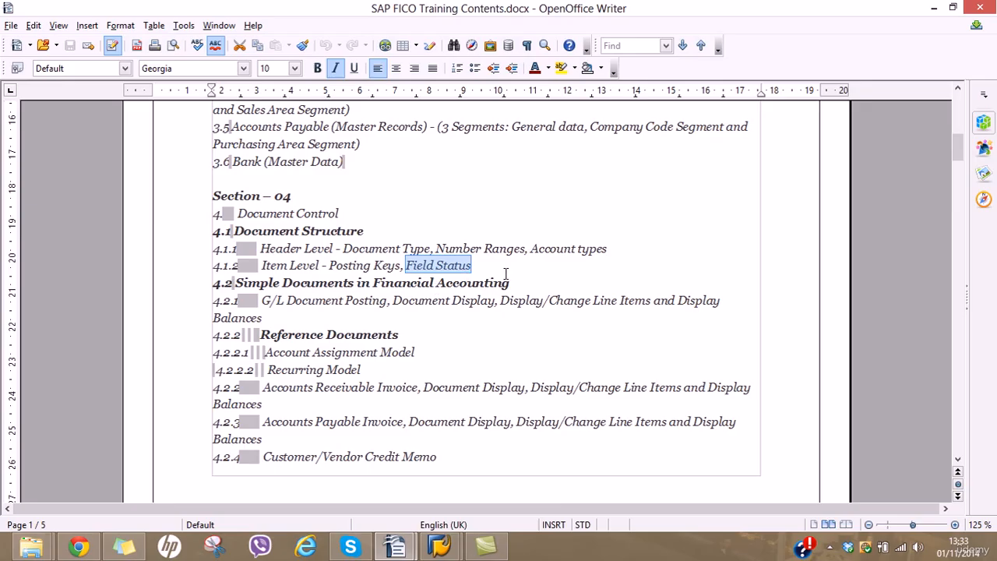
left_click_drag(515, 281, 243, 285)
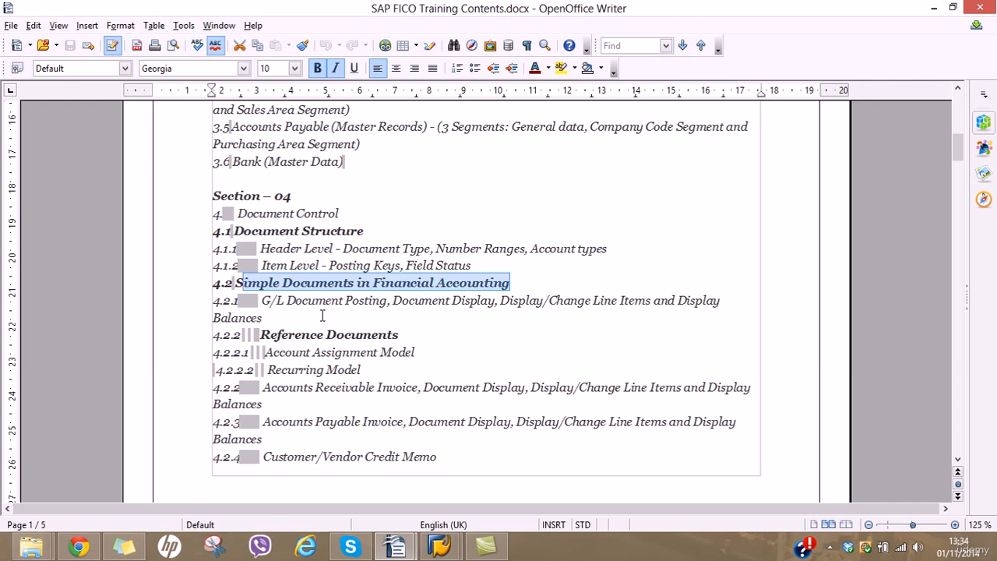
Switch back to SAP and leave the posting keys list and project customizing for the SAP Easy Access screen.
left_click(933, 10)
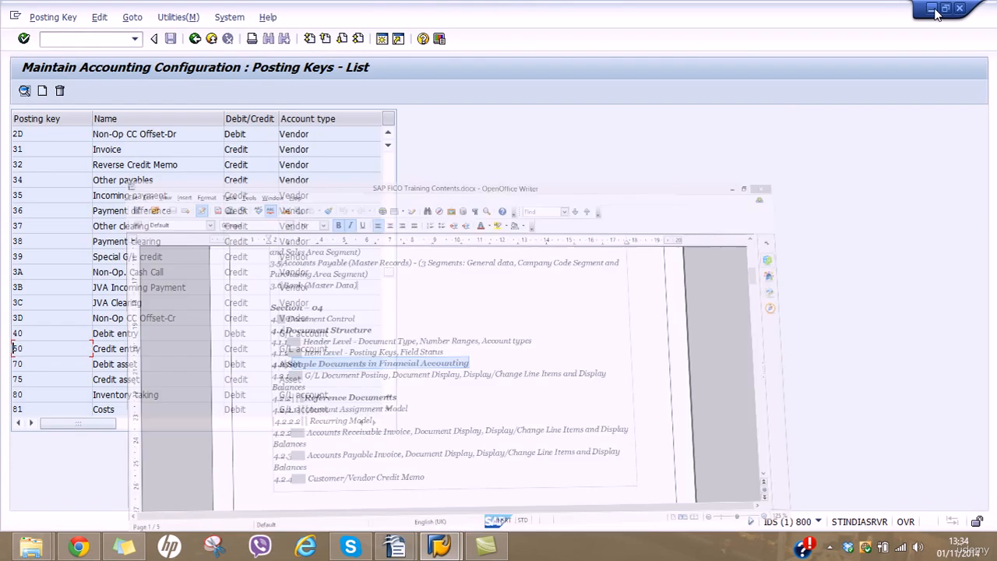
left_click(195, 39)
left_click(195, 39)
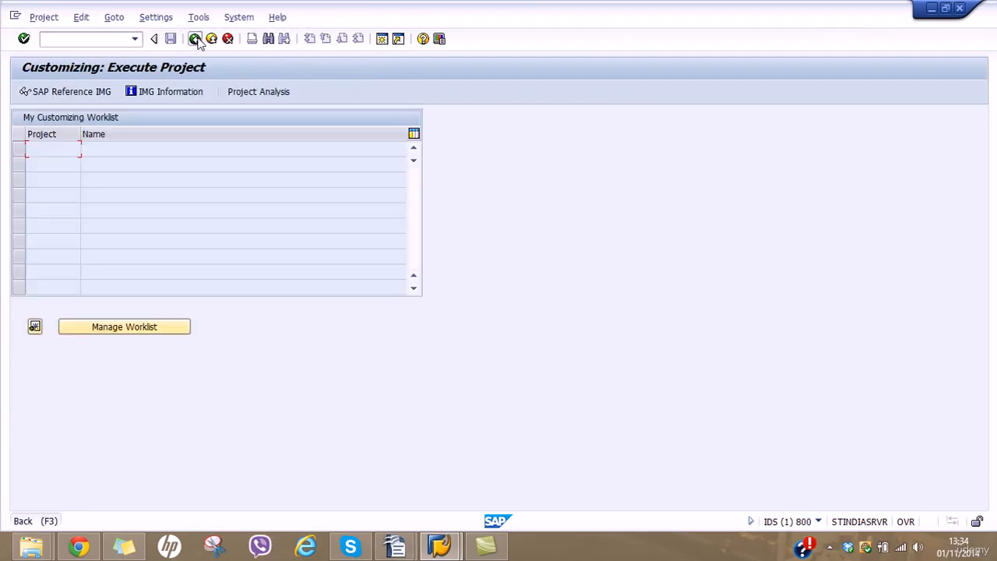
left_click(196, 39)
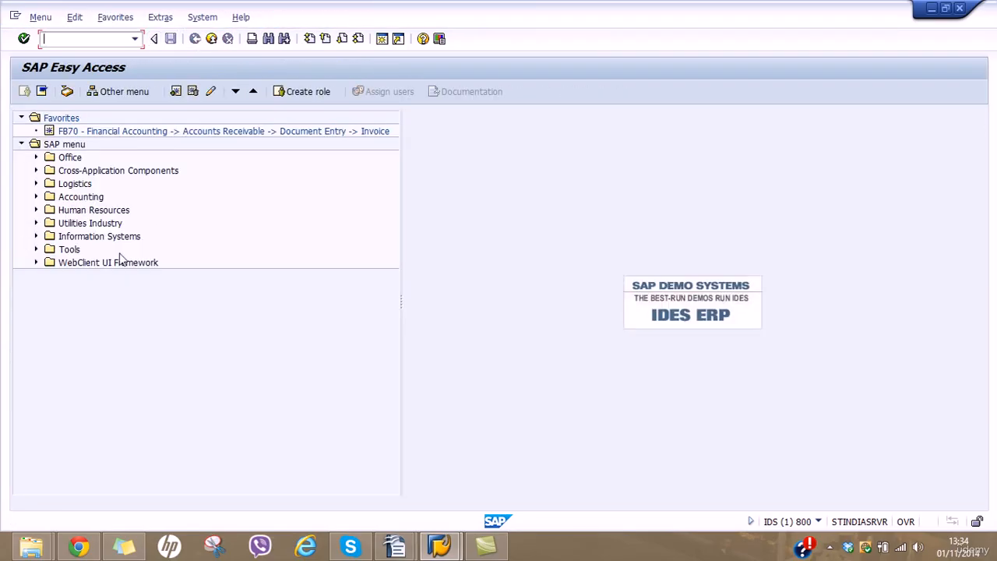
Expand the SAP menu through Accounting, Financial Accounting and General Ledger to the Document Entry transactions.
left_click(35, 197)
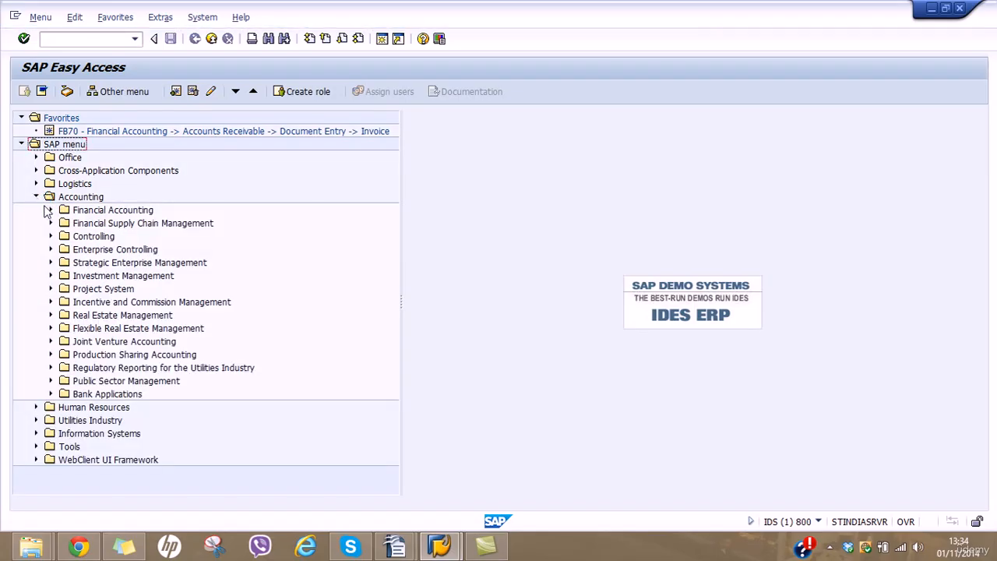
left_click(51, 210)
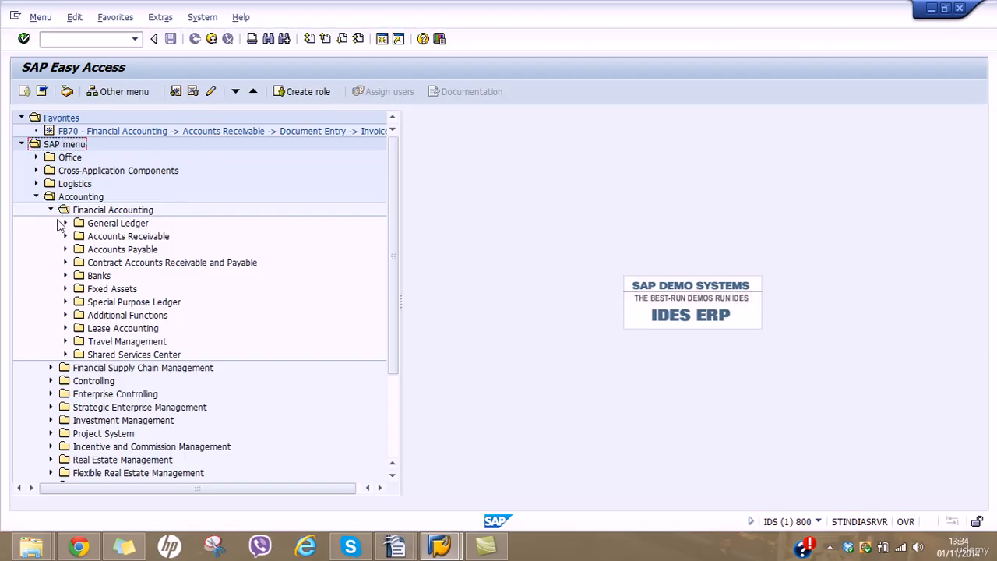
left_click(65, 223)
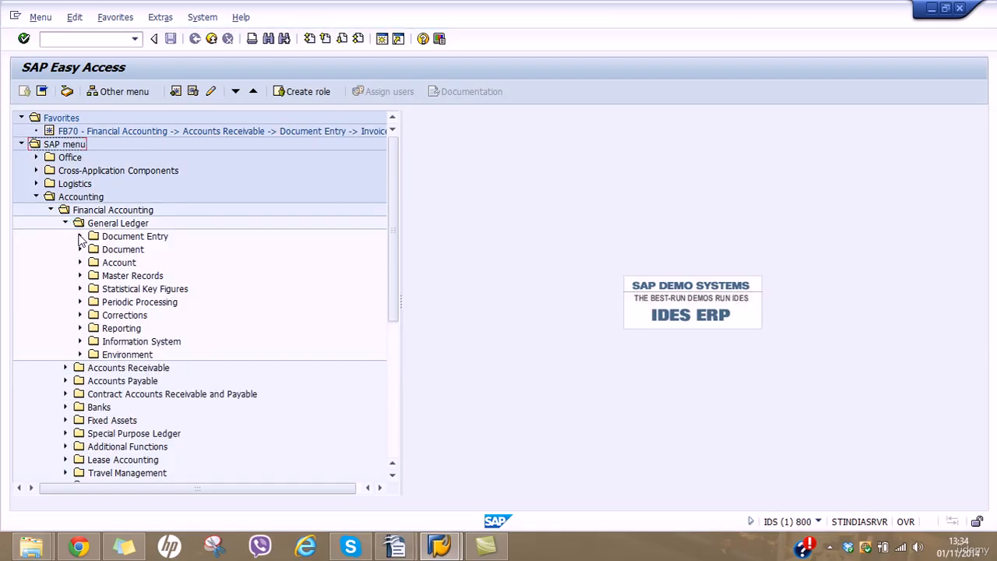
left_click(80, 236)
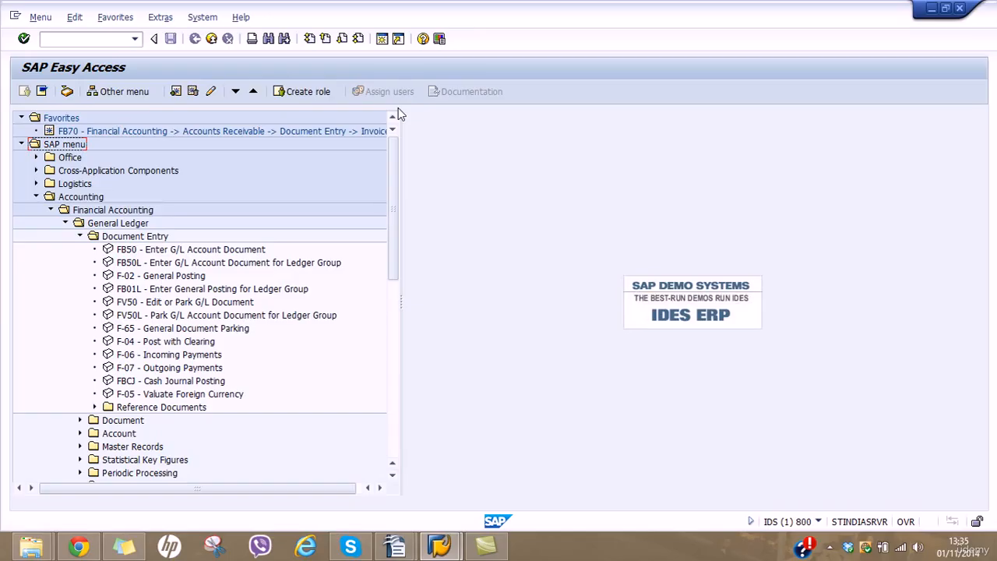
Open transaction FB50 - Enter G/L Account Document for company code AU01.
left_click(133, 253)
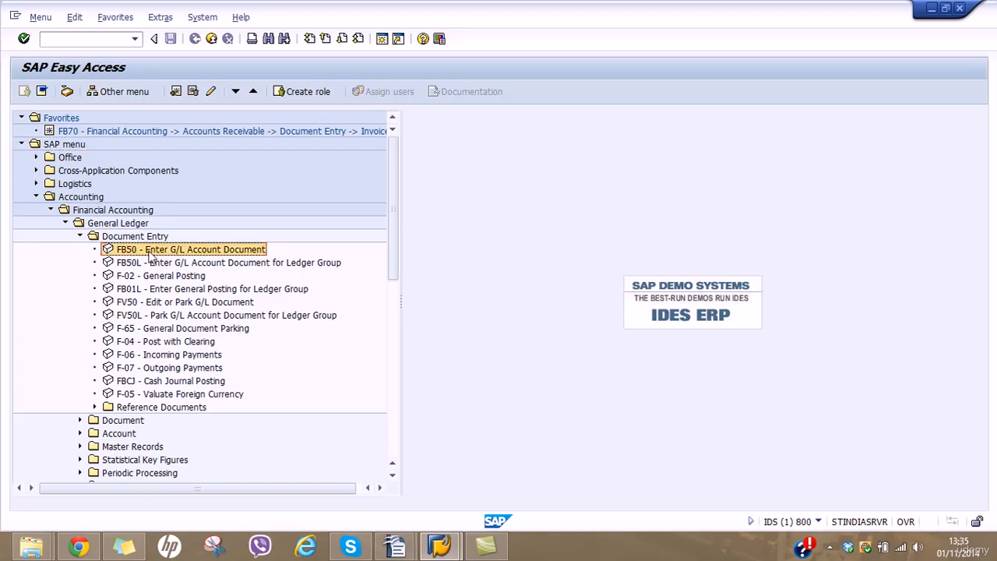
left_click(148, 277)
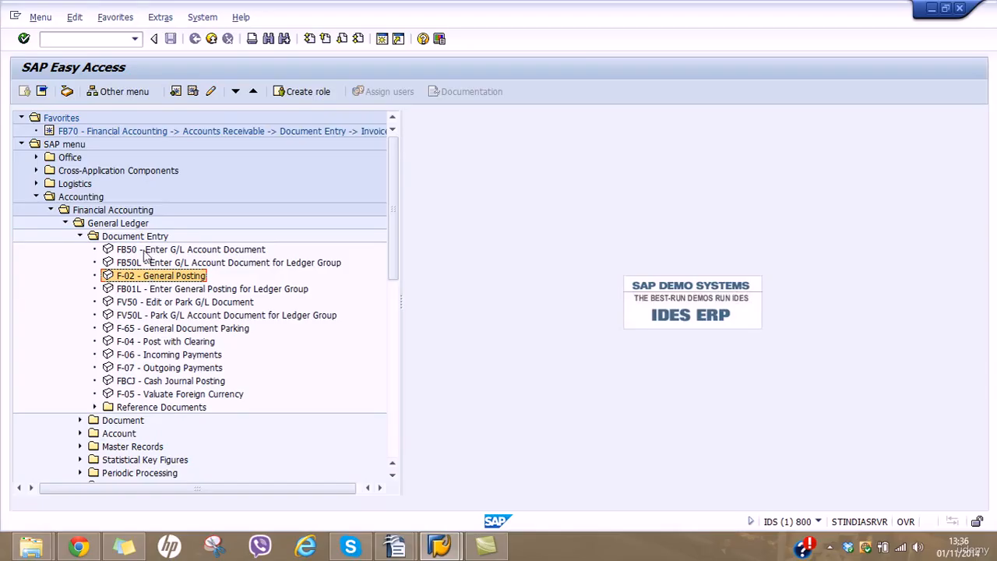
left_click(145, 250)
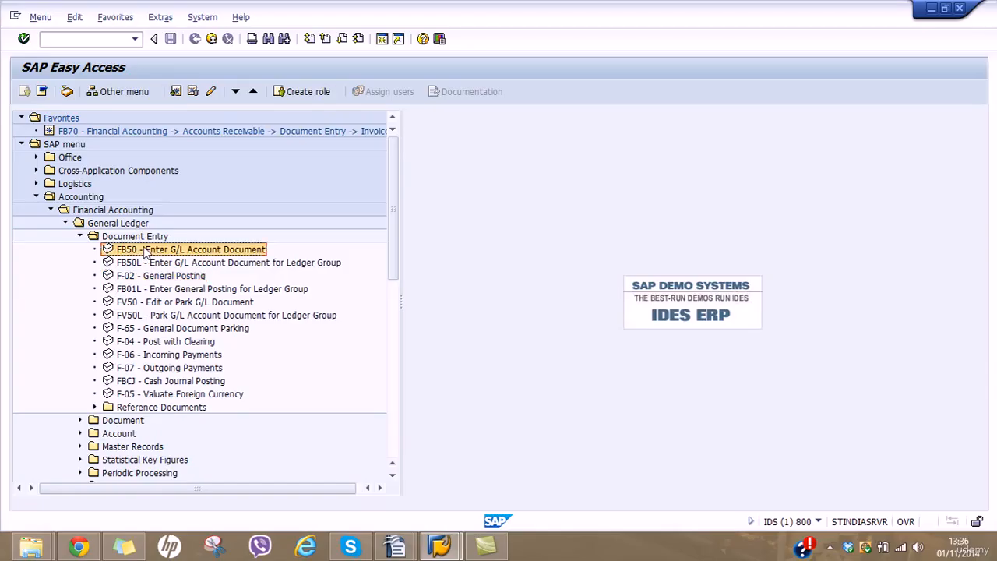
double_click(145, 250)
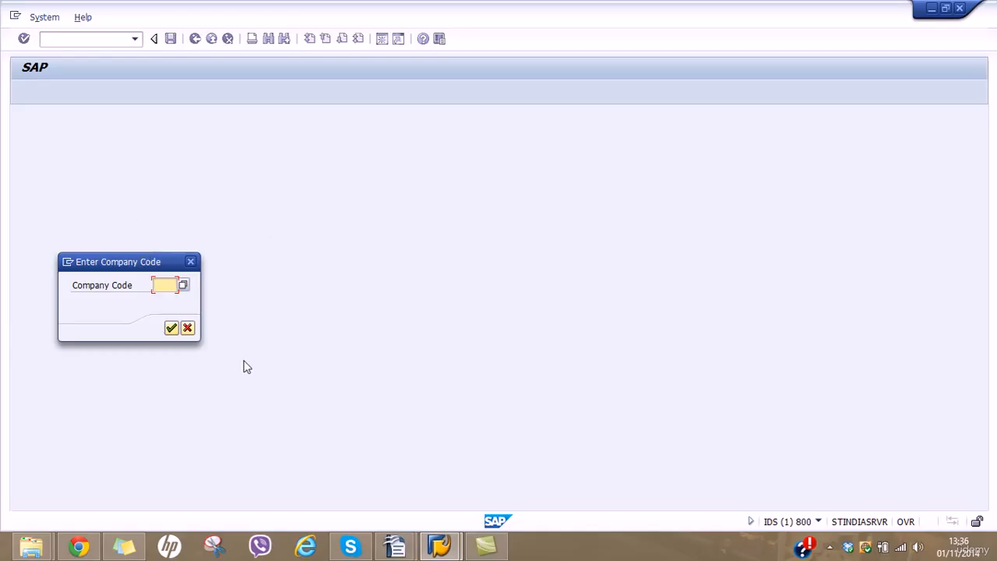
type("AU01")
left_click(172, 327)
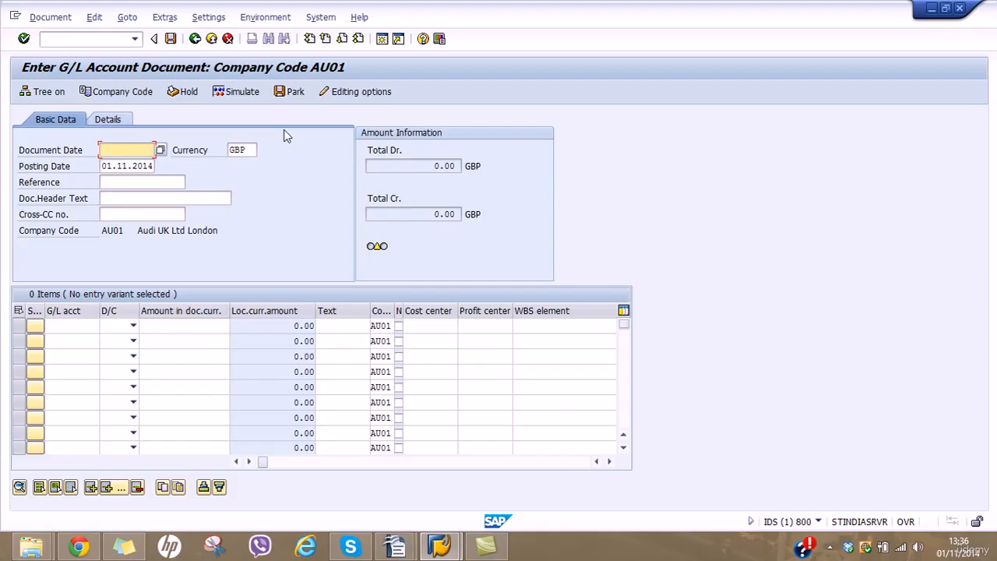
Switch the G/L document entry to company code 1000 and back to AU01.
left_click(122, 92)
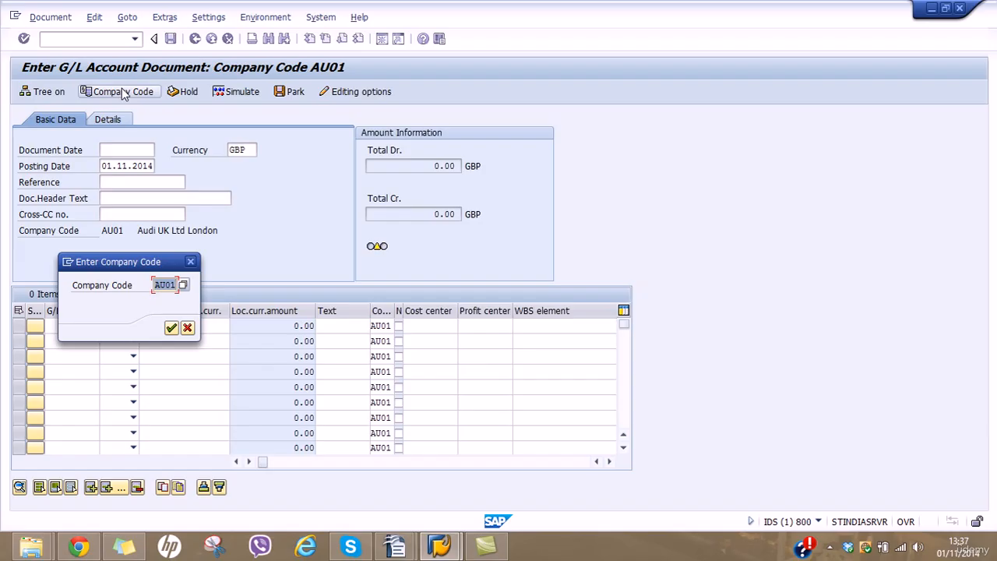
type("1000")
key("Return")
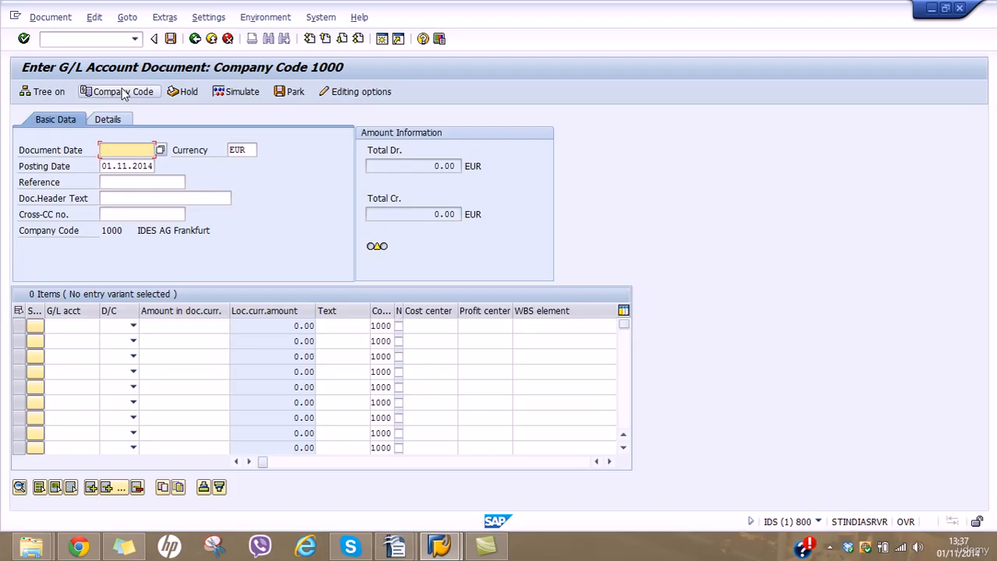
left_click(122, 92)
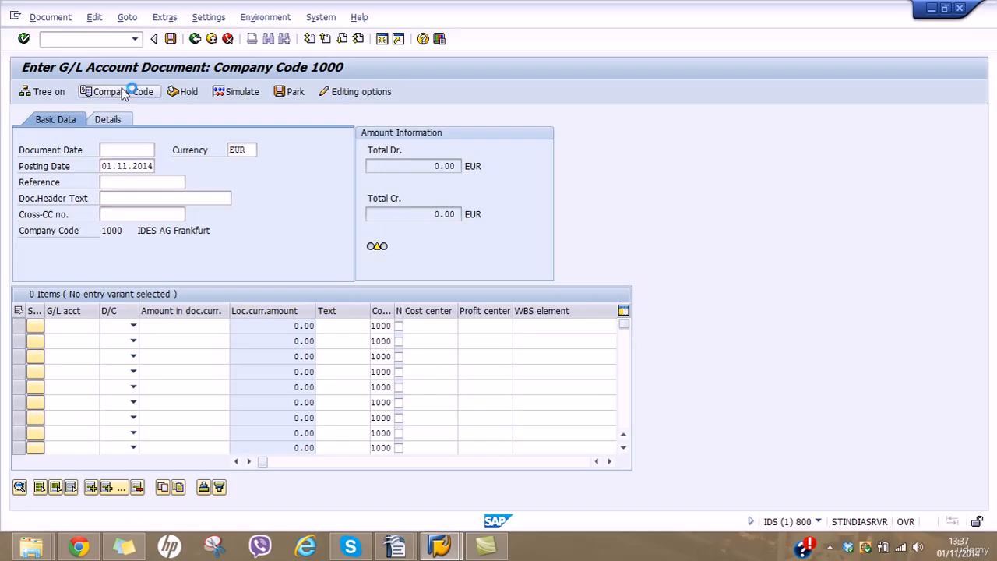
type("AU01")
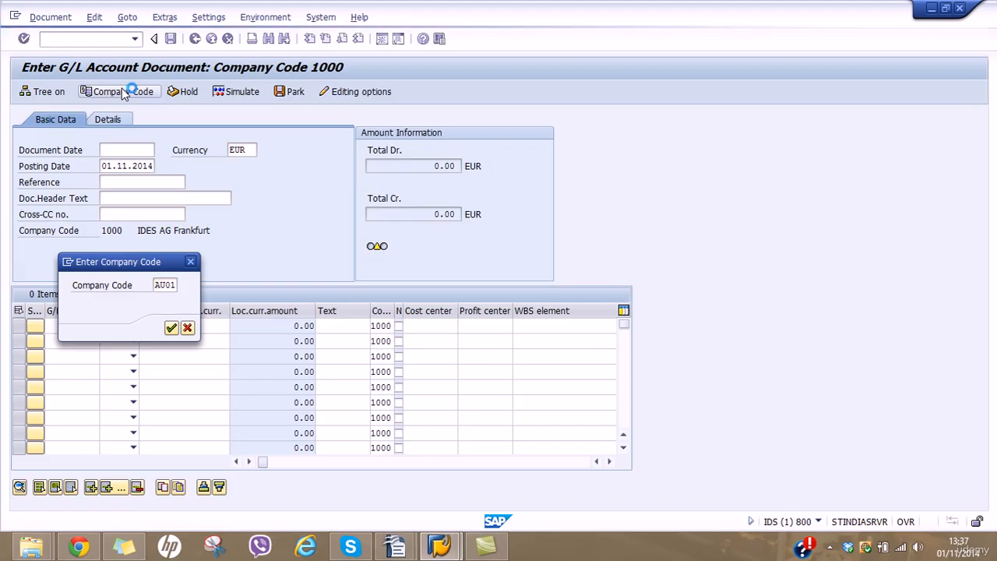
key("Return")
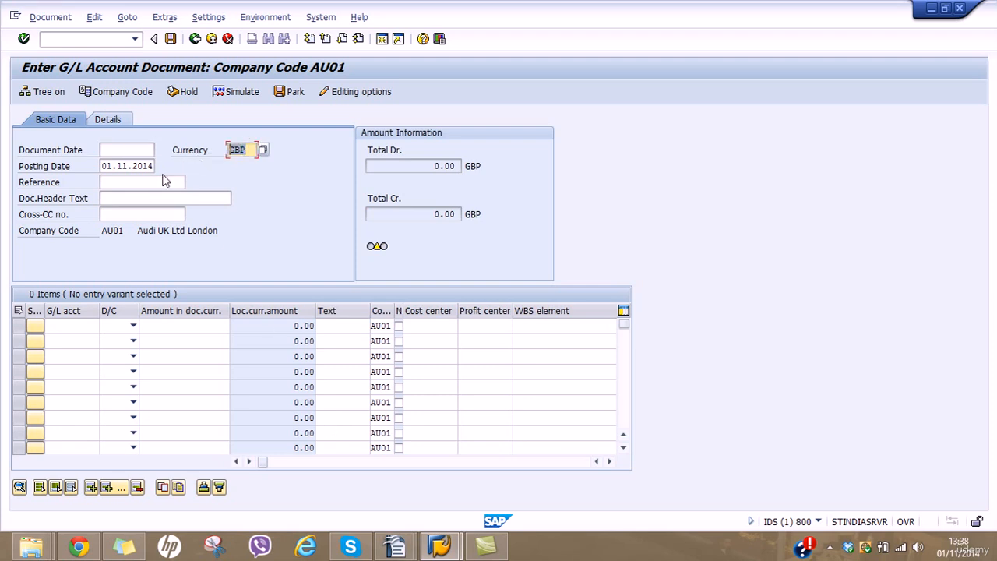
Set the document date to 01.11.2014, and review the document's additional header details before returning to the basic data.
left_click(134, 187)
left_click(133, 198)
left_click(134, 183)
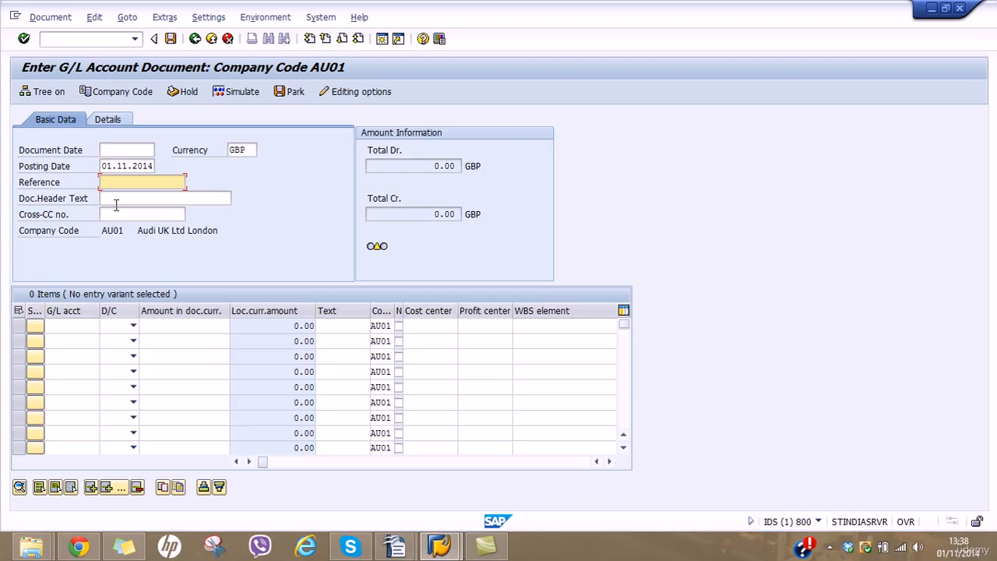
left_click(115, 123)
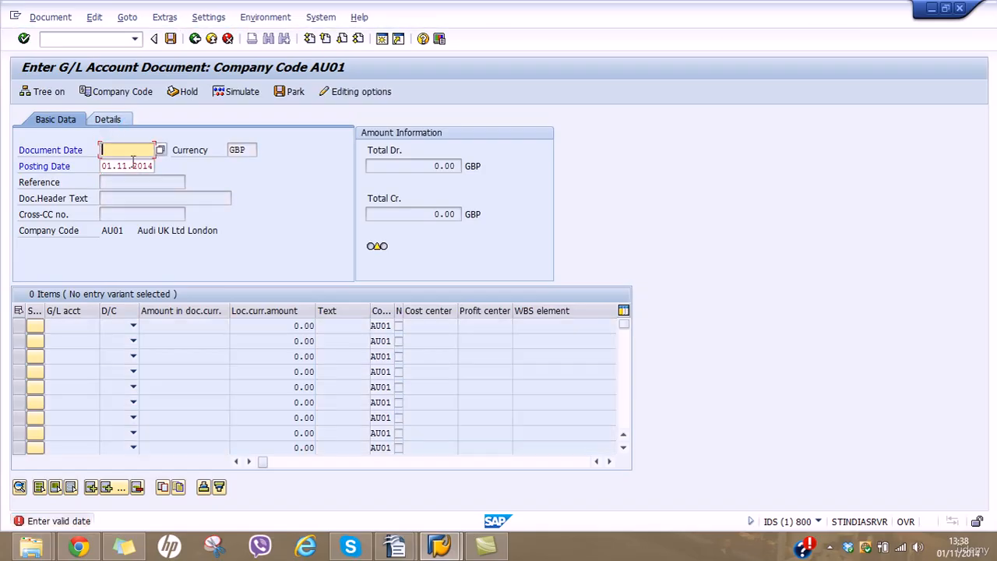
type("01.11.2014")
left_click(115, 123)
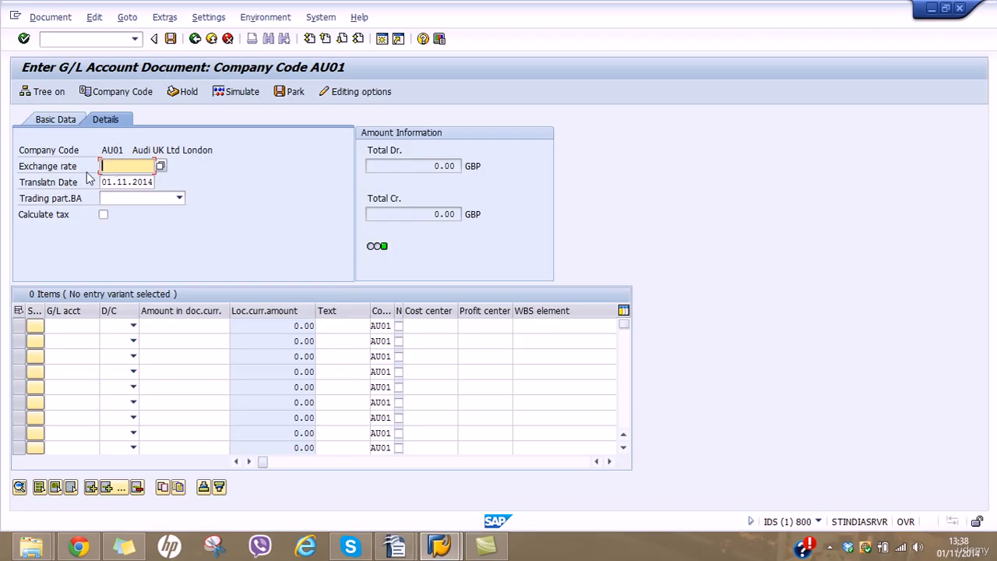
left_click(72, 122)
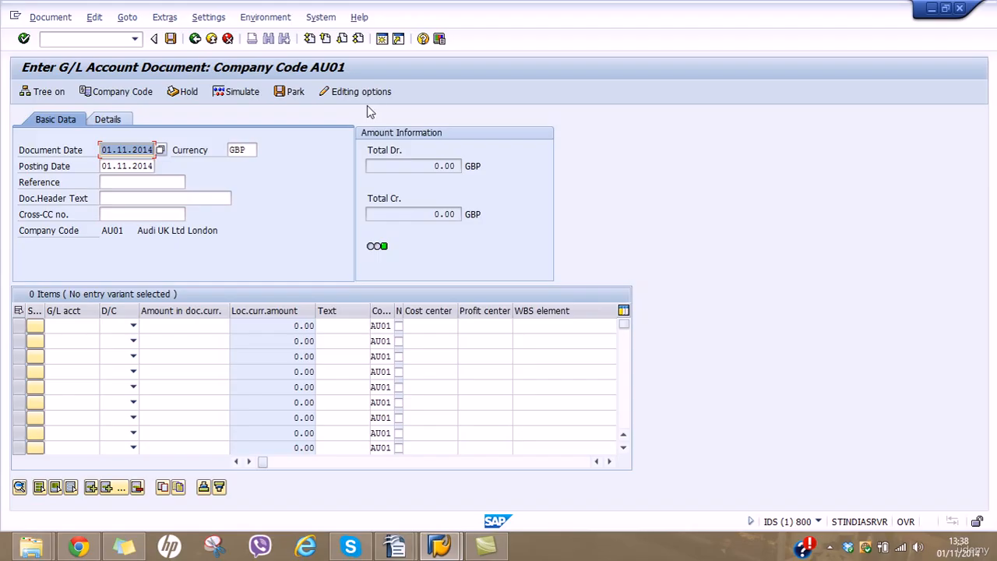
left_click(121, 212)
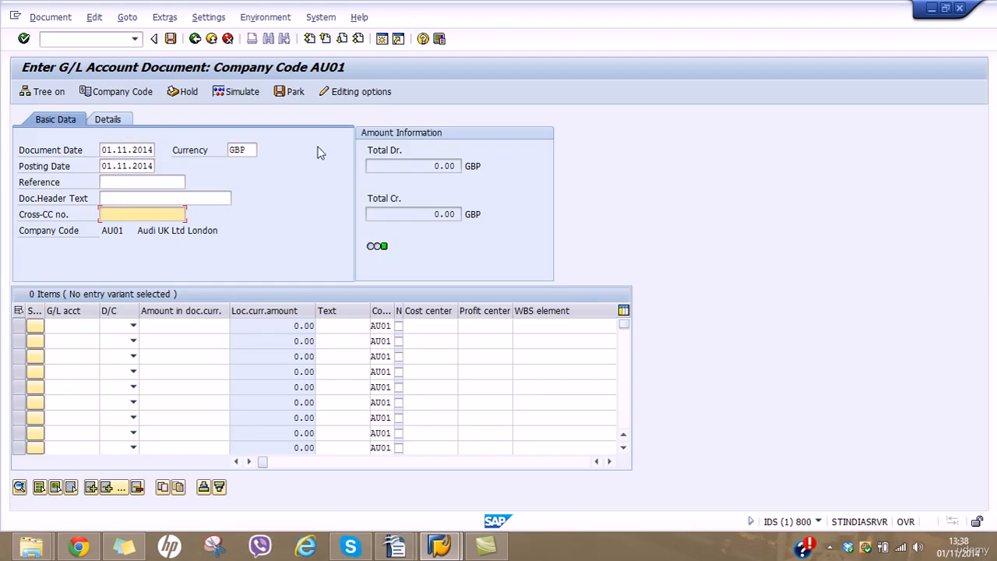
In the editing options, set the document type option to "Document type ready for input", enable Display periods, save and return to the document.
left_click(351, 94)
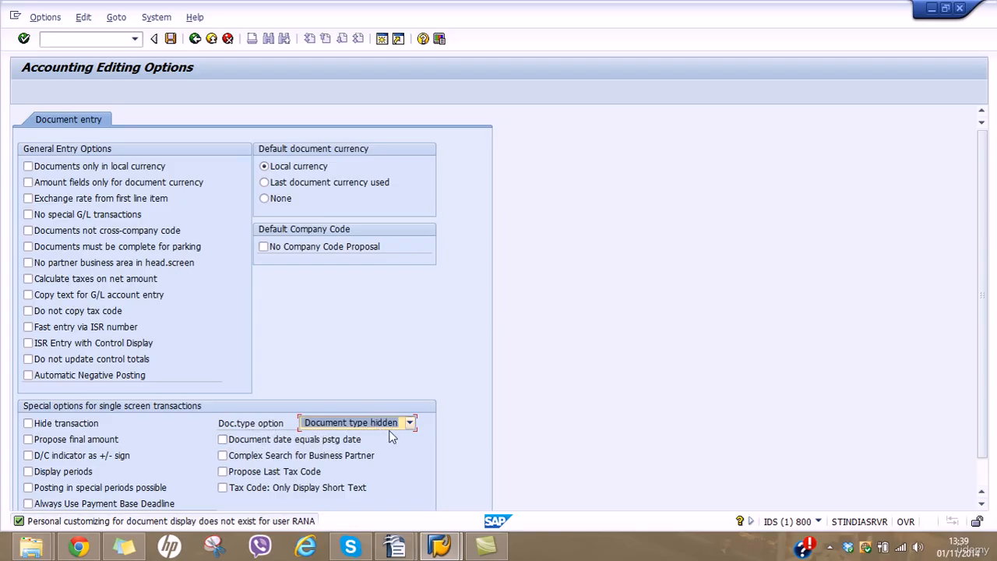
left_click(409, 423)
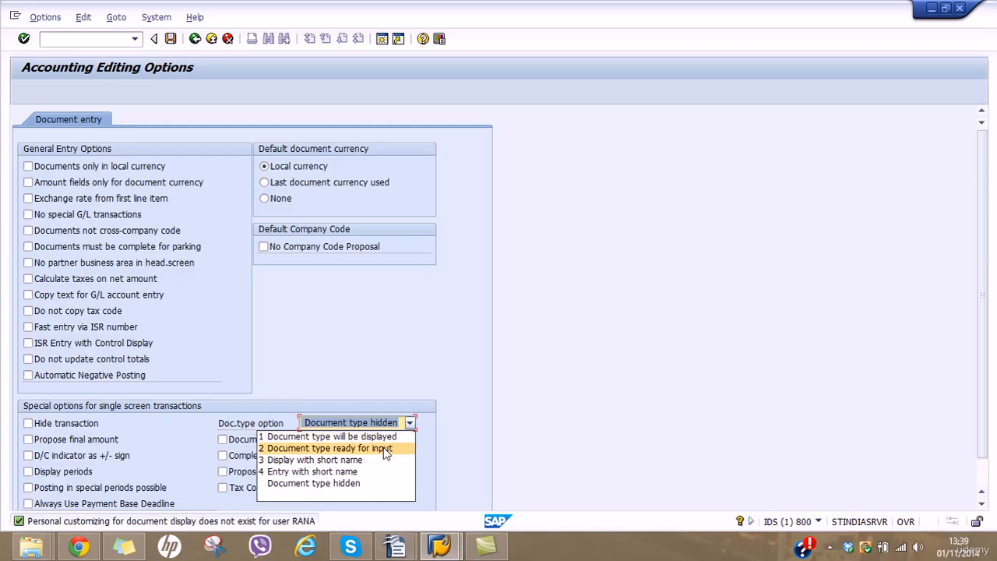
left_click(379, 449)
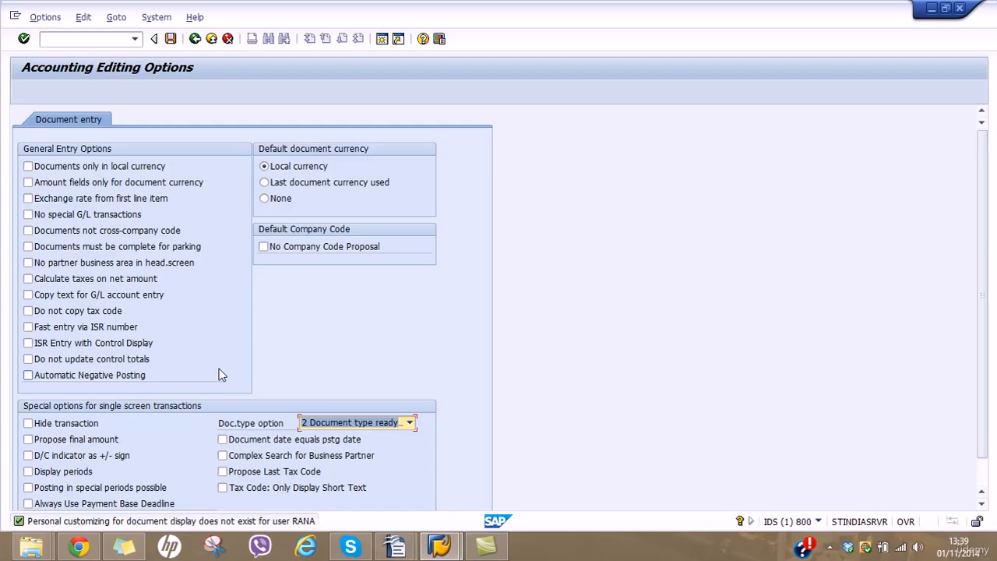
left_click(28, 472)
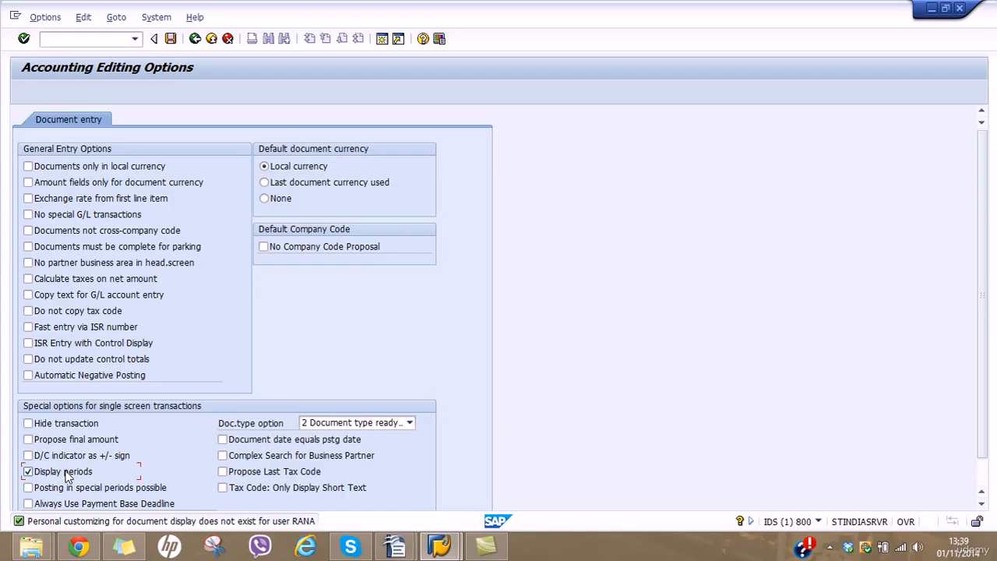
left_click(171, 39)
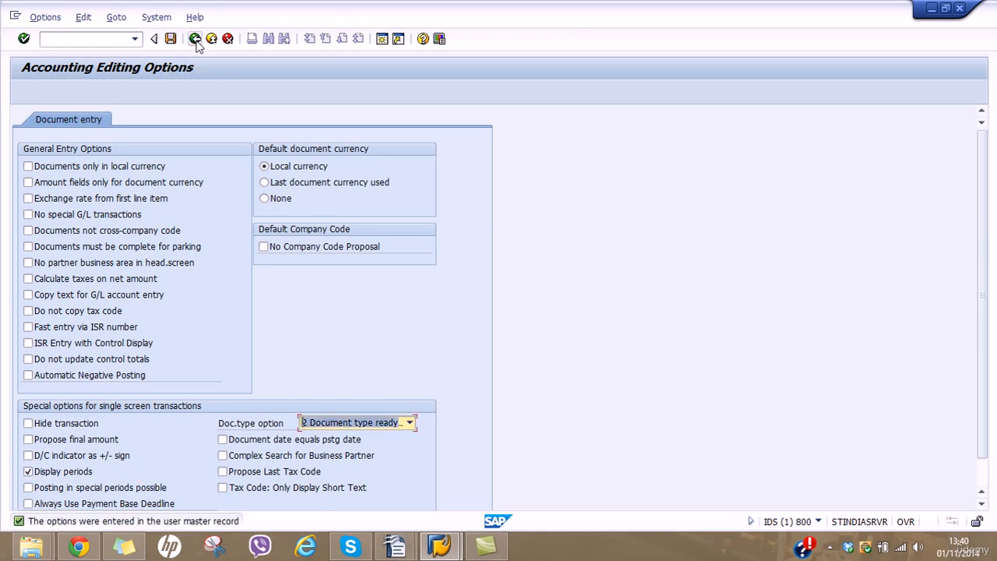
left_click(195, 39)
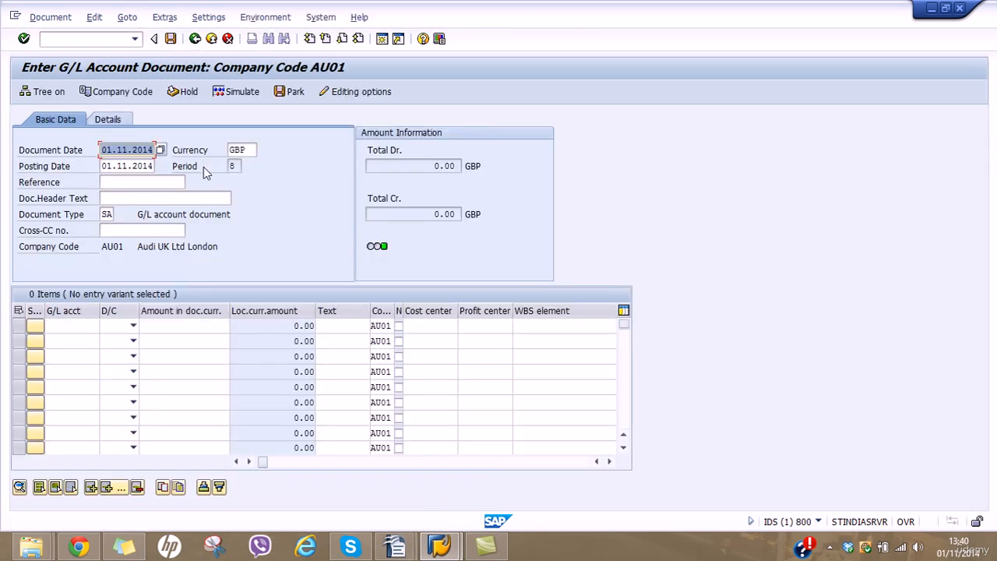
Examine the document type and period fields in the document header.
left_click(107, 215)
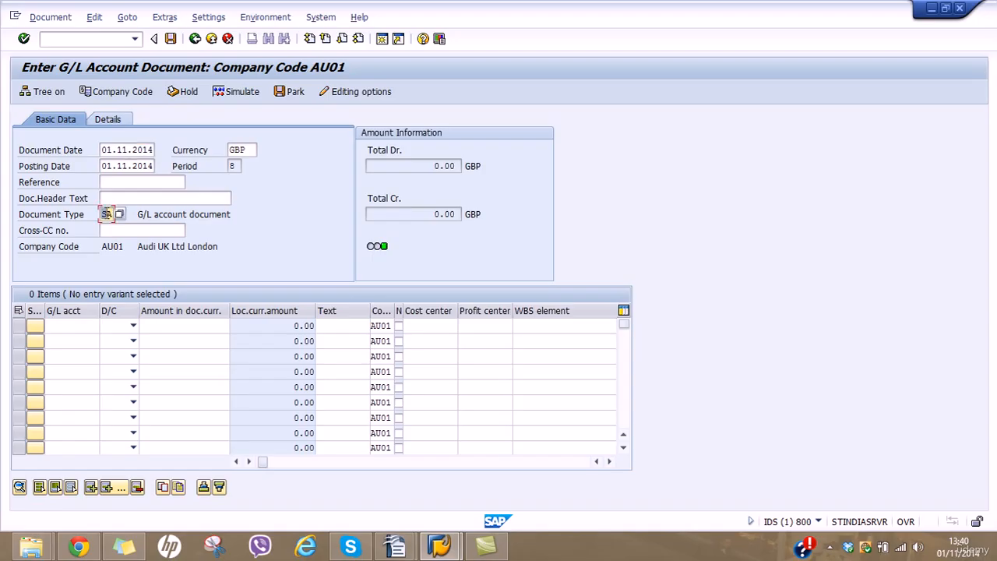
double_click(107, 215)
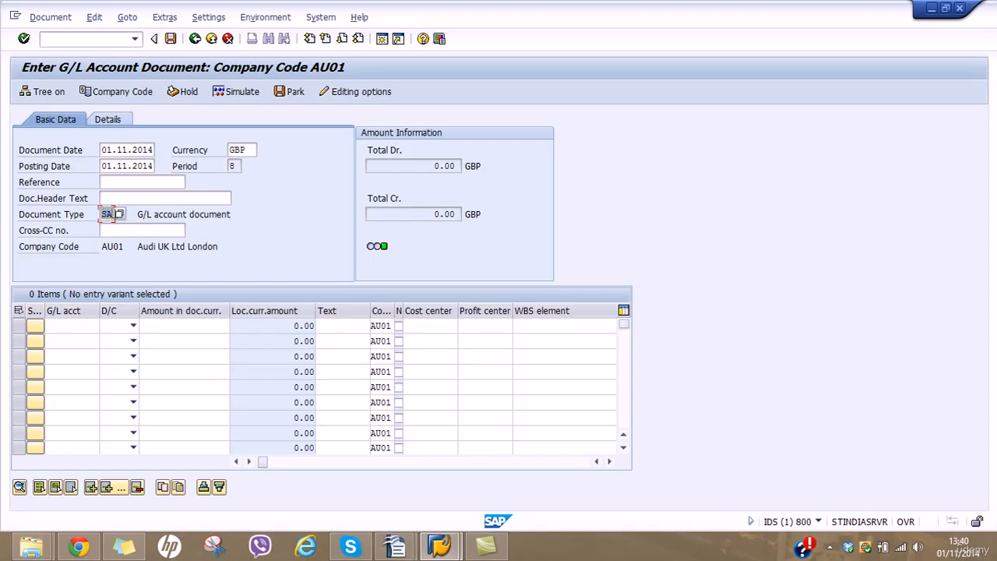
double_click(231, 166)
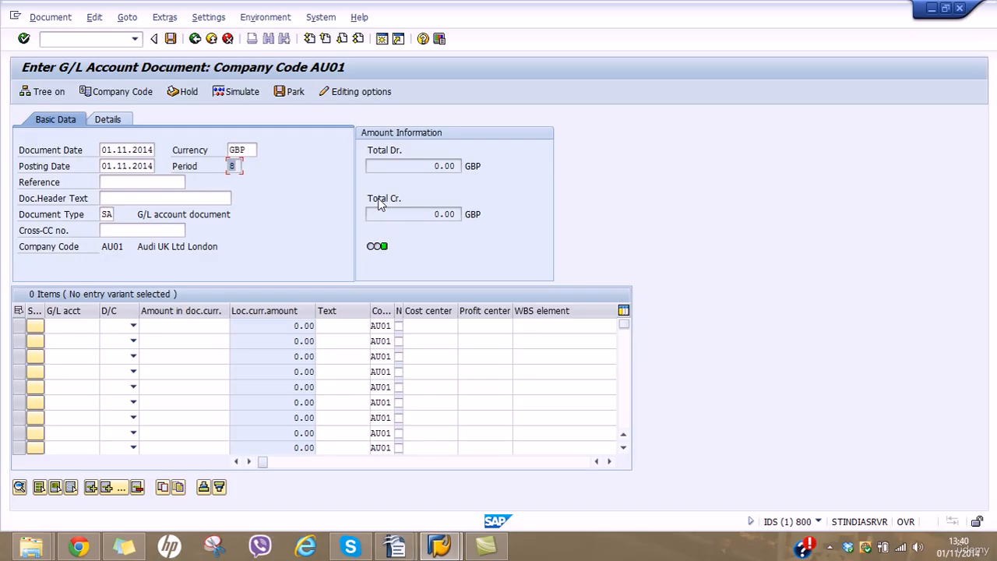
Look up the G/L accounts available in chart of accounts ZAU1 for the first line item, and close the list without choosing one.
left_click(91, 325)
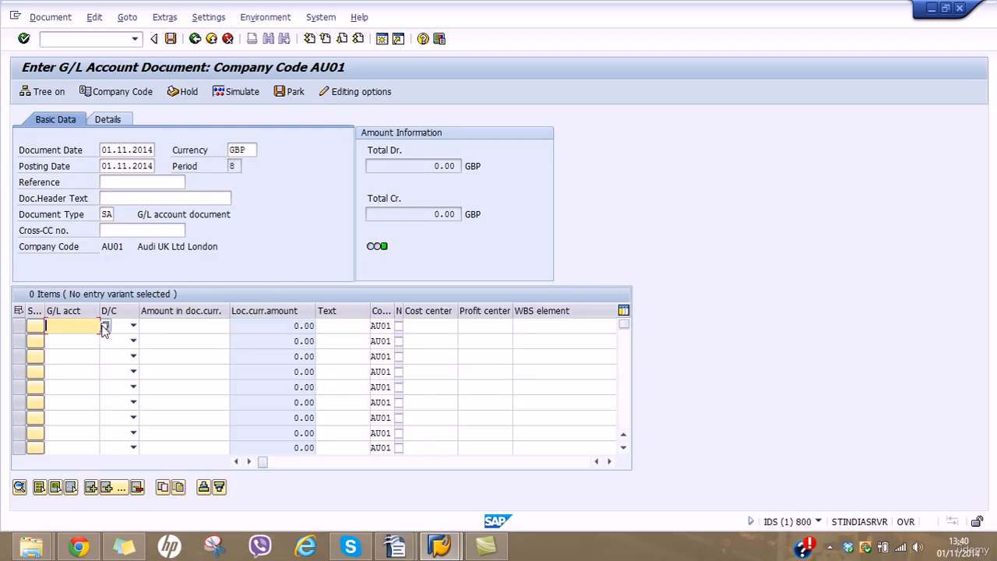
left_click(104, 326)
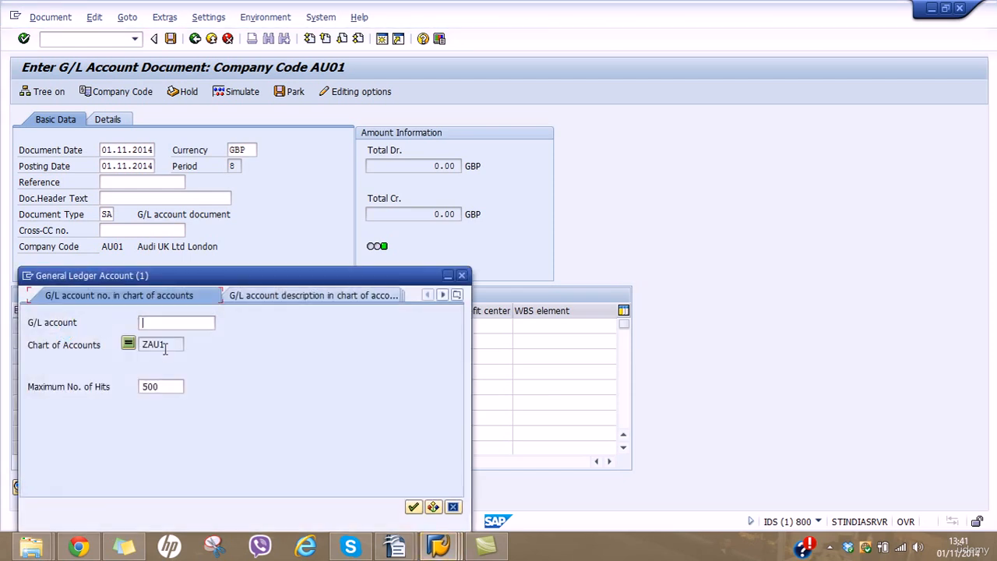
double_click(167, 344)
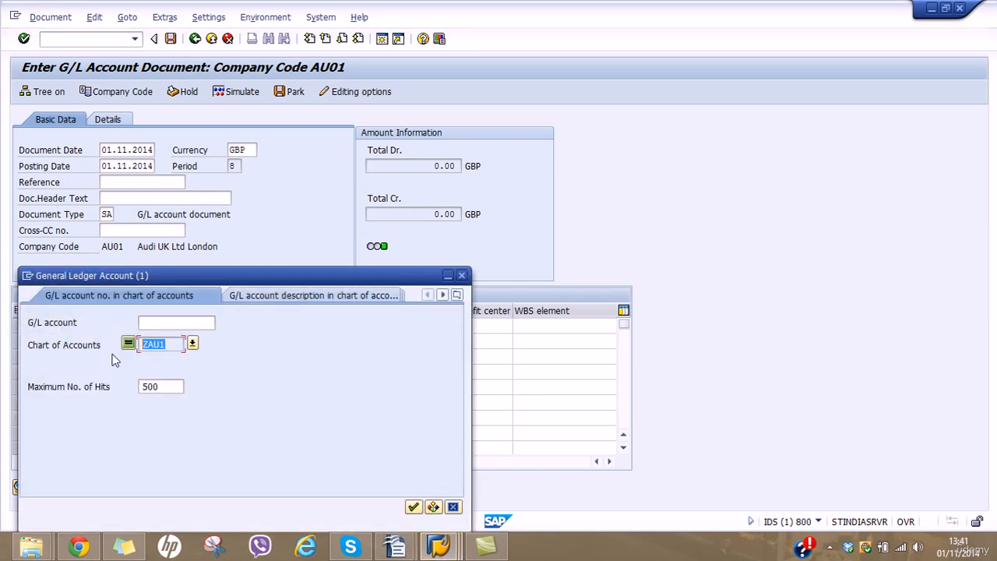
left_click(413, 506)
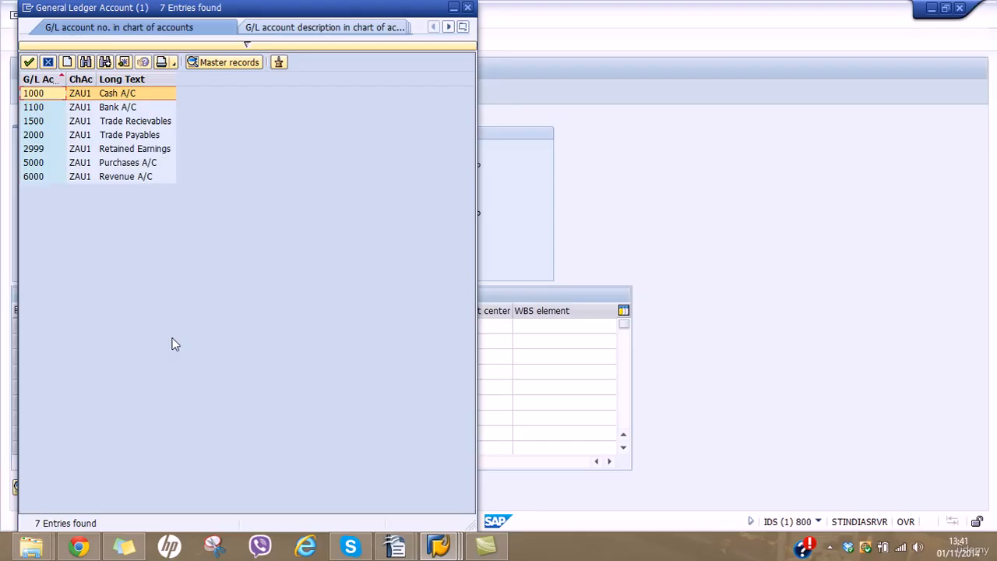
left_click(468, 7)
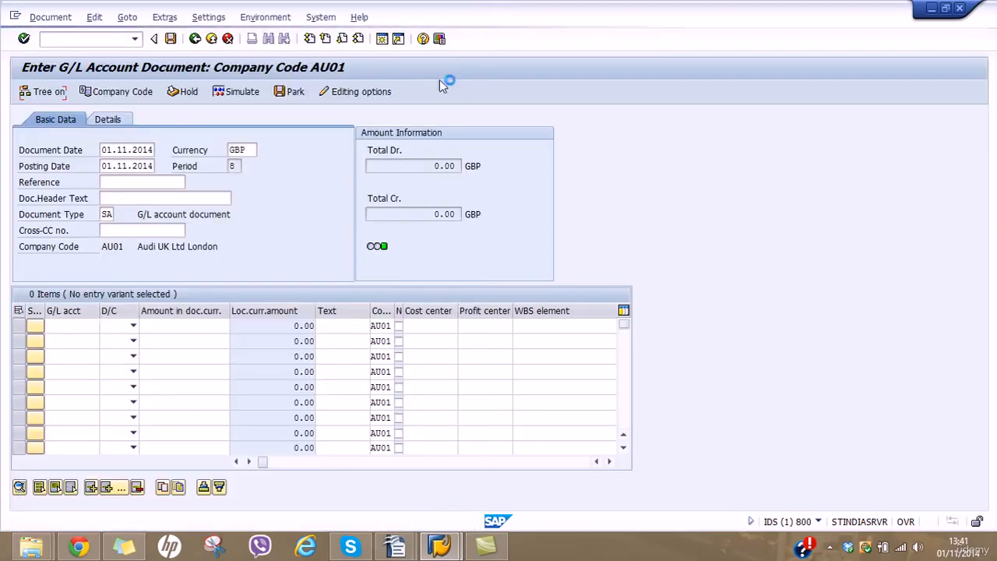
Open transaction FS00 in a new session and start creating G/L account 5010 in company code AU01.
left_click(380, 39)
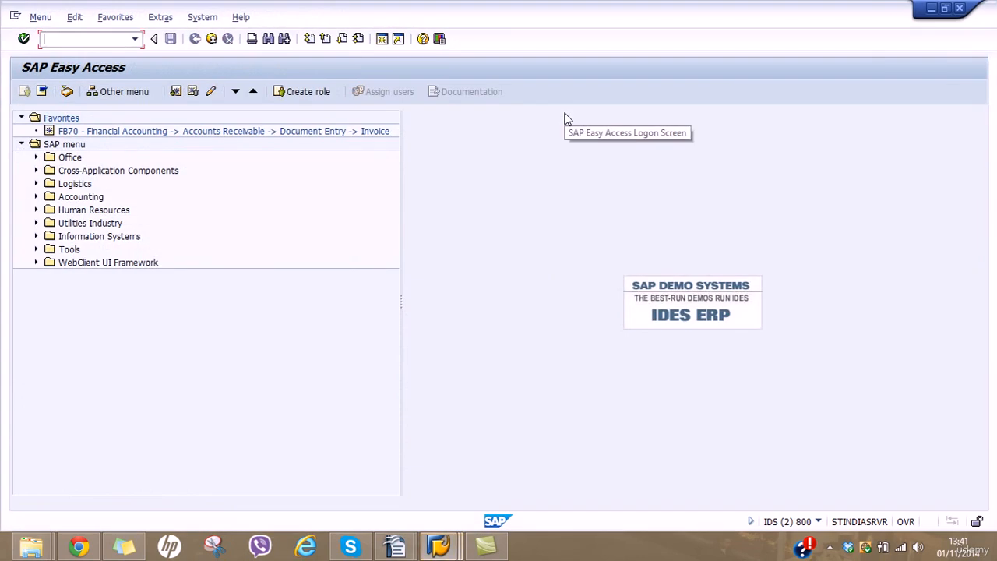
type("fs00")
key("Return")
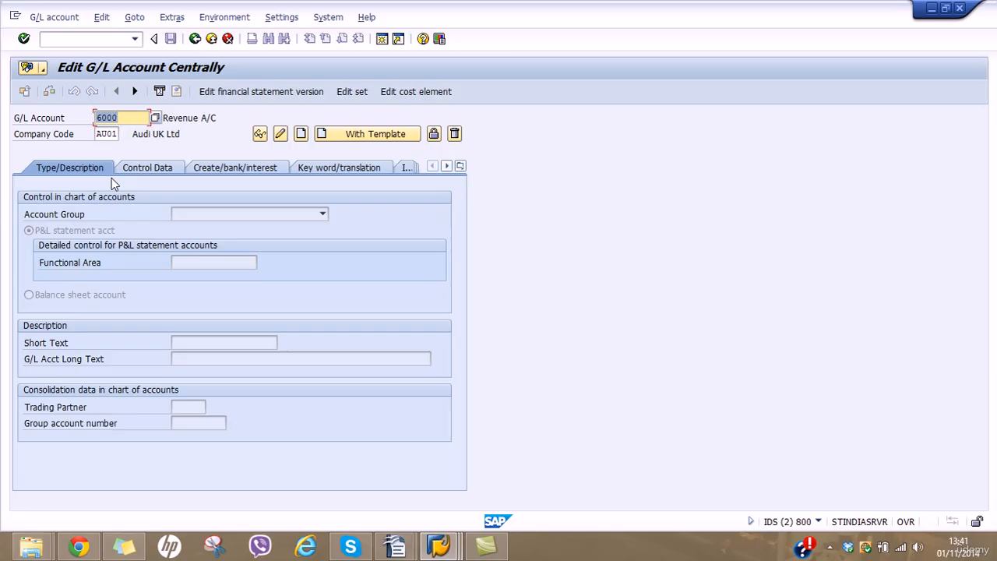
type("5")
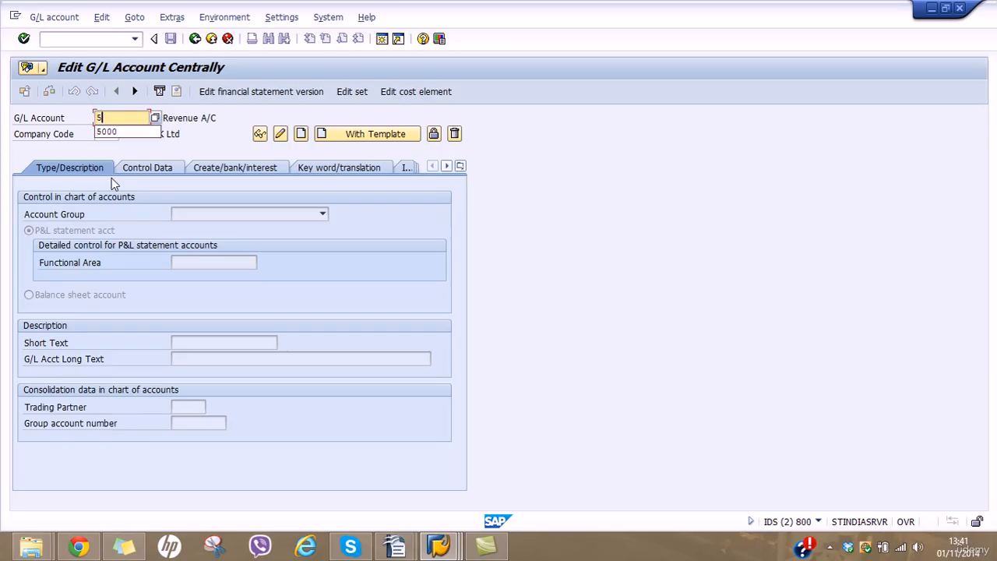
type("010")
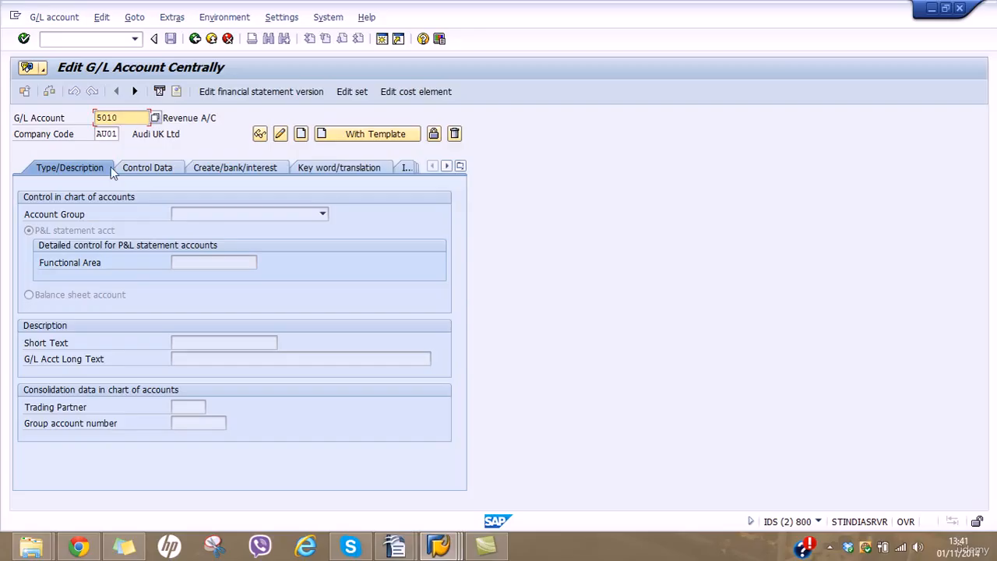
left_click(301, 134)
Assign account 5010 to account group EXPE Expenses, and enter Rent as both its short text and long text.
left_click(322, 214)
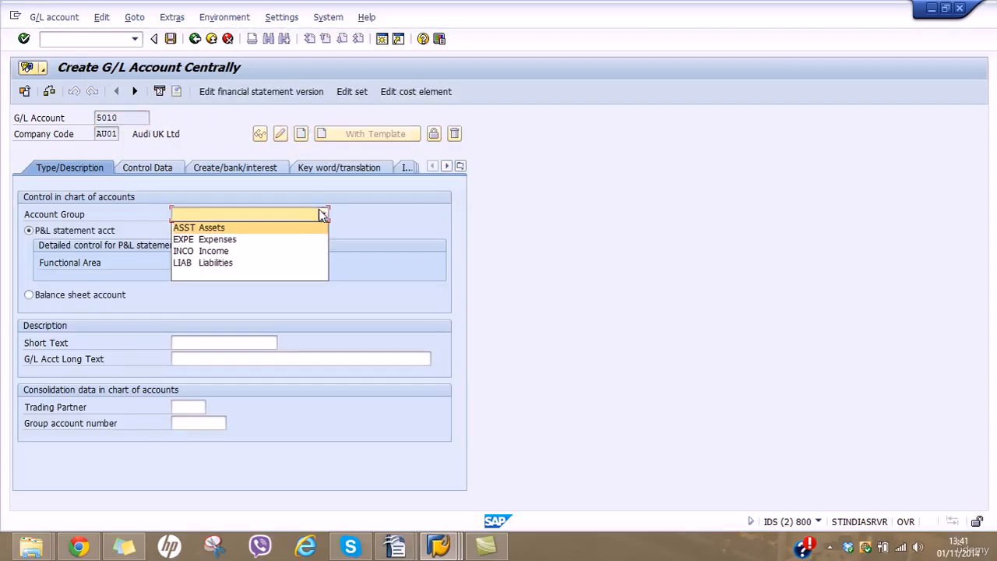
left_click(306, 239)
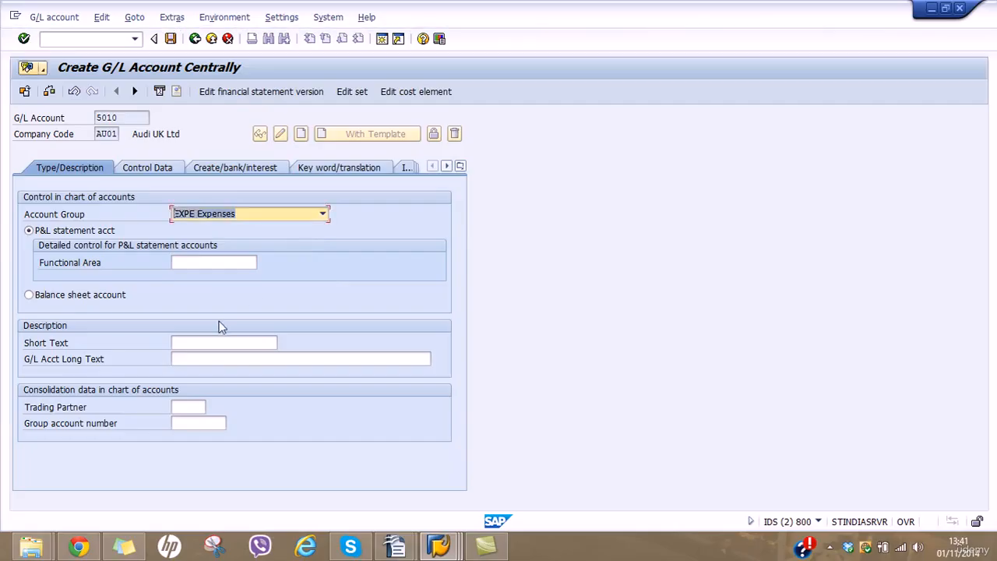
left_click(228, 342)
type("Rent")
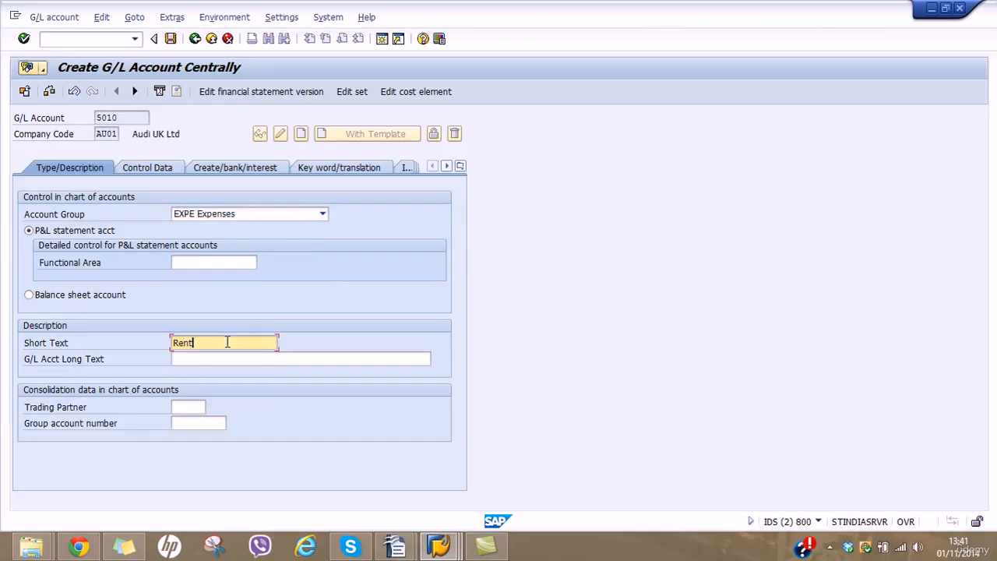
key("Tab")
type("Rent")
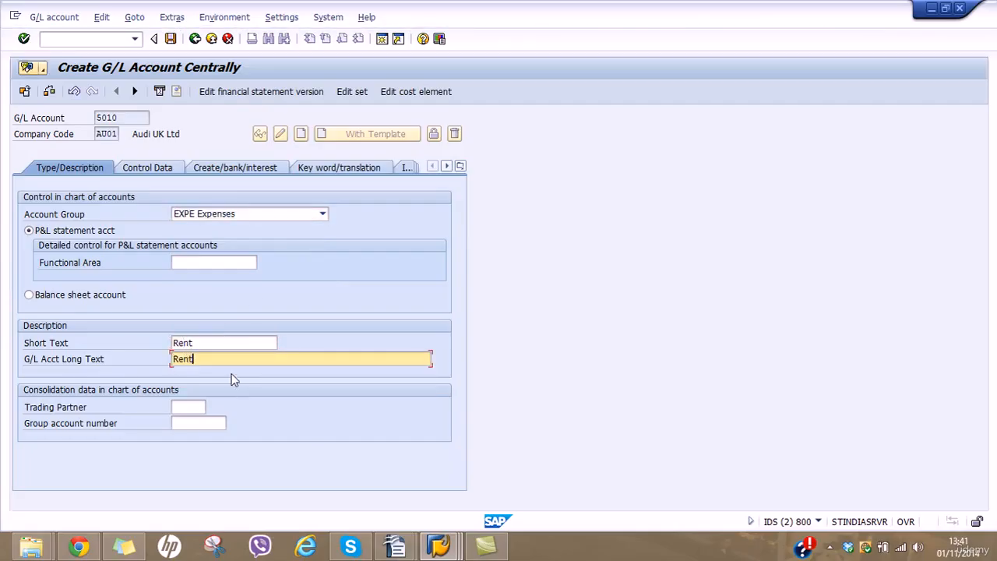
Search the group account numbers for "rent" and assign 330210 Rent A/C to the new account.
left_click(221, 423)
key("Return")
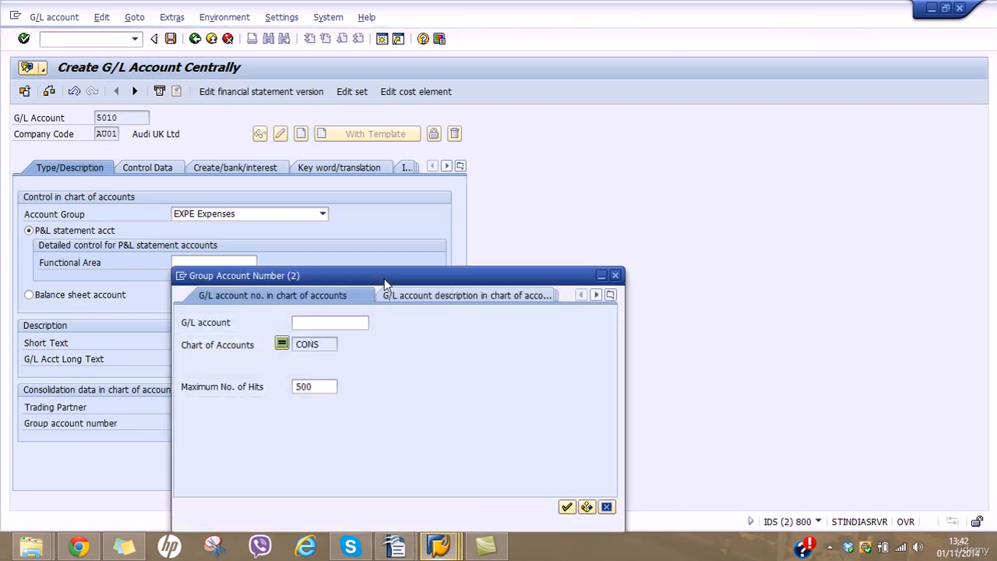
left_click(567, 507)
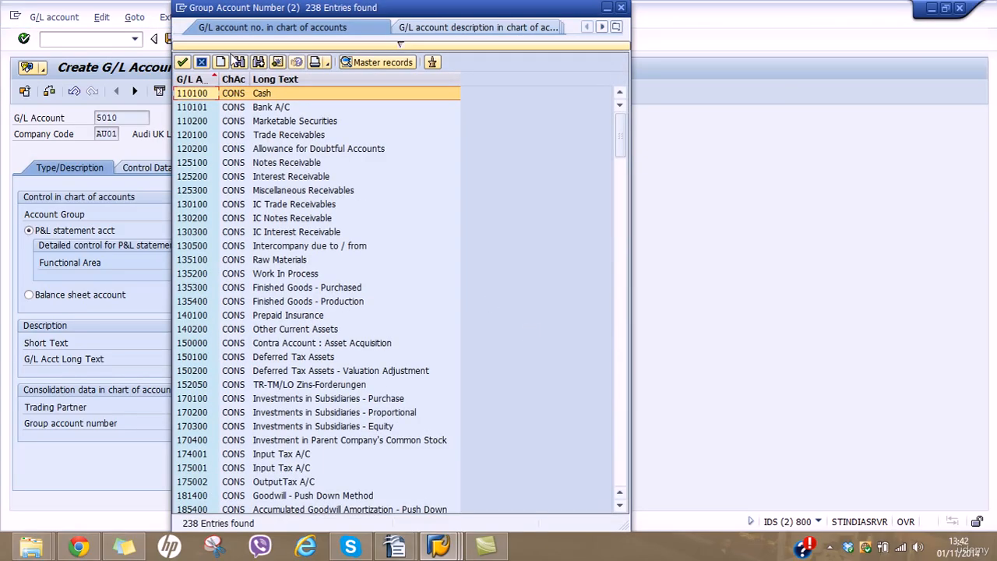
left_click(240, 63)
type("current")
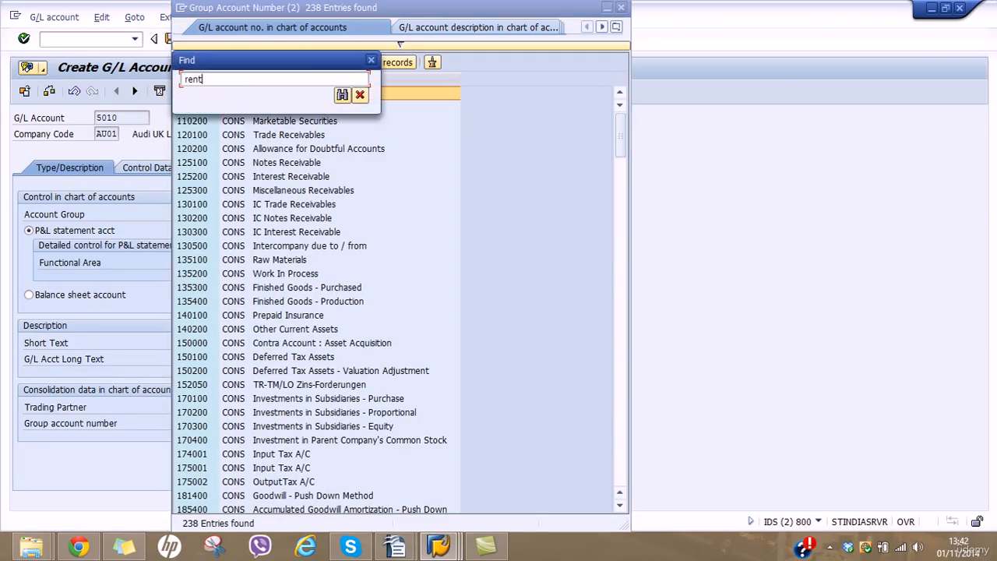
key("Return")
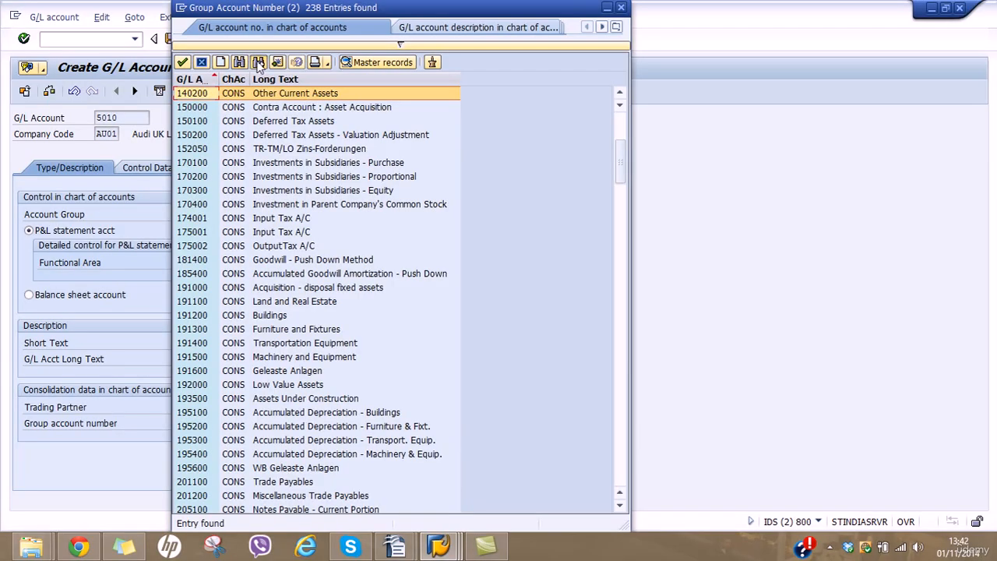
left_click(258, 63)
left_click(258, 63)
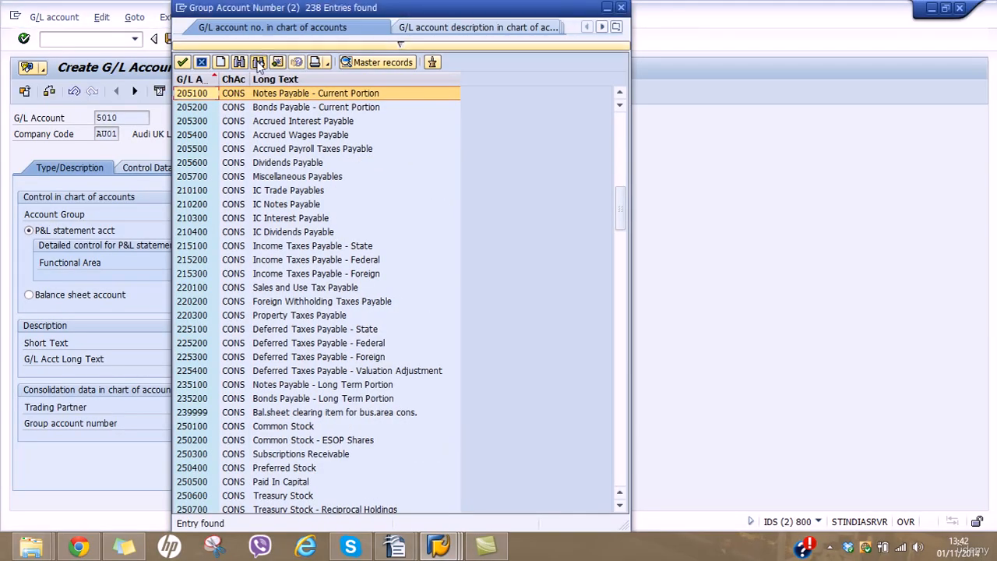
left_click(258, 62)
left_click(258, 62)
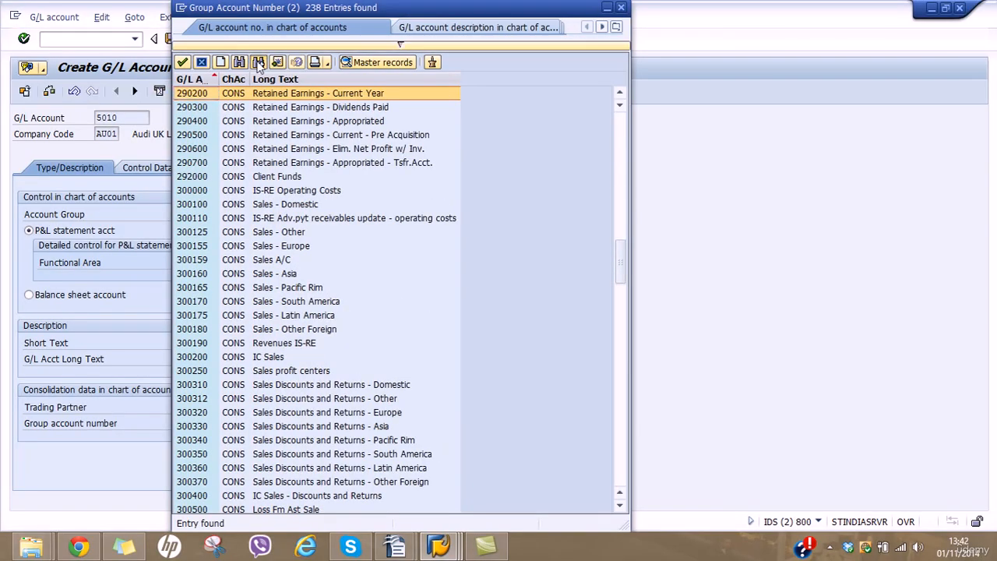
left_click(258, 62)
left_click(257, 62)
left_click(257, 63)
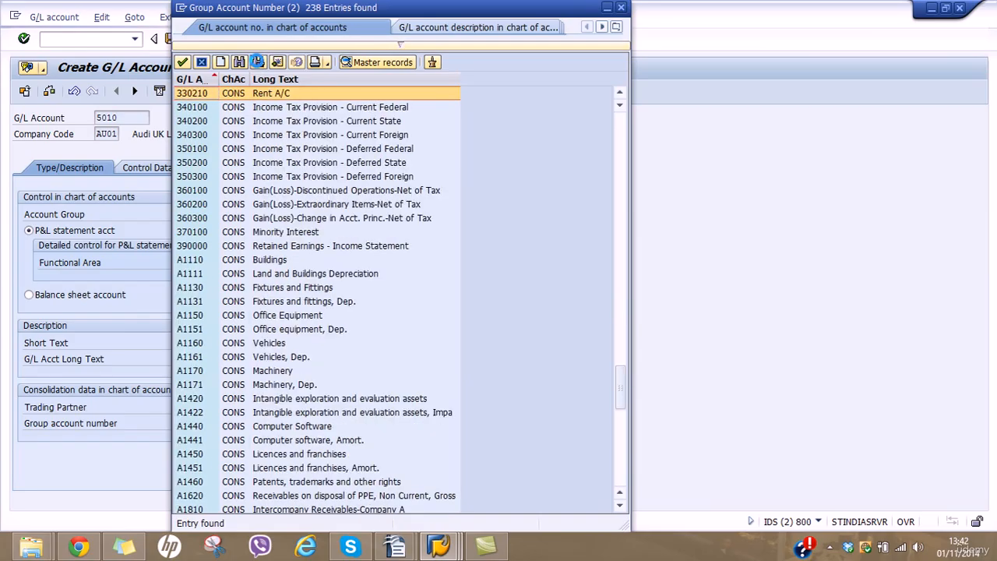
double_click(210, 94)
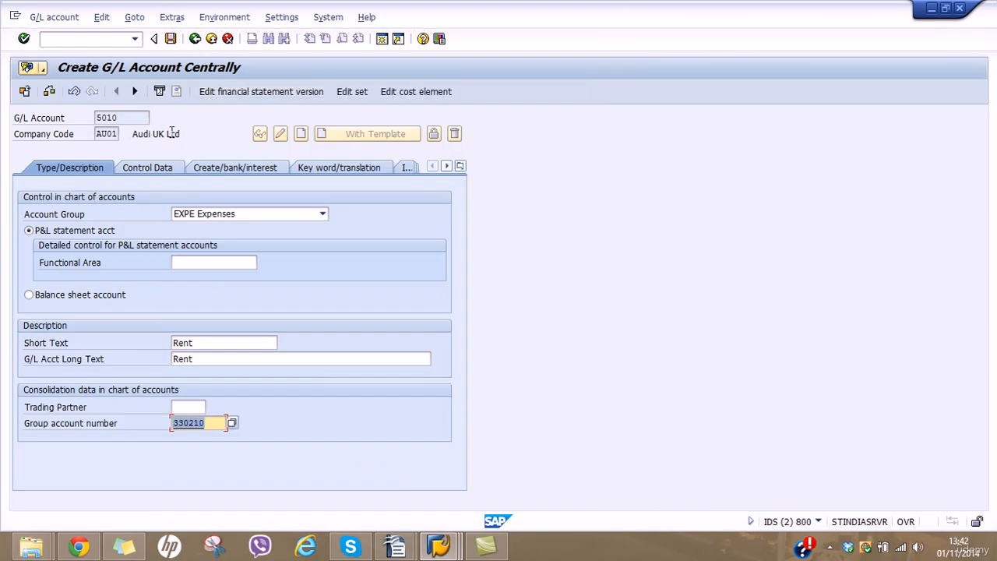
Enable line item display for the rent account and set its sort key to 001.
left_click(153, 169)
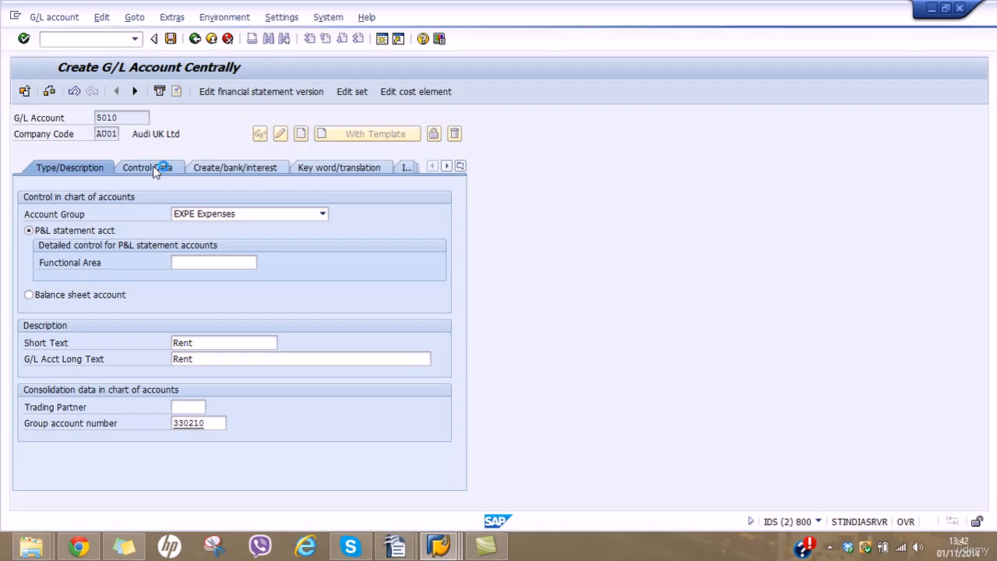
left_click(92, 442)
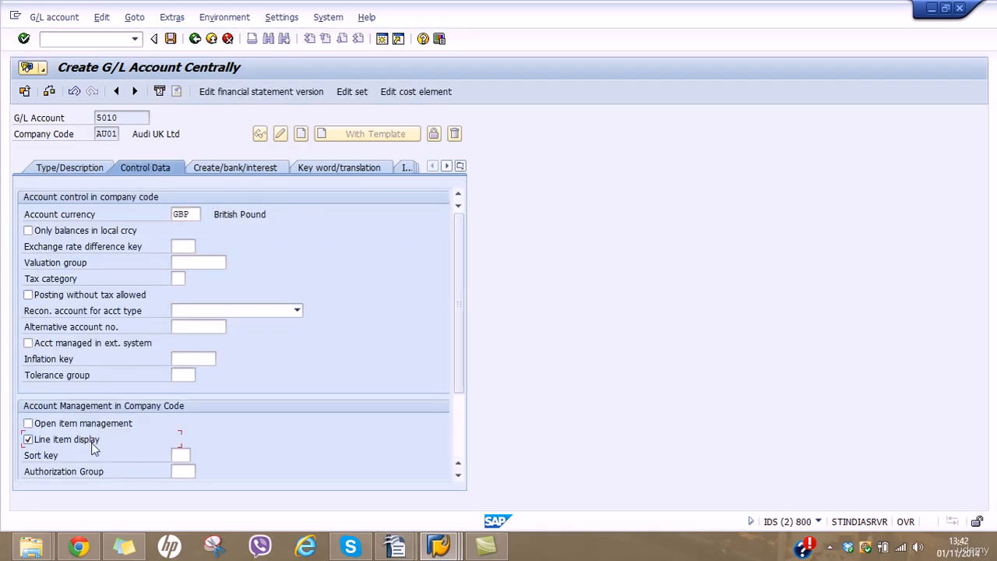
left_click(179, 455)
type("001")
Set the rent account's field status group to EXPE Expense Accounts and save the account.
left_click(243, 170)
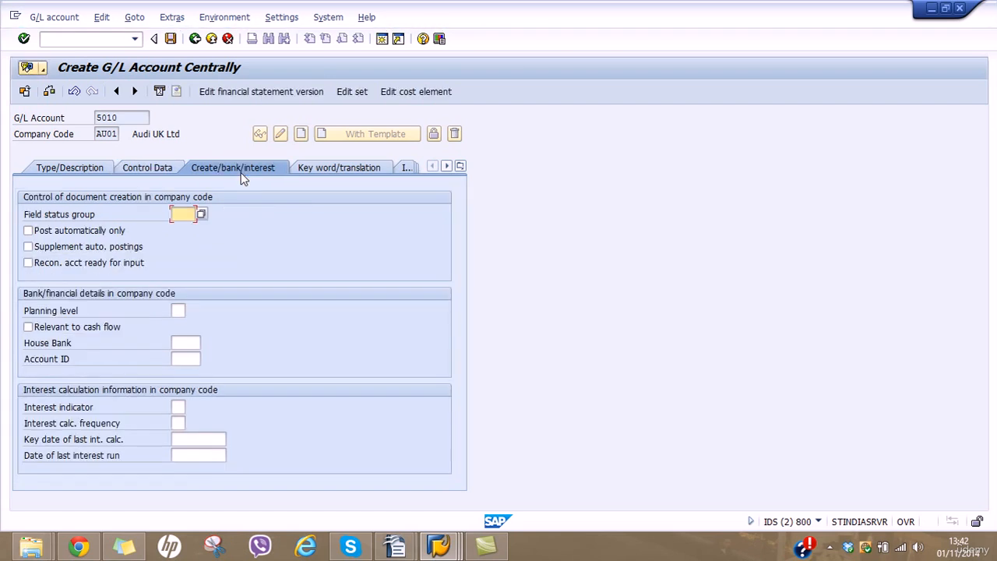
left_click(202, 212)
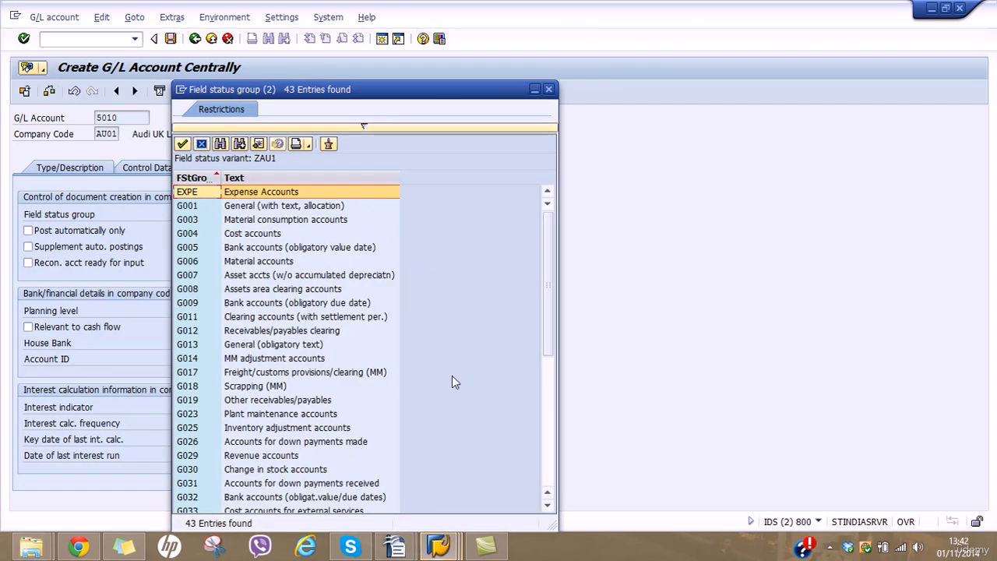
double_click(194, 192)
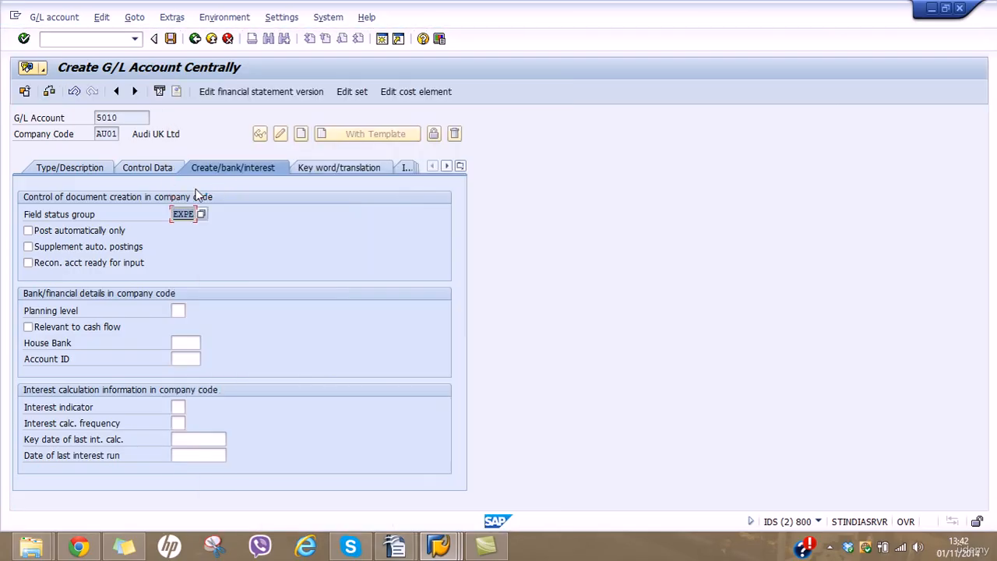
left_click(171, 39)
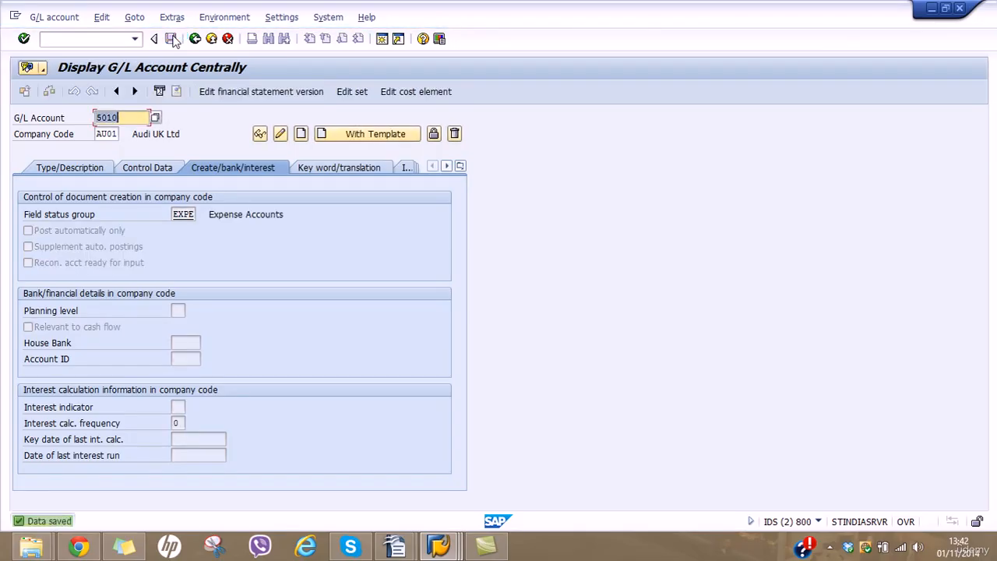
Start creating G/L account 5020 from a template, using account 5010 in company code AU01 as the reference.
left_click(78, 173)
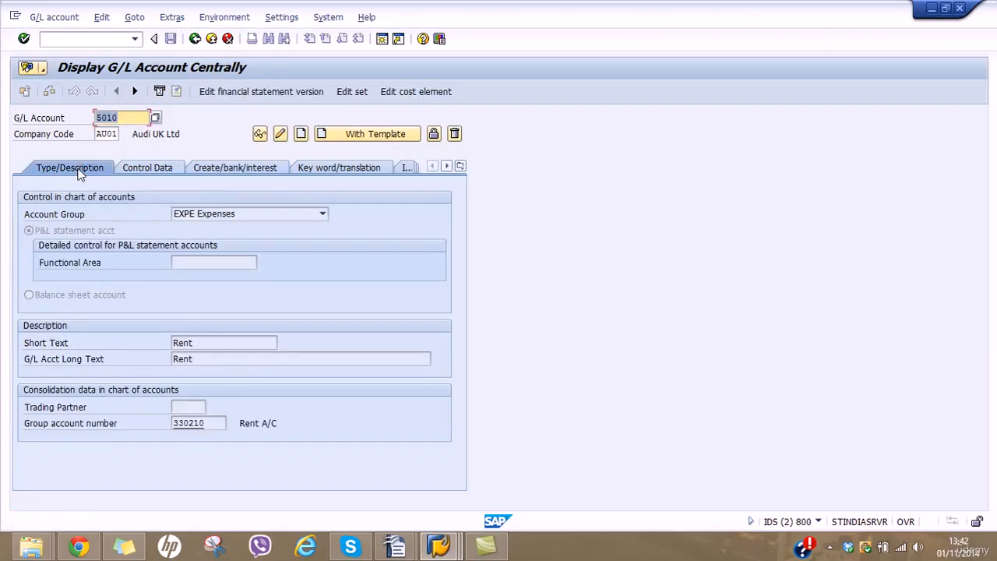
left_click(135, 117)
key("BackSpace")
key("BackSpace")
type("20")
left_click(335, 134)
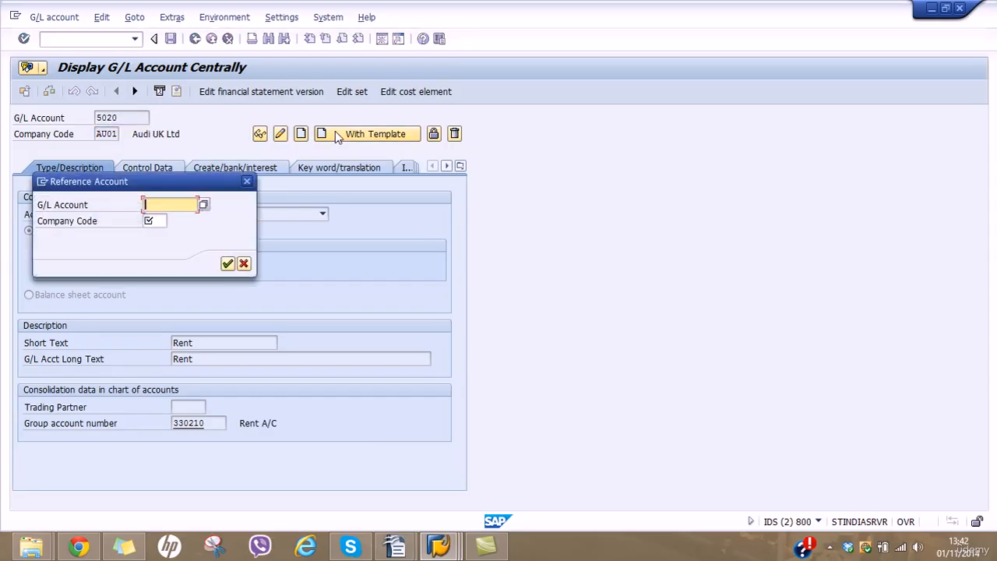
type("5010")
key("Tab")
type("au01")
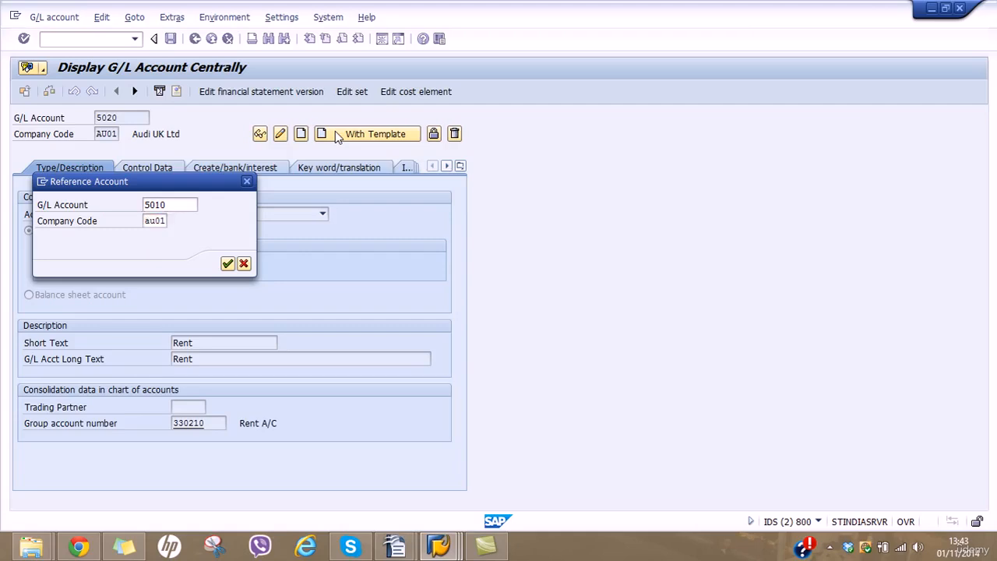
key("Return")
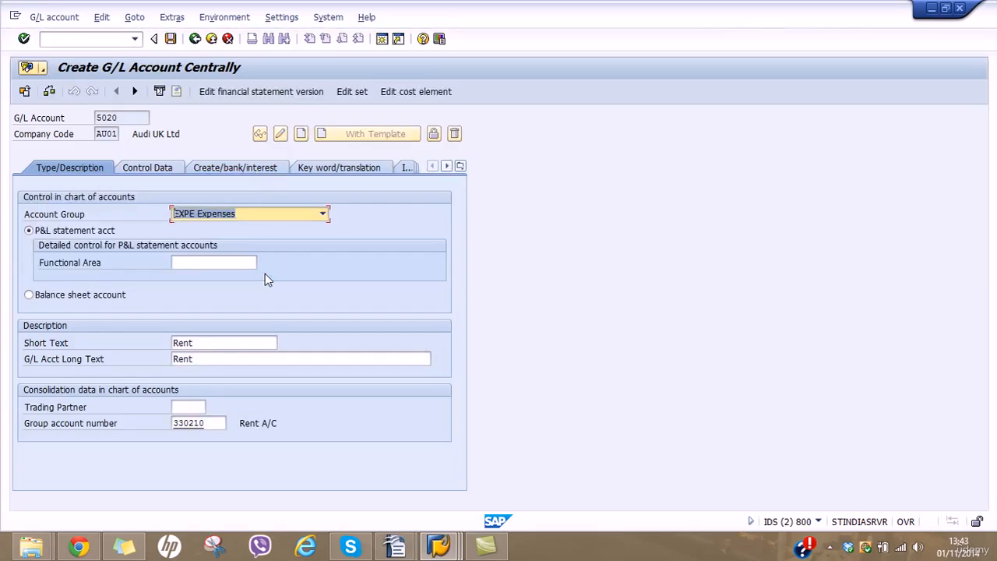
Change the short text and long text of account 5020 to "Salaries & Wages".
left_click(223, 344)
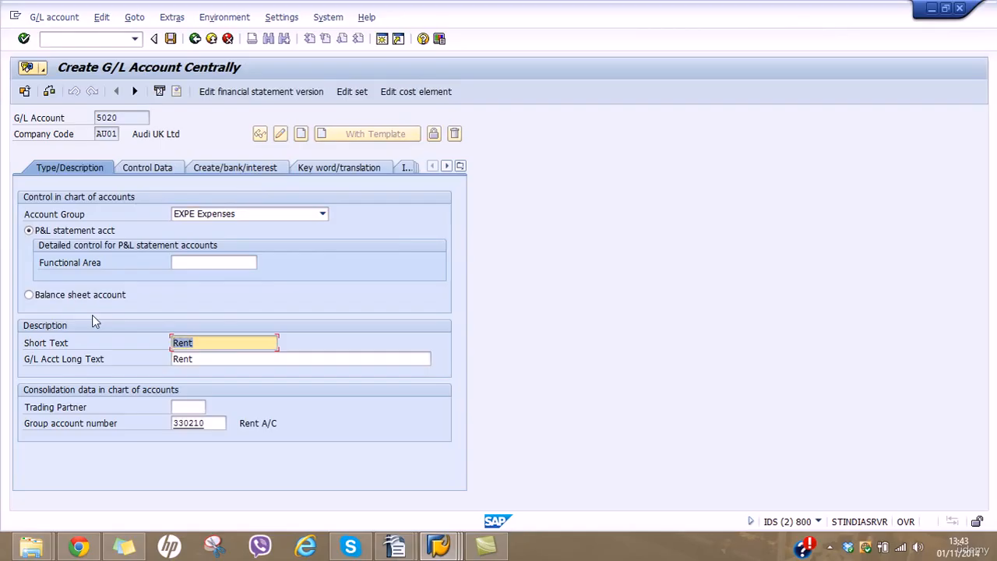
type("Salaries & Wages")
key("Tab")
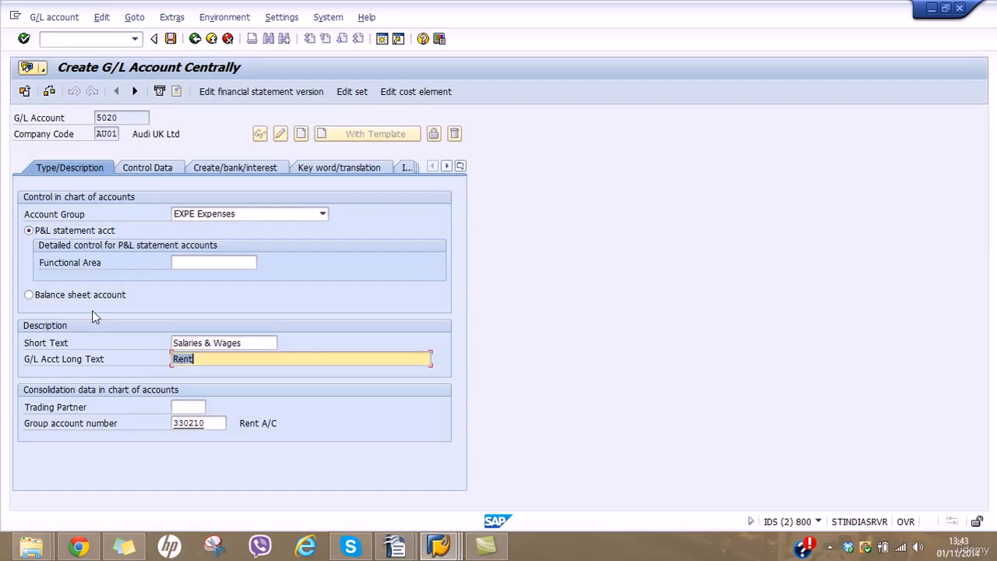
type("Salaries ")
type("& O")
type("ages")
Search the group account list for "wage" and "salaries", and assign group account number 310700 Salaries and Labor Expense to account 5020.
left_click(209, 424)
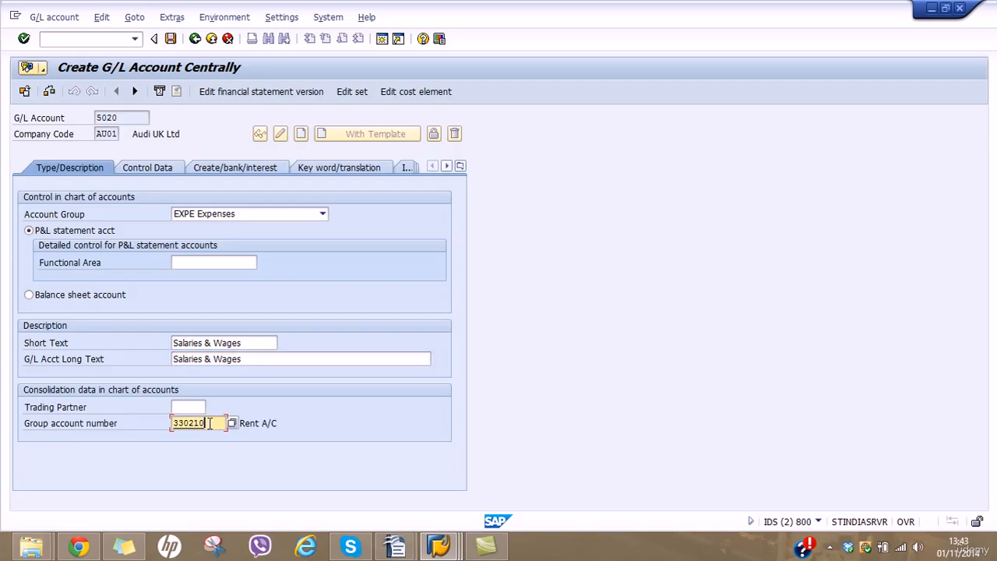
left_click(232, 423)
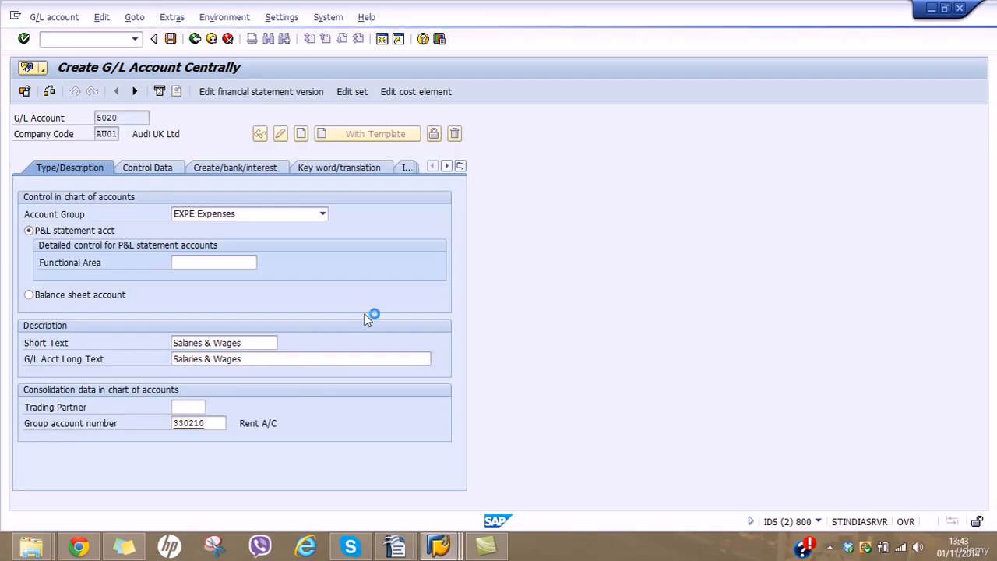
left_click(567, 508)
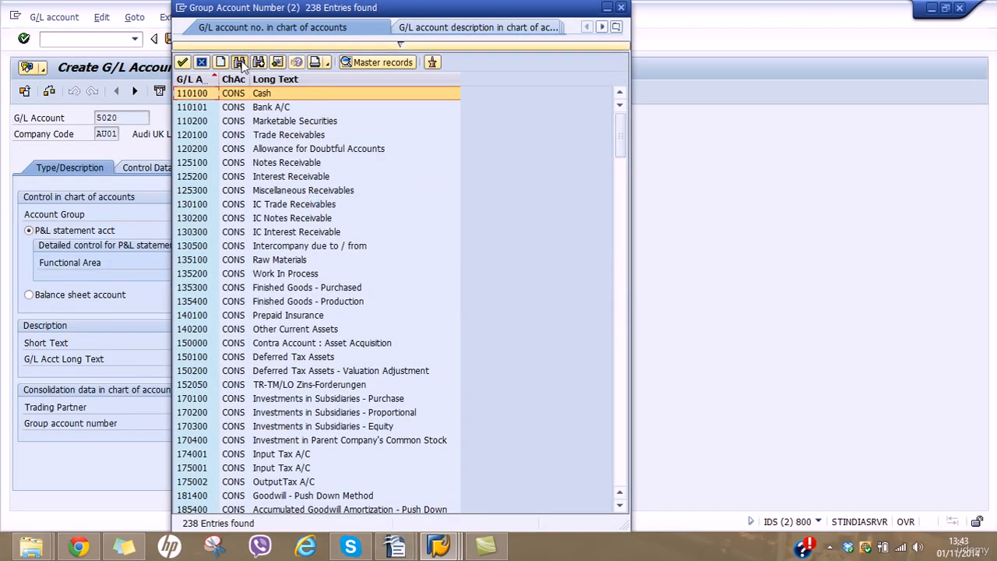
left_click(239, 62)
type("wage")
key("Return")
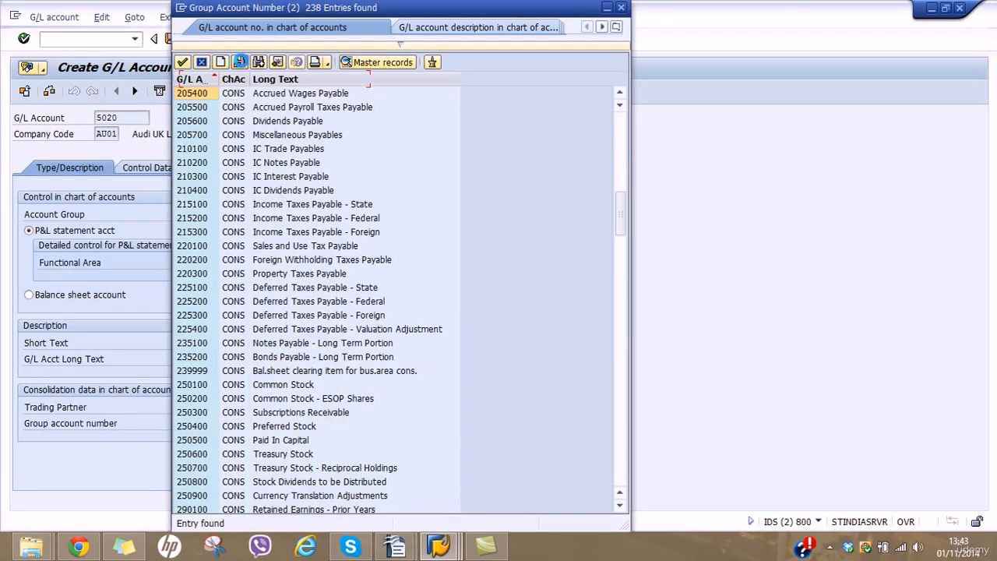
left_click(258, 64)
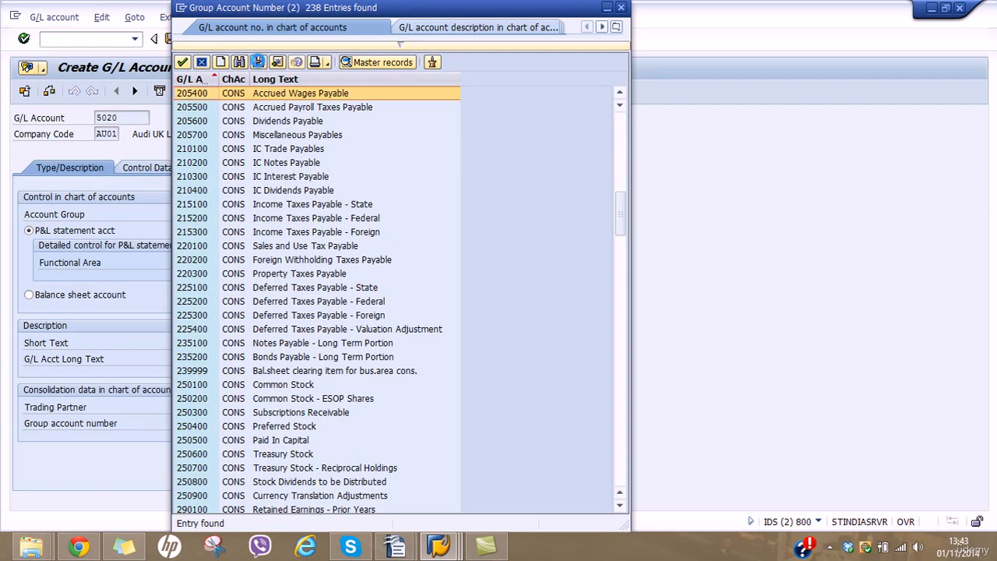
left_click(239, 62)
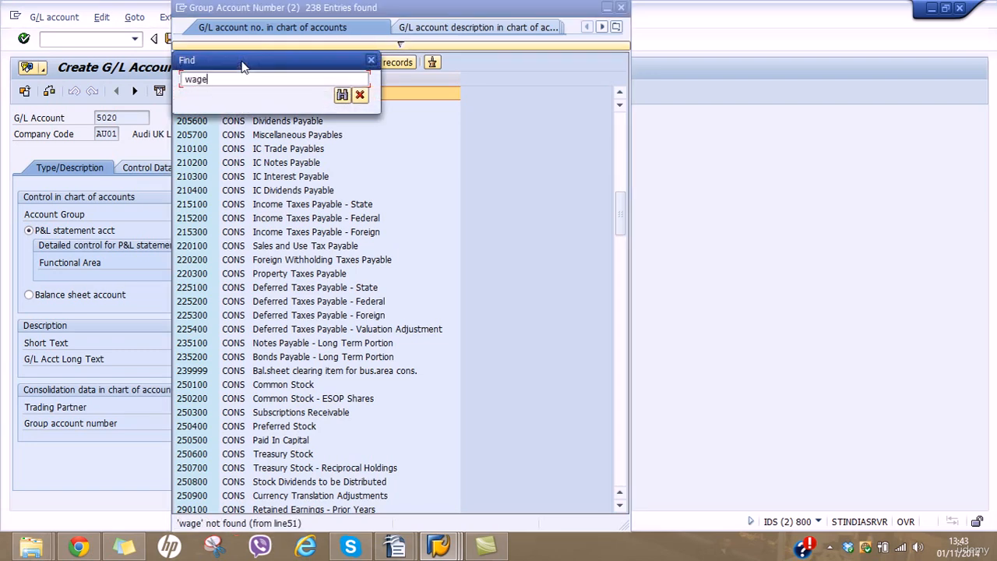
type("salaries")
key("Return")
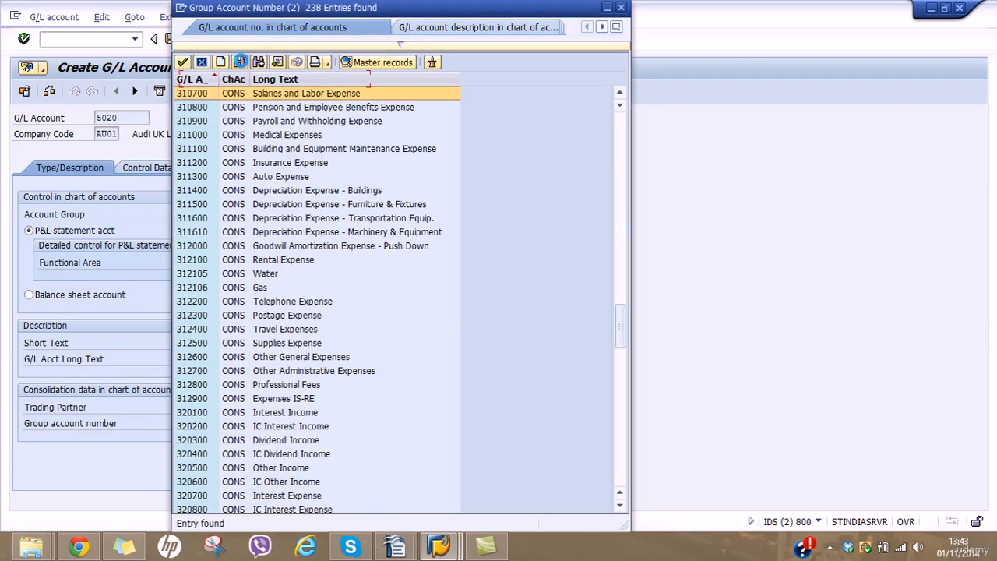
double_click(201, 95)
Change the short text of account 5020 to "Salaries & Labor Exp".
left_click(244, 343)
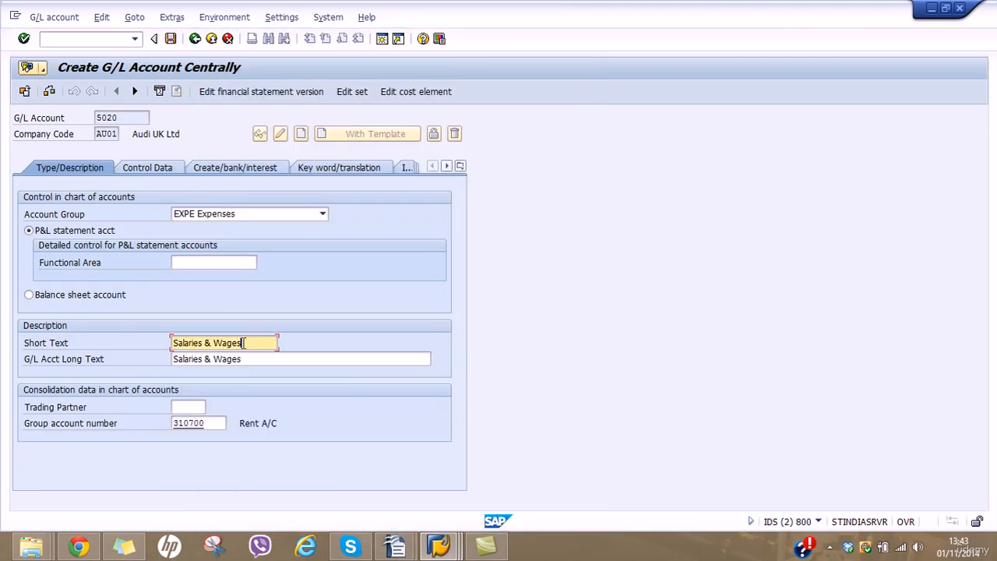
left_click_drag(244, 342, 215, 343)
key("BackSpace")
type("Labout ")
type("Exp")
key("Tab")
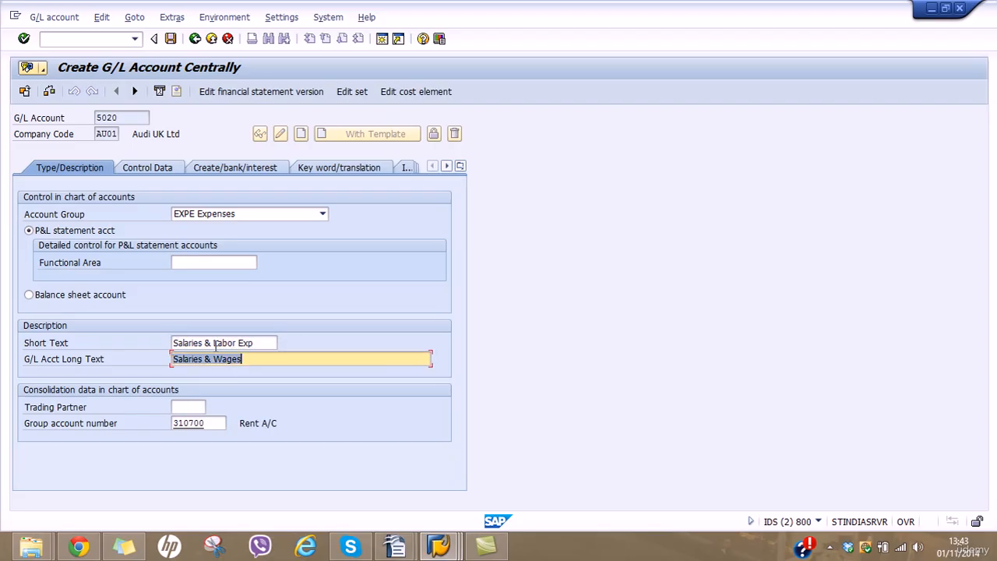
Change the long text of account 5020 to "Salaries & Labor Expenses".
key("End")
key("BackSpace")
key("BackSpace")
key("BackSpace")
key("BackSpace")
key("BackSpace")
key("BackSpace")
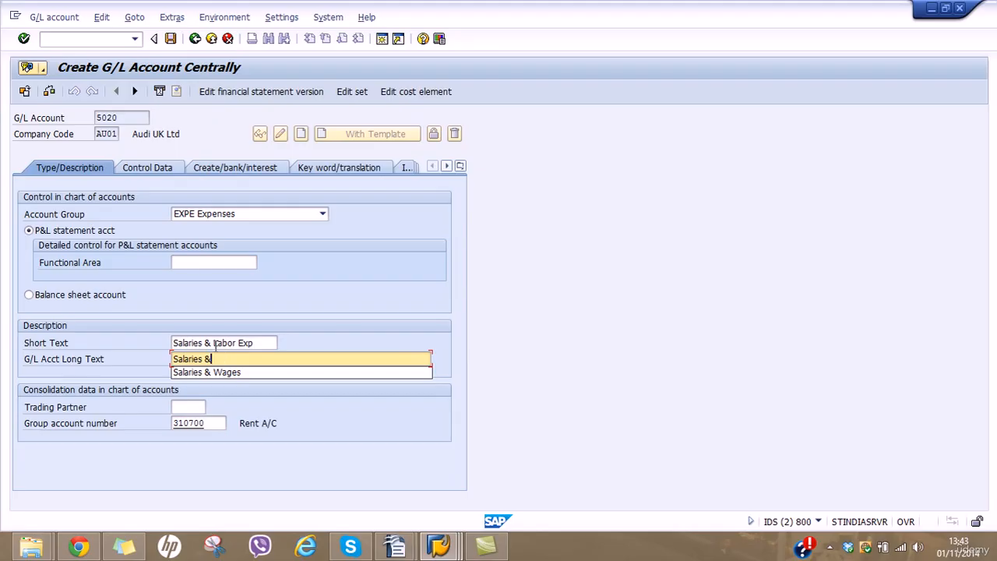
type("Labor expe")
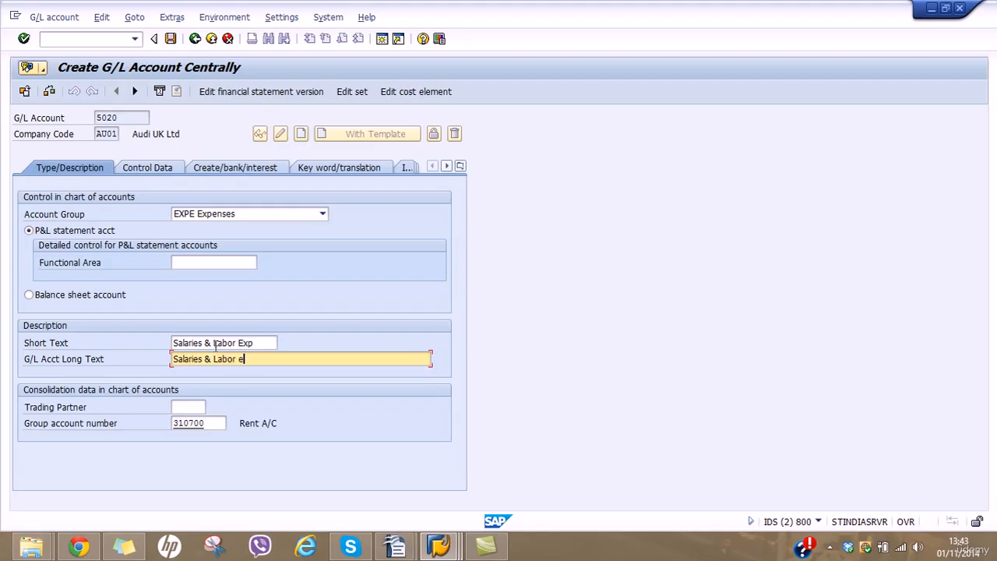
key("BackSpace")
key("BackSpace")
key("BackSpace")
type("xpenses")
Review the control data and document creation settings of account 5020, save it, and return to its type and description.
left_click(158, 168)
left_click(209, 170)
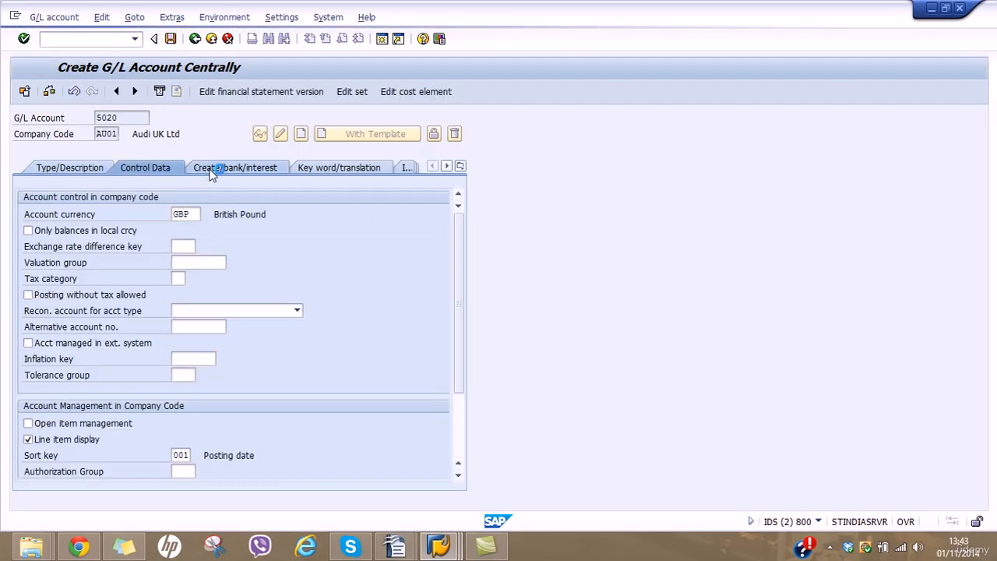
left_click(170, 39)
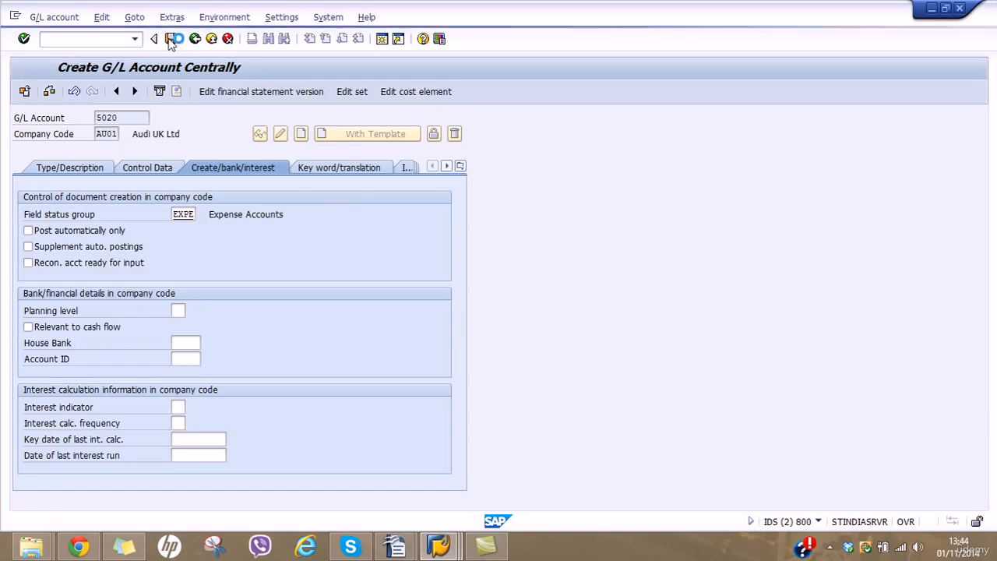
left_click(101, 169)
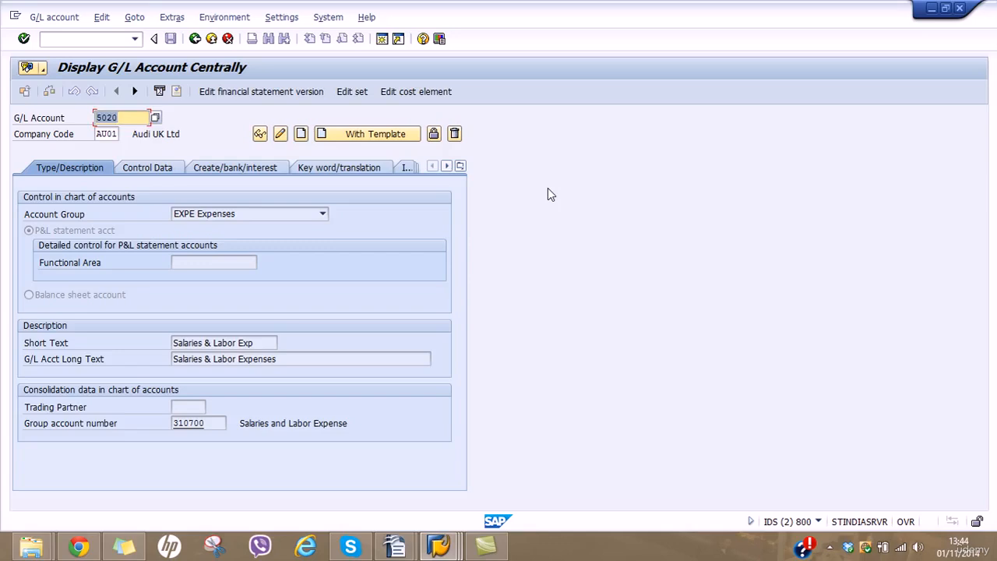
Start creating G/L account 2010 in company code AU01 as a balance sheet account in account group LIAB Liabilities.
type("2")
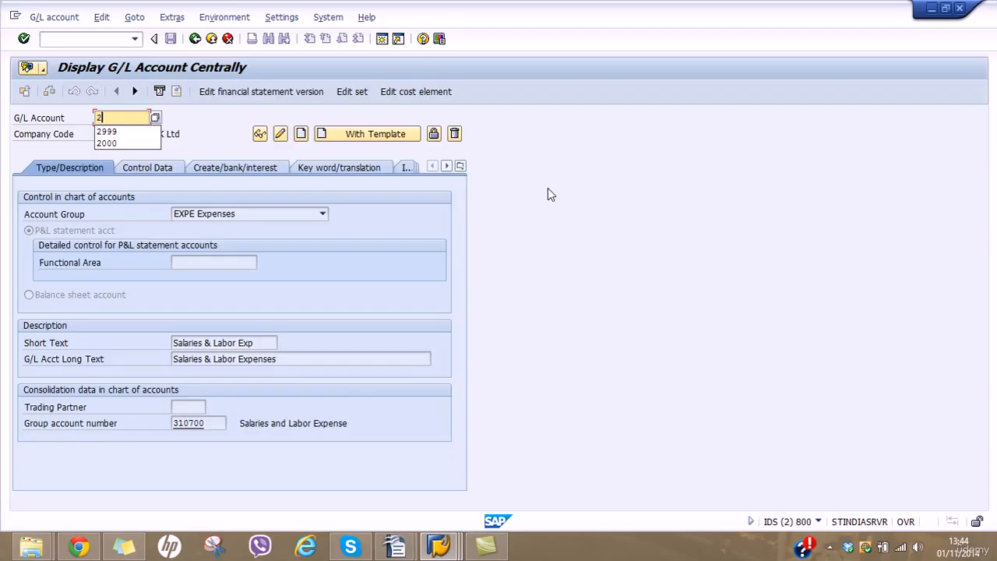
type("010")
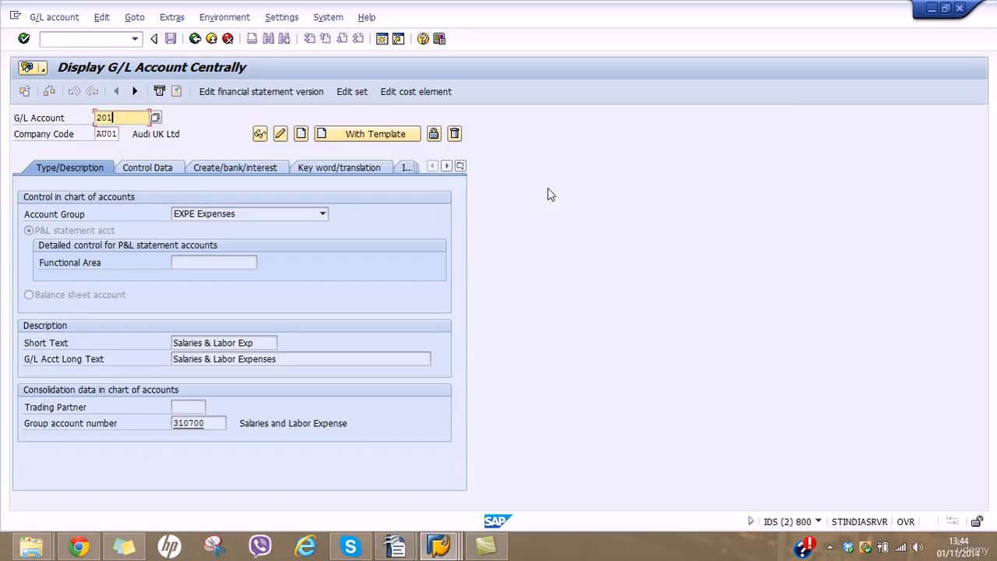
left_click(302, 135)
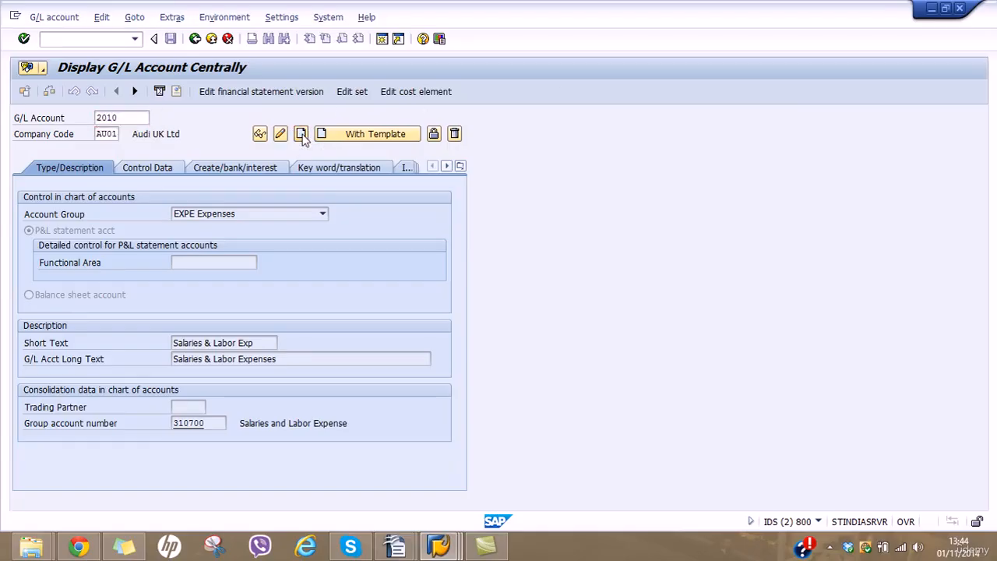
left_click(315, 214)
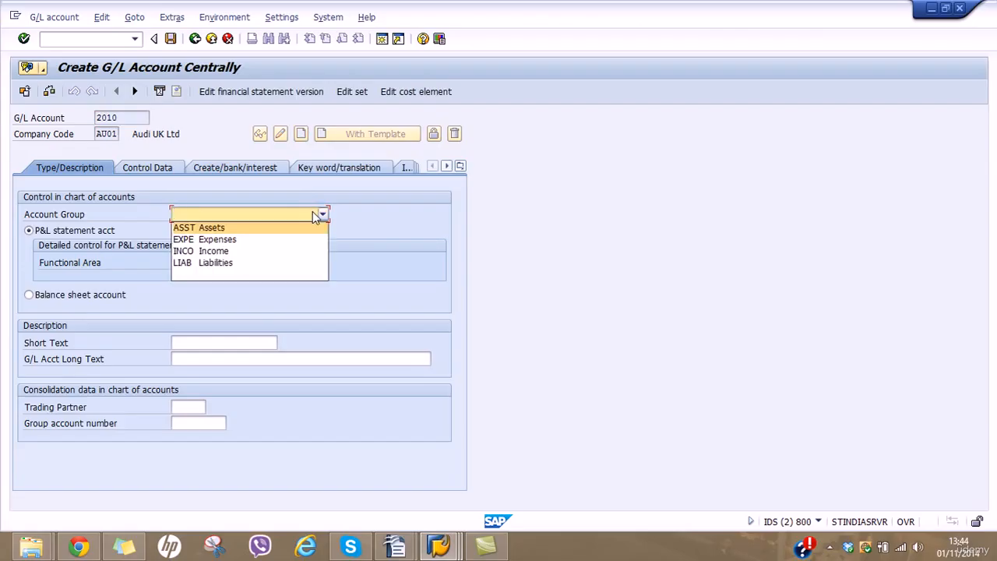
left_click(300, 224)
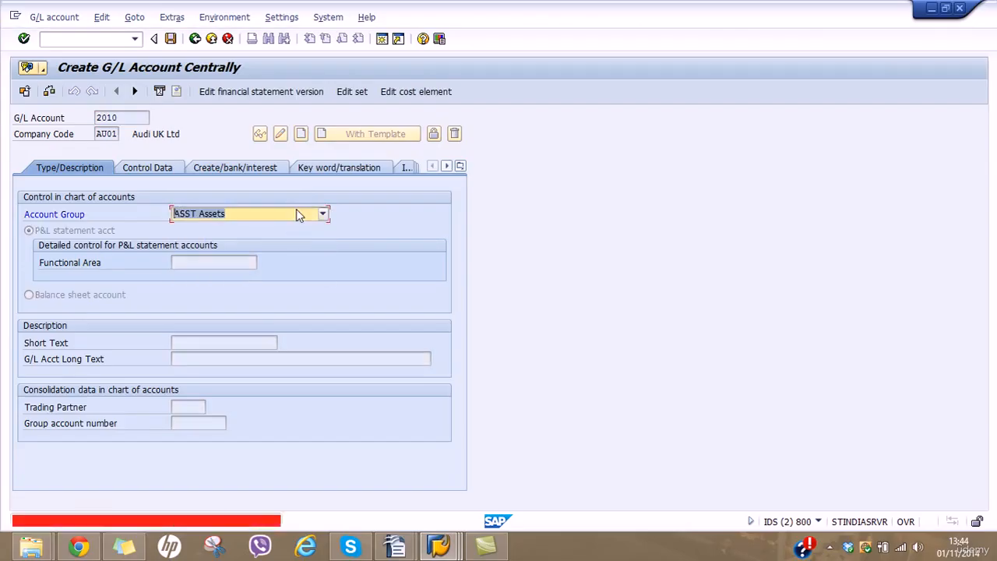
left_click(241, 218)
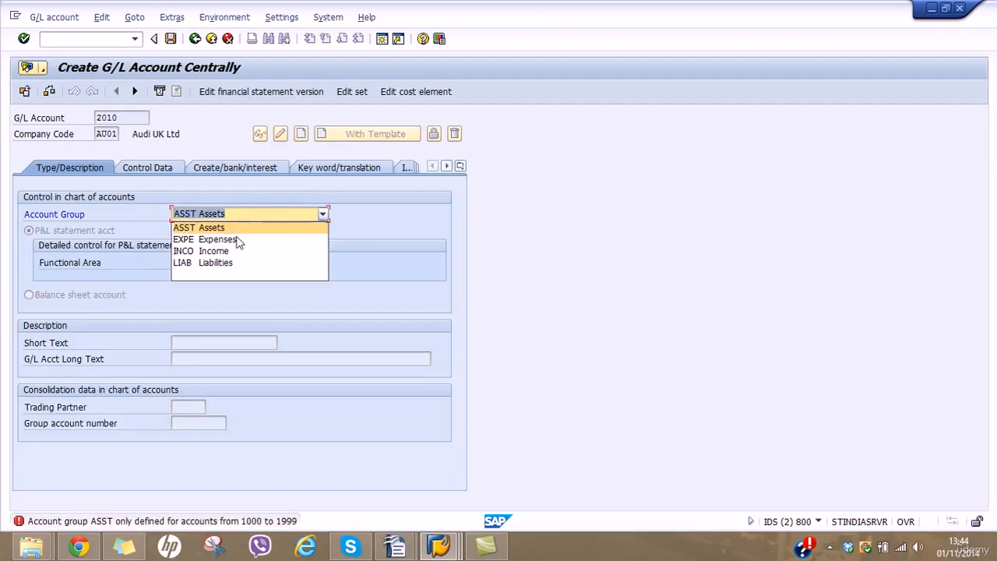
left_click(234, 261)
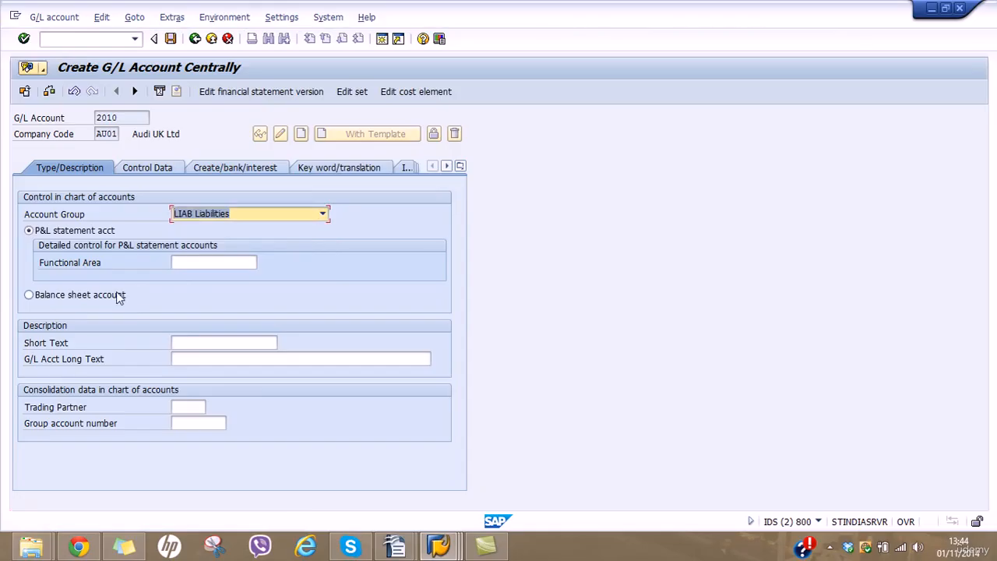
left_click(116, 293)
Enter "Rent Payable" as both the short text and long text of account 2010.
left_click(189, 344)
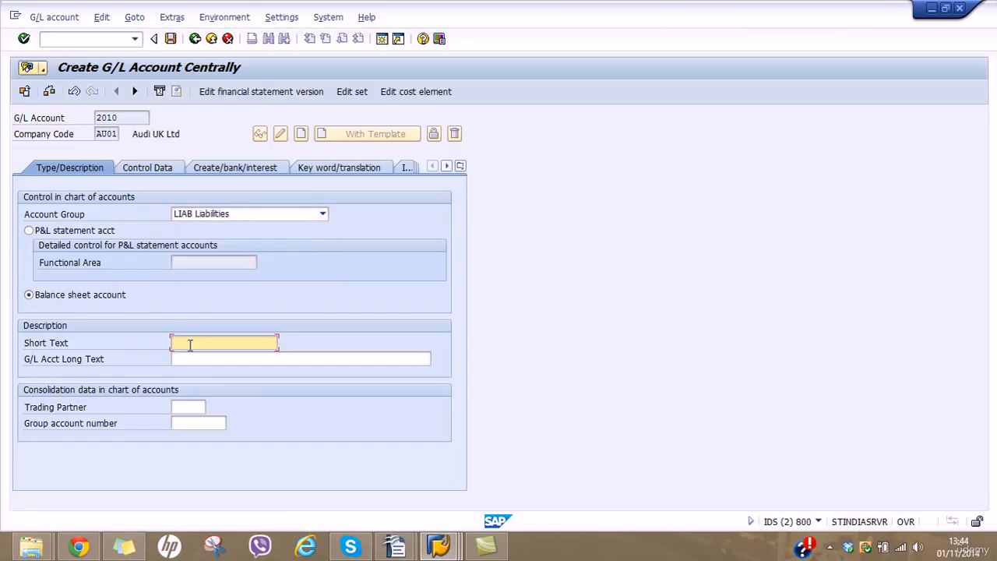
type("Rent Payable")
key("Tab")
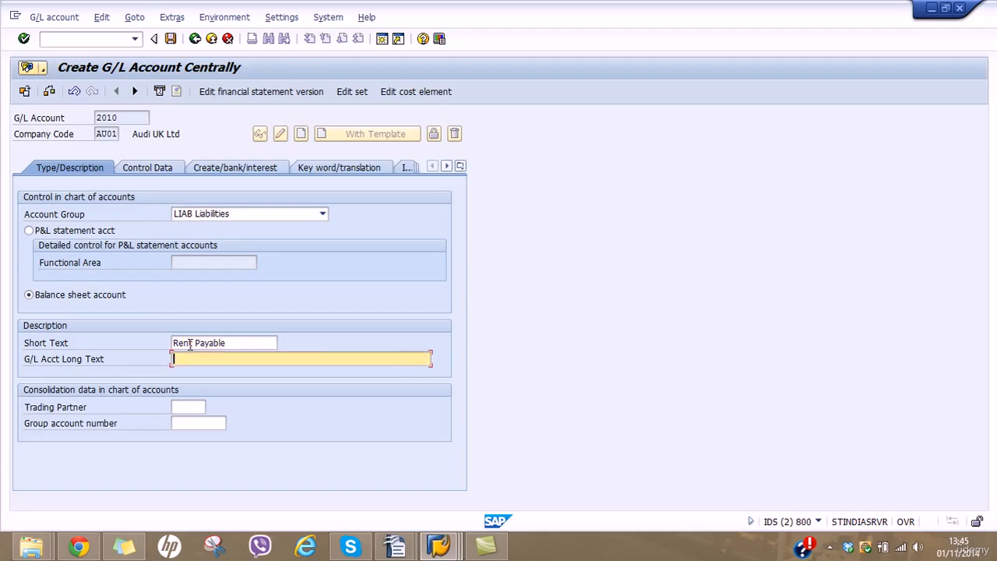
type("Rent Payable")
left_click(248, 343)
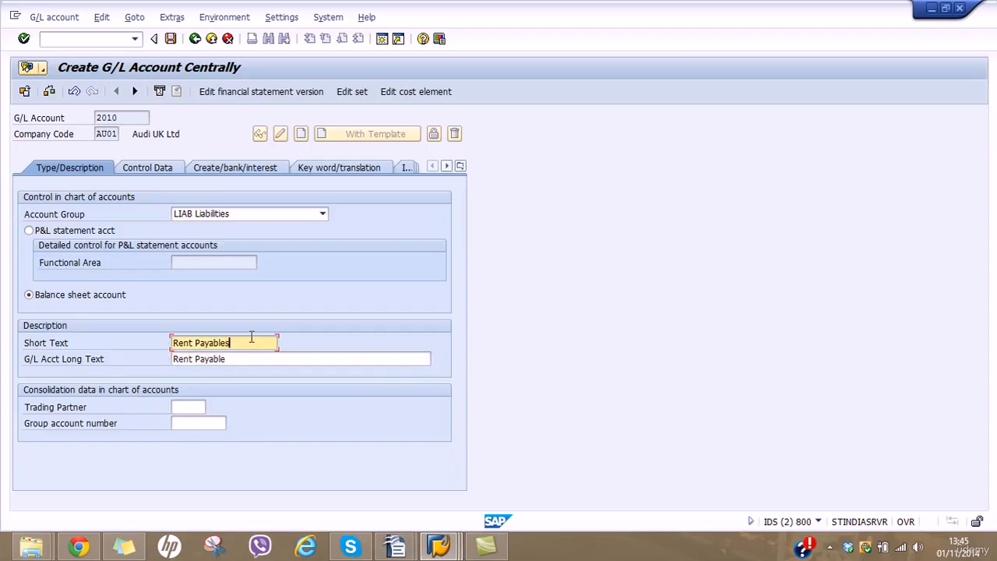
key("BackSpace")
Search the group account number list for an entry matching the Rent Payable account.
left_click(212, 423)
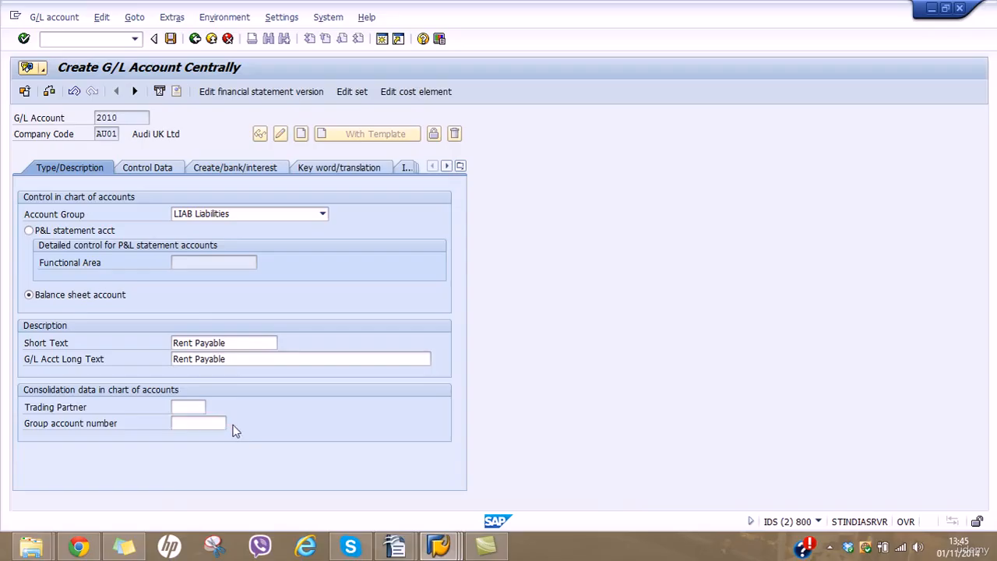
key("F4")
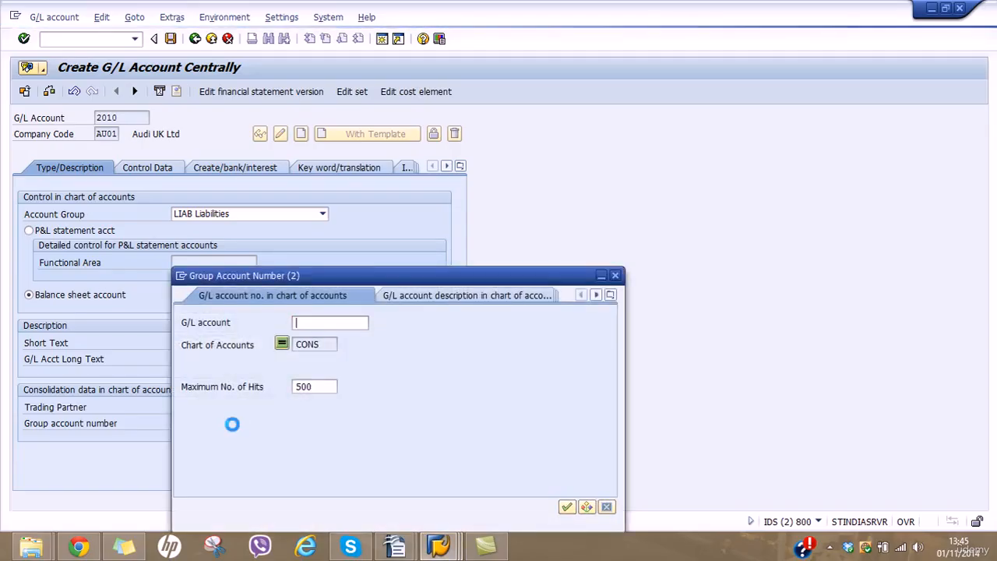
key("Return")
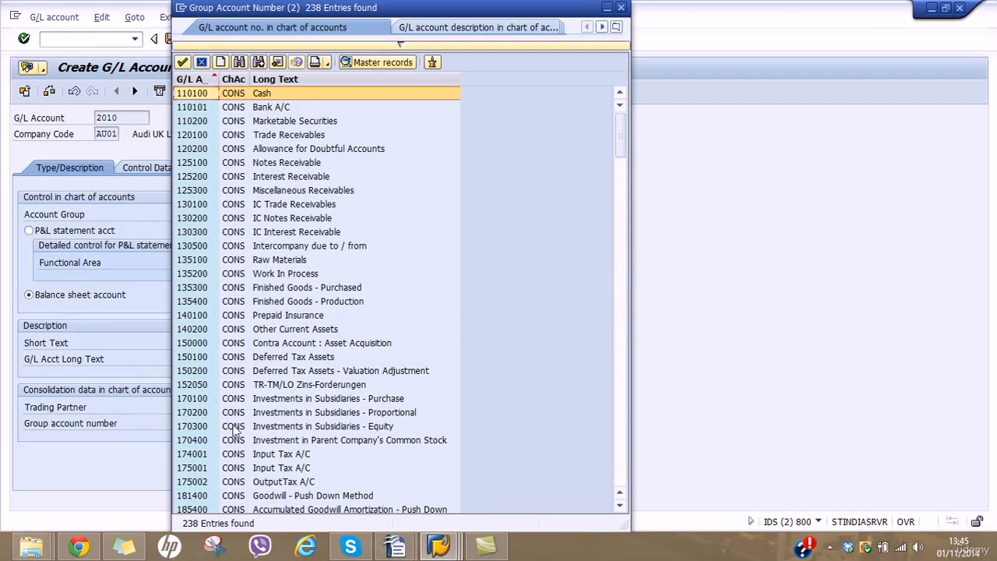
left_click(239, 64)
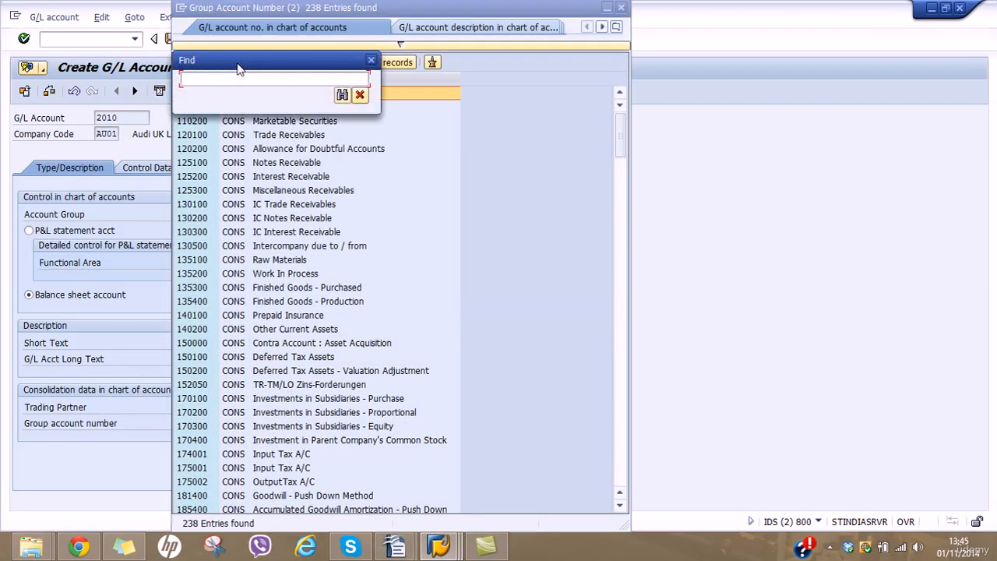
type("140200")
key("Return")
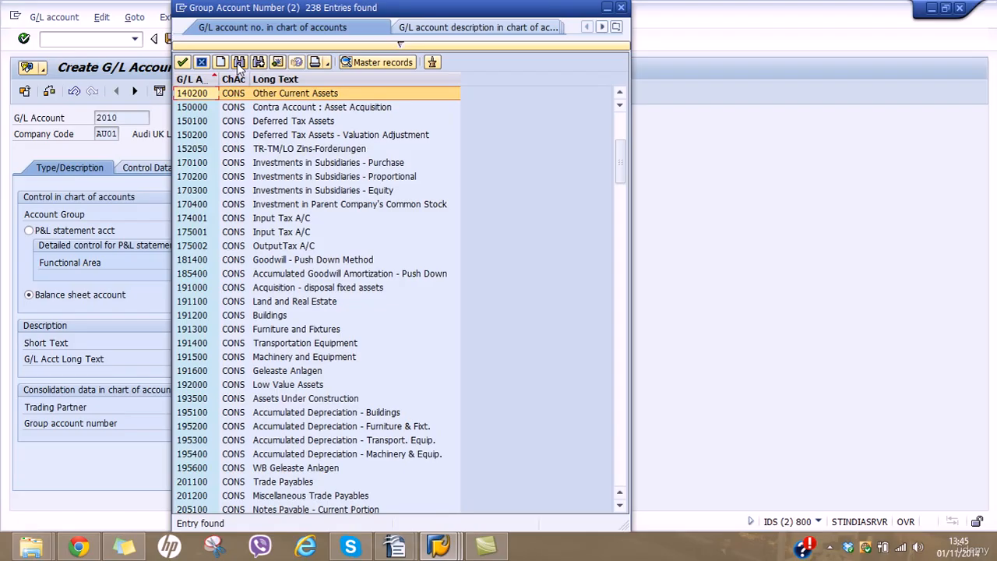
left_click(259, 62)
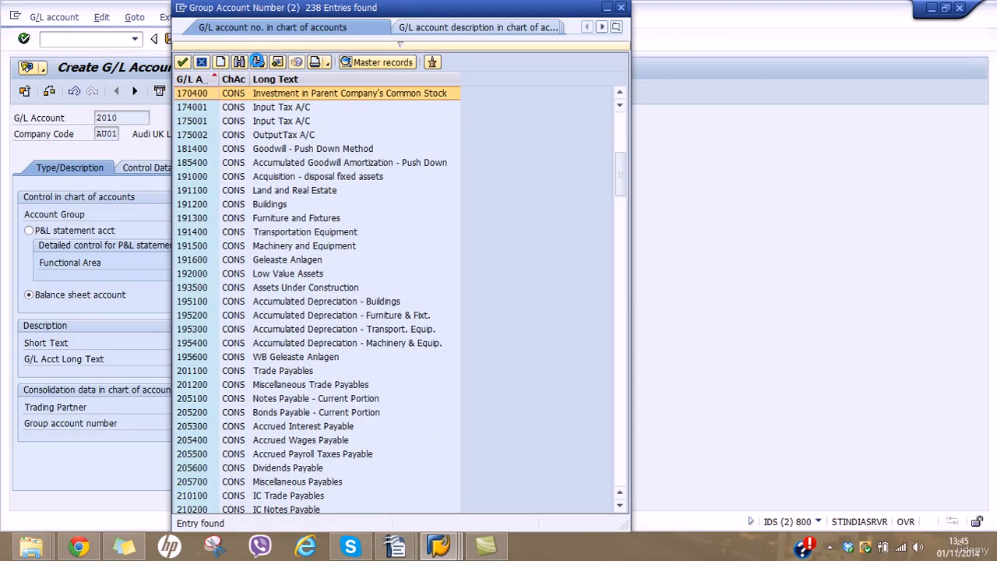
Search the group account list for "liabilities" and assign L2620 Other liabilities, Current to account 2010.
left_click(245, 63)
key("BackSpace")
key("BackSpace")
key("BackSpace")
key("BackSpace")
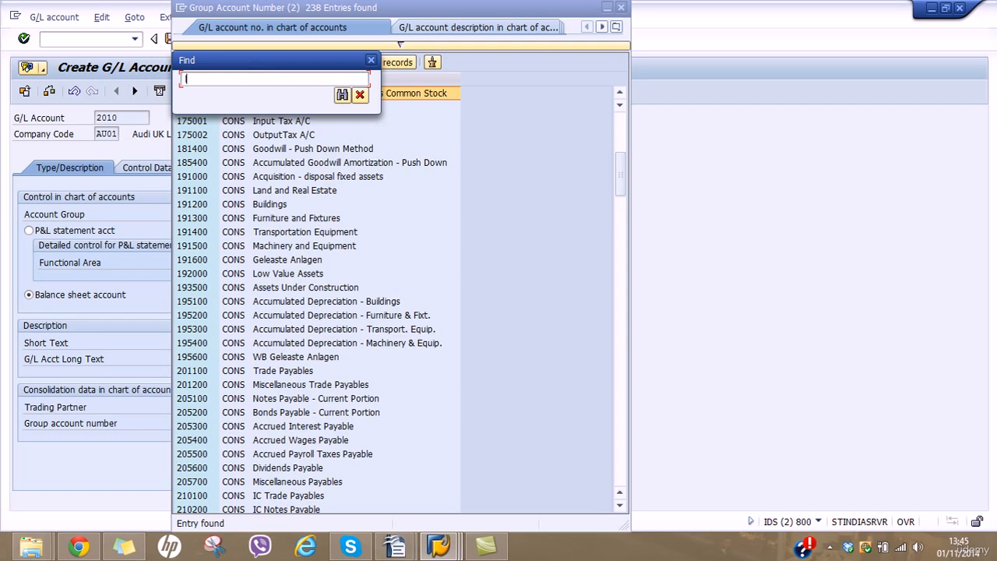
type("liabilities")
key("Return")
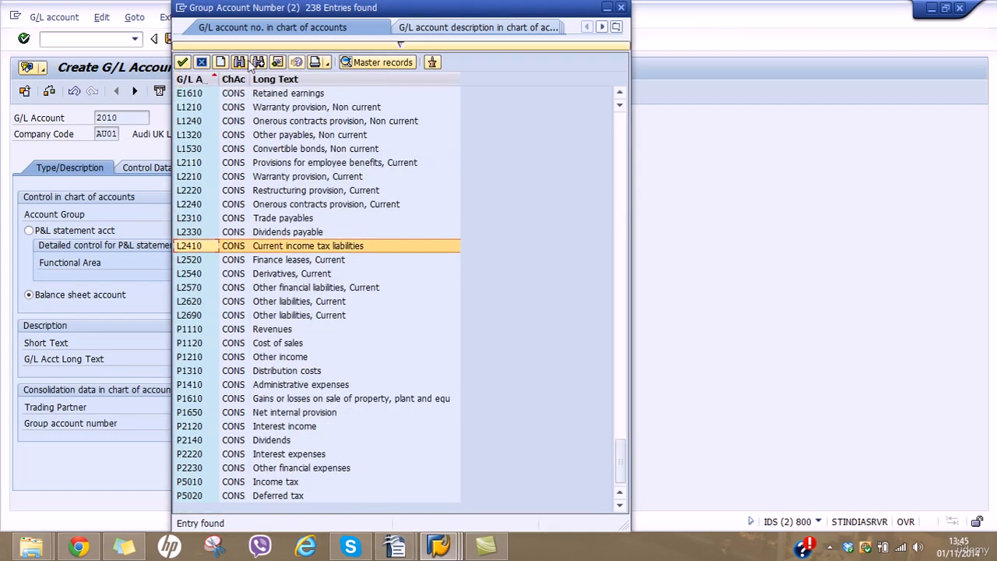
left_click(258, 62)
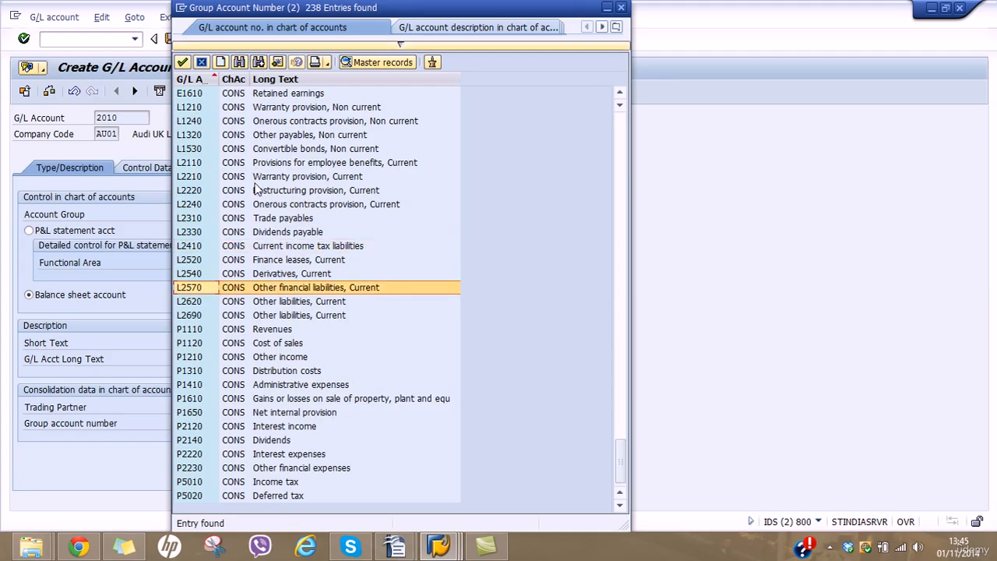
left_click(208, 306)
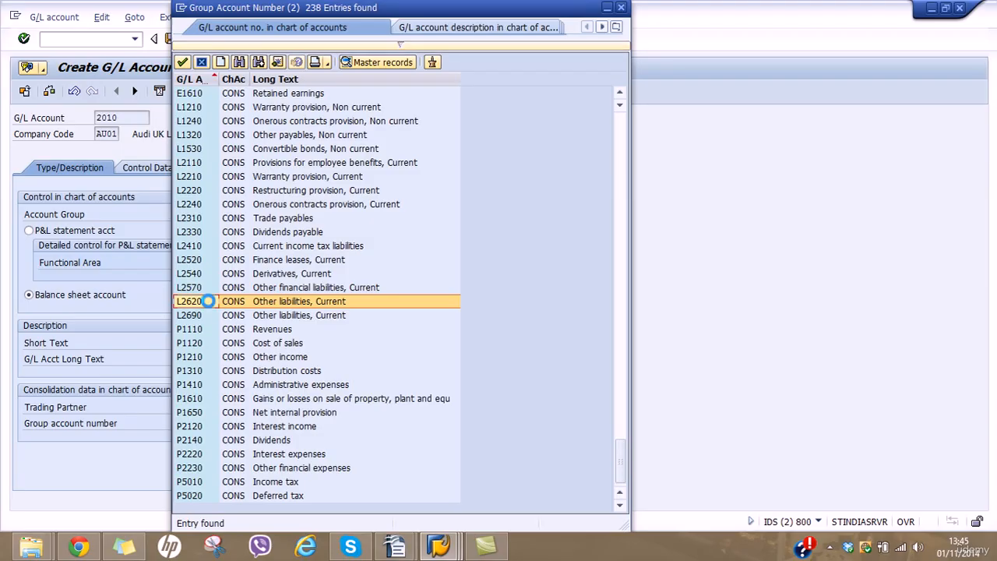
double_click(208, 306)
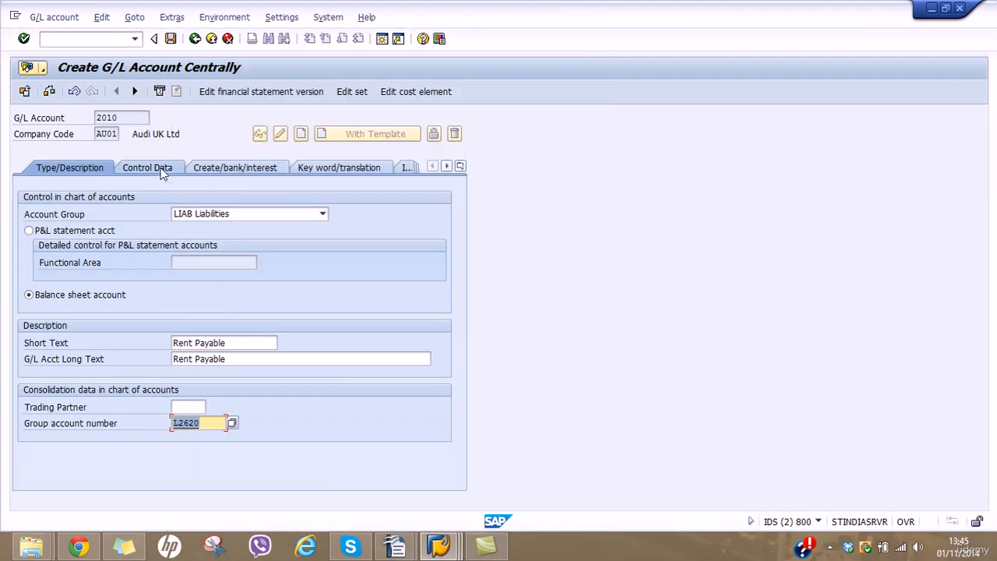
Enable line item display and set sort key 001 in the control data of account 2010.
left_click(128, 167)
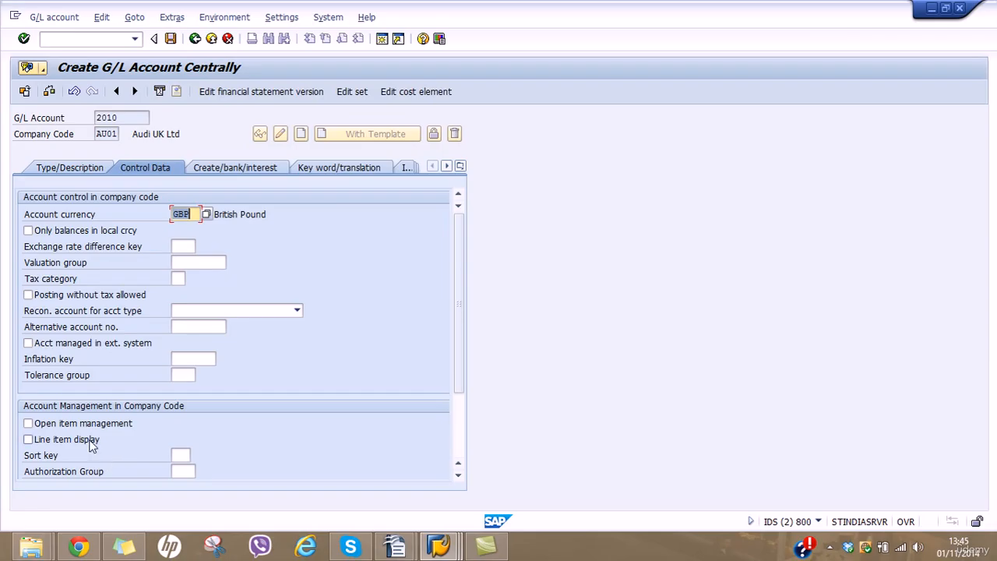
left_click(91, 442)
left_click(176, 454)
type("001")
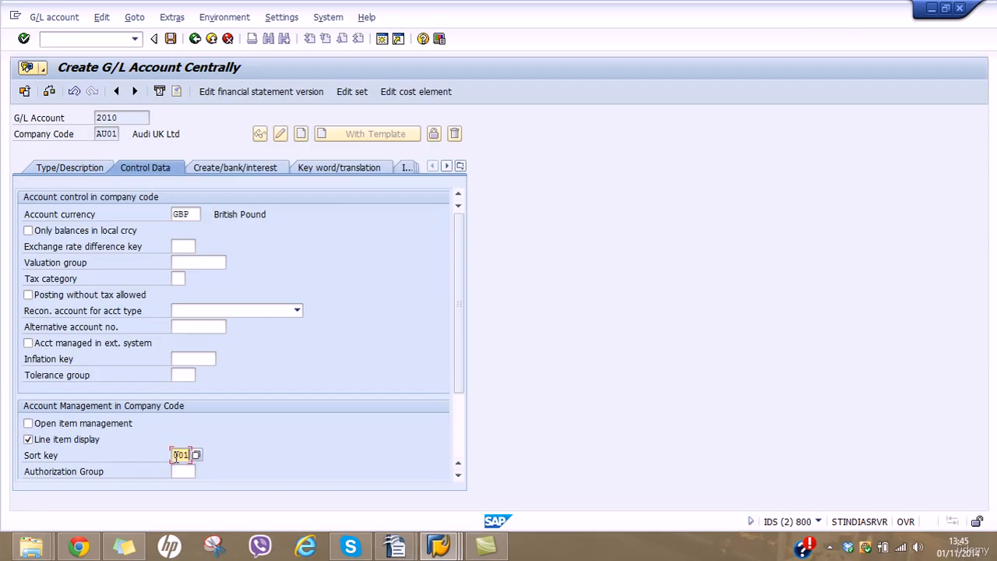
Assign field status group ZAUG to account 2010 and save the account, accepting the warnings.
left_click(233, 168)
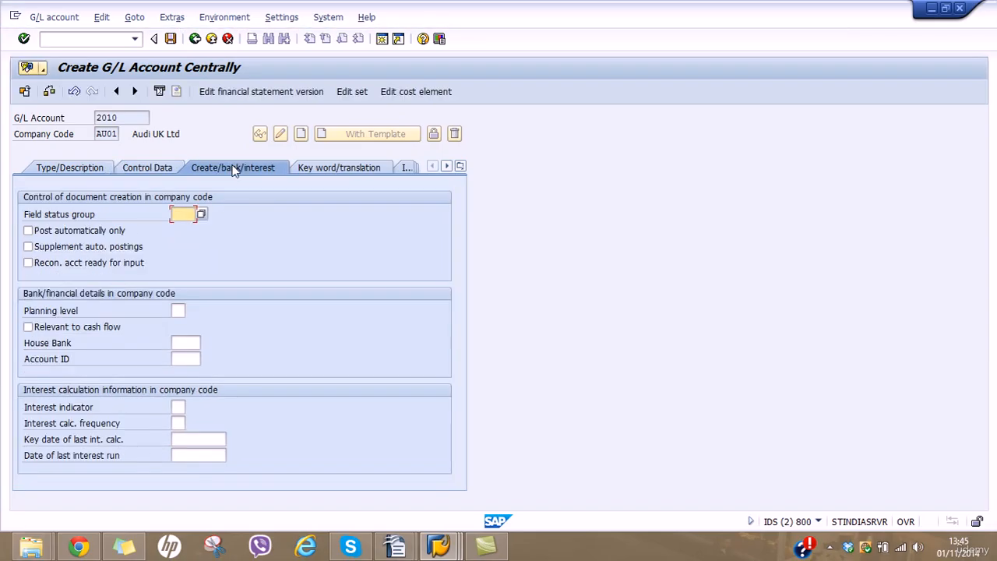
left_click(202, 213)
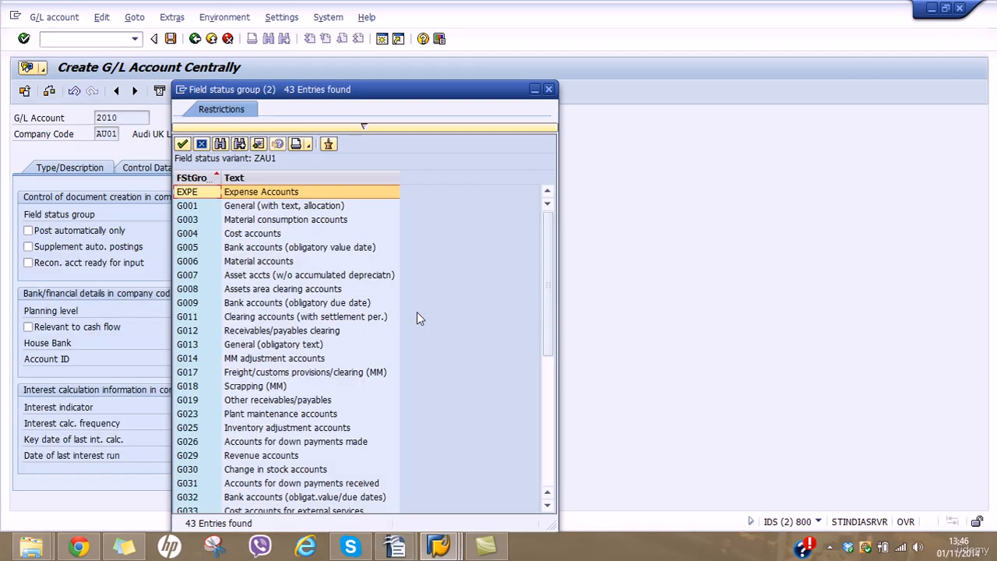
left_click(548, 455)
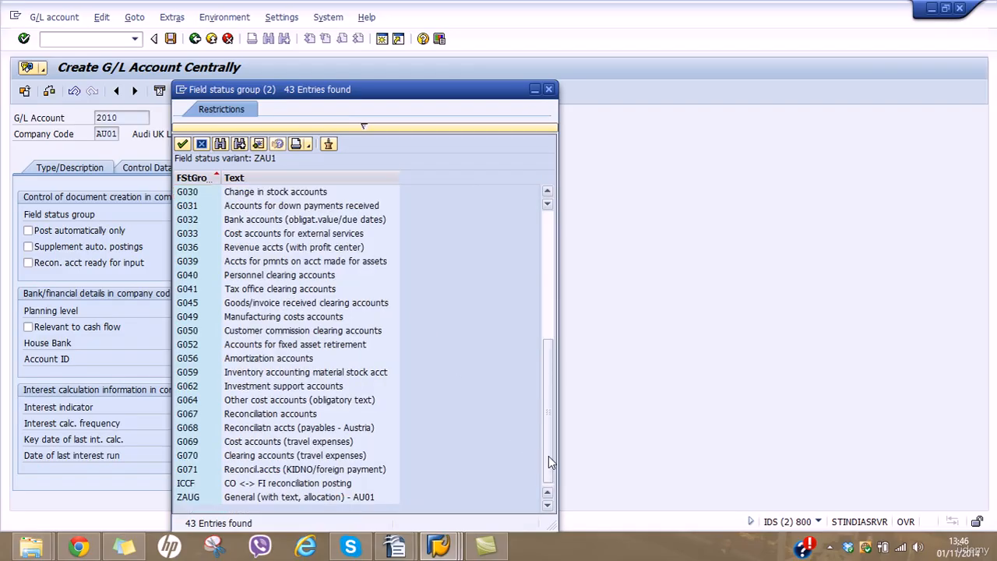
left_click(318, 499)
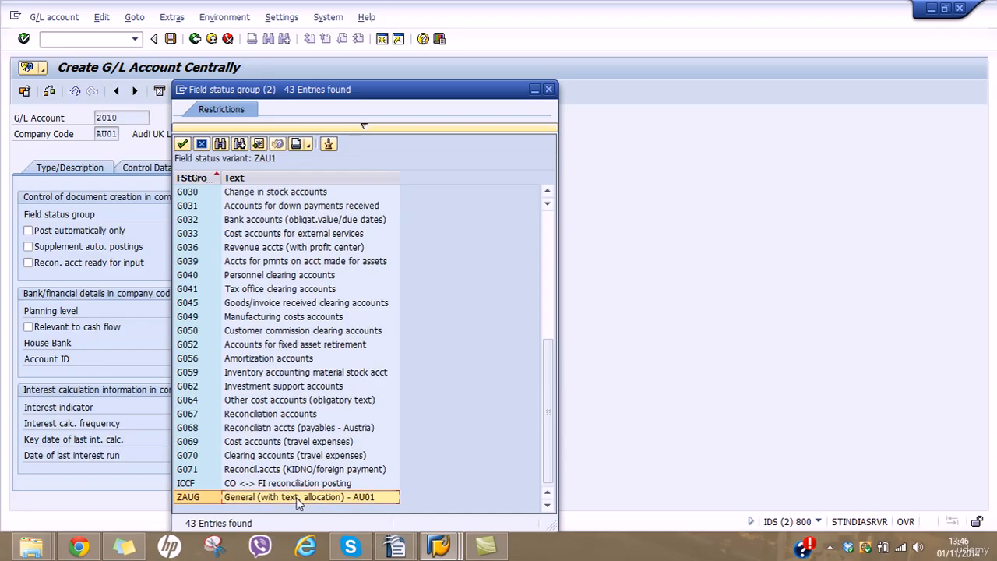
double_click(300, 498)
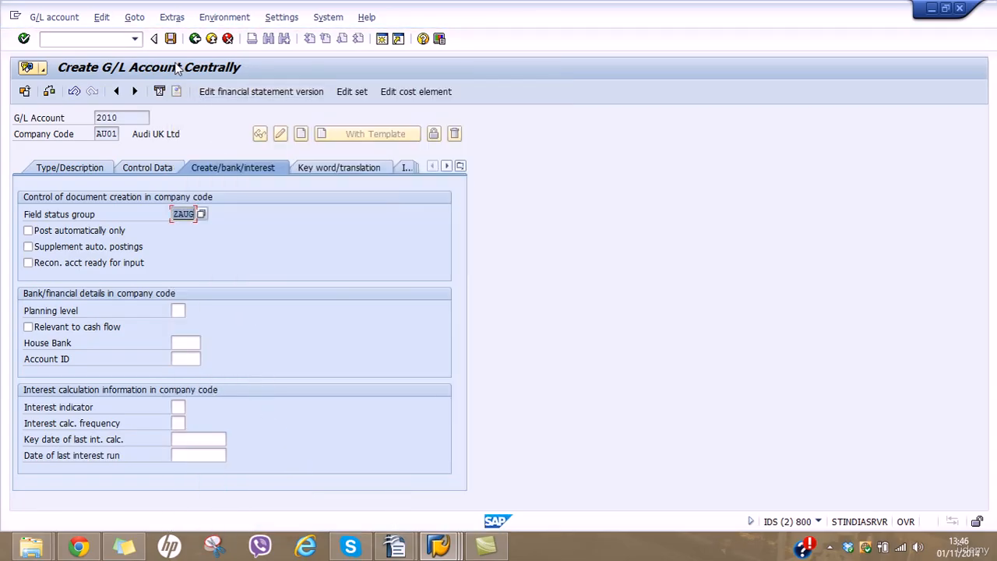
left_click(170, 39)
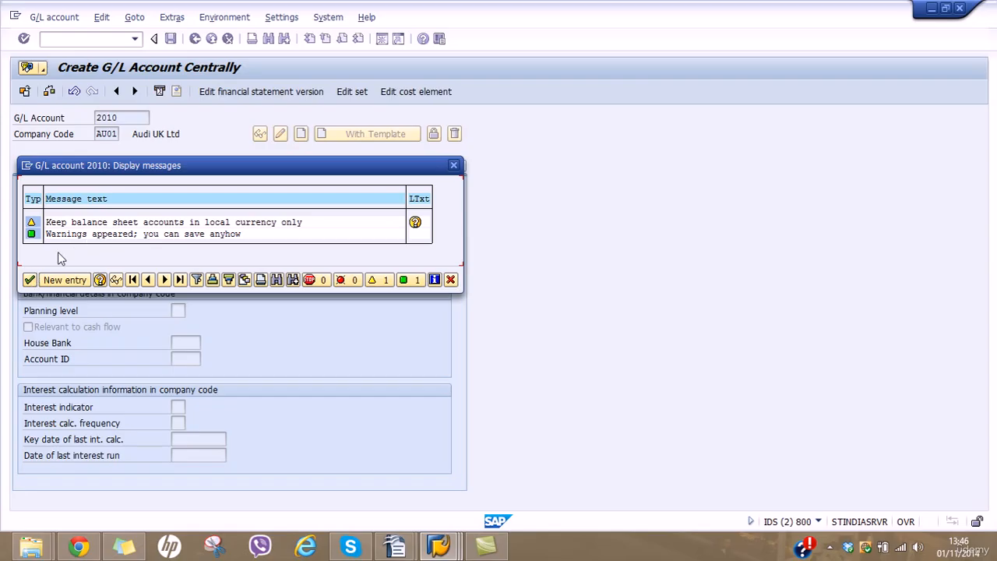
left_click(30, 278)
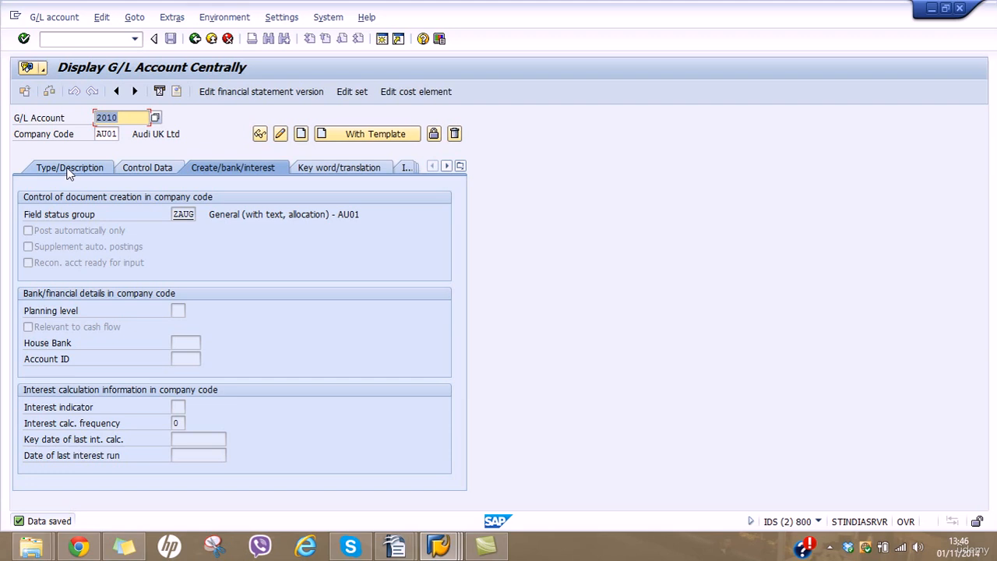
Start creating G/L account 2020 in company code AU01 using account 2010 as the template.
left_click(68, 173)
left_click(140, 118)
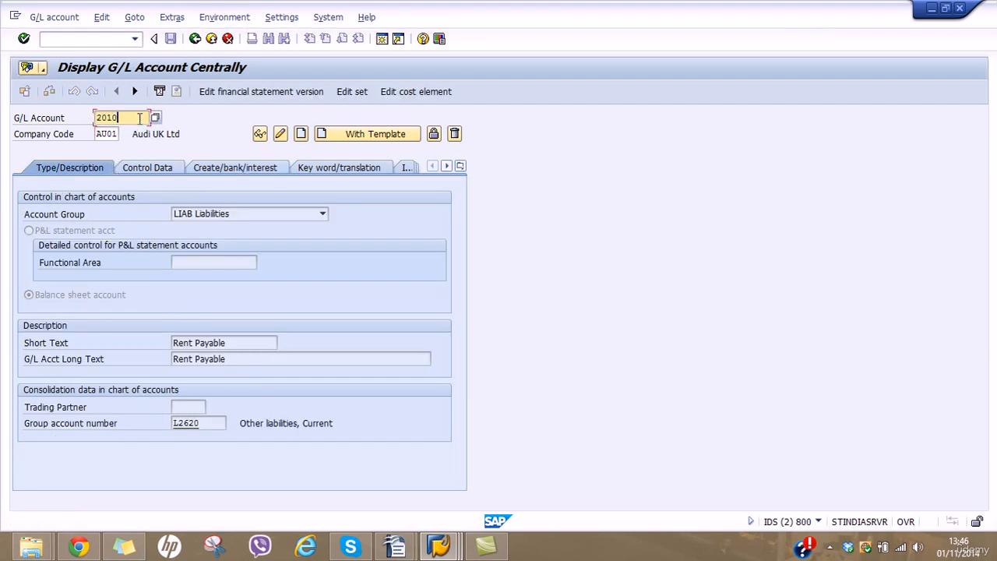
key("BackSpace")
key("BackSpace")
type("20")
left_click(351, 143)
type("2")
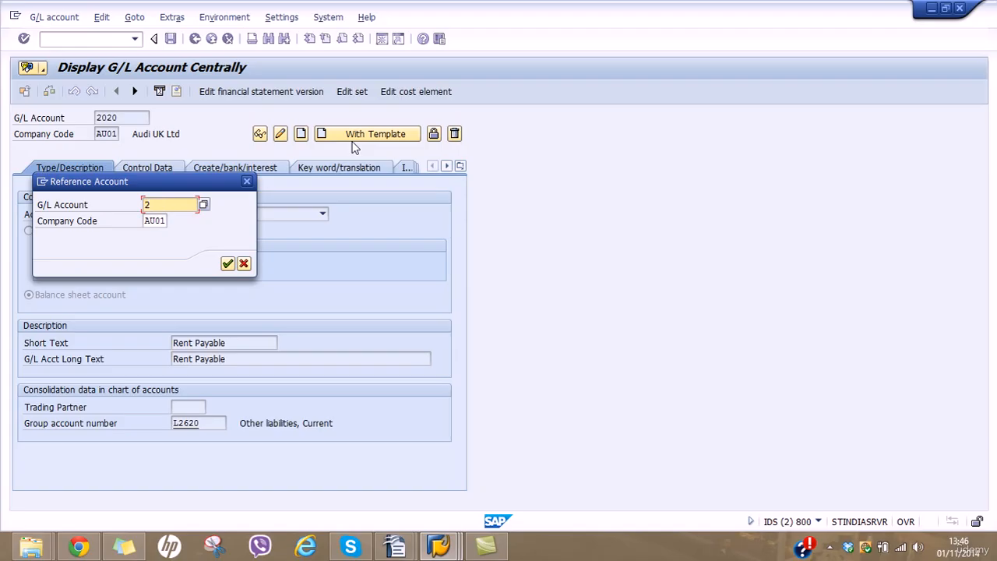
type("010")
key("Return")
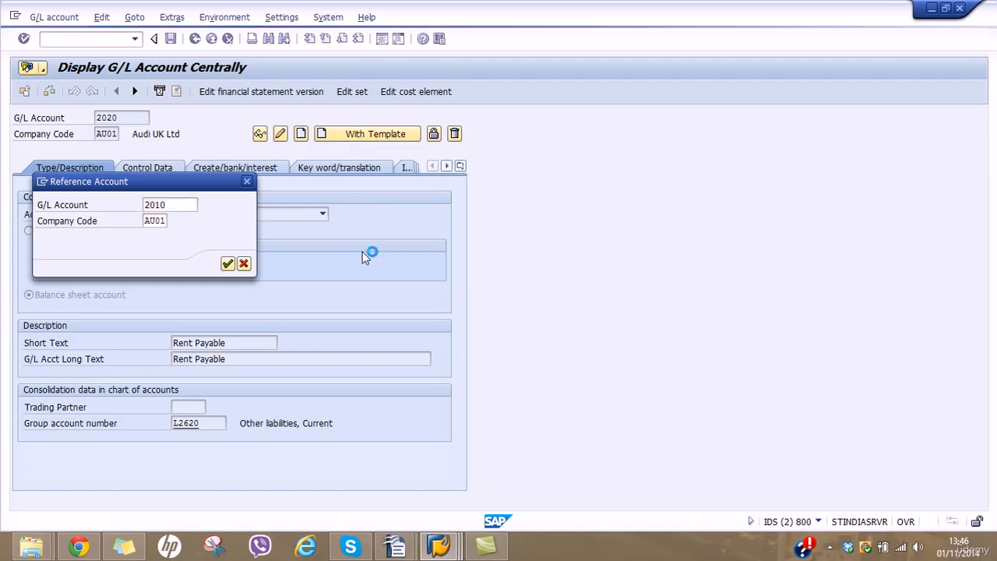
Replace the short text of account 2020 with "Salaries Payable".
left_click(194, 342)
key("BackSpace")
key("BackSpace")
key("BackSpace")
key("BackSpace")
key("BackSpace")
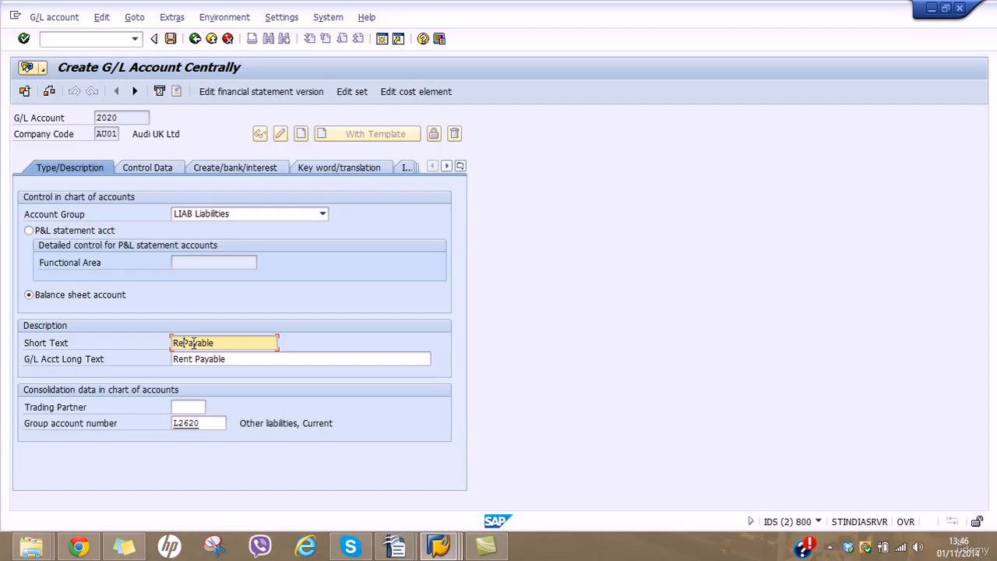
type("Salarie")
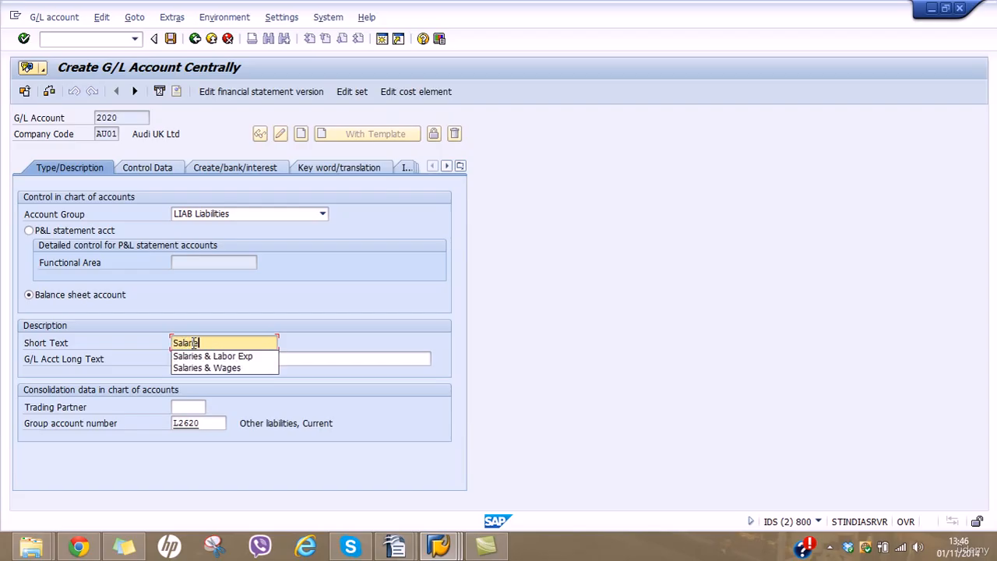
type("s Payable")
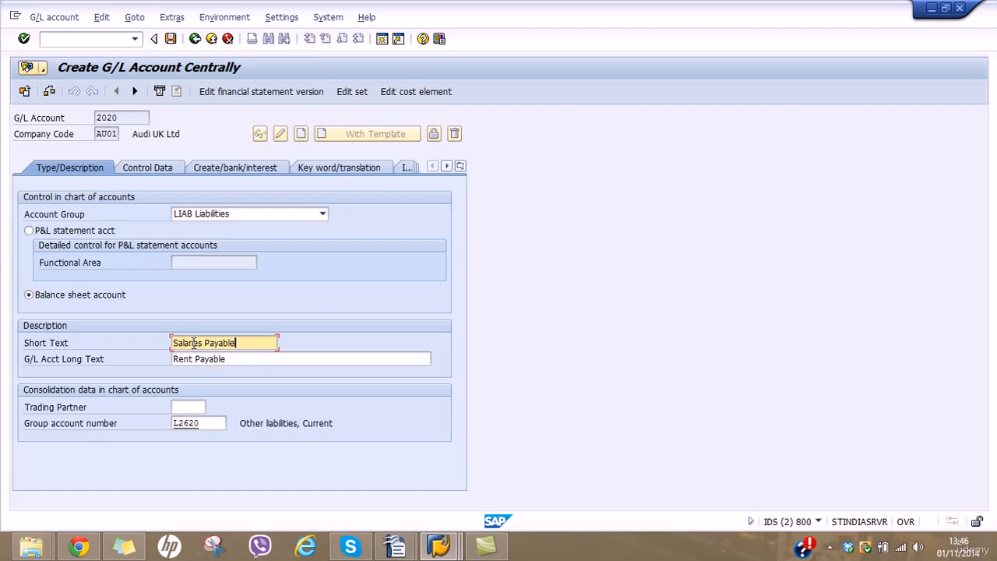
Set the long text of account 2020 to "Salaries & Labor Expenses Payable".
key("Tab")
type("Sal")
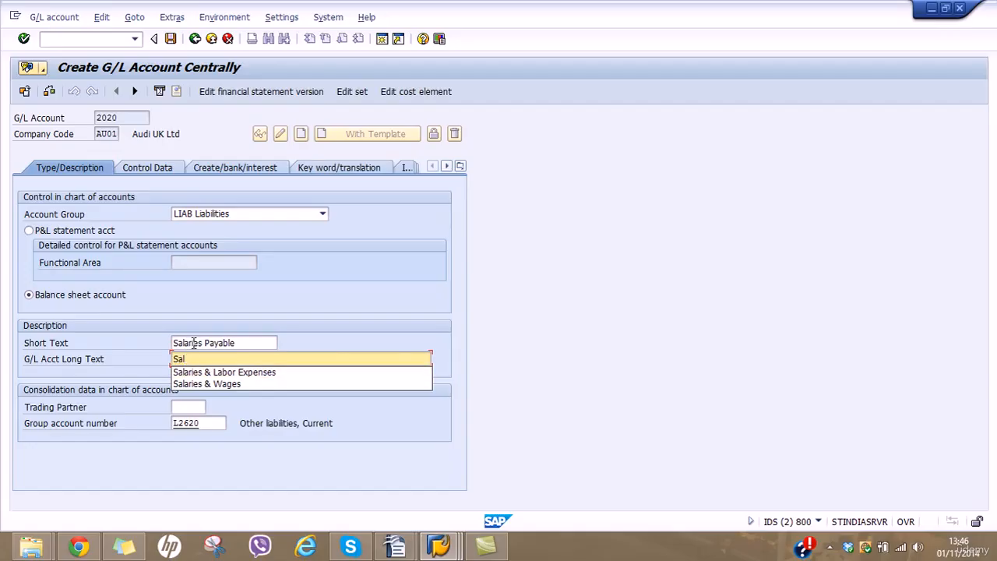
key("Down")
key("Return")
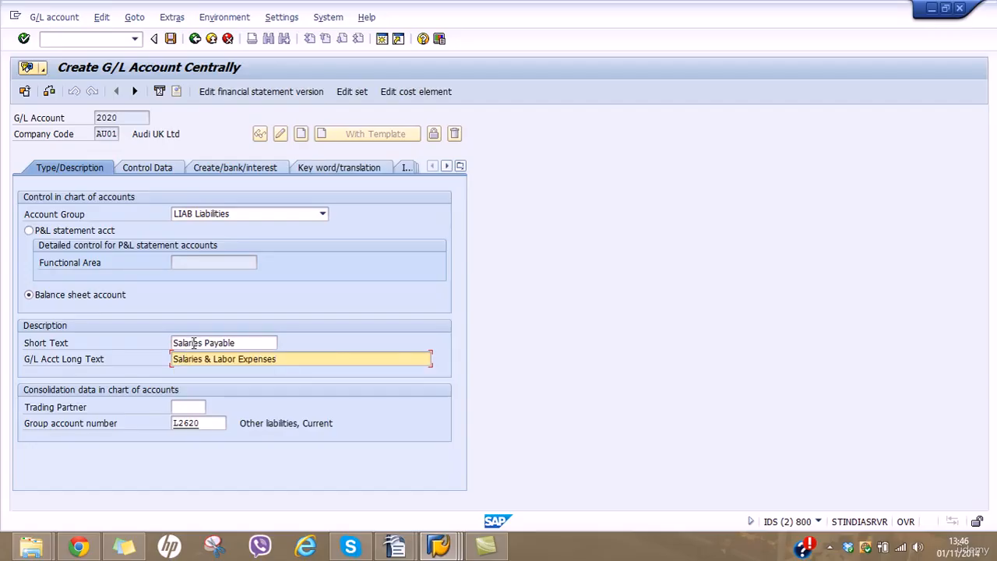
type("Payable")
Change the short text of account 2020 to "Salaries & Lab Ex Pa" and save the account, accepting the warnings.
left_click(204, 342)
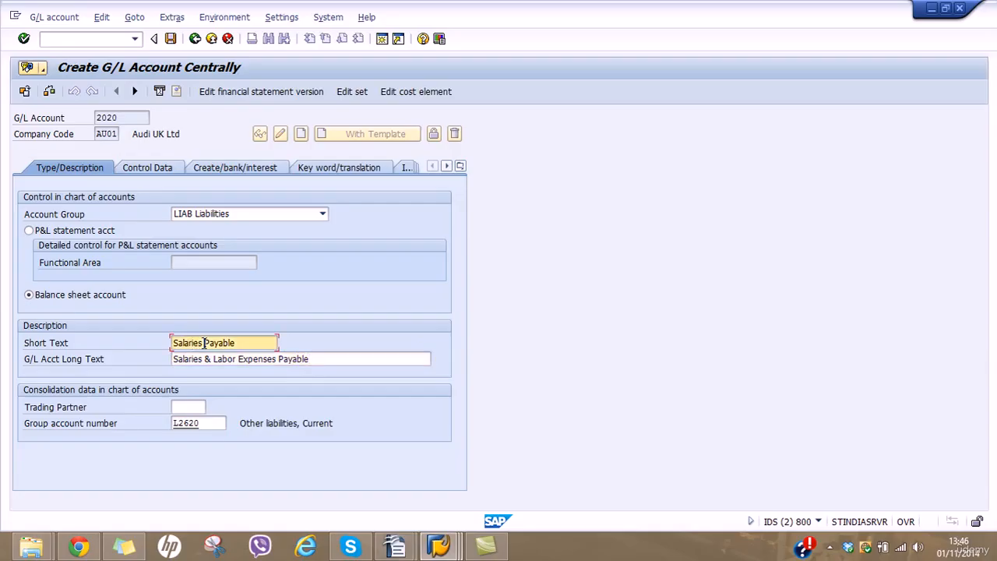
type("& Lab Ex Pa")
left_click(173, 164)
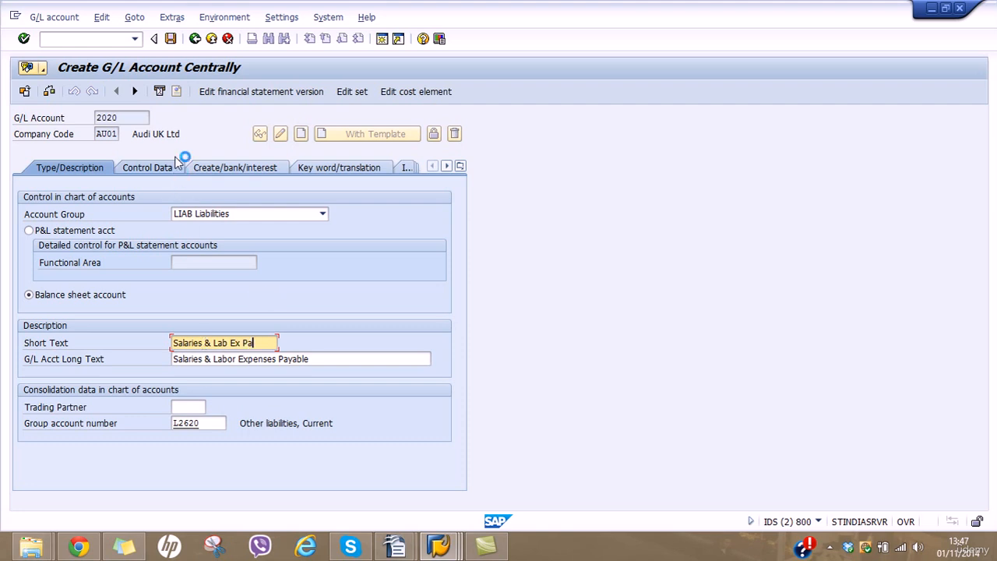
left_click(171, 39)
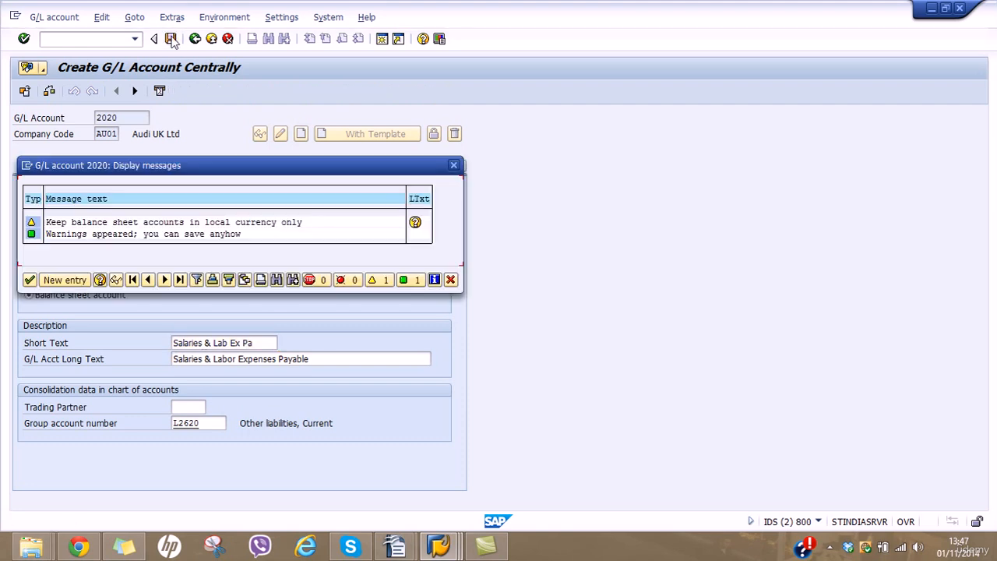
left_click(30, 280)
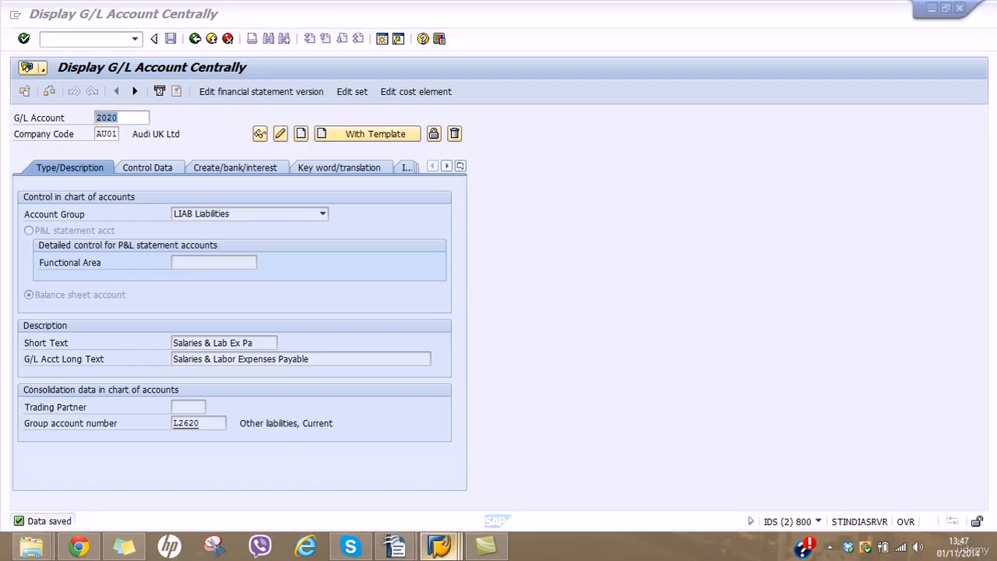
In the open G/L document entry session for AU01, enter accounts 5010 and 5020 as the first two line items, both as credits.
mouse_move(438, 545)
left_click(444, 483)
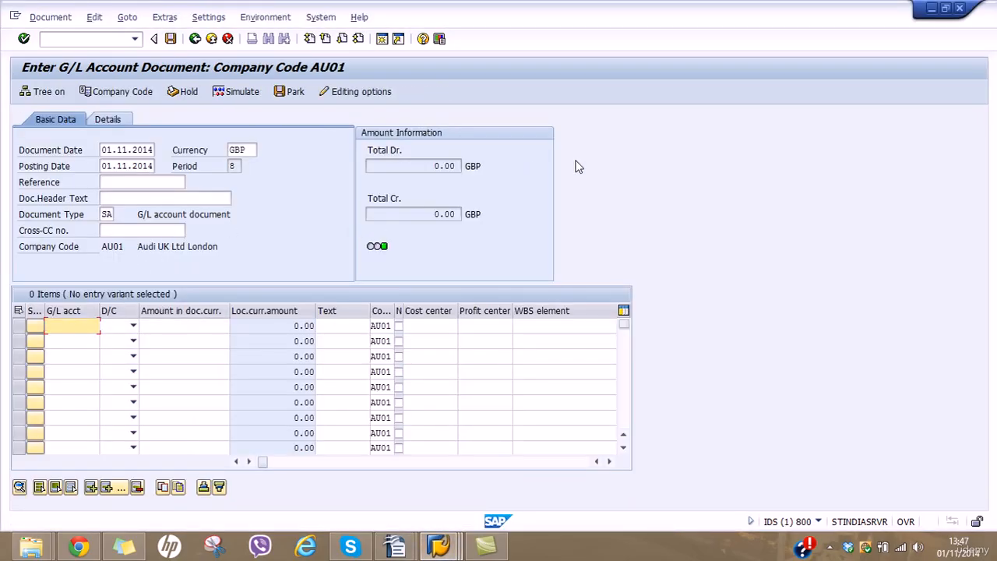
type("5010")
left_click(134, 327)
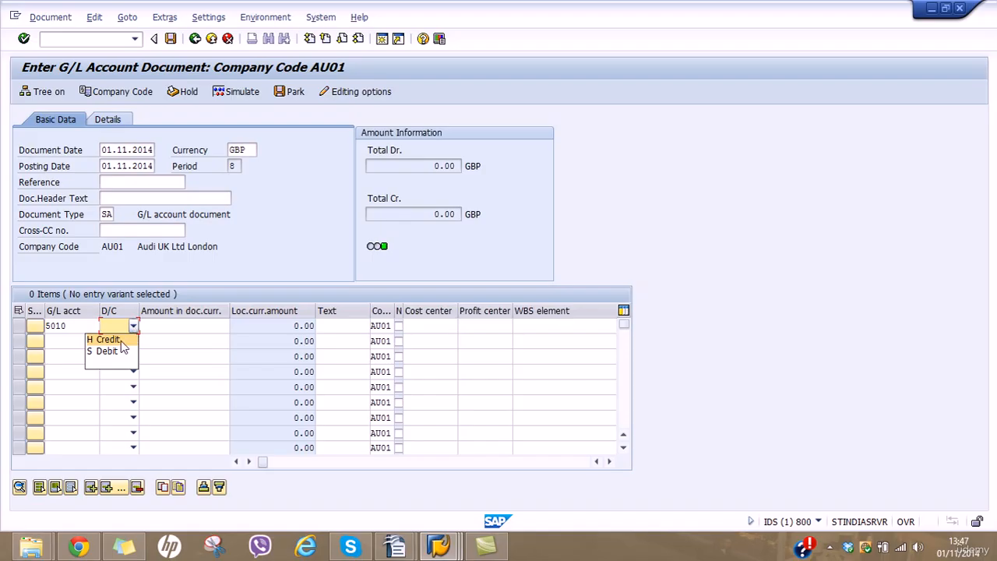
left_click(120, 340)
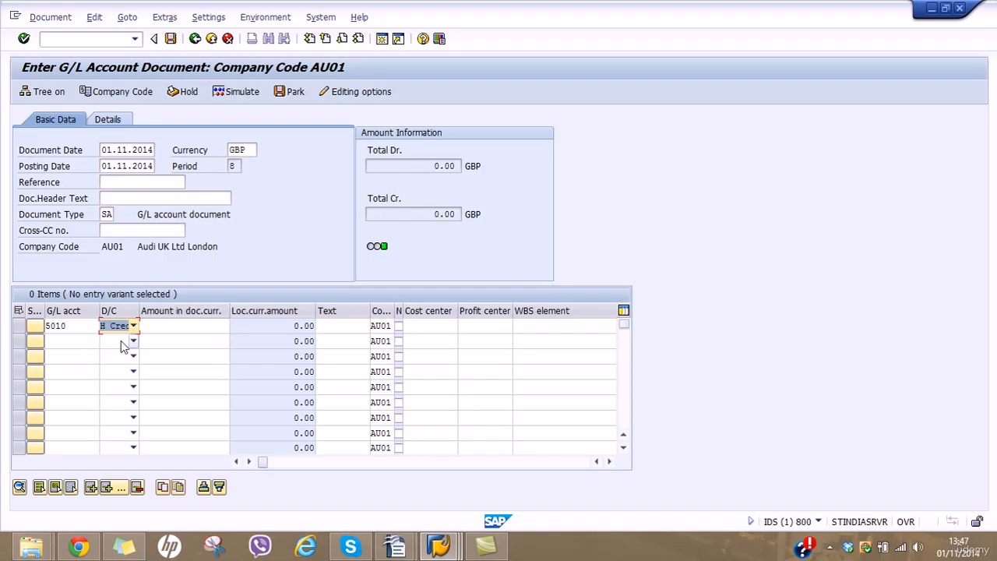
left_click(82, 344)
type("5020")
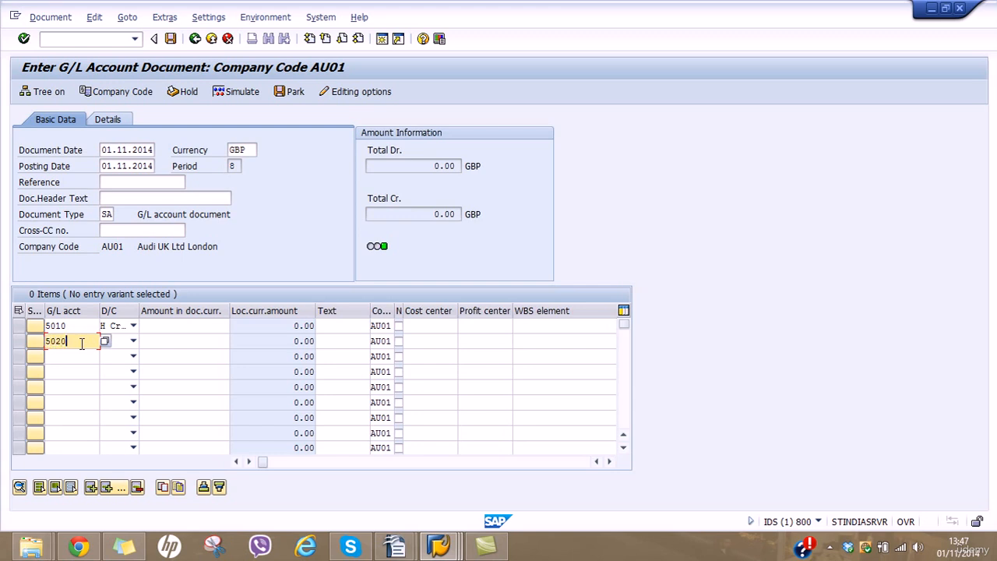
left_click(130, 343)
left_click(125, 351)
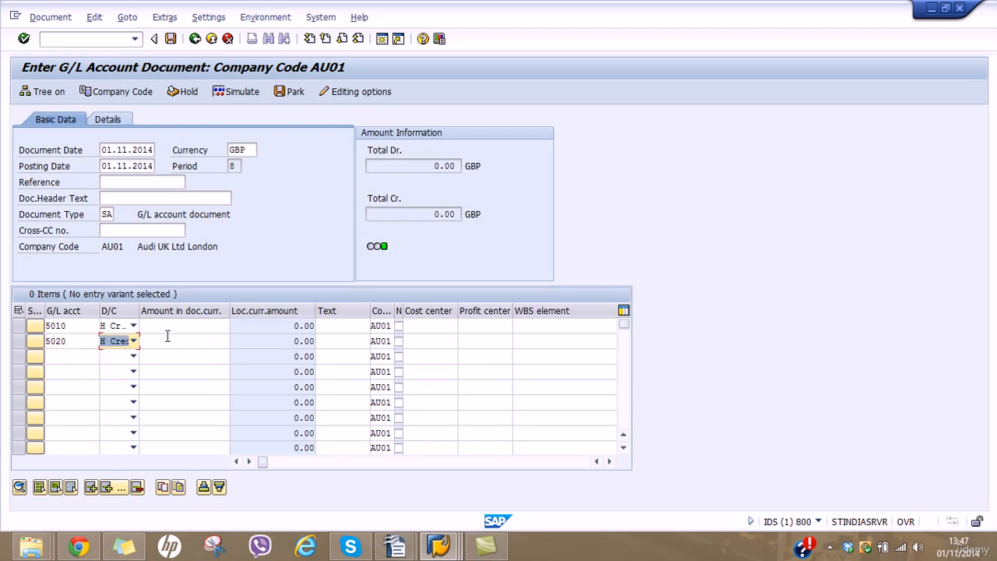
left_click(156, 329)
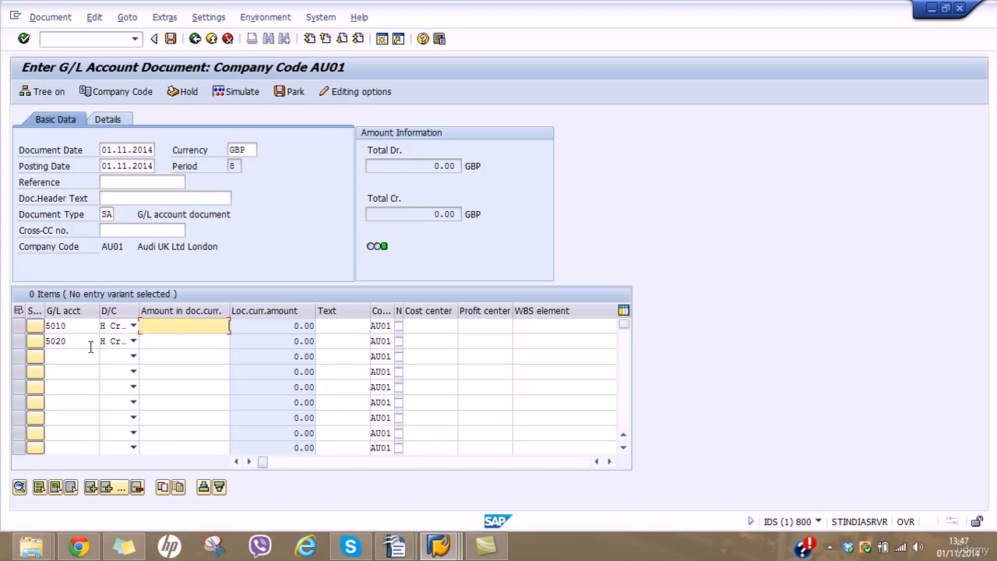
left_click(71, 355)
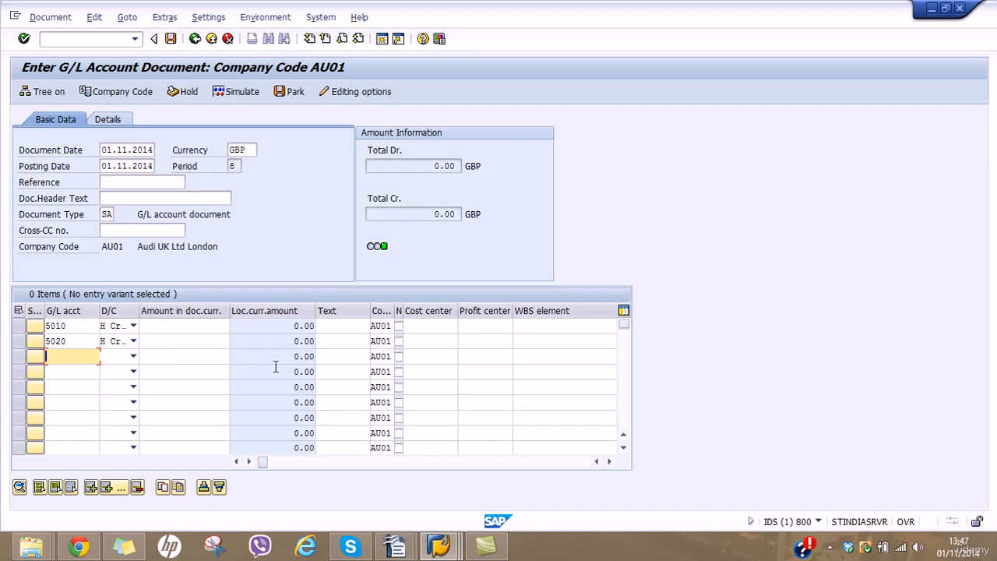
Change the line items for accounts 5010 and 5020 to S Debit.
left_click(133, 325)
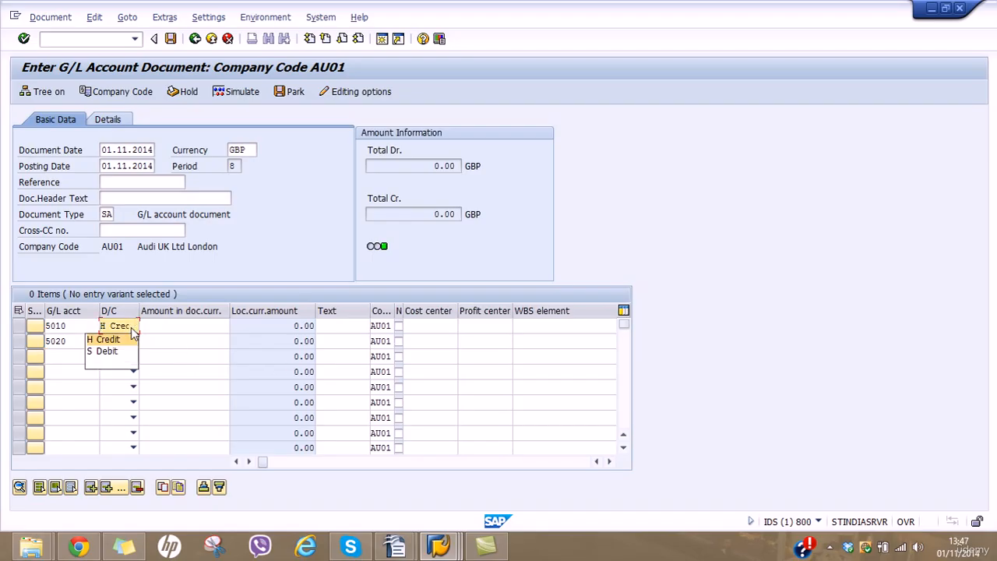
left_click(127, 350)
left_click(133, 341)
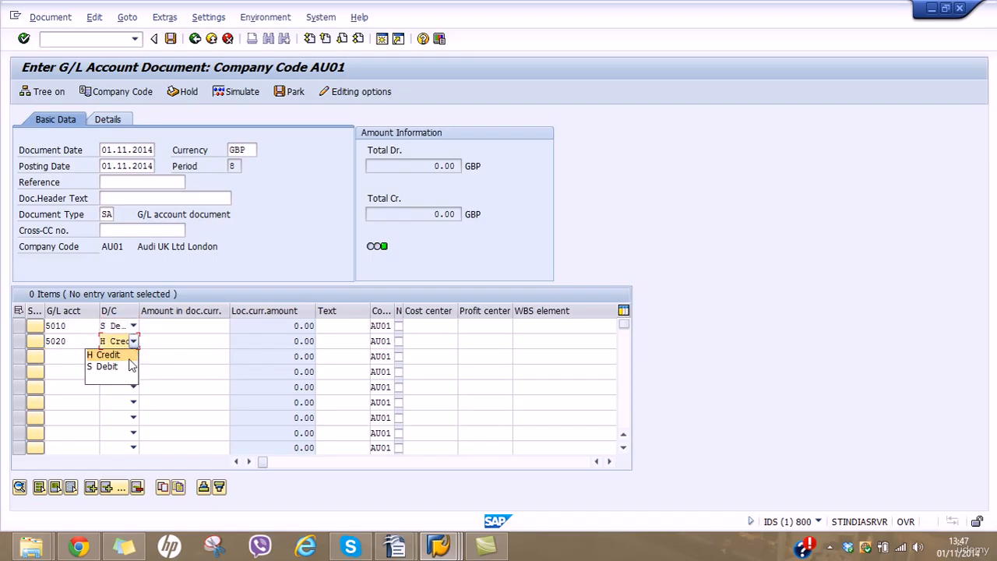
left_click(130, 367)
Add accounts 2010 and 2020 as the third and fourth line items of the document.
left_click(70, 360)
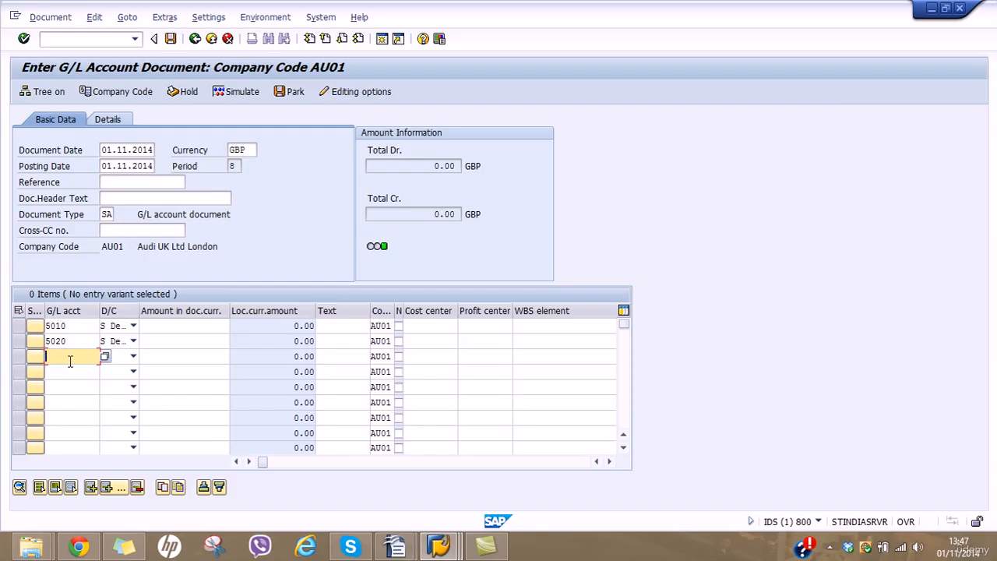
type("2010")
left_click(70, 371)
type("2020")
Enter amounts of 15000 for account 5010 and 25000 for account 5020, and confirm past the account assignment warnings.
left_click(184, 324)
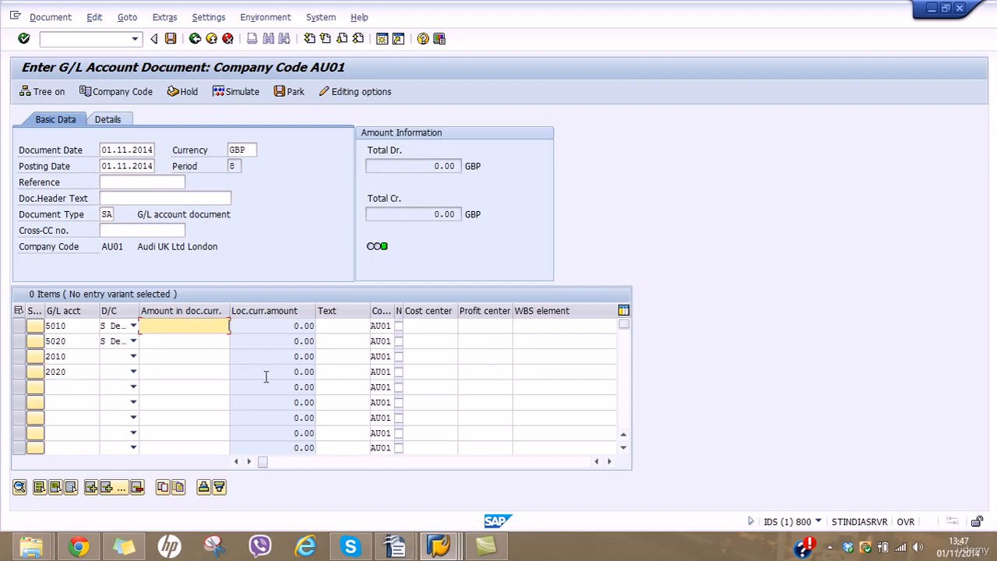
type("15000")
left_click(199, 343)
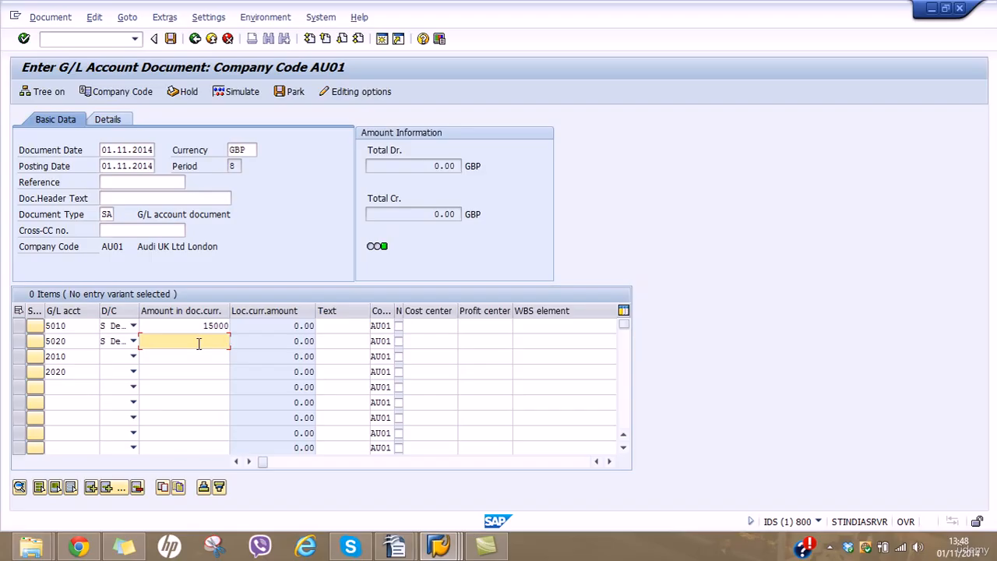
type("25000")
key("Return")
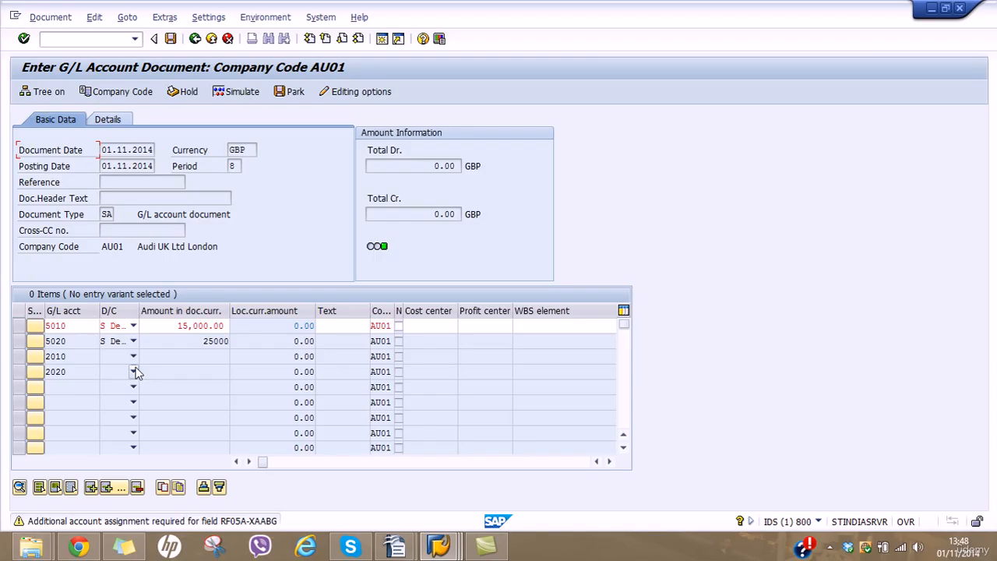
key("Return")
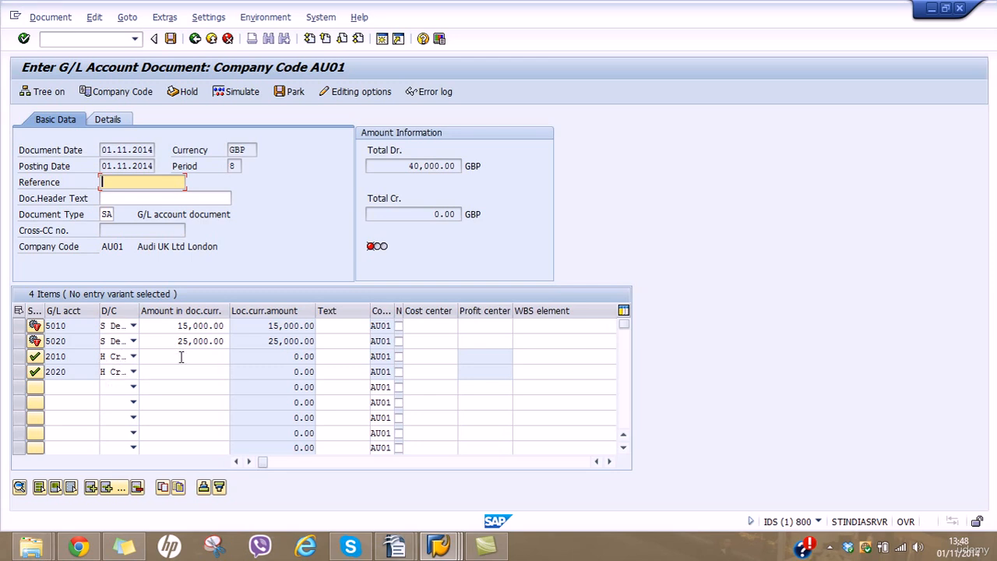
Enter amounts of 15000 for account 2010 and 25000 for account 2020 in the document's credit line items.
left_click(165, 355)
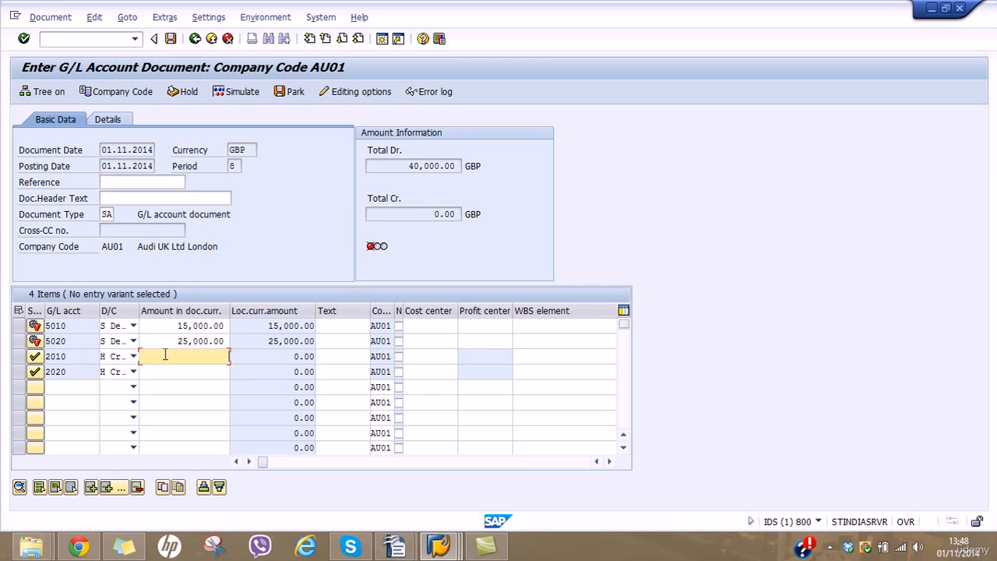
type("15000")
key("Return")
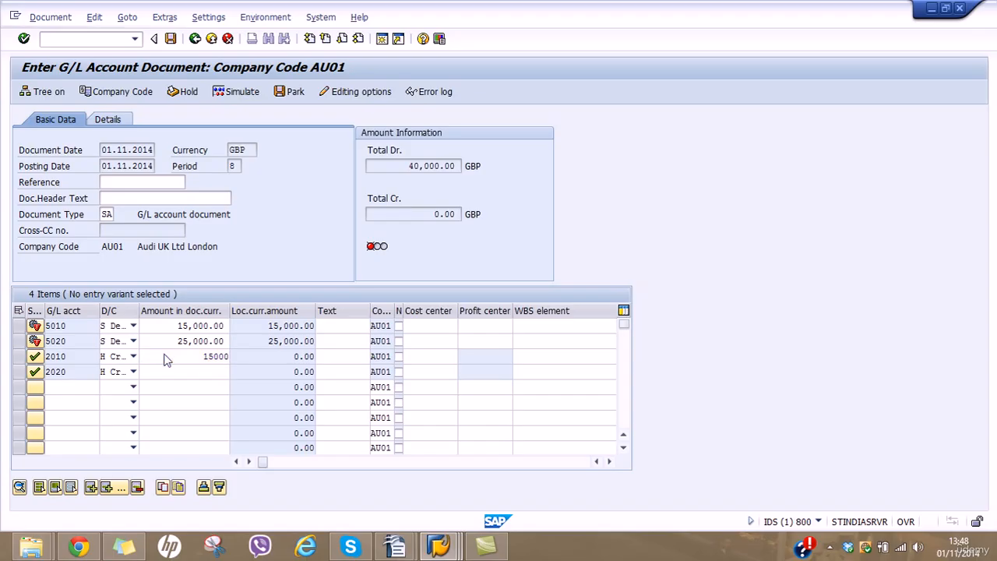
left_click(168, 371)
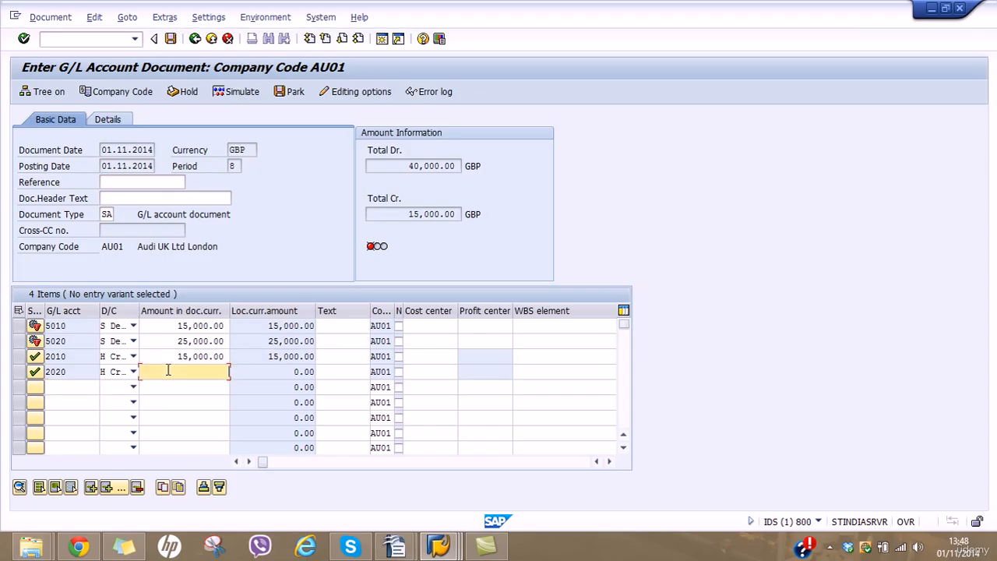
type("25,")
type("000")
key("Return")
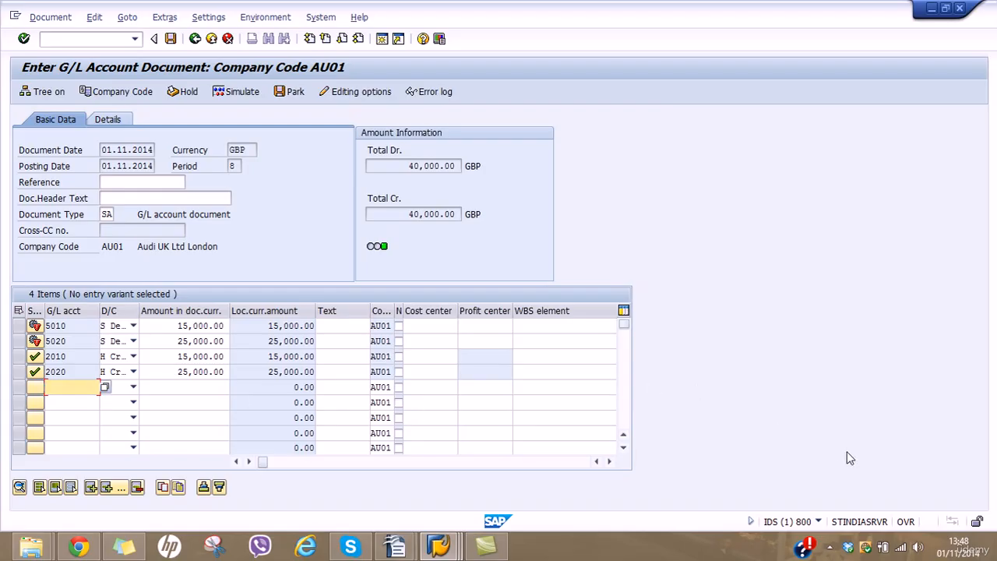
left_click(829, 547)
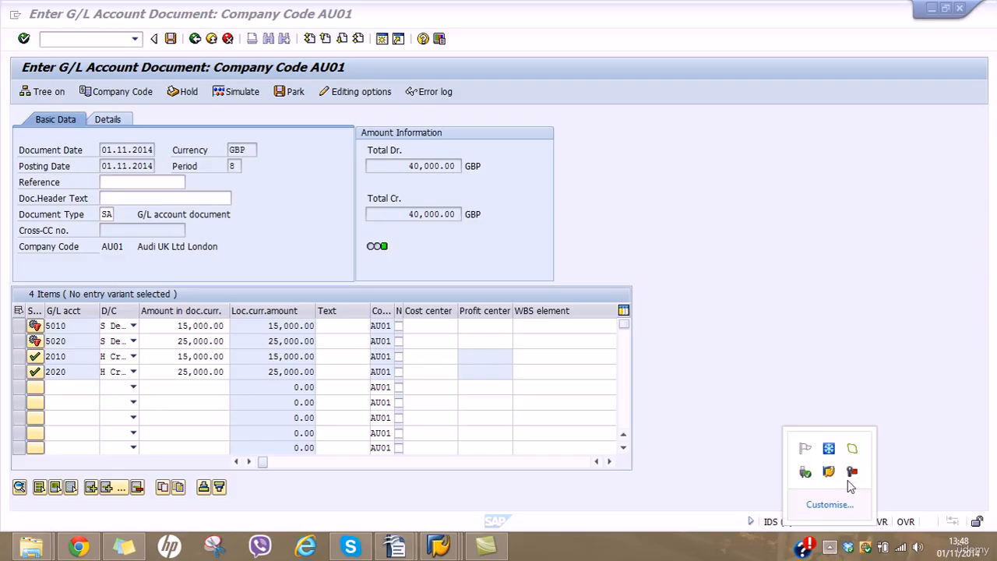
left_click(852, 471)
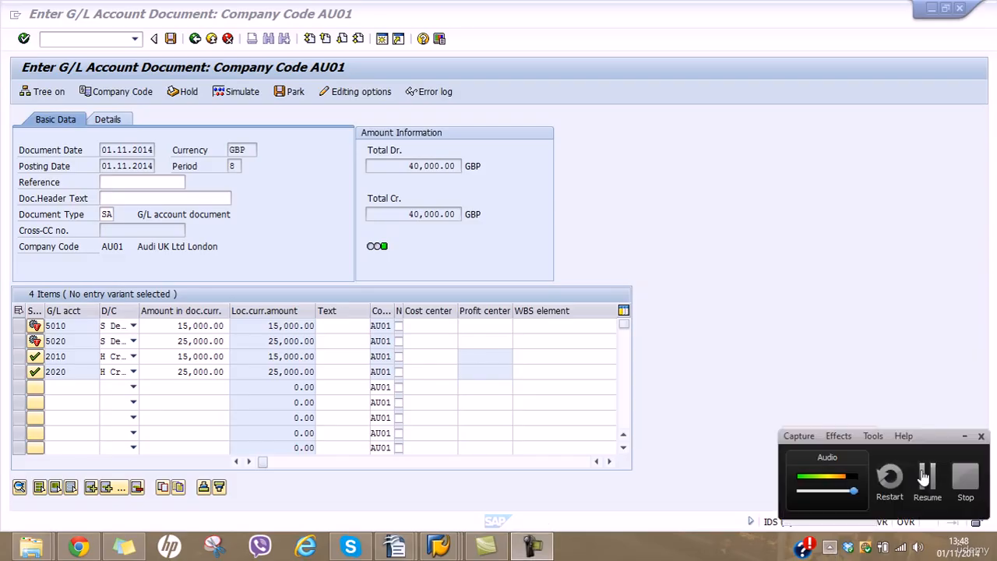
left_click(924, 475)
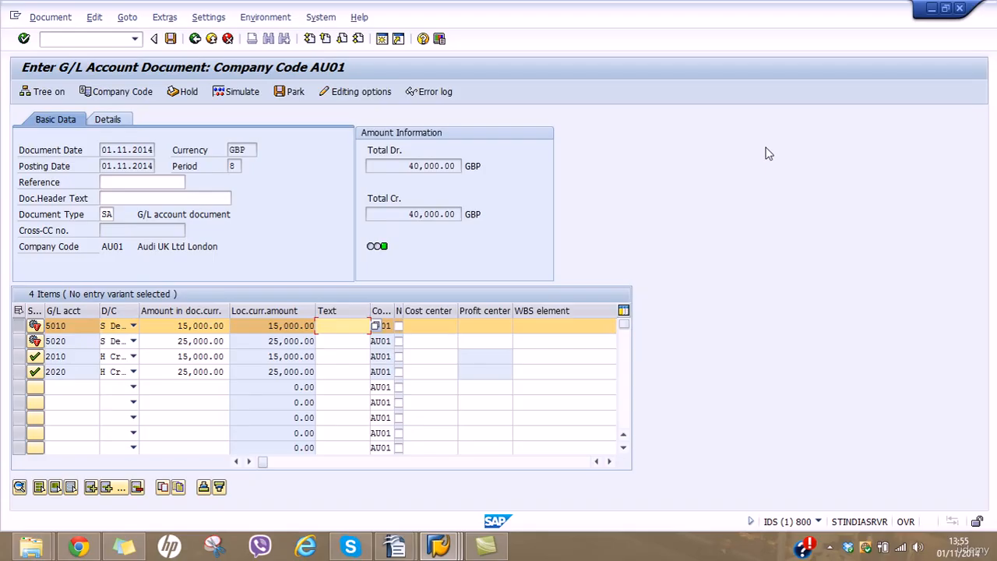
Display the status message for the account 5010 line item.
left_click(35, 327)
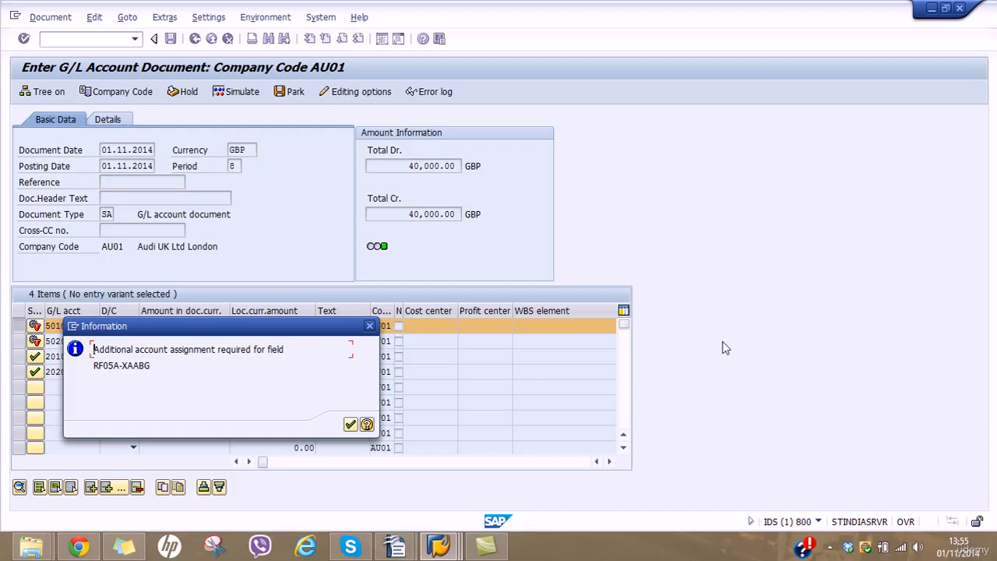
left_click(829, 546)
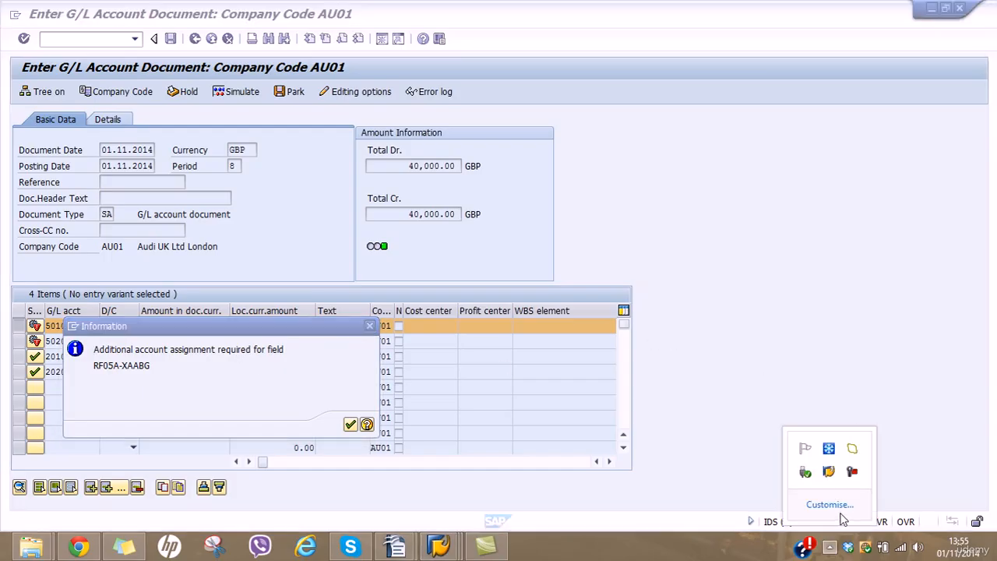
left_click(852, 471)
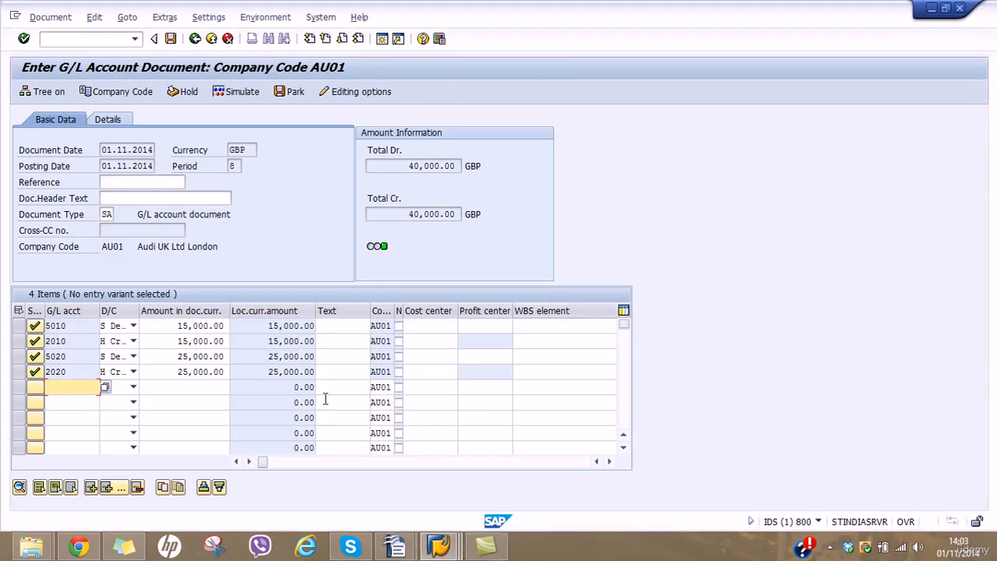
In the other session, examine the Asset Accounting field settings of field status group EXPE in variant ZAU1, and return to the G/L document.
left_click(437, 543)
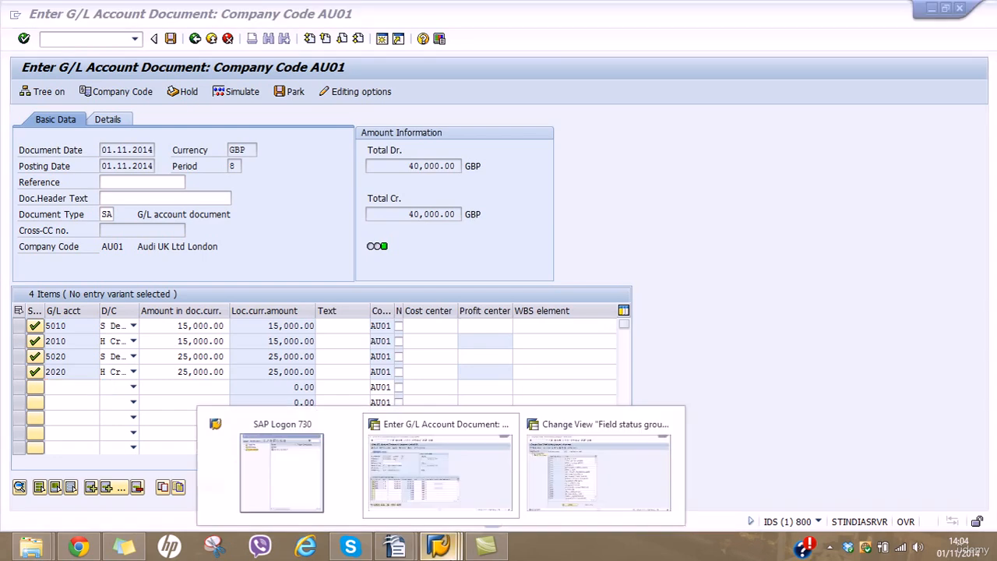
left_click(599, 468)
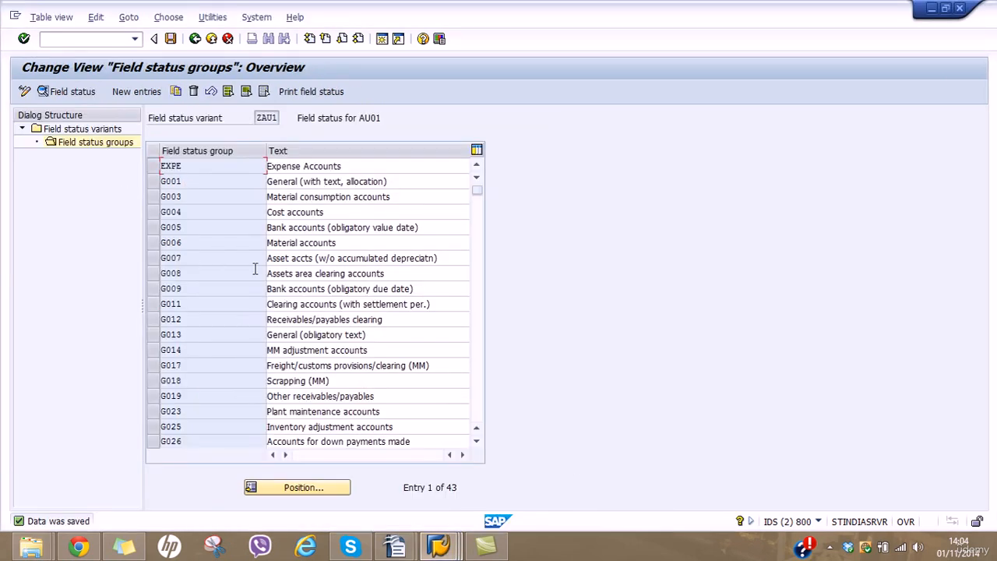
double_click(173, 167)
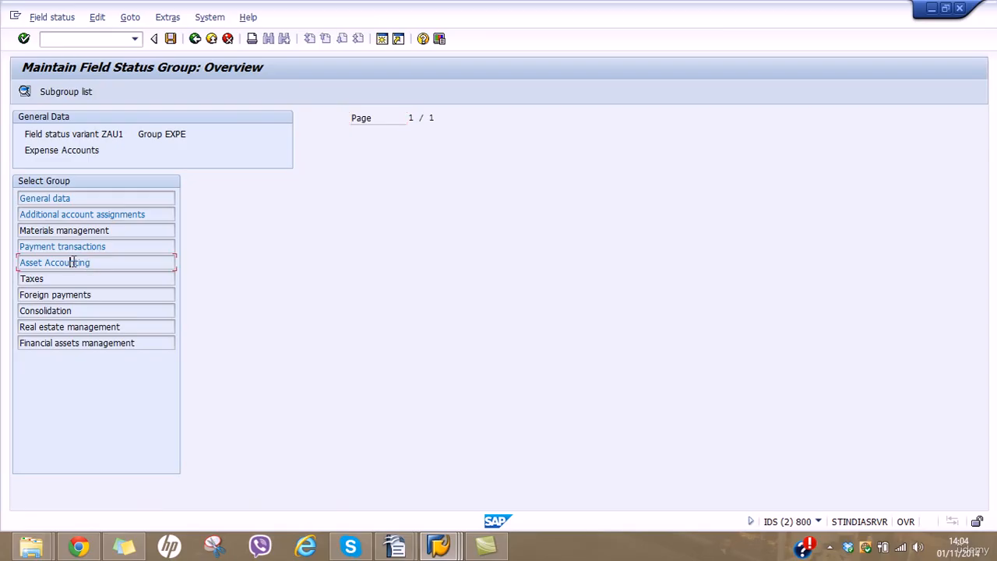
double_click(74, 263)
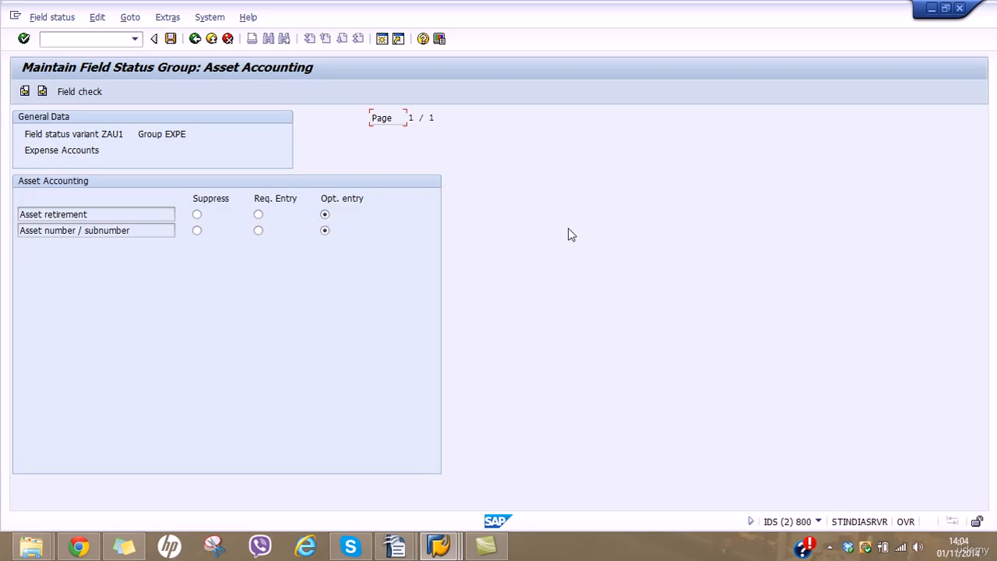
left_click(932, 7)
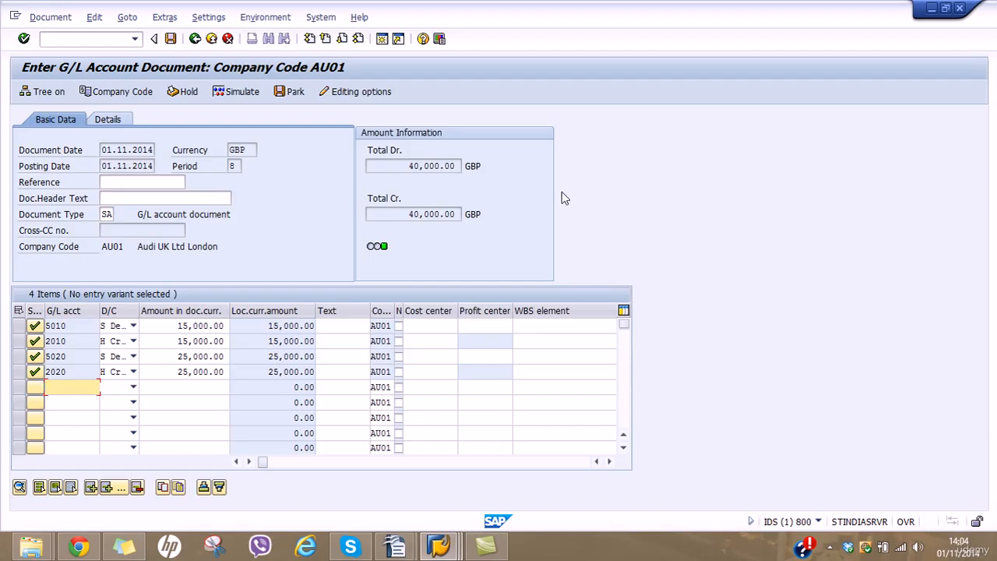
Simulate the rent and salary G/L document for AU01 and review its line items and company code in the overview.
left_click(241, 93)
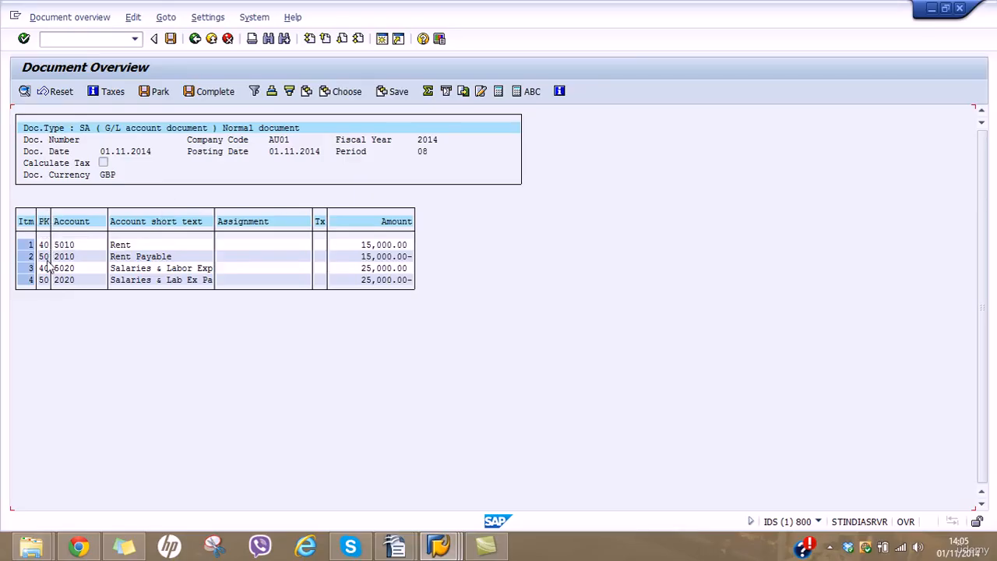
left_click(268, 141)
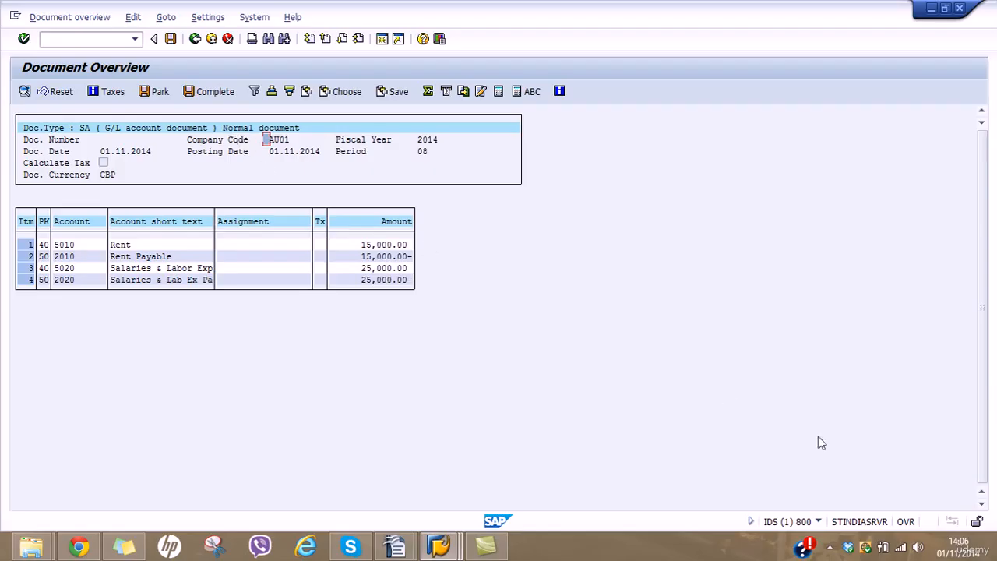
left_click(829, 548)
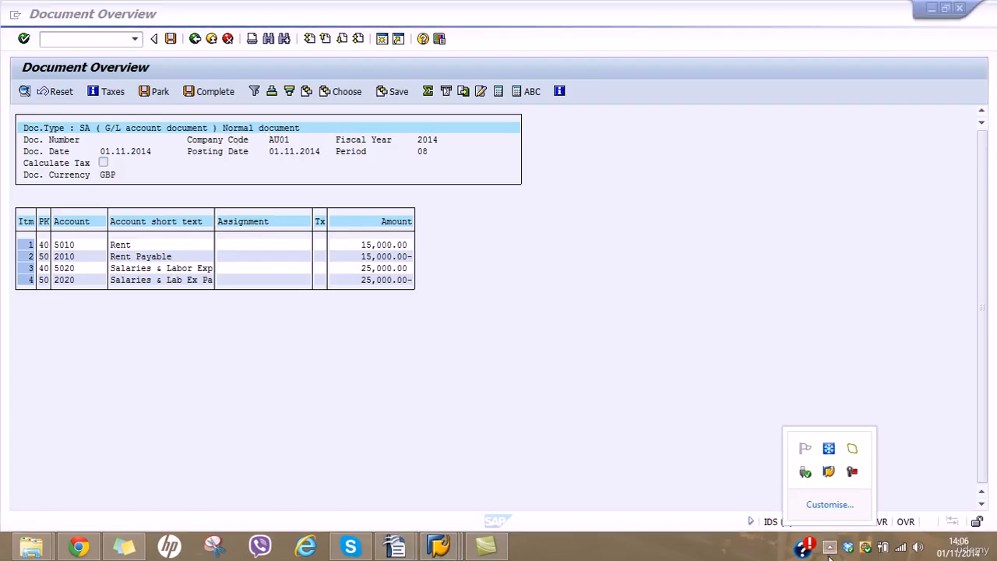
left_click(657, 356)
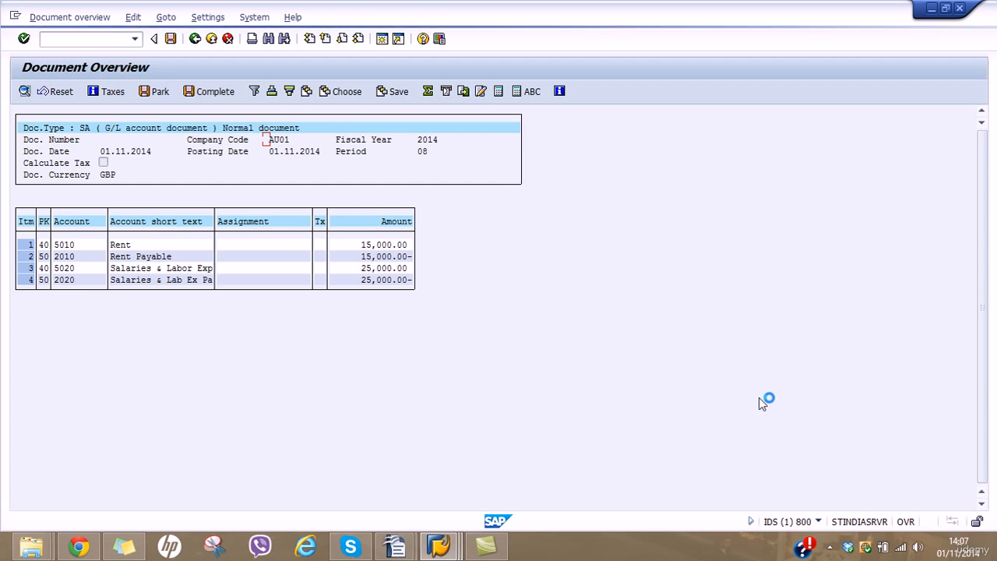
left_click(829, 547)
left_click(850, 474)
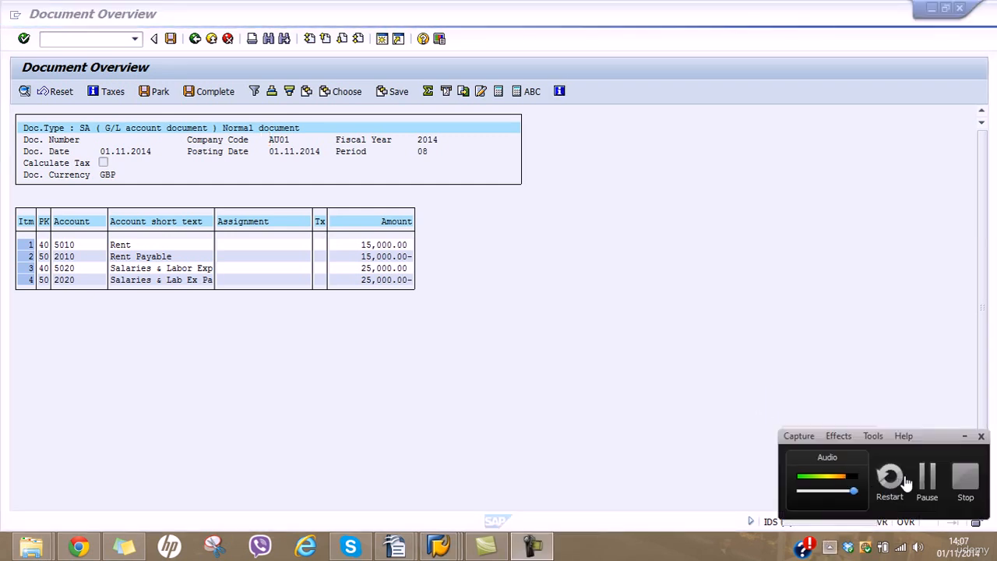
left_click(925, 481)
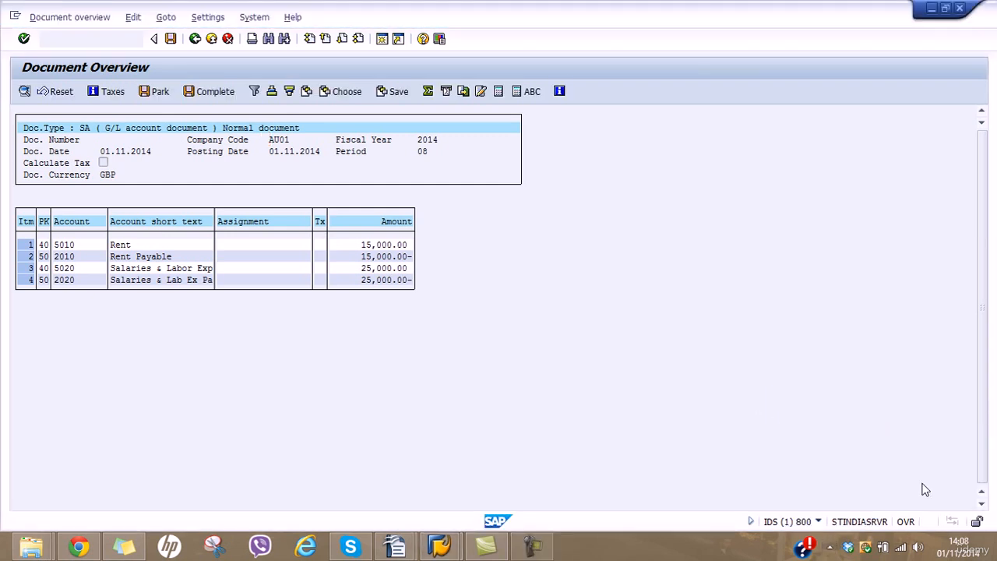
Try to post the simulated G/L document.
left_click(171, 38)
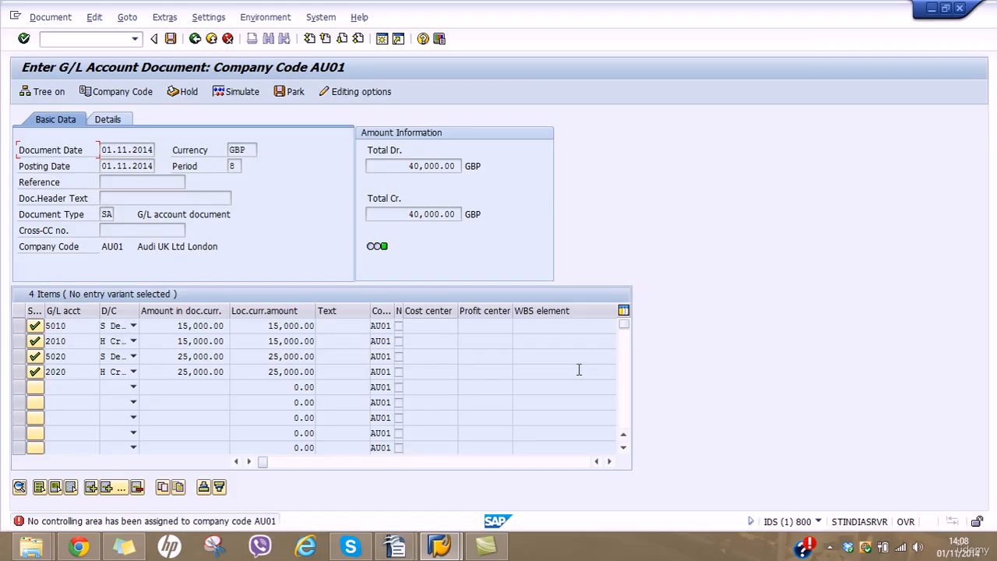
Switch to SAP FICO Training Contents.docx in OpenOffice Writer, review the Section 10 Controlling and Section 04 topics, and return to the G/L document.
left_click(397, 548)
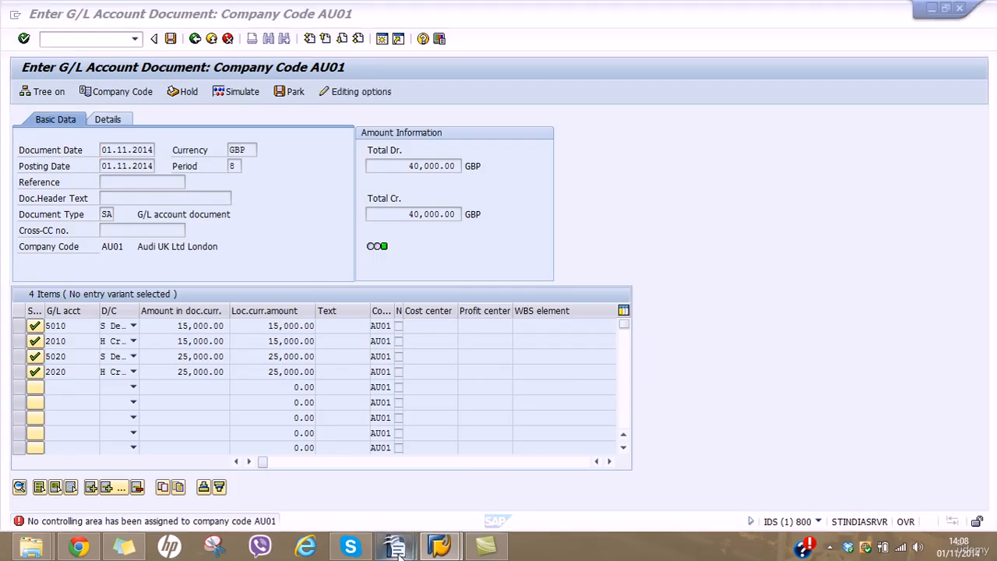
left_click(364, 476)
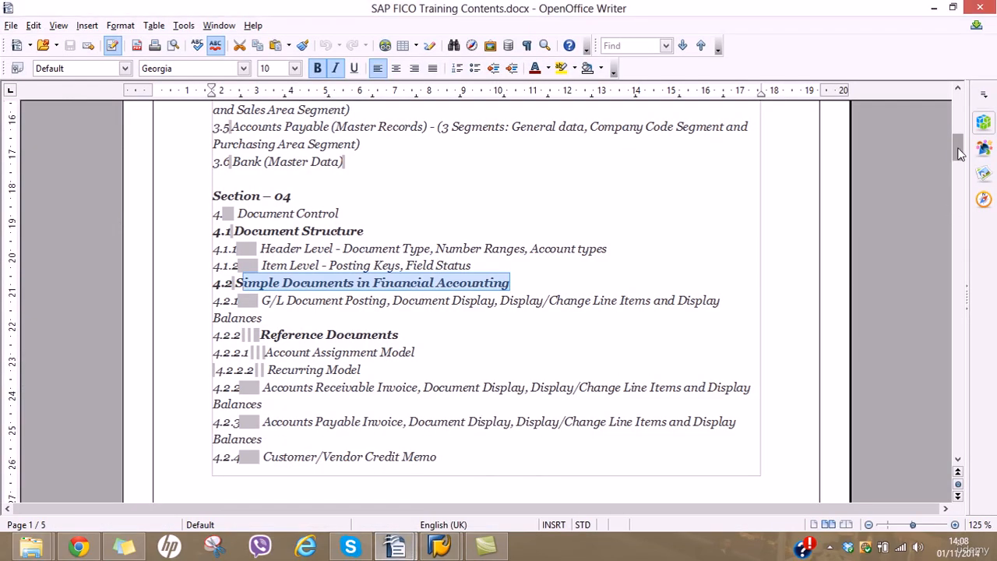
left_click_drag(961, 151, 983, 281)
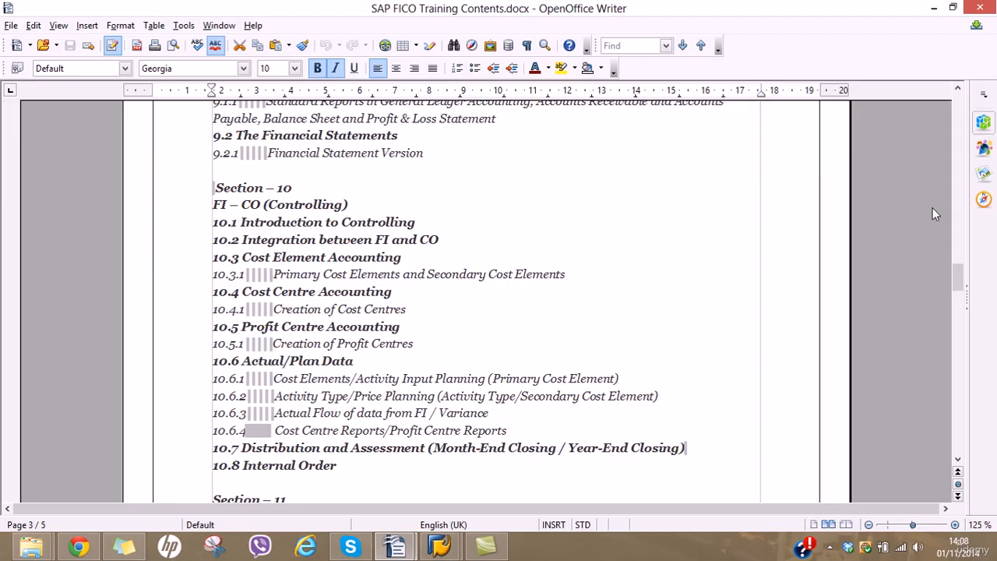
left_click_drag(954, 290, 957, 159)
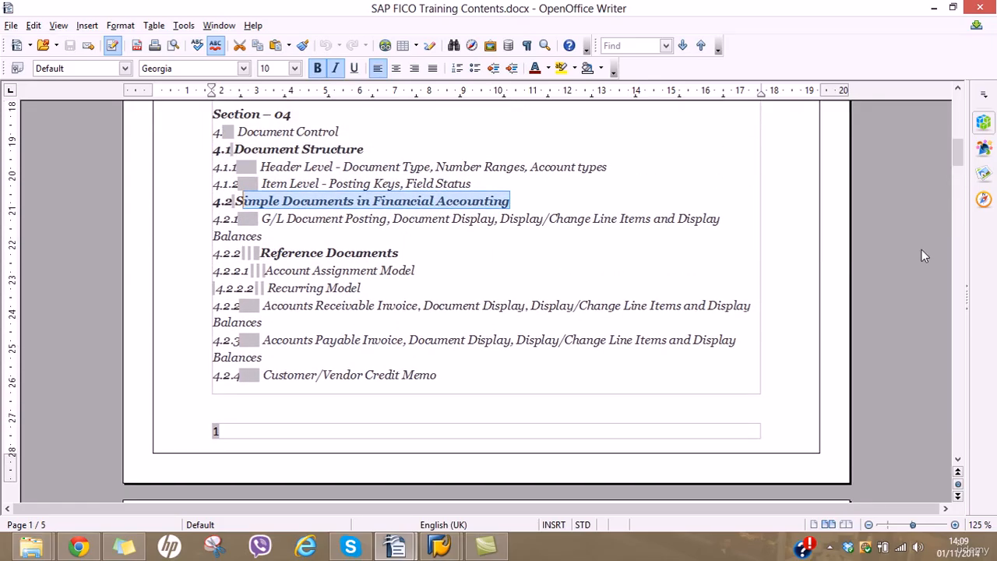
left_click(829, 547)
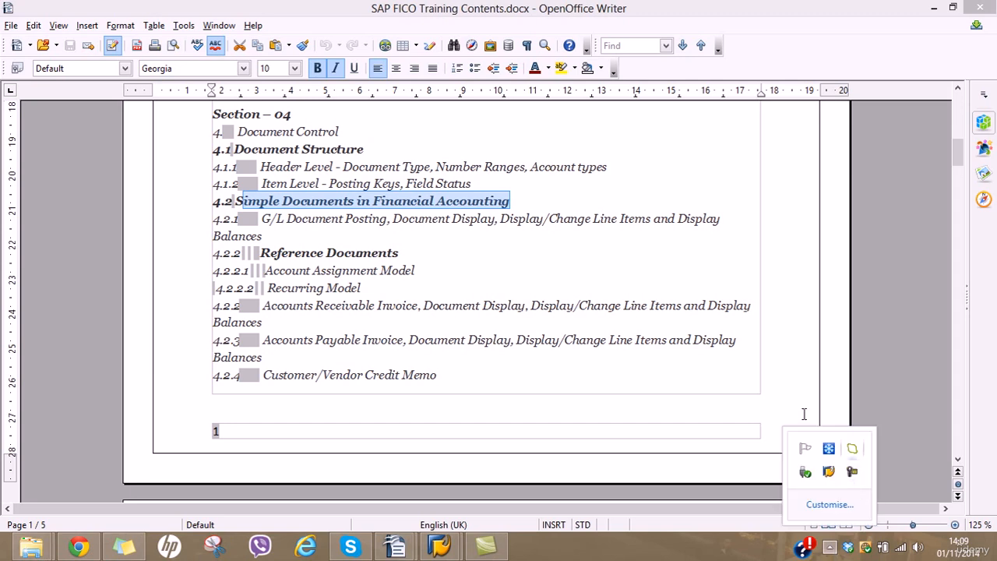
left_click(785, 377)
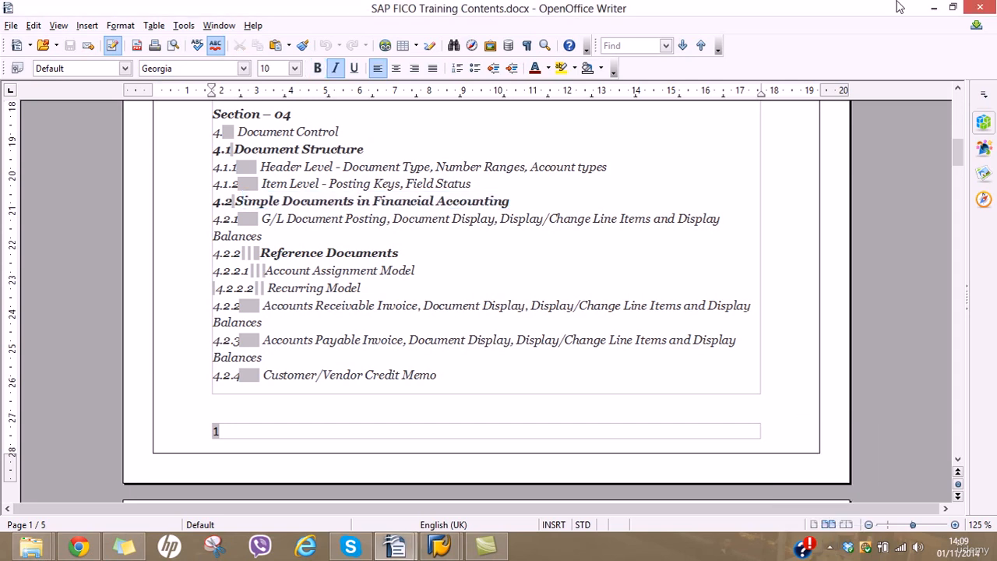
left_click(934, 7)
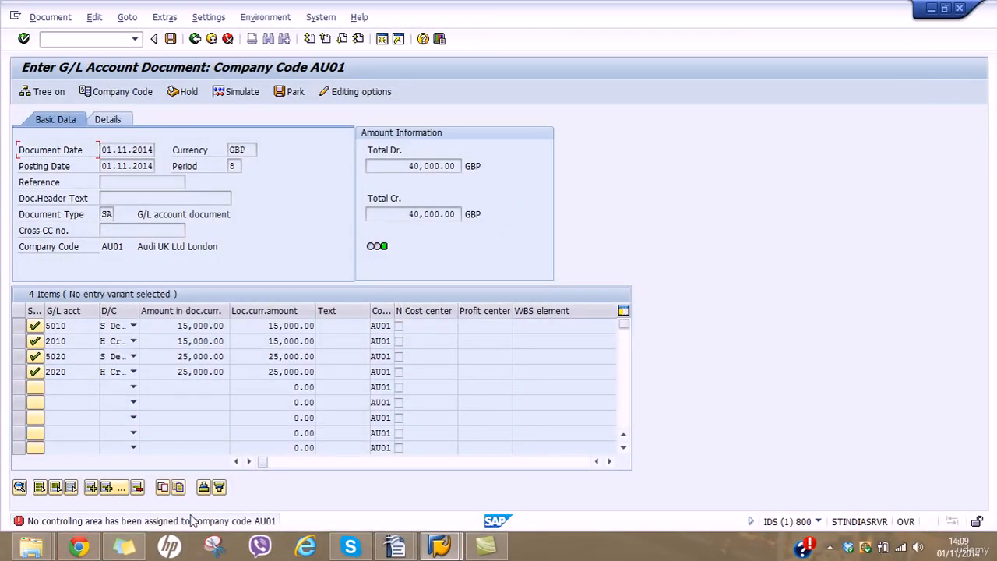
left_click(832, 547)
left_click(852, 471)
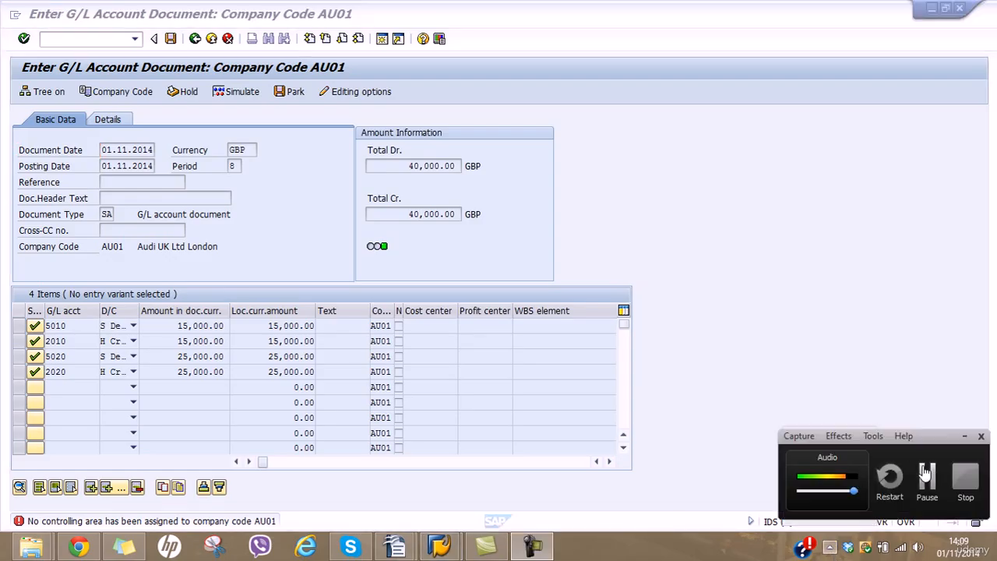
left_click(927, 473)
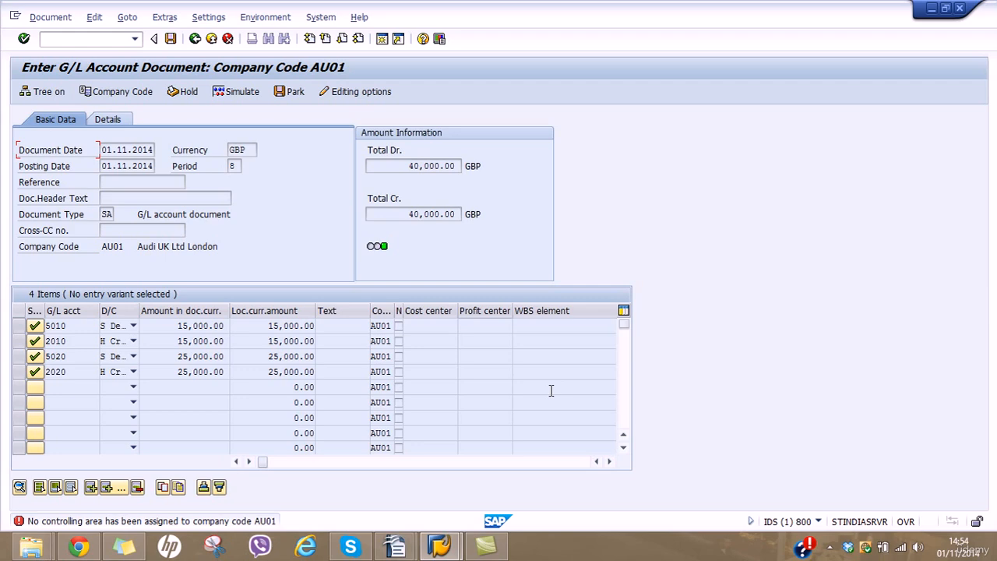
Switch to Training Notes.xlsx in OpenOffice Calc and enter "Posting Key (Field Status Variant)" in cell B69 of Sheet2.
left_click(395, 545)
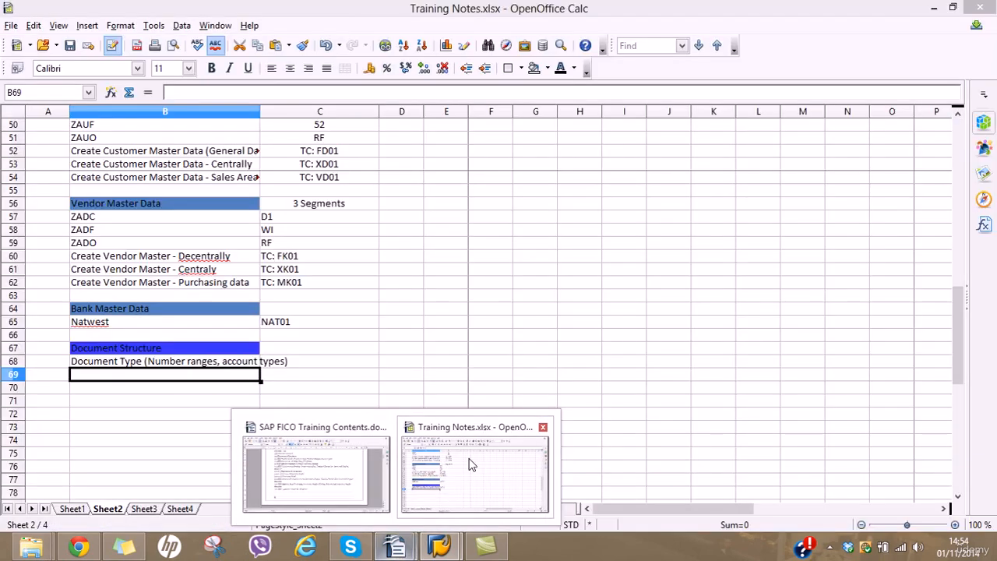
left_click(448, 465)
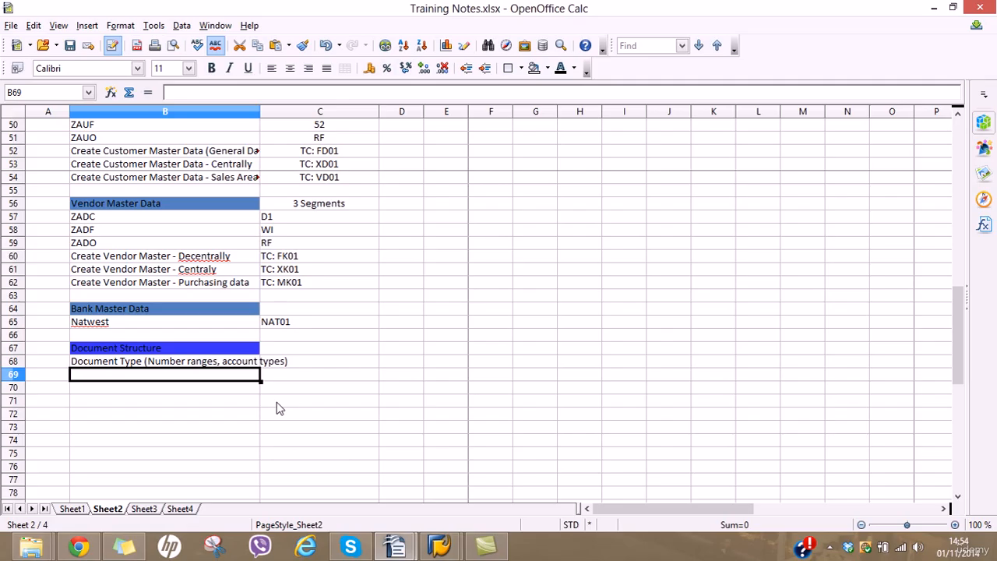
type("Posting")
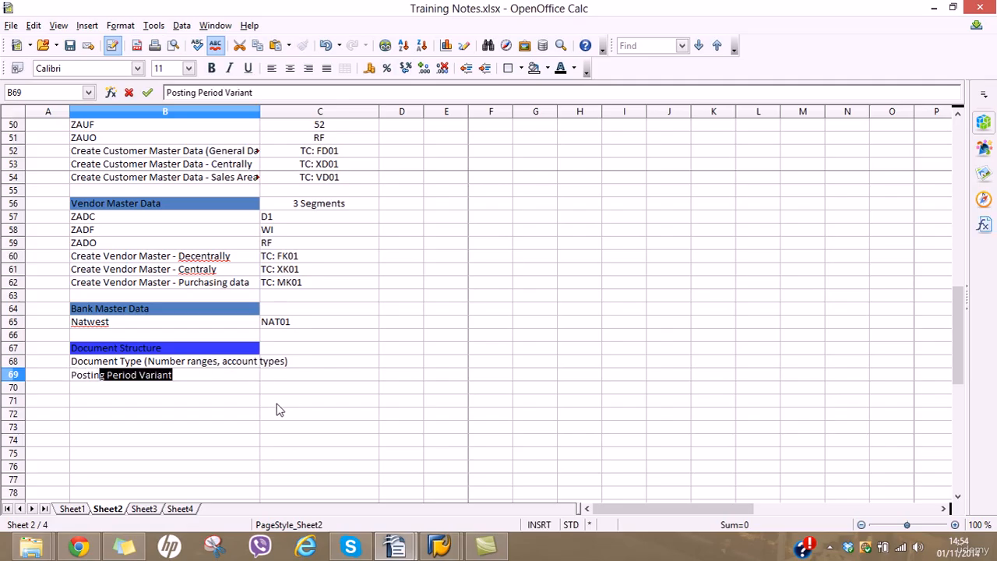
type(" Key ")
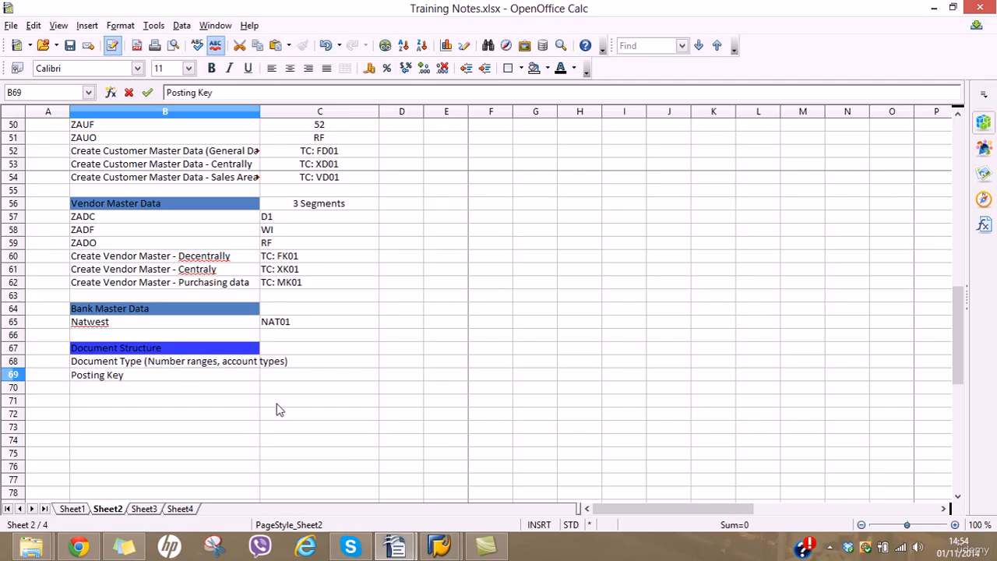
type("(Field Status Varian")
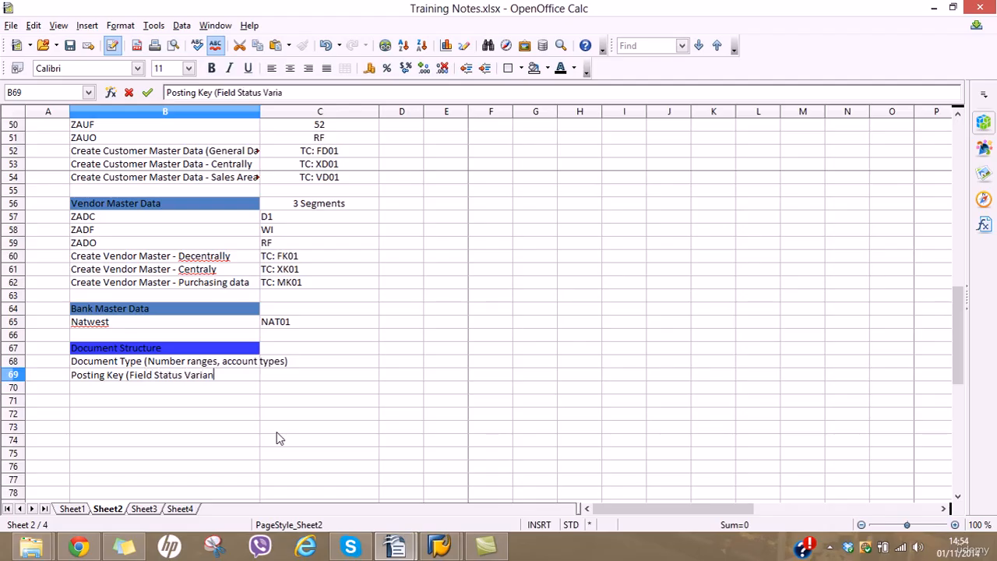
type("t)")
Move the document type and posting key notes from B68:B69 down to B70:B71.
left_click_drag(161, 367, 163, 380)
key("ctrl+c")
key("Delete")
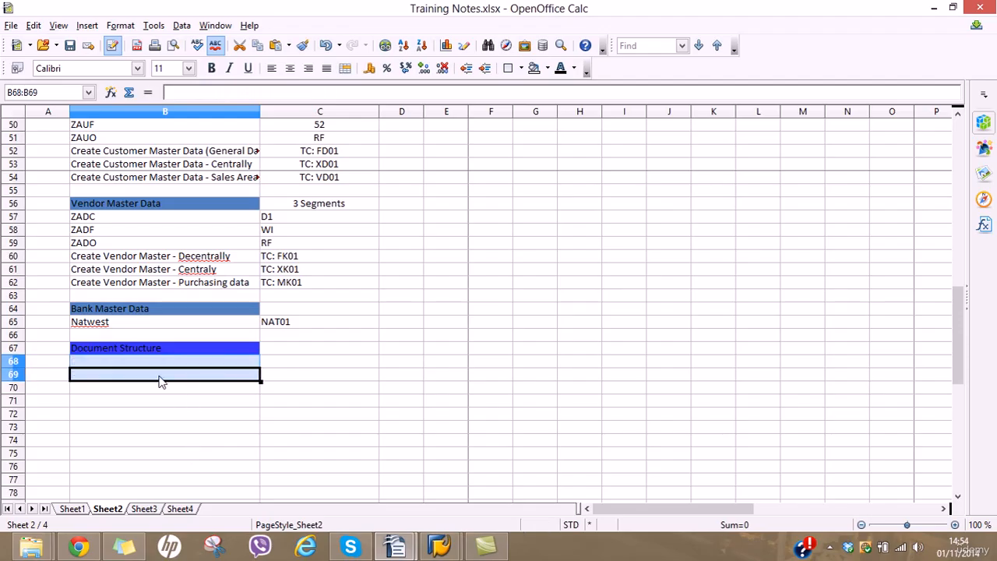
left_click(163, 387)
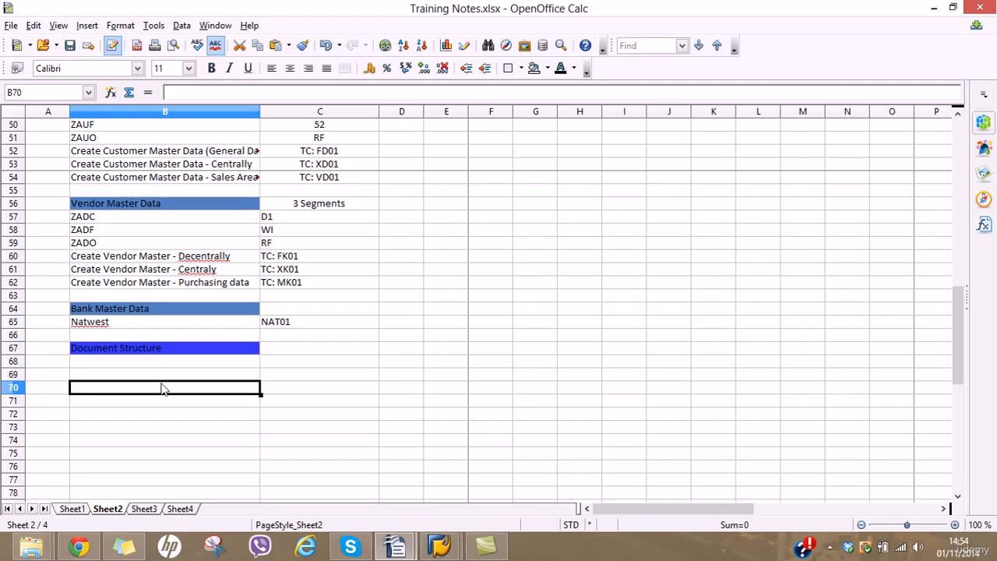
key("ctrl+v")
Enter "Header Level" in cell B68 and "Item Level" in cell B69 under the Document Structure heading.
left_click(162, 362)
type("H")
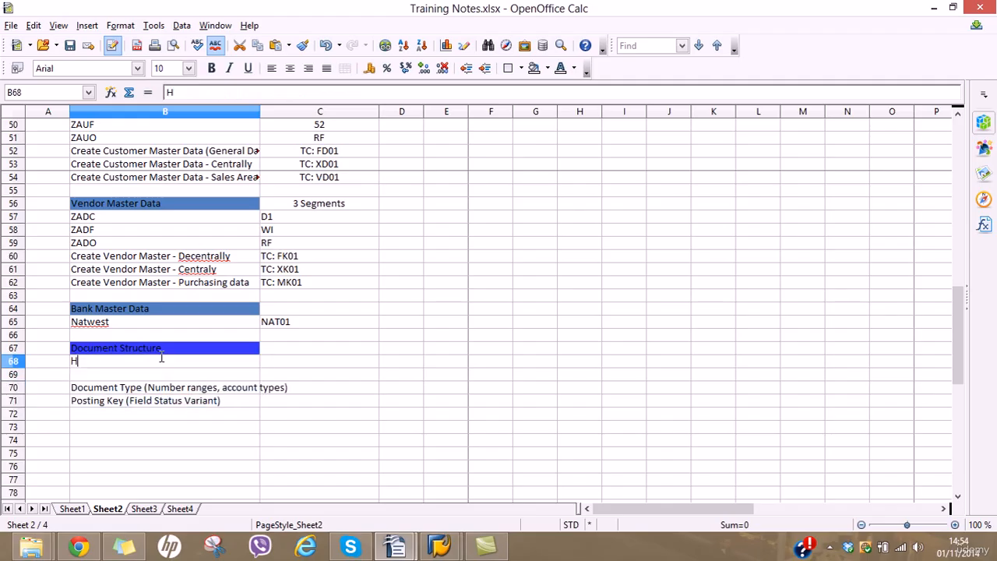
type("eader Level")
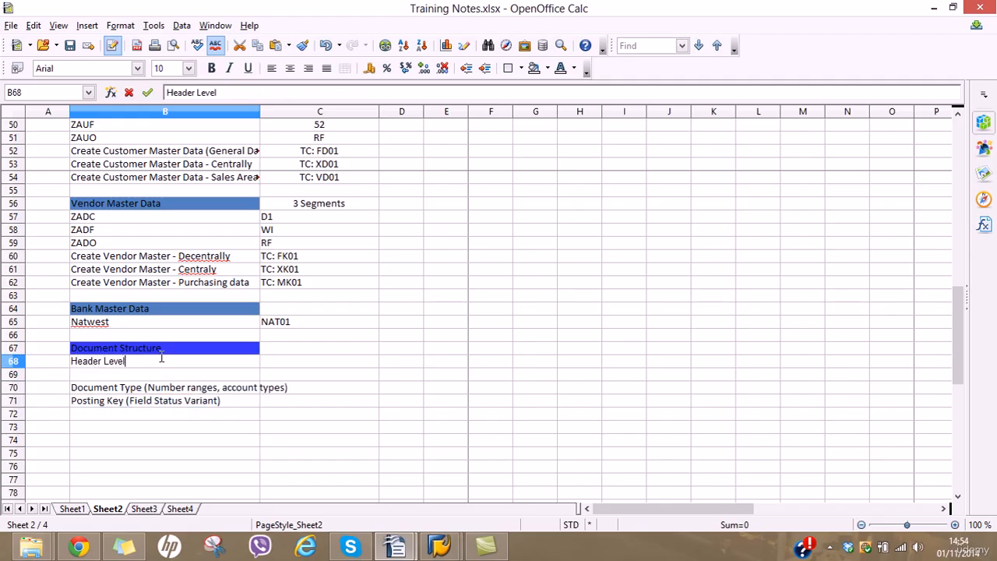
key("Return")
type("Item Level")
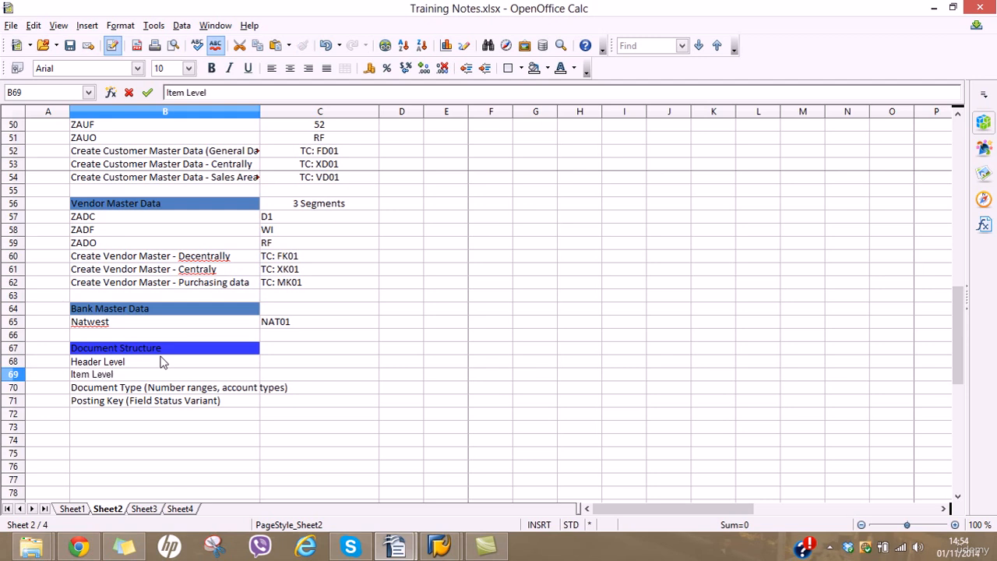
Move the document type and posting key notes from B70:B71 to C68:C69, beside the header and item level labels.
left_click_drag(161, 387, 161, 400)
key("ctrl+c")
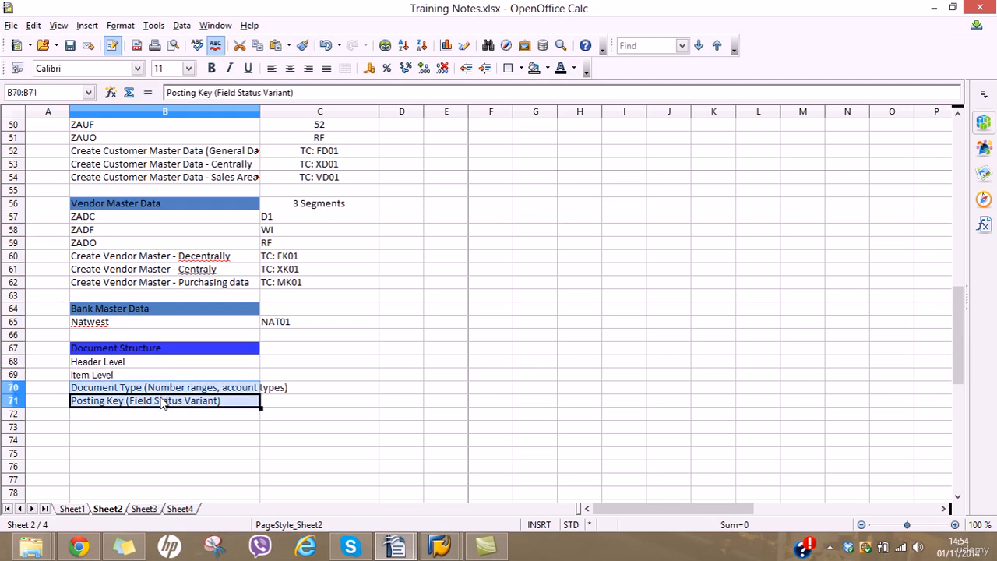
key("Delete")
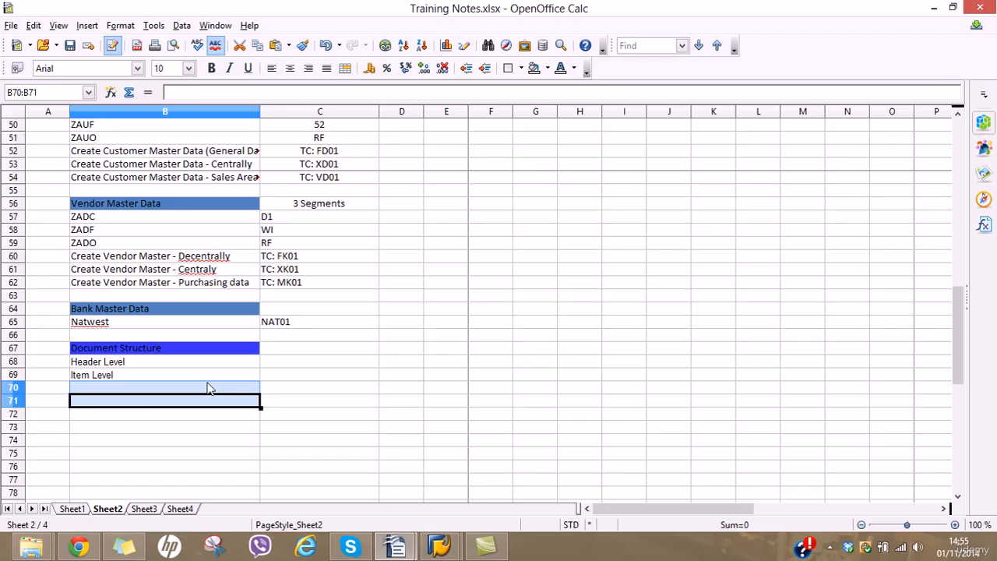
left_click(279, 362)
key("ctrl+v")
left_click(263, 402)
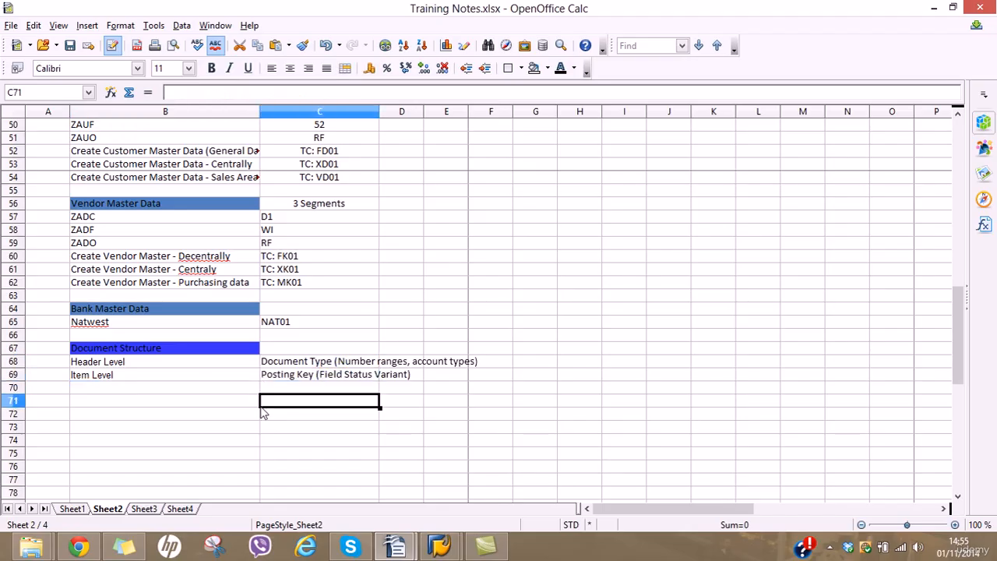
On Sheet3, enter "Controlling Area" in cell A1 and widen column A to fit the text.
left_click(142, 510)
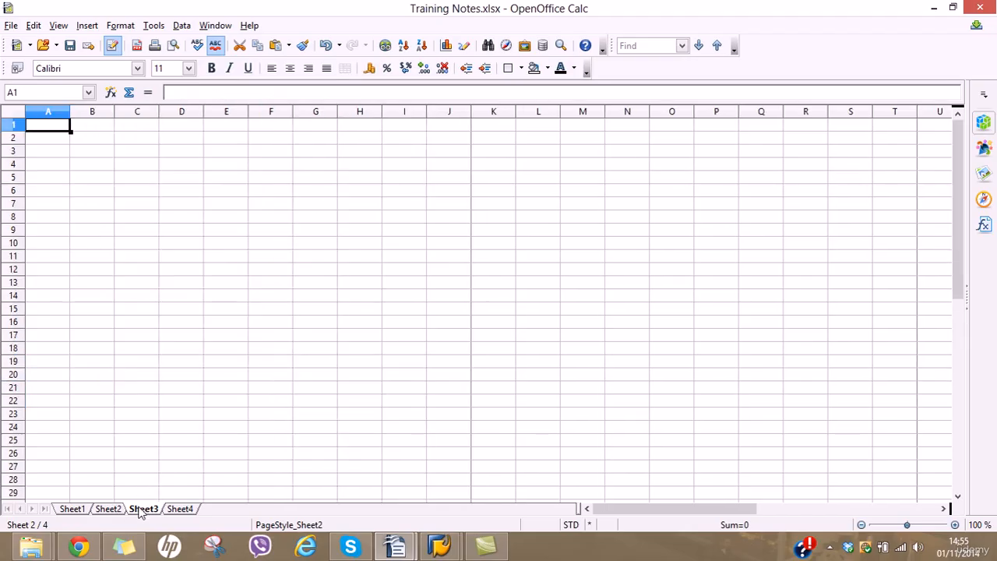
left_click(87, 129)
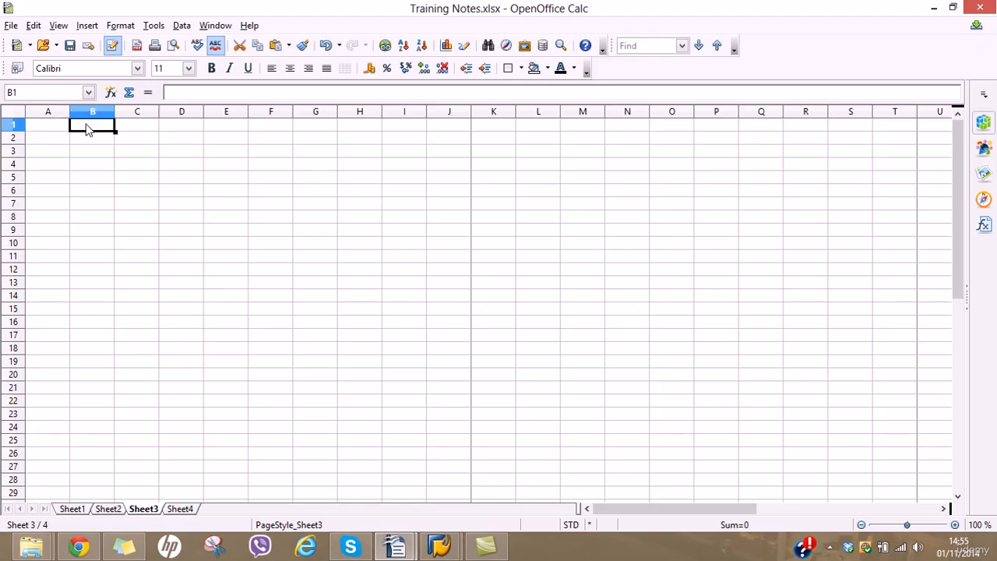
key("Left")
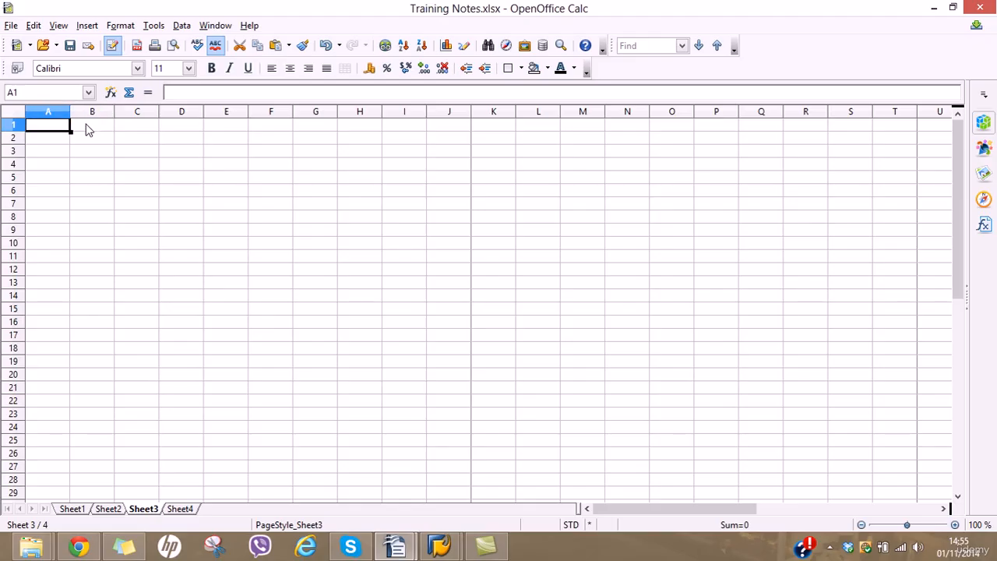
type("Controlli")
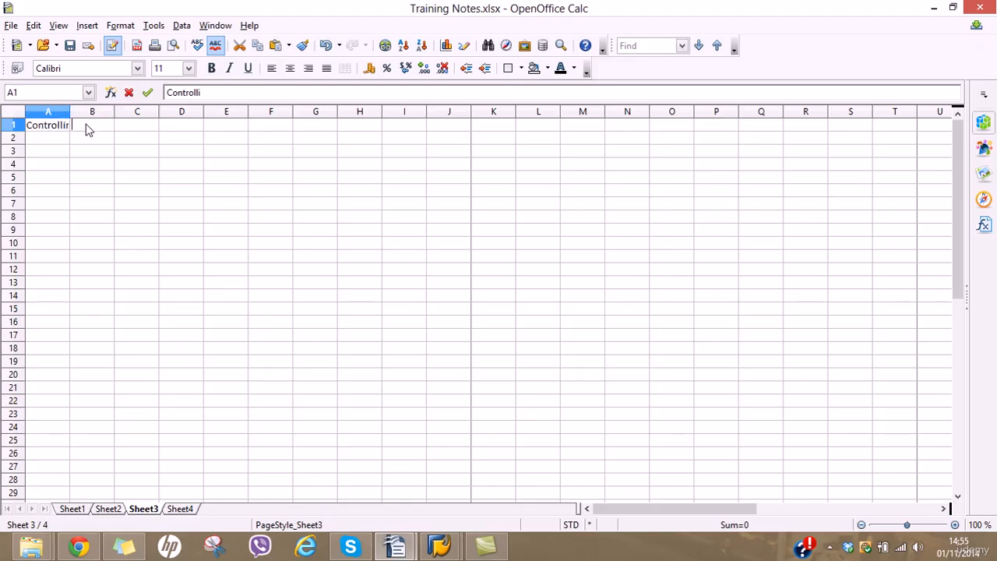
type("ng Area")
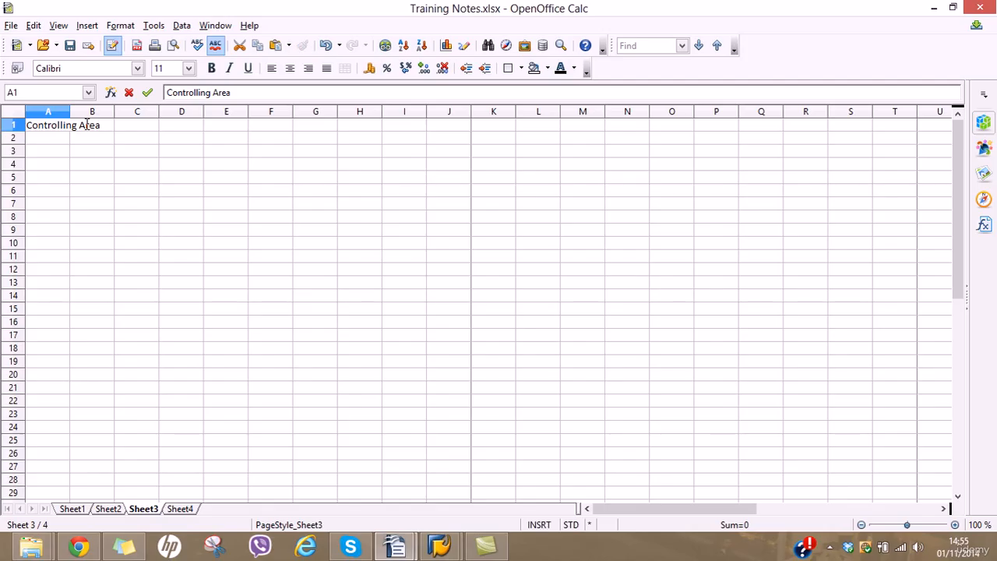
key("Return")
double_click(70, 111)
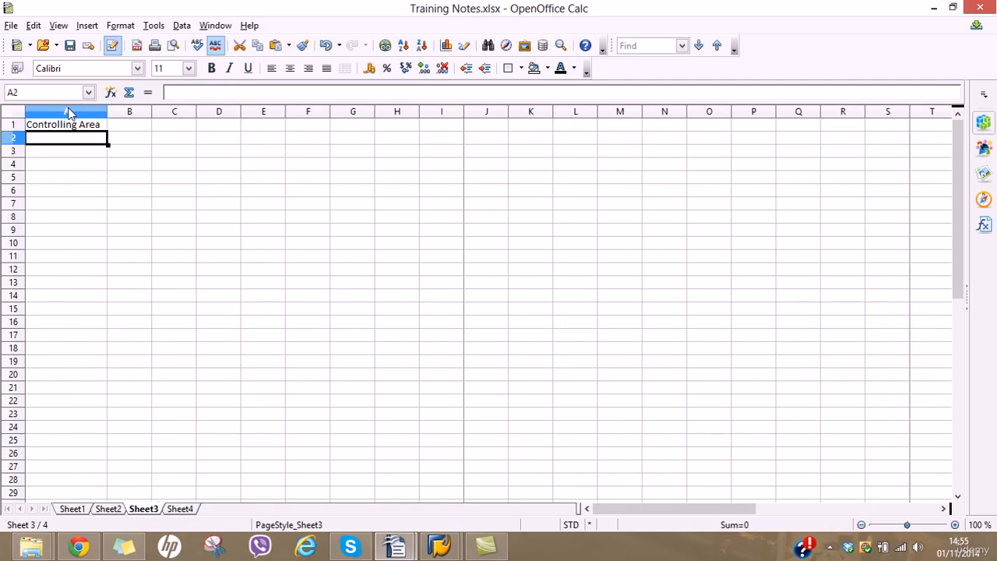
Replace the text in cell A1 of Sheet3 with an entry beginning "Contr".
left_click(174, 140)
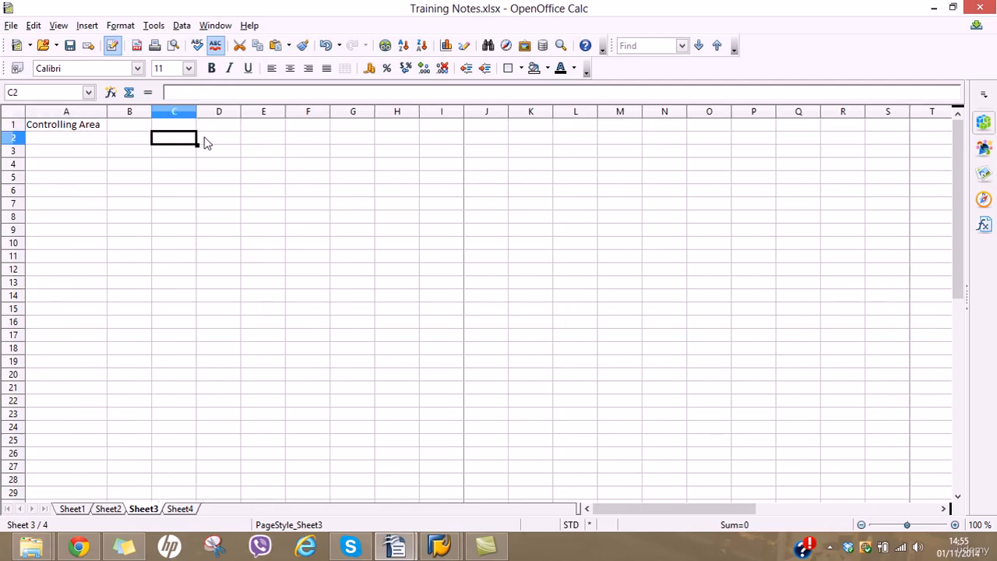
left_click(205, 141)
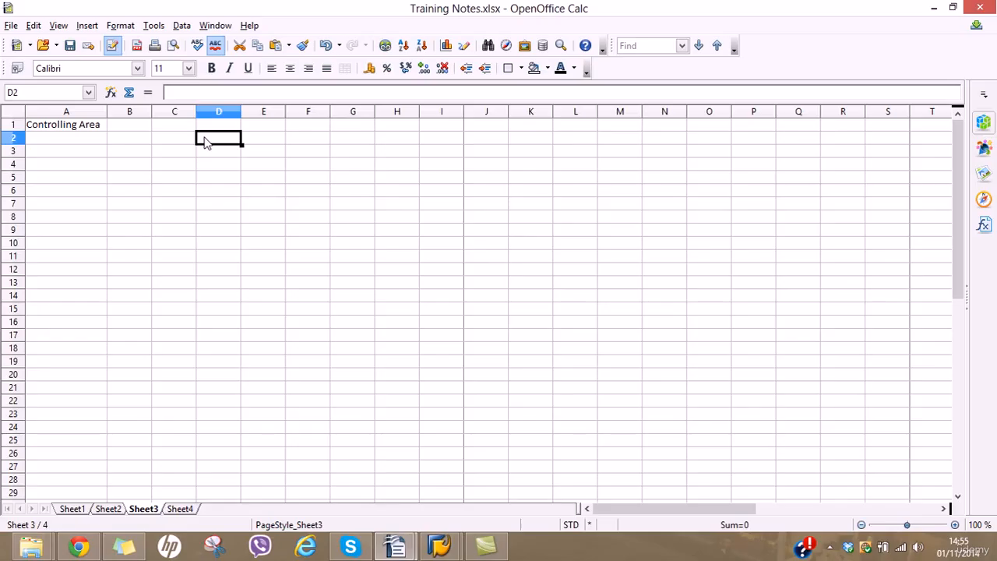
left_click(87, 129)
type("Contr")
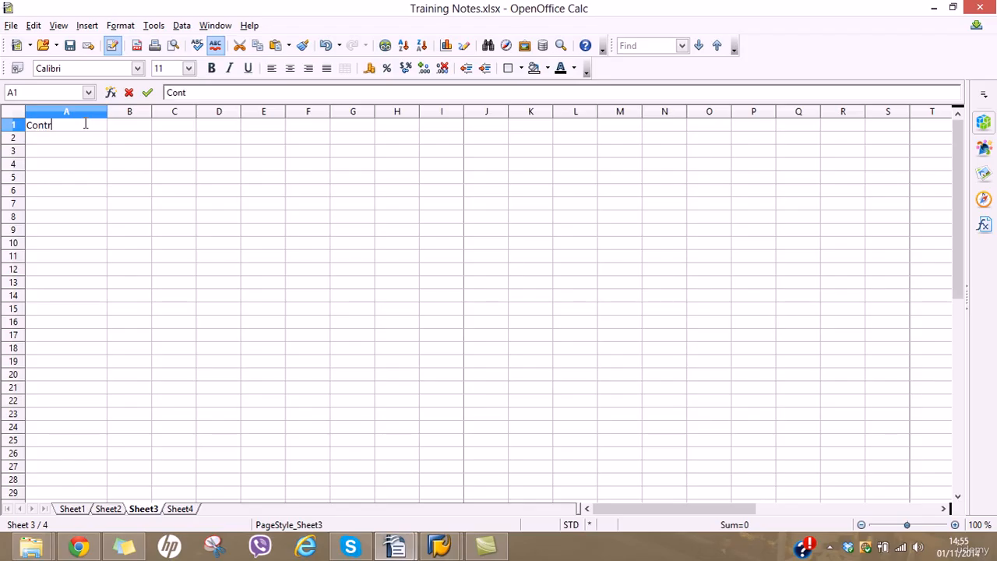
Enter "Controlling Module" in cell A1 and move it to cell B1.
type("olling Module")
key("Return")
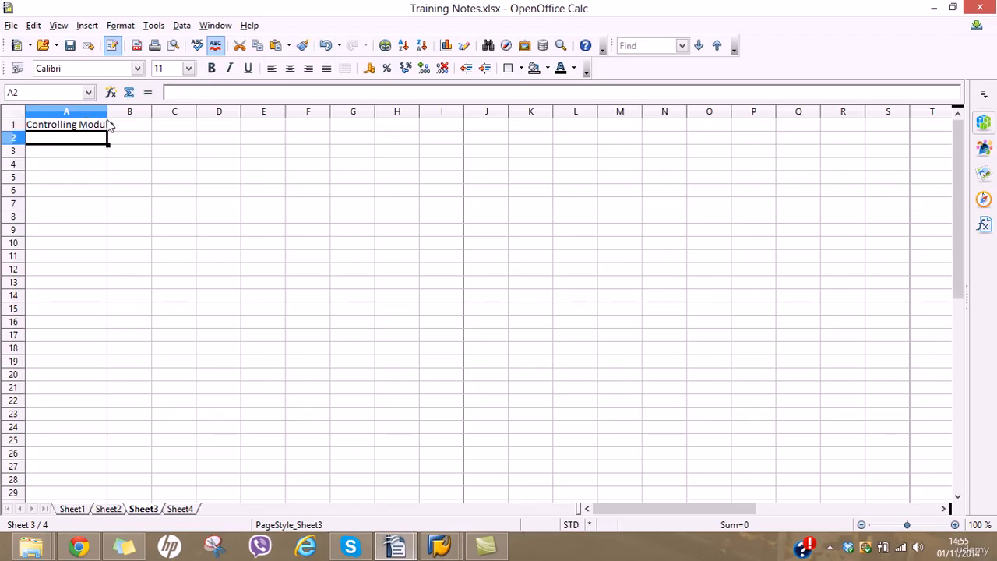
left_click(75, 126)
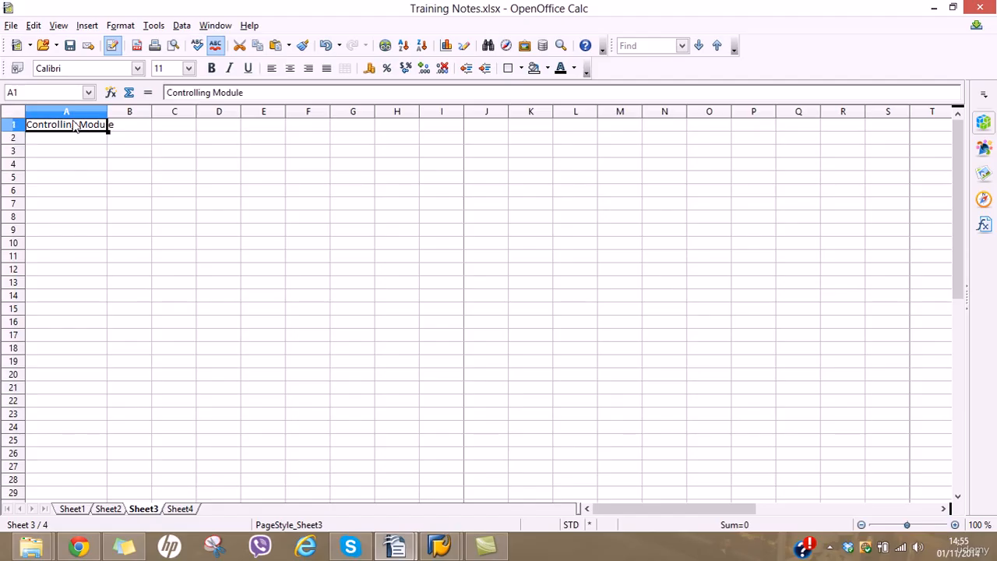
key("ctrl+x")
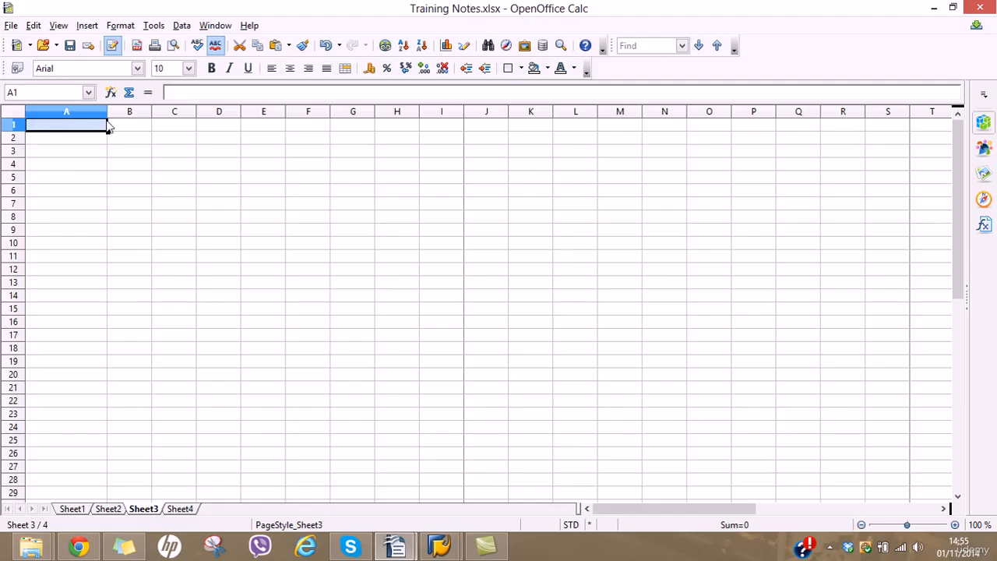
left_click(117, 124)
key("ctrl+v")
Enter the module abbreviation "CO" in cell A1, beside the "Controlling Module" heading.
left_click(77, 127)
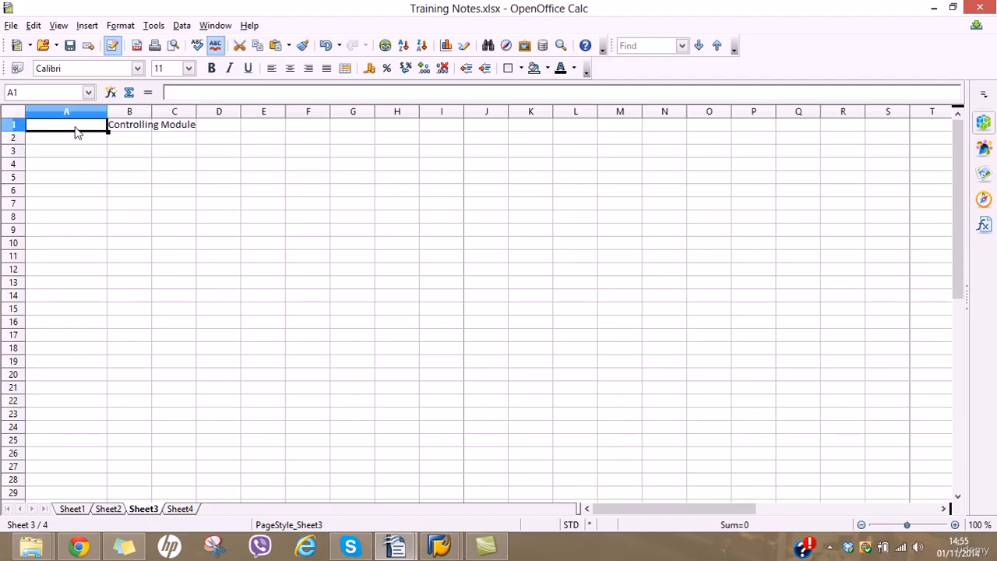
type("CO")
key("Return")
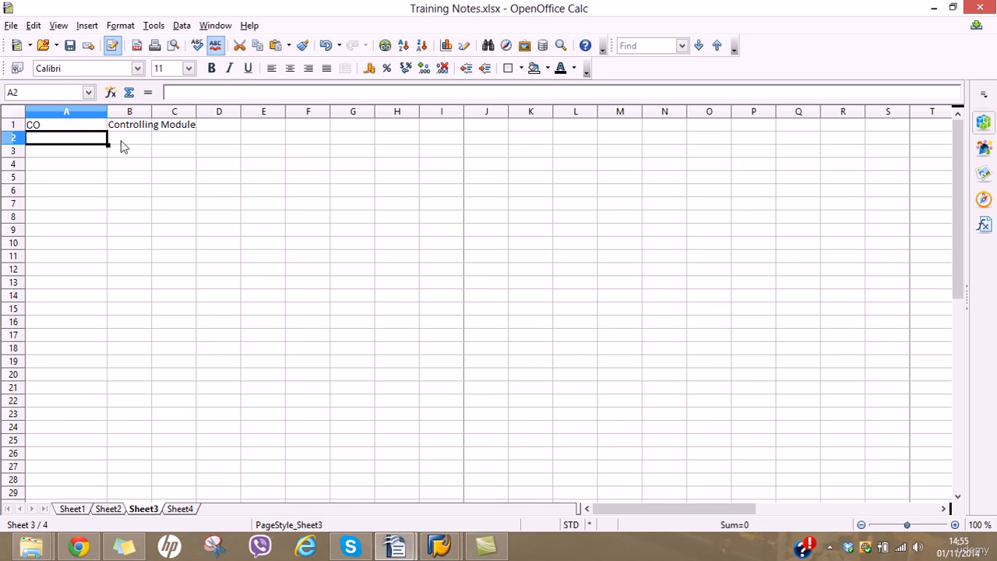
Enter "Operating Concern" in cell D3 and widen column D to fit the text.
left_click(207, 156)
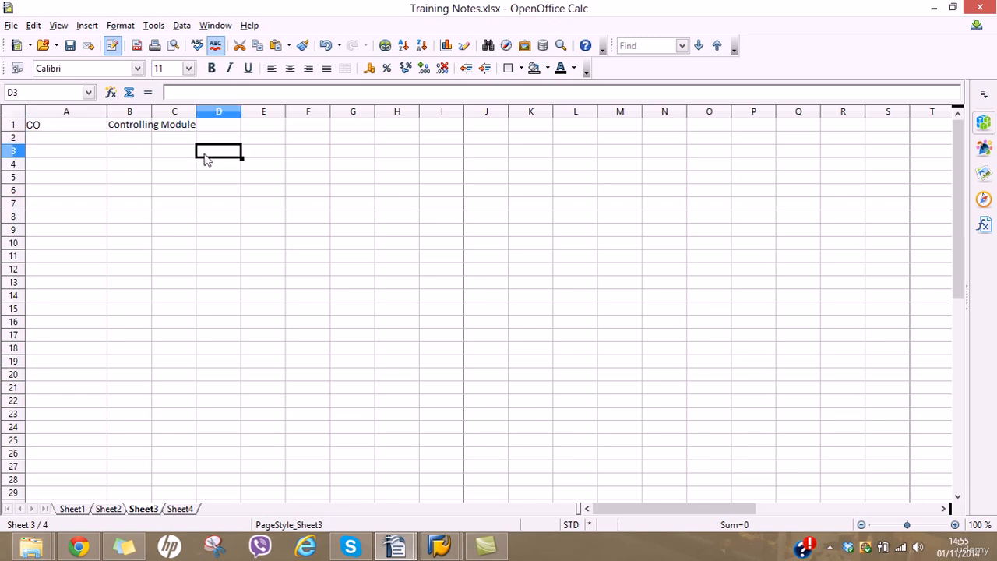
type("Oper")
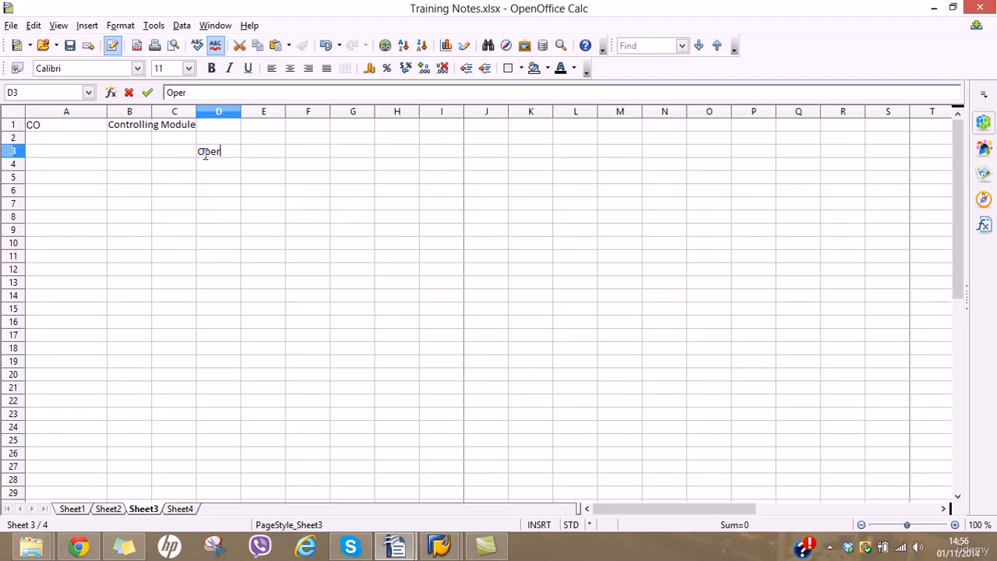
type("ating Conc")
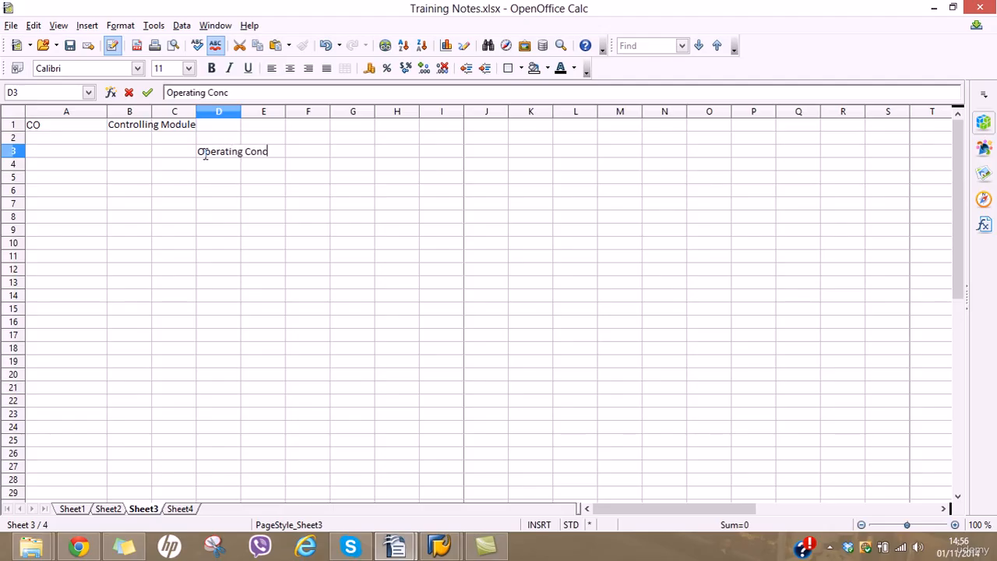
type("er")
type("n")
key("Return")
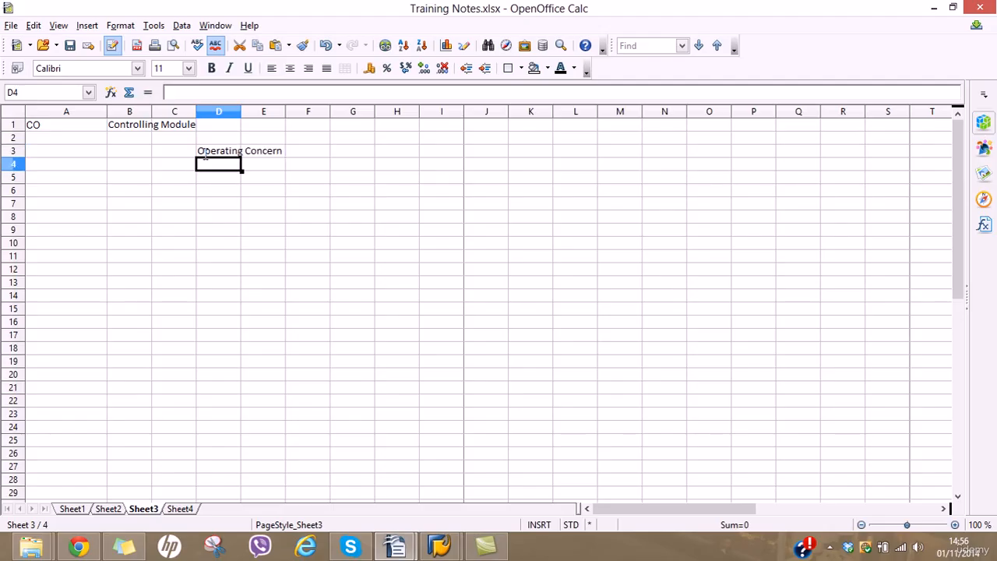
left_click(240, 106)
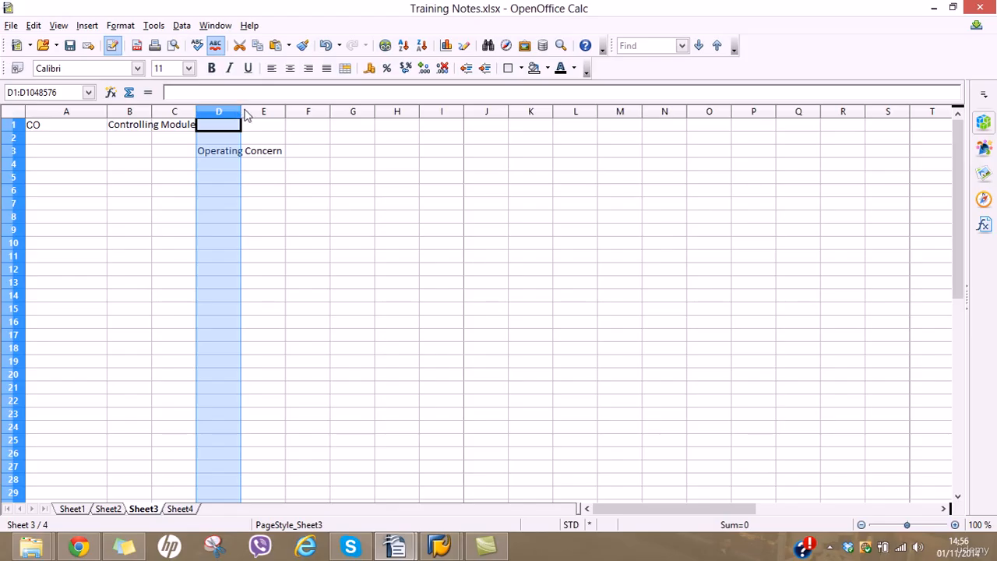
double_click(242, 110)
left_click(240, 166)
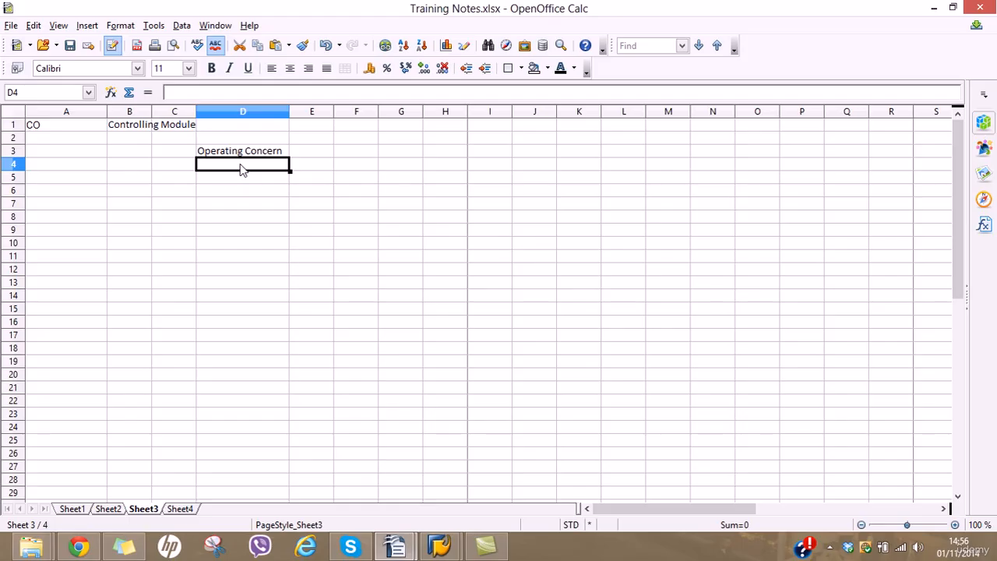
Enter "COPA (Profitability Analysis" in cell E3, beside "Operating Concern".
double_click(331, 152)
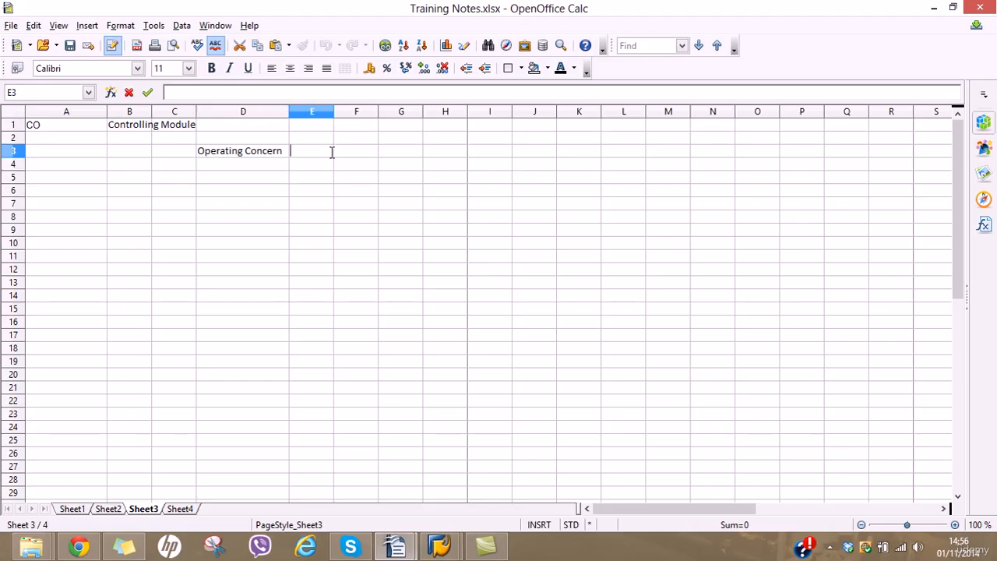
type("COPA (Profit")
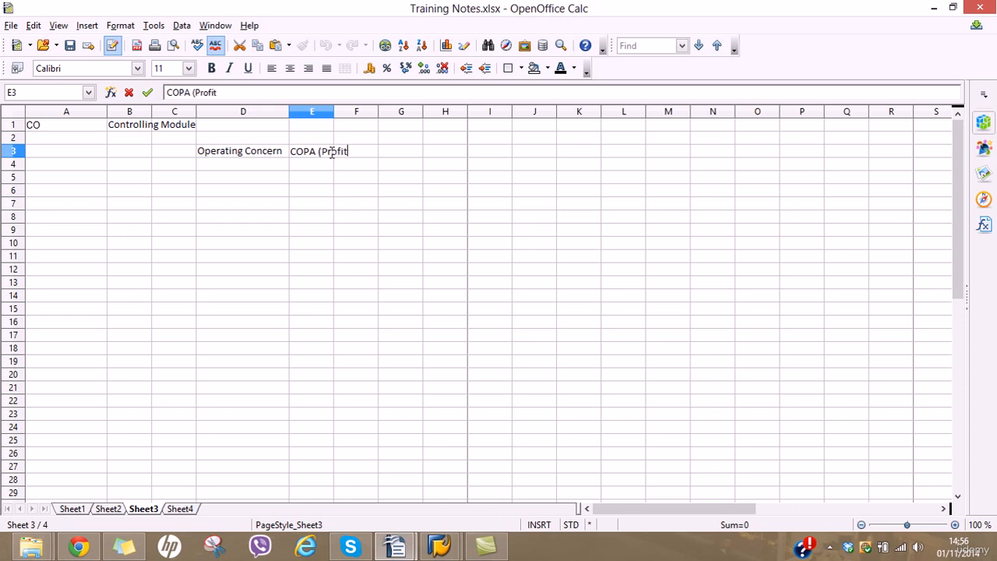
type("ability Anl")
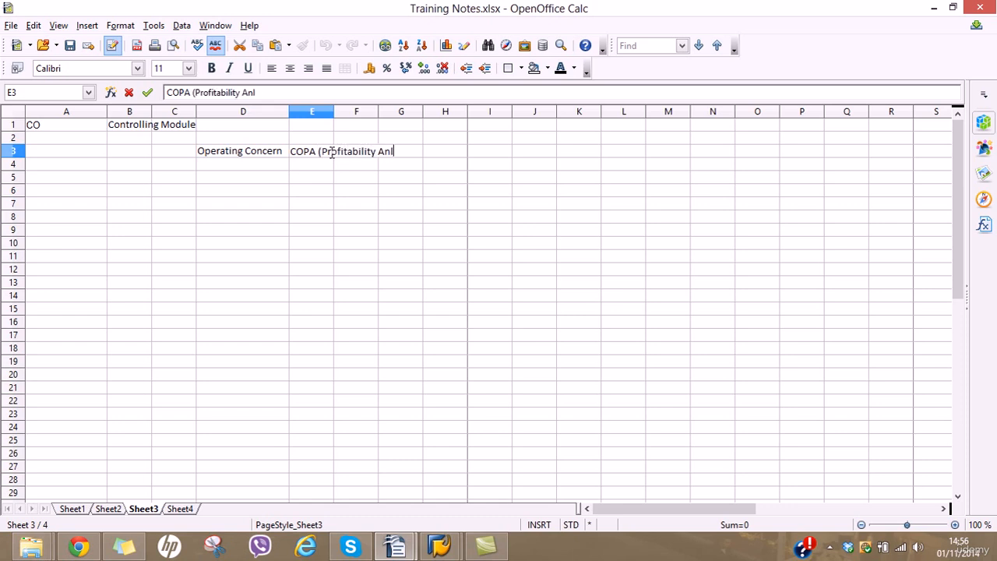
key("BackSpace")
type("alys")
key("BackSpace")
key("BackSpace")
type("aysi")
key("BackSpace")
key("BackSpace")
key("BackSpace")
key("BackSpace")
type("s")
key("BackSpace")
type("ysis")
key("Return")
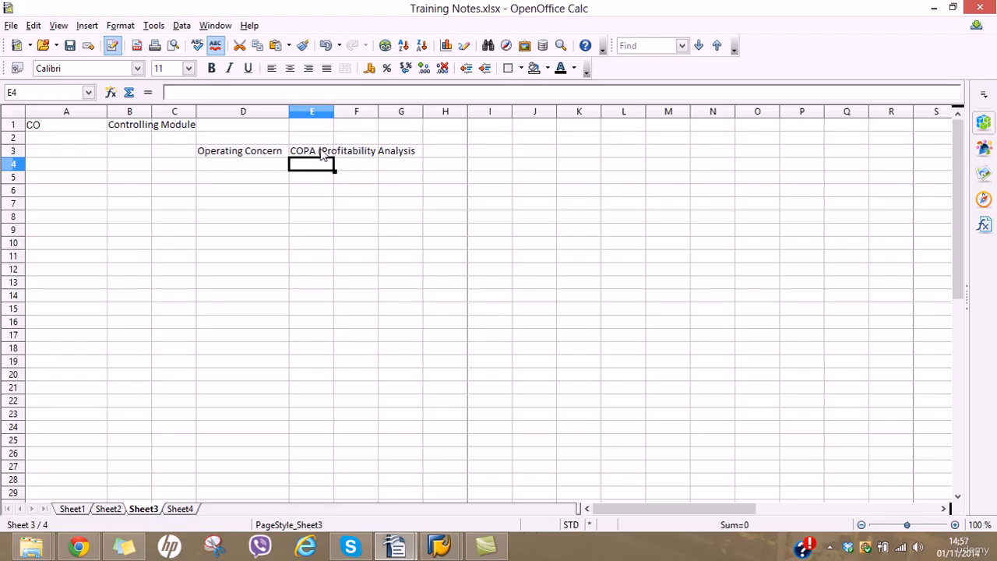
Add the closing parenthesis at the end of the COPA text in cell E3.
left_click(324, 153)
left_click(330, 92)
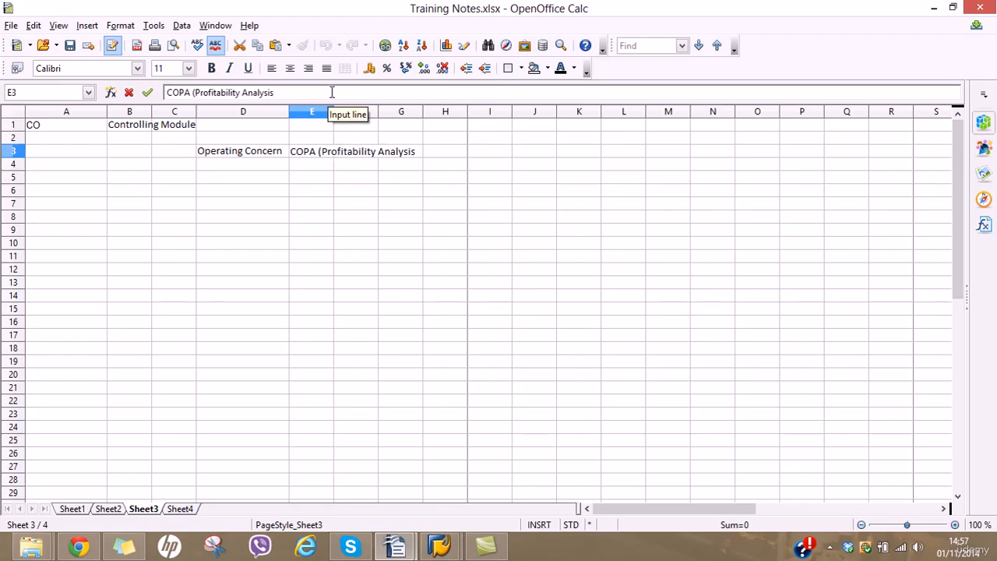
type(")")
key("Return")
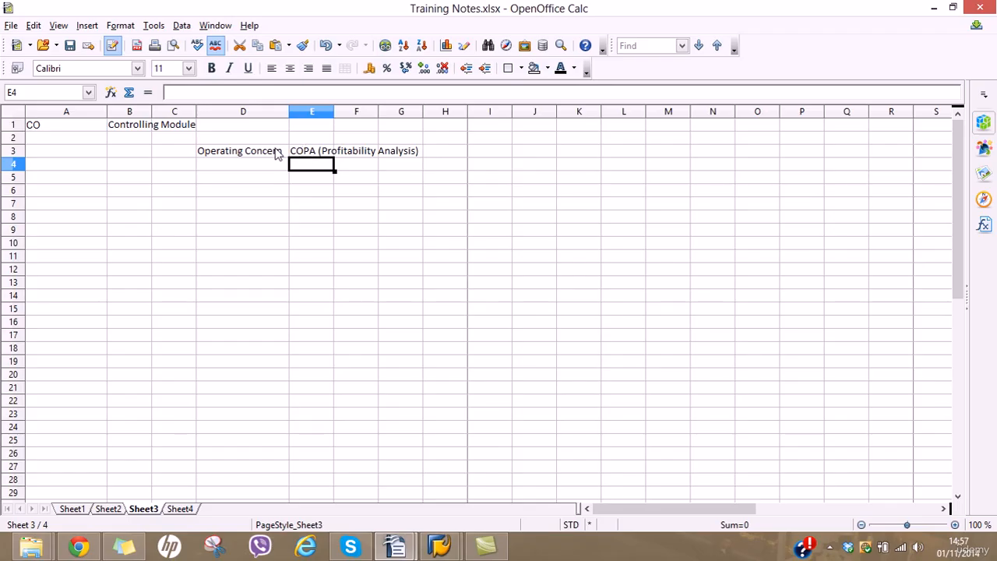
Give the "Operating Concern" cell D3 a medium blue background fill.
left_click(276, 154)
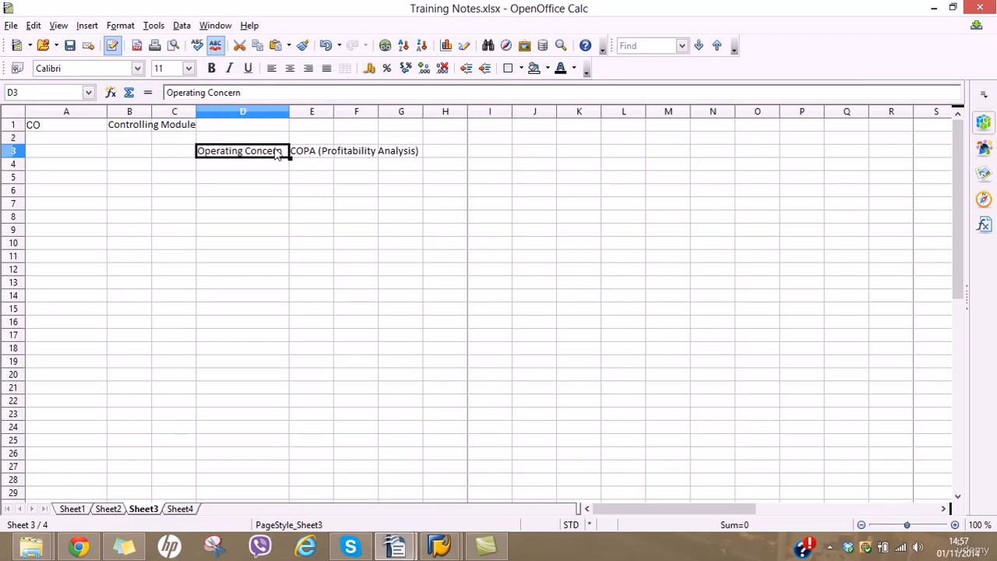
left_click(547, 69)
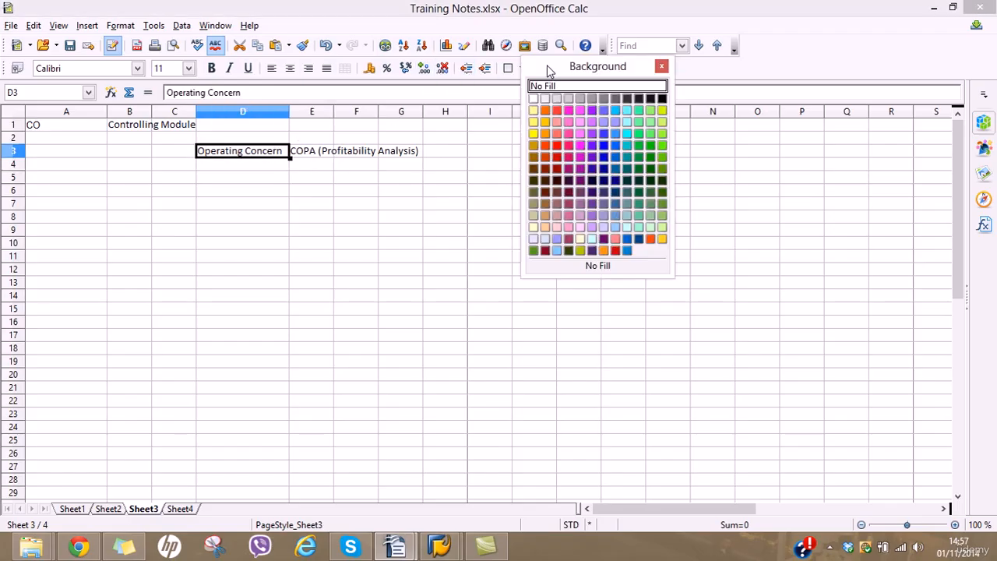
left_click(614, 134)
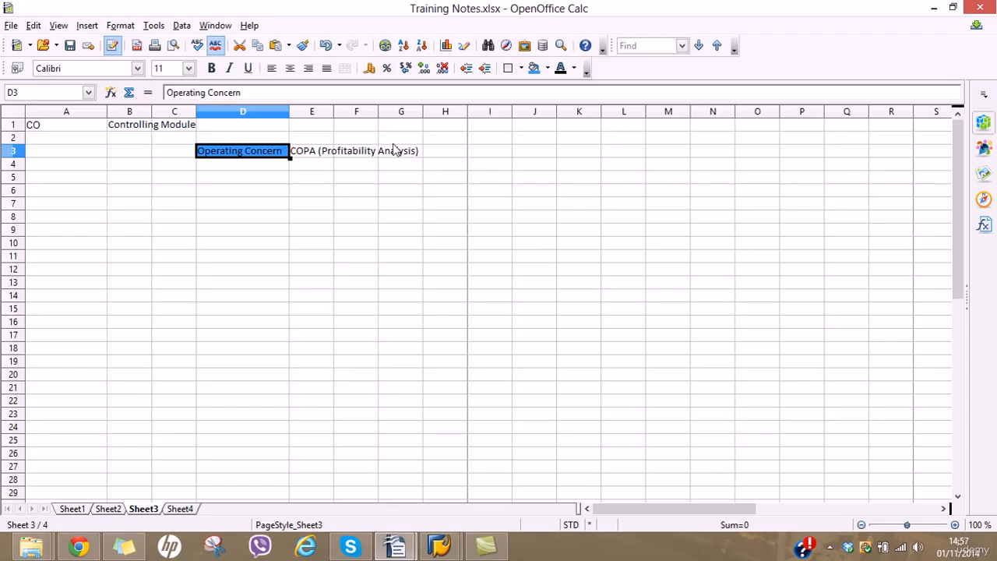
Give the COPA cell E3 a light cyan background and widen column E to fit its text.
left_click(322, 153)
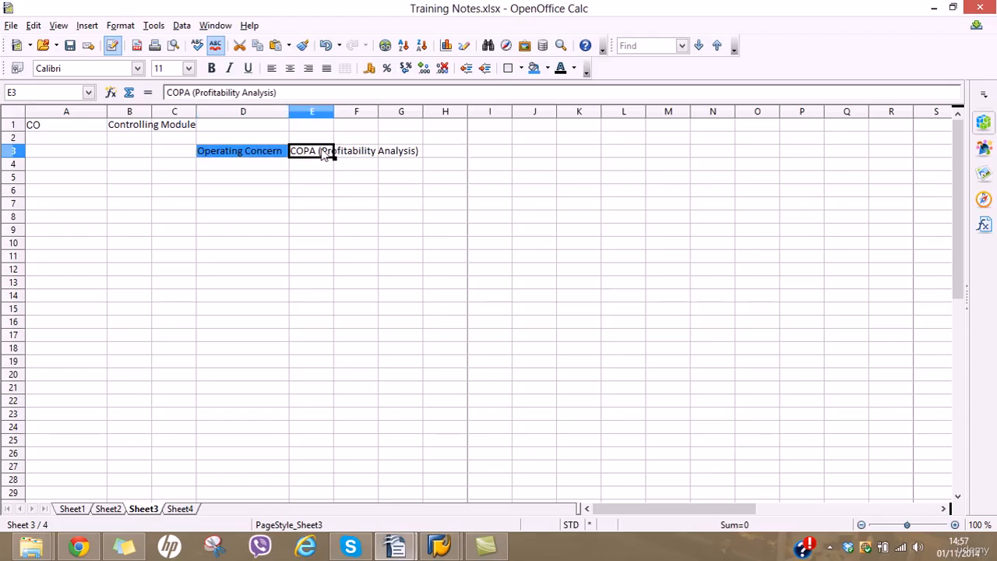
left_click(549, 69)
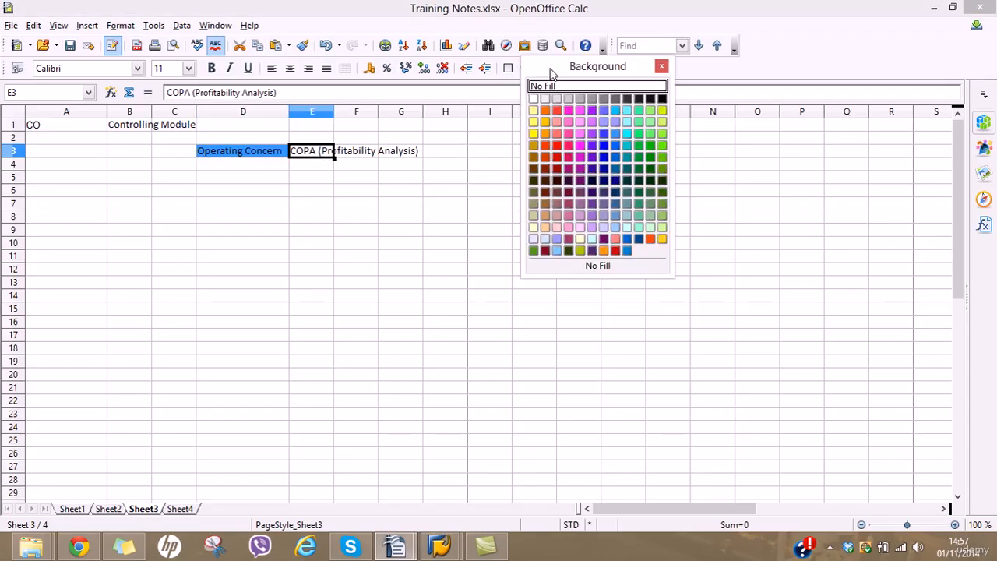
left_click(627, 111)
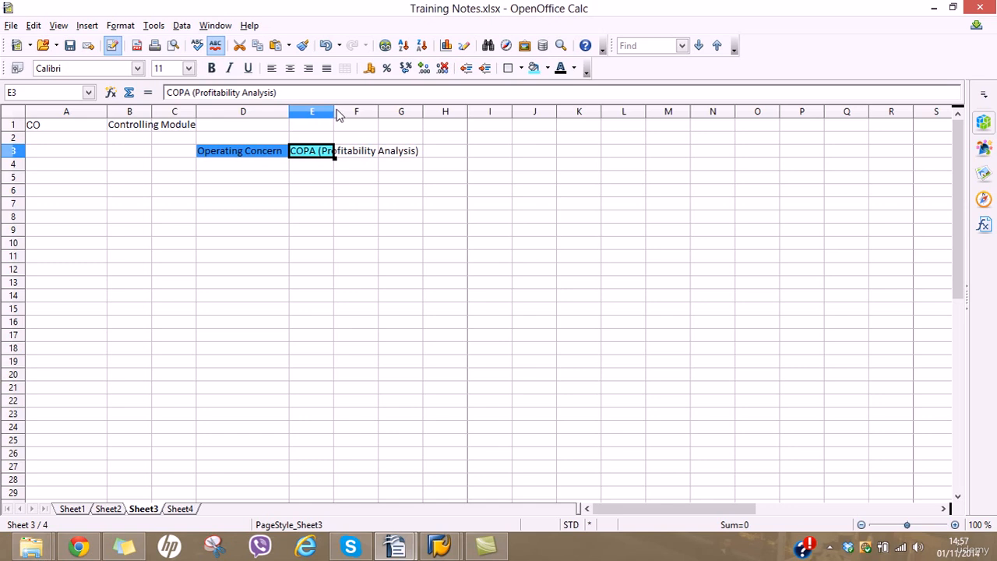
double_click(334, 111)
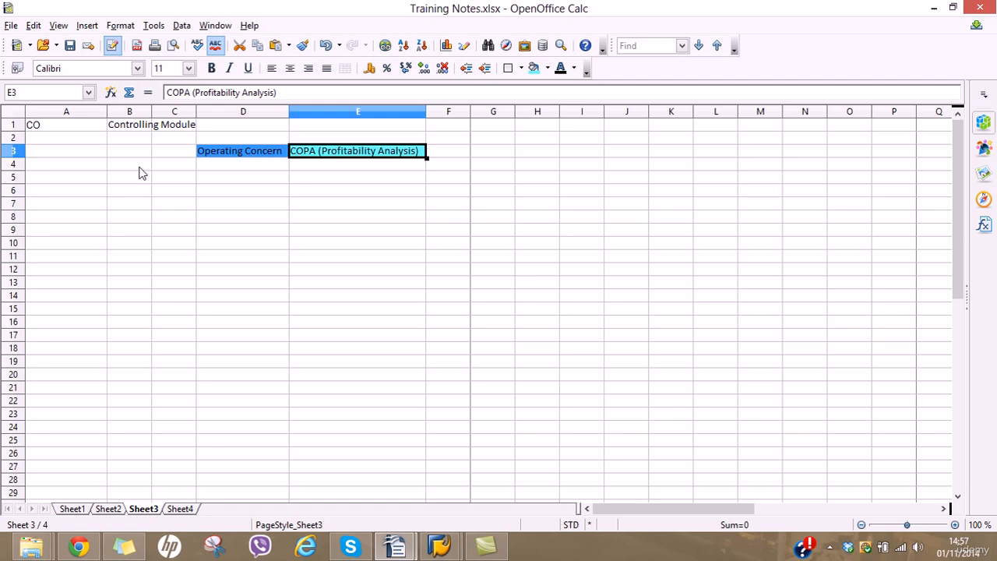
Enter "Controlling Area1" in cell B4 and "Controlling Area 2" in cell C4.
key("Down")
key("Left")
key("Left")
key("Left")
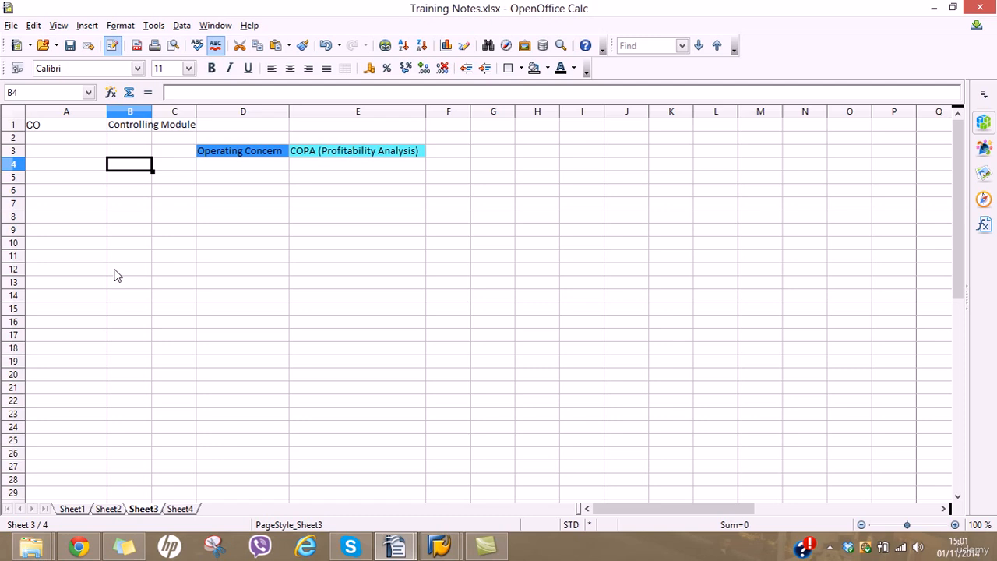
type("C")
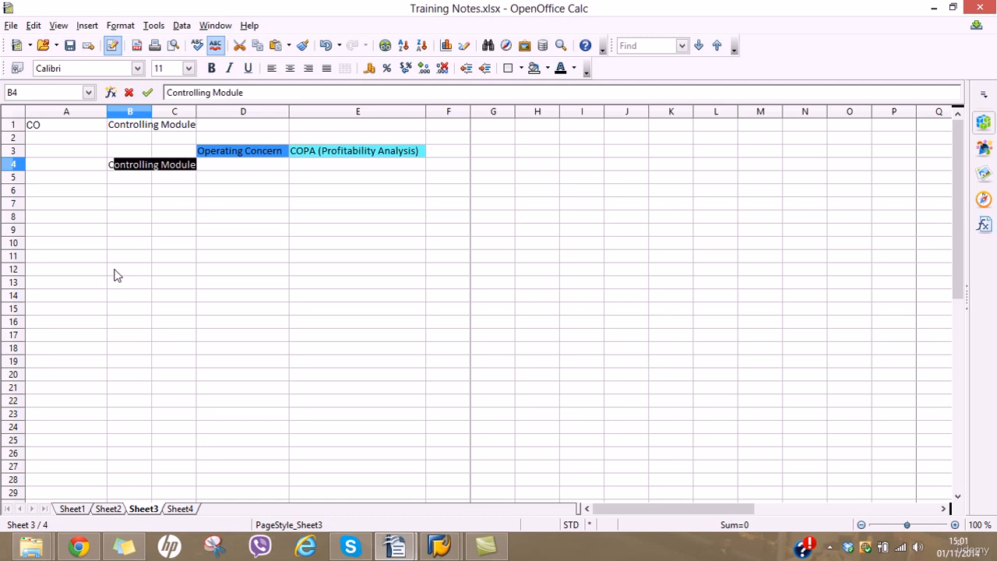
type("ontrolling Area1")
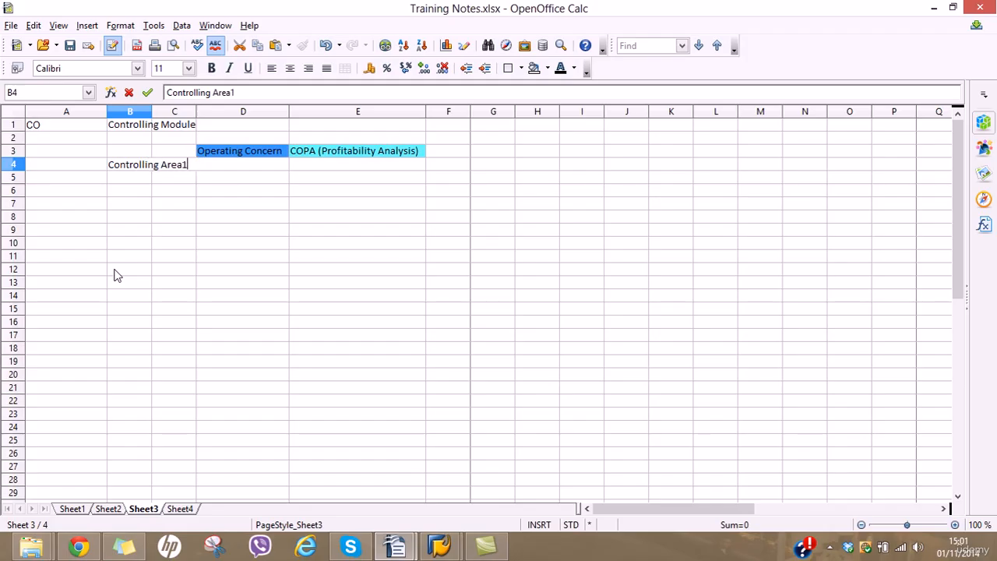
key("Tab")
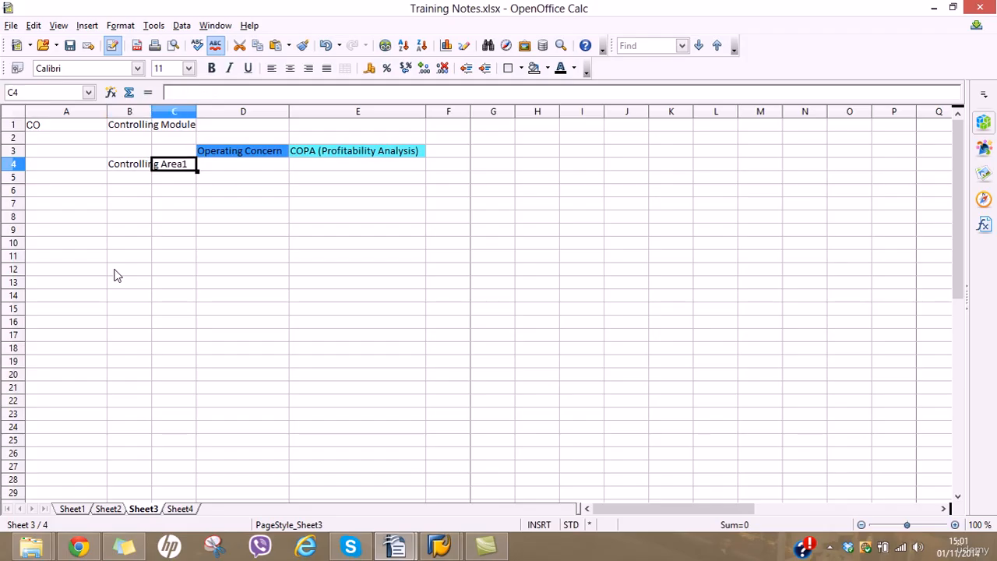
type("Controllin")
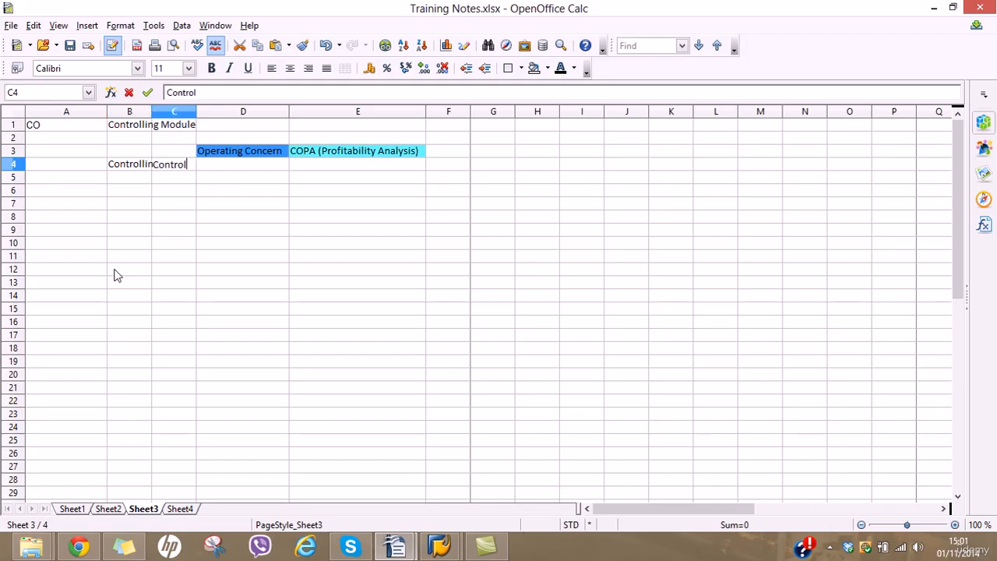
type("g Area 2")
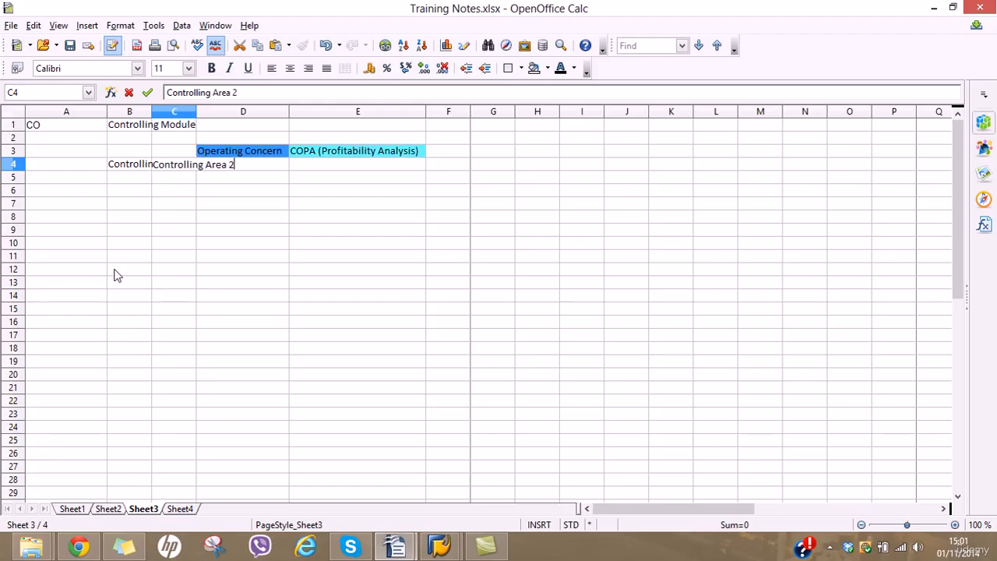
key("Tab")
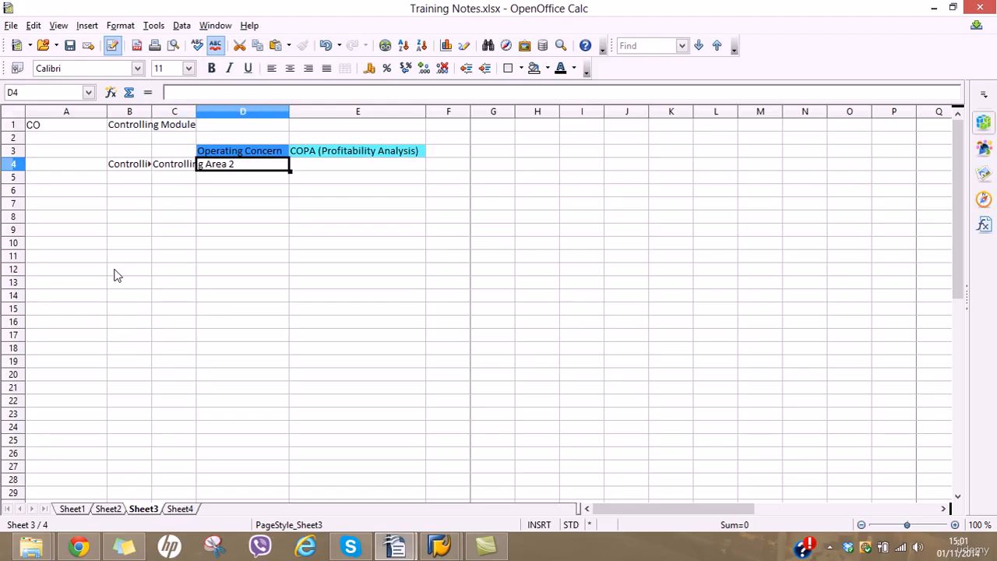
Enter "Controlling Area 3" in cell D4 and "Controlling Area 5" in cell E4.
type("Controlling A")
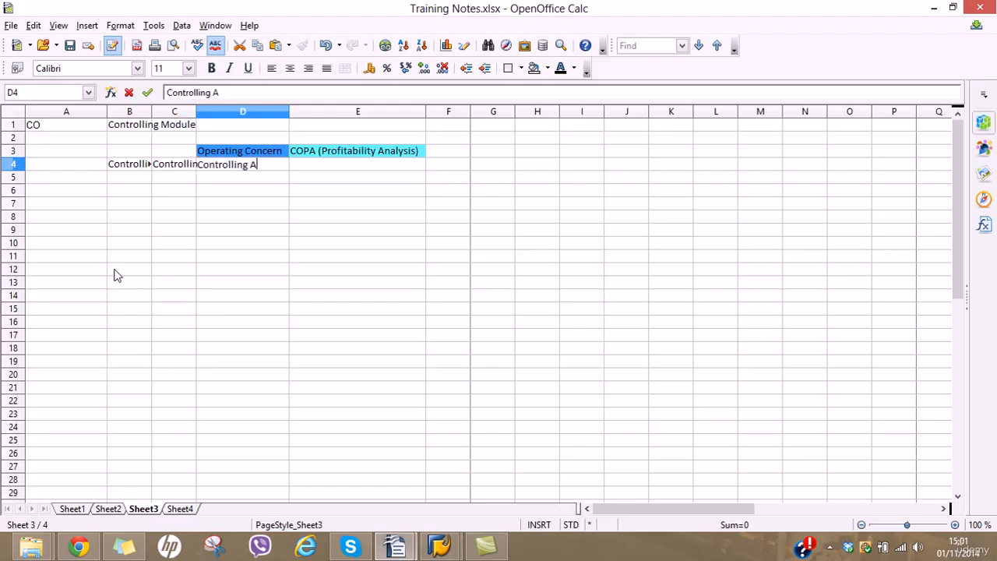
type("rea 3")
key("Tab")
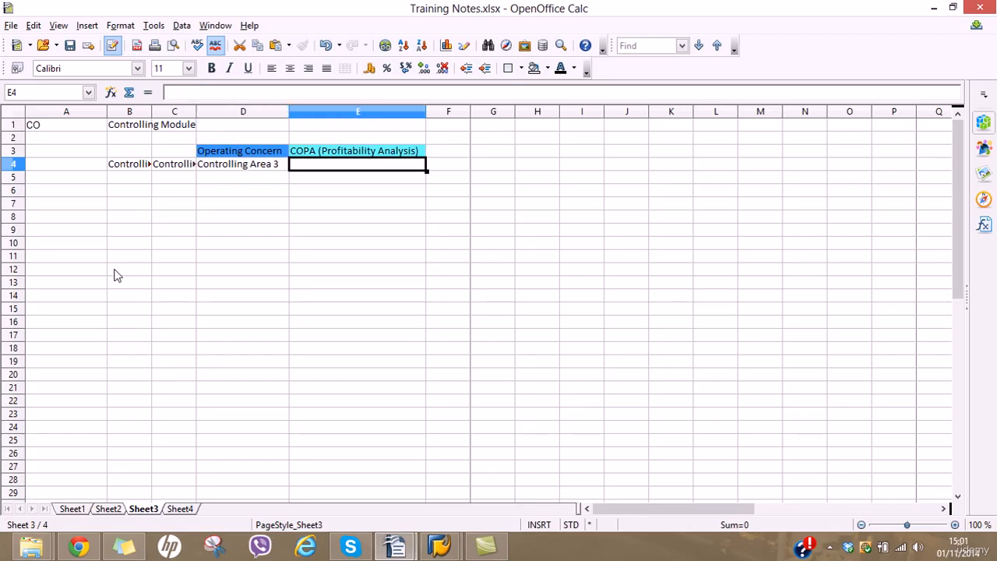
type("Controllin")
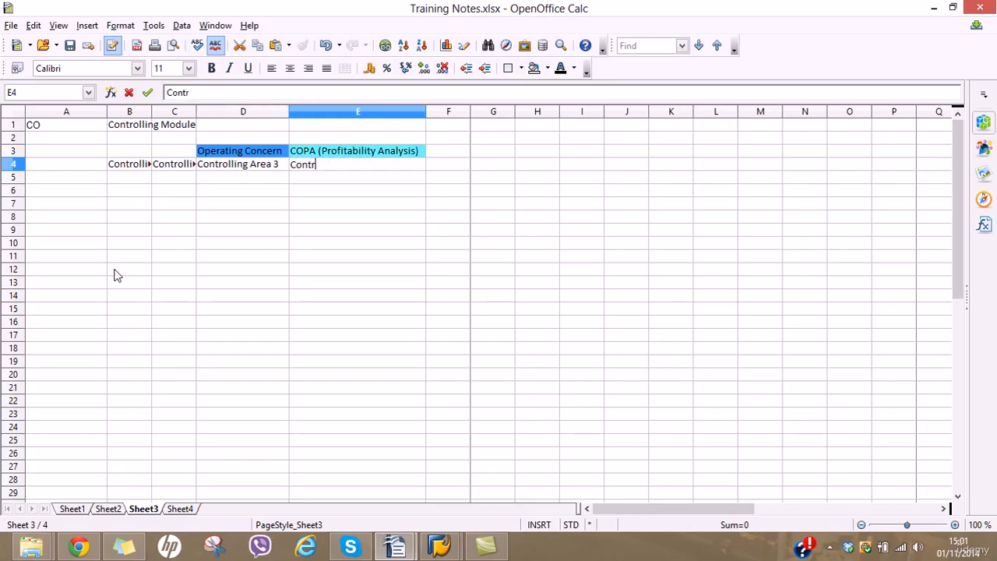
type("rea 5")
key("Return")
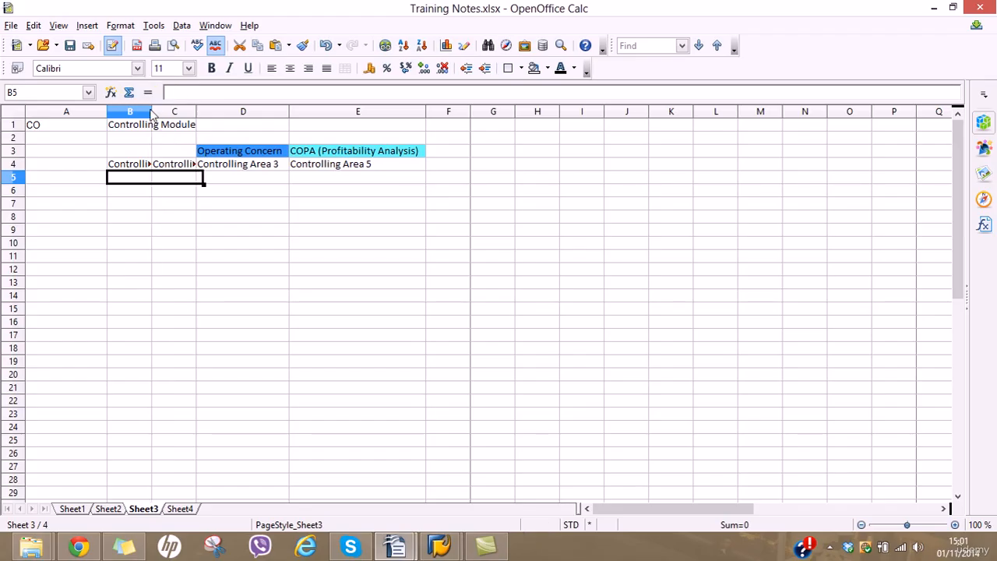
Widen columns B and C to fit their text and slightly narrow column E around the COPA label.
double_click(153, 111)
double_click(247, 105)
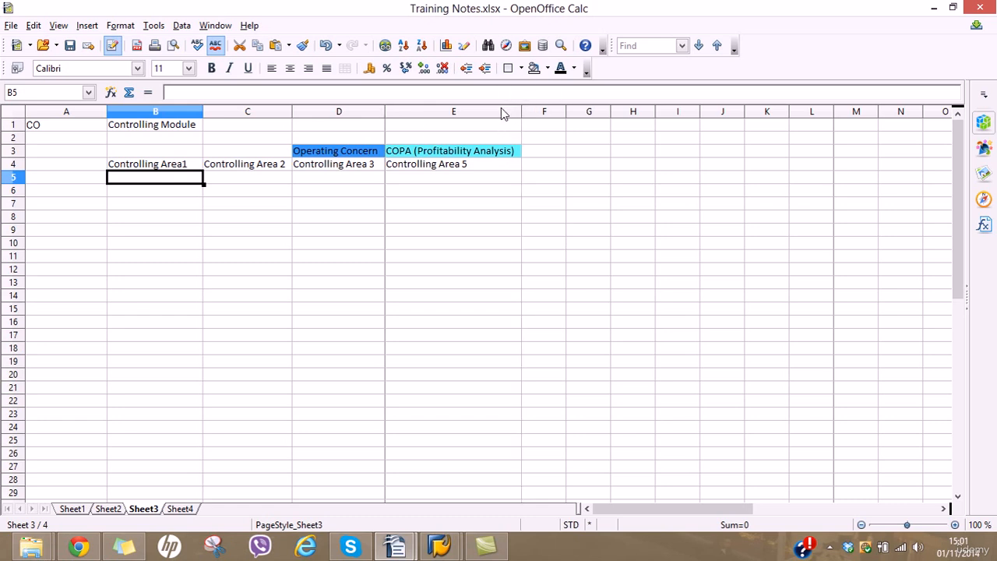
left_click_drag(521, 112, 484, 111)
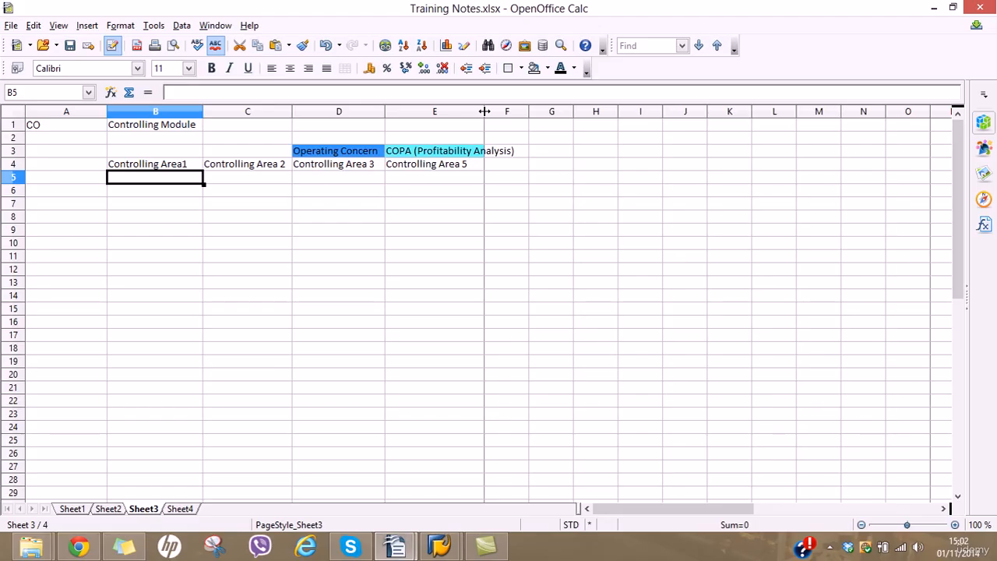
left_click_drag(485, 111, 516, 111)
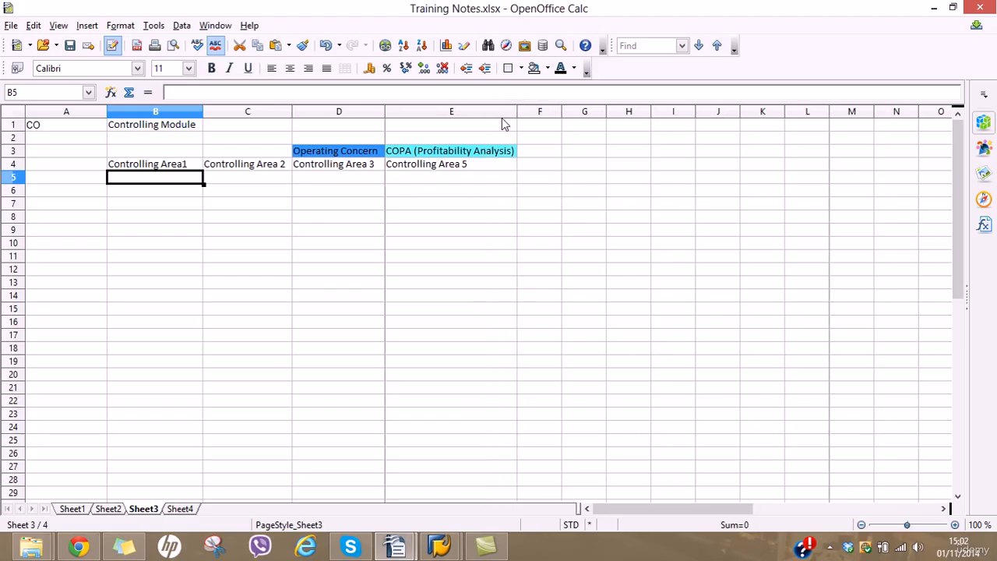
Enter "Controlling Area 6" in cell F4 and save the spreadsheet.
left_click(536, 168)
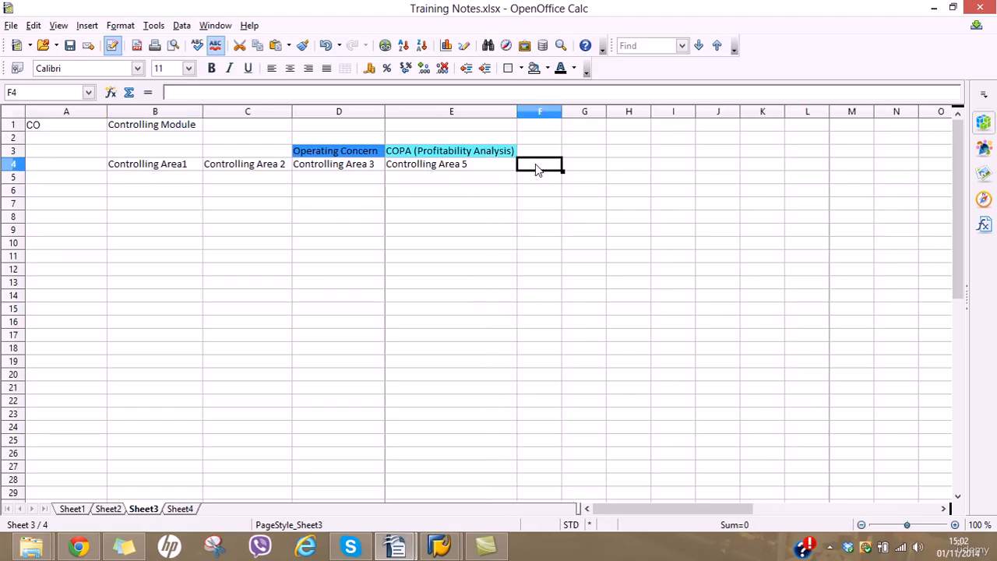
type("Controlling Area 6")
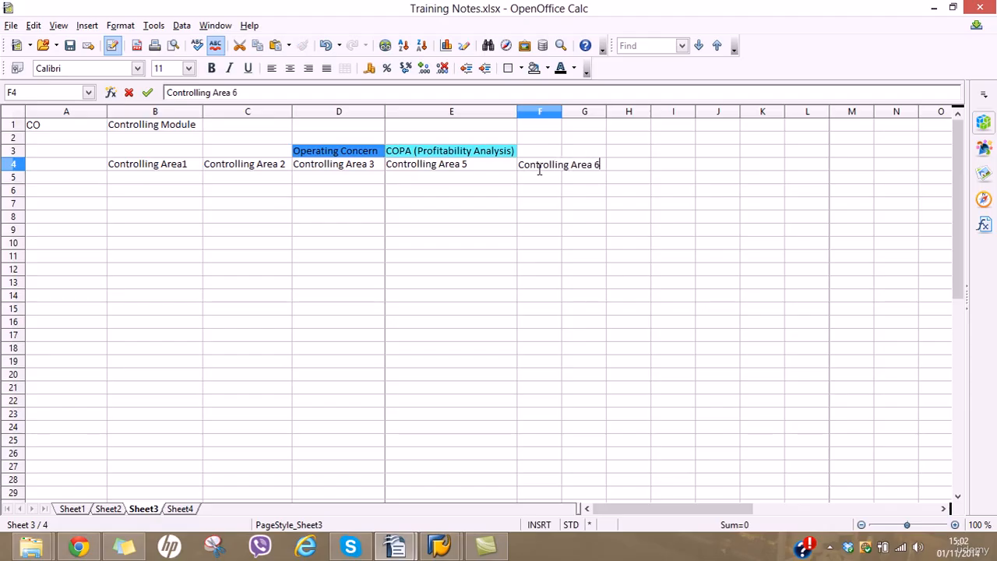
key("Return")
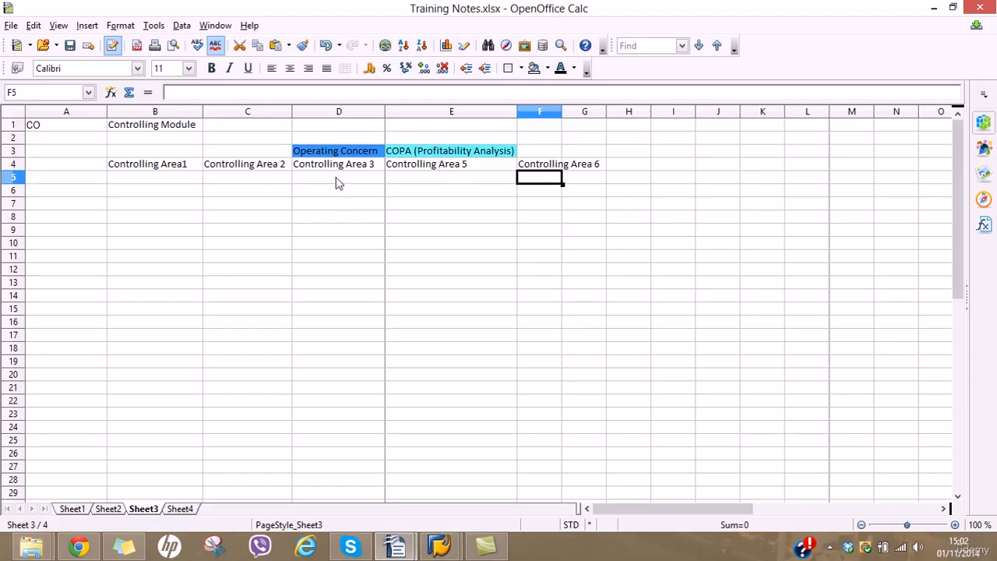
left_click(338, 183)
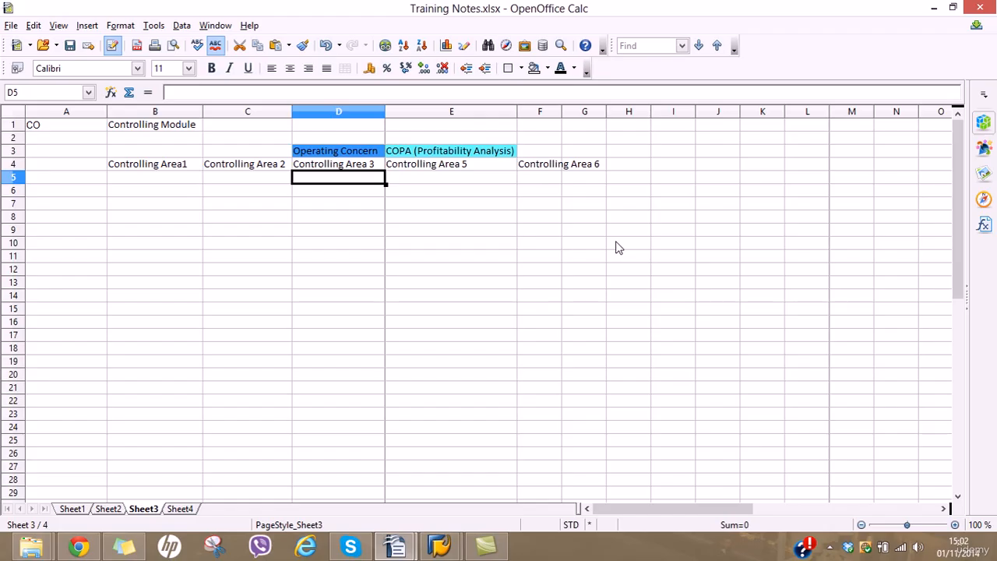
key("ctrl+s")
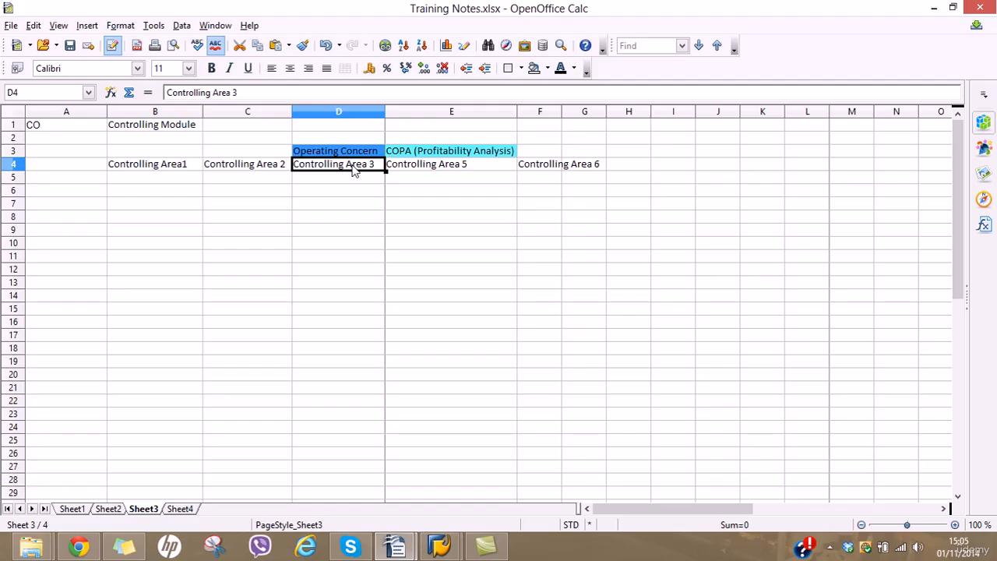
Give the "Controlling Area 3" cell D4 a green background fill.
left_click(546, 68)
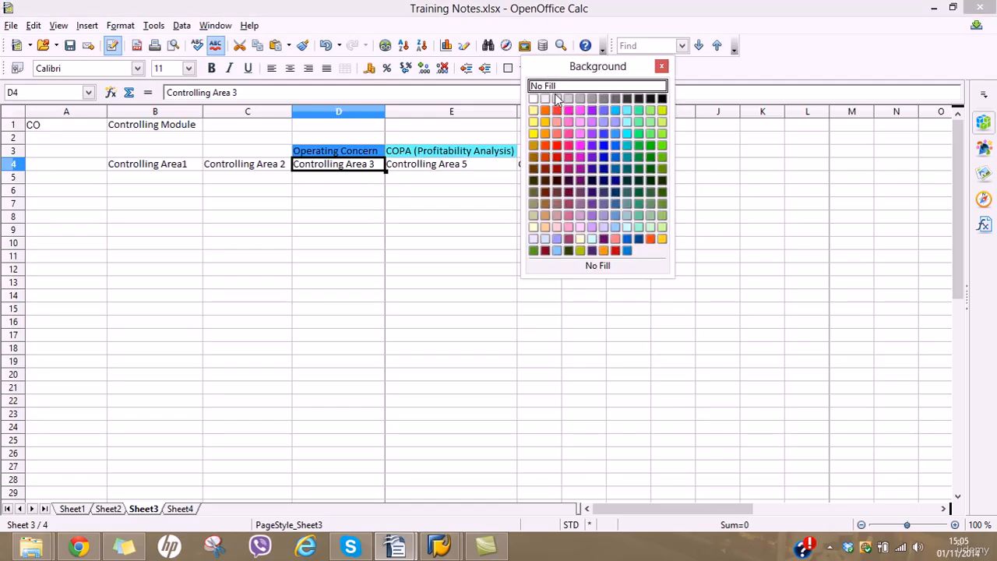
left_click(650, 145)
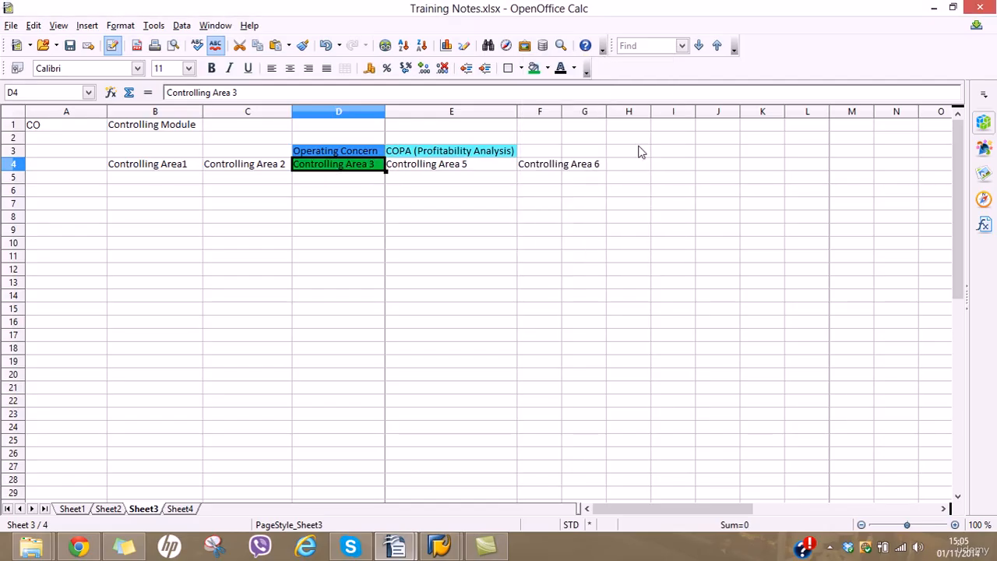
left_click(341, 182)
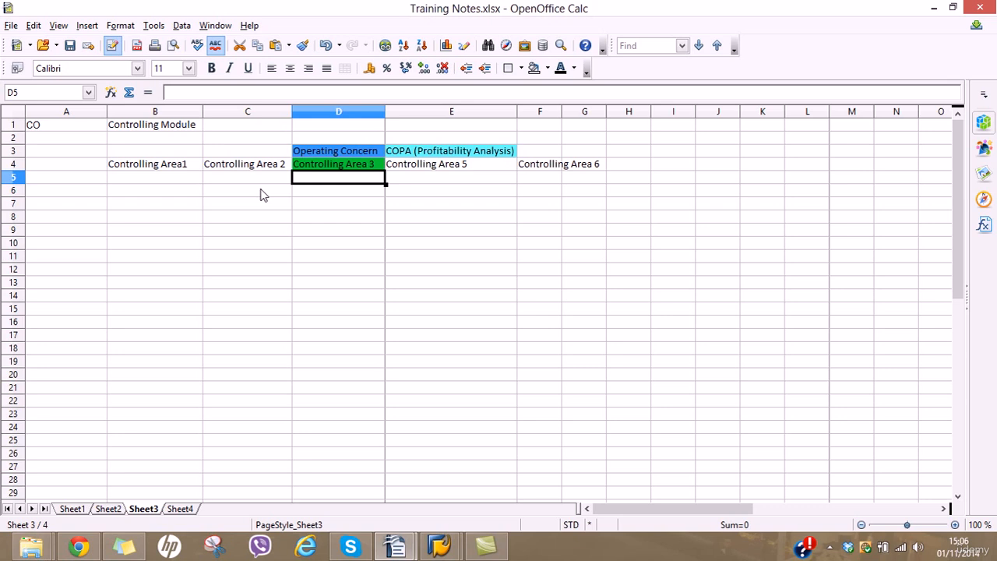
Enter "Company code 3.1" in cell A5, at the start of the row below the controlling areas.
key("Left")
key("Left")
key("Left")
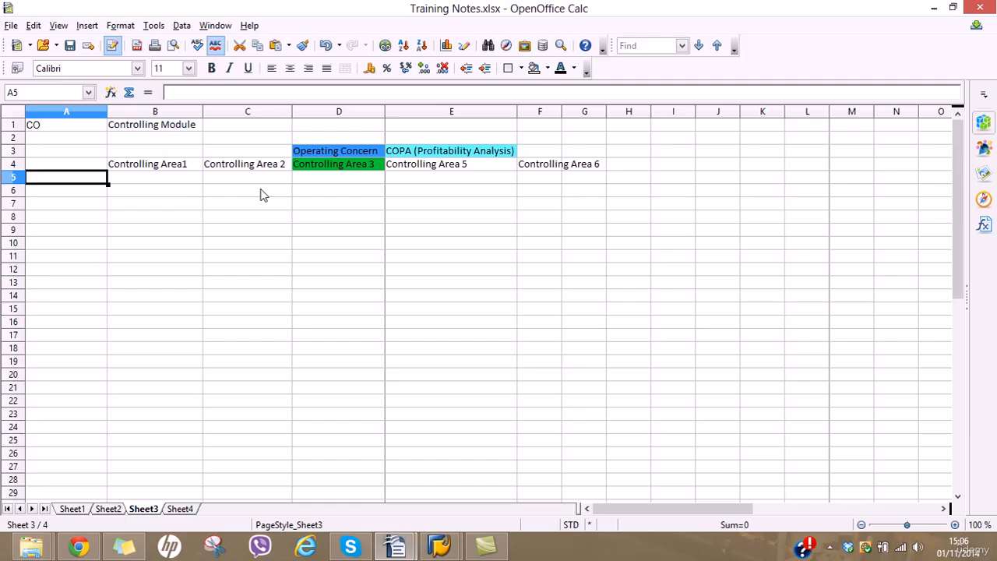
type("Cocm")
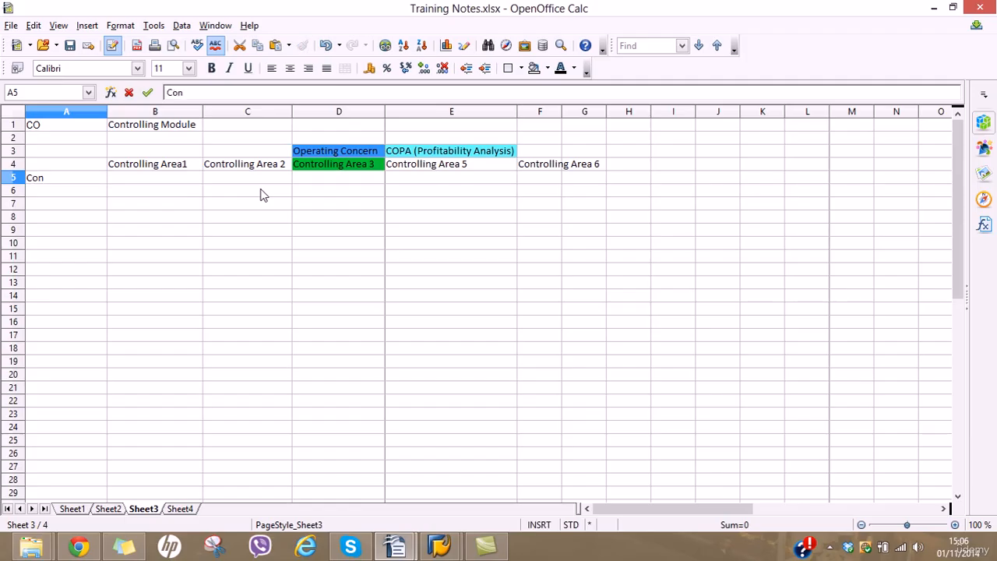
type("pa")
key("BackSpace")
key("BackSpace")
key("BackSpace")
key("BackSpace")
type("mpany code 3.1")
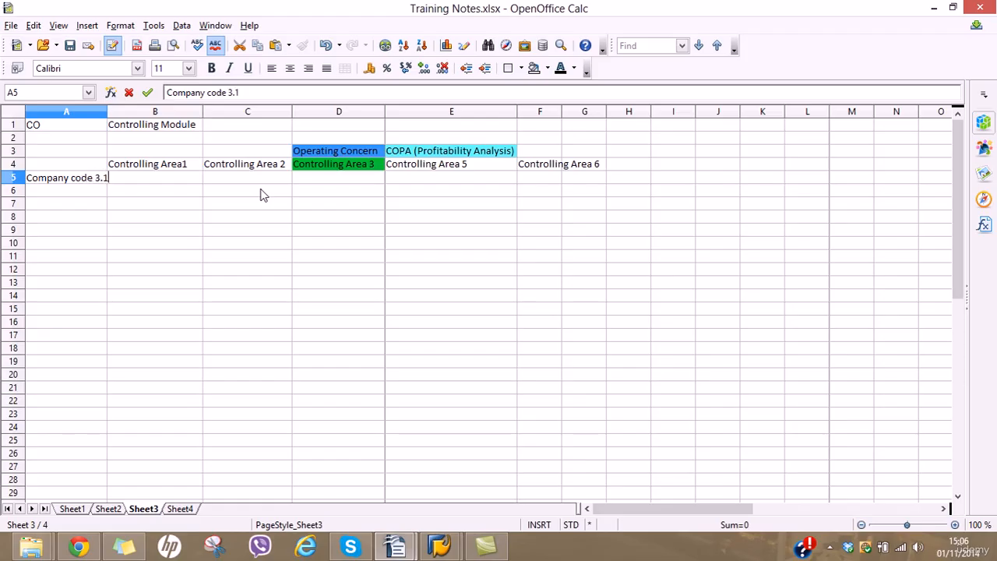
key("Tab")
Enter "Company code 3.2" in cell B5 and "Company code 3.3" in cell C5.
type("Company")
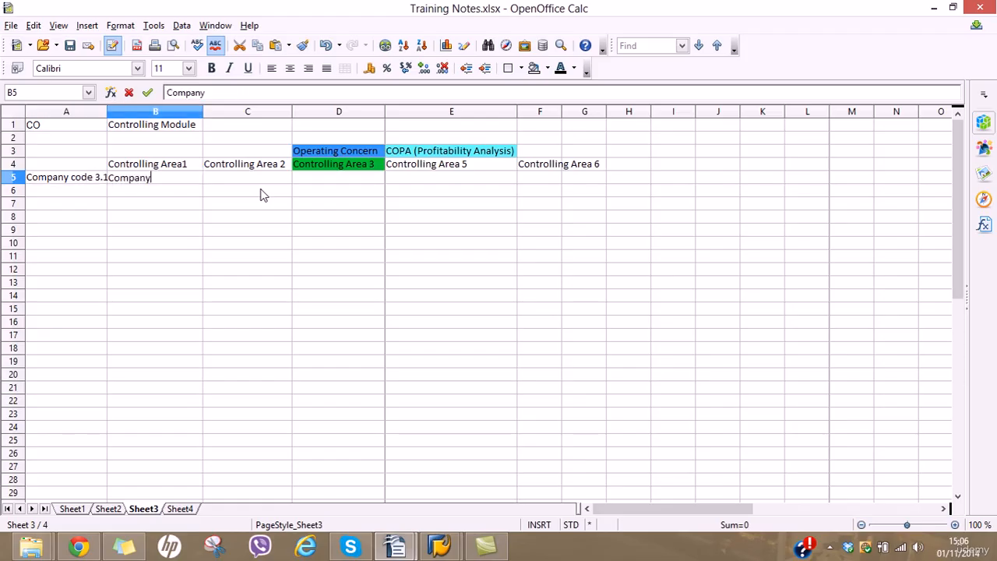
type(" code 3.2")
key("Tab")
type("Company ")
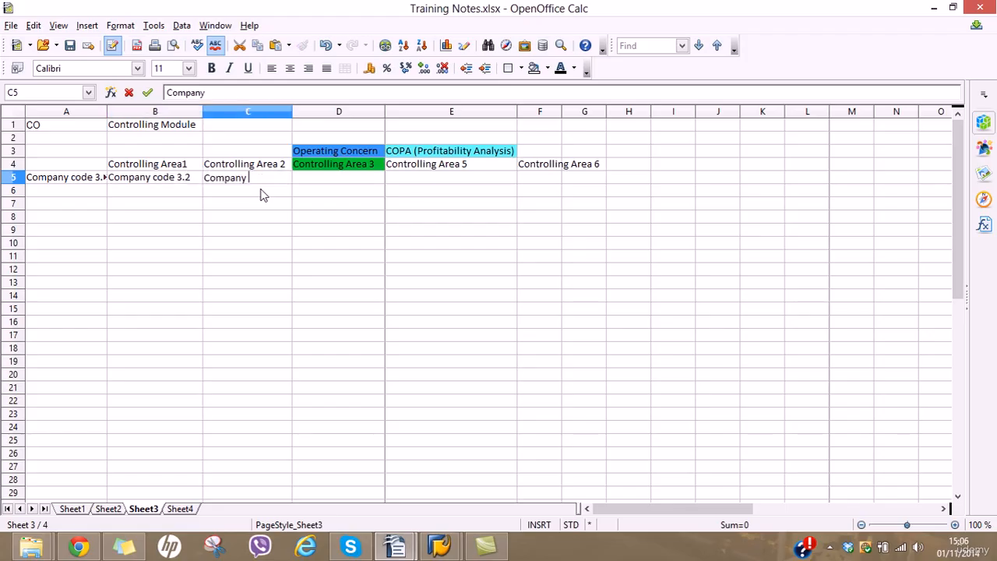
type("code 4")
key("BackSpace")
type("3.3")
key("Tab")
Enter "Company code 3.4" in cell D5 and "Company code 3.5" in cell E5.
type("Compan")
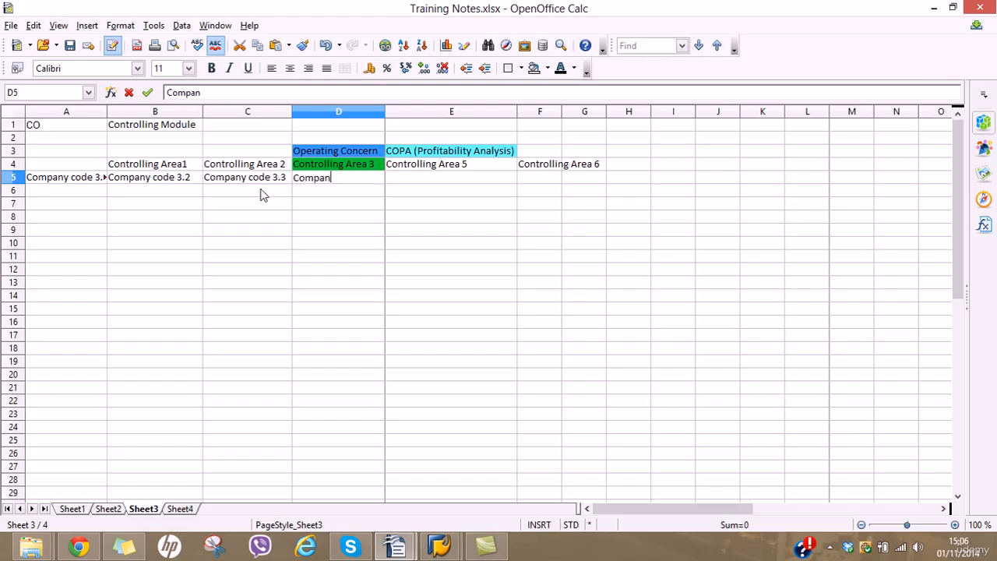
type("y code 3.4")
key("Tab")
type("Com")
key("BackSpace")
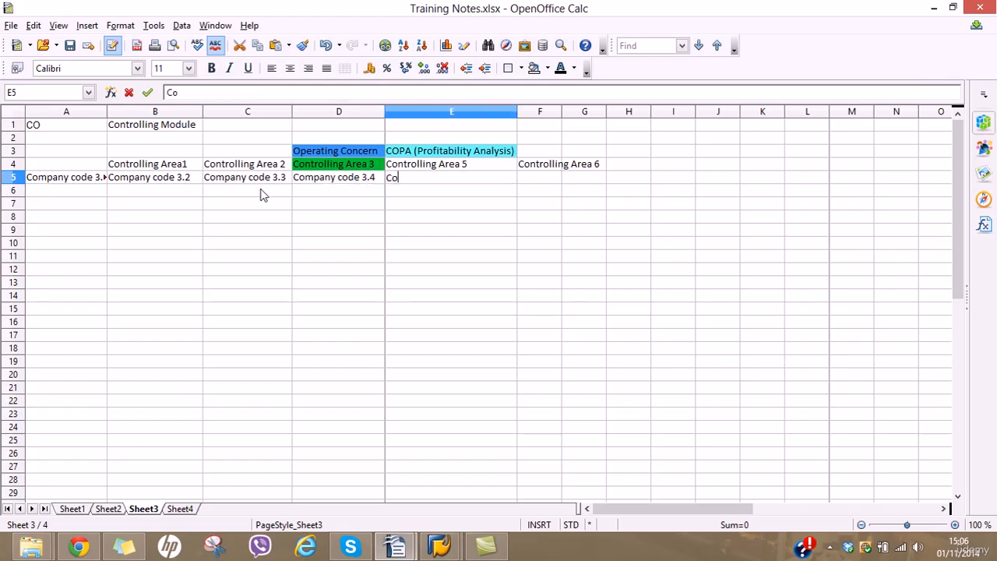
type("mpany cod")
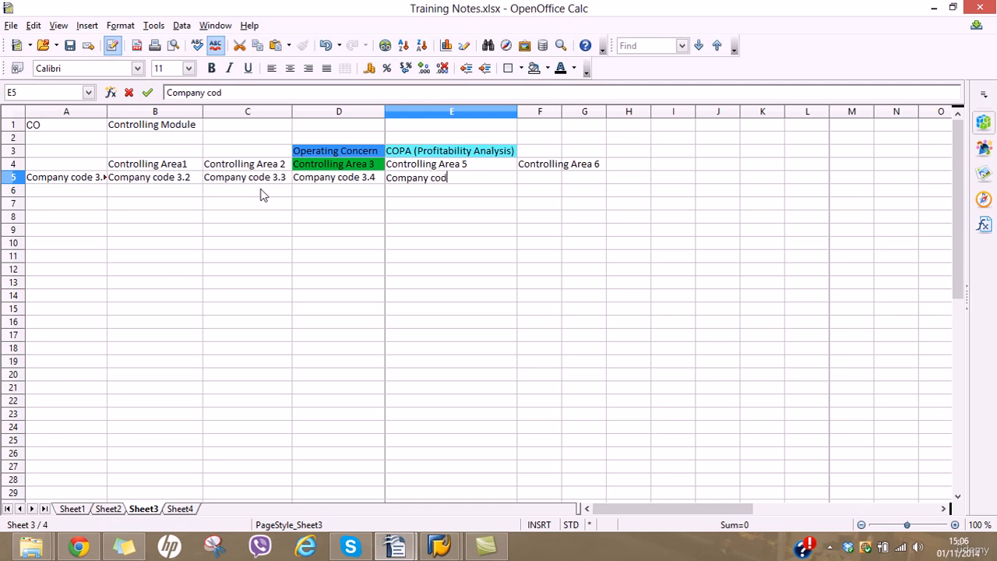
type("e 3.5")
key("Tab")
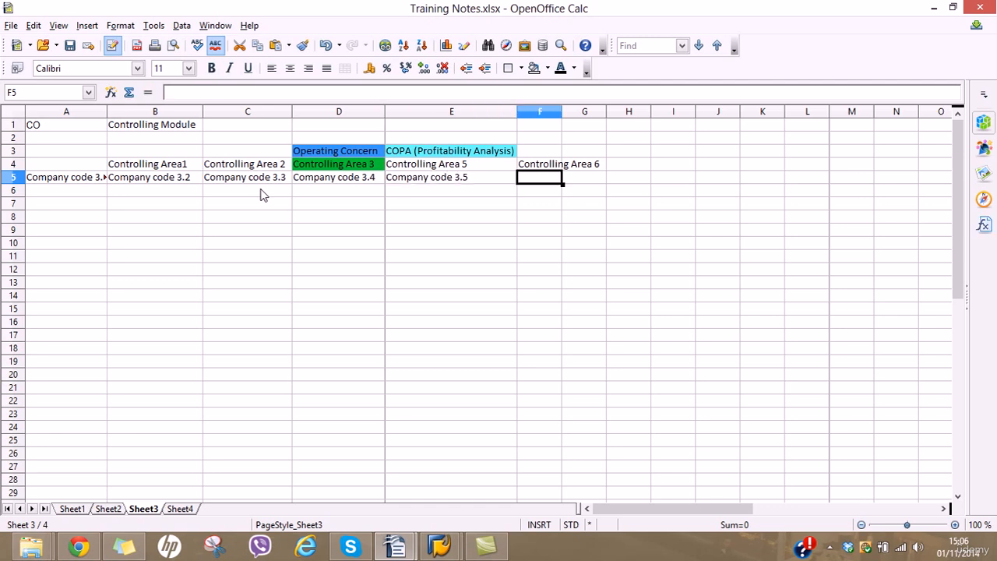
Enter "Company code 3.6" in cell F5 to complete the company code row.
type("Company")
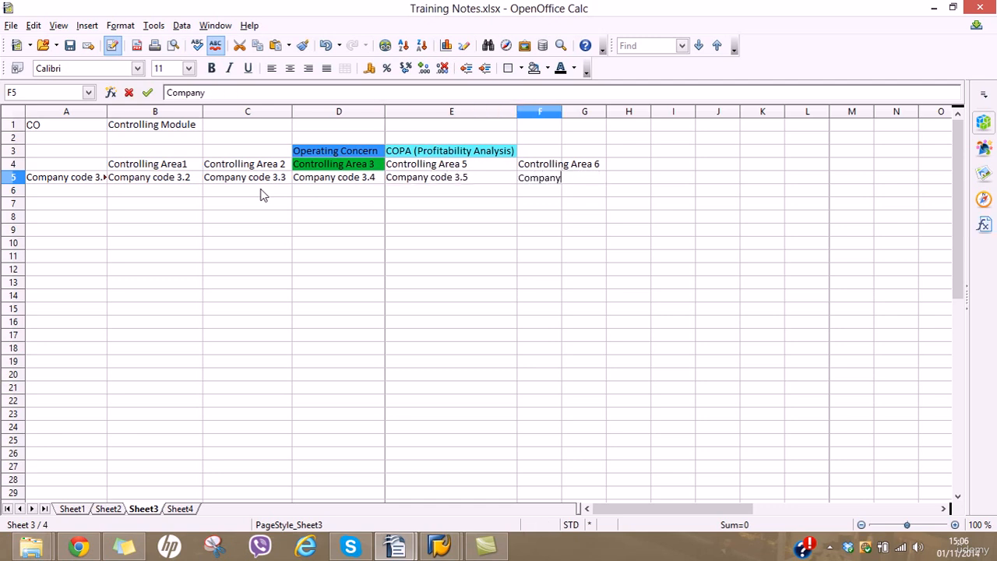
type(" code 3.")
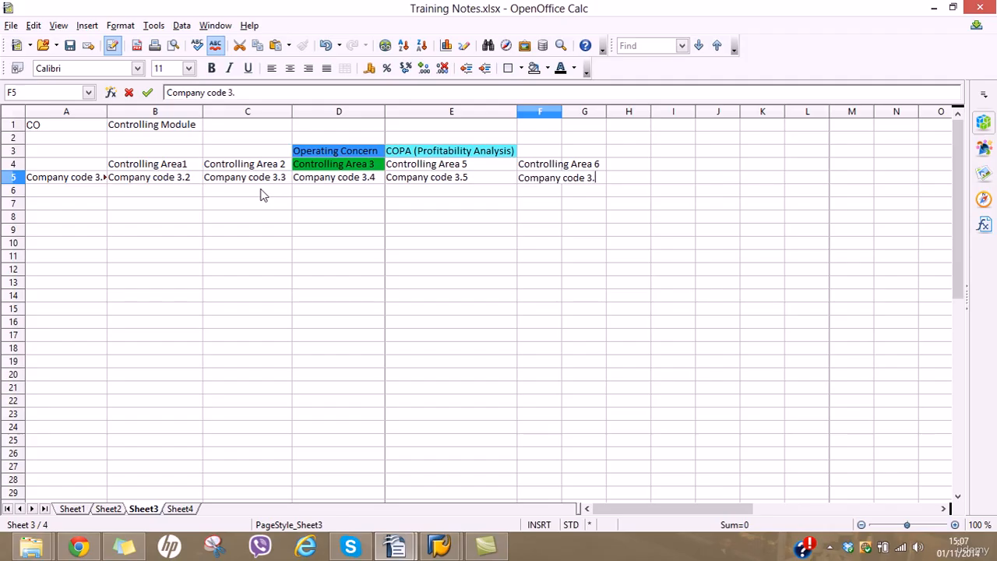
type("6")
key("Return")
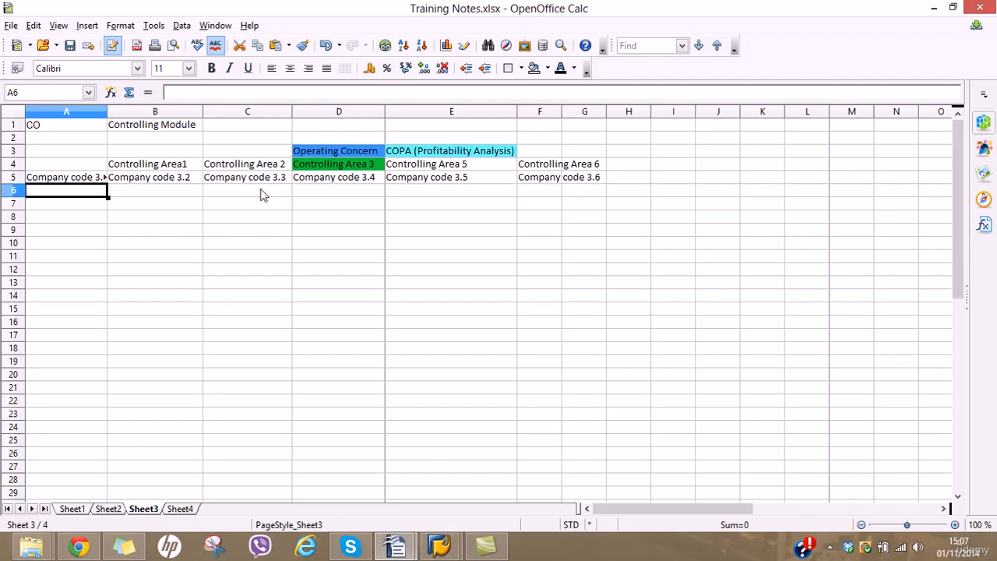
Give the "Company code 3.4" cell D5 a purple background fill.
left_click(345, 179)
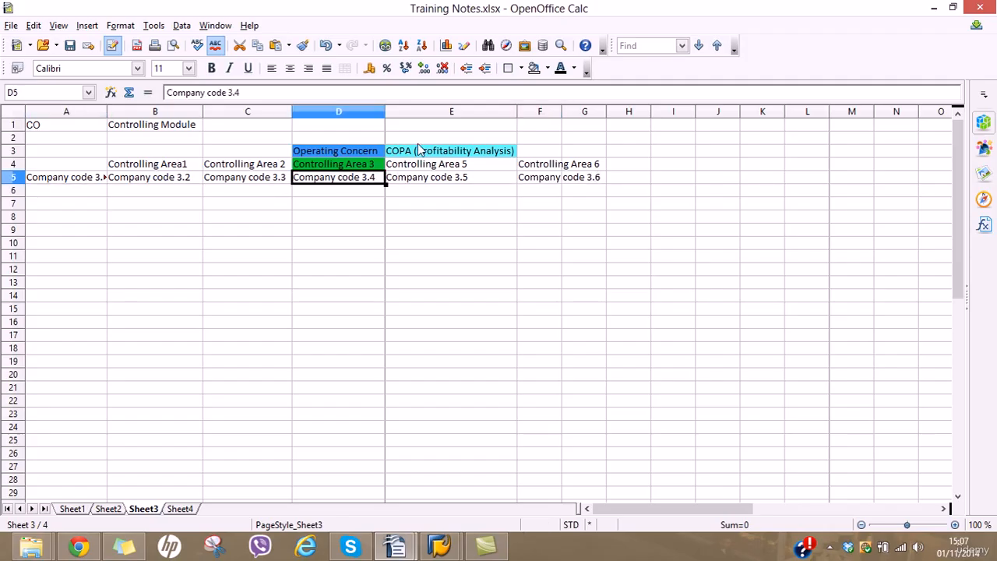
left_click(547, 68)
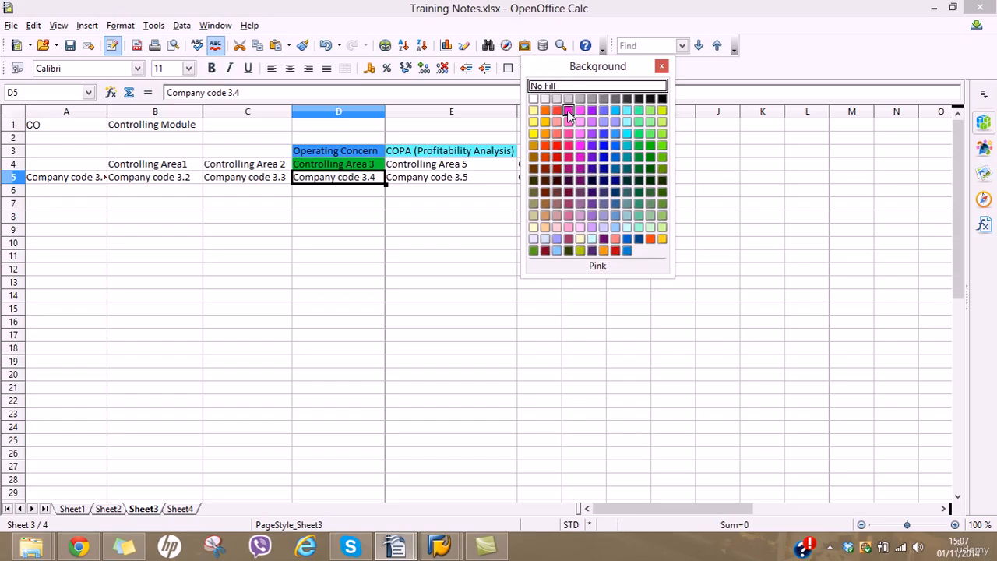
left_click(591, 134)
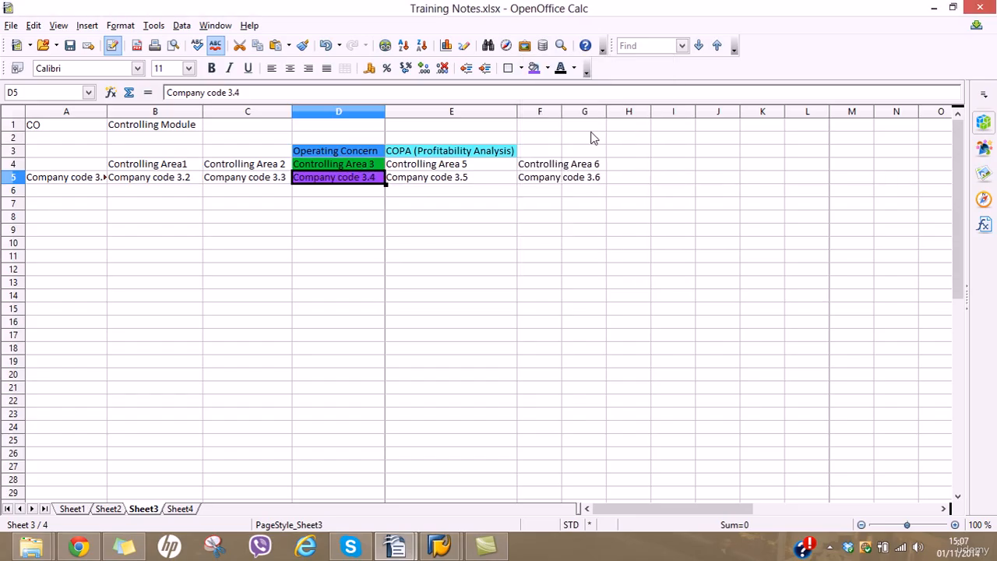
left_click(493, 231)
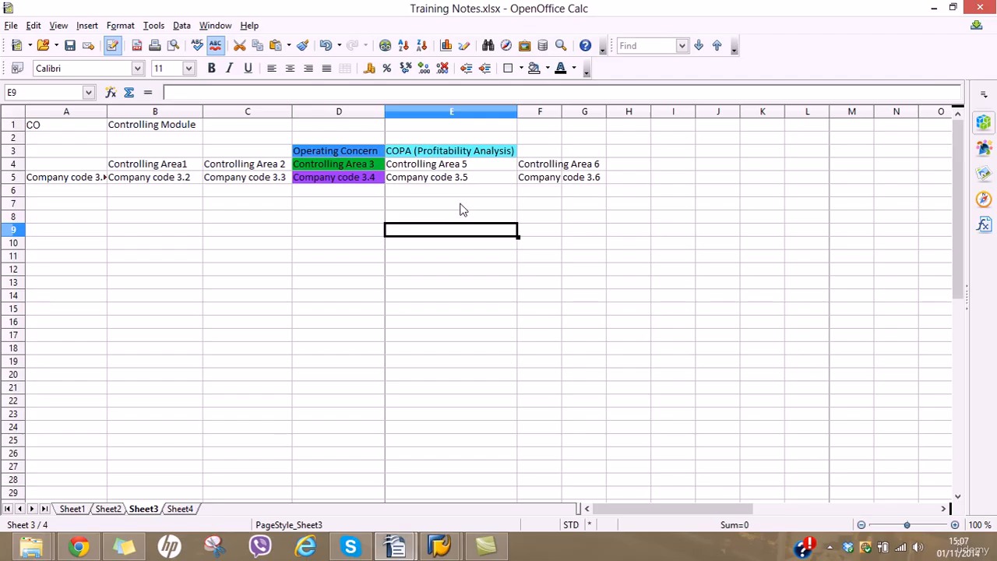
Enter the note "Required (Same Chart of Accounts and Fiscal Year Variant)" in cell D6 below the company codes.
left_click(300, 193)
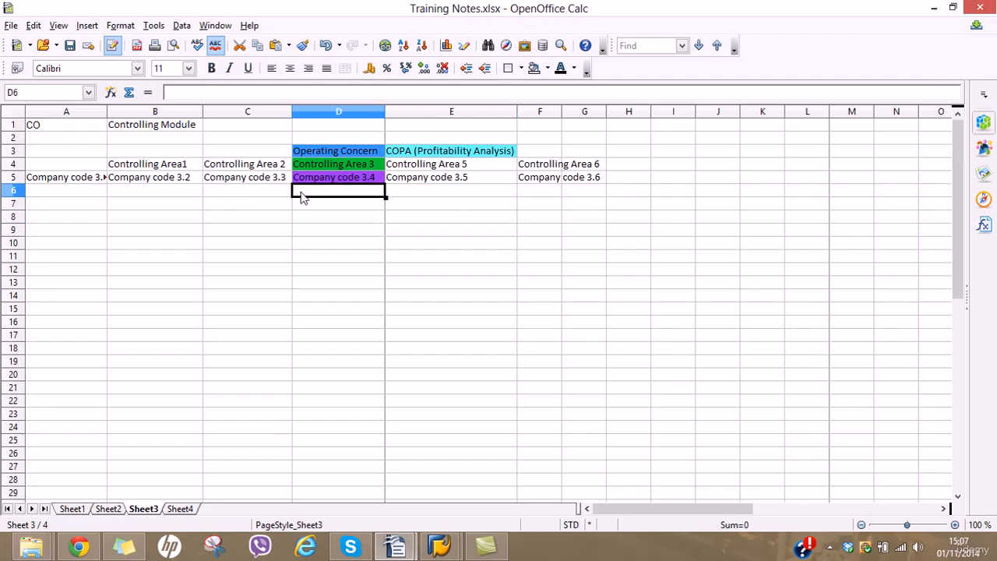
type("Require")
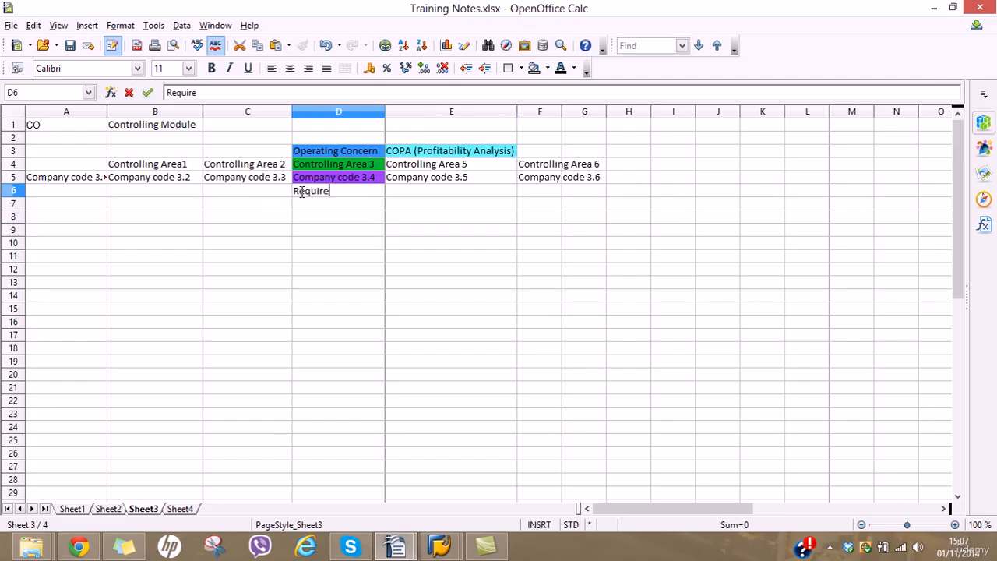
type("d (Same Chart of Ac")
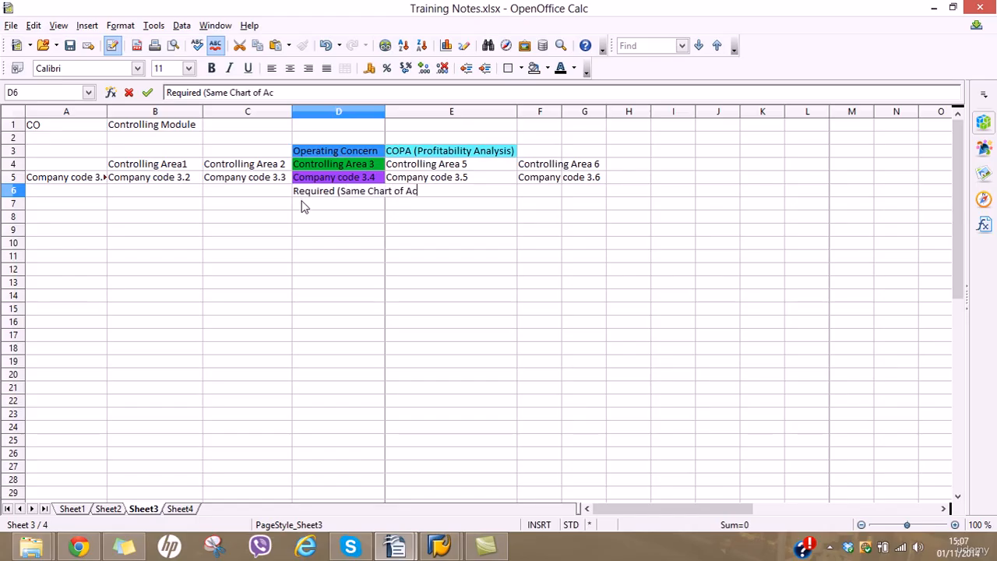
type("counts and D")
key("BackSpace")
type("F")
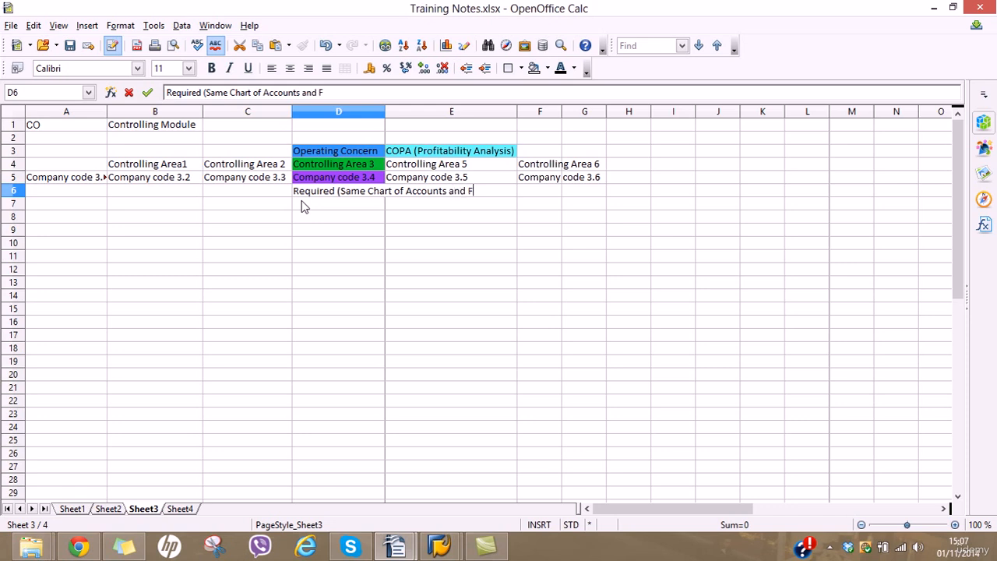
type("iscal Year Variant)")
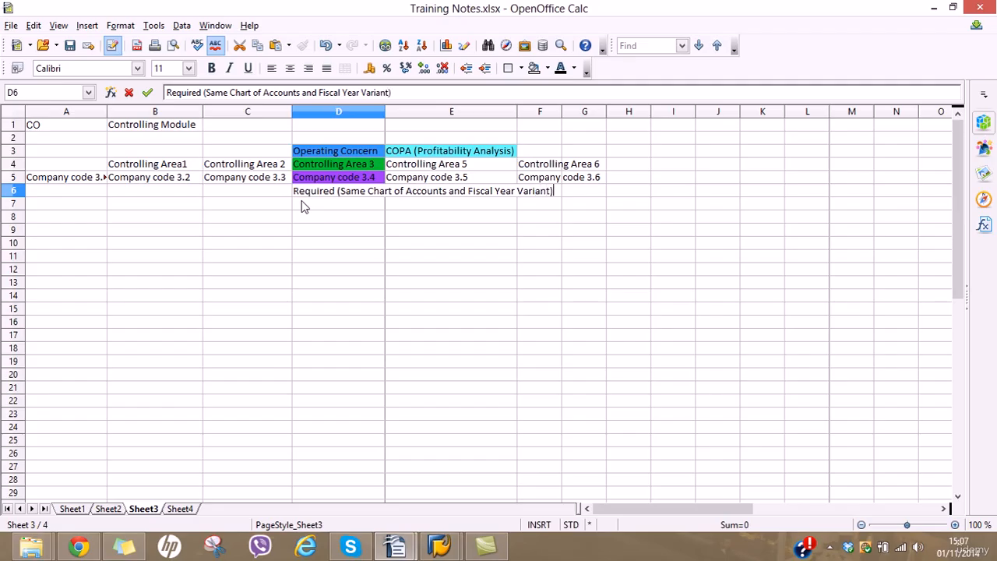
key("Return")
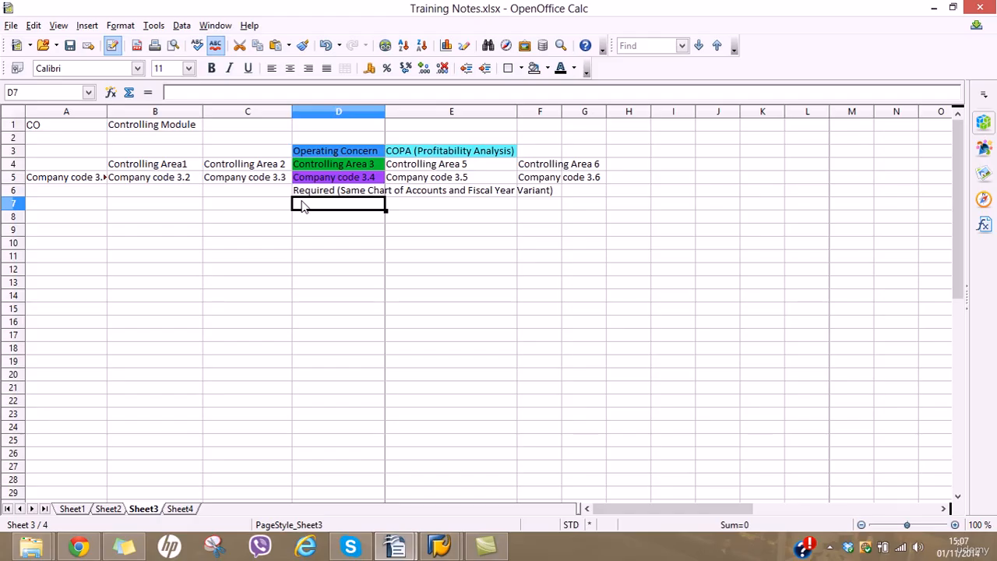
Enter the note "One to many relationship" in cell A3, in the Operating Concern row.
left_click(67, 154)
type("One to mn")
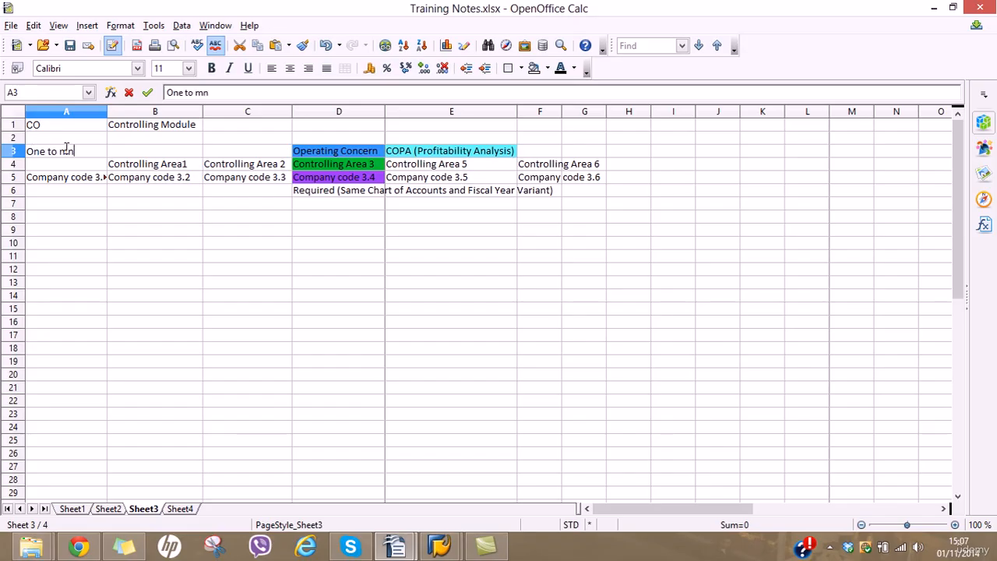
key("BackSpace")
type("any relationship")
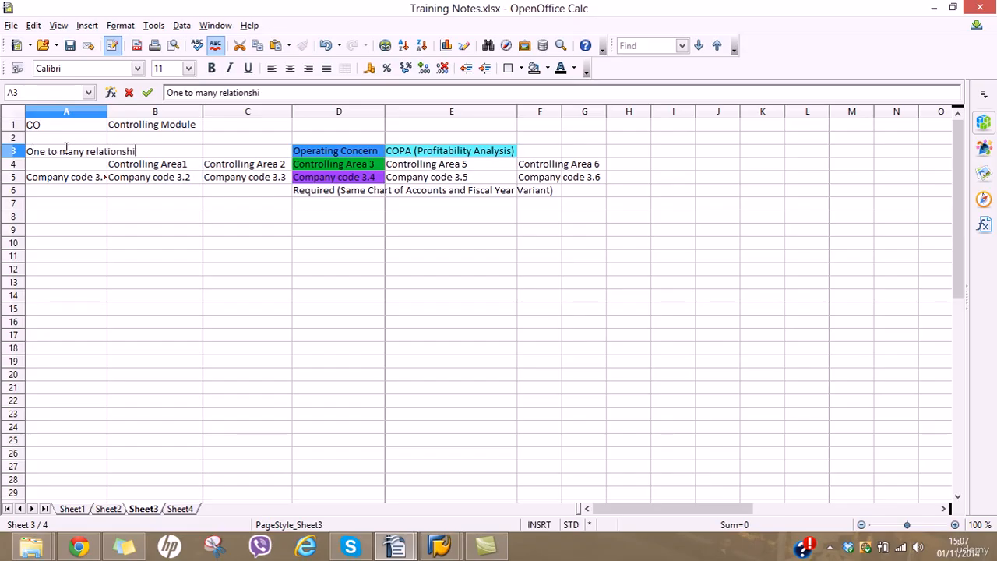
key("Return")
Give cell A3 a blue-violet background fill and fit column A's width to its contents.
left_click(68, 155)
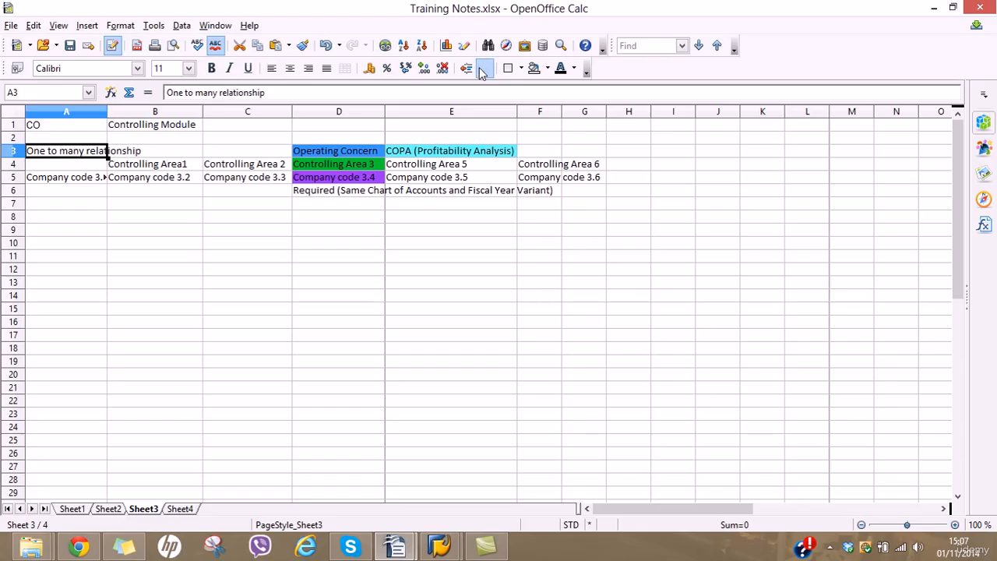
left_click(547, 68)
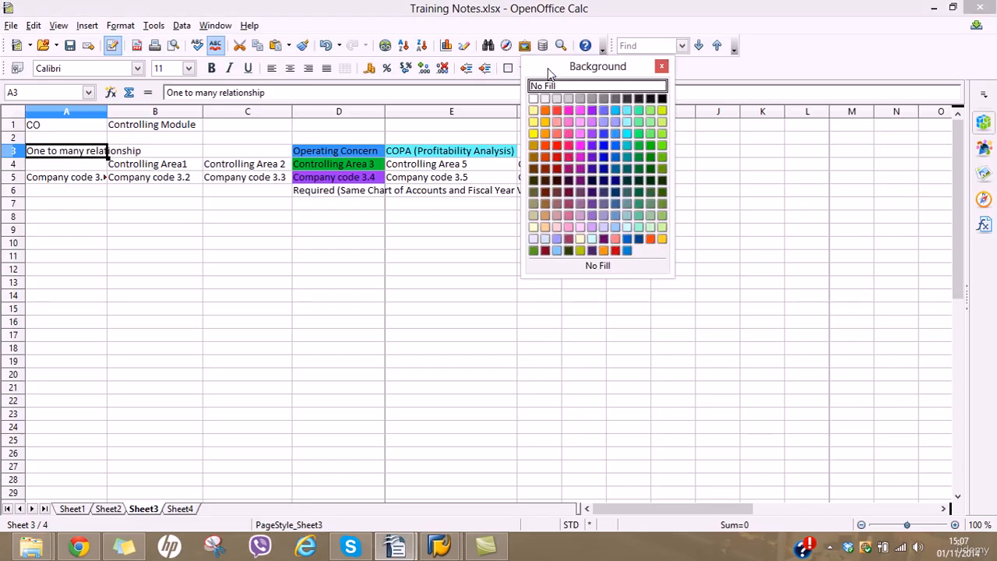
left_click(603, 111)
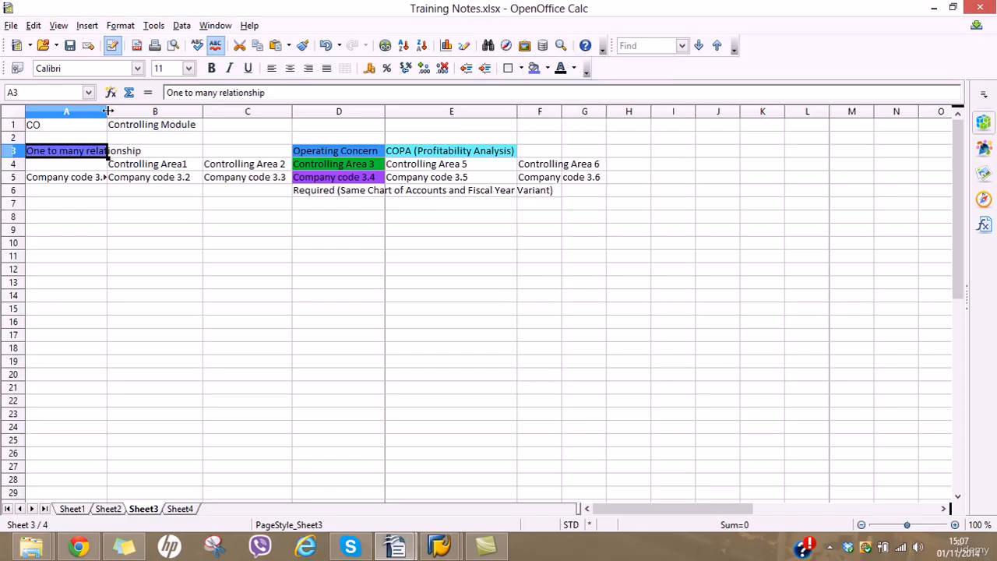
double_click(106, 112)
left_click(224, 270)
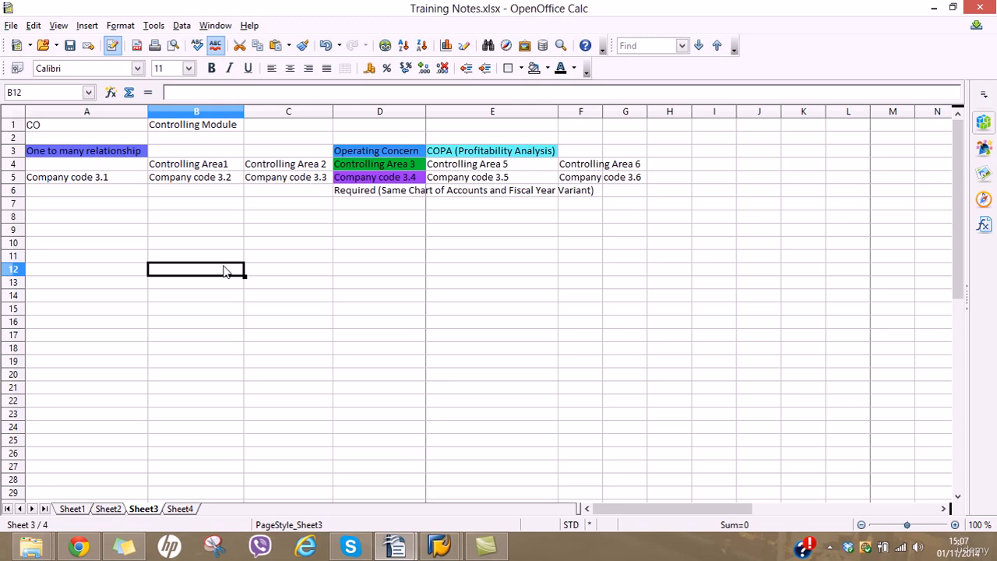
Fill the "Required" note in cell D6 with light violet and fit column D's width to its contents.
left_click(362, 195)
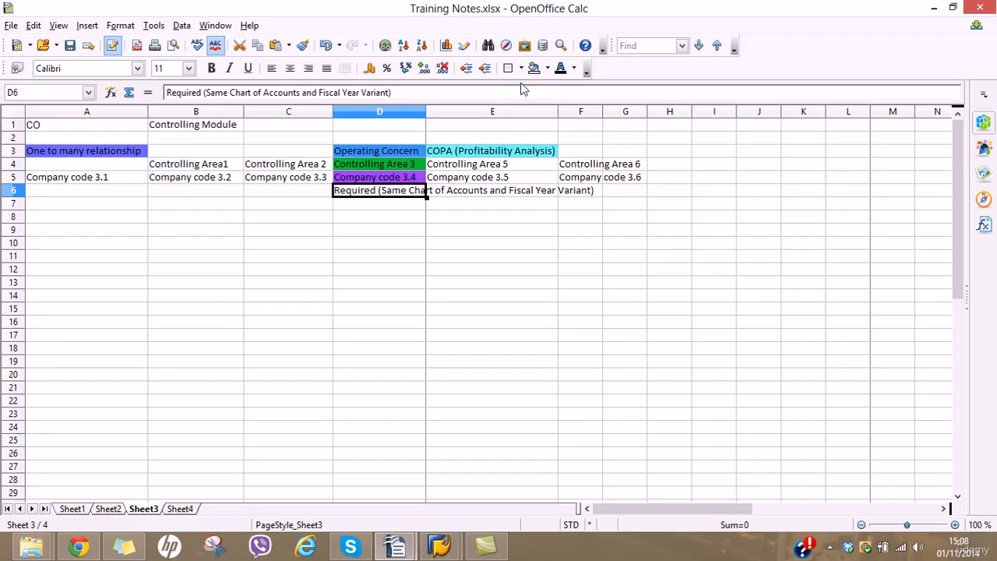
left_click(547, 69)
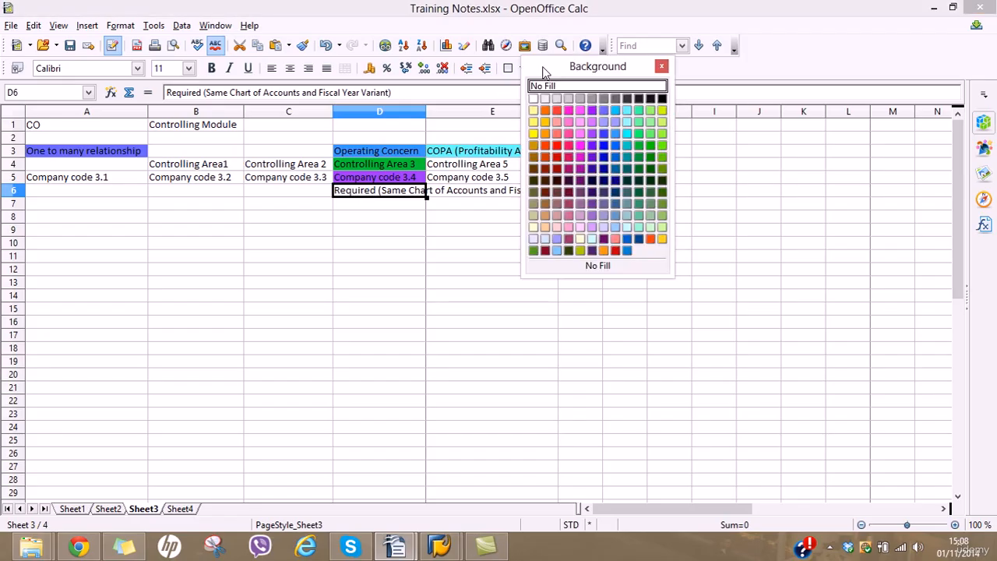
left_click(603, 122)
left_click(450, 221)
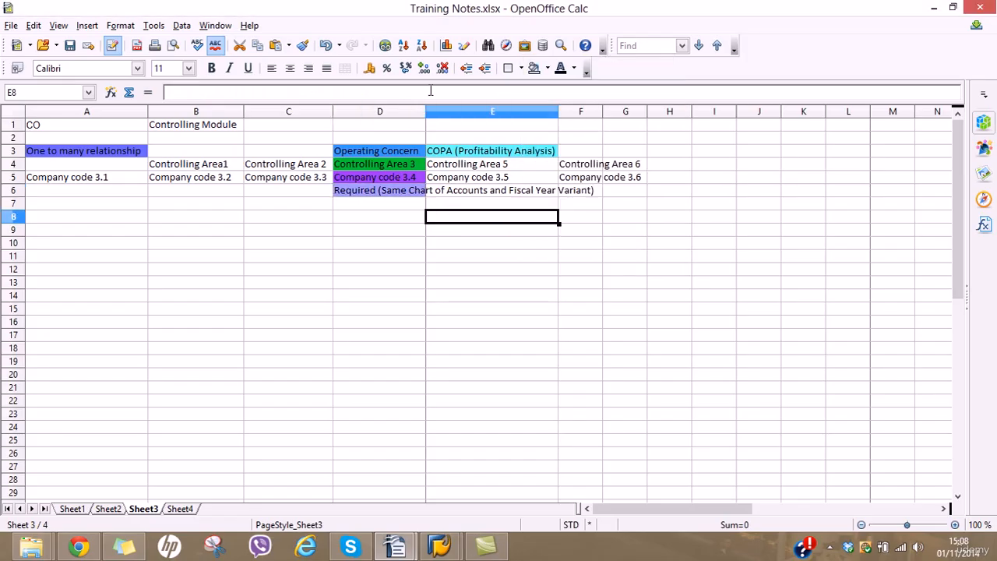
left_click(421, 112)
double_click(425, 113)
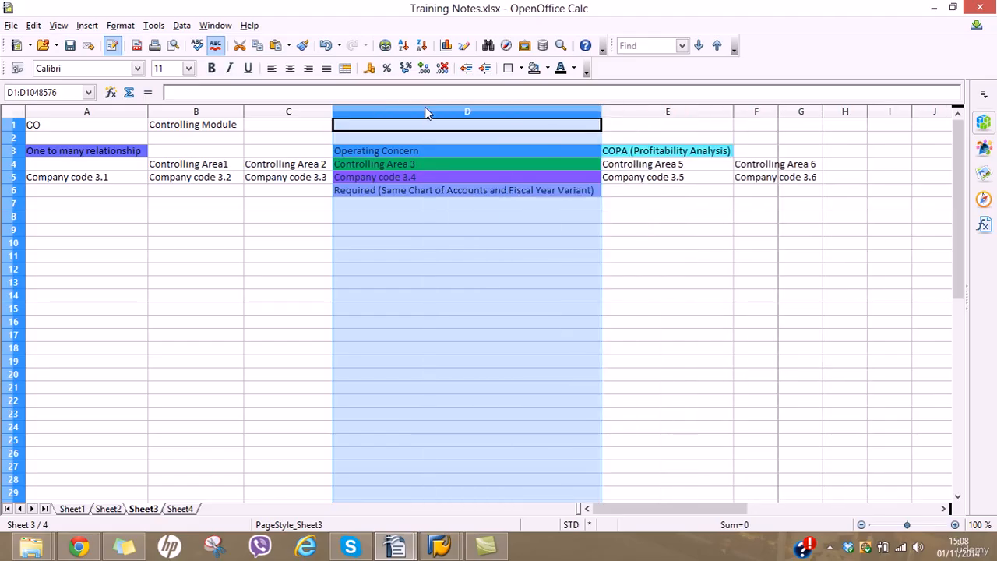
left_click(422, 258)
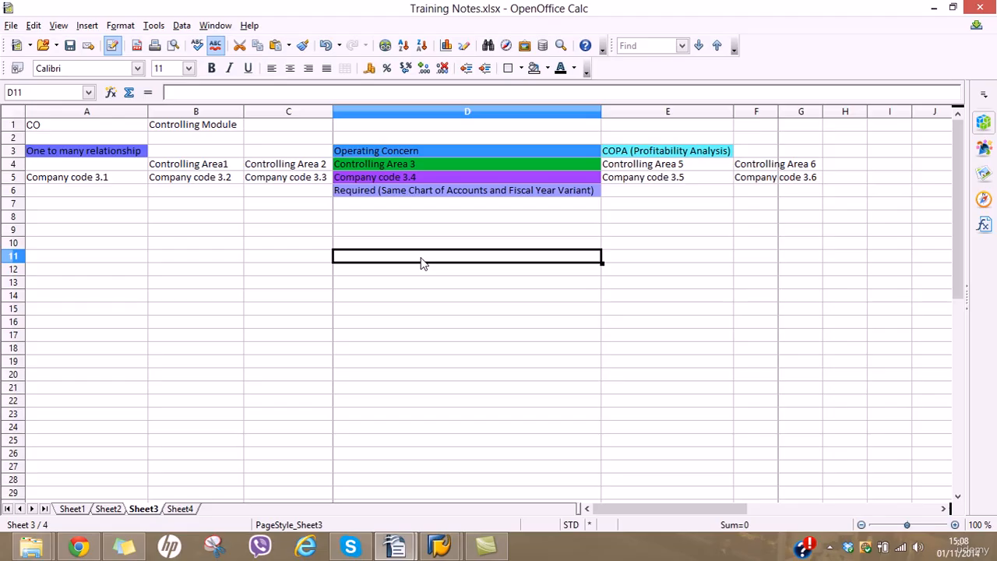
Switch to the SAP G/L document window, start a new session and open the SAP Reference IMG through transaction spro.
left_click(439, 546)
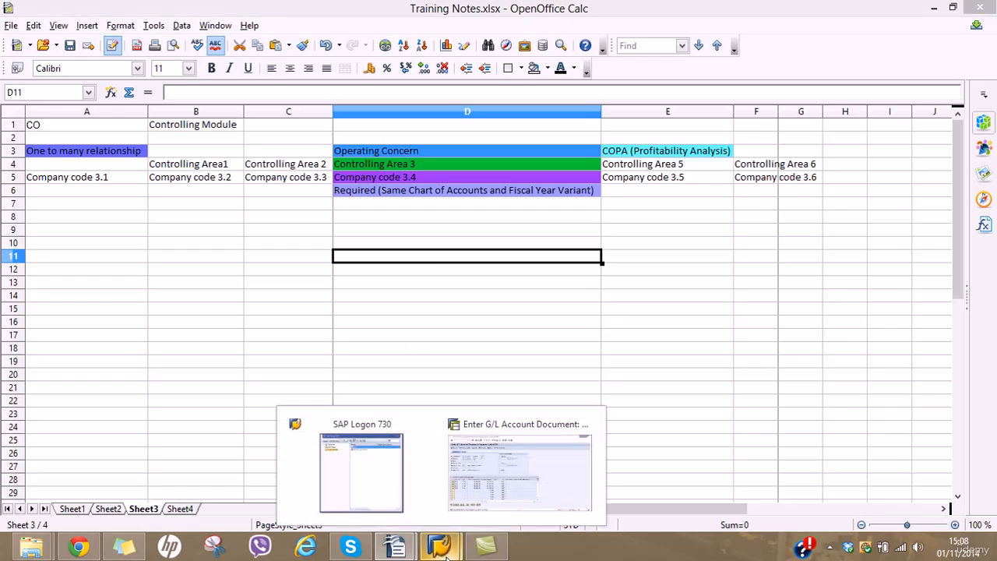
left_click(520, 488)
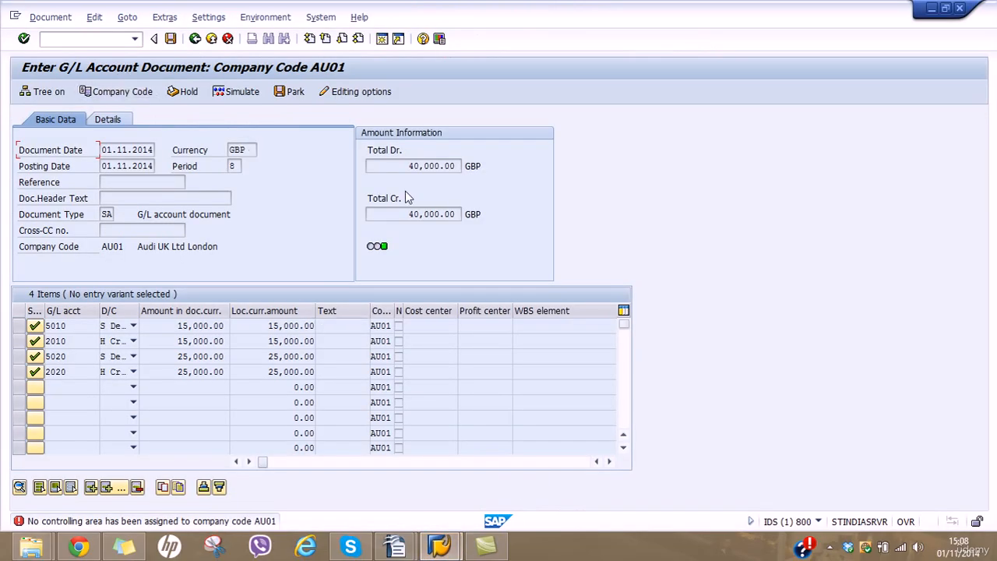
left_click(382, 40)
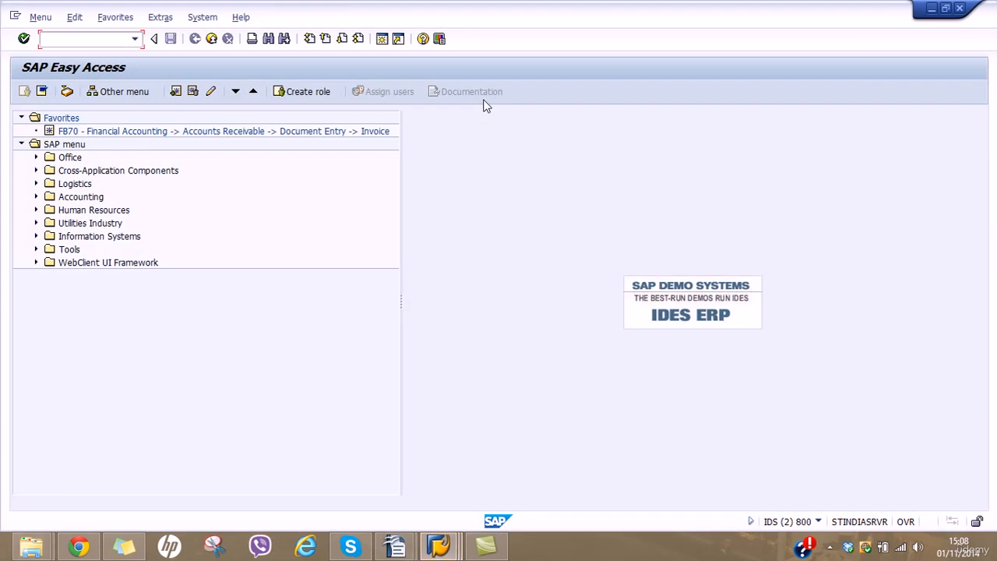
type("spro")
key("Return")
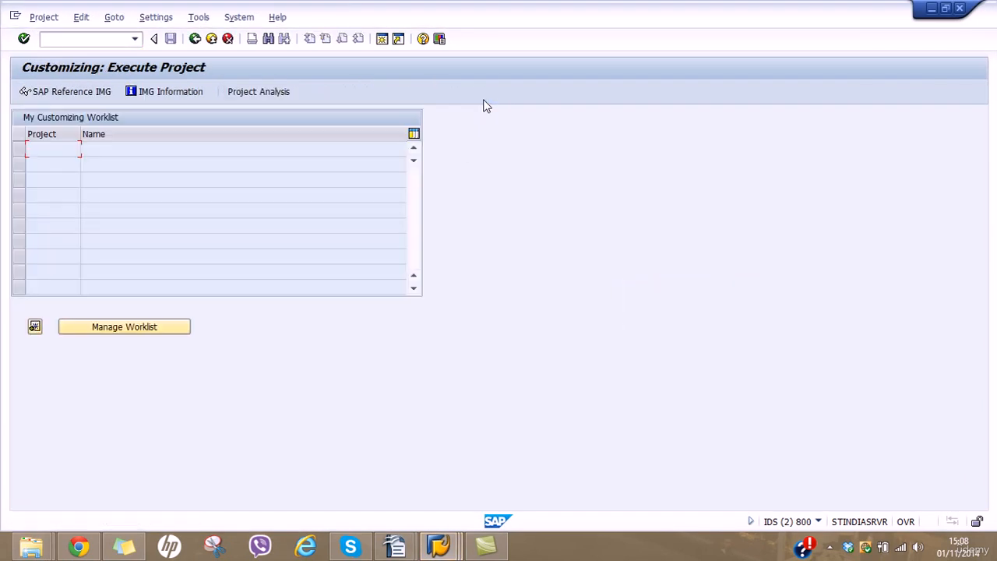
left_click(90, 91)
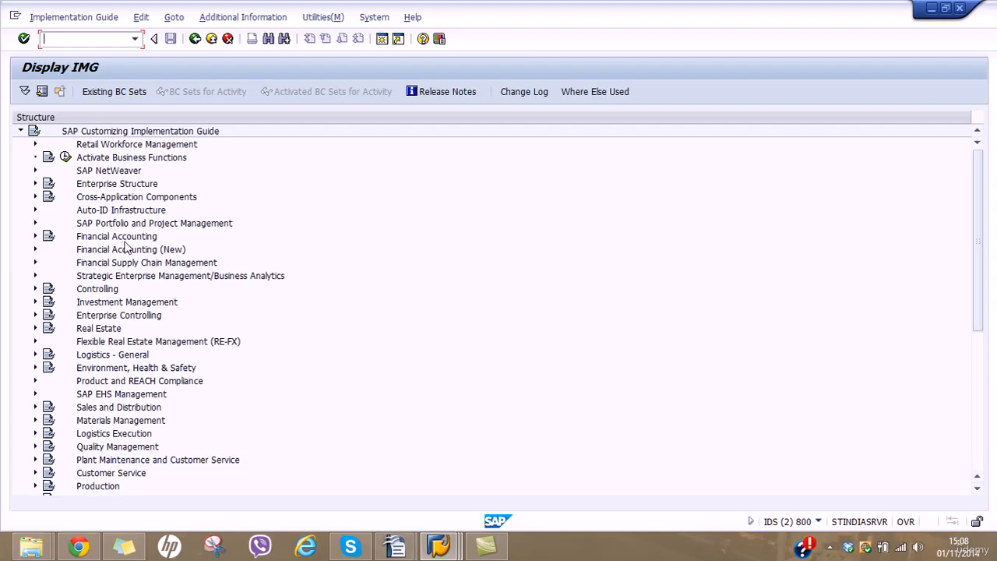
Expand Enterprise Structure > Definition > Controlling and locate the Maintain Controlling Area and Create Operating Concern activities.
left_click(111, 186)
left_click(35, 184)
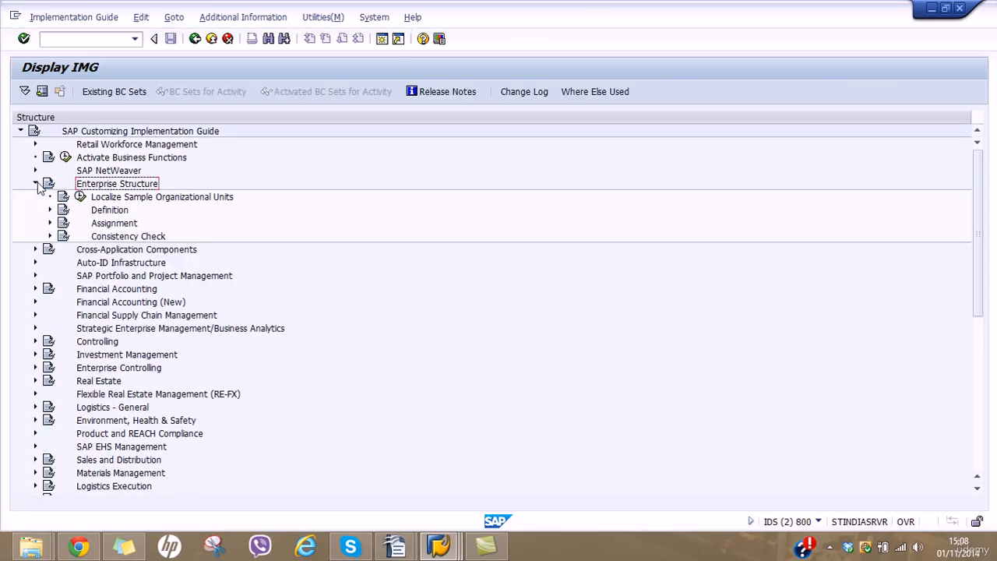
left_click(50, 211)
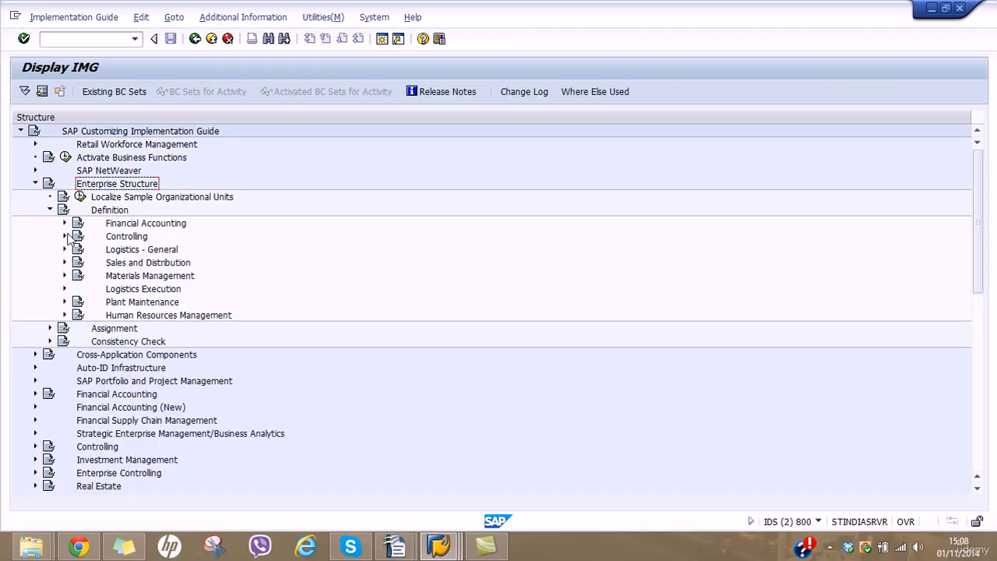
left_click(66, 236)
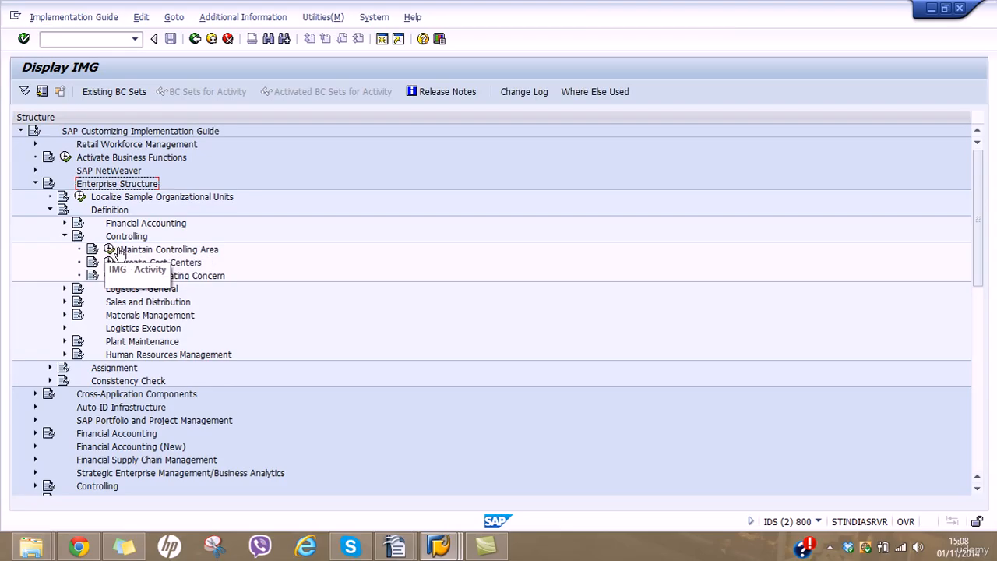
left_click(164, 250)
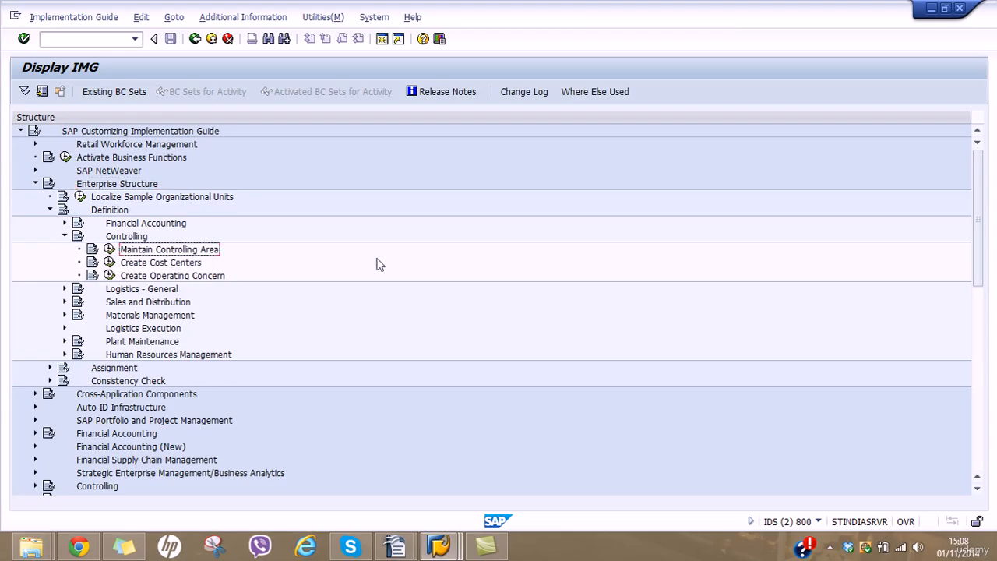
left_click(173, 278)
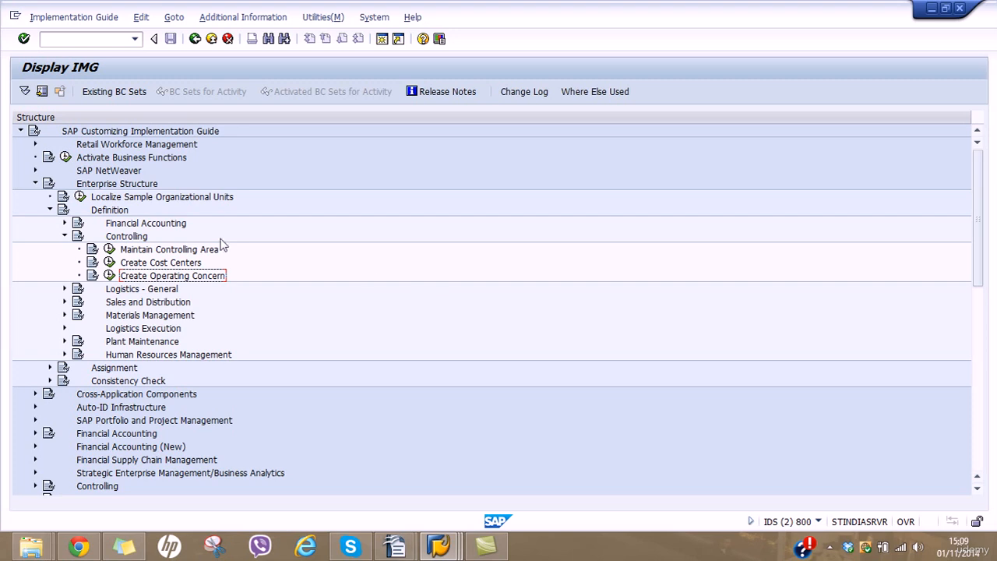
left_click(176, 250)
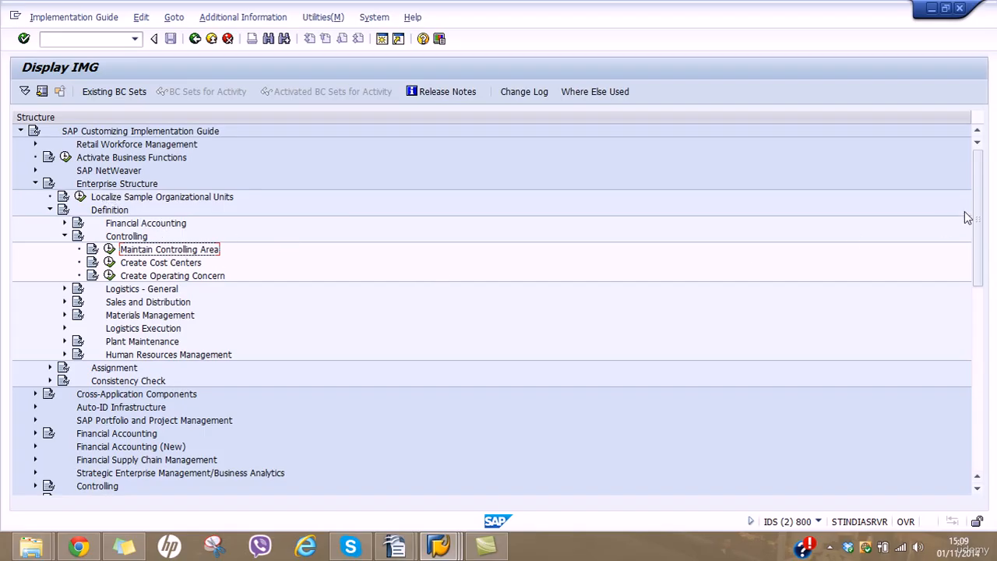
Expand the main Controlling node down to General Controlling > Organization and select its Maintain Controlling Area activity.
left_click_drag(978, 217, 978, 238)
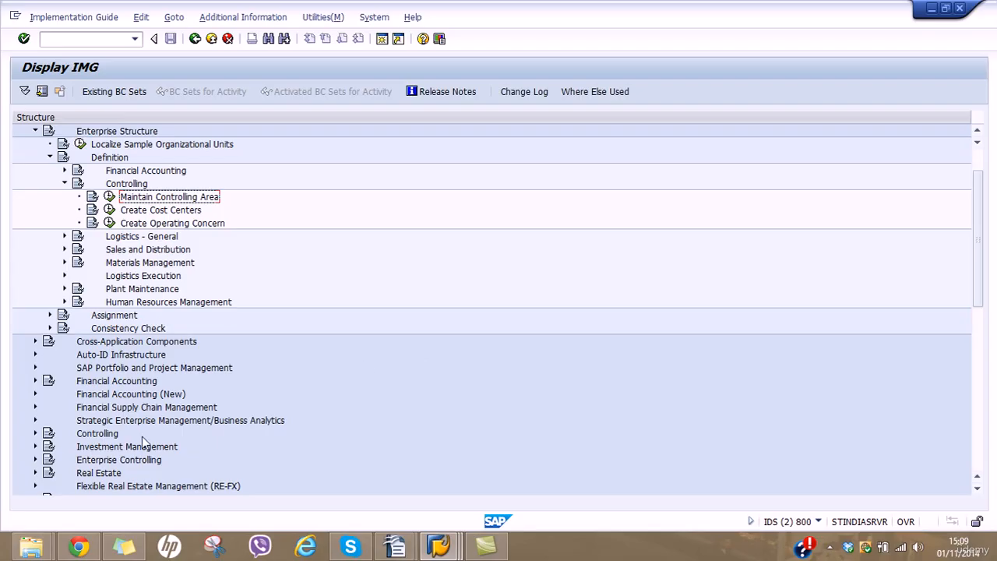
left_click(102, 437)
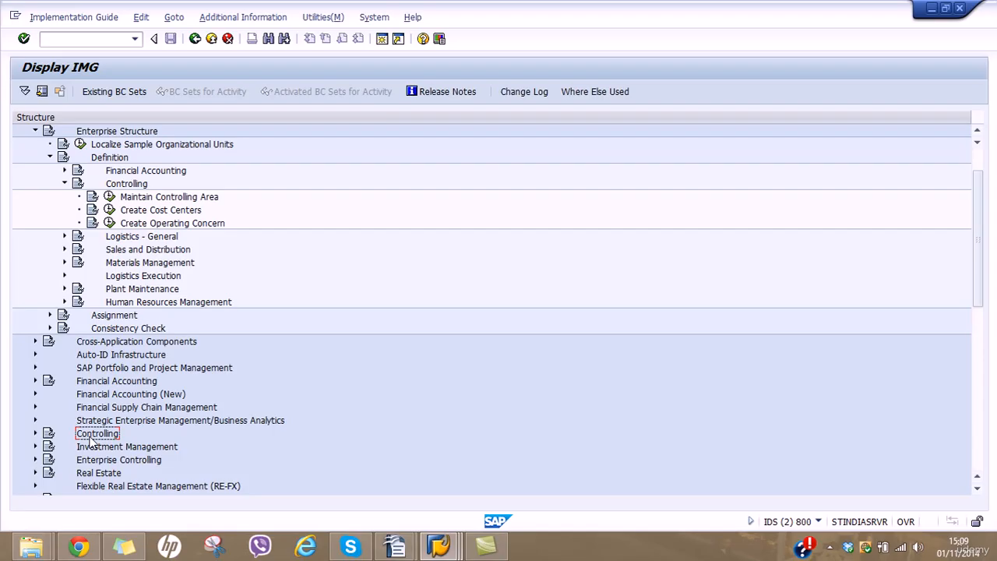
left_click(36, 436)
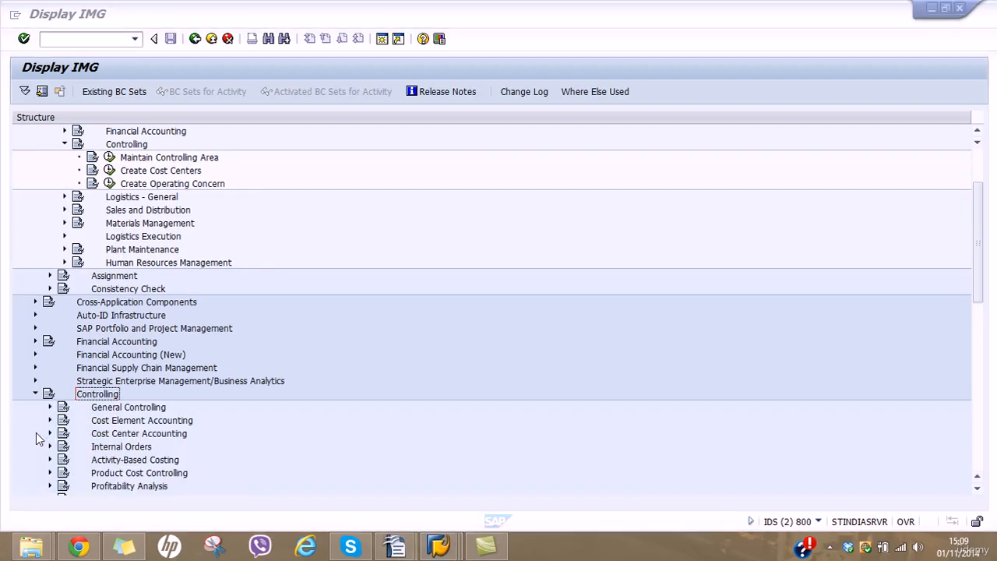
left_click(131, 410)
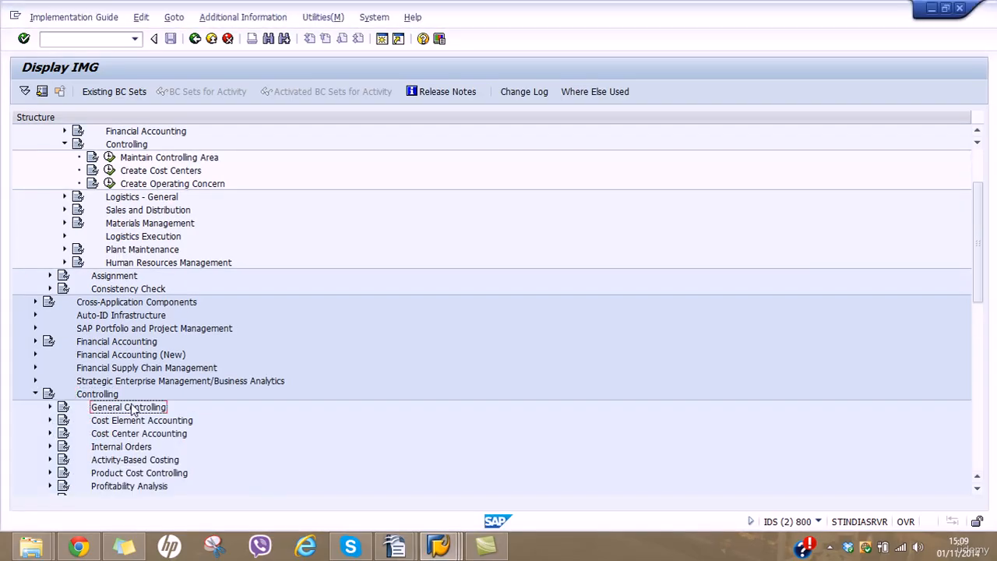
left_click(49, 406)
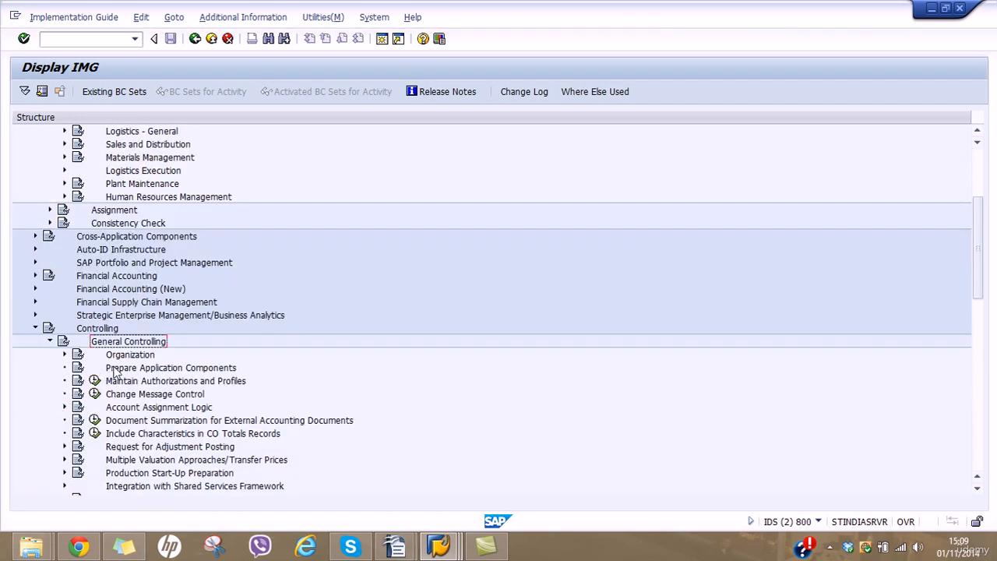
left_click(132, 356)
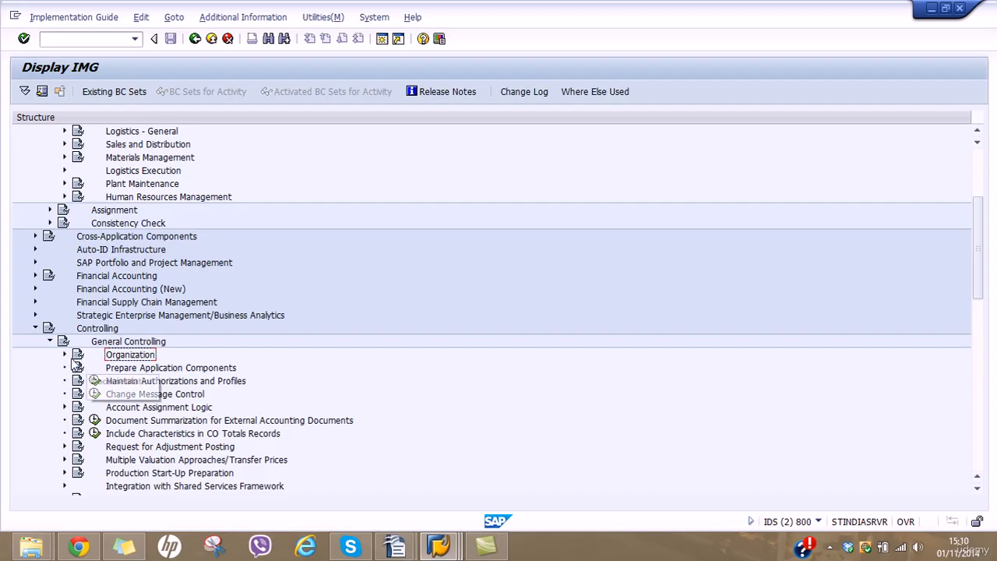
left_click(65, 354)
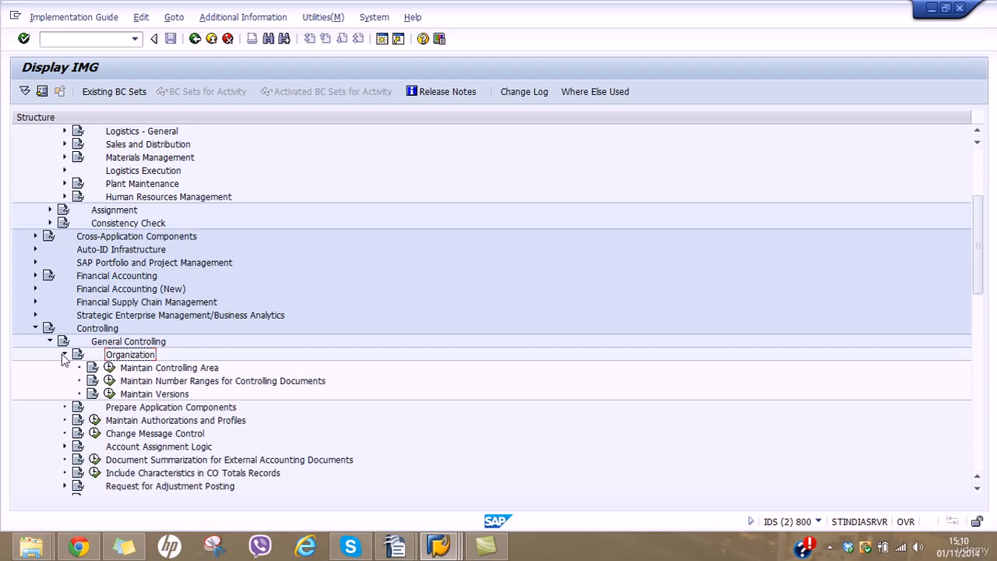
left_click(148, 369)
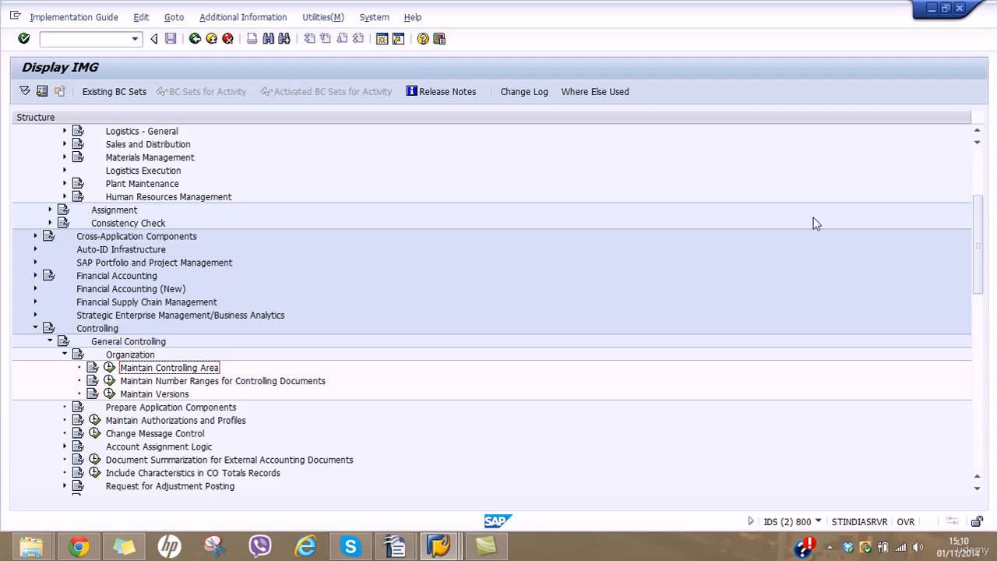
Revisit the Enterprise Structure entries, then execute Maintain Controlling Area under Controlling > General Controlling > Organization.
left_click_drag(974, 221, 969, 179)
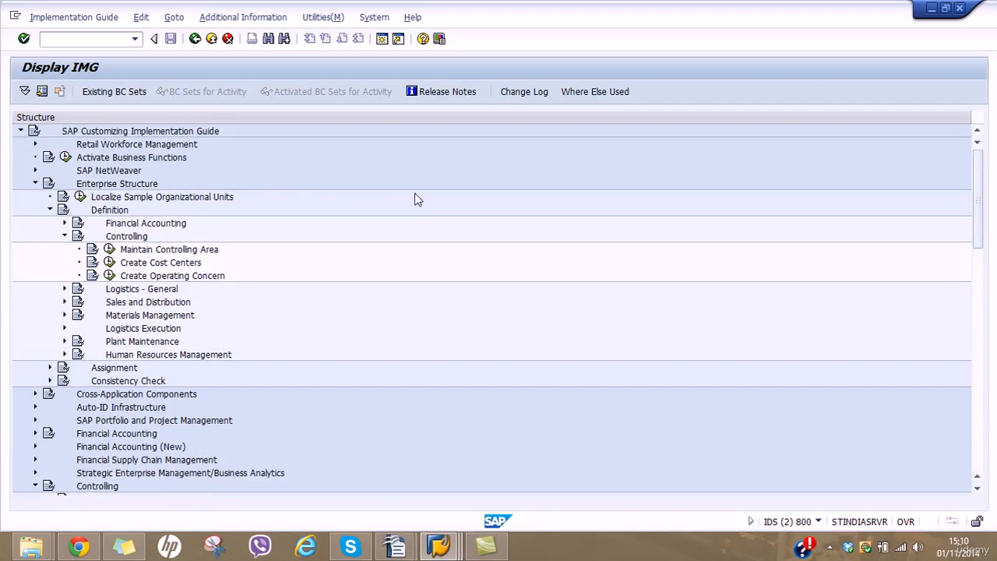
left_click(209, 254)
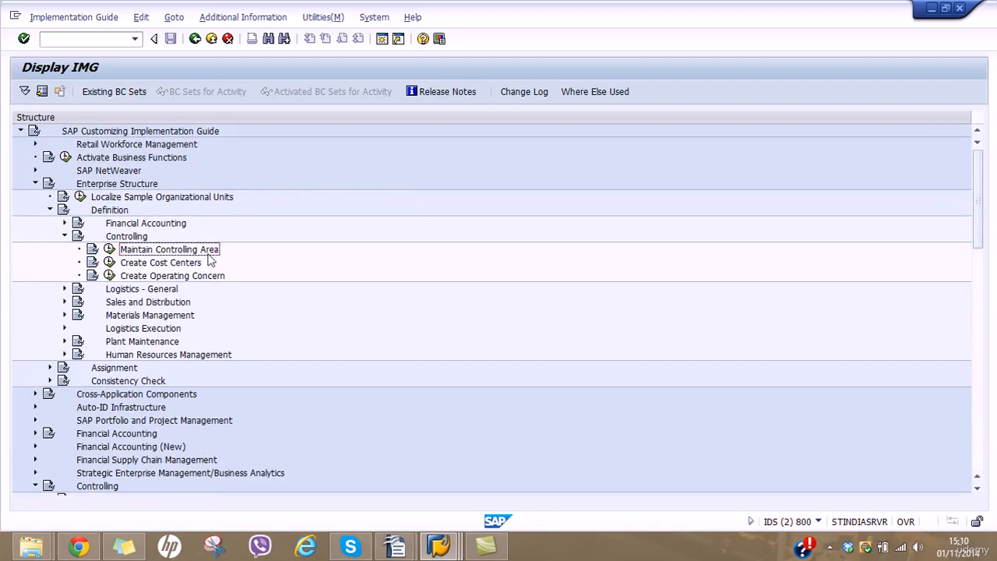
left_click(121, 374)
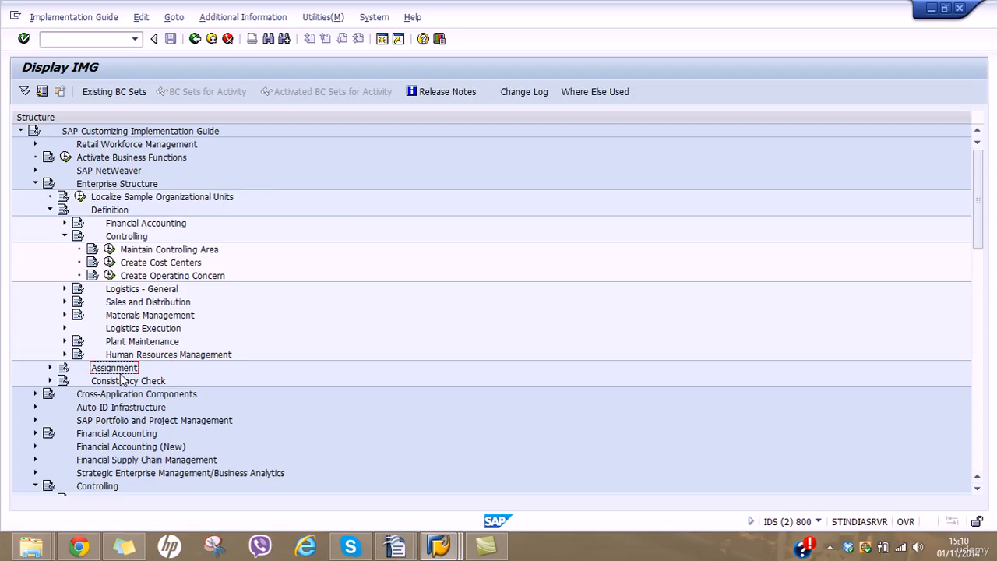
left_click_drag(972, 204, 973, 280)
left_click(190, 241)
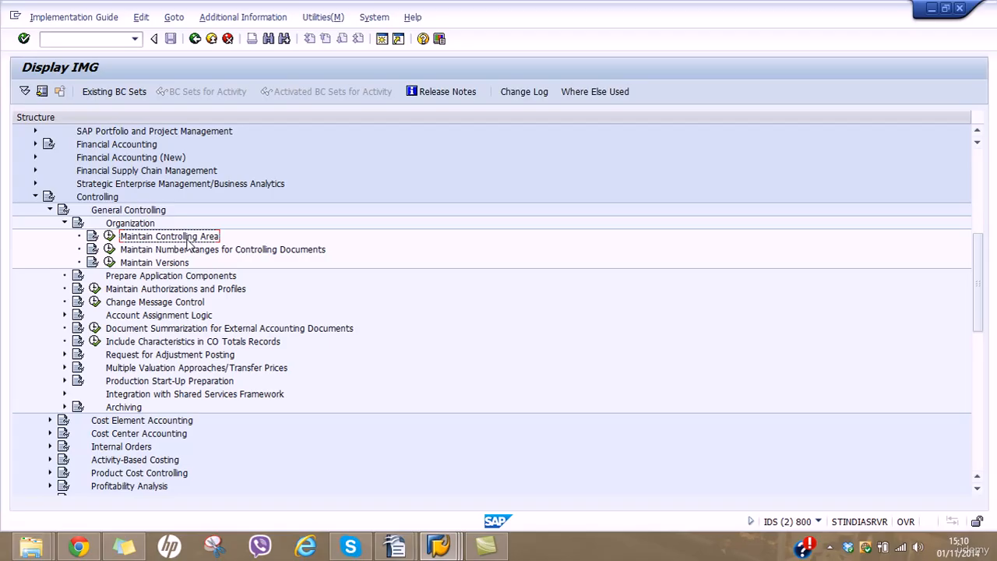
left_click(109, 237)
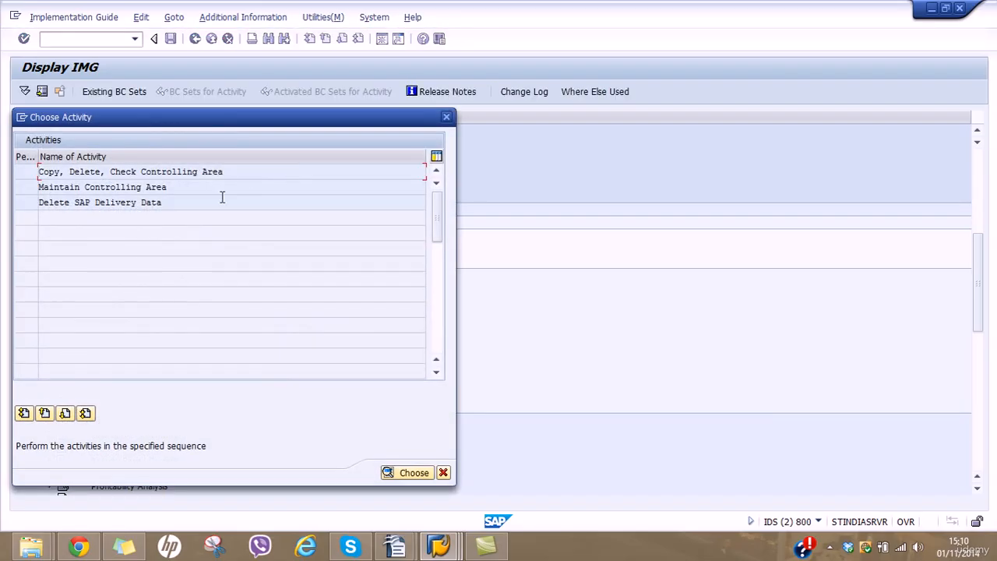
Open the Copy, Delete, Check Controlling Area activity and try to copy the controlling area organizational object.
left_click_drag(233, 171, 38, 172)
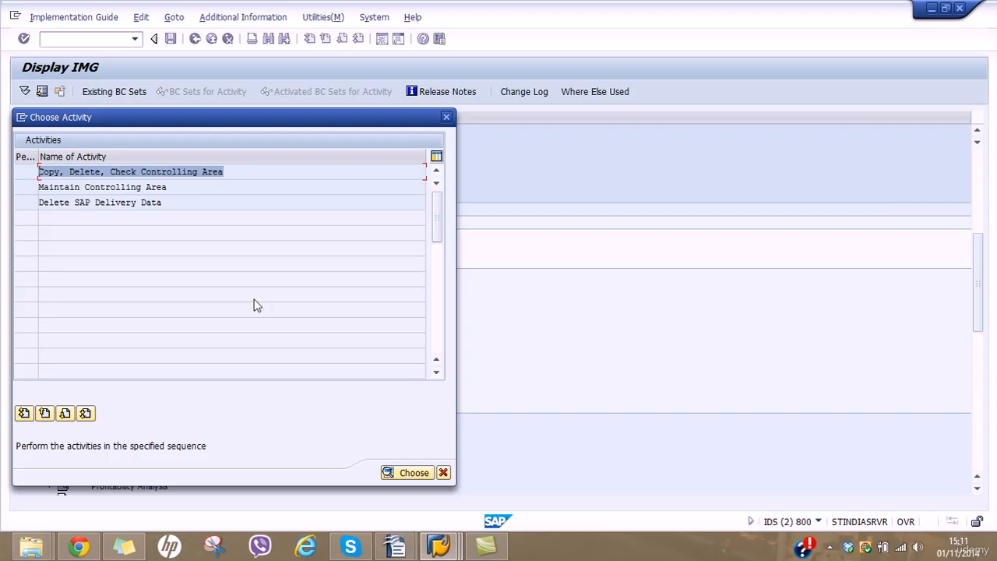
double_click(178, 176)
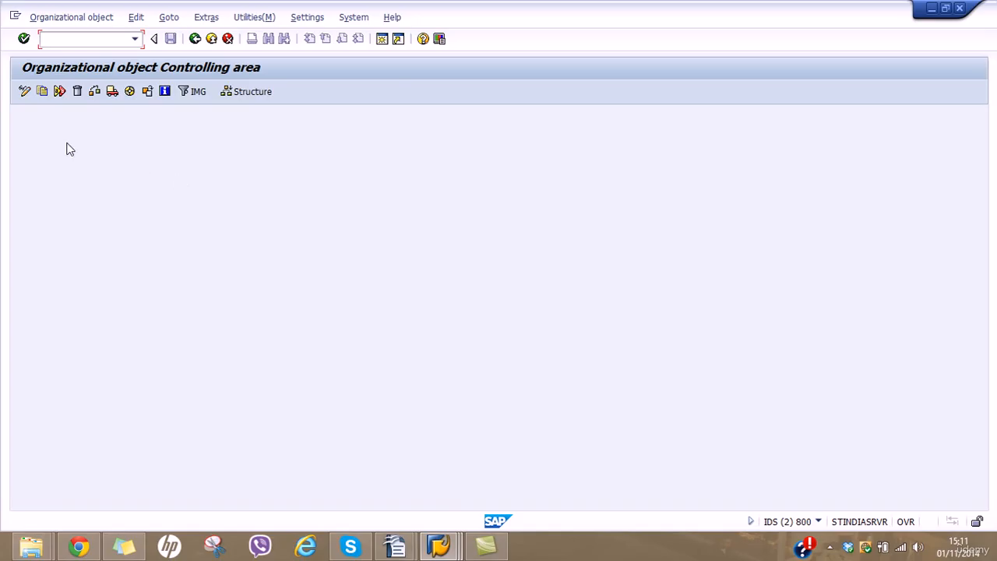
left_click(43, 91)
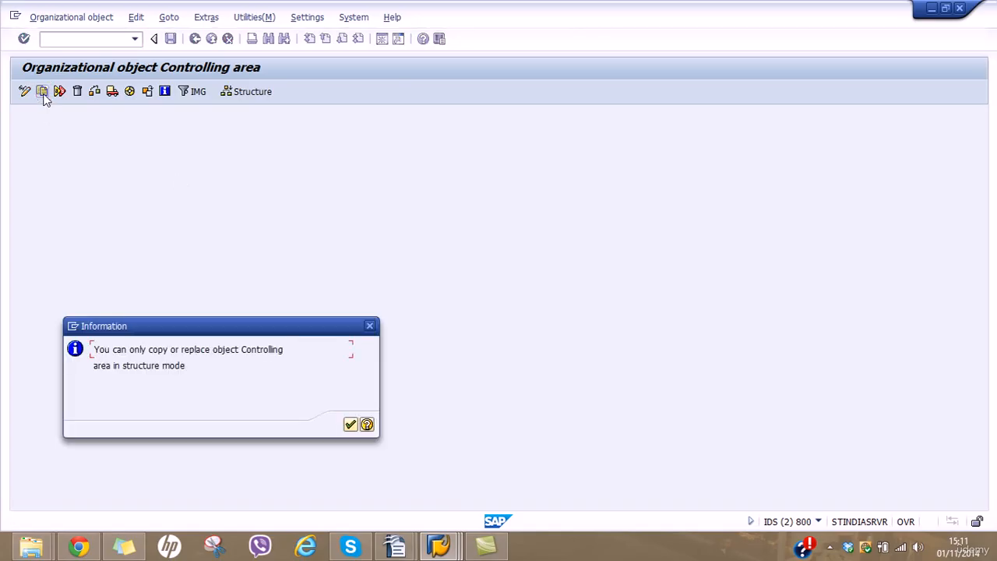
left_click(350, 423)
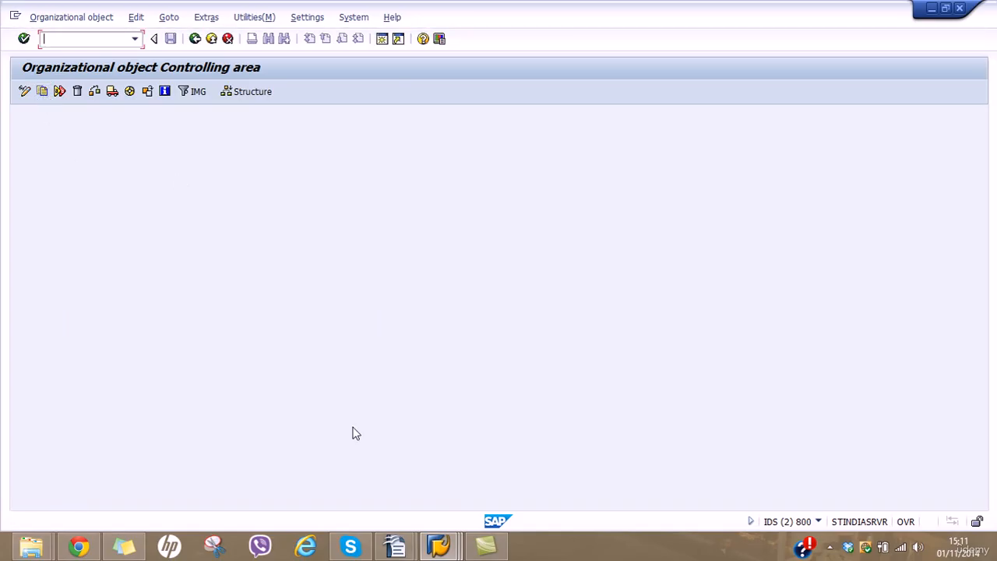
left_click(42, 91)
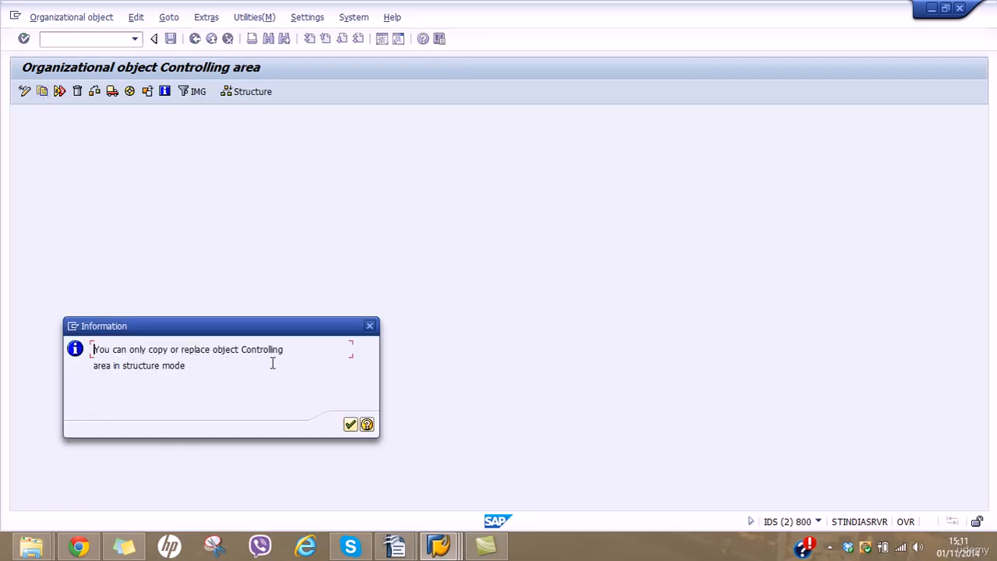
left_click(350, 423)
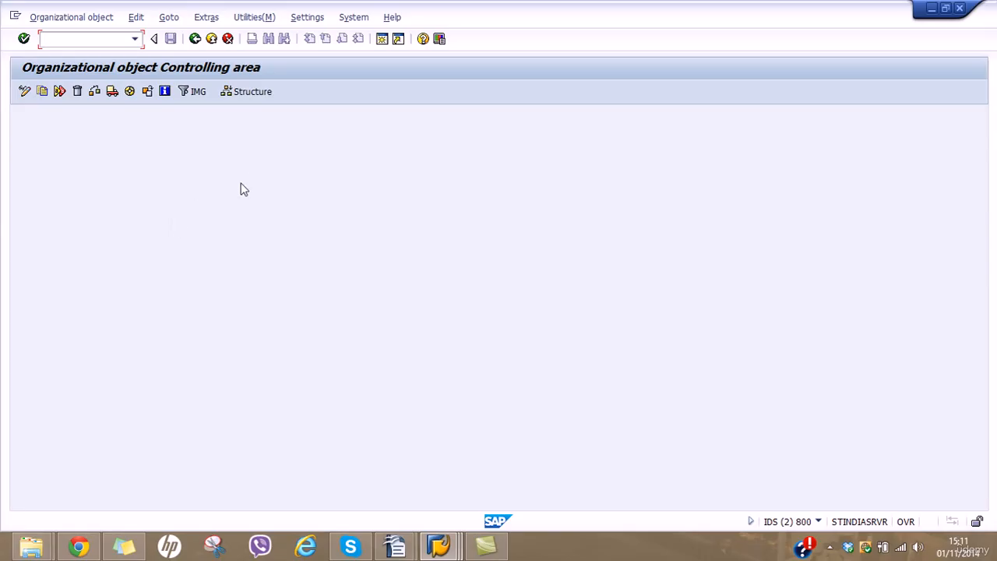
Change the controlling area from organizational object mode to structure mode and look through the available organizational structure functions.
left_click(254, 92)
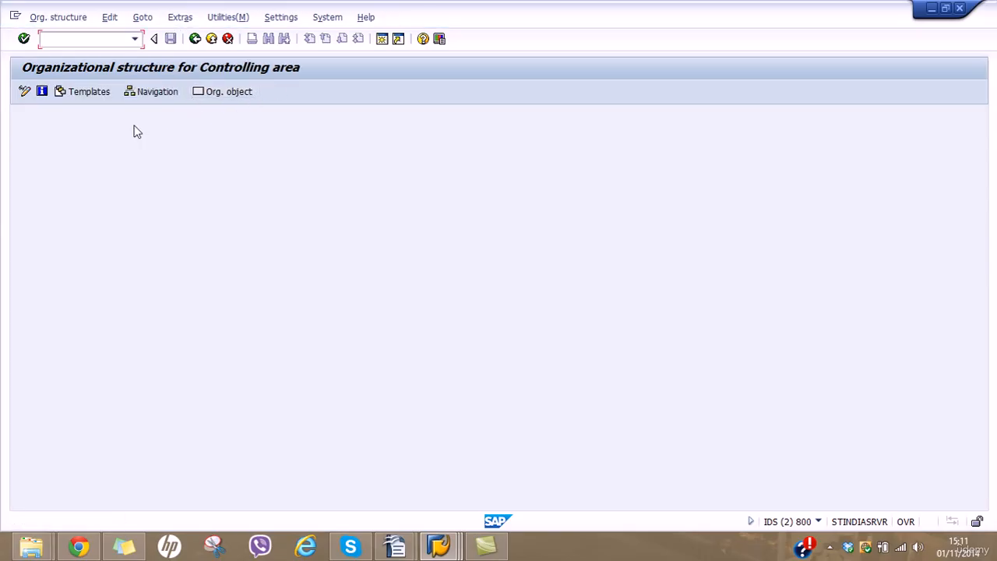
left_click(218, 92)
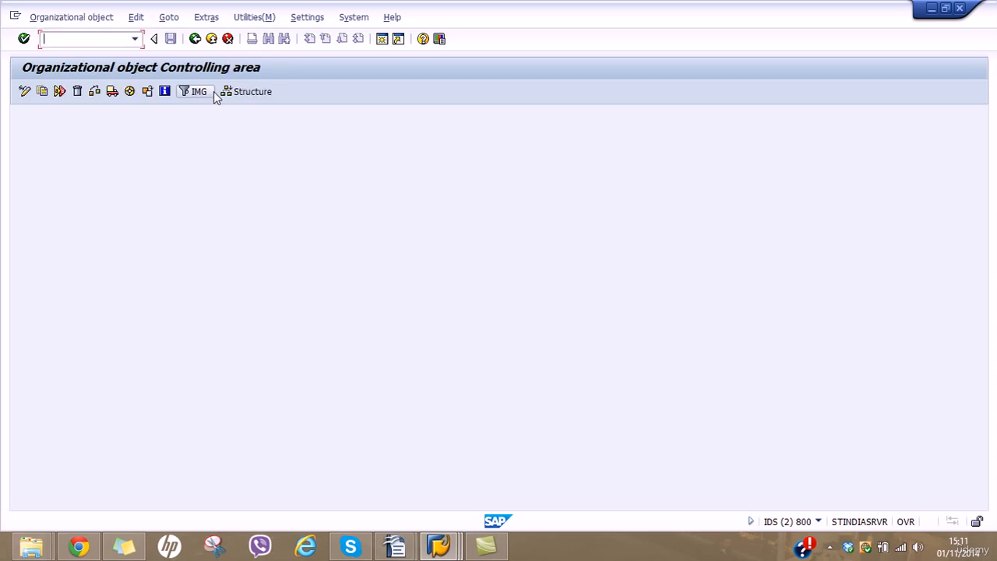
left_click(243, 92)
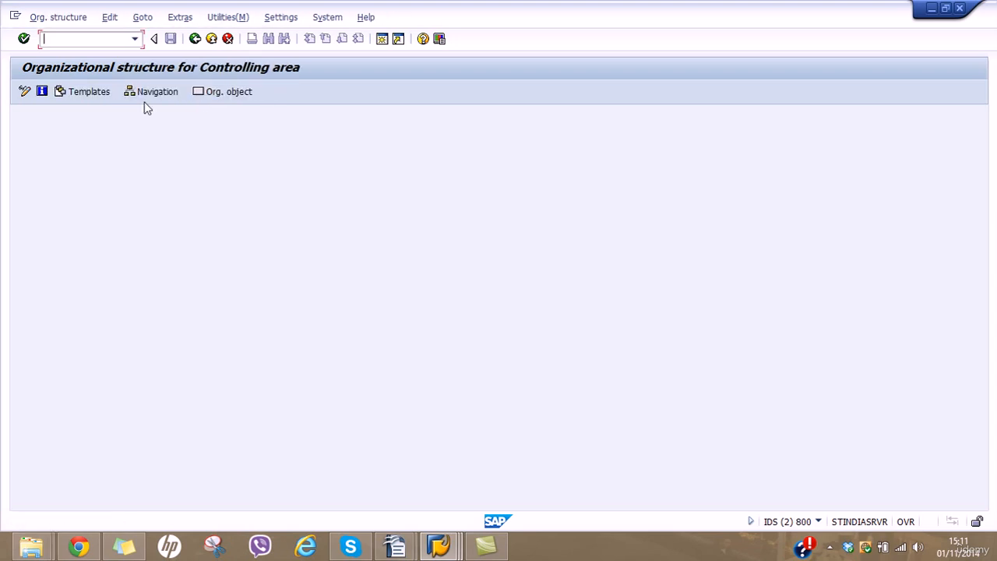
left_click(25, 91)
left_click(65, 18)
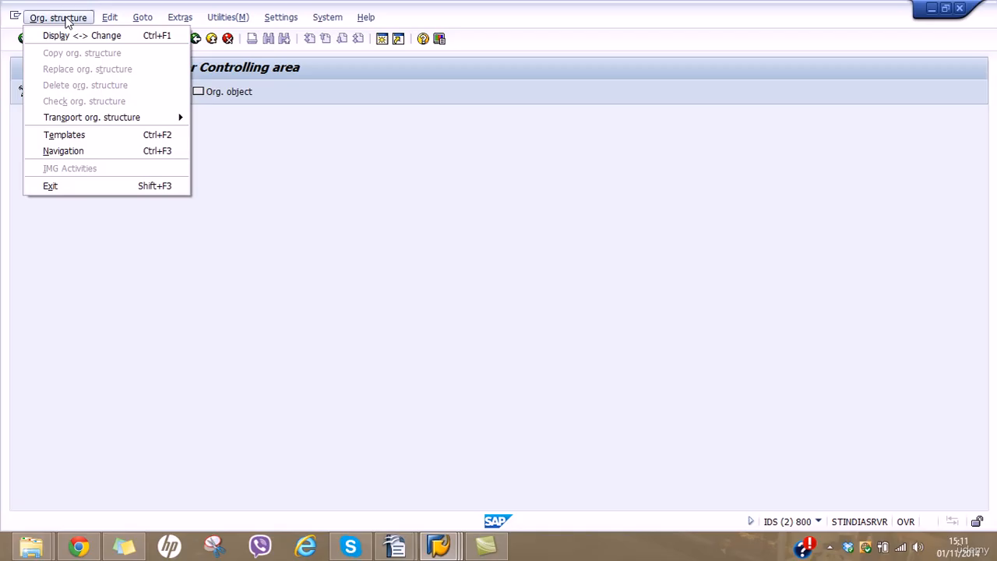
left_click(247, 167)
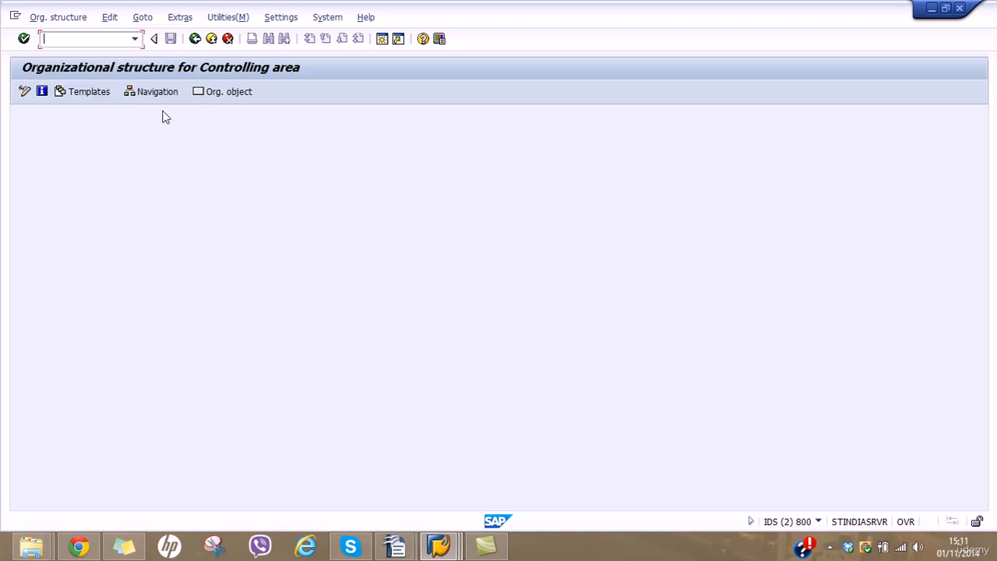
Load the Company code, plant template into the controlling area's organizational structure and review the selected objects.
left_click(104, 92)
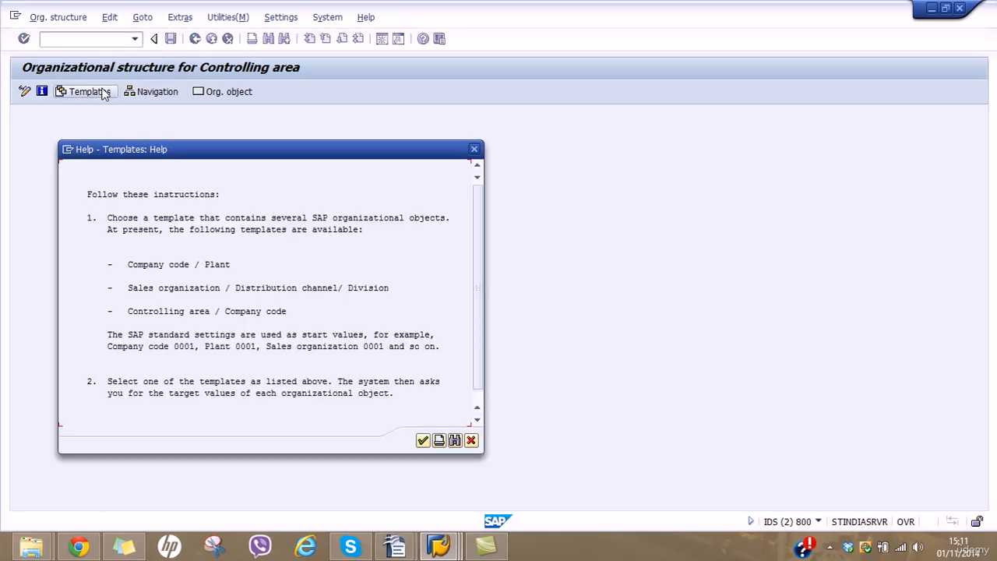
left_click(423, 441)
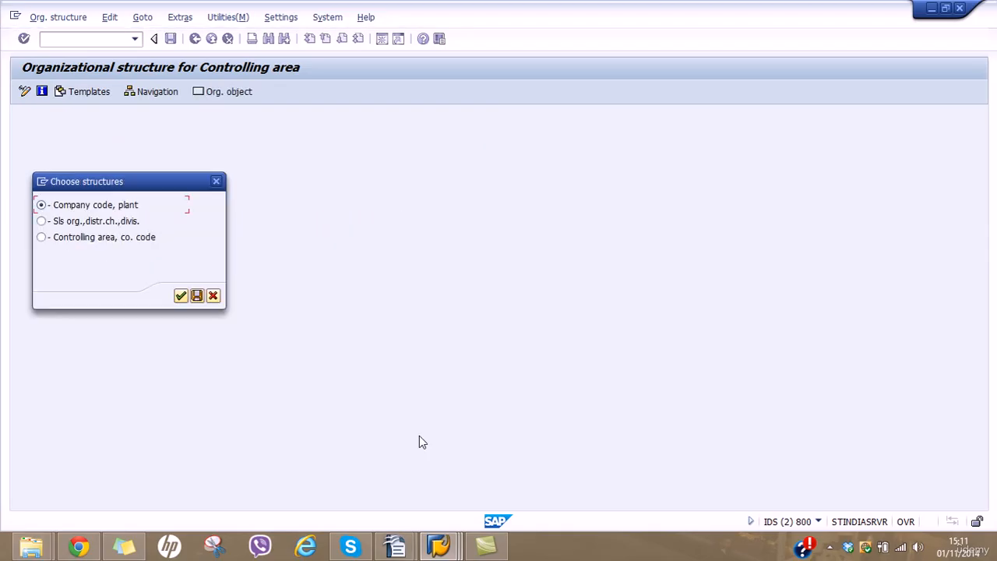
left_click(180, 295)
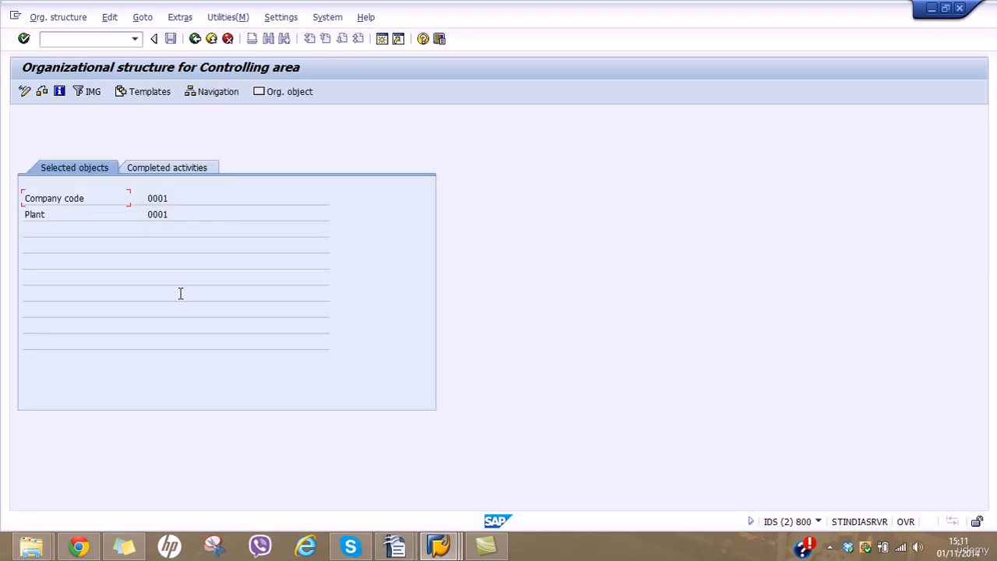
left_click(160, 175)
left_click(74, 168)
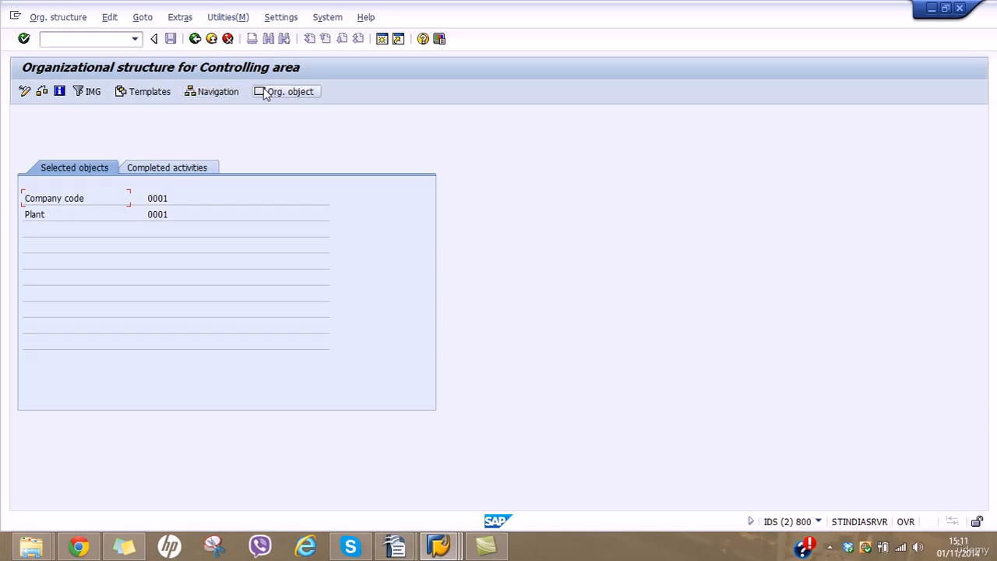
Load the Controlling area, co. code structure template and check its selected objects and completed activities.
left_click(162, 94)
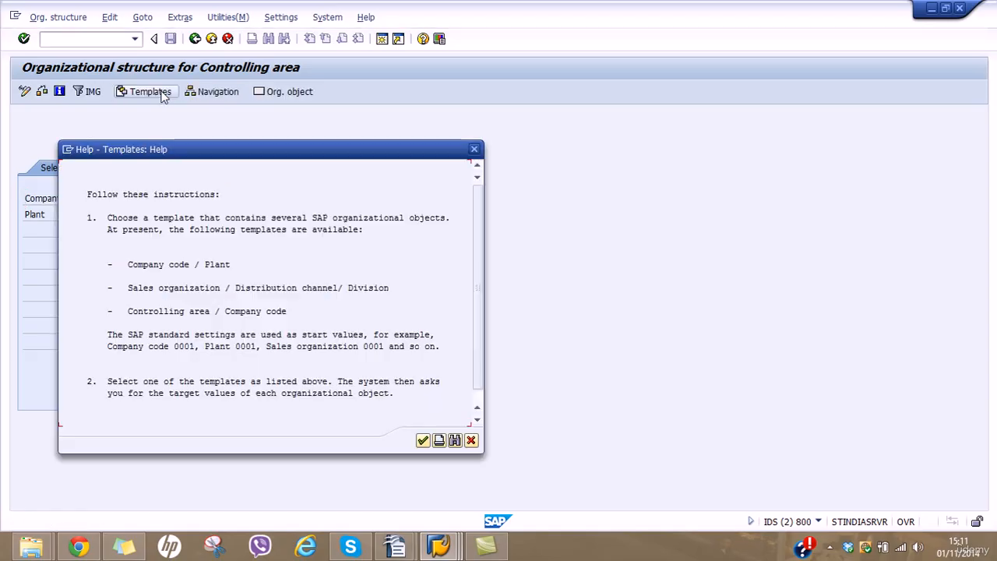
left_click(423, 442)
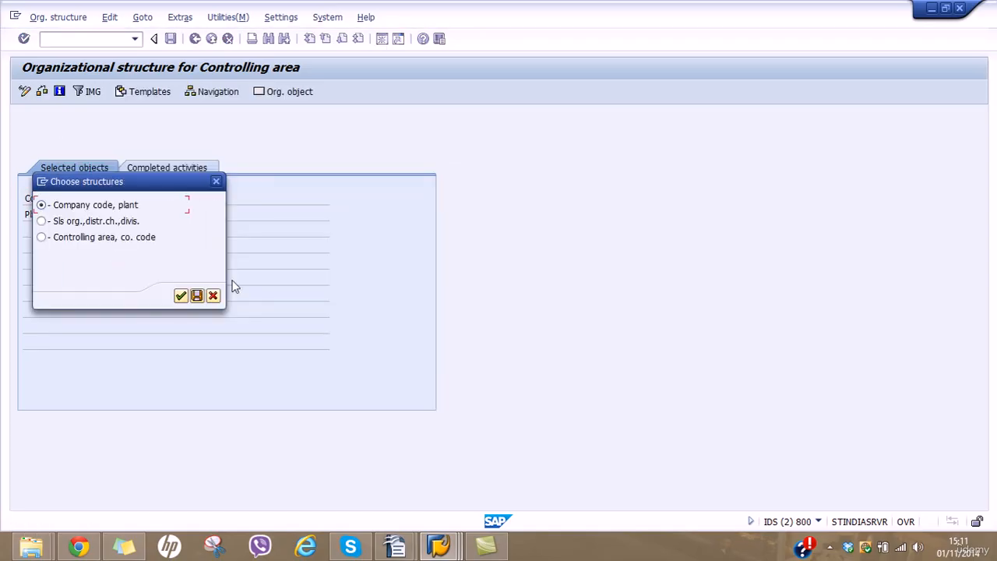
left_click(125, 239)
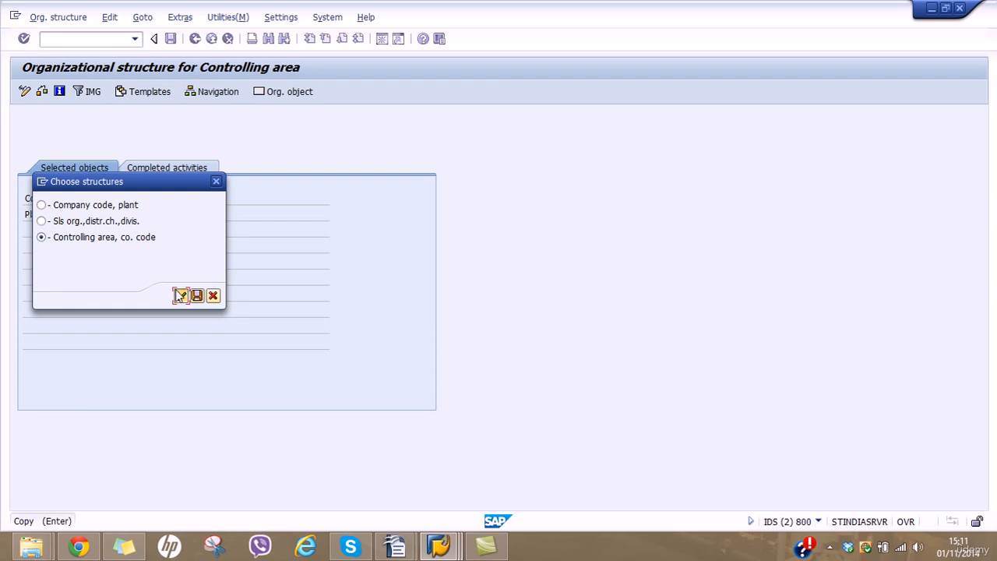
left_click(180, 295)
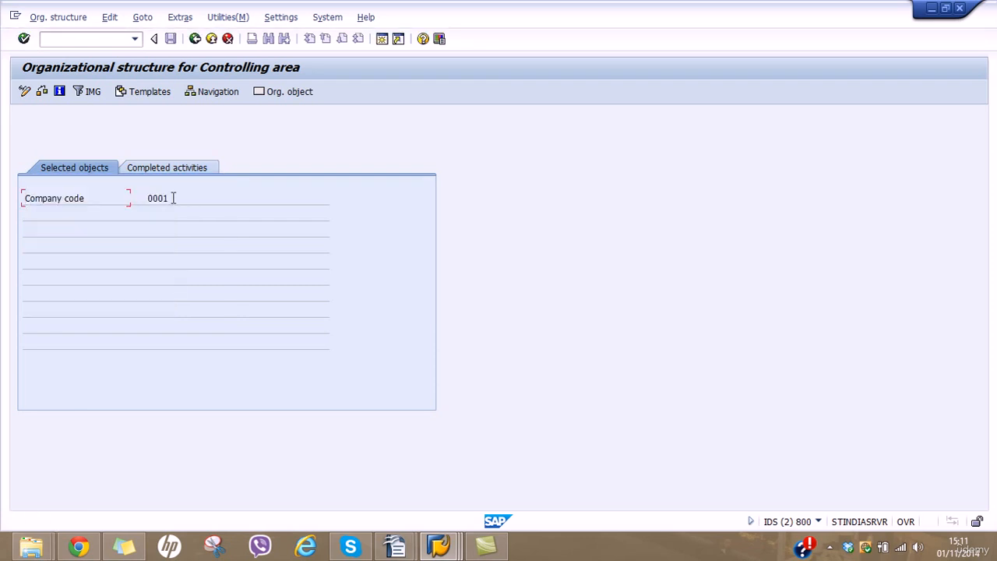
left_click_drag(173, 198, 127, 198)
left_click(195, 169)
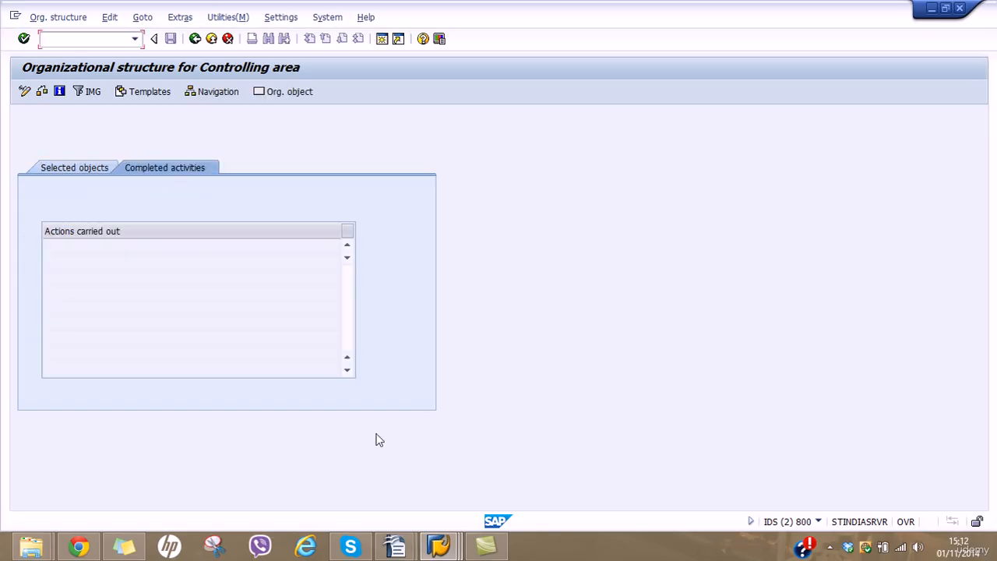
Switch to the Training Notes spreadsheet and enter Template Controlling Area in B8 of Sheet3 with 0001 beside it in C8.
mouse_move(395, 545)
left_click(449, 485)
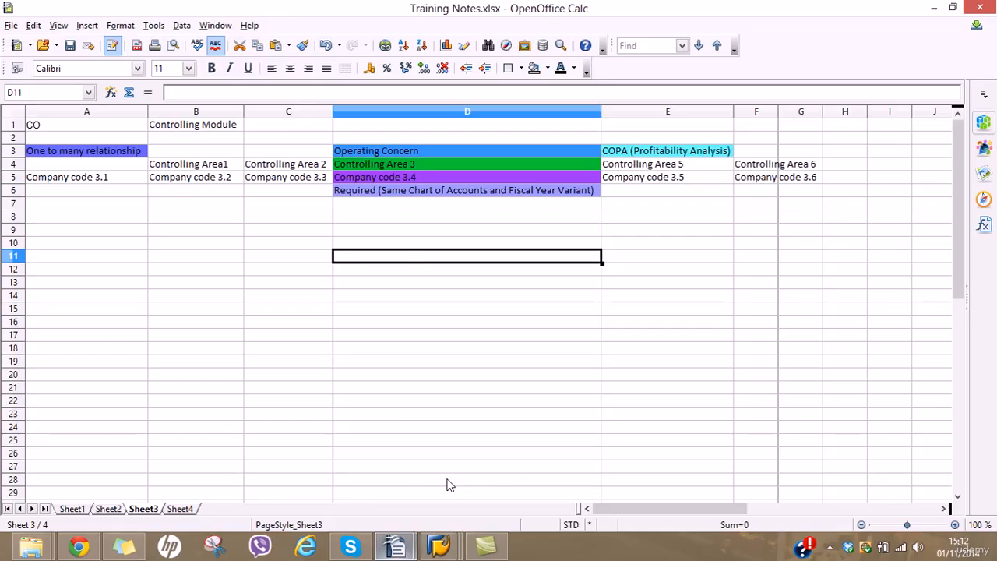
left_click(179, 221)
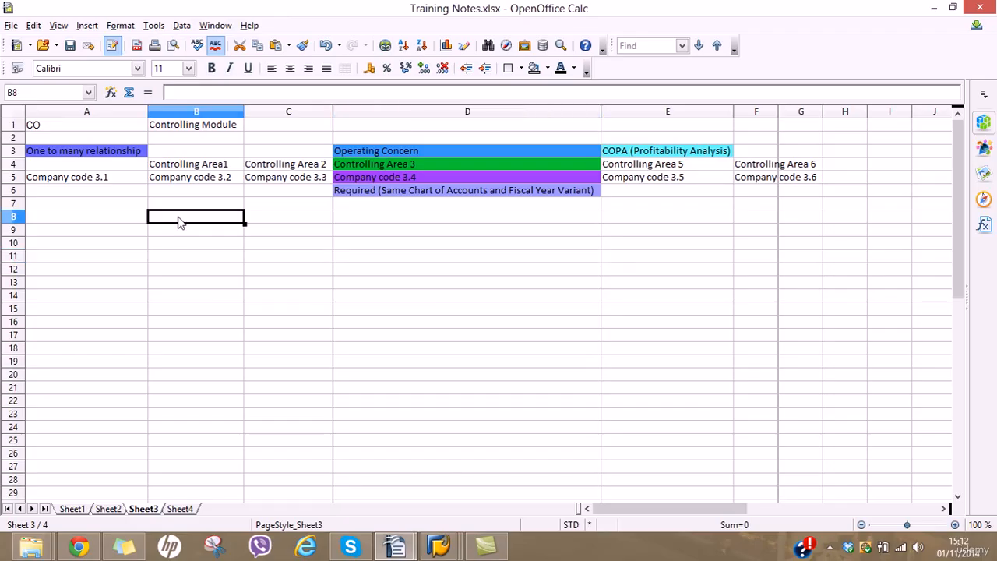
type("Temou")
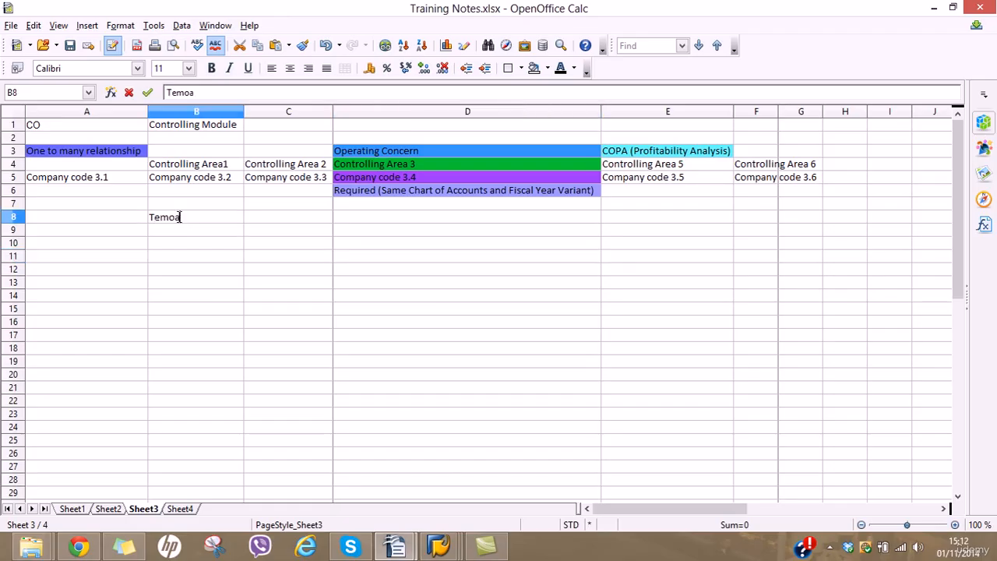
key("BackSpace")
key("BackSpace")
type("plate Controllin")
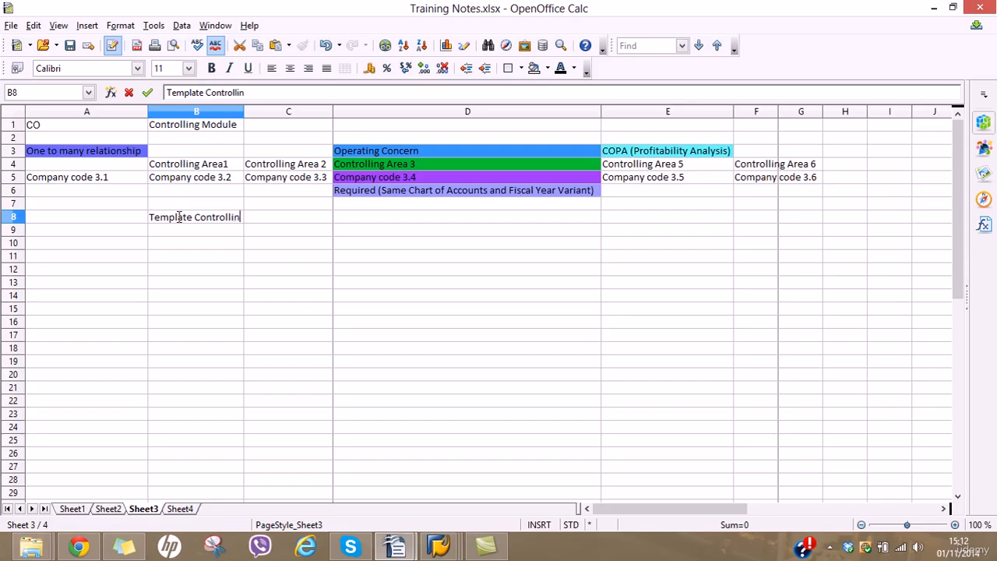
type("g Area")
key("Tab")
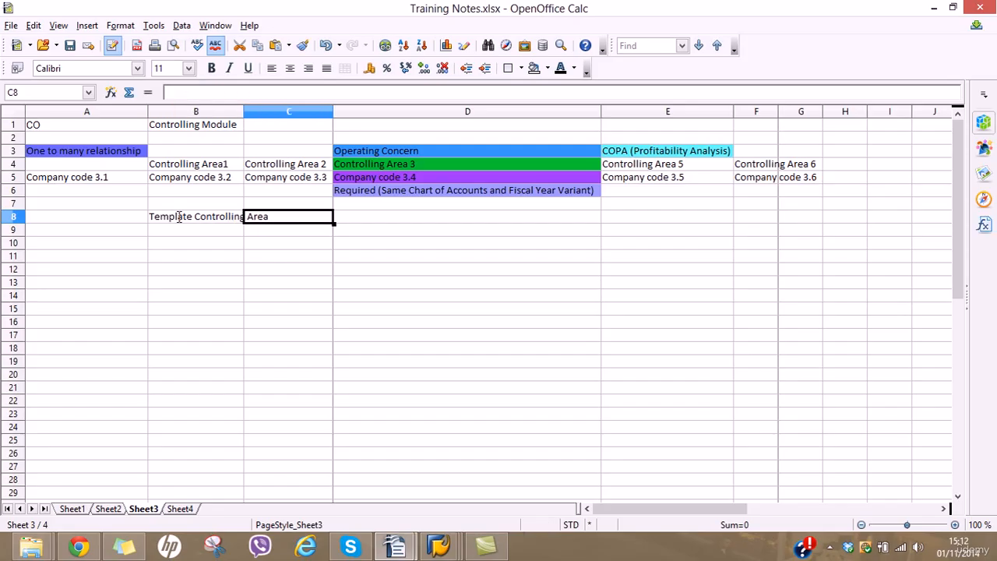
type("0001")
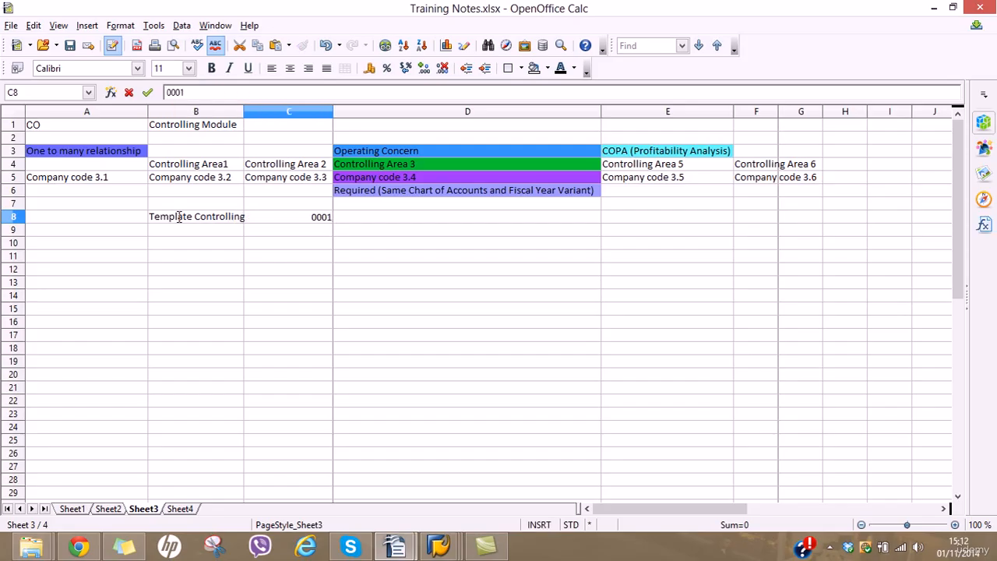
key("Return")
Format the number in cell C8 with four leading zeroes so it displays as 0001.
left_click(288, 219)
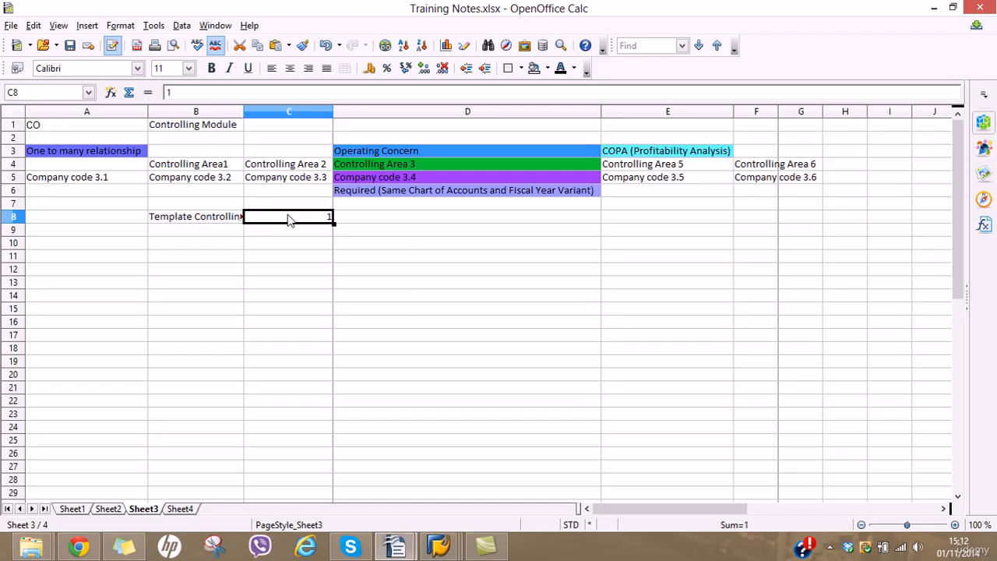
right_click(288, 219)
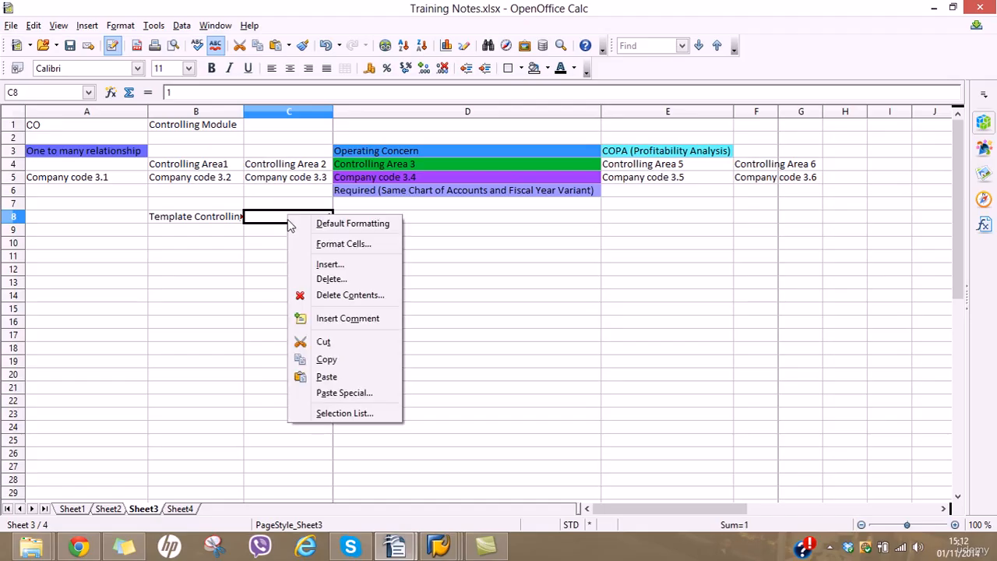
left_click(349, 249)
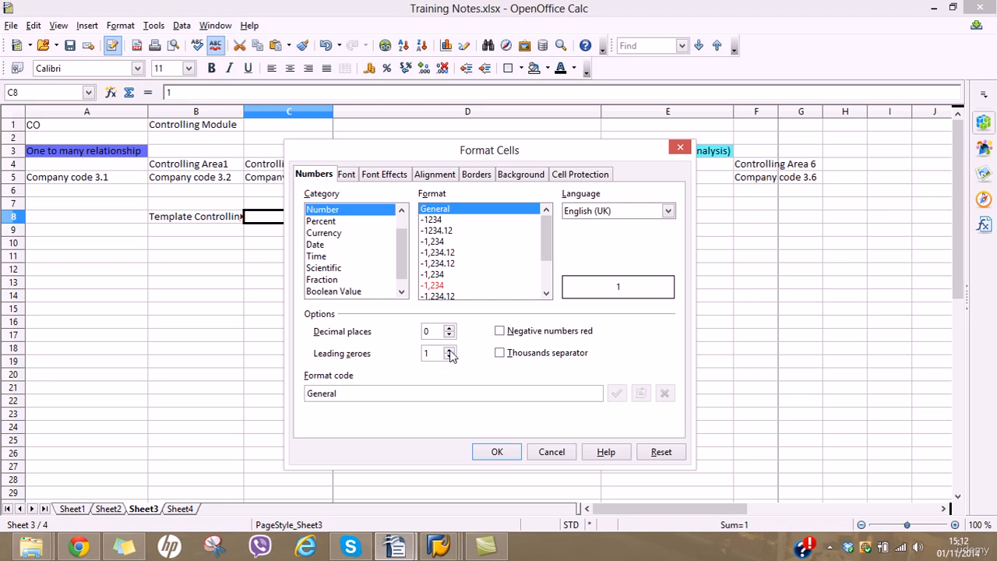
left_click(449, 352)
left_click(449, 351)
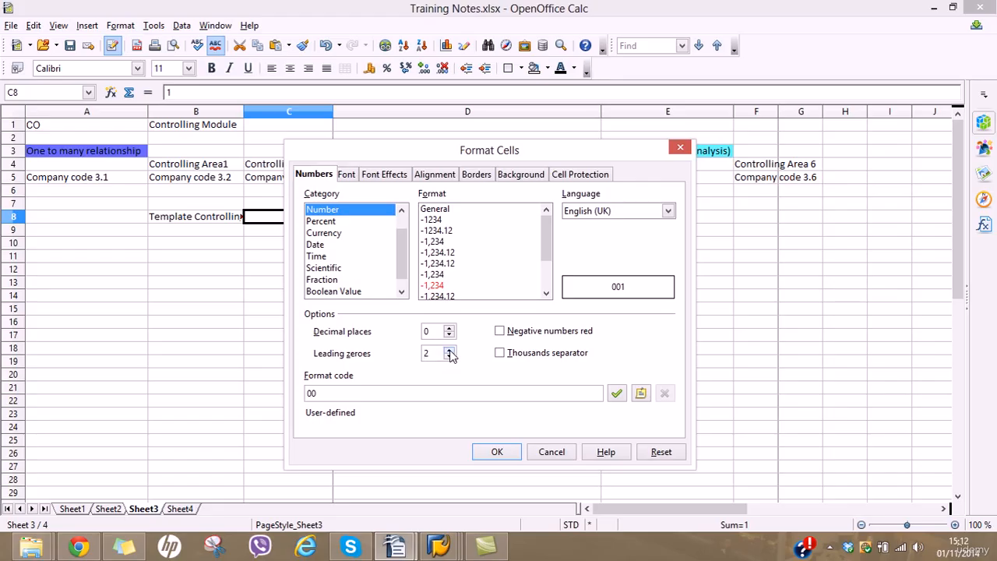
left_click(486, 452)
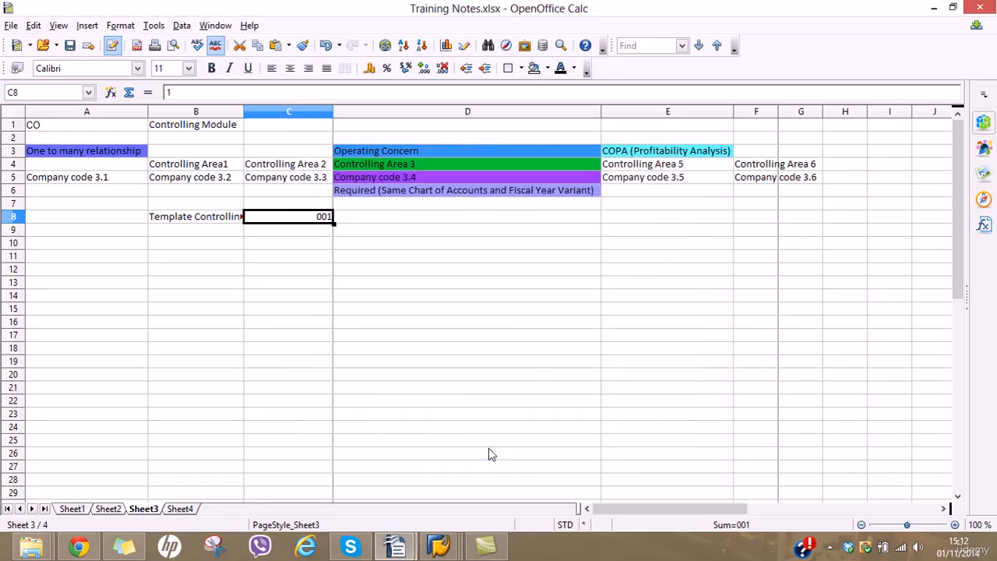
right_click(304, 221)
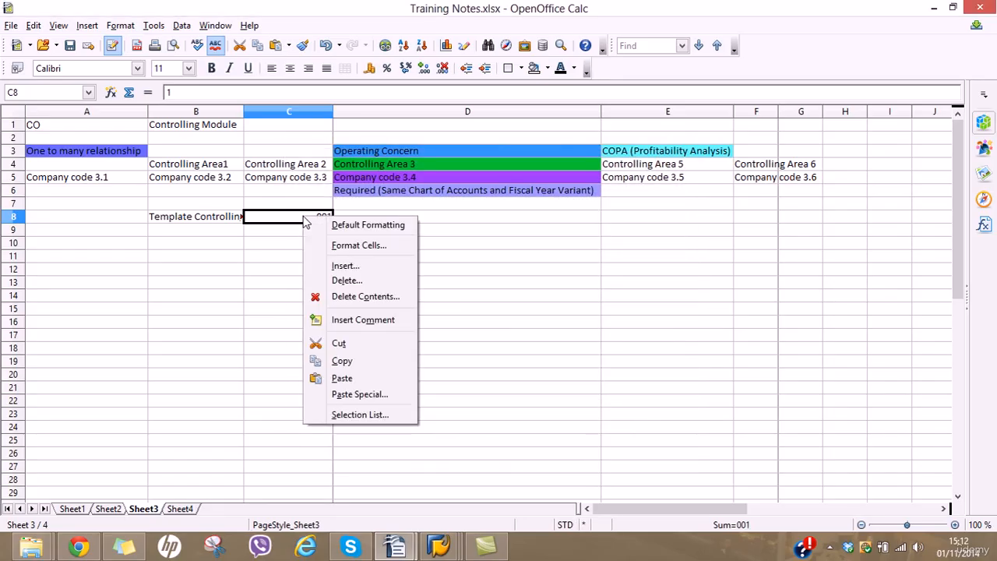
left_click(360, 245)
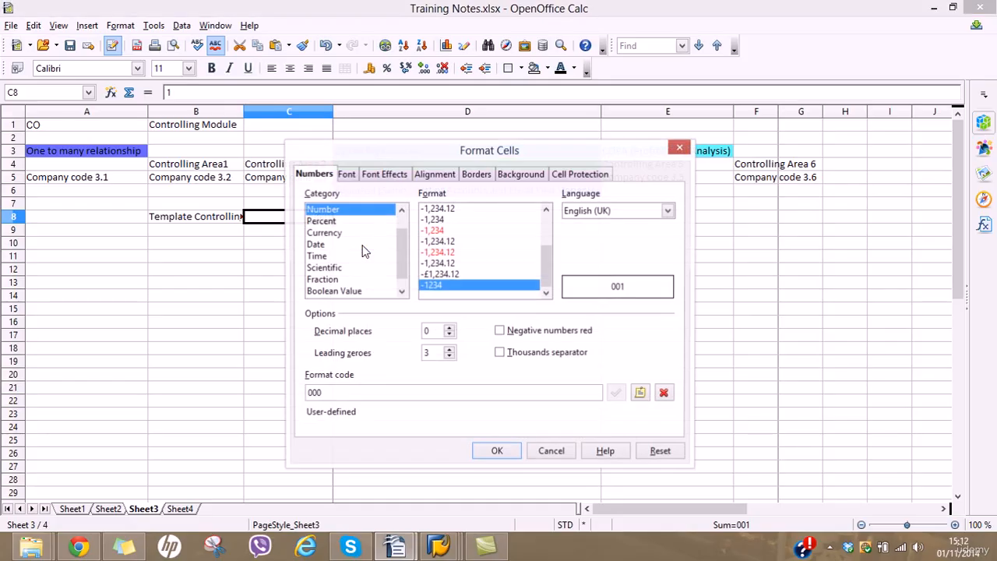
left_click(449, 350)
left_click(497, 452)
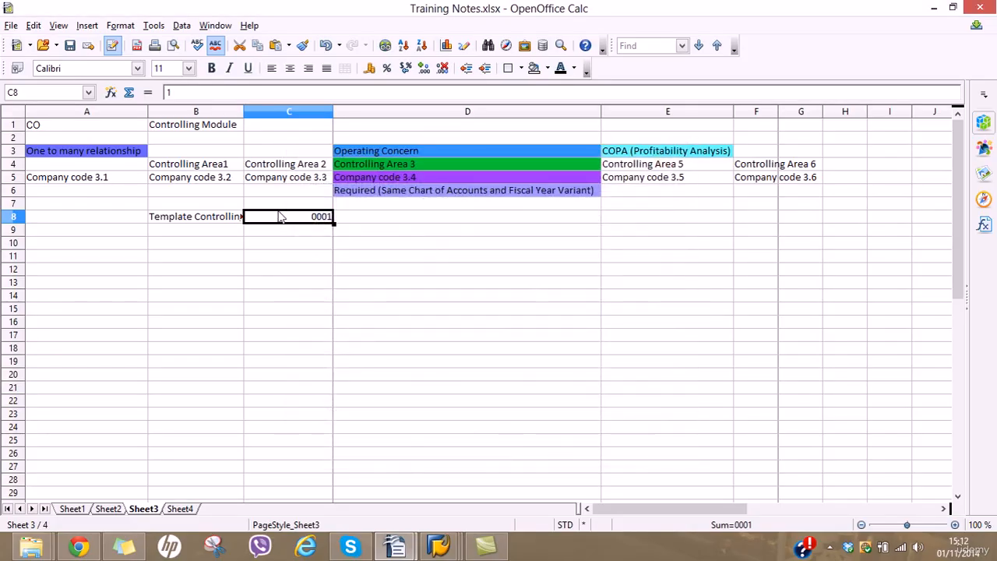
Widen column B of Sheet3 so the Template Controlling Area label in B8 fits completely.
left_click(298, 234)
left_click(184, 219)
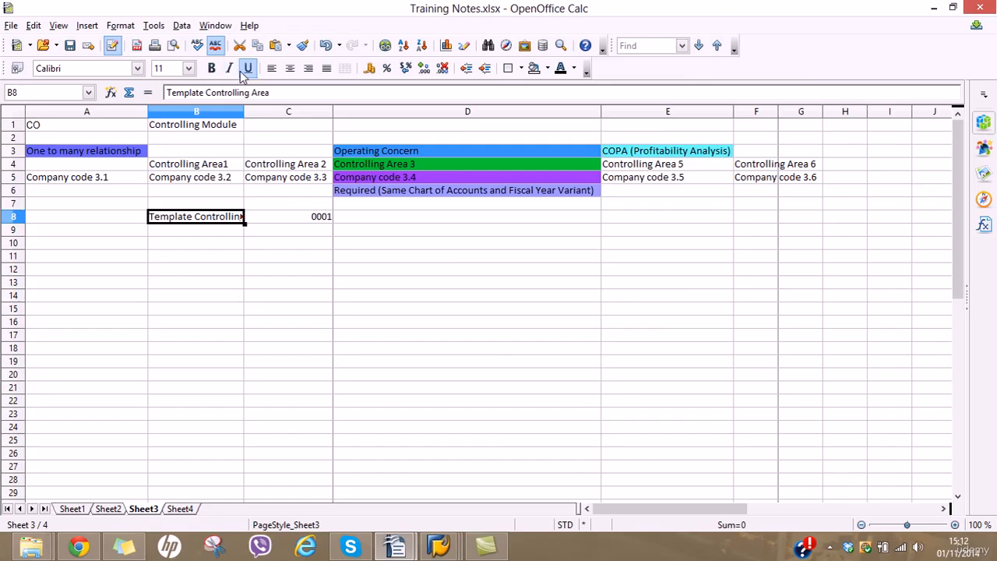
double_click(244, 111)
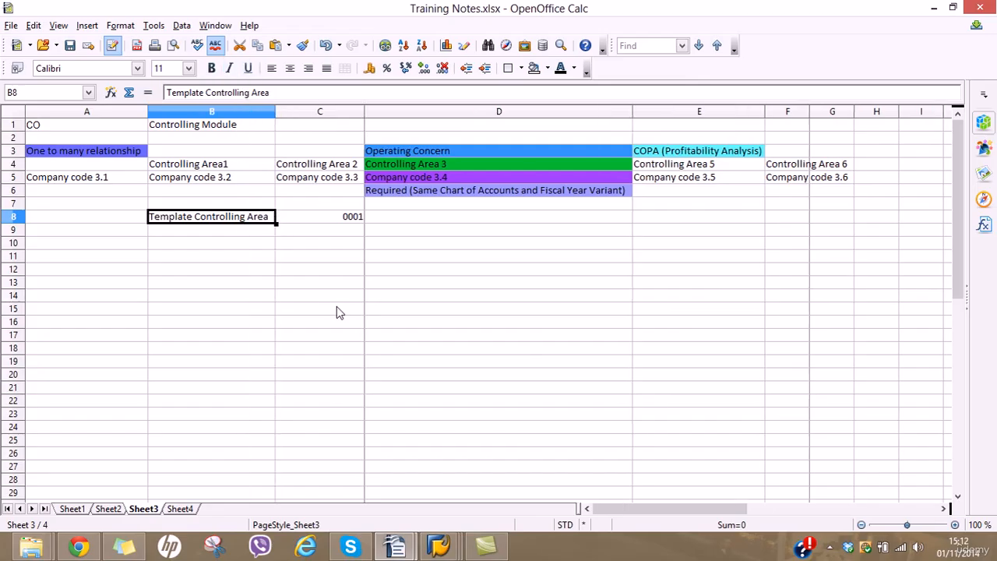
left_click(227, 233)
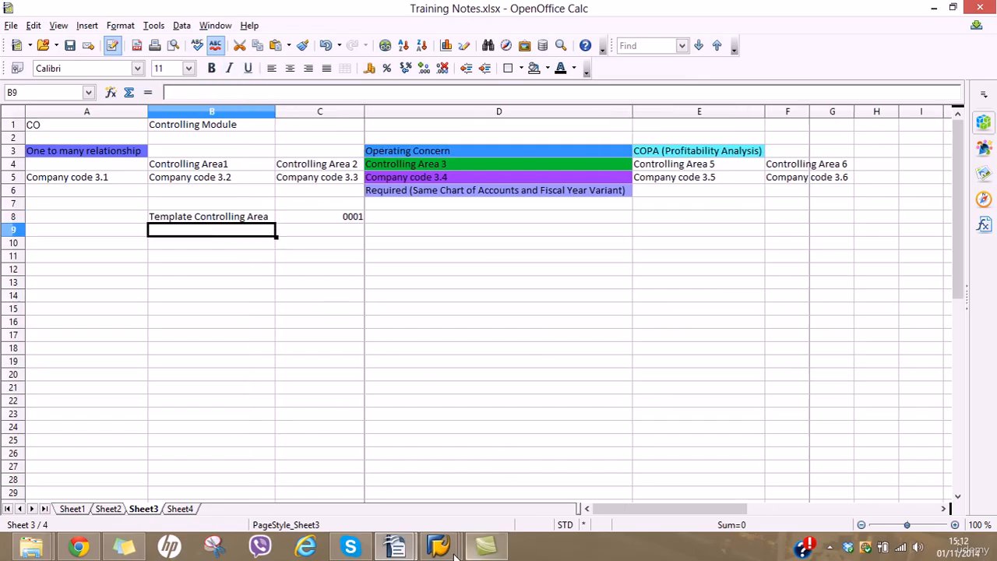
Switch to SAP, leave the organizational structure screen and open the Maintain Controlling Area activity.
mouse_move(438, 545)
left_click(593, 467)
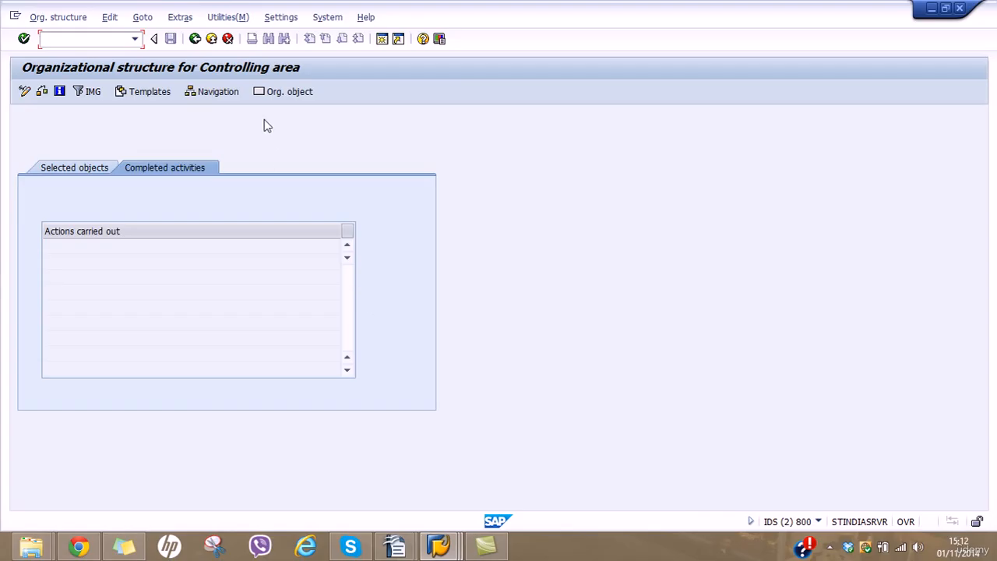
left_click(194, 39)
left_click(195, 39)
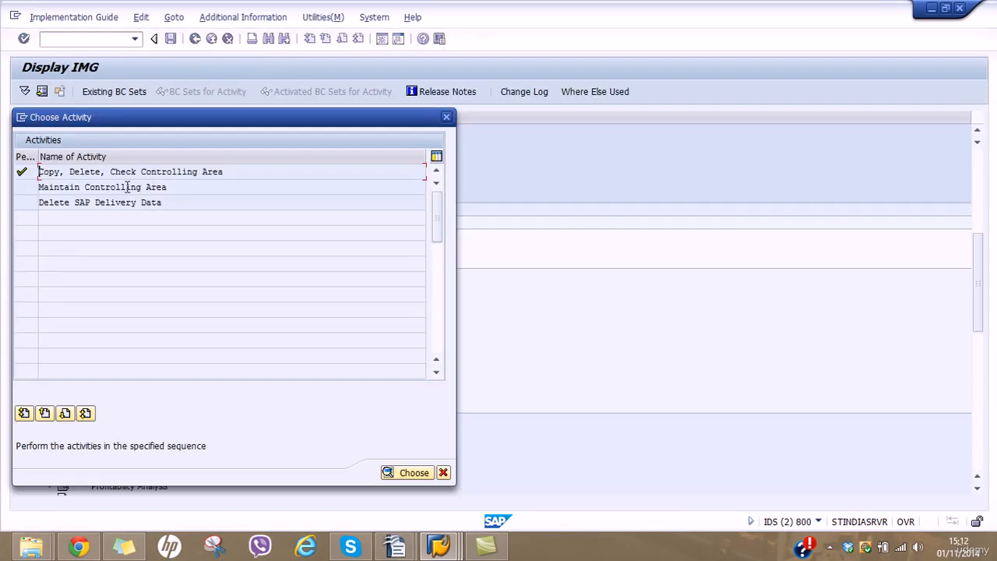
left_click(134, 187)
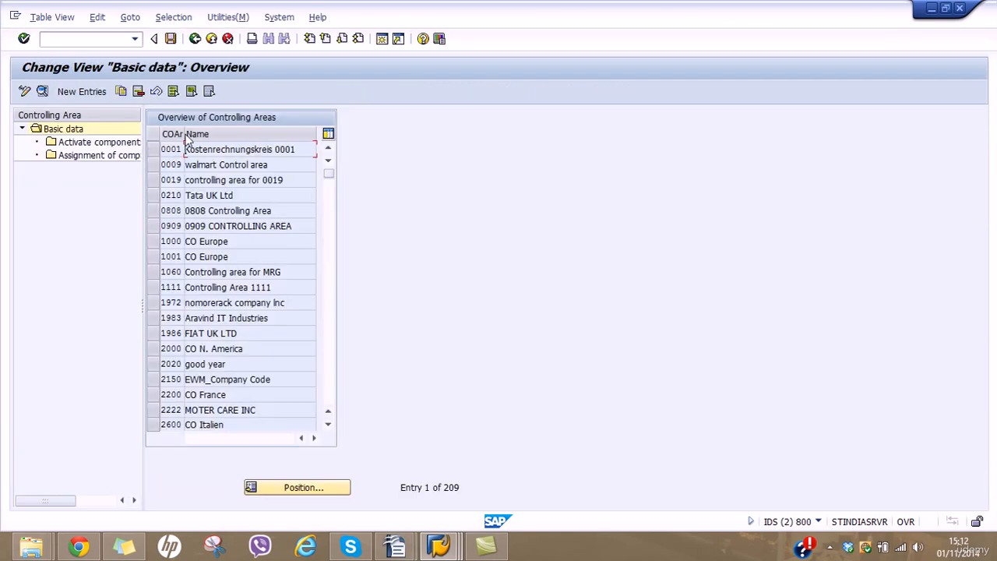
Widen the COAr column and look through the existing controlling areas, including template area 0001.
left_click_drag(184, 134, 195, 134)
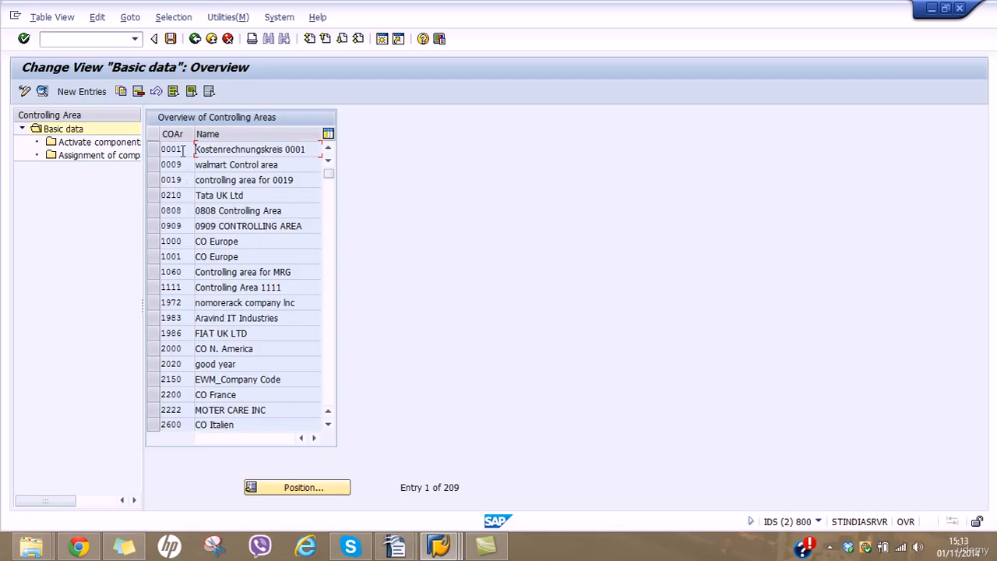
left_click(171, 149)
left_click(178, 240)
key("Down")
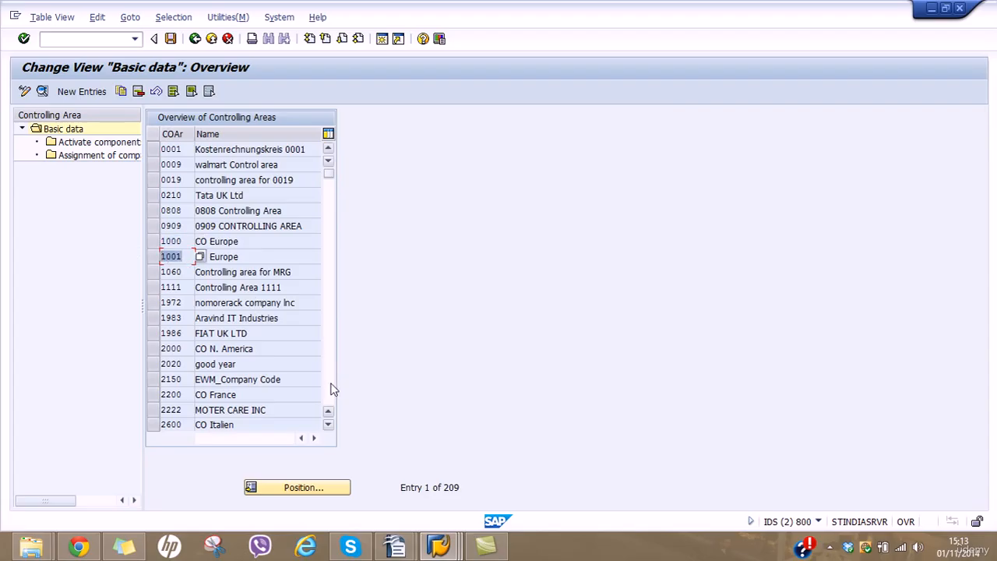
scroll(331, 385, "down", 3)
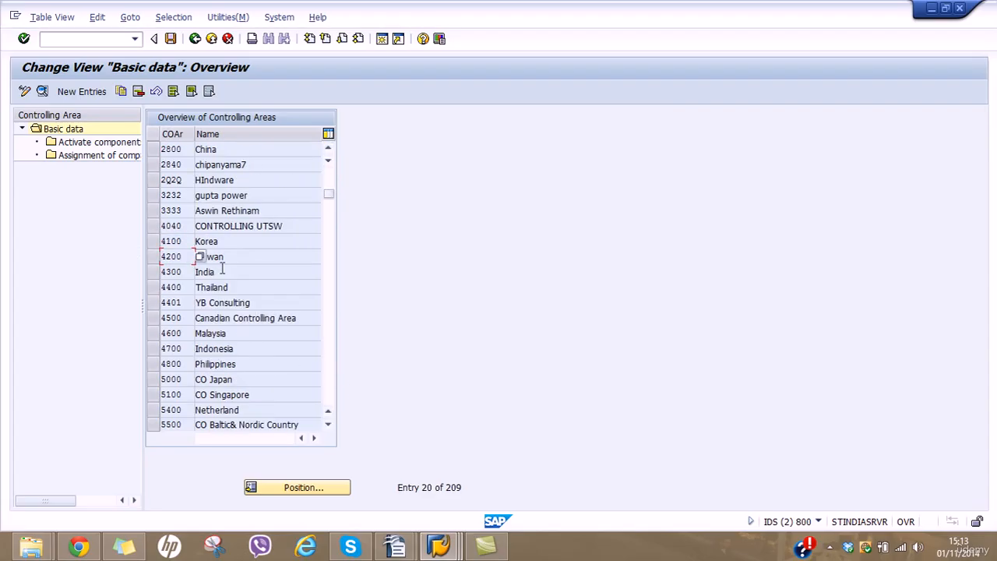
left_click(225, 262)
left_click(331, 187)
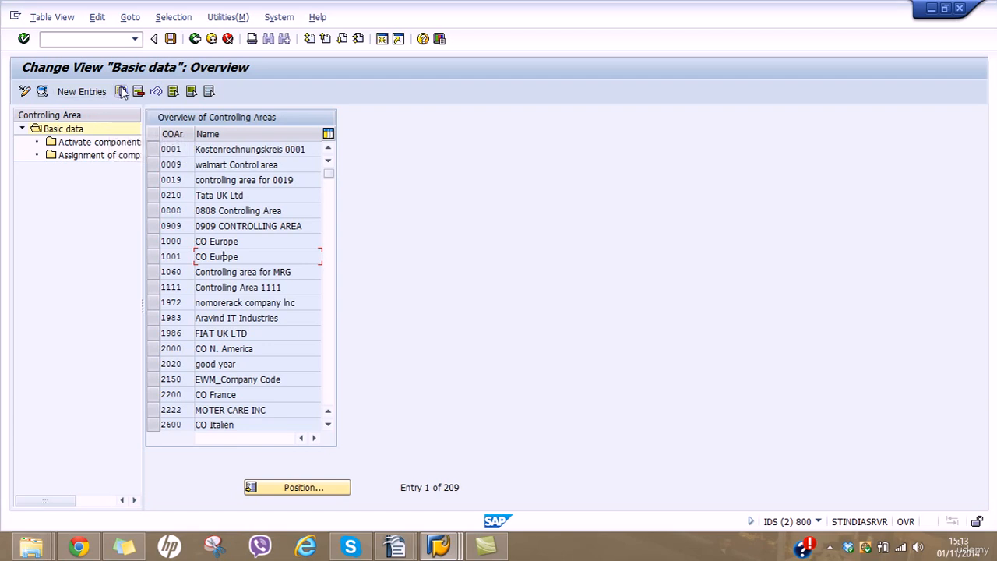
left_click(154, 148)
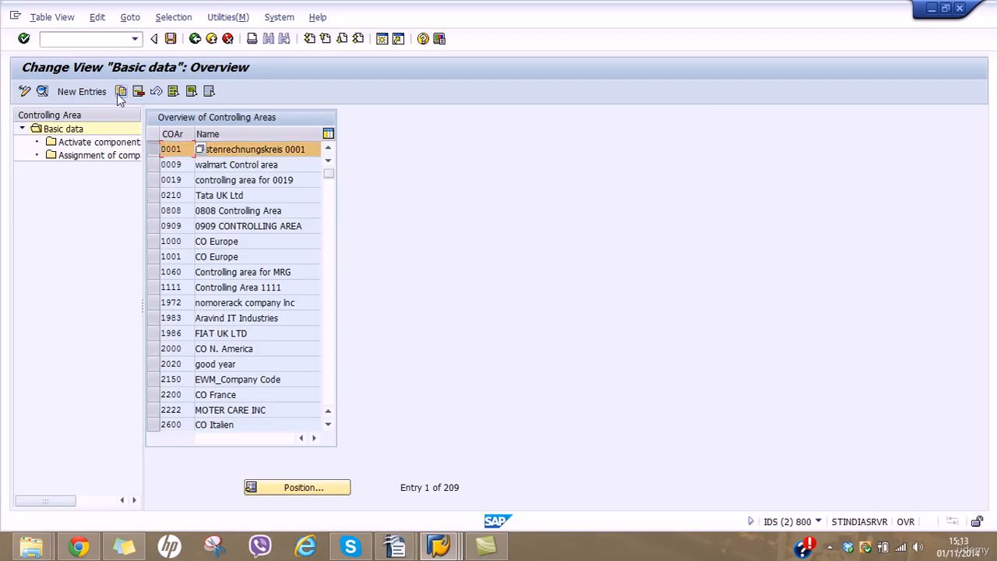
left_click(152, 149)
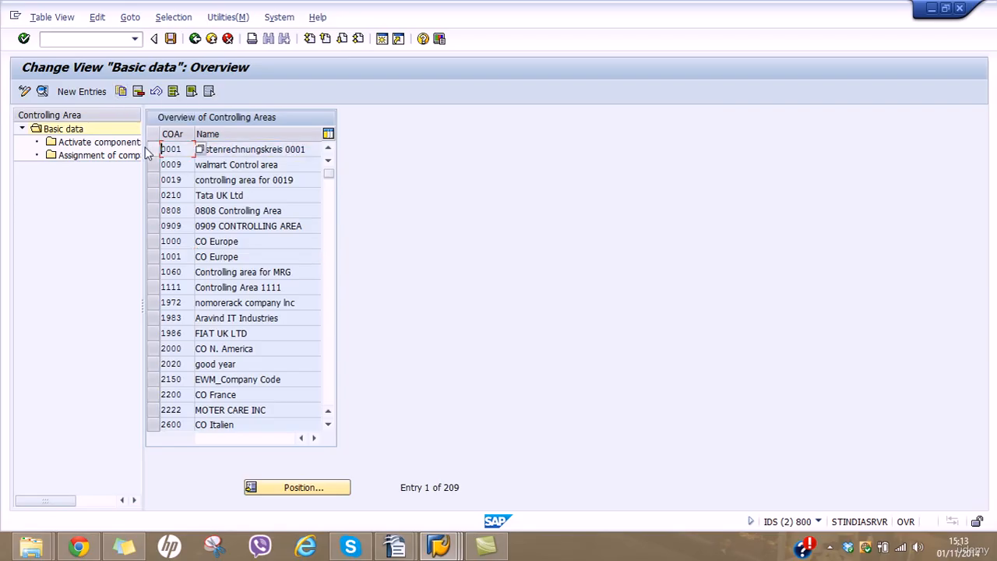
Start a new controlling area entry with ZA01 and adopt the basic data of company code AU01.
left_click(86, 92)
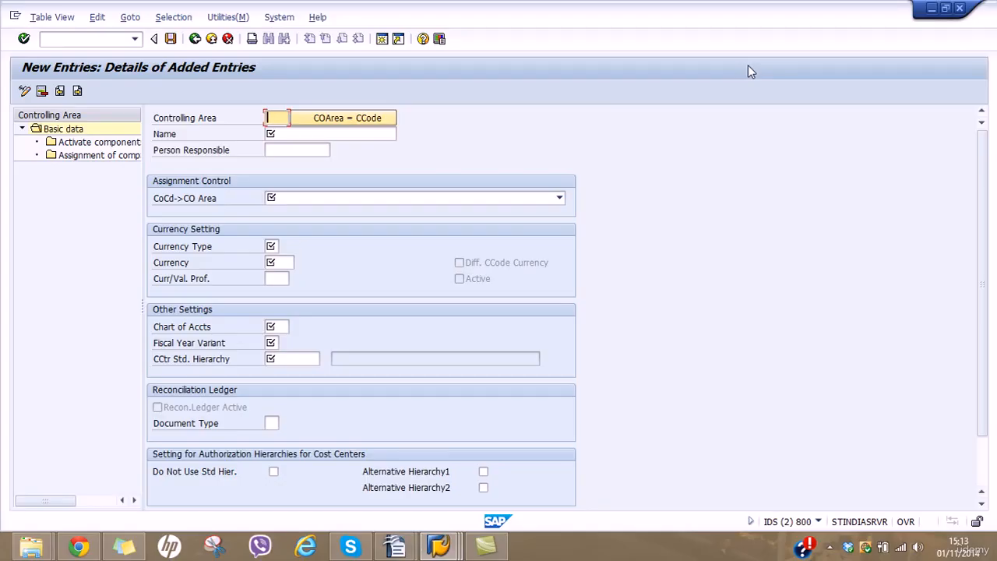
type("ZA01")
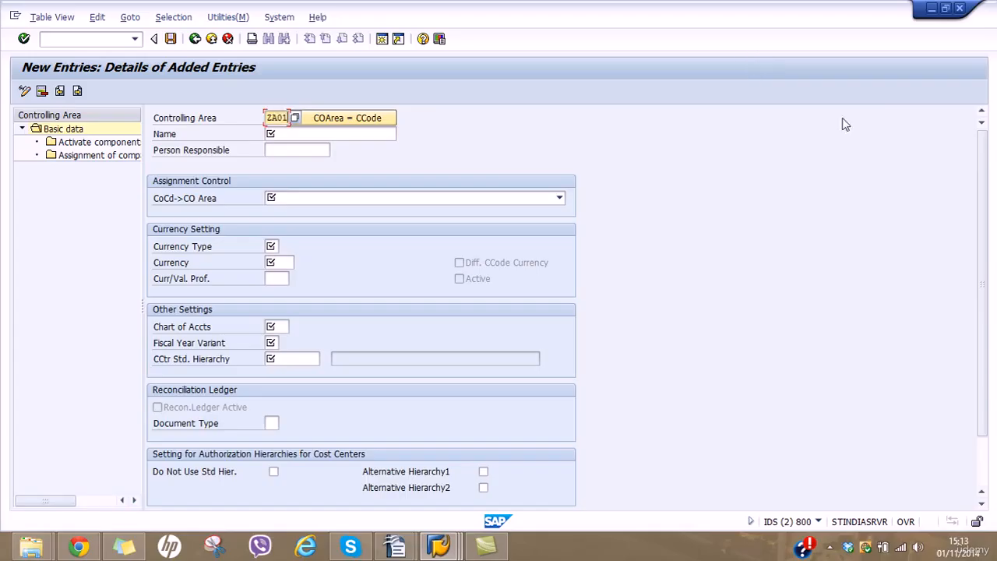
left_click(337, 117)
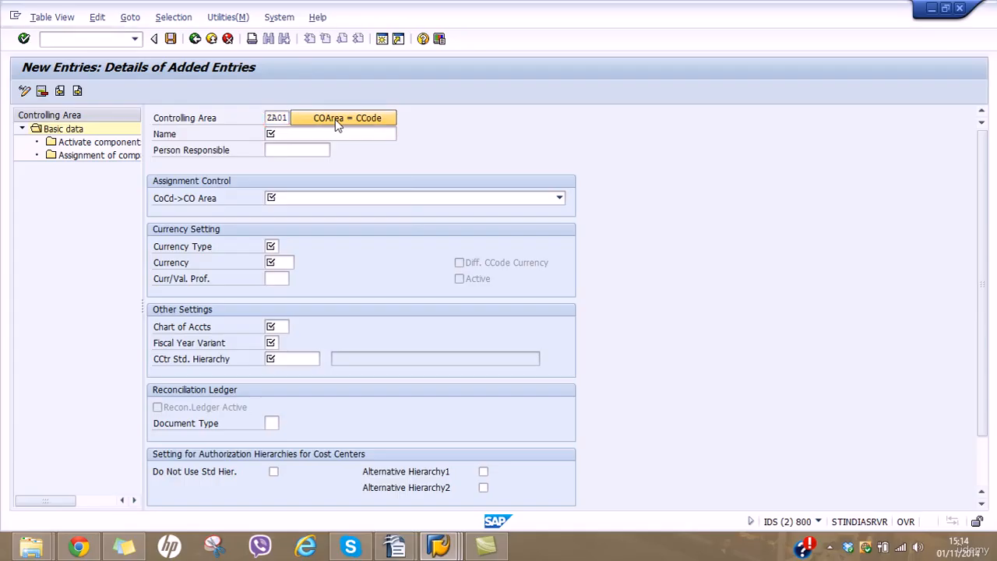
type("AU01")
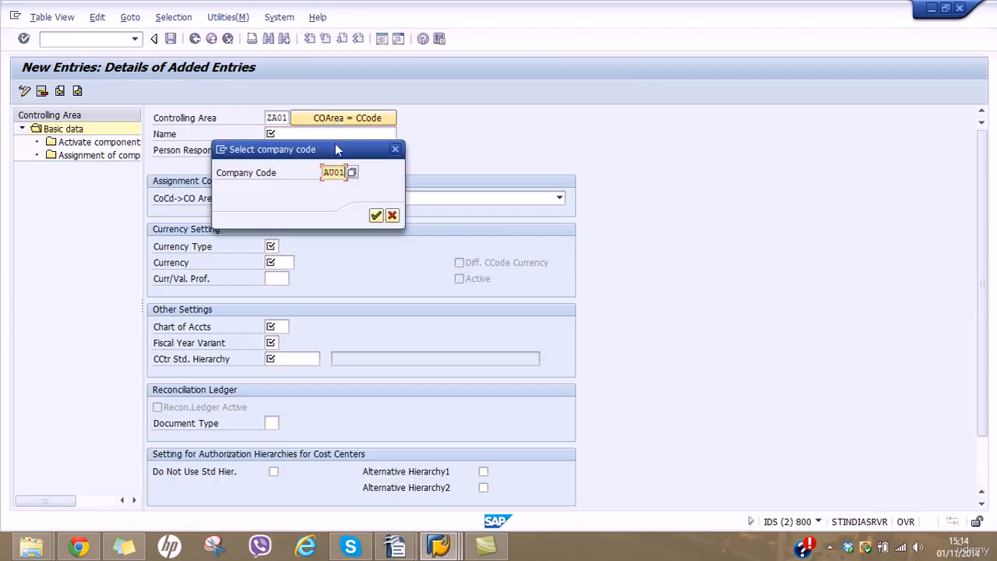
left_click_drag(334, 145, 596, 36)
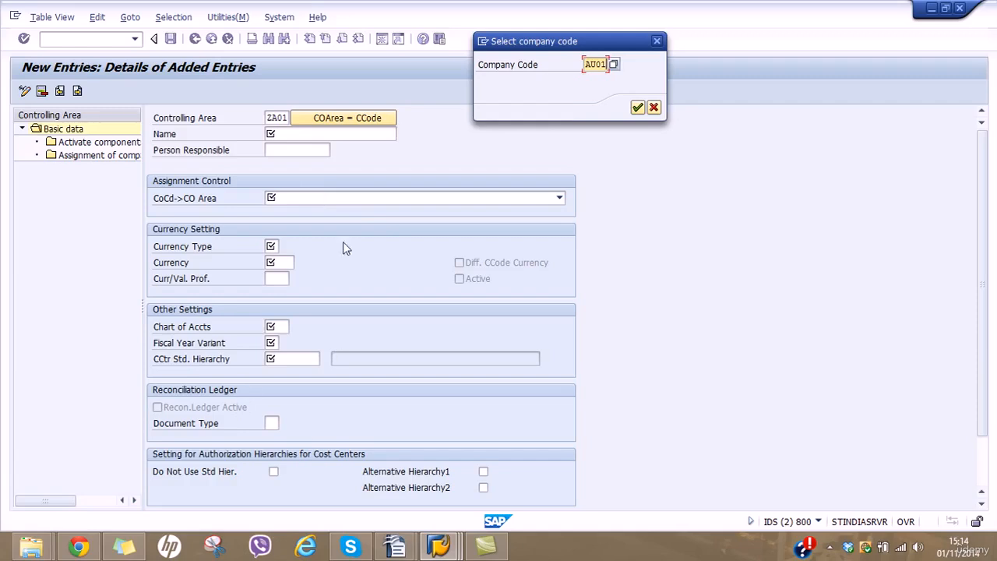
left_click(637, 107)
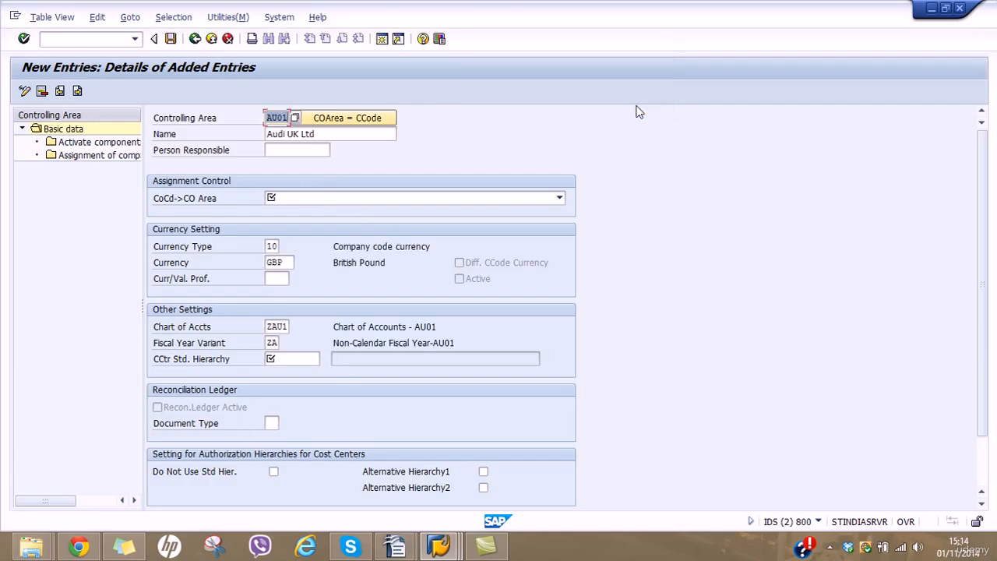
Check the adopted currency type and chart of accounts, and set the controlling area code to ZA01.
left_click(270, 246)
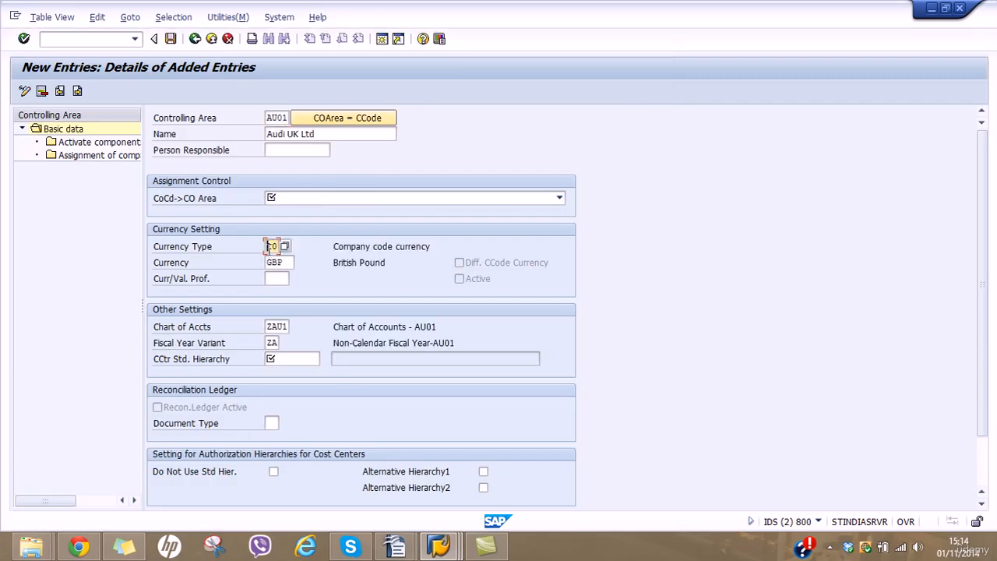
left_click(274, 326)
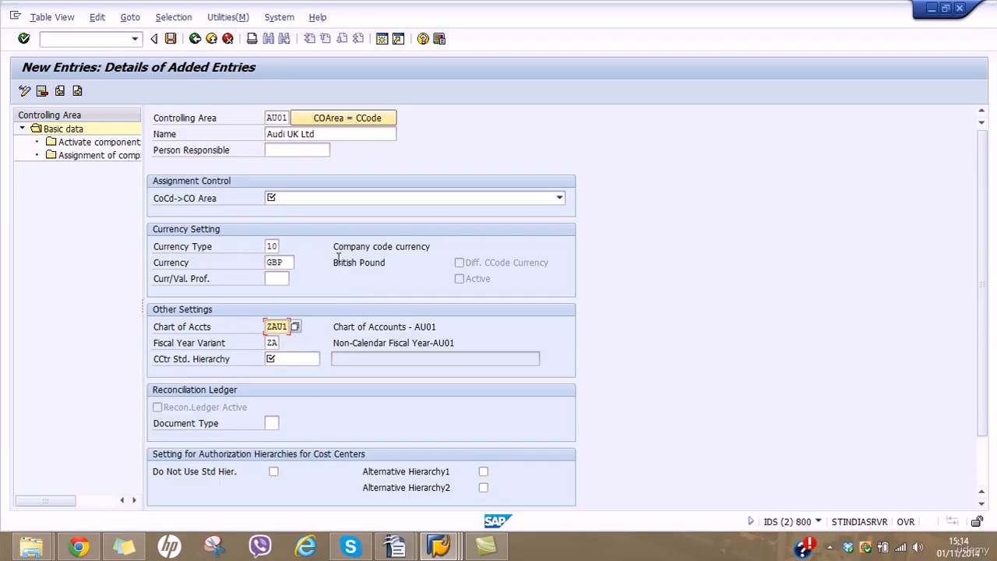
double_click(274, 118)
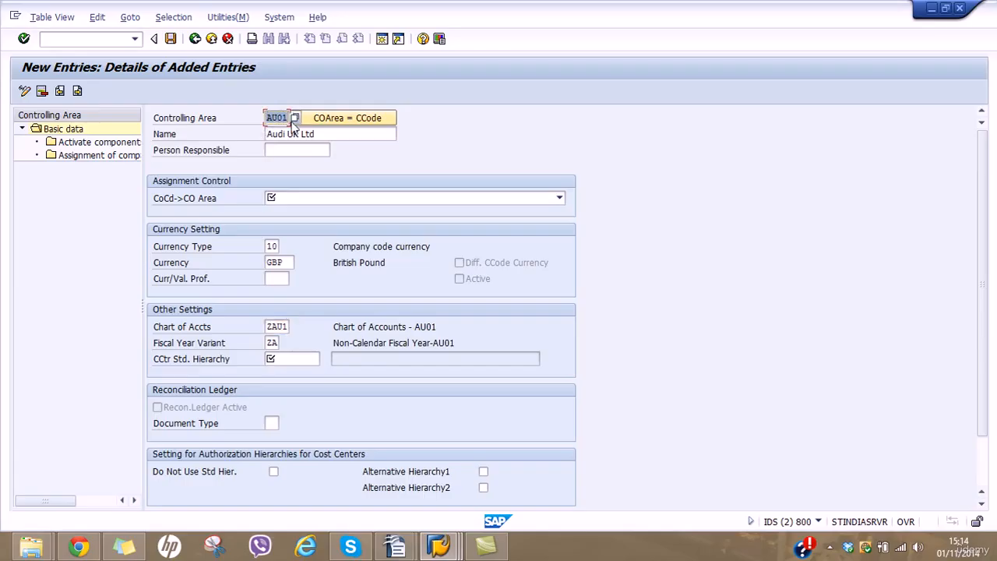
type("ZA01")
key("Return")
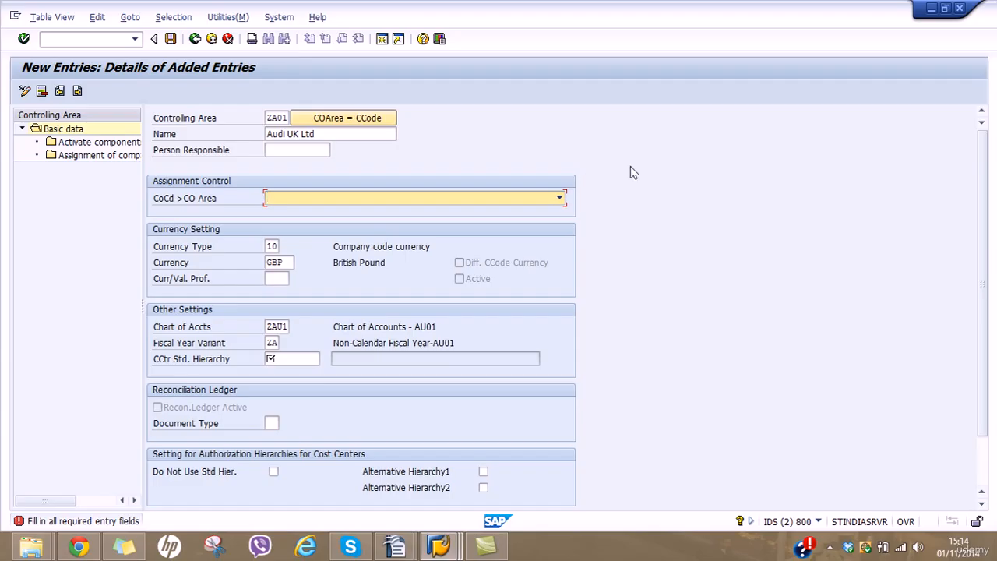
Try both assignment control options and view the currency types offered for Controlling area same as company code.
left_click(560, 198)
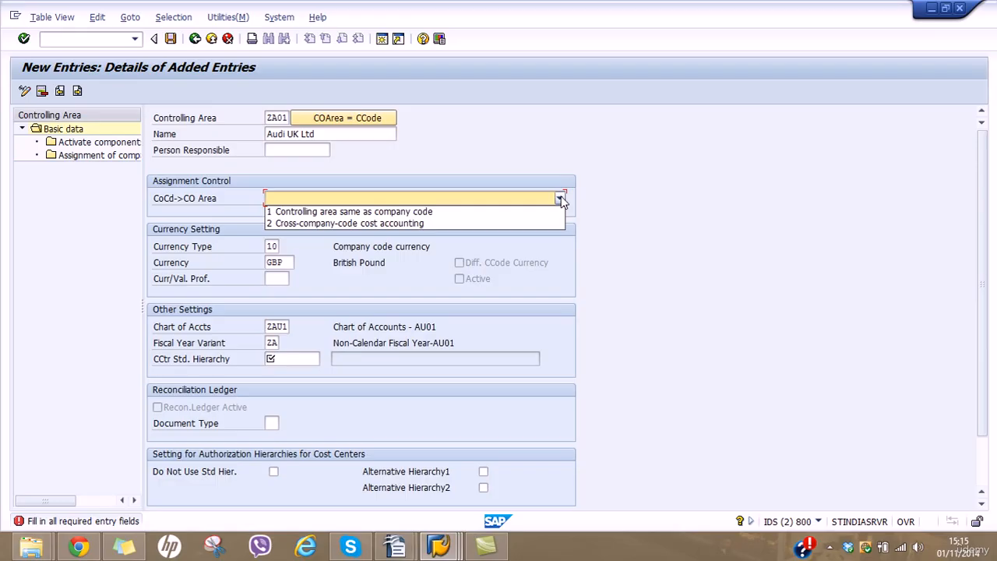
left_click(476, 223)
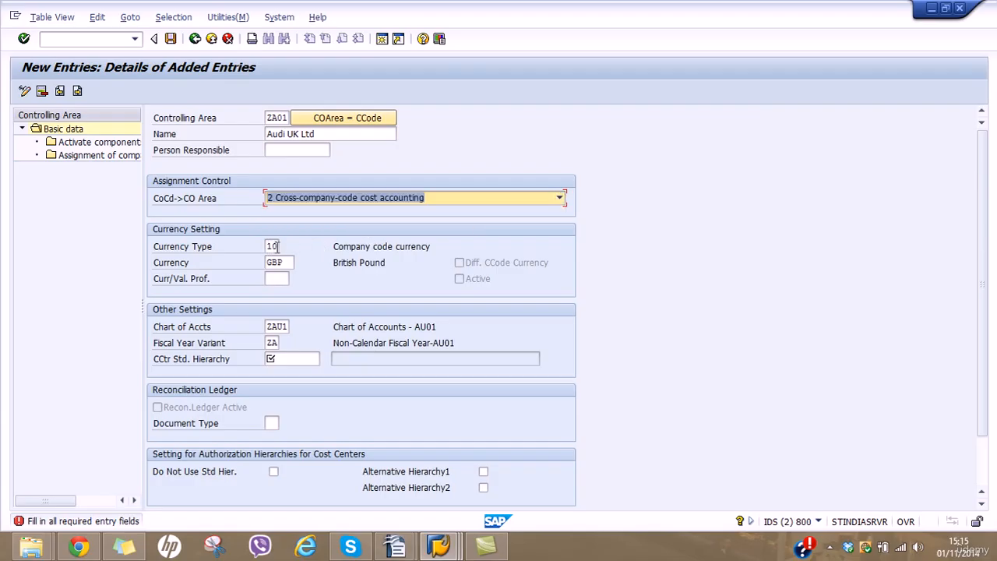
left_click(458, 201)
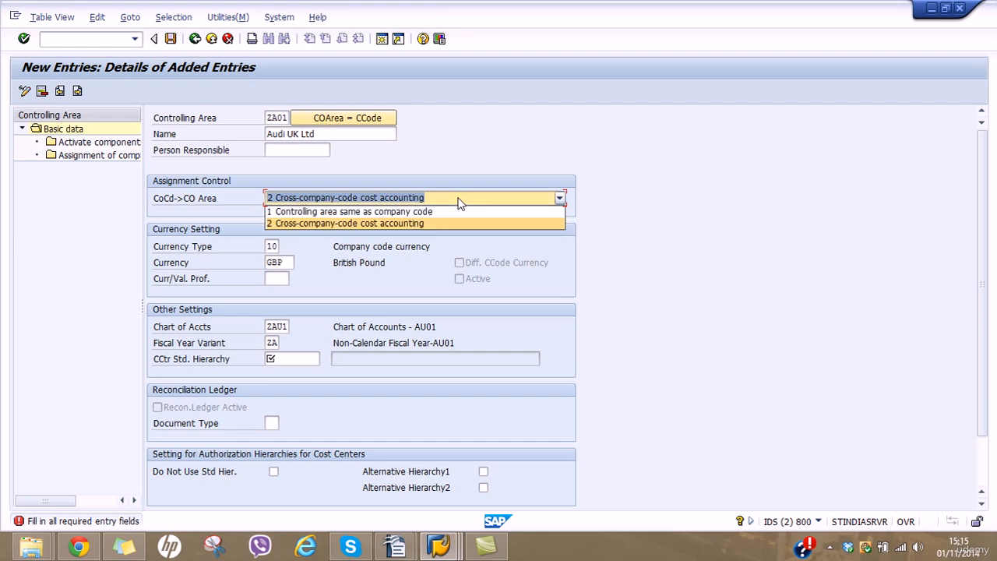
left_click(456, 212)
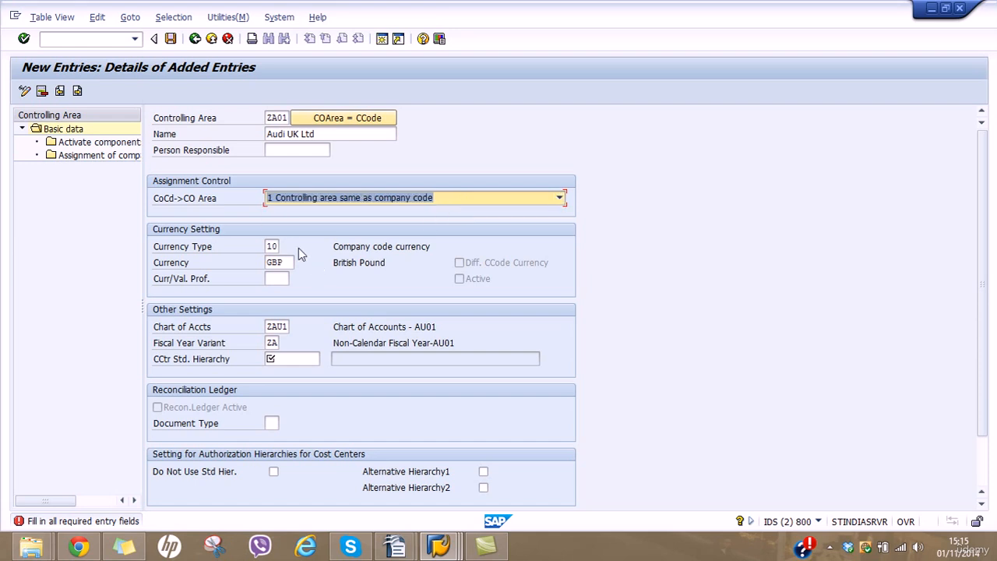
left_click(275, 246)
left_click(285, 246)
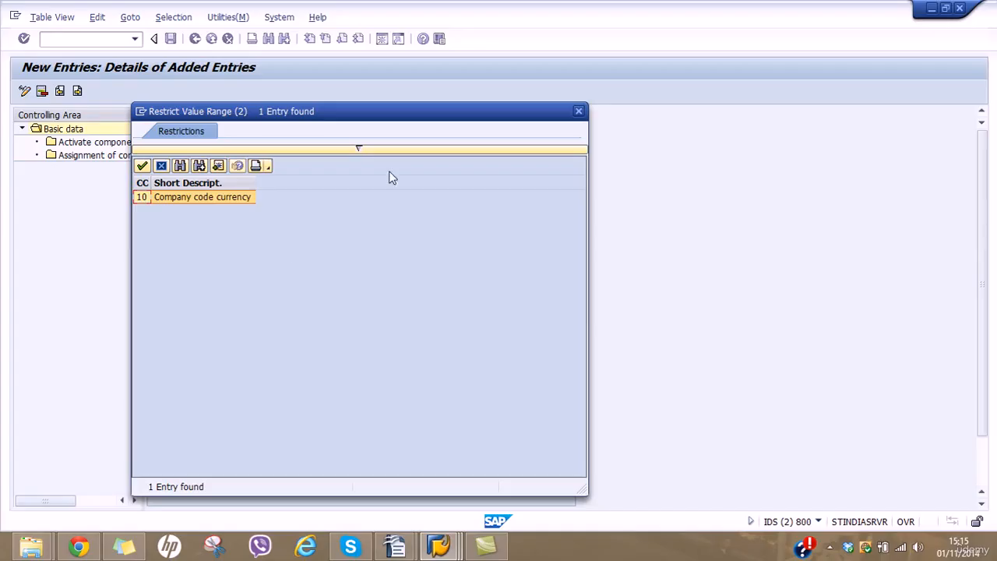
left_click(577, 113)
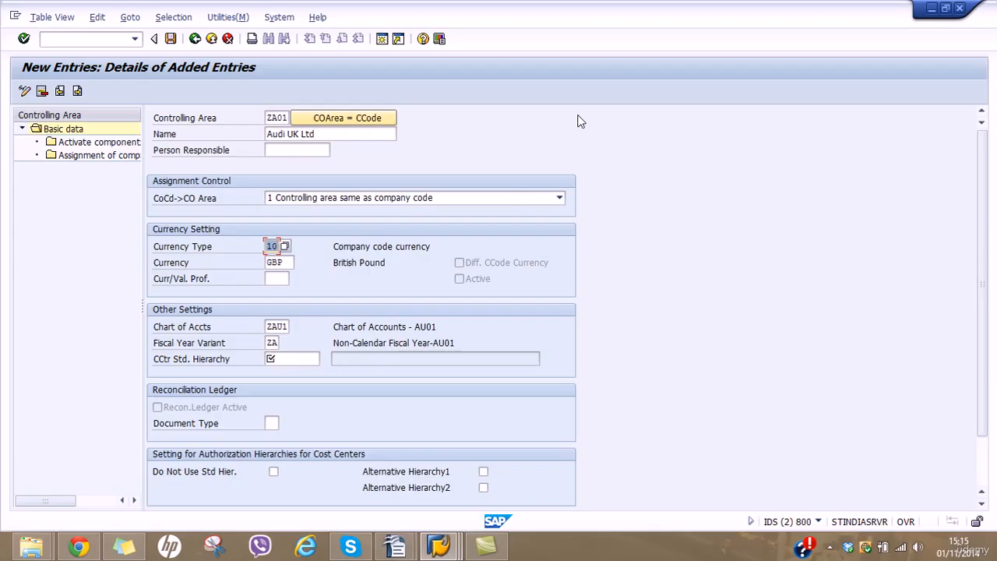
Set the assignment control to 2 Cross-company-code cost accounting and the currency type to 30 Group currency.
left_click(505, 197)
left_click(494, 223)
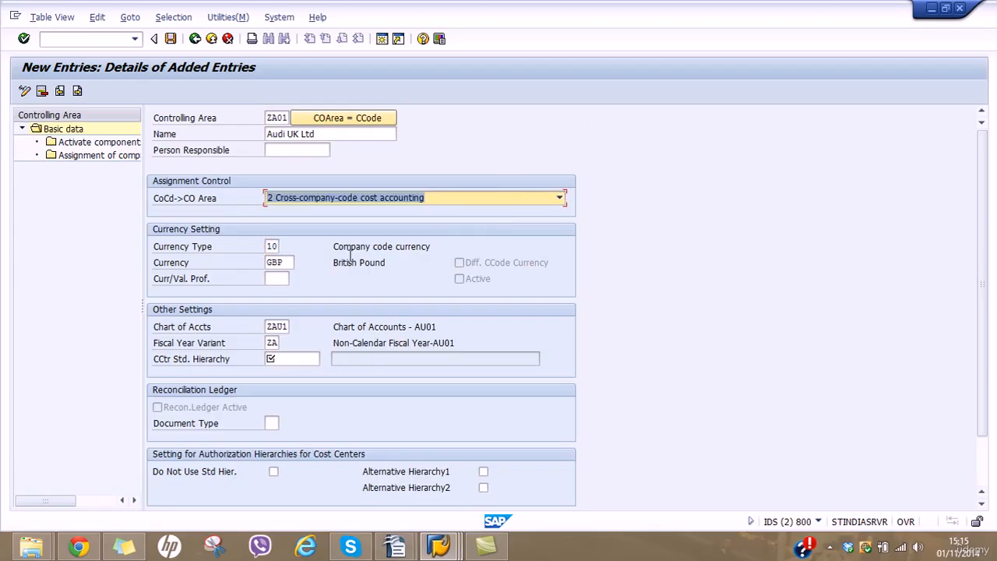
left_click(278, 246)
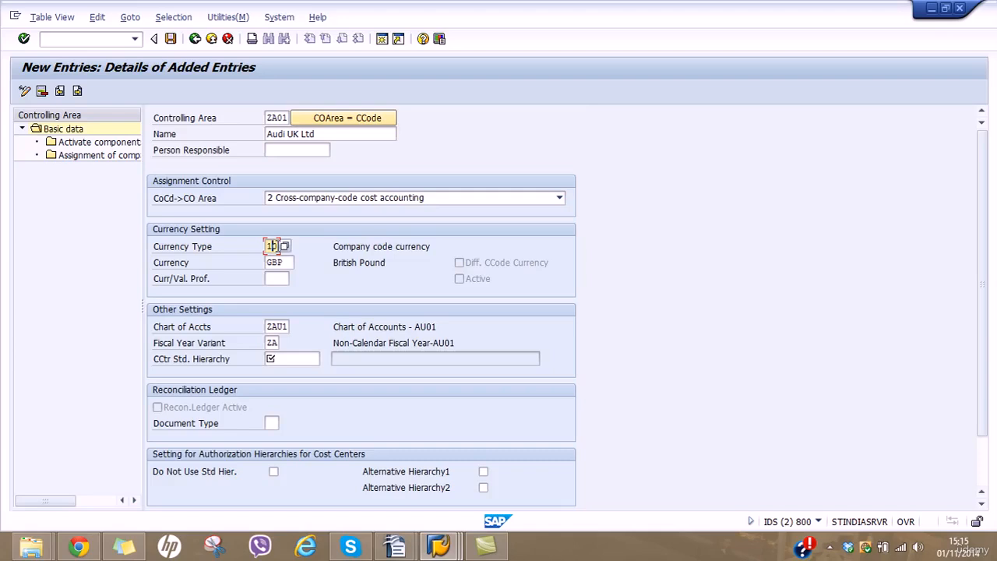
left_click(287, 246)
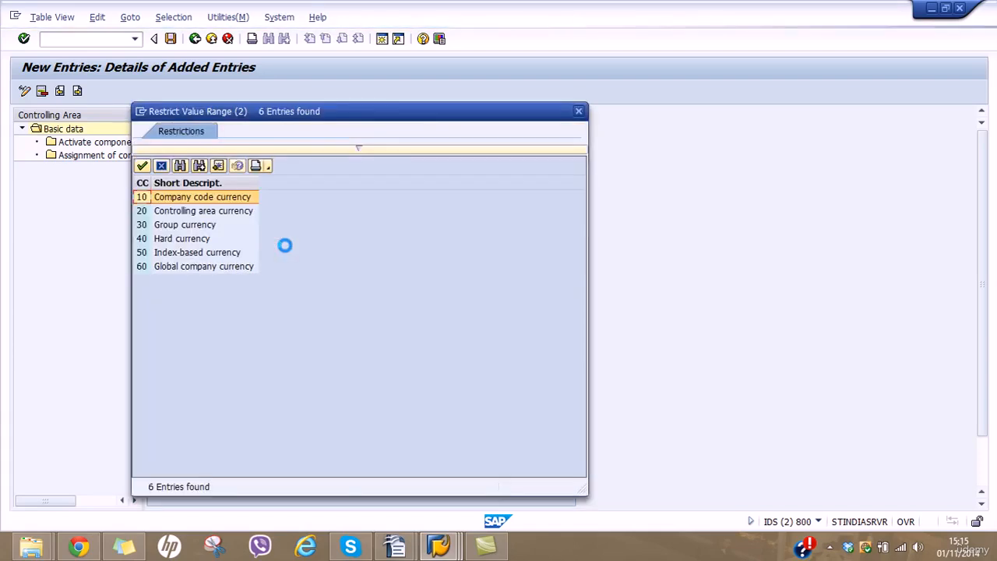
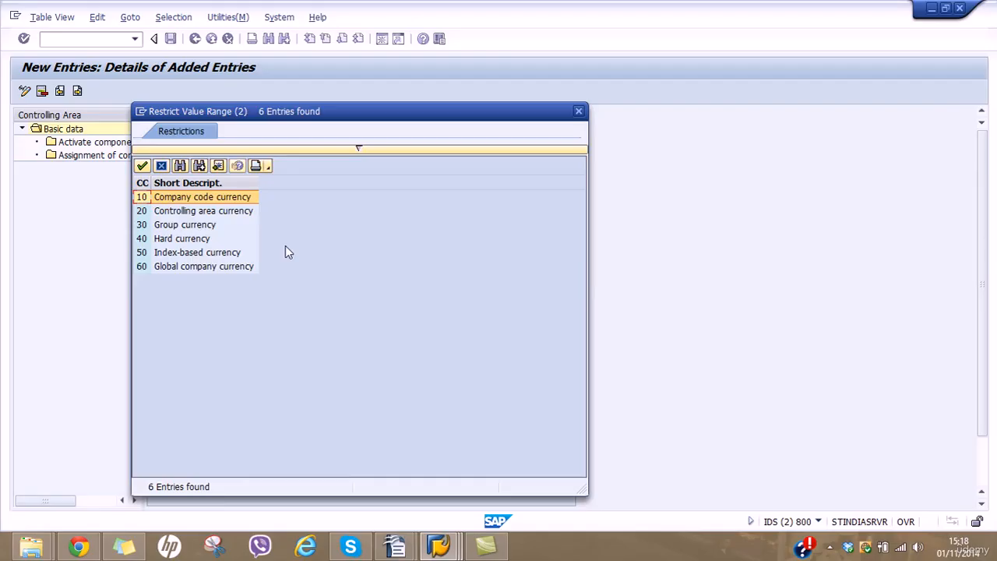
double_click(195, 224)
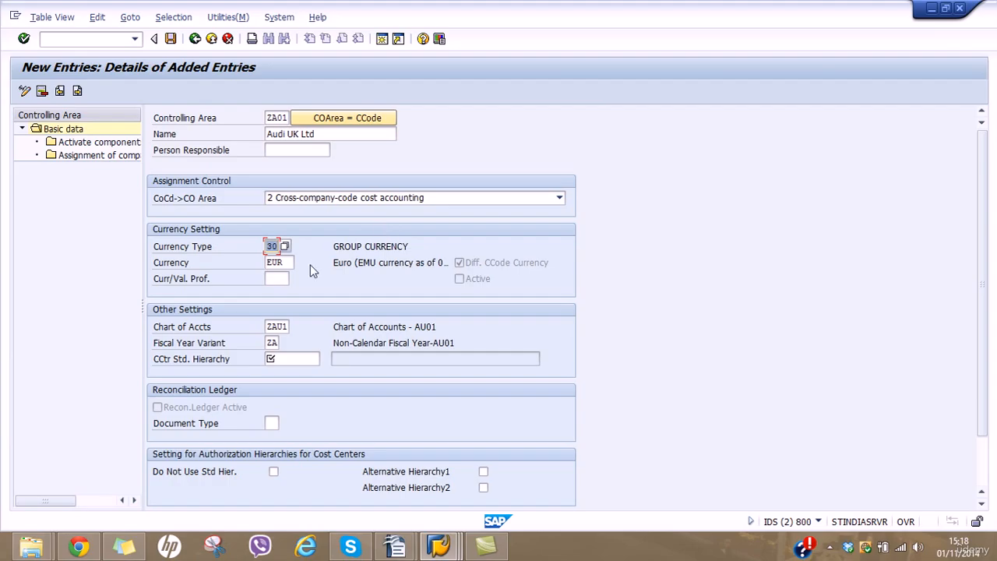
left_click(291, 261)
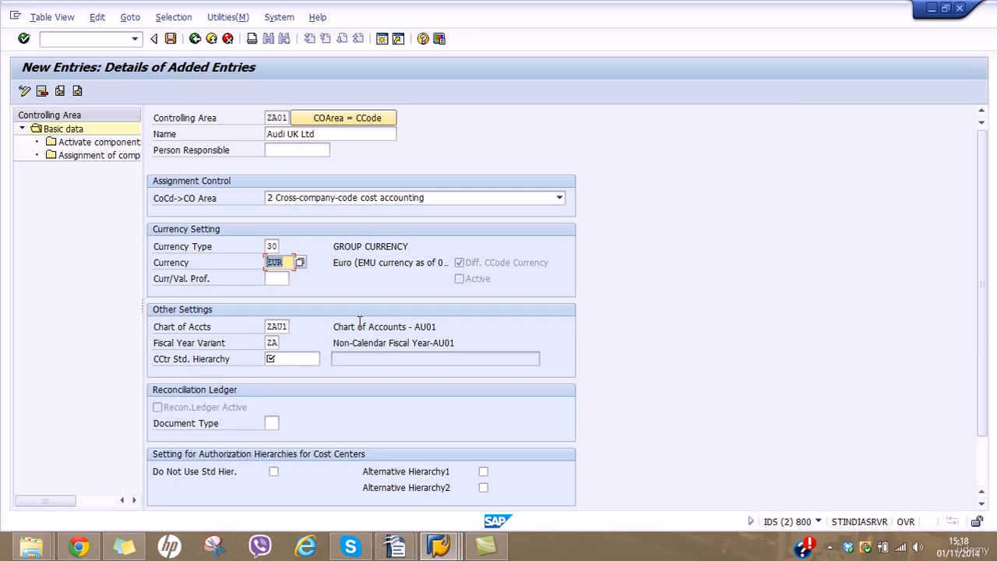
Enter CCSH-AU01 as the cost center standard hierarchy, save the controlling area, and have the hierarchy created as a standard hierarchy.
left_click(293, 357)
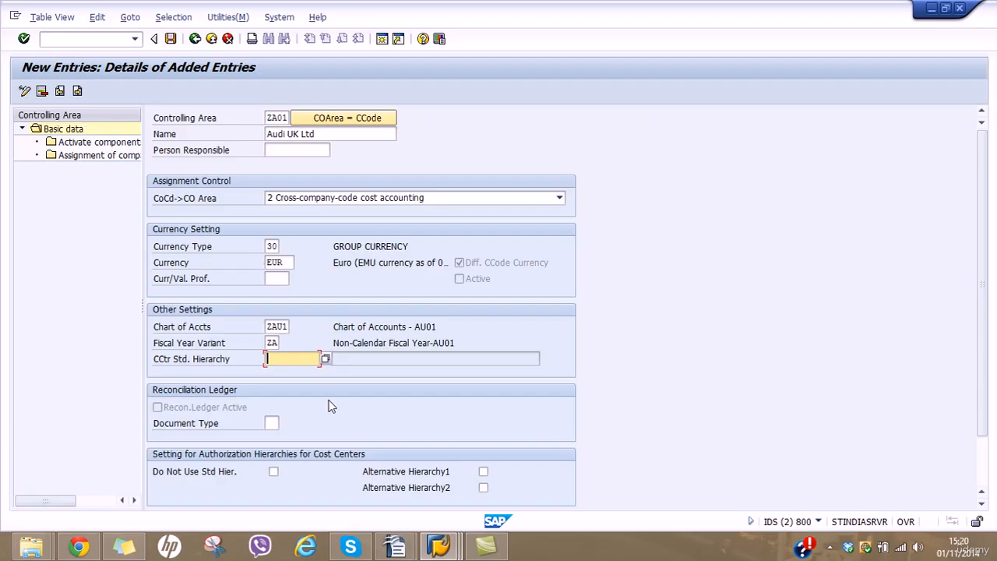
type("CCSH-AU01")
scroll(986, 198, "down", 1)
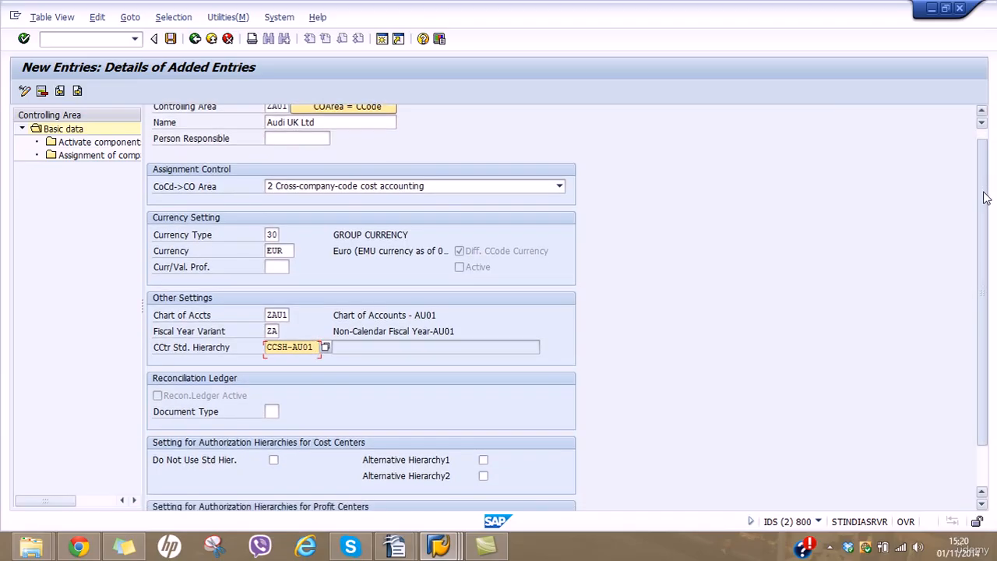
scroll(986, 197, "down", 3)
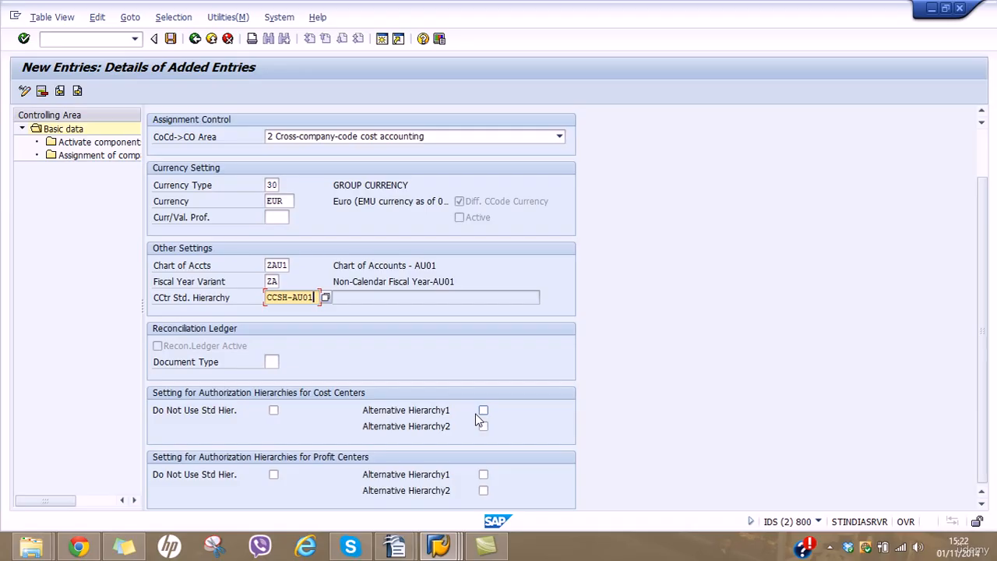
left_click(170, 40)
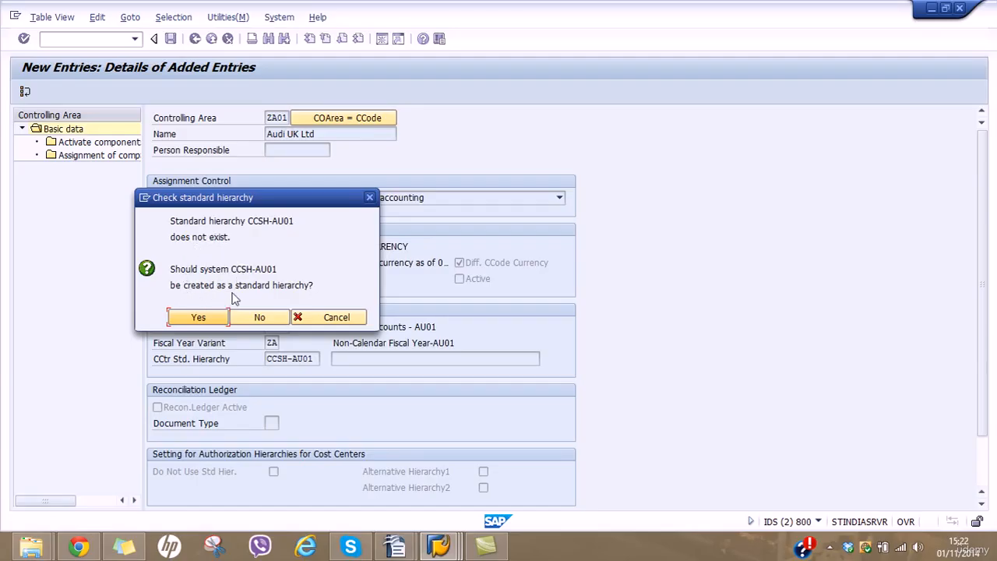
left_click(201, 317)
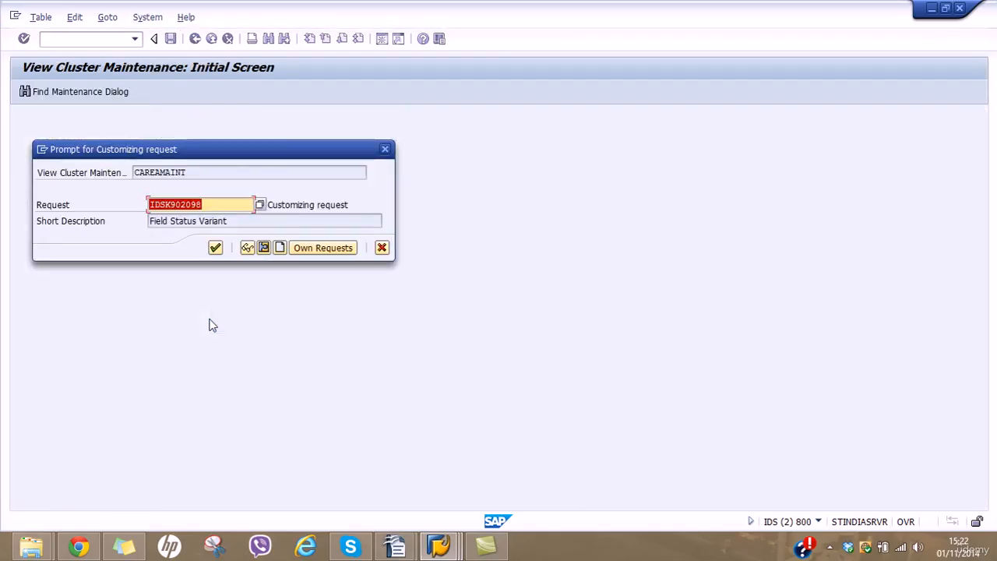
Create a customizing request with the short description Maintain Controlling Area and save the new controlling area under it.
left_click(280, 248)
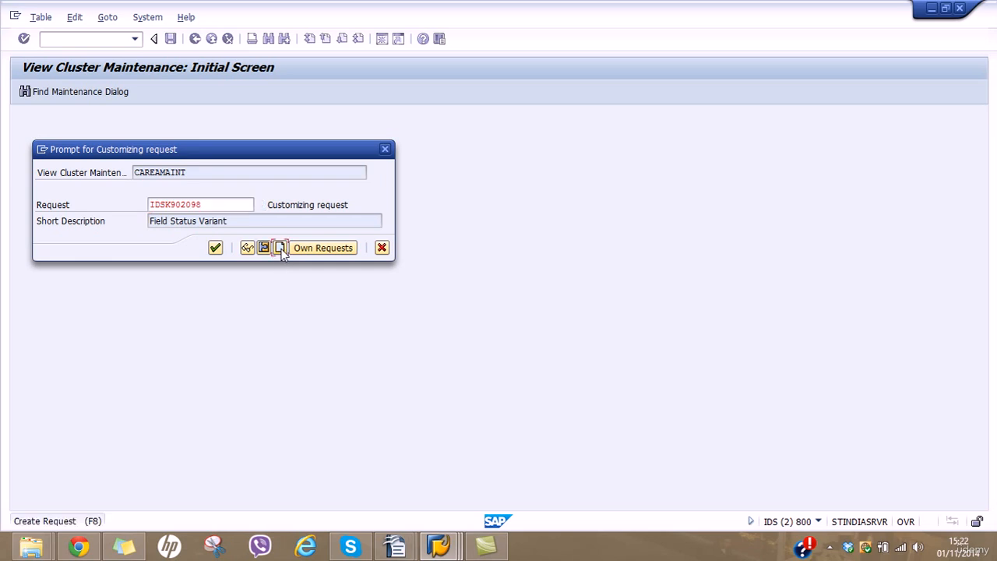
type("M")
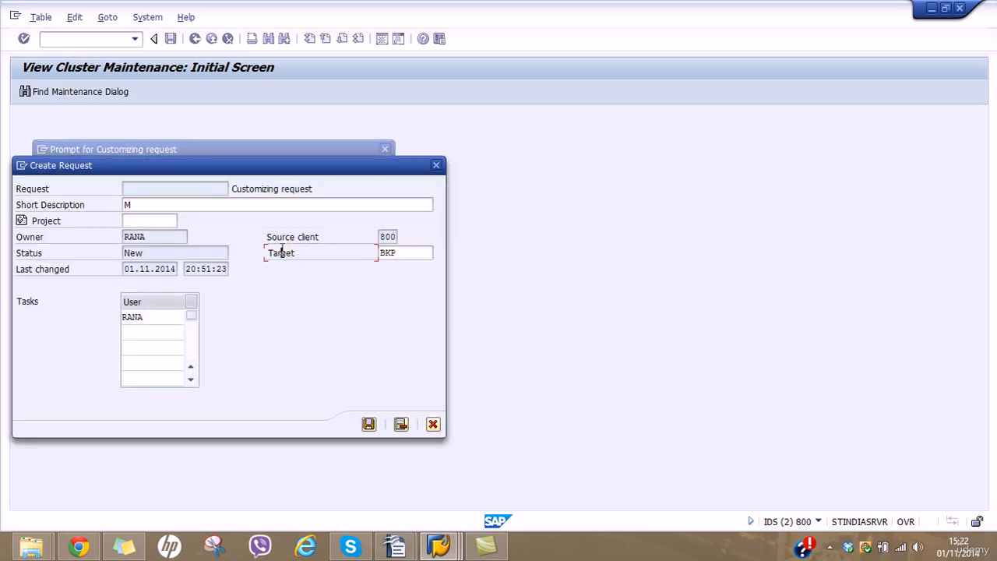
left_click(265, 211)
type("a")
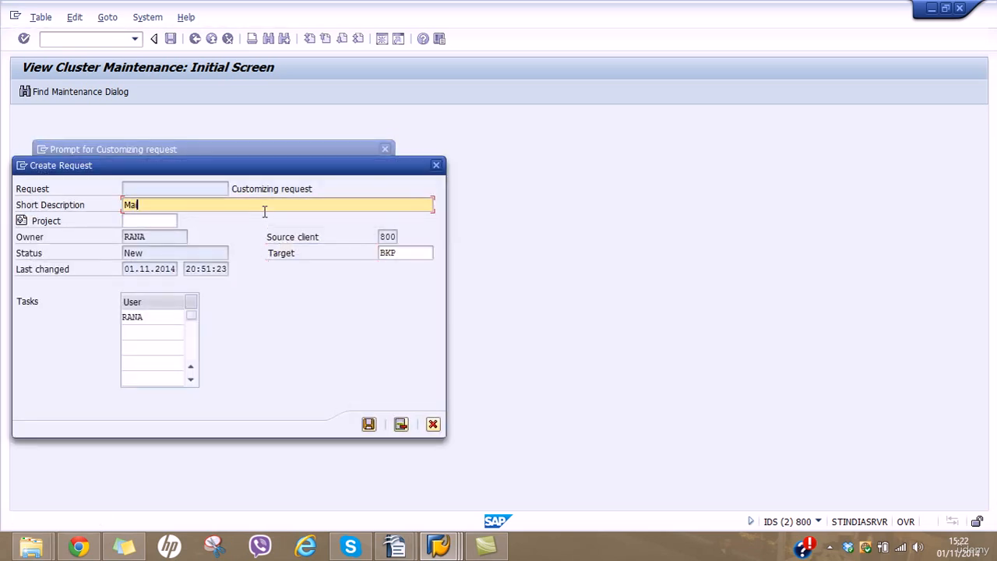
type("intain Controlling Area")
left_click(369, 423)
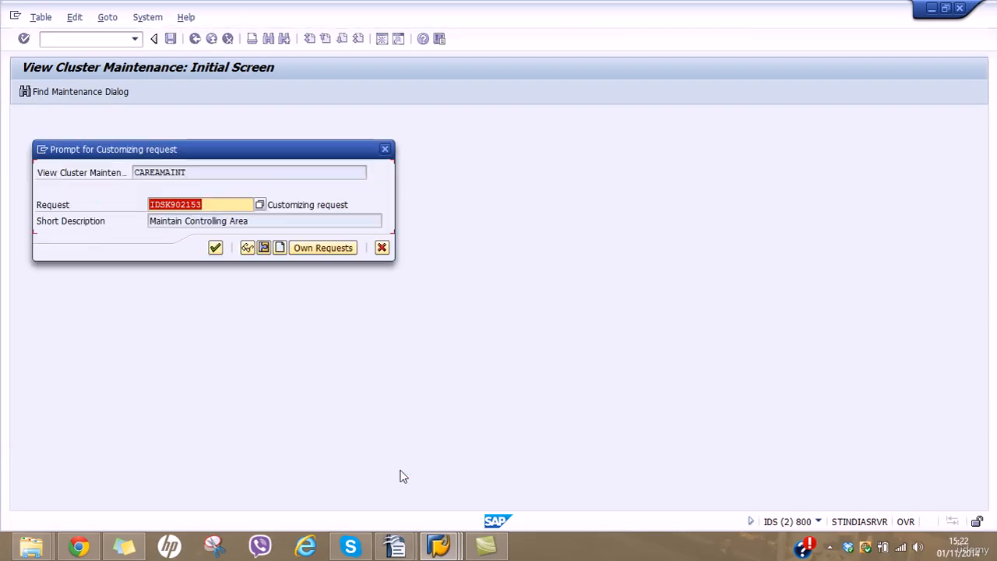
left_click(215, 248)
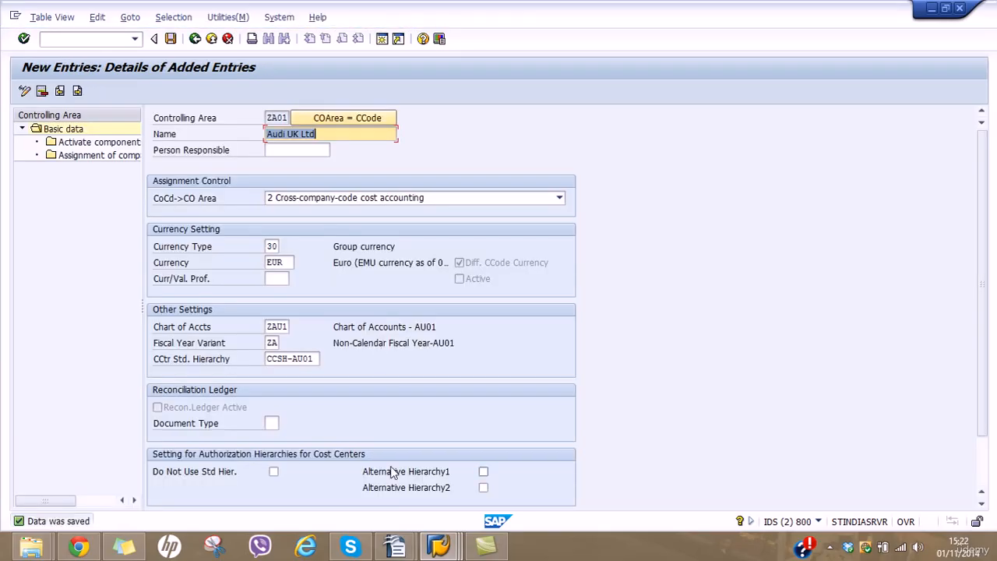
Switch to the Training Notes spreadsheet in OpenOffice Calc and record Maintain Controlling Area with ZA01 in cells A10 and B10.
mouse_move(395, 546)
left_click(442, 482)
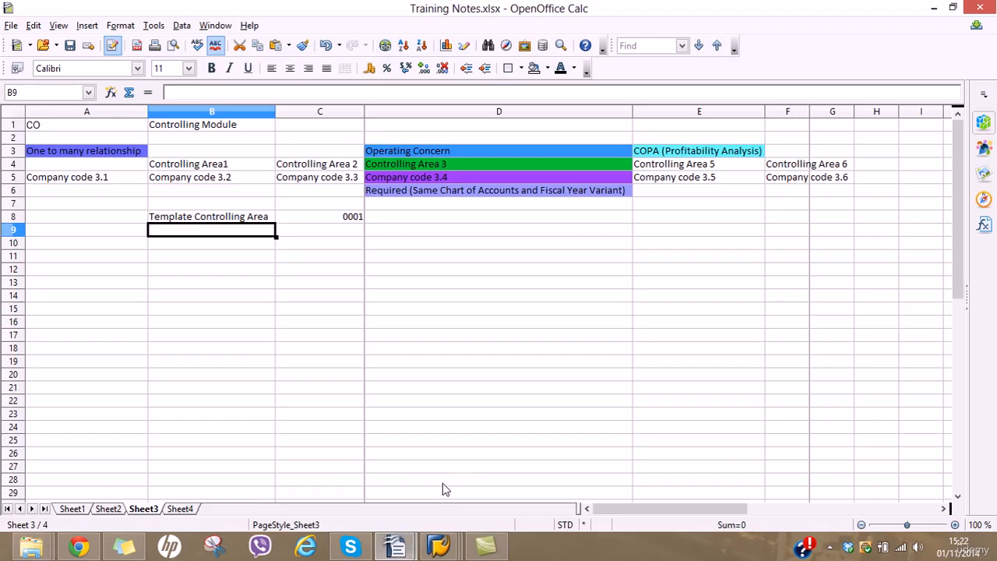
left_click(134, 246)
type("Mainta")
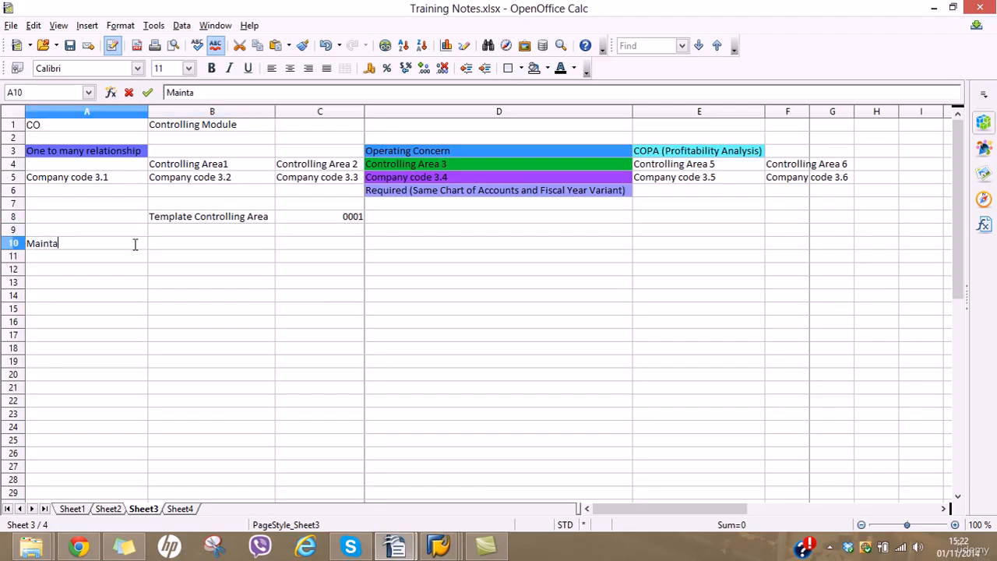
type("in Controlli")
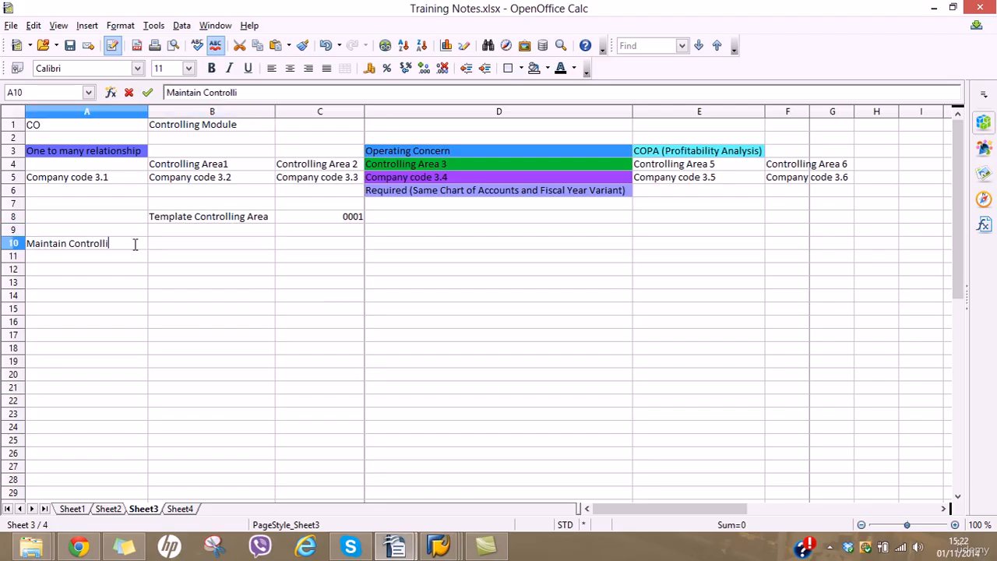
type("ng Area")
key("Tab")
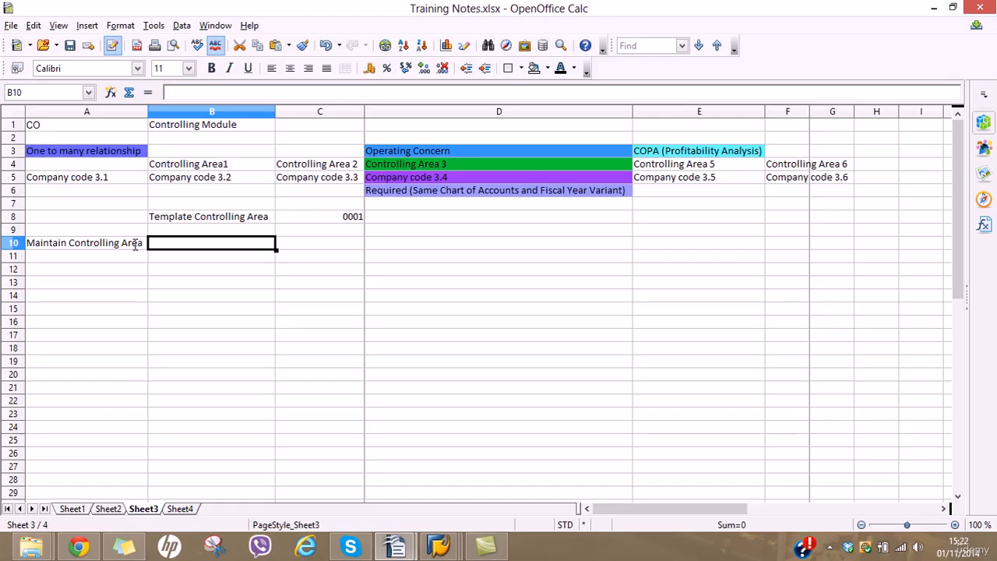
type("Z")
key("BackSpace")
type("ZA")
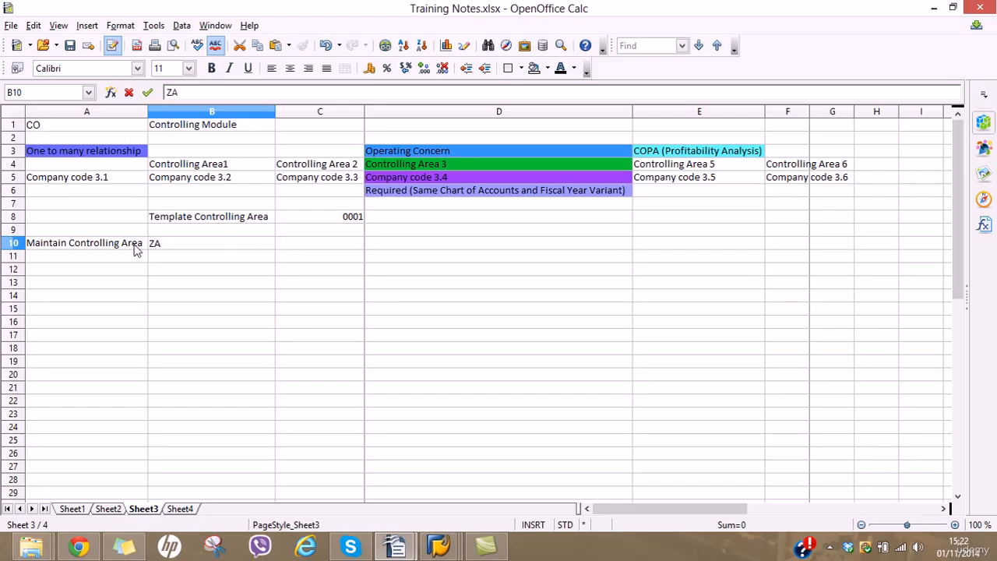
type("01")
key("Return")
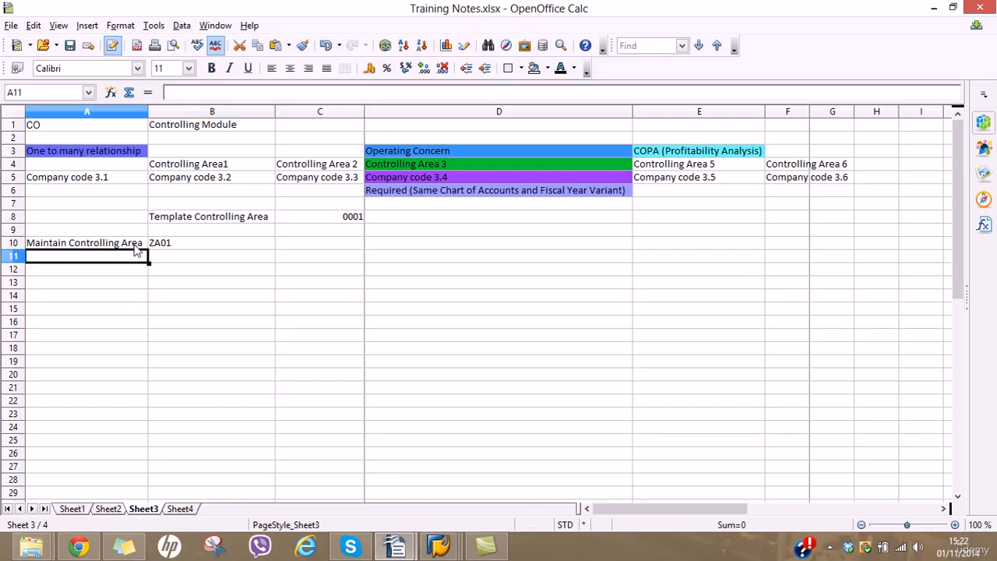
Record Cost Center Standard hierarchy with CCSH-AU01 in row 11 and widen column A to fit its text.
type("Cost Cen")
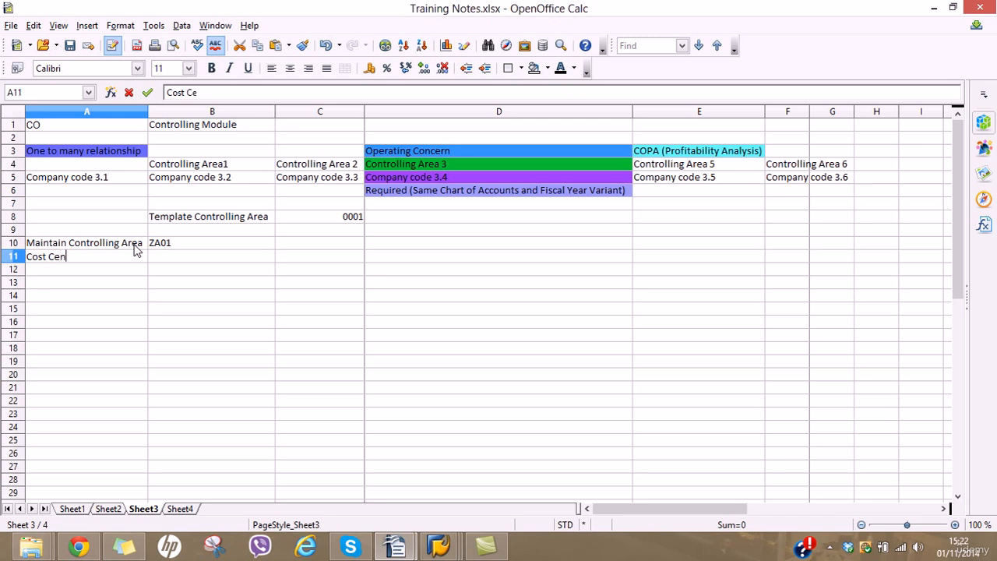
type("ter Stand")
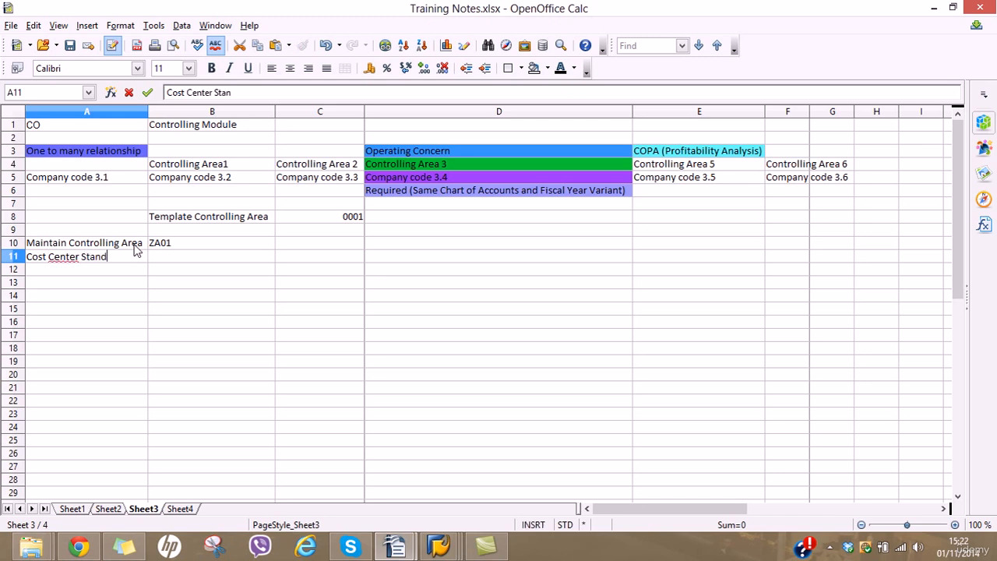
type("ard hierarchy")
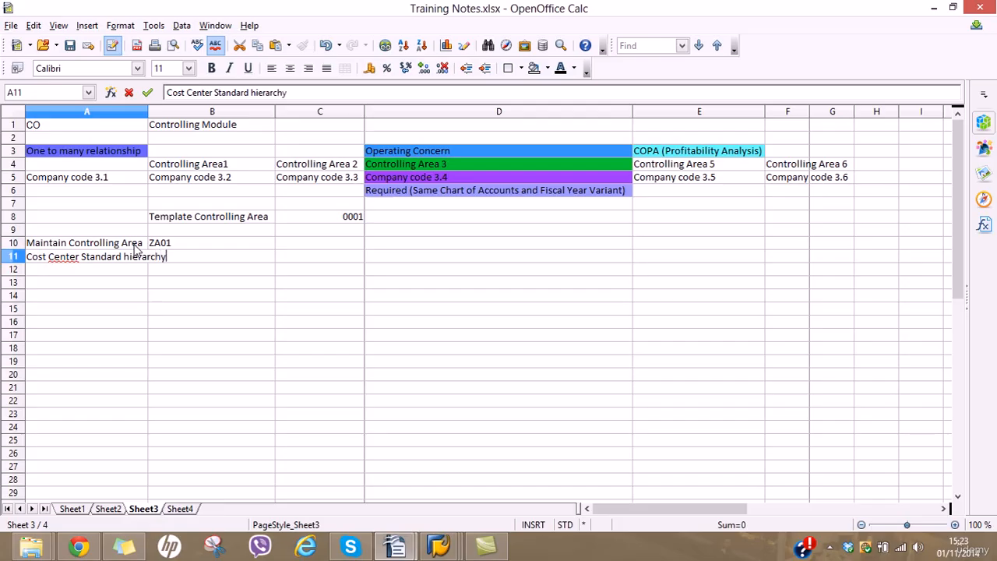
key("Tab")
type("CCSH")
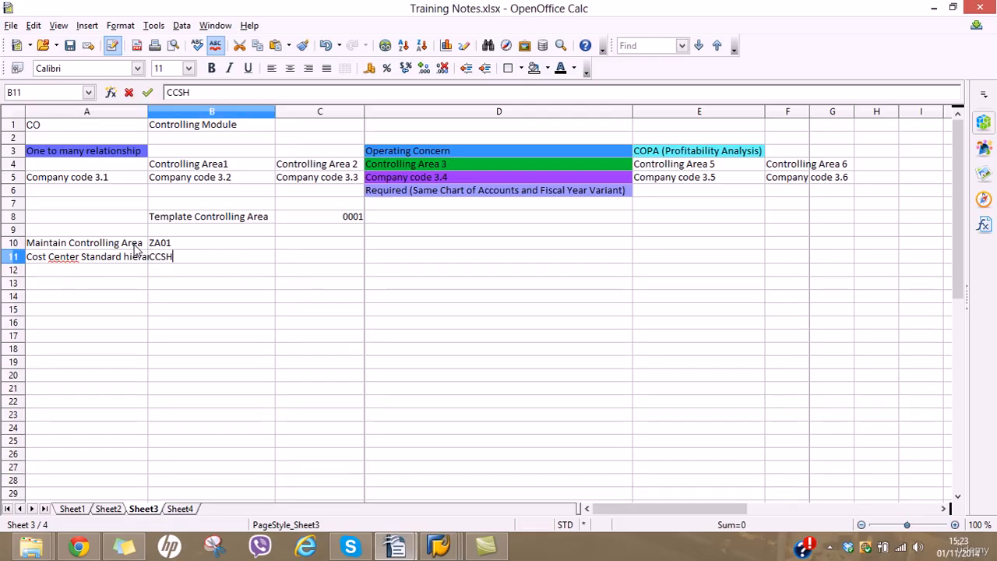
type("-AU01")
key("Return")
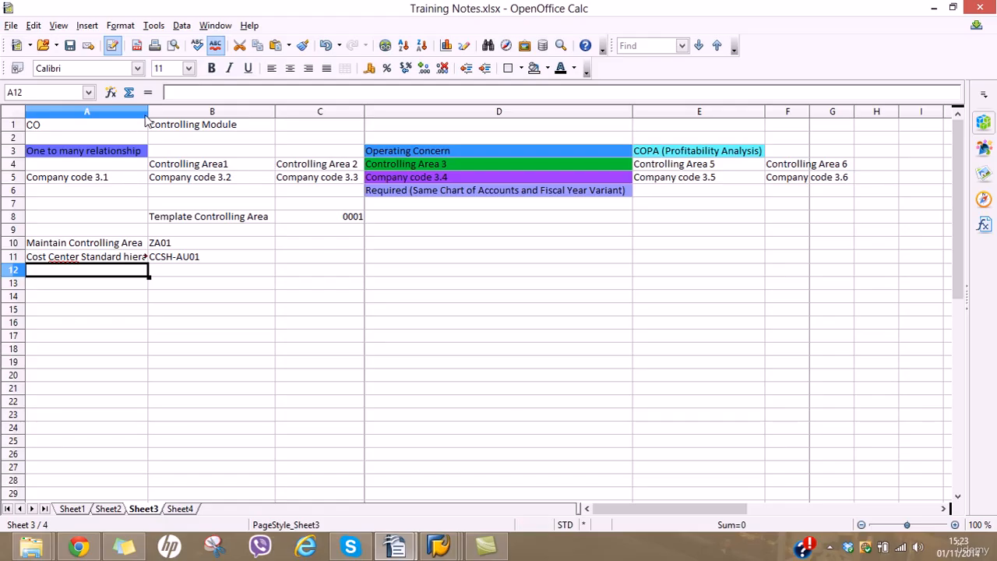
double_click(148, 111)
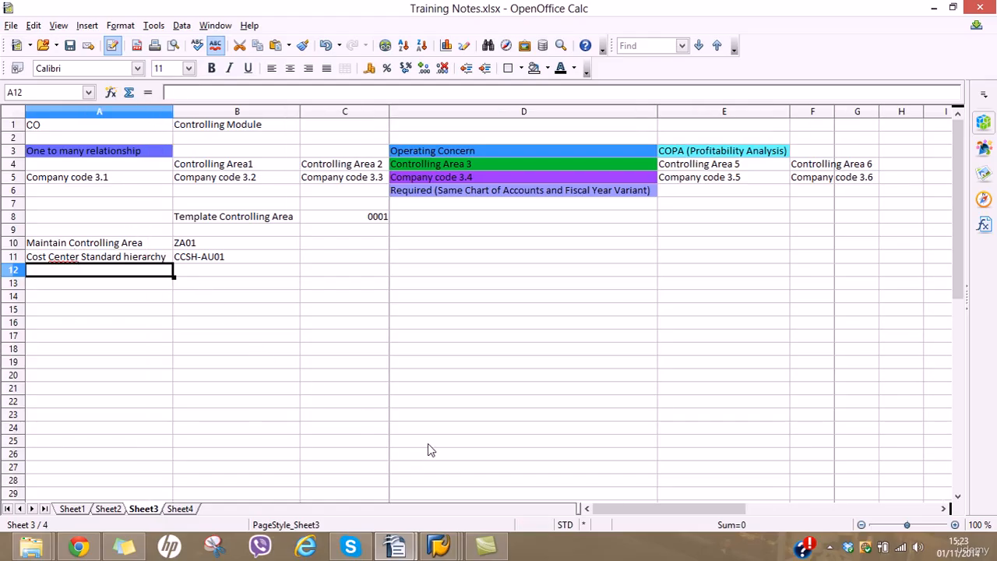
Switch back to SAP, widen the controlling area navigation tree, and open the company code assignment of ZA01.
mouse_move(439, 545)
left_click(613, 467)
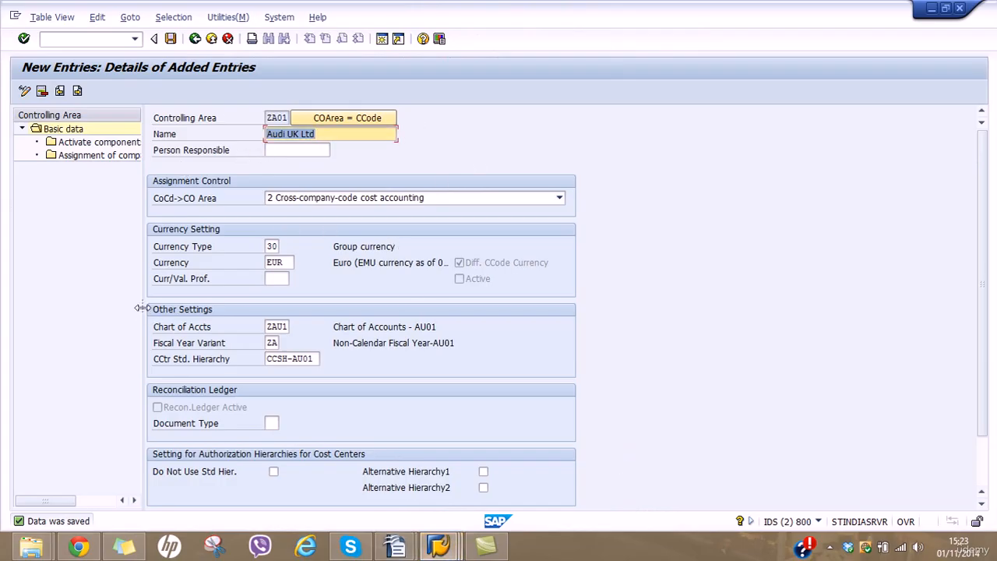
left_click_drag(143, 308, 244, 305)
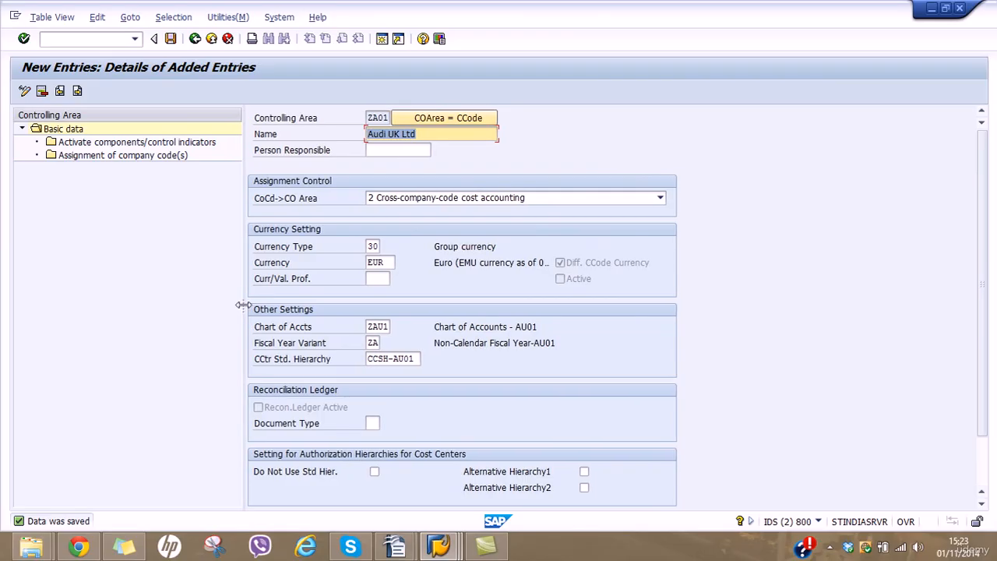
left_click(164, 156)
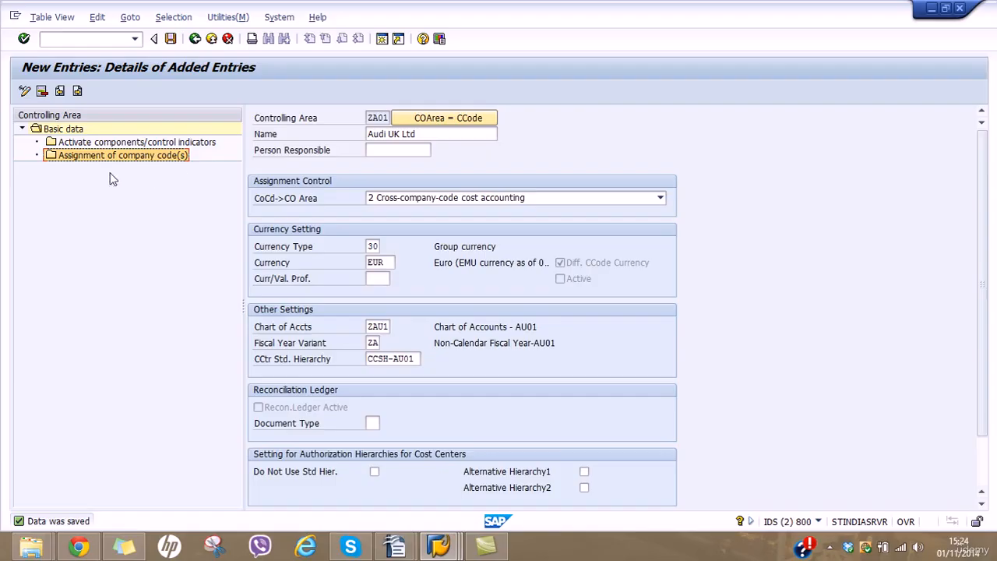
double_click(131, 156)
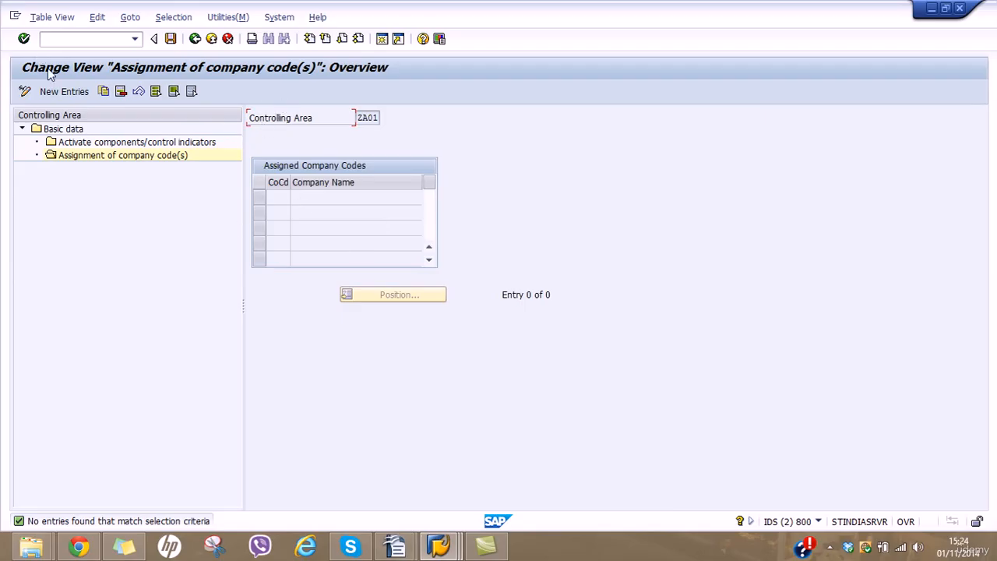
Add a new entry assigning company code AU01 to controlling area ZA01 and save the assignment.
left_click(65, 92)
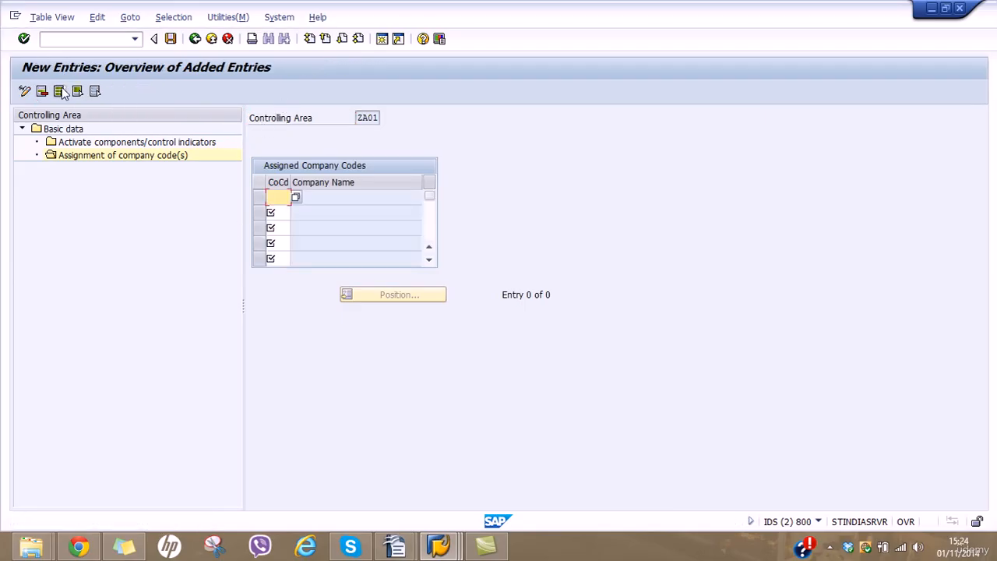
type("AU01")
key("Return")
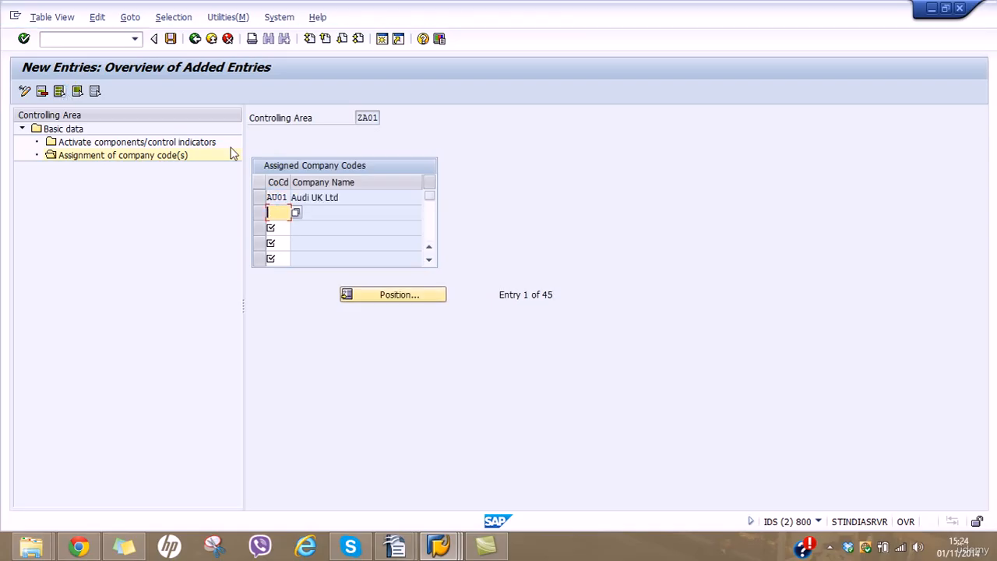
left_click_drag(340, 197, 271, 204)
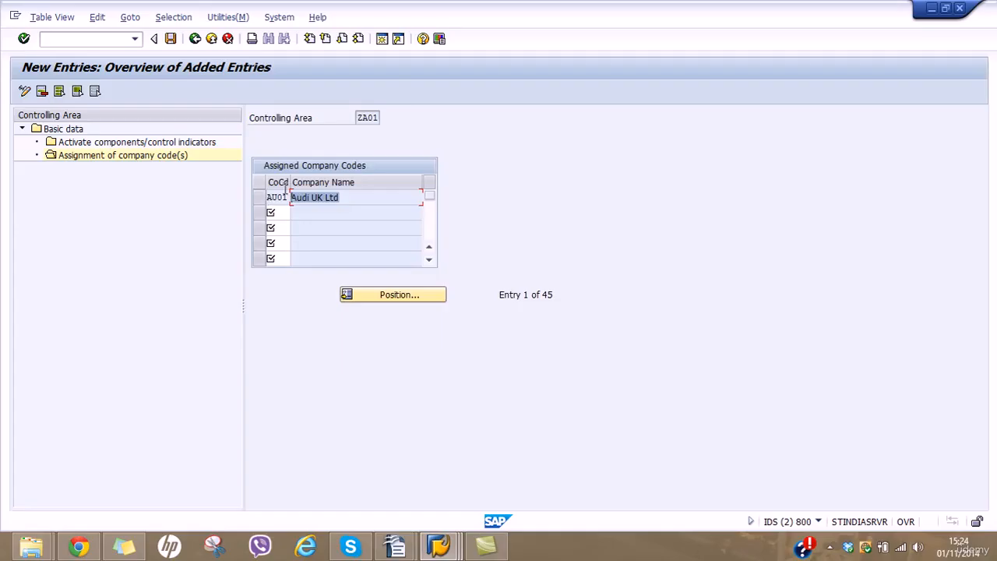
left_click(357, 118)
left_click_drag(357, 118, 416, 113)
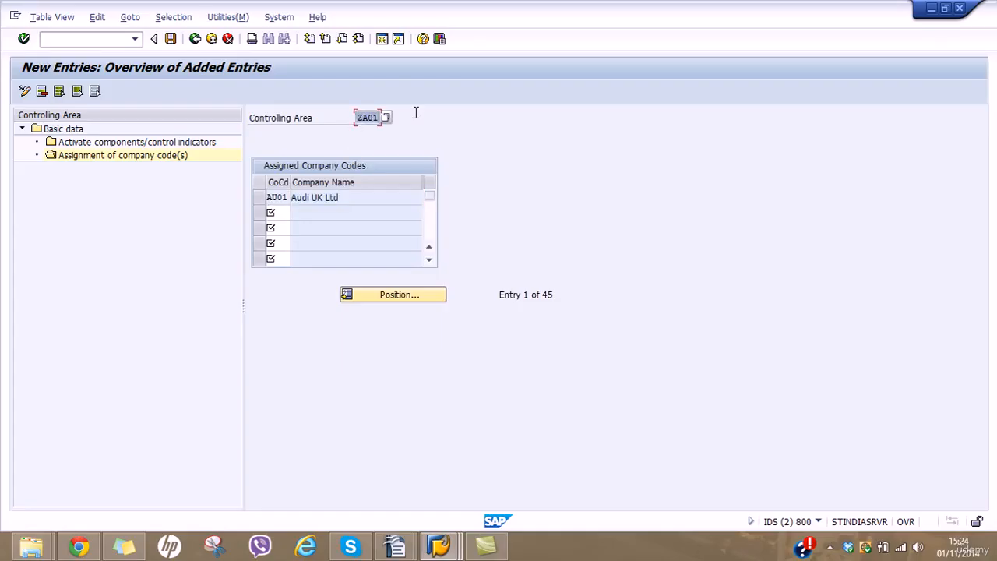
left_click(171, 39)
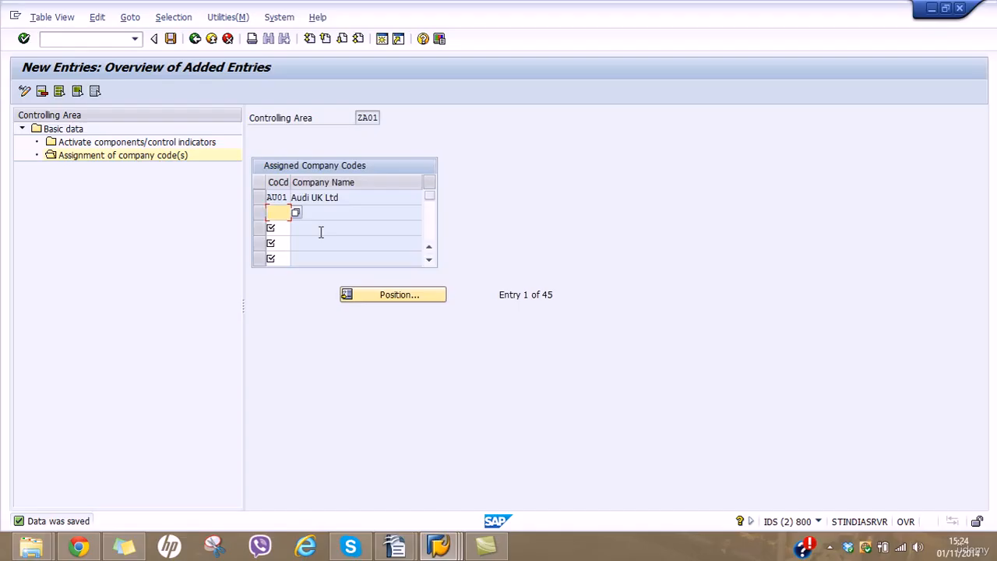
Leave the controlling area maintenance and its activity selection, and return to the implementation guide structure.
left_click(137, 142)
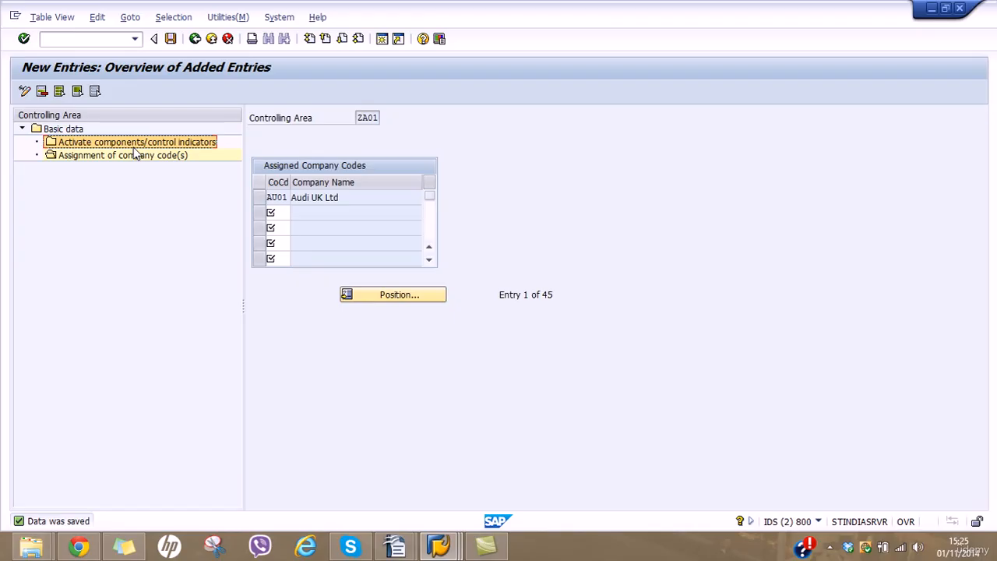
left_click(195, 38)
left_click(195, 38)
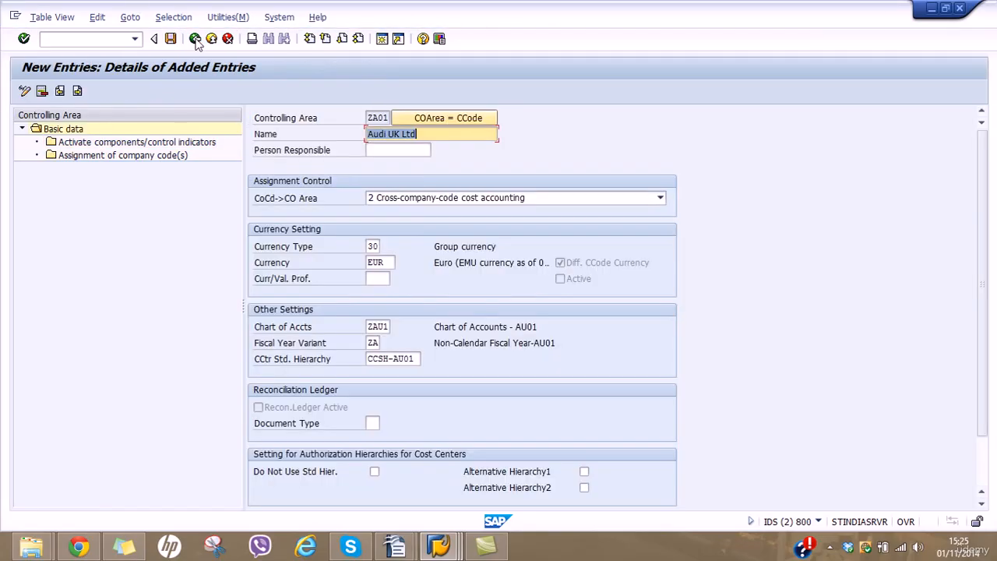
left_click(195, 38)
left_click(194, 39)
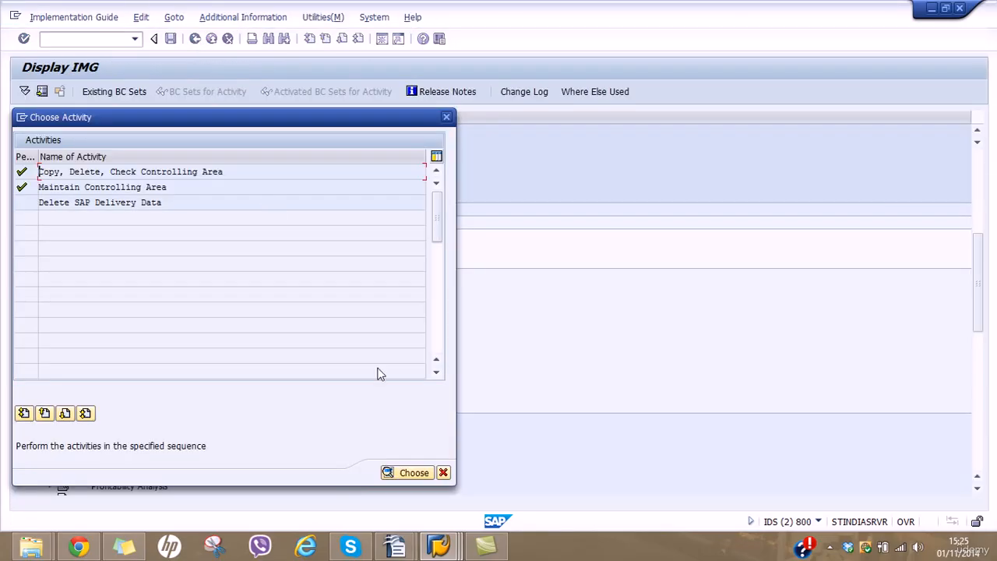
left_click(441, 472)
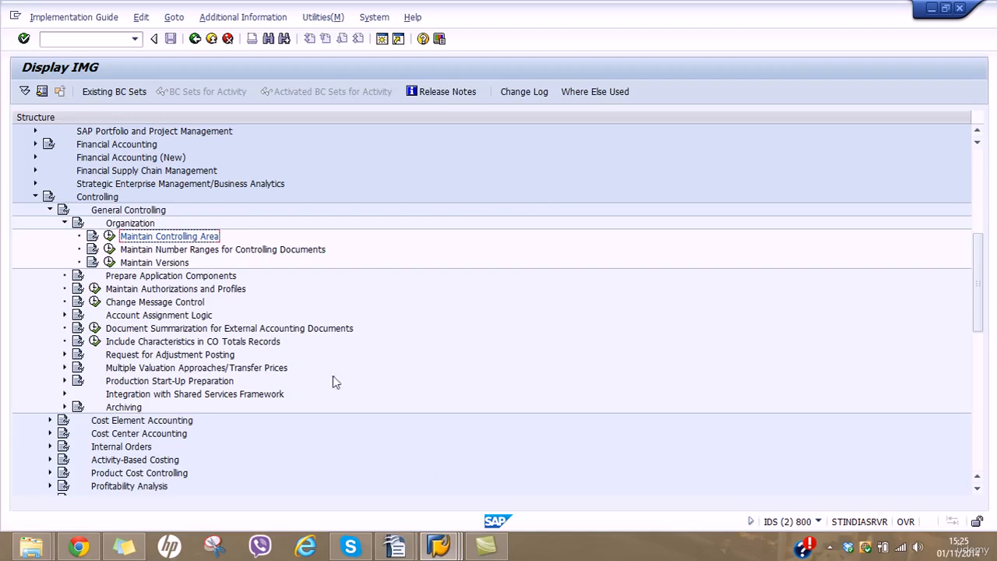
Open Maintain Number Ranges for Controlling Documents and try to display the intervals of CO area AU01.
left_click(237, 253)
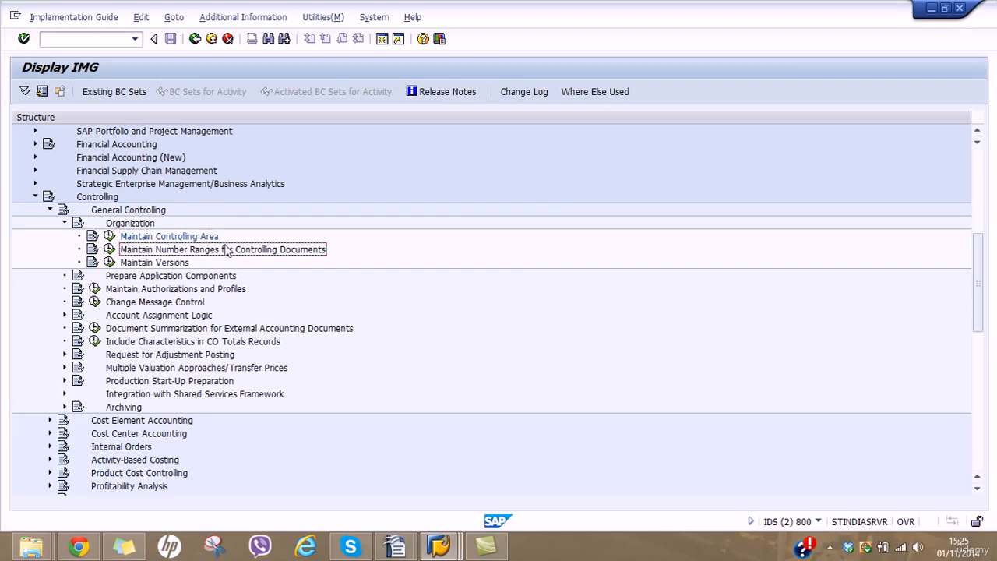
left_click(110, 250)
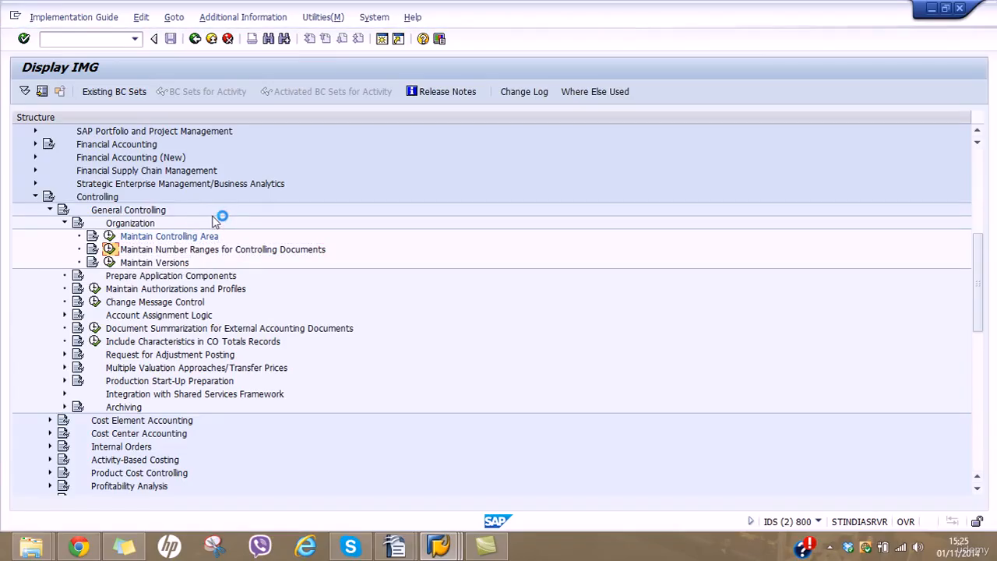
type("AU01")
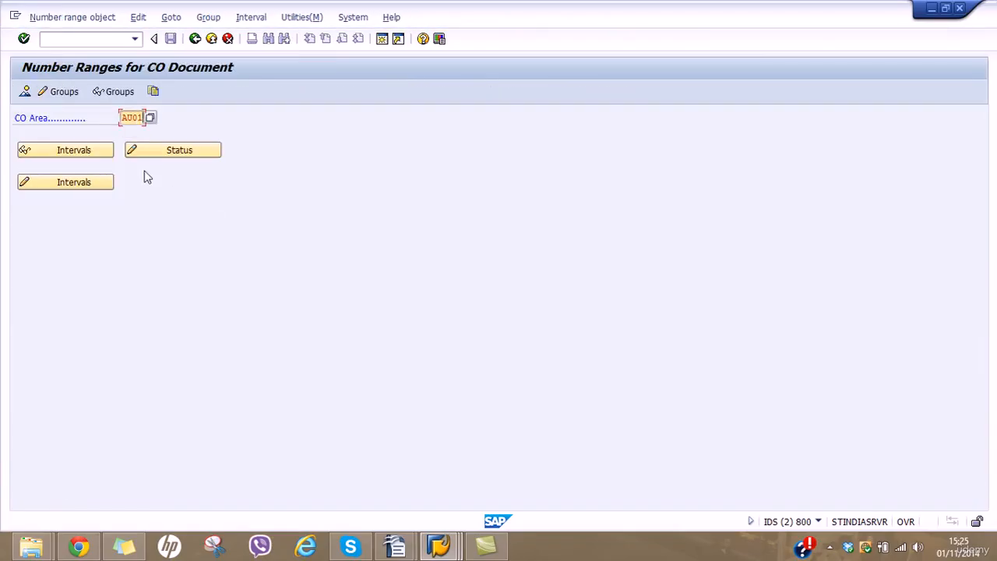
left_click(74, 151)
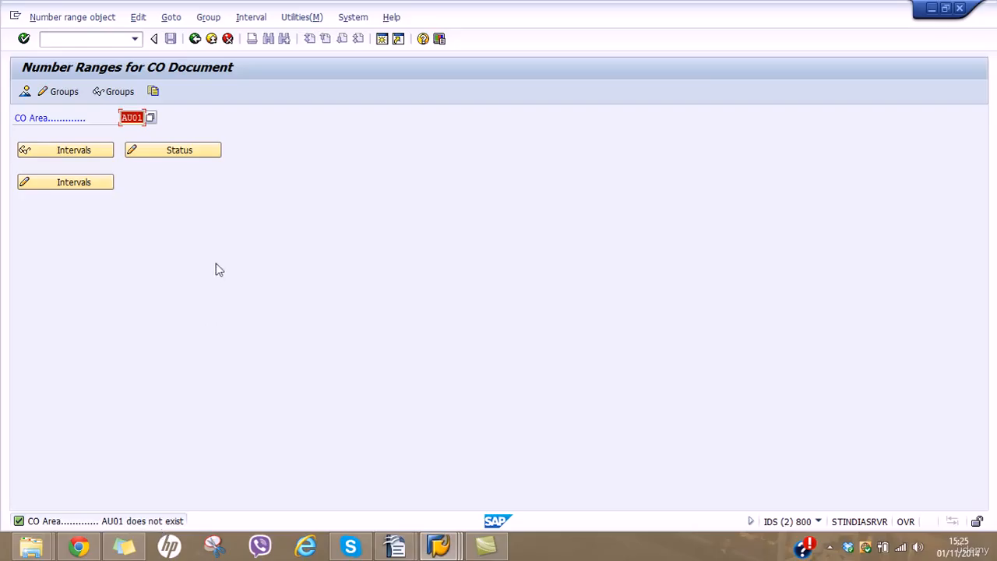
Try to copy the controlling document number ranges from CO area 0001 to AU01, acknowledging the transport notice.
left_click(155, 92)
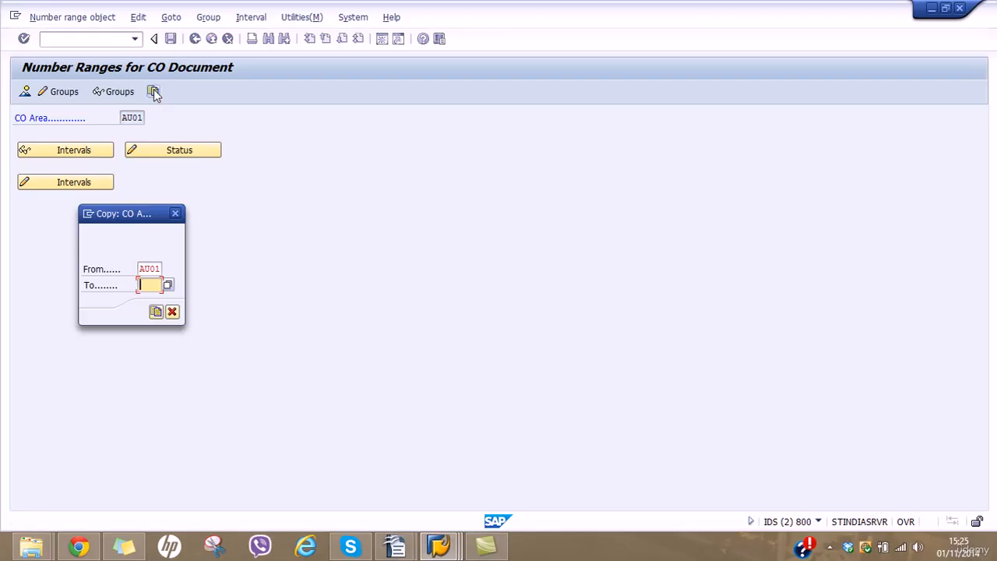
left_click_drag(140, 267, 194, 267)
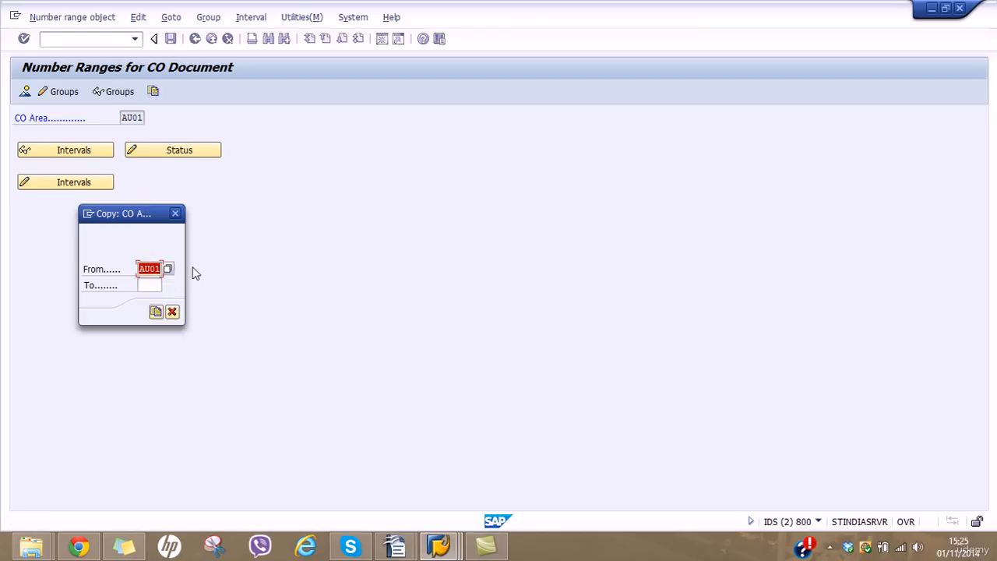
type("0001")
key("Tab")
type("AU")
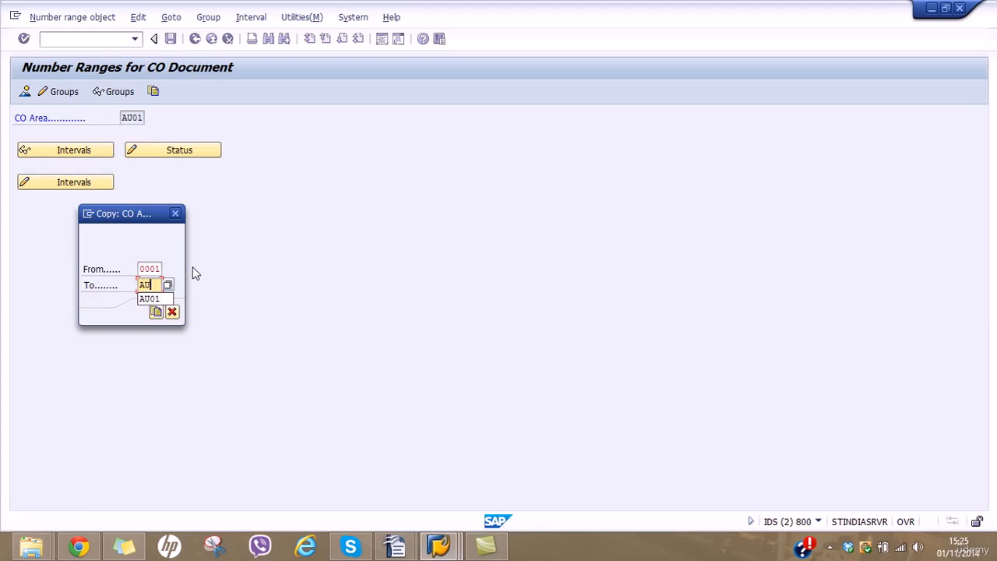
type("01")
left_click(156, 313)
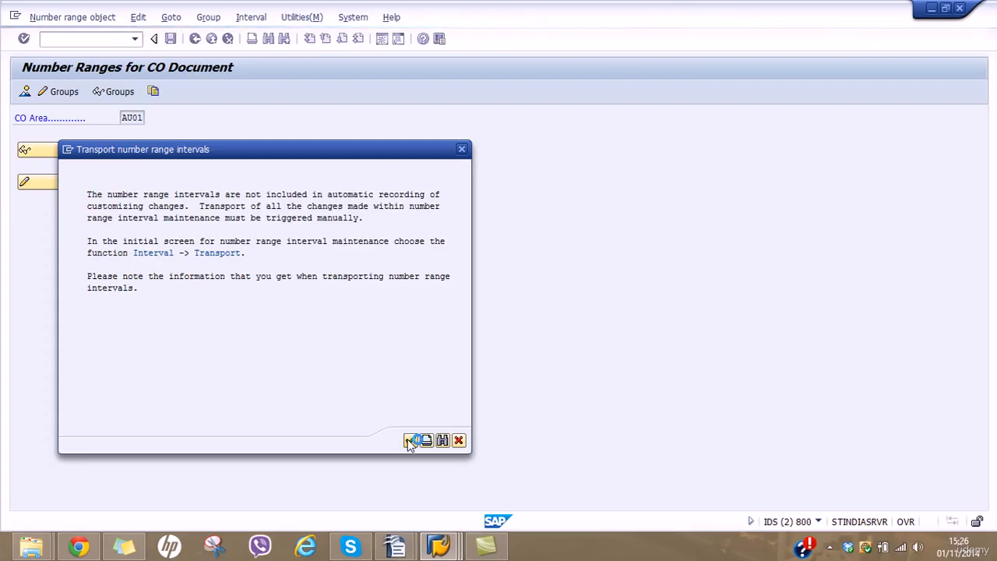
left_click(410, 440)
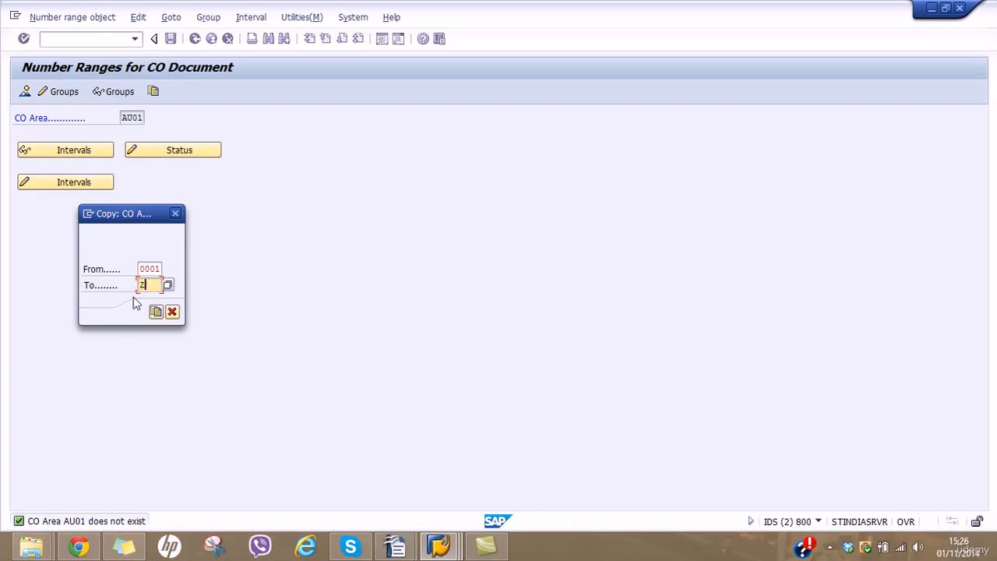
Change the copy's target CO area to ZA01 and copy the number ranges from 0001.
type("ZA01")
left_click(155, 312)
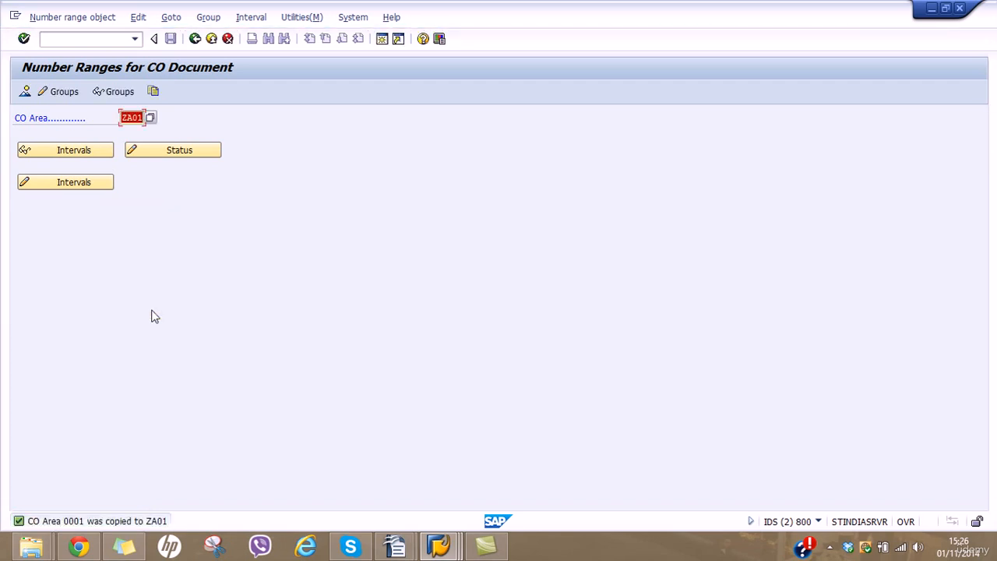
Review the number range intervals of CO area ZA01 through the end of the list and return to the implementation guide.
left_click(81, 154)
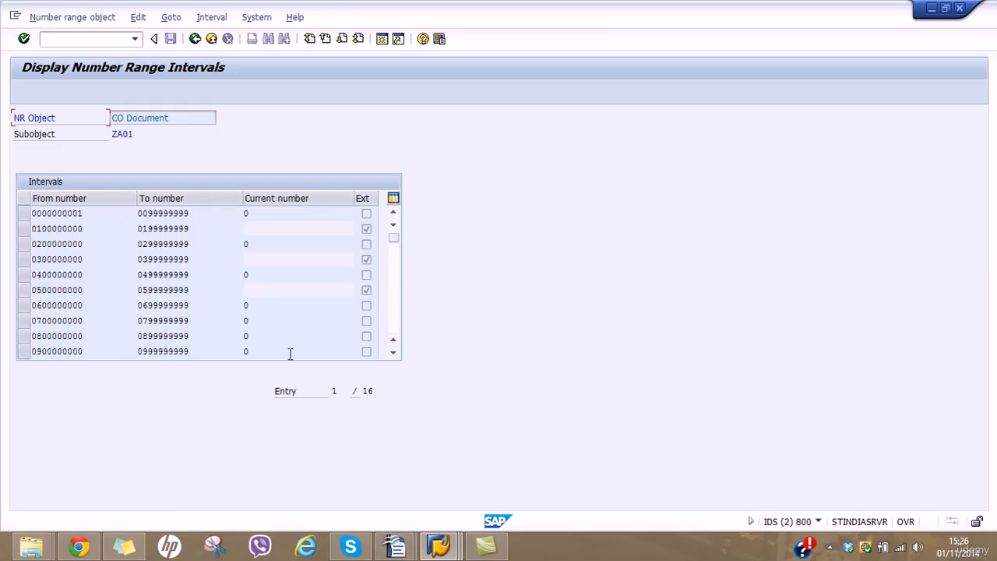
left_click(391, 325)
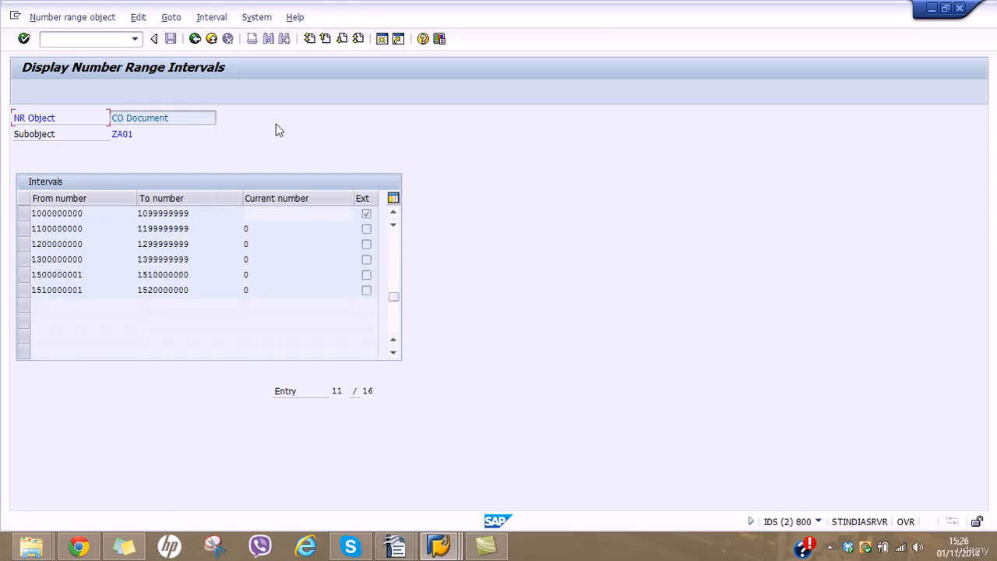
left_click(195, 39)
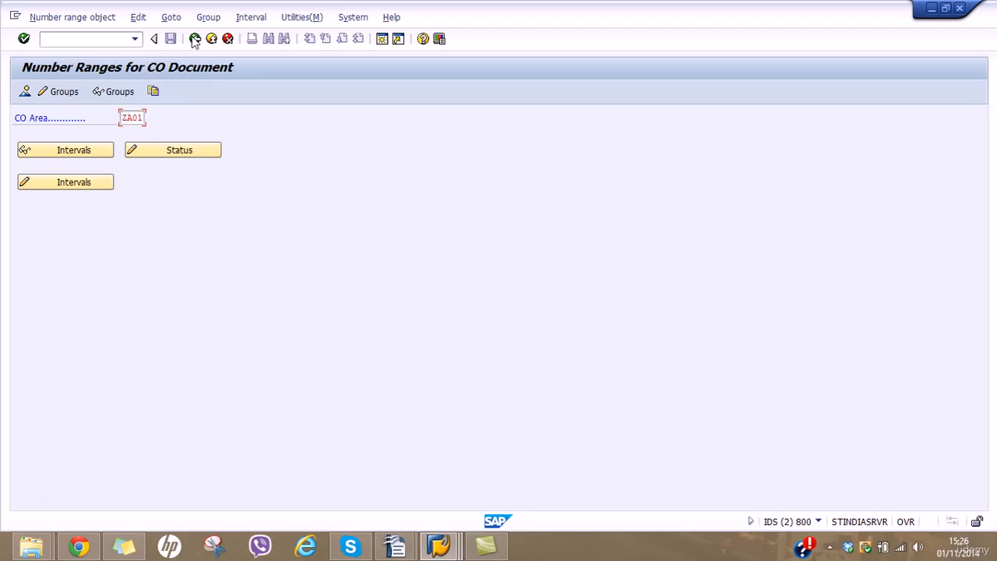
left_click(195, 39)
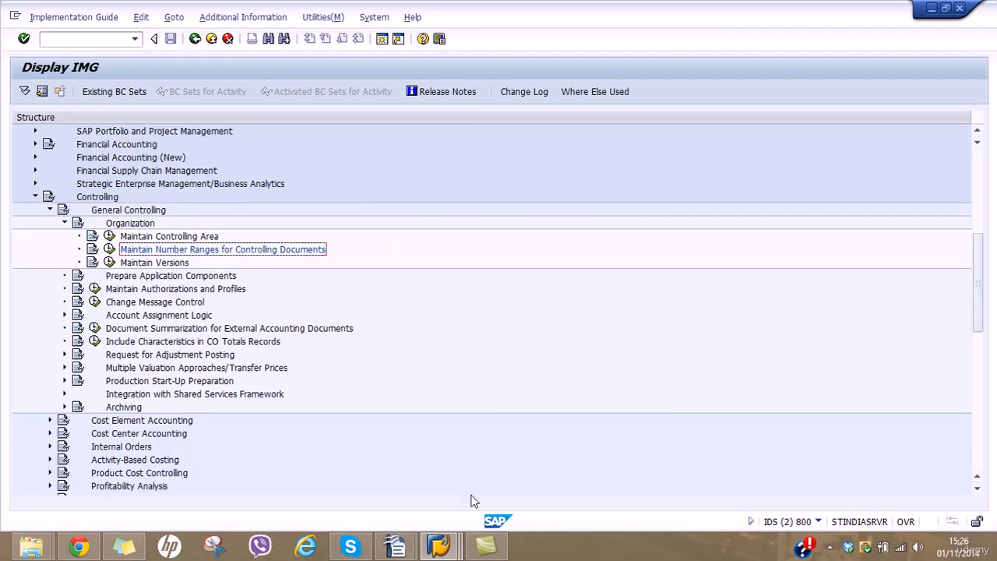
Switch to the G/L account document entry session for company code AU01, simulate the four-item document, and post it.
left_click(452, 548)
left_click(448, 501)
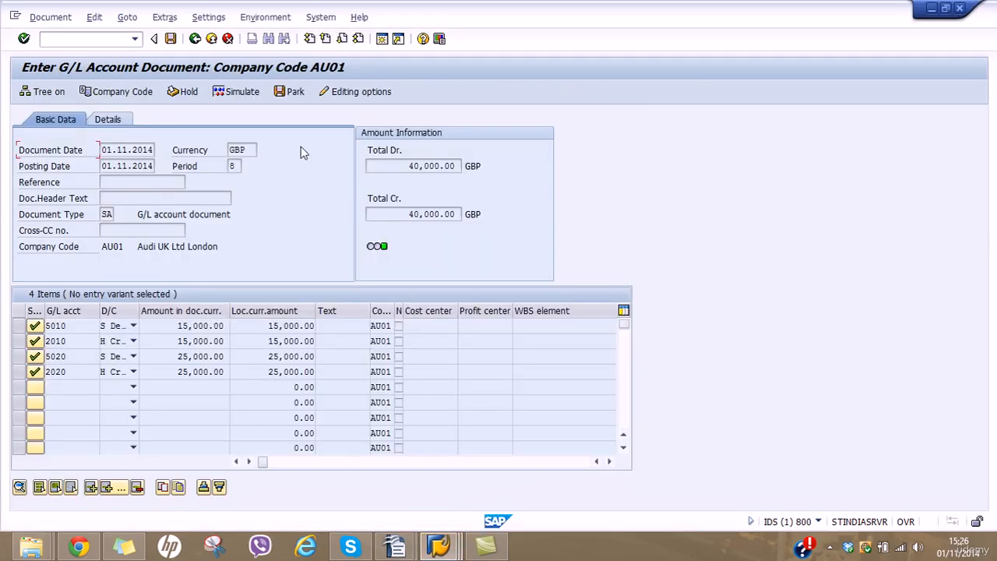
left_click(245, 92)
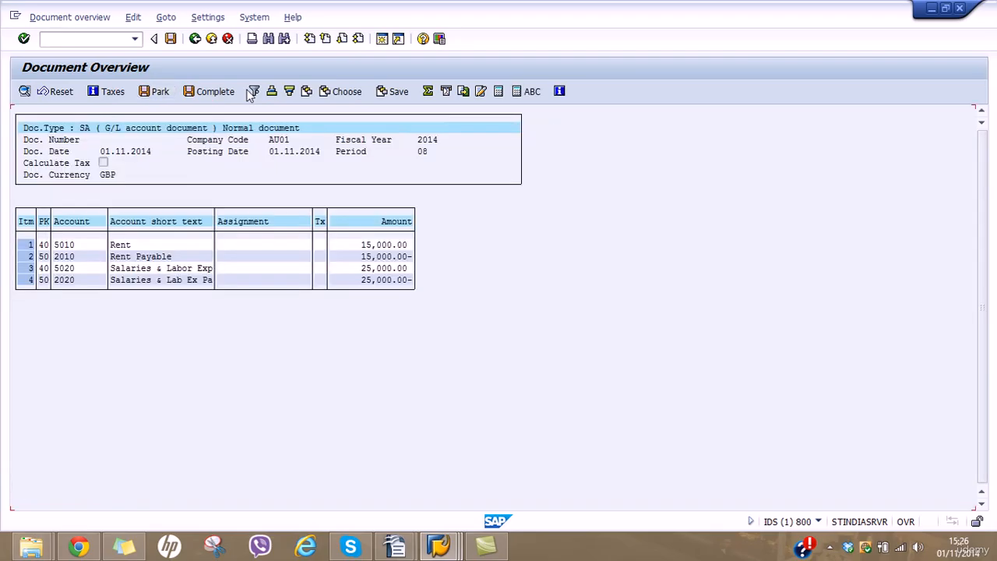
left_click(171, 39)
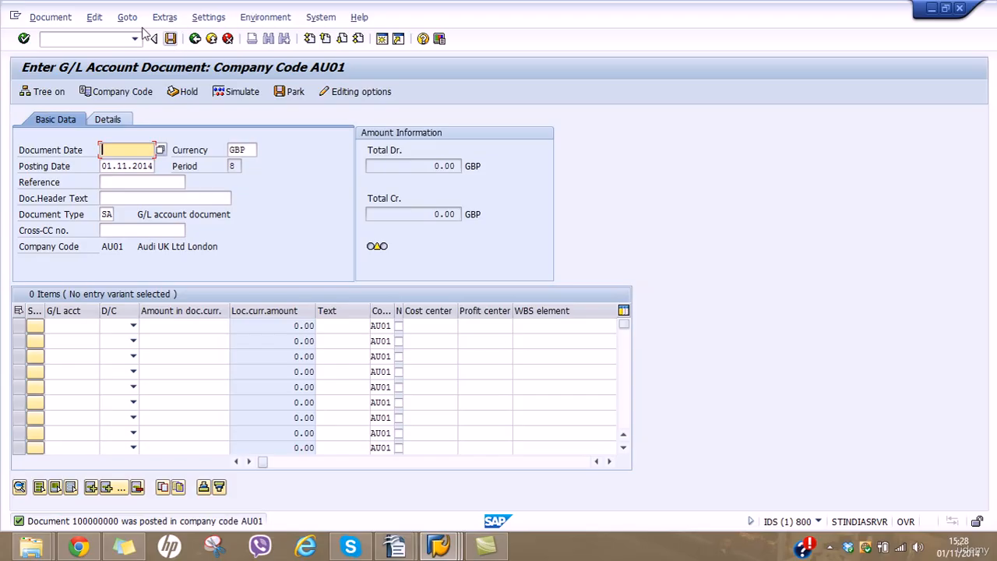
Check the document type of the entry screen against the header-level Document Structure notes in Sheet2 of Training Notes.xlsx.
double_click(111, 214)
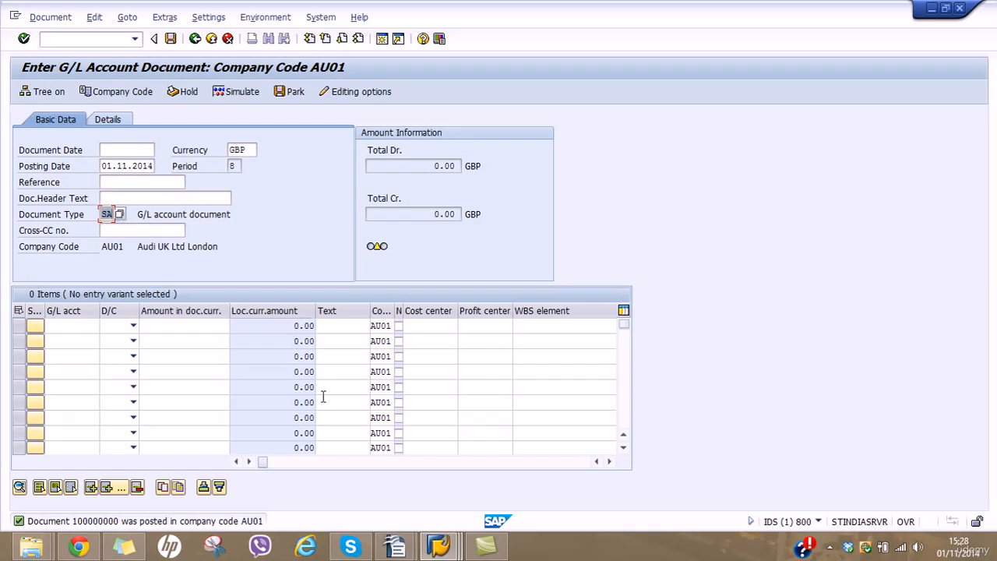
left_click(395, 545)
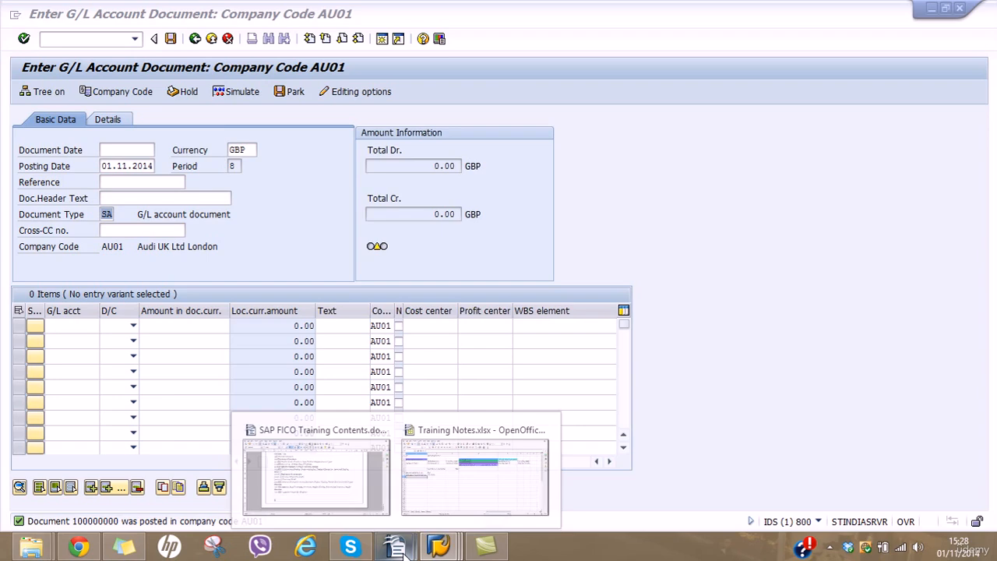
left_click(429, 495)
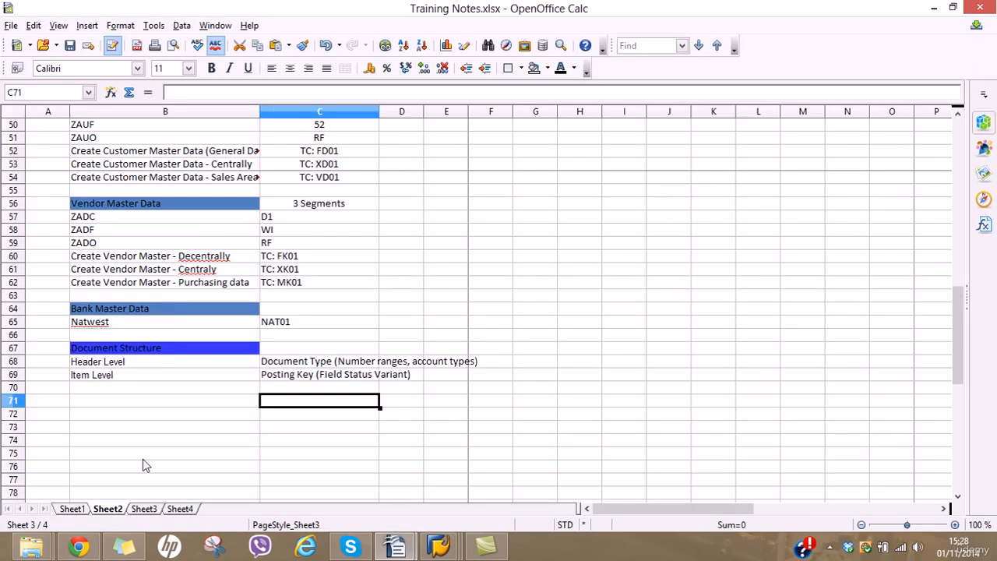
left_click(275, 363)
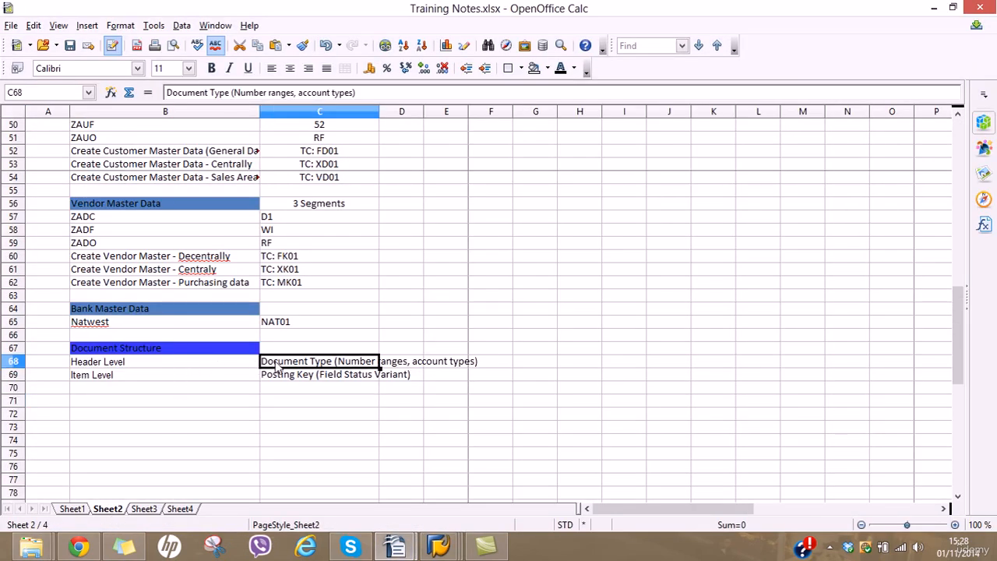
left_click(386, 362)
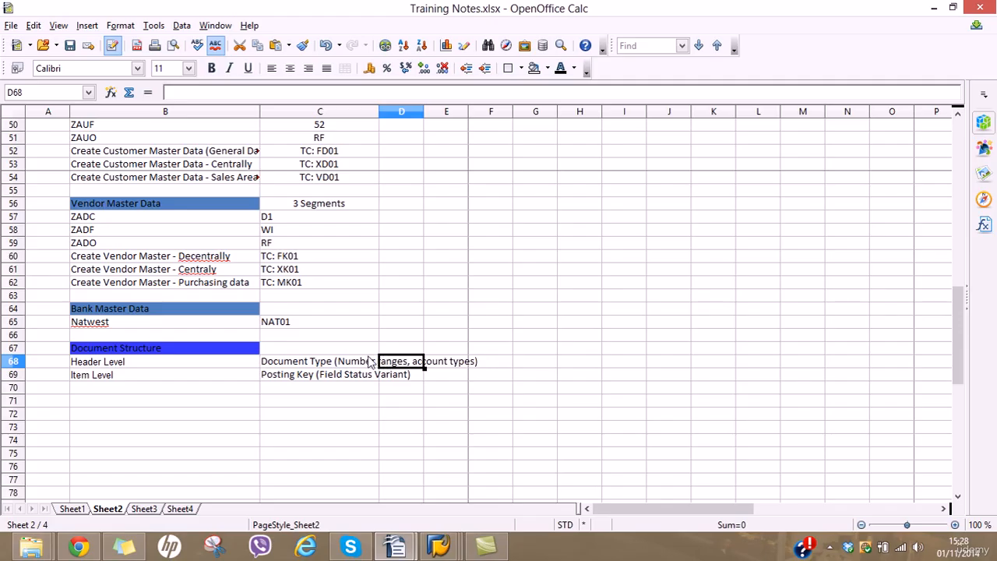
Switch back to the SAP implementation guide and open document type maintenance under Financial Accounting Global Settings (New), Document.
mouse_move(440, 549)
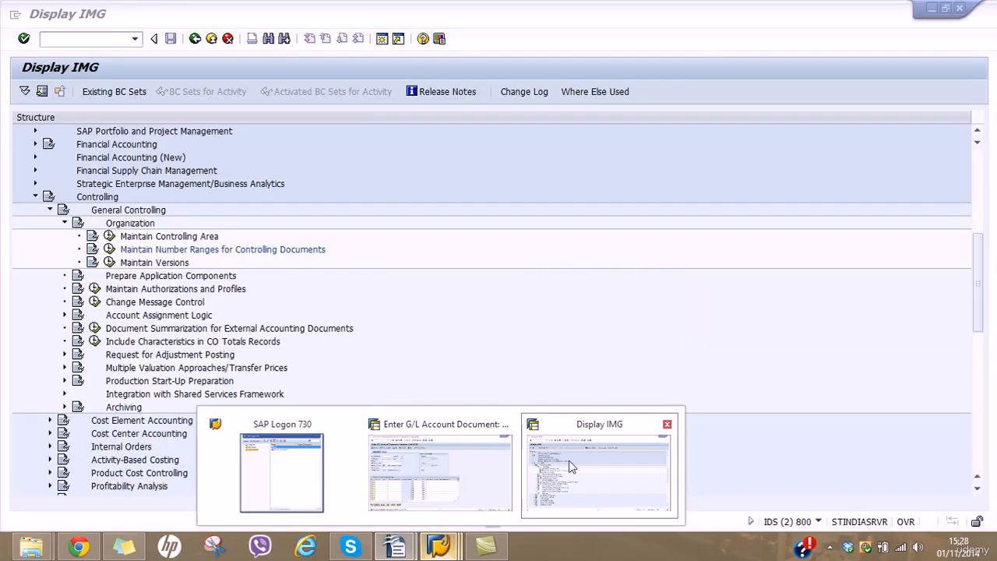
left_click(598, 471)
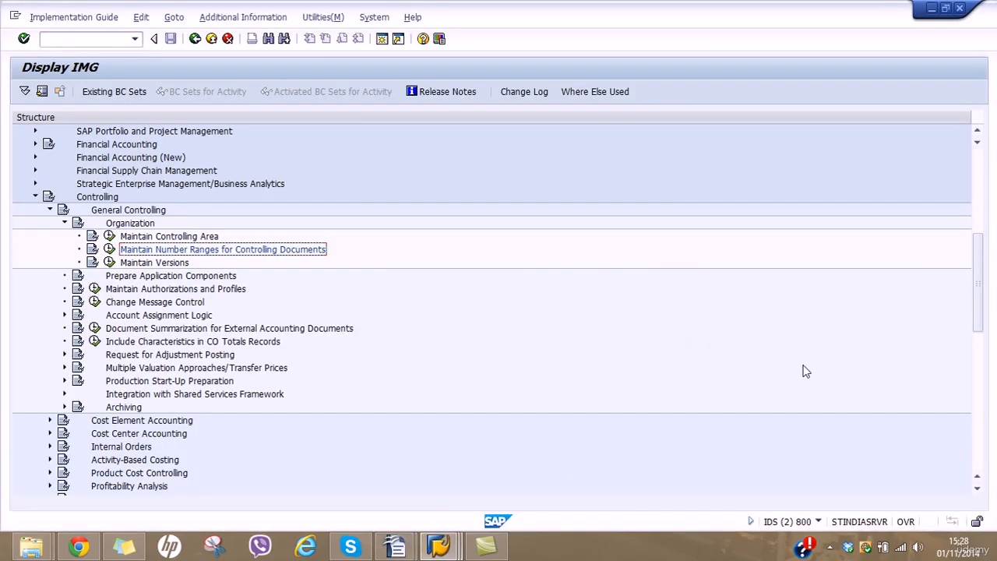
left_click_drag(977, 284, 983, 201)
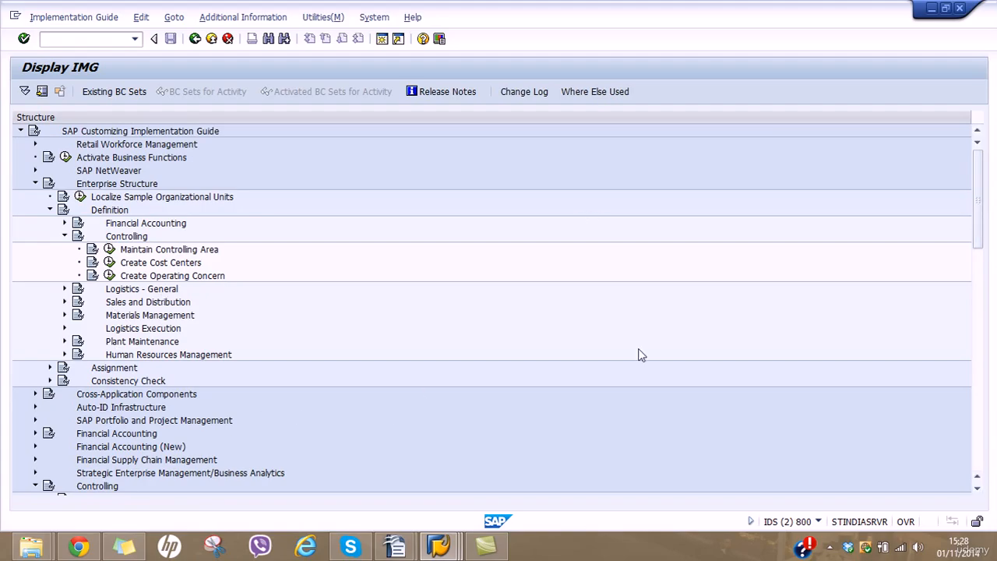
left_click(34, 447)
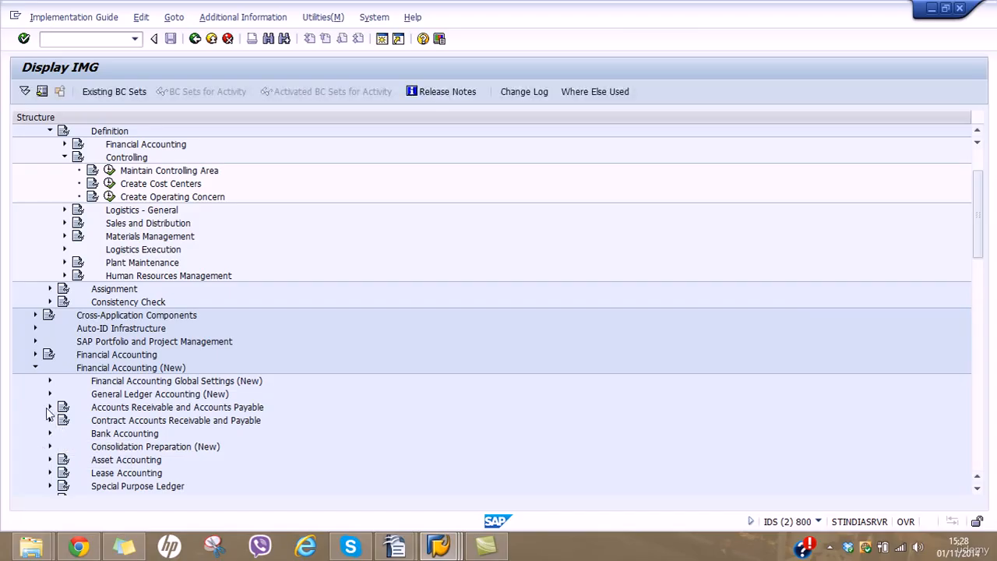
left_click(49, 382)
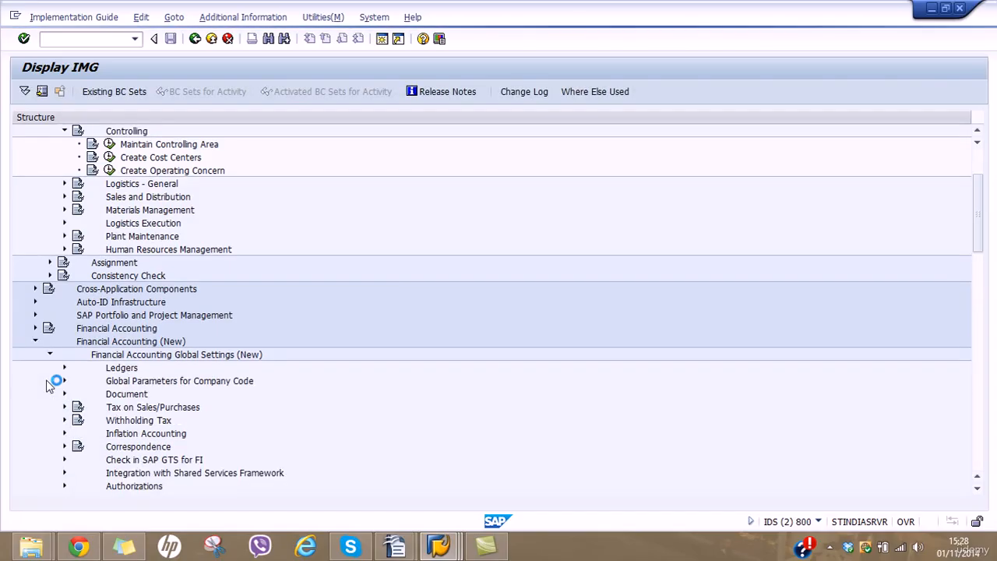
left_click(63, 394)
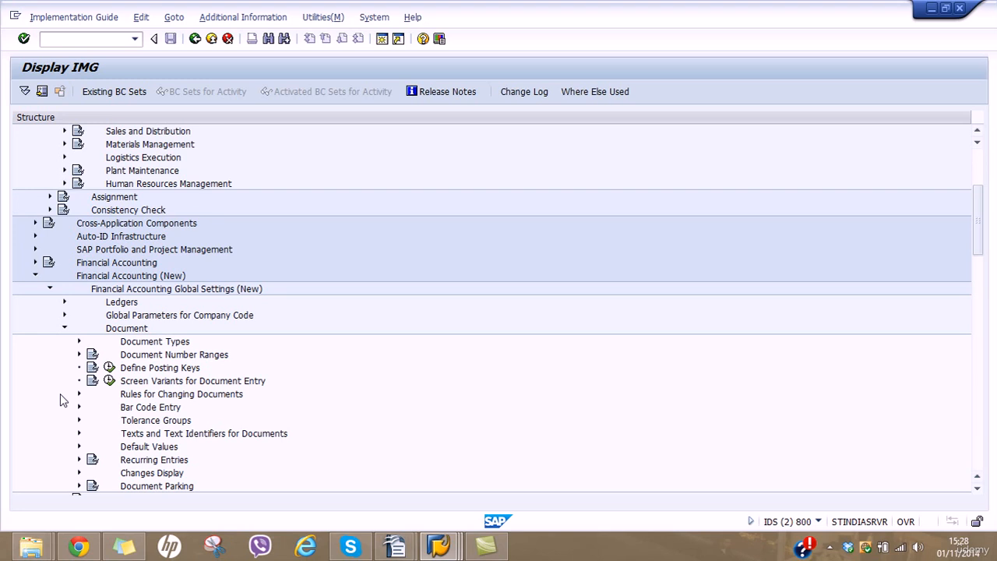
left_click(78, 343)
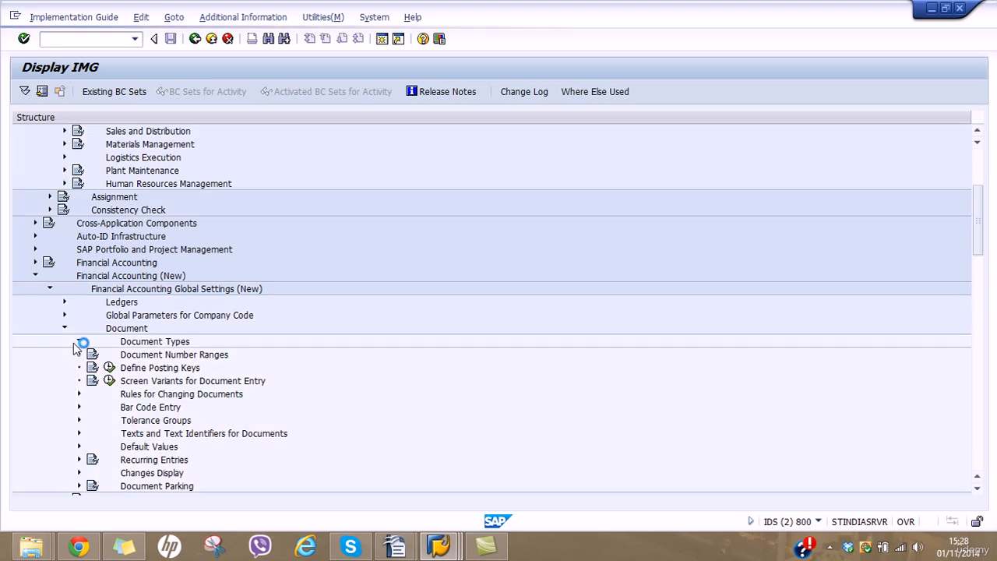
left_click(123, 355)
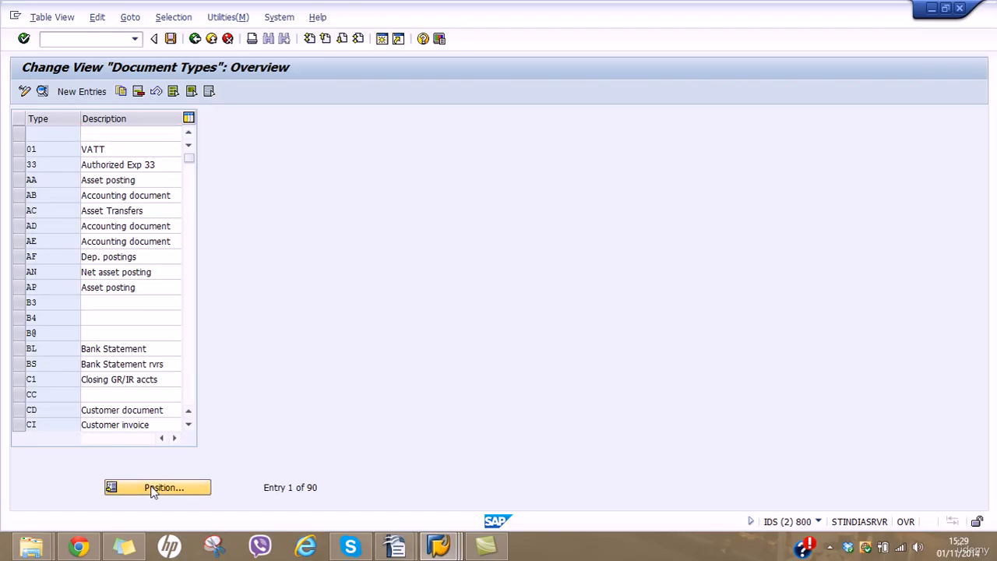
Find document type SA in the document types overview and open its details.
left_click(154, 491)
type("sa")
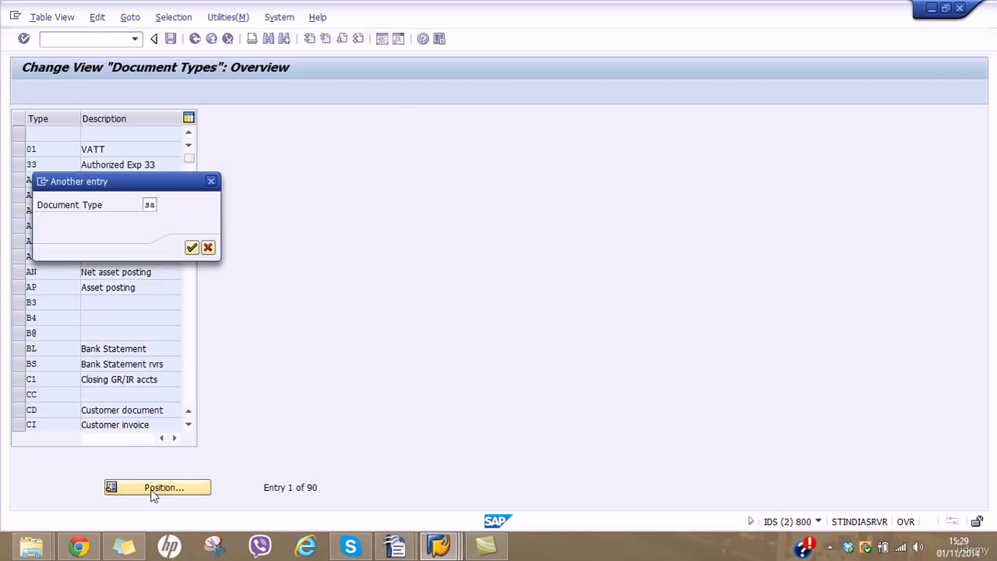
key("Return")
double_click(36, 138)
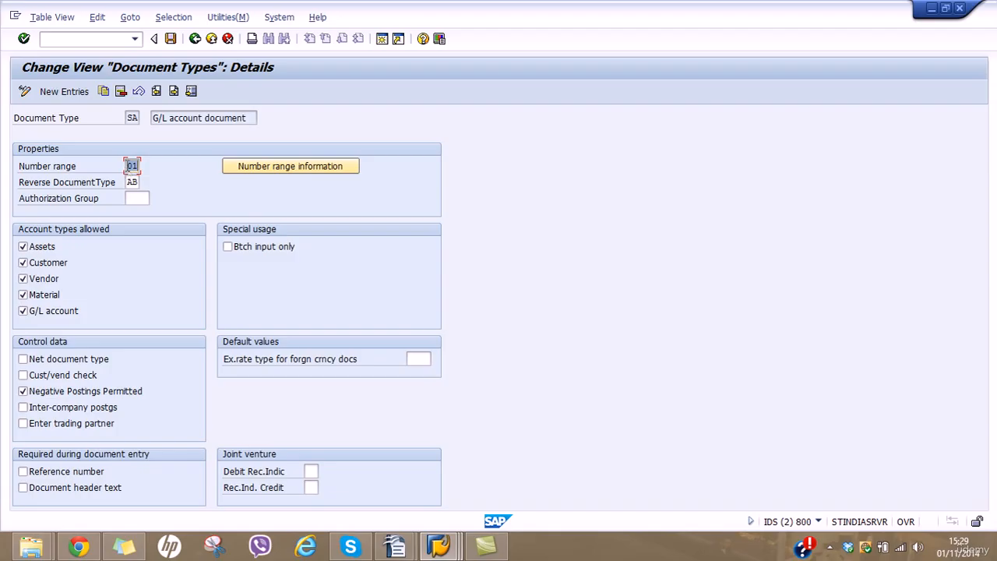
Open the number range information of document type SA and display the accounting document intervals for company code AU01.
left_click(263, 169)
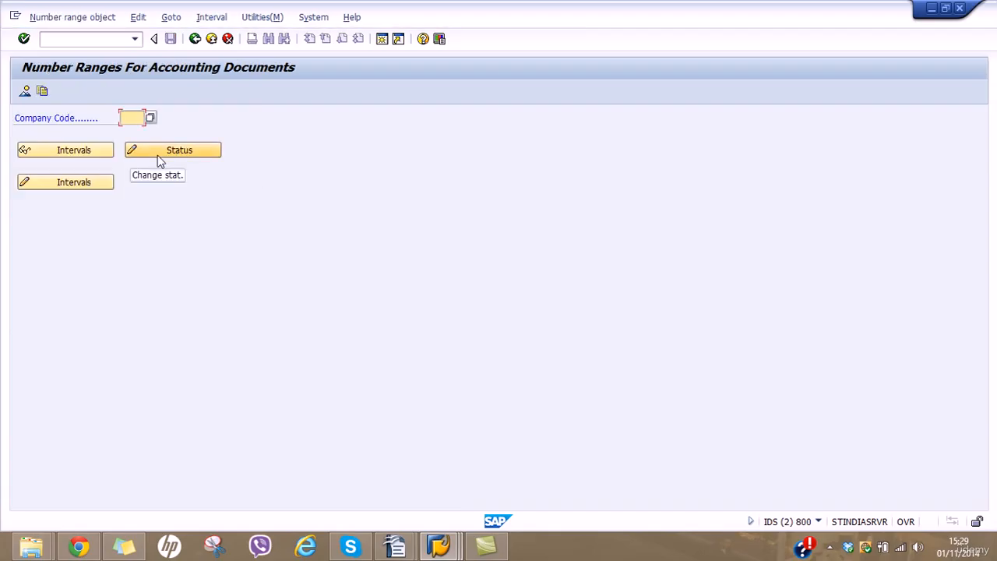
type("au")
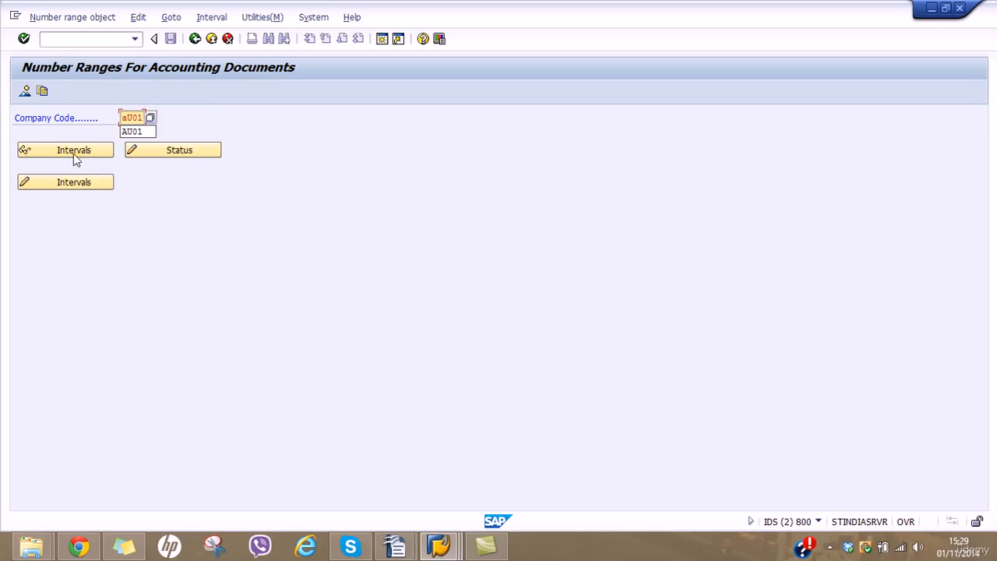
left_click(73, 153)
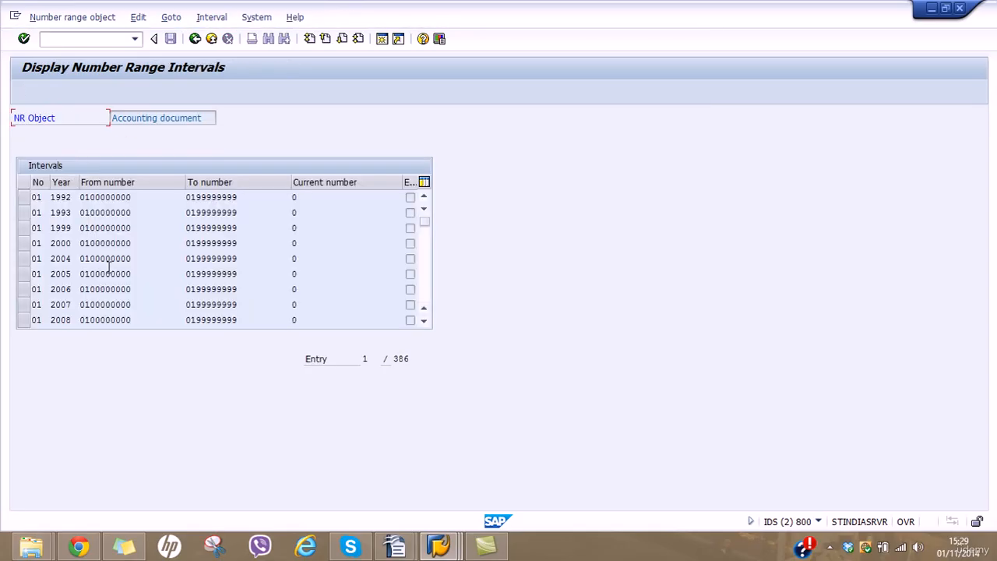
Check the current number of the 2014 interval for number range 01, and compare it with the document posted in the G/L entry session.
left_click(424, 323)
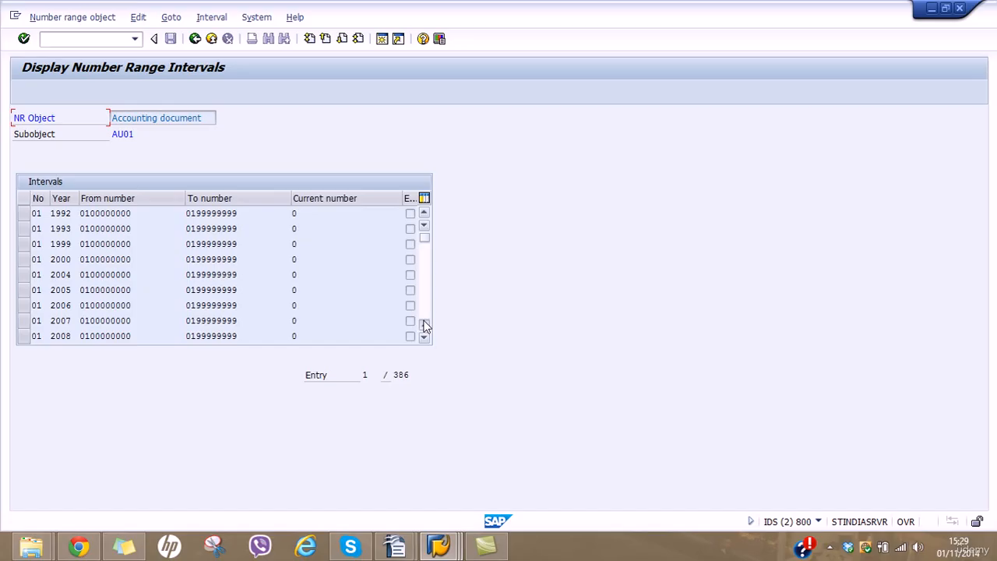
left_click(426, 311)
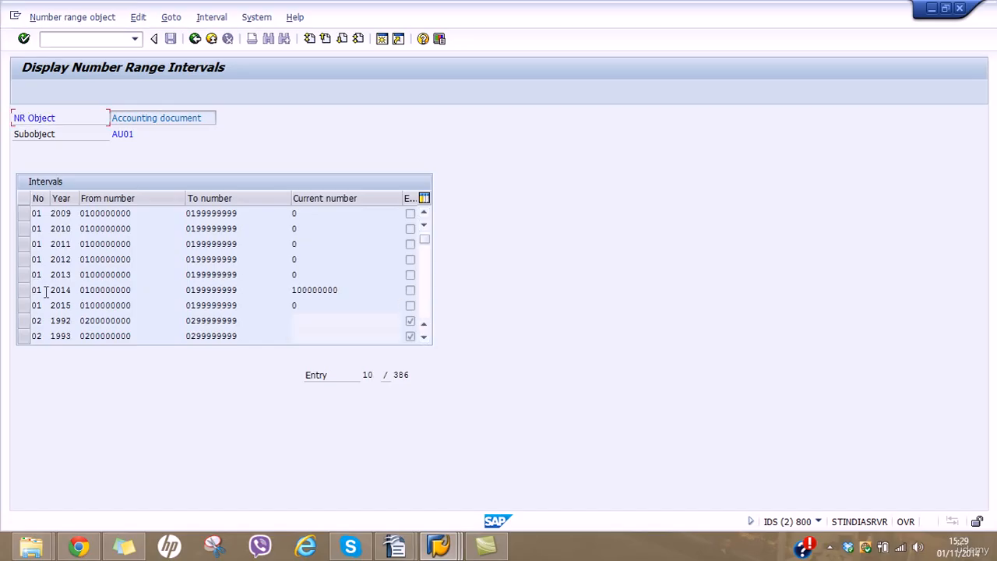
left_click_drag(52, 290, 69, 290)
left_click_drag(295, 290, 349, 288)
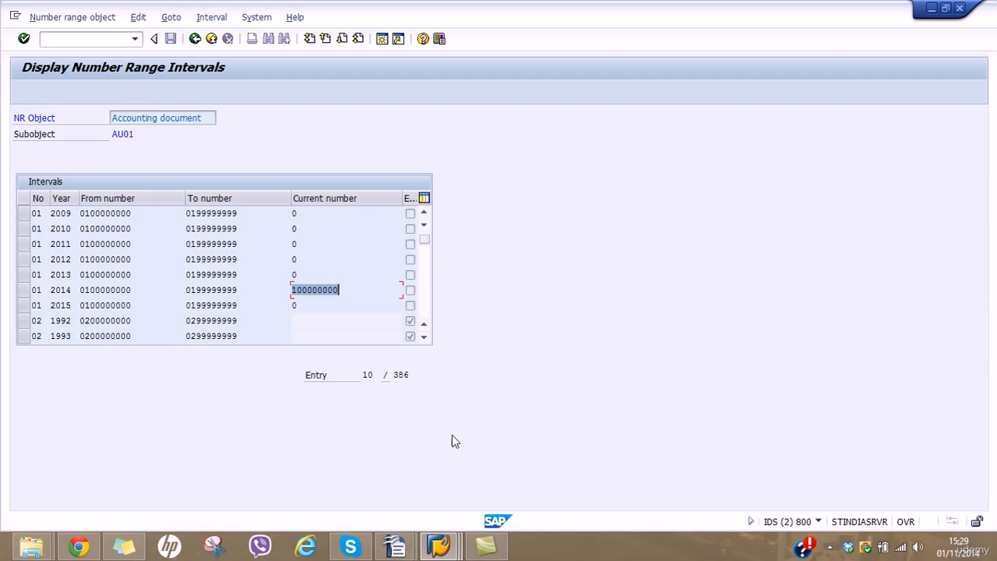
left_click(438, 545)
left_click(437, 472)
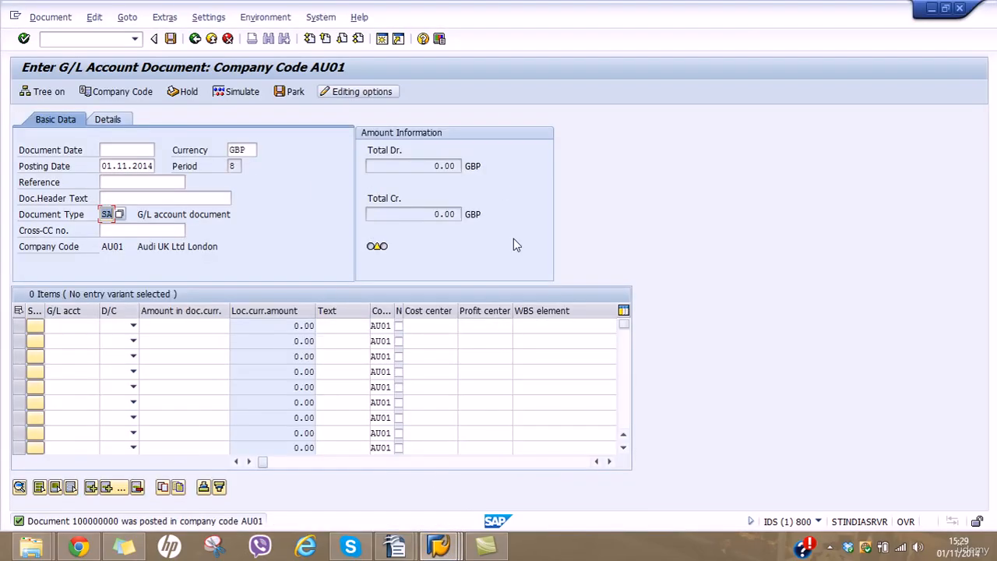
Review the G/L document posting and document display topics under 4.2.1 in SAP FICO Training Contents.docx, and return to the G/L entry session.
left_click(395, 546)
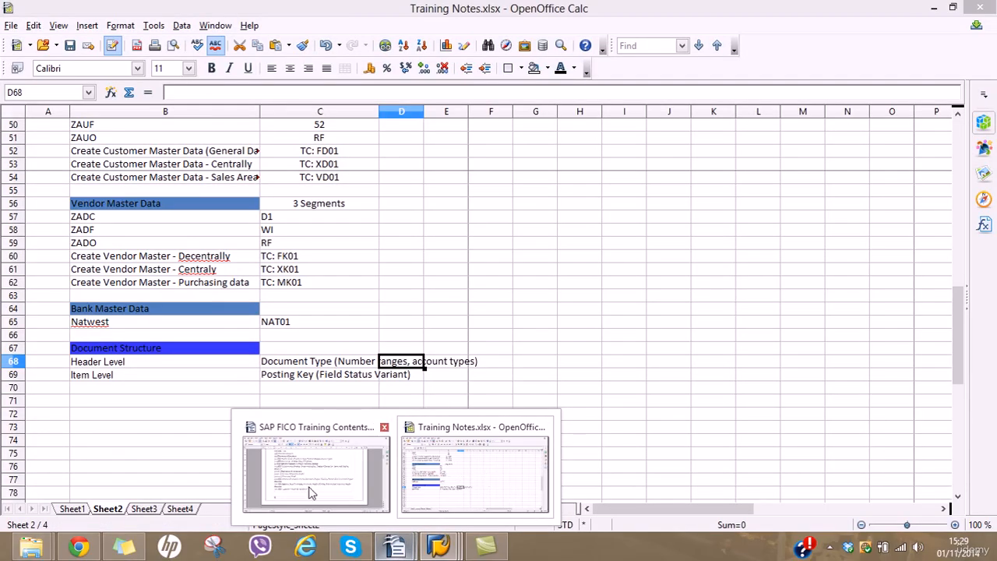
left_click(312, 492)
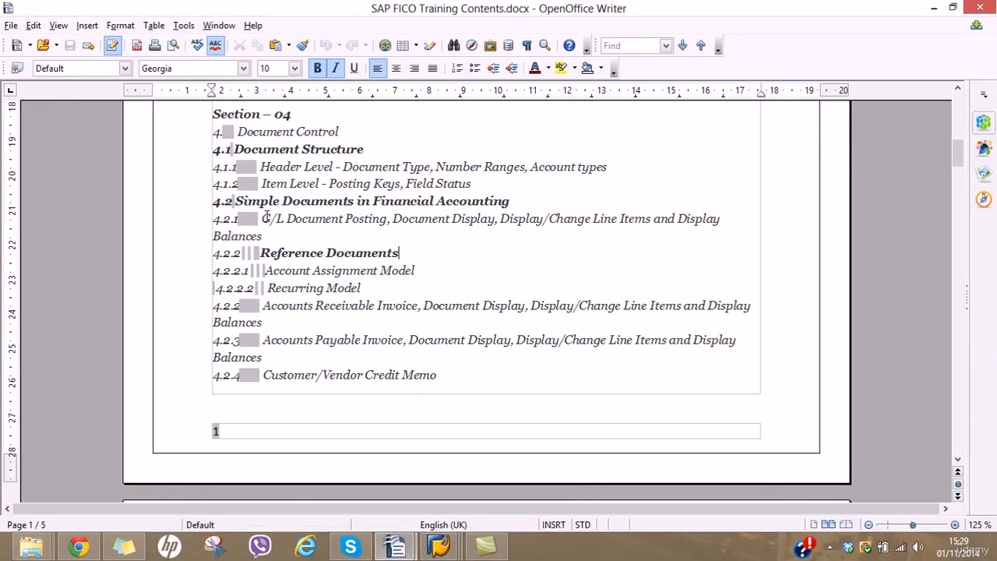
left_click_drag(270, 218, 496, 218)
left_click(395, 218)
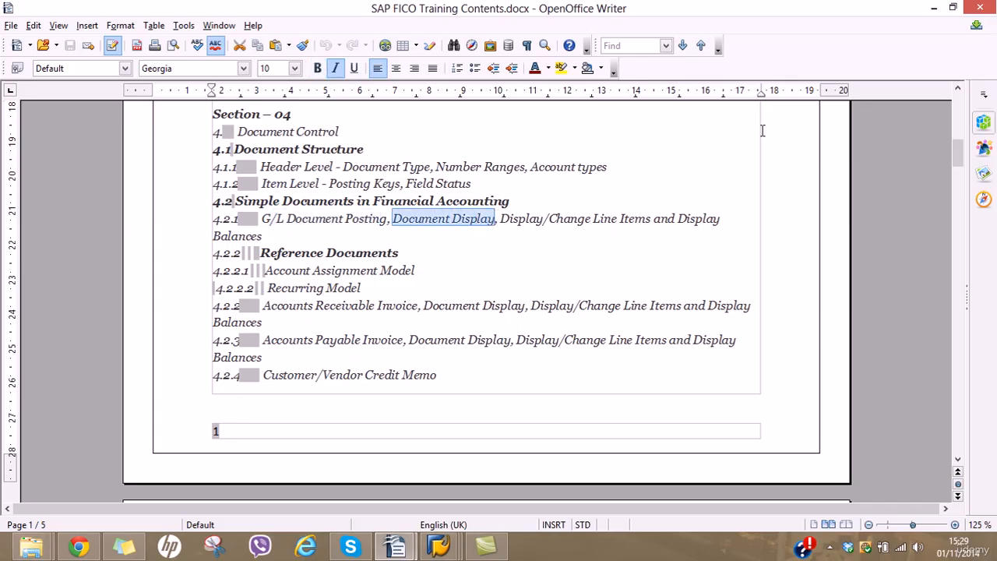
left_click(933, 8)
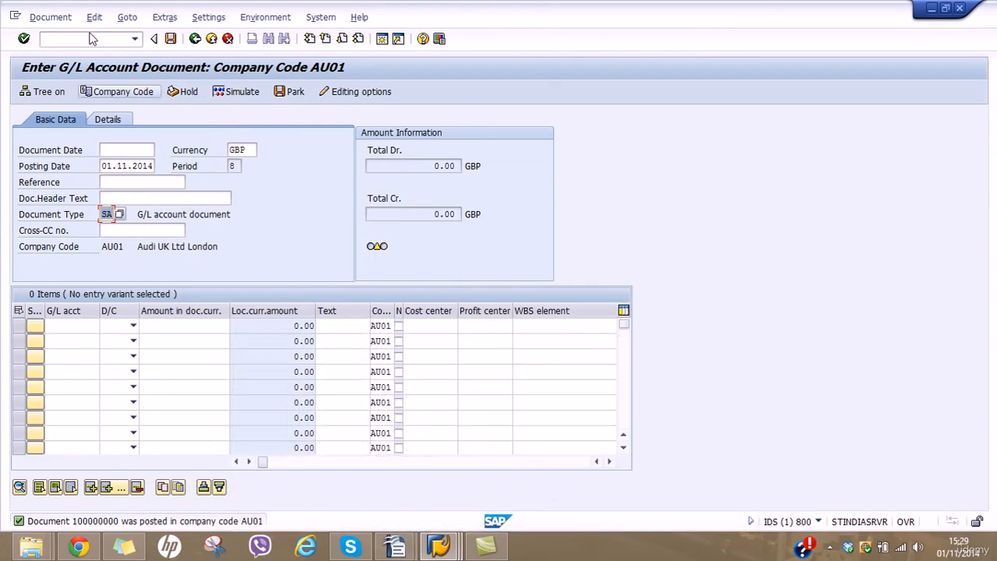
Display the posted G/L document and review its document number, company code and fiscal year in the data entry view.
left_click(50, 16)
left_click(61, 50)
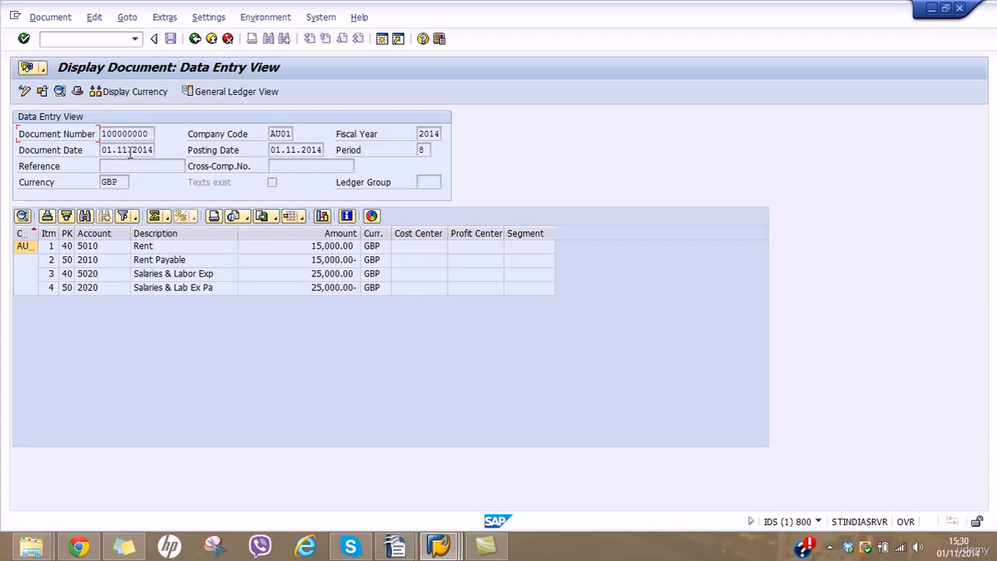
left_click_drag(150, 134, 86, 144)
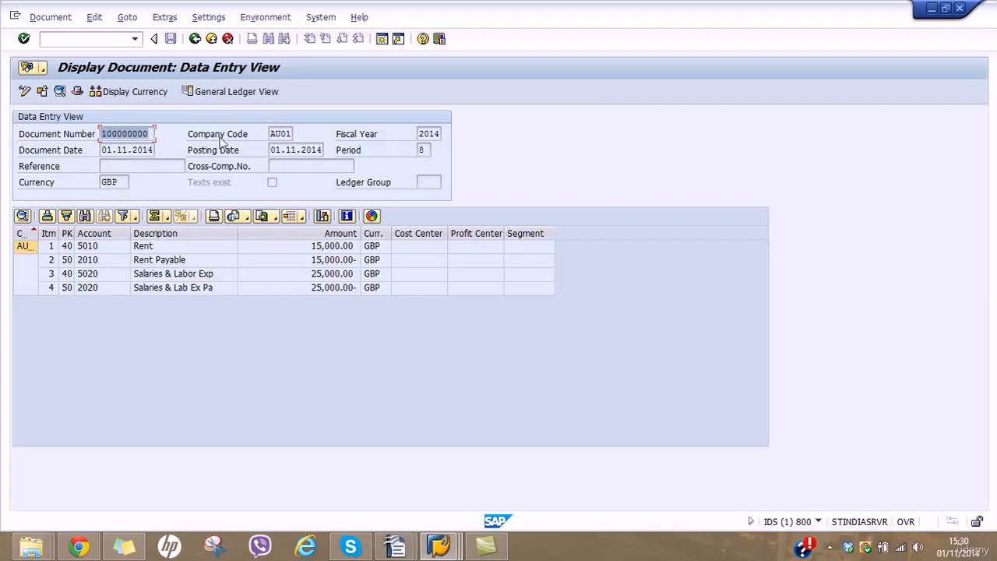
double_click(292, 134)
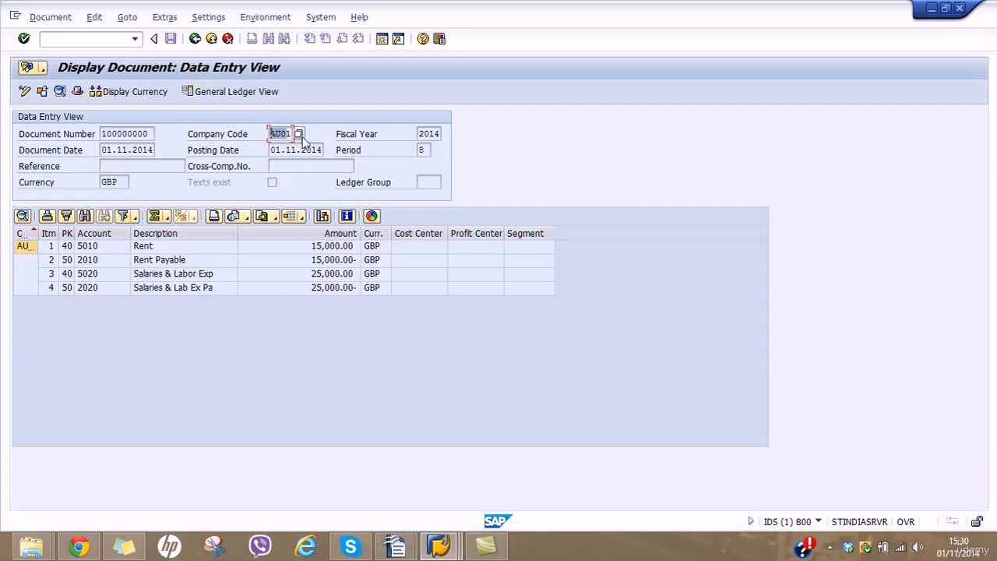
double_click(429, 134)
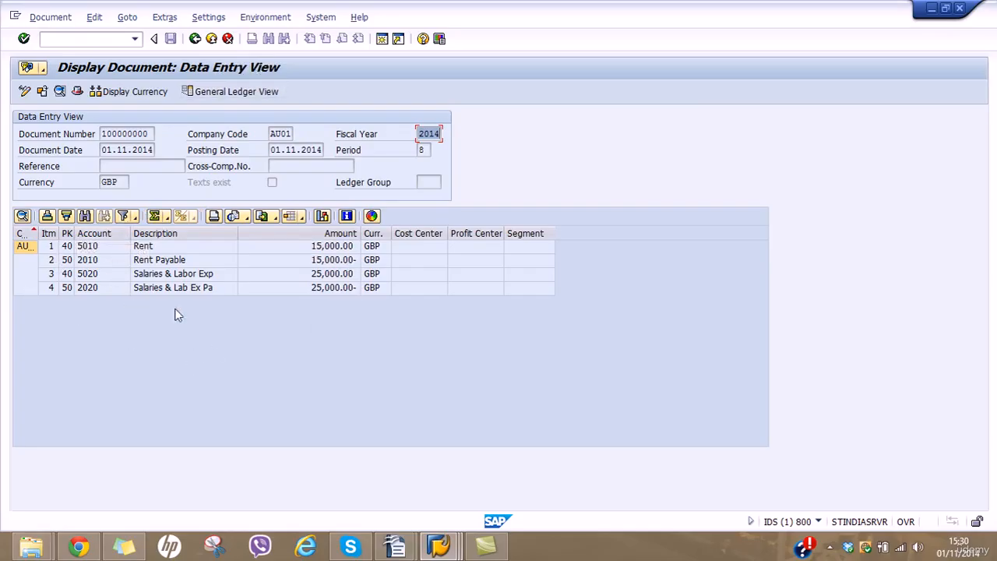
Switch the document to the General Ledger view and examine its header's currency, reference key, transaction code, entry time and posting period.
left_click(224, 92)
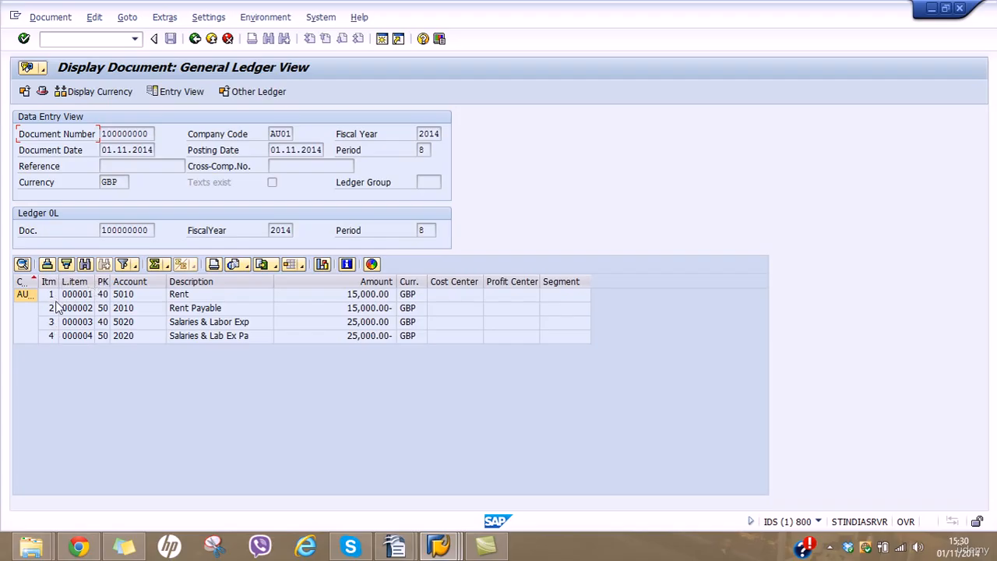
left_click(42, 92)
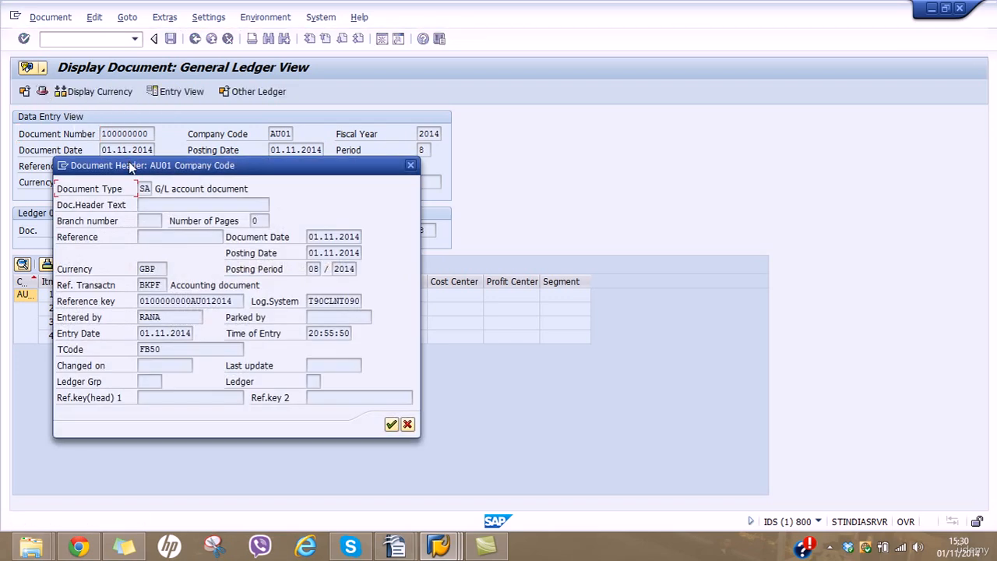
left_click_drag(129, 161, 613, 52)
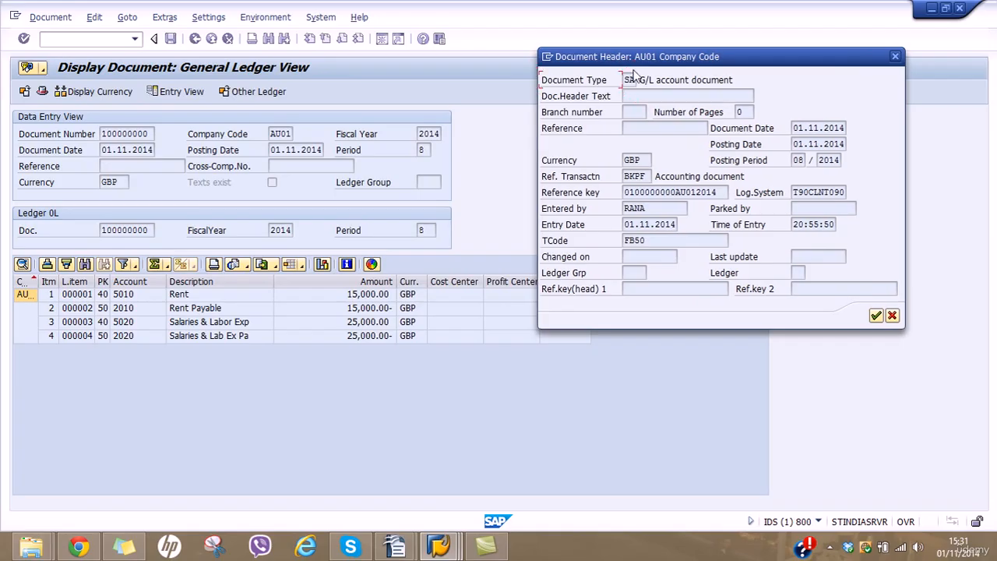
double_click(646, 160)
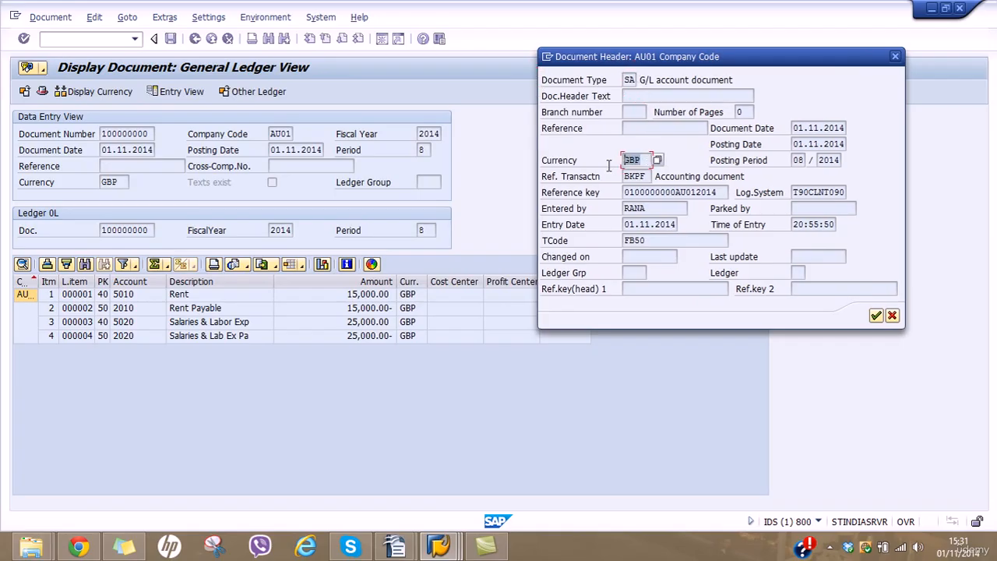
left_click_drag(625, 195, 722, 193)
left_click_drag(651, 211, 617, 242)
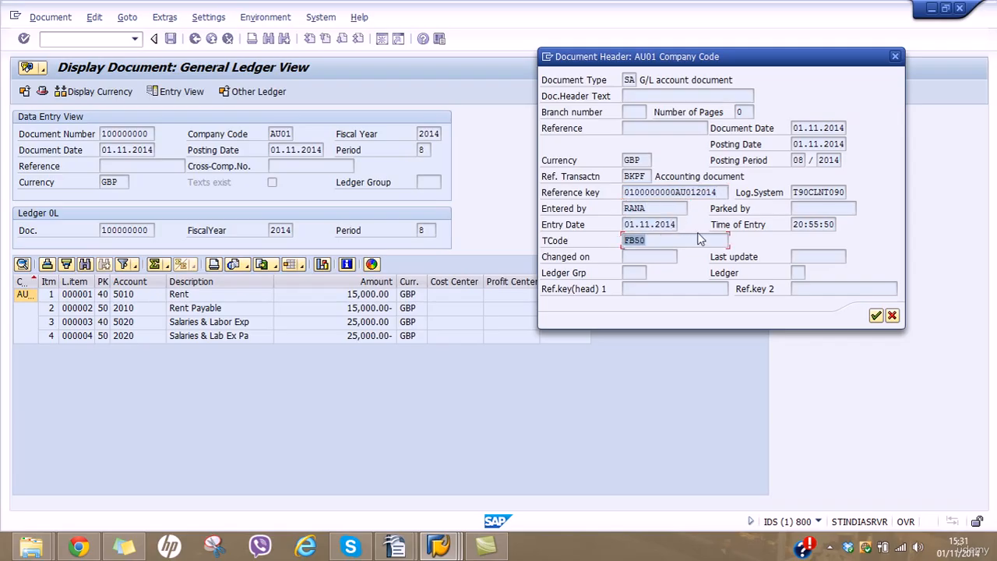
left_click_drag(837, 224, 793, 224)
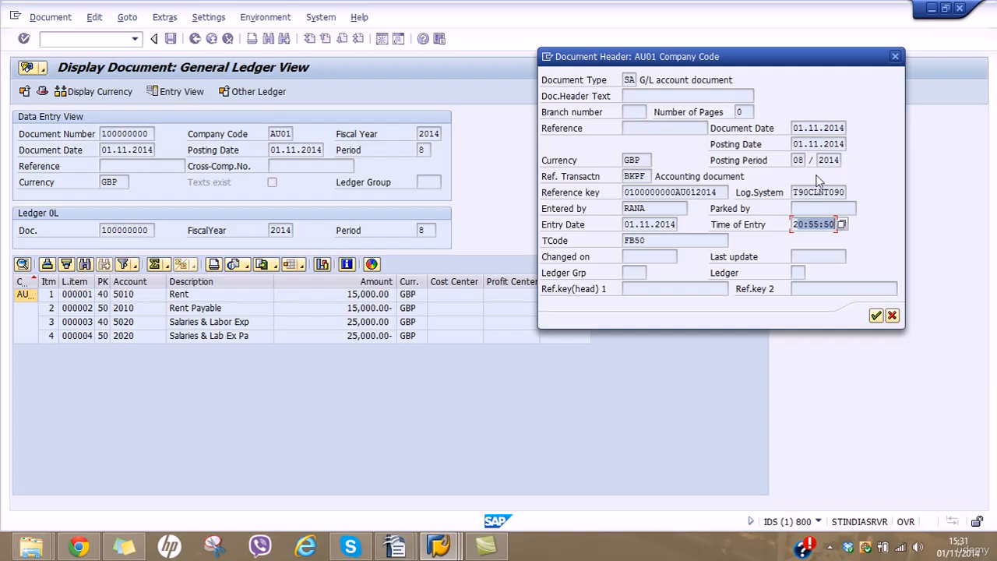
left_click_drag(797, 160, 813, 160)
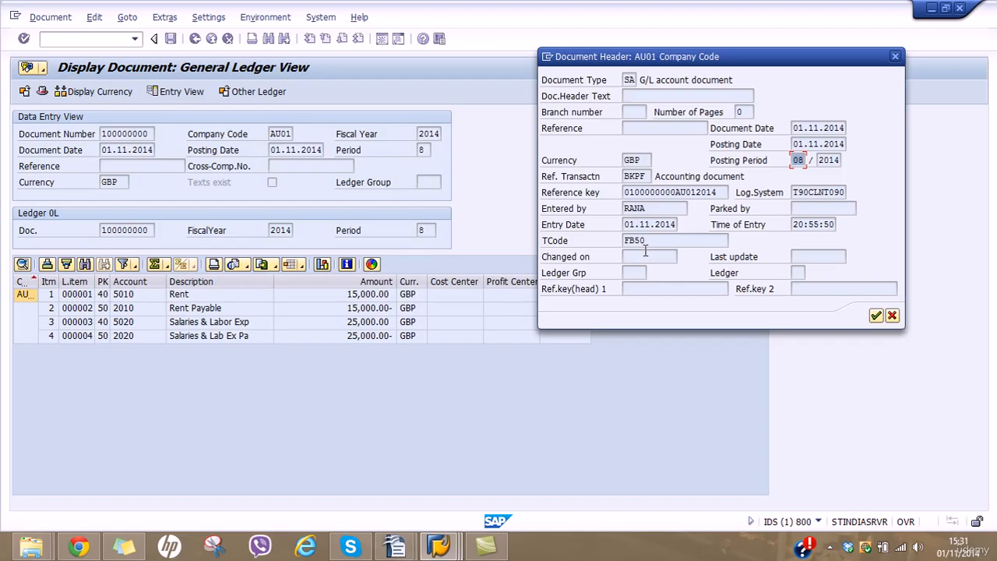
left_click(894, 316)
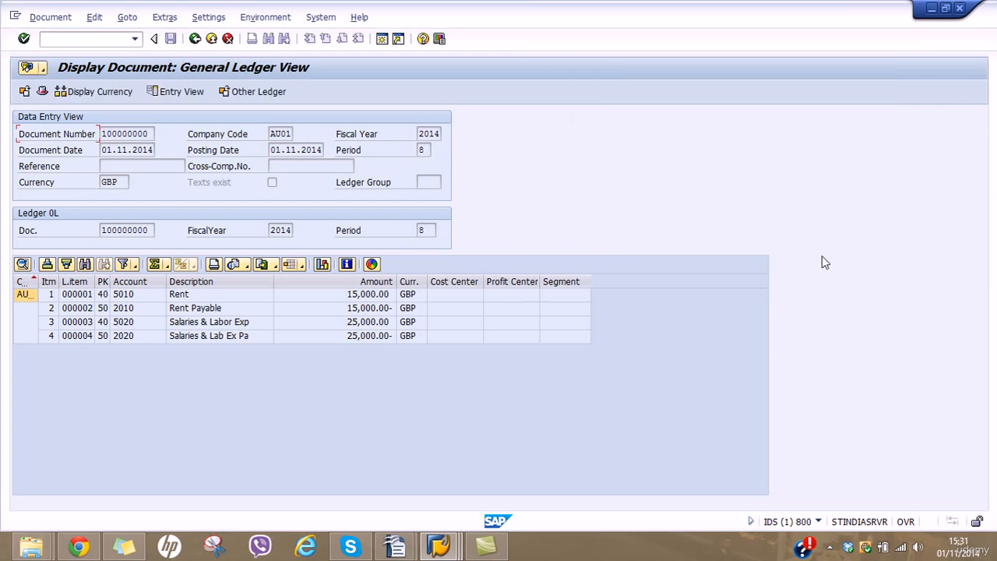
Look up the transaction code of this display screen and view the ledger details of line item 1, Rent.
left_click(819, 522)
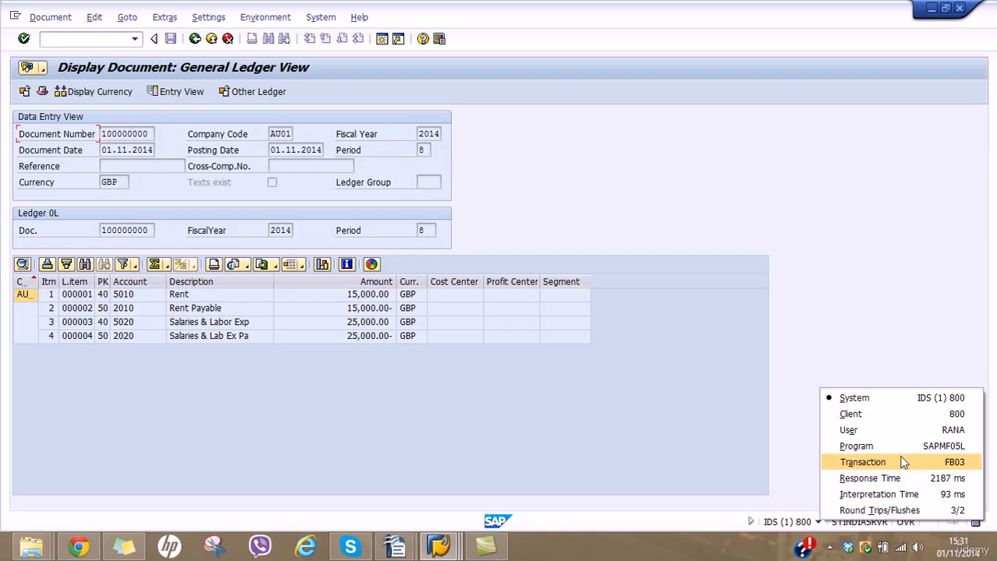
left_click(810, 178)
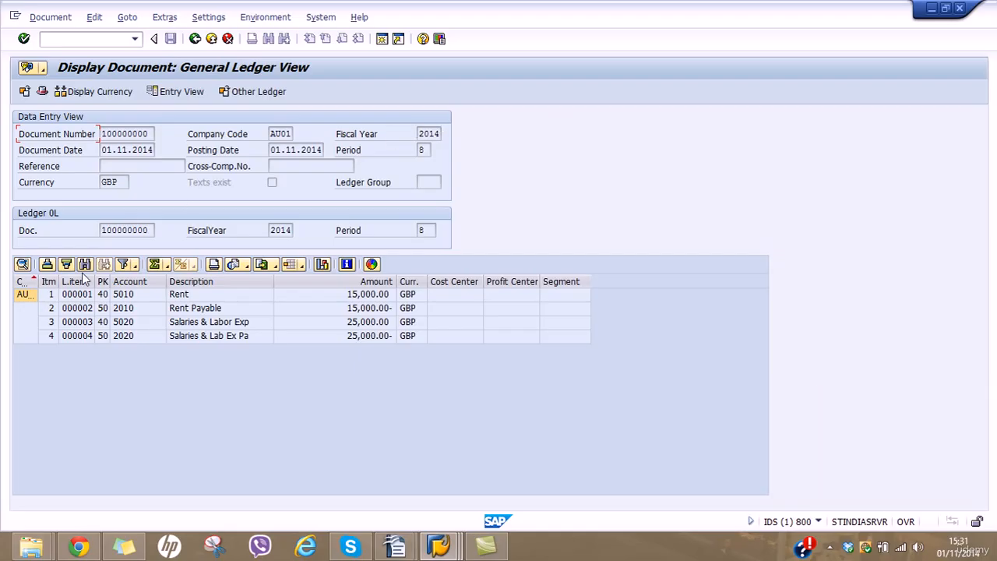
left_click(49, 296)
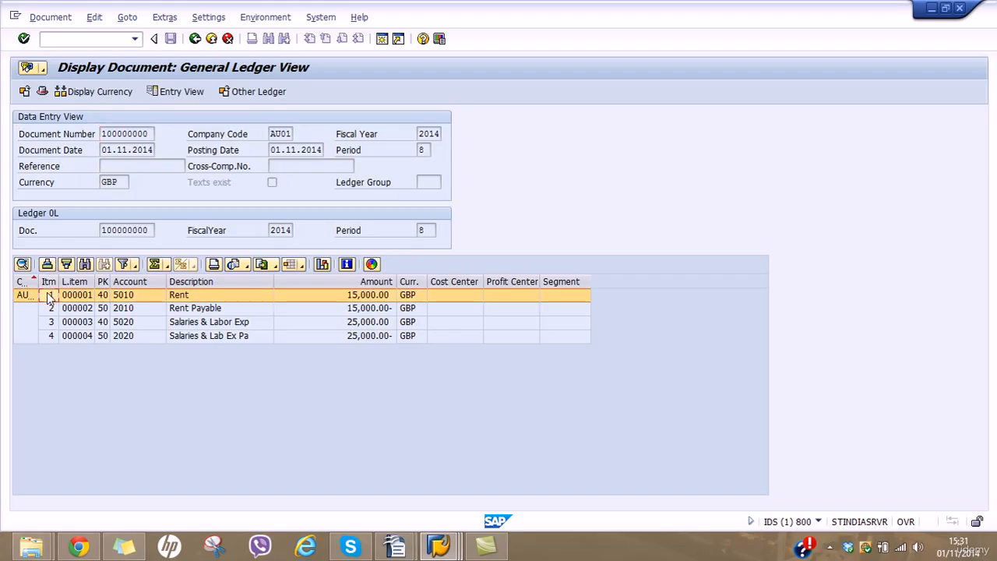
double_click(49, 298)
double_click(57, 294)
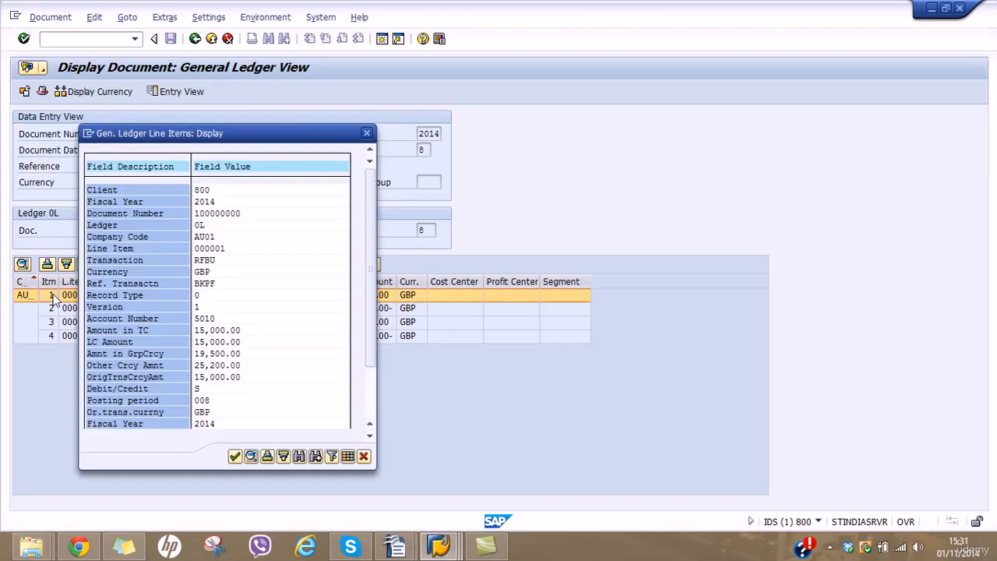
left_click(363, 456)
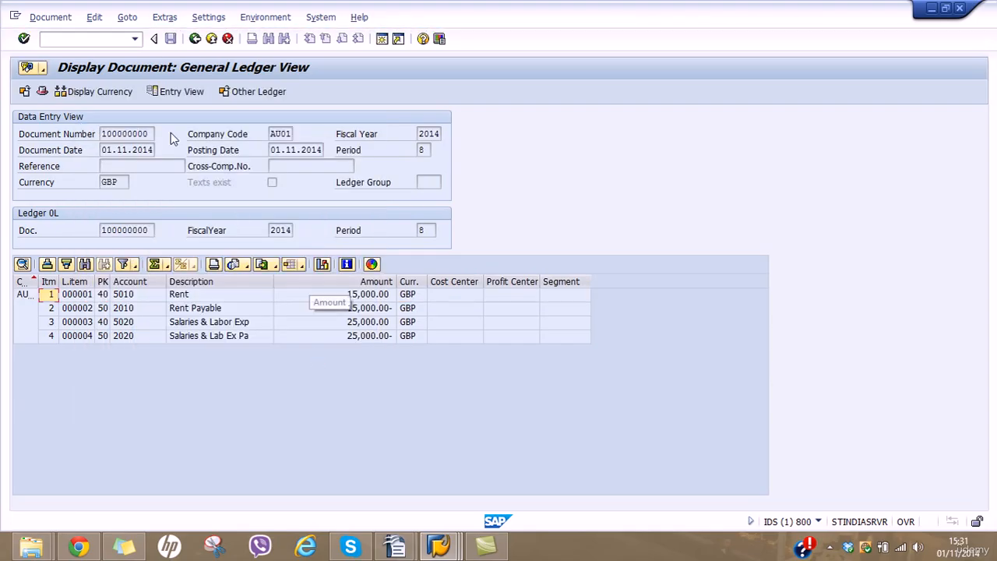
left_click(56, 19)
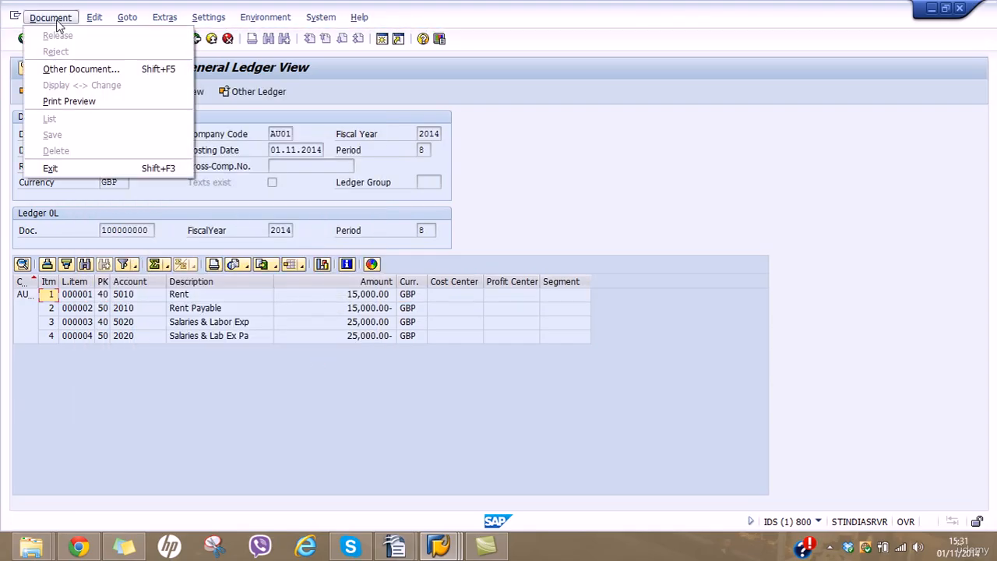
left_click(592, 170)
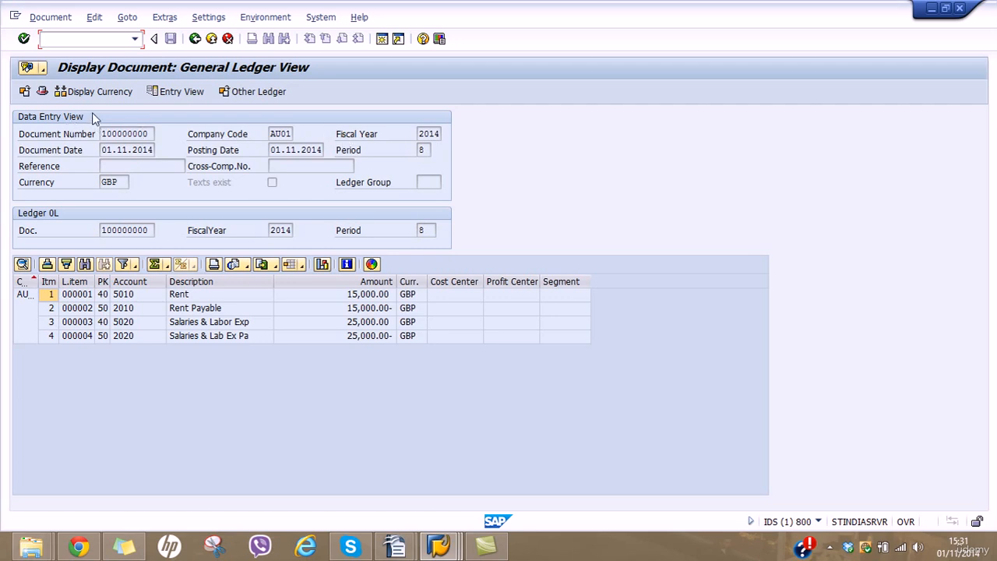
left_click(90, 19)
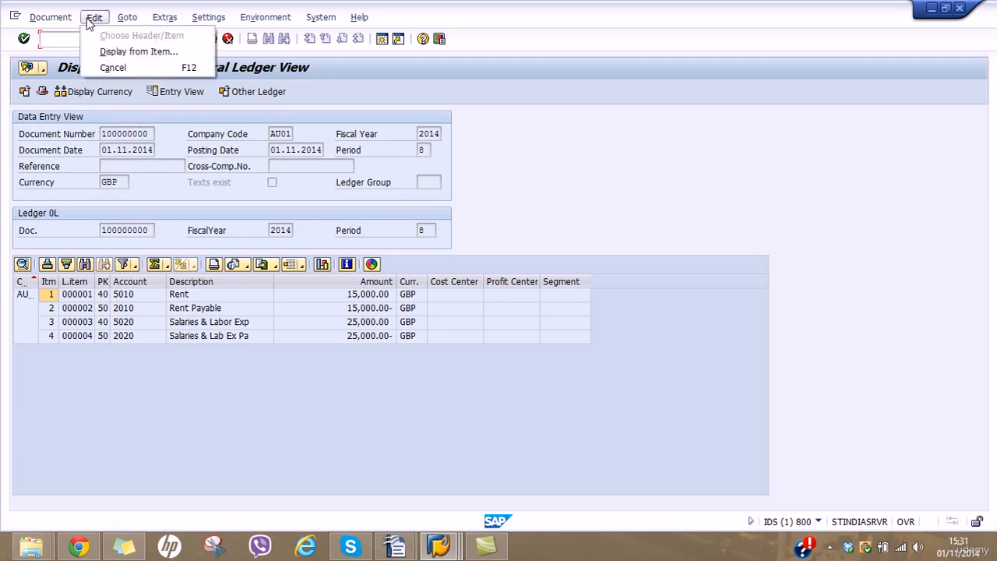
left_click(61, 22)
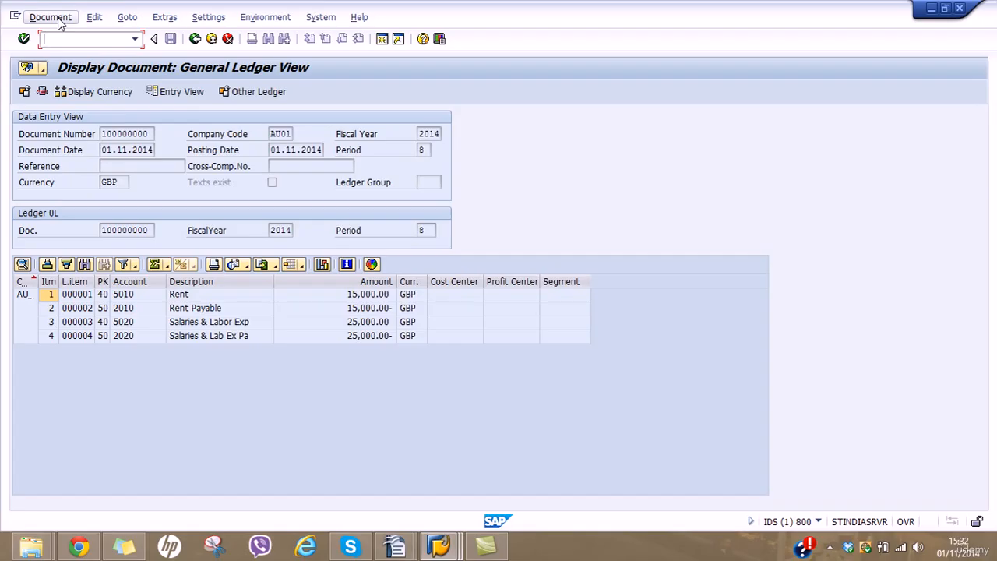
left_click(49, 21)
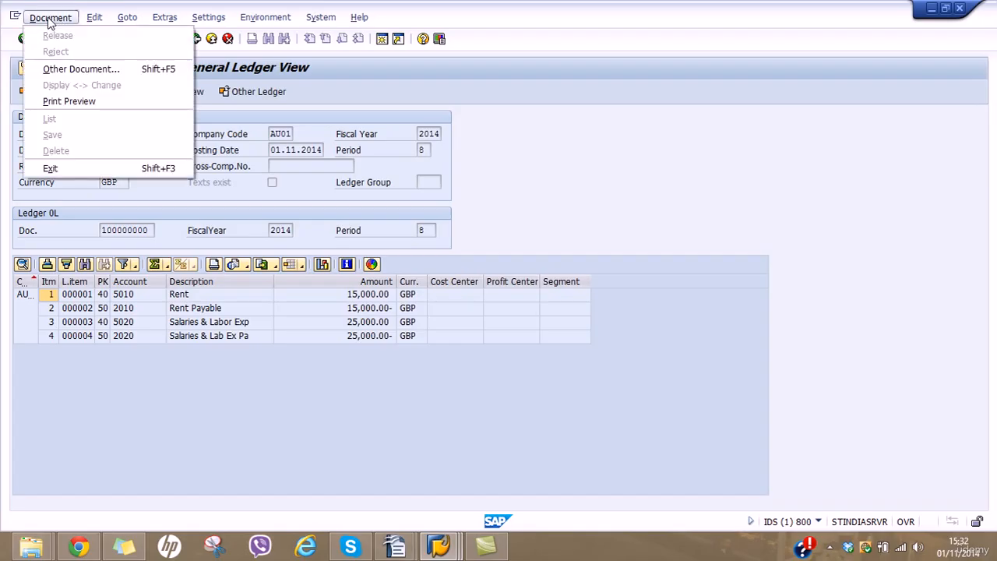
left_click(538, 119)
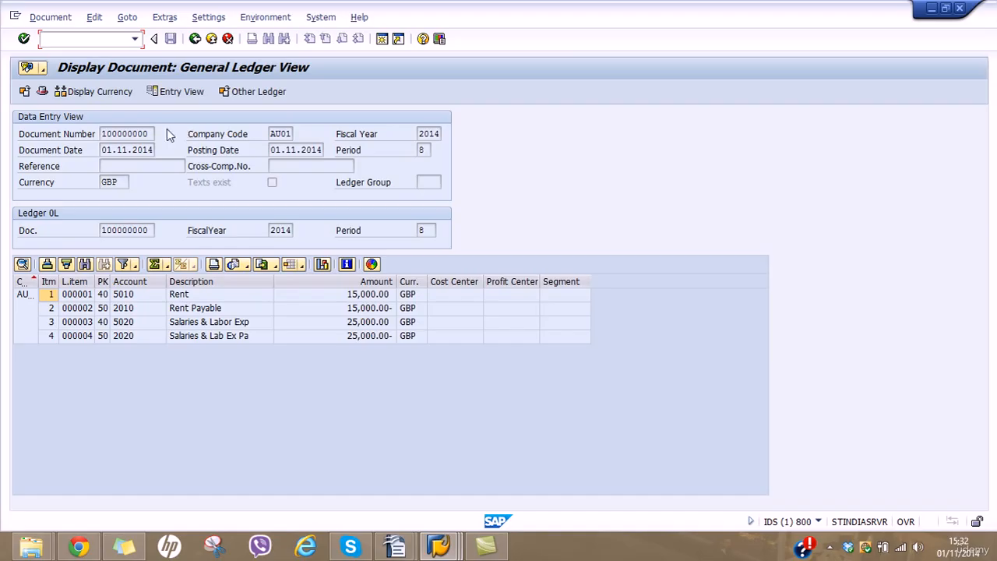
left_click(43, 69)
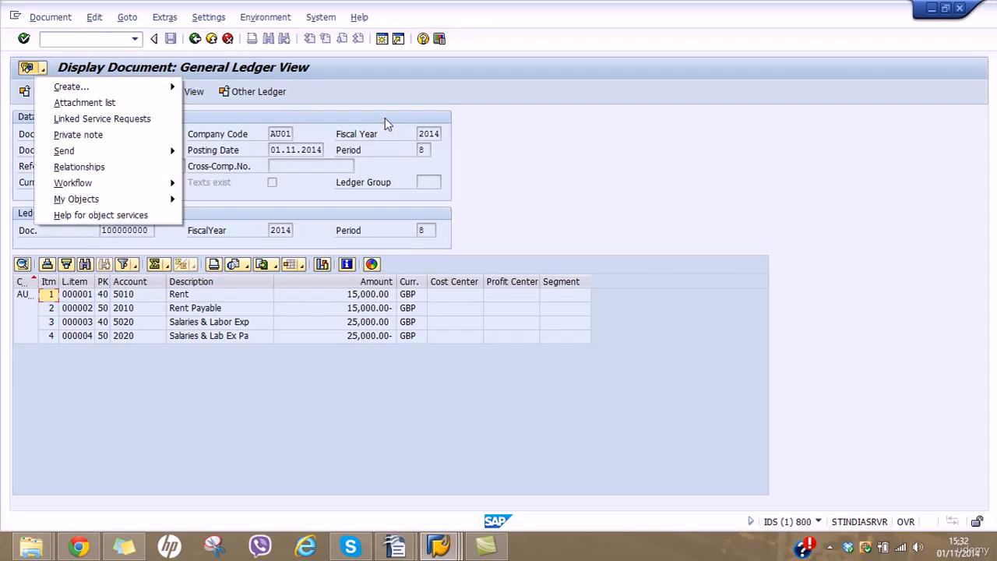
left_click(515, 144)
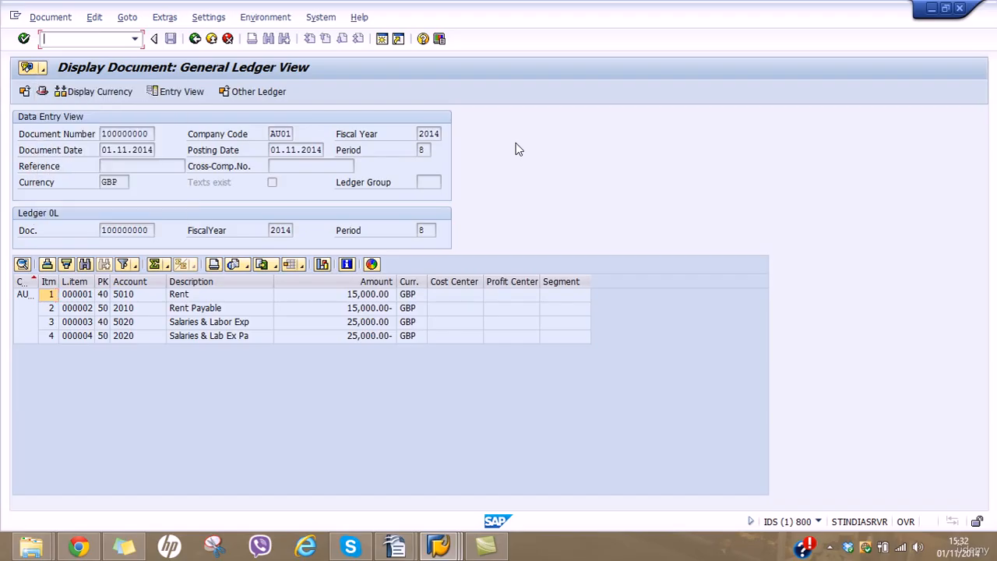
View the ledger details of line item 1, Rent, try to display a field's detail, and close the window.
double_click(36, 294)
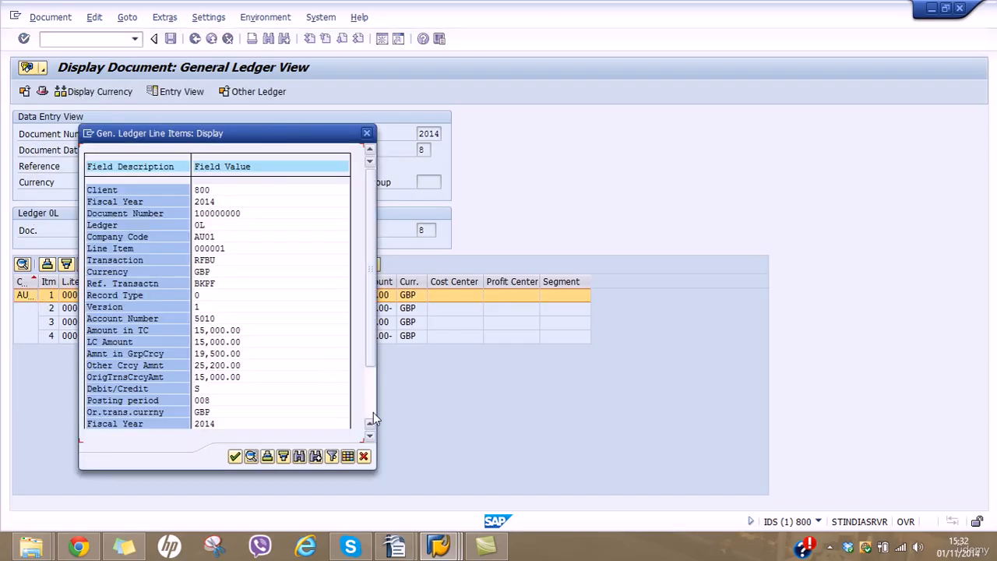
left_click(250, 458)
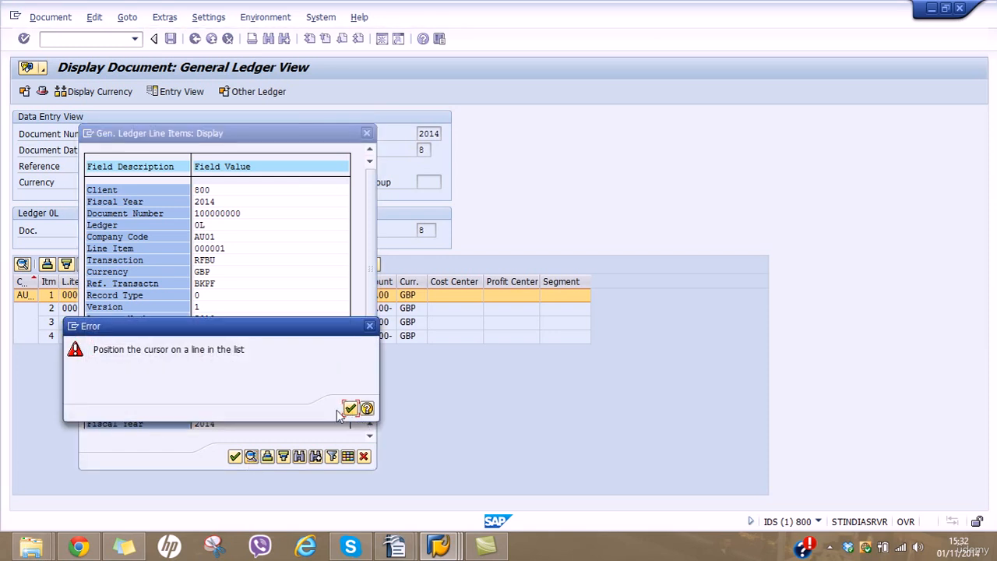
left_click(349, 408)
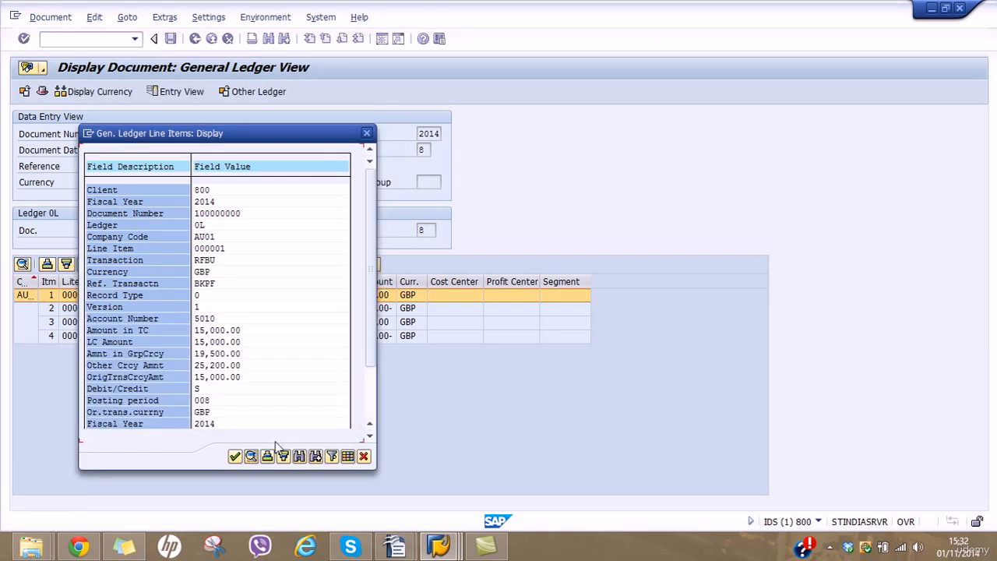
left_click(233, 457)
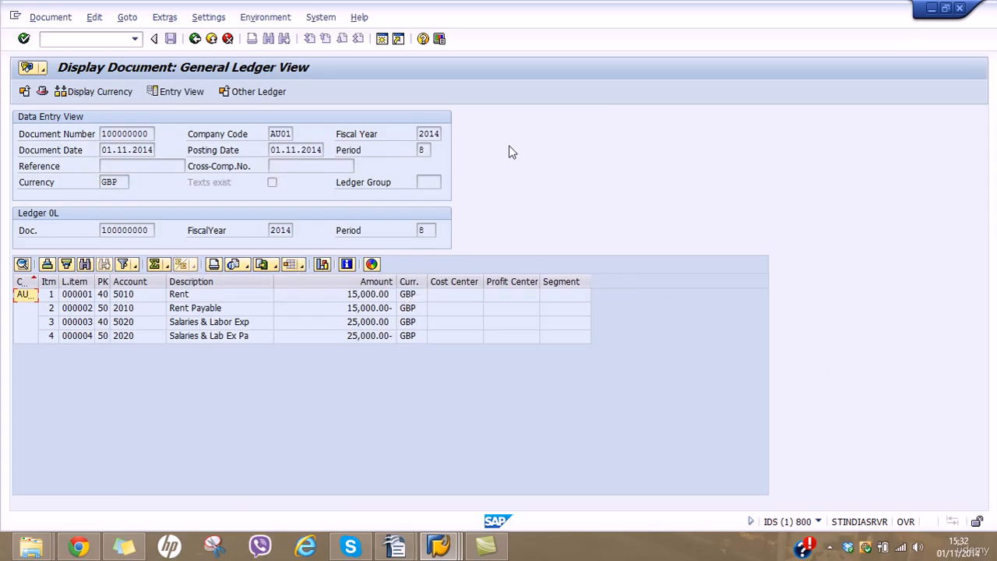
Start transaction FB03, check the accounting editing options, and display the posted G/L document for company code AU01, fiscal year 2014.
left_click(119, 41)
type("/nfb03")
key("Return")
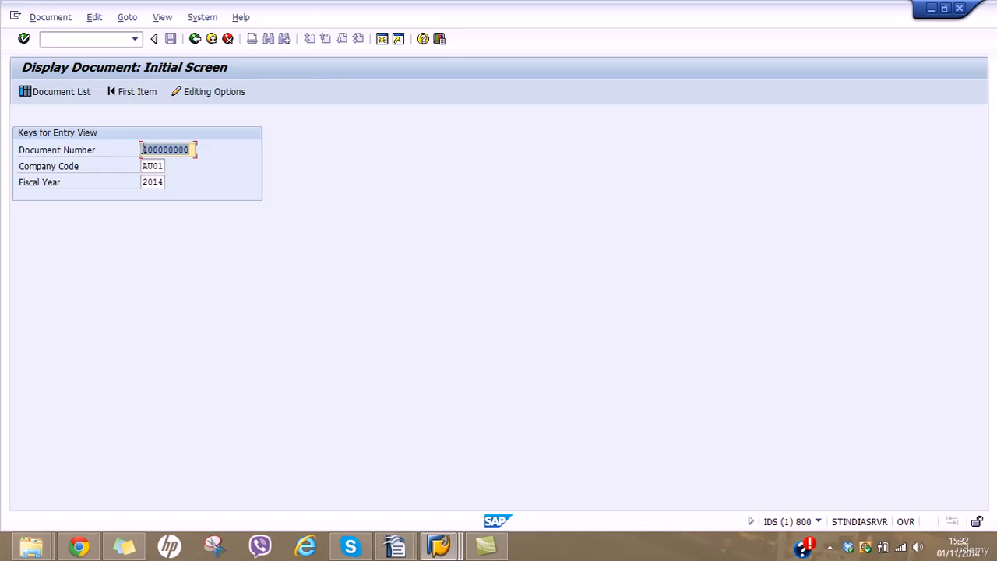
left_click(200, 91)
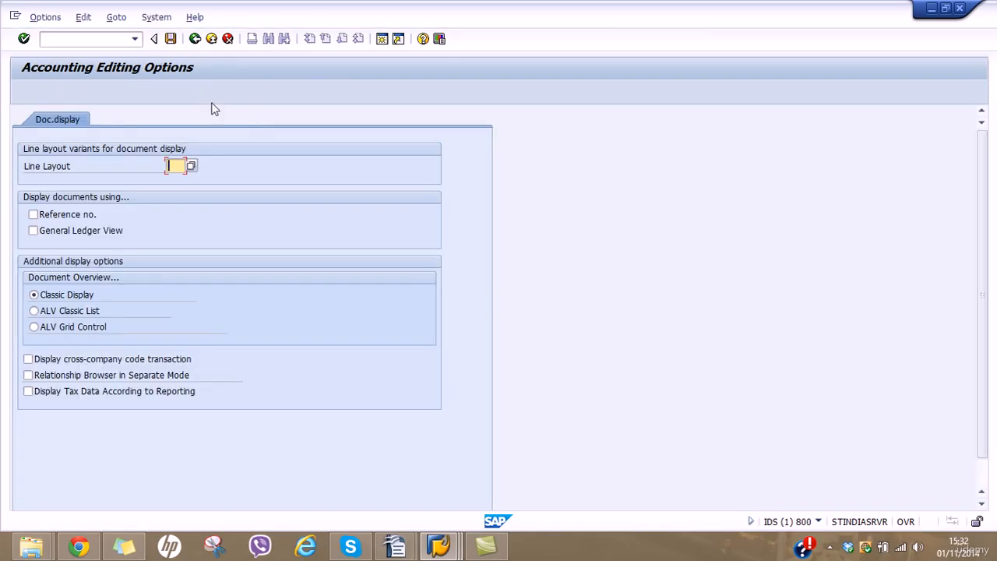
left_click(195, 39)
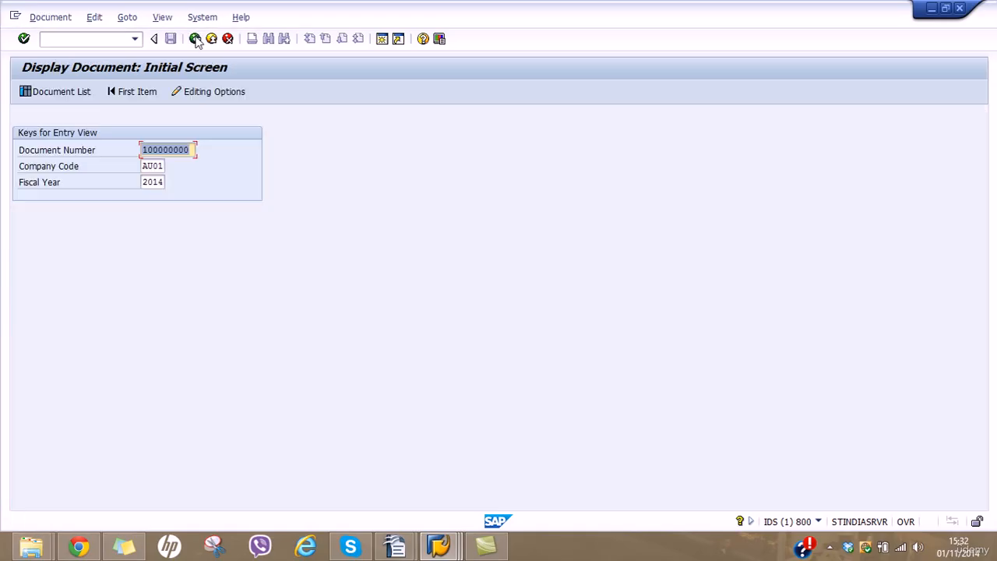
left_click(24, 38)
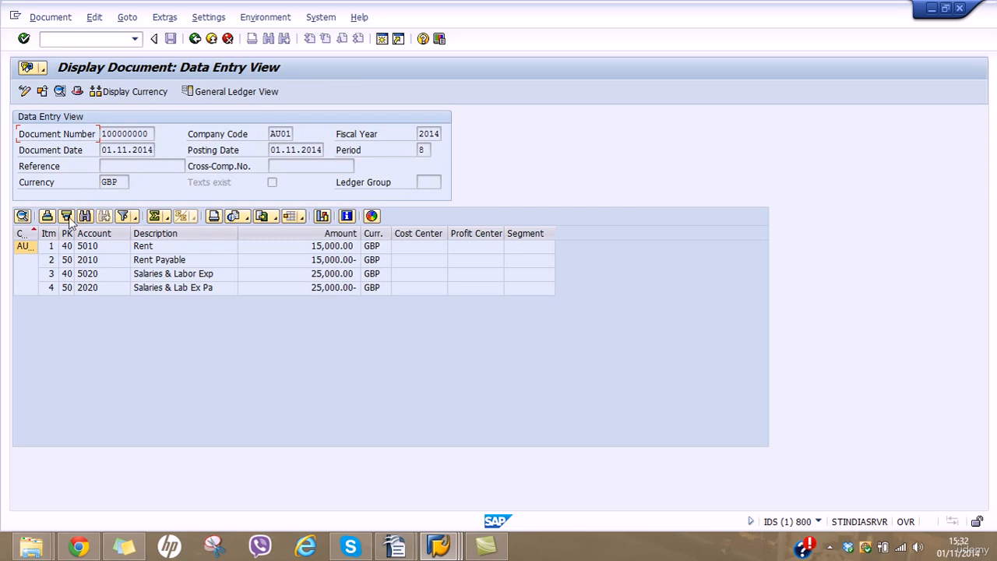
Switch the document to change mode and examine line item 1's value date, assignment and amount.
left_click(26, 92)
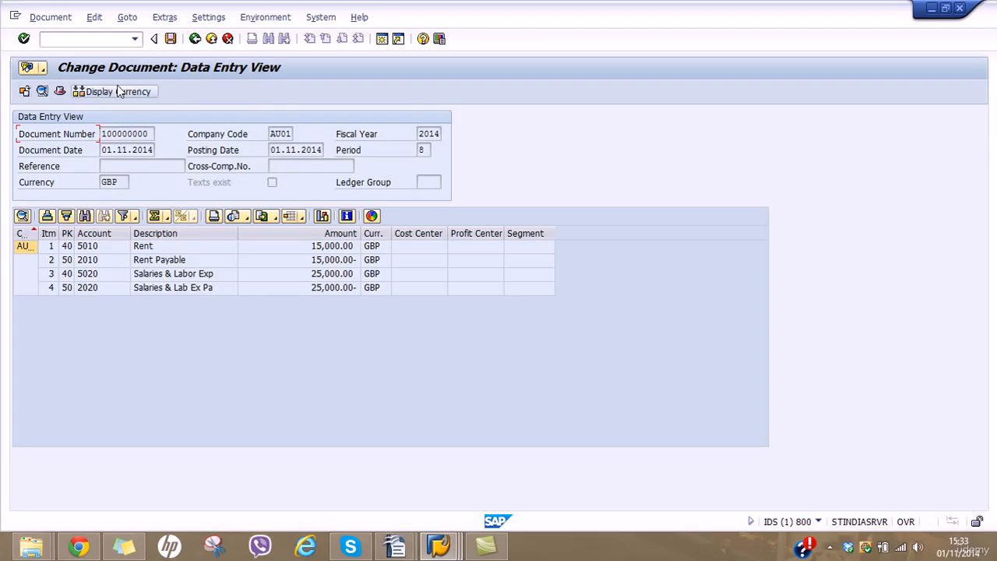
left_click(52, 246)
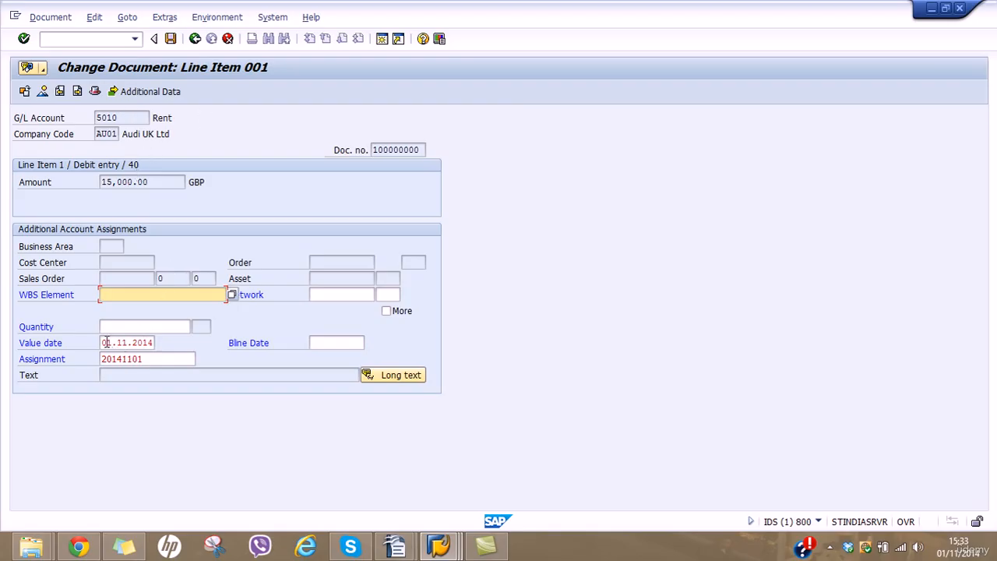
left_click_drag(109, 343, 69, 358)
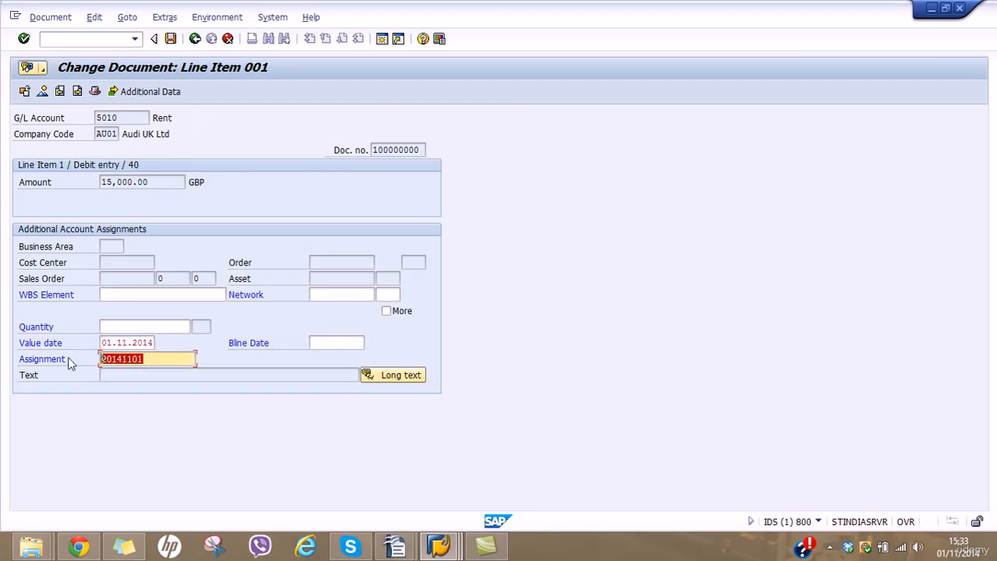
left_click_drag(170, 181, 107, 181)
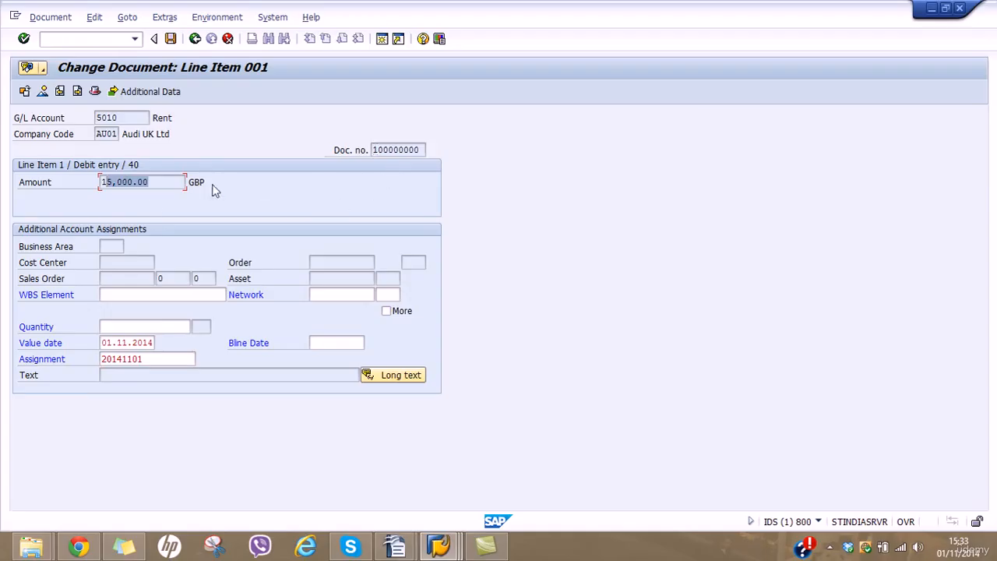
Examine the document header's header text and reference fields from line item 1, and close it without changes.
left_click(94, 91)
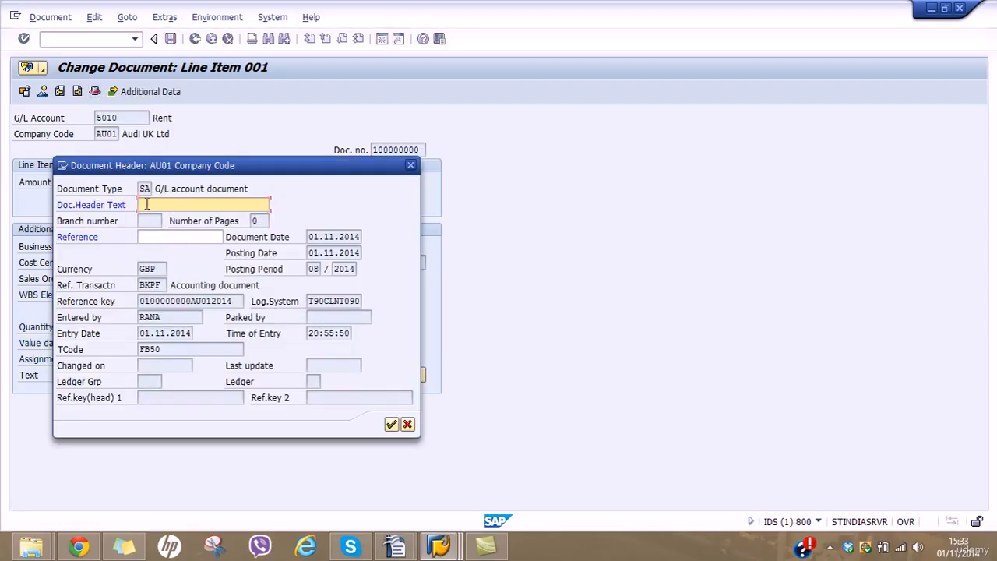
left_click(145, 236)
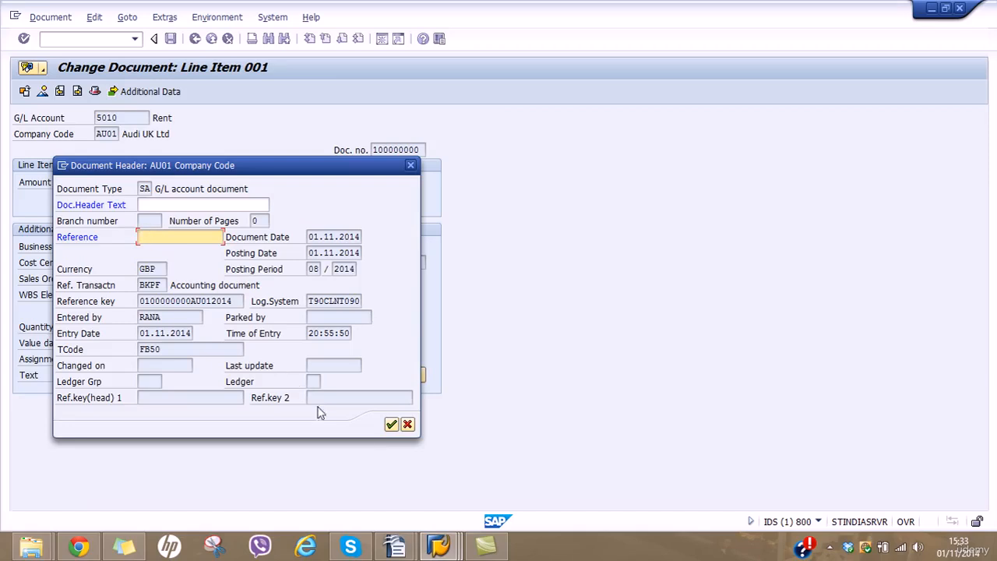
left_click(408, 424)
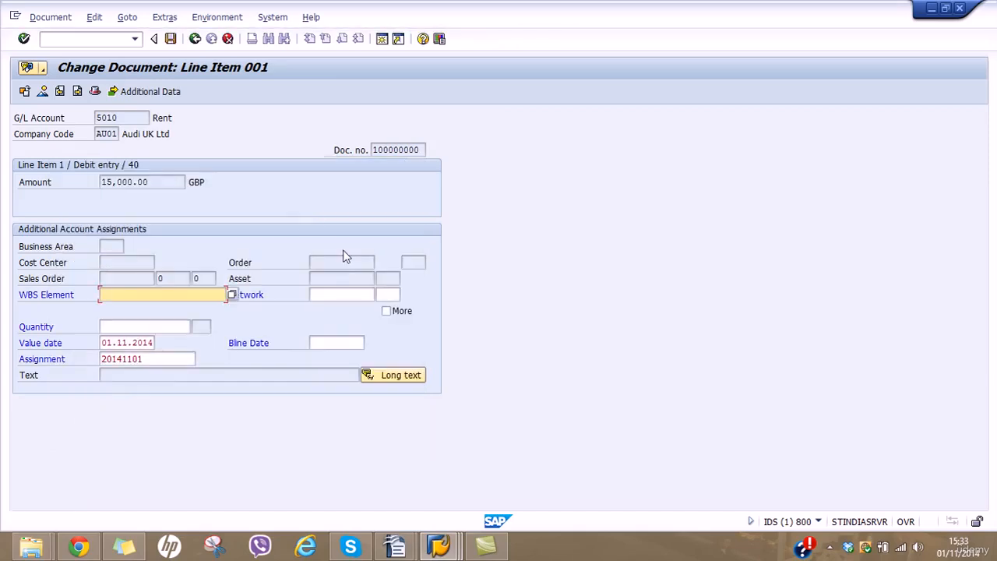
Try to open the additional data of line item 1, and decline the detailed error description.
left_click(151, 93)
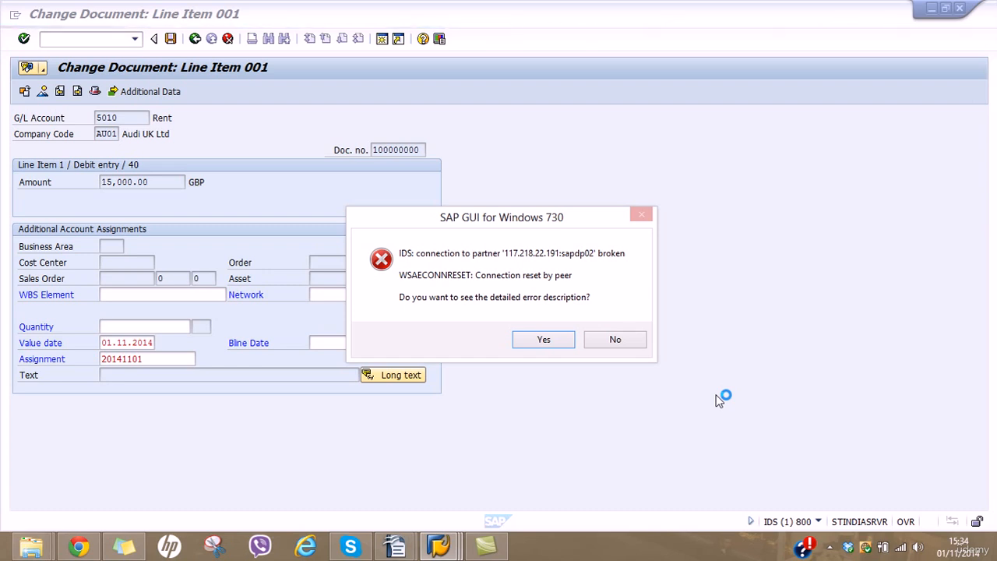
left_click(637, 342)
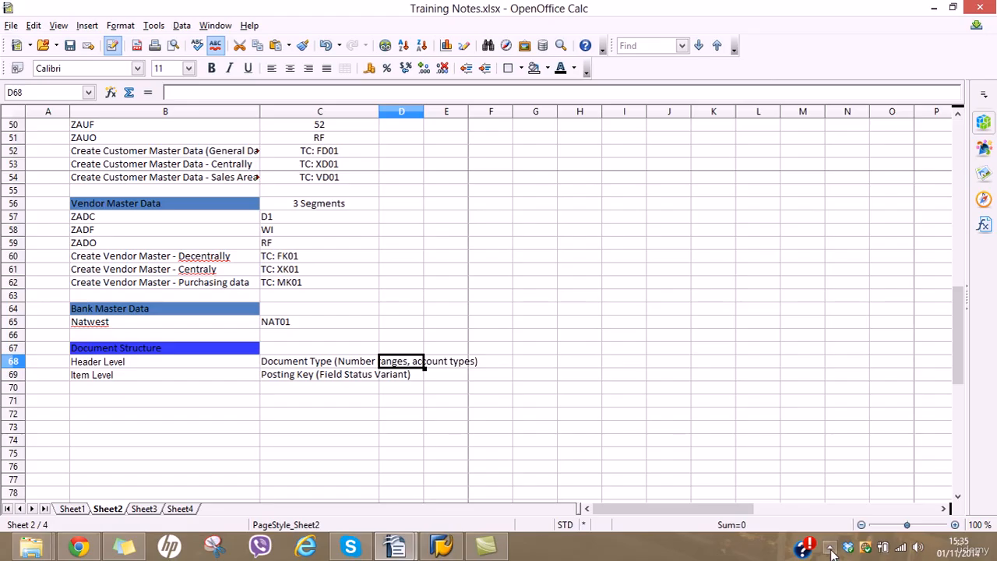
left_click(830, 546)
left_click(853, 473)
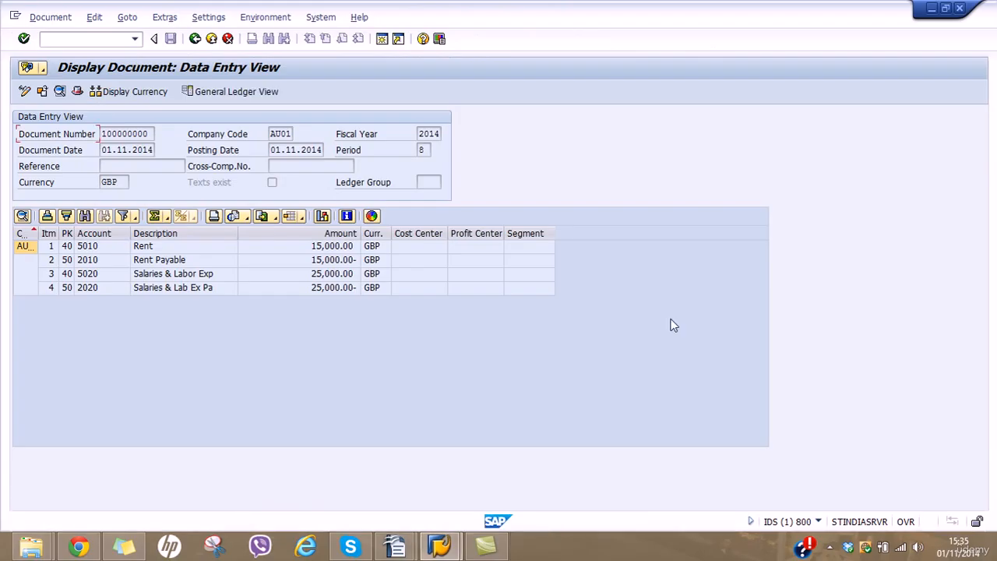
Display line item 1 of the posted document and page through to line items 2 and 3.
left_click(49, 247)
double_click(48, 247)
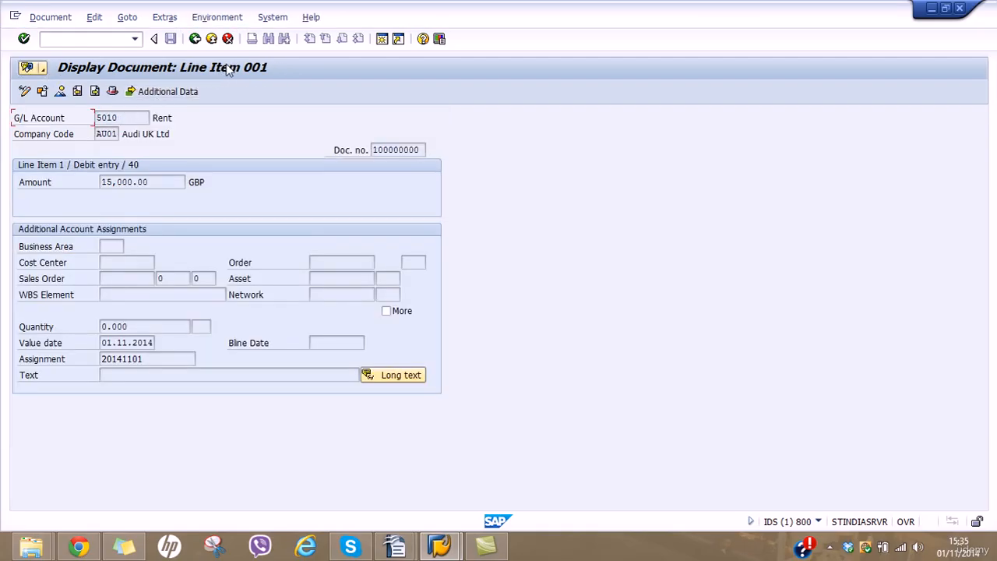
left_click(95, 91)
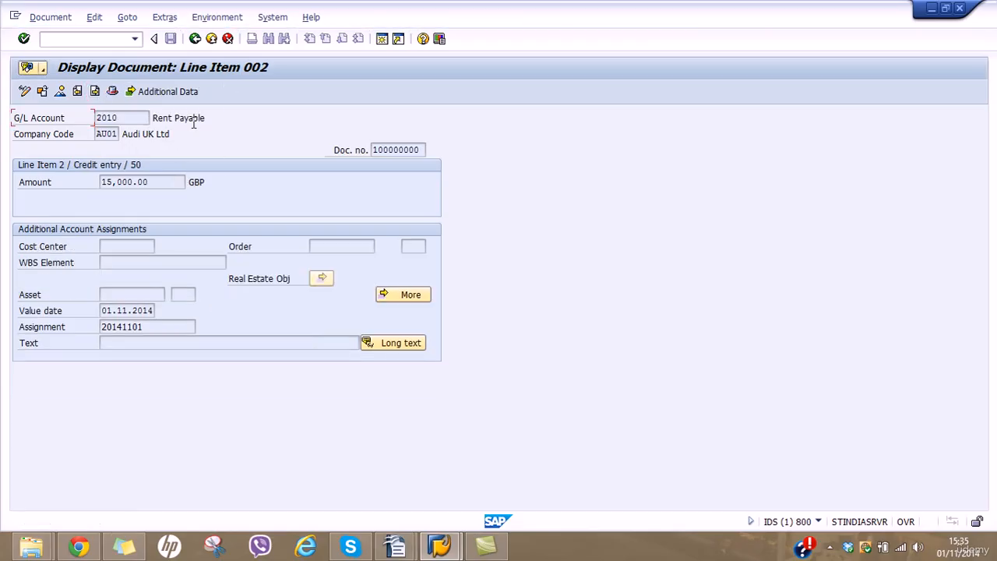
left_click(95, 91)
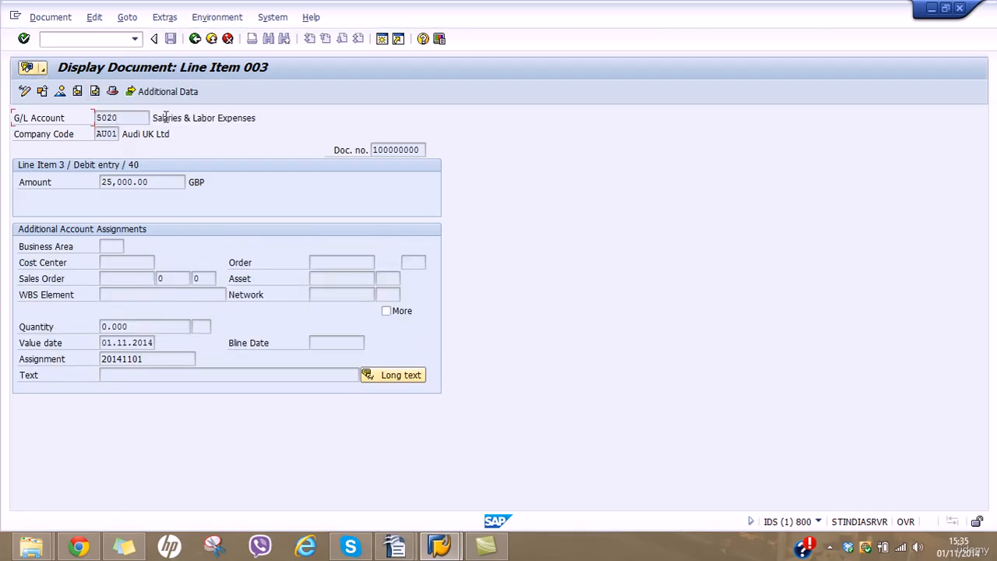
Switch line item 3 to change mode, view line item 4, and return to the document overview.
left_click(25, 91)
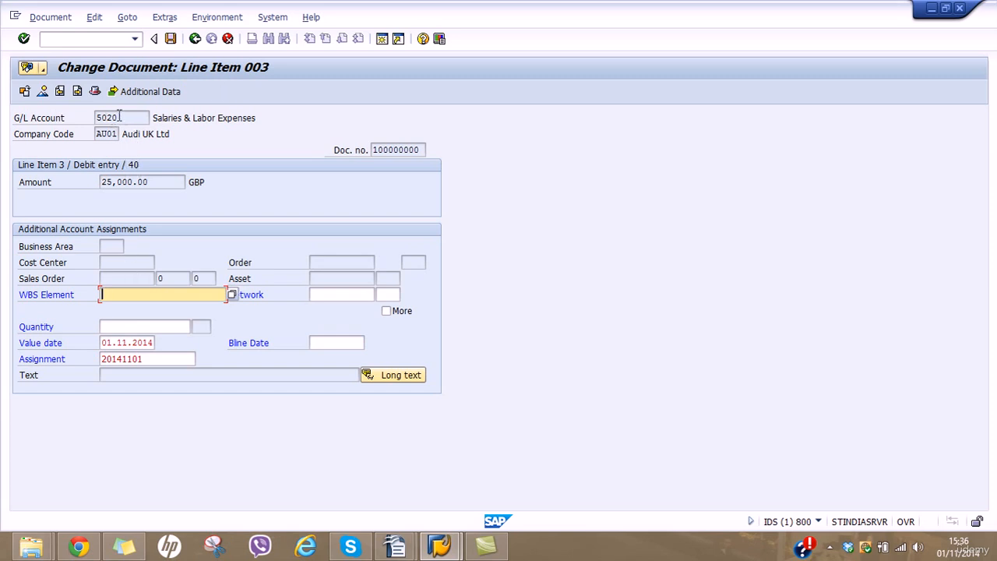
left_click(78, 92)
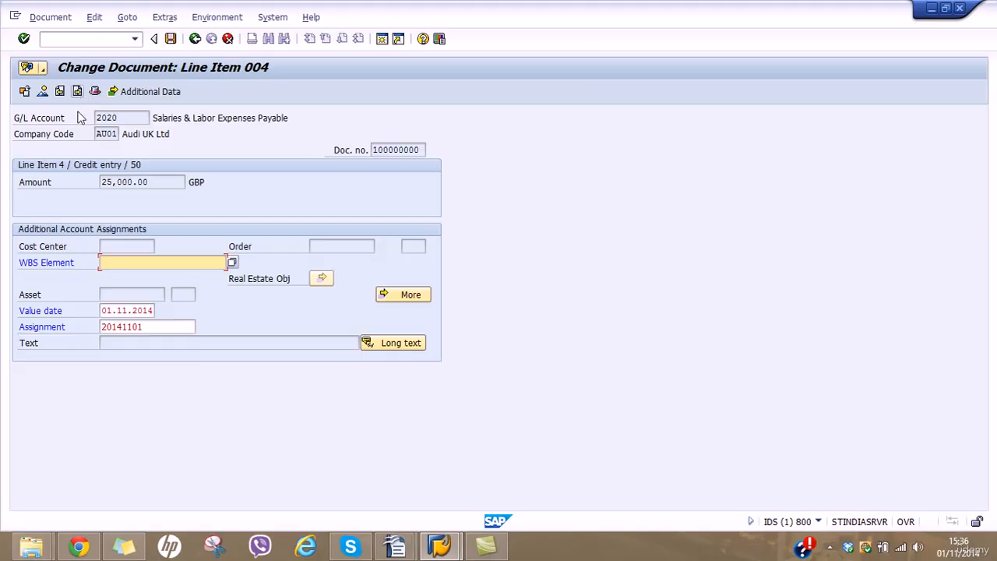
left_click(42, 92)
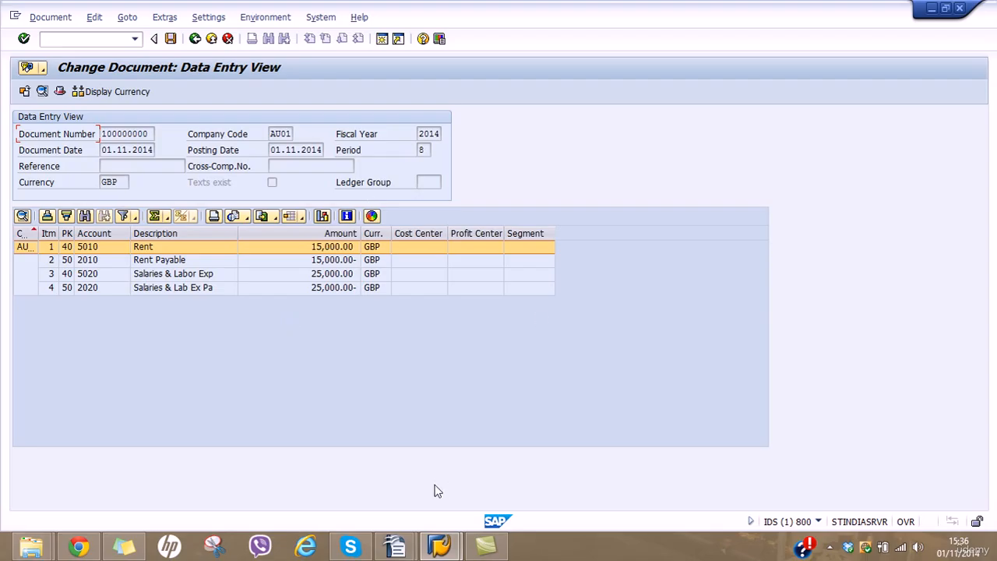
Switch to SAP FICO Training Contents.docx and review the Display/Change Line Items topic under 4.2.1.
left_click(395, 545)
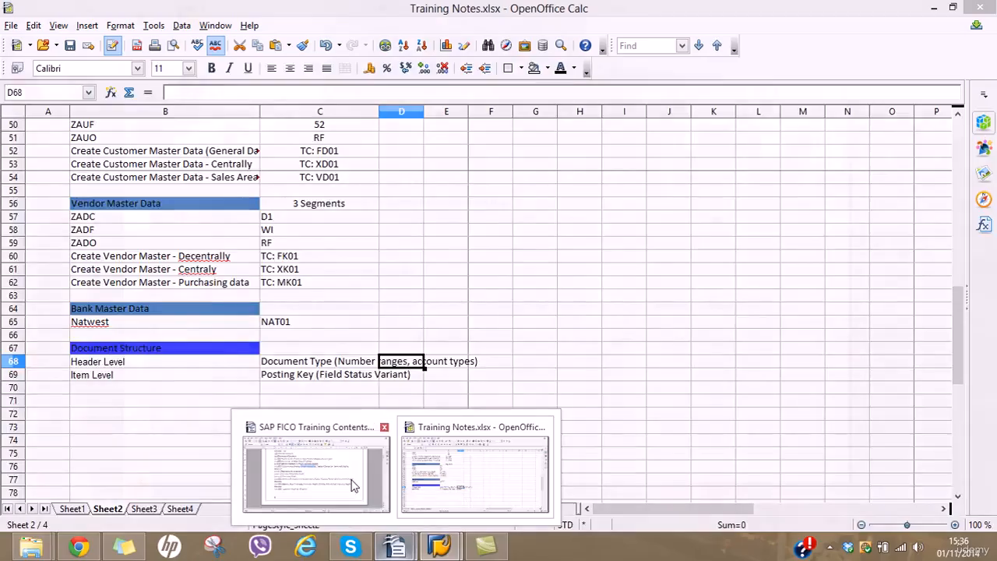
left_click(358, 460)
left_click(536, 234)
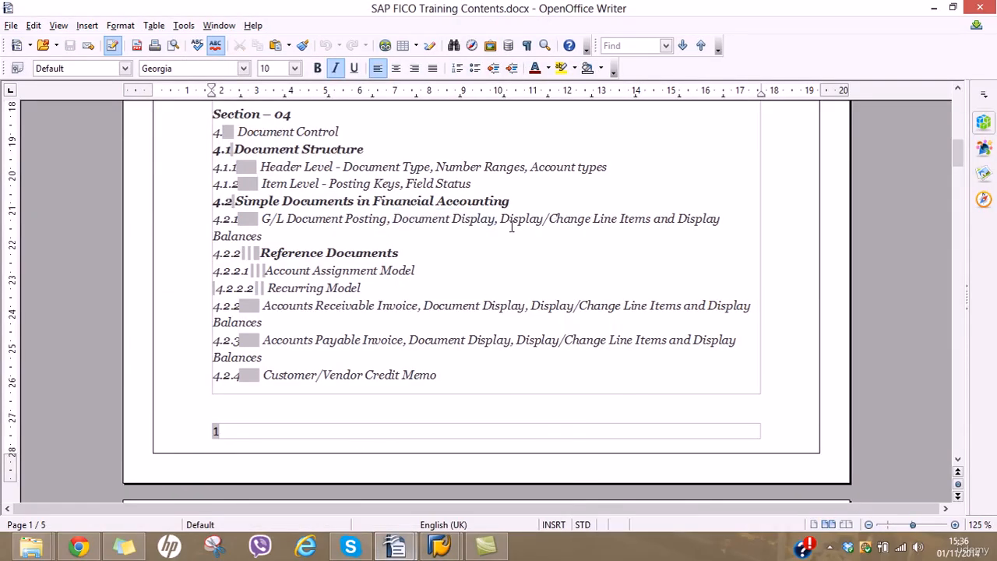
left_click_drag(500, 219, 649, 216)
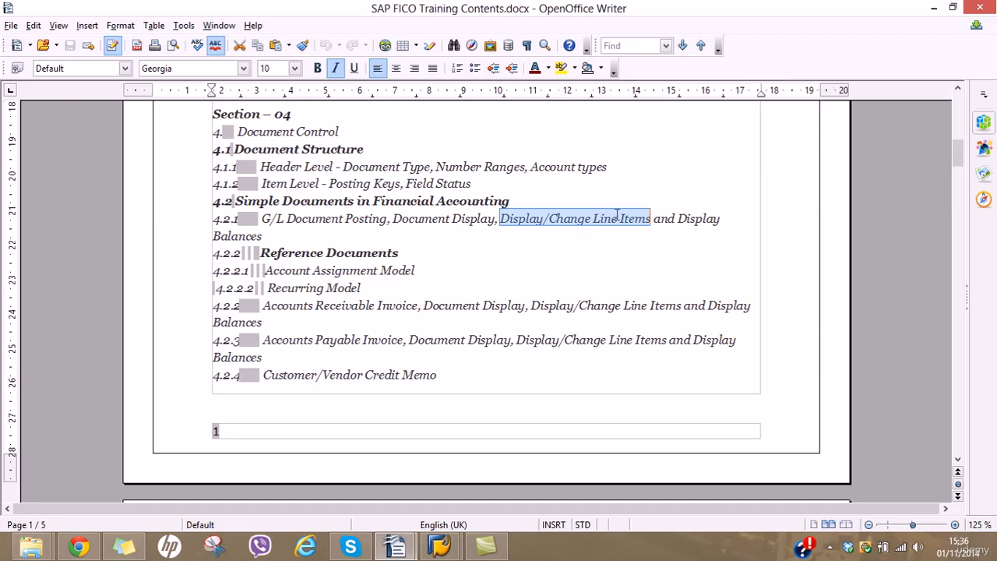
left_click(561, 229)
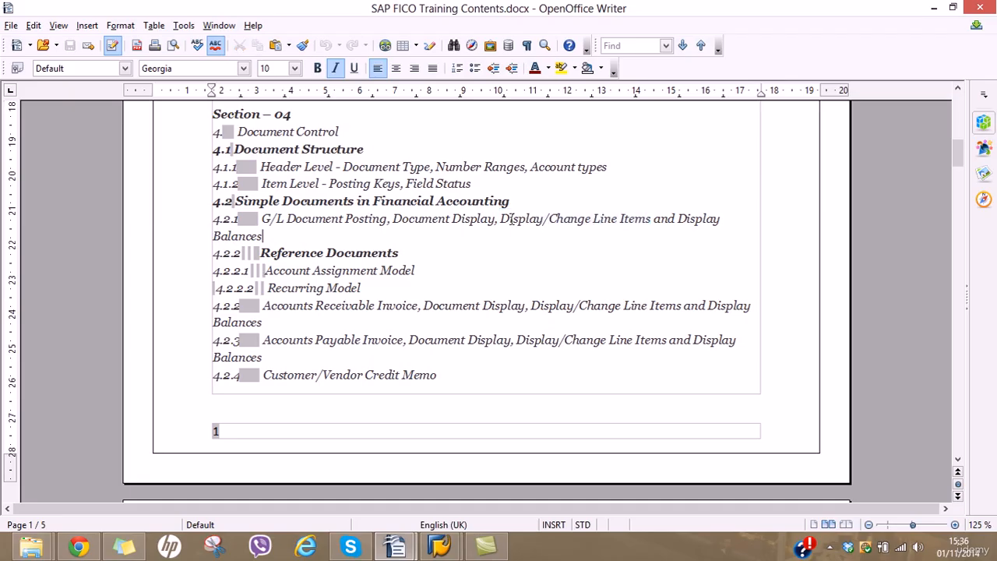
left_click_drag(501, 218, 654, 215)
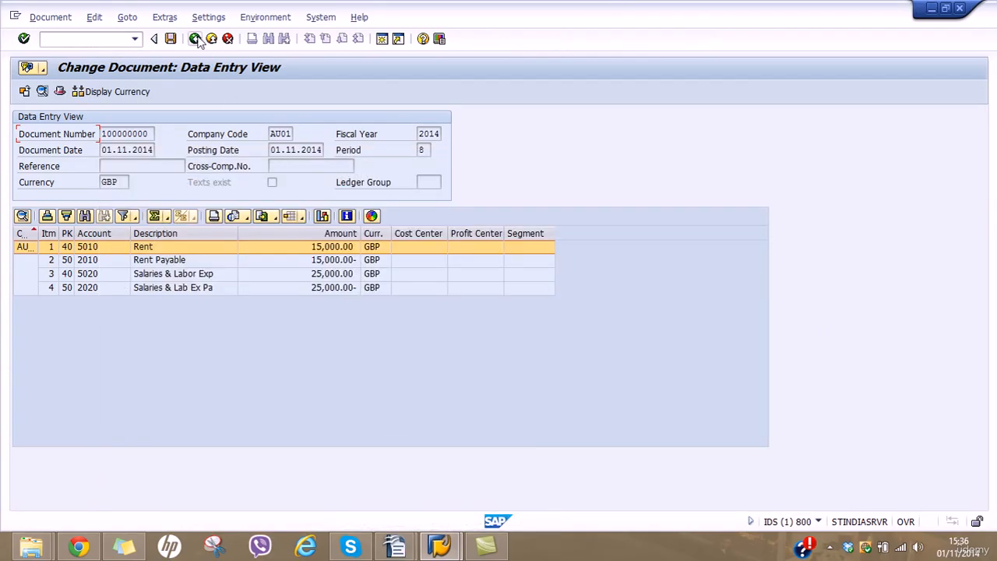
Try to leave the document change view and switch to another open SAP window.
left_click(196, 39)
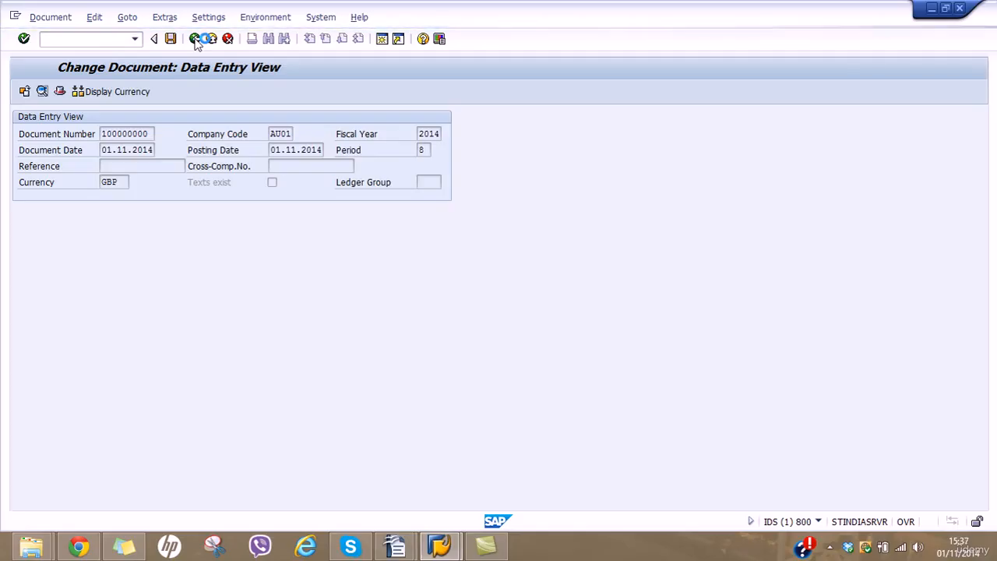
left_click(448, 549)
left_click(518, 446)
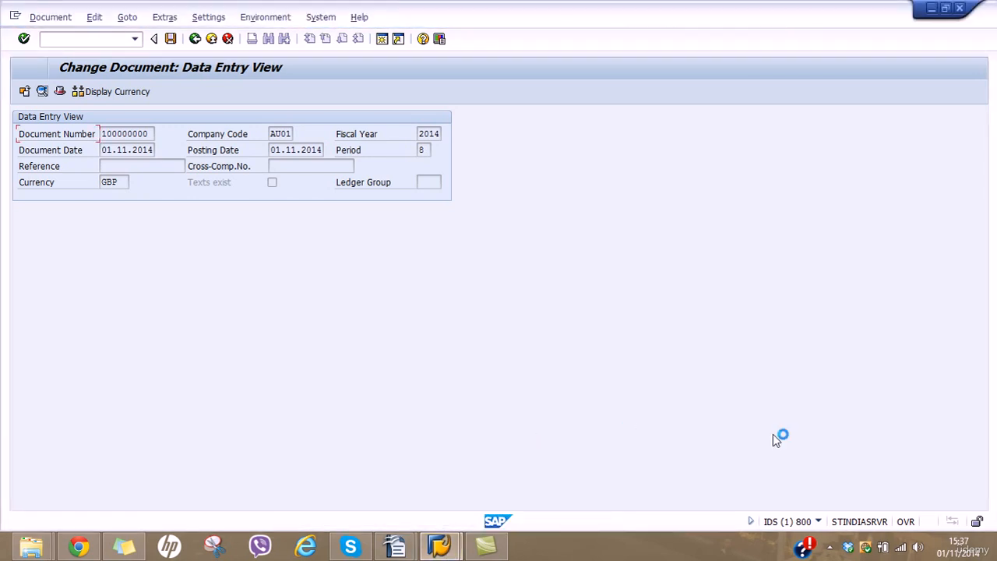
left_click(829, 548)
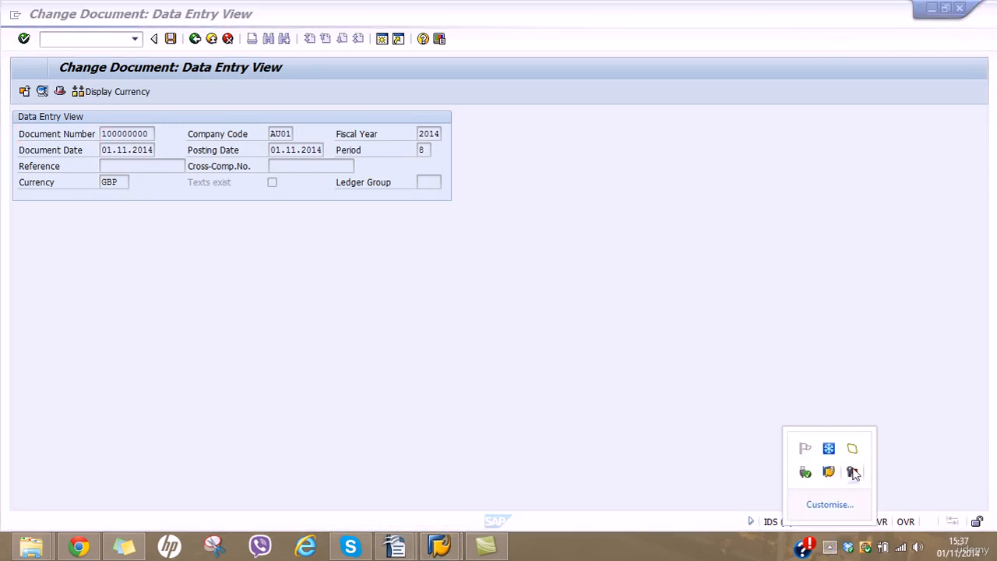
left_click(849, 472)
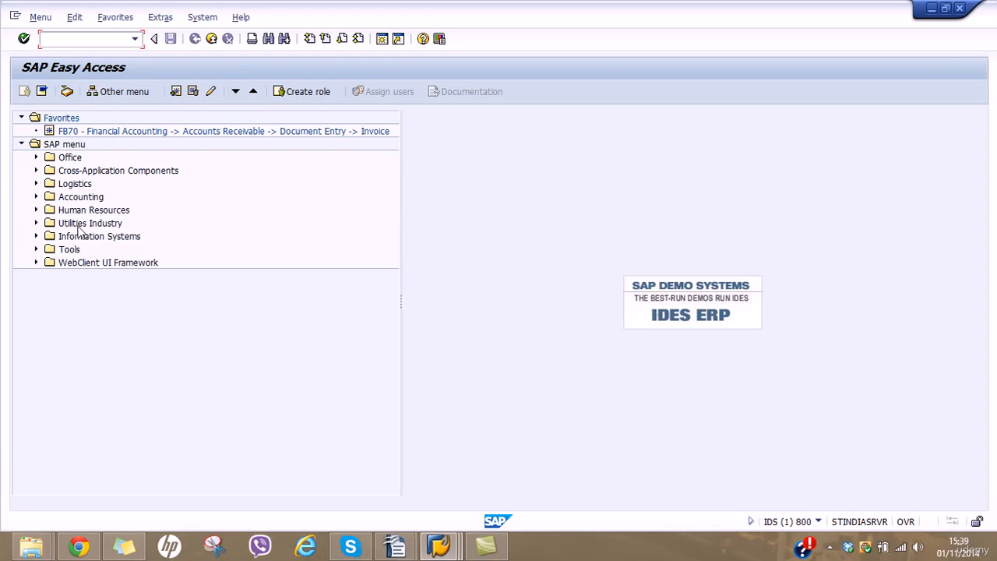
Open the F-02 General Posting transaction under Accounting, Financial Accounting, General Ledger, Document Entry.
left_click(34, 197)
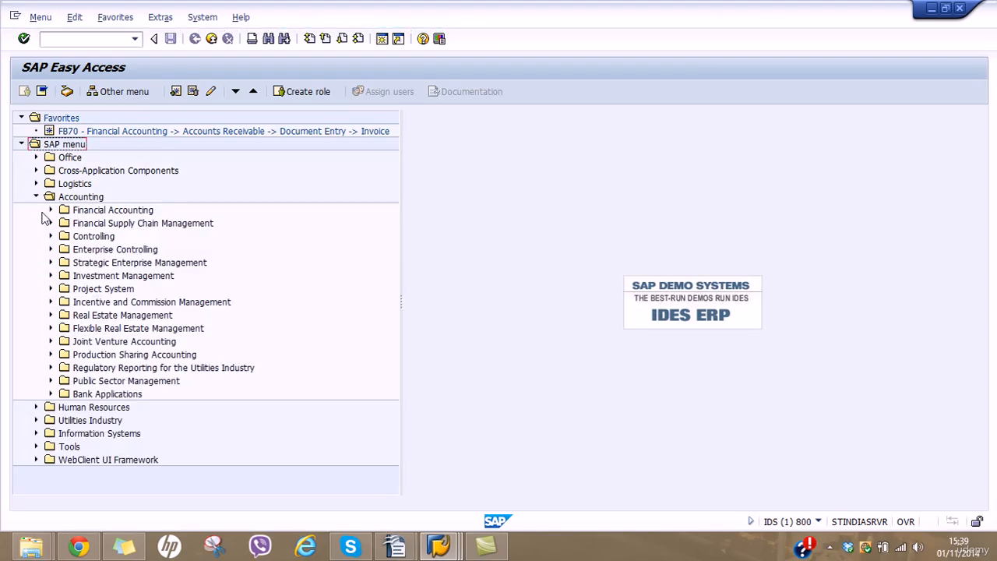
left_click(50, 210)
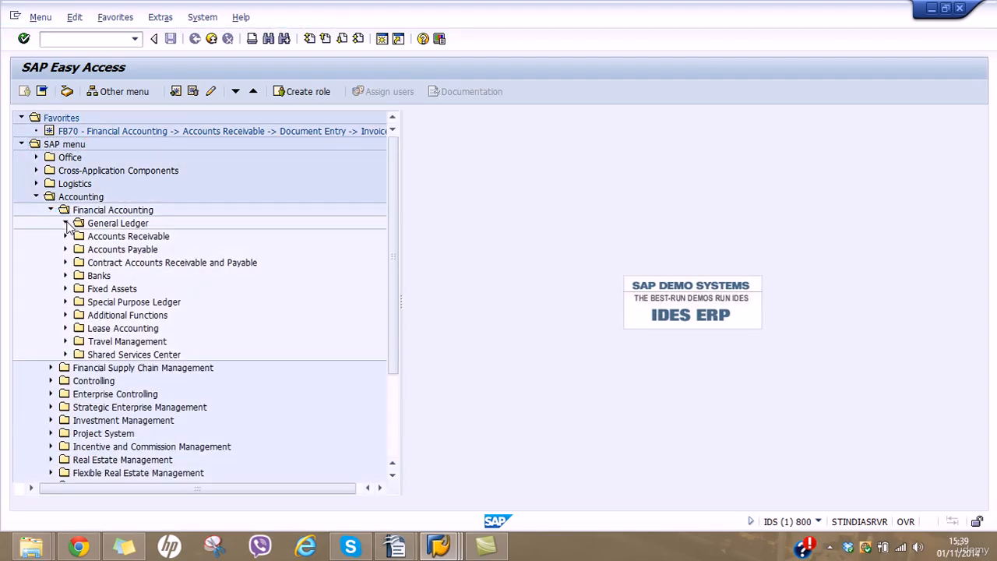
left_click(65, 223)
left_click(79, 236)
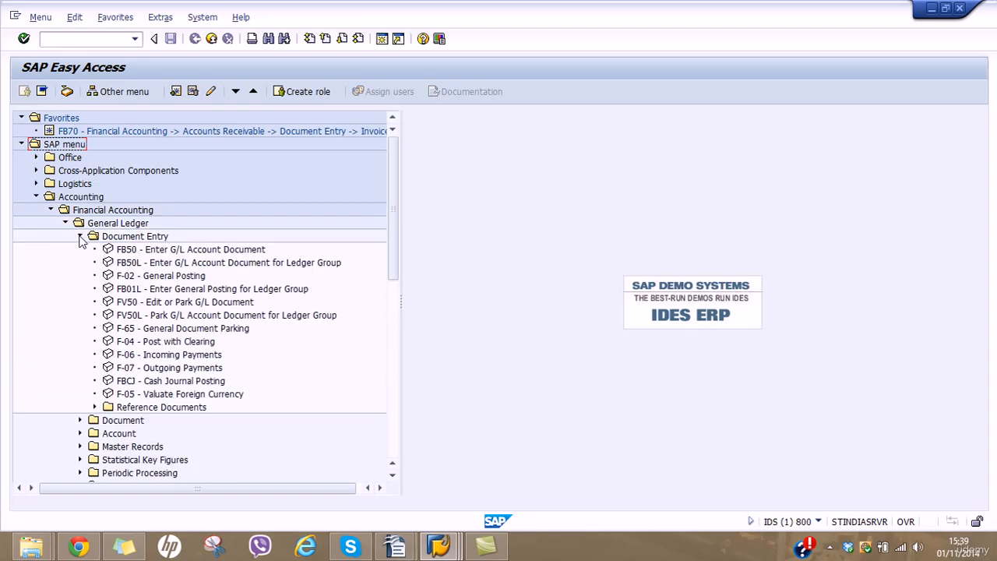
left_click(139, 277)
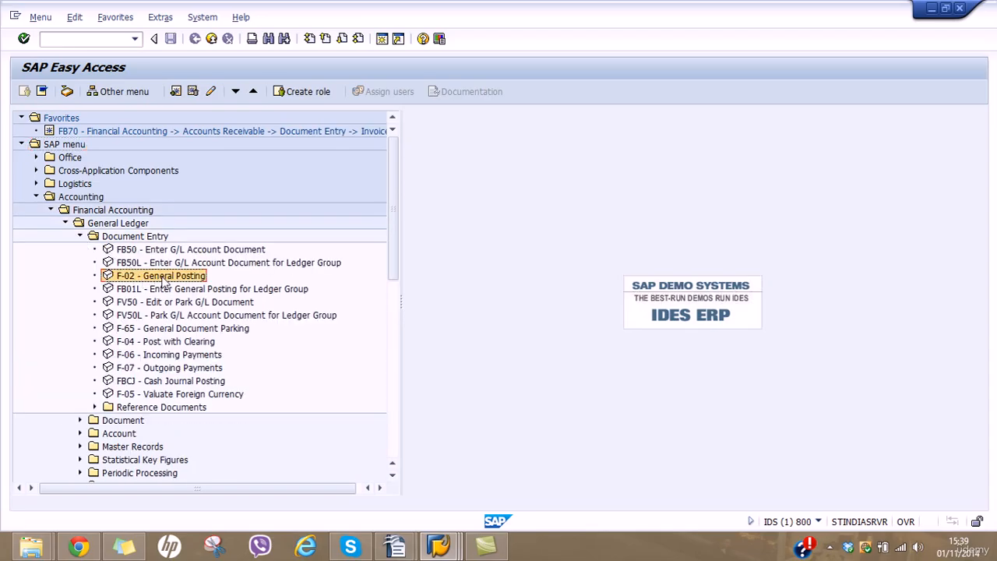
double_click(164, 279)
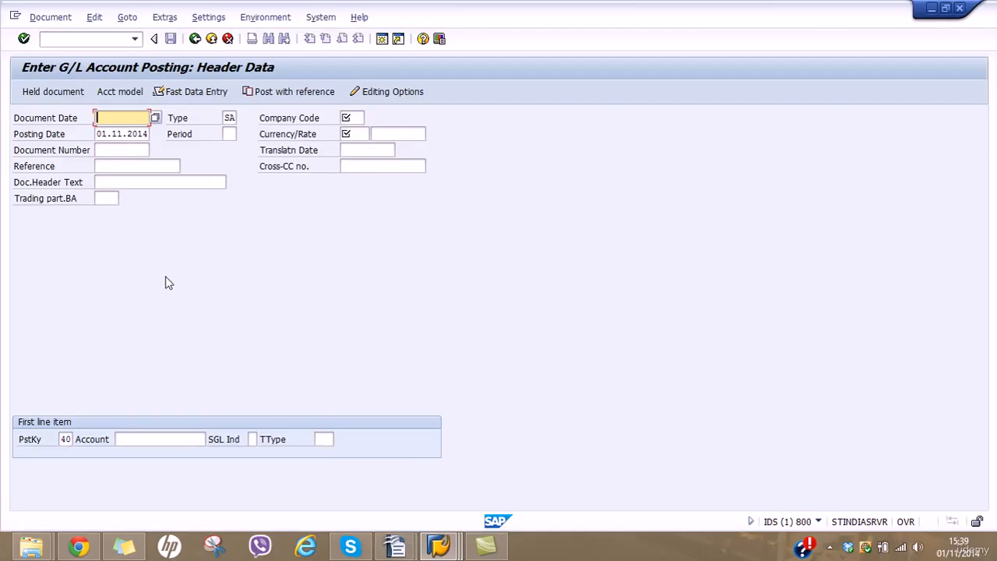
Fill in the posting header with document date 01.11.2014, company code AU01 and currency GBP, and submit it.
type("01.11.2014")
left_click(352, 119)
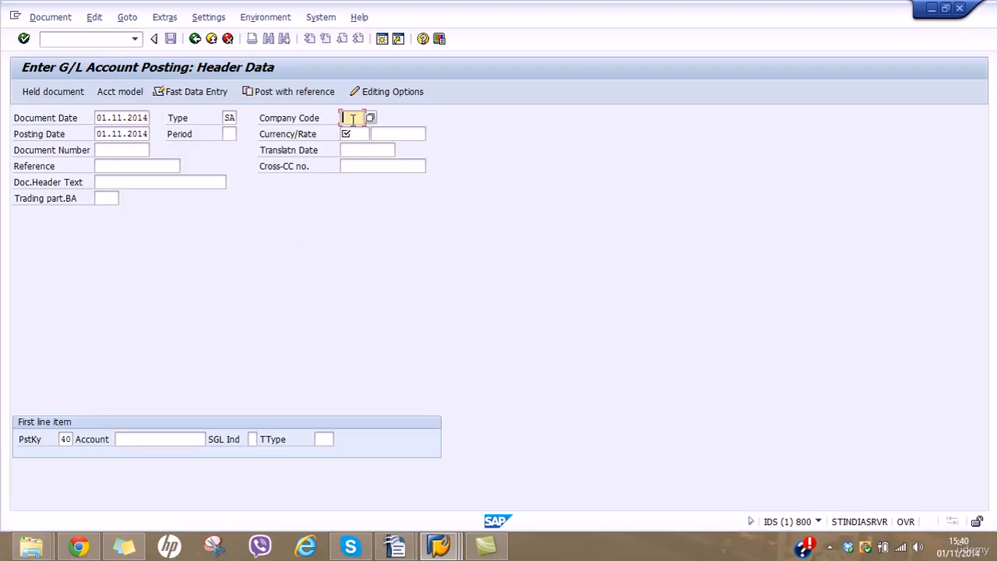
type("AE01")
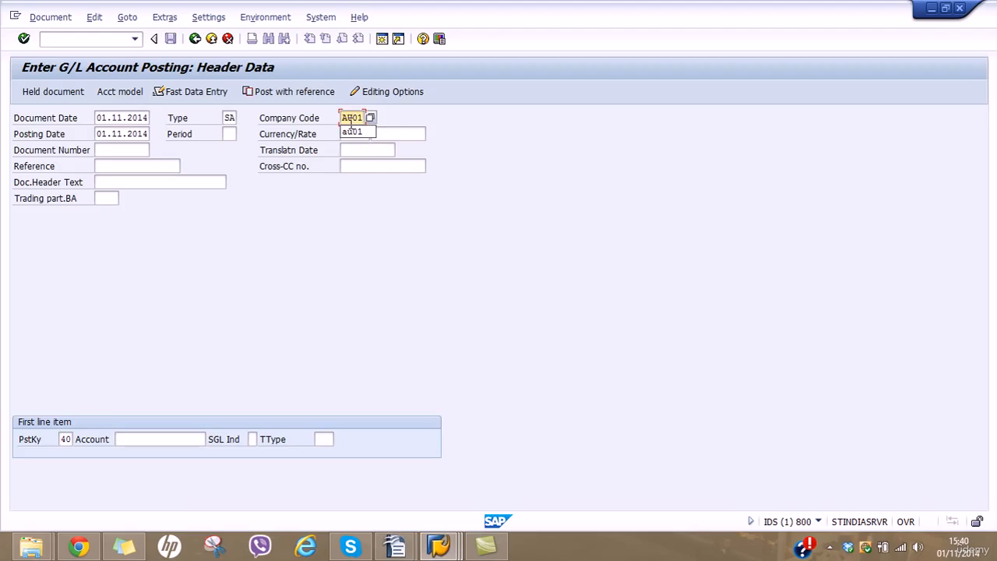
key("Tab")
key("Tab")
key("Tab")
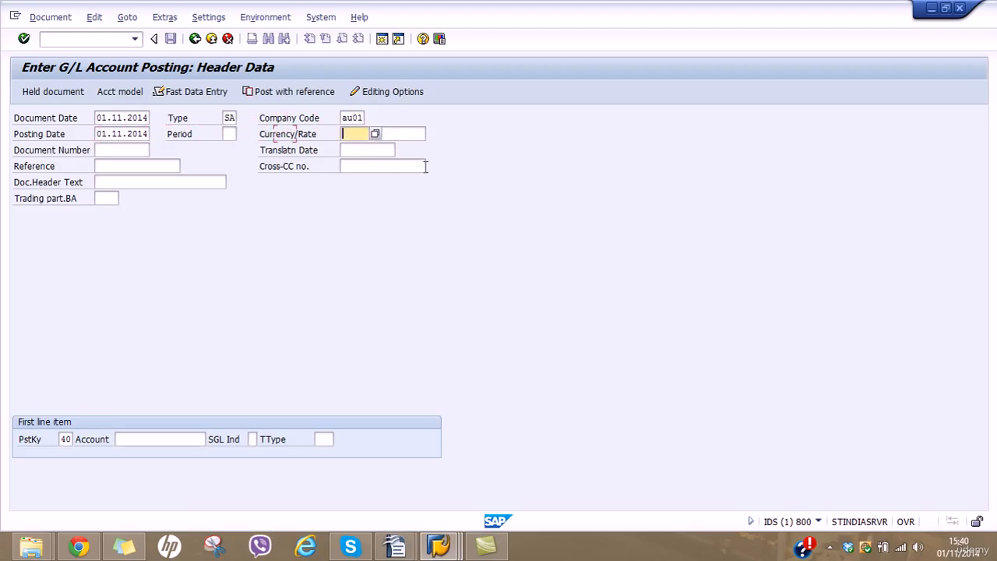
left_click(363, 135)
type("GBP")
key("Return")
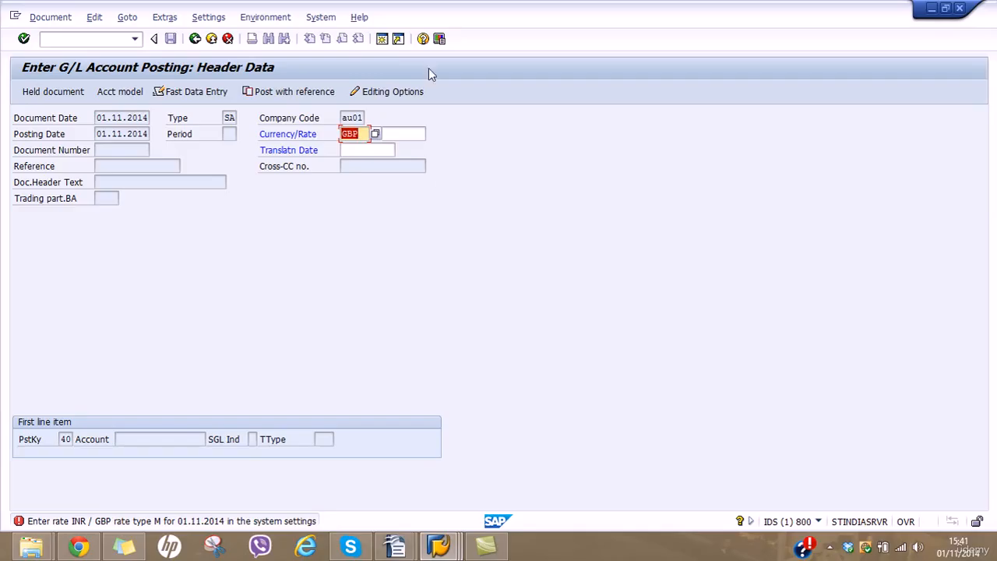
Create a new SAP session and bring its SAP Easy Access window to the front.
left_click(382, 39)
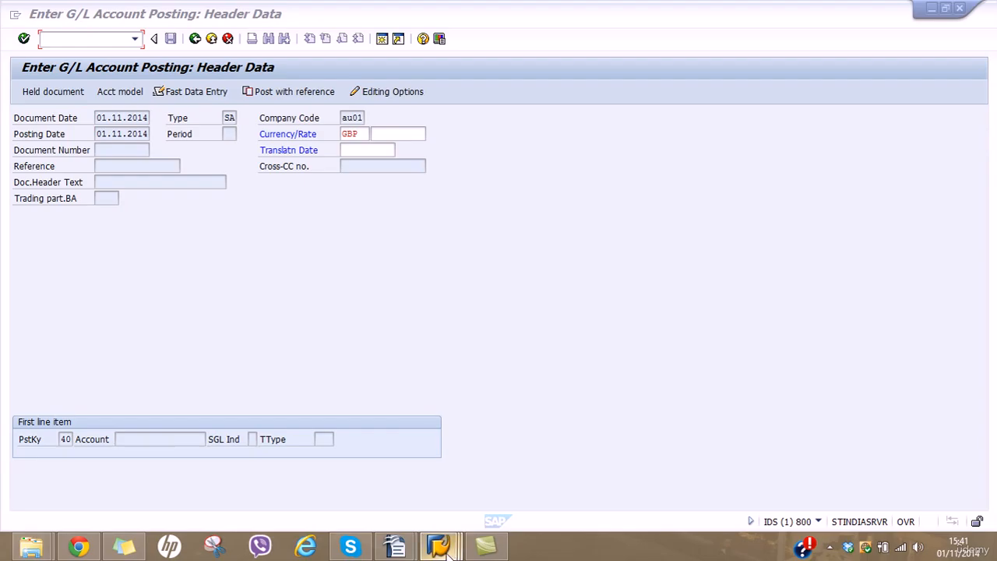
mouse_move(438, 545)
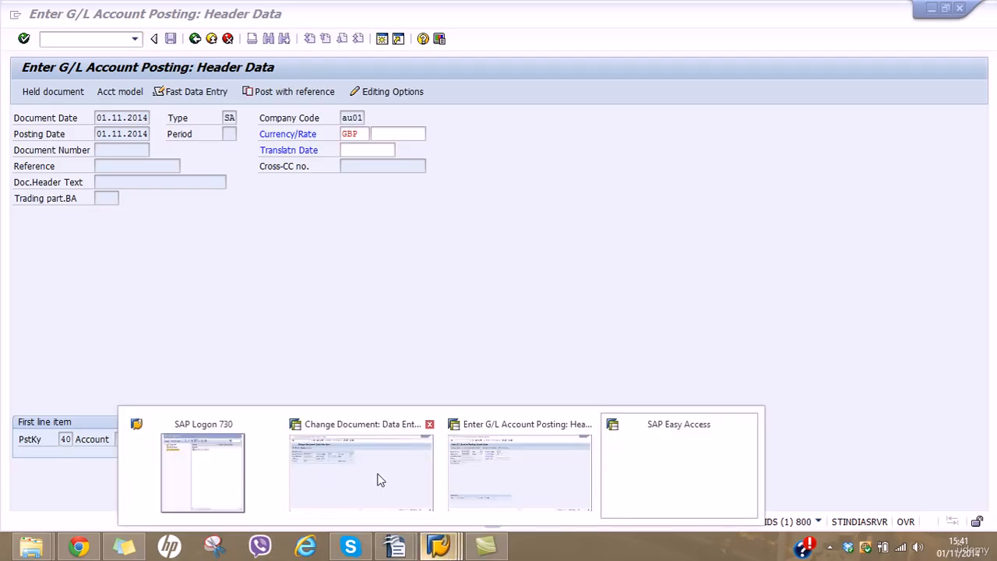
left_click(378, 472)
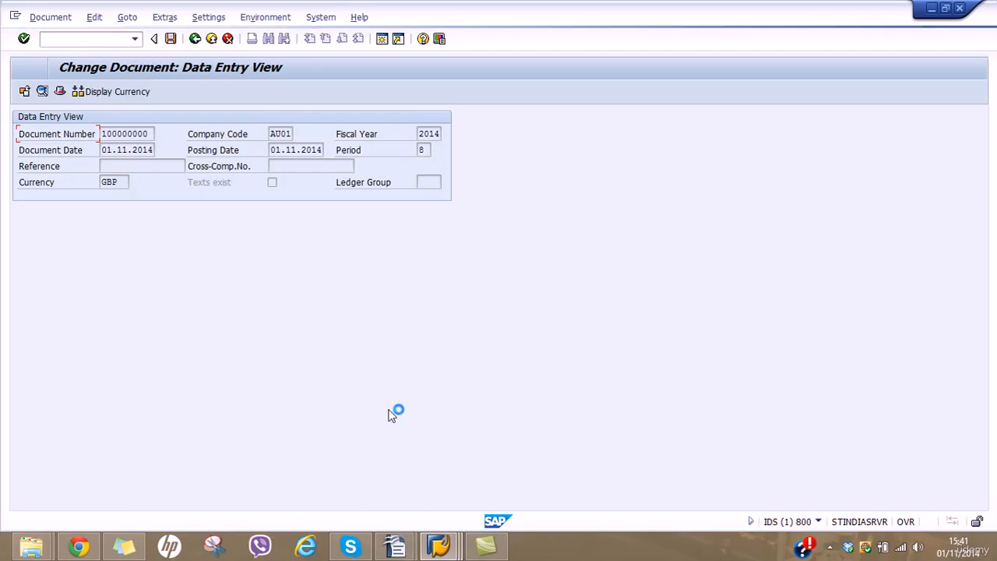
left_click(438, 547)
left_click(653, 507)
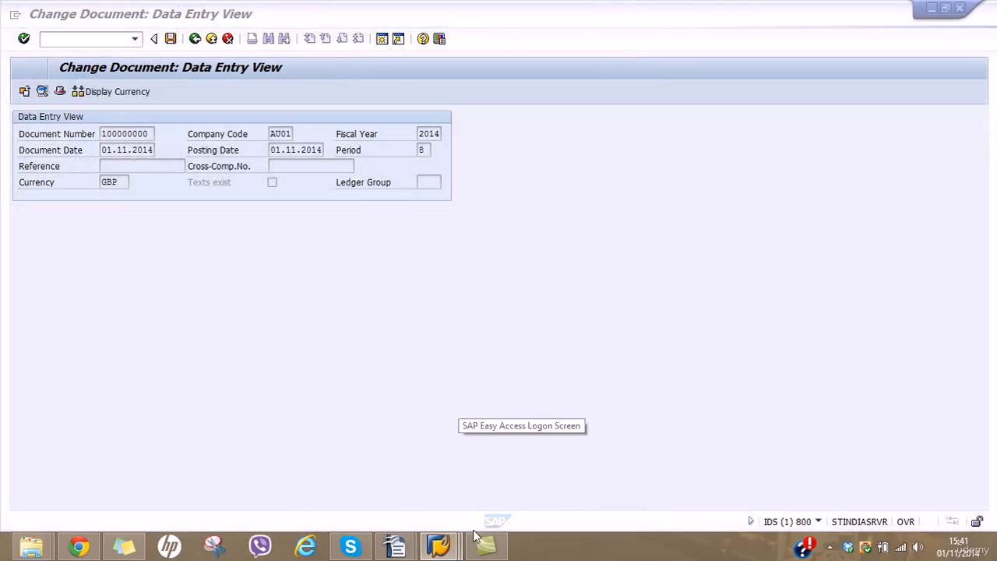
mouse_move(440, 547)
left_click(633, 490)
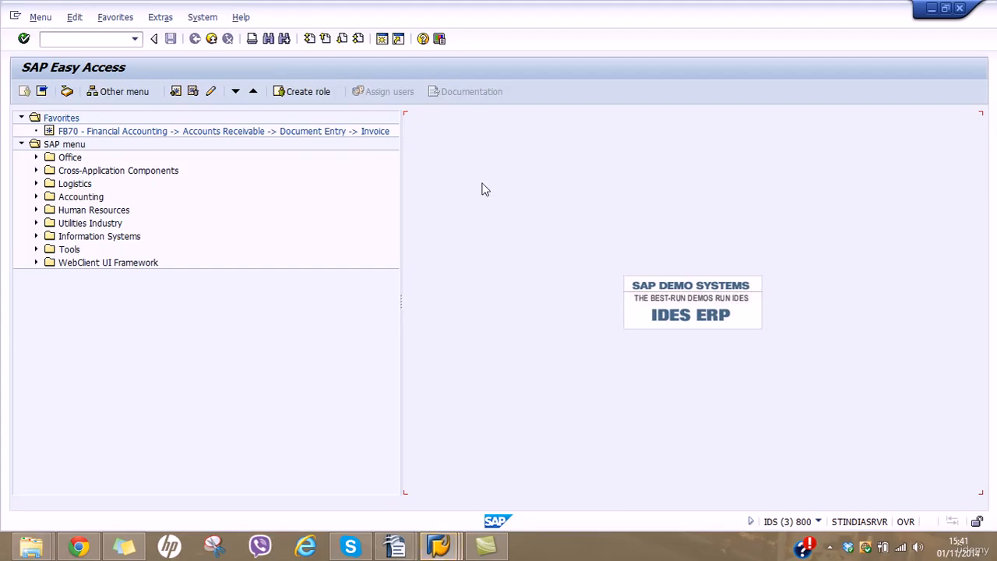
Run transaction spro and display the SAP Customizing Implementation Guide.
type("spro")
key("Return")
left_click(92, 88)
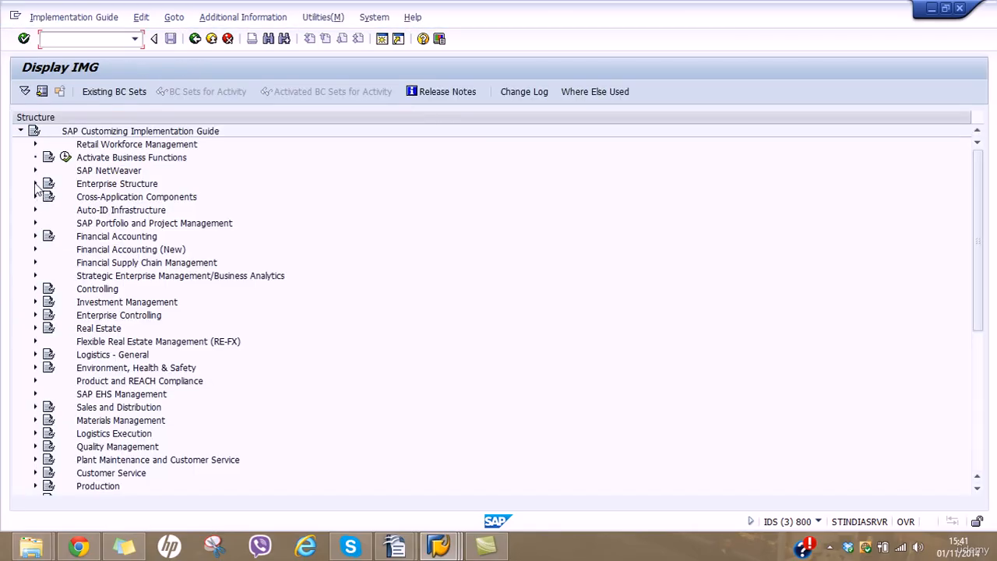
Open the Currency Exchange Rates table from Currencies in the SAP NetWeaver general settings.
left_click(35, 184)
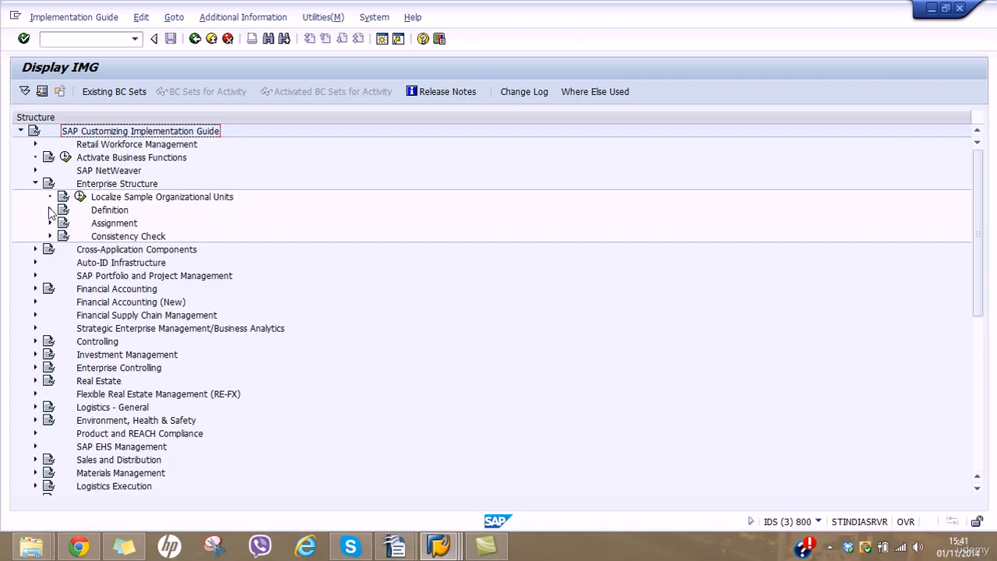
left_click(35, 184)
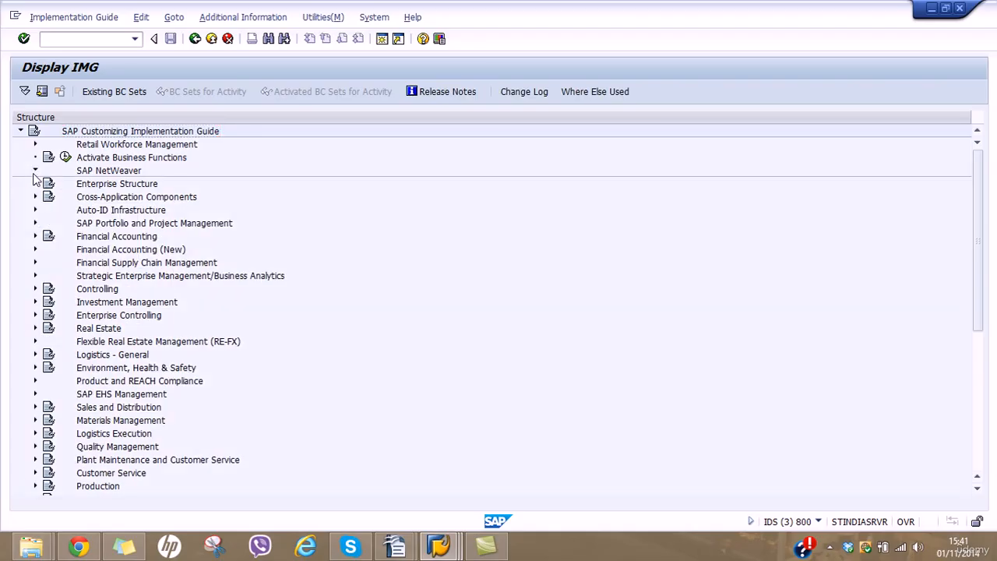
left_click(35, 173)
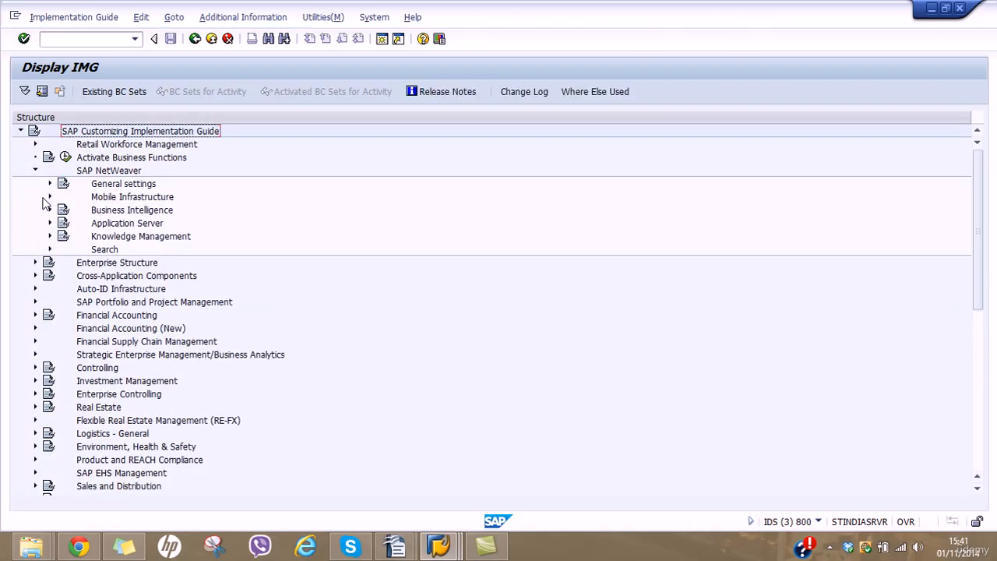
left_click(49, 185)
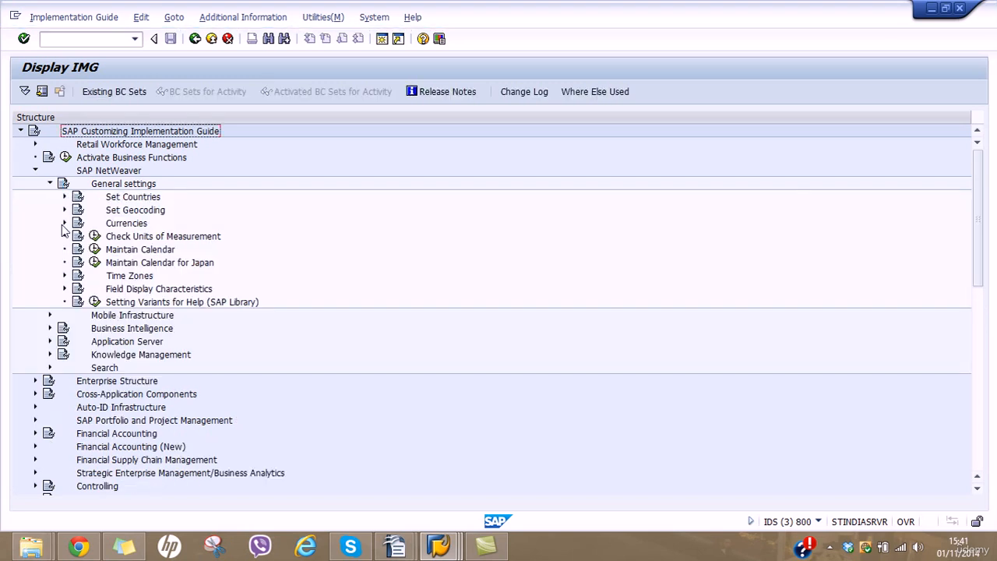
left_click(65, 224)
left_click(109, 315)
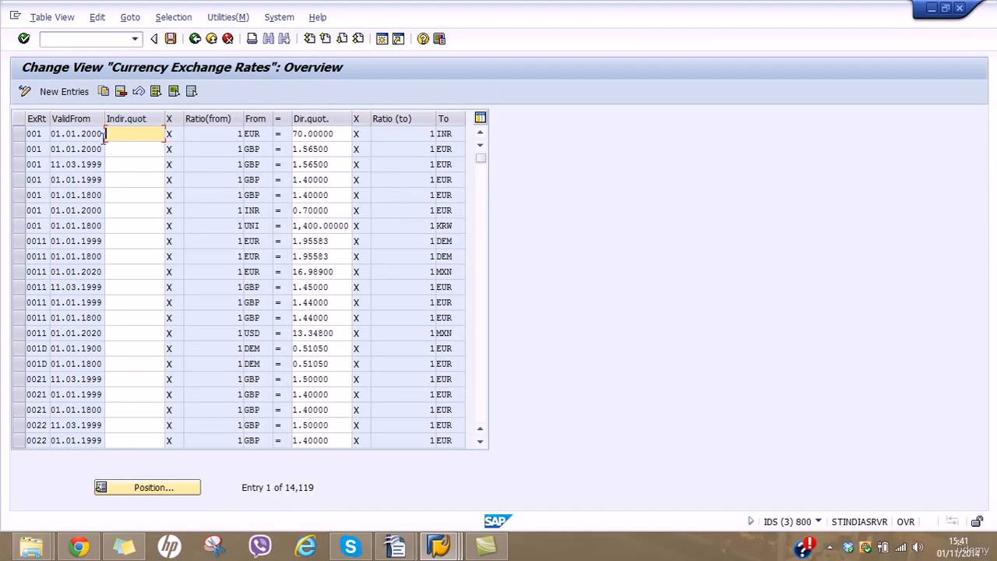
Start a new currency exchange rate entry with rate type M, valid from 01.11.2014.
left_click(82, 92)
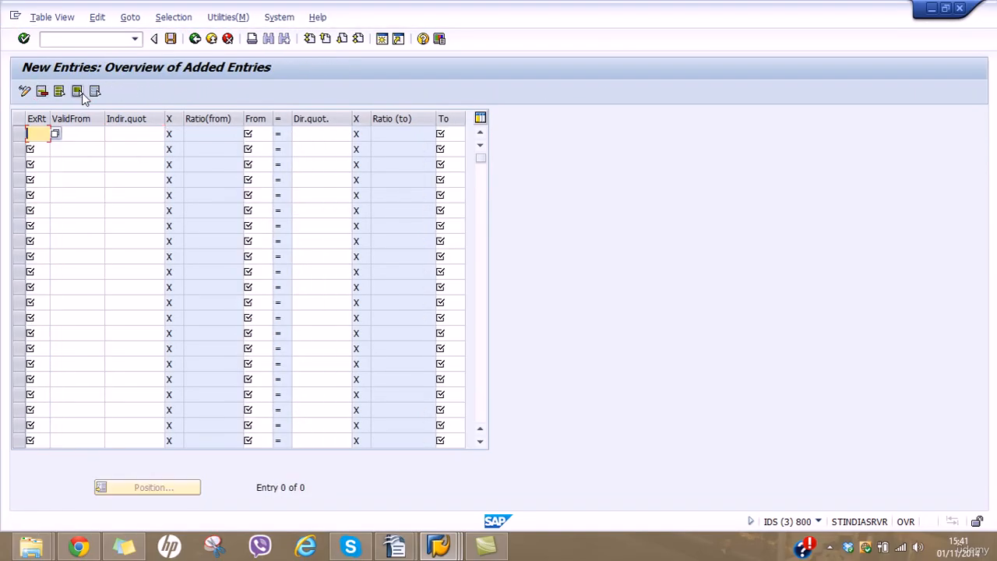
left_click(77, 92)
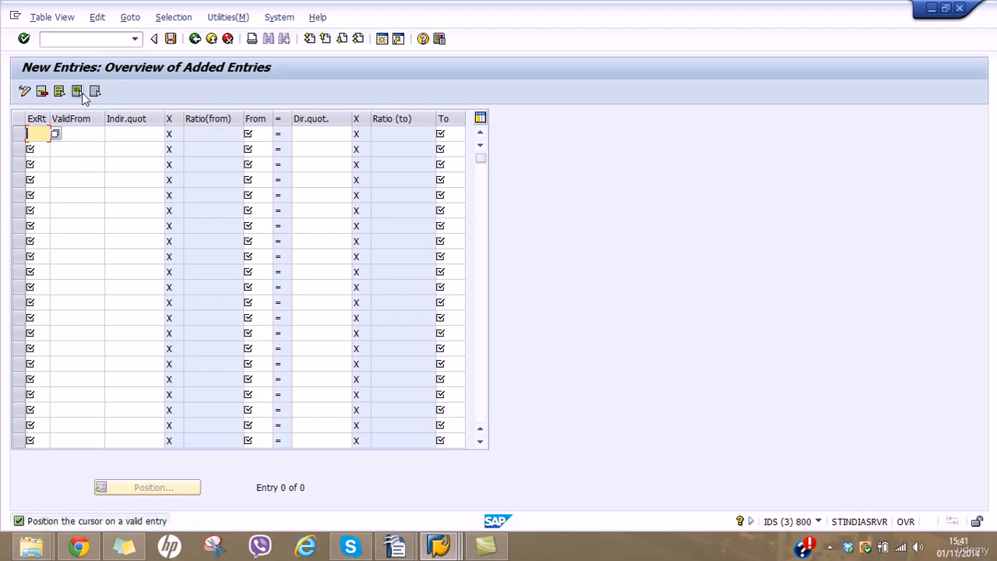
left_click(82, 92)
type("M")
key("Tab")
type("0")
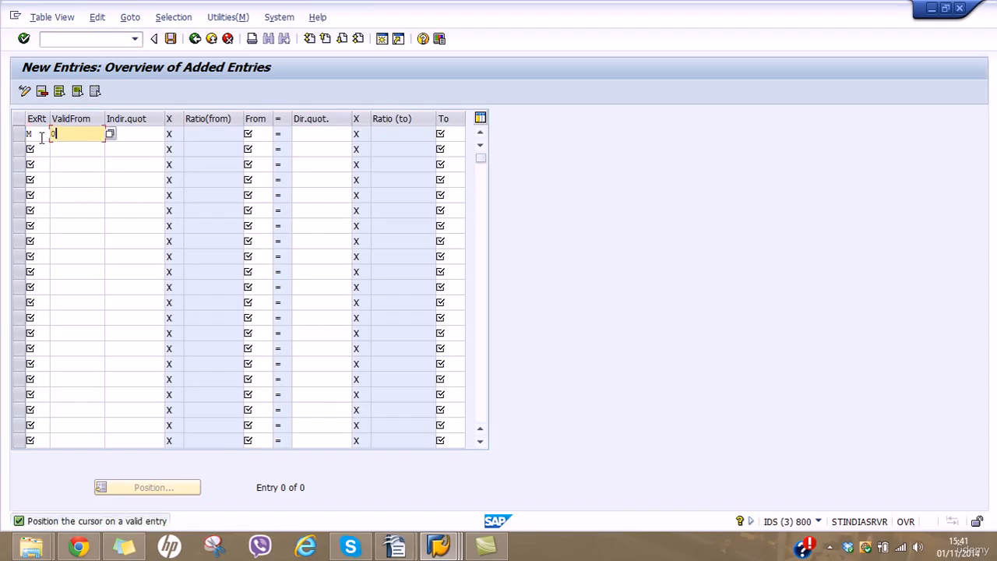
type("1.11.2014")
key("Tab")
key("Tab")
key("Tab")
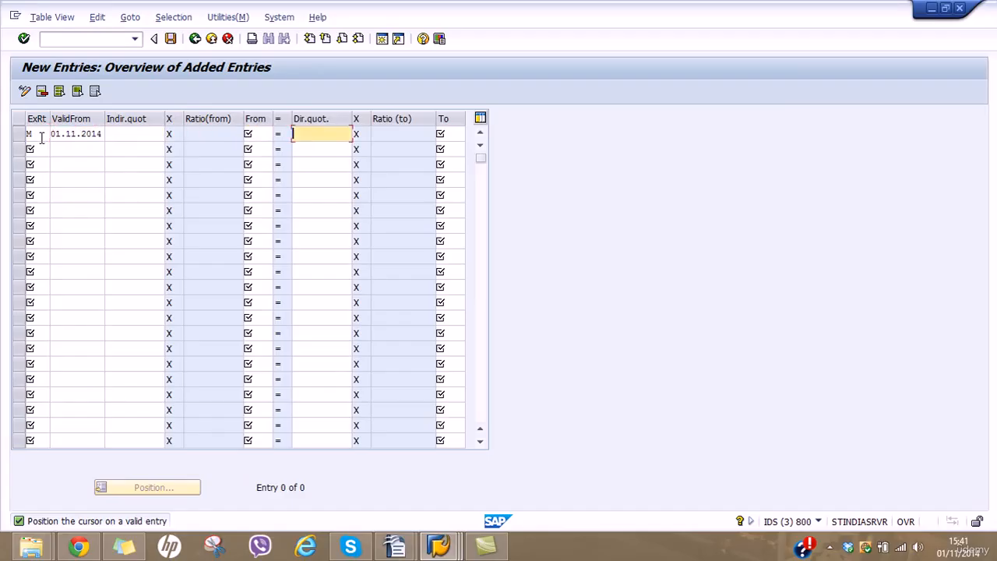
Set the new entry to convert from INR to GBP with a direct quotation of 98.5.
left_click(260, 134)
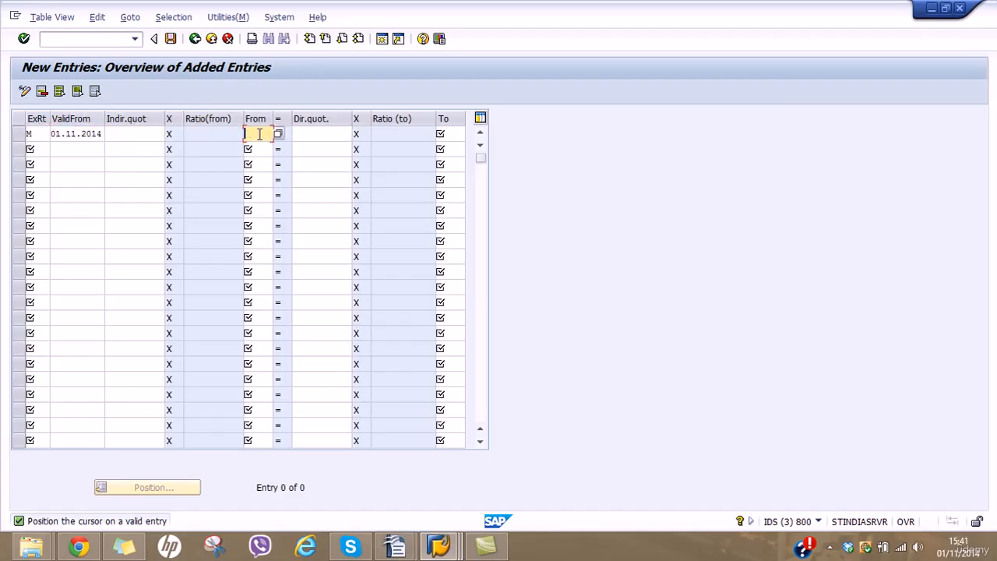
type("INR")
key("Tab")
key("Tab")
key("Tab")
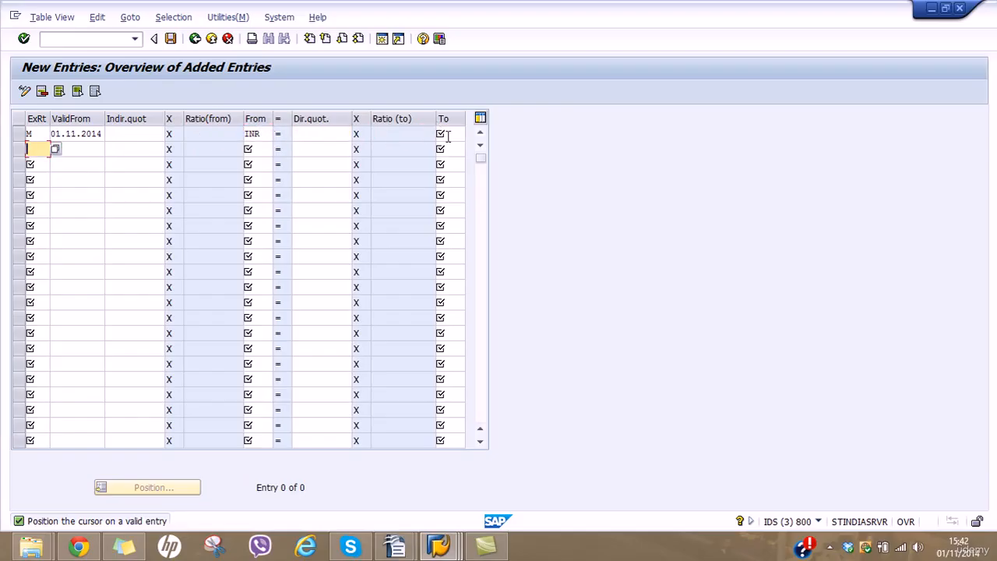
left_click(448, 137)
type("GBP")
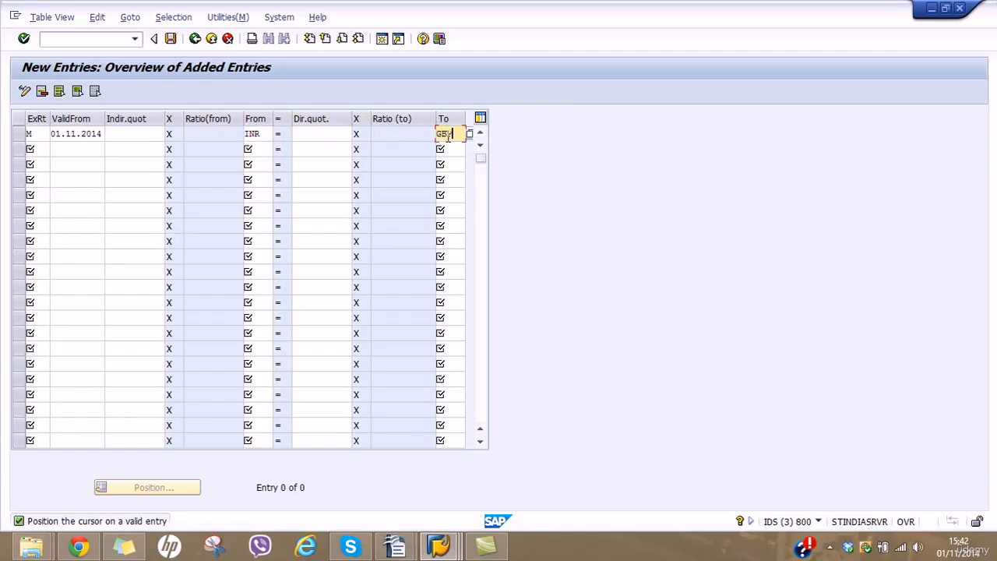
left_click(323, 136)
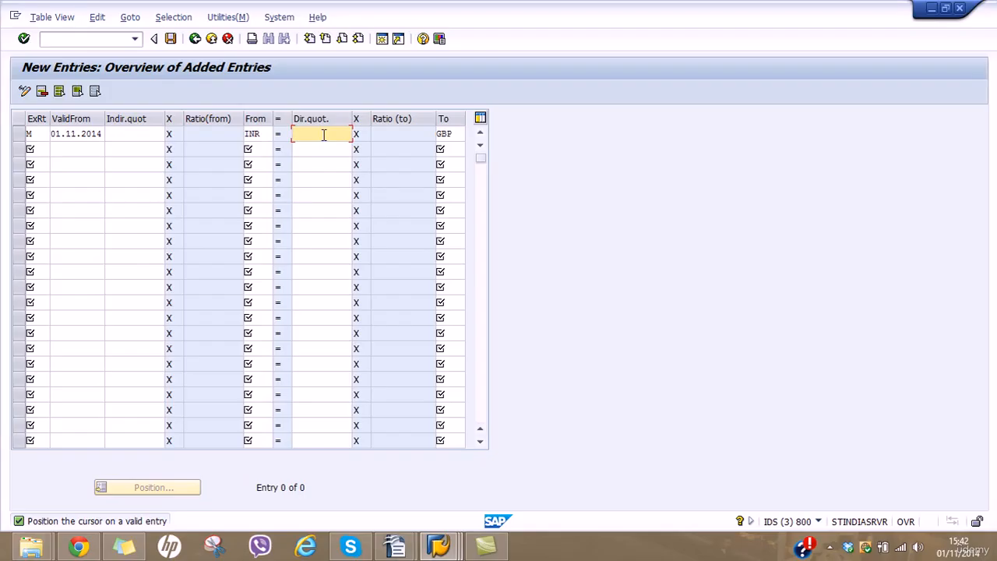
type("98.5")
key("Return")
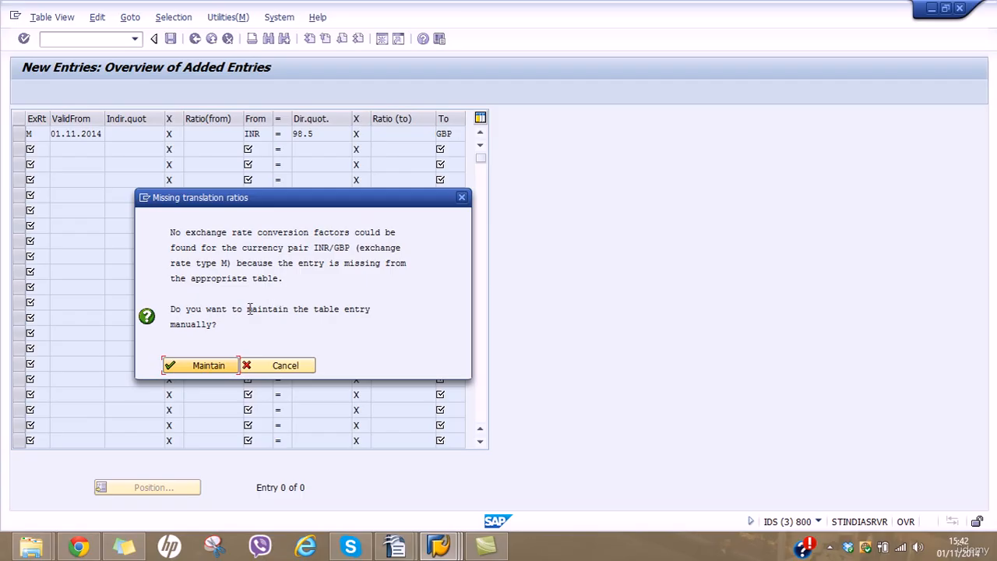
Maintain the missing INR/GBP translation ratio as 1 to 1 under the Exchange rate customizing request, and save the new rate entry.
left_click(200, 365)
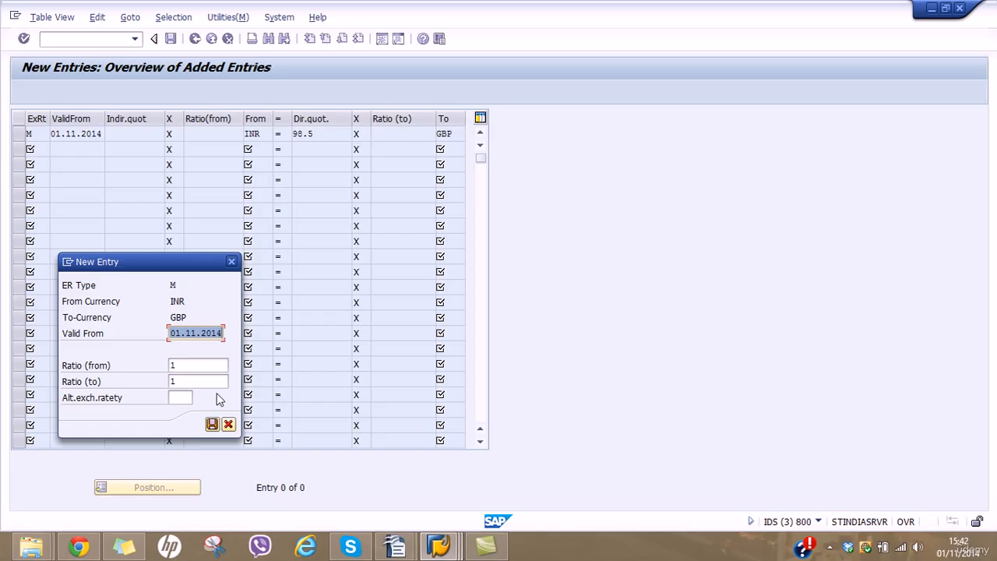
left_click(212, 424)
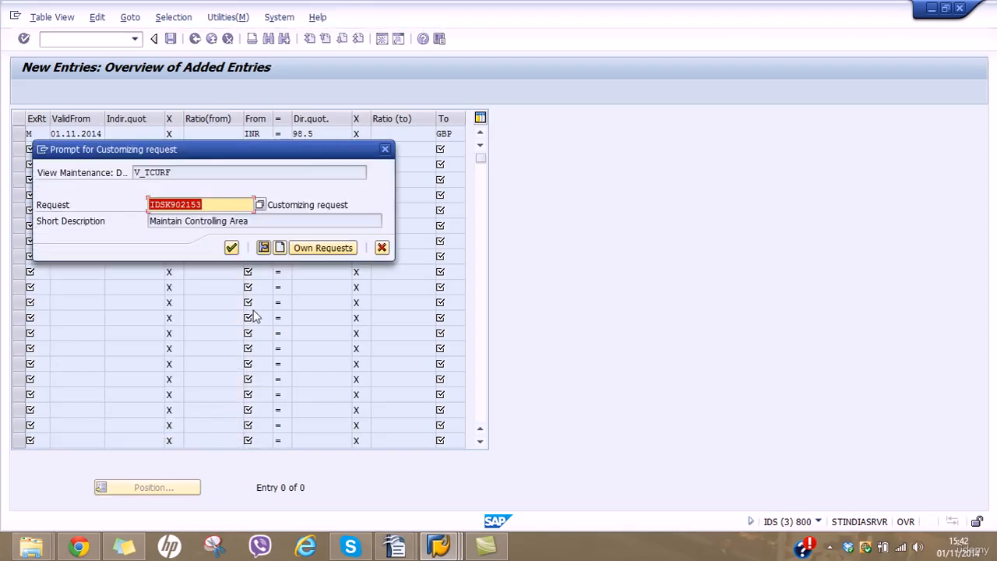
left_click(309, 249)
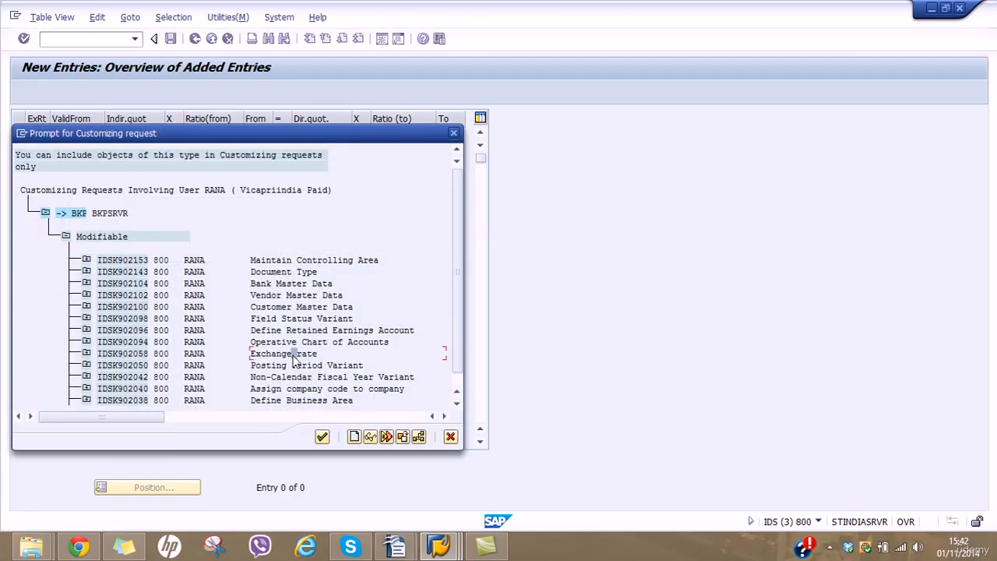
left_click(323, 437)
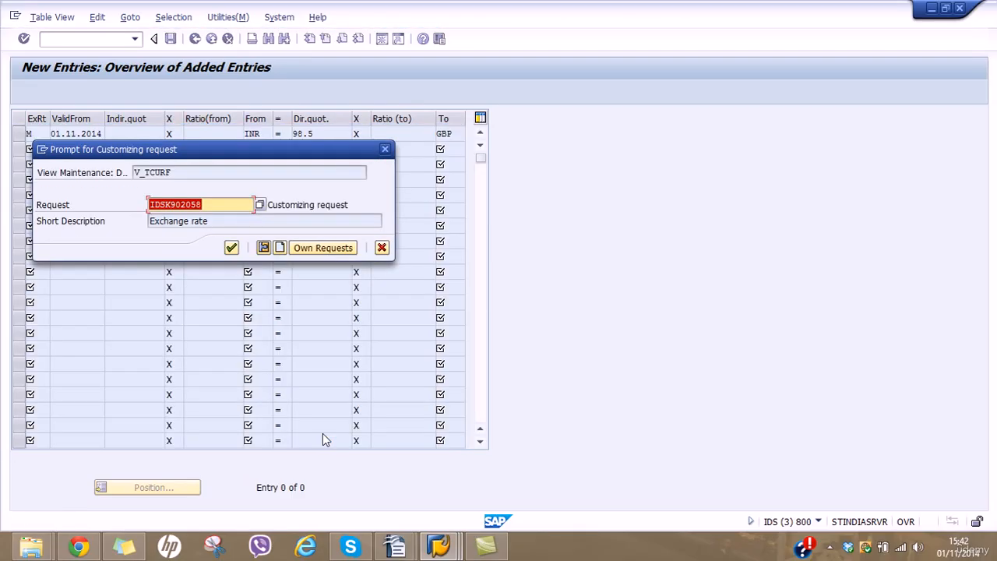
left_click(232, 248)
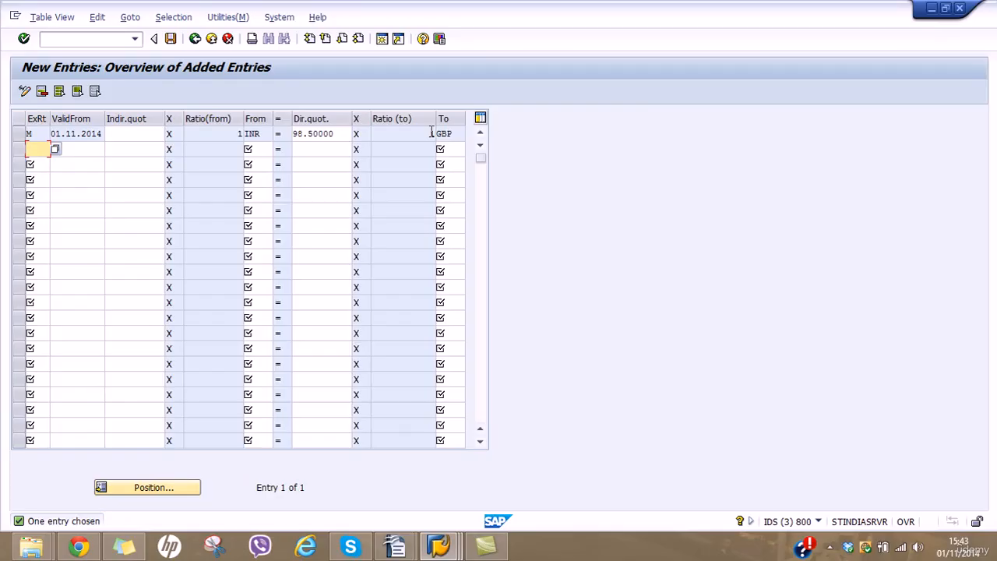
left_click(171, 41)
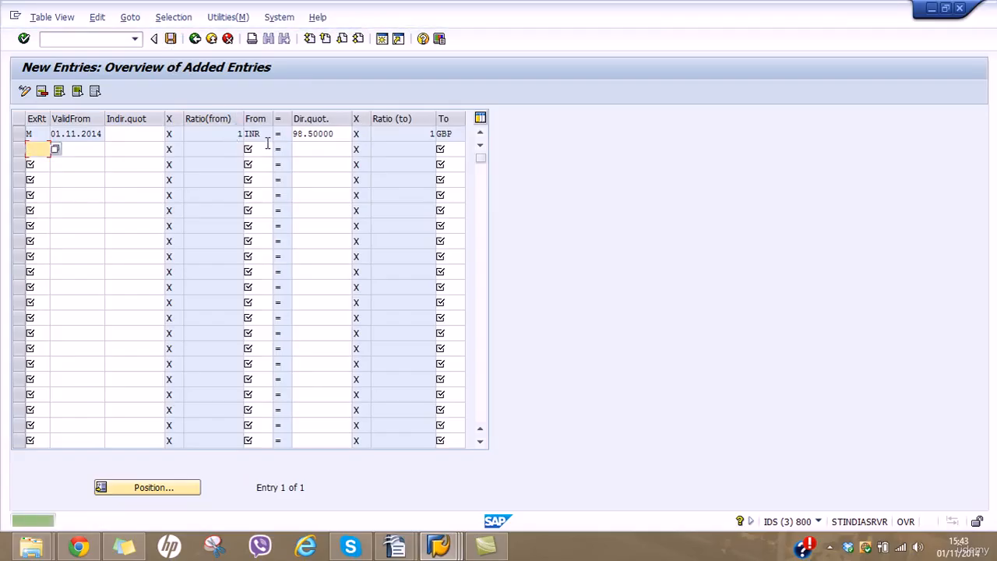
In the open G/L account posting session, enter the G/L account number for the first line item and submit the header data.
mouse_move(439, 546)
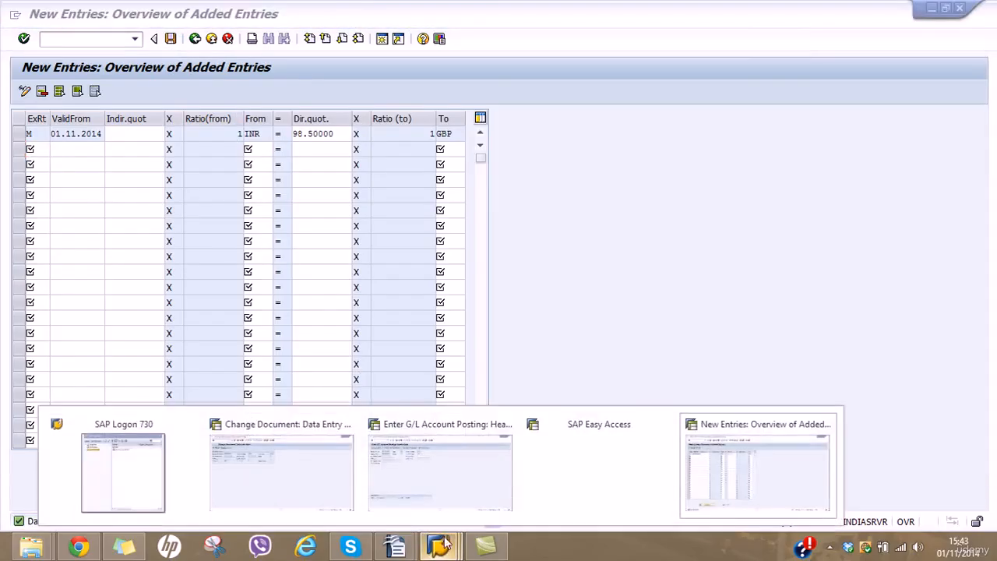
left_click(466, 490)
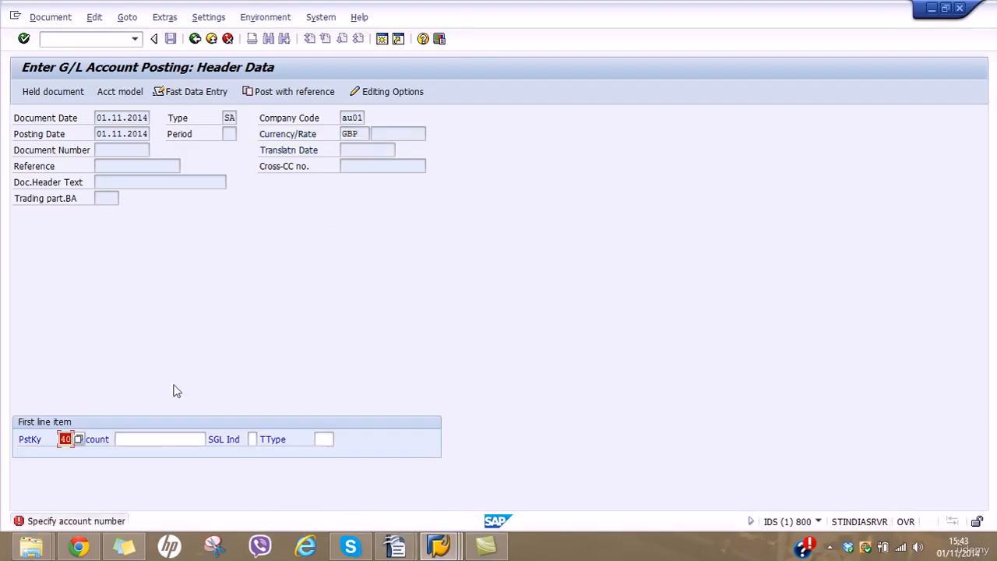
left_click(154, 435)
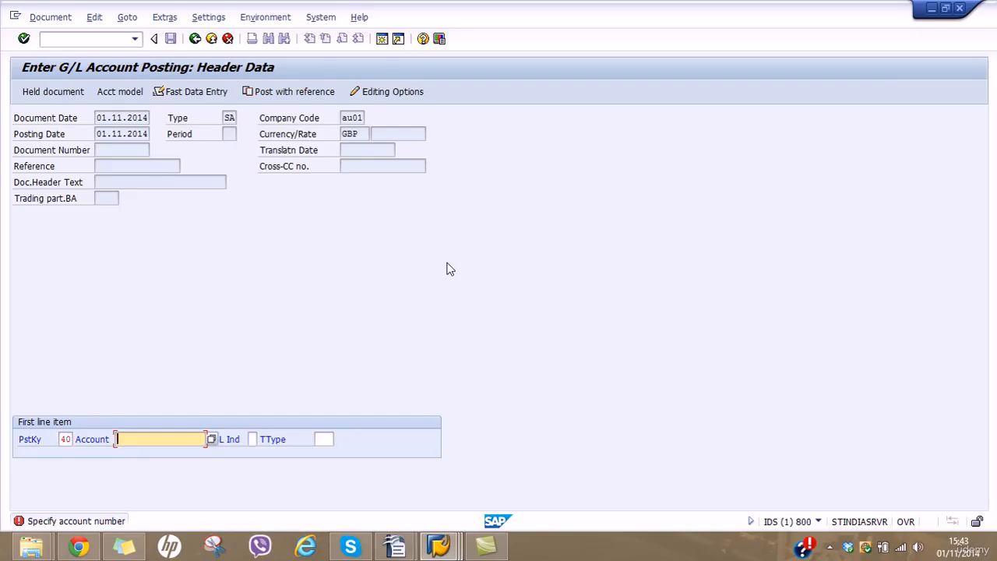
type("5010")
key("Return")
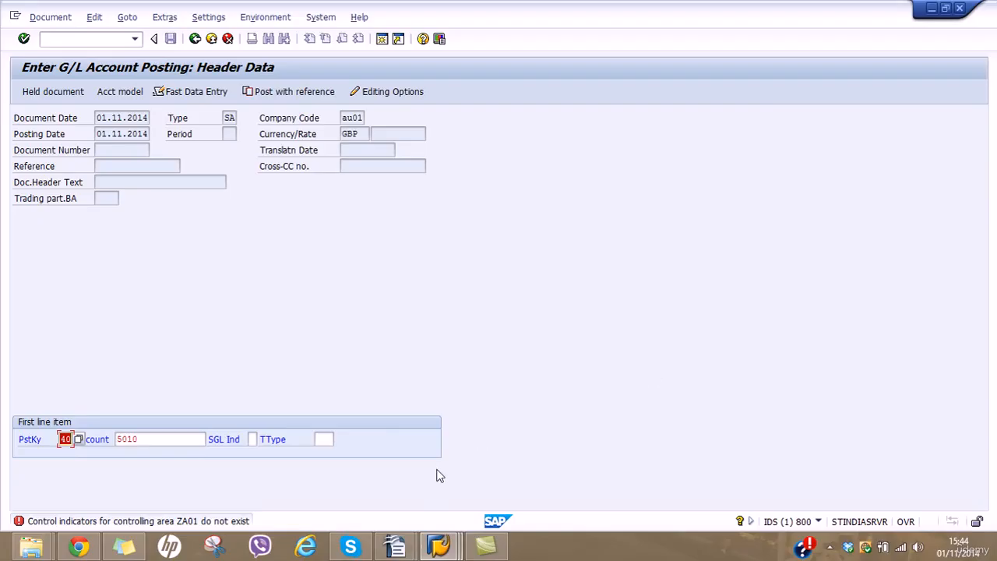
Return to the exchange rates session and leave it for the Customizing Implementation Guide structure.
left_click(438, 545)
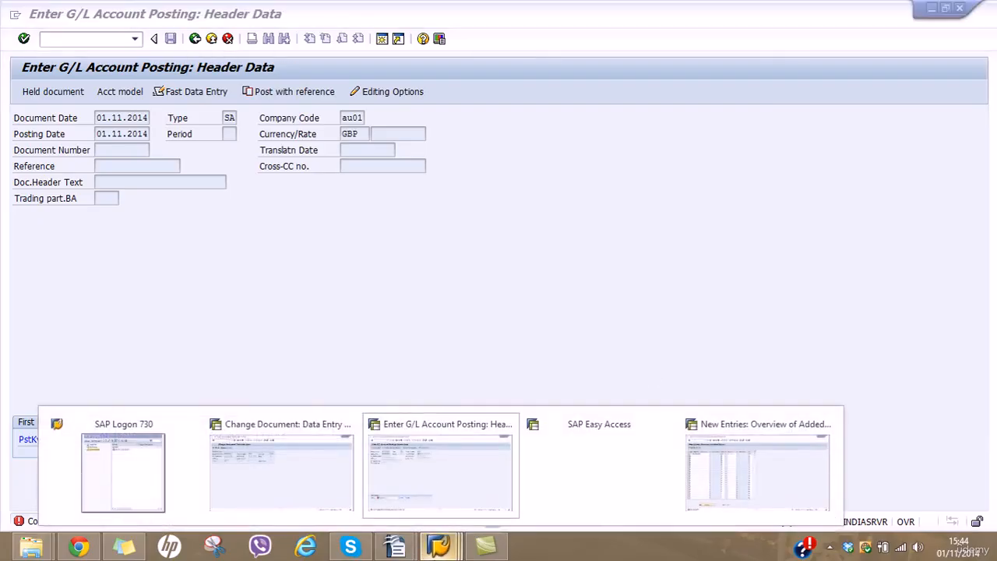
left_click(755, 467)
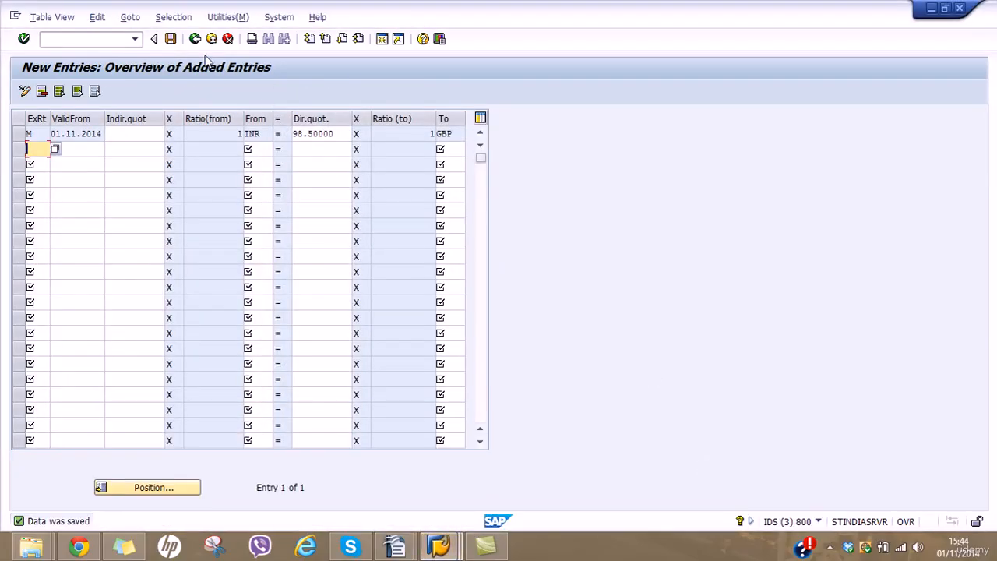
left_click(195, 39)
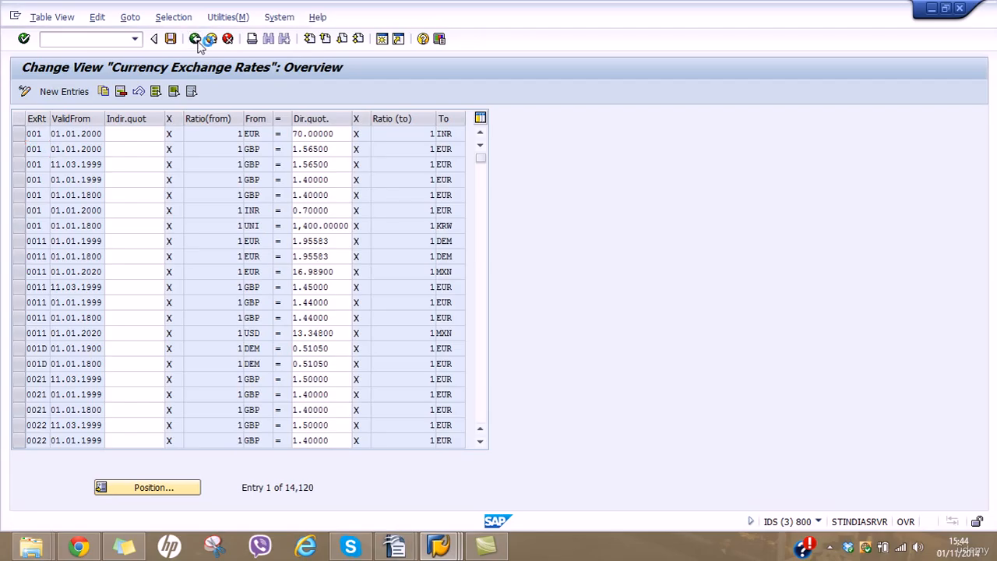
left_click(196, 39)
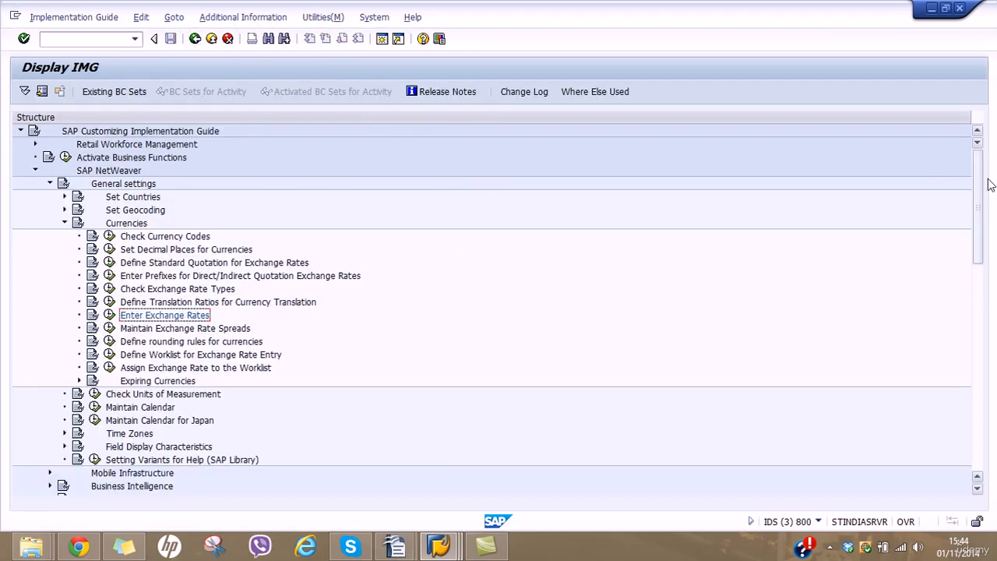
Open the Maintain Controlling Area activity from the Organization node of General Controlling under Controlling.
left_click_drag(978, 180, 977, 285)
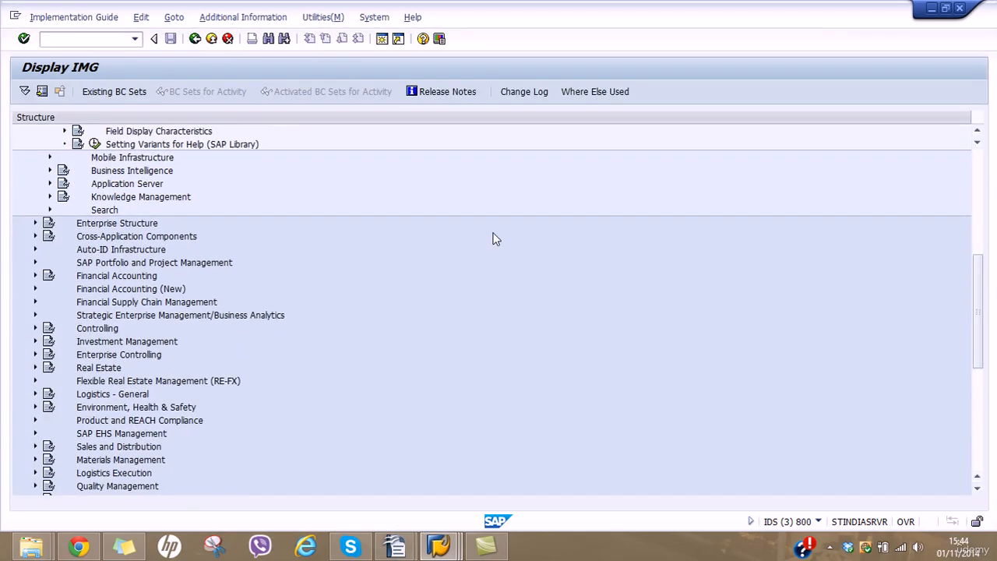
left_click(34, 328)
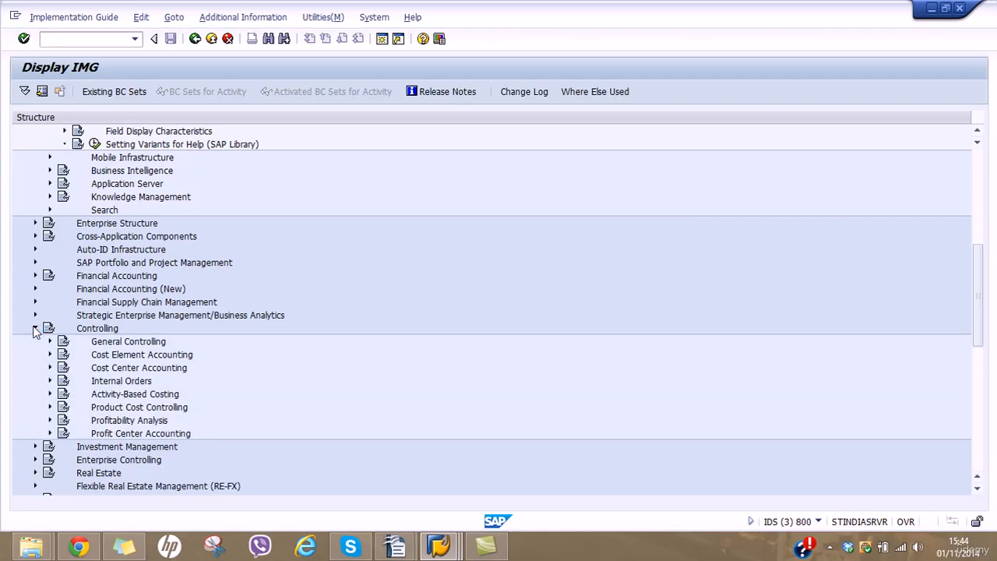
left_click(53, 341)
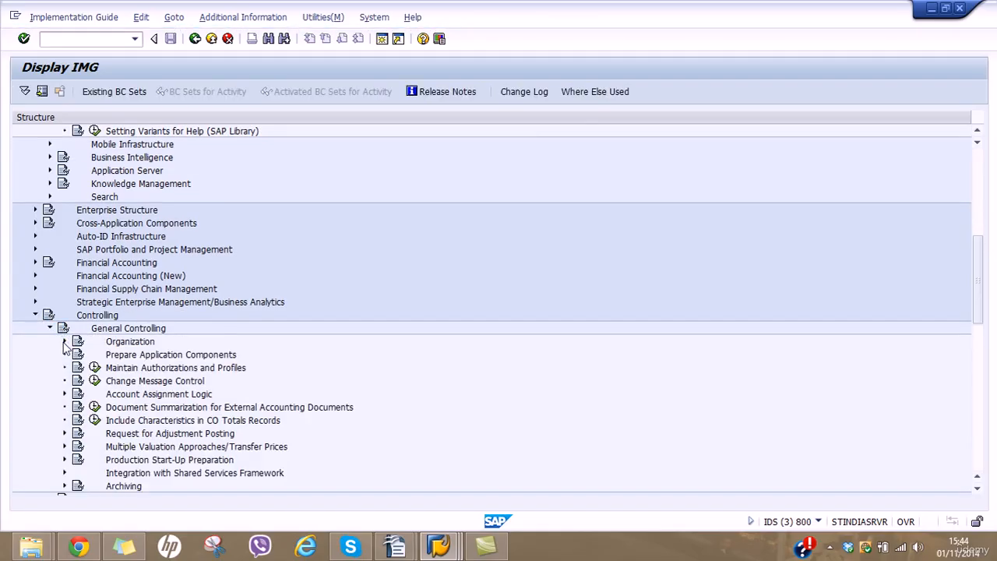
left_click(65, 343)
left_click(109, 354)
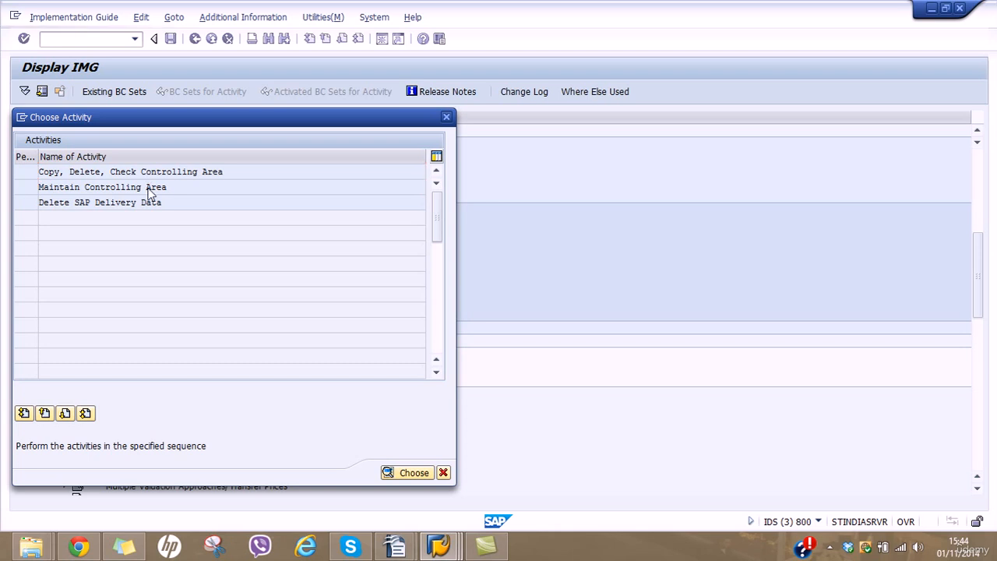
left_click(150, 193)
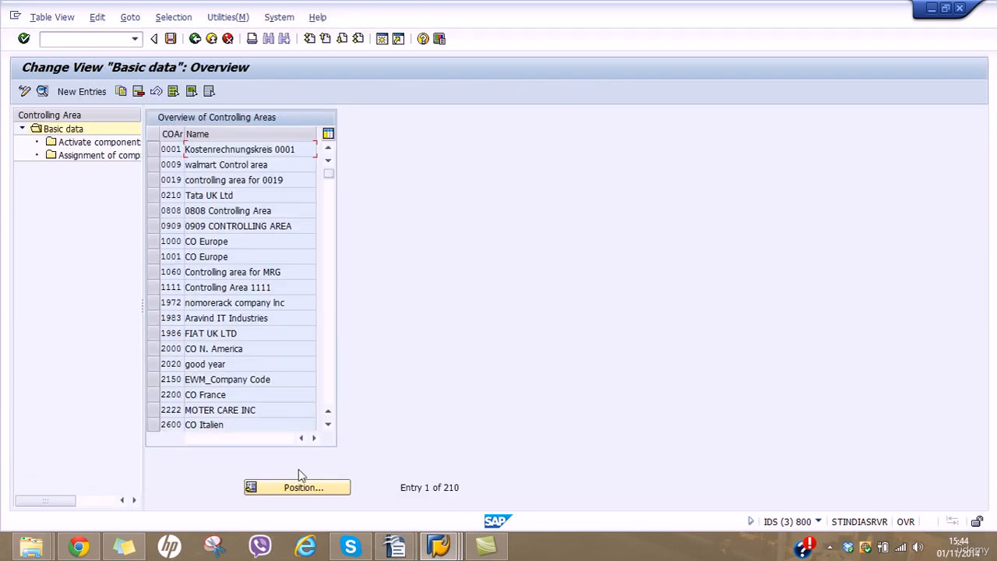
Position the controlling area overview at ZA01 and select that controlling area.
left_click(303, 487)
type("z")
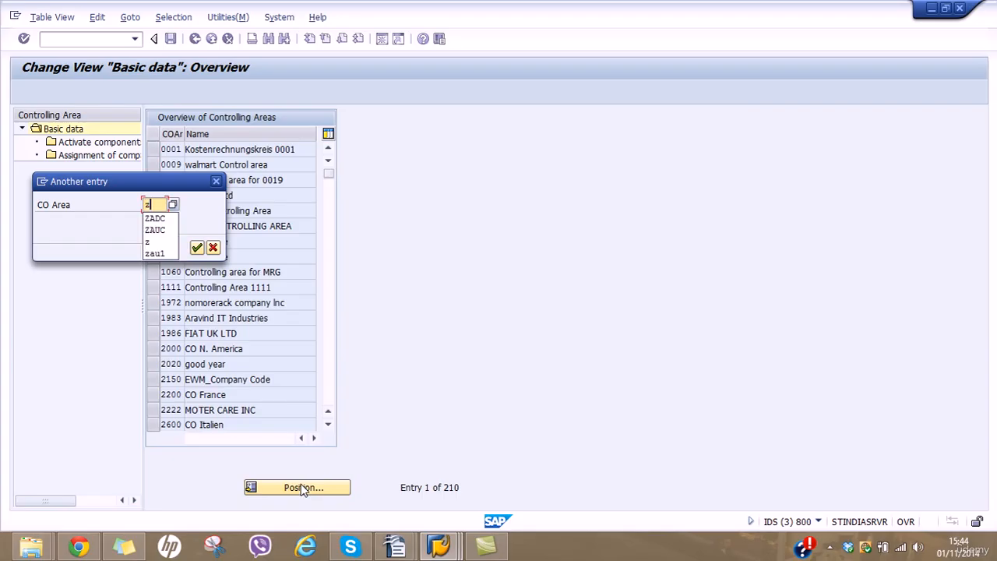
type("a01")
key("Return")
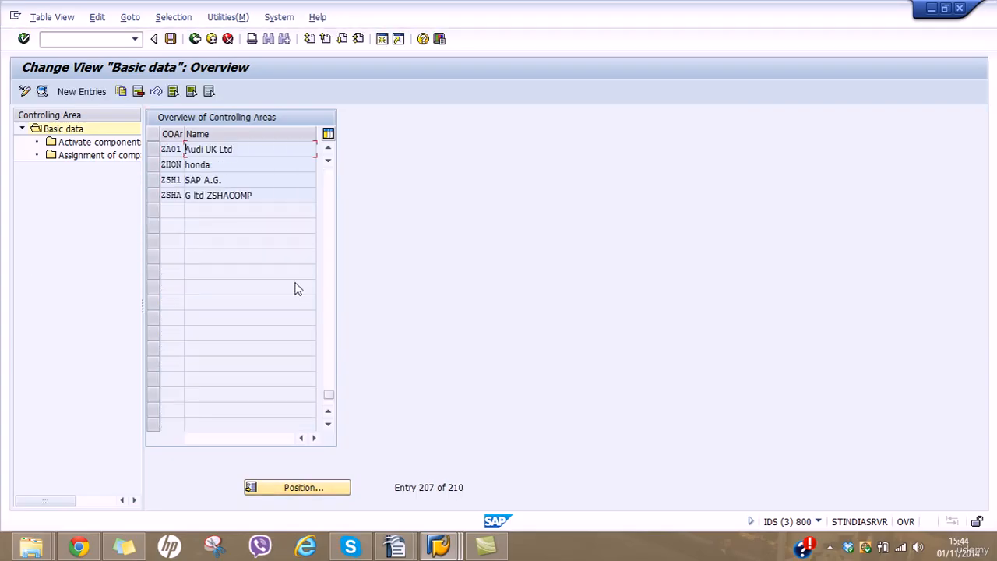
left_click(153, 149)
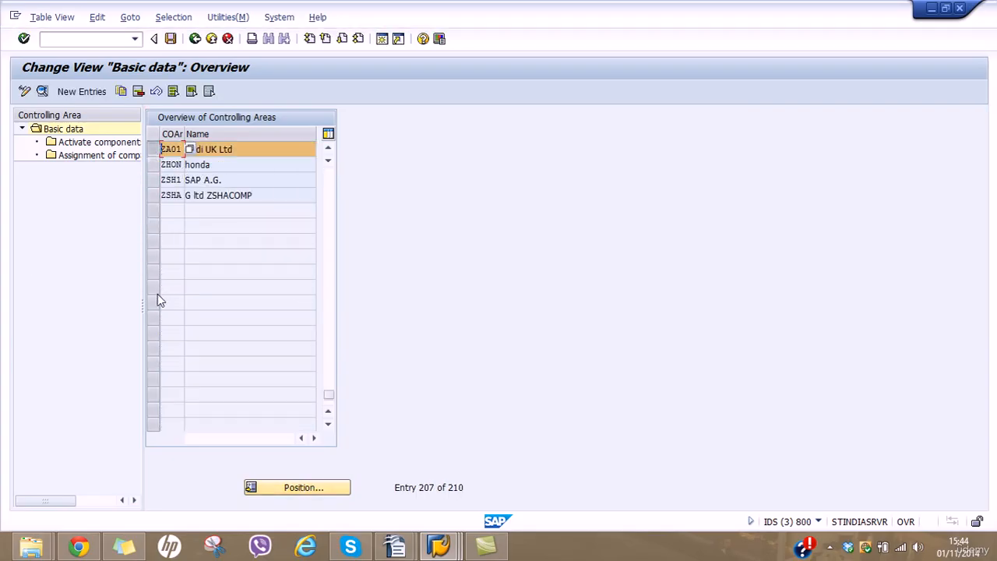
Open Activate components/control indicators for controlling area ZA01 and start a new entry.
left_click_drag(145, 304, 278, 303)
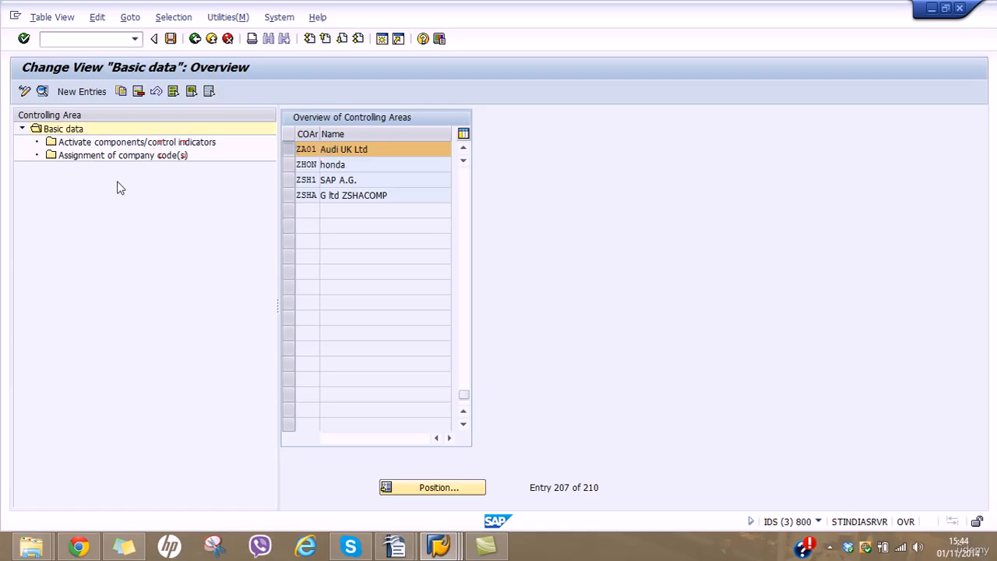
left_click(115, 144)
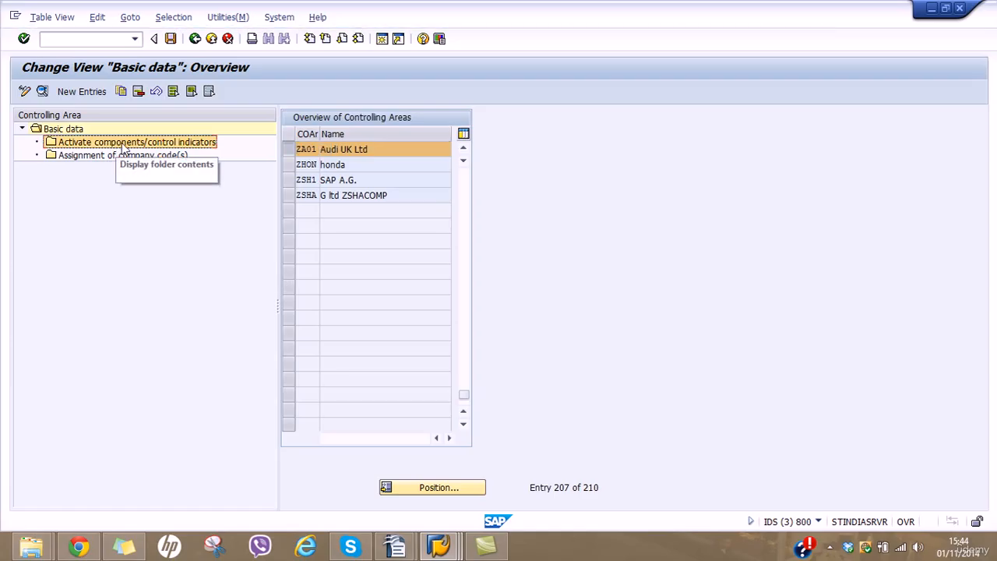
double_click(115, 145)
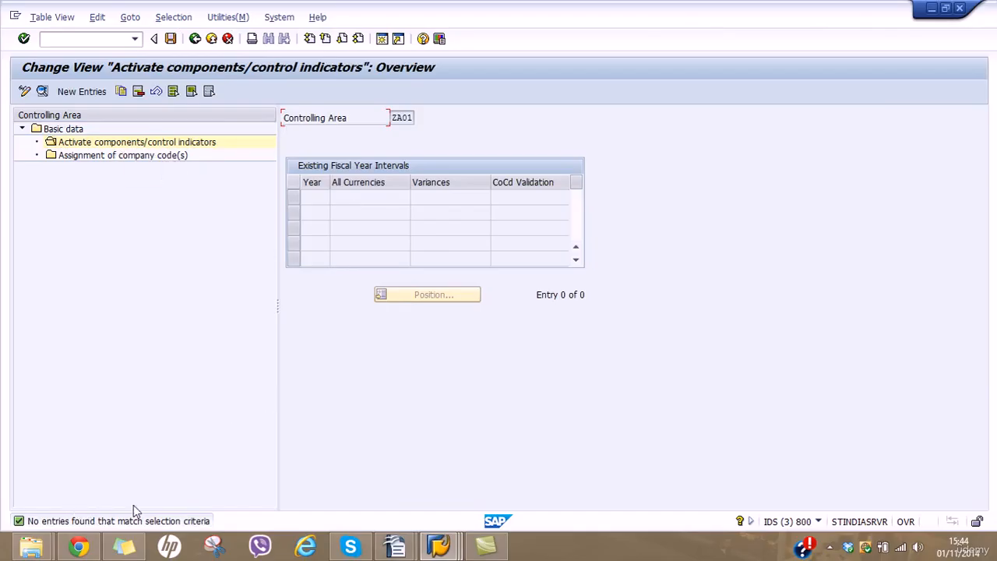
left_click(94, 93)
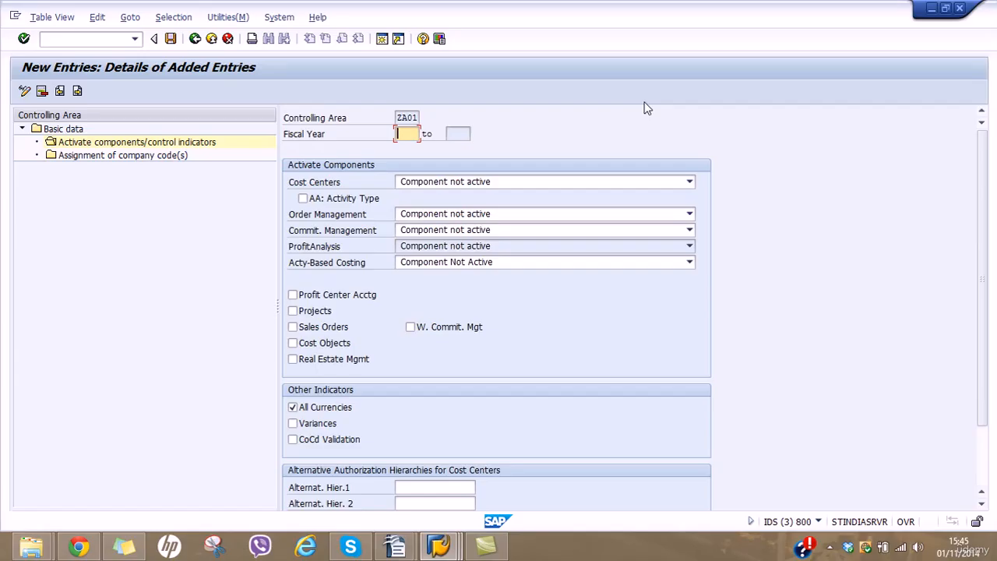
Set the fiscal year to 2014 and activate Cost Centers including AA: Activity Type for controlling area ZA01.
type("2014")
left_click(556, 184)
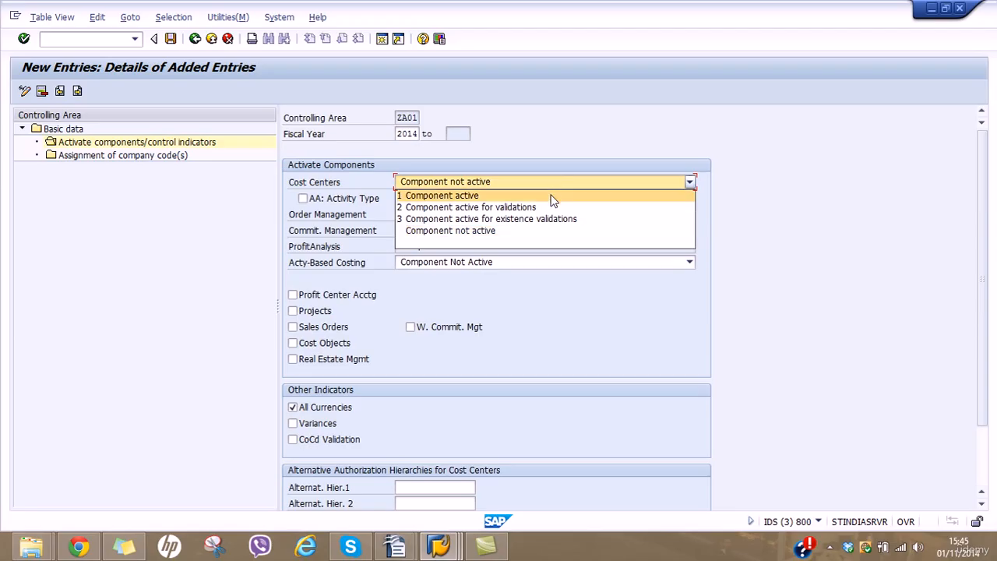
left_click(552, 196)
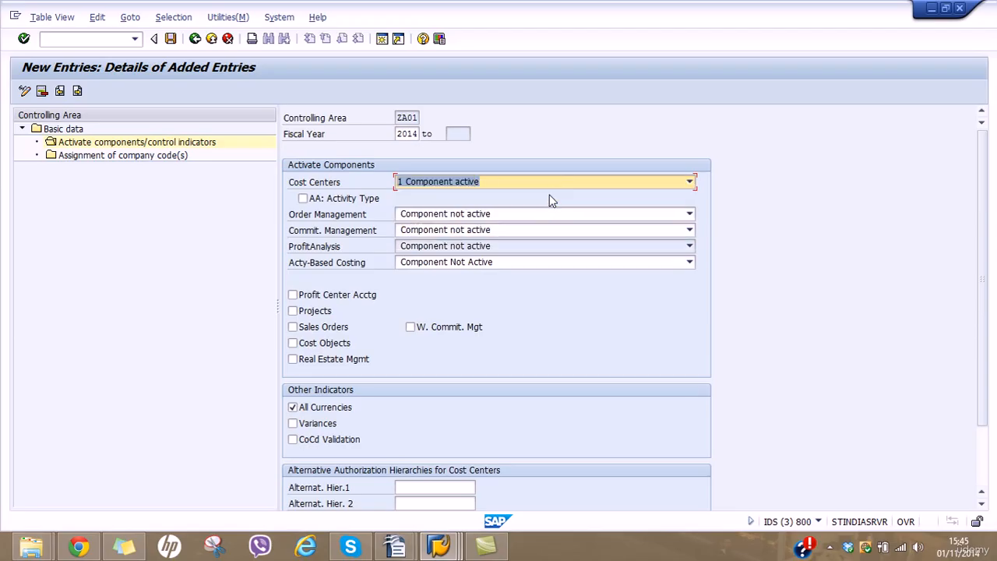
left_click(303, 199)
Set Order Management and Commit. Management to active, leaving Acty-Based Costing as Component Not Active.
left_click(419, 216)
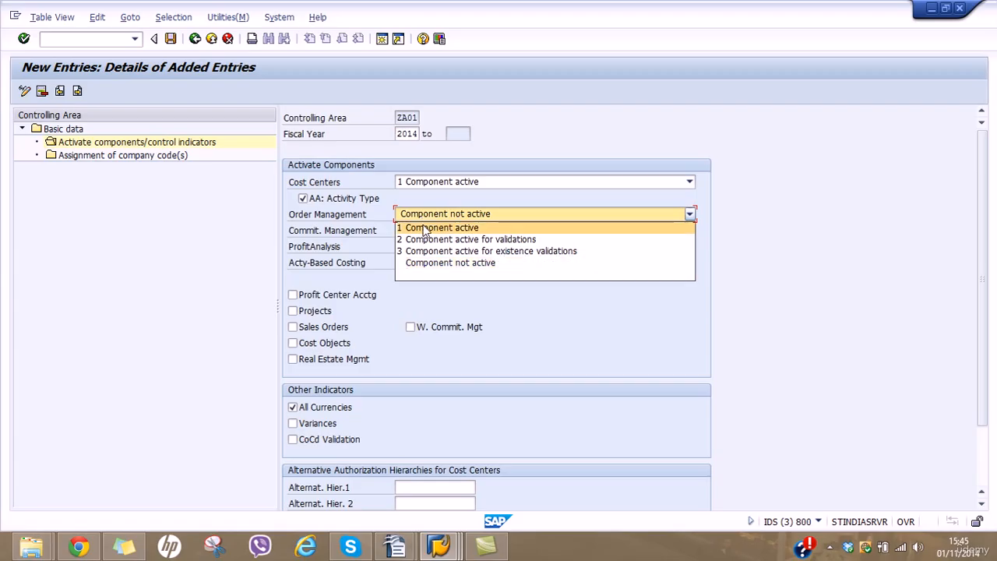
left_click(427, 229)
left_click(432, 231)
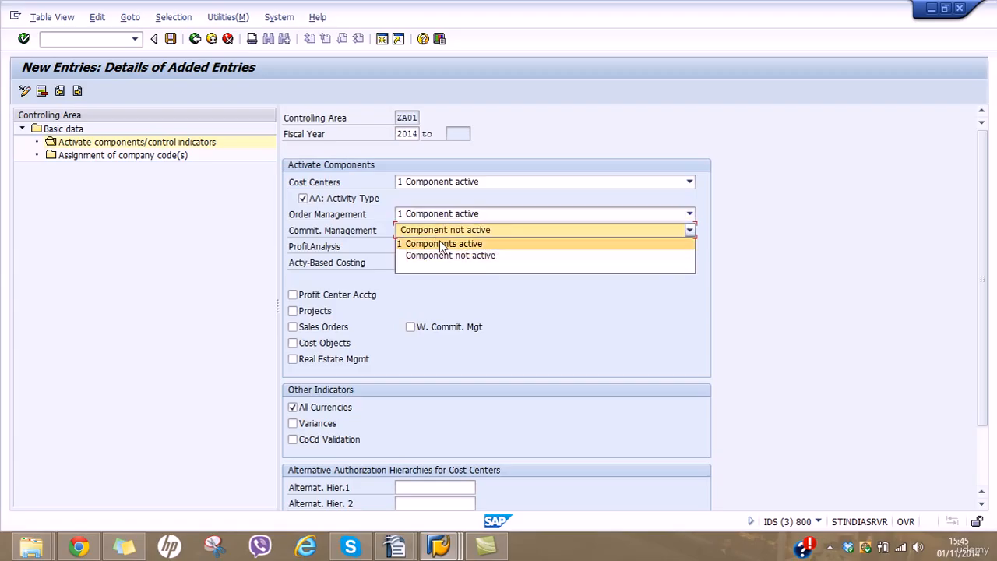
left_click(443, 242)
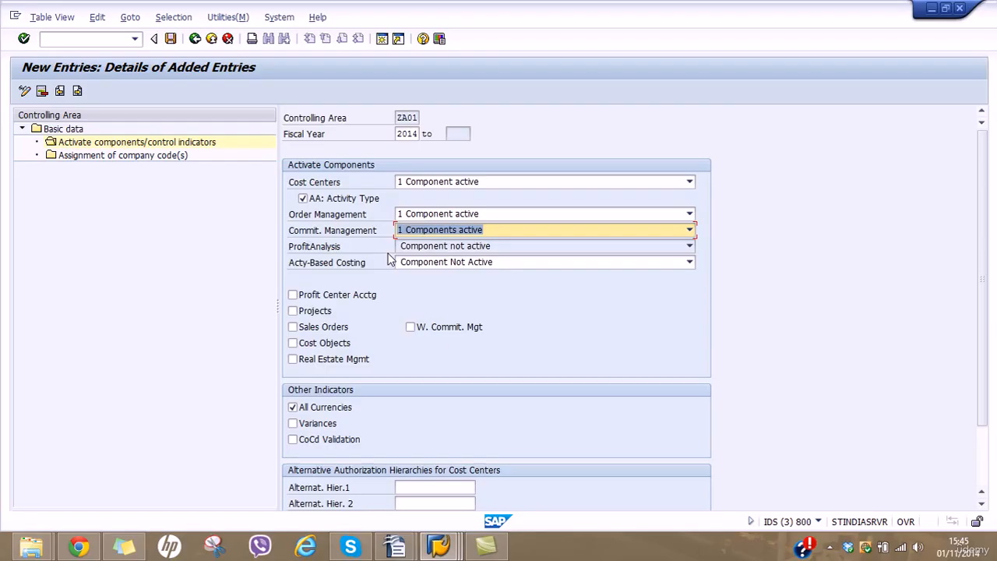
left_click(430, 264)
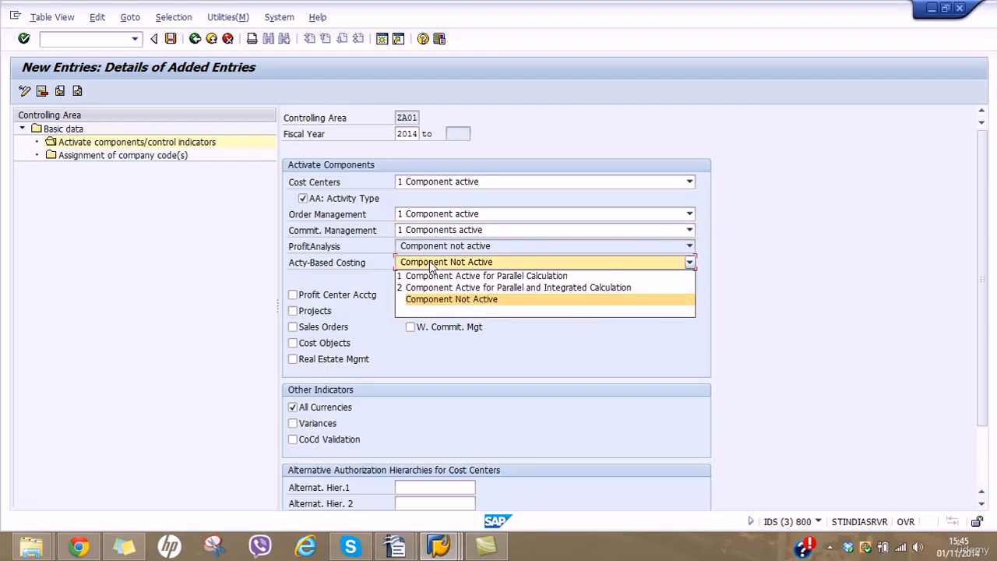
left_click(556, 351)
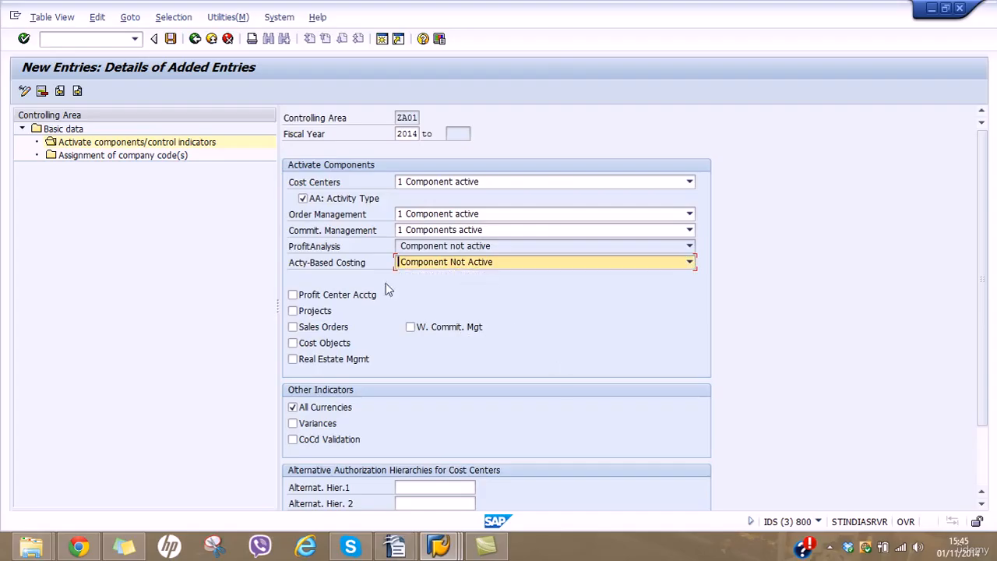
Enable the Profit Center Acctg, Projects, Sales Orders and Cost Objects components.
left_click(293, 295)
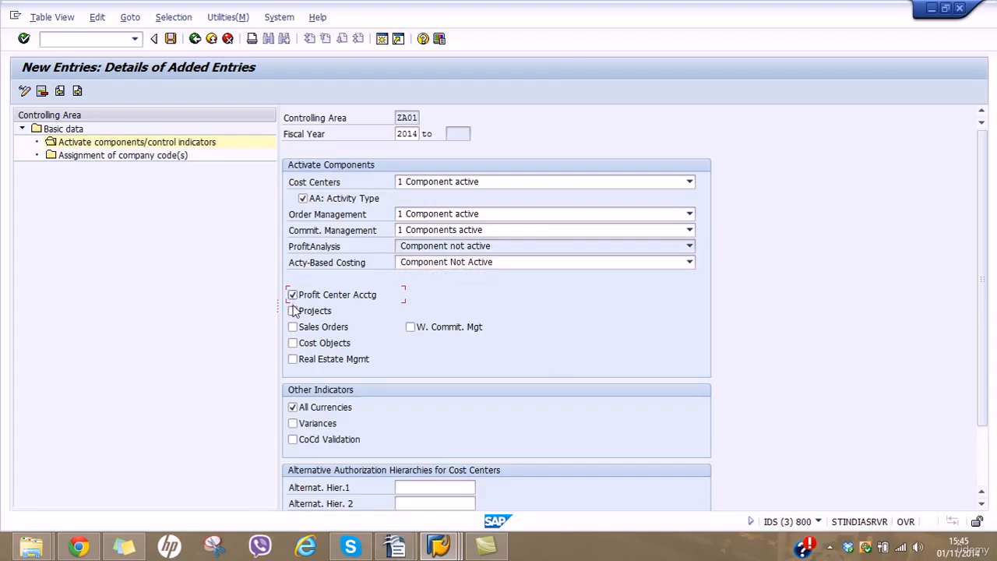
left_click(294, 311)
left_click(294, 327)
left_click(295, 344)
left_click_drag(981, 235, 986, 293)
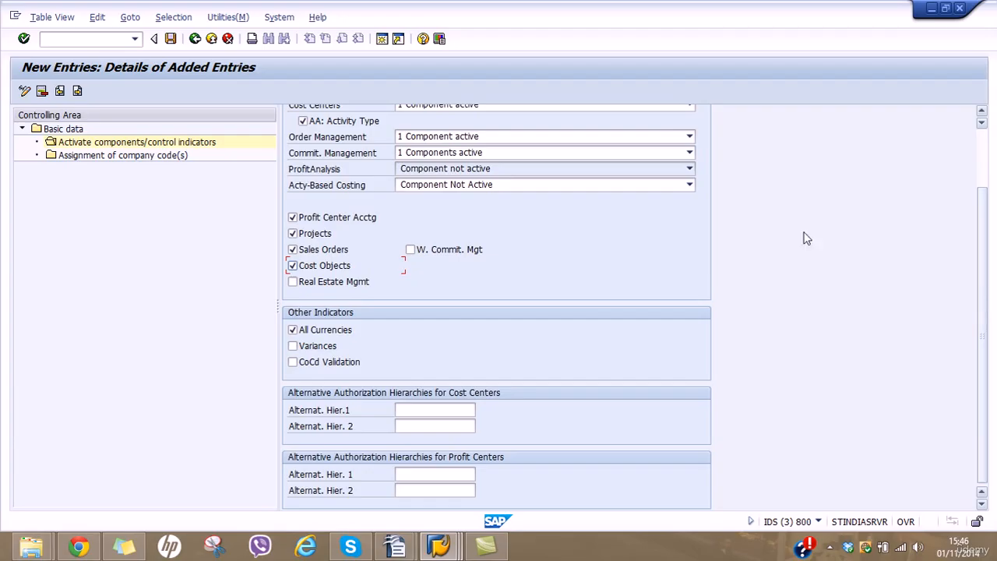
Save the new control indicators under the own customizing request described as Maintain Controlling Area.
left_click(170, 38)
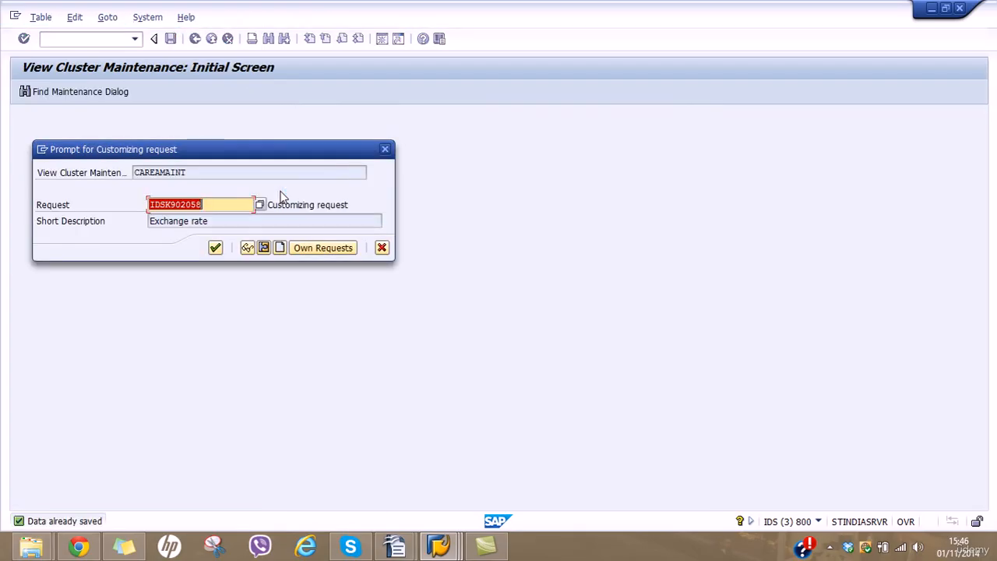
left_click(310, 247)
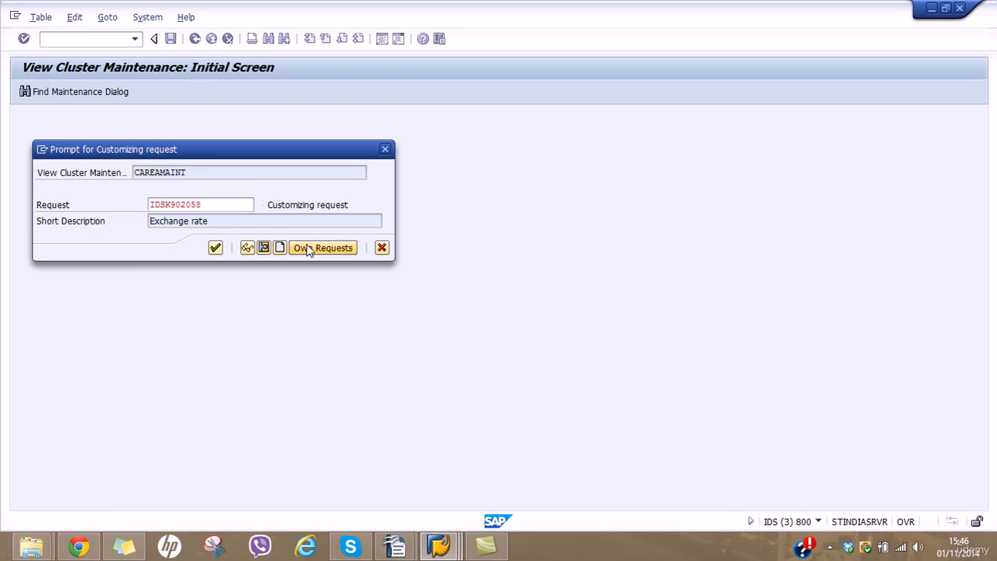
left_click(304, 260)
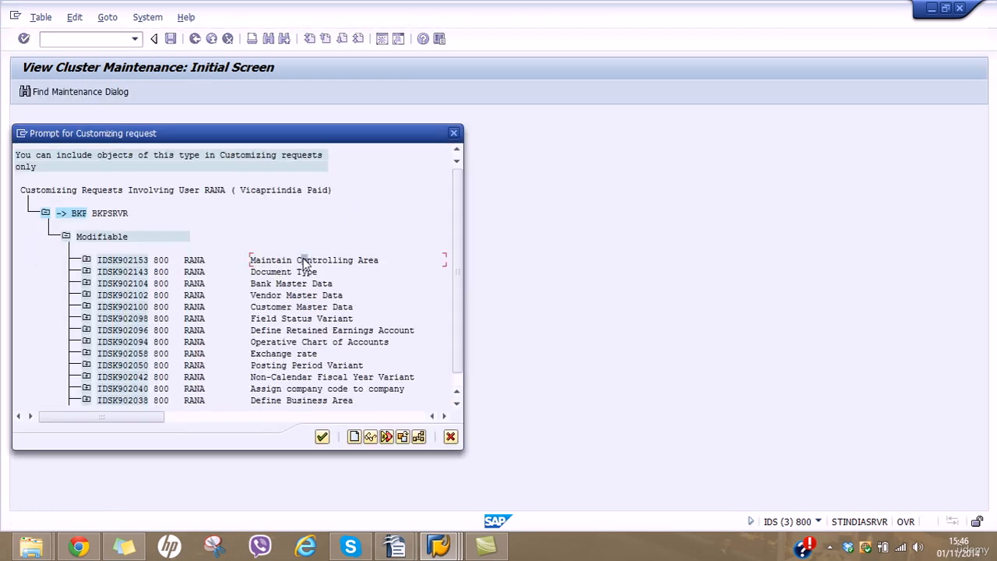
left_click(322, 437)
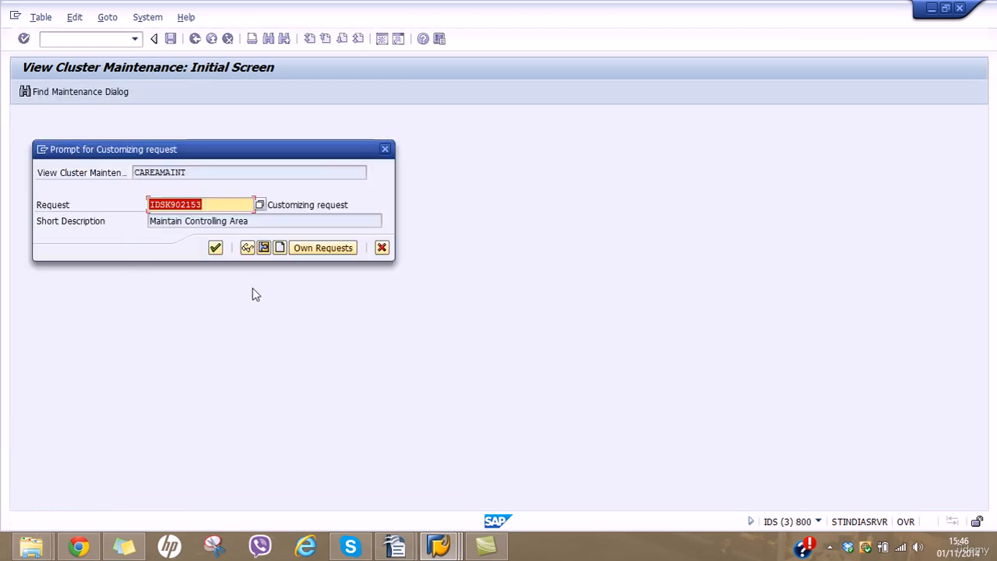
left_click(215, 249)
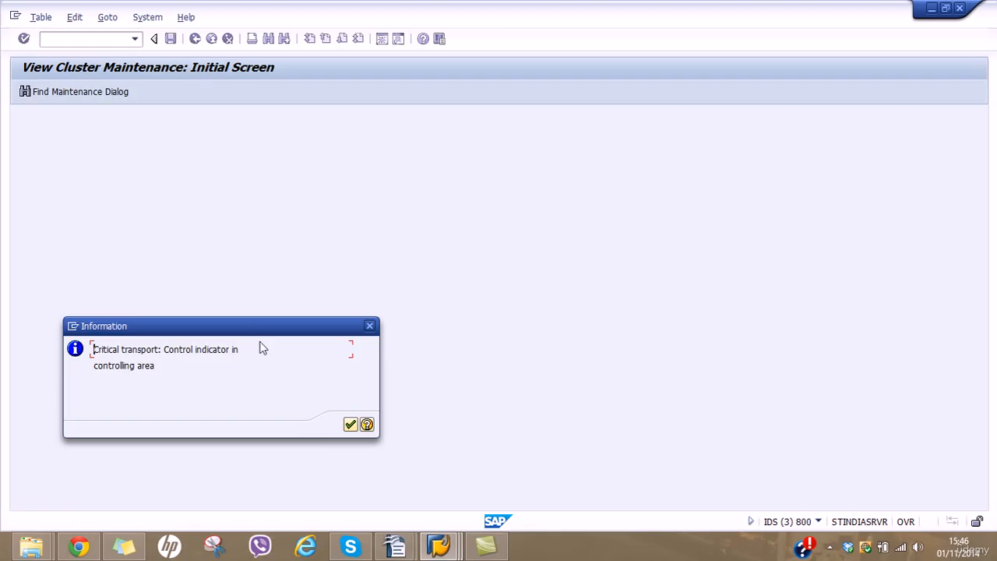
left_click(351, 425)
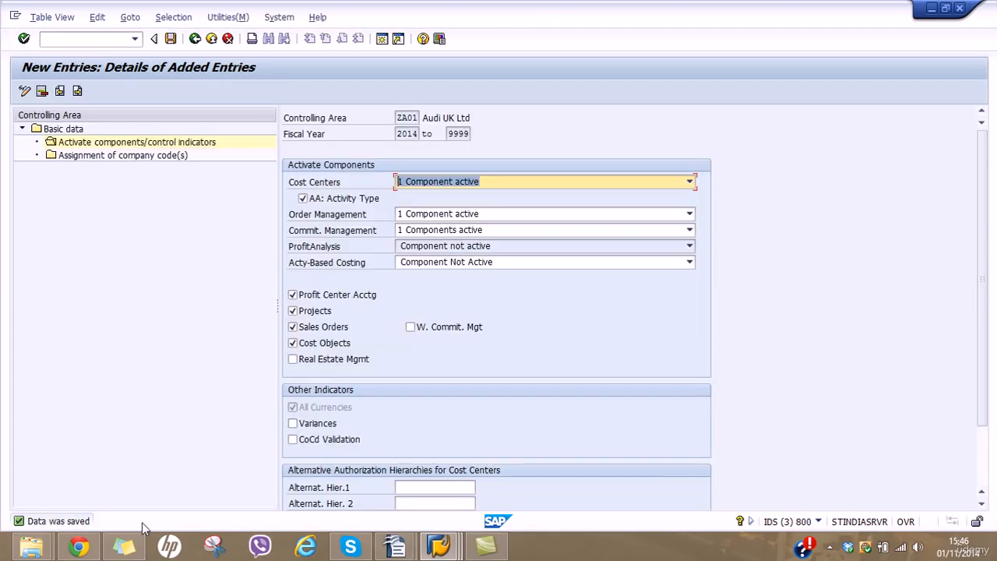
Return to the Enter G/L Account Posting session, proceed to the debit item for account 5010 and enter the amount 15000.
left_click(458, 547)
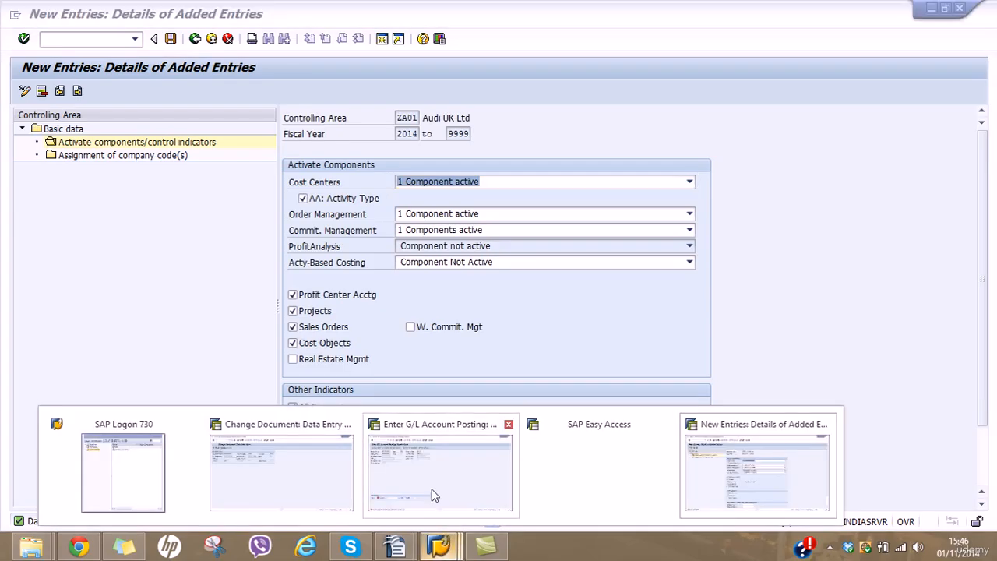
left_click(433, 490)
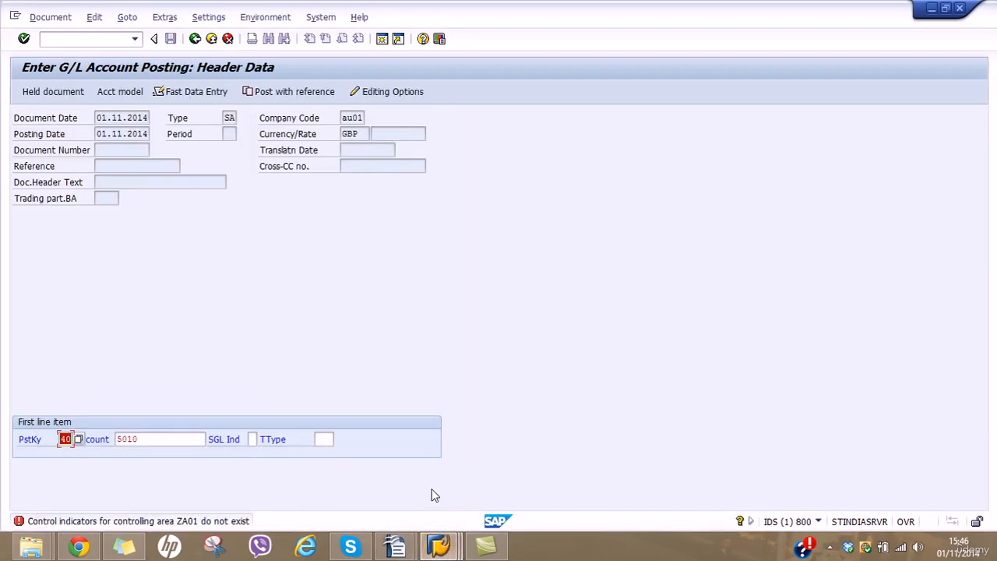
left_click(23, 39)
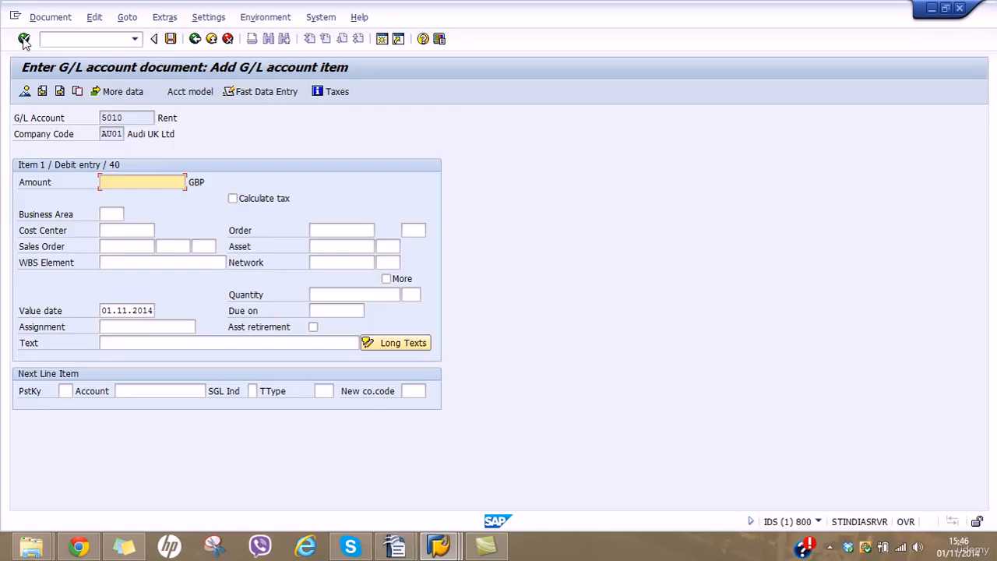
type("15000")
Add a second line item with posting key 50 and account 2010 for an amount of 15000 GBP.
left_click(65, 390)
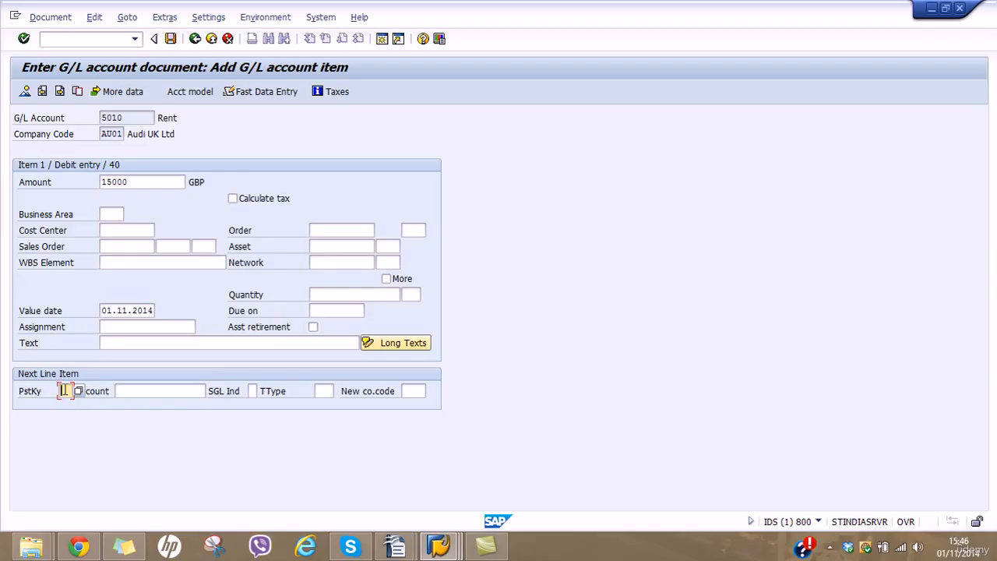
type("50")
key("Tab")
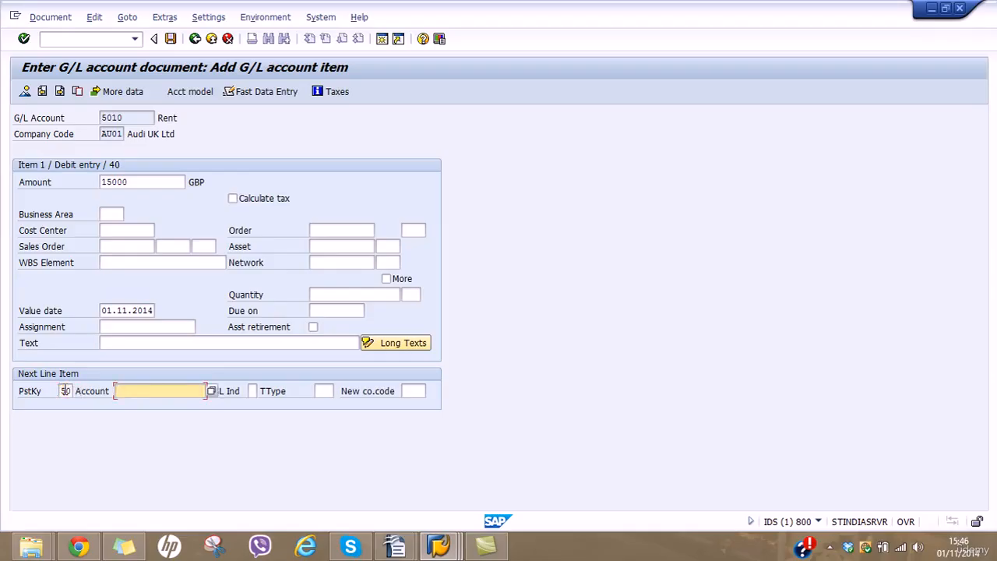
type("2010")
key("Return")
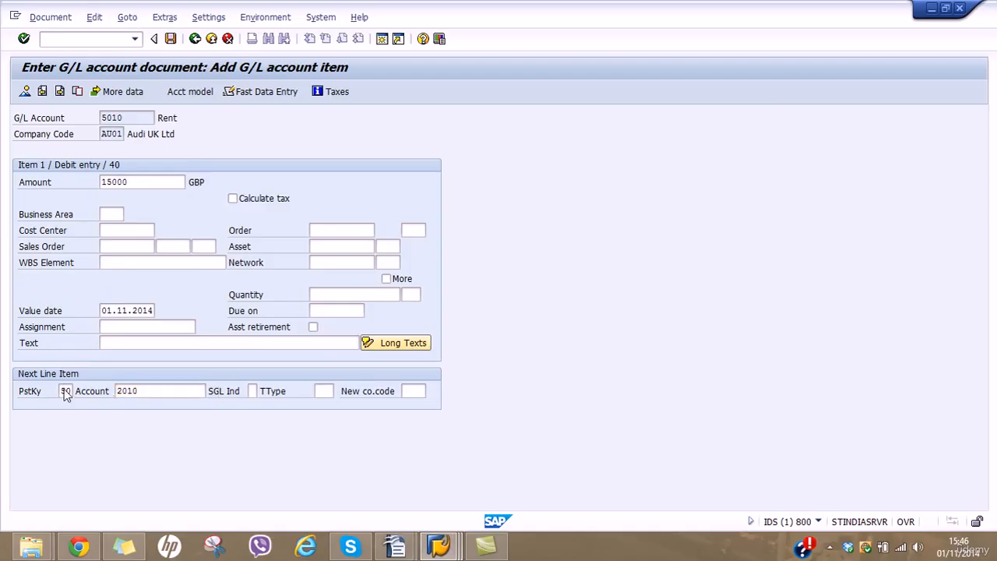
type("15000")
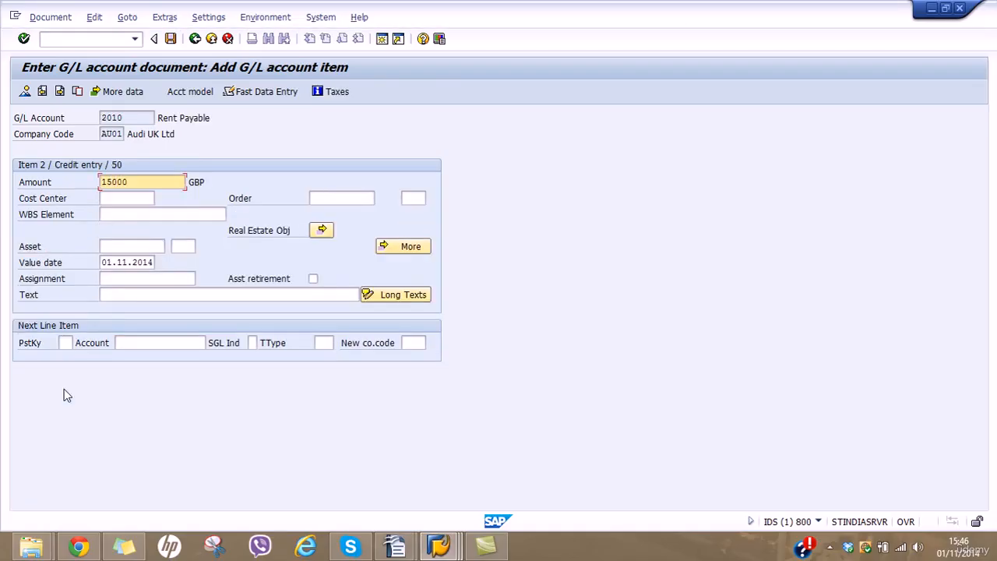
key("Return")
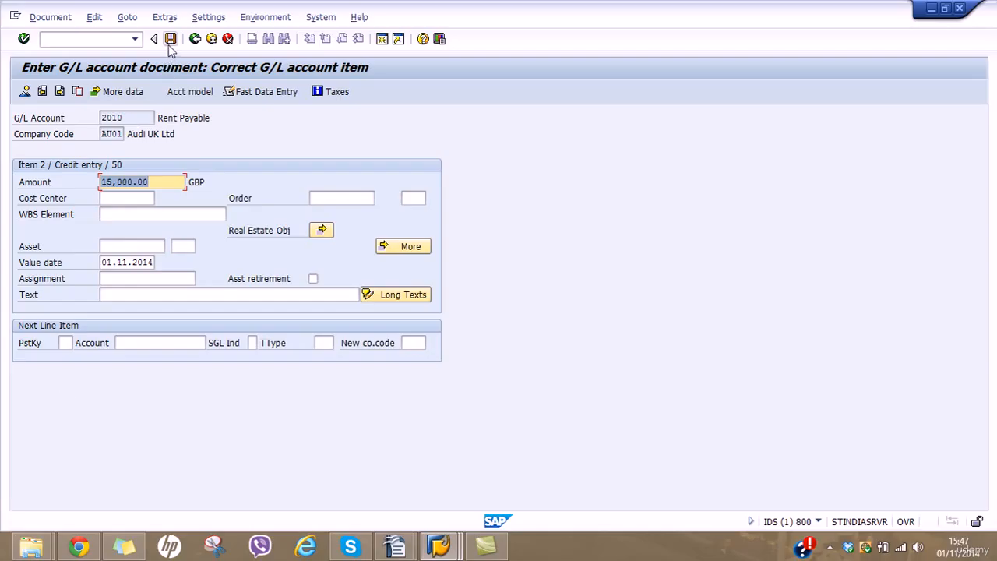
Simulate the G/L account document and post it.
left_click(51, 17)
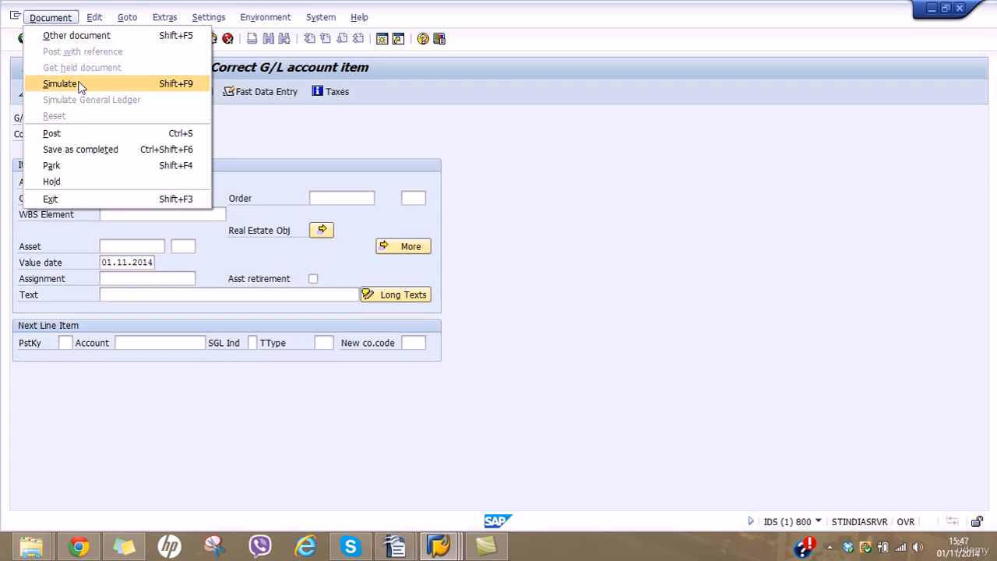
left_click(77, 84)
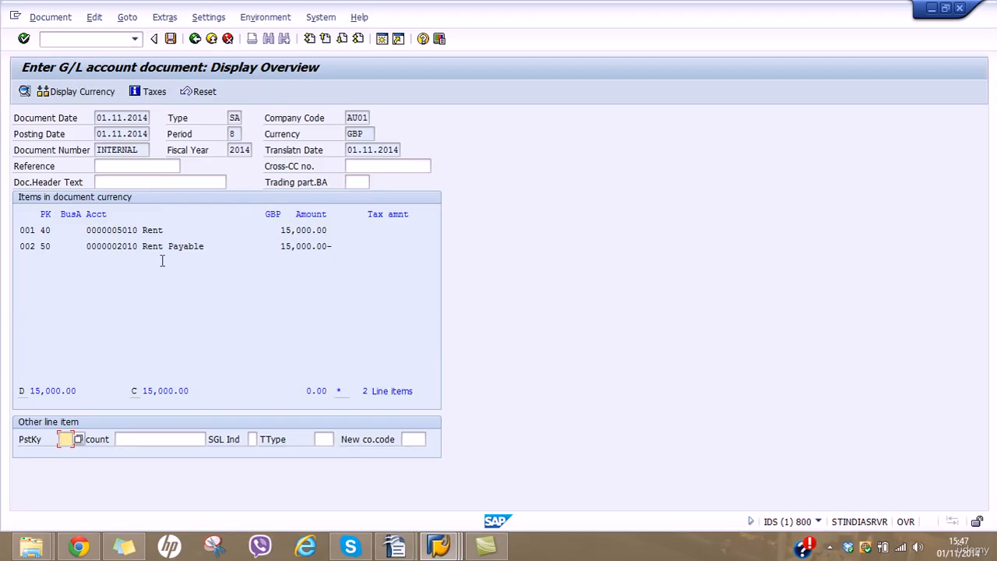
left_click(171, 38)
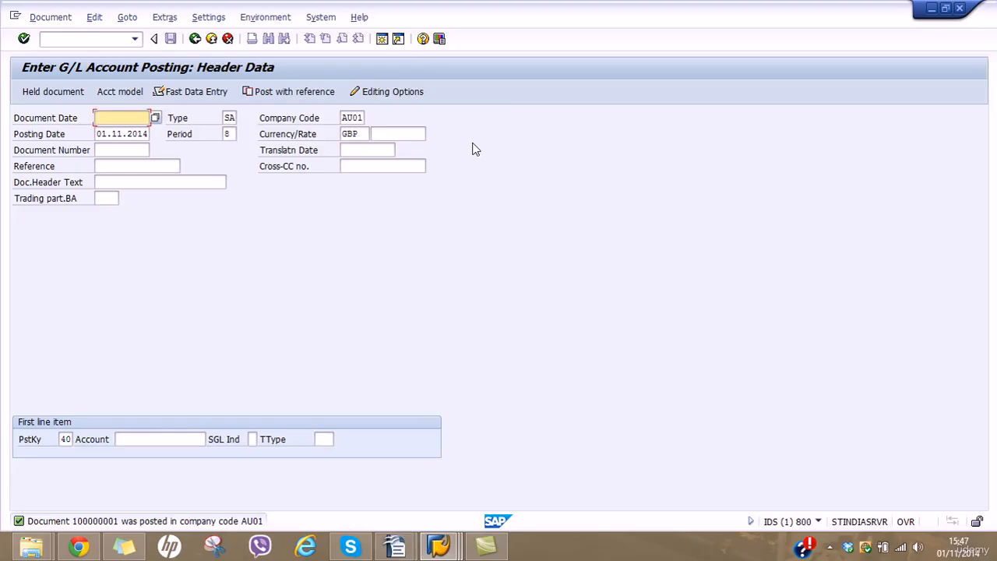
Display the document just posted in company code AU01.
left_click(45, 18)
left_click(66, 67)
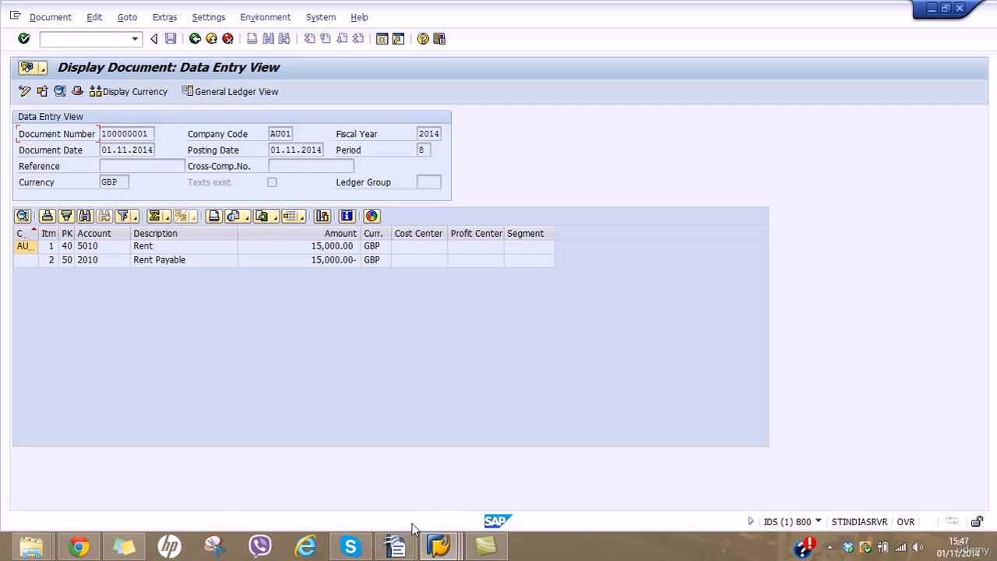
Check the Section 04 topics in SAP FICO Training Contents.docx in OpenOffice Writer, then return to the SAP document display.
left_click(410, 549)
left_click(472, 481)
left_click(401, 547)
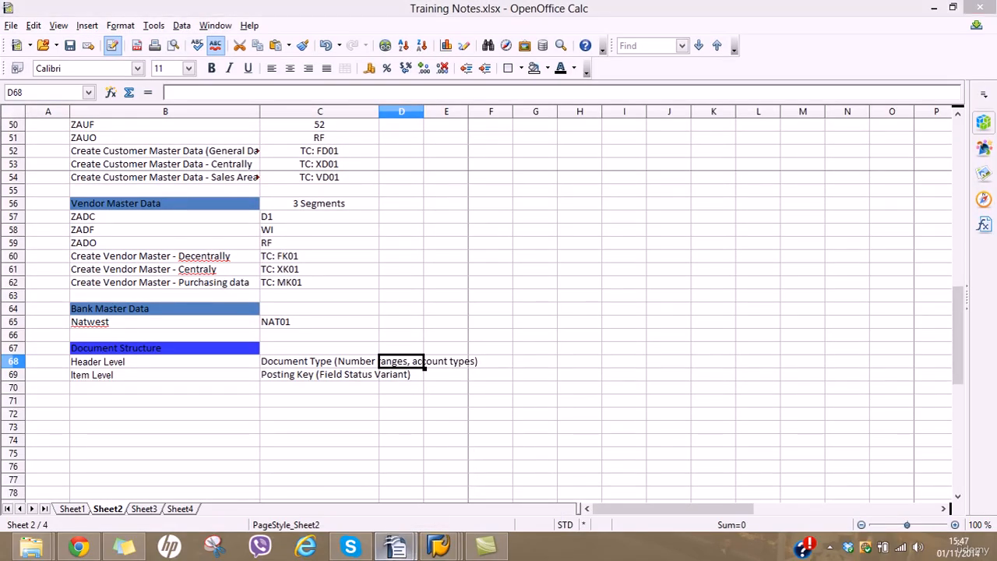
left_click(345, 478)
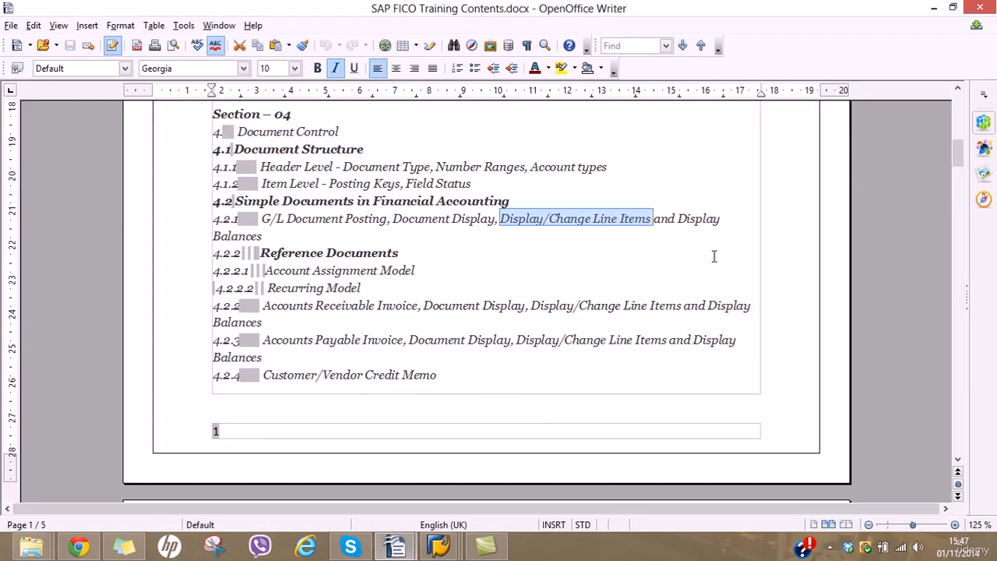
left_click(933, 8)
left_click(933, 8)
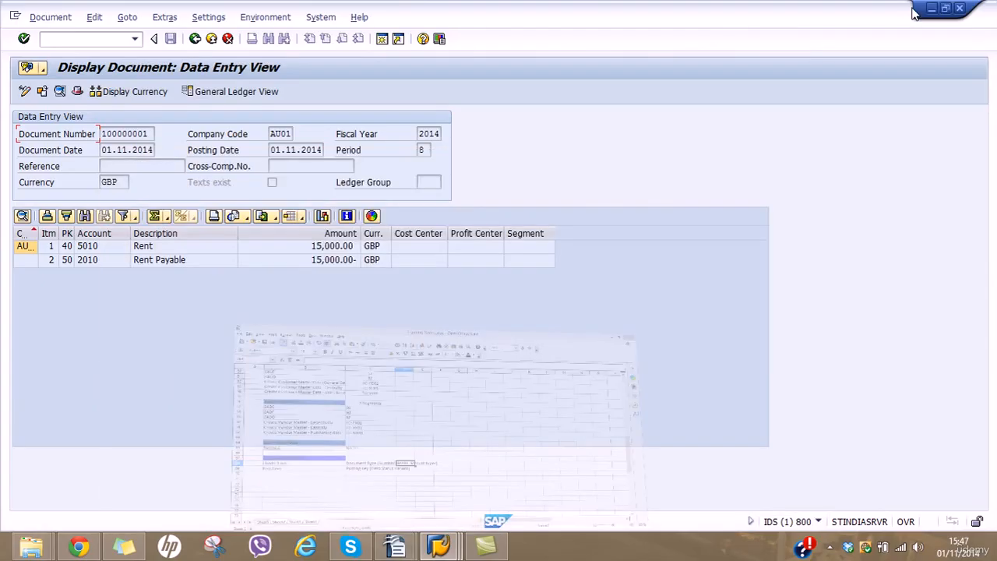
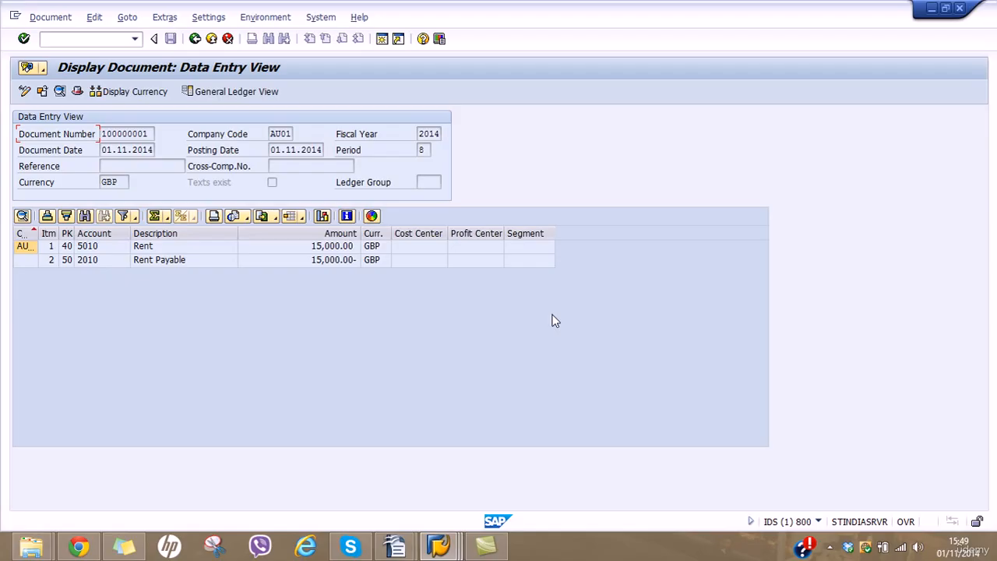
Look again at the Display/Change Line Items topic in the Writer training contents and return to SAP.
left_click(395, 547)
left_click(316, 471)
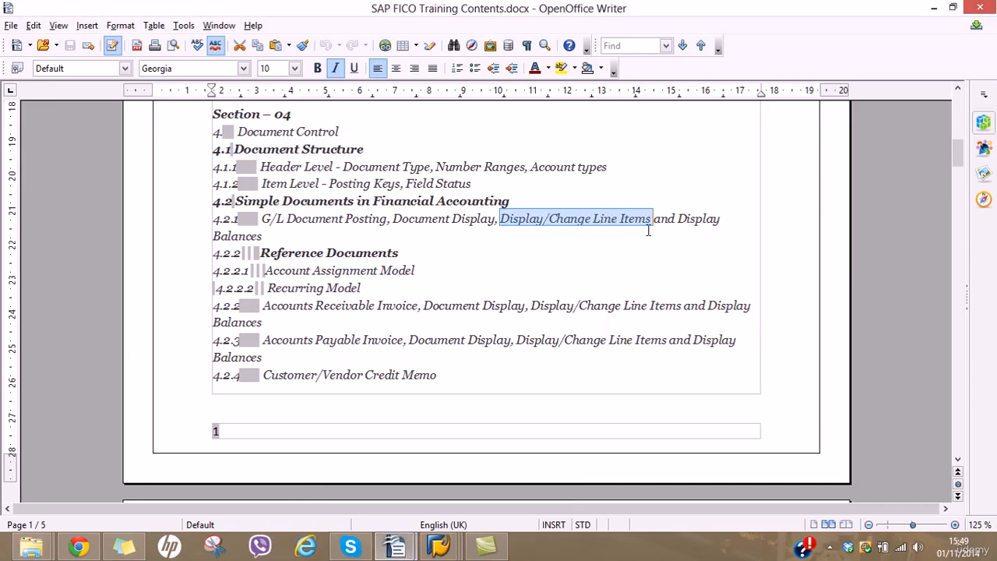
left_click(935, 8)
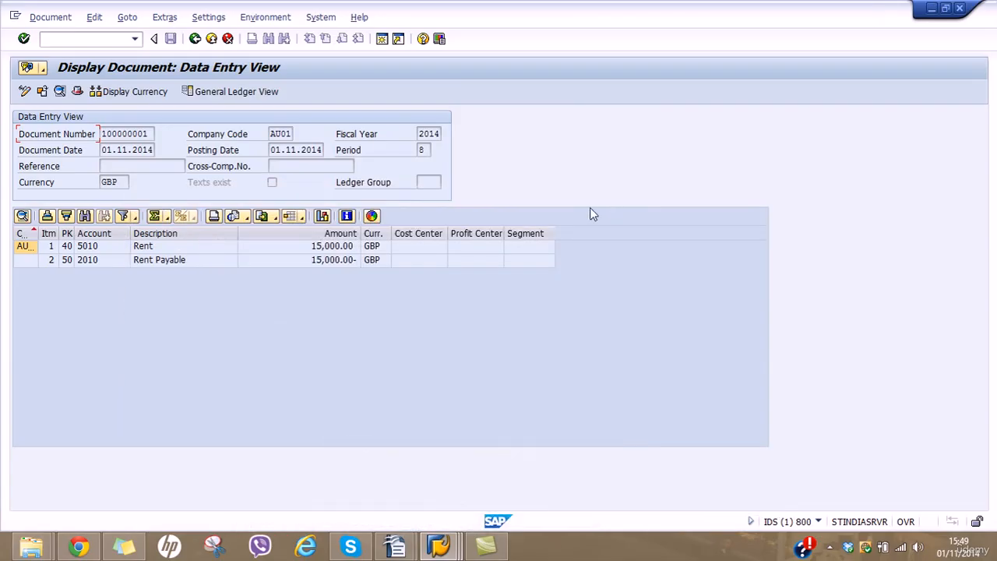
Leave the G/L posting without saving and open FBL3N - Display/Change Line Items from the General Ledger account transactions.
left_click(194, 38)
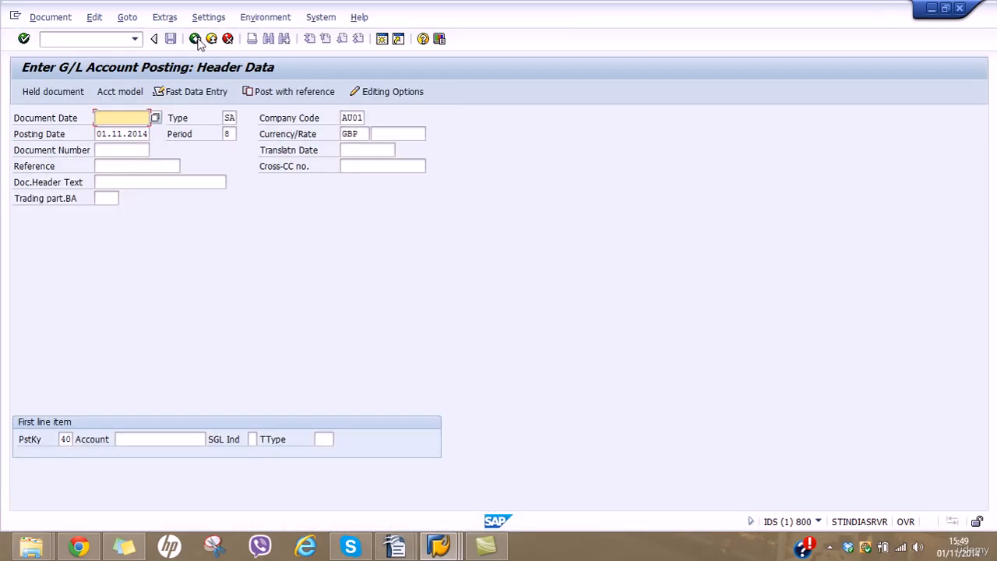
left_click(195, 38)
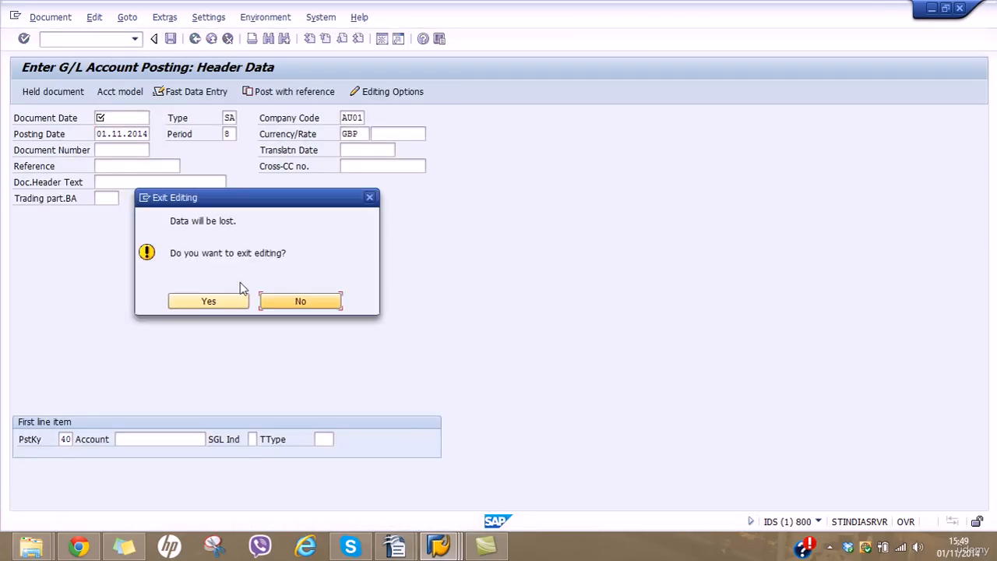
left_click(215, 301)
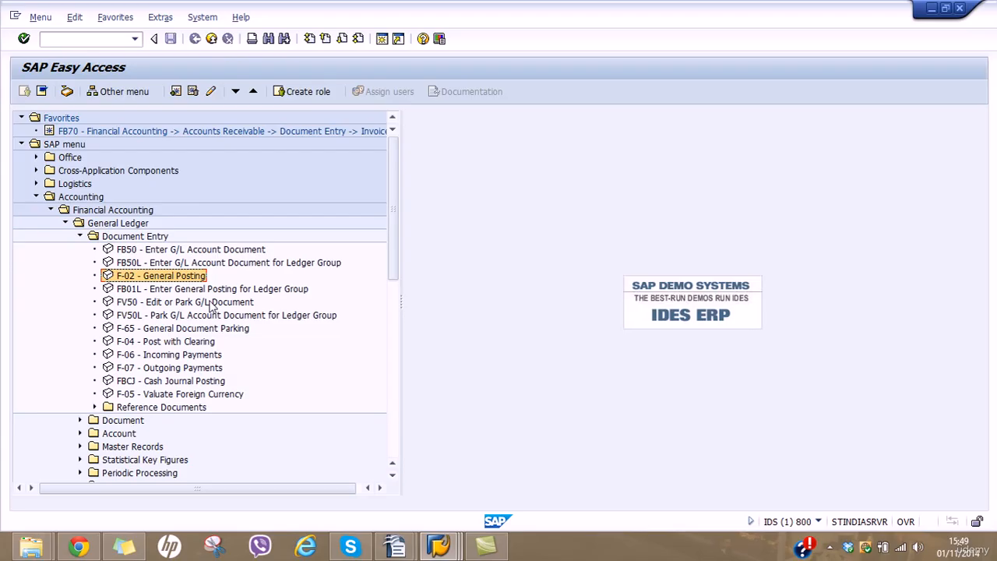
left_click_drag(387, 205, 401, 262)
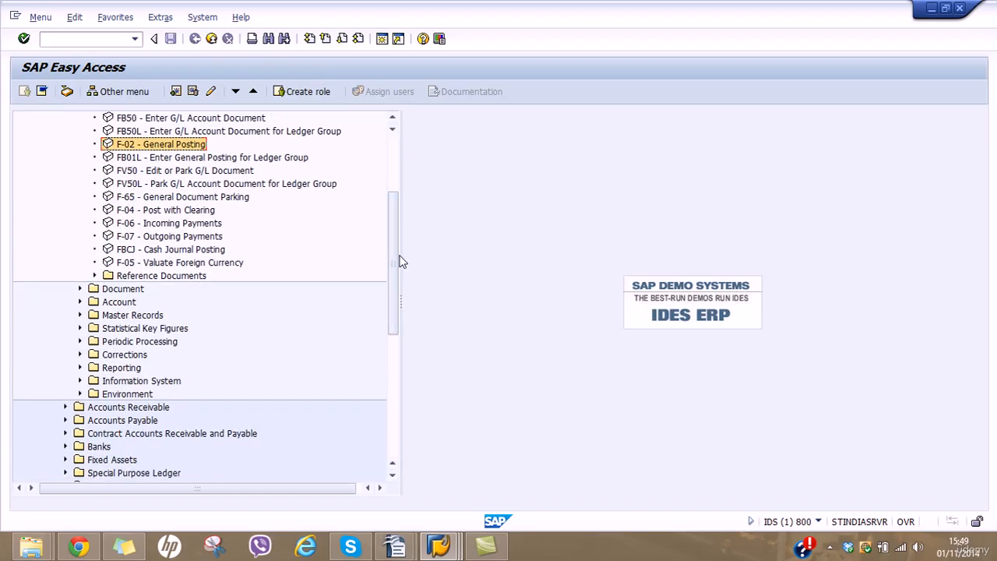
left_click(81, 302)
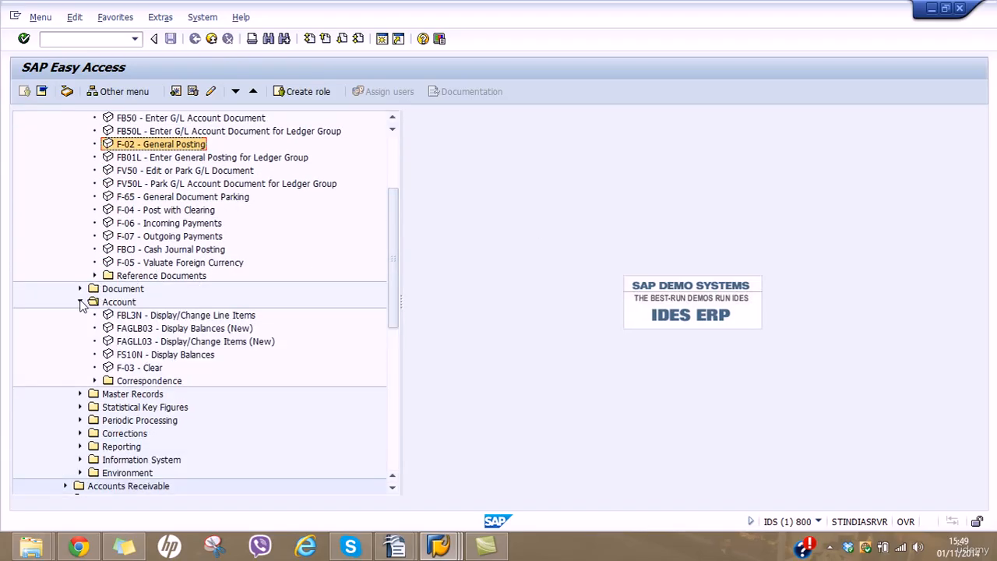
left_click(134, 318)
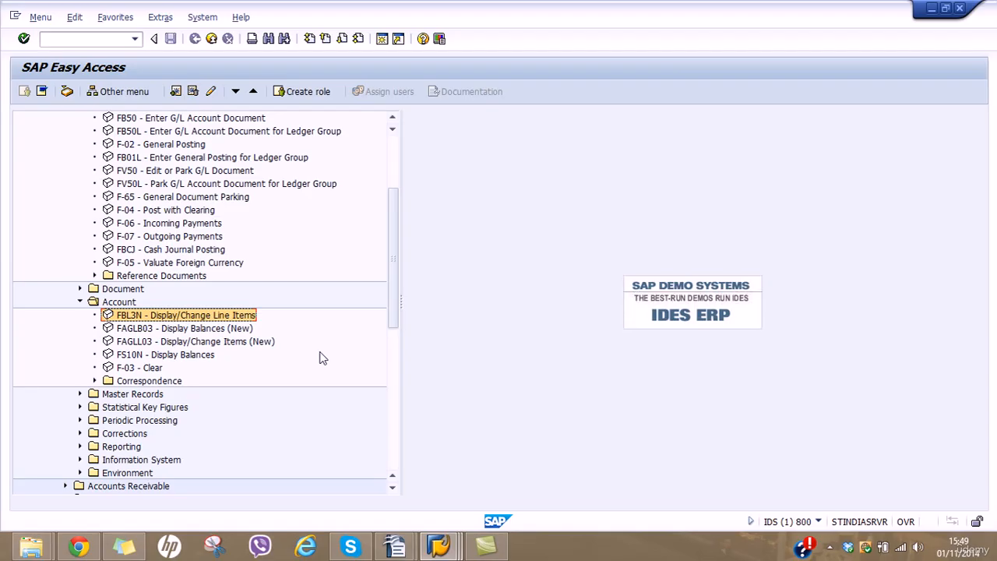
double_click(176, 318)
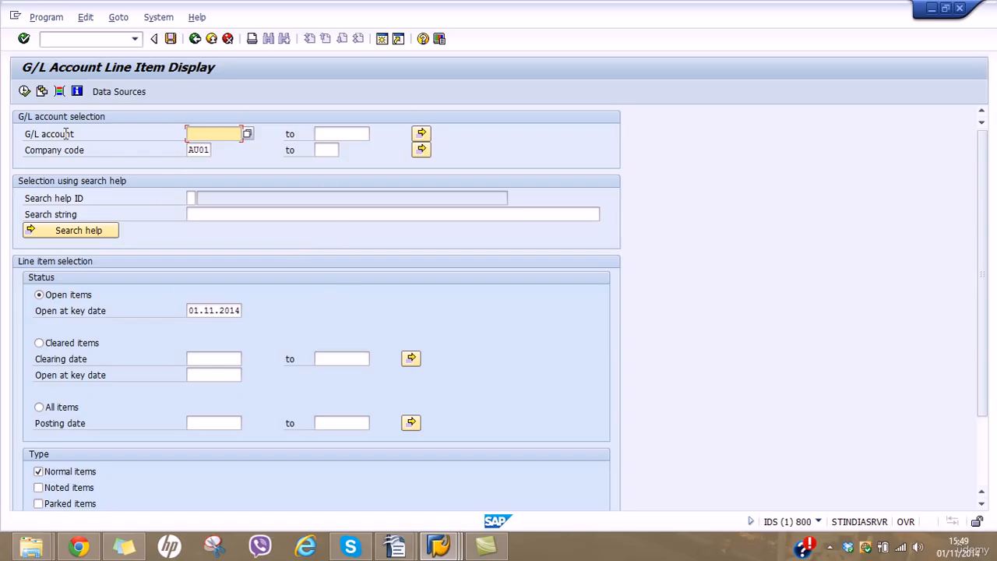
Run the G/L line item display for all accounts in company code AU01, open items at key date 01.11.2014.
left_click_drag(25, 134, 85, 133)
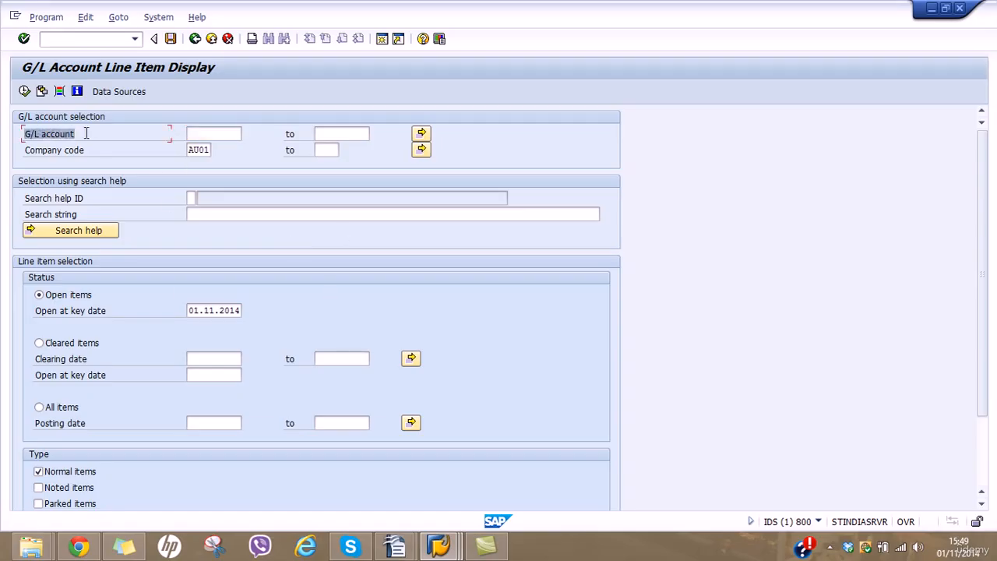
left_click(194, 134)
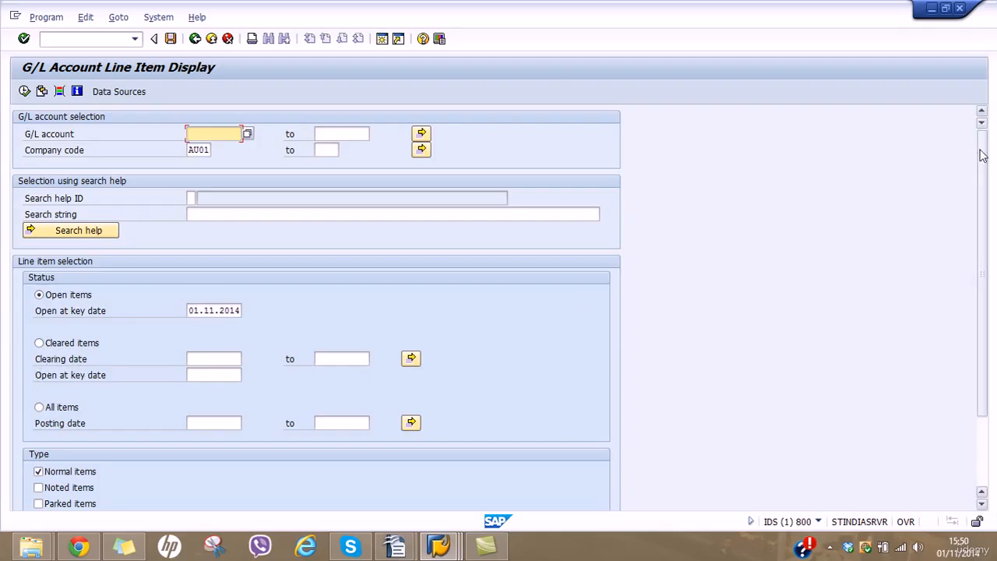
left_click_drag(983, 179, 992, 248)
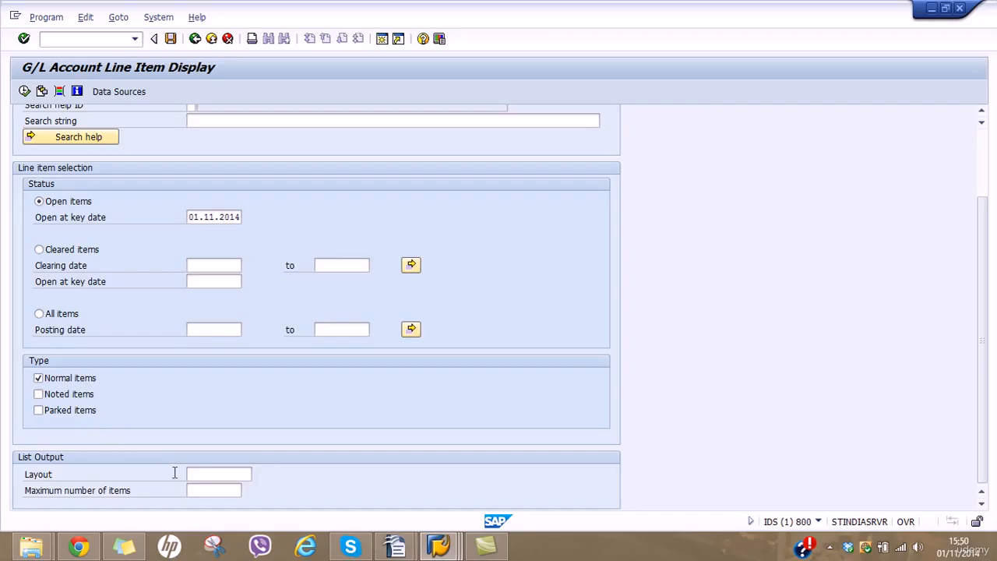
left_click(199, 477)
left_click(24, 91)
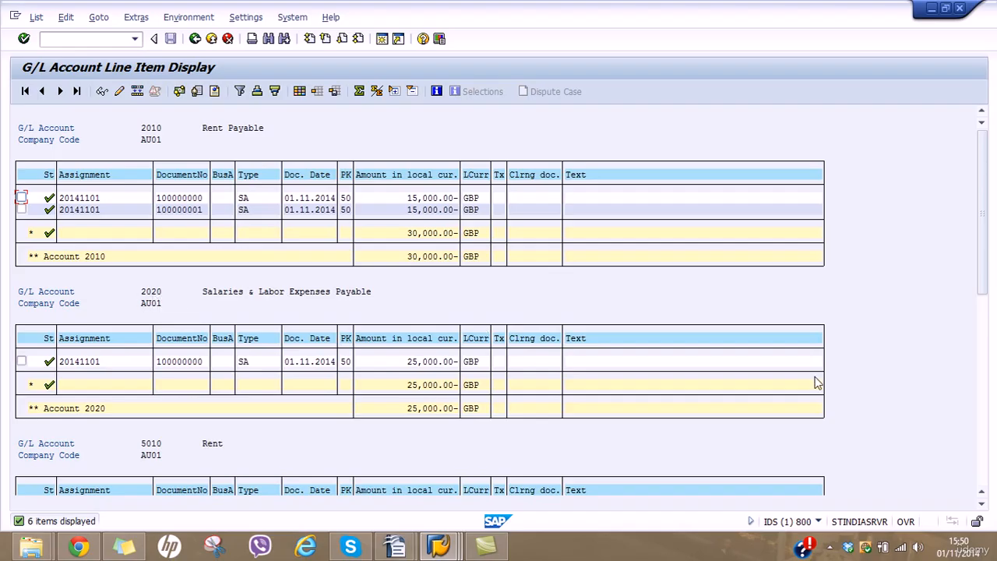
Examine the line items listed per G/L account, from Rent Payable through Salaries & Labor Expenses to the grand total.
left_click(982, 503)
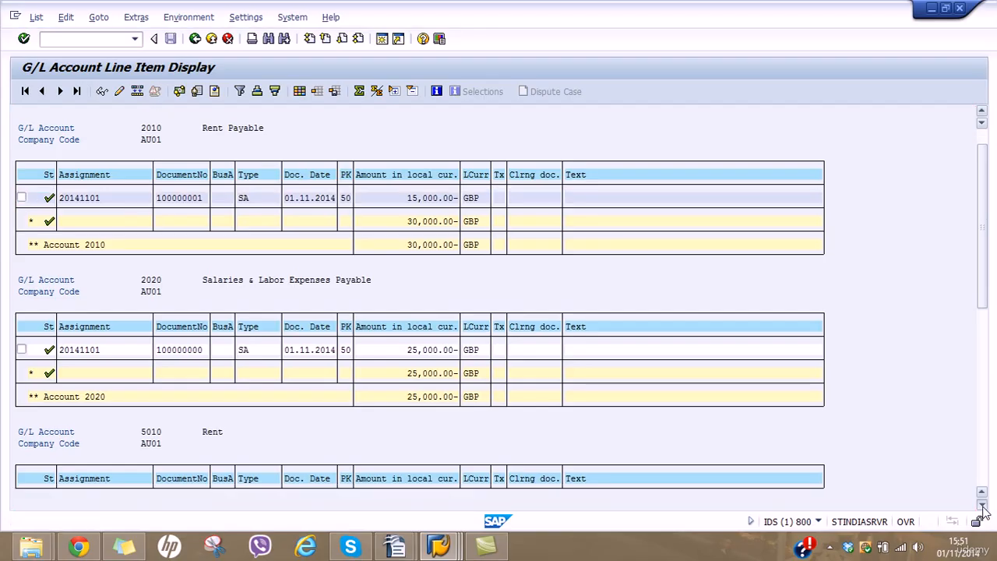
left_click(982, 504)
left_click(983, 504)
left_click(982, 504)
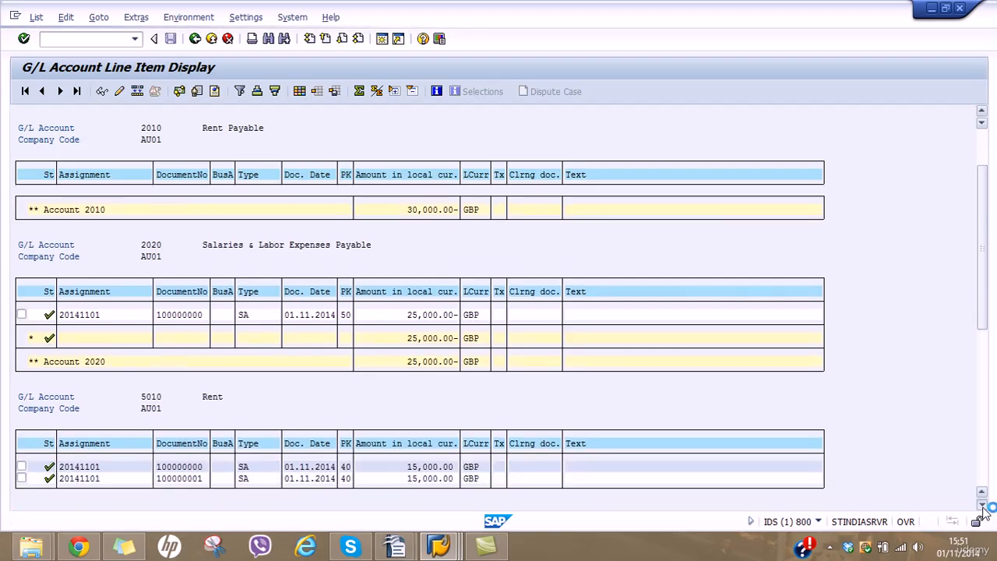
left_click(982, 504)
left_click(982, 504)
left_click(982, 504)
left_click(982, 504)
left_click(982, 504)
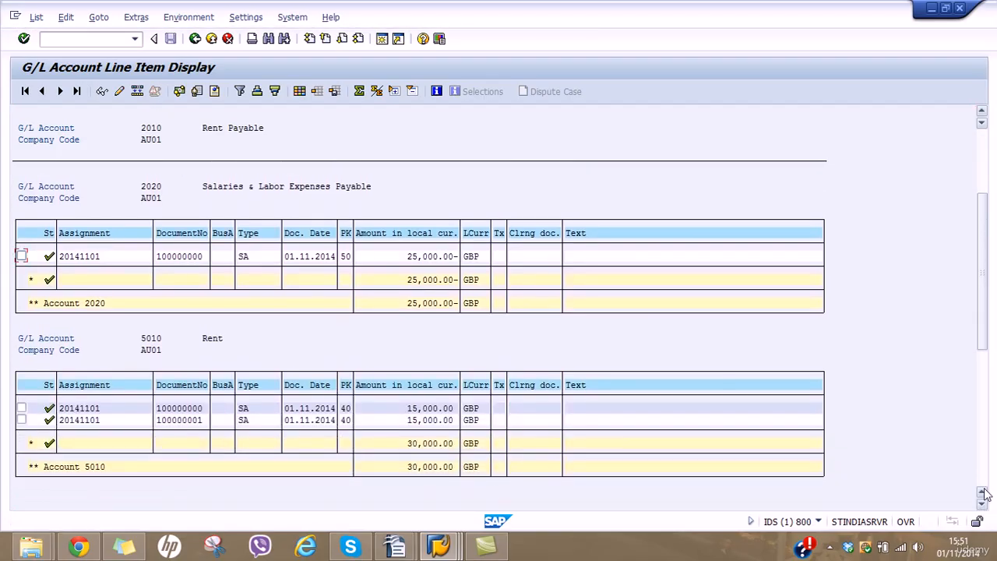
left_click(985, 478)
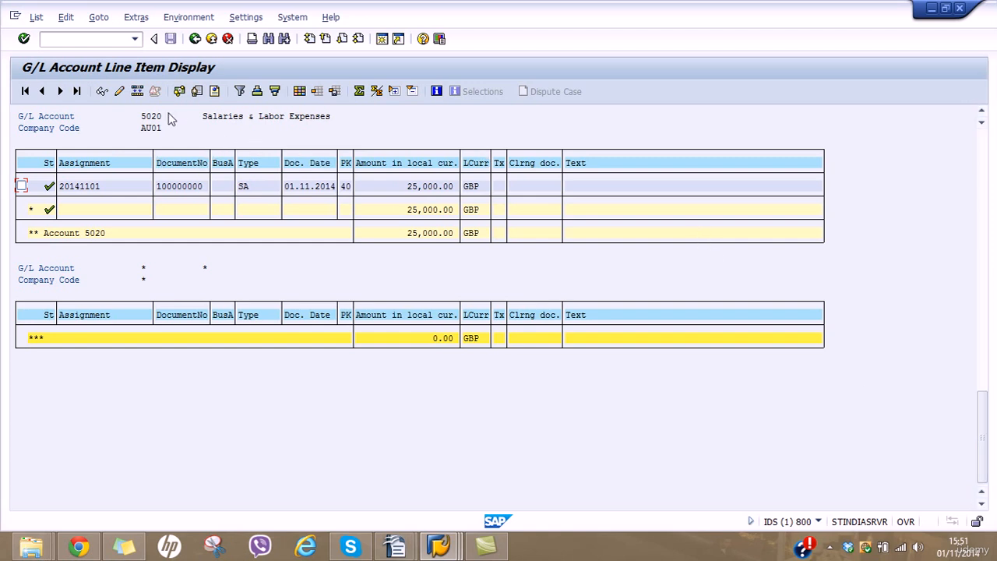
Open the account 5020 line item in change mode, view its document overview, and return to the SAP menu.
double_click(183, 189)
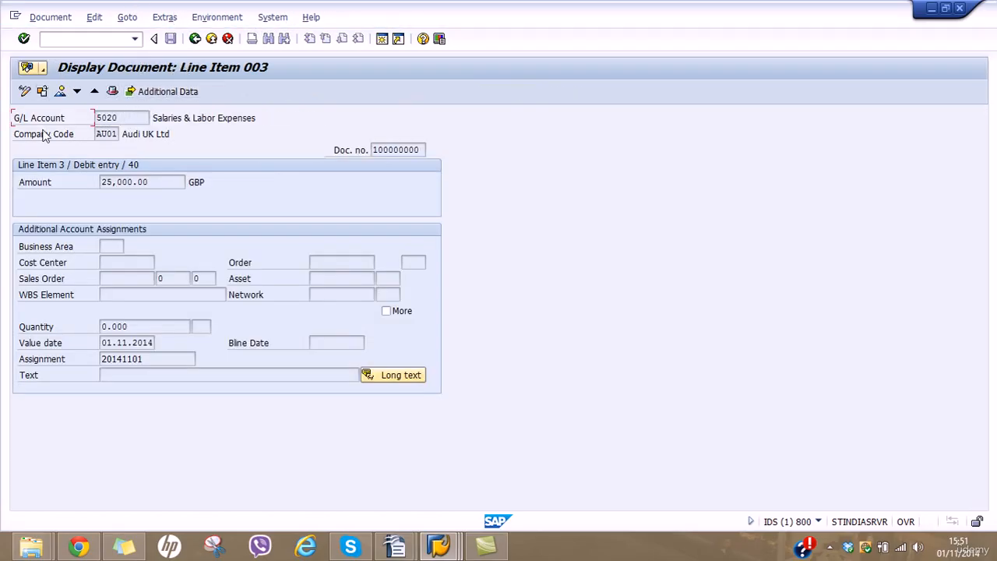
left_click(24, 94)
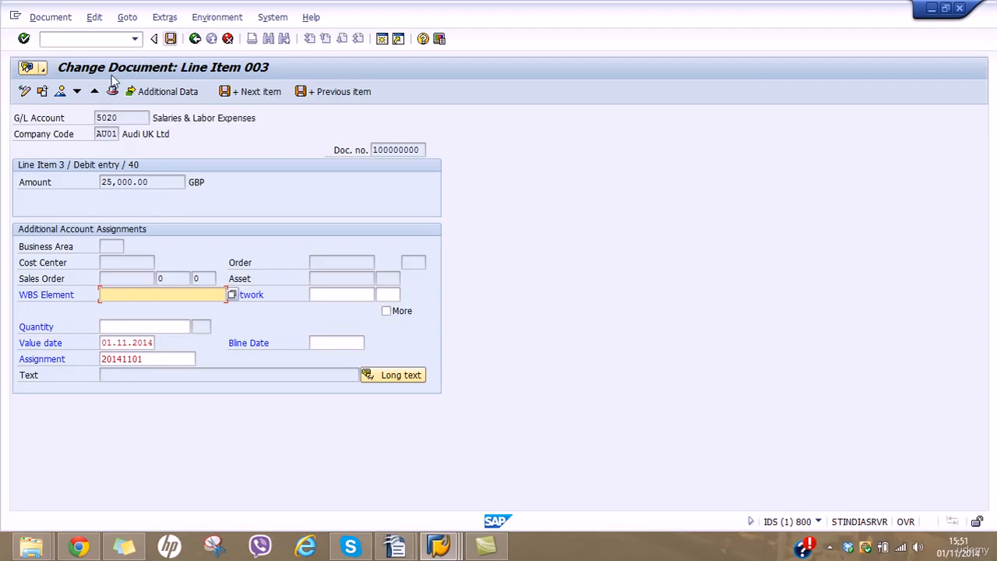
left_click(61, 91)
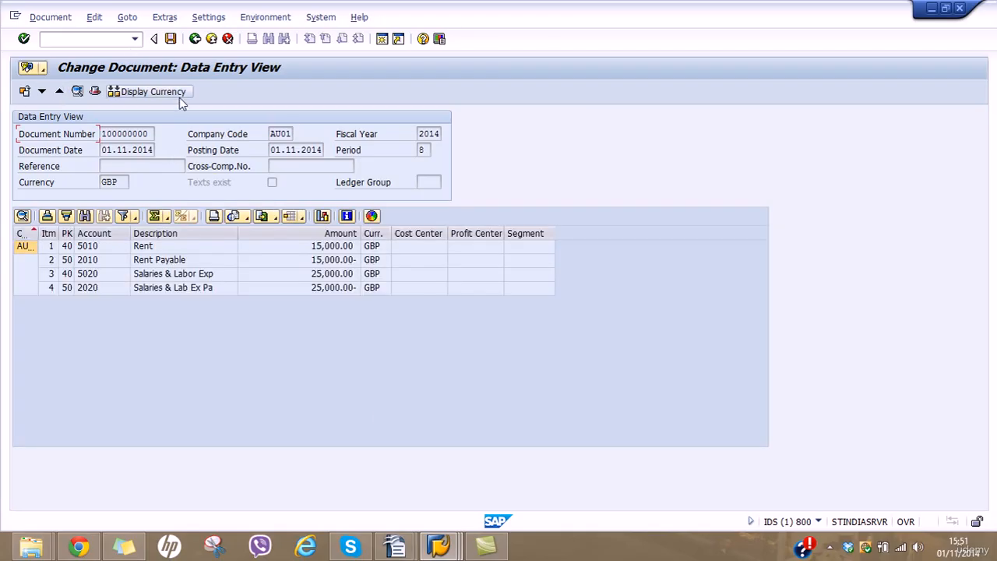
left_click(195, 39)
left_click(195, 39)
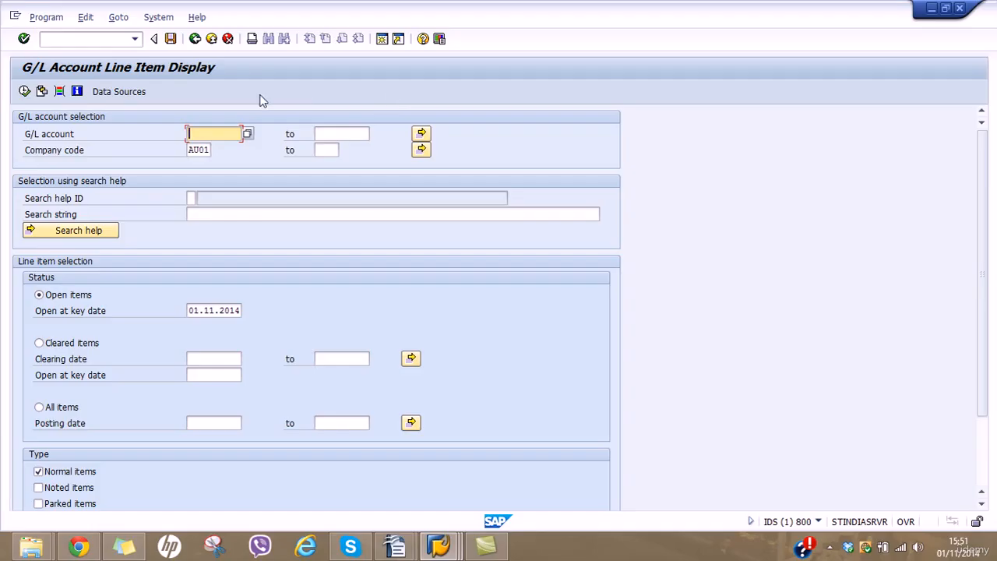
left_click(195, 39)
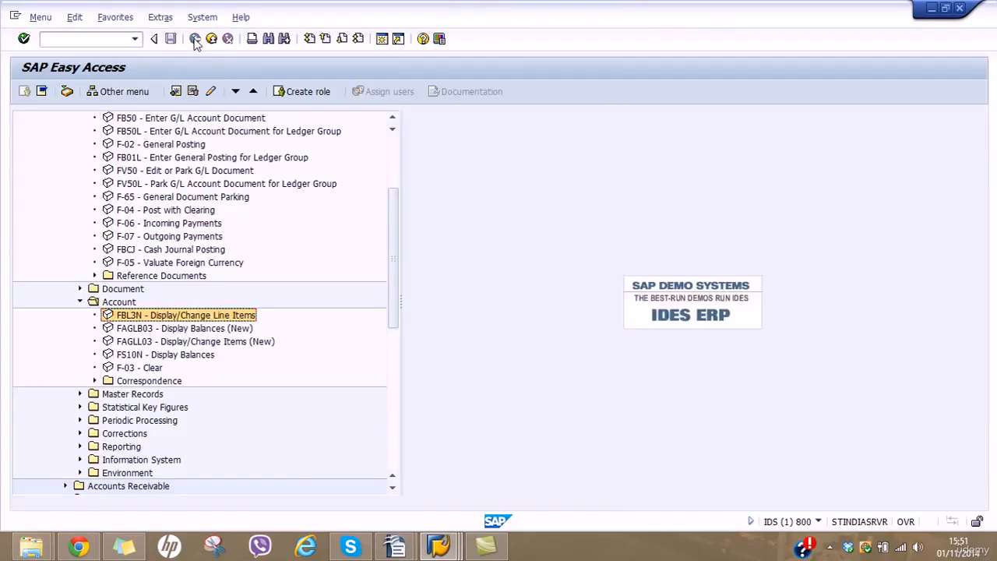
Display the balances of G/L account 2010 in company code AU01 for fiscal year 2014 with FAGLB03.
left_click(201, 330)
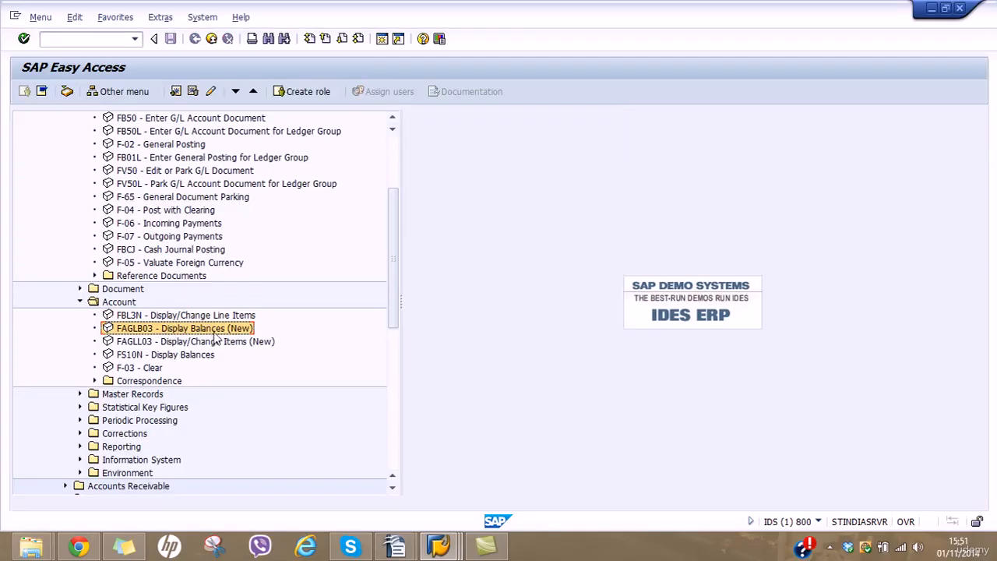
double_click(179, 332)
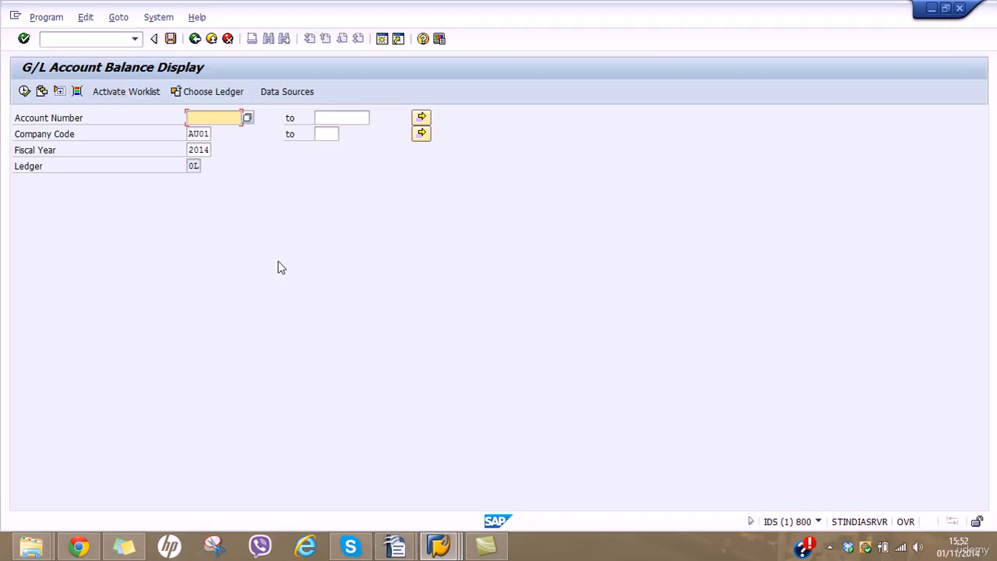
type("2010")
left_click(25, 91)
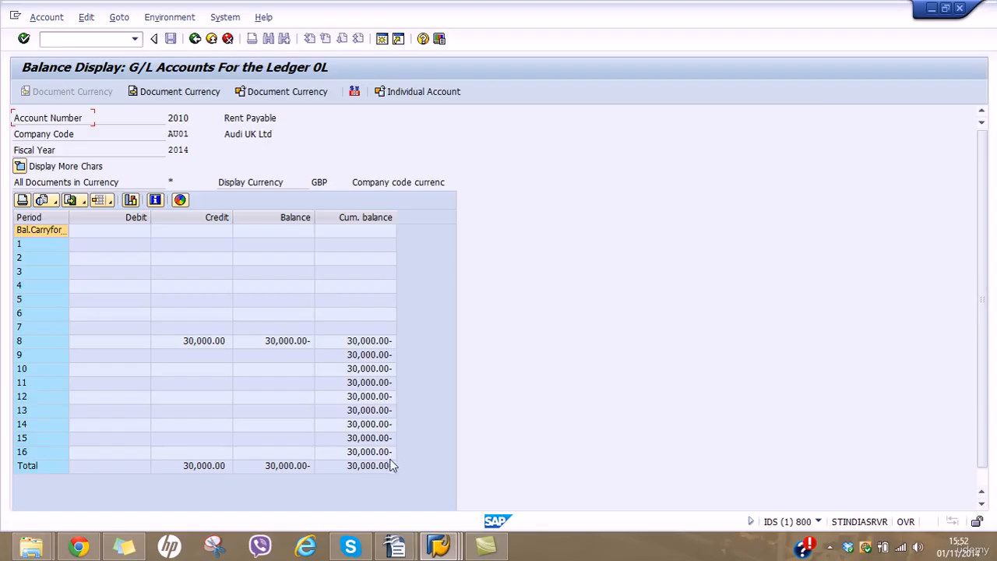
Drill down from the total cumulative balance of Rent Payable to its line items, and go back to the balance display.
left_click_drag(225, 118, 291, 116)
double_click(379, 468)
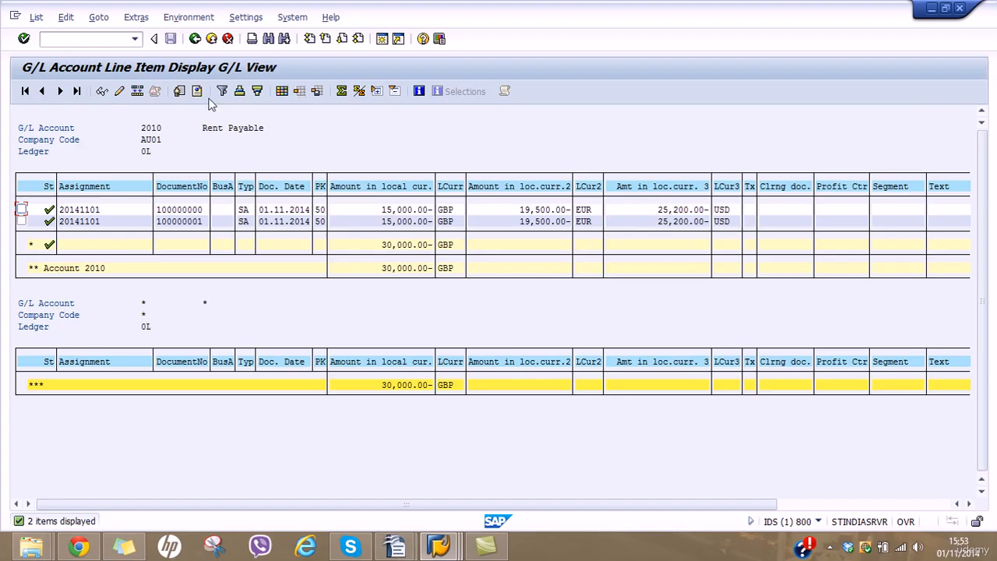
left_click(196, 43)
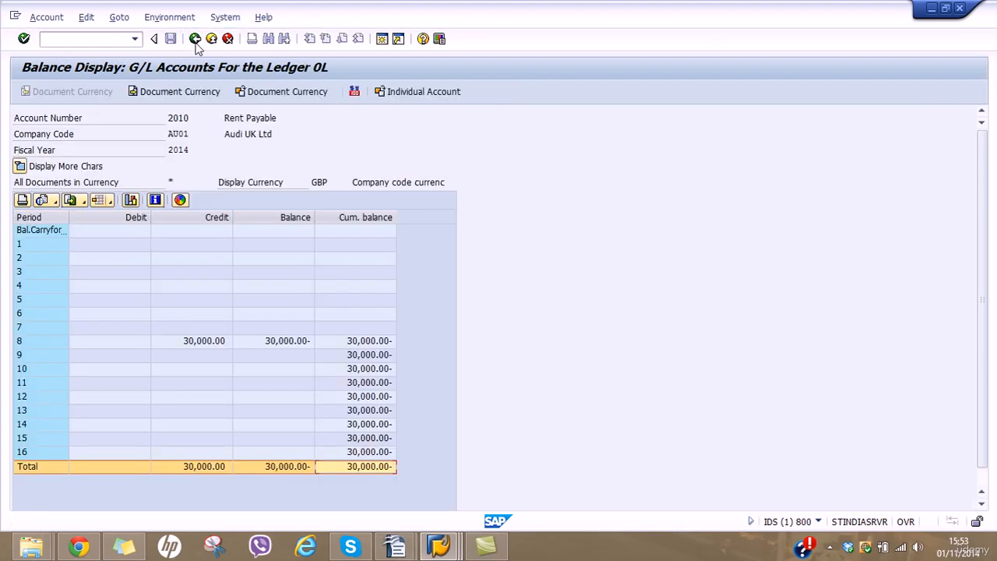
Check the Display Balances and Reference Documents topics in SAP FICO Training Contents.docx in OpenOffice Writer, and minimize the document.
left_click(395, 545)
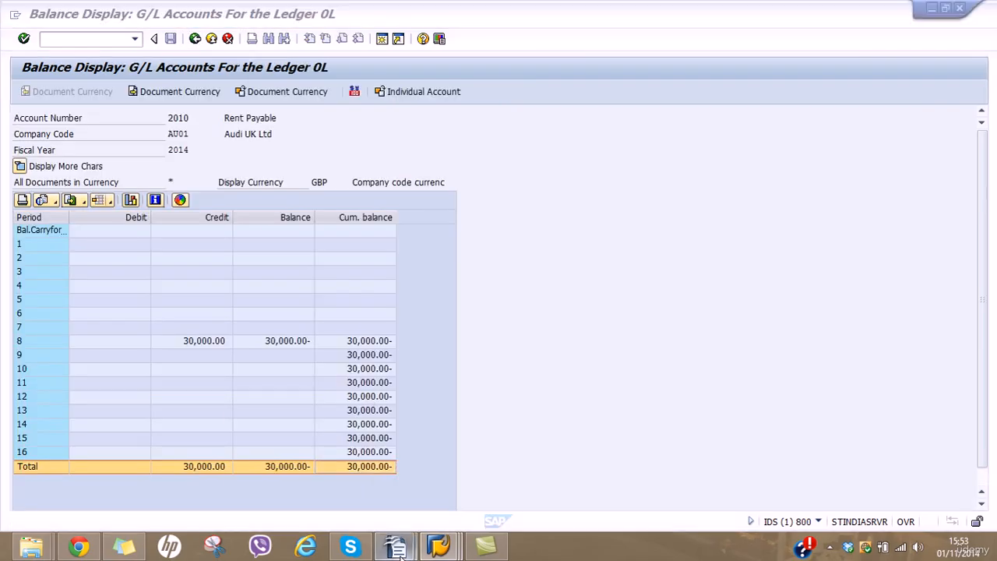
left_click(452, 481)
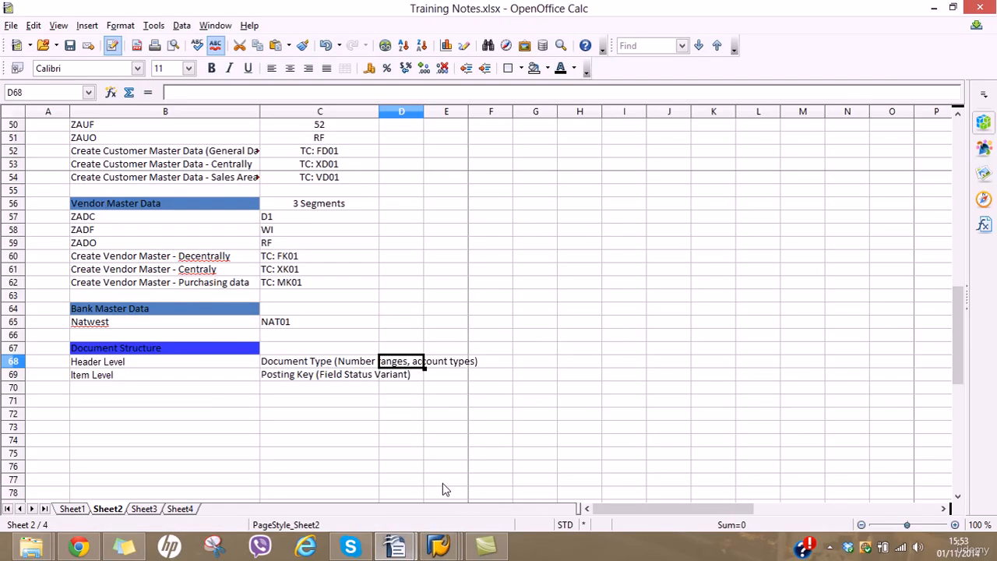
left_click(335, 476)
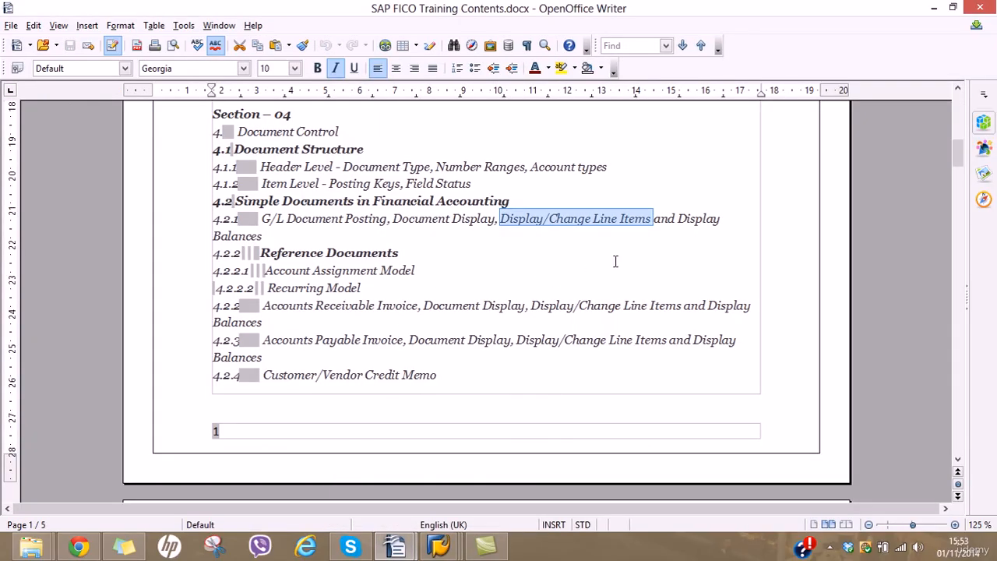
left_click(270, 234)
left_click_drag(270, 232, 261, 219)
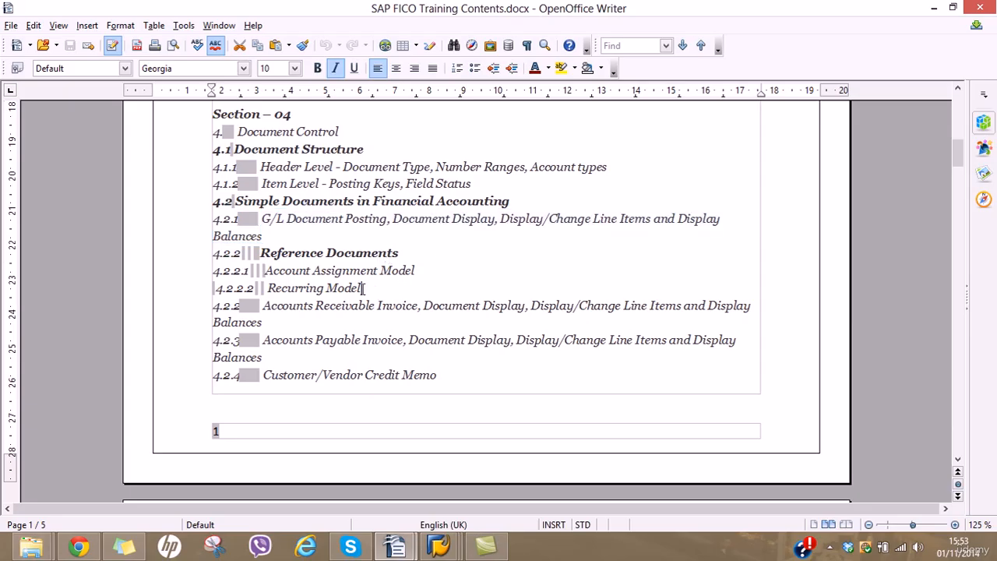
left_click_drag(361, 289, 191, 277)
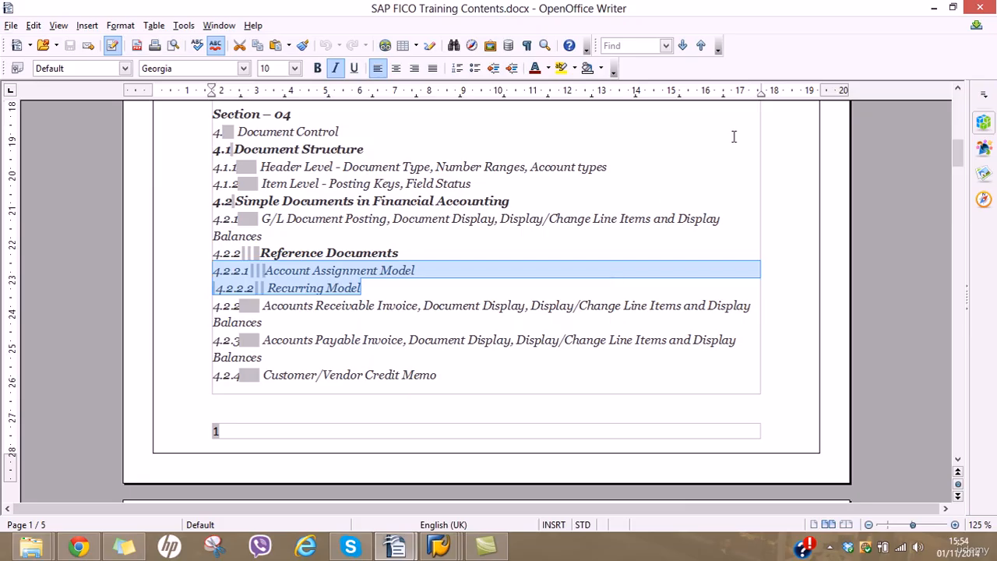
left_click(934, 7)
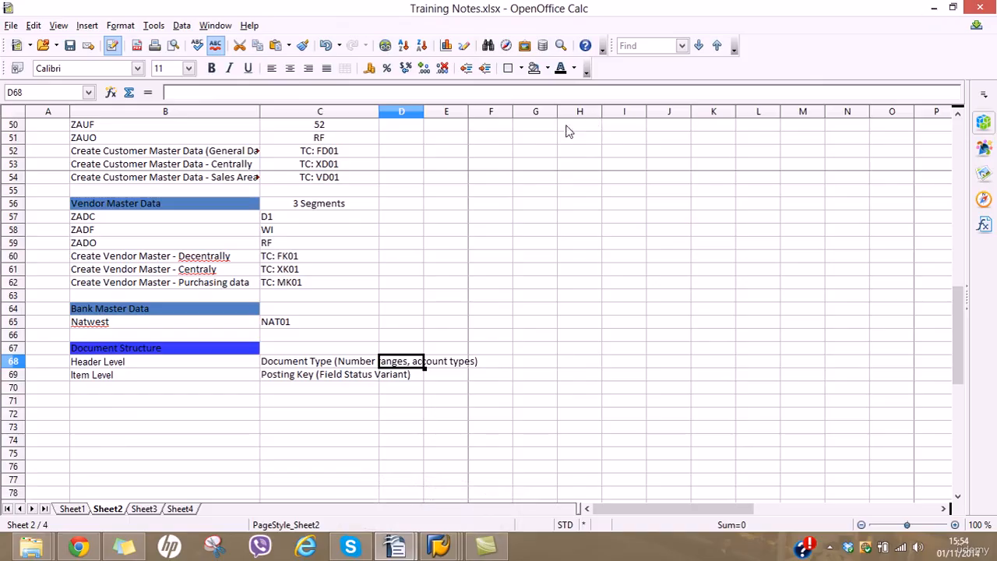
Switch back to the SAP balance display session and leave the balance list of account 2010.
left_click(438, 547)
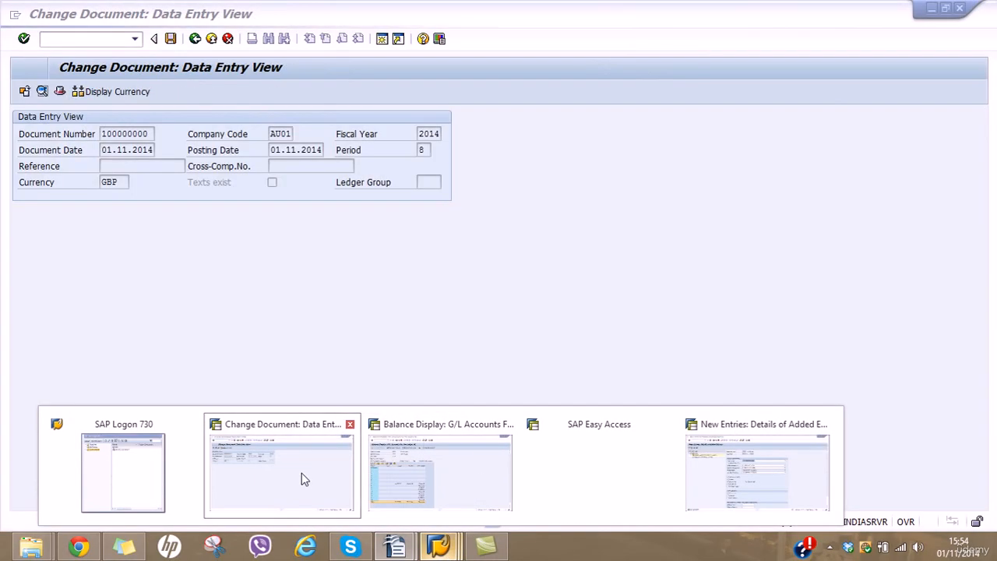
left_click(301, 474)
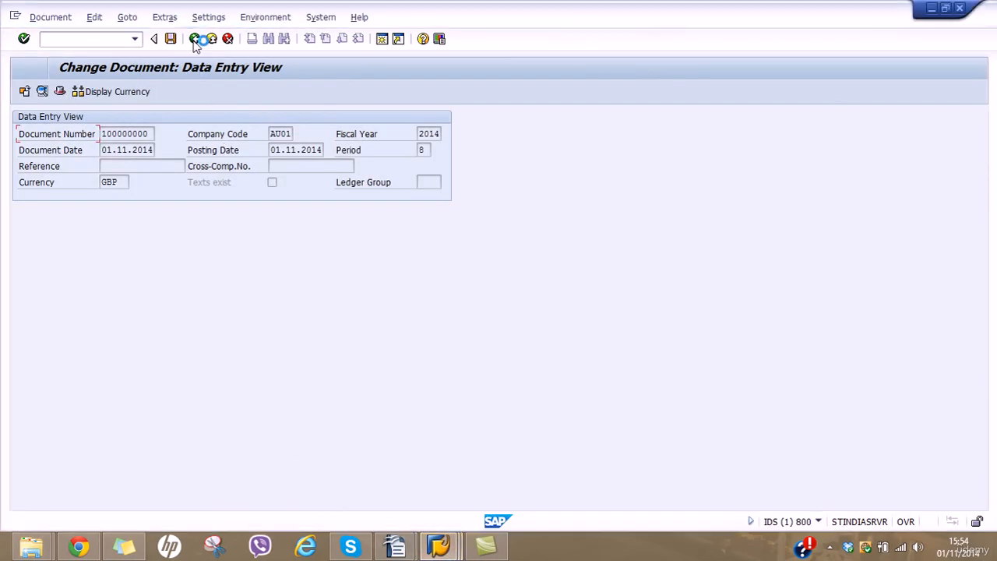
left_click(452, 539)
left_click(472, 478)
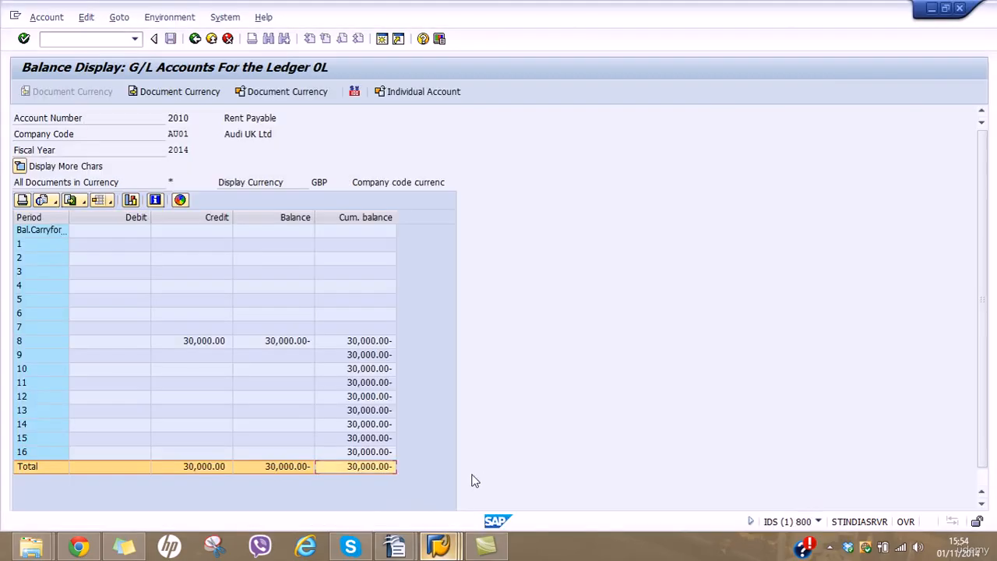
left_click(195, 39)
left_click(195, 38)
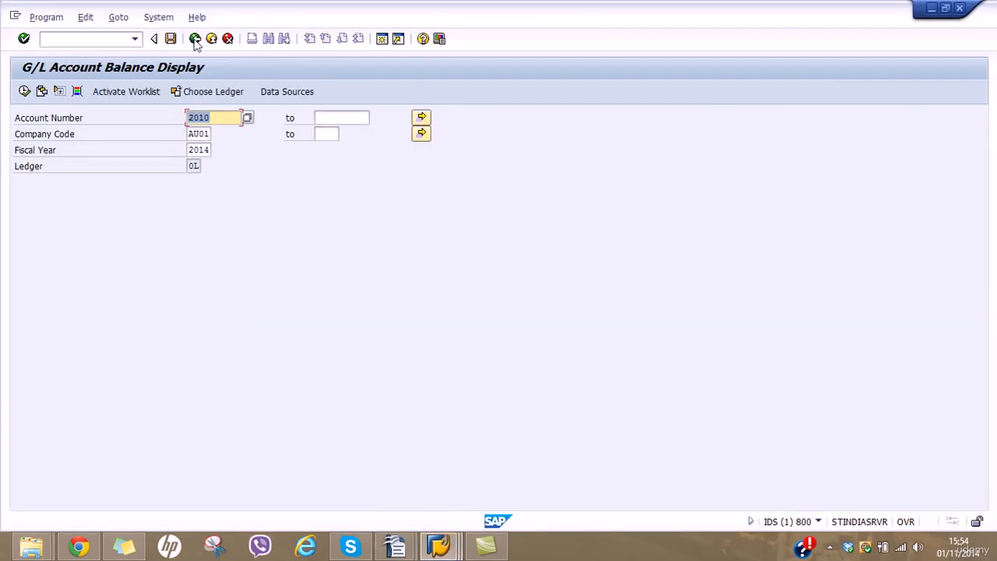
Leave the G/L account balance display and expand the General Ledger Document folder and its Reference Documents subfolder in SAP Easy Access.
left_click(195, 38)
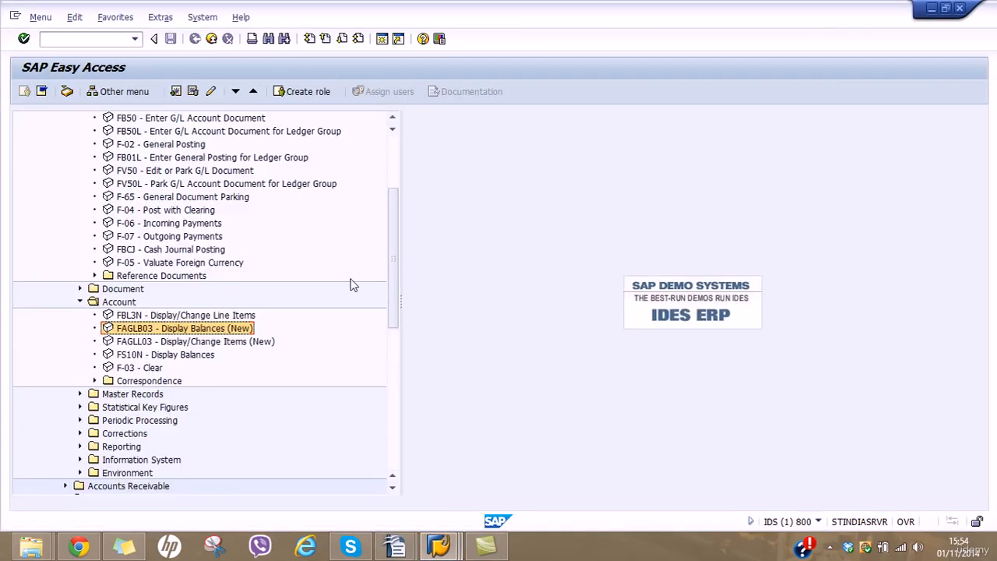
mouse_move(392, 272)
left_mouse_down()
mouse_move(393, 308)
mouse_move(391, 251)
mouse_move(391, 264)
left_mouse_up()
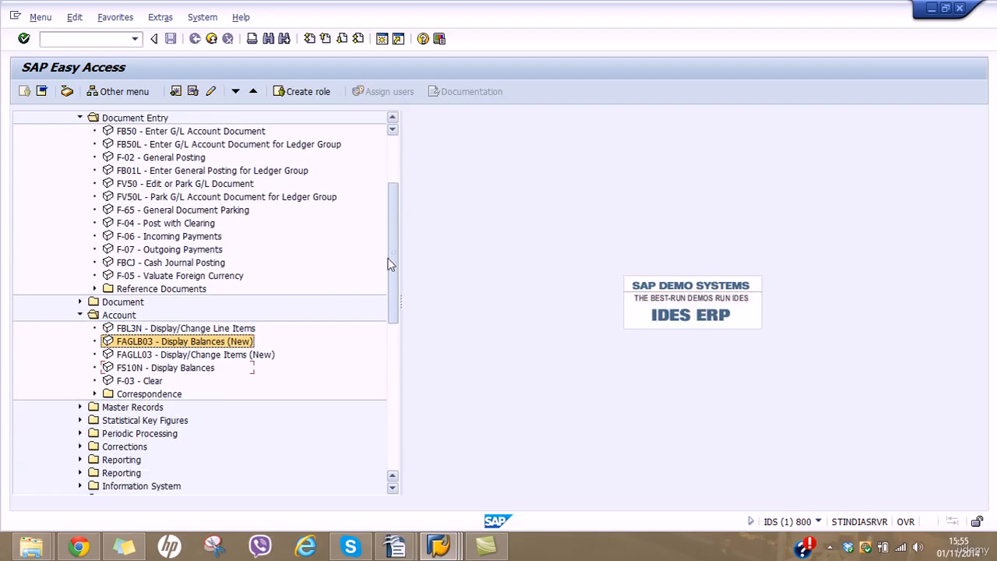
left_click(80, 302)
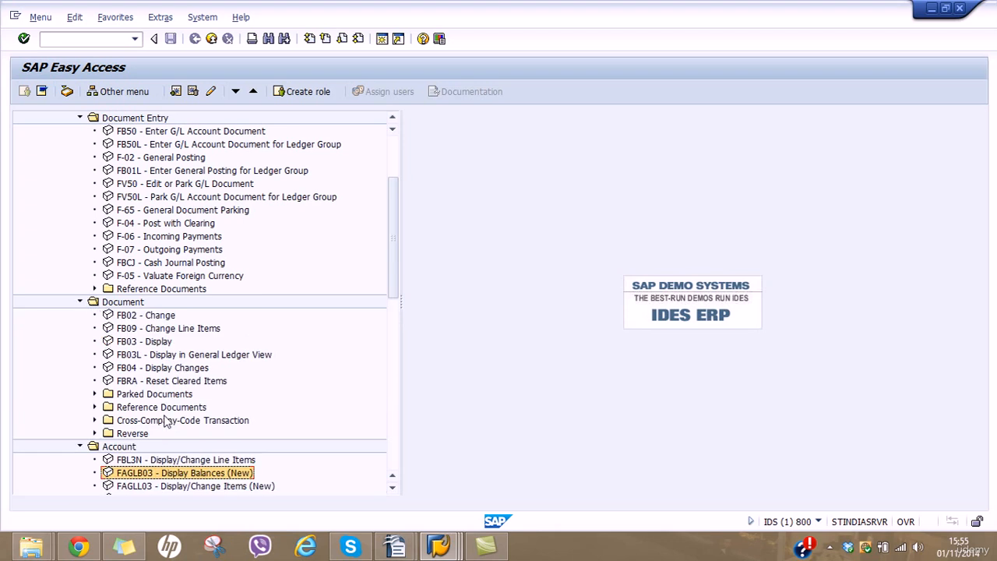
left_click(138, 409)
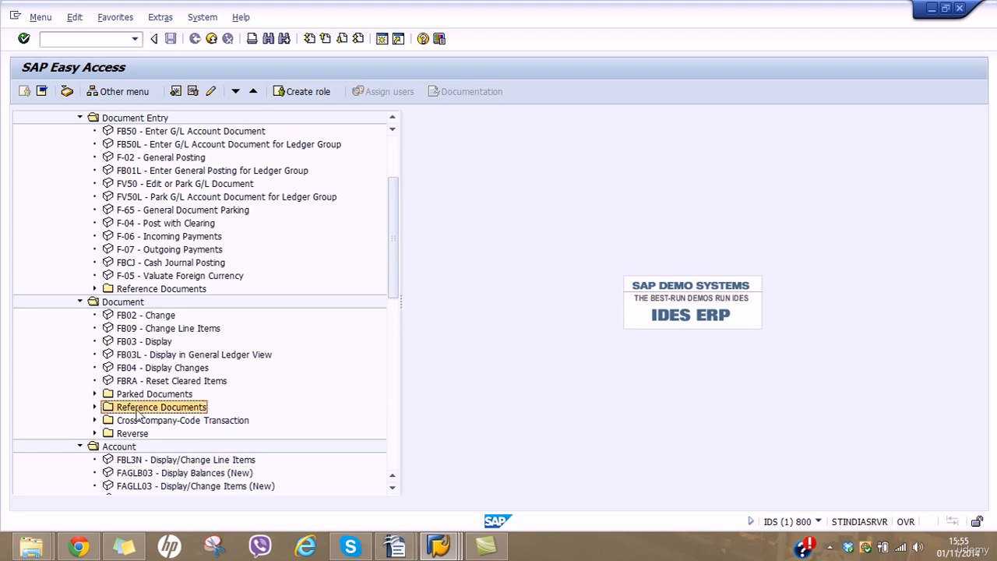
left_click(95, 406)
left_click_drag(393, 234, 394, 274)
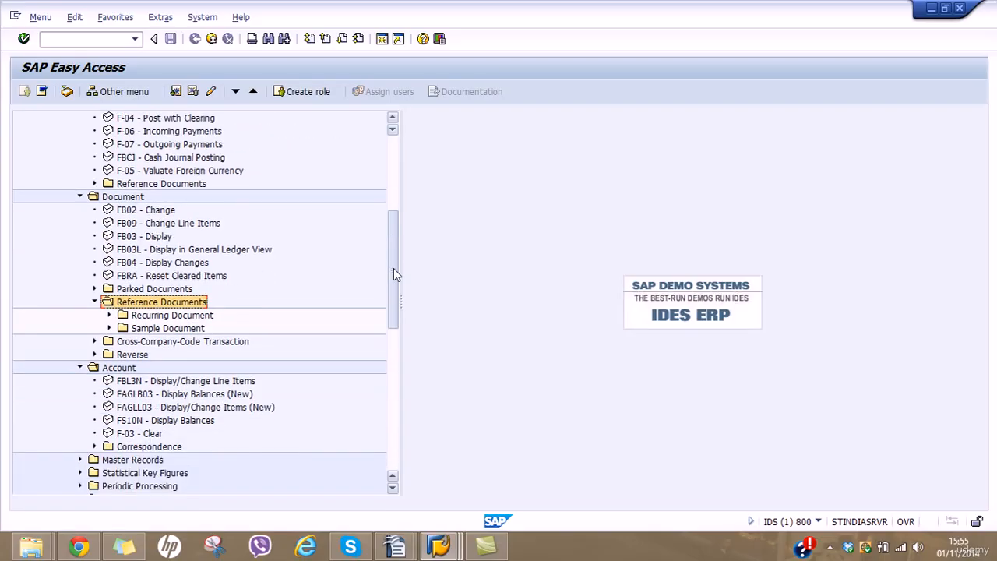
Look into the Recurring Document and Sample Document folders under Document's Reference Documents, collapsing each again.
left_click(109, 315)
left_click(109, 315)
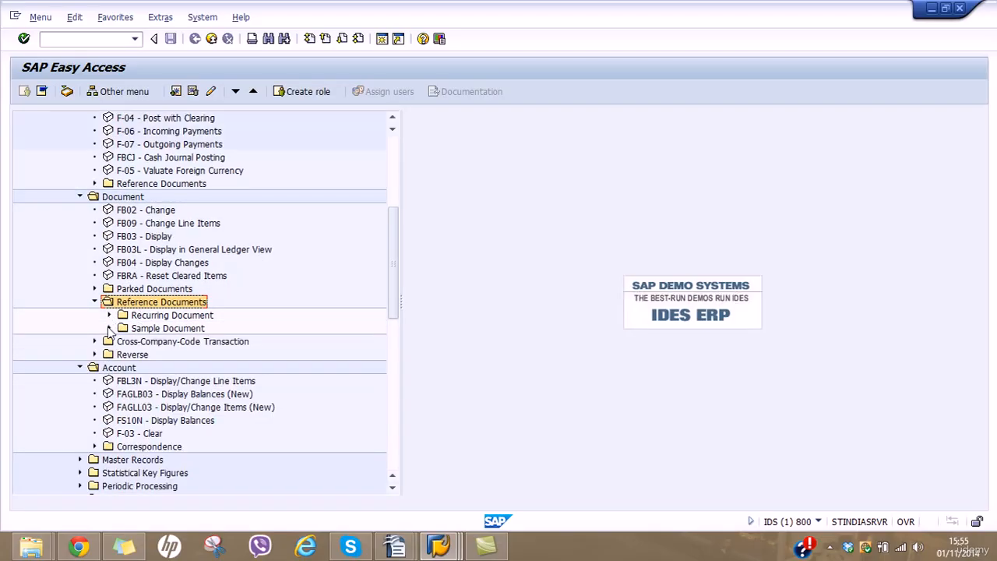
left_click(109, 328)
left_click(109, 328)
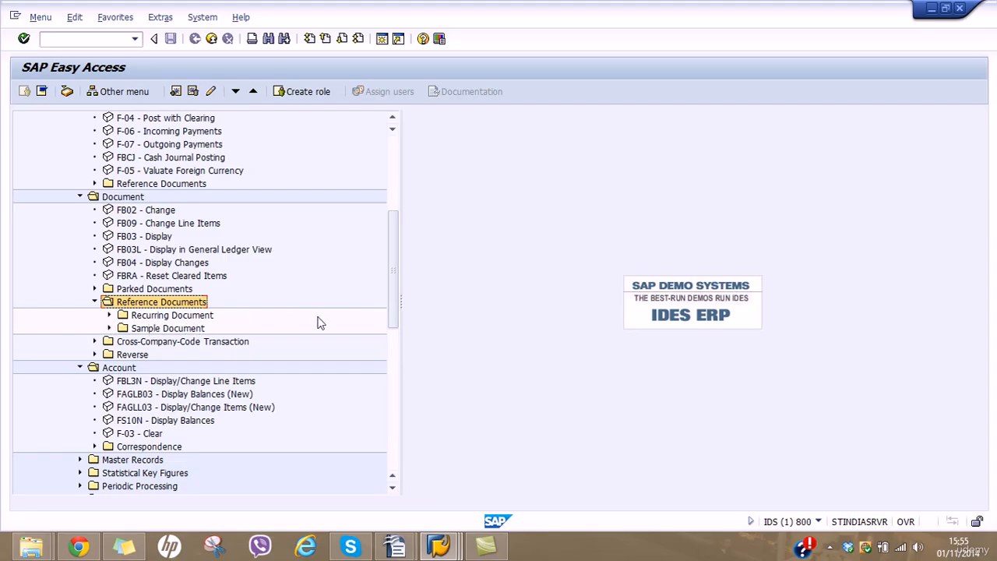
Expand the Reference Documents folder under Document Entry and select FKMT - Account Assignment Model.
left_click(158, 316)
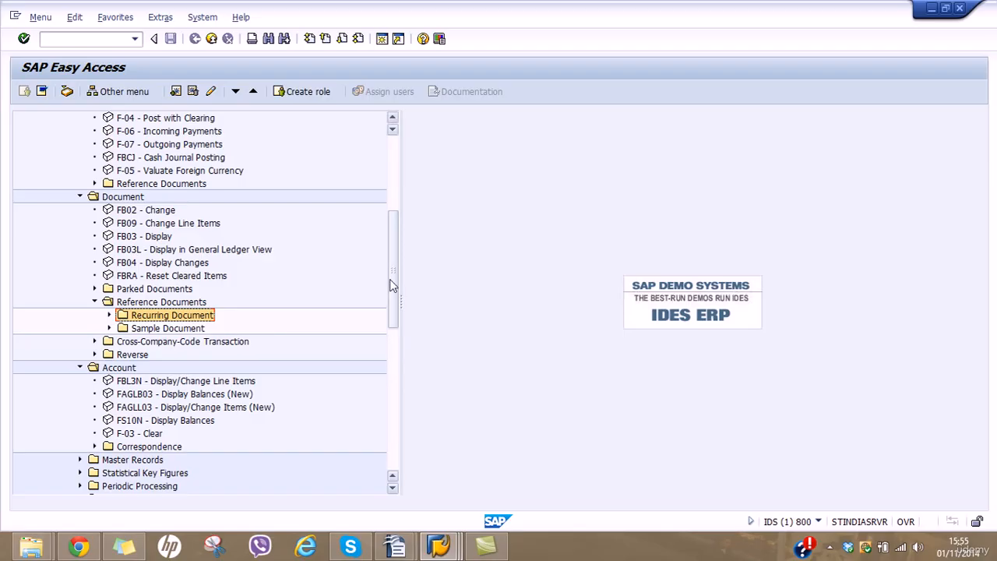
left_click_drag(391, 286, 390, 335)
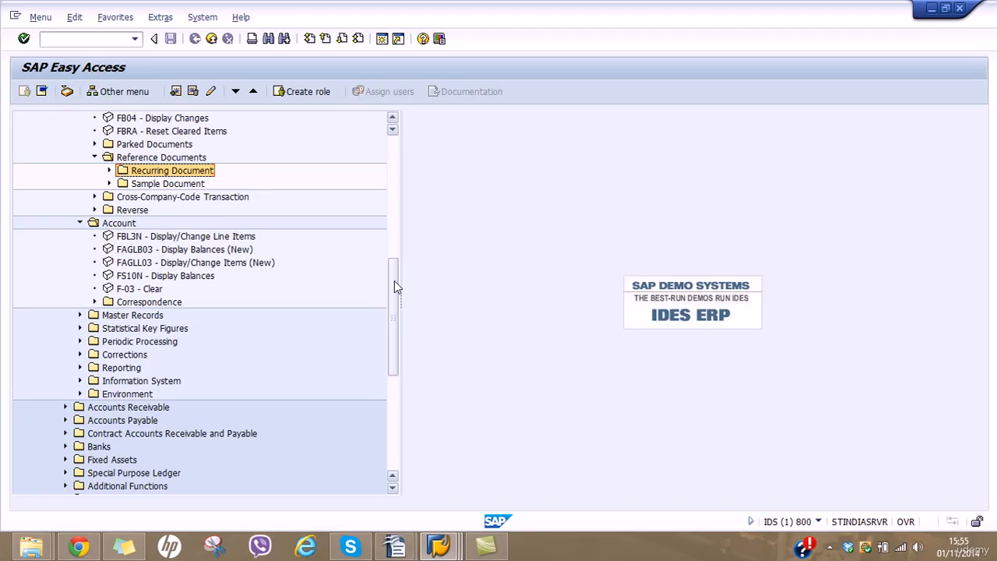
left_click_drag(394, 282, 380, 196)
left_click(159, 317)
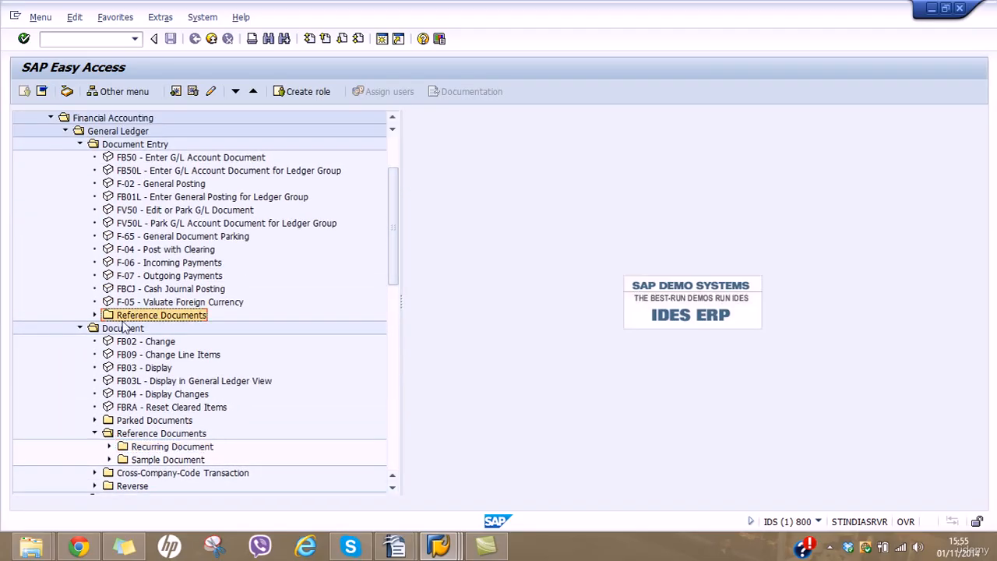
left_click(94, 315)
left_click(161, 328)
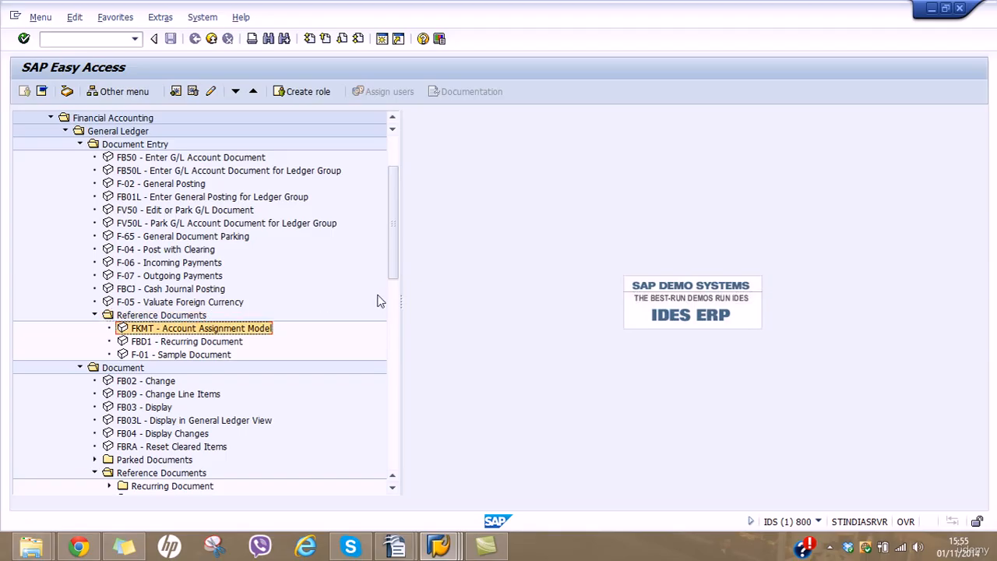
Switch to Training Notes.xlsx in OpenOffice Calc and add the heading GL Document in cell B71 of Sheet2 with a light blue-violet background.
left_click(439, 546)
mouse_move(392, 547)
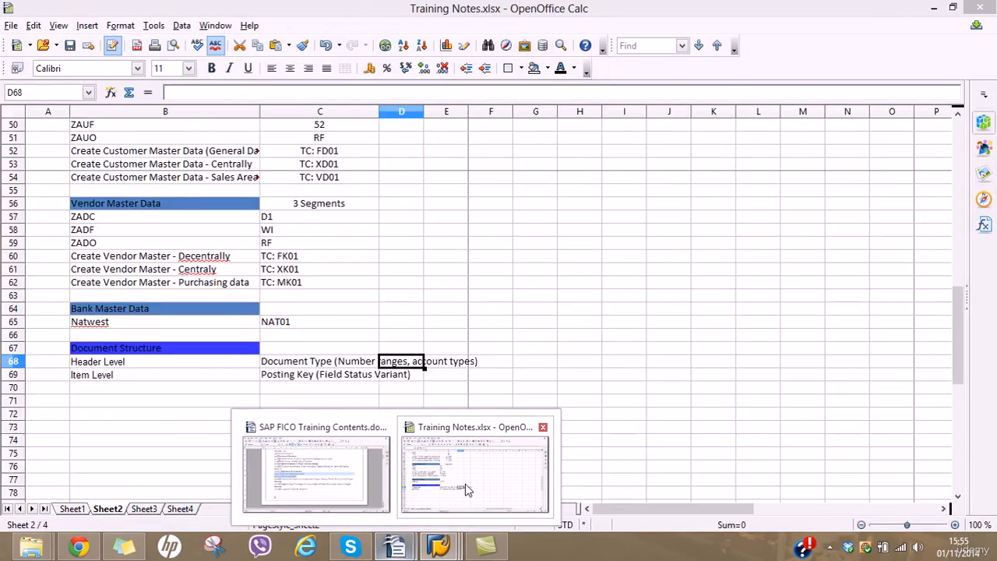
left_click(465, 484)
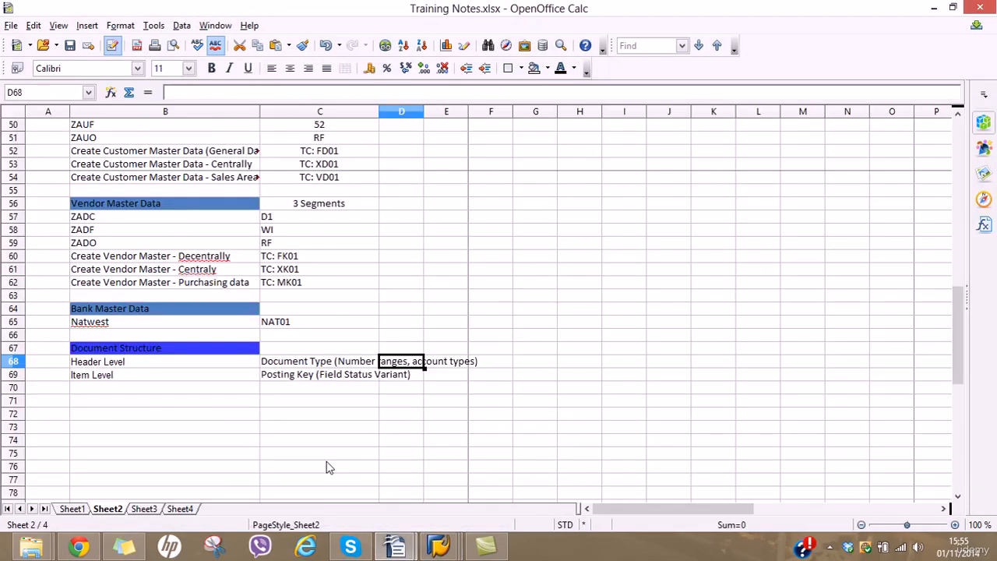
left_click(180, 389)
left_click(180, 403)
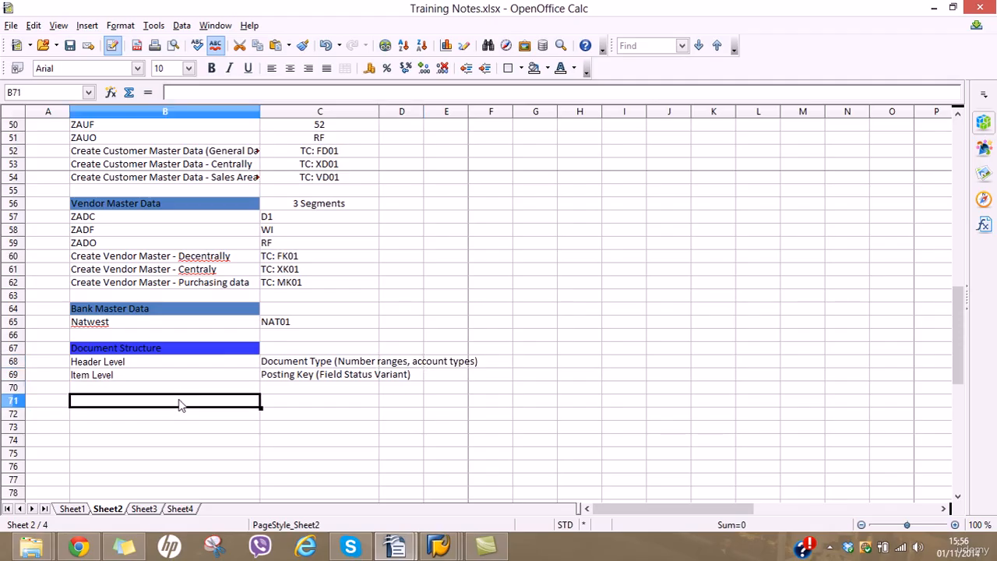
type("GL")
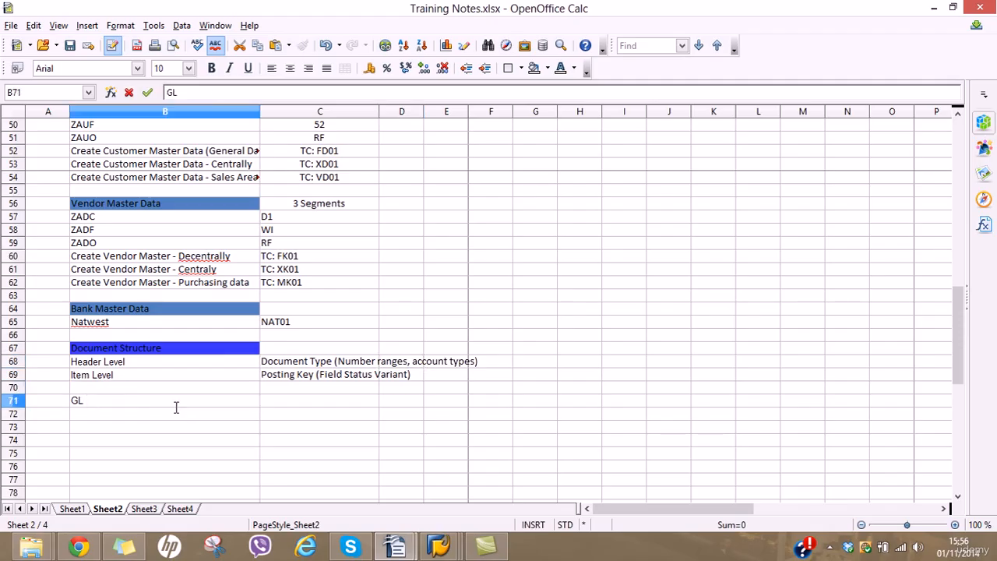
type(" Document")
key("Return")
left_click(176, 404)
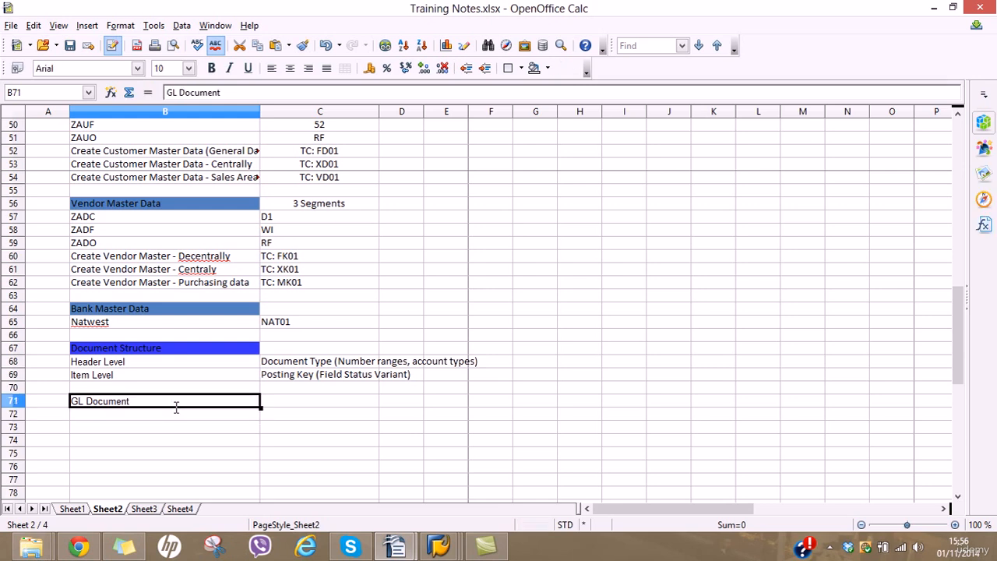
left_click(546, 68)
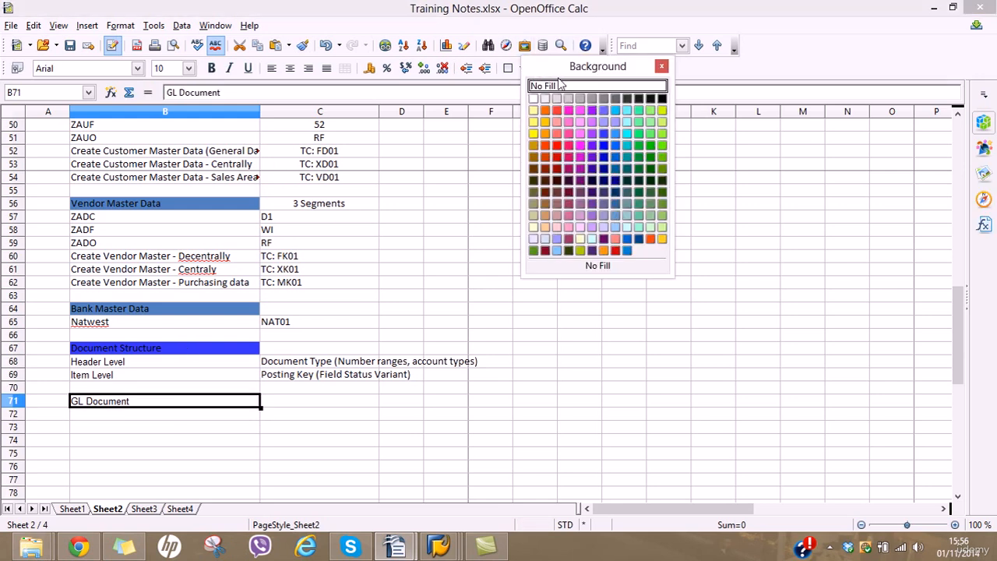
left_click(602, 110)
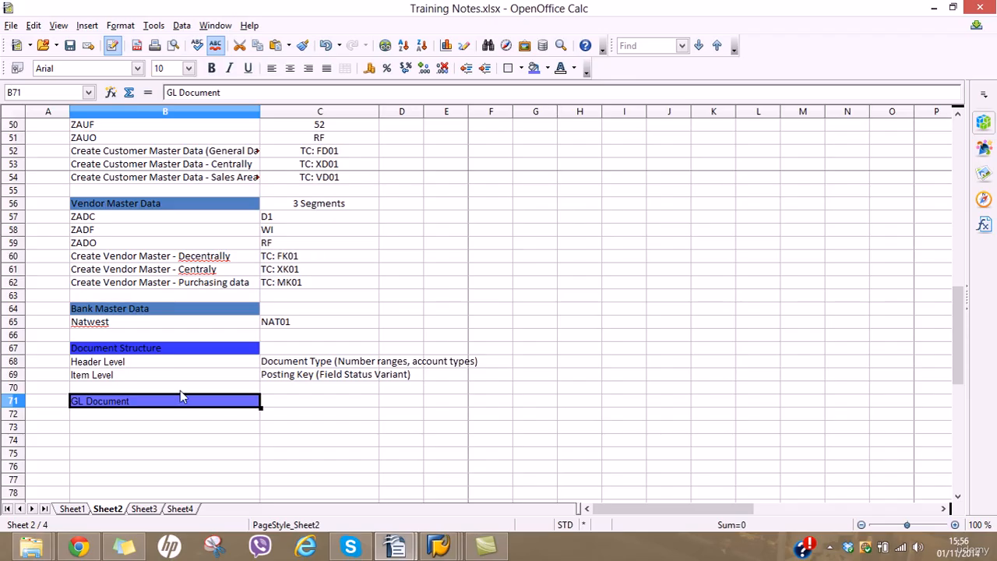
List the transaction codes FB50 in cell B72 and F-02 in cell B73 below the GL Document heading.
left_click(176, 417)
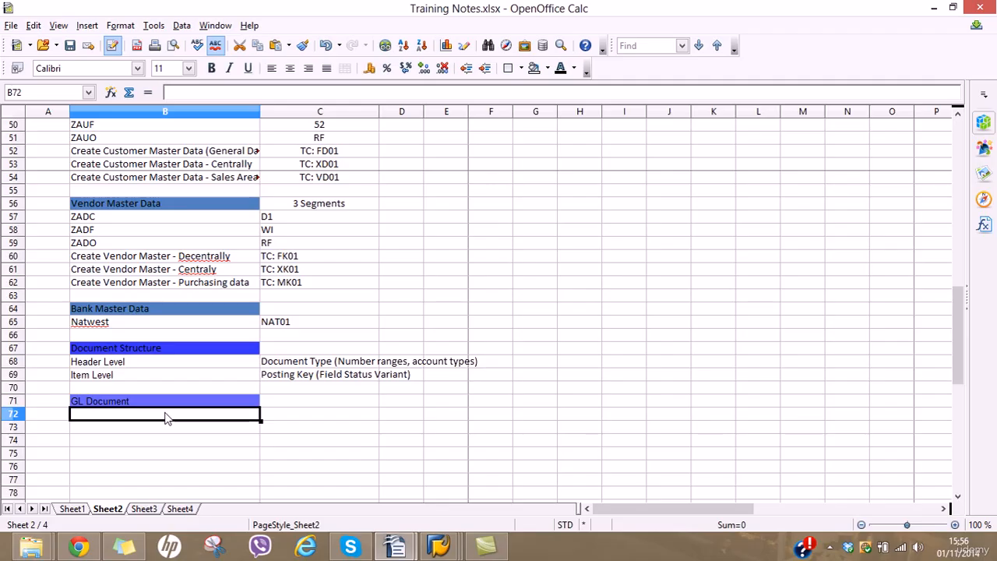
type("FB5")
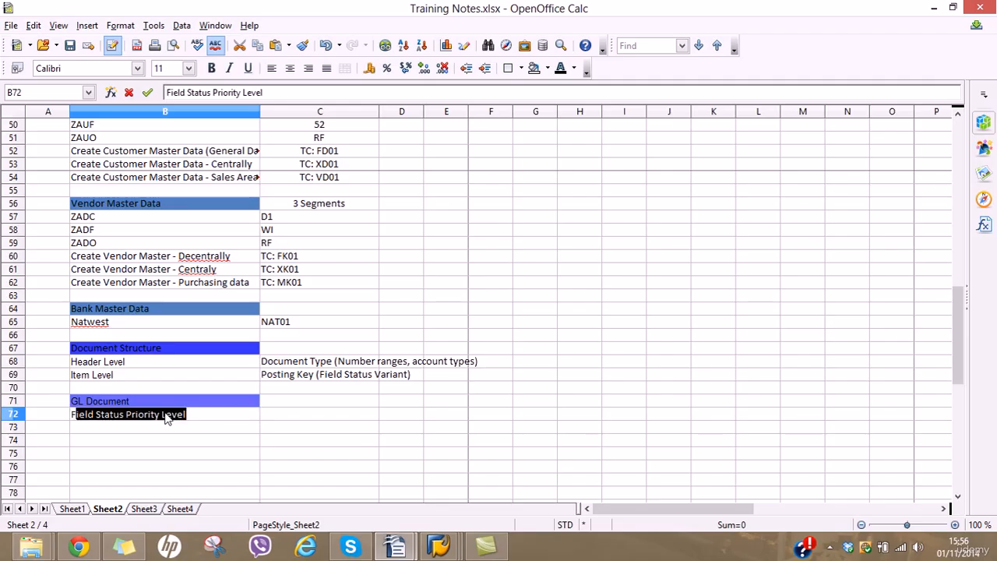
type("0")
key("Return")
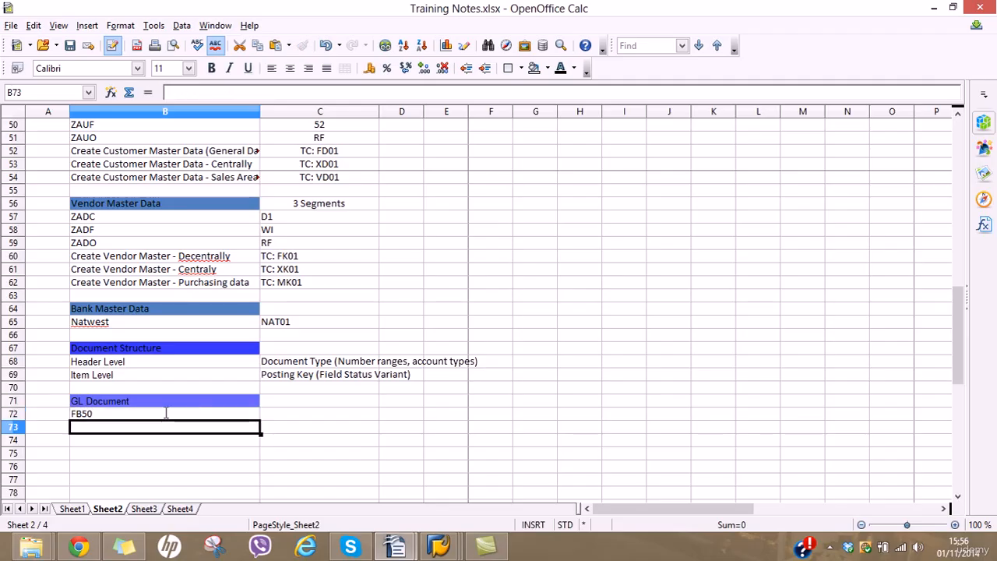
type("F-02")
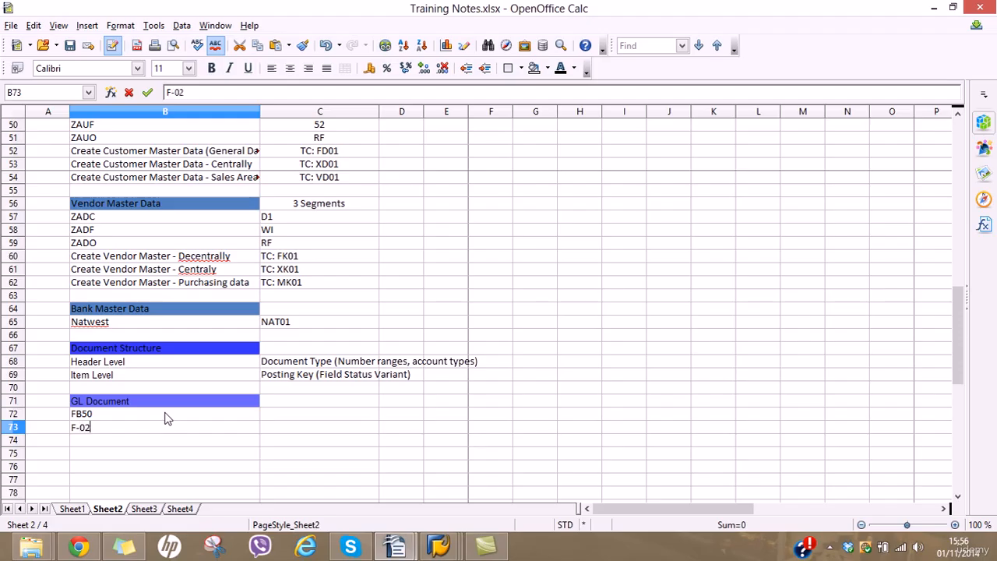
key("Return")
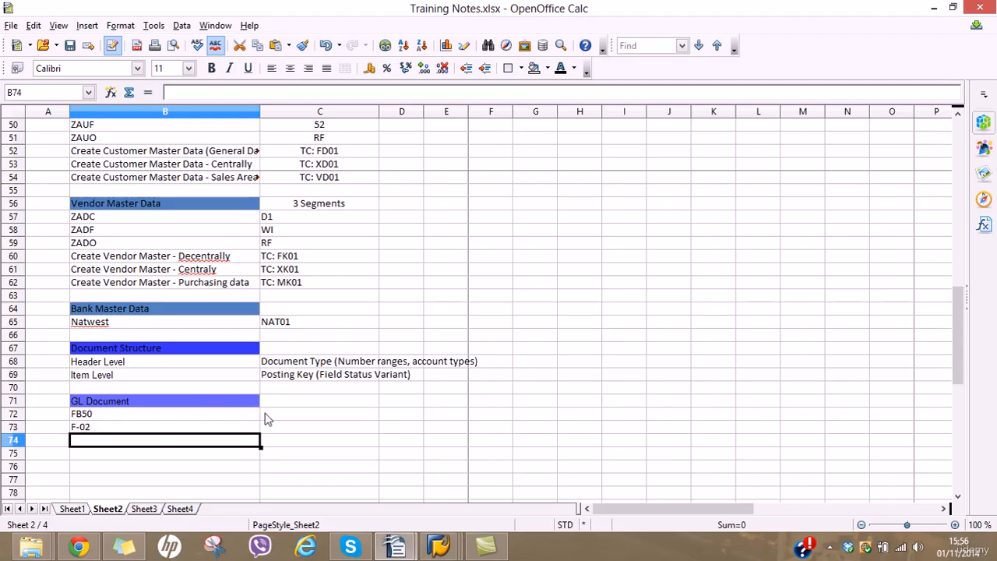
Enter Display/Change line items in cell B74 and its transaction code FBL3N in cell C74.
type("Display")
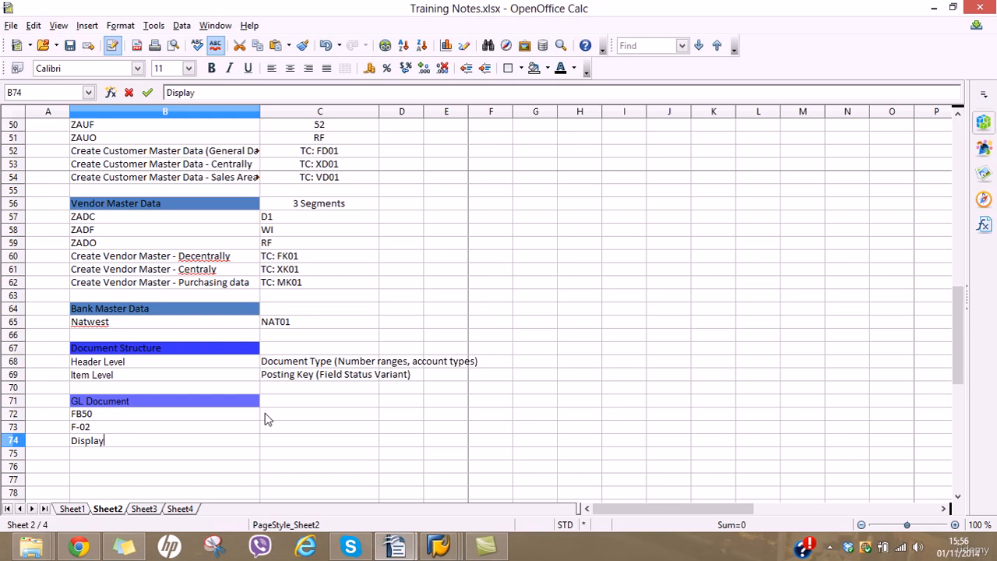
type("/Change l")
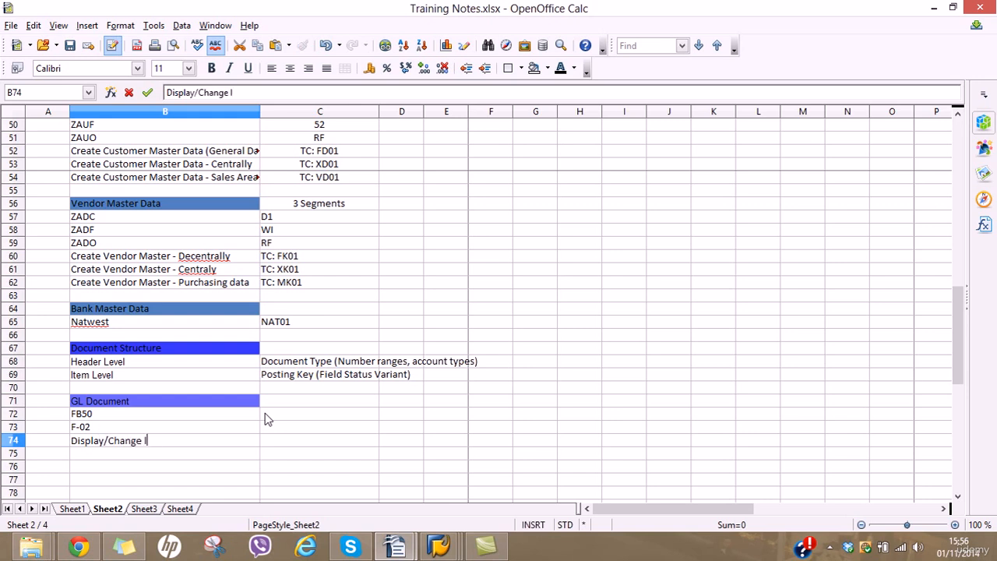
type("ine items")
key("Tab")
type("F")
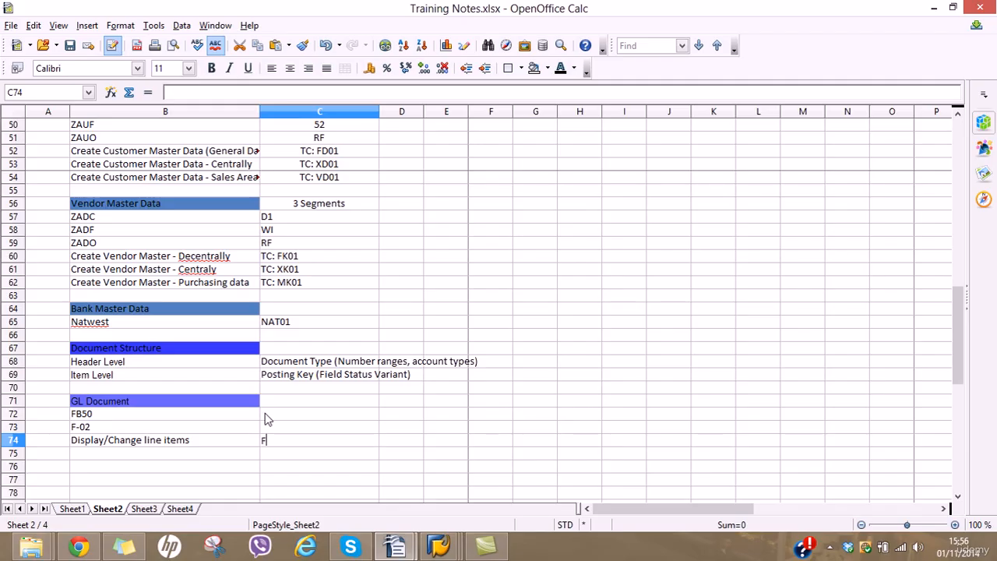
type("BL1N")
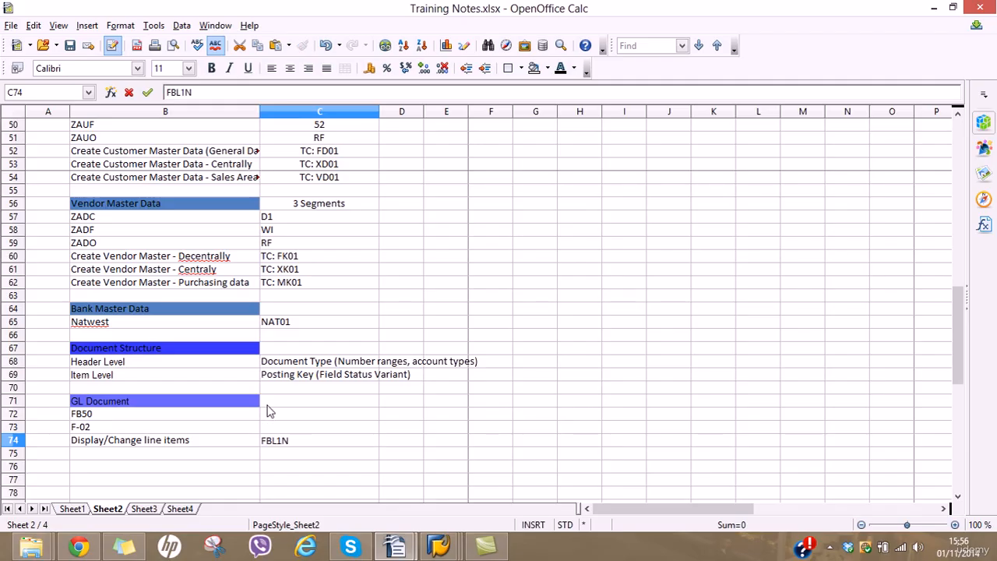
key("BackSpace")
key("BackSpace")
type("3N")
key("Return")
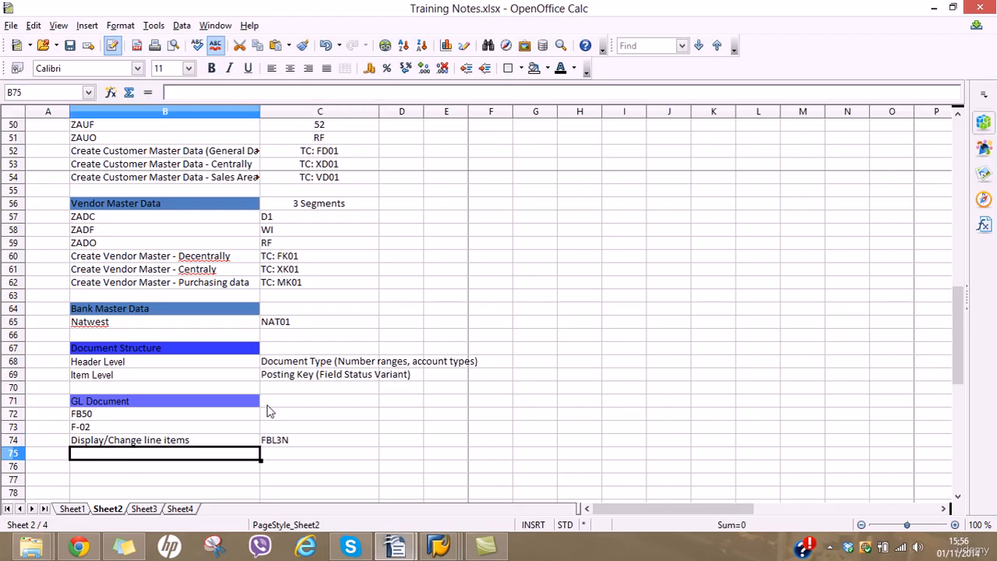
Move the transaction codes FB50 and F-02 from B72:B73 to C72:C73.
left_click_drag(226, 414, 276, 419)
key("ctrl+c")
key("Delete")
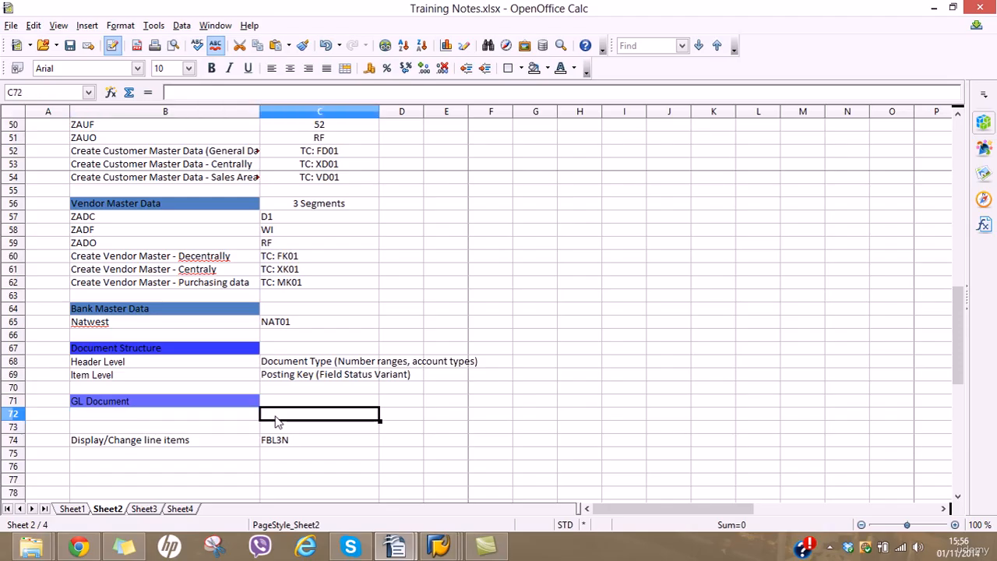
key("ctrl+v")
Enter Document Posting in cell B72, fill it down to B73, and select the empty cell B75.
left_click(215, 418)
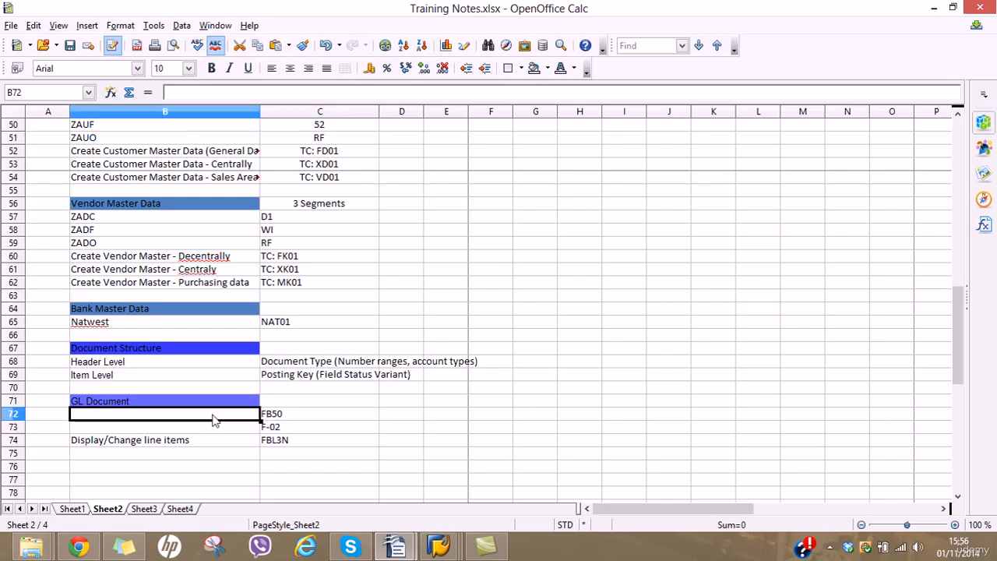
type("Document ")
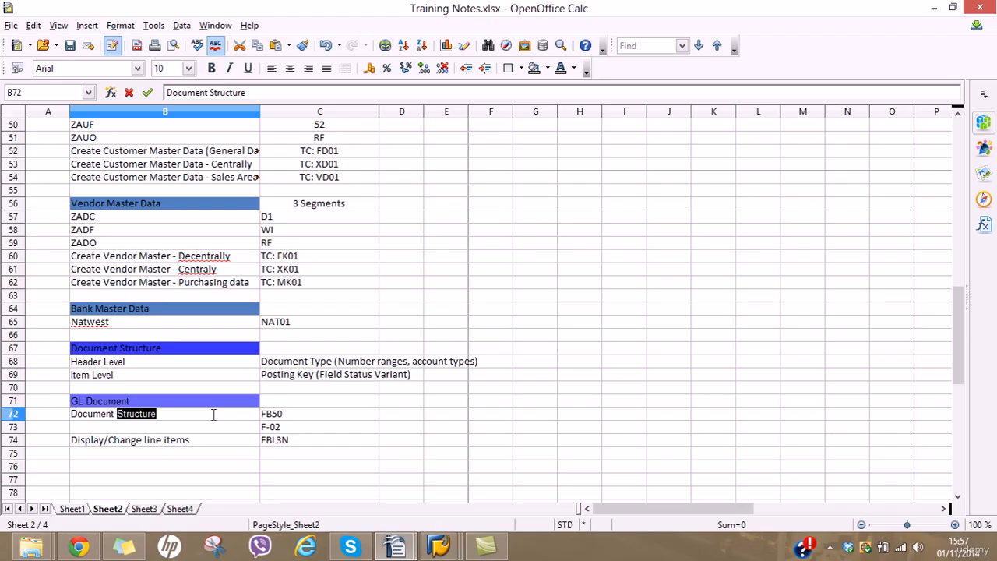
type("Posting")
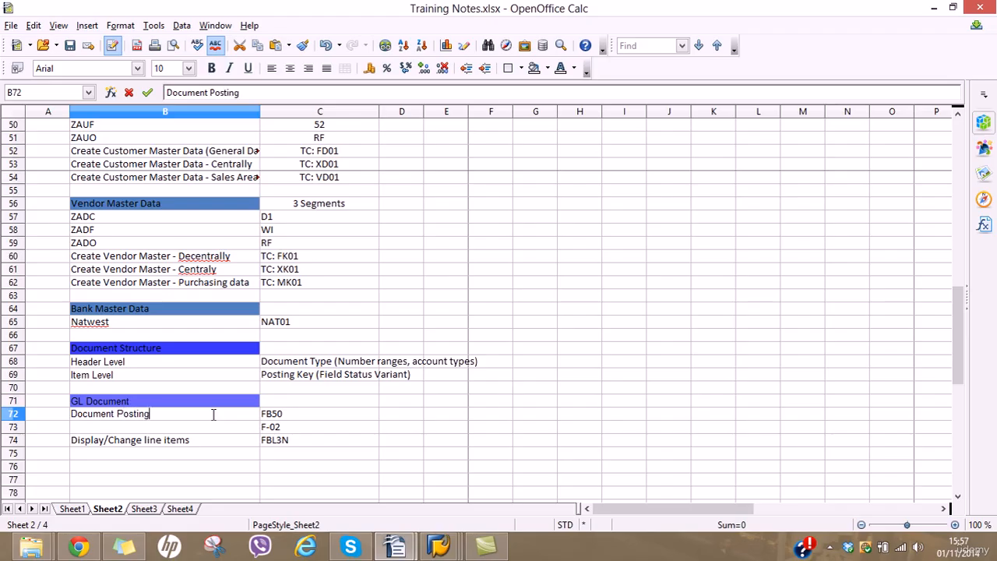
key("Return")
left_click(214, 414)
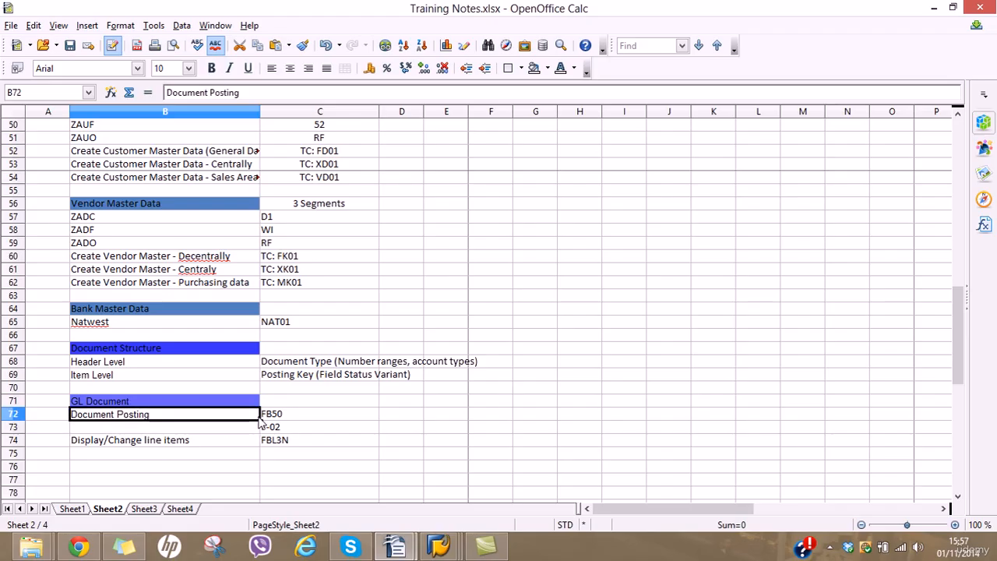
left_click_drag(261, 420, 259, 432)
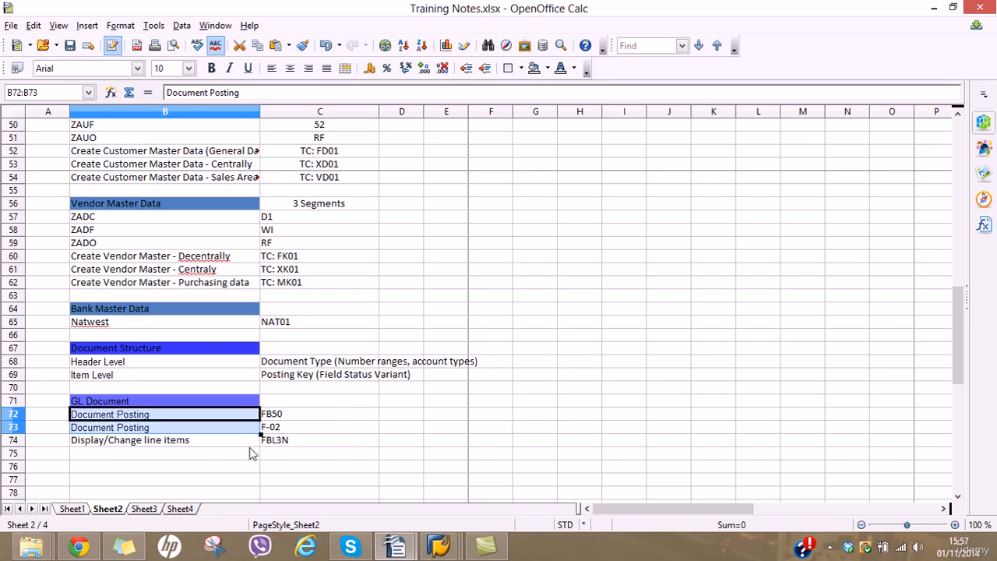
left_click(240, 464)
left_click(222, 453)
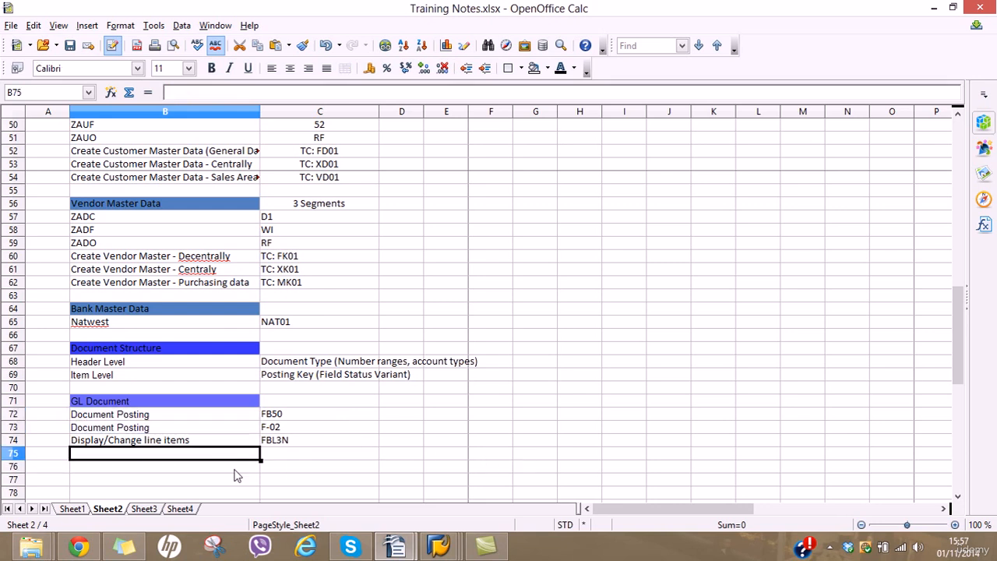
Enter Reference Documents in cell B76, Account Assignment Model in B77 and its transaction code FKMT in C77.
left_click(191, 470)
type("Refe")
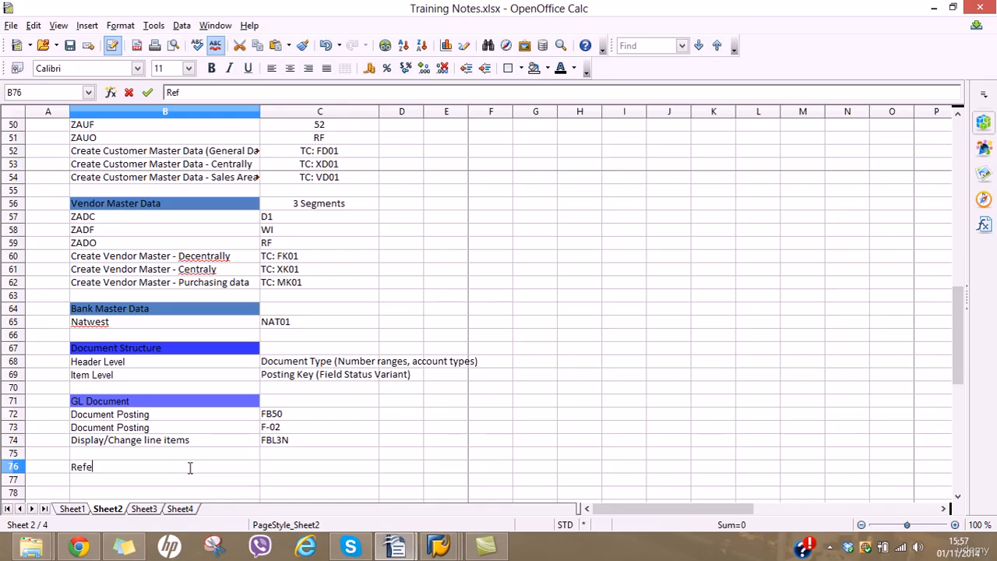
type("rence Documents")
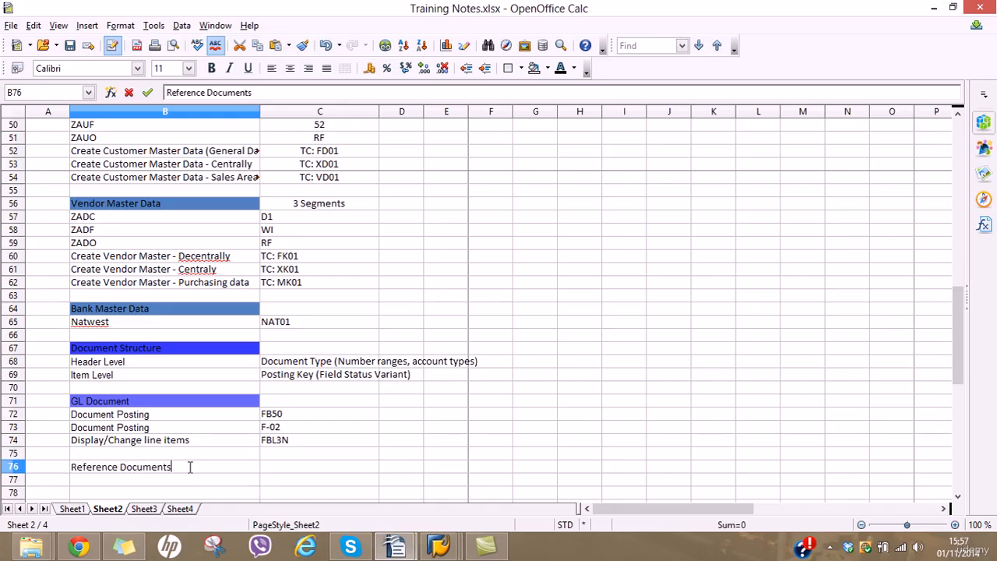
key("Return")
type("A")
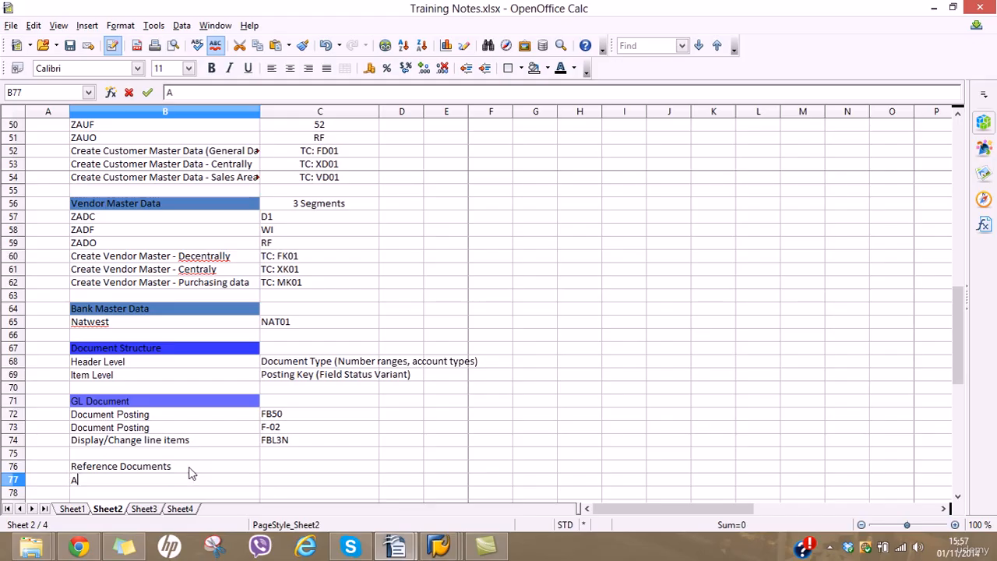
type("ccount Assign")
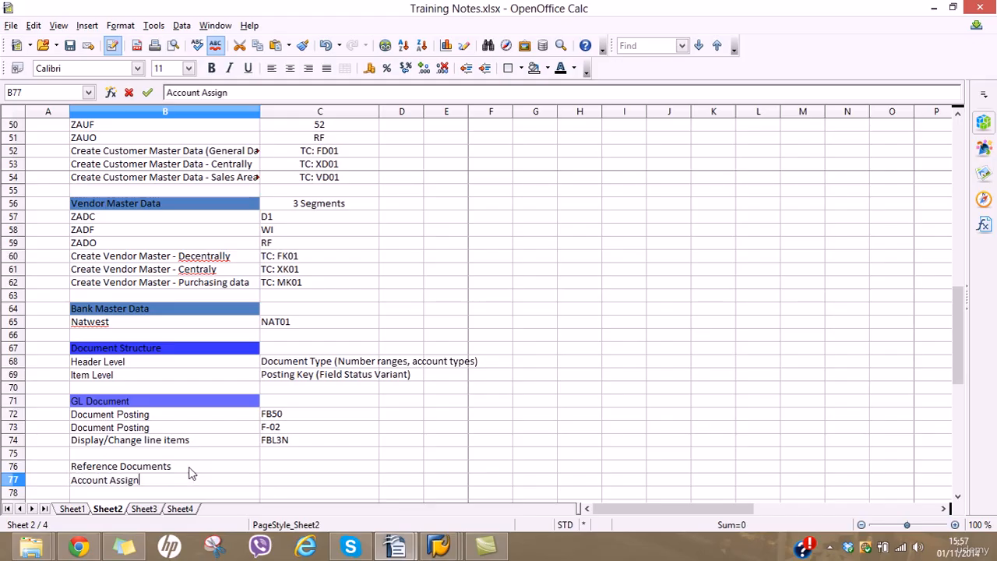
type("ment Model")
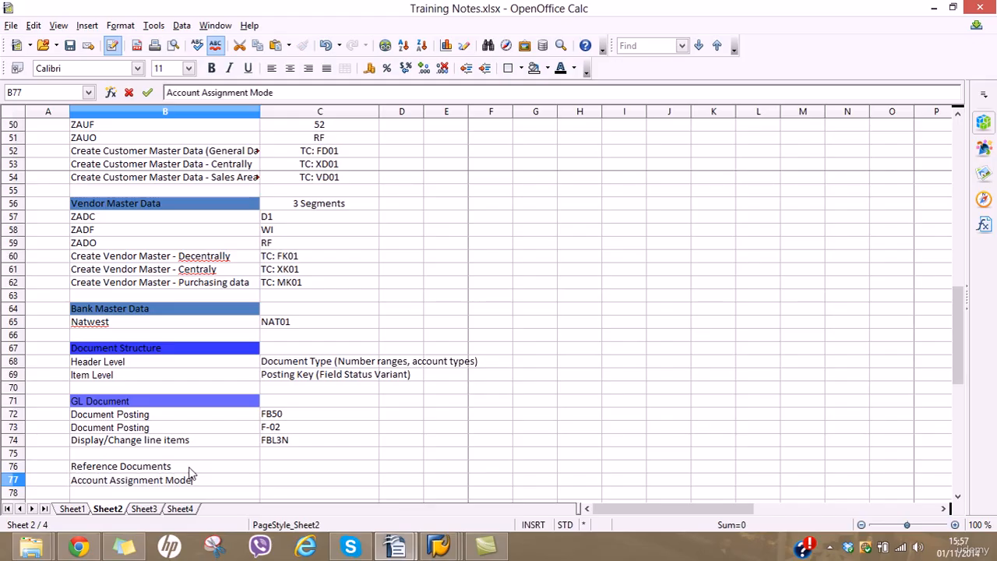
key("Tab")
type("FKMT")
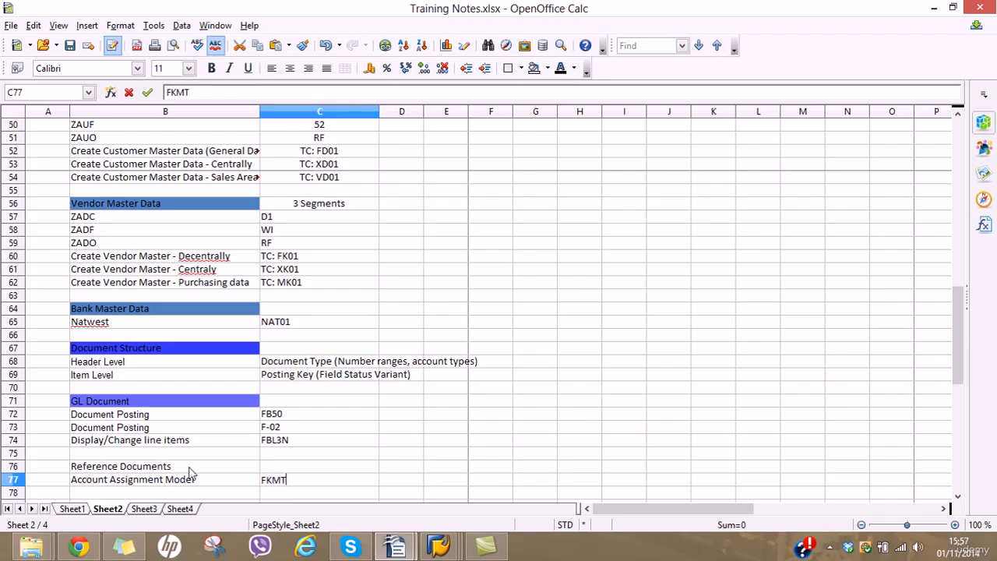
key("Return")
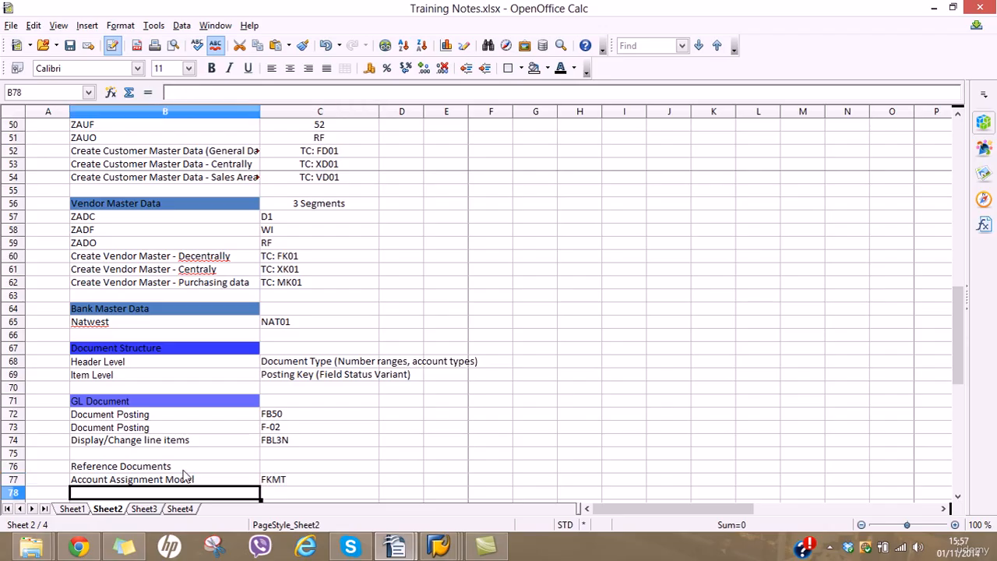
Fill the Reference Documents heading in cell B76 with the same violet-blue background as the GL Document heading.
left_click(187, 466)
left_click(535, 71)
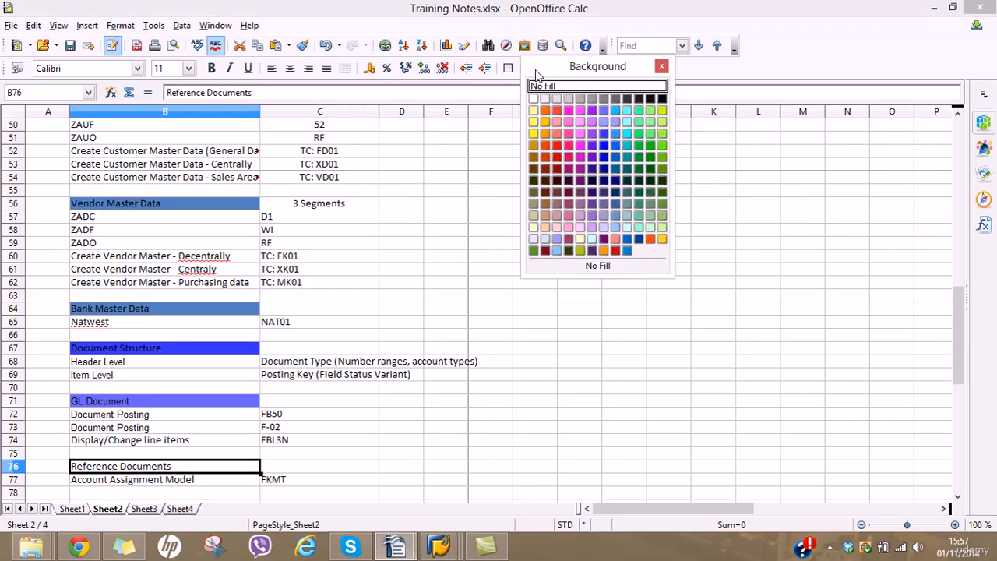
left_click(598, 118)
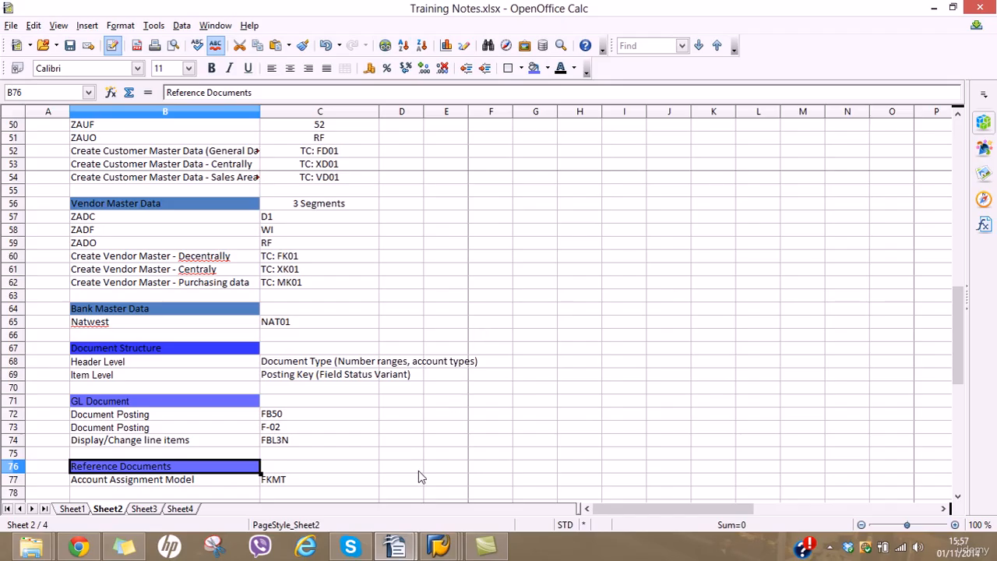
Switch to SAP Easy Access, run FKMT - Account Assignment Model, and start creating the model OFF EXPE.
left_click(438, 548)
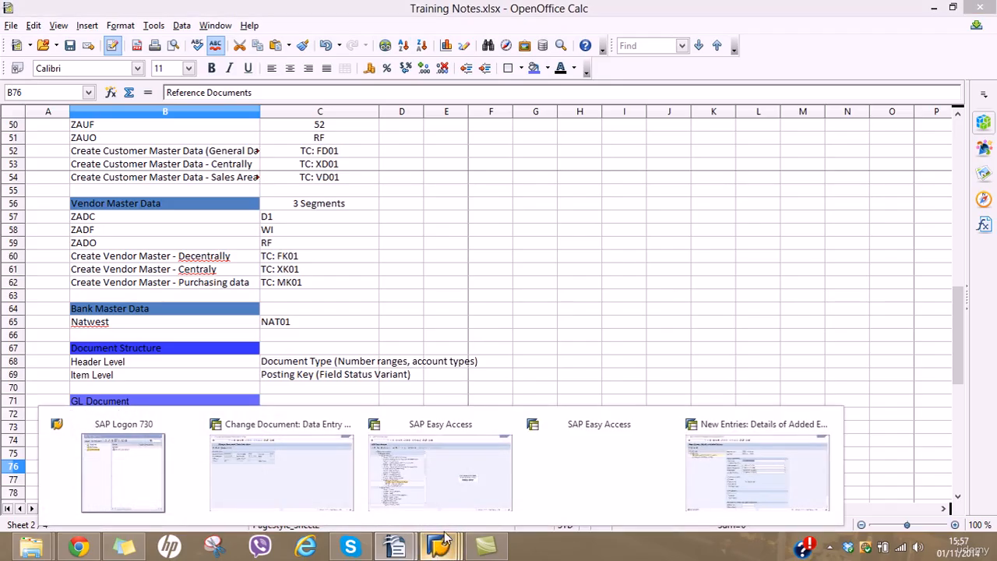
mouse_move(445, 486)
left_click(418, 468)
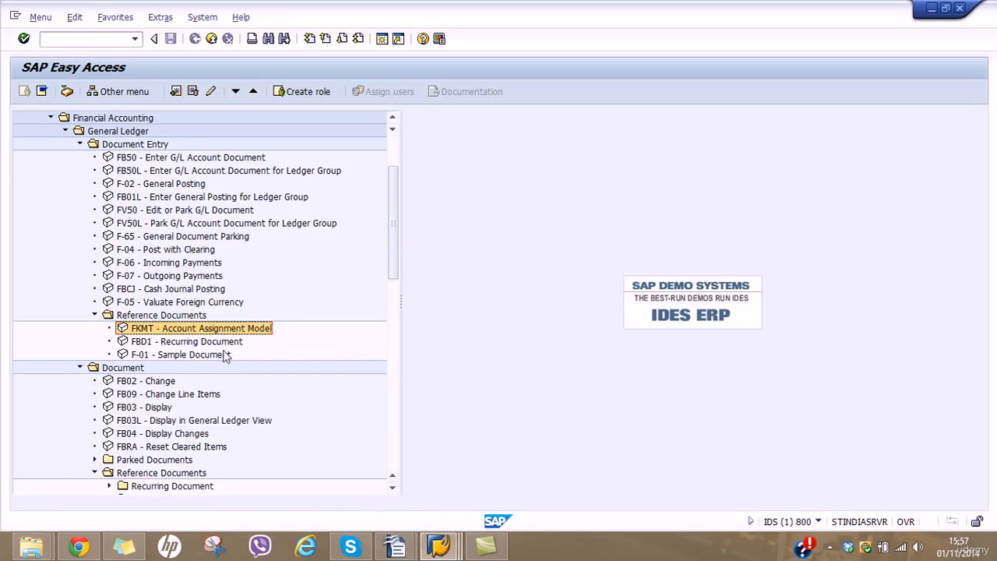
double_click(187, 329)
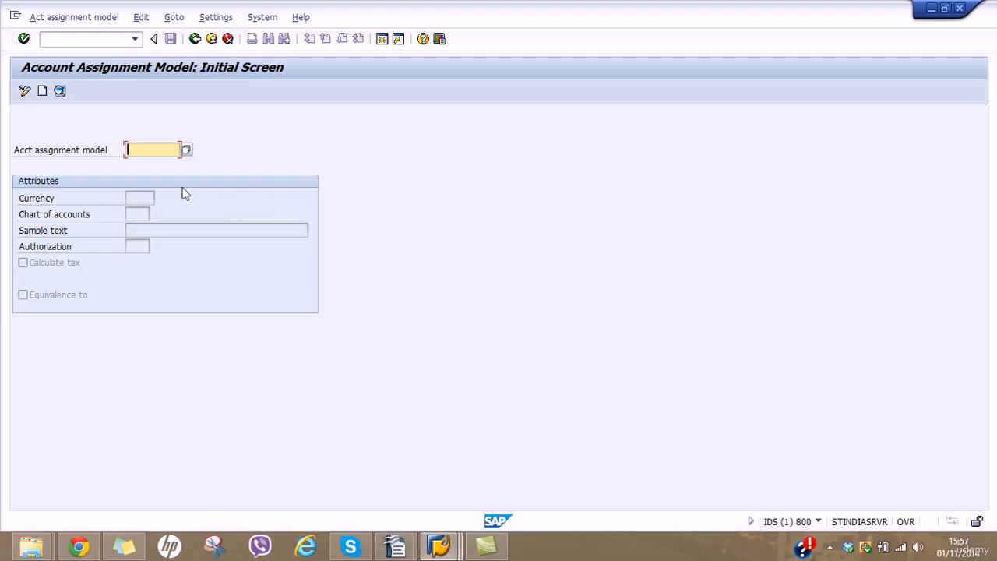
left_click(43, 93)
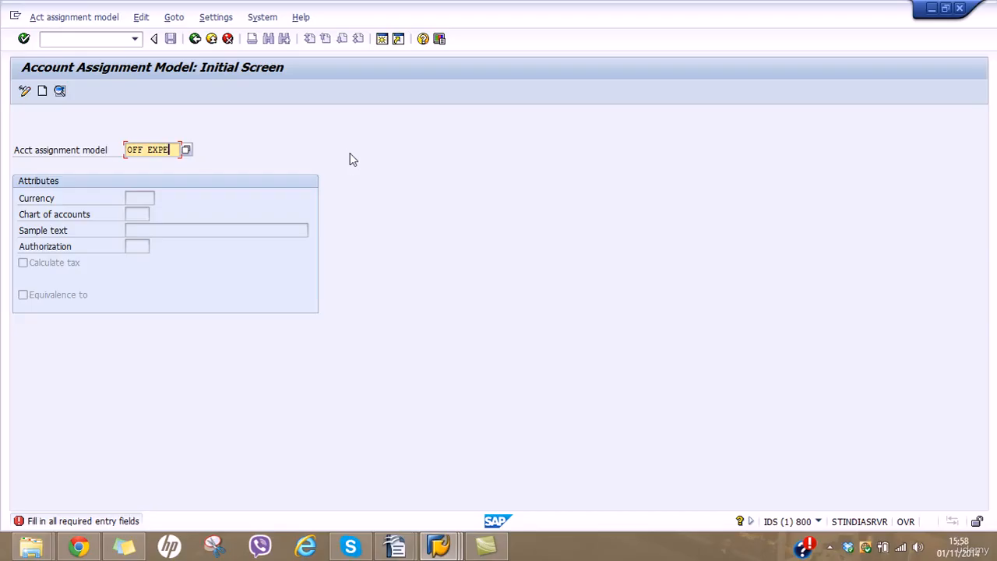
left_click(43, 91)
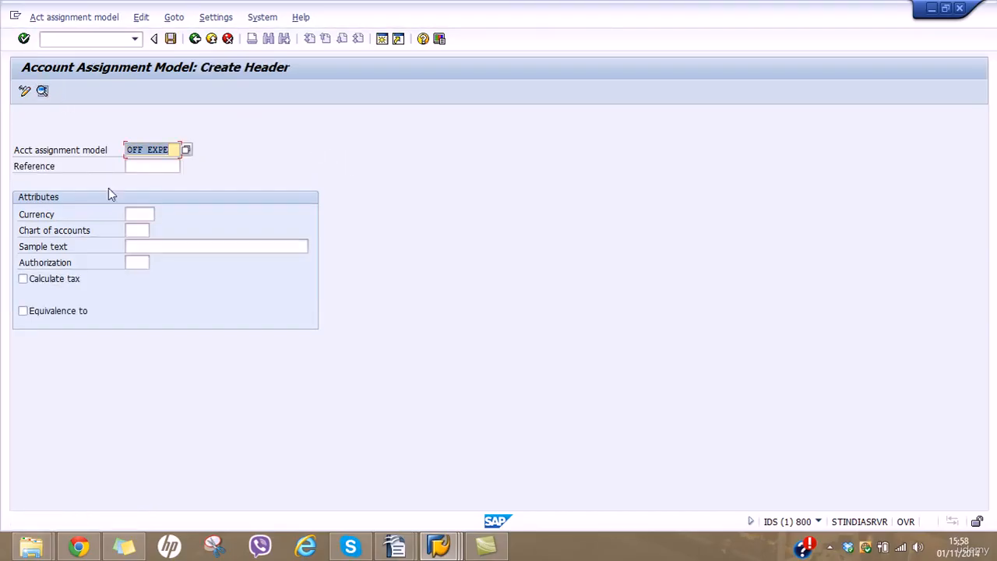
Set the model header to currency GBP, chart of accounts ZAU1 and sample text Account Assignment Model - AU01, with Equivalence to enabled.
left_click(141, 215)
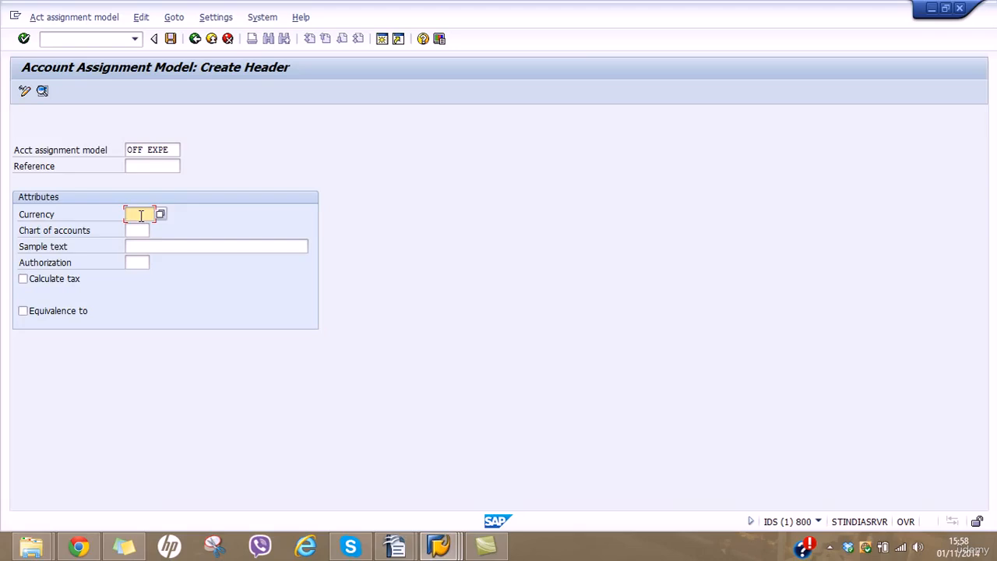
type("GBP")
key("Tab")
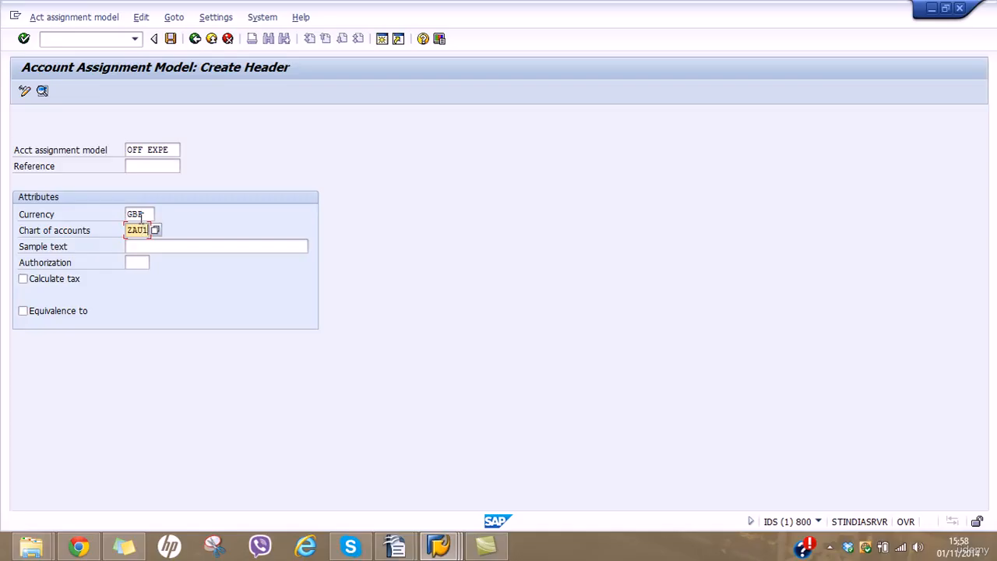
left_click(154, 246)
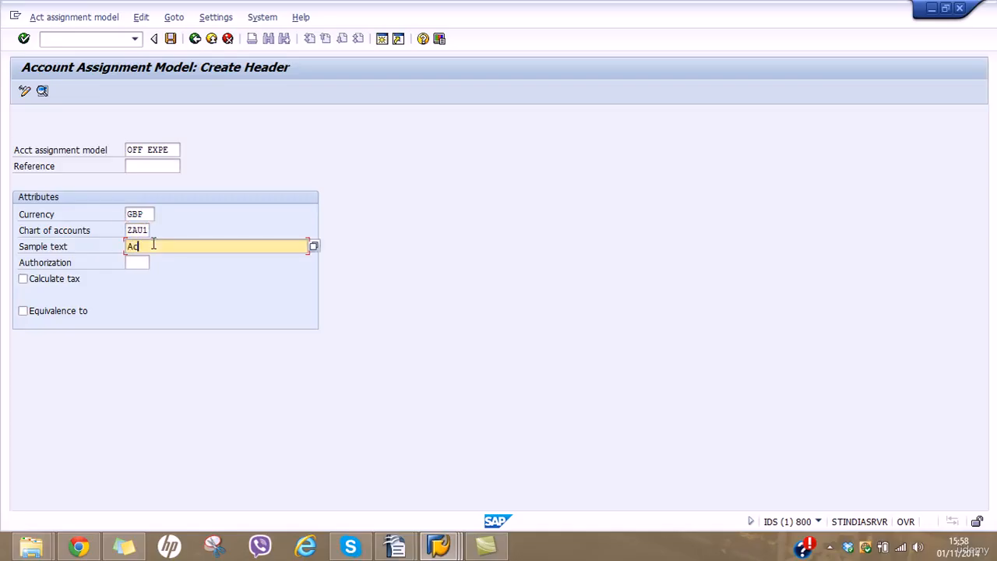
type("Account")
type("Assignment Modu")
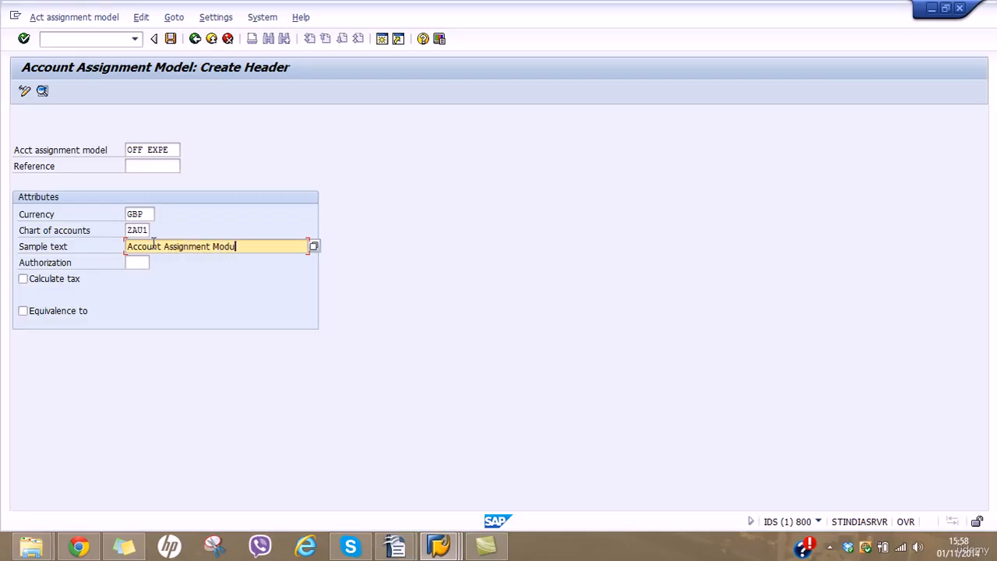
key("BackSpace")
type("el - AU01")
left_click(24, 313)
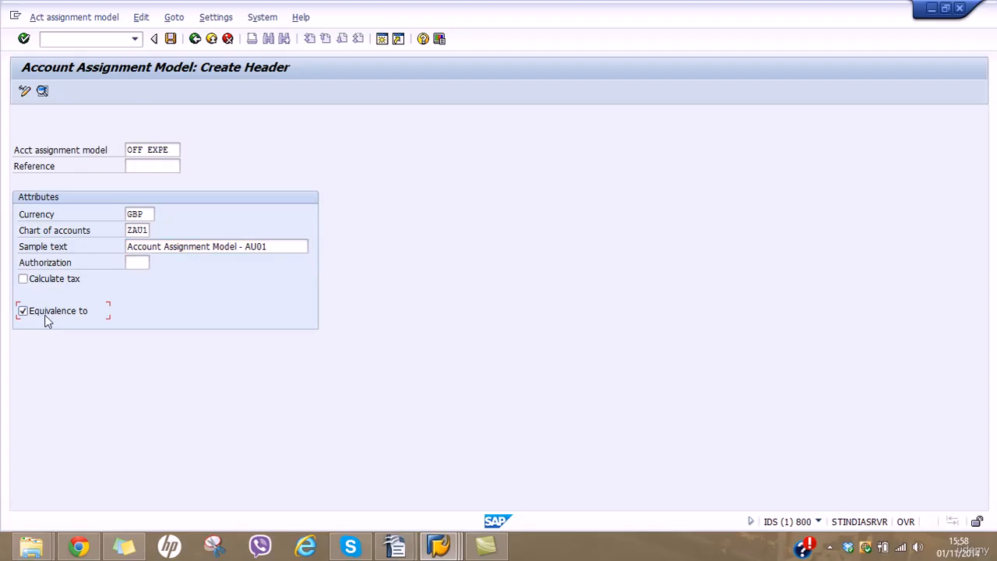
Open the model's line items and enter the first one with posting key 40, company code AU01, G/L 5010 and equivalence 40.
left_click(43, 92)
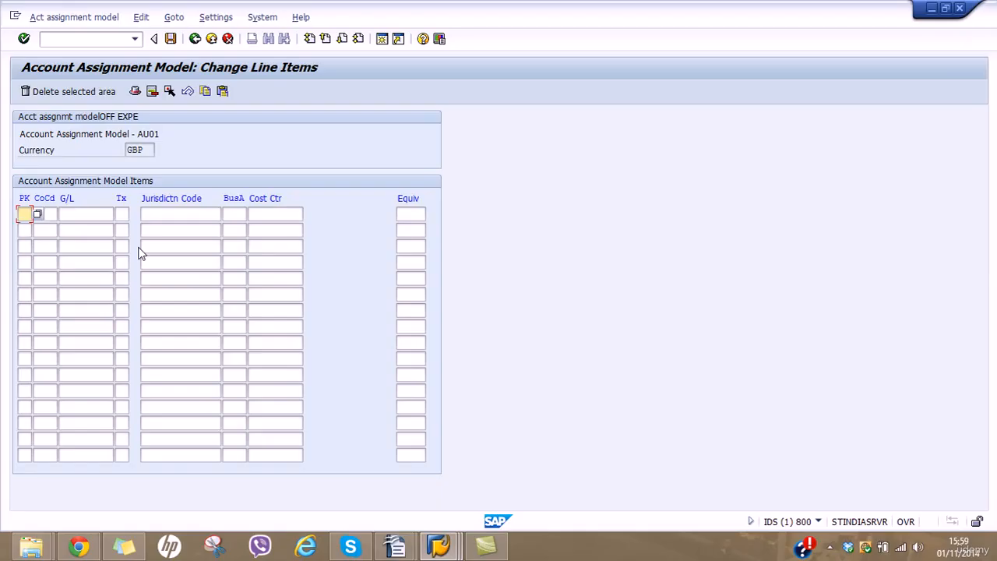
type("40")
key("Tab")
type("A")
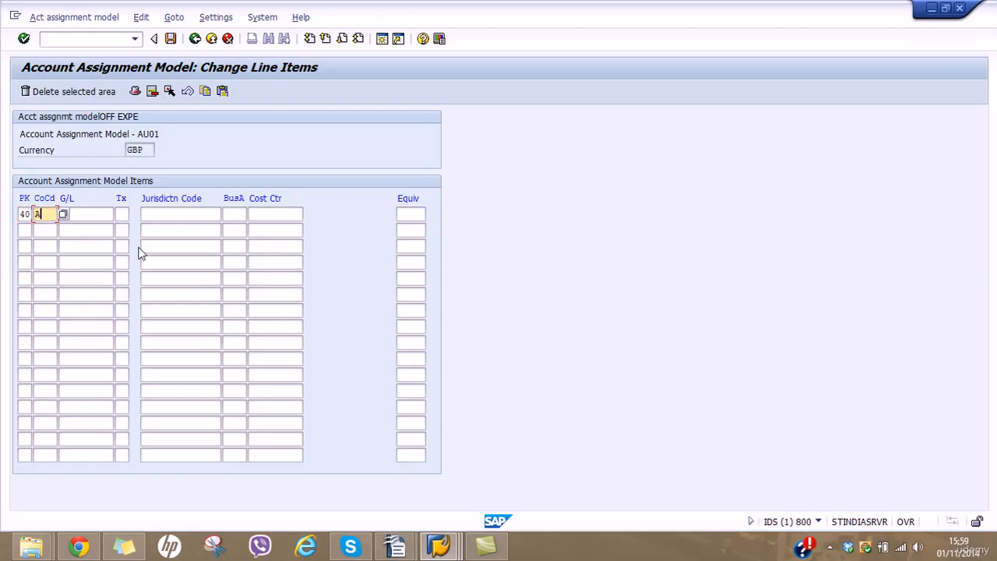
type("U01")
key("Tab")
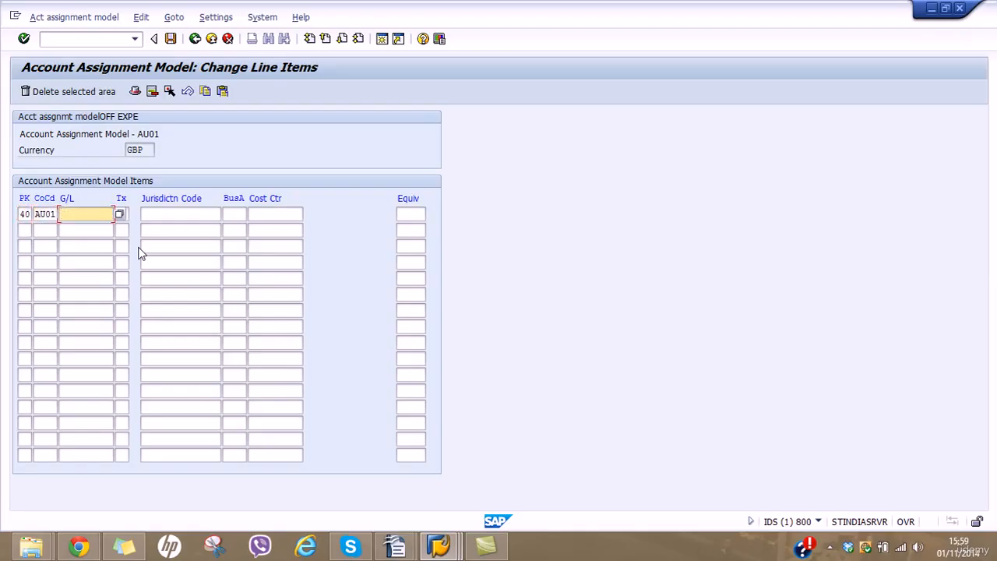
type("5010")
left_click(405, 216)
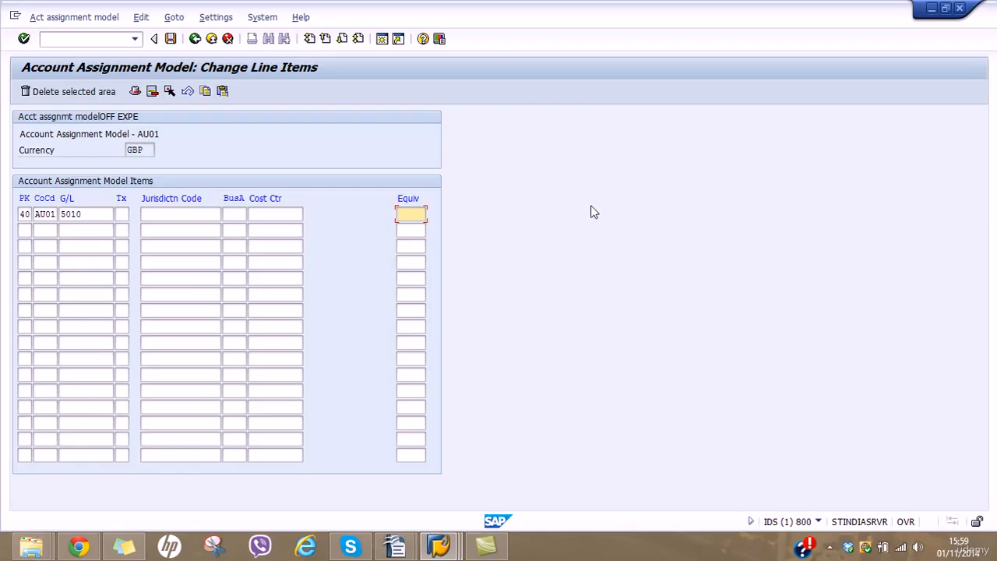
type("40")
Enter the second line item with posting key 50, company code AU01 and G/L account 2010.
left_click(22, 229)
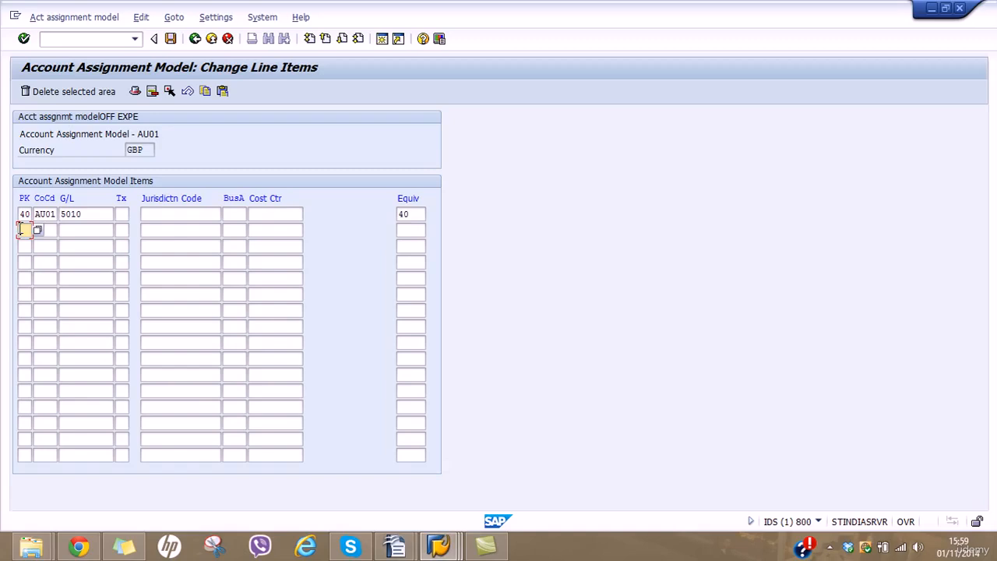
type("50 AU")
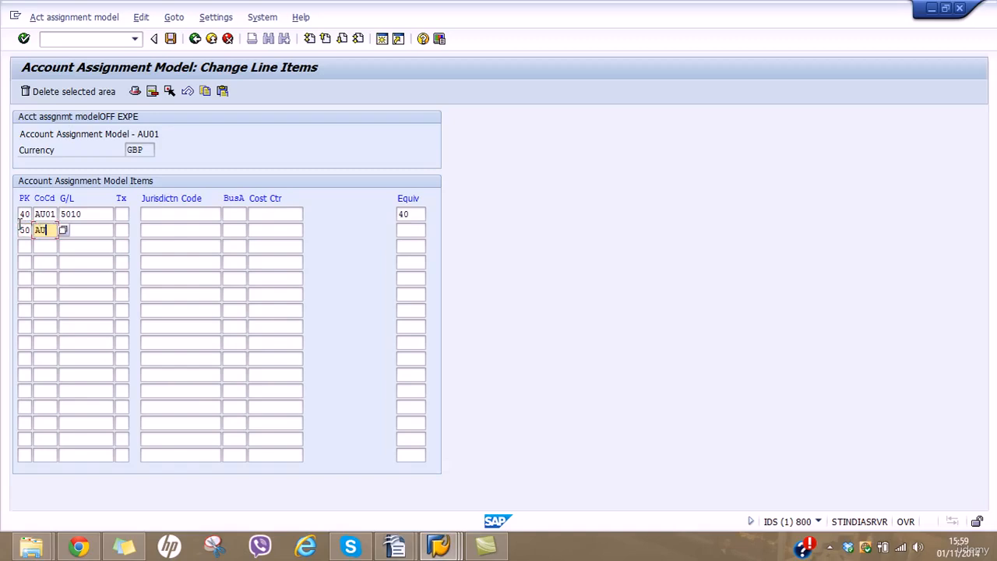
type("01 2010")
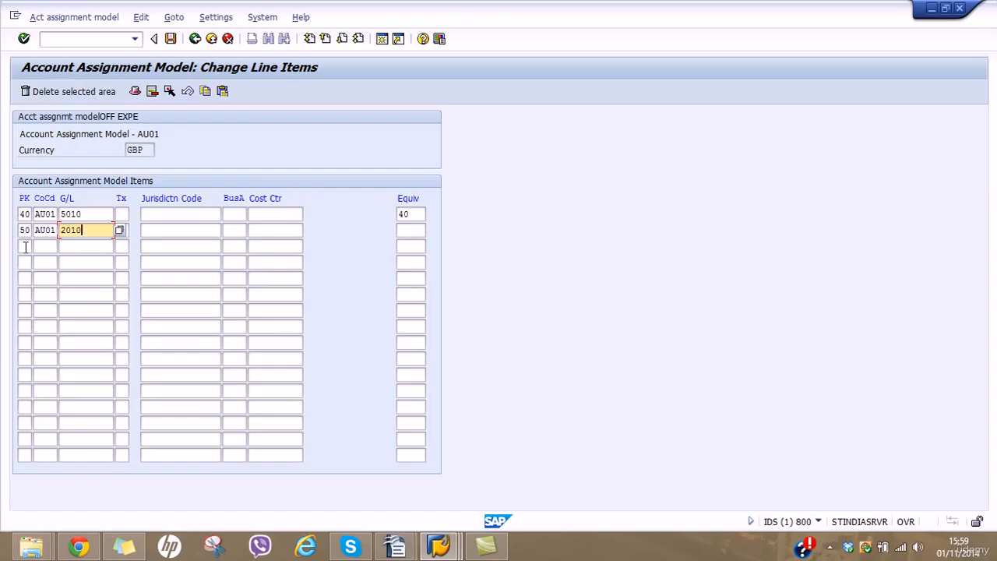
Enter the third line item with posting key 50, company code AU01 and G/L account 5020.
left_click(25, 246)
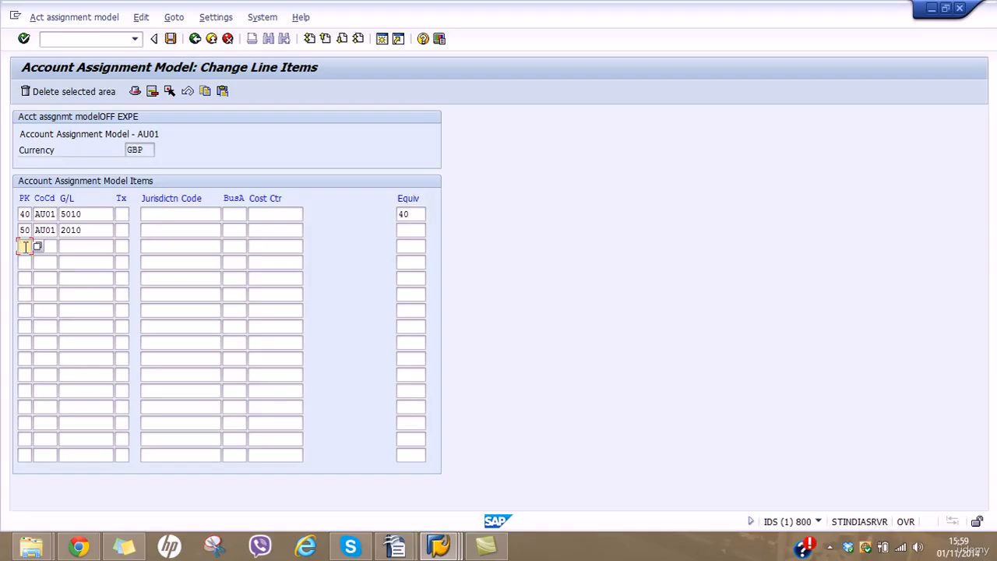
type("50")
key("Tab")
type("AU")
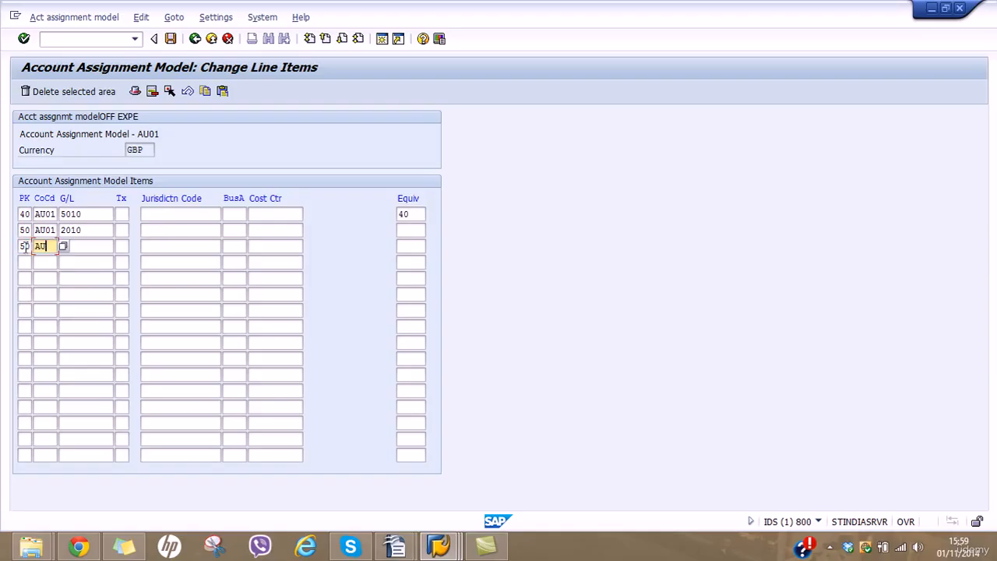
type("01")
key("Tab")
type("5020")
key("Tab")
key("Tab")
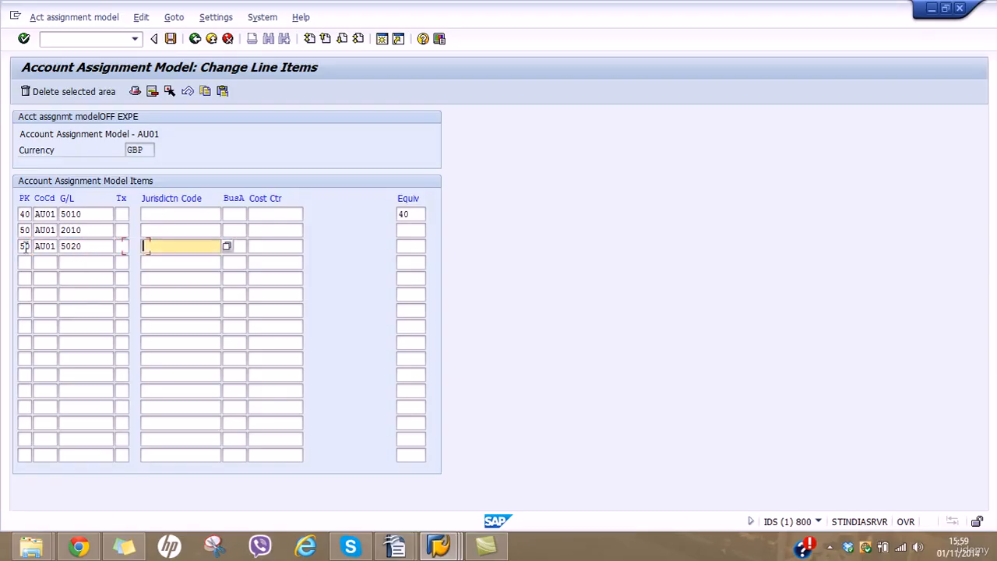
key("Tab")
key("Tab")
key("Tab")
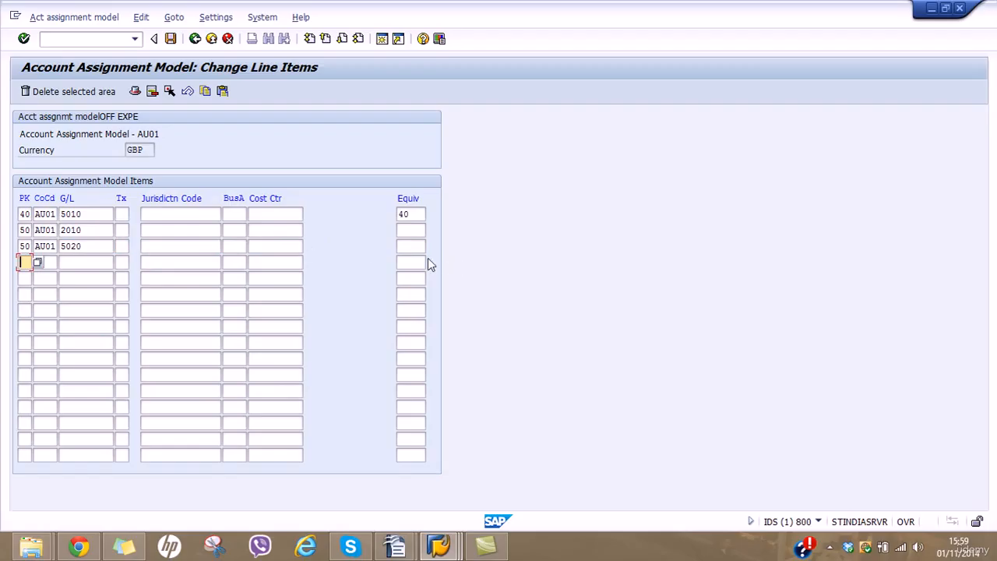
Set the equivalence to 60 for the G/L 5020 line and 40 for the G/L 2010 line.
left_click(418, 248)
type("60")
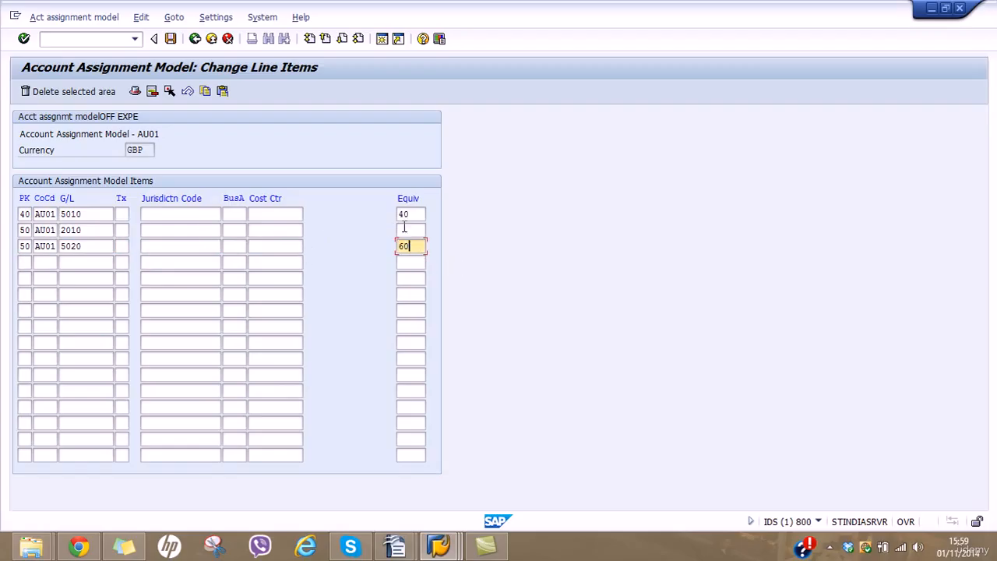
left_click(403, 230)
type("40")
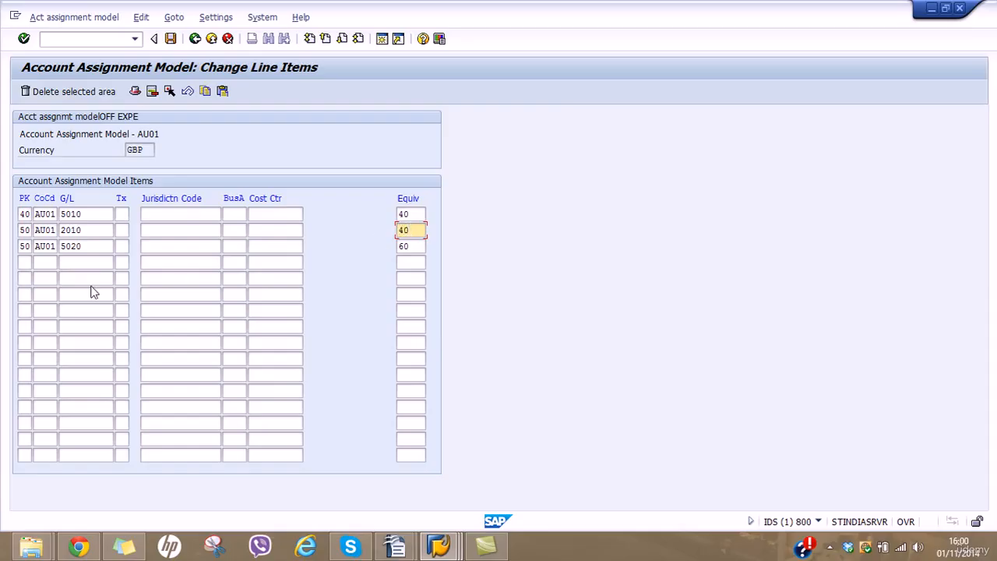
Change the posting key of the G/L 5020 line to 40 and go to the fourth line's posting key.
left_click(23, 263)
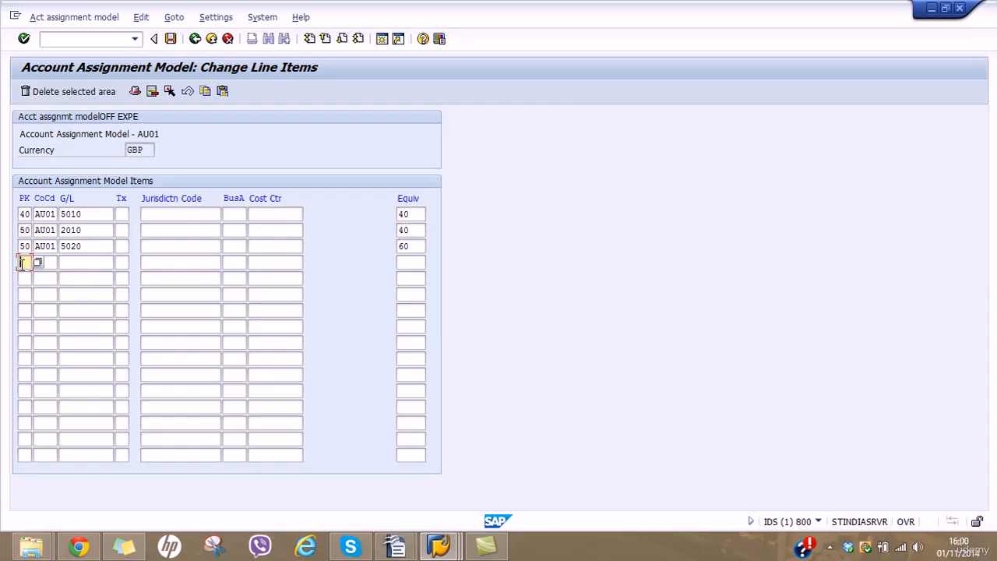
left_click(25, 246)
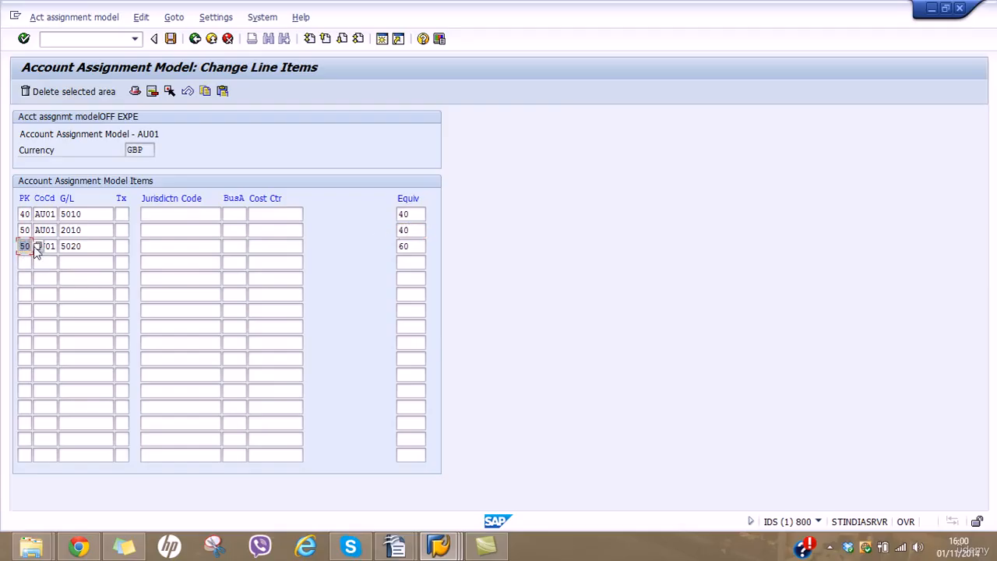
type("40")
left_click(24, 263)
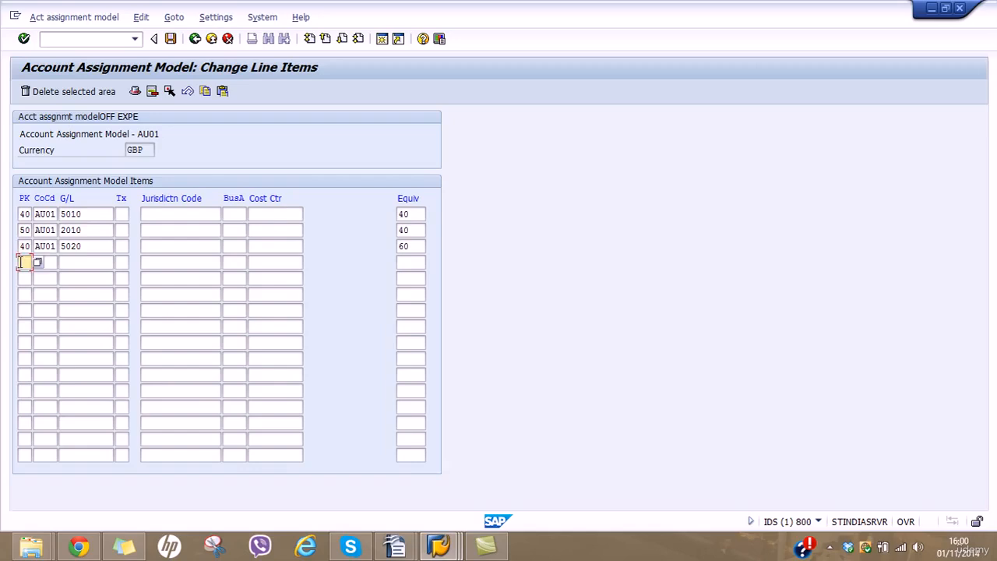
Enter the fourth line item with posting key 50, company code AU01, G/L account 2020 and equivalence 60.
type("50AU01")
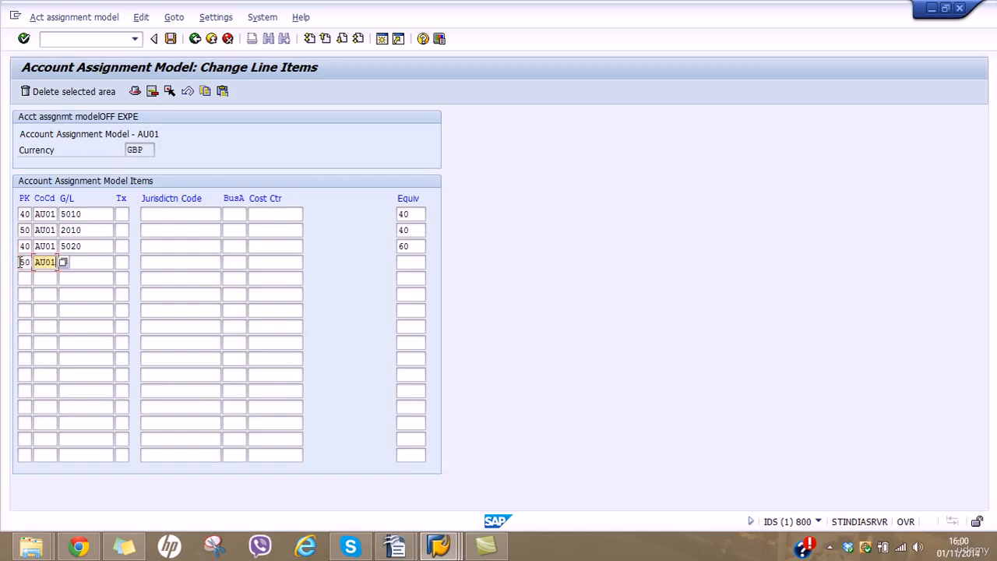
type("2020")
key("Tab")
key("Tab")
key("Tab")
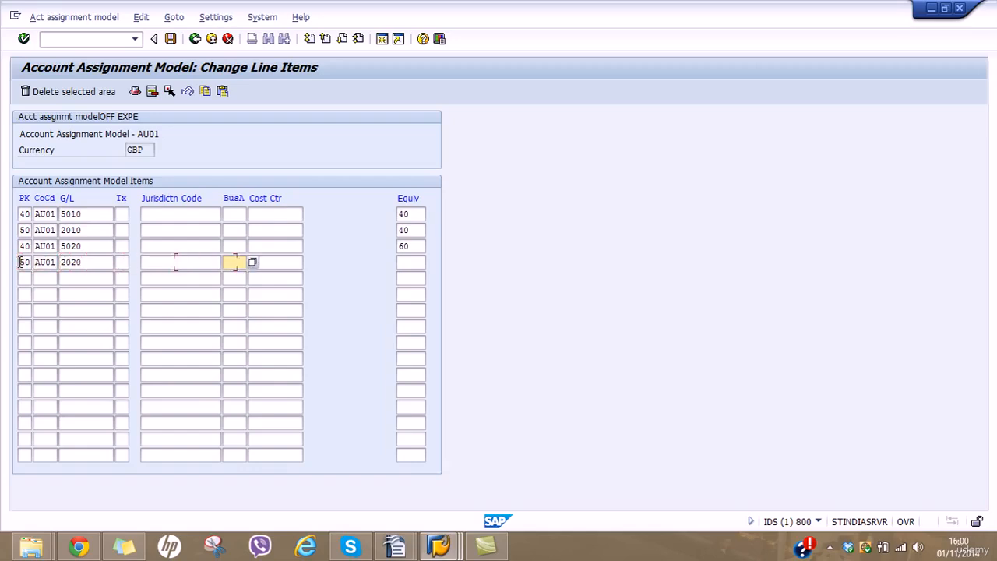
key("Tab")
key("Tab")
key("Tab")
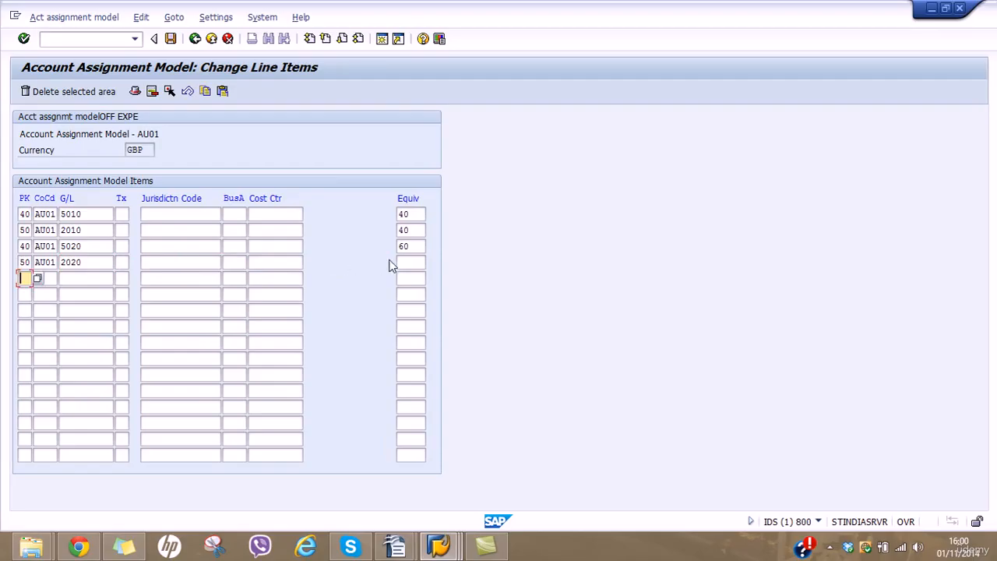
left_click(406, 261)
type("60")
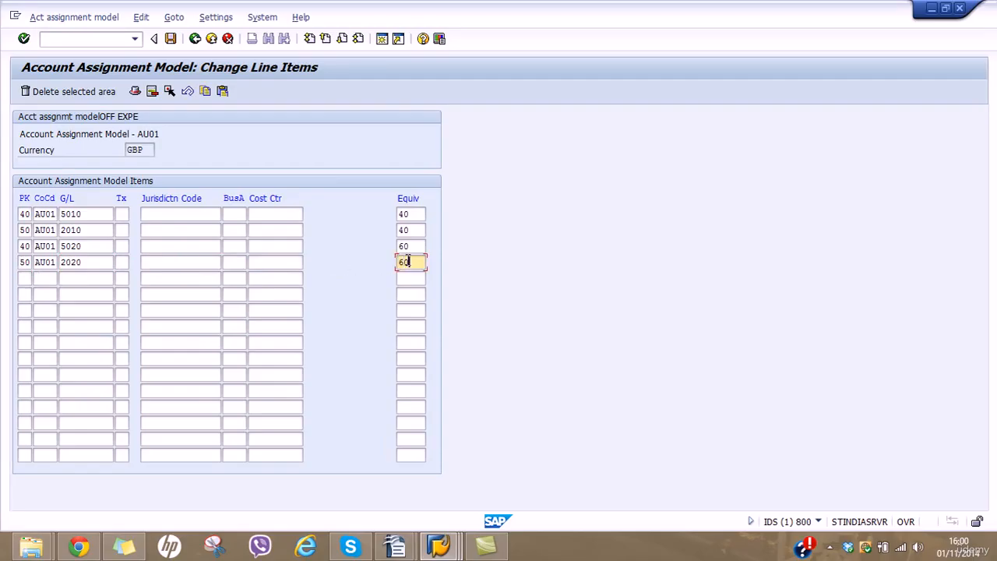
key("Return")
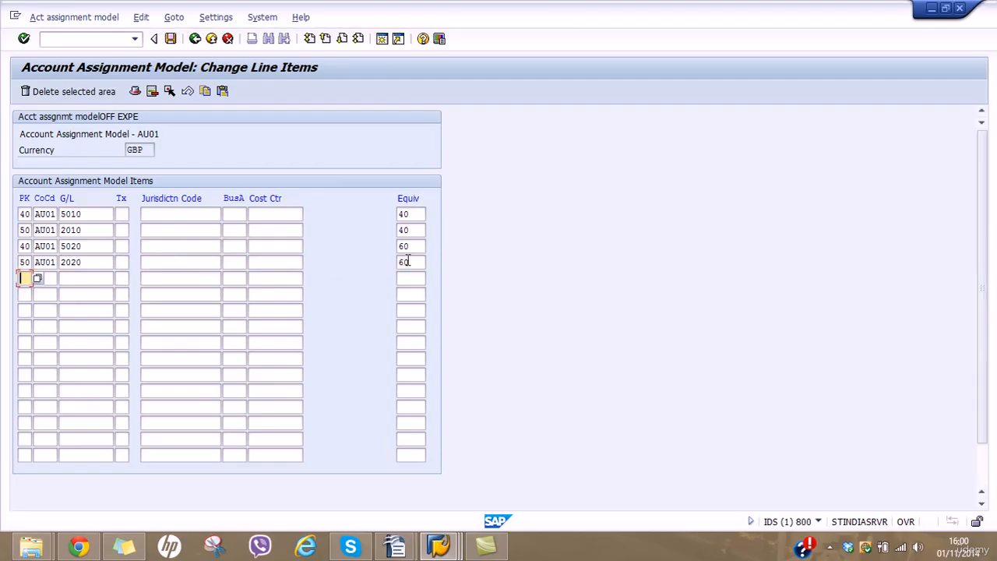
Check the header of the account assignment model, return to its line items and save the model.
left_click(136, 97)
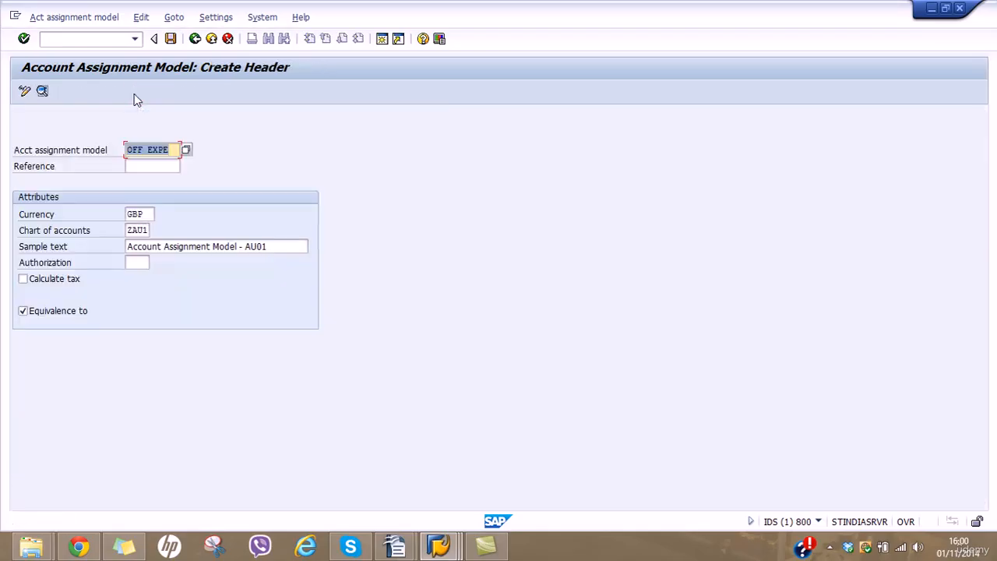
left_click(44, 92)
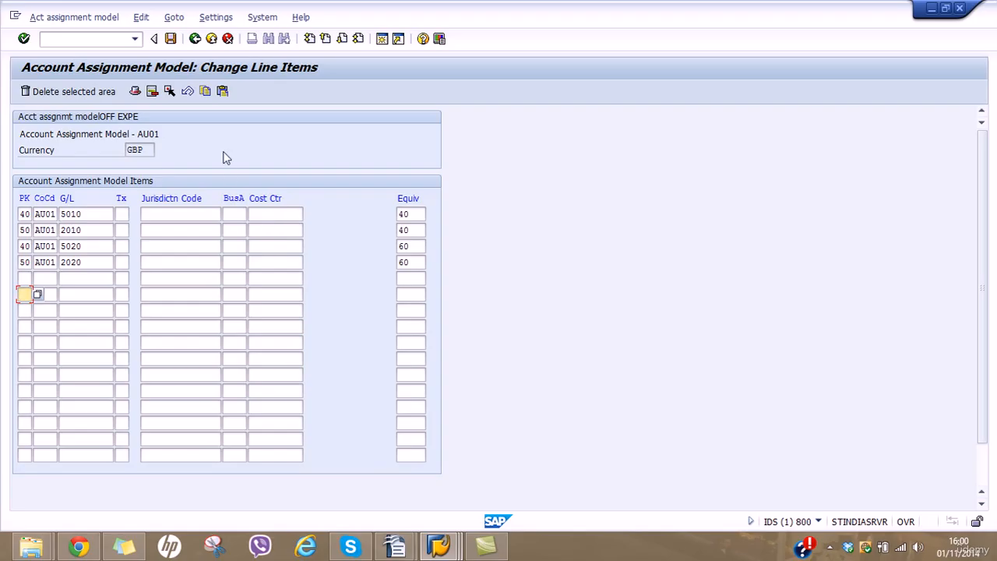
left_click(87, 18)
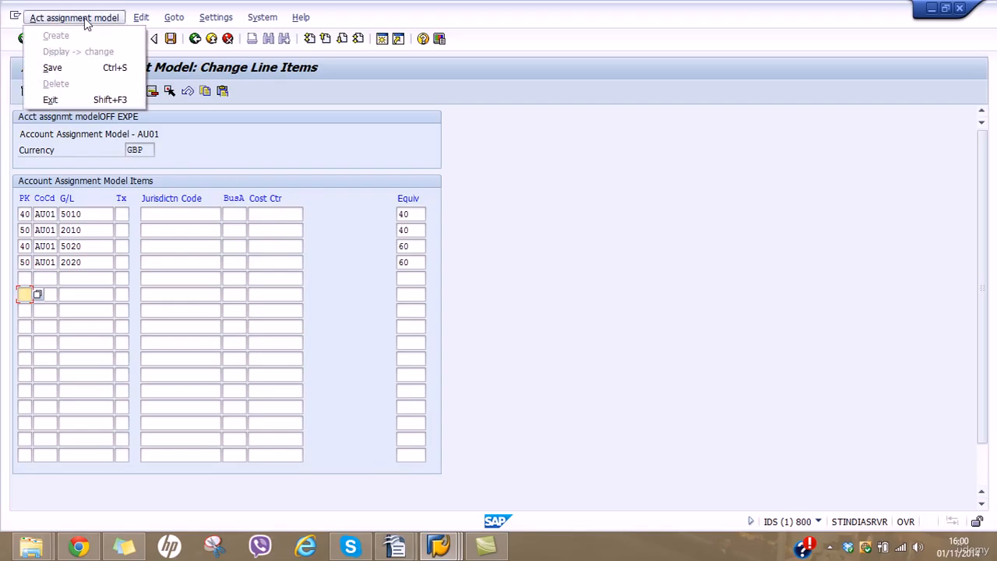
left_click(265, 5)
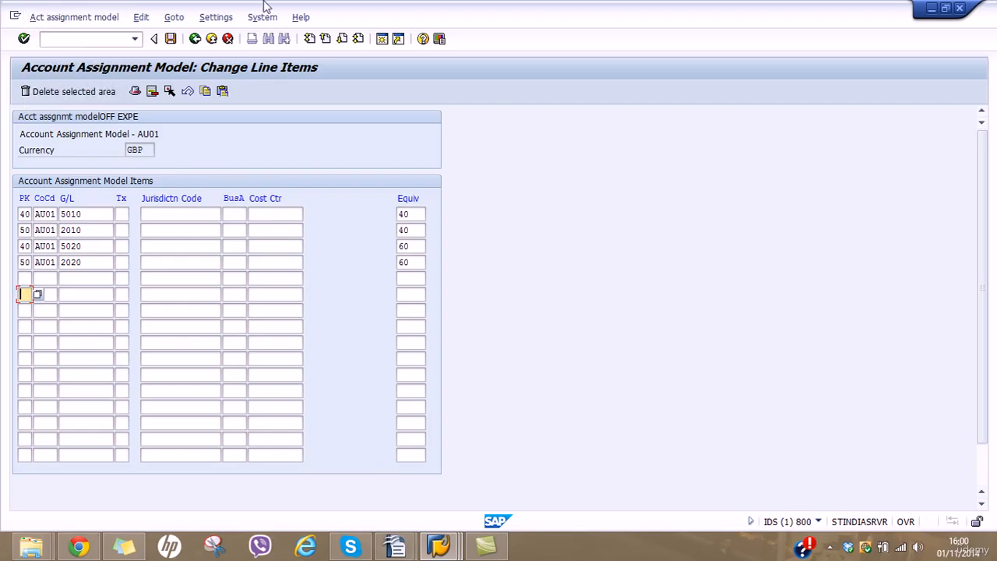
left_click(172, 39)
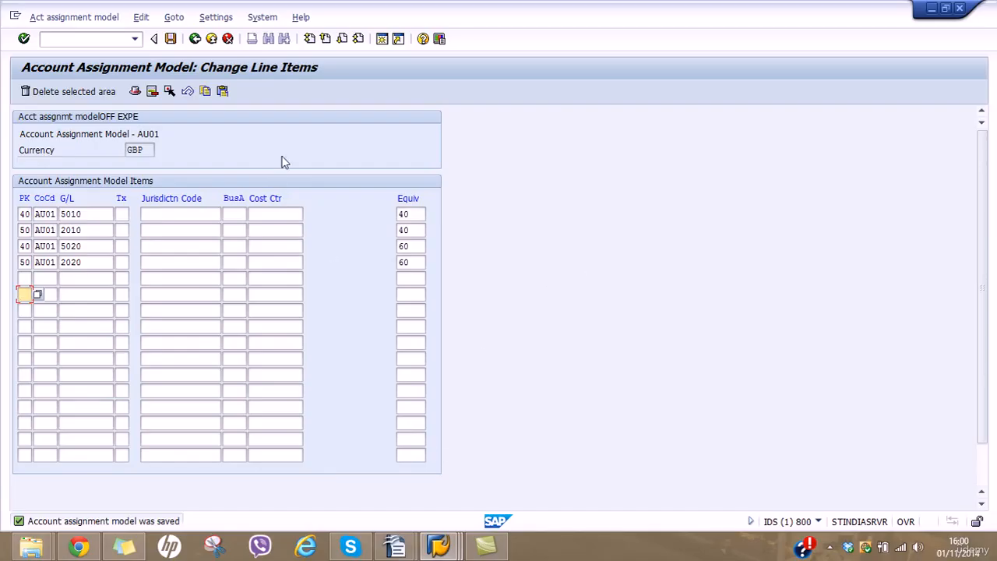
Open a new session from the controlling area session and start transaction FB50 in it.
left_click(438, 545)
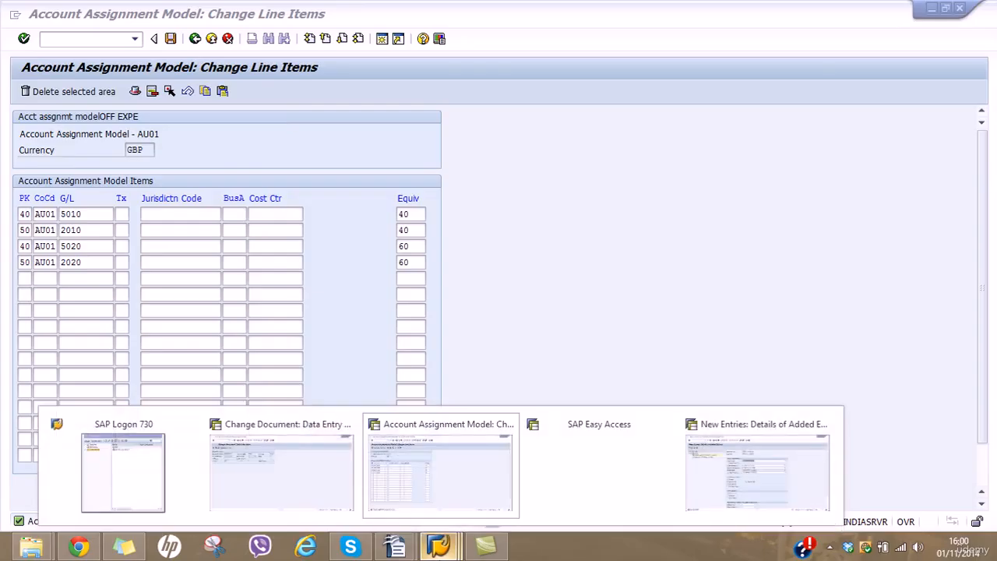
left_click(282, 467)
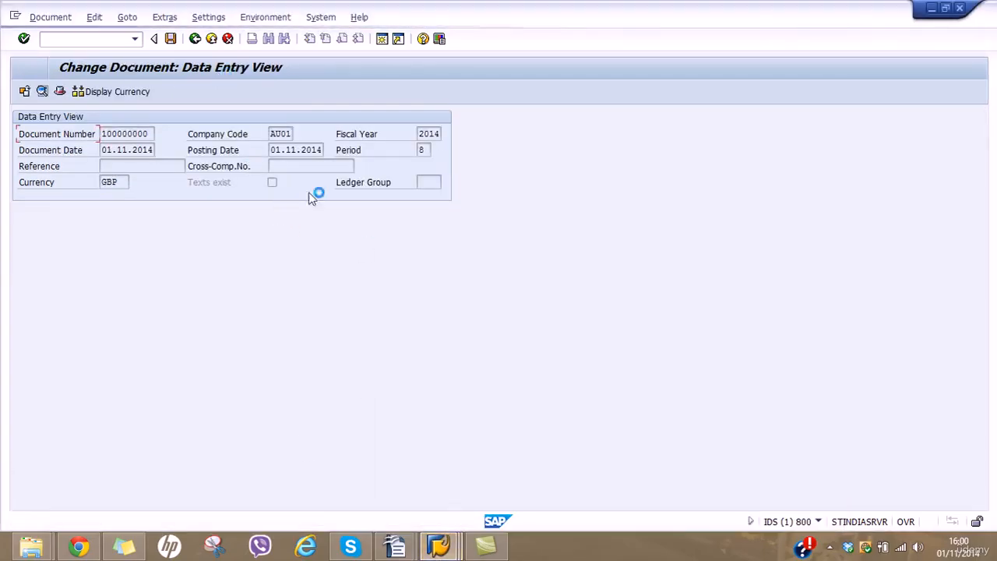
left_click(439, 545)
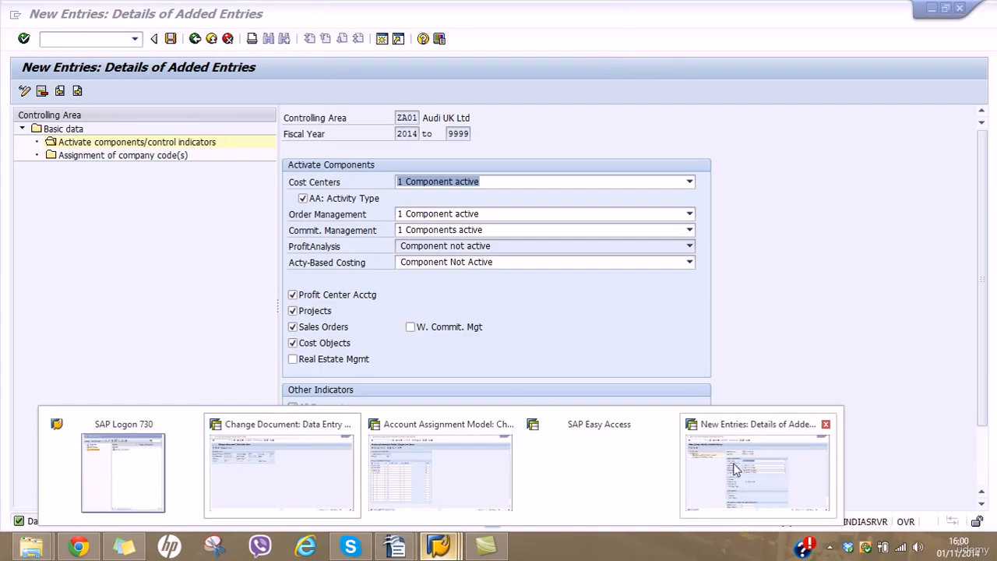
left_click(757, 471)
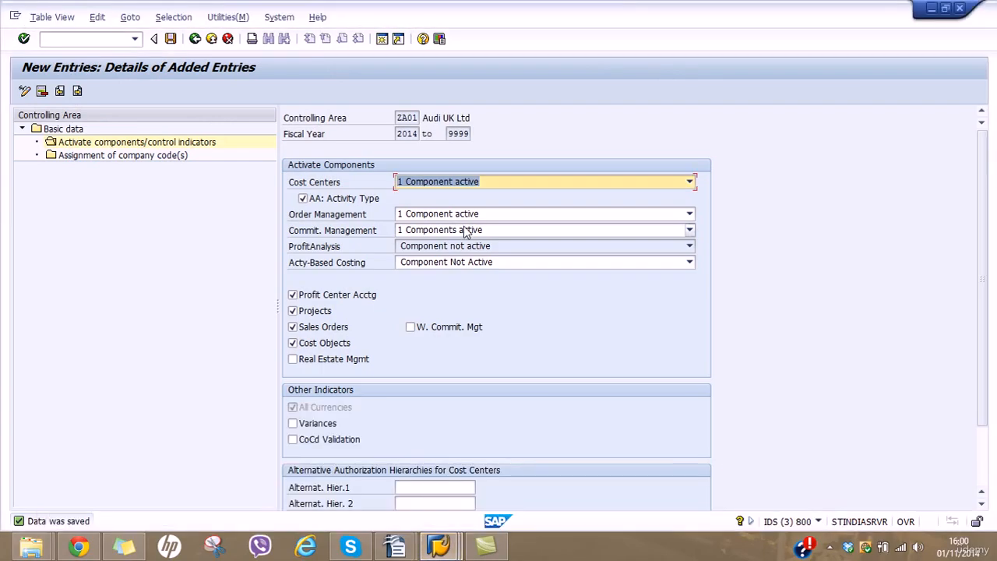
left_click(382, 39)
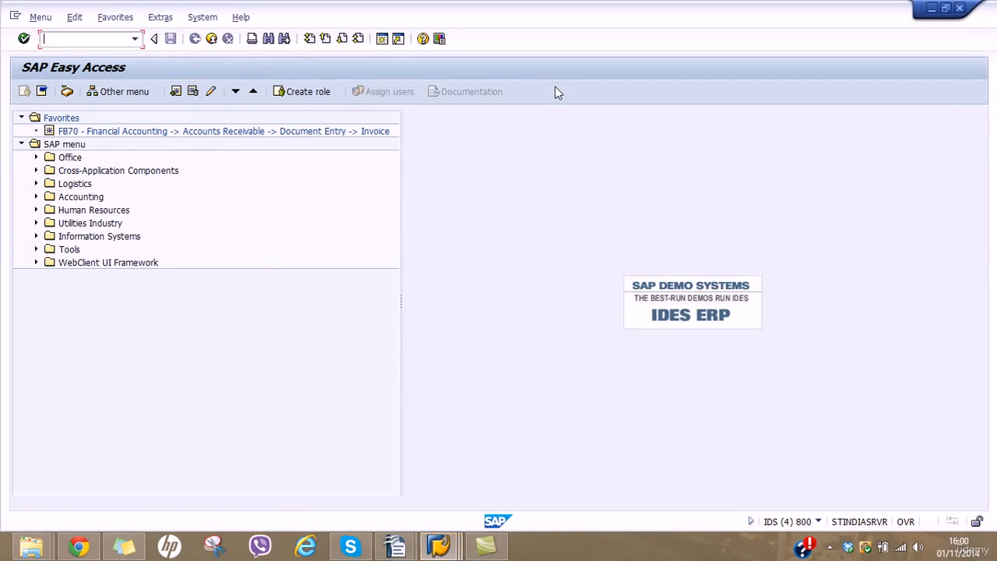
type("fb50")
key("Return")
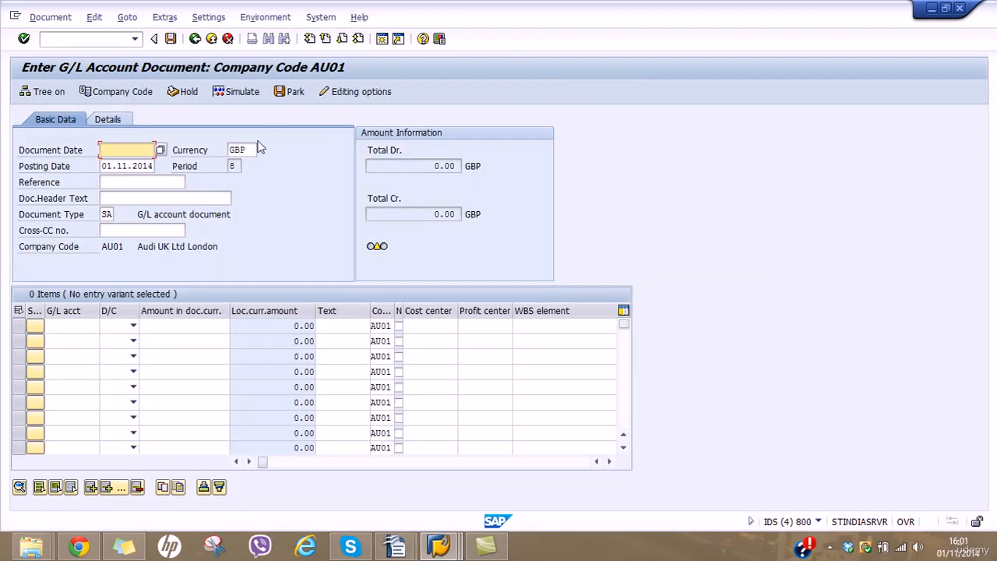
left_click(53, 17)
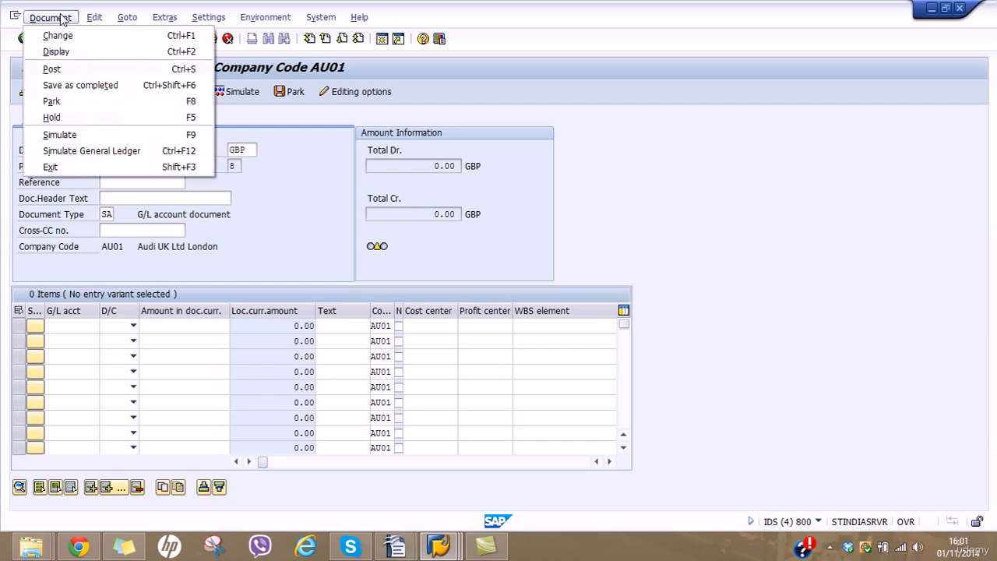
mouse_move(95, 18)
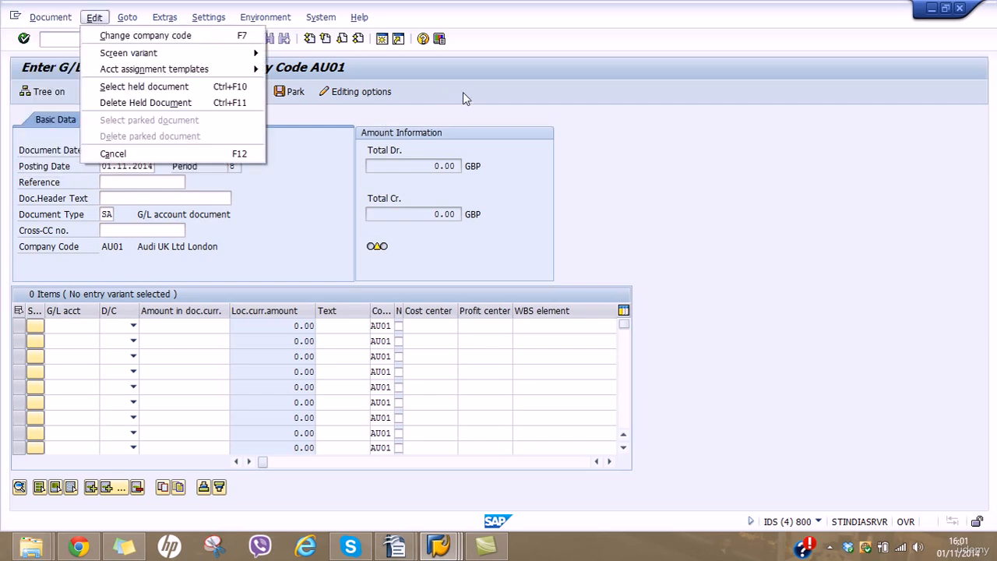
mouse_move(204, 70)
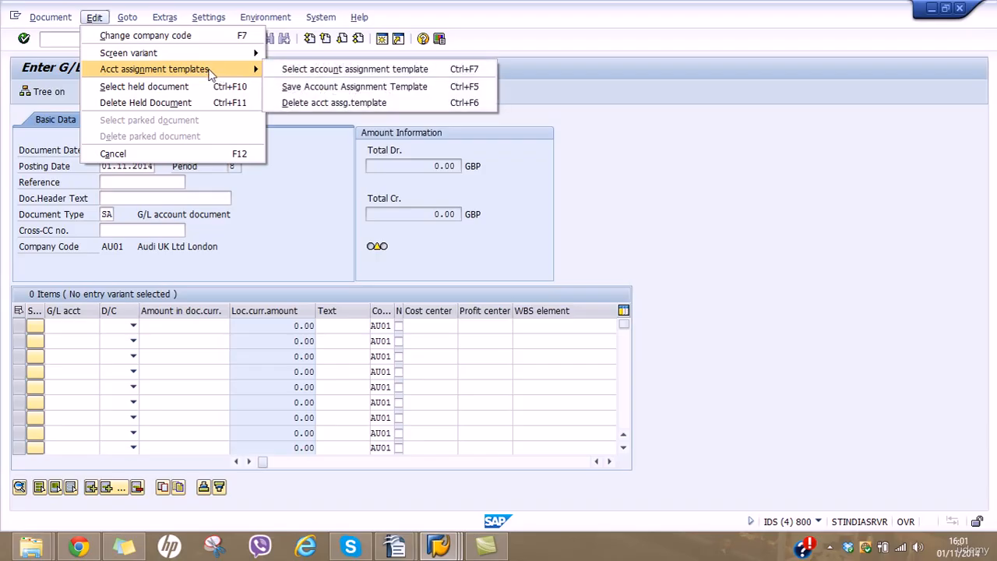
left_click(672, 2)
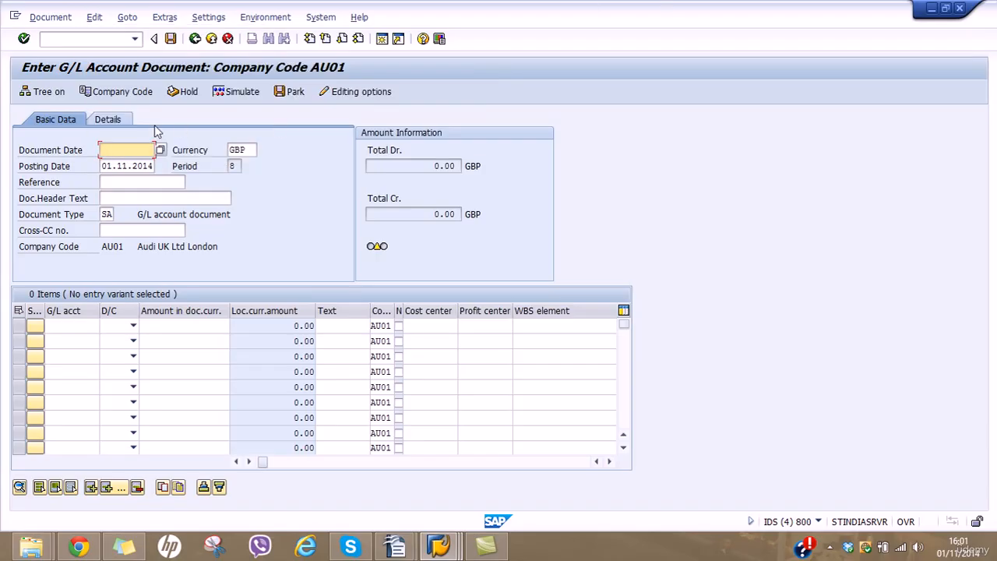
Set the document date to 01.11.2014 and open the selection of an account assignment template.
type("01")
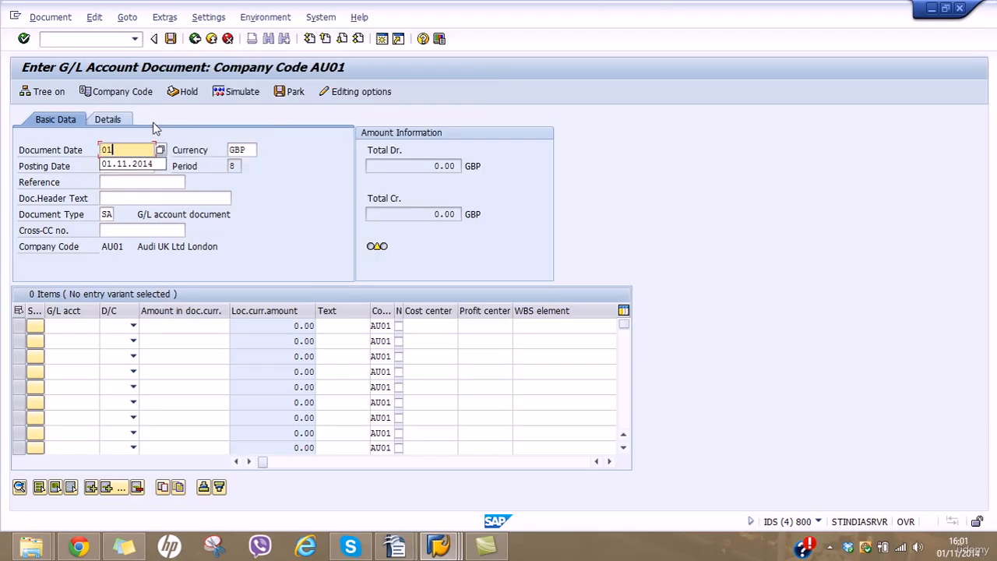
left_click(124, 164)
left_click(94, 17)
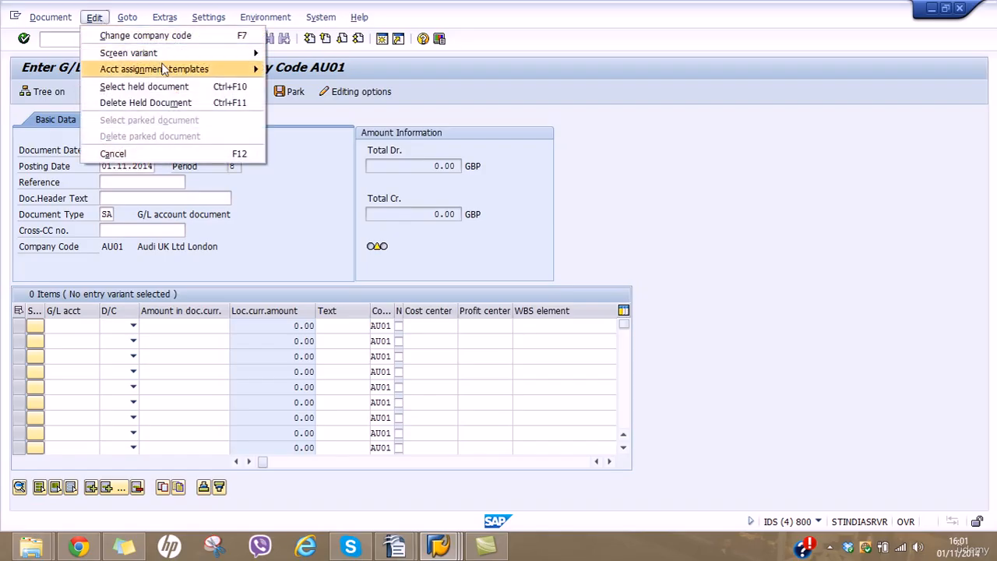
mouse_move(220, 70)
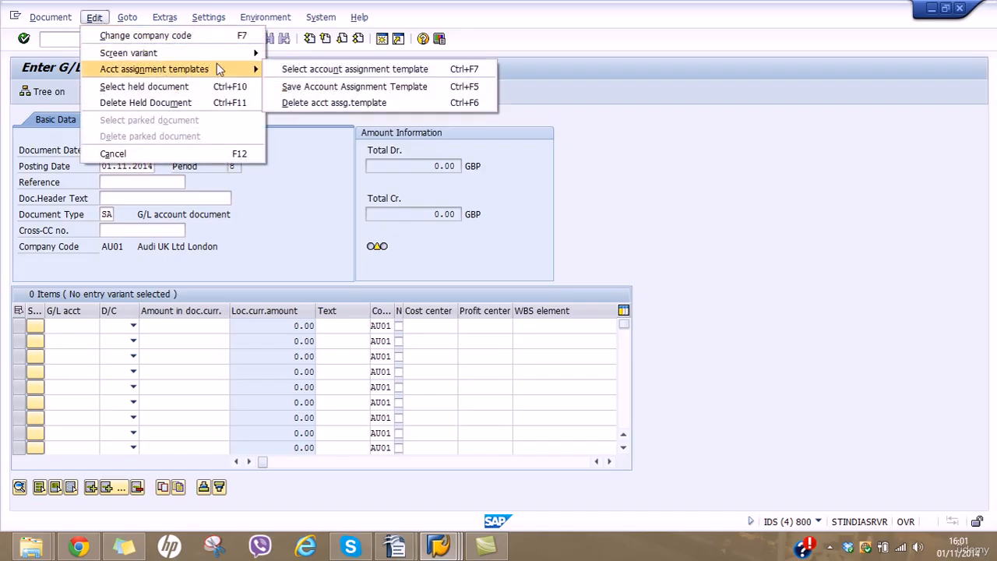
left_click(300, 72)
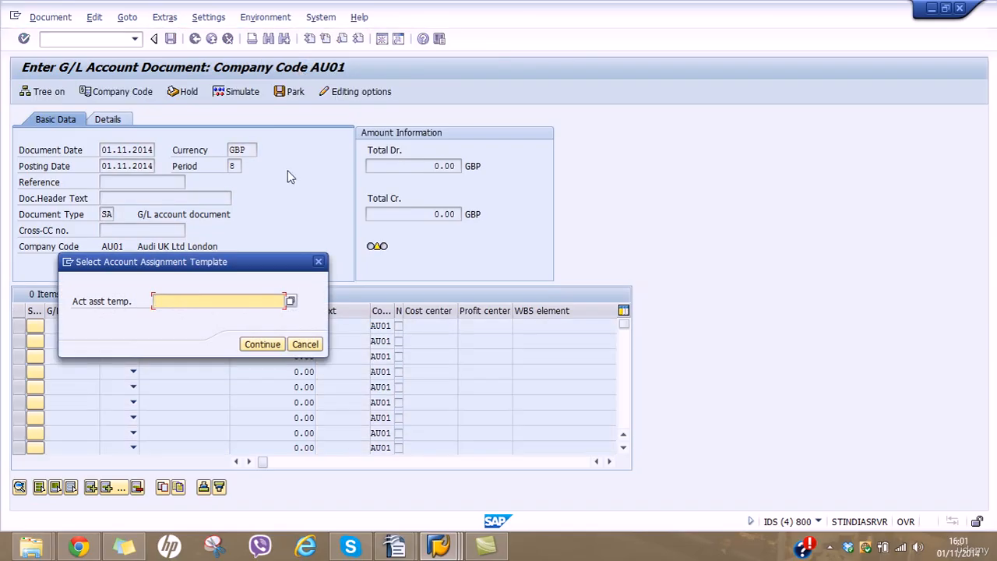
Search for account assignment templates, clearing the transaction code and user name restrictions, look through the list and close it.
left_click(290, 301)
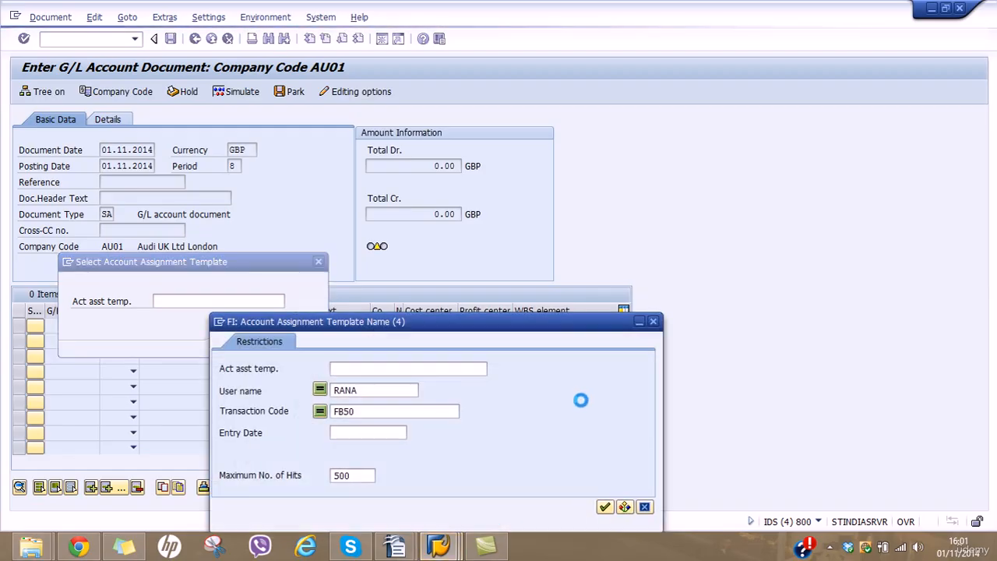
left_click(605, 507)
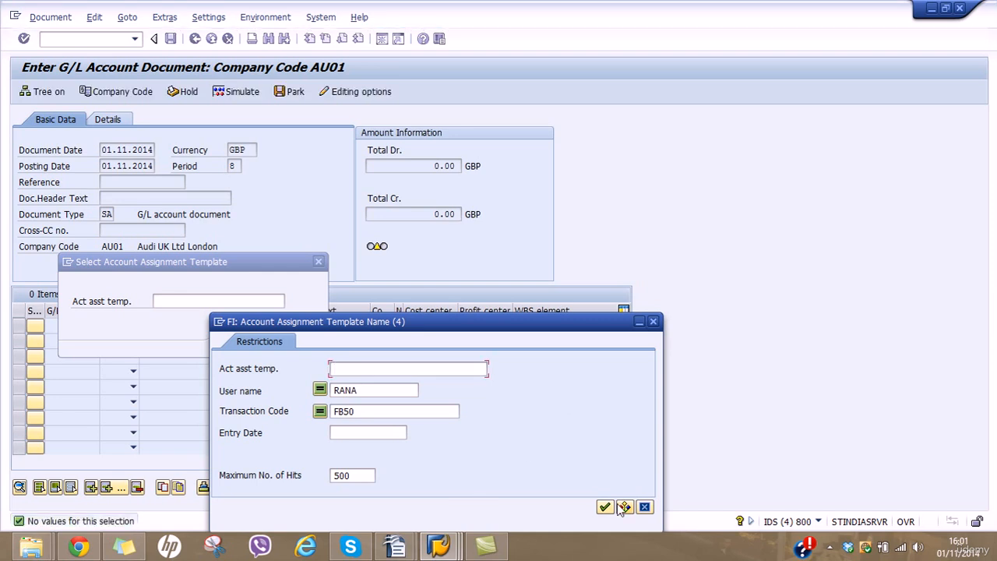
left_click_drag(398, 412, 266, 410)
key("BackSpace")
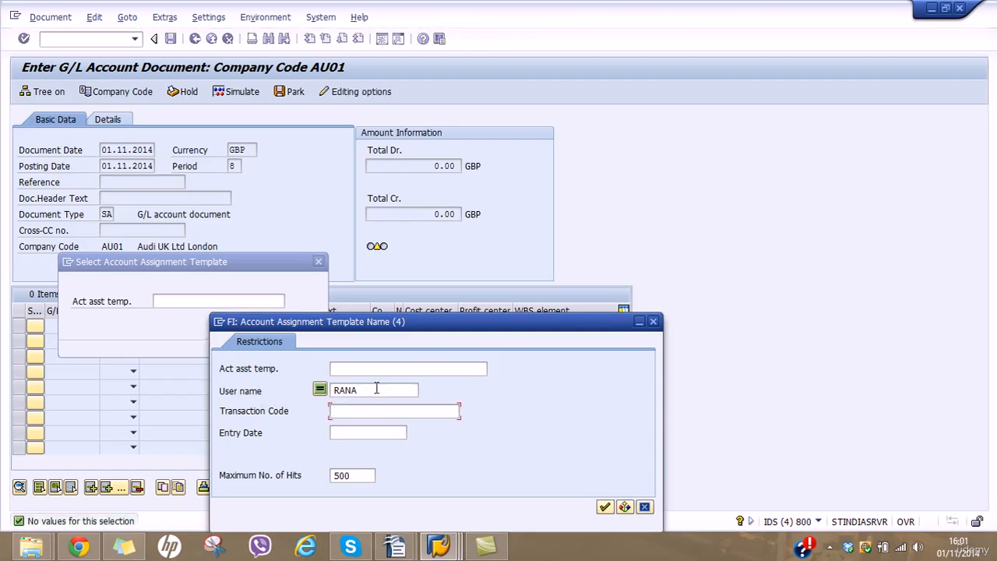
left_click_drag(374, 389, 345, 397)
key("BackSpace")
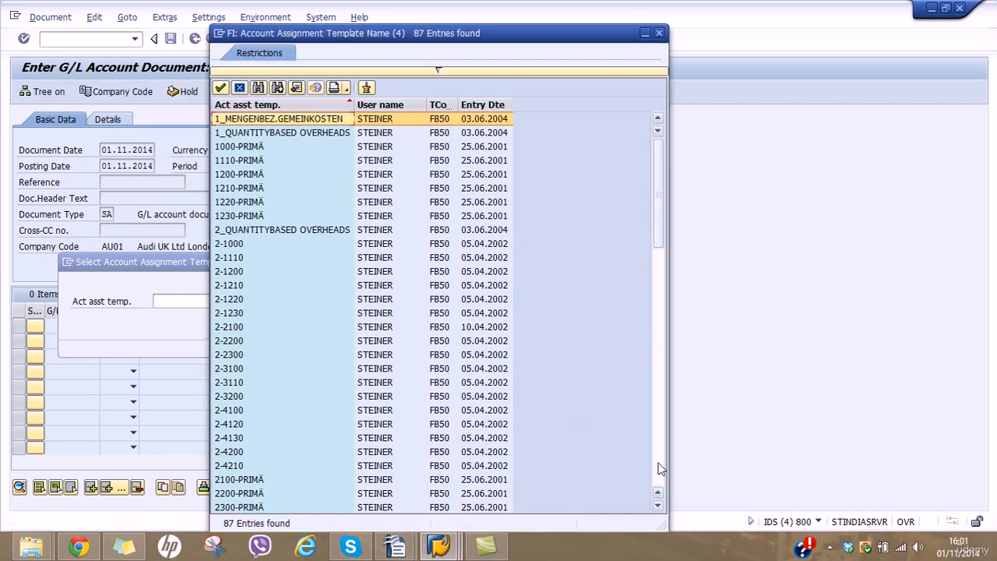
left_click(658, 467)
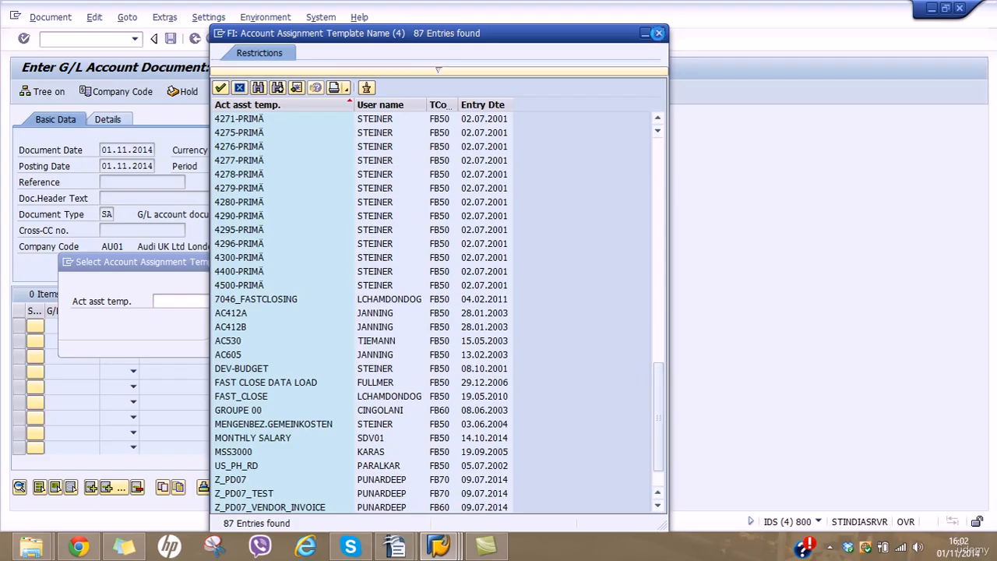
left_click(658, 33)
Check the model name in the header of the account assignment model session and return to the G/L document entry session.
left_click(439, 548)
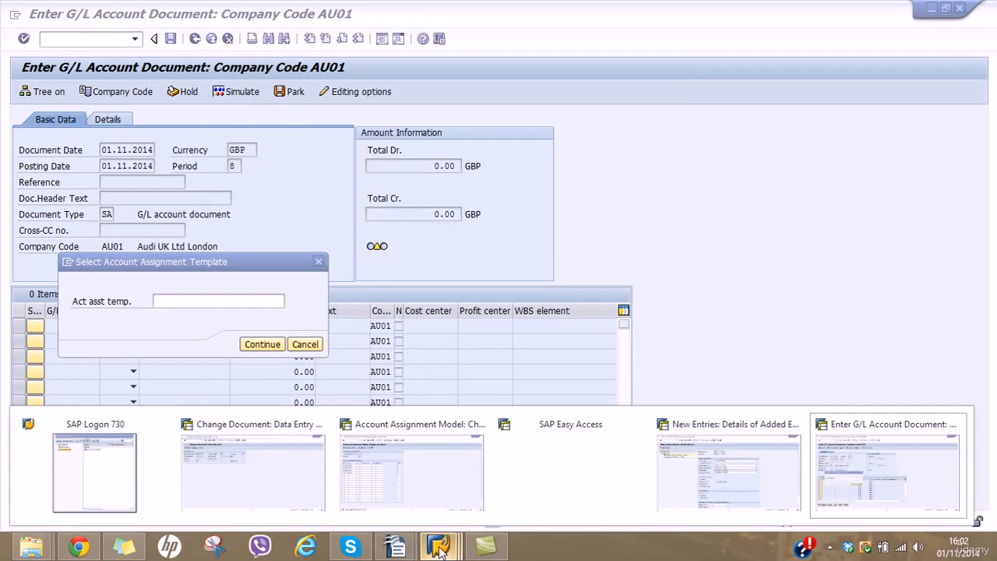
mouse_move(414, 483)
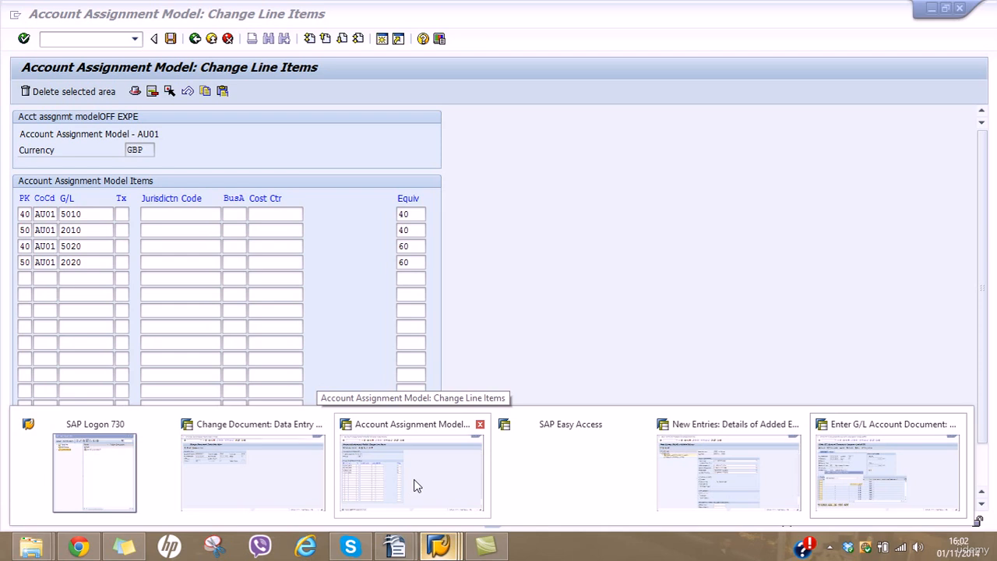
left_click(415, 484)
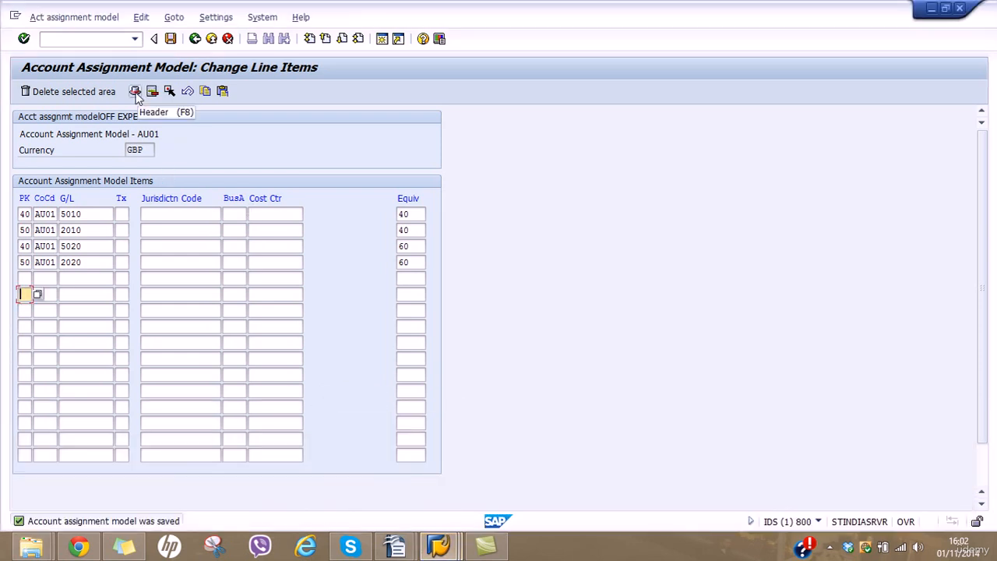
left_click(135, 91)
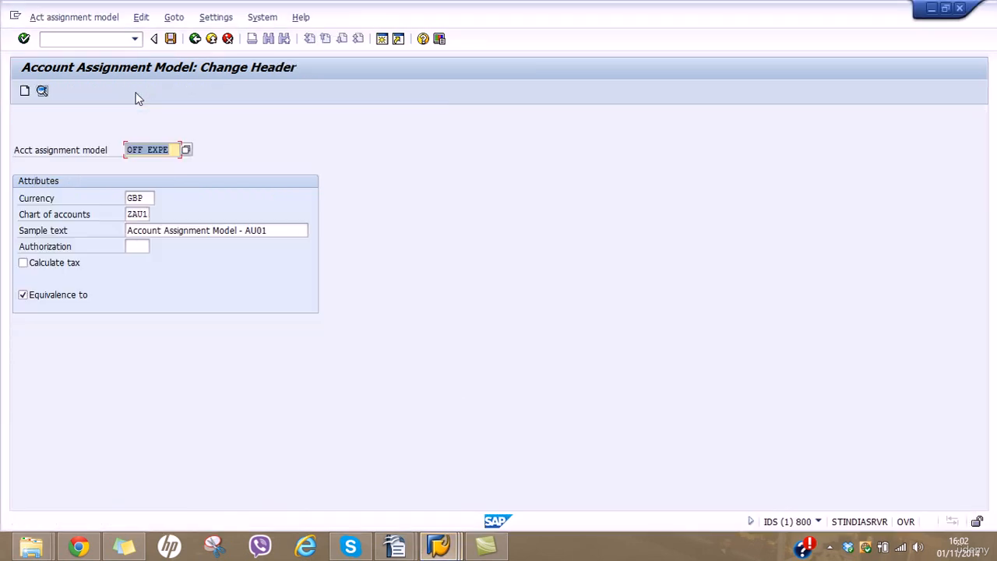
left_click(169, 165)
left_click(440, 545)
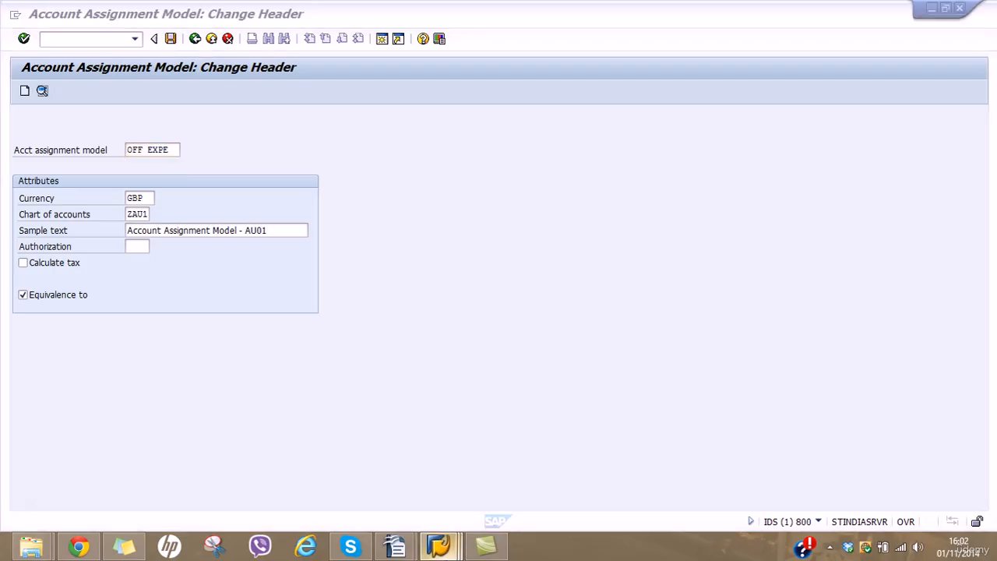
left_click(851, 451)
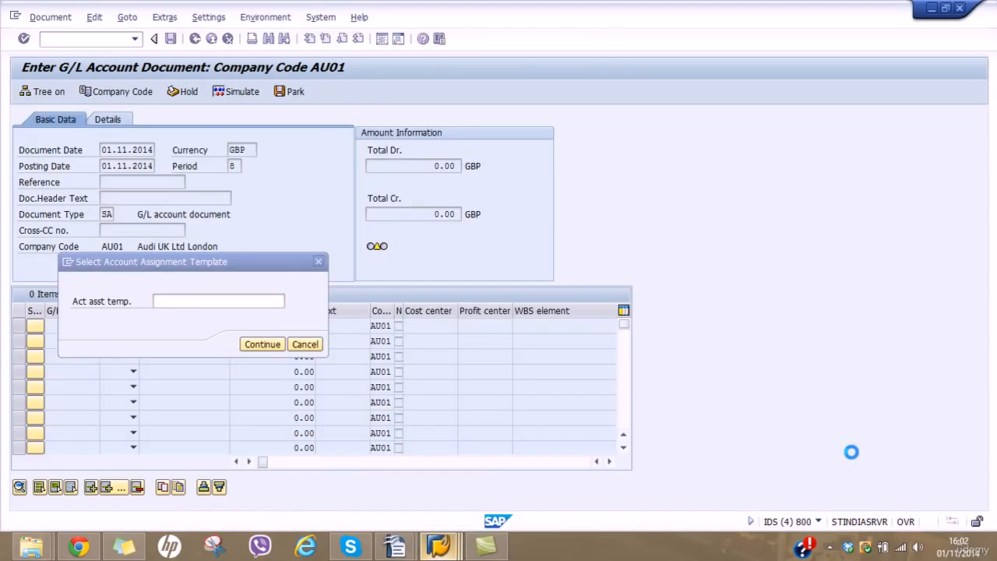
Try to load the account assignment template OFF EXPE, then open posting with reference and leave it without copying a document.
type("OFF EXPE")
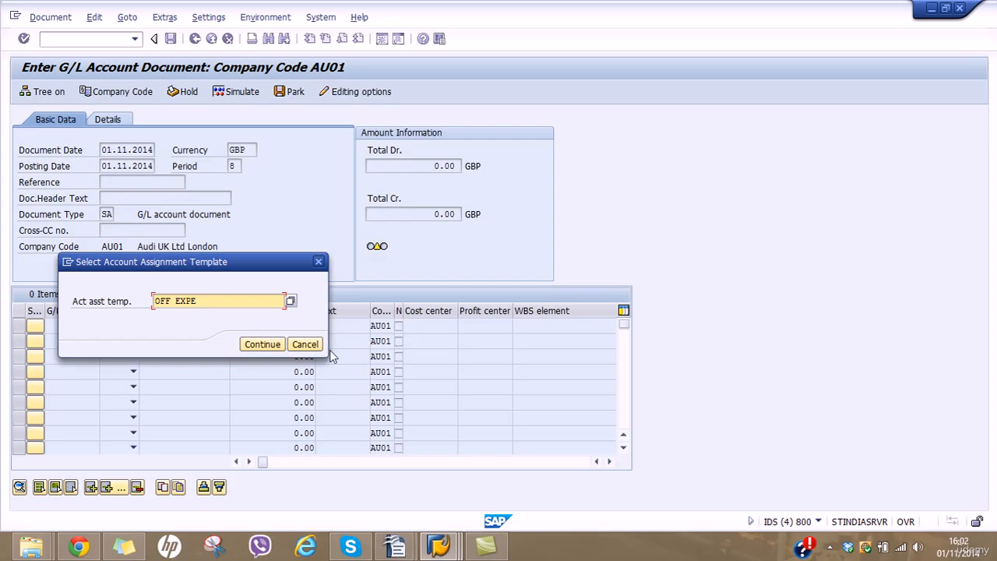
left_click(270, 347)
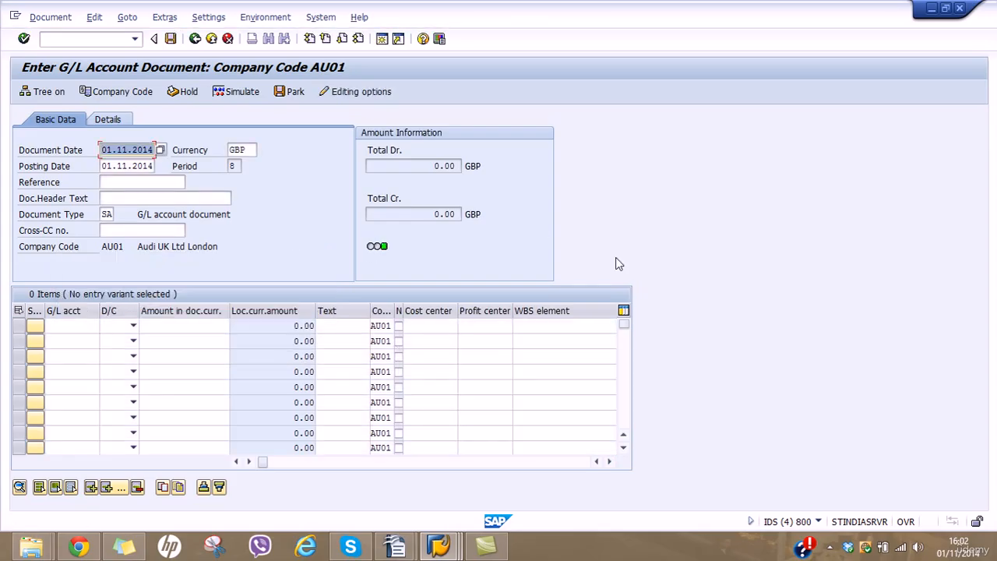
left_click(94, 17)
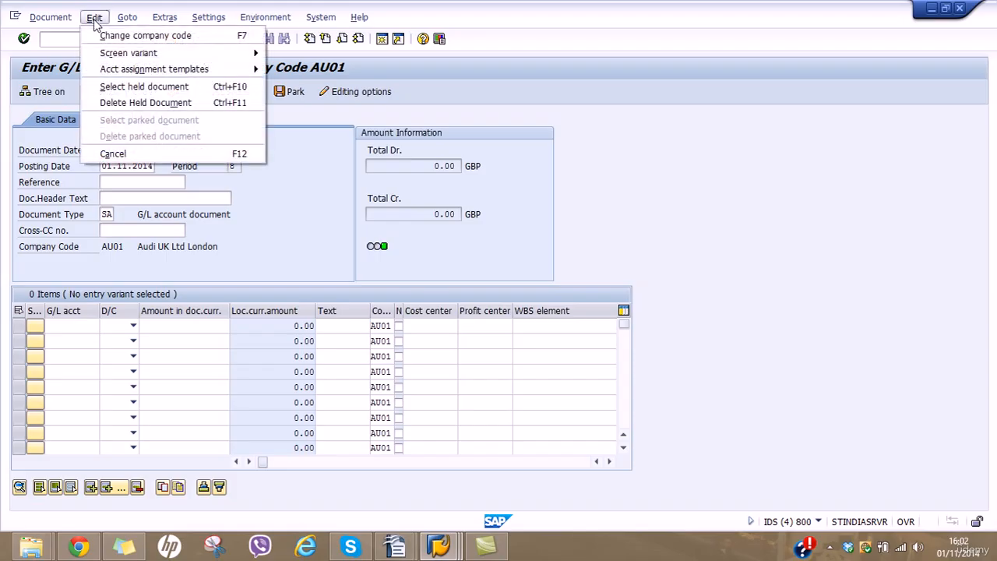
mouse_move(191, 74)
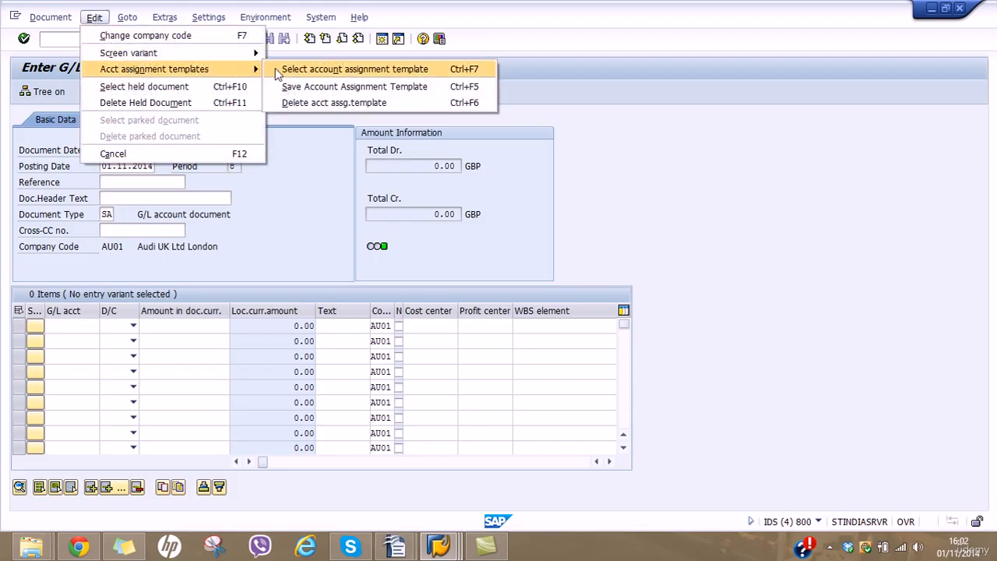
left_click(132, 22)
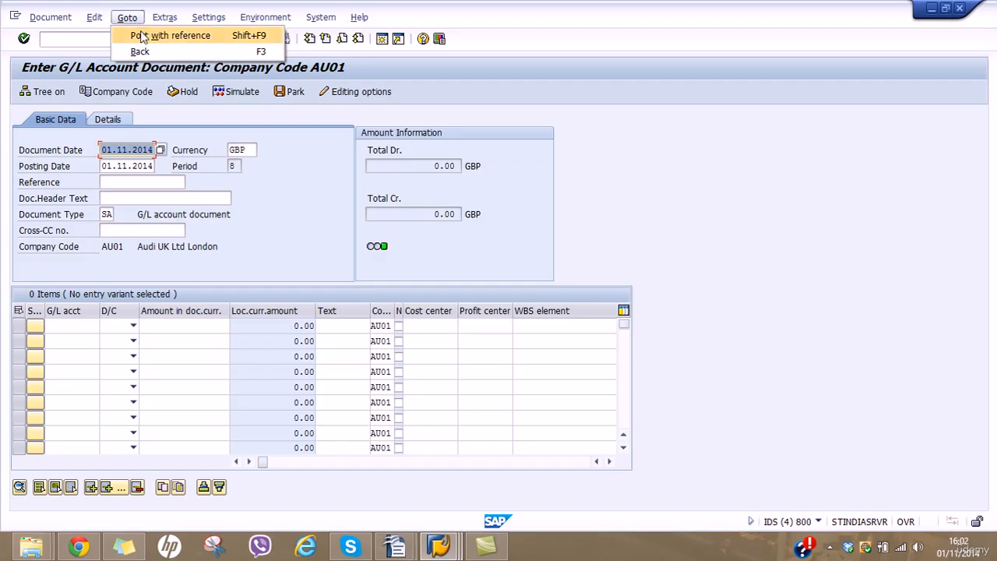
left_click(142, 37)
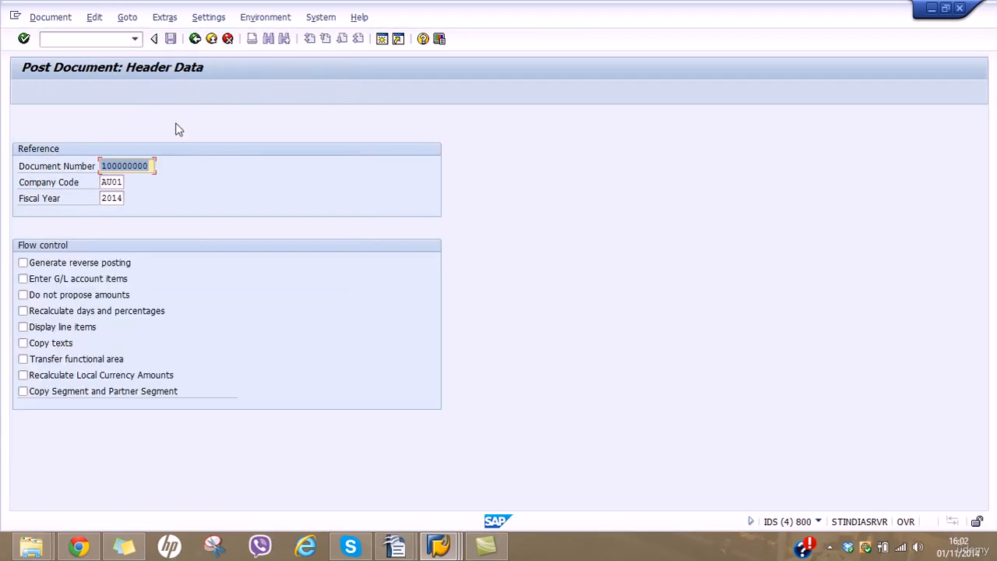
left_click(195, 38)
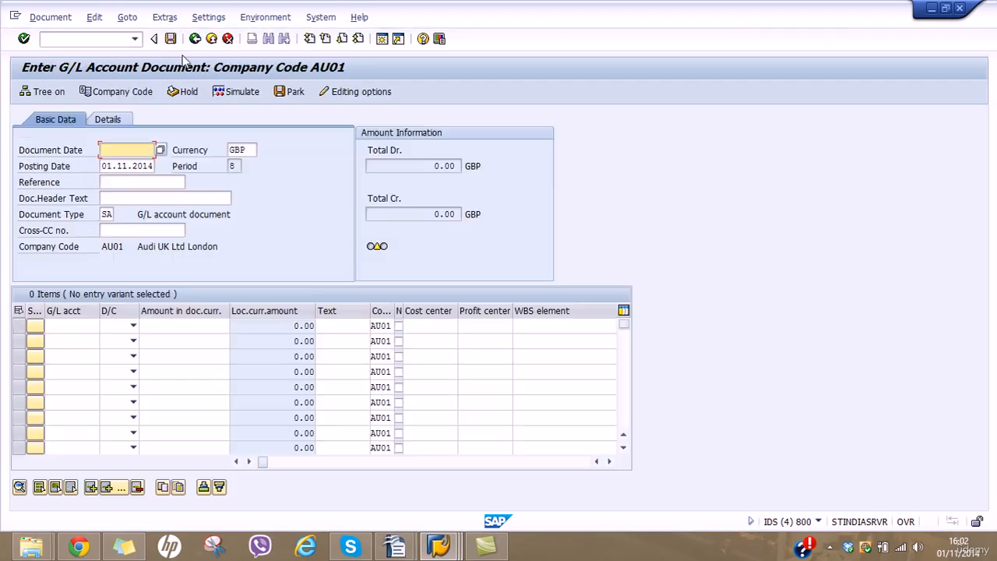
Reopen the account assignment template selection for the G/L document and try again to load OFF EXPE.
left_click(165, 17)
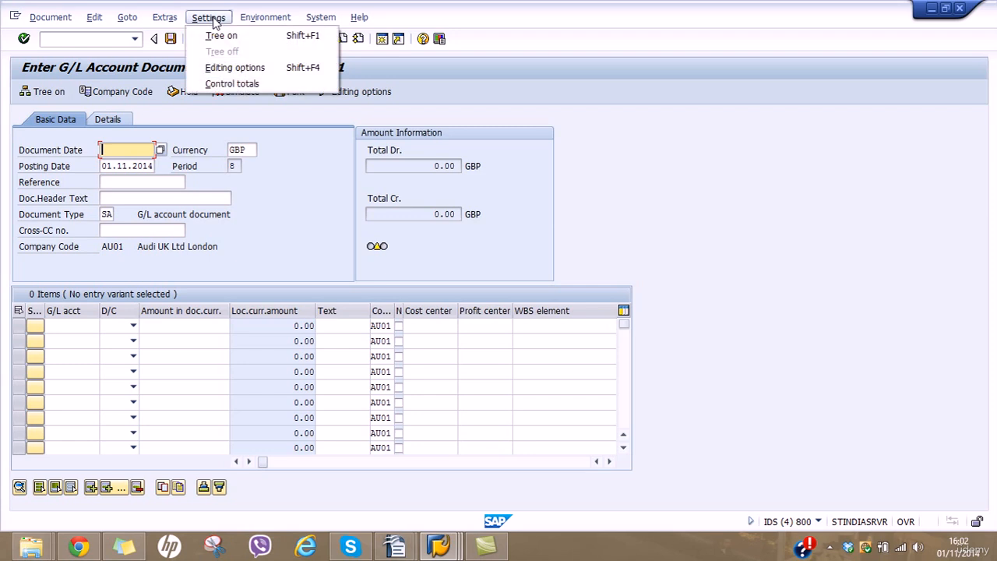
mouse_move(265, 23)
mouse_move(93, 18)
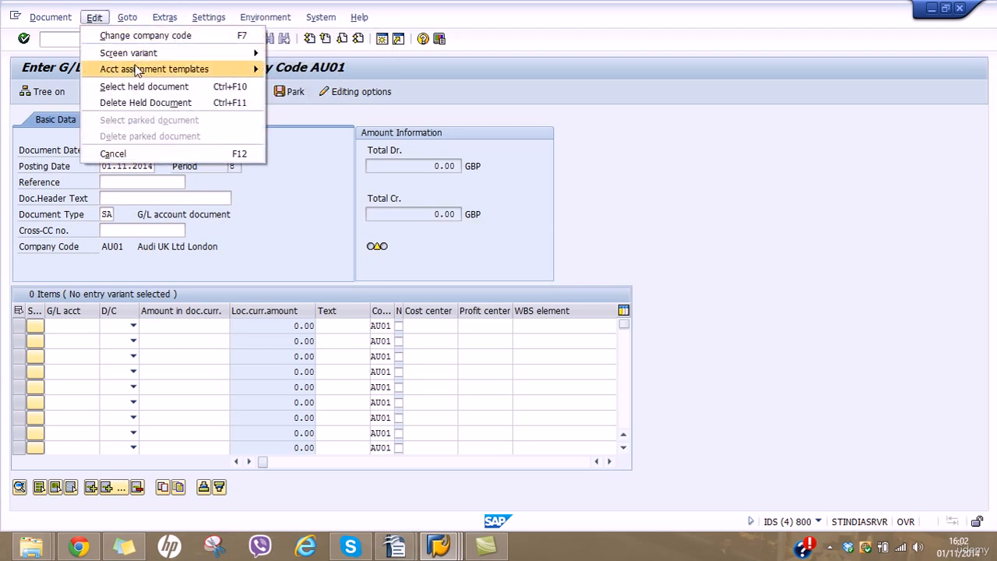
mouse_move(197, 69)
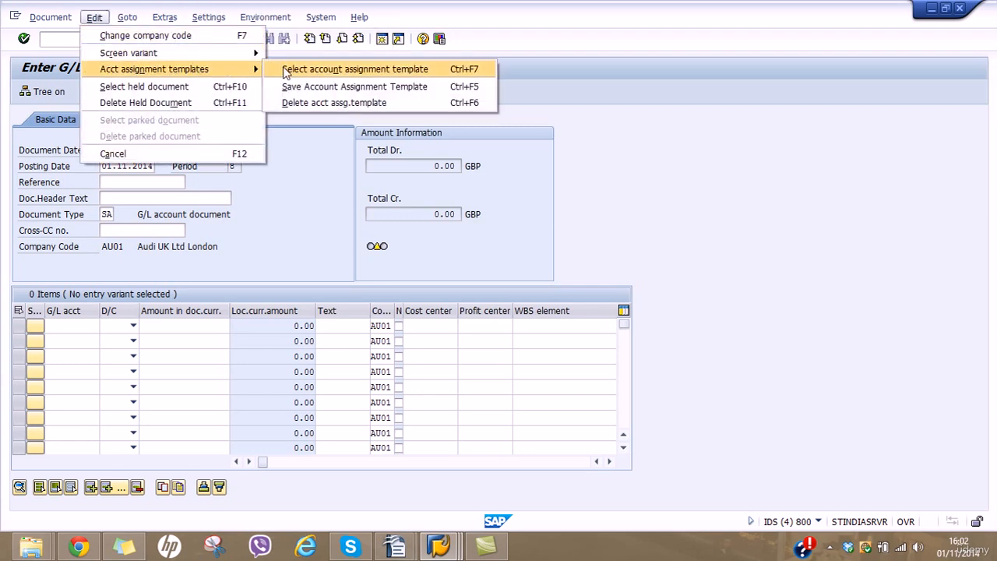
left_click(285, 72)
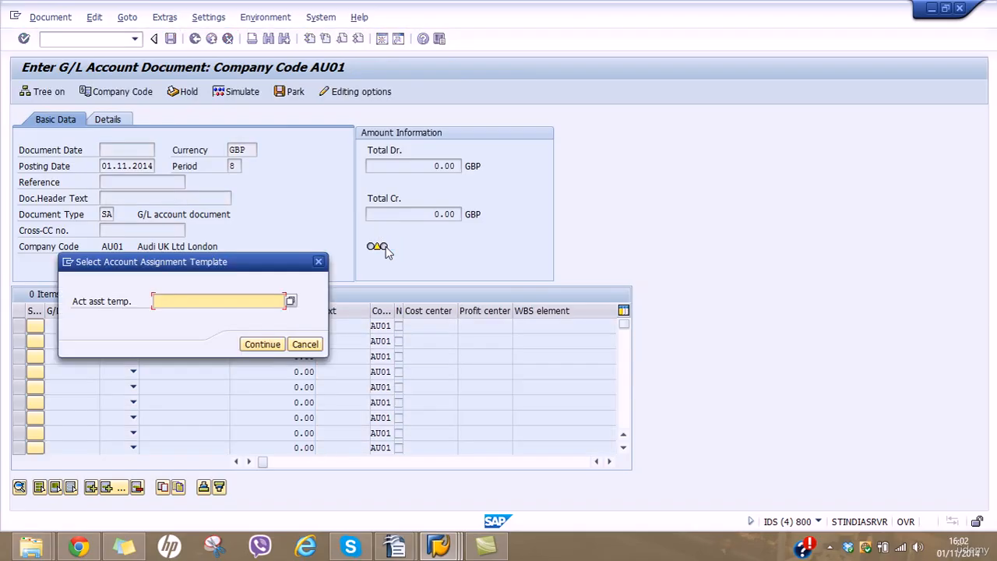
type("OFF EXPE")
left_click(263, 345)
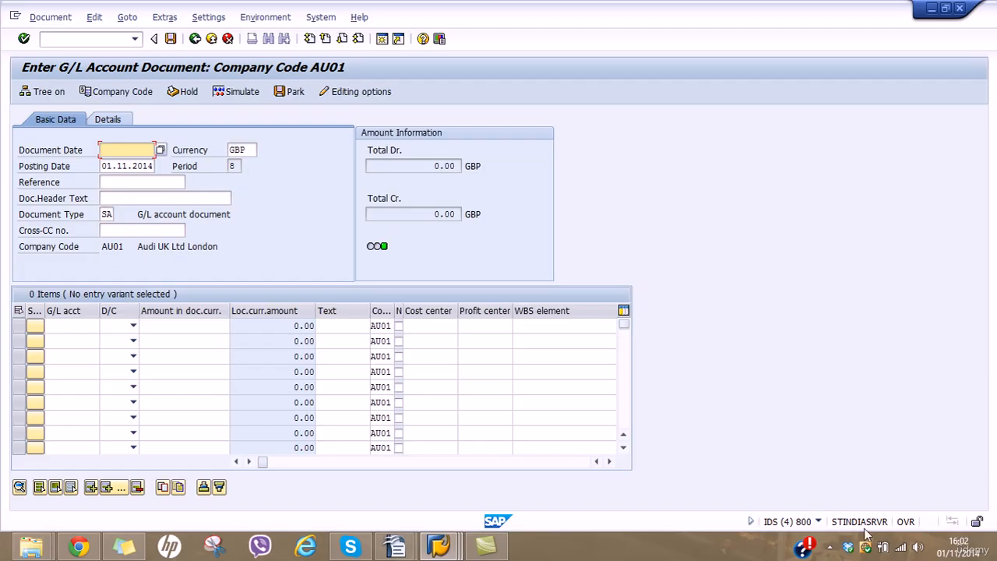
left_click(830, 547)
left_click(854, 474)
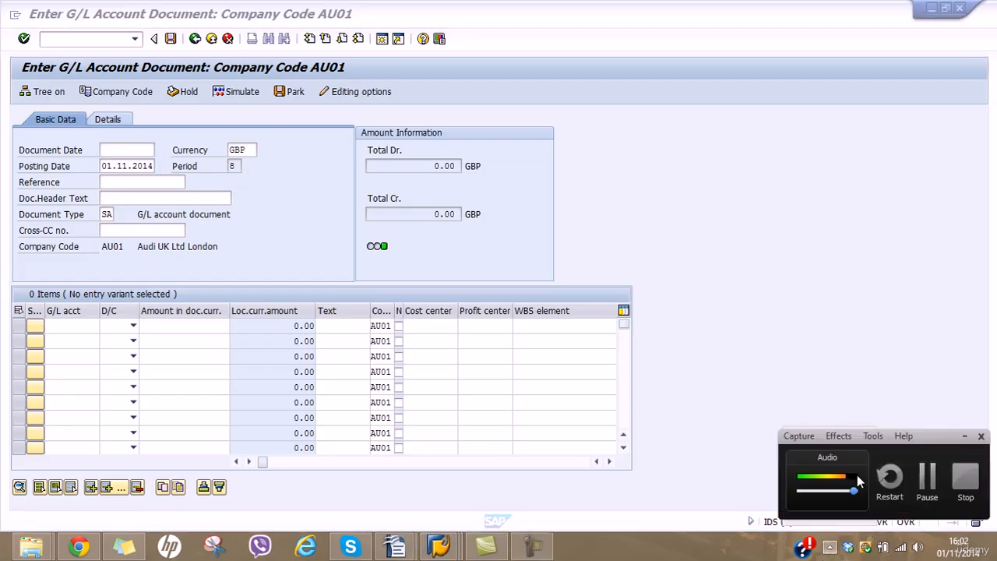
left_click(927, 476)
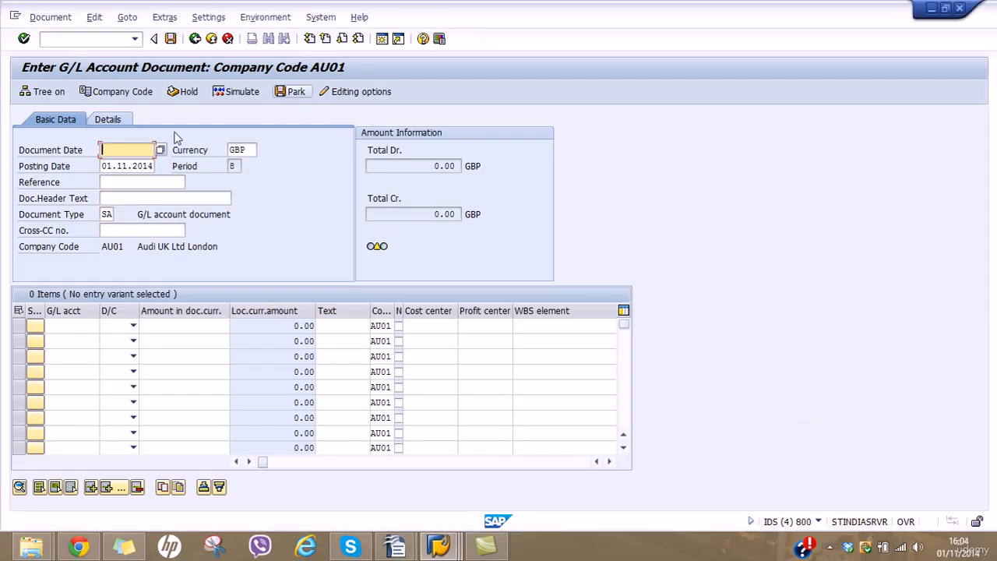
Exit the G/L account document entry without saving and return to the SAP Easy Access menu.
left_click(195, 39)
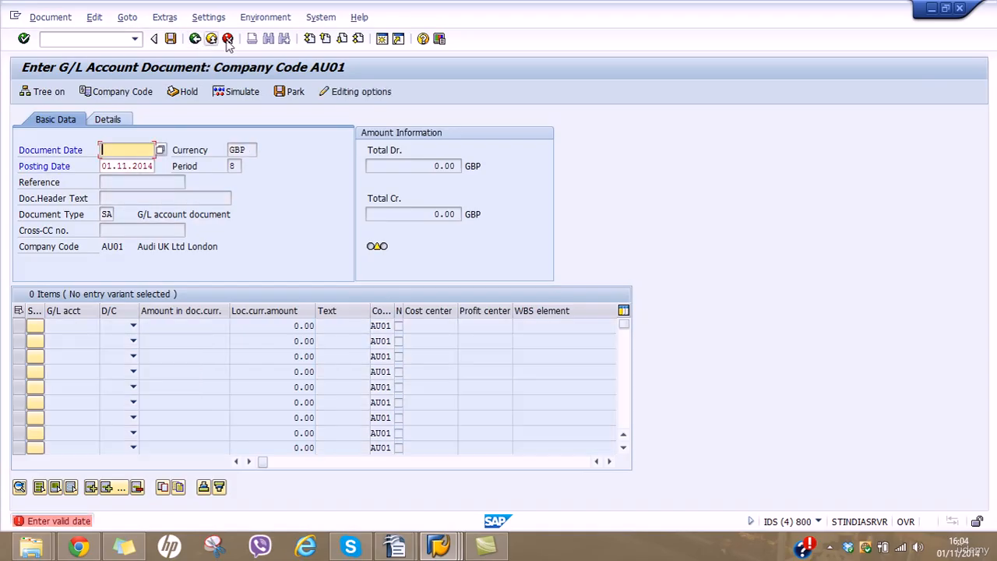
left_click(227, 40)
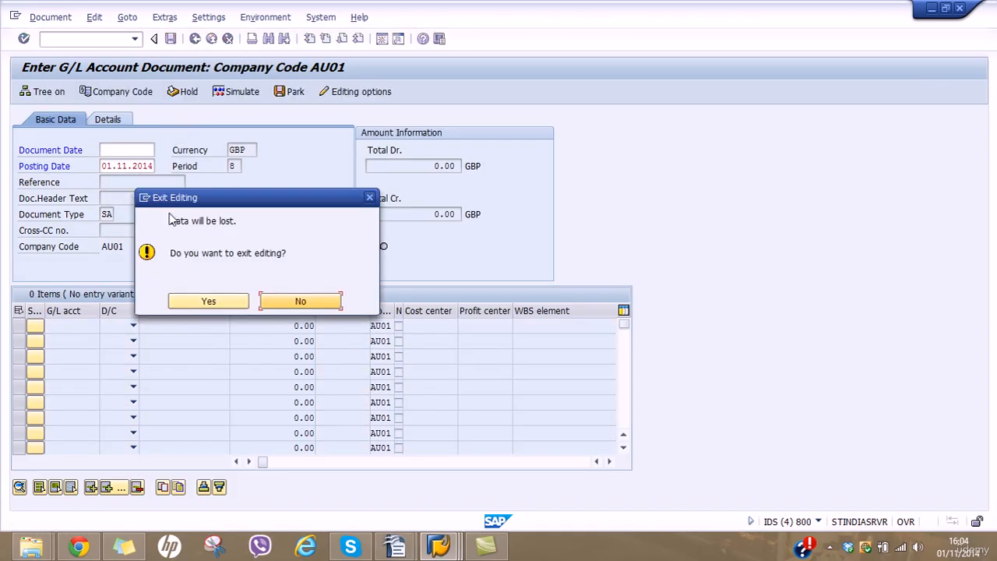
left_click(207, 301)
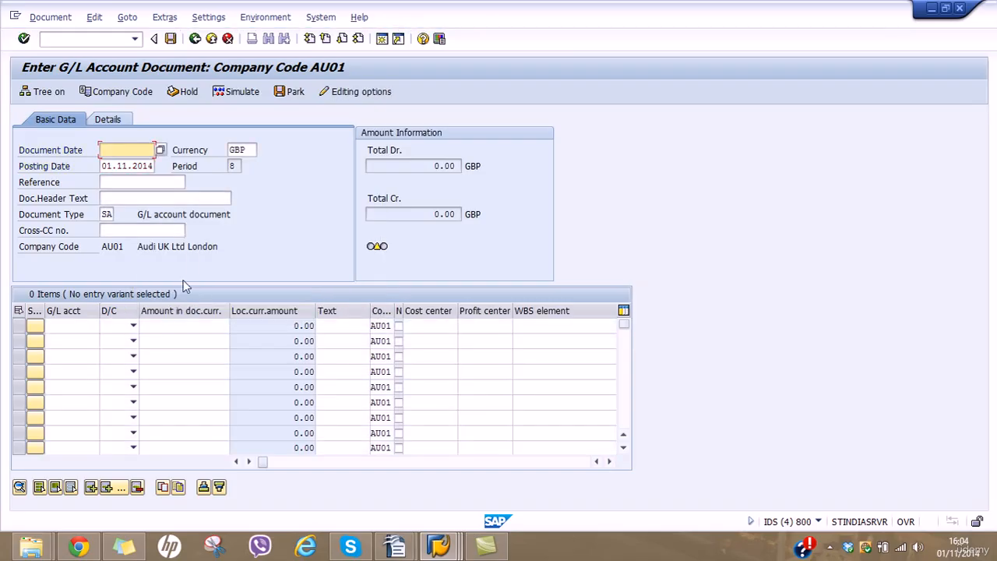
left_click(210, 40)
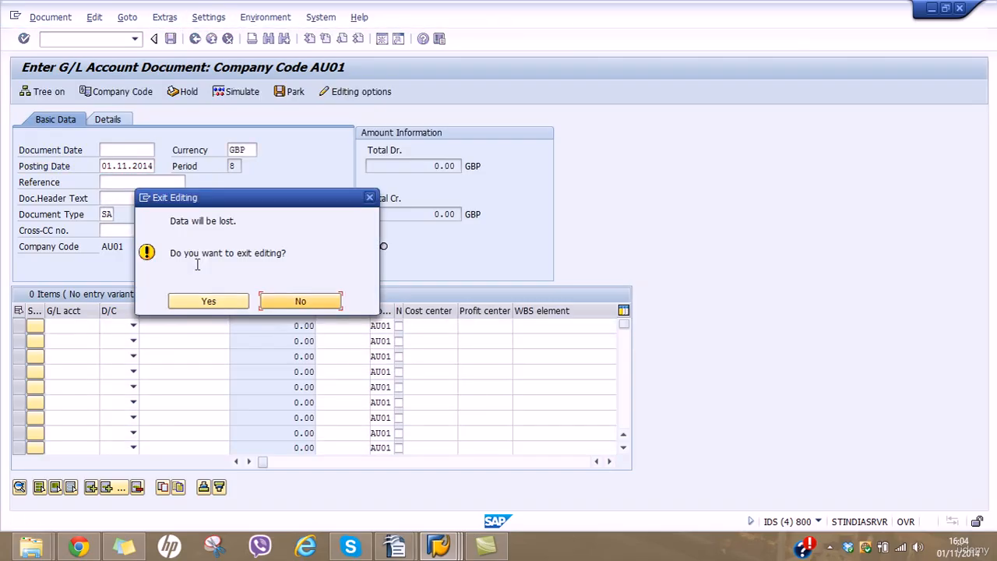
left_click(207, 303)
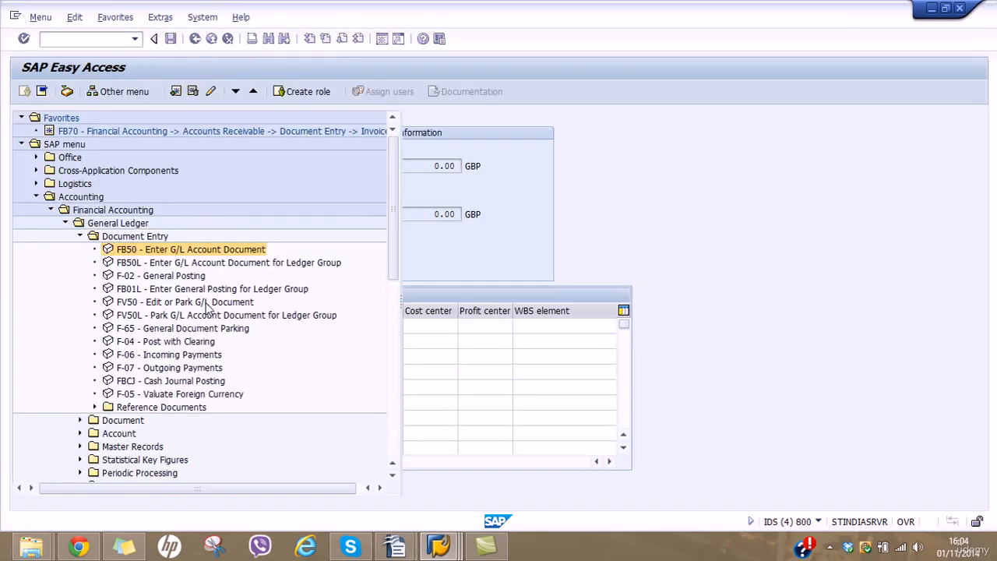
Start F-02 General Posting, set the document date to 01.11.2014 and load the account assignment model OFF EXPE.
double_click(187, 277)
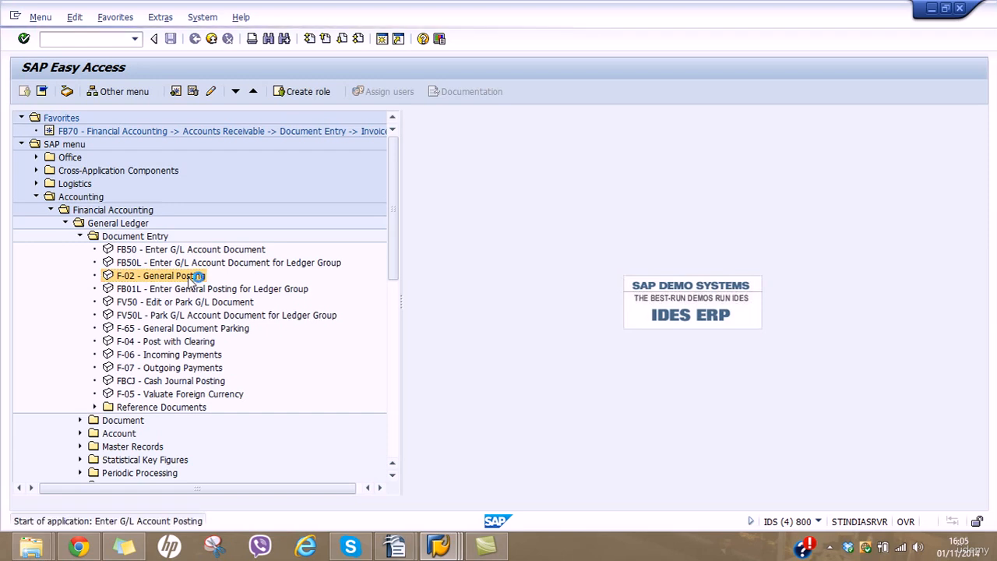
type("01")
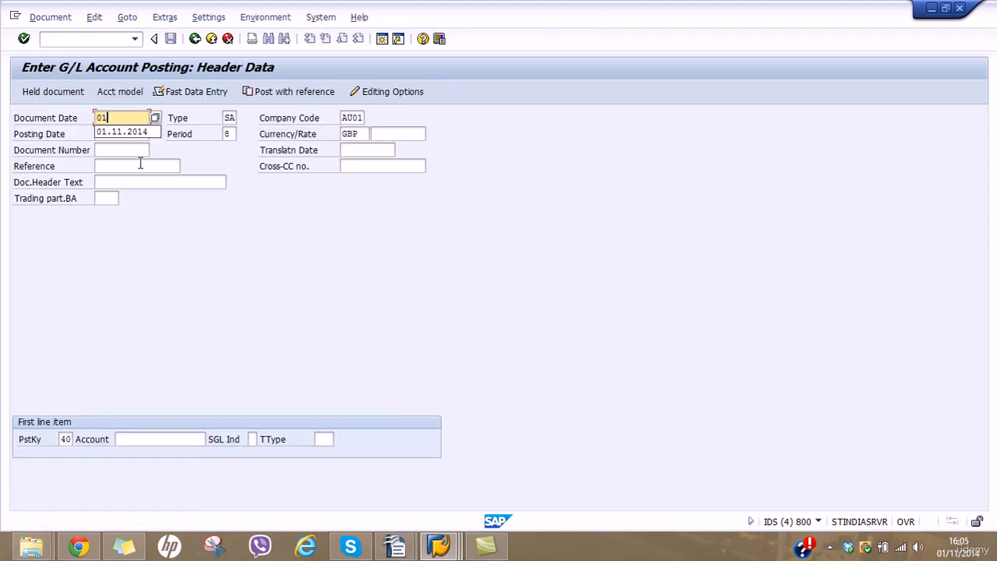
left_click(141, 134)
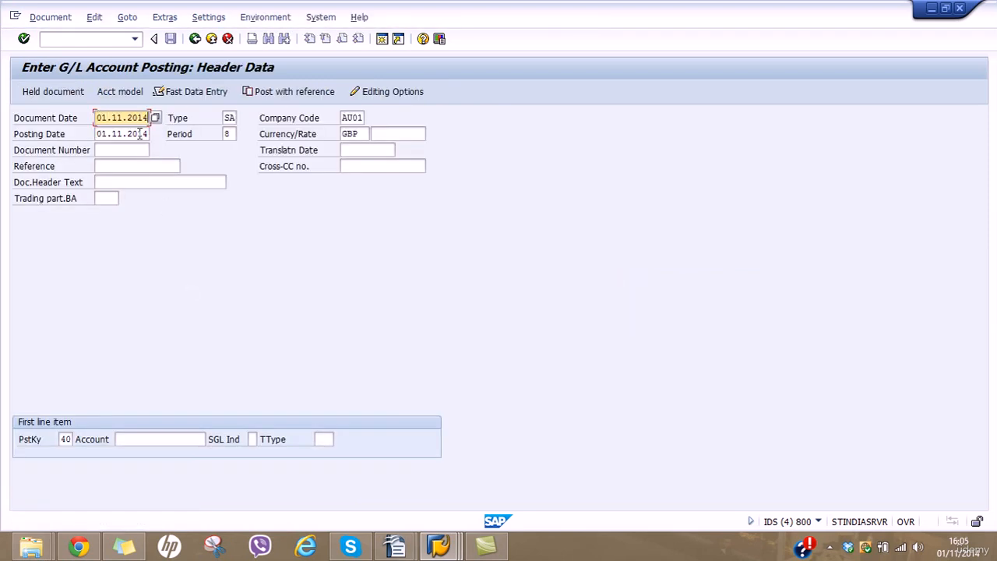
left_click(119, 93)
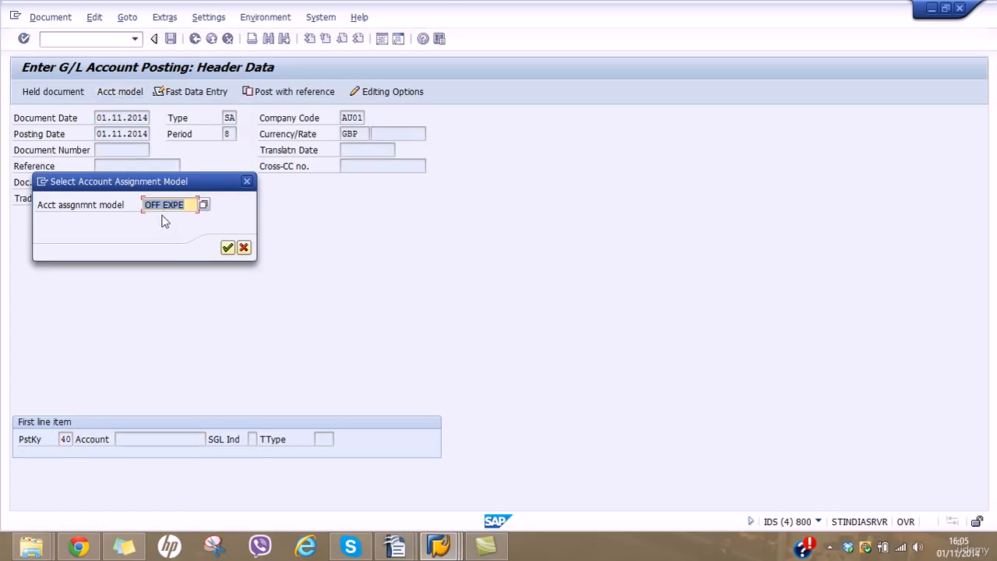
left_click(228, 247)
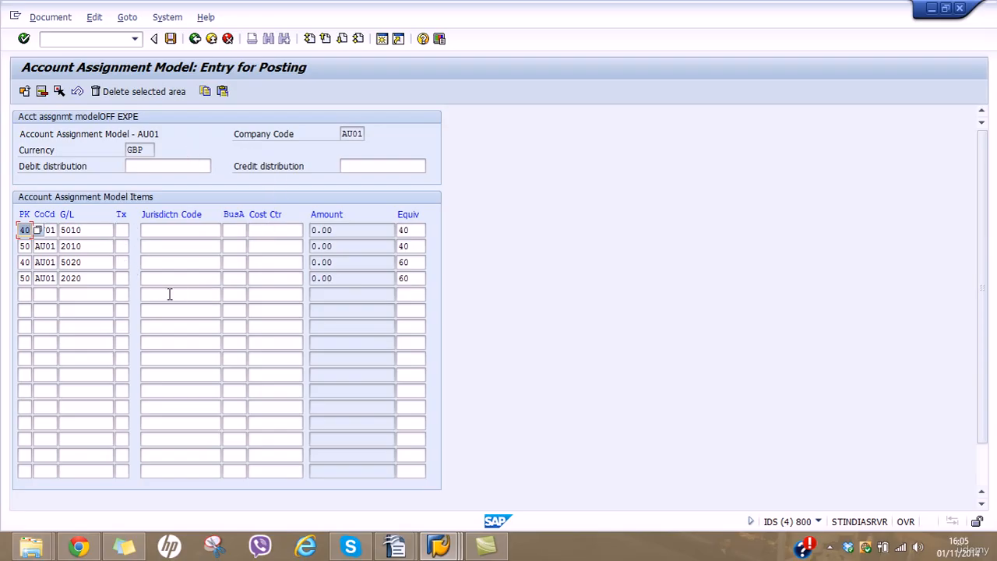
Set both the debit and the credit distribution of the model entry to 40000 and post the document.
left_click(182, 168)
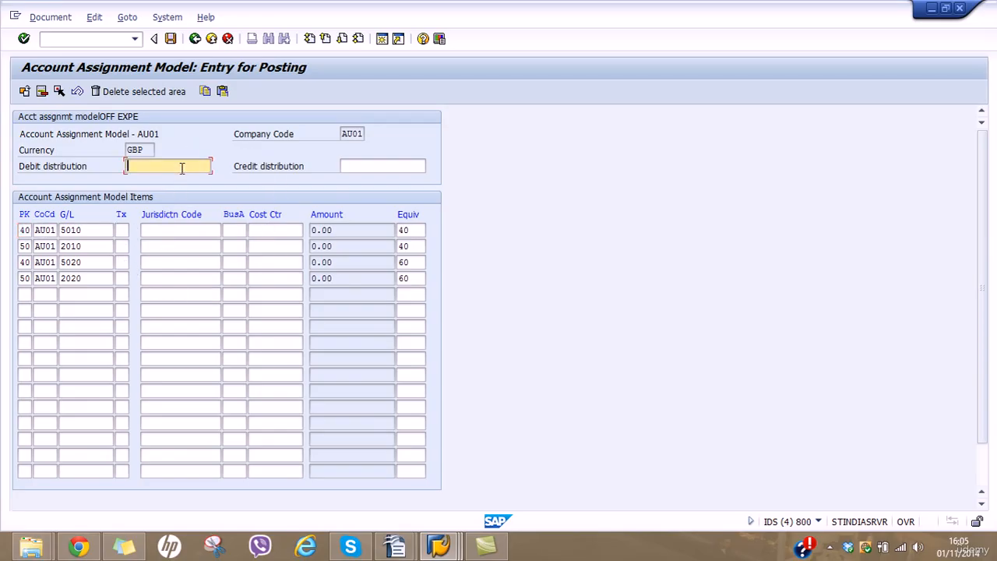
left_click(352, 170)
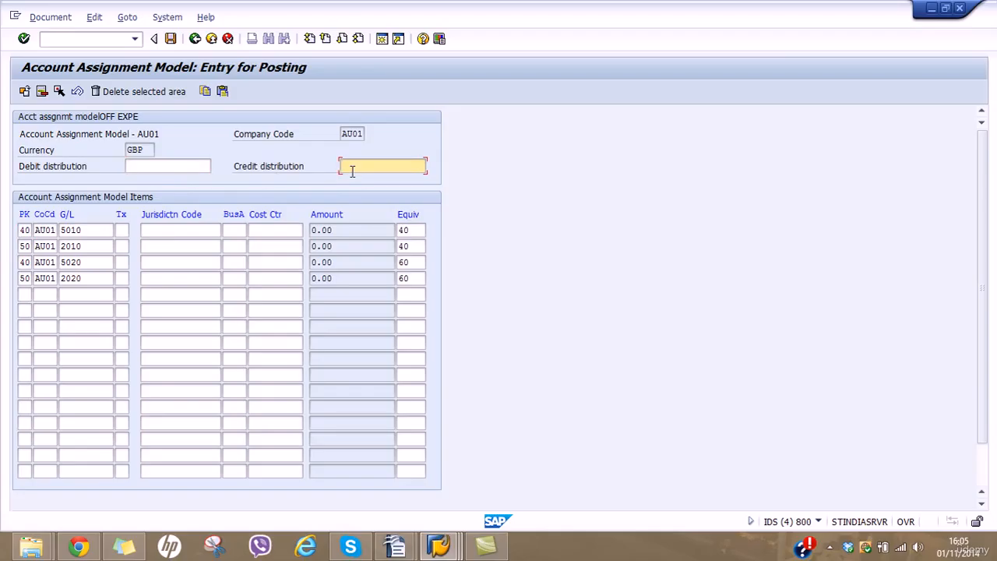
left_click(173, 168)
type("40000")
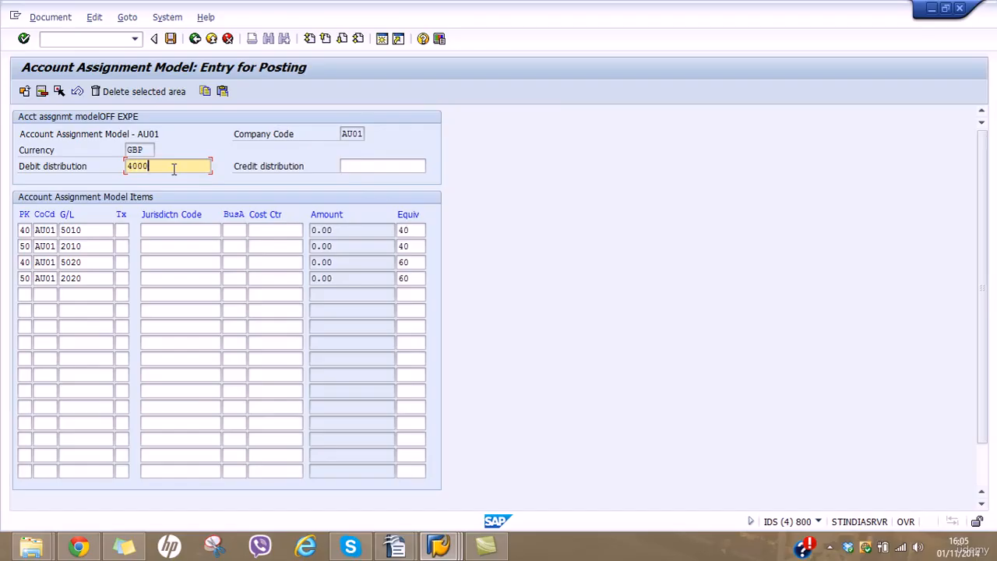
left_click(371, 168)
type("40000")
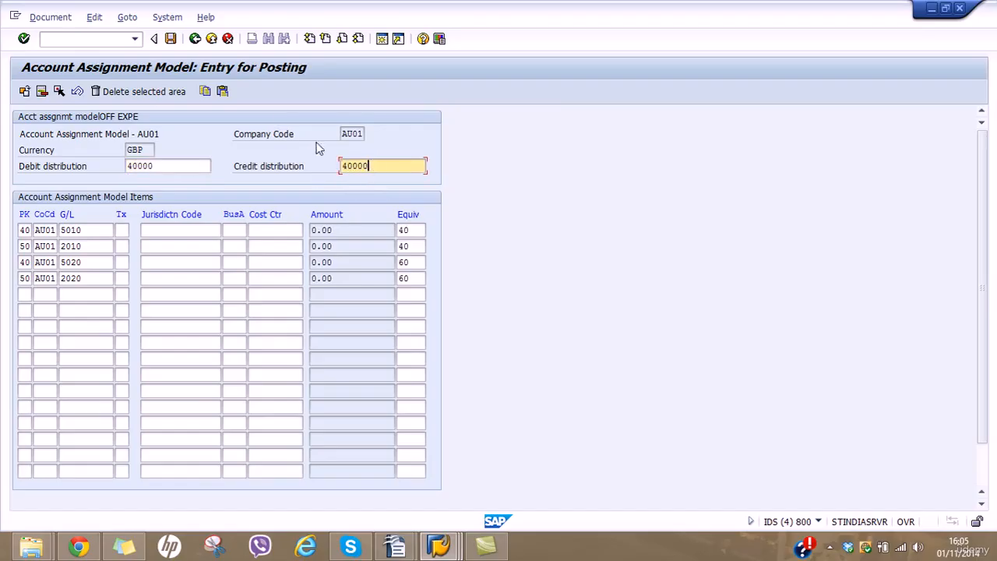
left_click(171, 39)
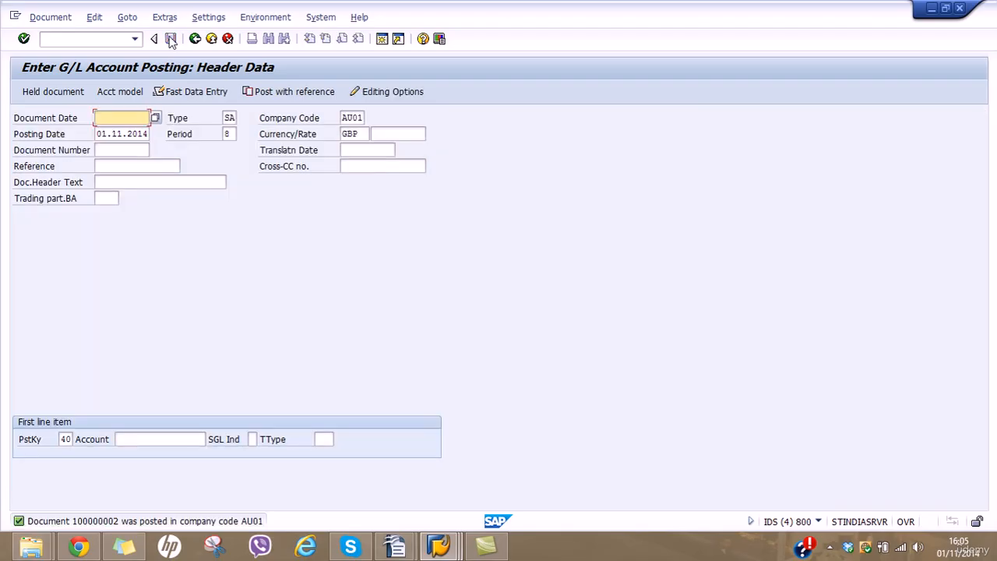
Display the posted document, compare its line amounts with the equivalence numbers in the OFF EXPE model session, and return to the posting header.
left_click(50, 15)
left_click(55, 67)
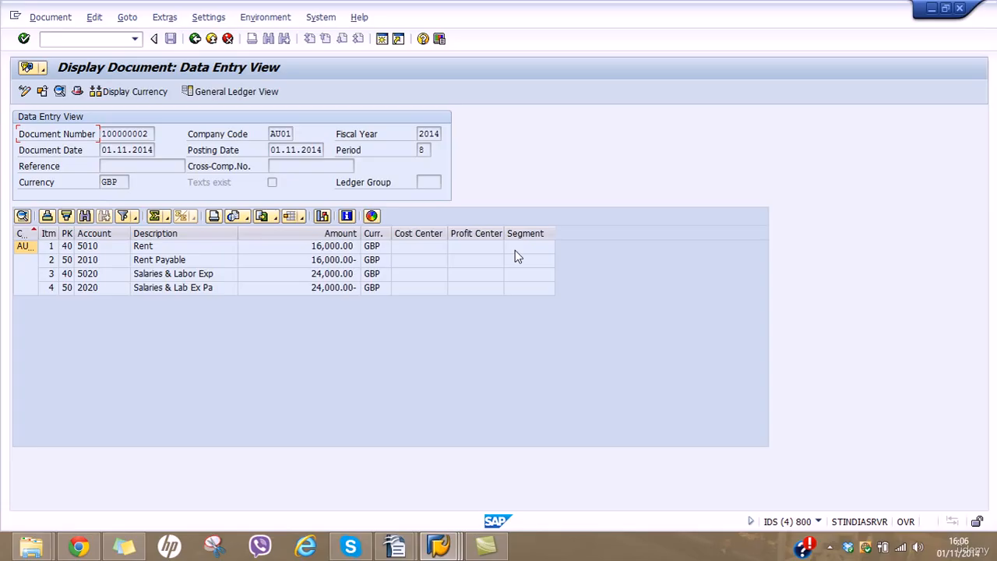
mouse_move(444, 550)
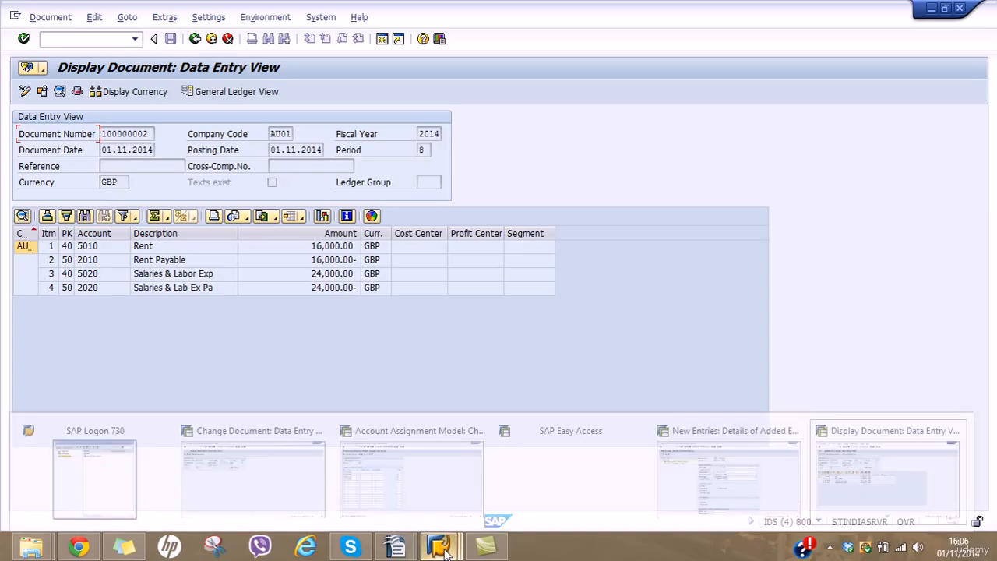
left_click(431, 491)
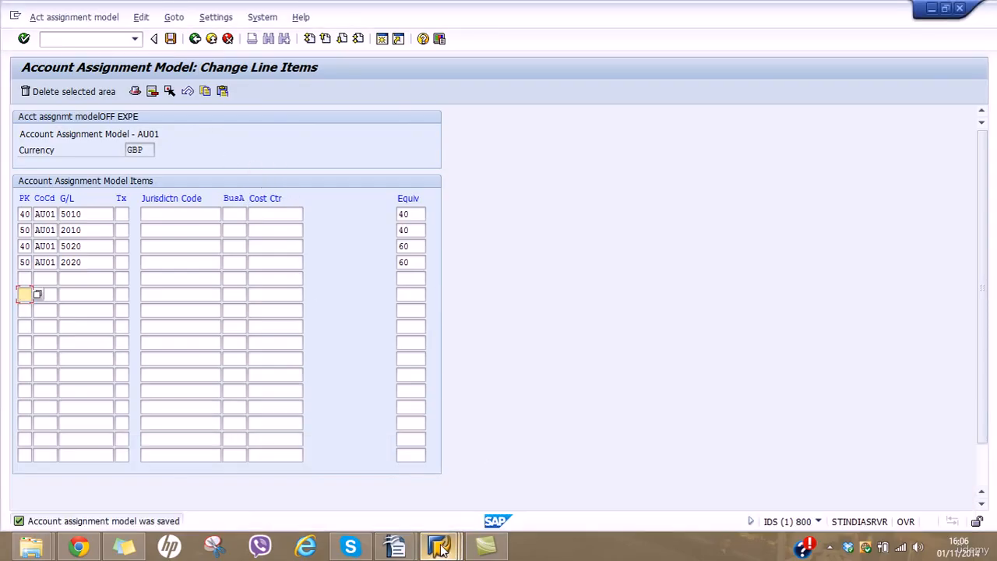
mouse_move(440, 548)
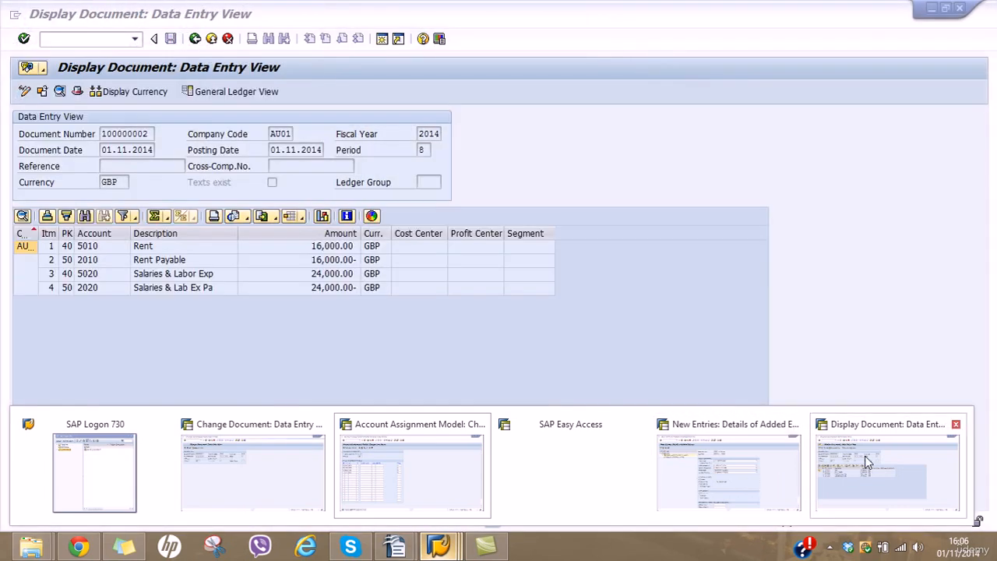
left_click(866, 461)
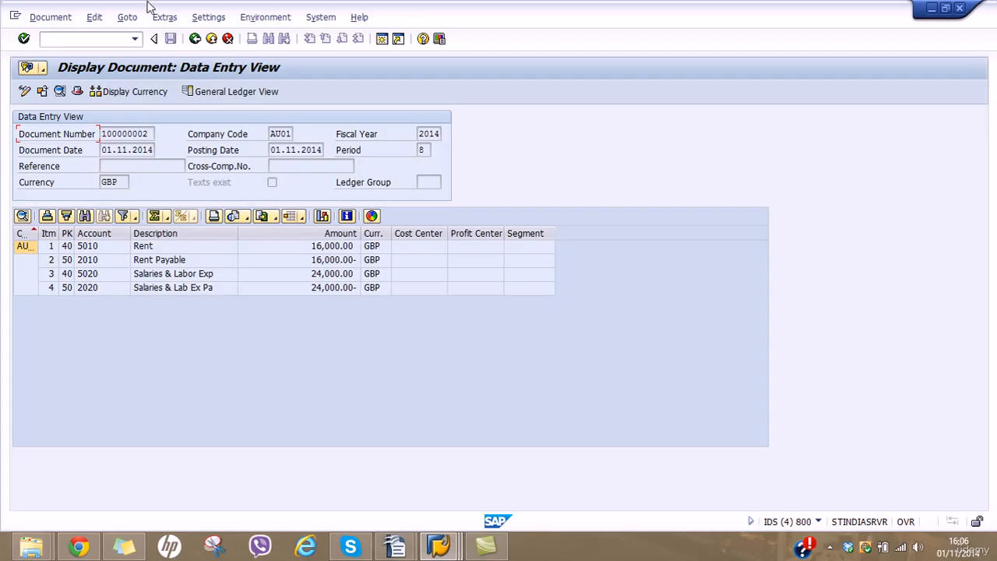
left_click(195, 39)
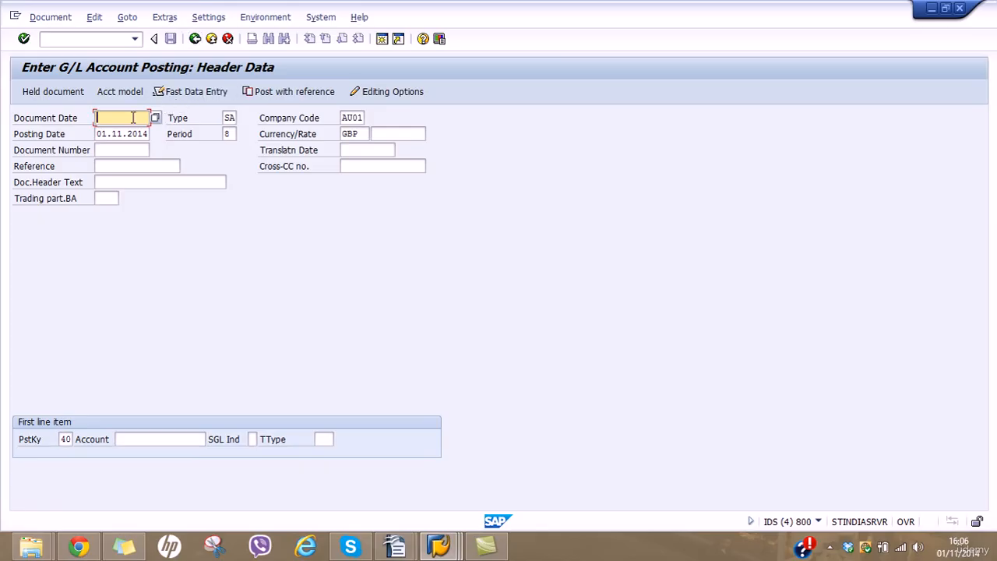
Display the last posted document, switch it to change mode, look through its options and return to the posting header.
left_click(50, 16)
left_click(78, 57)
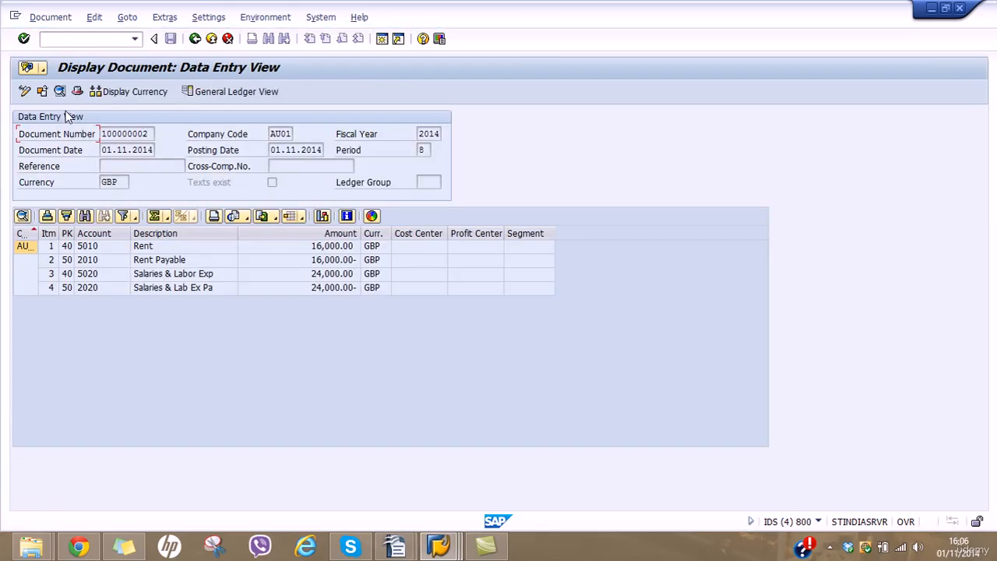
left_click(25, 92)
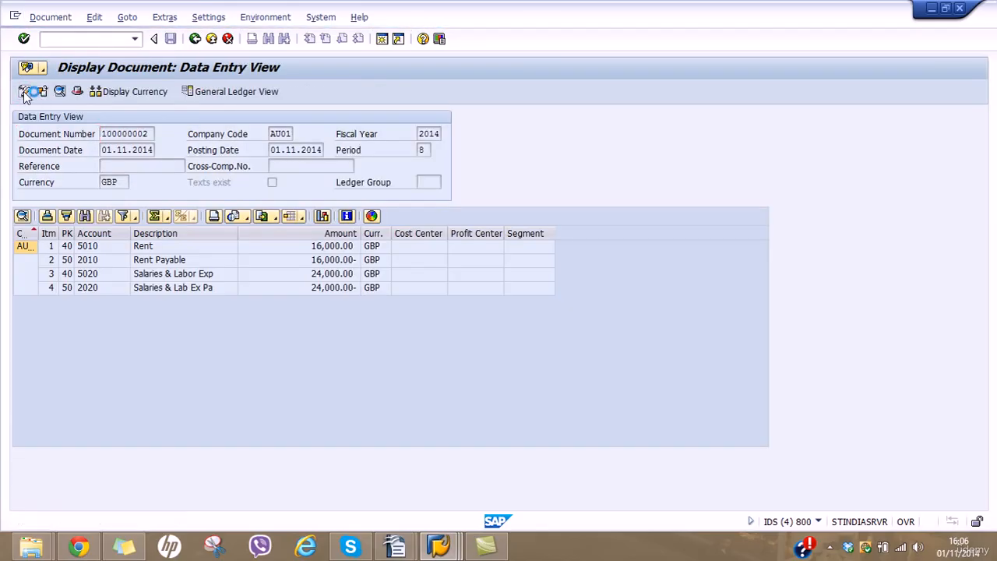
left_click(94, 17)
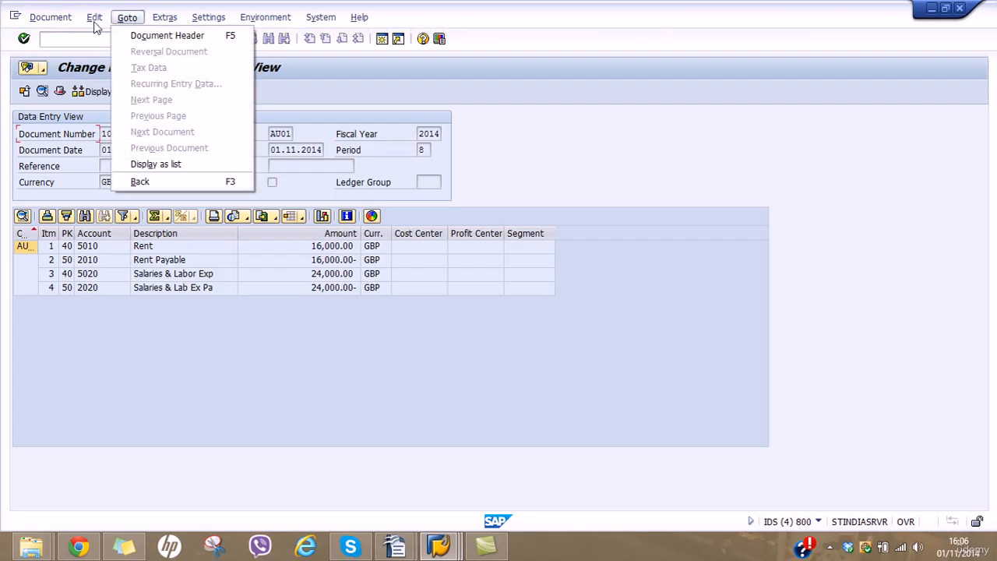
mouse_move(173, 22)
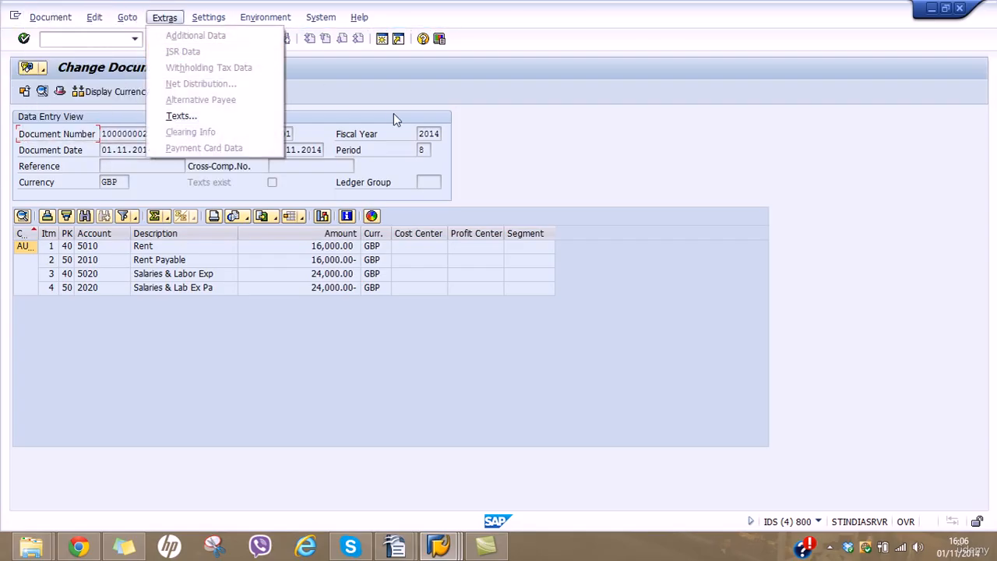
left_click(513, 127)
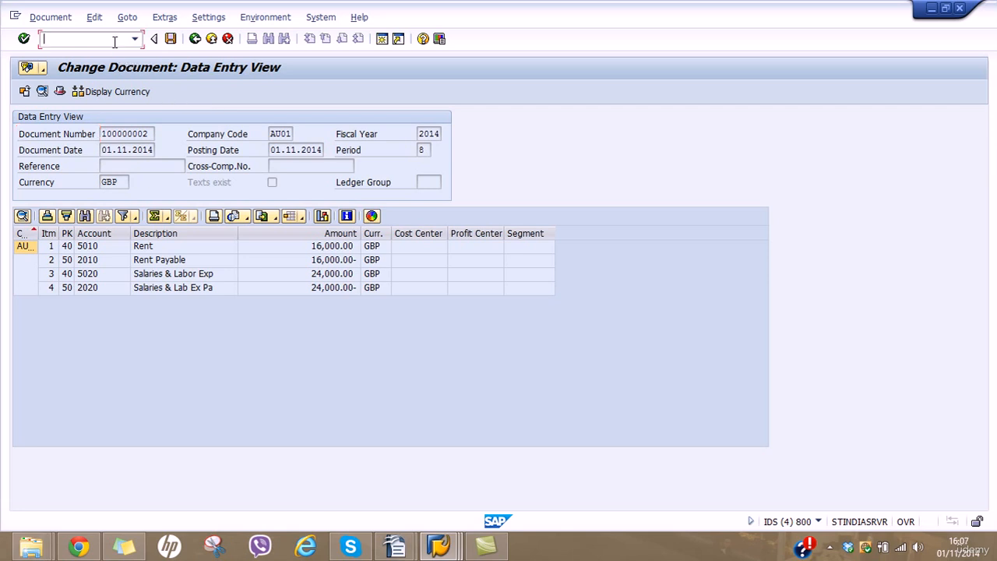
left_click(194, 38)
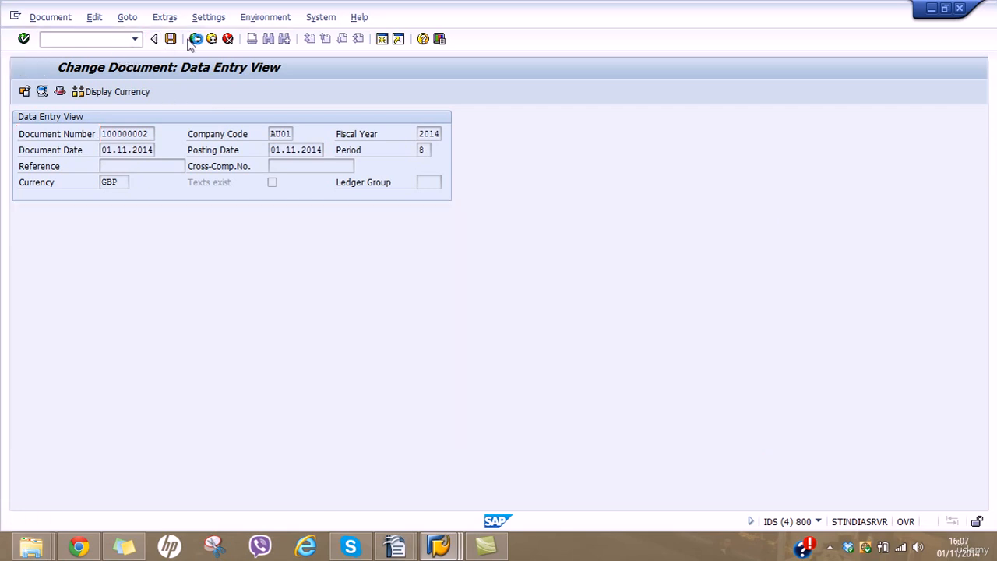
left_click(95, 17)
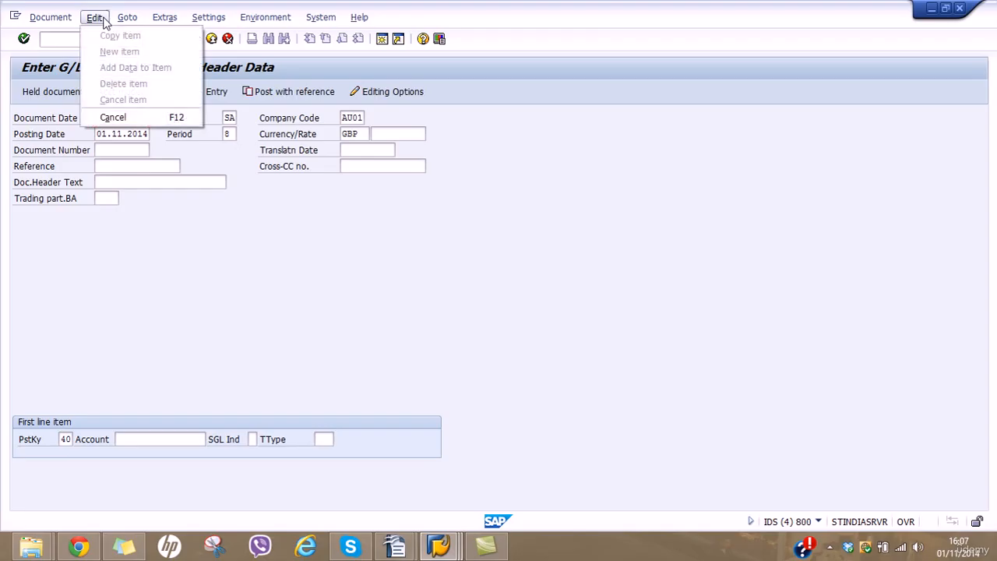
mouse_move(39, 17)
mouse_move(134, 20)
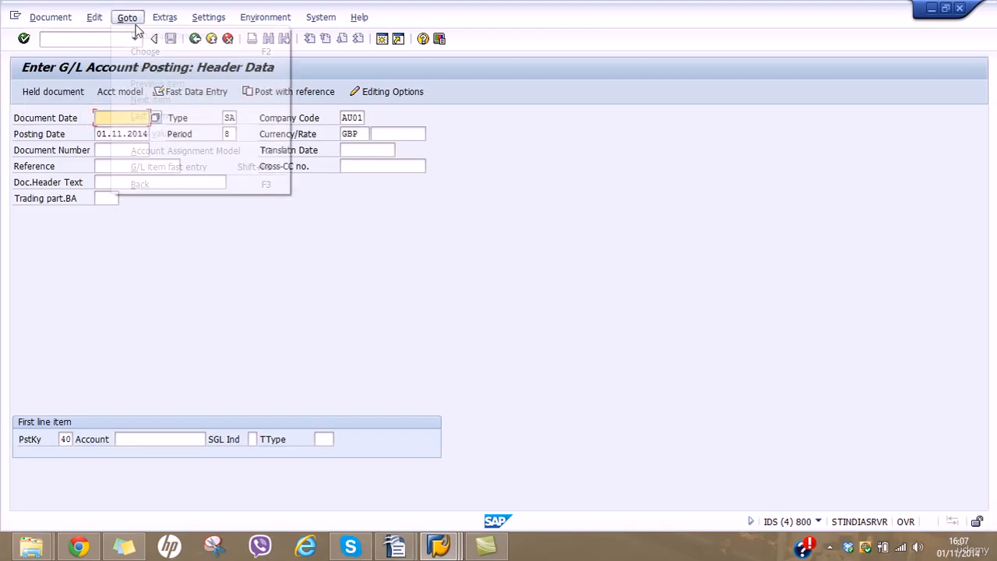
left_click(211, 282)
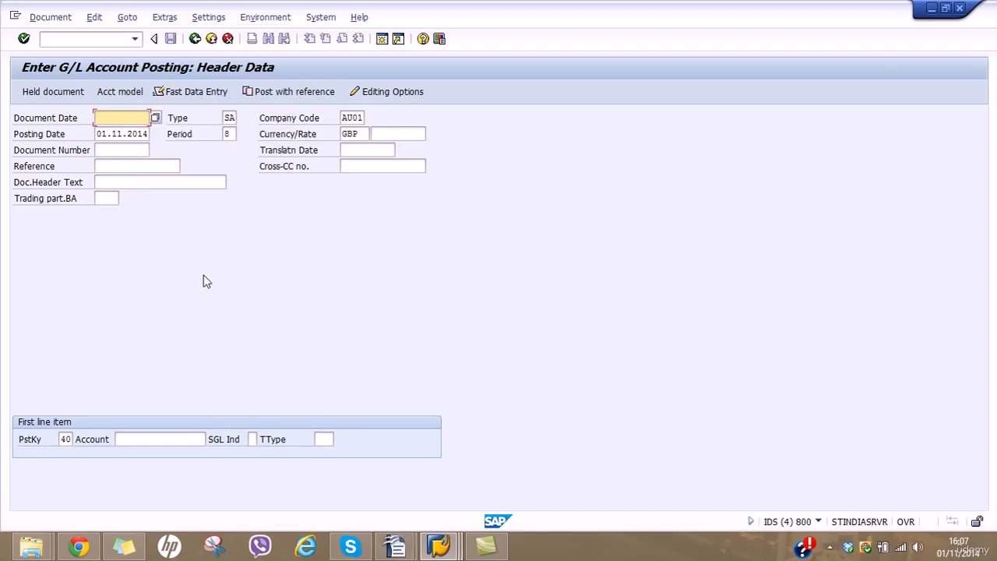
left_click(116, 39)
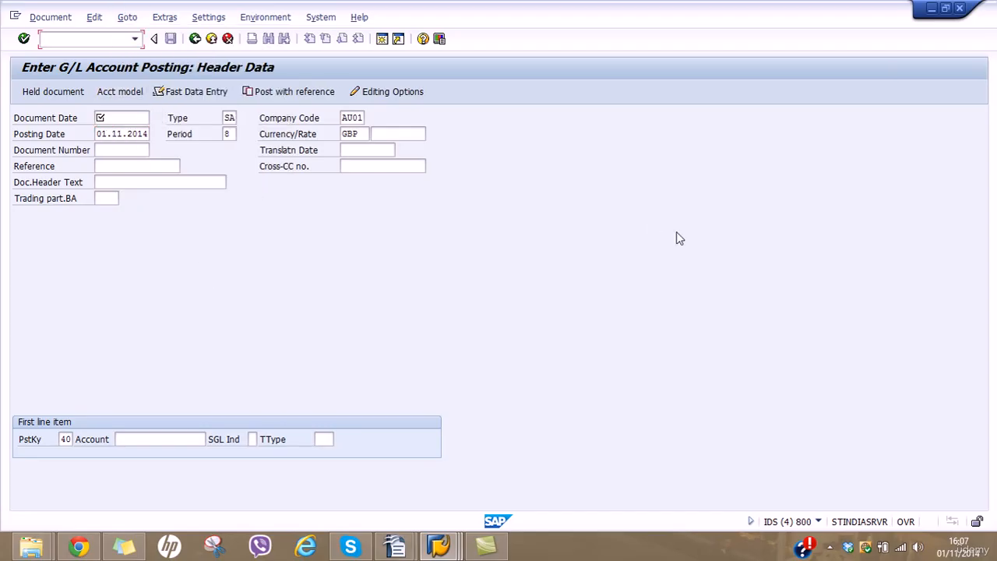
left_click(829, 546)
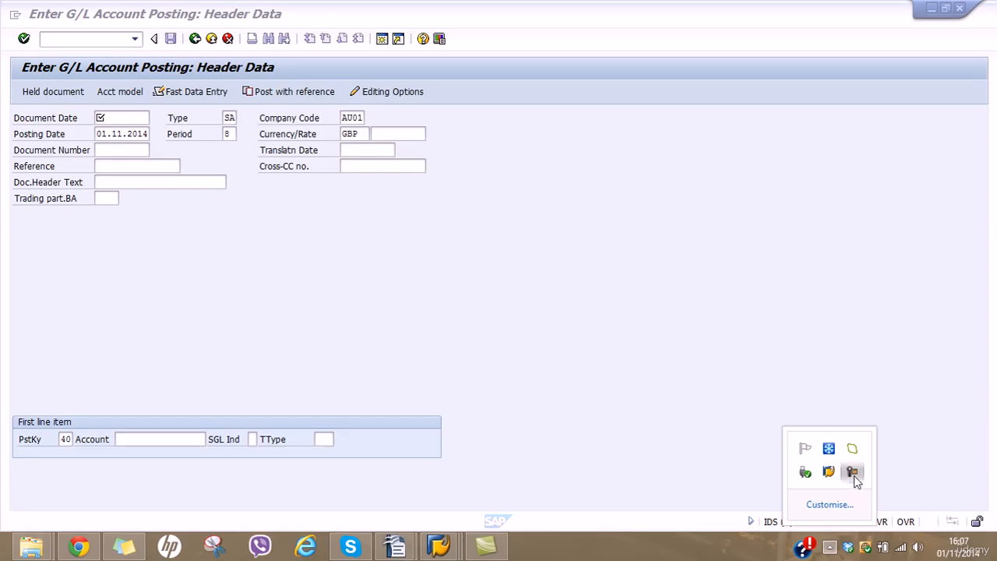
left_click(852, 471)
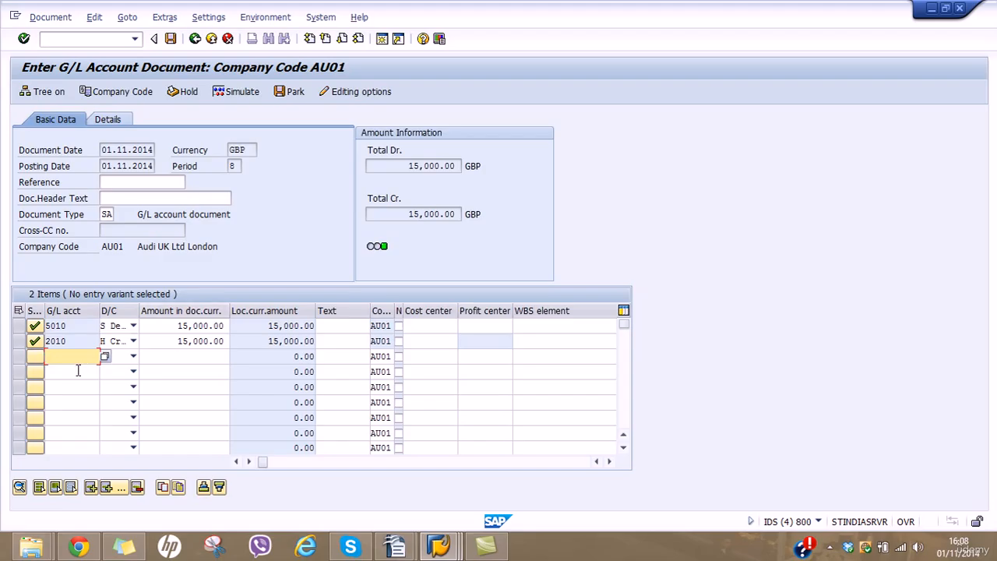
Add a debit line item for G/L account 5020 with an amount of 25000.
type("5020")
left_click(133, 356)
left_click(127, 371)
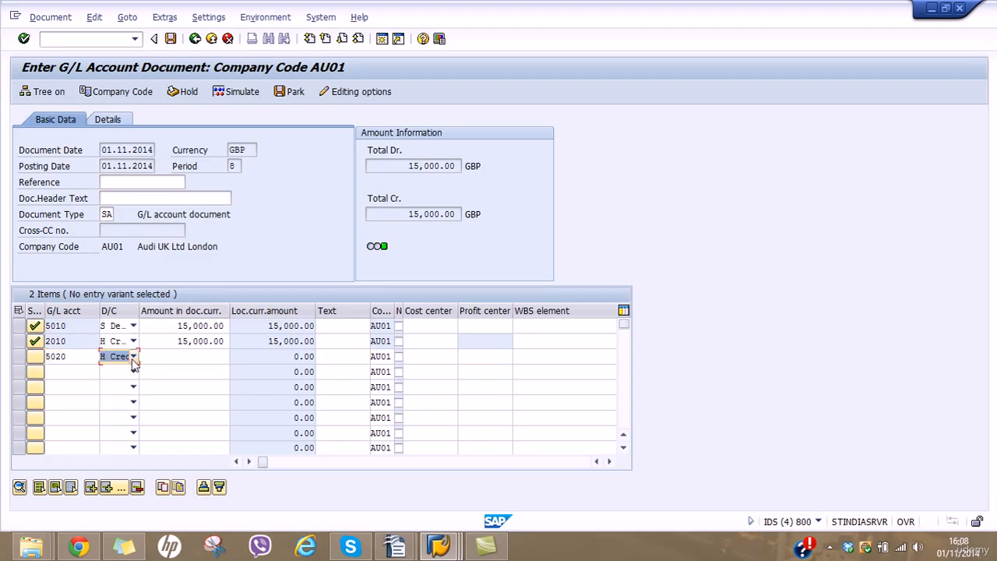
left_click(132, 358)
left_click(107, 382)
left_click(177, 356)
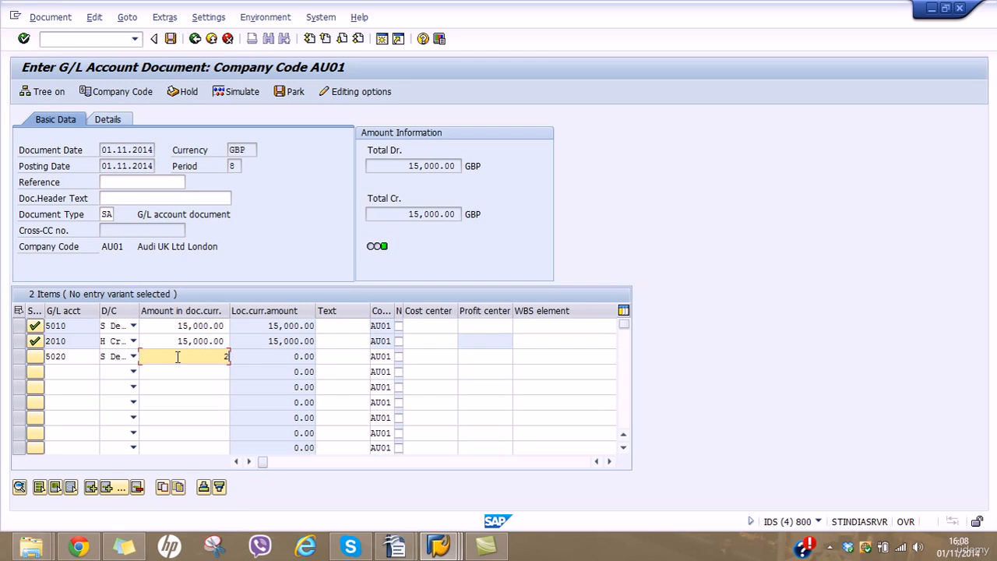
type("25000")
Add a credit line item for G/L account 2020 with an amount of 25000 and validate the entries.
left_click(83, 372)
type("2020")
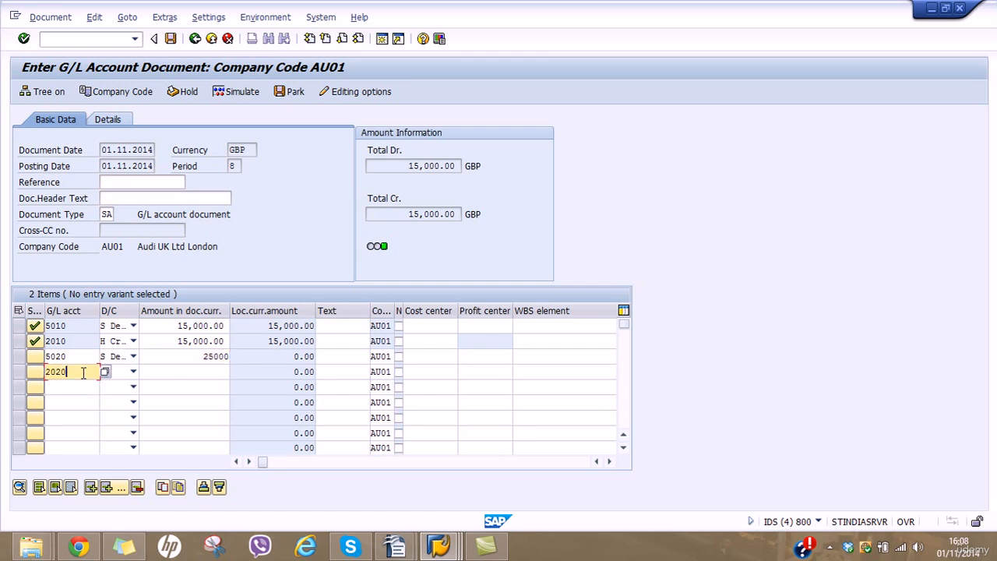
left_click(133, 372)
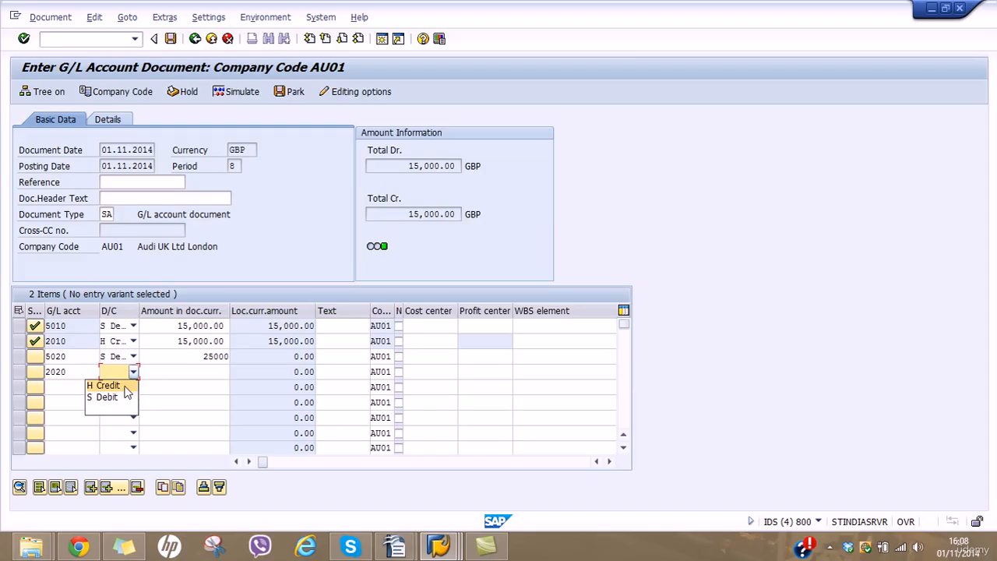
left_click(117, 385)
left_click(172, 375)
type("25,000")
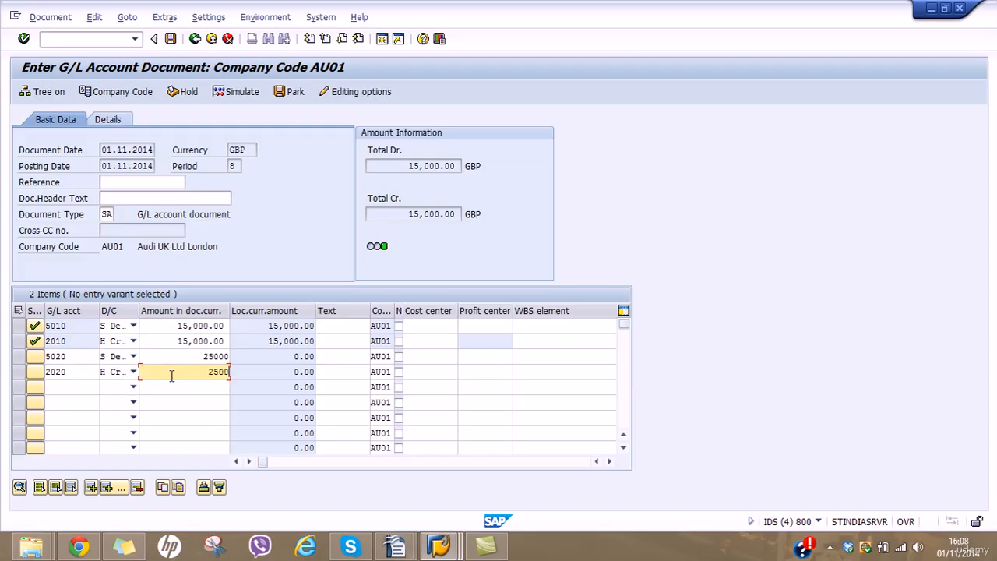
key("Return")
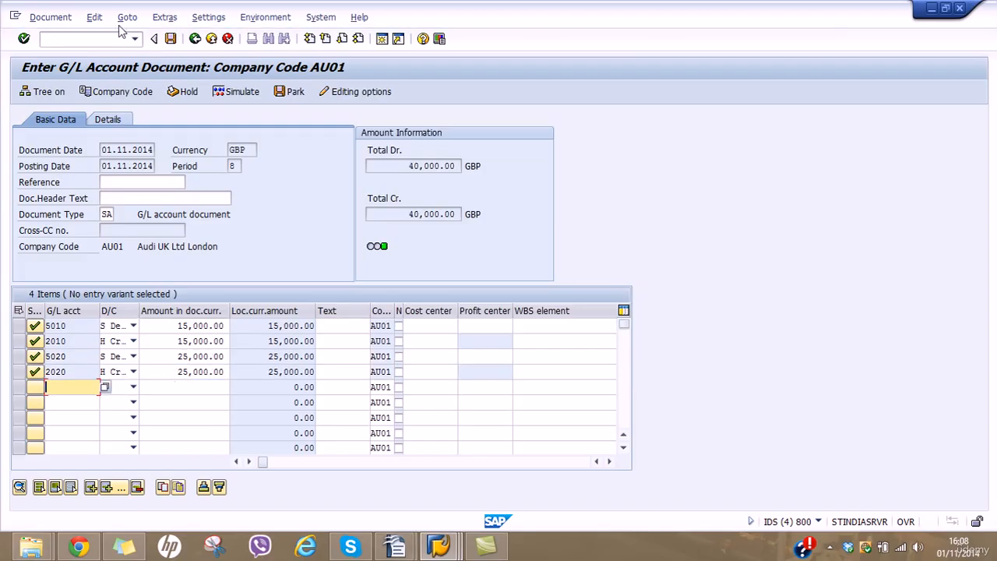
Save the four line items as account assignment template OFF EXPE2 and show the template in the tree.
left_click(95, 18)
mouse_move(189, 70)
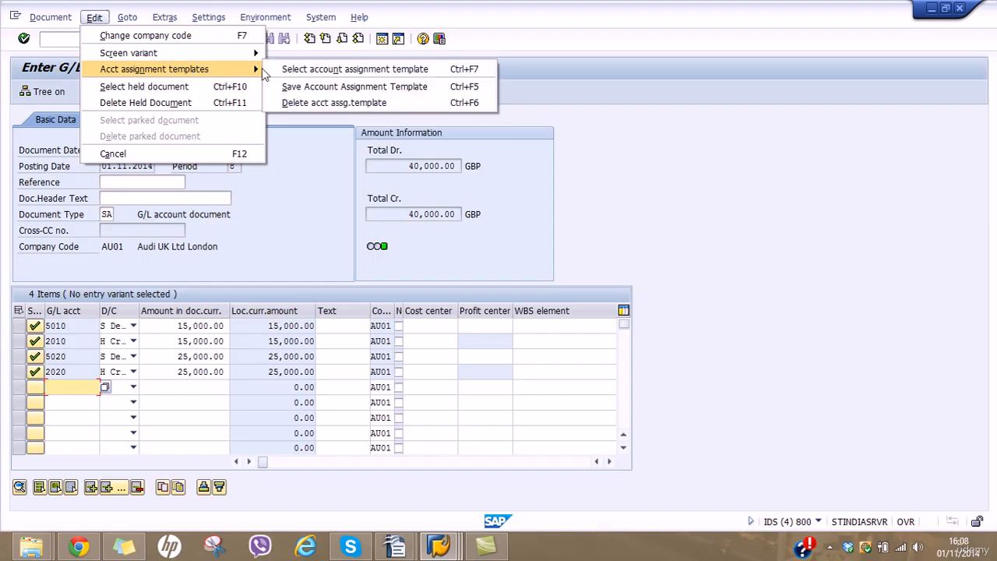
left_click(309, 88)
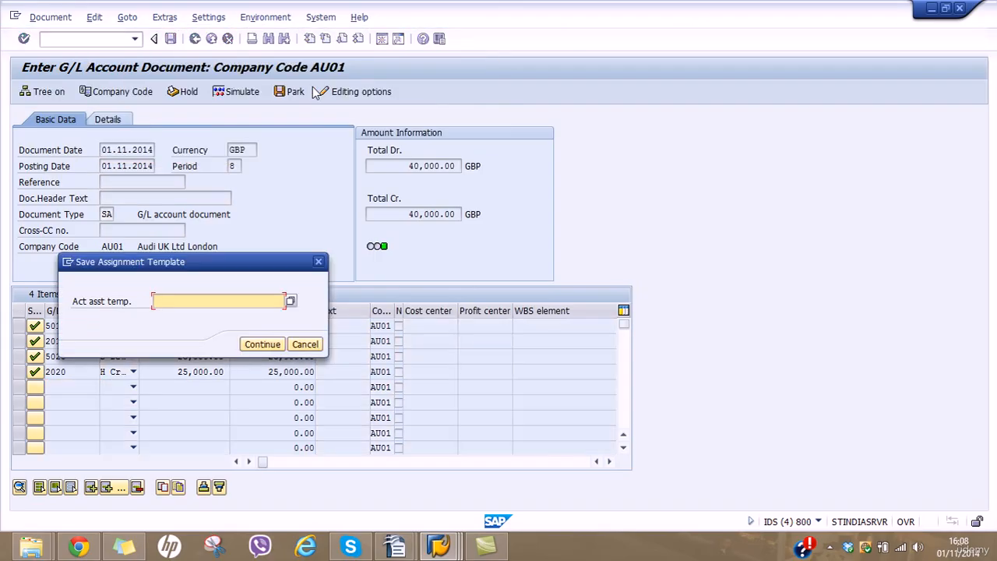
type("O")
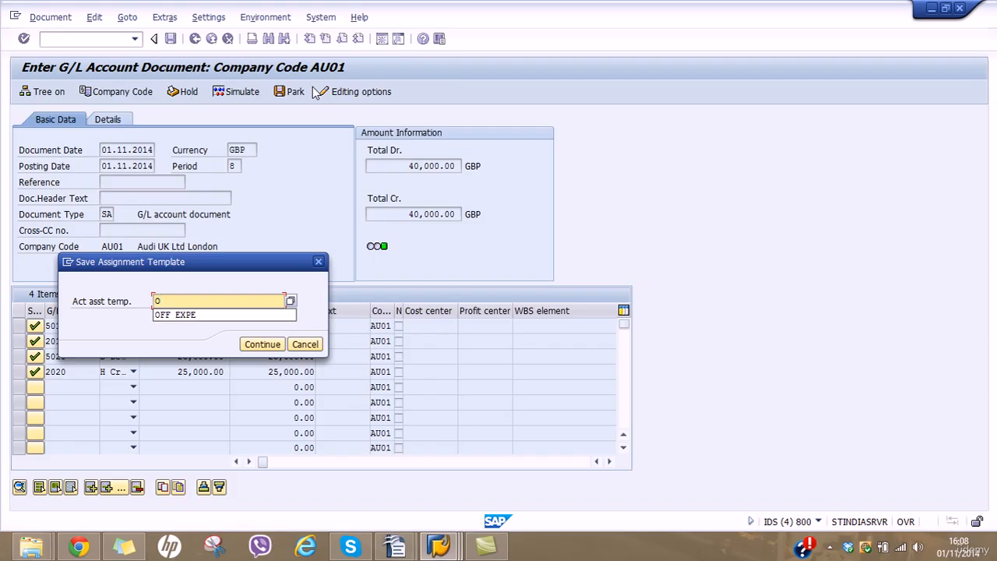
key("Return")
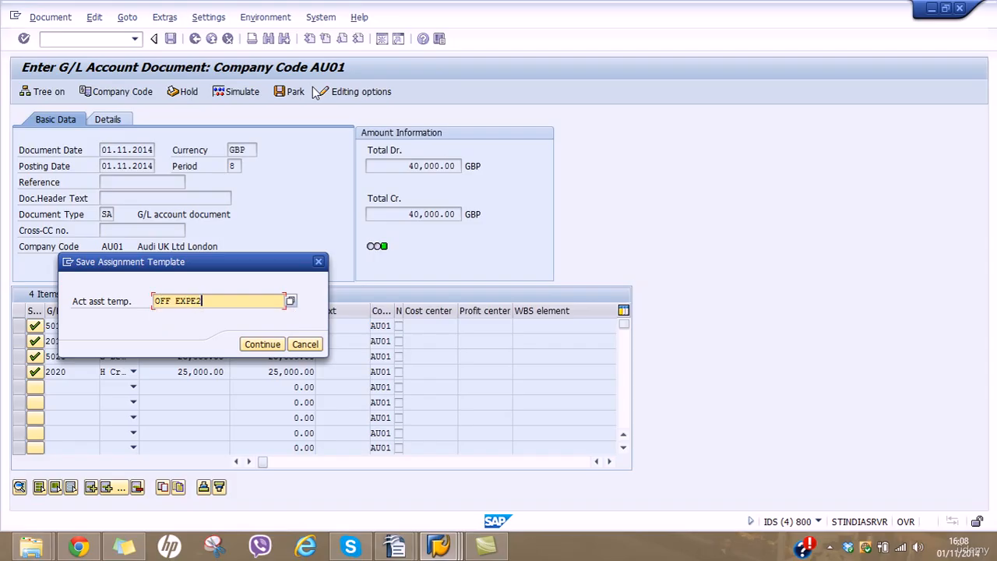
left_click(271, 345)
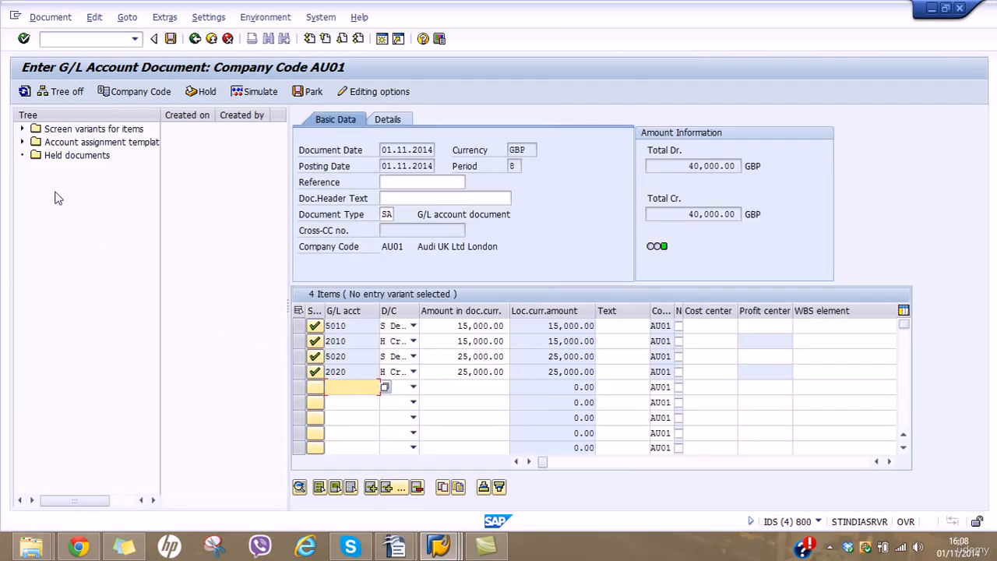
left_click(23, 142)
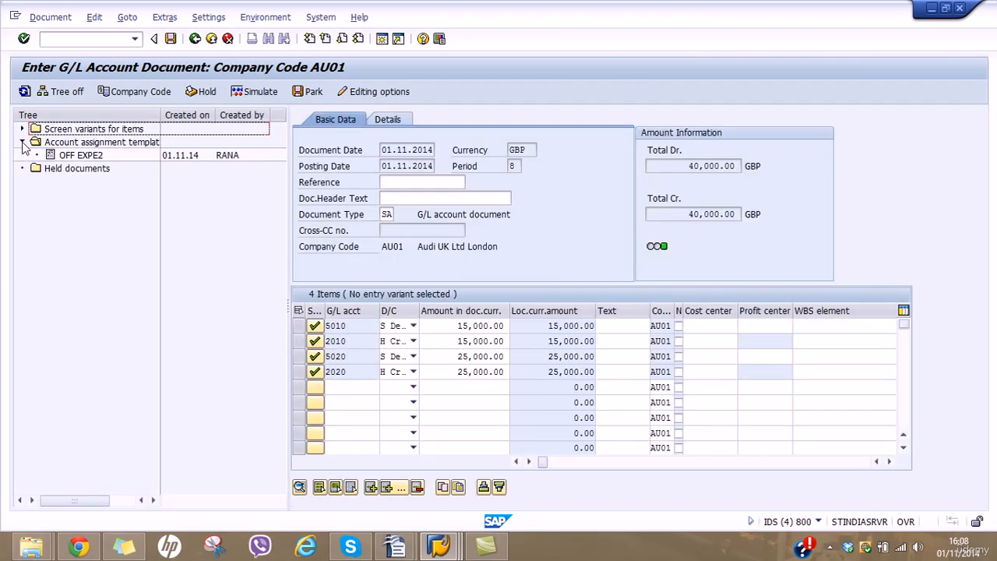
left_click(89, 158)
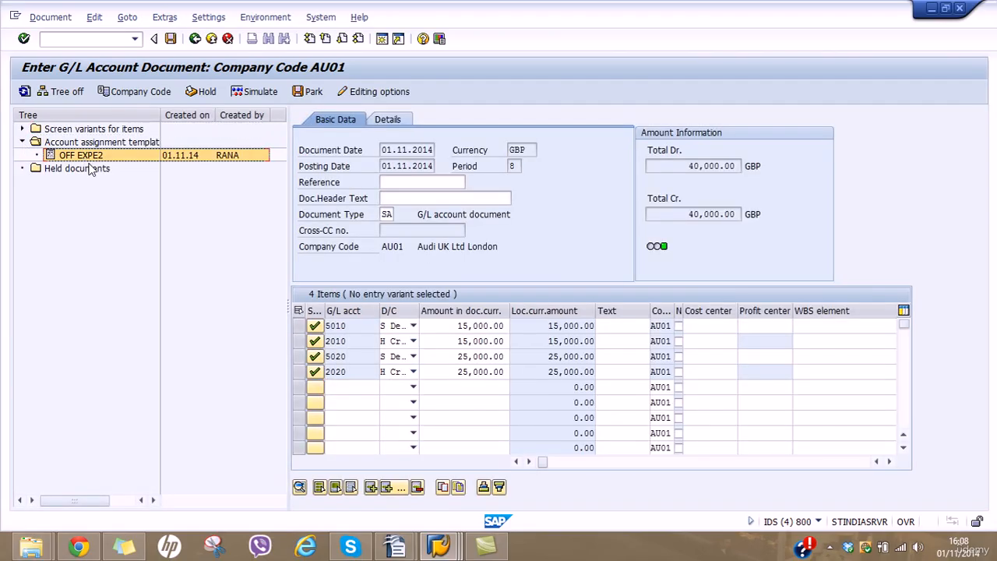
Simulate and post the G/L account document, and hide the tree.
left_click(247, 92)
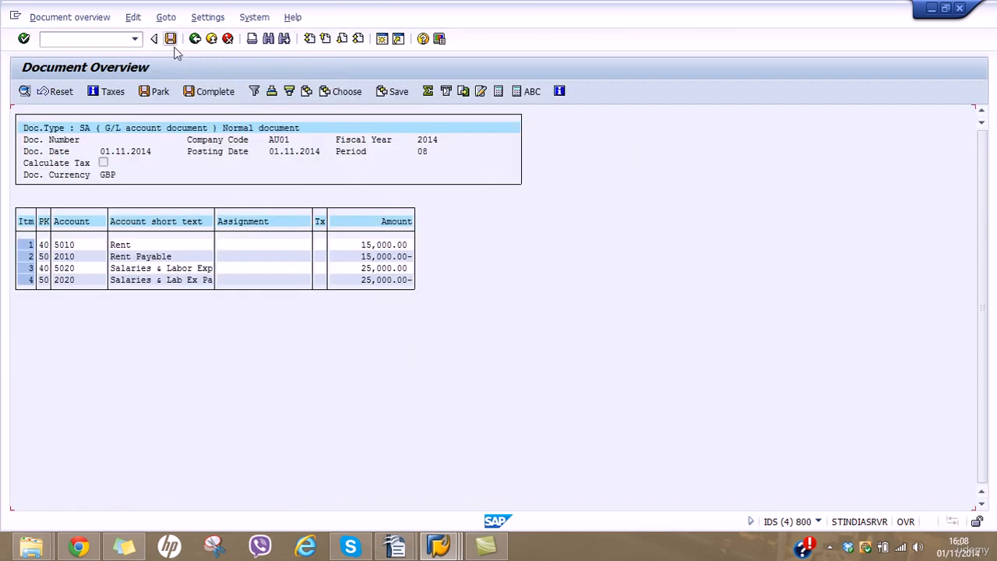
left_click(171, 40)
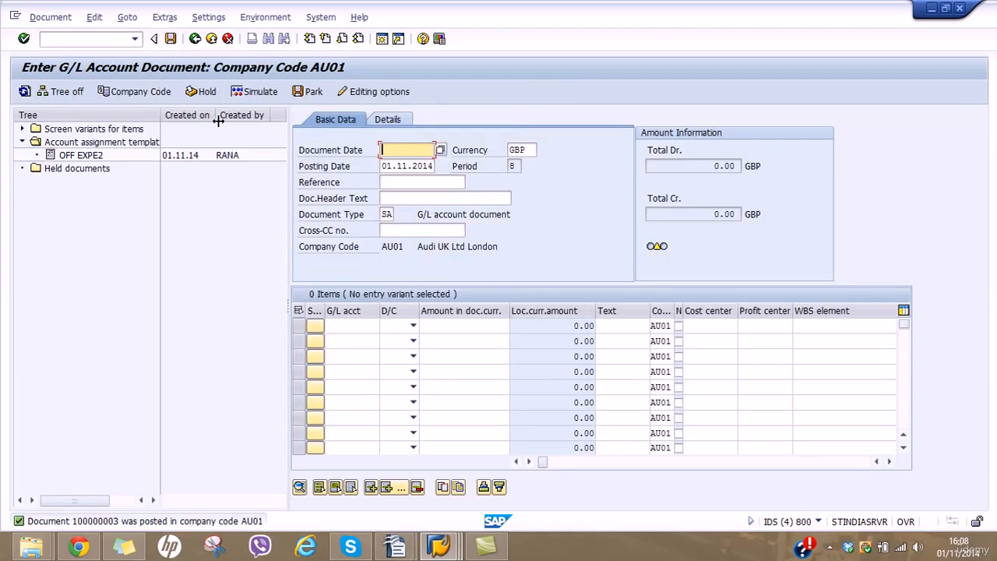
left_click(73, 96)
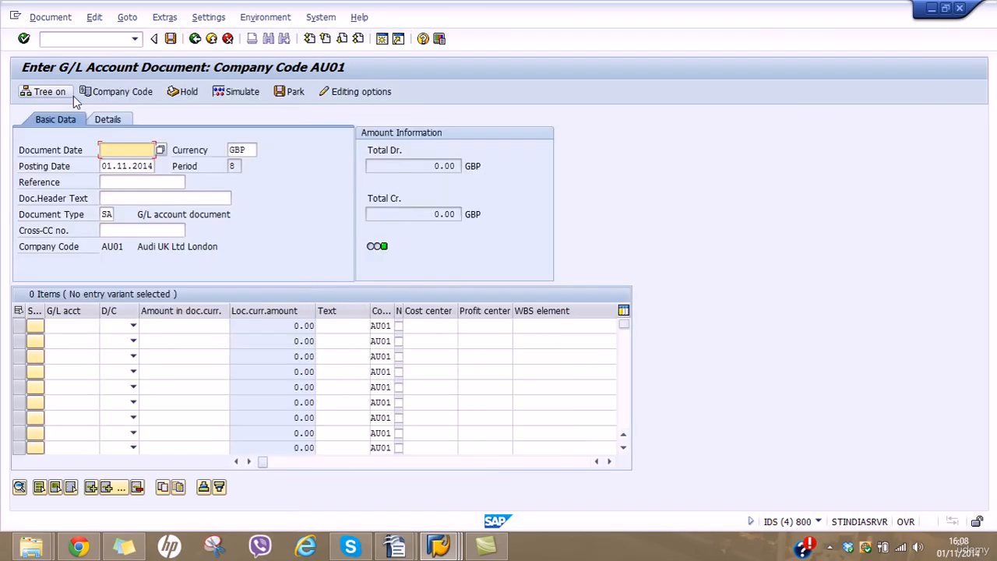
Restart transaction FB50 with the tree shown and load the account assignment template OFF EXPE2 into the new document.
left_click(109, 40)
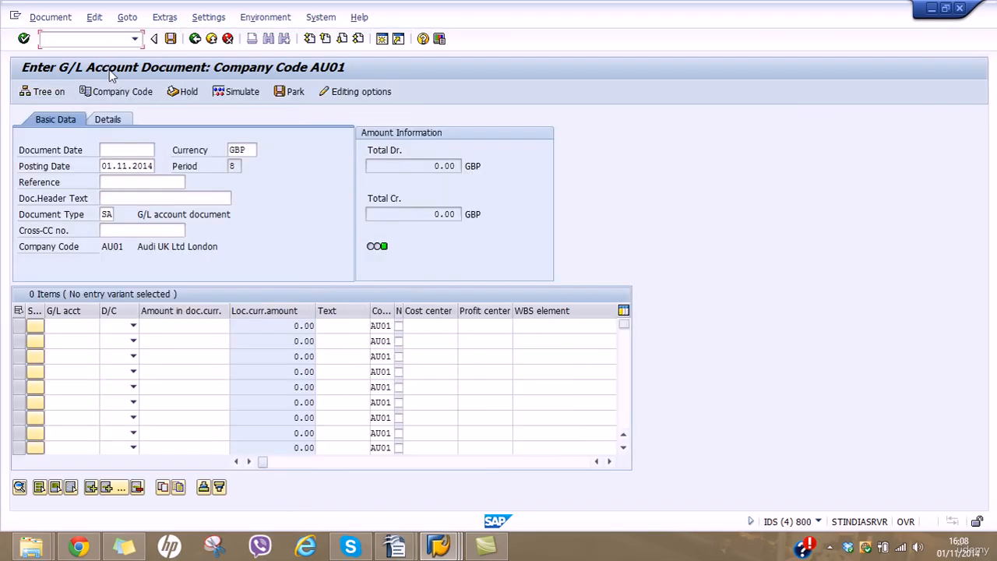
type("/nfb50")
key("Return")
left_click(55, 94)
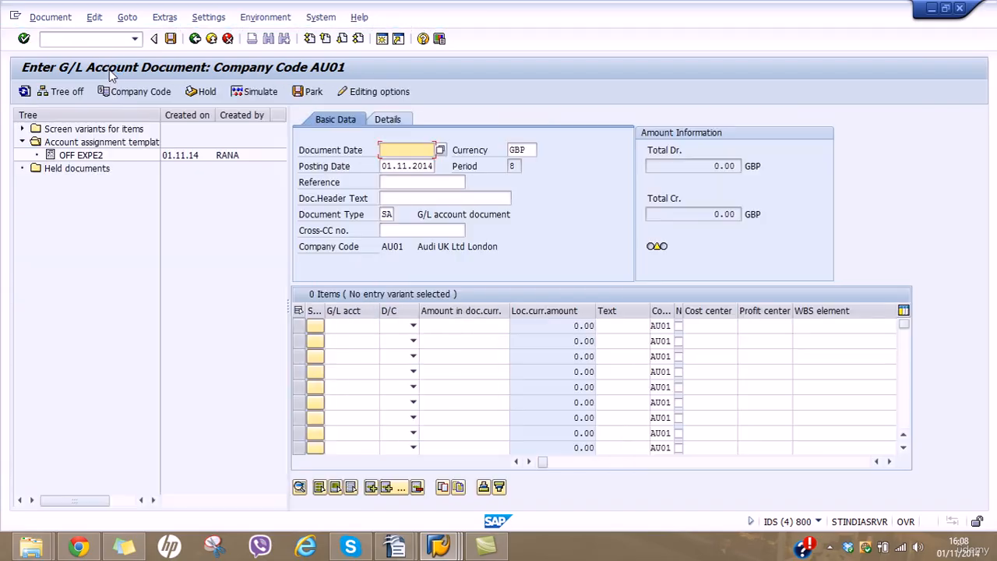
double_click(91, 158)
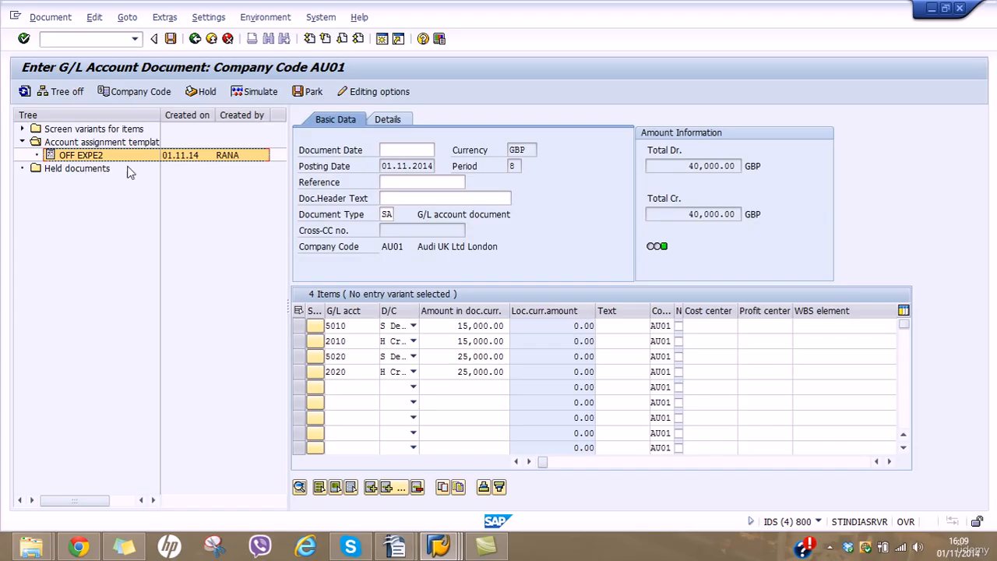
Hide the tree and leave the G/L account document entry without posting, back to the SAP Easy Access menu.
left_click(62, 96)
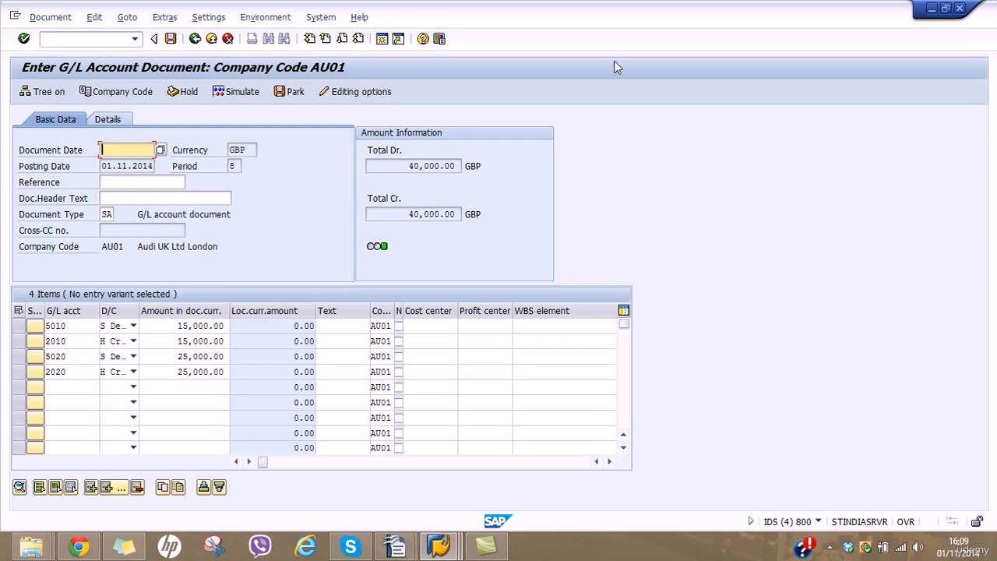
left_click(196, 38)
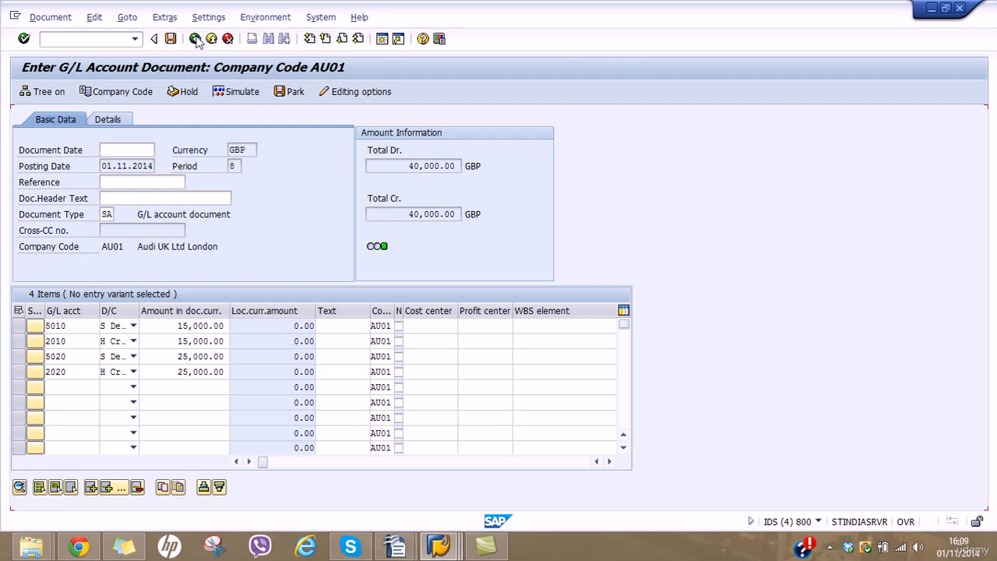
left_click(212, 40)
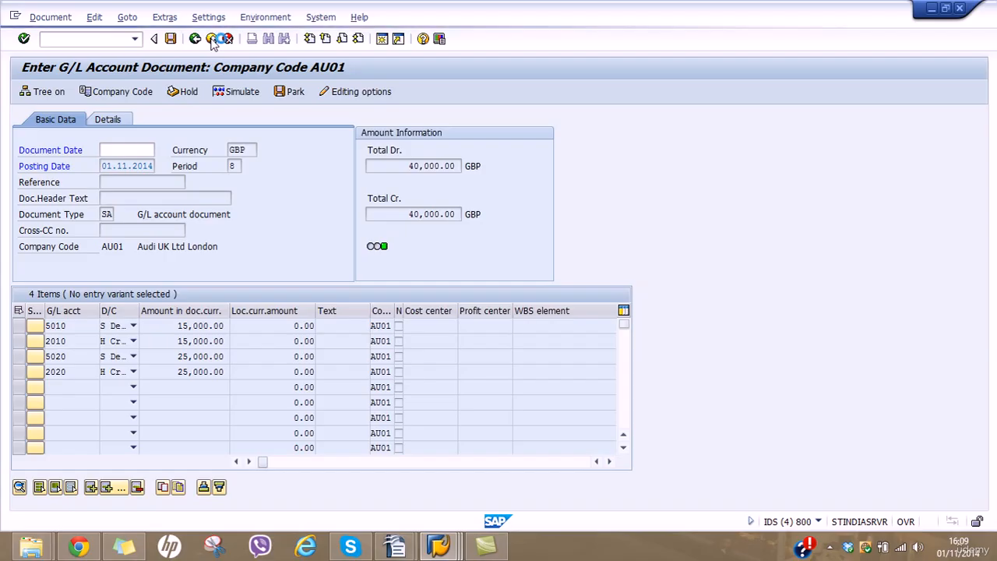
left_click(204, 302)
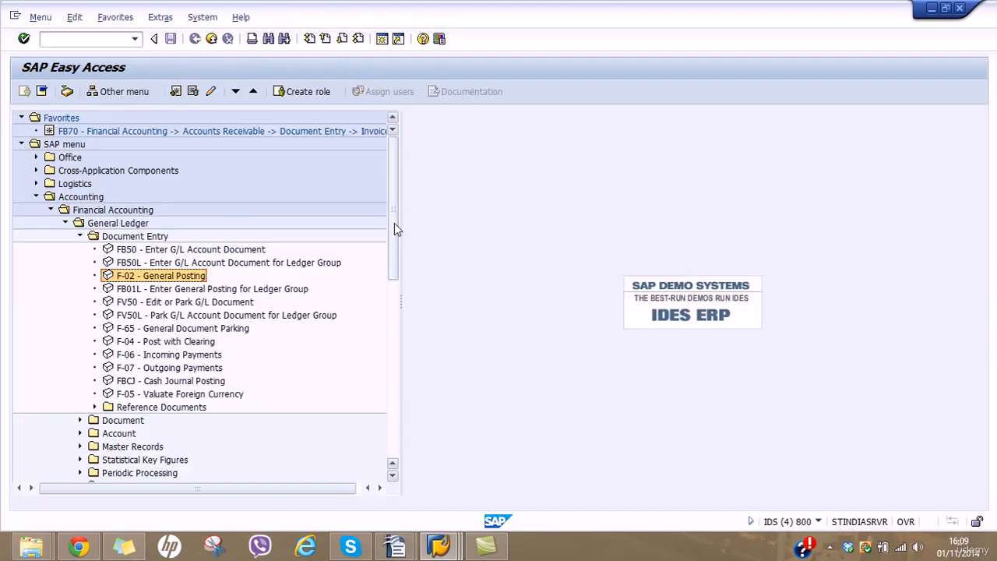
Expand the Reference Documents folder under G/L Document Entry and select FBD1 - Recurring Document.
left_click_drag(394, 223, 294, 291)
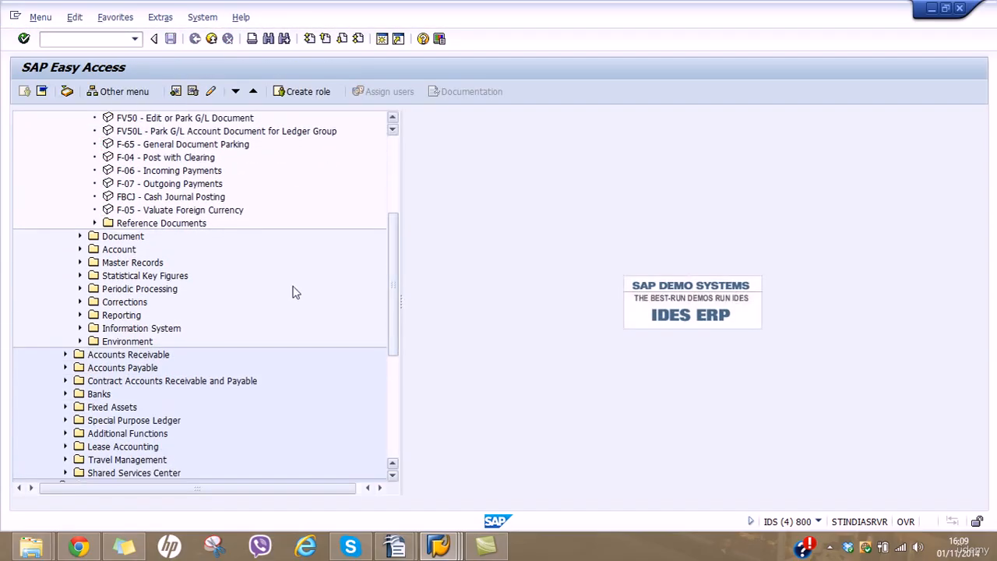
left_click(94, 224)
left_click(170, 253)
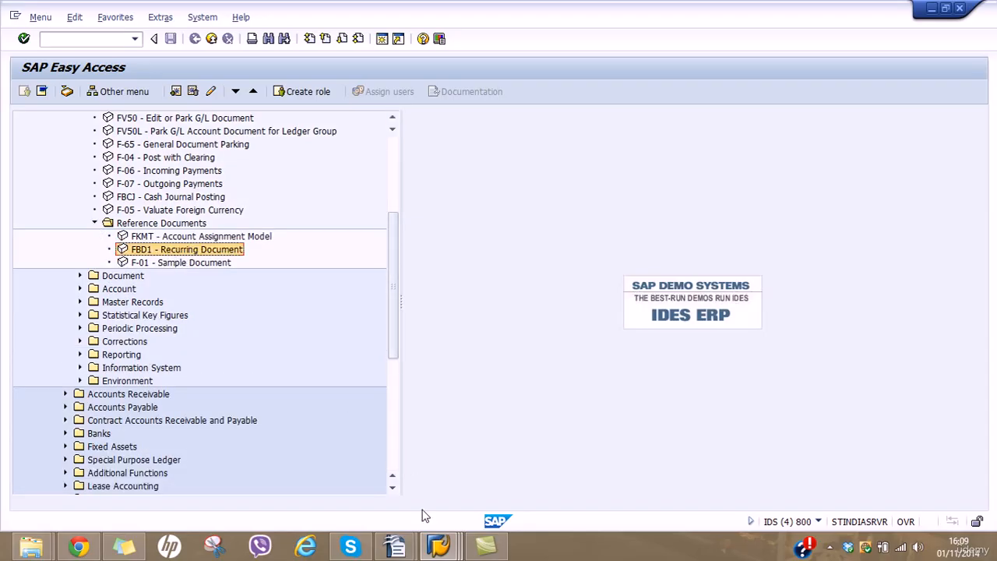
Switch to the SAP FICO Training Contents document to check the Recurring Model topic under Reference Documents, and minimize it.
mouse_move(394, 545)
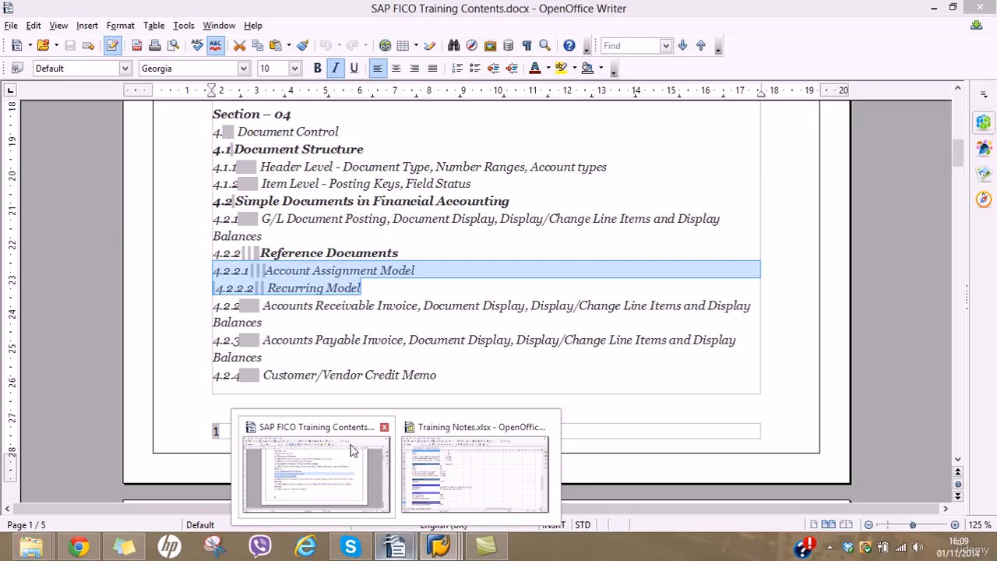
left_click(350, 450)
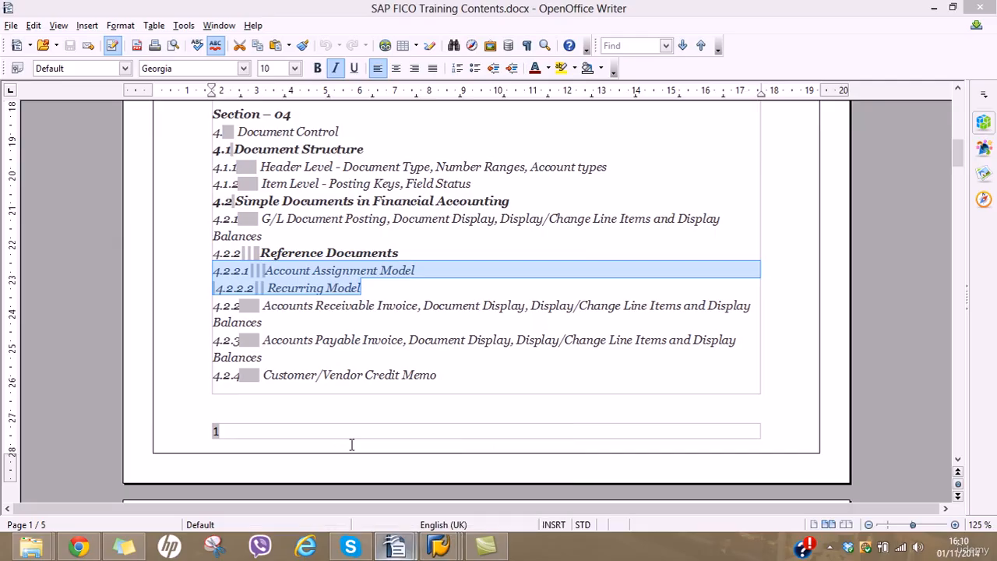
left_click(378, 291)
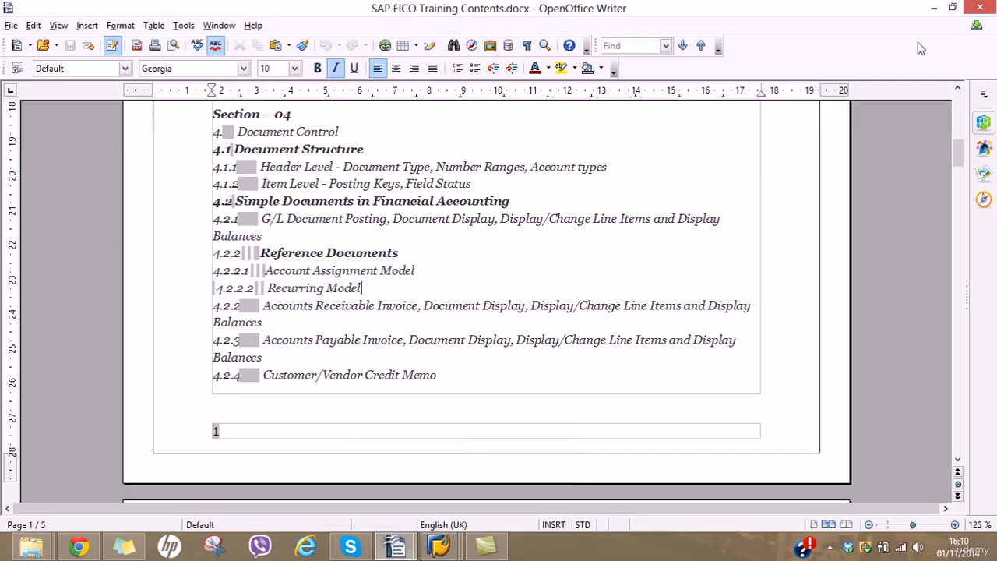
left_click(933, 9)
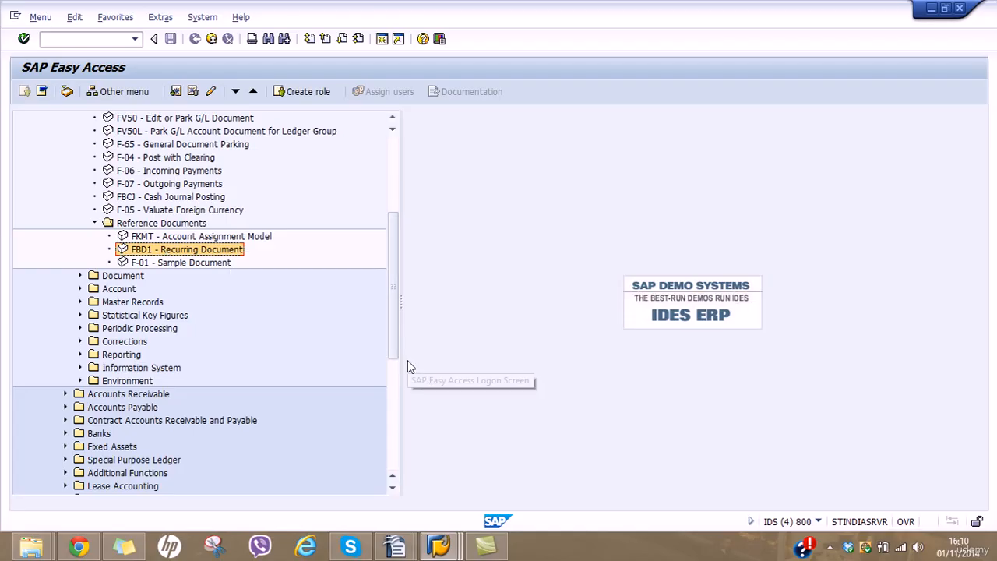
Switch to the Training Notes spreadsheet and add Recurring Document with code FBD1 in row 78, below Account Assignment Model.
left_click(396, 545)
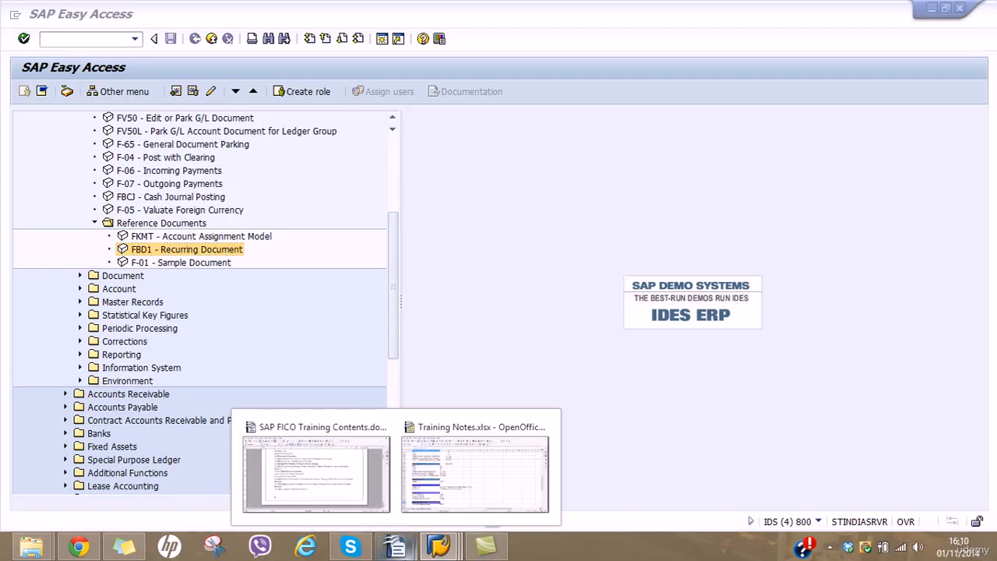
left_click(473, 484)
left_click_drag(970, 299, 970, 311)
key("Down")
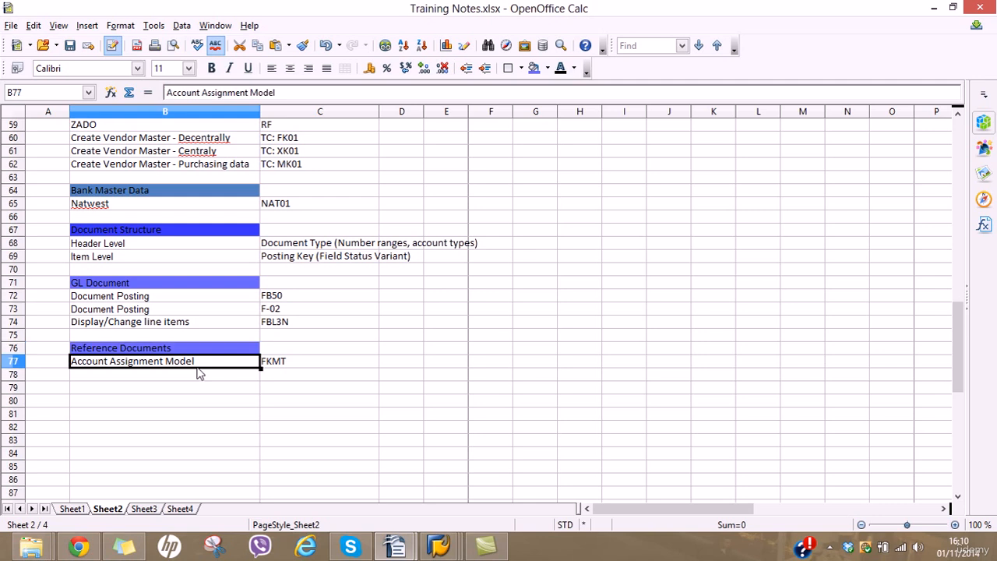
key("Down")
type("Re")
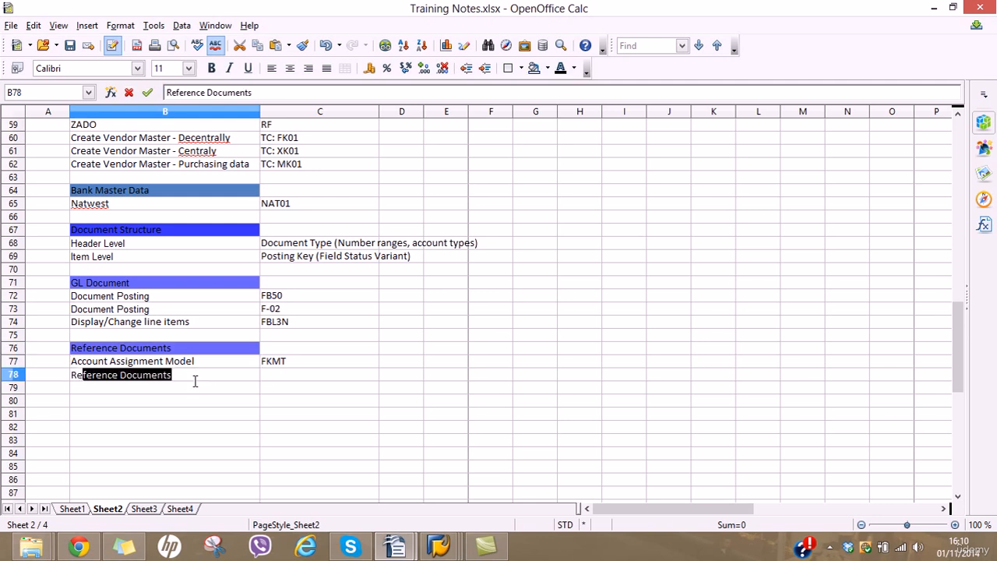
type("curring")
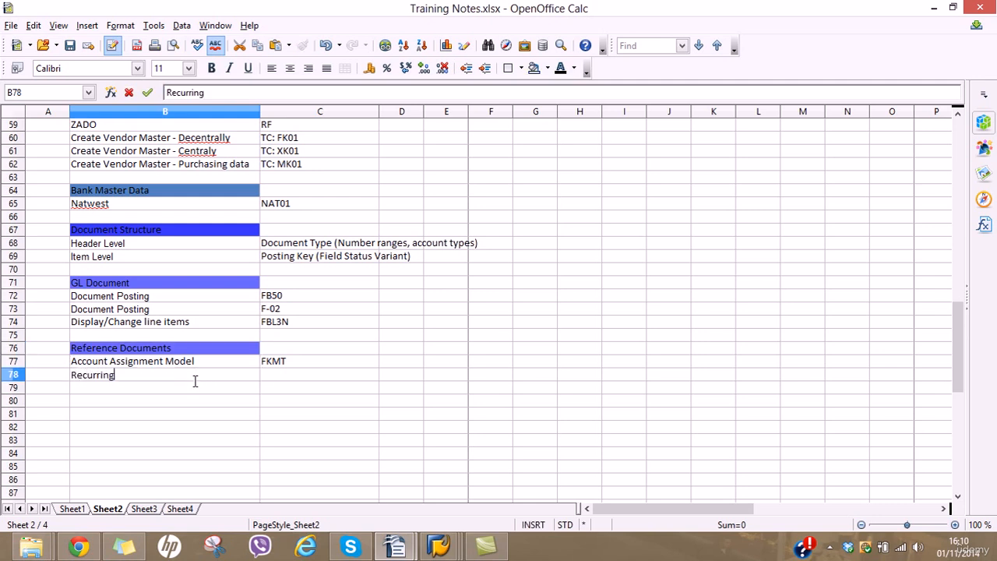
type(" Document")
key("Tab")
type("FB")
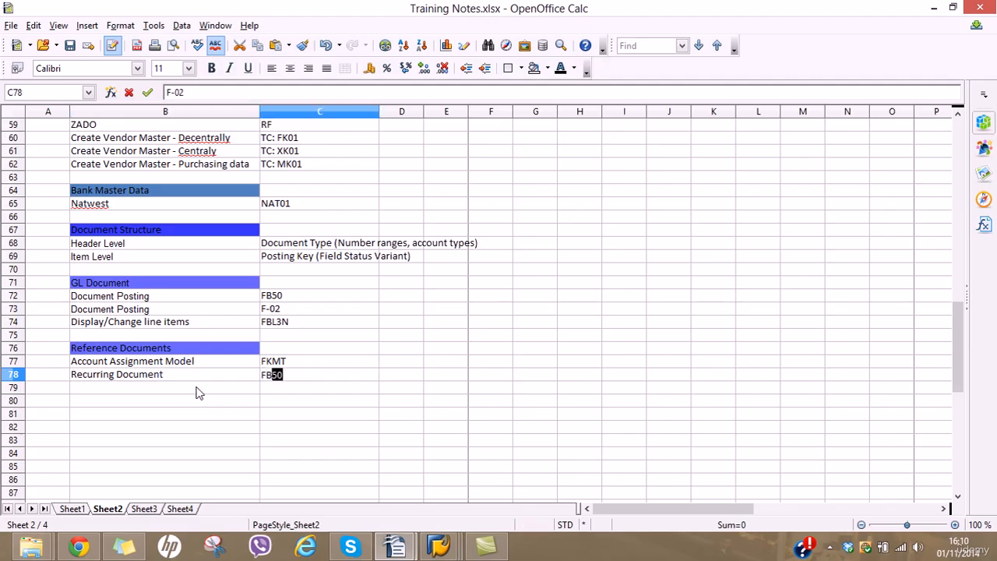
type("D1")
key("Return")
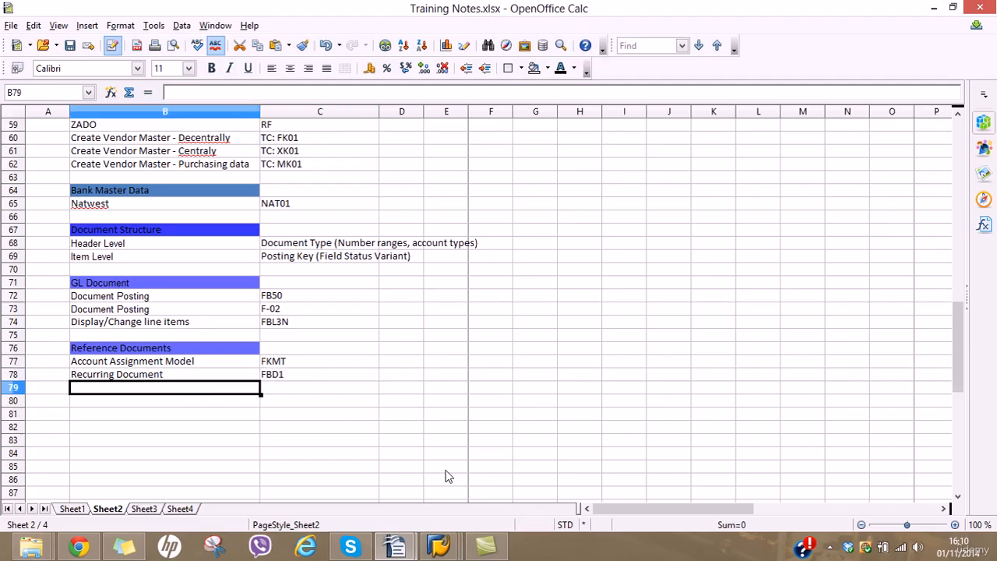
Return to the SAP Easy Access session and start transaction FBD1 - Recurring Document.
mouse_move(458, 538)
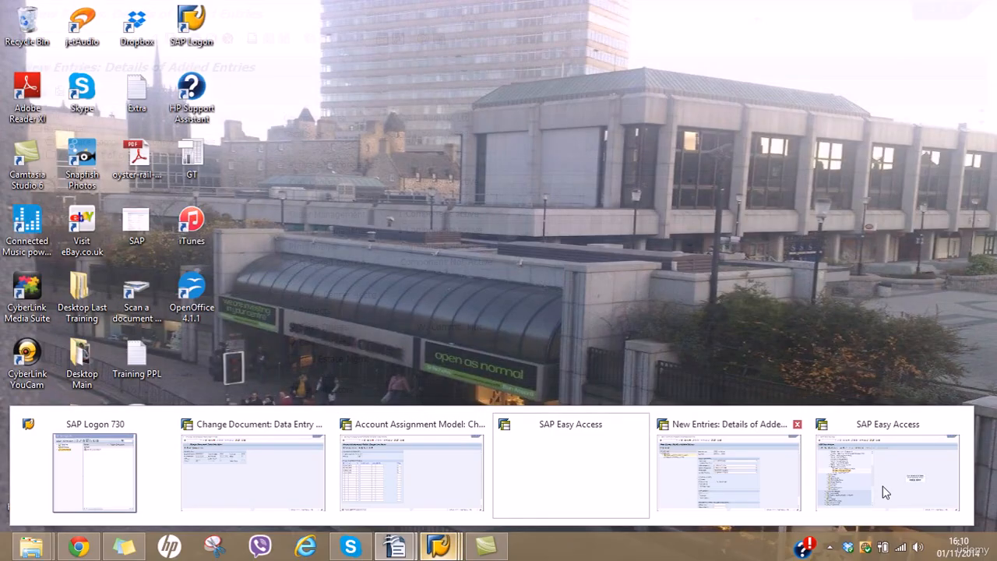
left_click(886, 492)
double_click(182, 250)
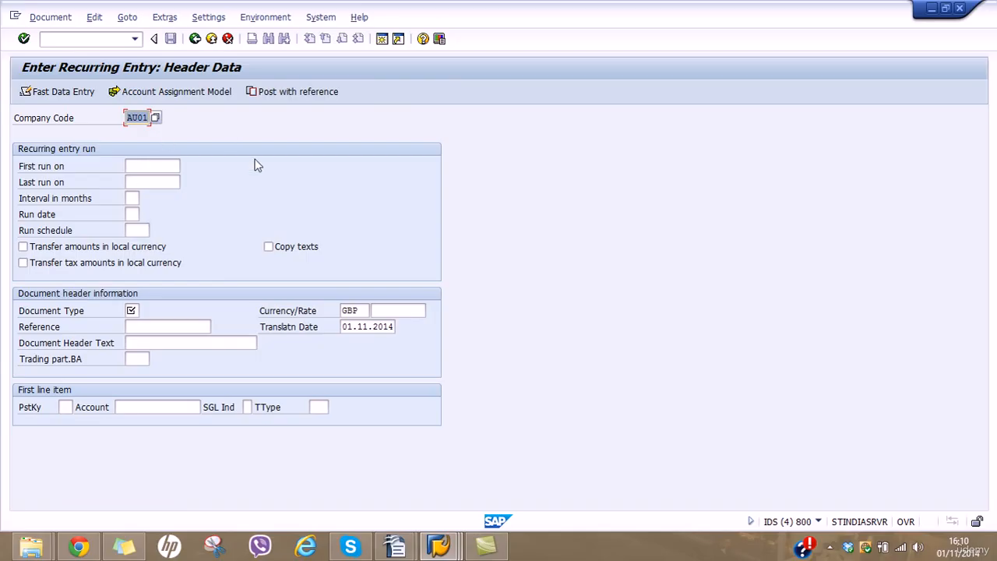
Enter first run date 01.11.2014, interval 1 month and document type SA in the recurring entry header.
left_click(171, 166)
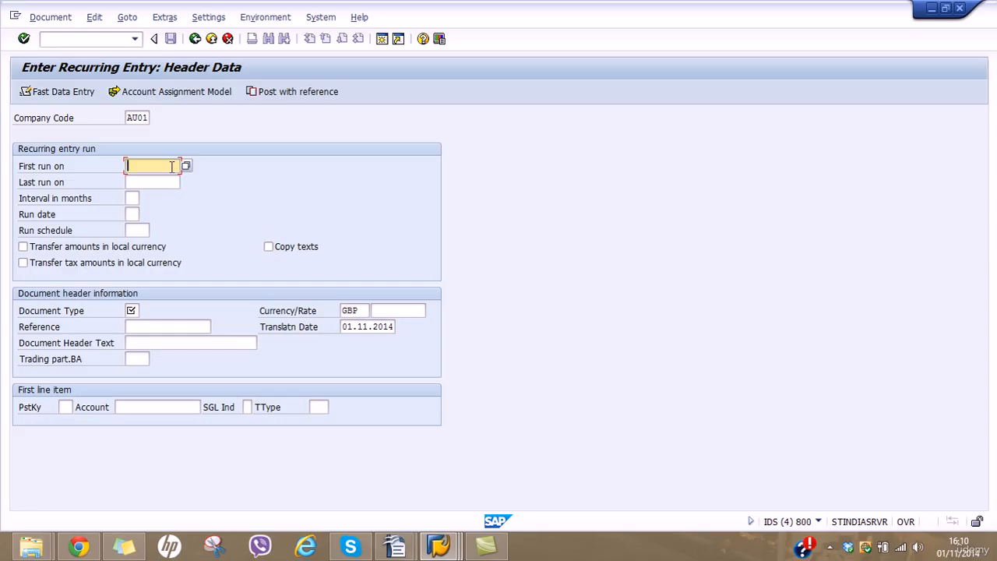
type("01.11.2014")
left_click(133, 198)
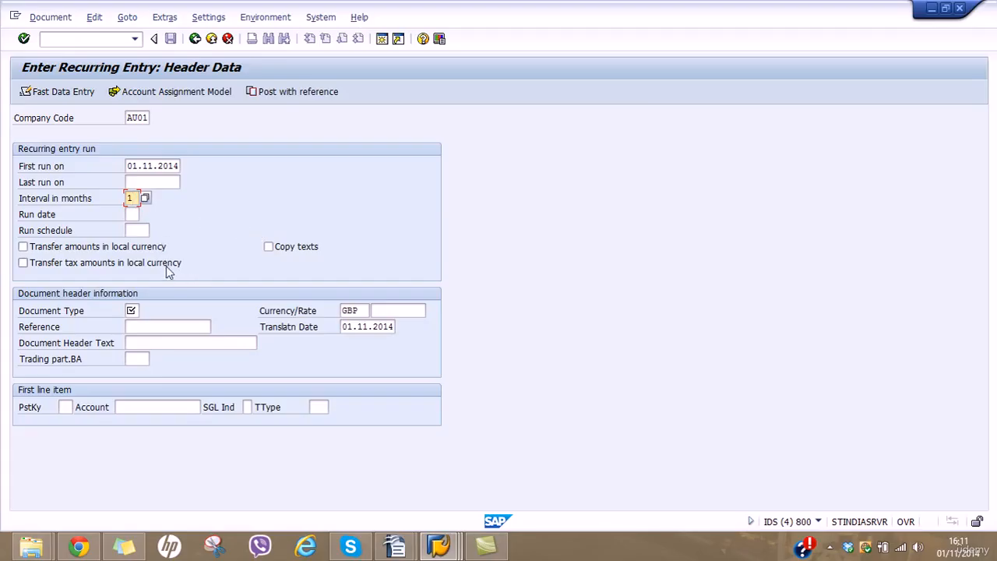
left_click(131, 310)
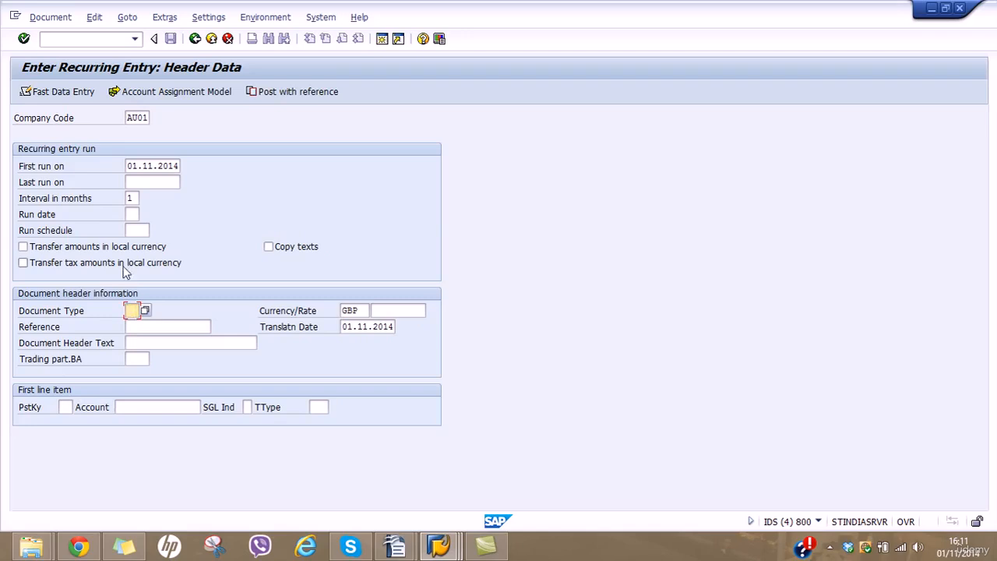
type("SA")
left_click(185, 98)
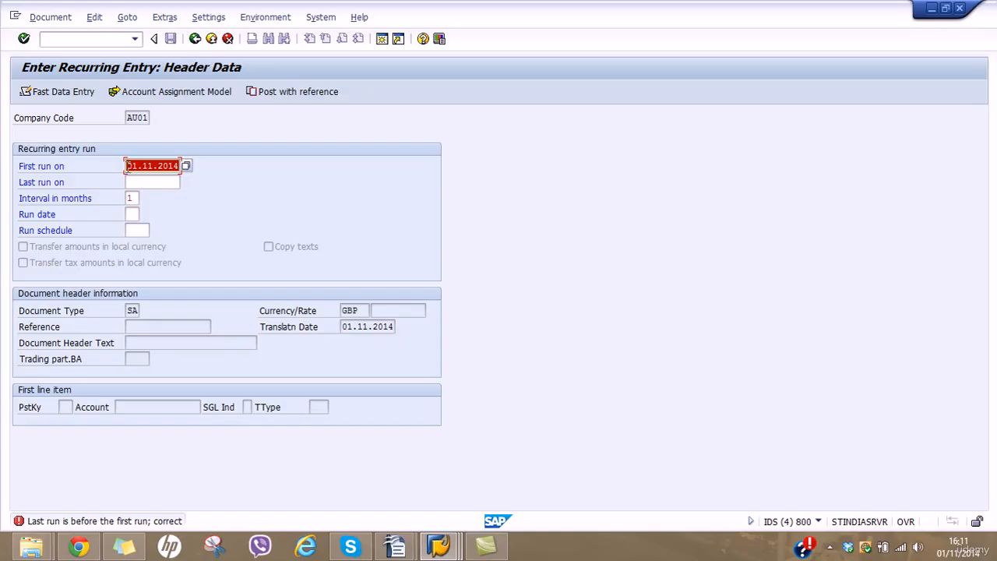
Set the last run date of the recurring entry to 31.03.2015.
left_click(139, 181)
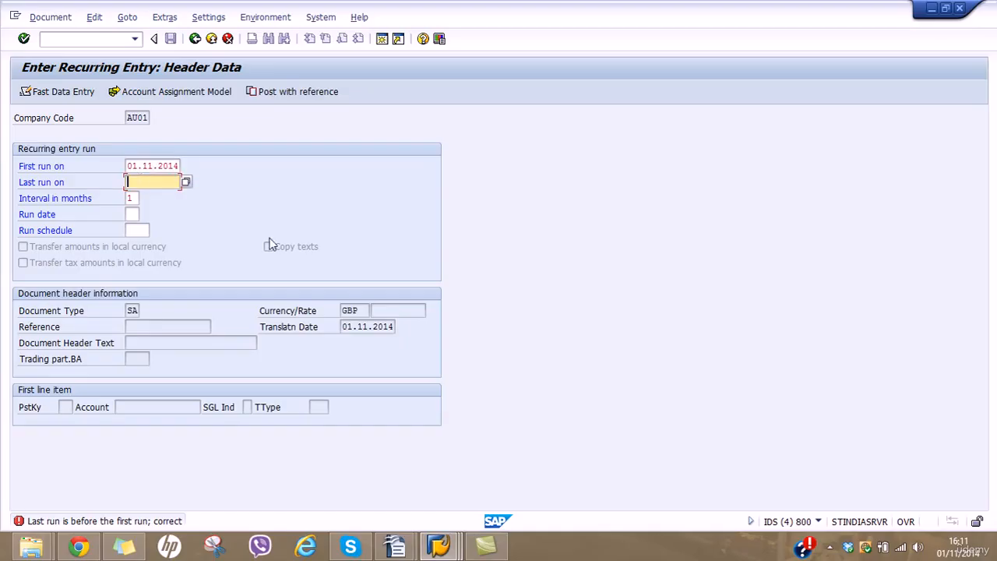
type("01.03.2014")
left_click(128, 181)
type("31")
key("Return")
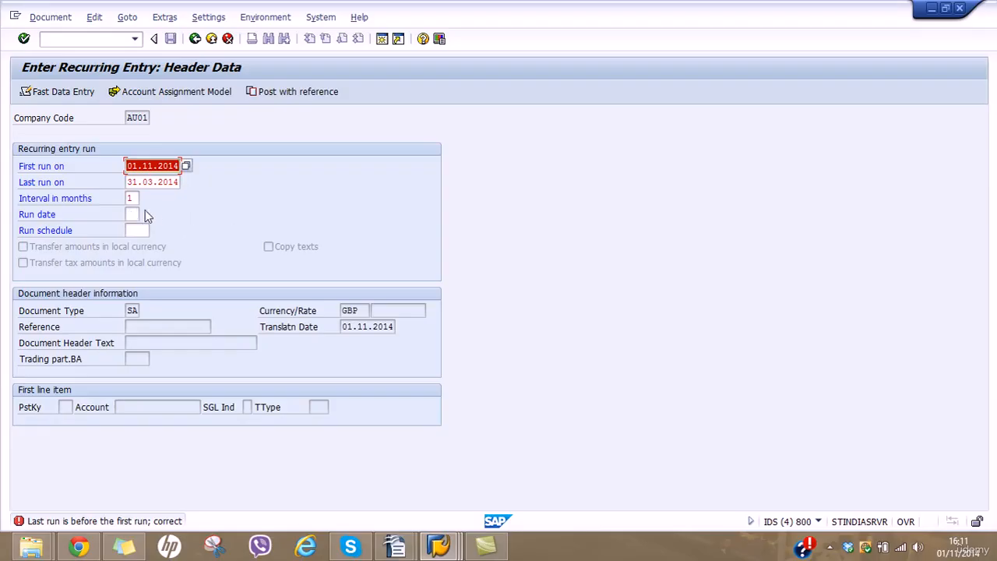
left_click(179, 184)
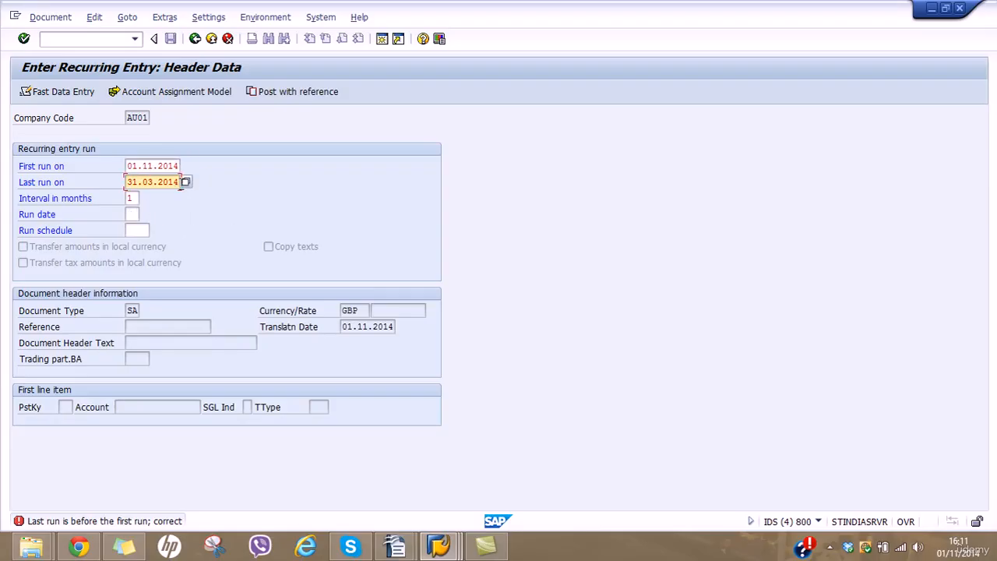
Try to apply account assignment model OFF EXPE2 to the recurring entry.
left_click(185, 93)
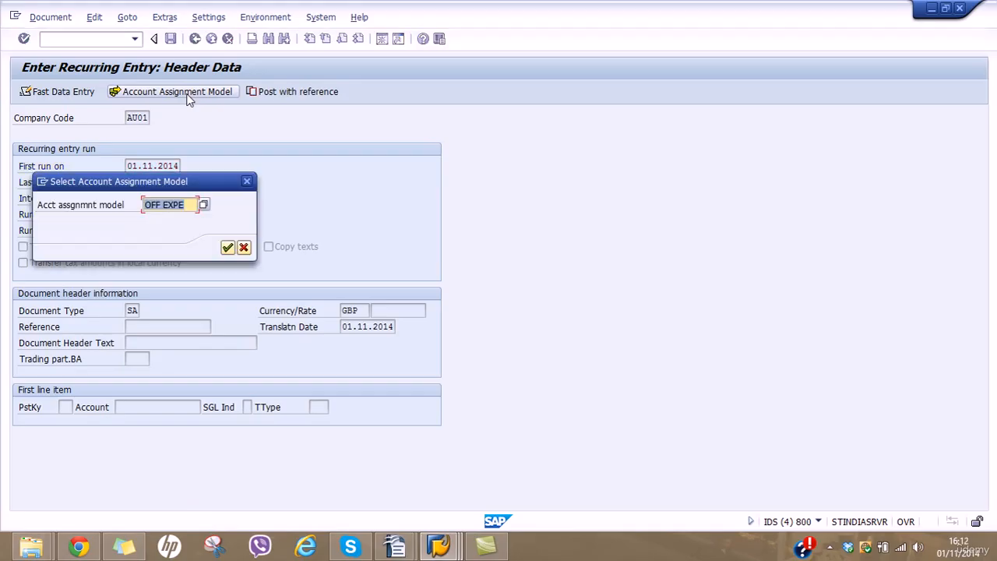
left_click_drag(195, 184, 345, 99)
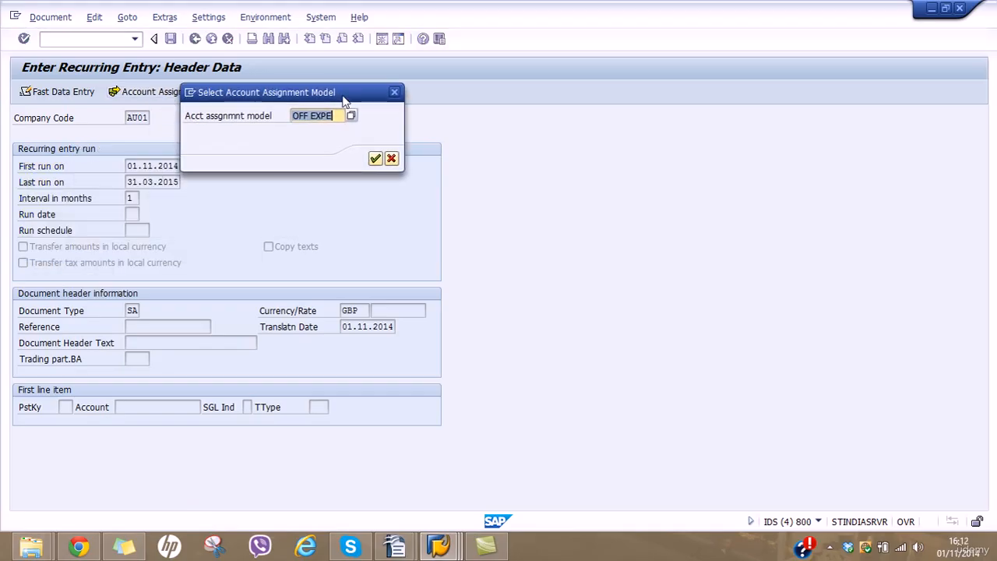
left_click(340, 115)
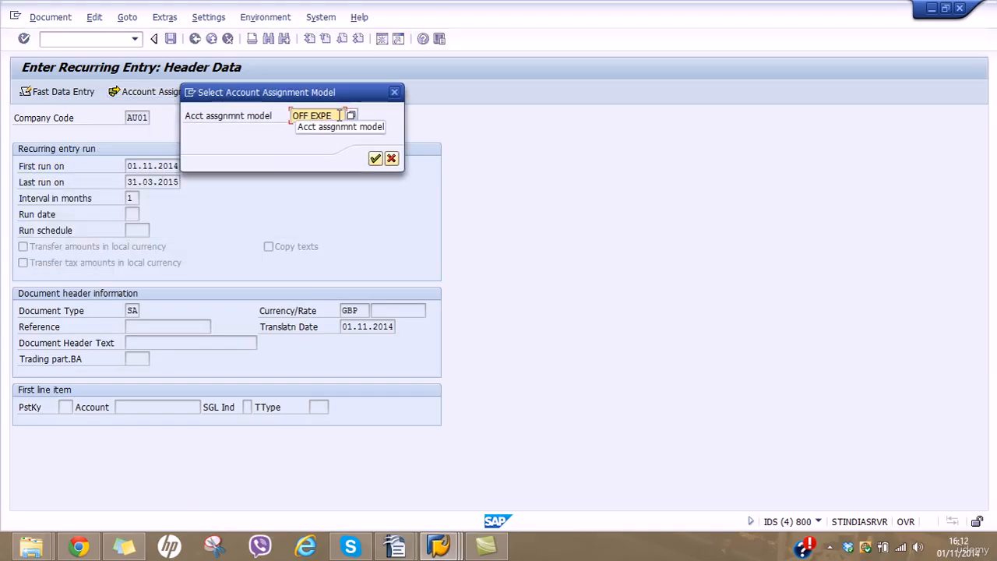
left_click(376, 159)
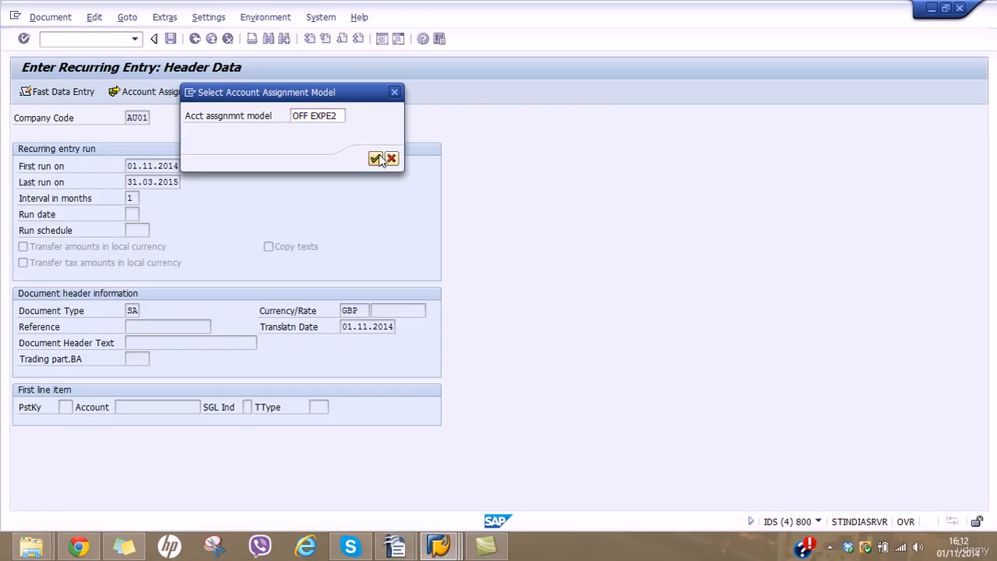
Load account assignment model OFF EXPE into the recurring entry and try to save it without entering distribution amounts.
left_click(176, 91)
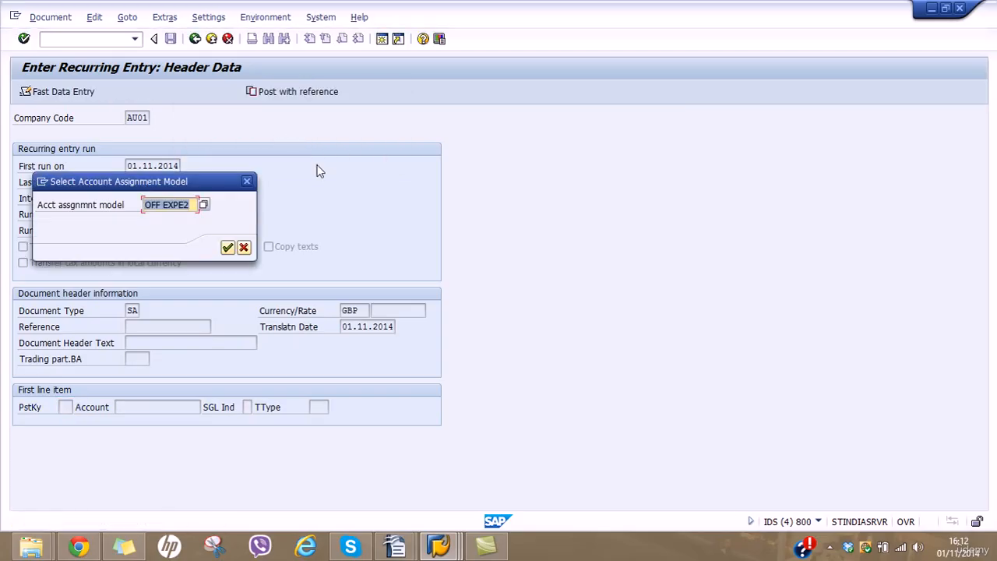
key("End")
key("BackSpace")
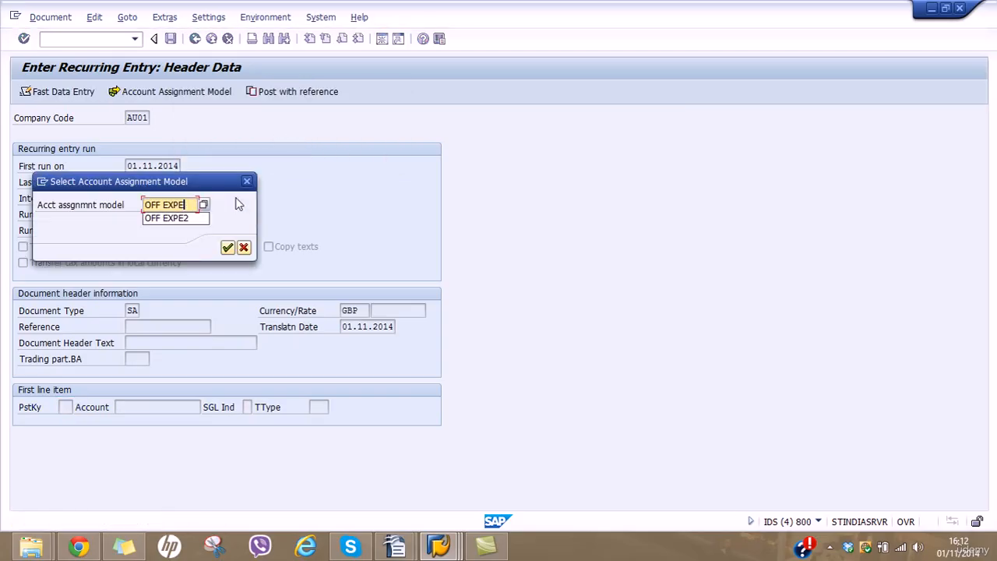
left_click(227, 247)
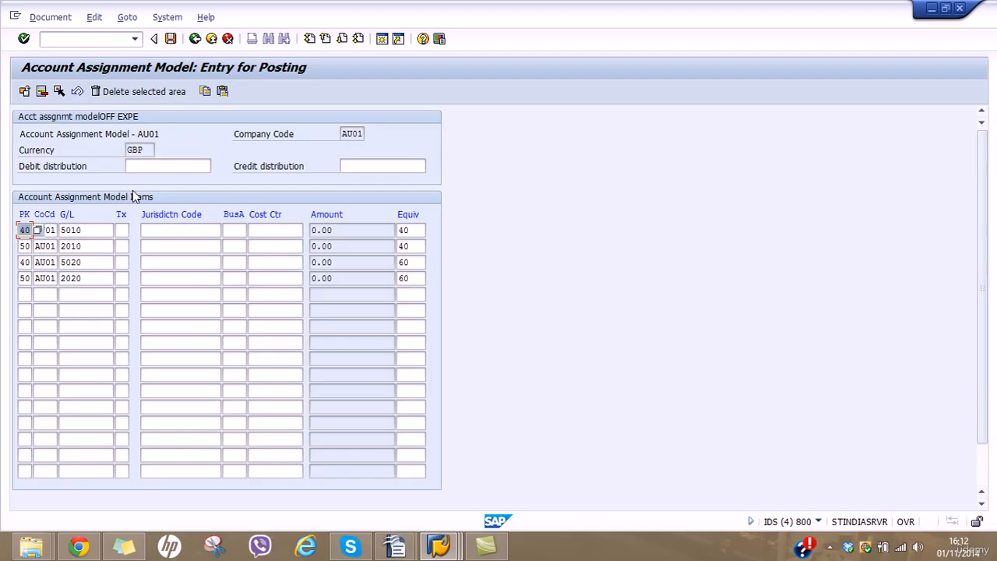
left_click(171, 40)
left_click(172, 41)
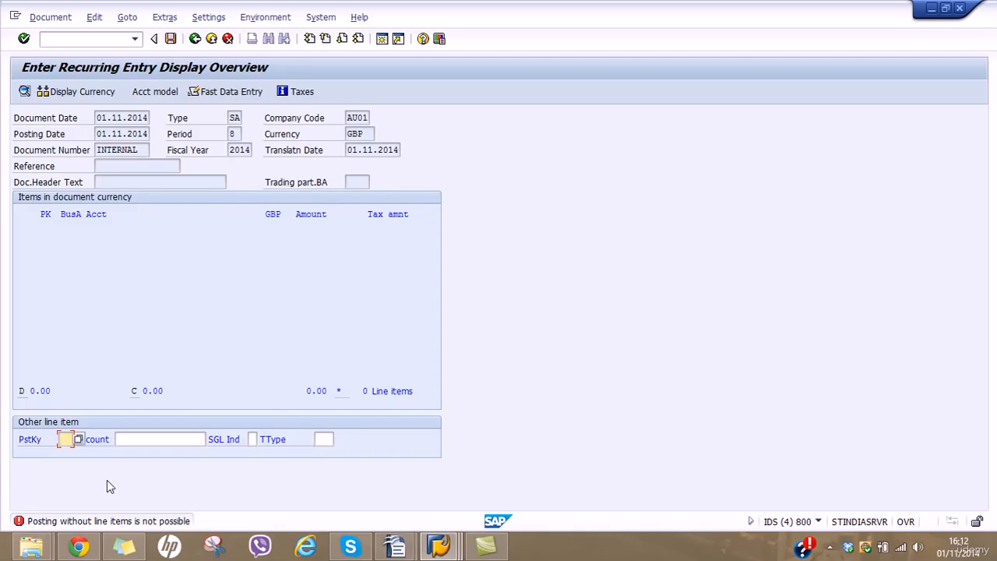
Add a debit line item with posting key 40, G/L account 5010 and amount 15000 GBP.
type("40")
key("Tab")
type("5010")
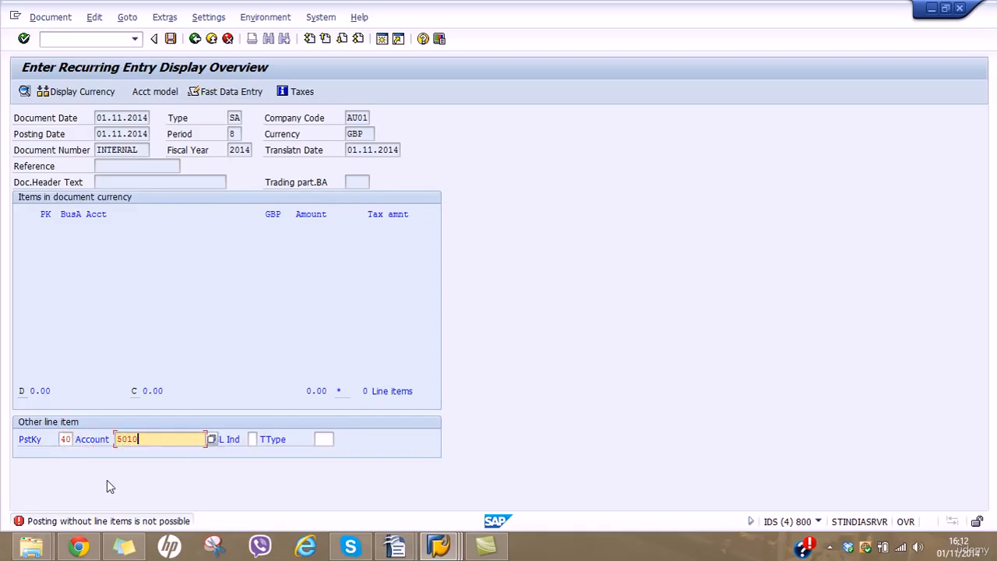
key("Return")
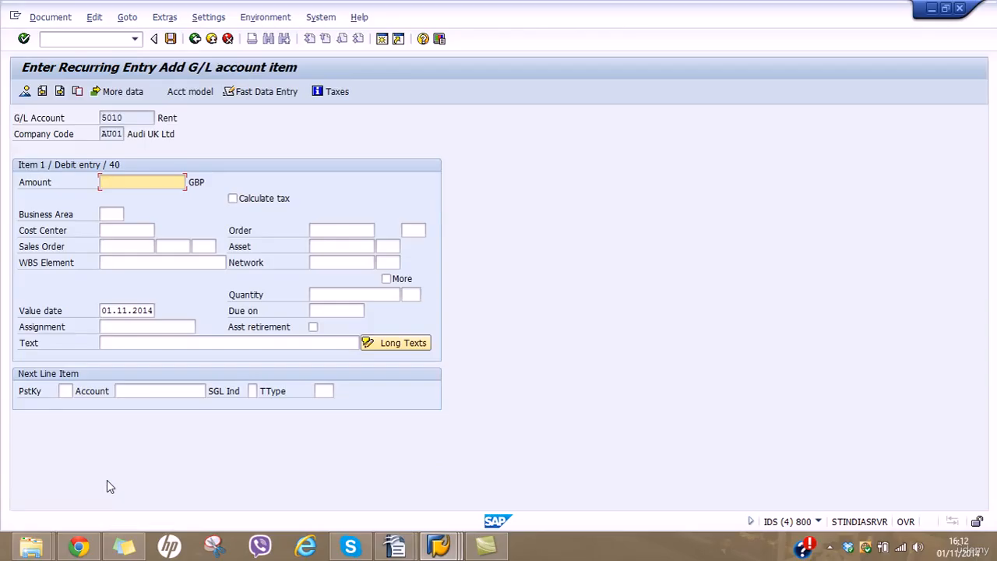
type("15000")
Add a credit line item to the recurring entry with posting key 50, G/L account 2010 and amount 15000 GBP.
left_click(66, 391)
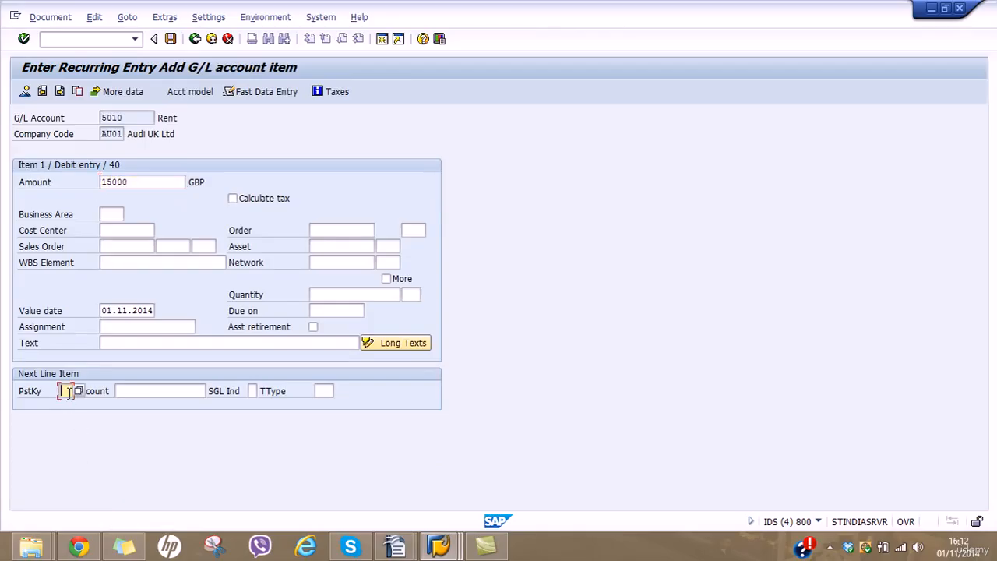
type("50")
key("Tab")
type("2010")
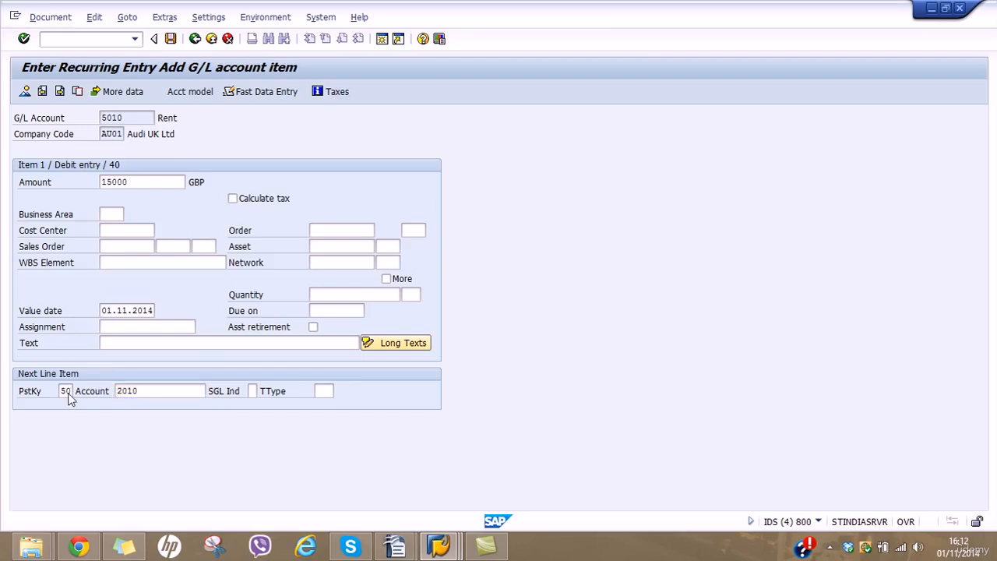
key("Return")
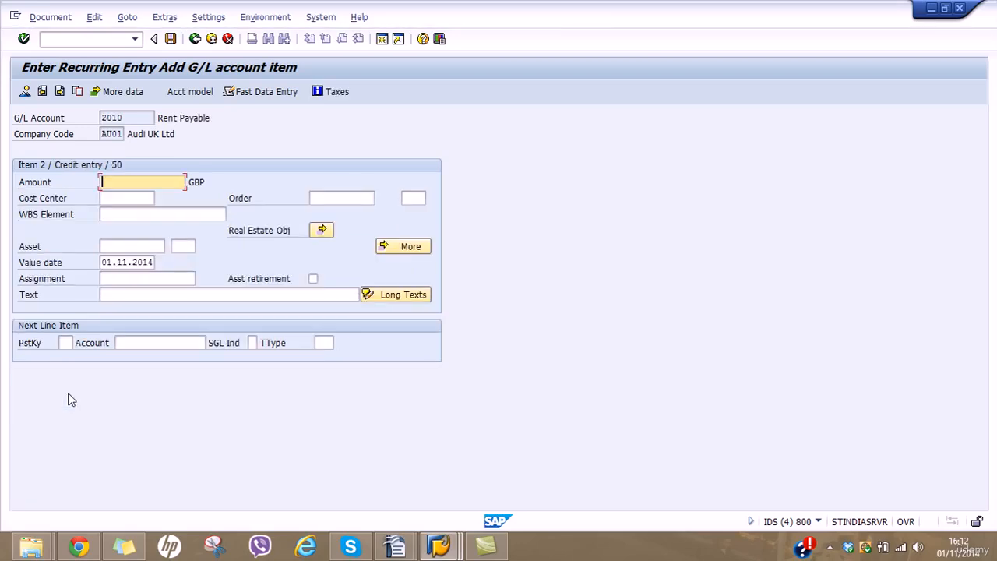
type("15")
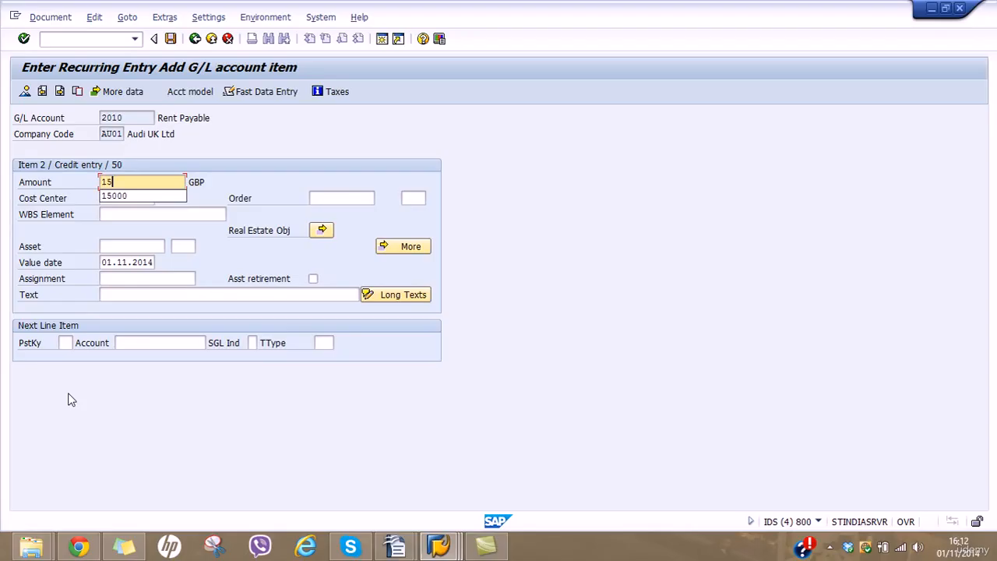
type("000")
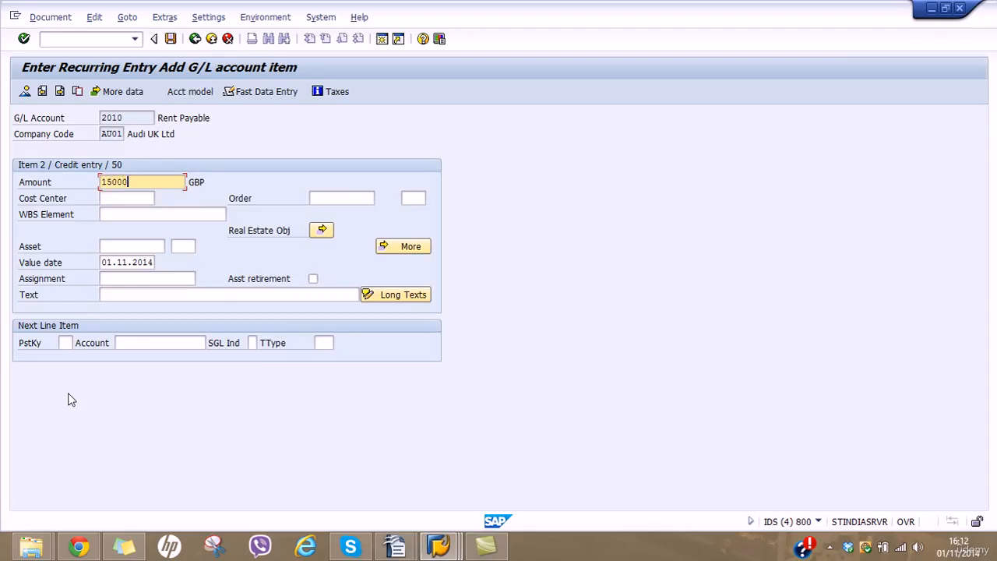
Add a debit line item with posting key 40, G/L account 5020 and amount 25000 GBP.
left_click(65, 347)
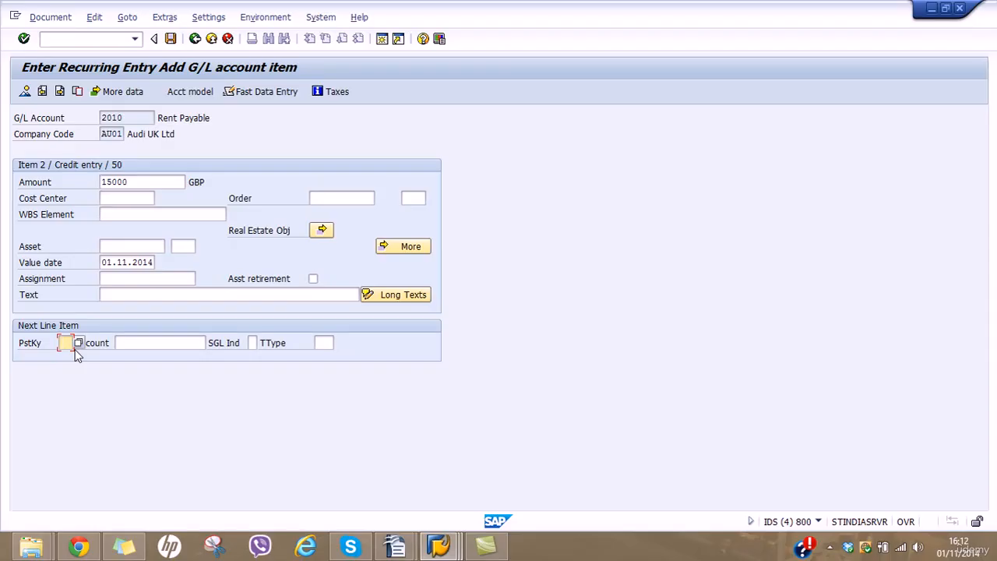
type("405020")
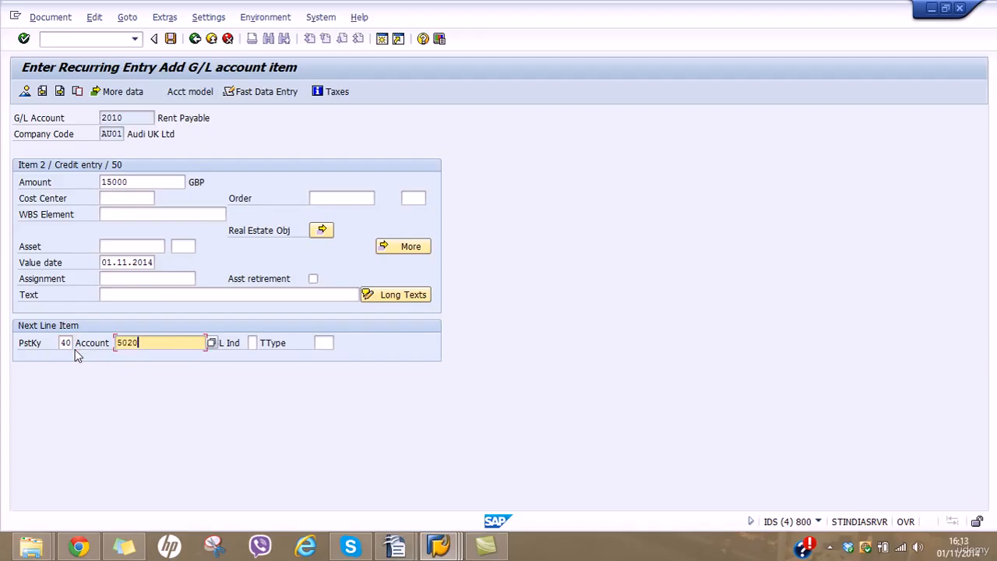
key("Return")
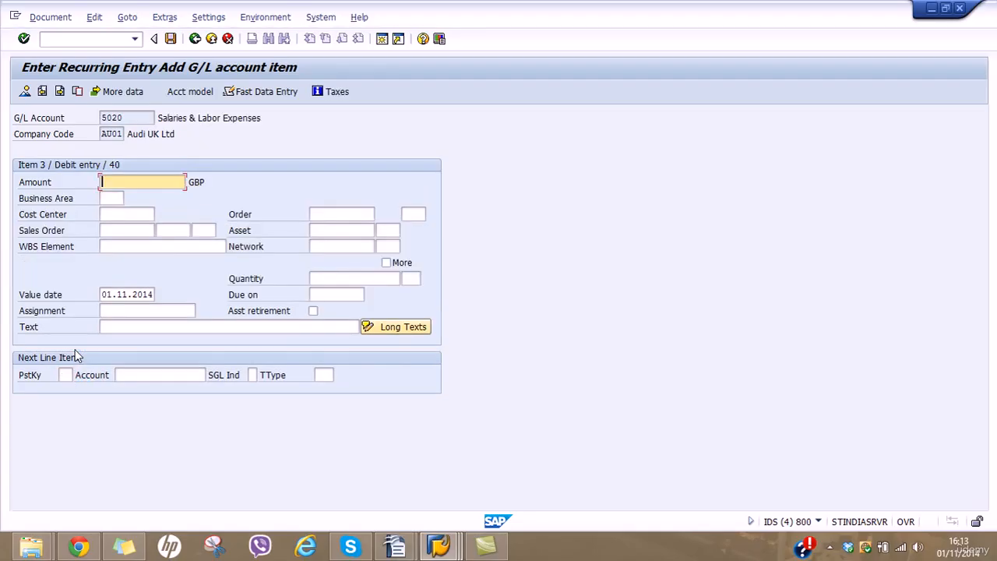
type("25000")
Add a credit line item with posting key 50, G/L account 2020 and amount 25000 GBP, and save the recurring document.
left_click(66, 375)
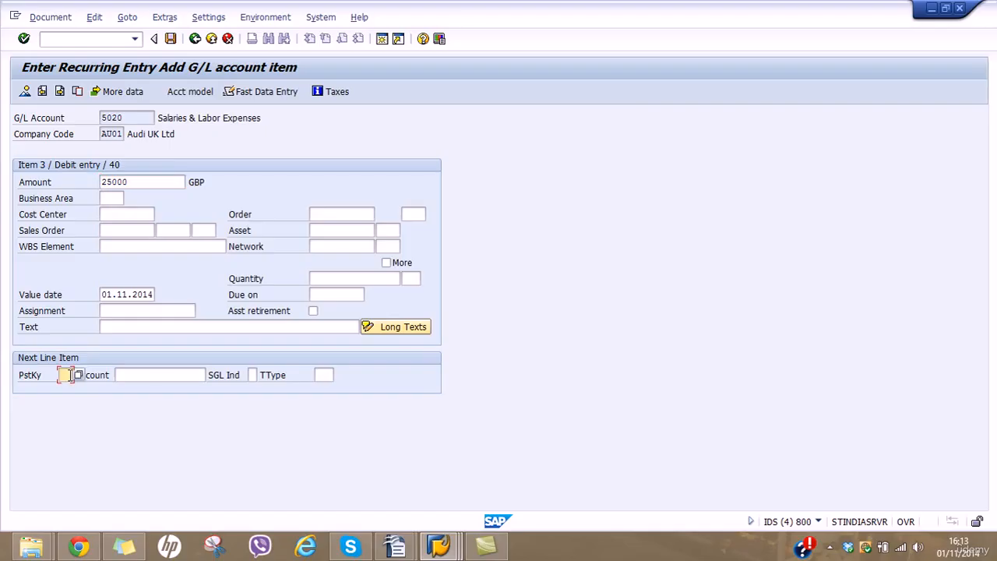
type("50")
type("2020")
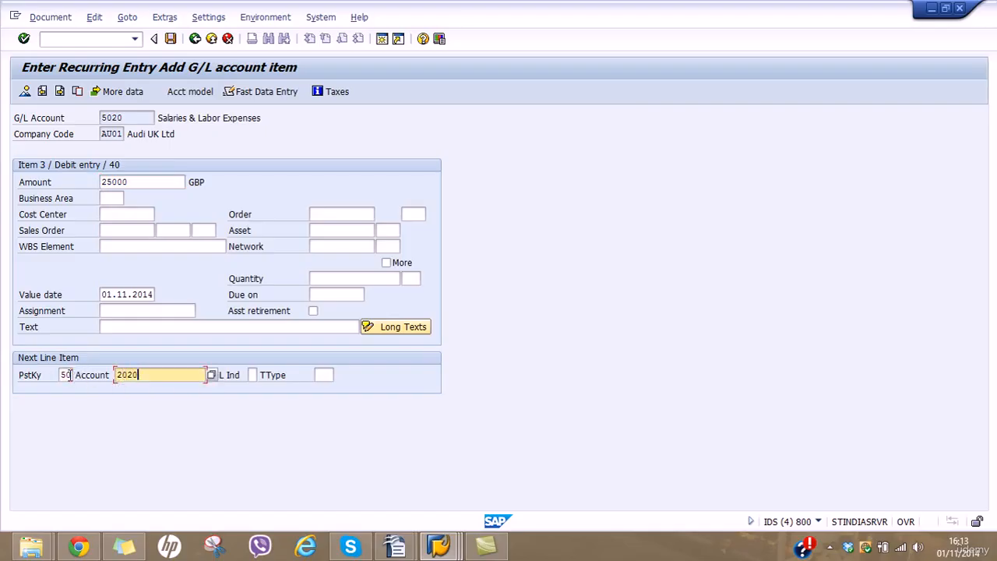
key("BackSpace")
key("BackSpace")
key("BackSpace")
key("BackSpace")
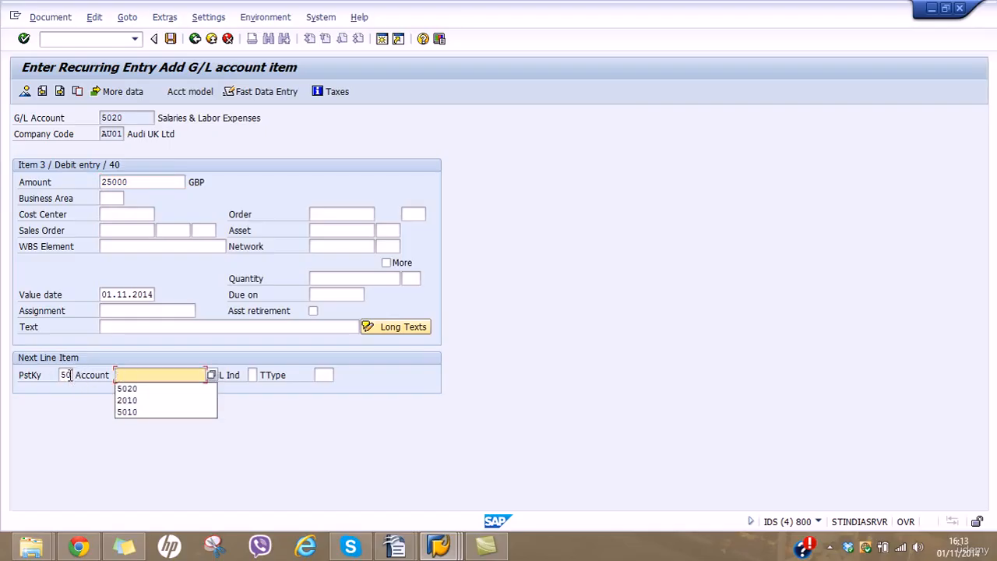
type("2020")
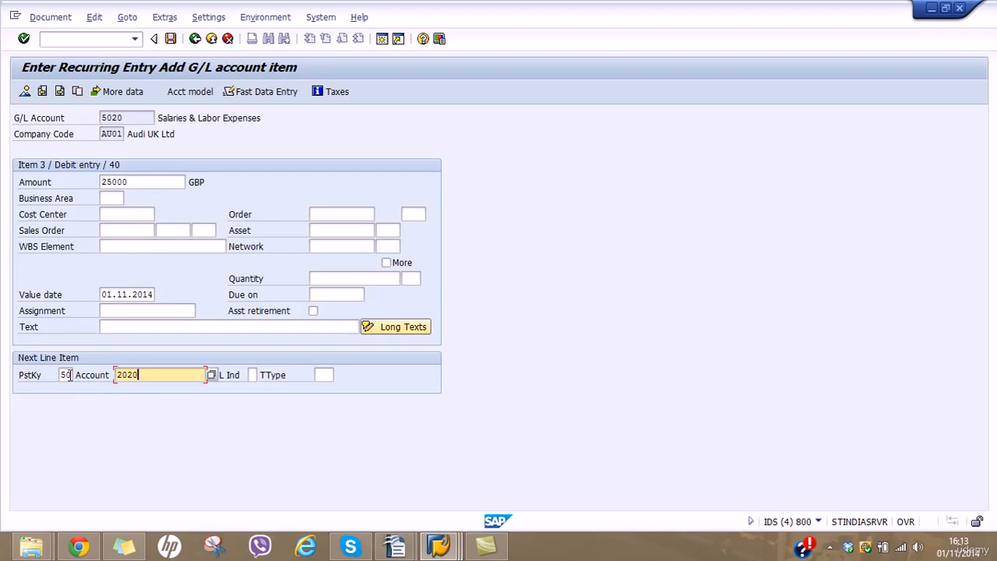
key("Return")
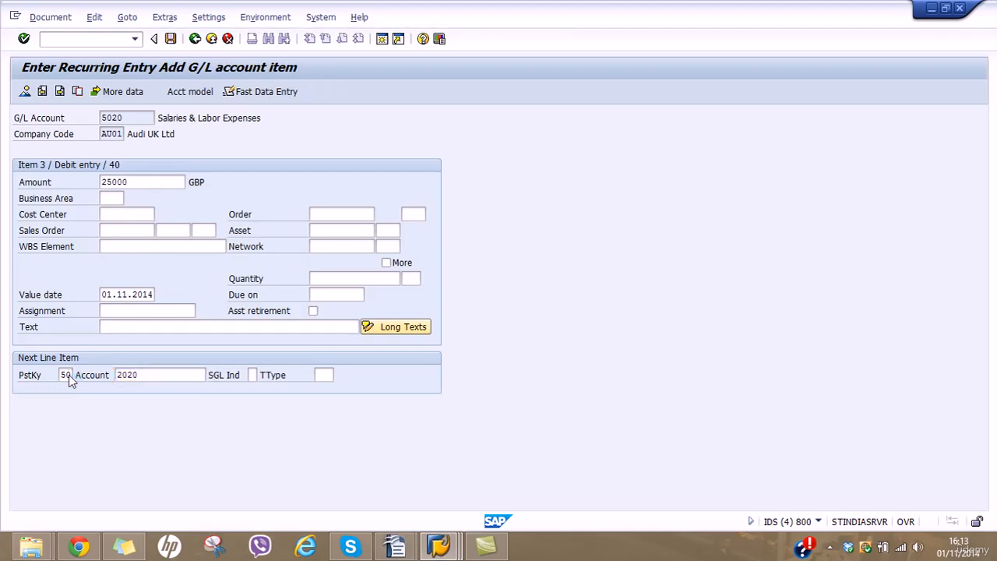
type("25000")
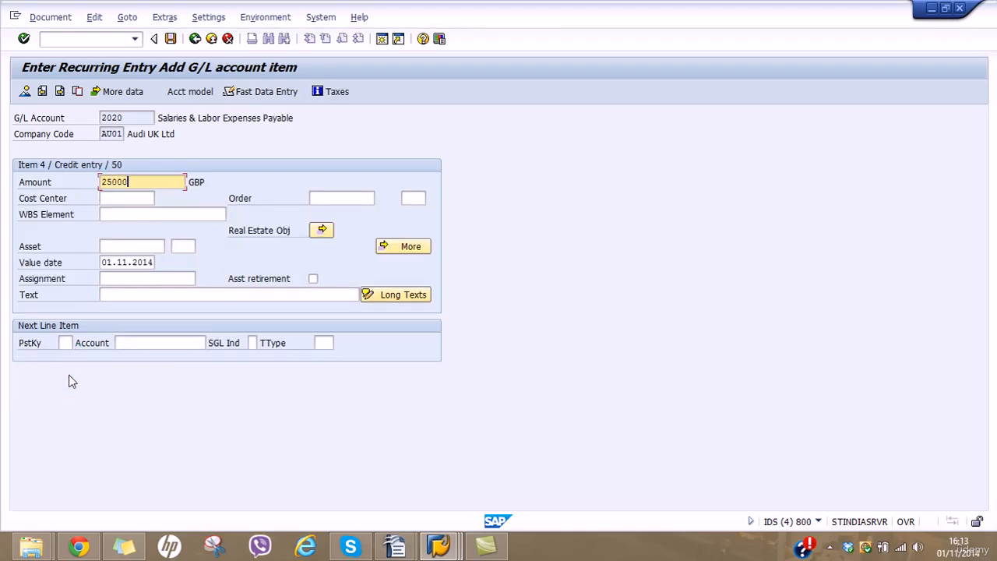
key("Return")
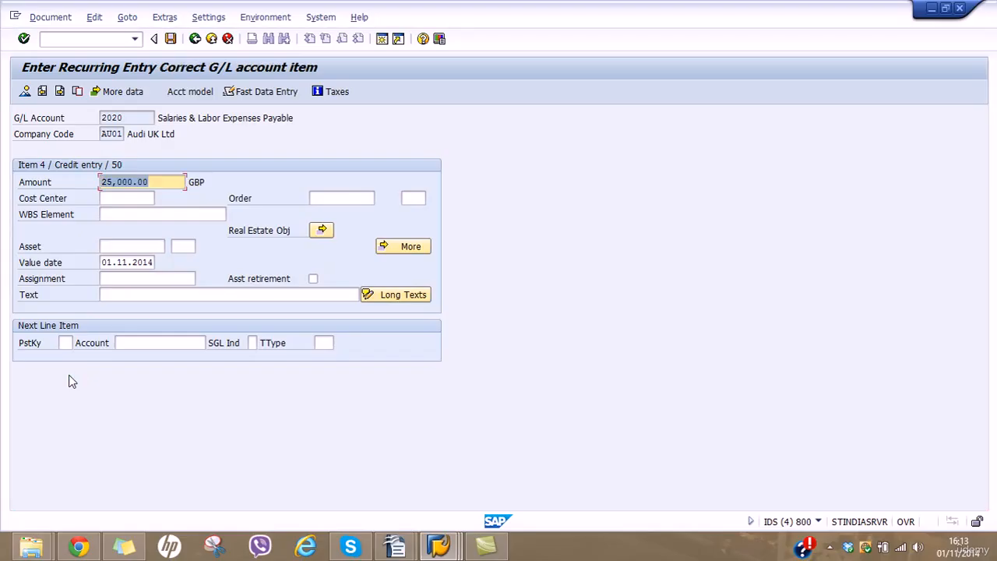
left_click(173, 41)
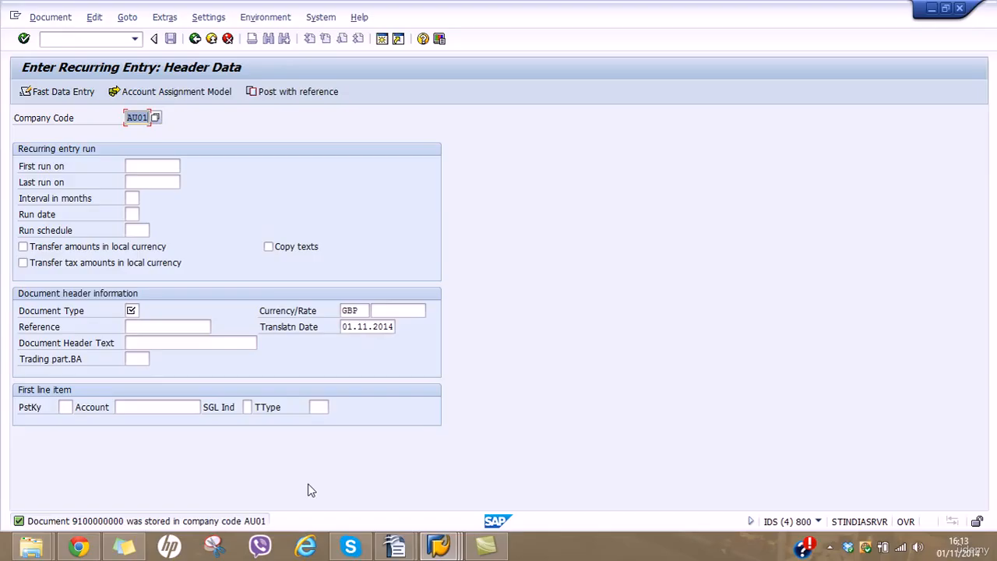
Leave the recurring entry transaction and select the Periodic Processing folder of the general ledger.
left_click(195, 39)
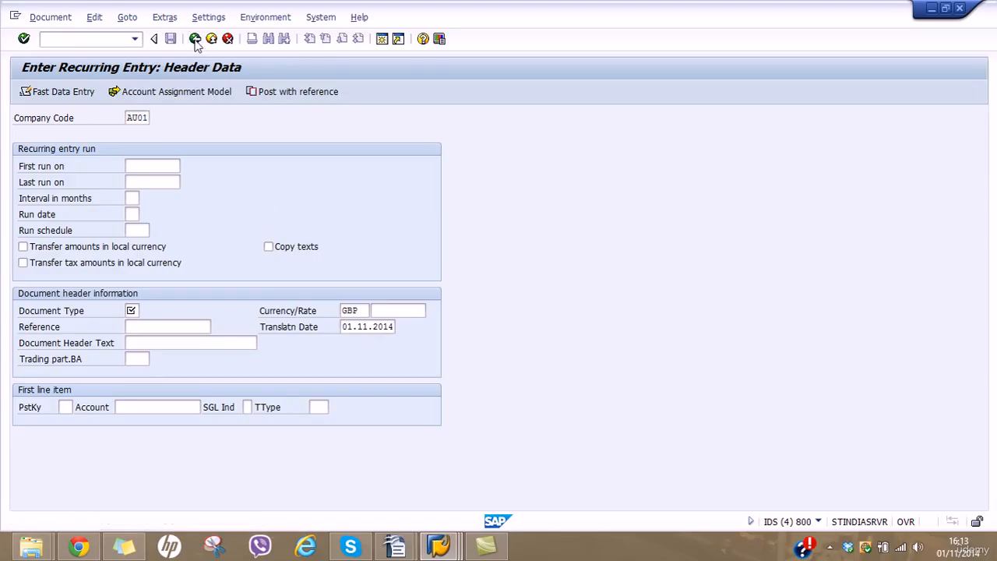
left_click(195, 39)
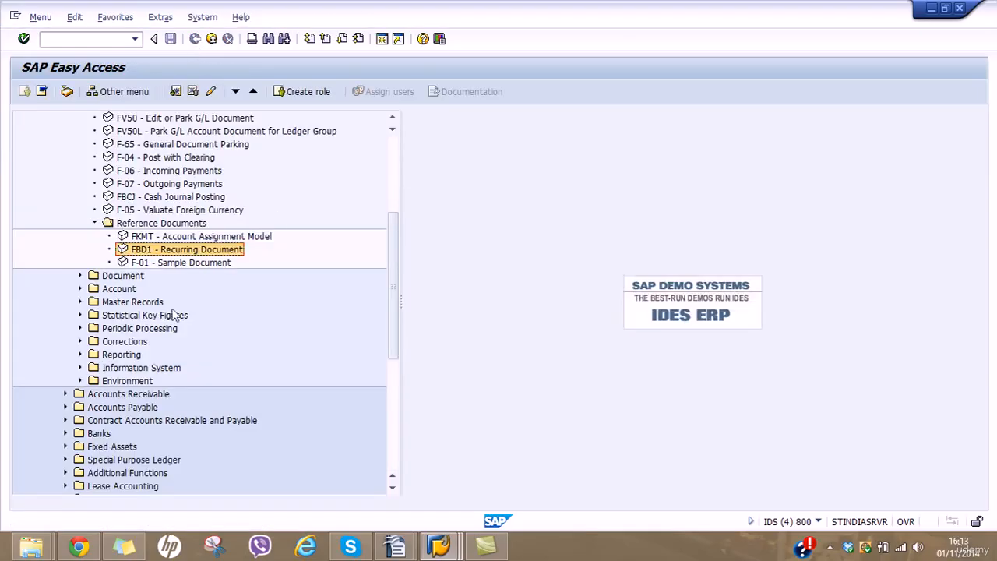
left_click(151, 329)
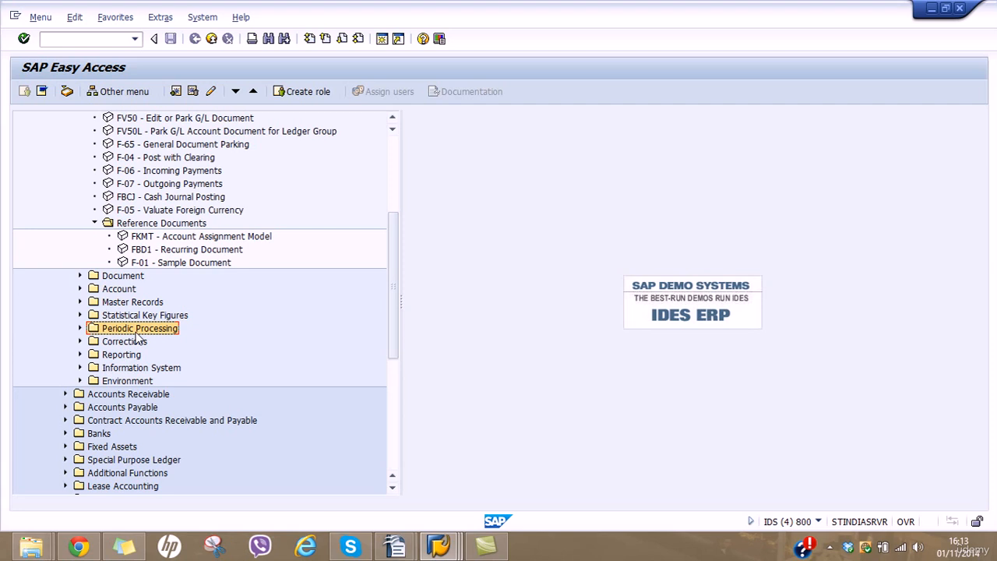
Open the F.15 Lists transaction for recurring entries under Periodic Processing.
left_click(80, 328)
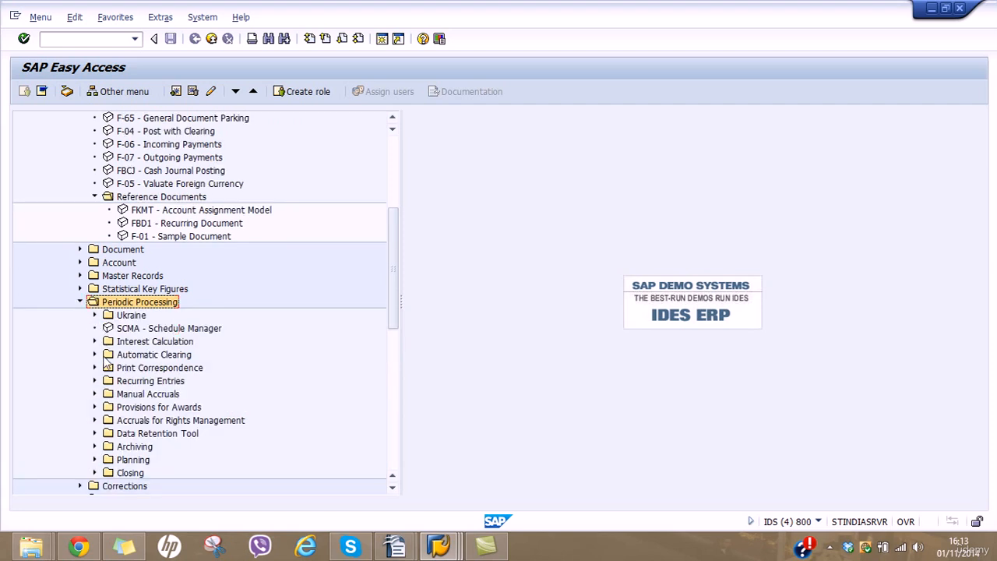
left_click(140, 381)
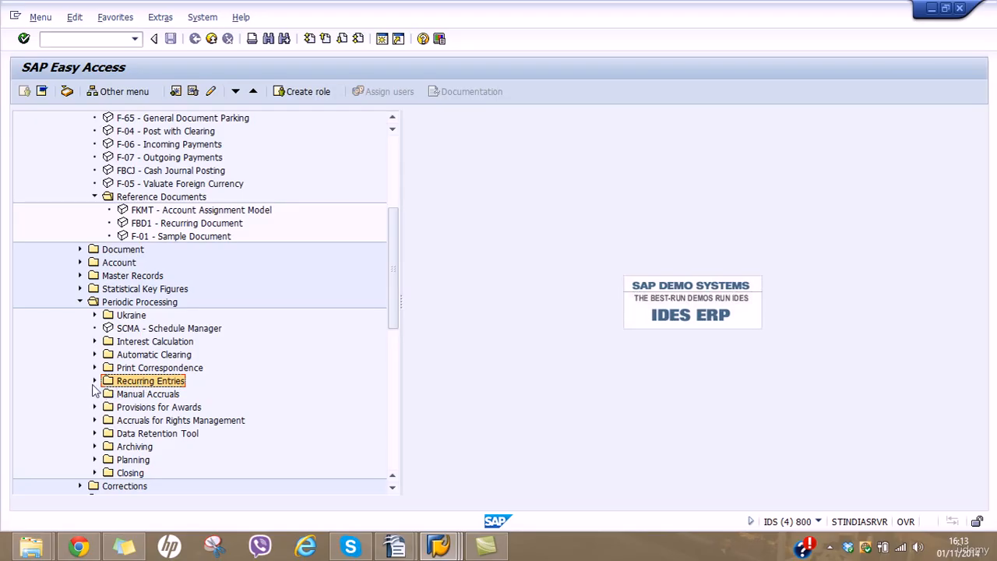
left_click(94, 381)
left_click(135, 394)
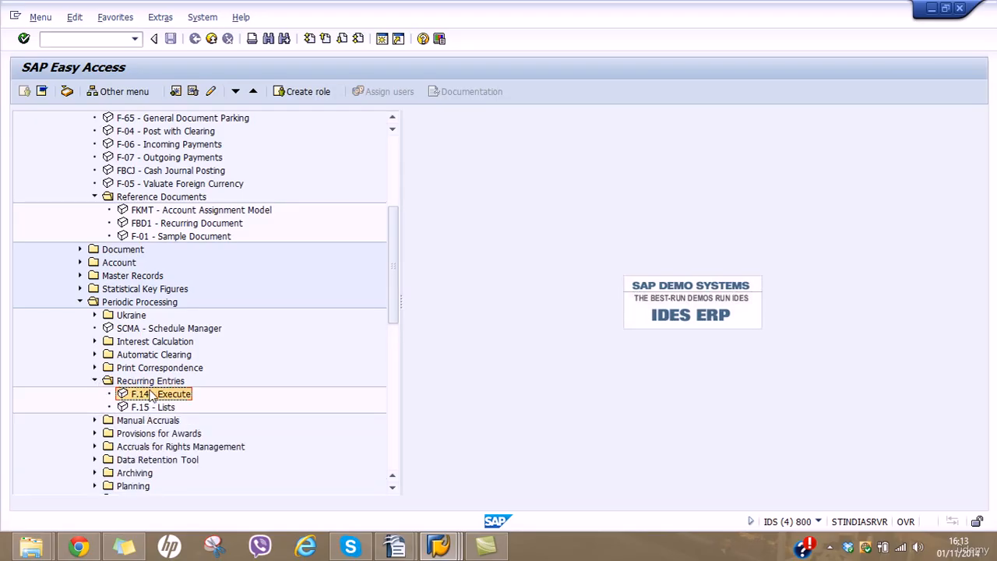
left_click(153, 407)
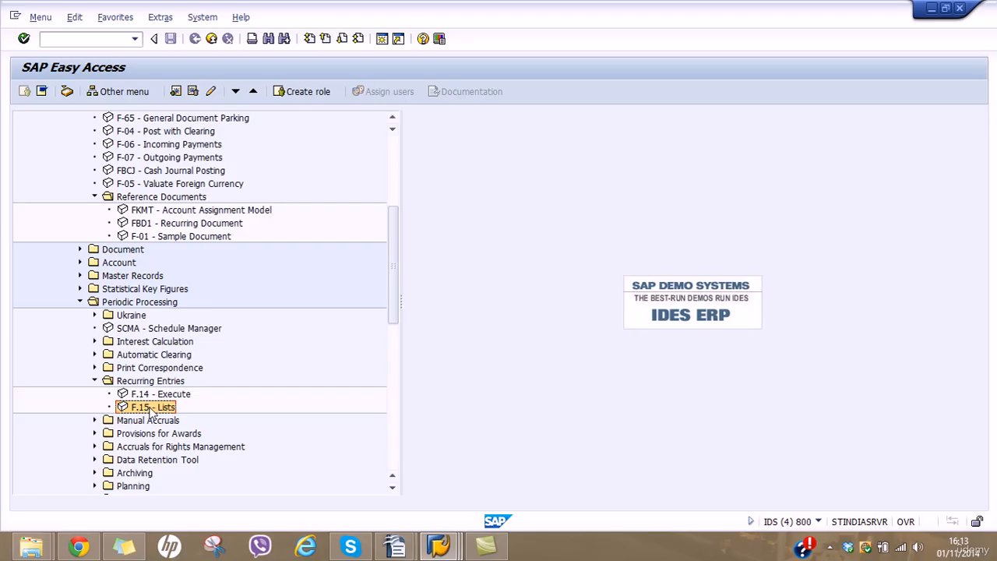
double_click(151, 408)
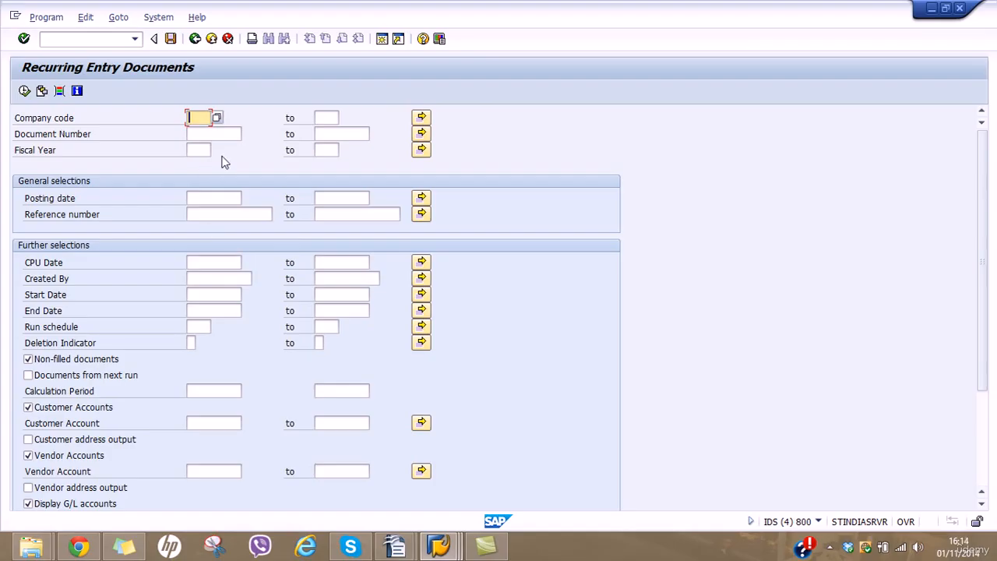
List the recurring entry documents for company code AU01 and return to the SAP Easy Access menu.
type("AU01")
left_click(24, 90)
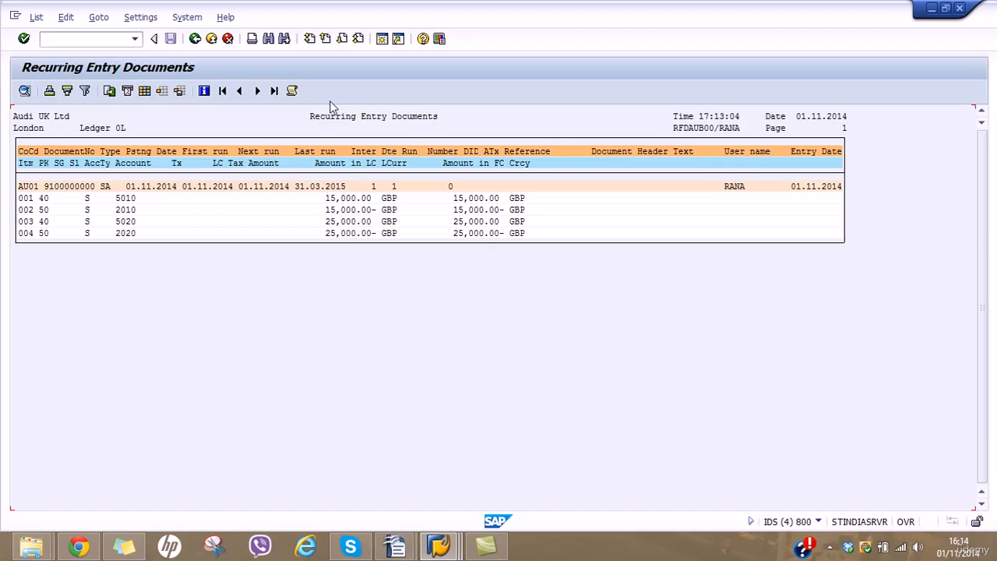
left_click(198, 38)
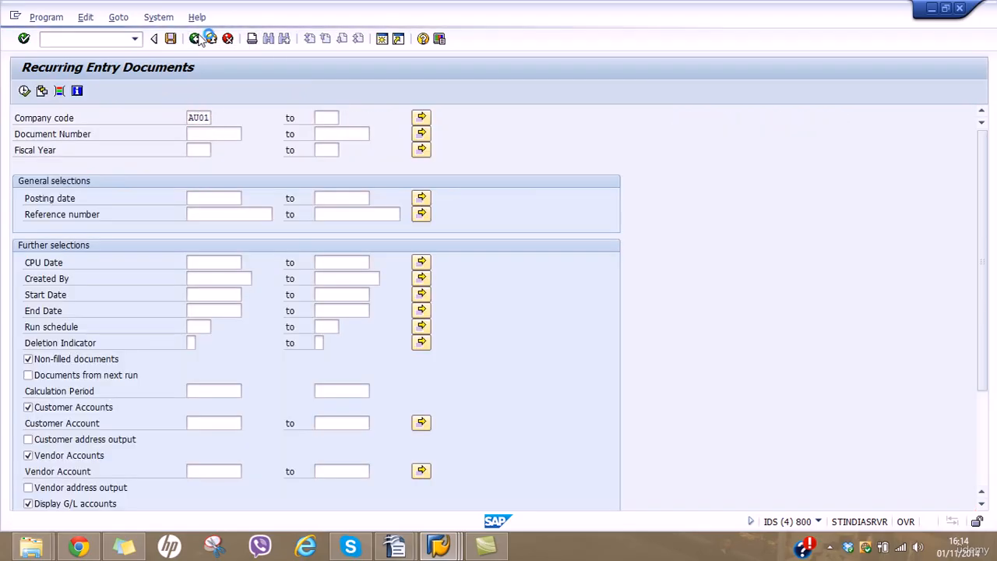
left_click(198, 38)
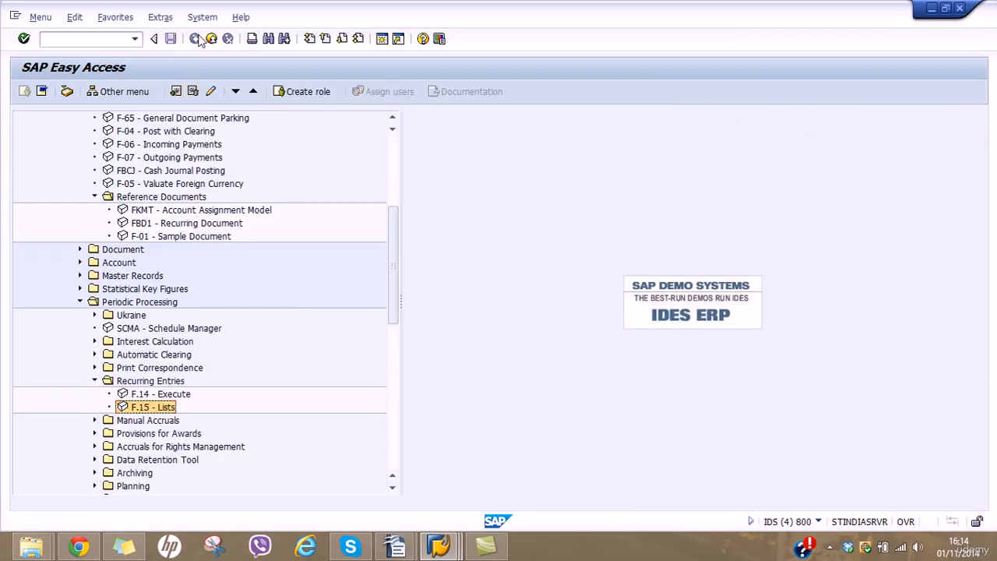
Open the F.14 Execute transaction for recurring entries and run it with company code AU01.
left_click(162, 395)
double_click(160, 397)
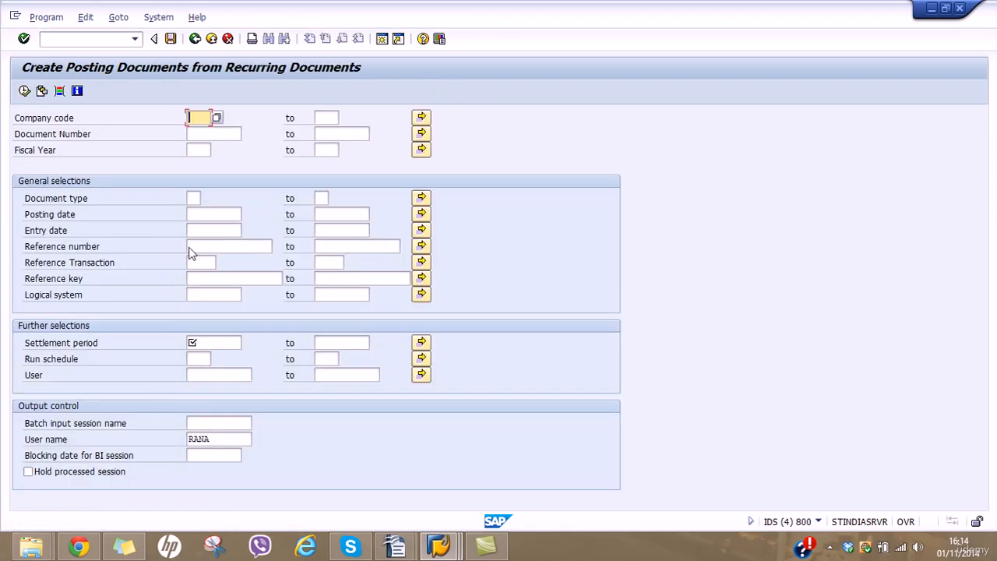
type("AU01")
left_click(25, 91)
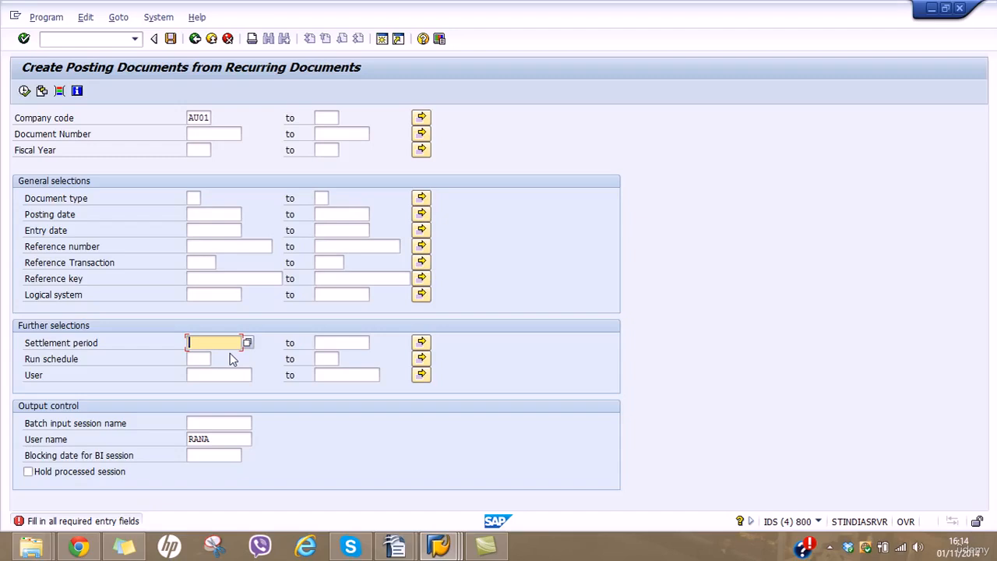
Set the start of the settlement period to 01.11.2014.
type("01.12.201")
key("BackSpace")
key("BackSpace")
key("BackSpace")
key("BackSpace")
key("BackSpace")
type("1.2014")
key("BackSpace")
key("BackSpace")
key("BackSpace")
key("BackSpace")
key("BackSpace")
key("BackSpace")
type("1.2014")
key("Tab")
Set the end of the settlement period to 30.11.2014 and execute the program to create the batch input session.
type("31")
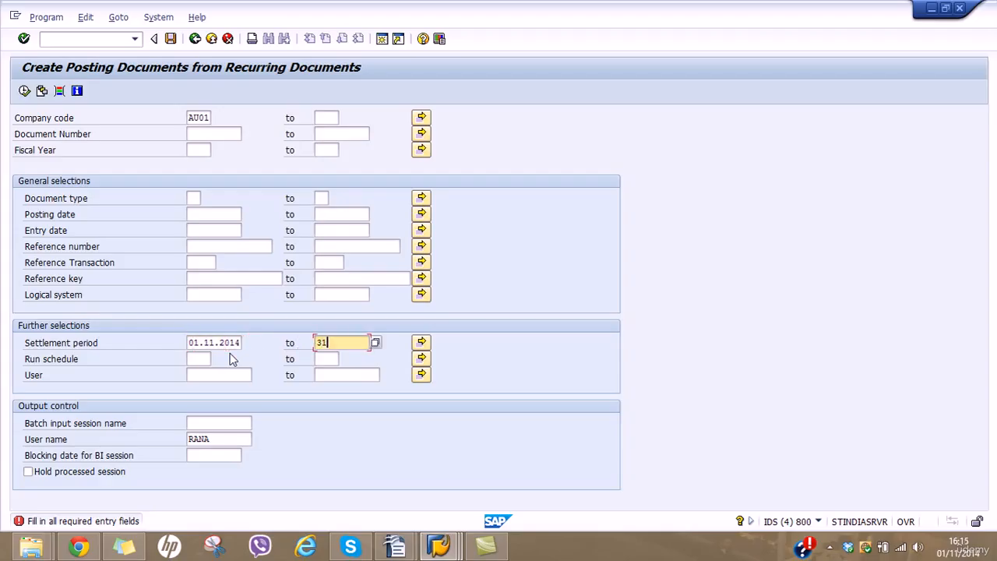
type(".11.2014")
key("Left")
key("Left")
key("Left")
key("Left")
key("Left")
key("Left")
key("Left")
key("Left")
key("Left")
key("Delete")
type("0.")
key("Right")
key("Right")
key("Right")
key("Right")
key("Right")
key("Right")
key("Right")
left_click(24, 92)
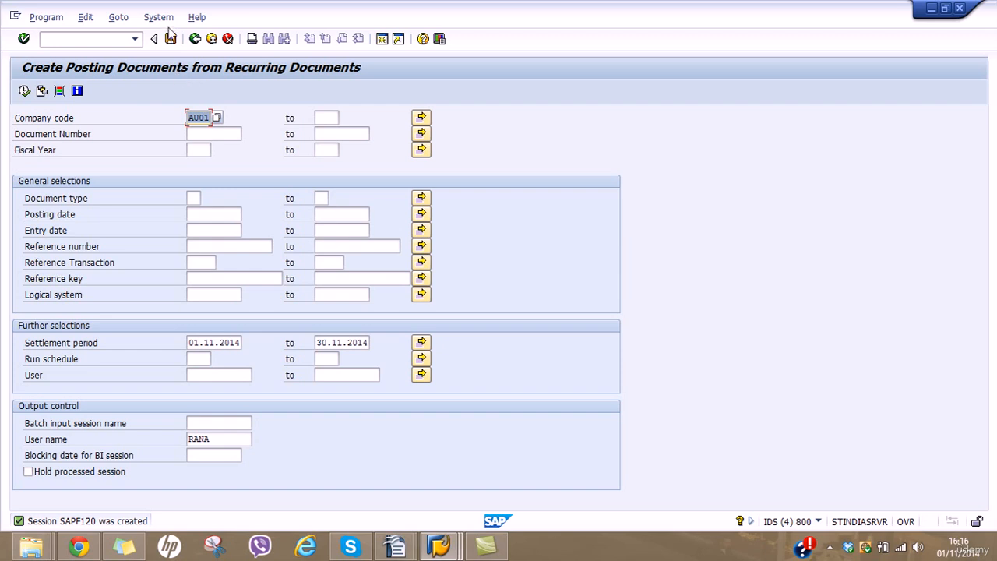
Open the batch input session overview and look up its transaction code in the system information.
left_click(167, 19)
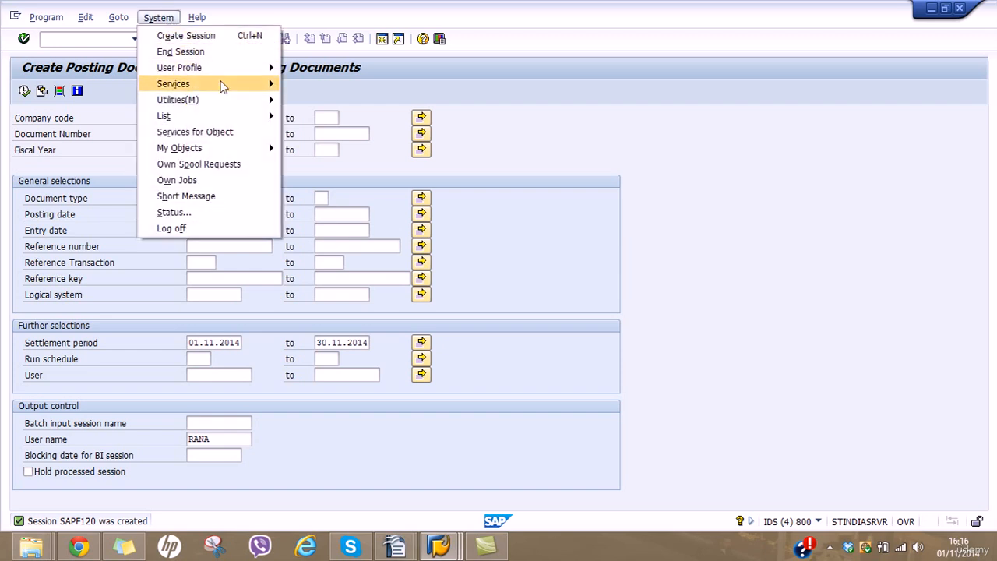
mouse_move(222, 85)
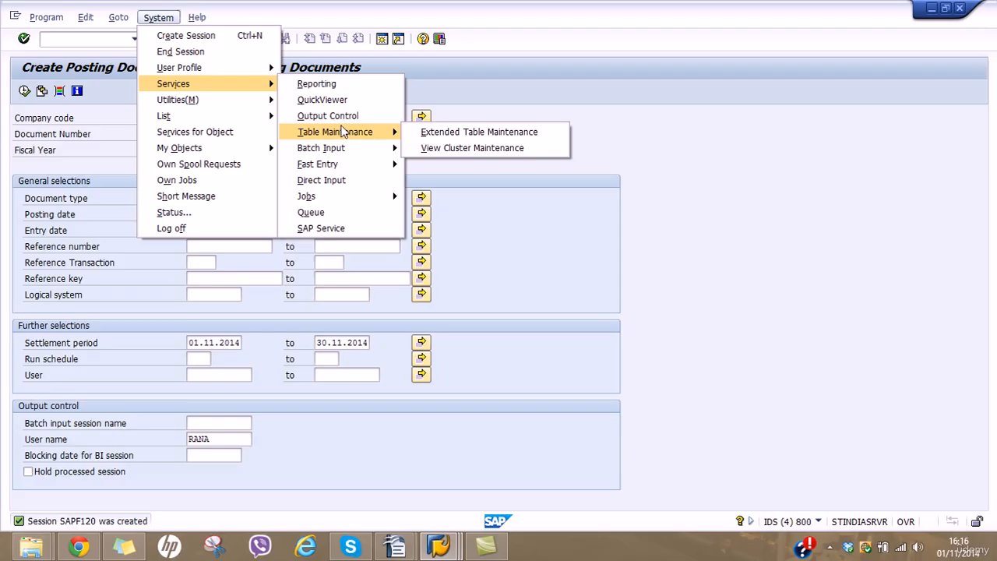
mouse_move(345, 149)
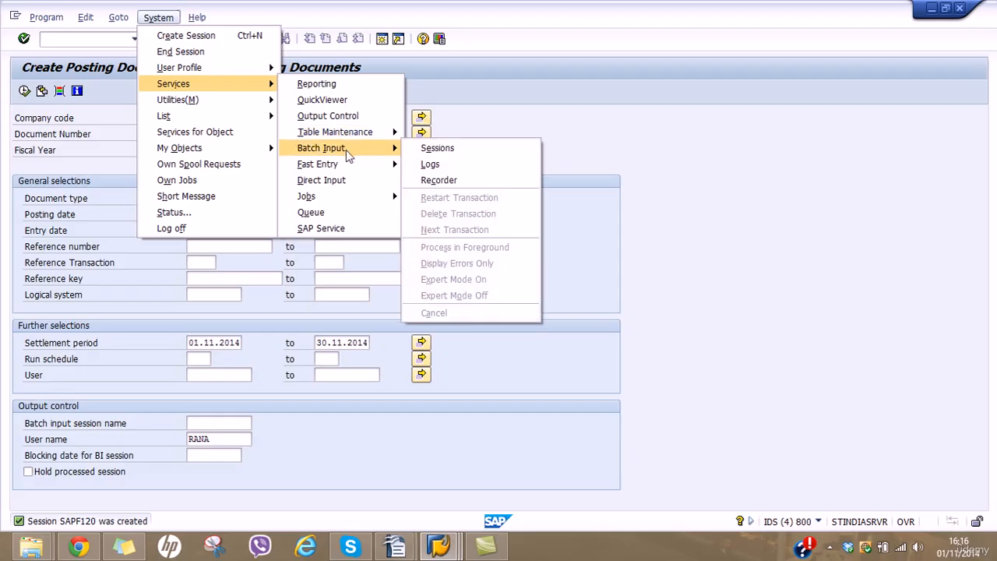
left_click(429, 149)
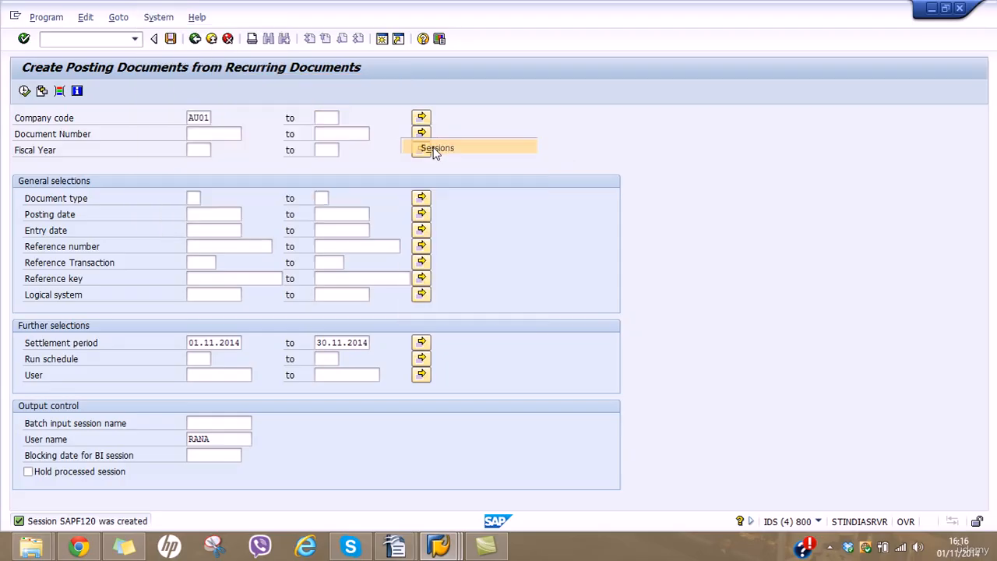
left_click(818, 522)
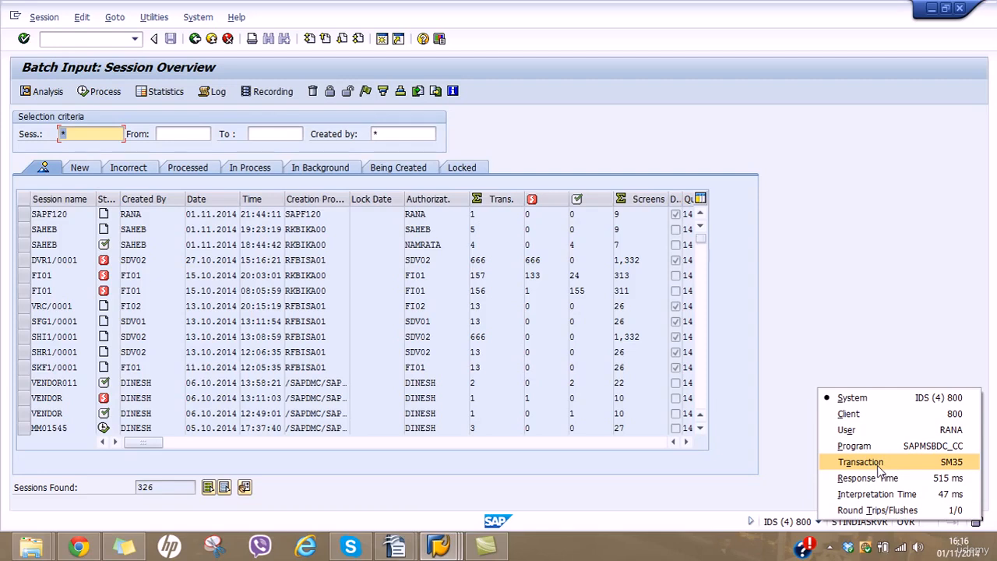
left_click(792, 234)
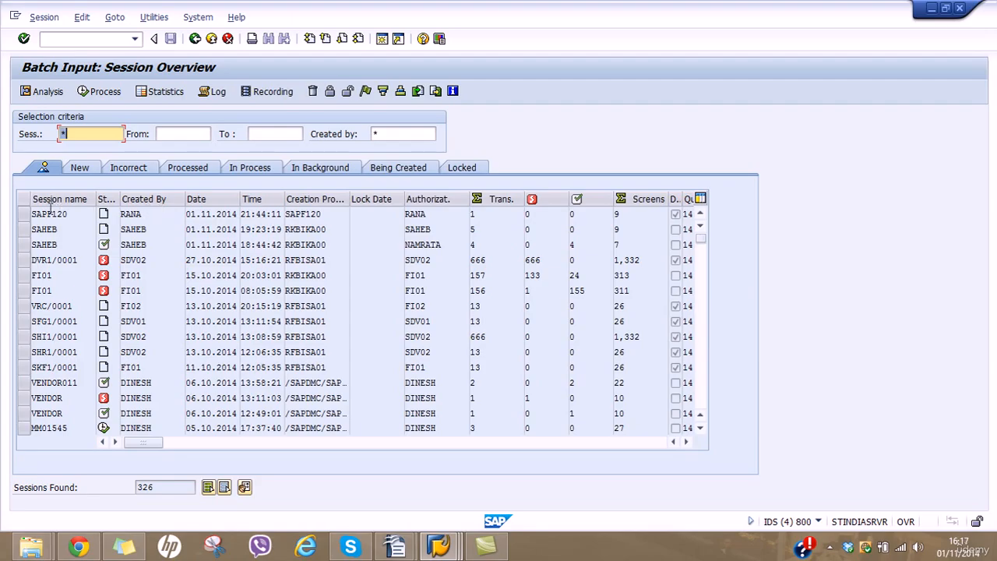
Process session SAPF120 in Display errors only mode with Expert mode enabled, and return to the session overview.
left_click(24, 214)
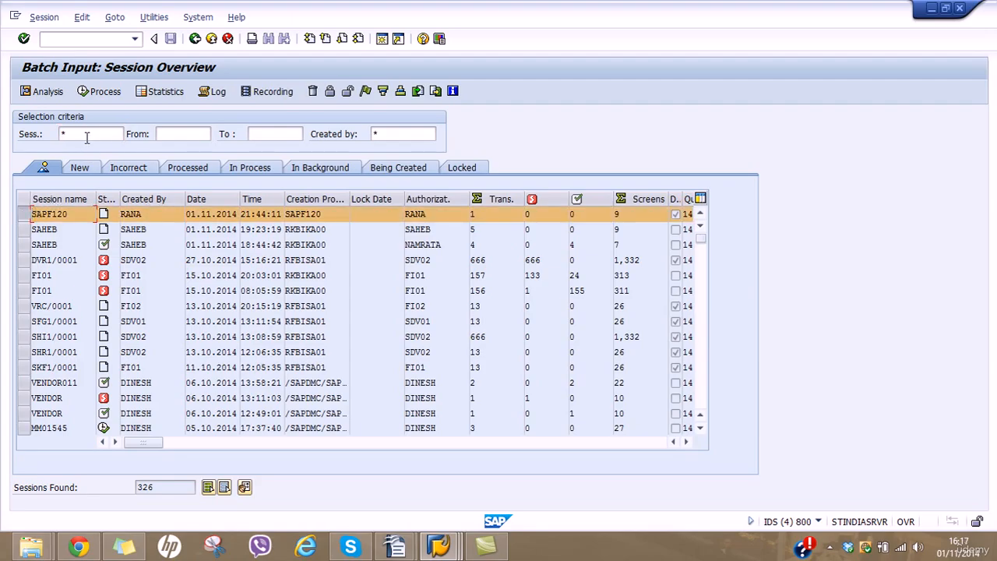
left_click(105, 92)
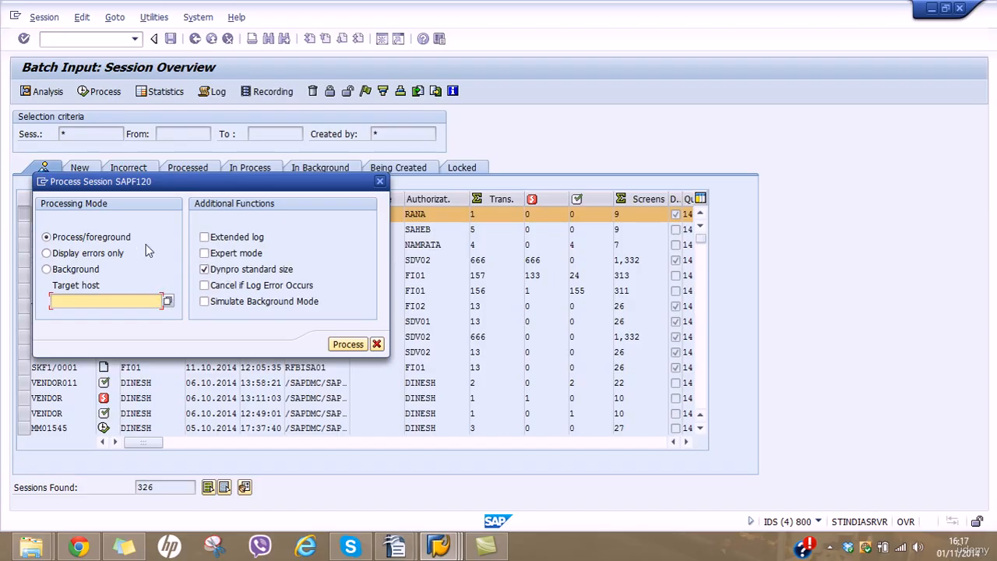
left_click(72, 255)
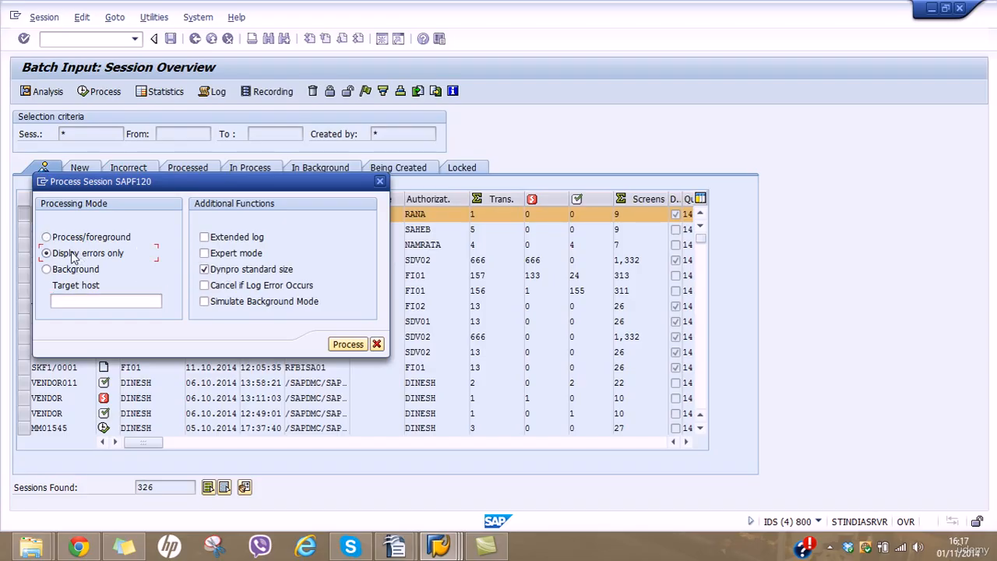
left_click(232, 255)
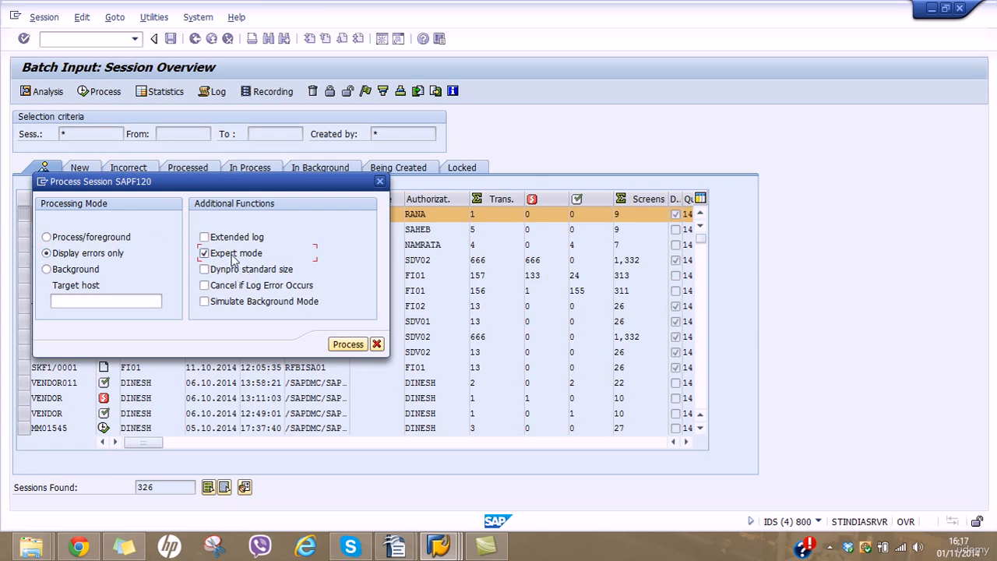
left_click(345, 345)
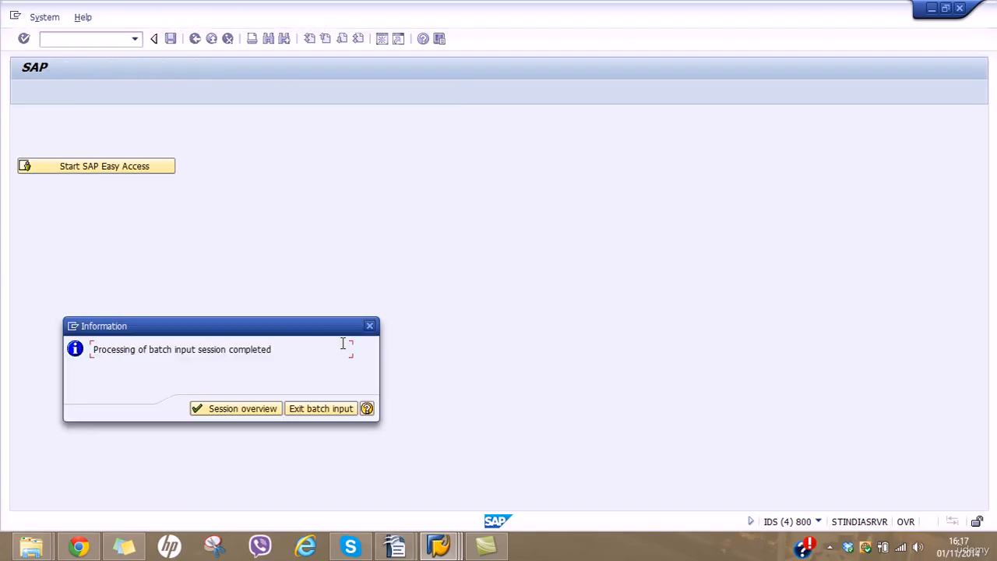
left_click(265, 411)
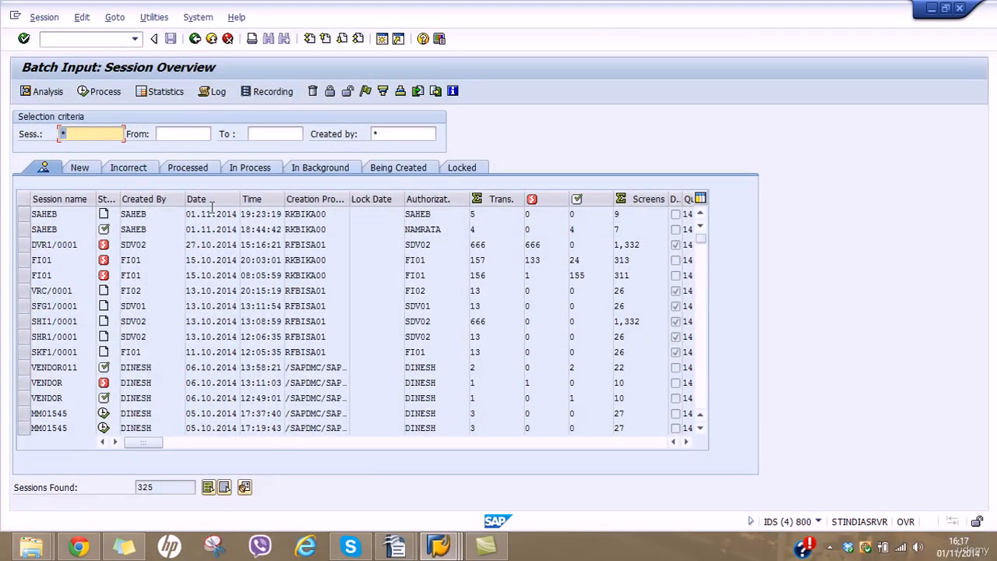
Look through the processed, in-process, background, incorrect and new batch input sessions for the processed SAPF120 session.
left_click(204, 175)
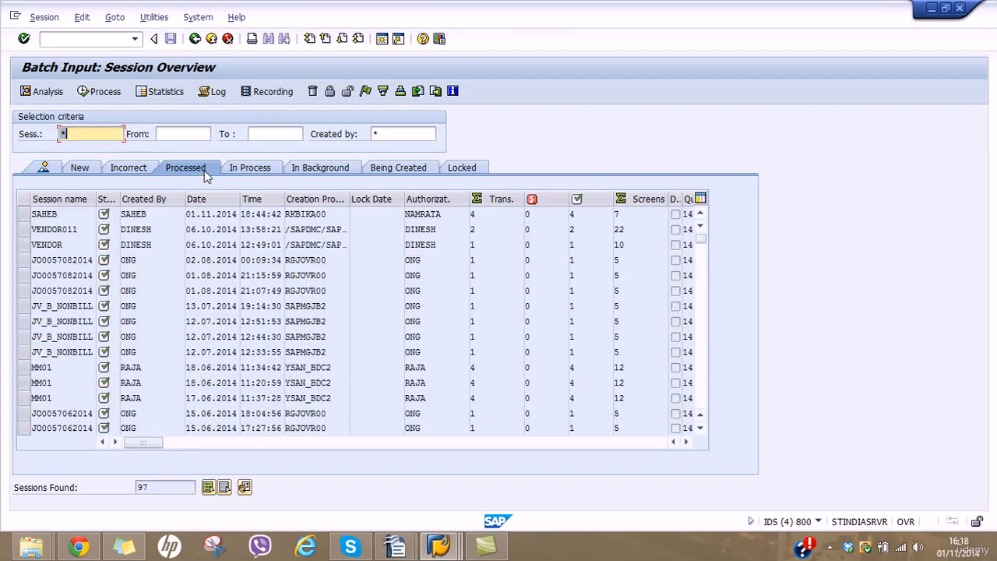
left_click(242, 173)
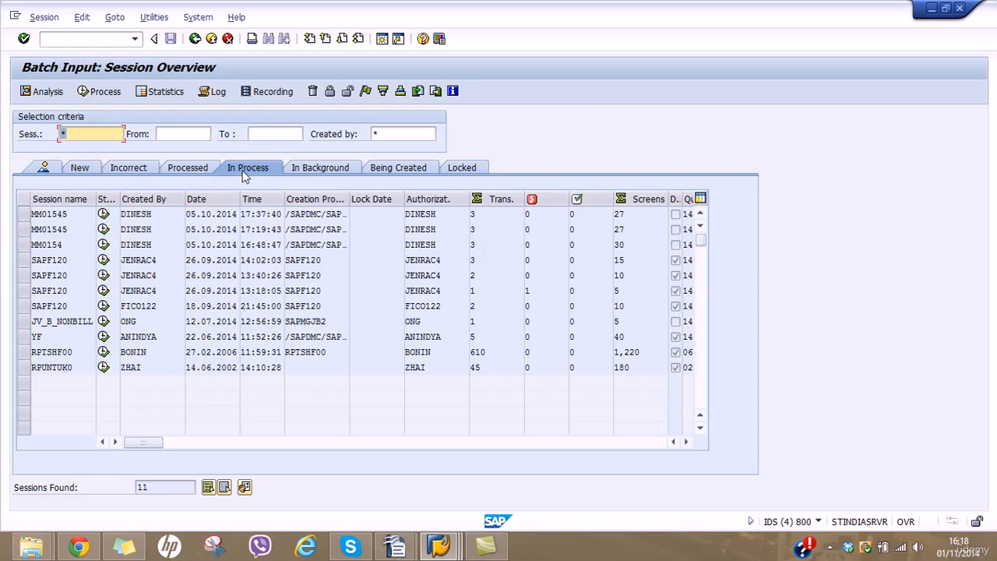
left_click(303, 170)
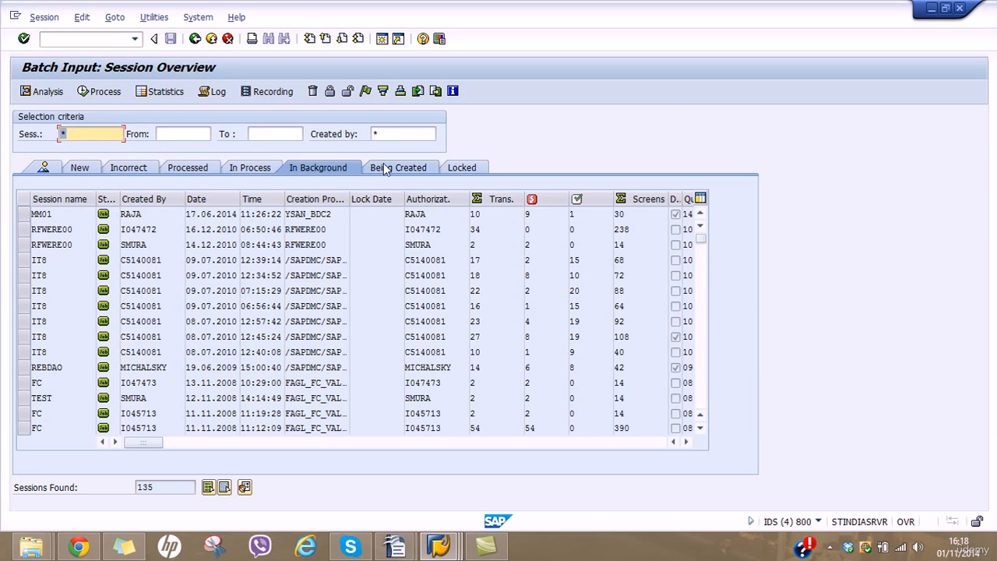
left_click(193, 173)
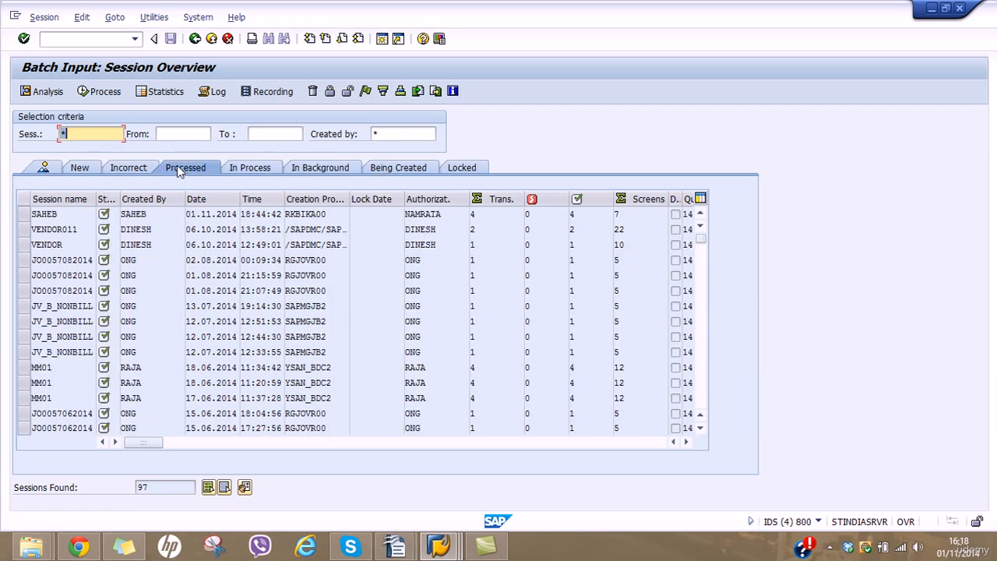
left_click(130, 170)
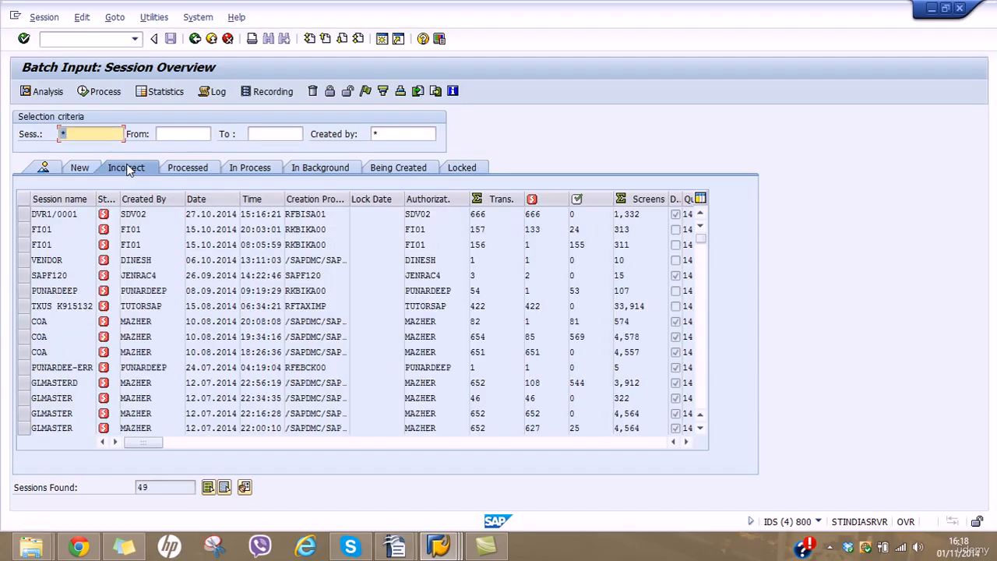
left_click(81, 169)
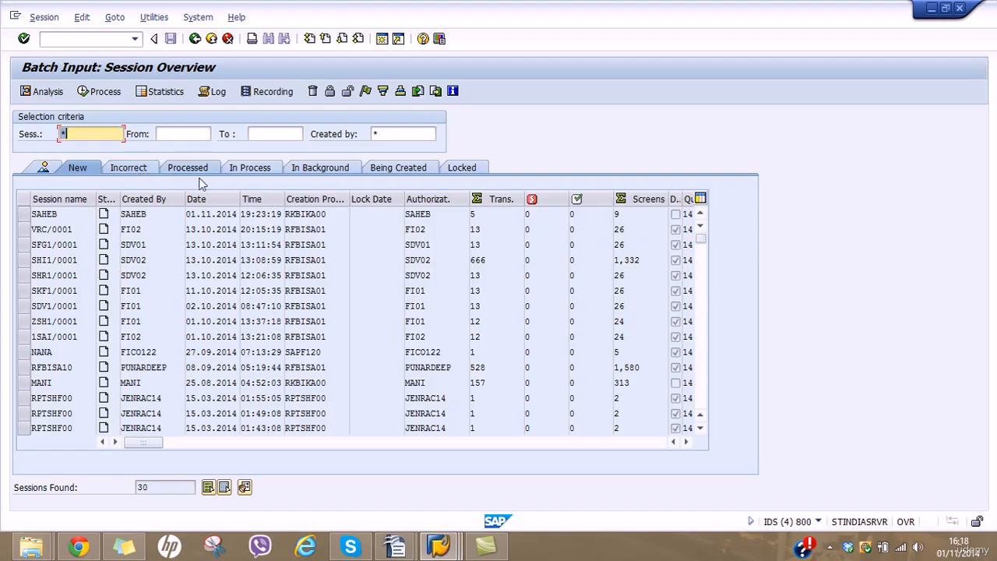
Filter the session overview by the creator's user name and check the locked and being-created sessions.
left_click(395, 134)
type("Ra")
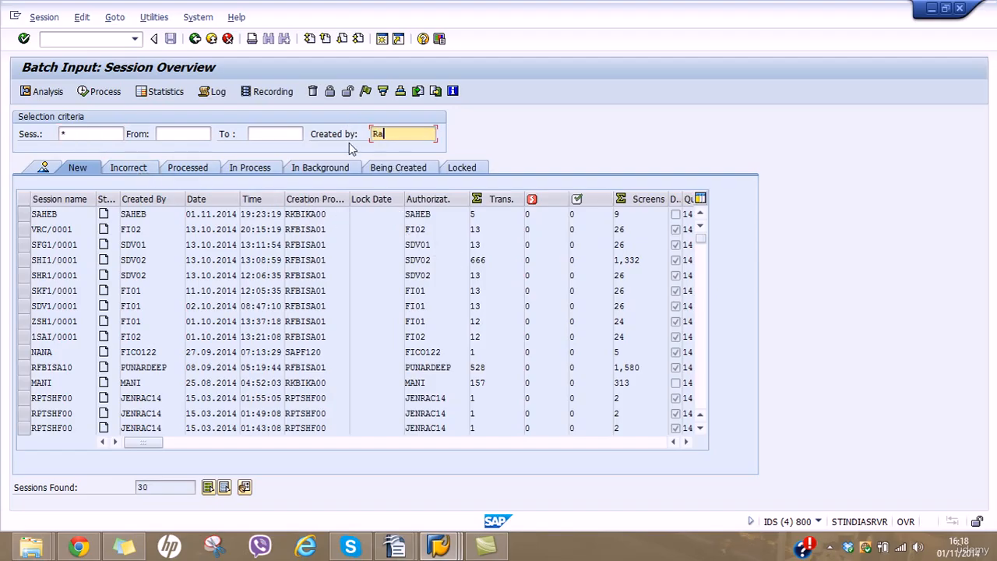
type("na")
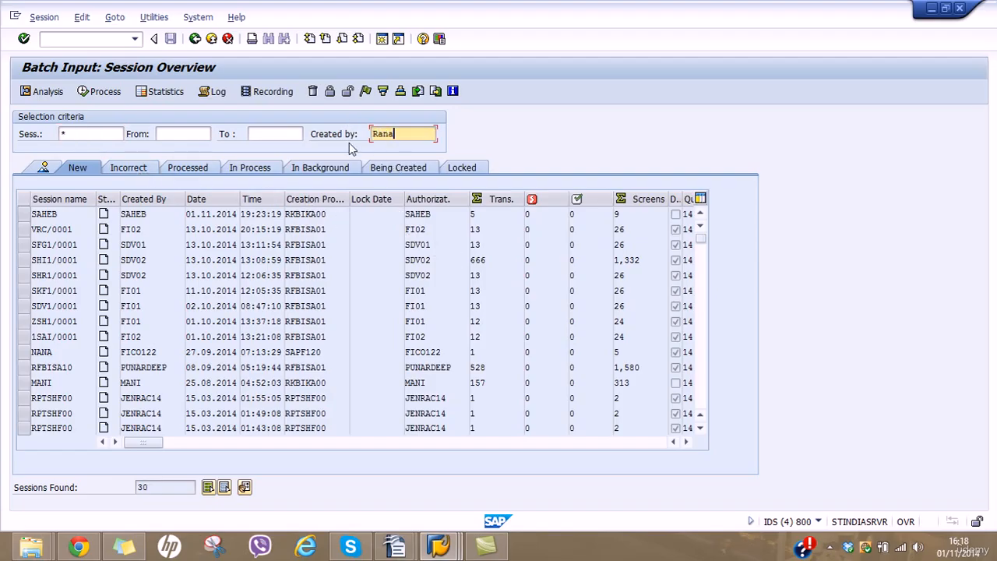
left_click(47, 92)
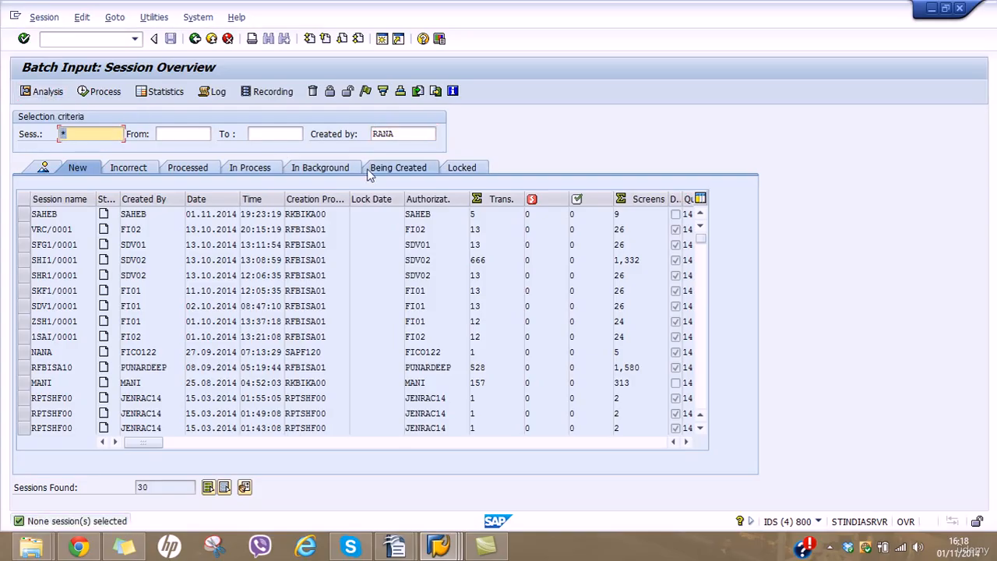
left_click(415, 136)
key("Return")
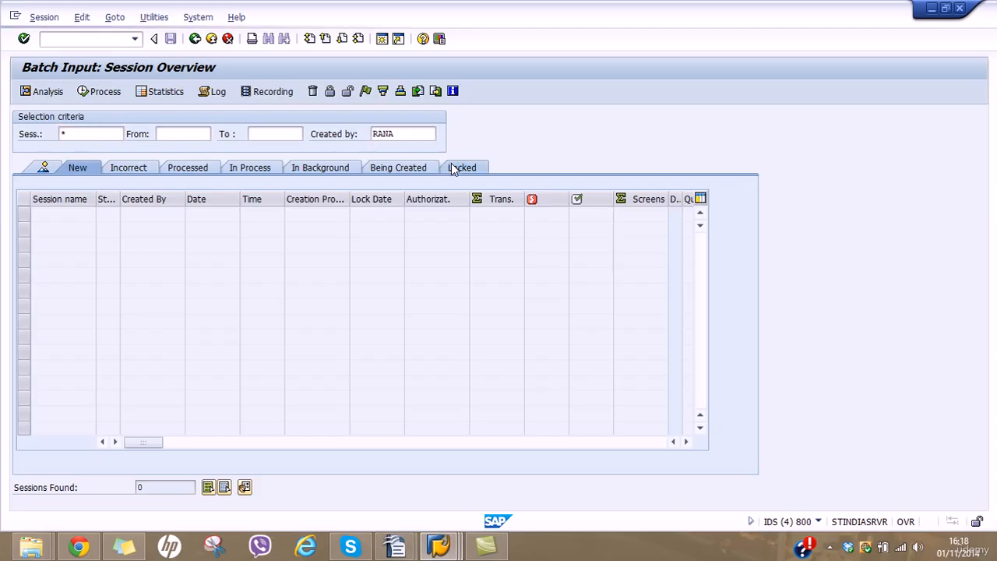
left_click(453, 169)
left_click(405, 166)
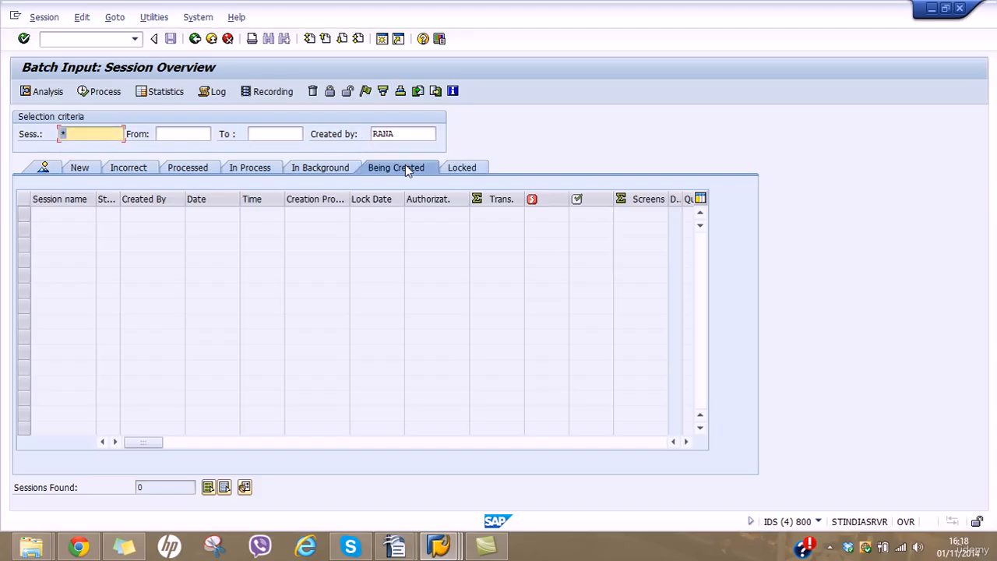
Check the background, in-process, processed, incorrect, new and overall session lists for sessions matching the creator filter.
left_click(339, 170)
left_click(265, 168)
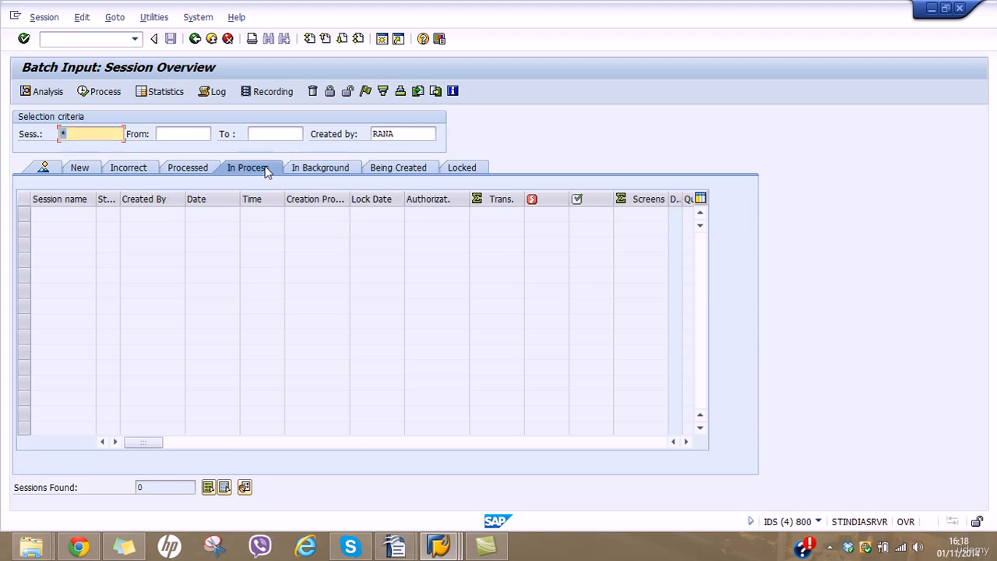
left_click(186, 172)
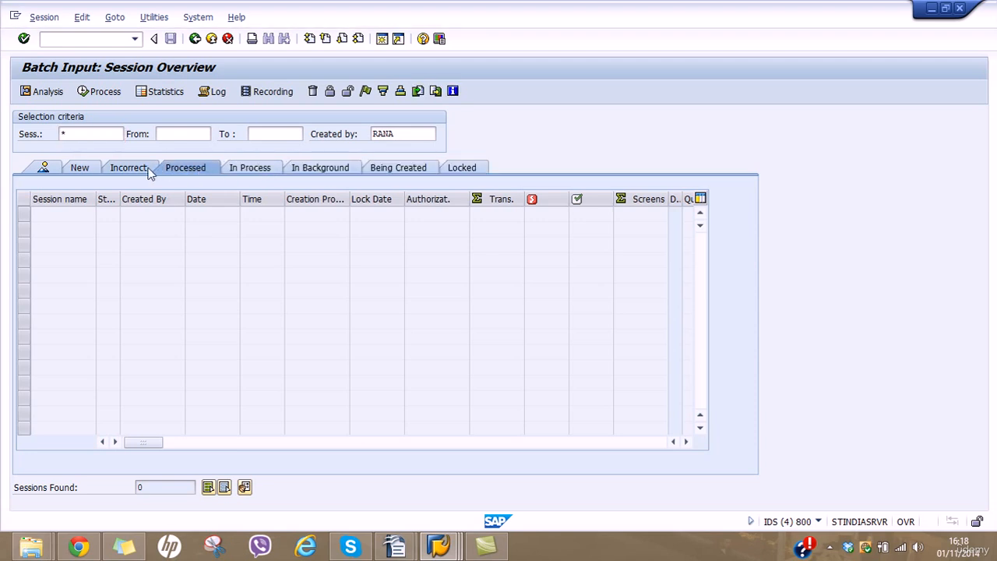
left_click(144, 169)
left_click(87, 169)
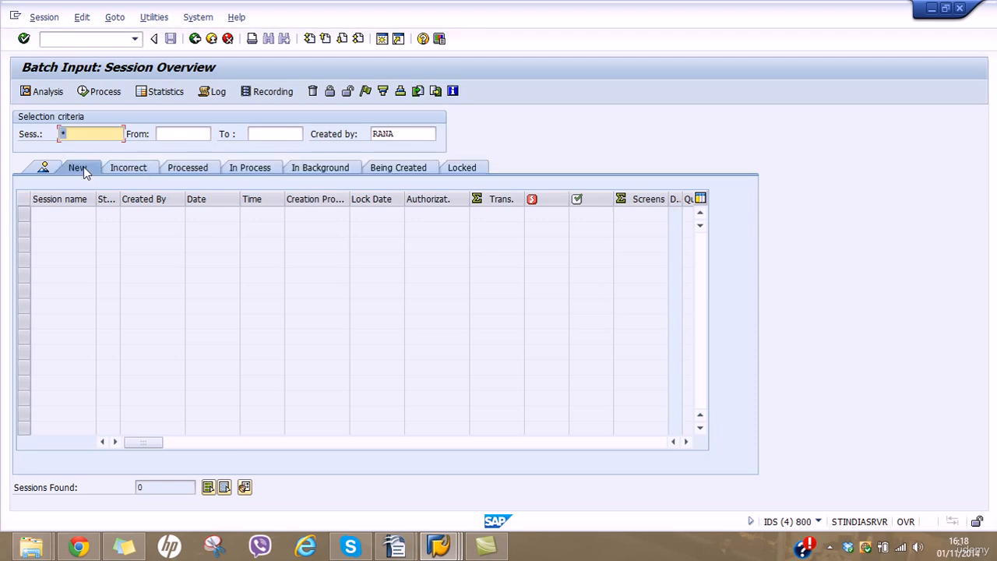
left_click(42, 167)
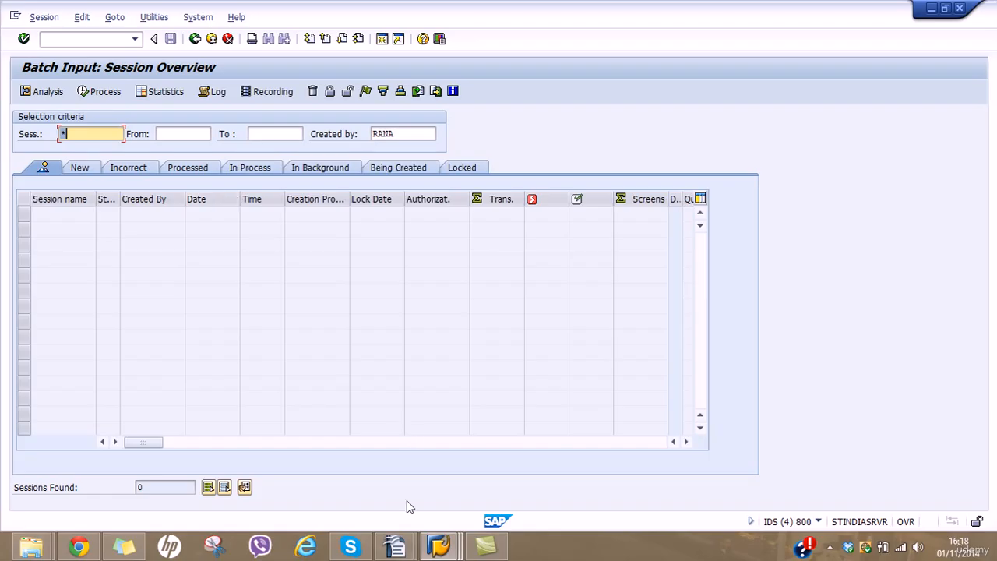
left_click(446, 555)
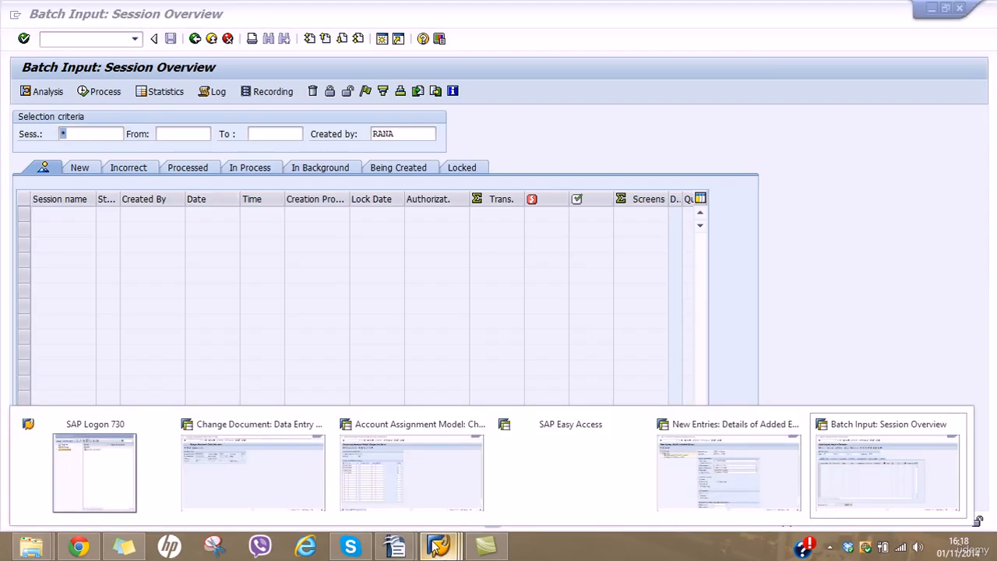
mouse_move(391, 489)
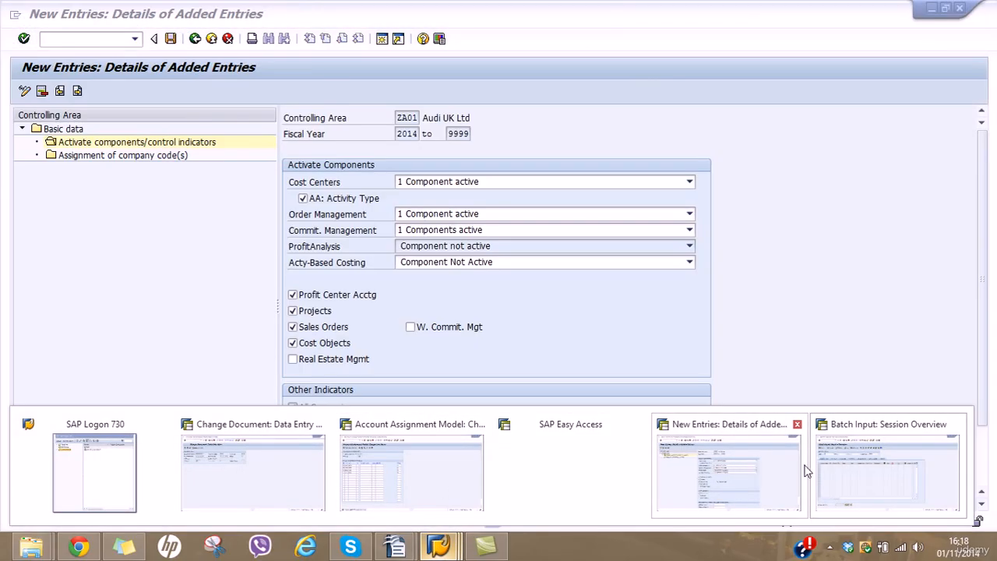
left_click(824, 467)
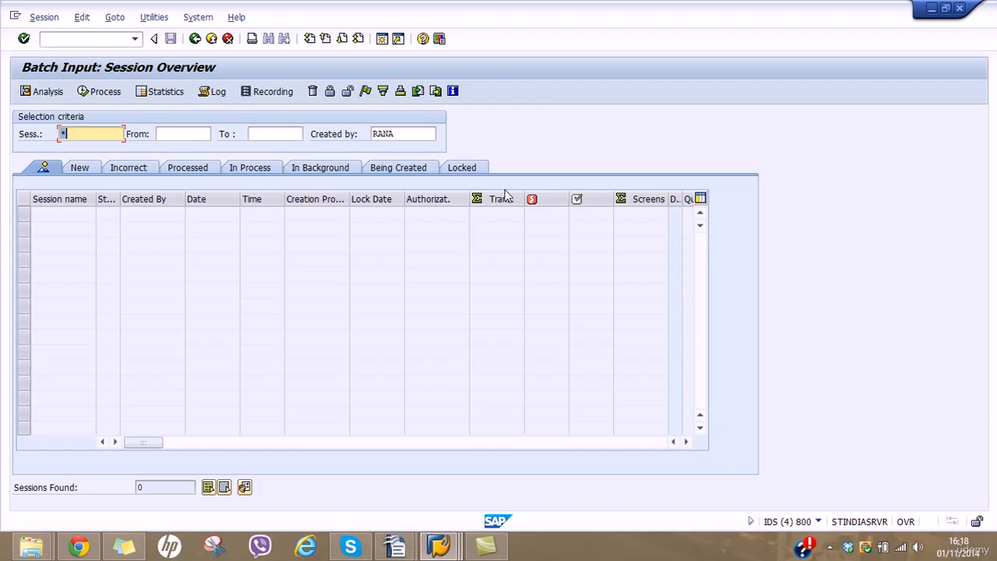
Leave the batch input session overview and open FBL3N - Display/Change Line Items from the General Ledger account functions.
left_click(196, 39)
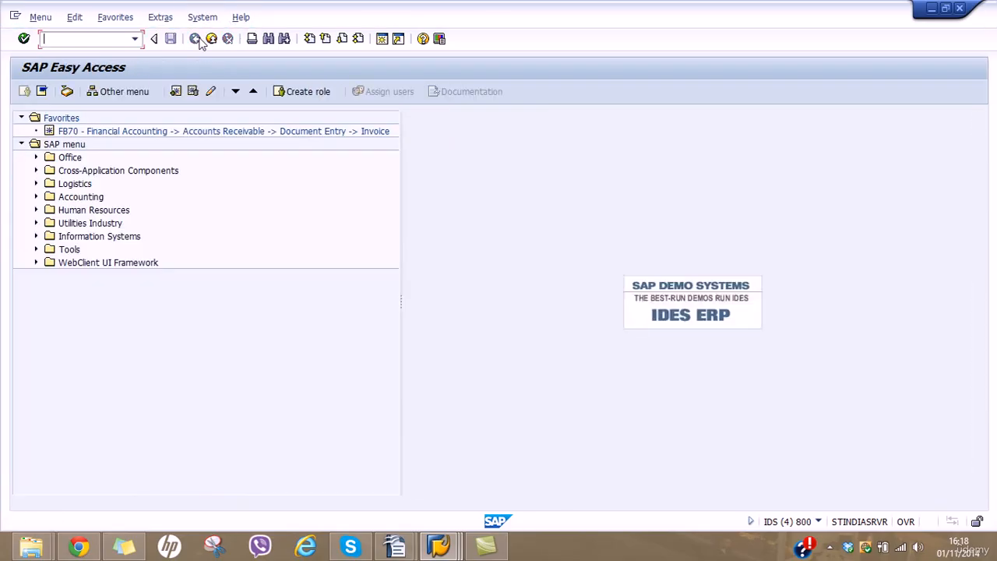
left_click(36, 197)
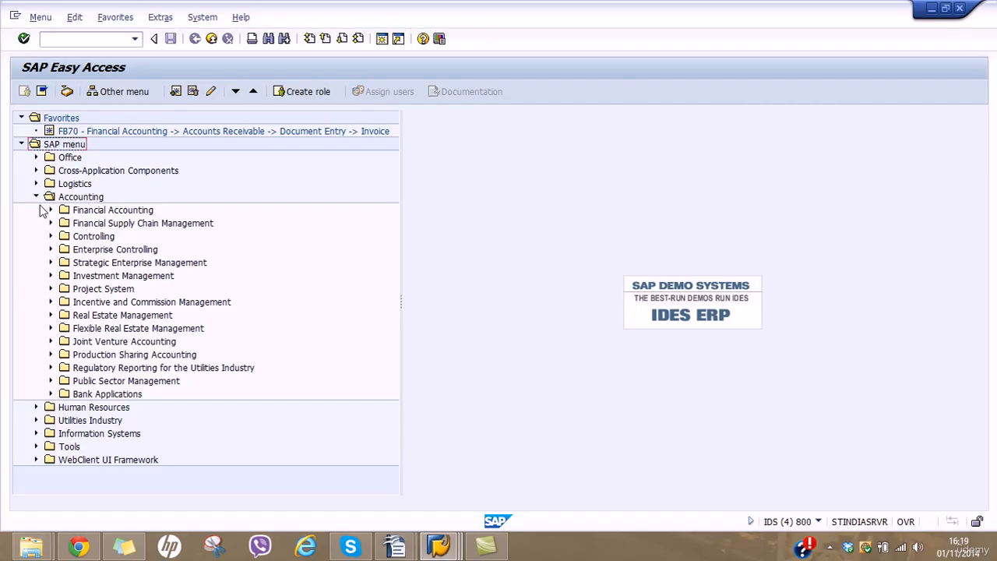
left_click(51, 210)
left_click(66, 223)
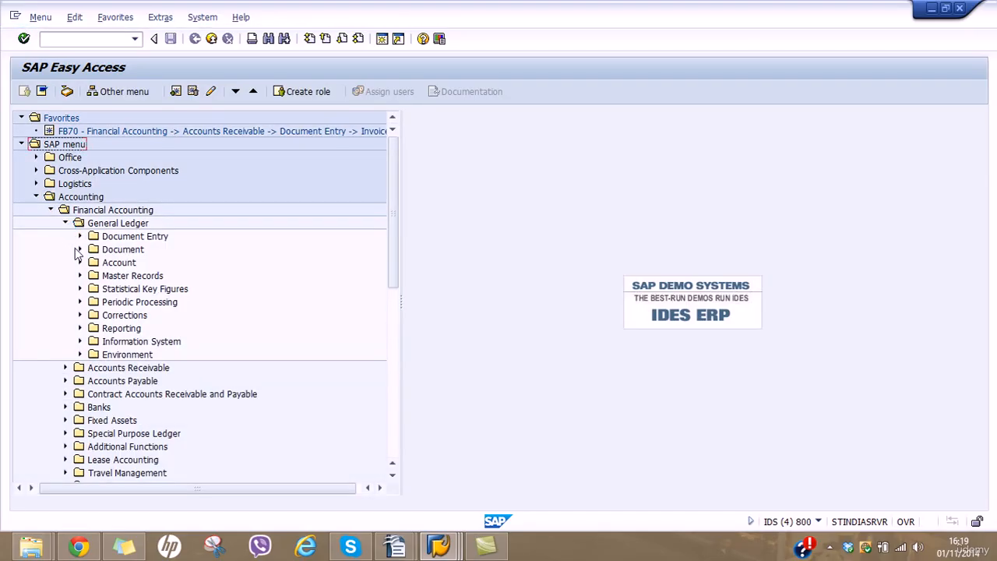
left_click(79, 249)
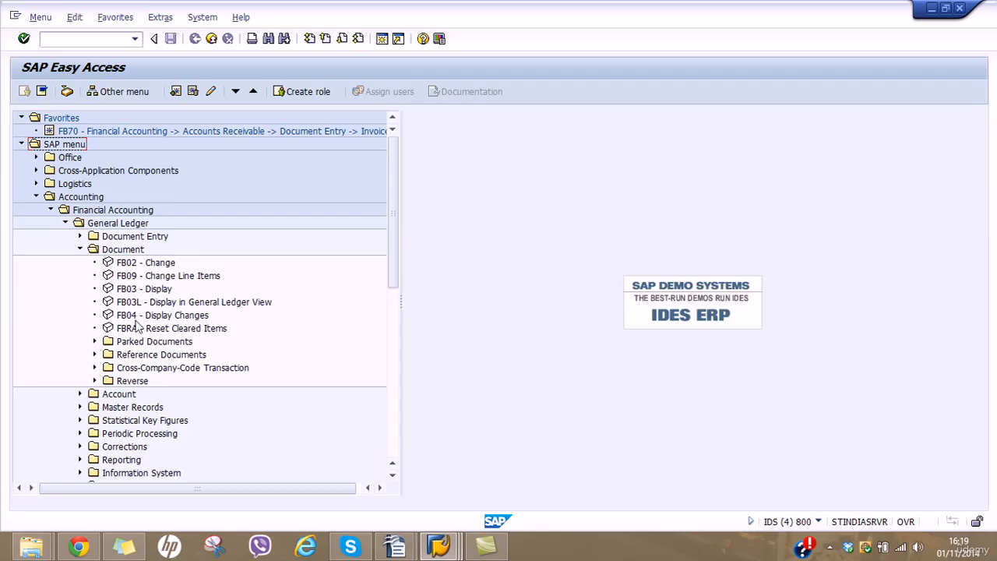
left_click(79, 249)
left_click(79, 263)
left_click(143, 275)
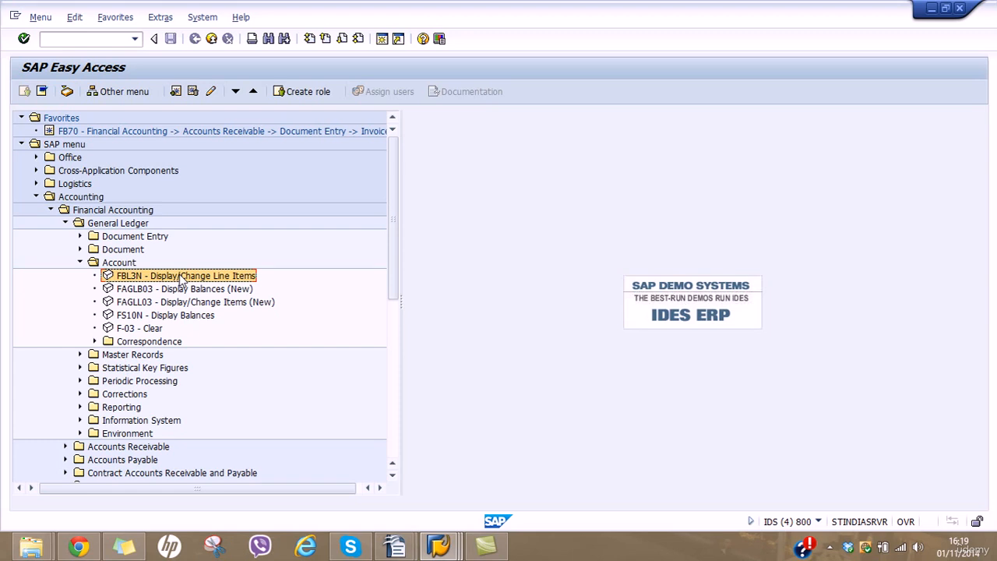
double_click(180, 276)
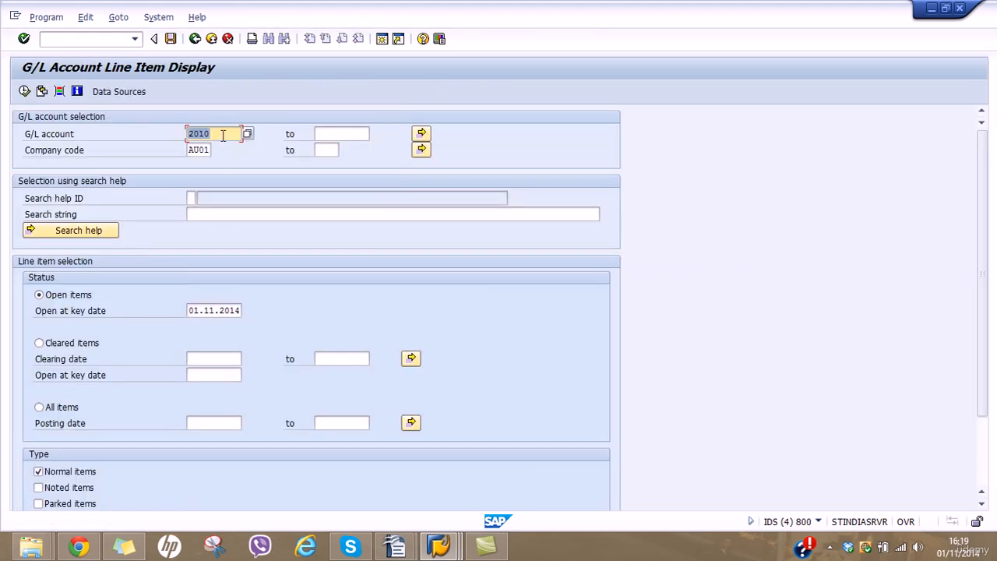
Clear the G/L account restriction and list the open items of all G/L accounts in company code AU01 at 01.11.2014.
key("Delete")
left_click(24, 91)
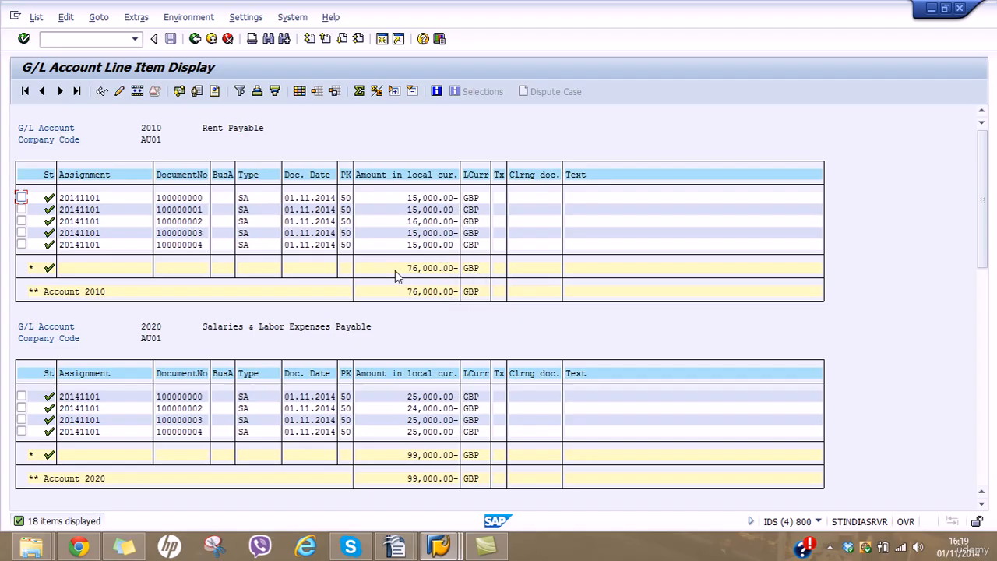
left_click(206, 246)
Switch to the SAP FICO Training Contents document in OpenOffice Writer and review the Accounts Receivable and Accounts Payable Invoice topics.
left_click(400, 547)
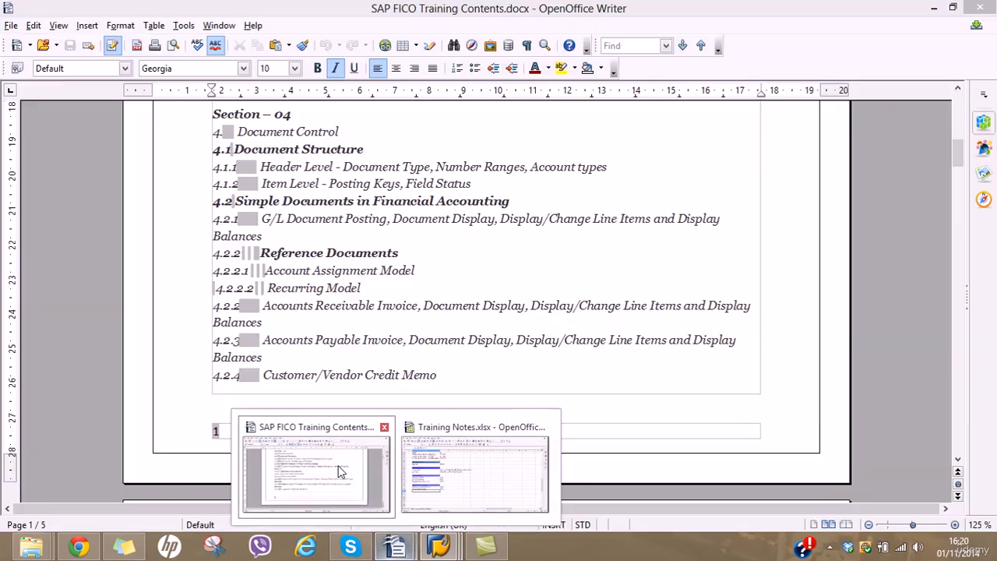
left_click(337, 465)
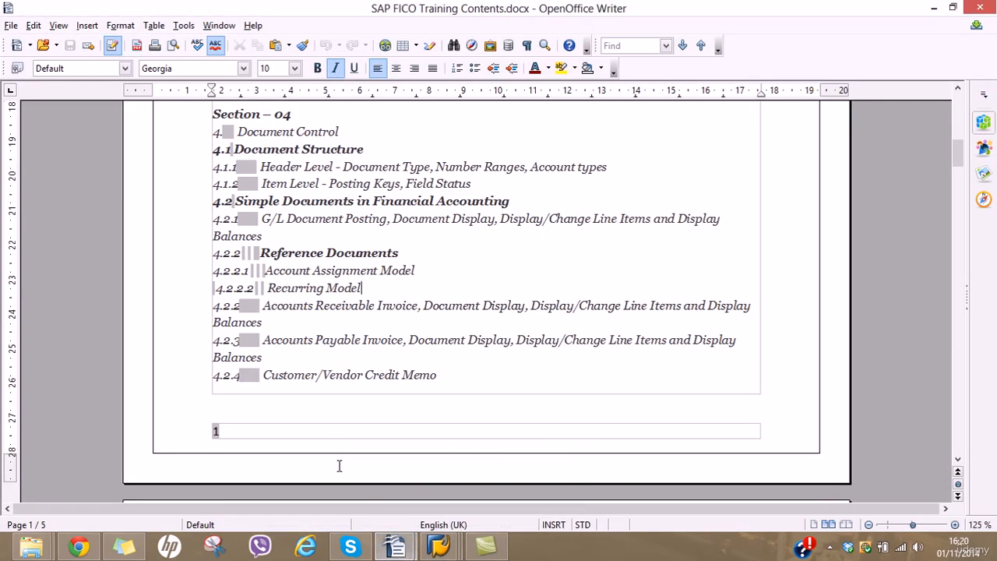
left_click(448, 302)
left_click_drag(955, 153, 960, 165)
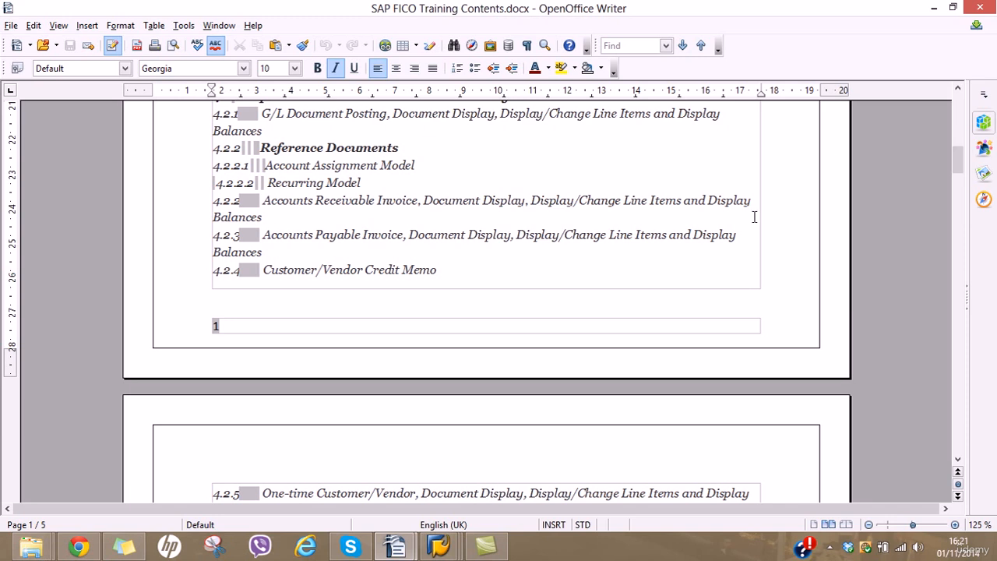
left_click(277, 220)
left_click_drag(277, 220, 263, 203)
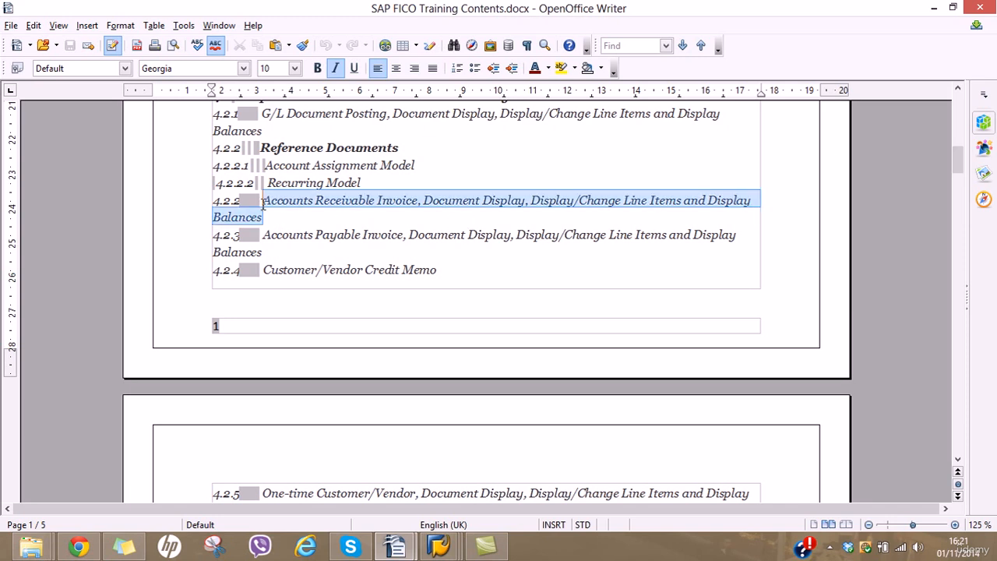
left_click_drag(263, 251, 263, 236)
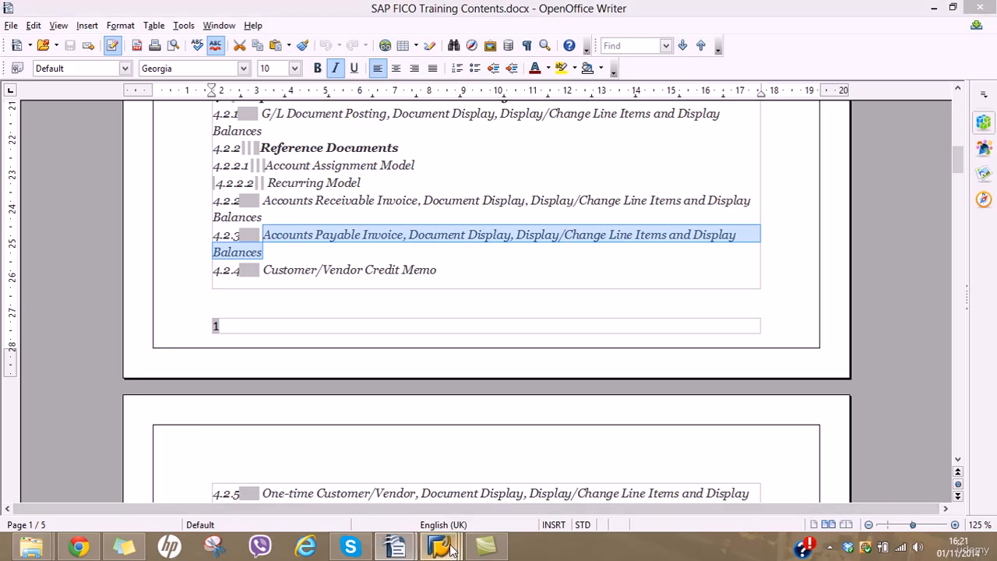
Switch back to SAP and leave the G/L account line item display for the SAP Easy Access menu.
mouse_move(450, 549)
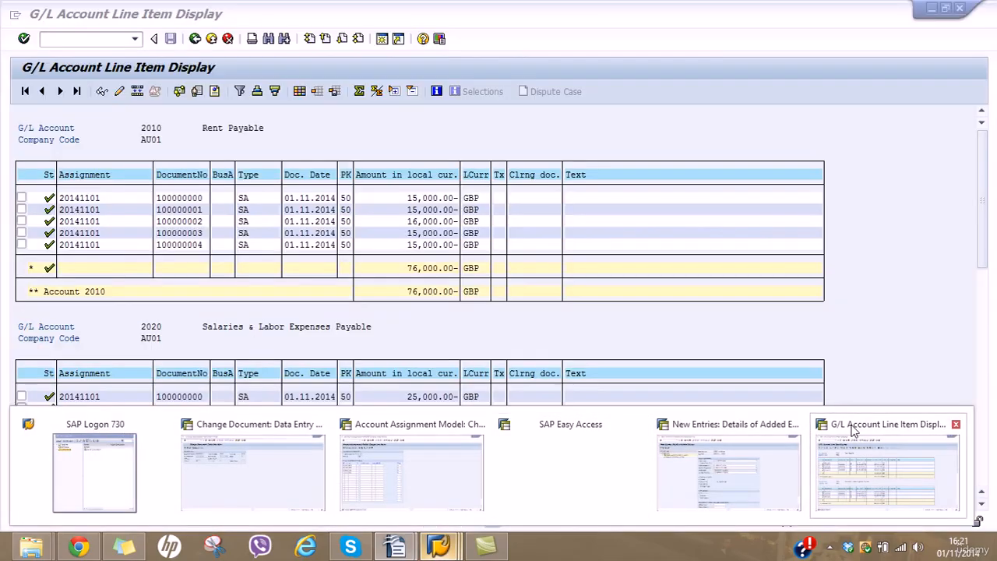
left_click(888, 467)
left_click(195, 39)
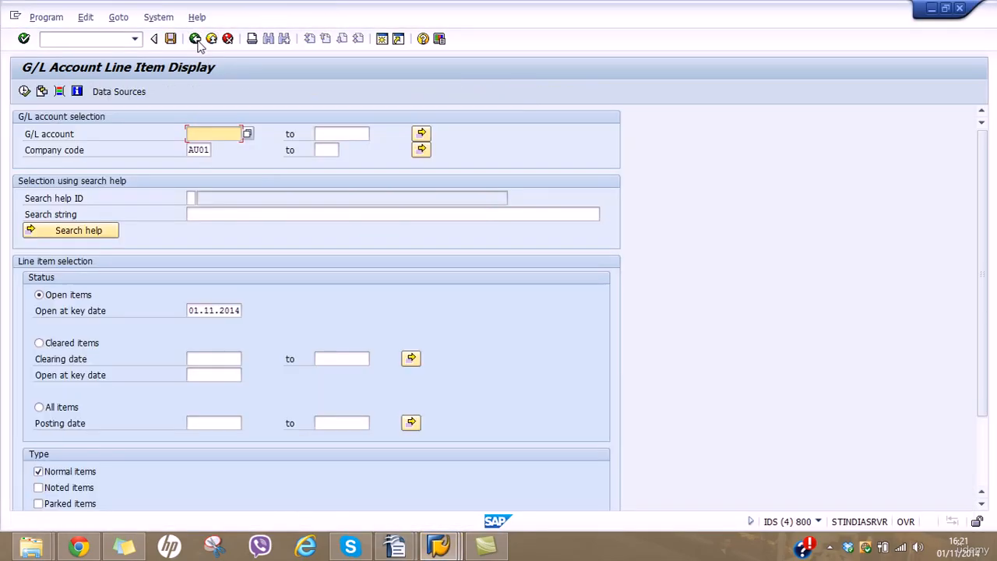
left_click(196, 39)
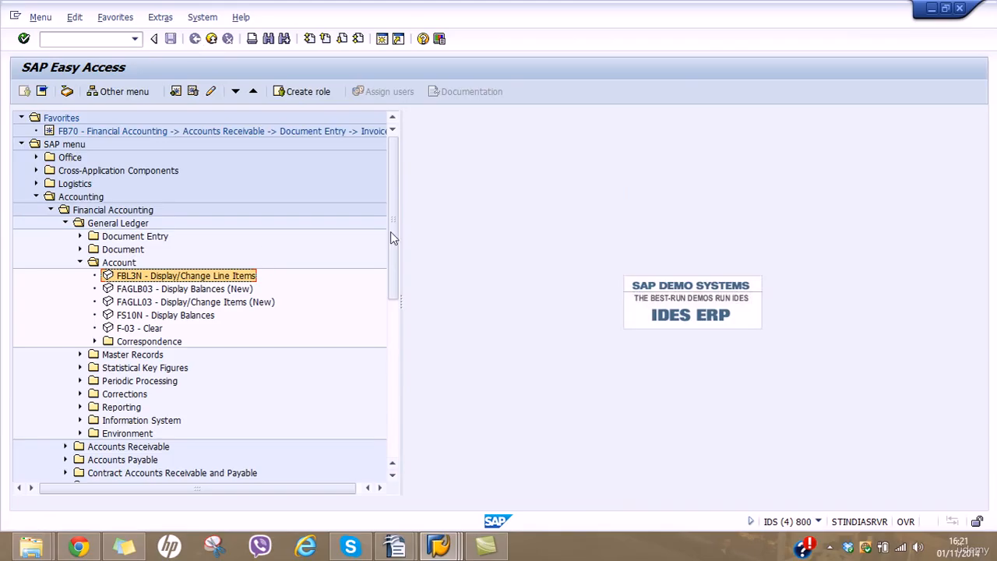
Open FB70 - Invoice from the Accounts Receivable document entry functions.
left_click_drag(393, 232, 394, 311)
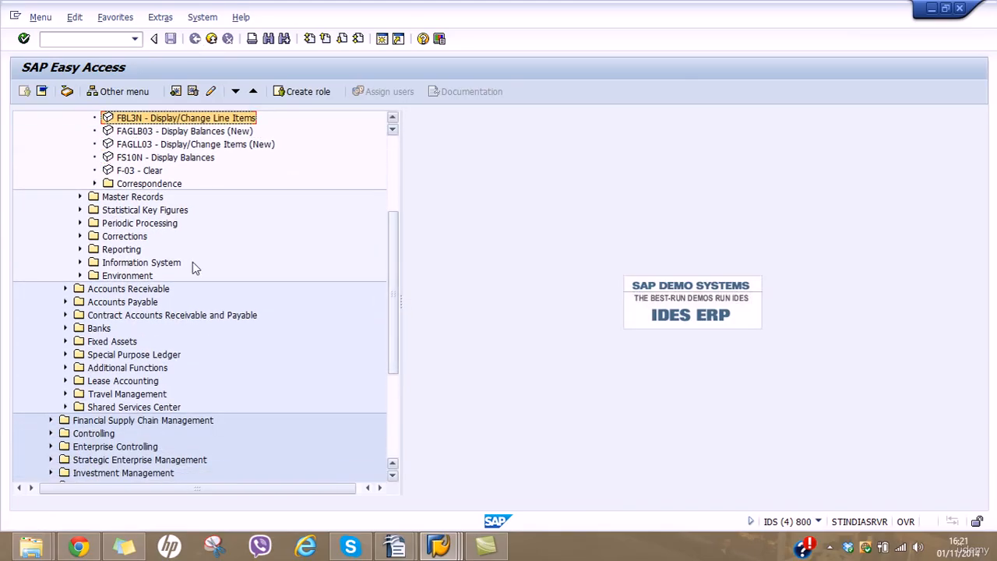
left_click(134, 290)
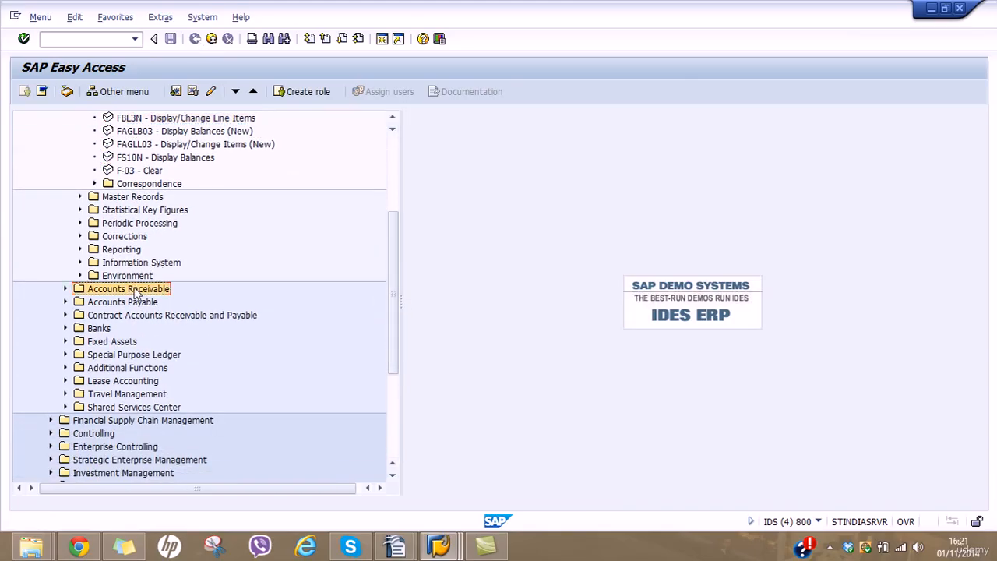
left_click(66, 288)
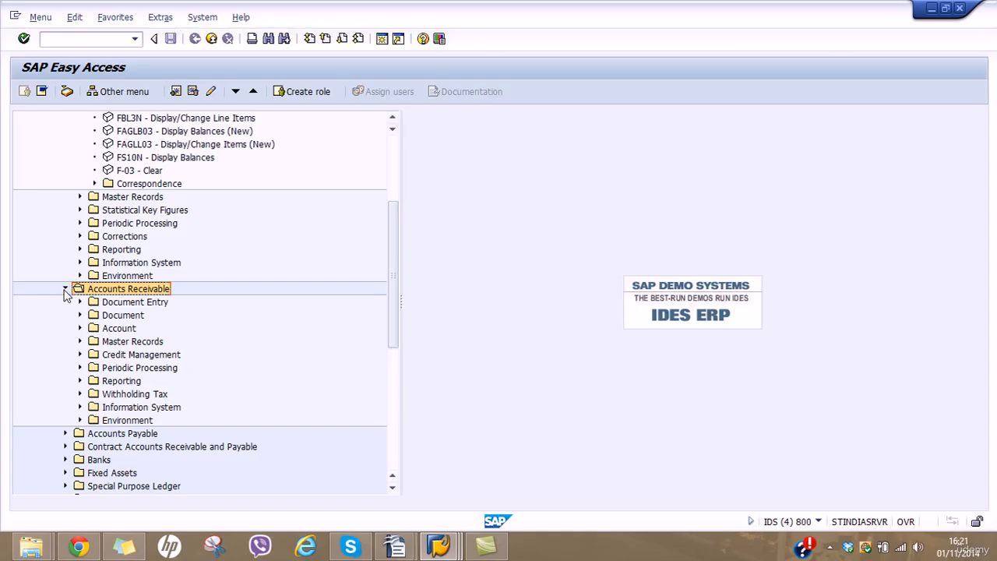
left_click(80, 302)
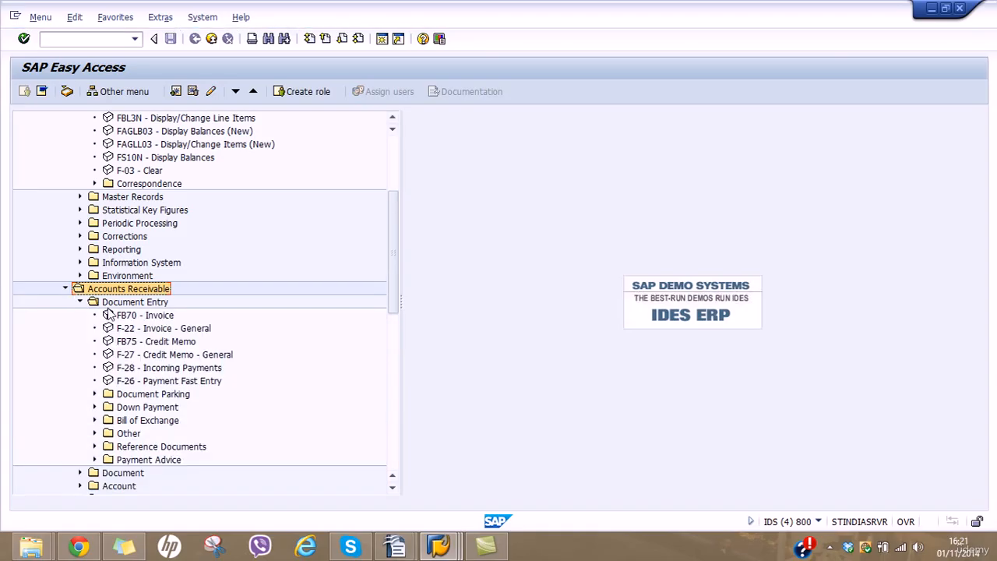
left_click(137, 316)
left_click(139, 330)
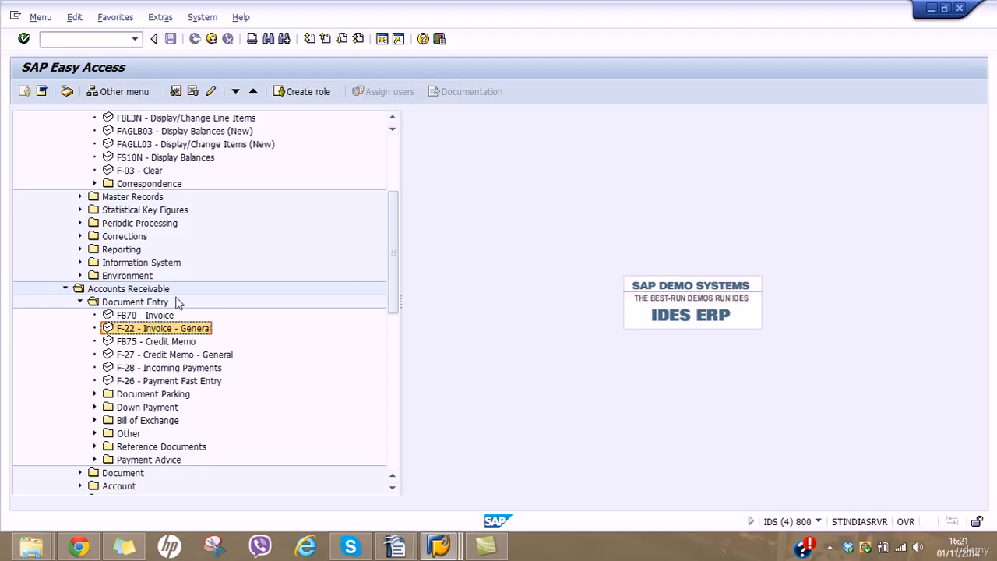
left_click(151, 316)
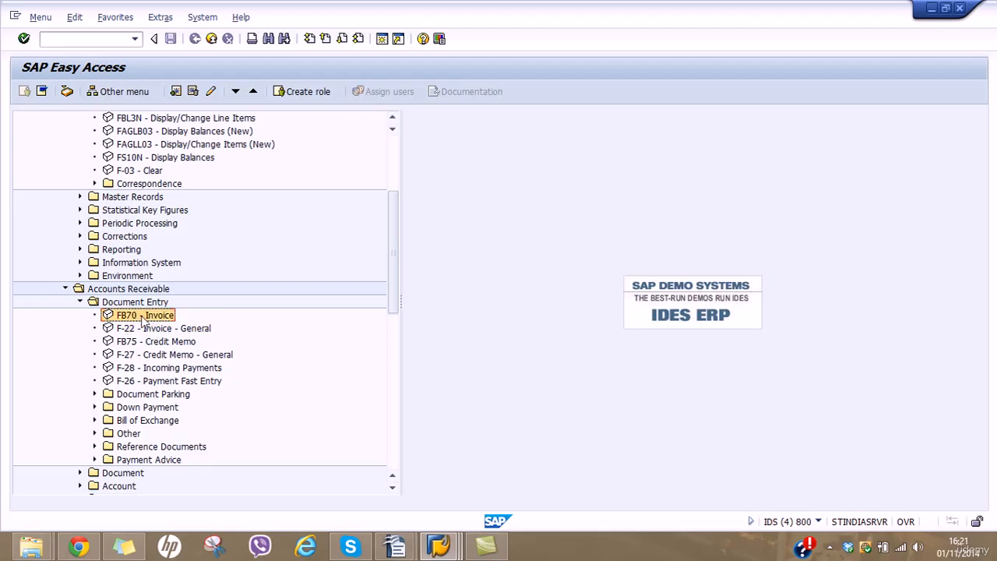
double_click(143, 319)
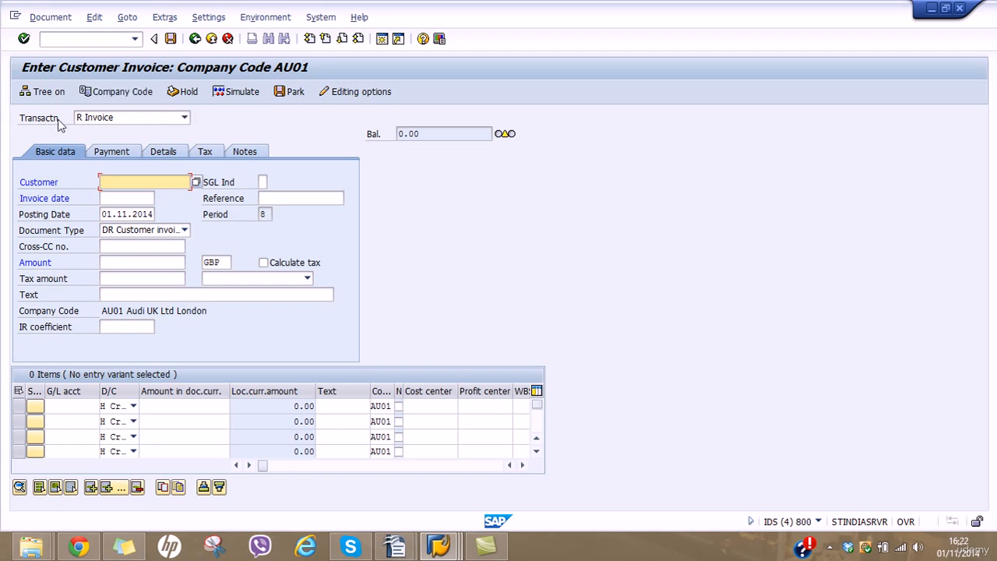
Keep the transaction type as Invoice and choose London Motors UK Ltd from the customers of company code AU01.
left_click(186, 118)
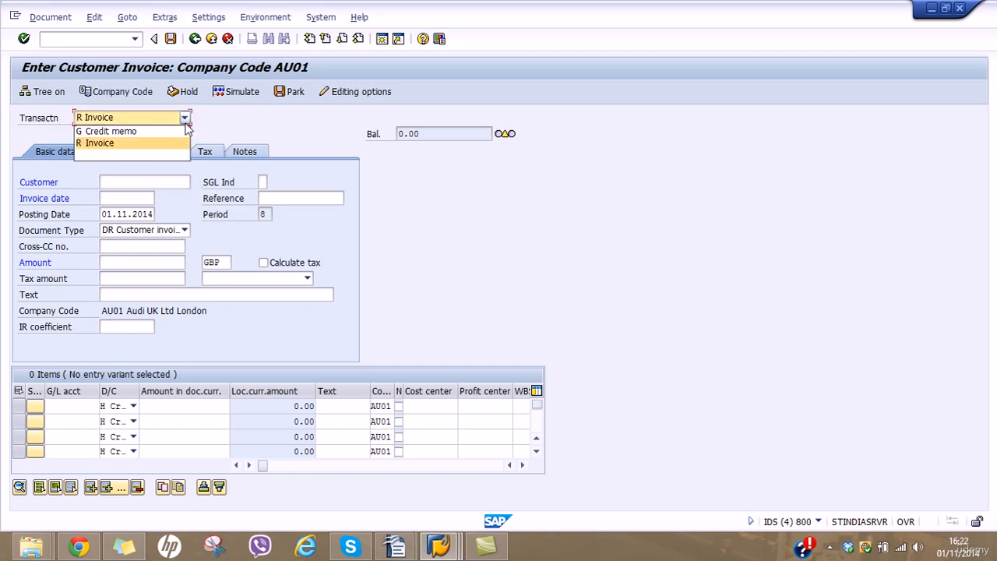
left_click(131, 143)
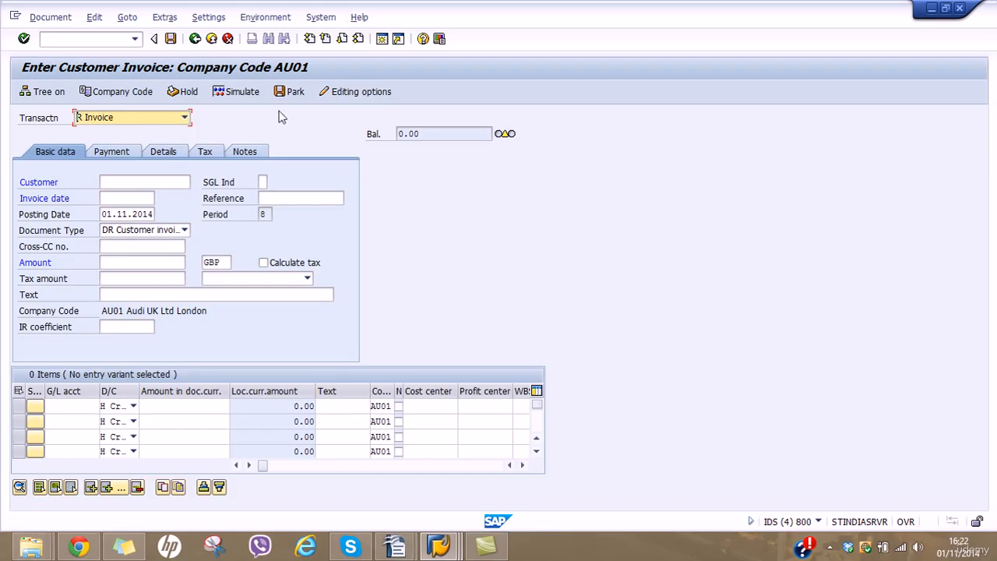
left_click(165, 180)
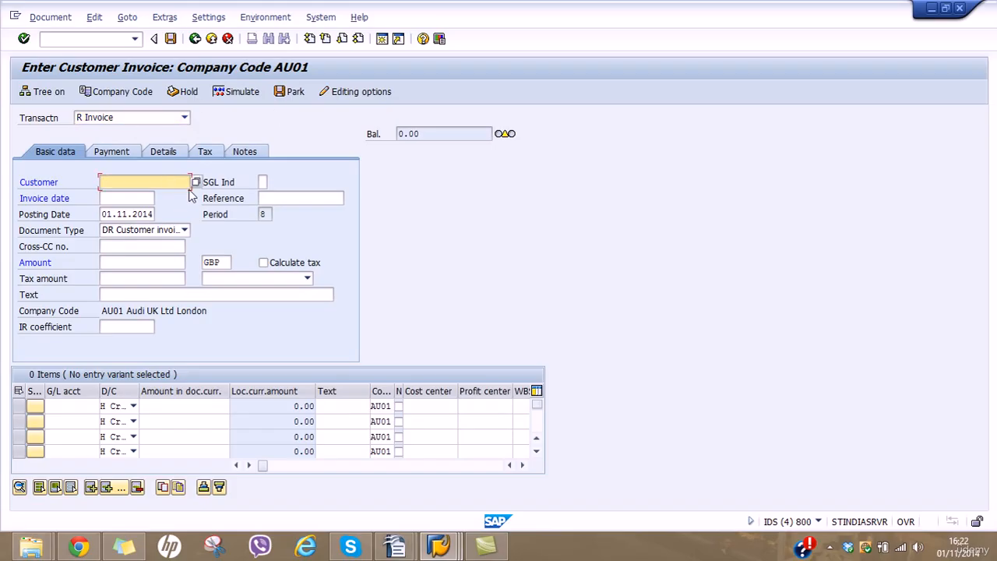
left_click(195, 183)
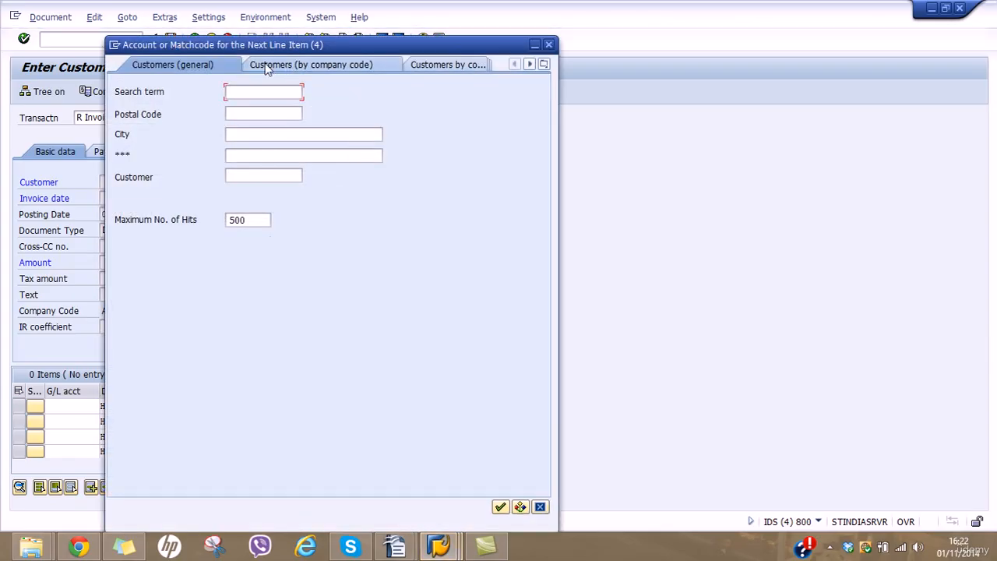
left_click(294, 69)
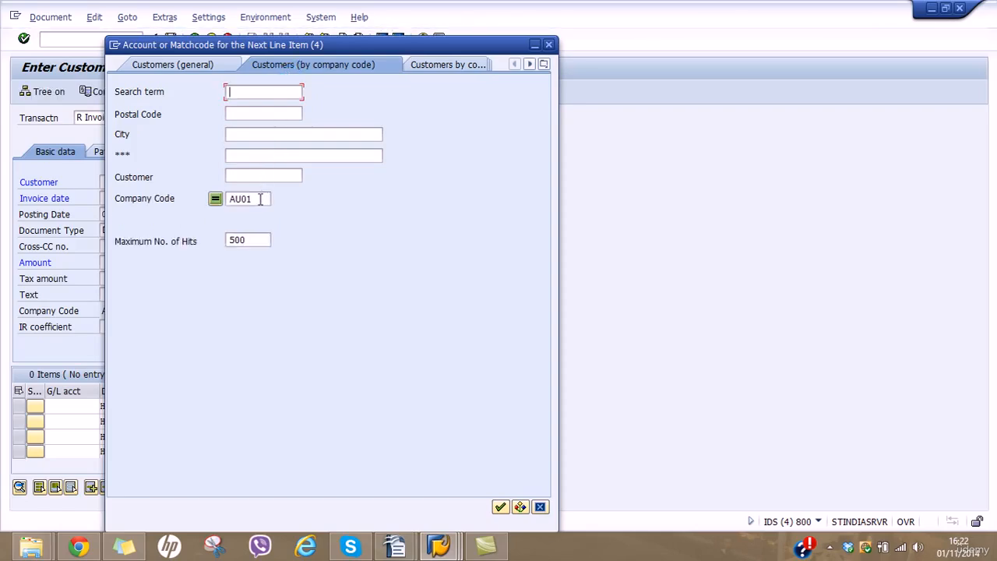
left_click_drag(257, 198, 217, 212)
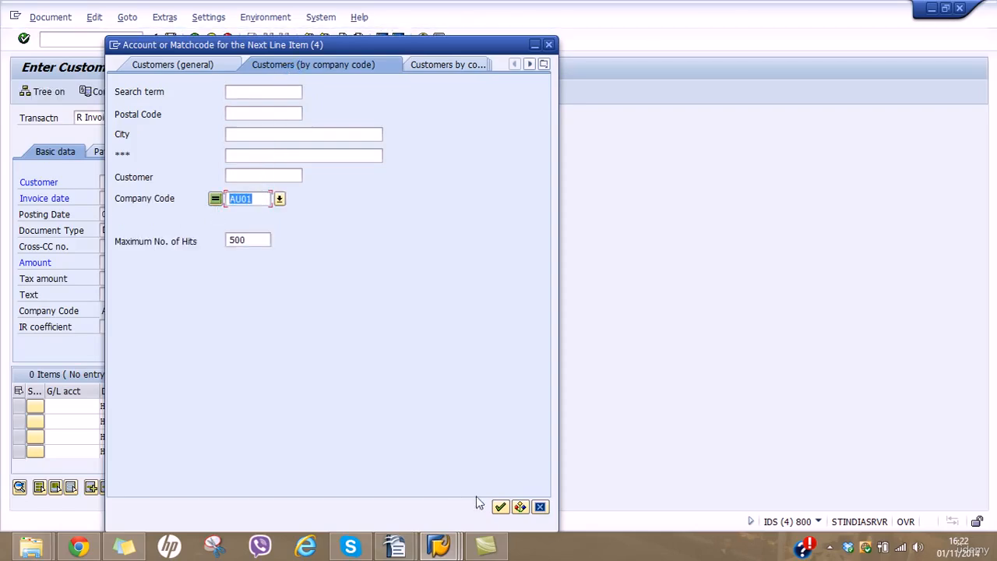
left_click(500, 507)
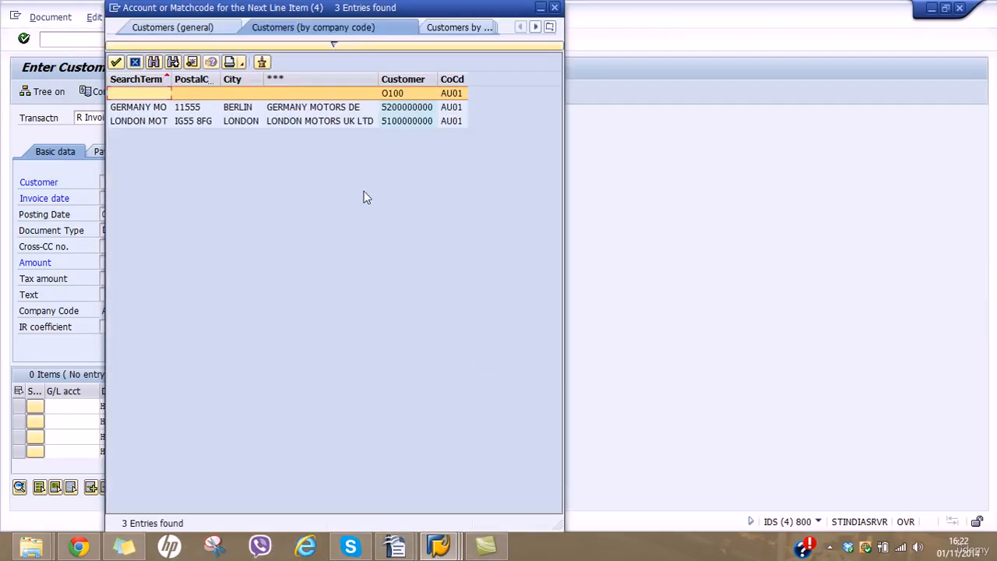
left_click(343, 123)
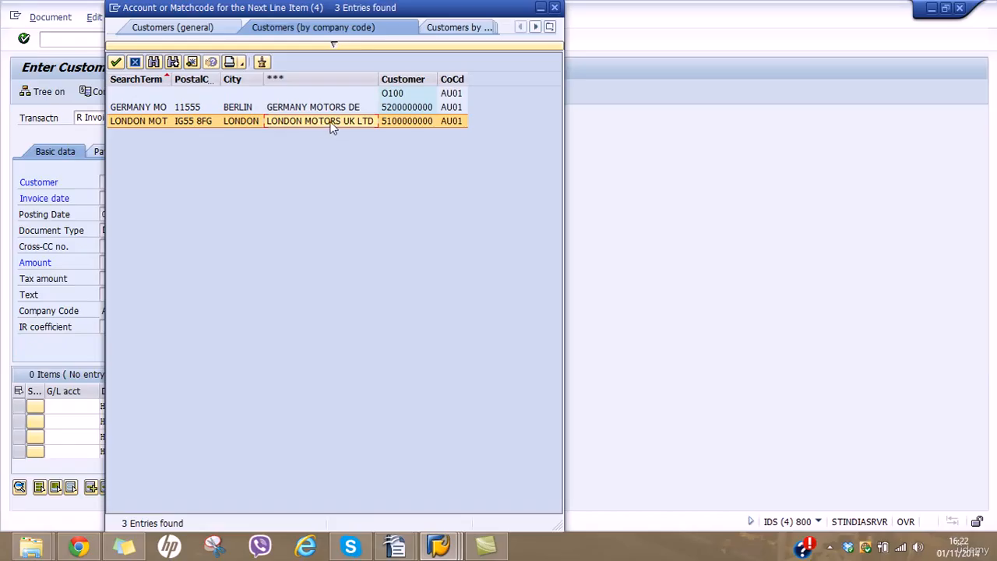
double_click(324, 120)
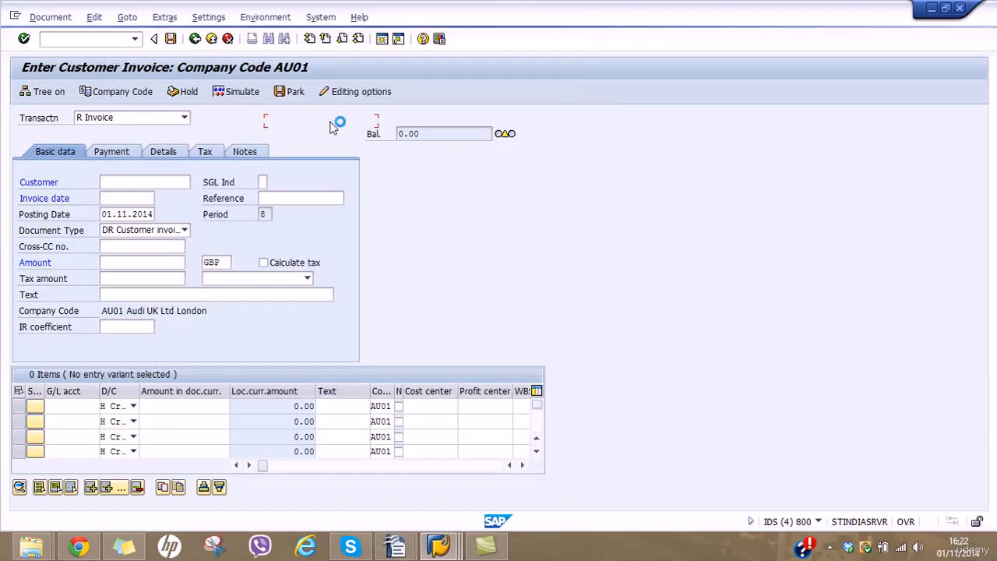
Set the invoice date to 01.11.2014 and keep GBP as the currency.
left_click(141, 198)
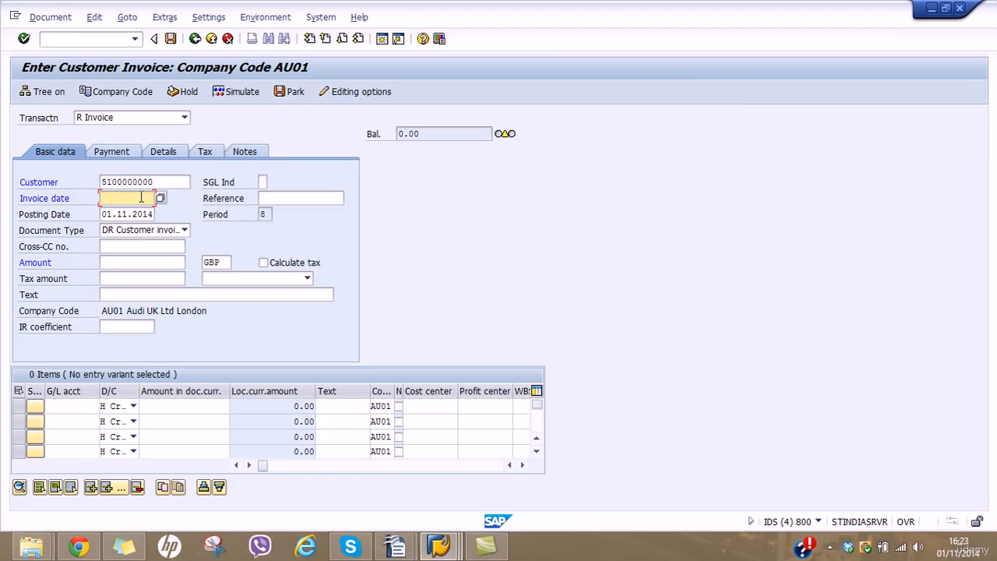
type("01.11.2014")
double_click(219, 263)
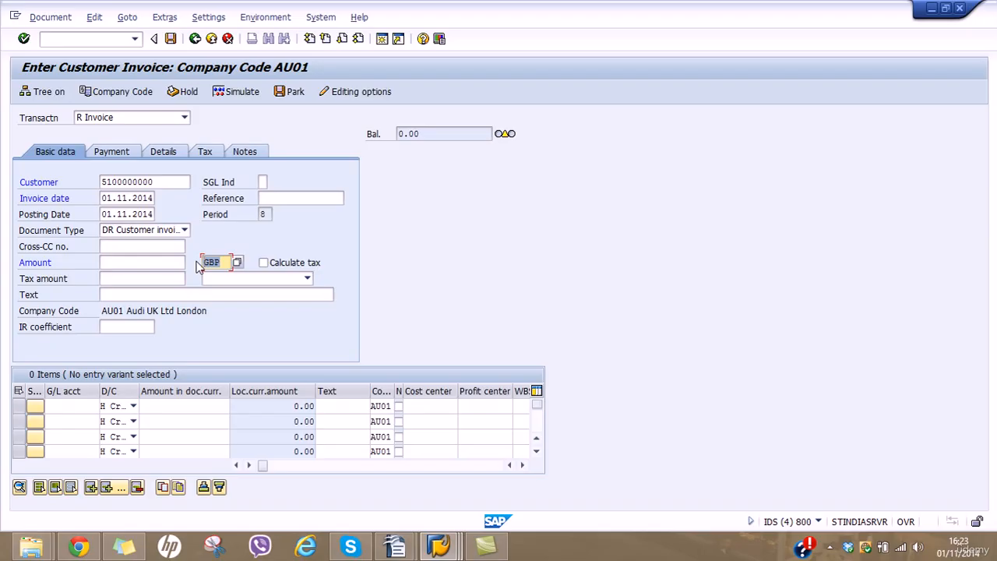
Enter a credit line item on G/L account 6000 Revenue A/C with a document currency amount of 5000.
left_click(83, 406)
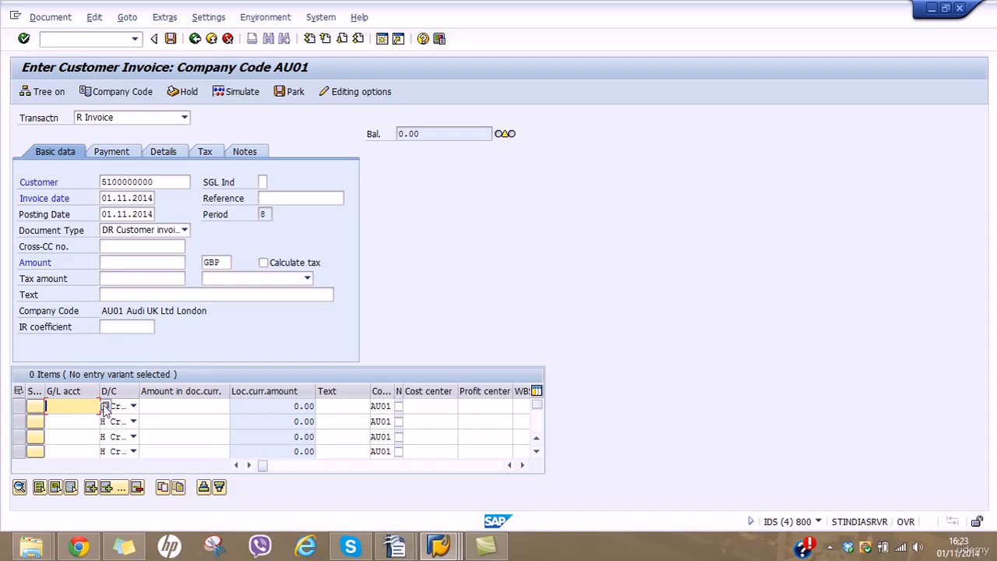
key("F4")
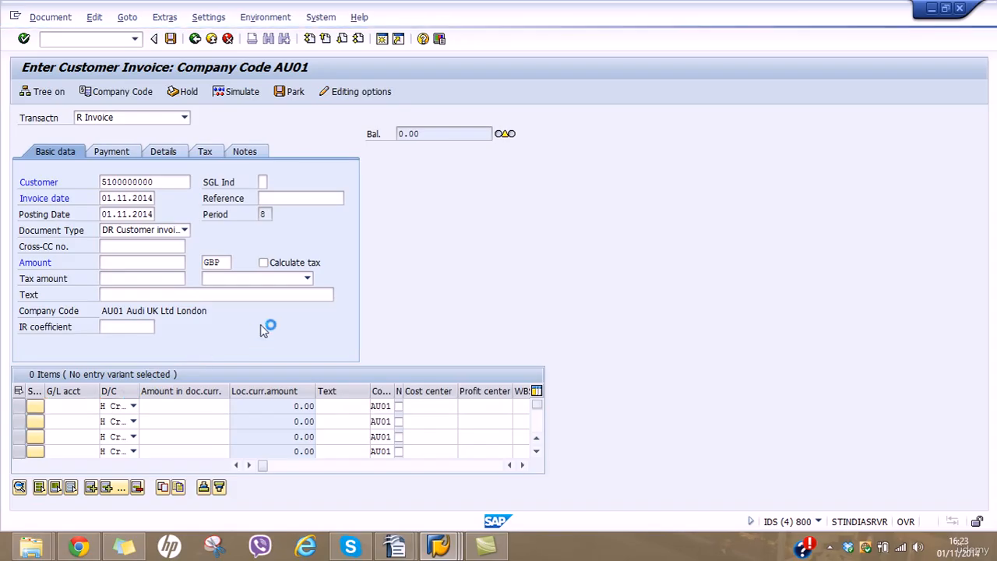
left_click(413, 508)
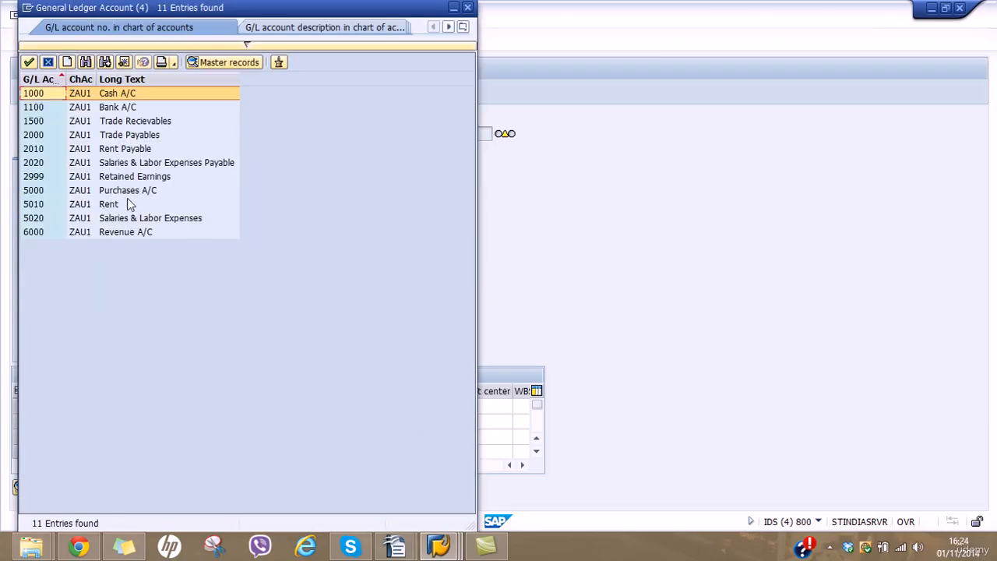
left_click(81, 231)
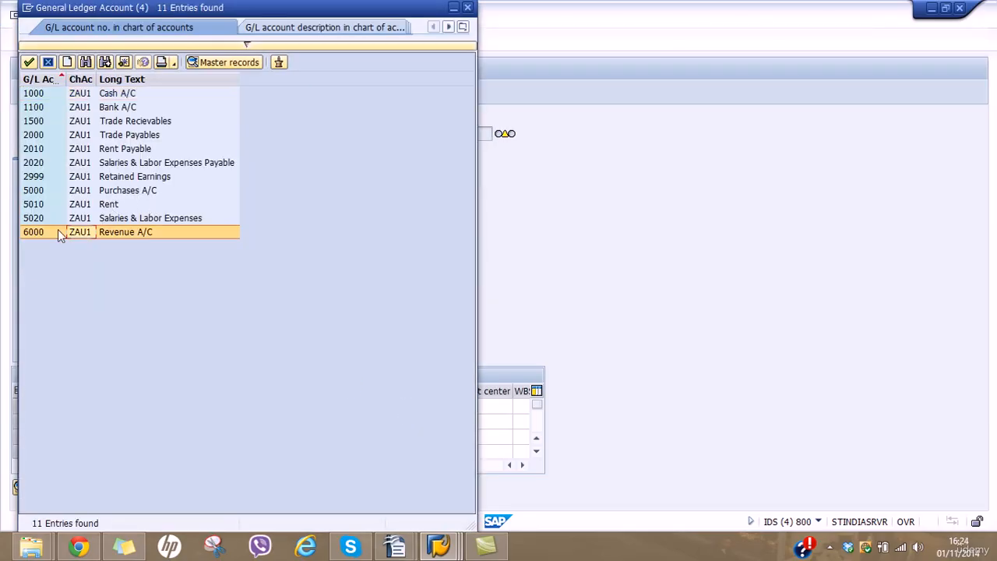
double_click(58, 229)
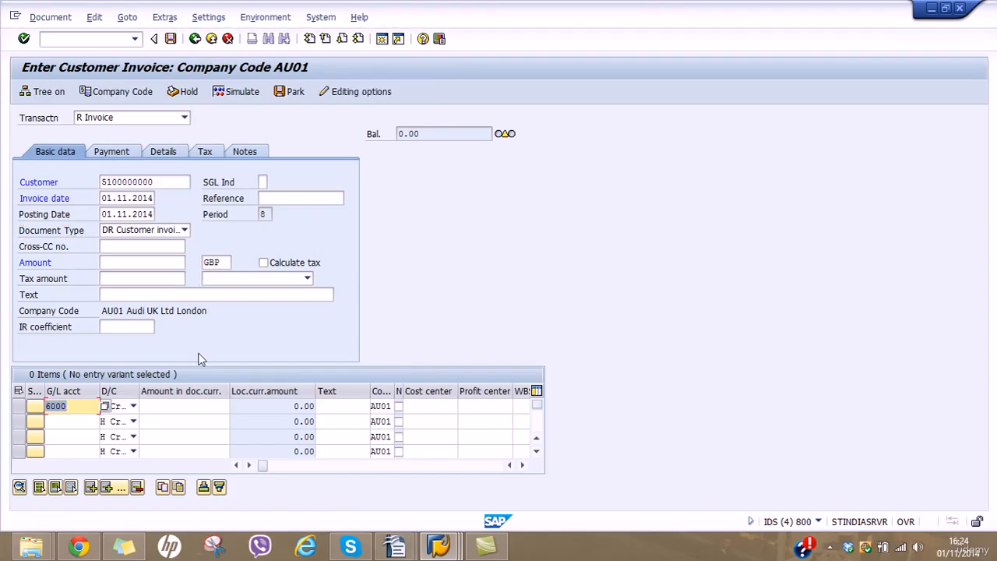
left_click(204, 408)
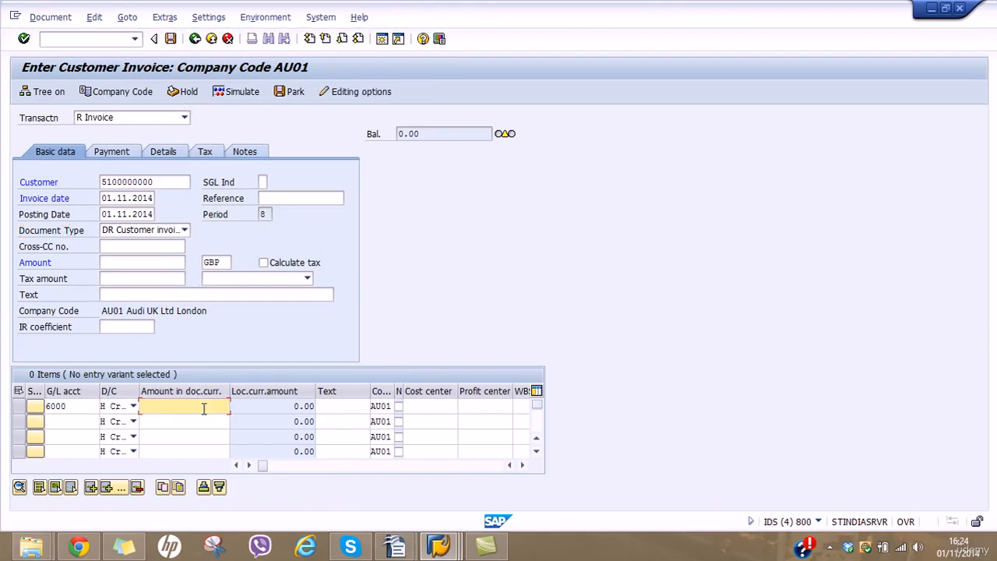
type("5000")
key("Return")
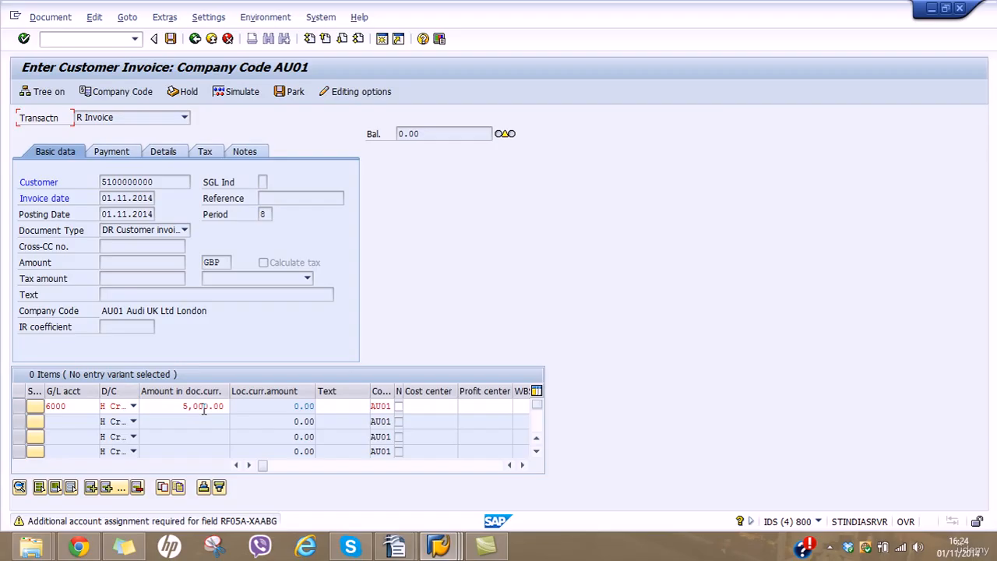
Open a new session and start transaction FS00 for central G/L account maintenance.
double_click(78, 405)
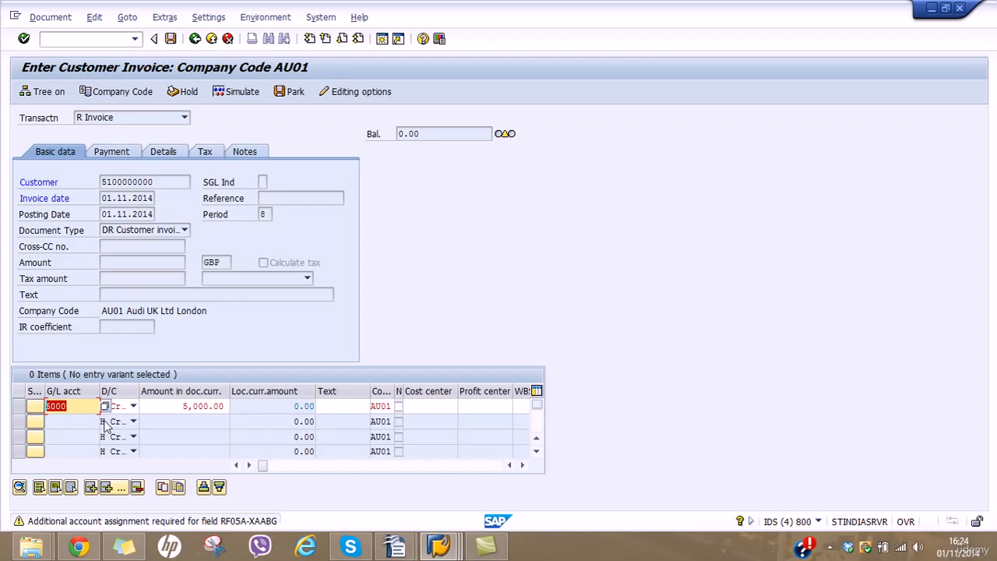
left_click(381, 43)
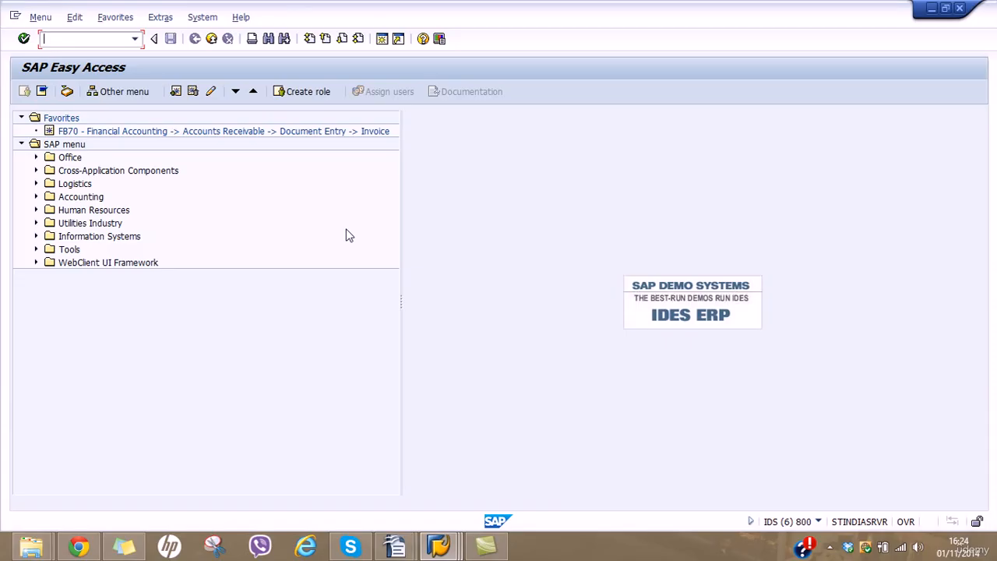
key("Return")
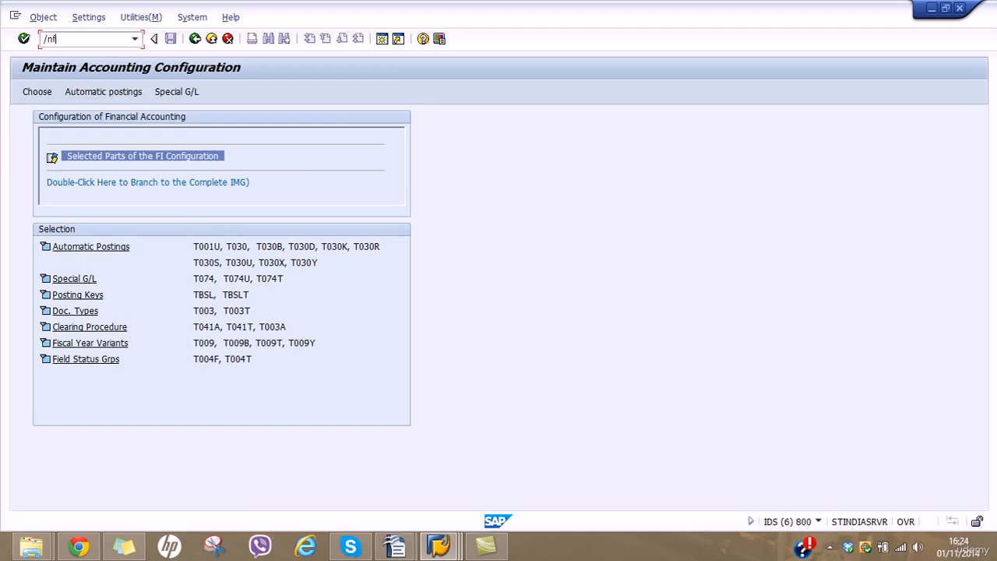
type("/nfs00")
key("Return")
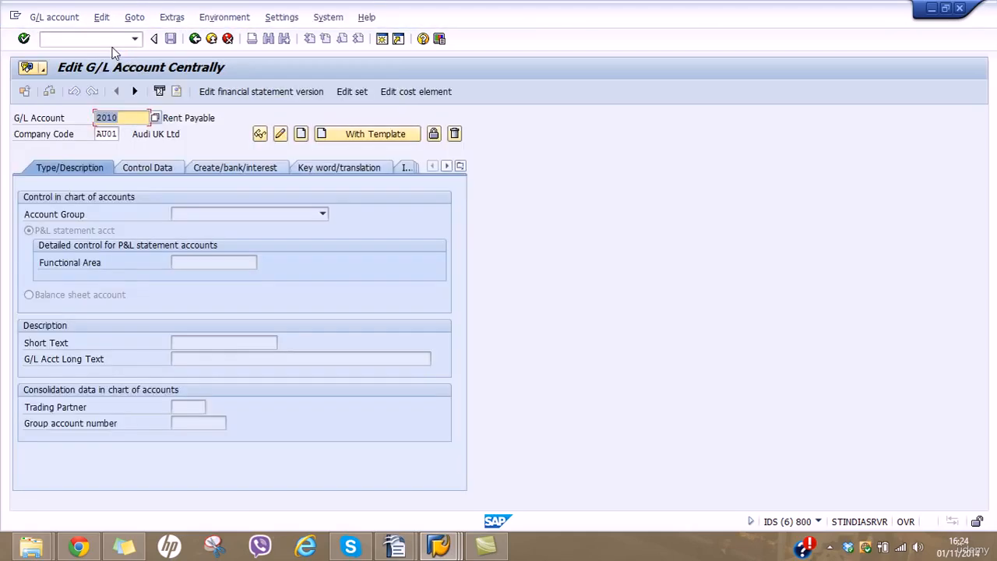
Display G/L account 6000 in company code AU01 and open the field status group assigned to it.
type("6000")
left_click(260, 137)
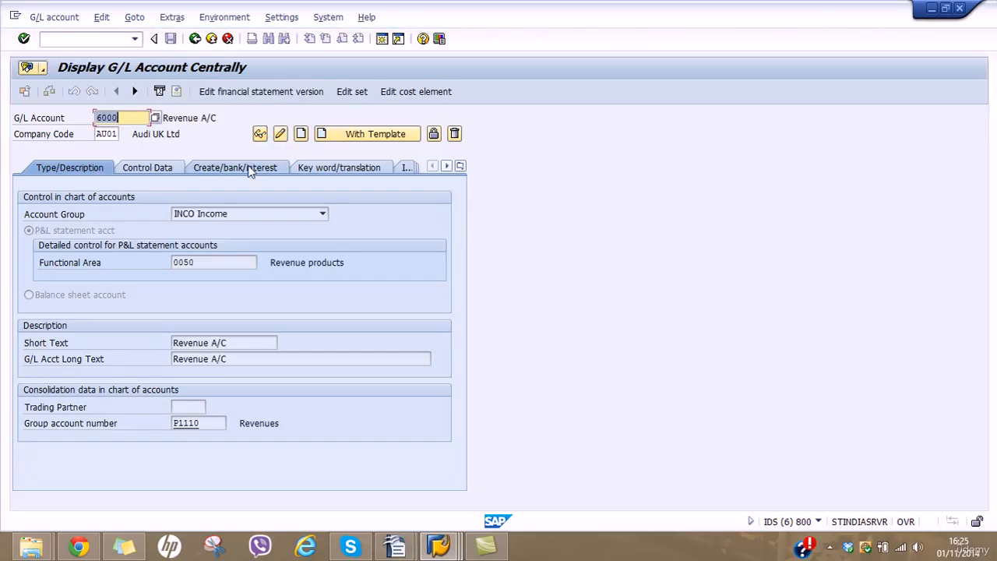
left_click(250, 169)
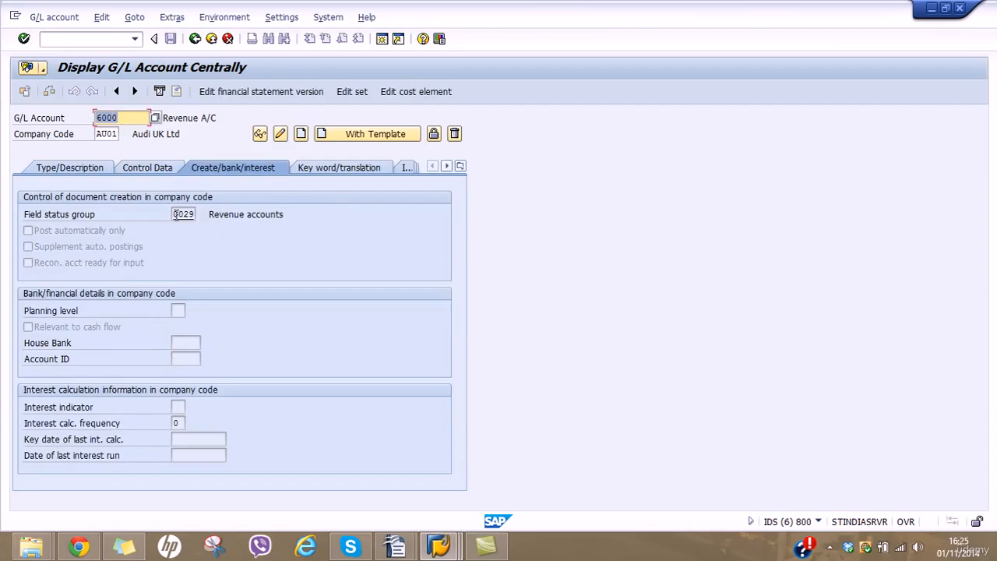
left_click(177, 214)
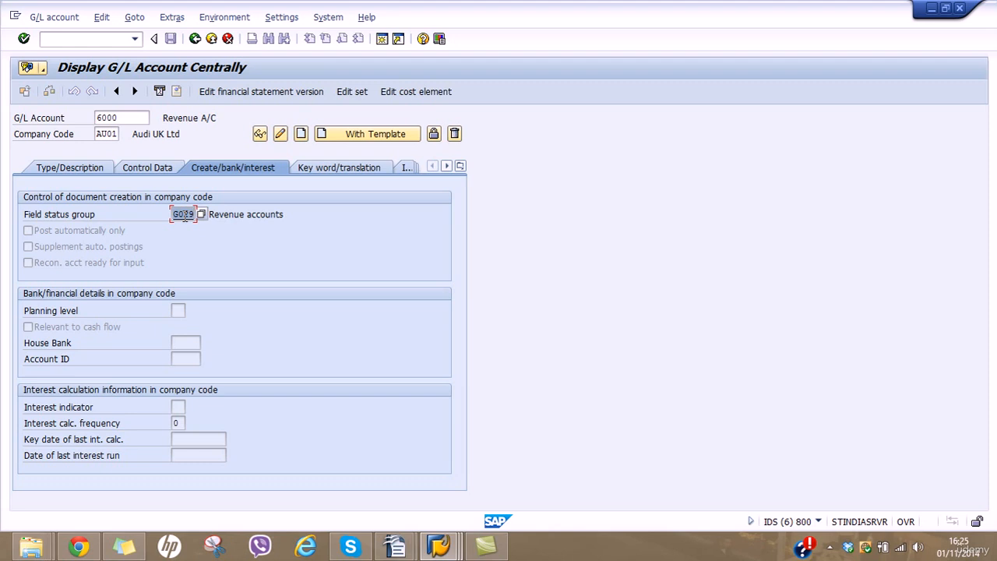
double_click(191, 215)
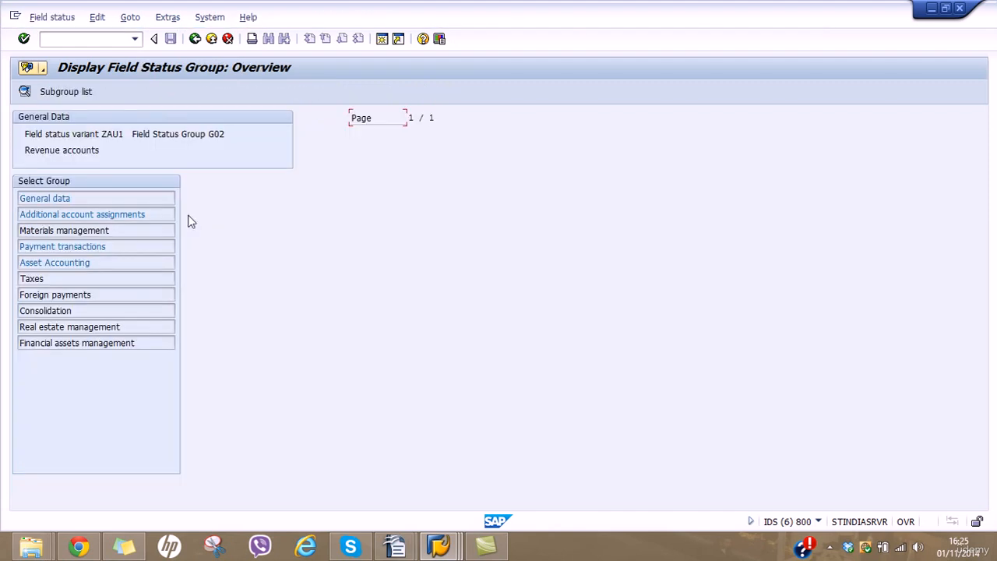
left_click(196, 39)
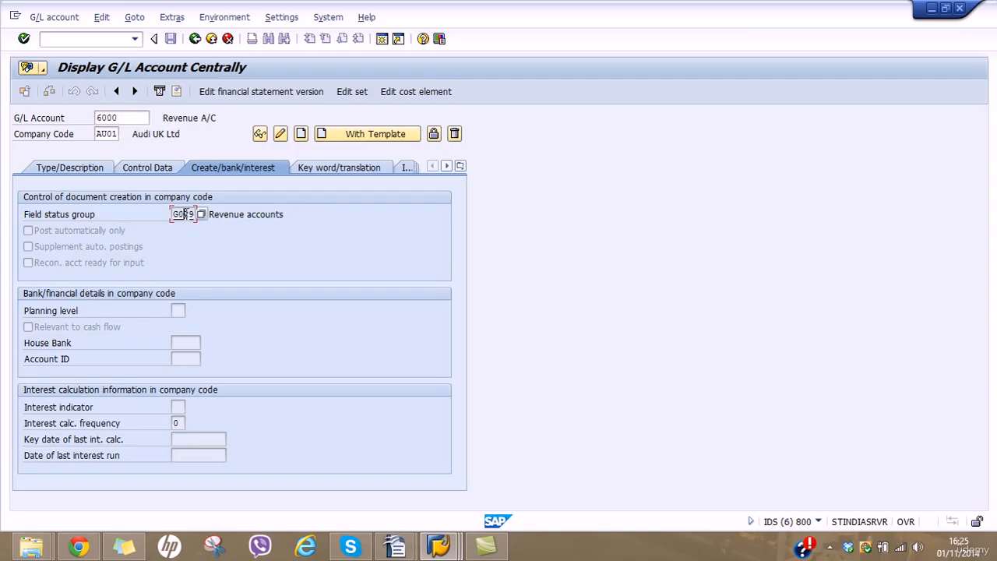
double_click(185, 214)
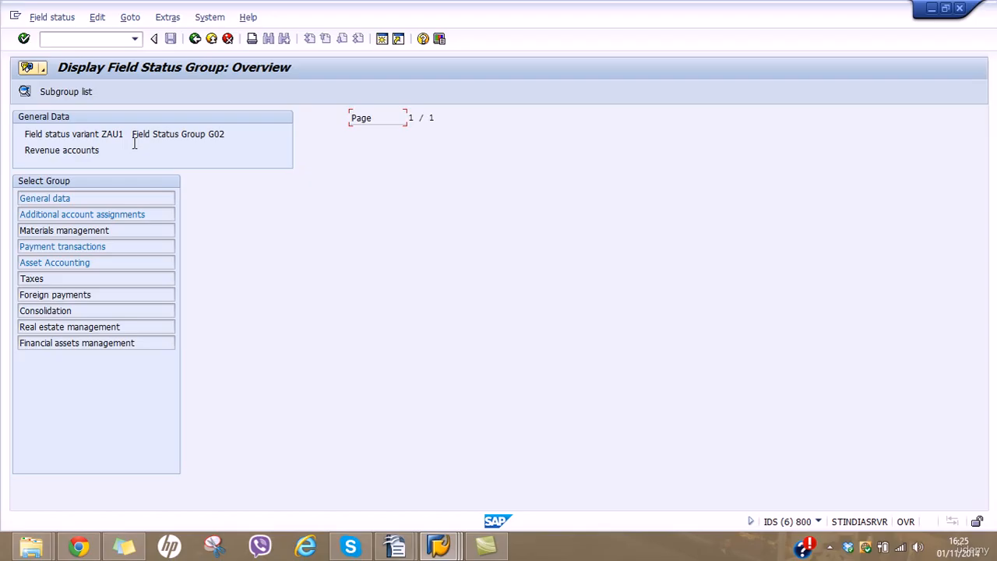
Inspect the Asset Accounting field settings of the Revenue accounts field status group and return to the G/L account display.
double_click(78, 263)
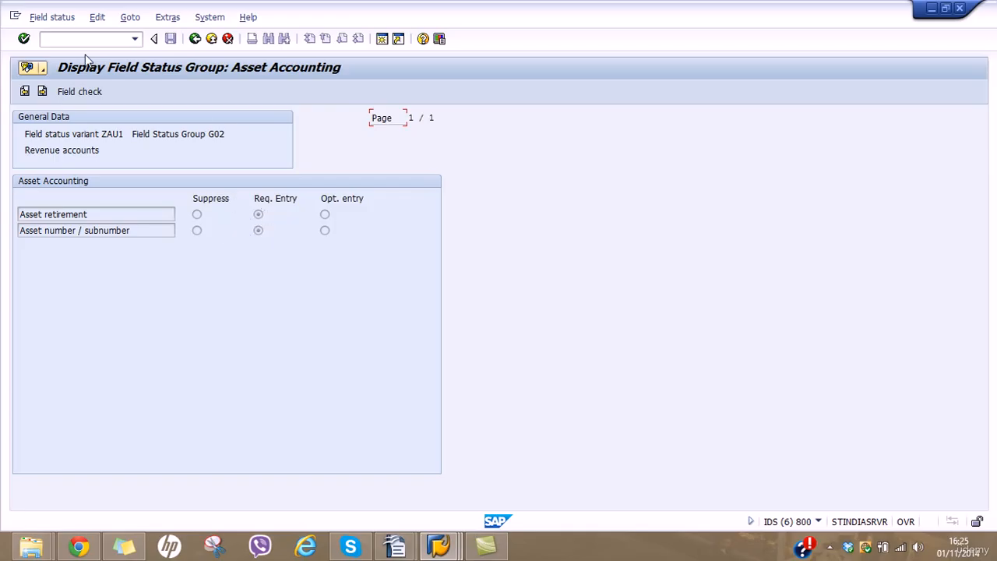
left_click(52, 19)
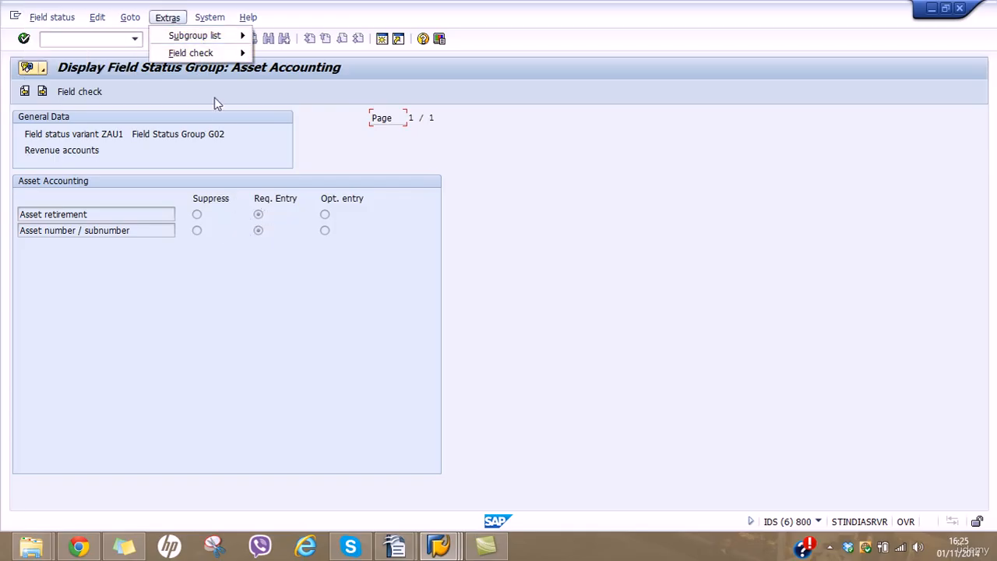
left_click(241, 127)
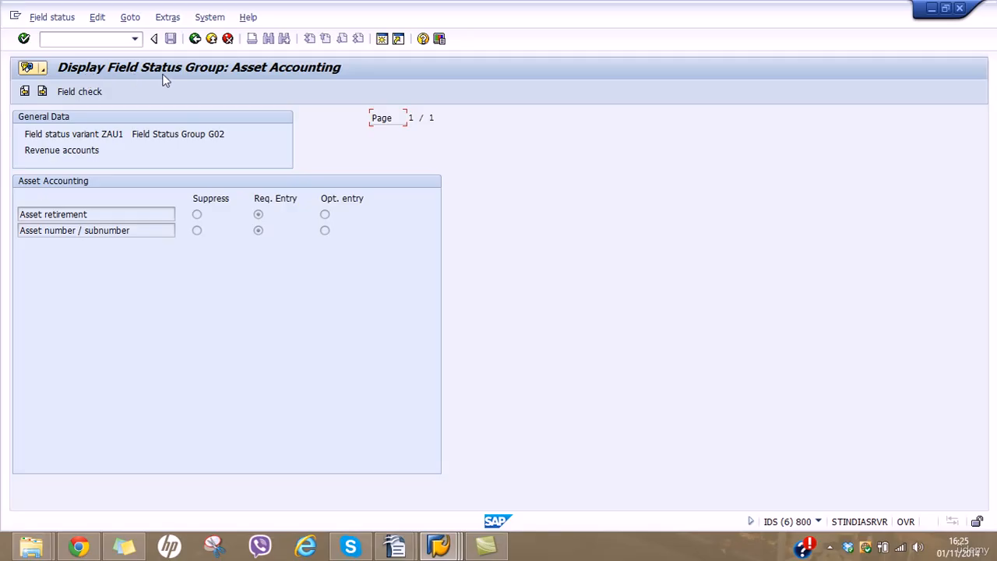
left_click(195, 39)
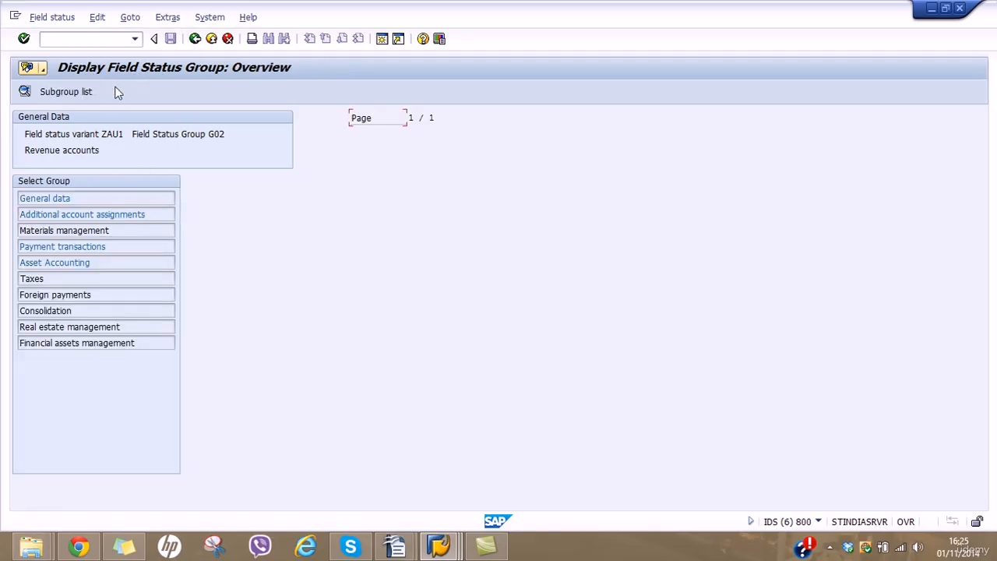
left_click(62, 17)
left_click(313, 167)
left_click(55, 20)
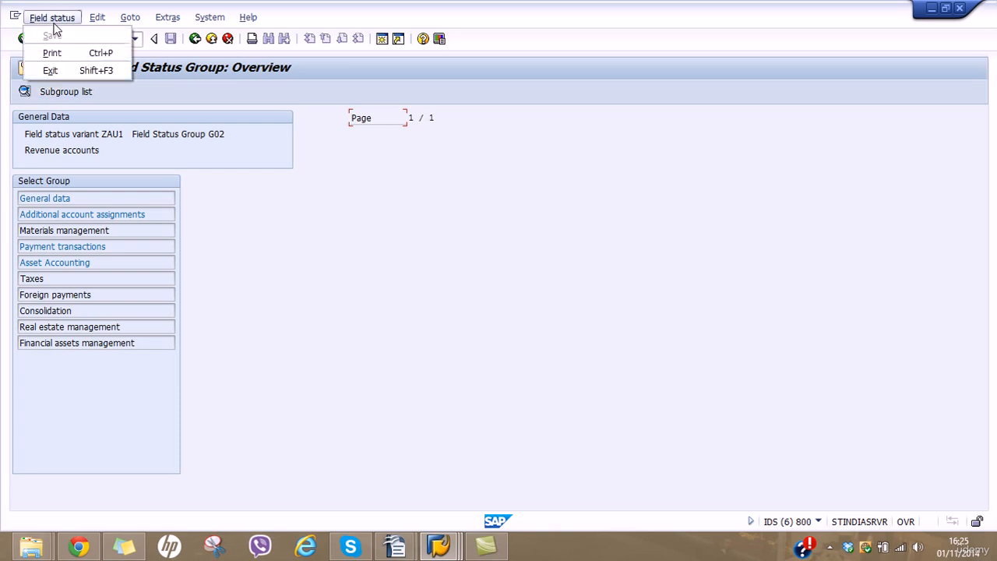
left_click(319, 229)
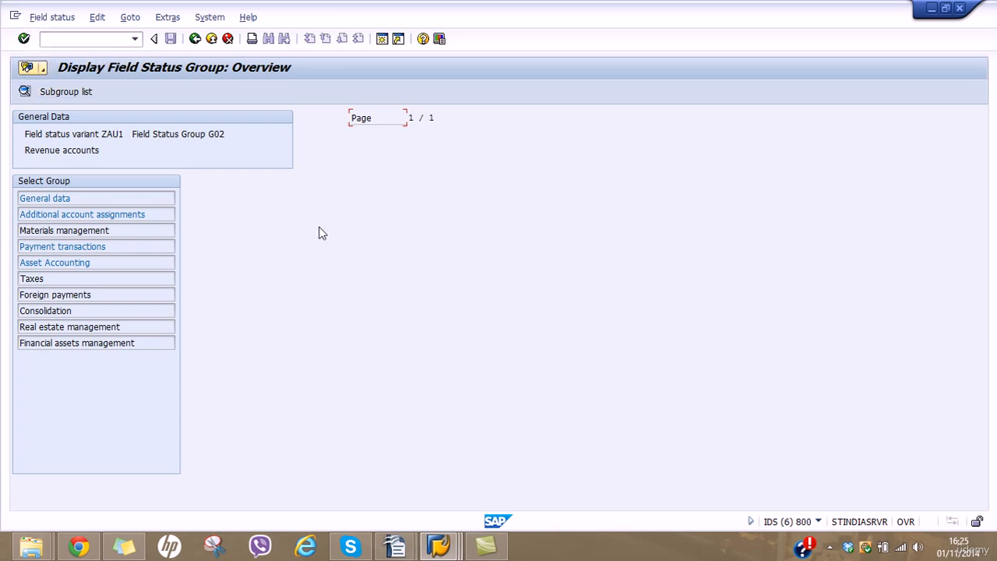
left_click(194, 39)
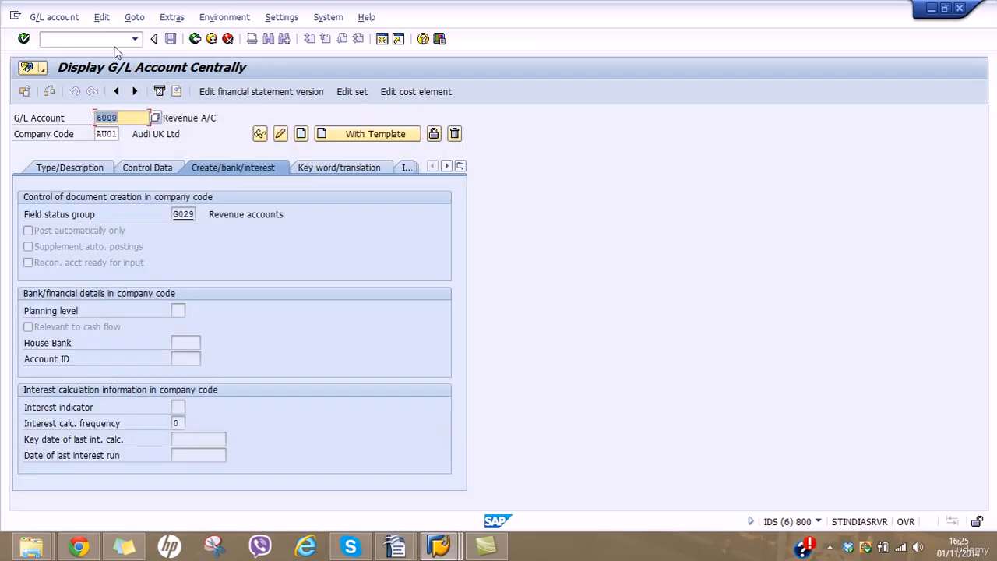
Switch G/L account 6000 to change mode and inspect the Asset Accounting settings of its field status group.
left_click(280, 136)
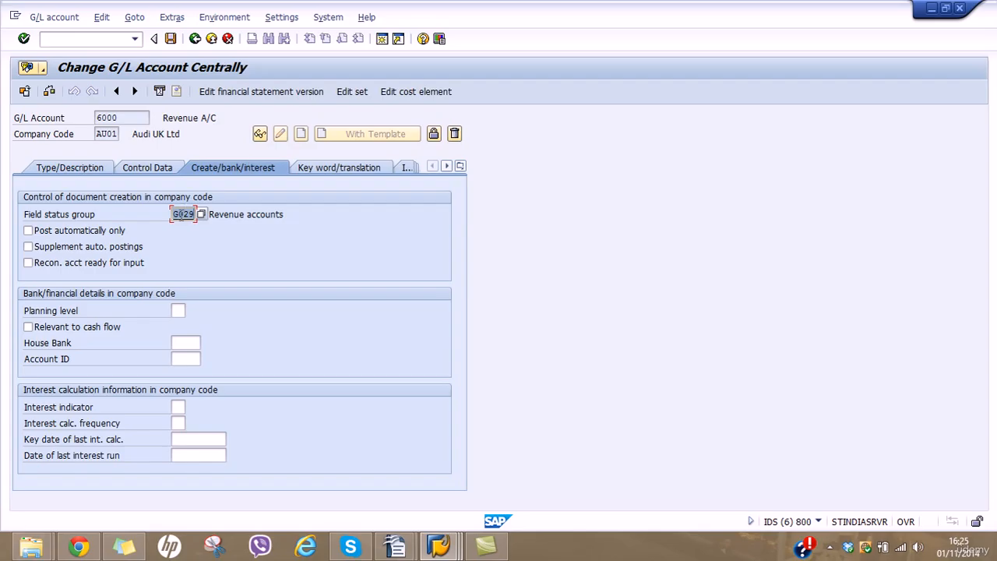
double_click(180, 215)
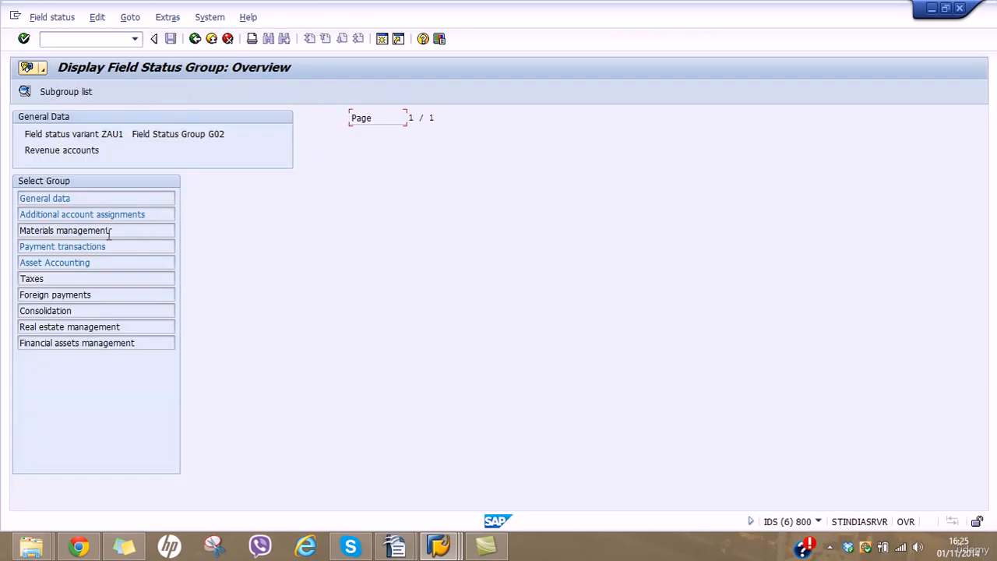
left_click(46, 16)
left_click(203, 188)
double_click(58, 263)
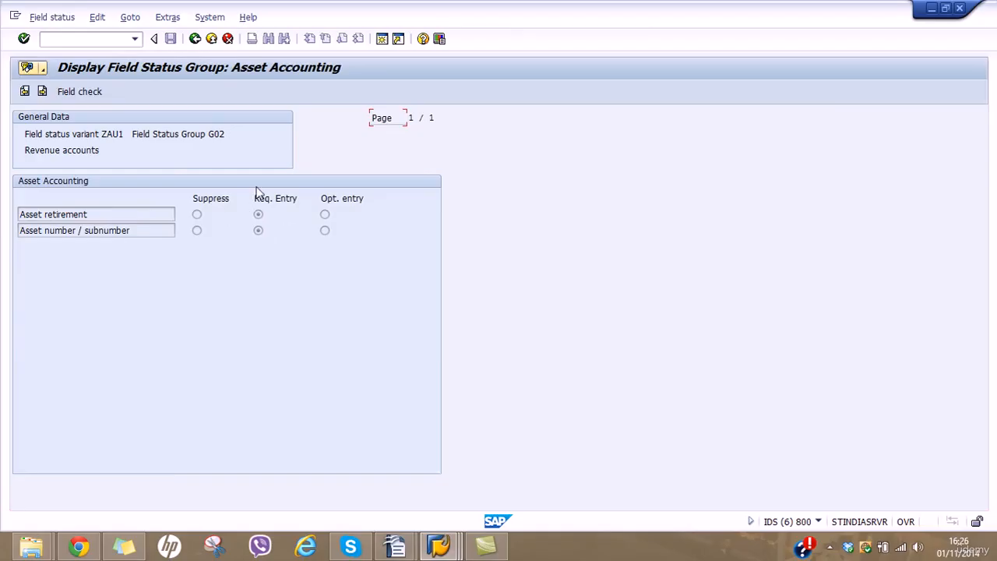
left_click(195, 39)
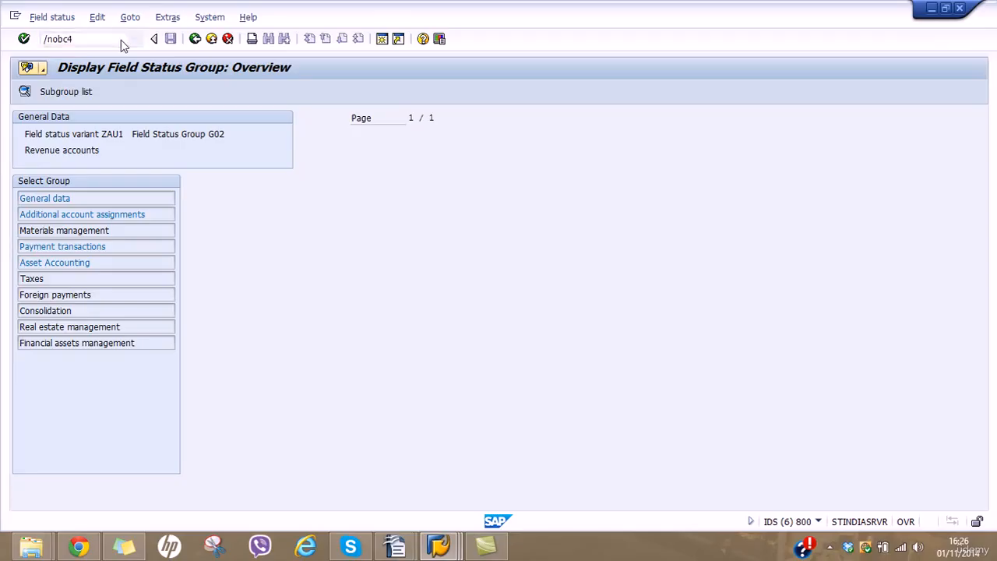
Start transaction OBC4 and open the field status groups of field status variant ZAU1.
key("Return")
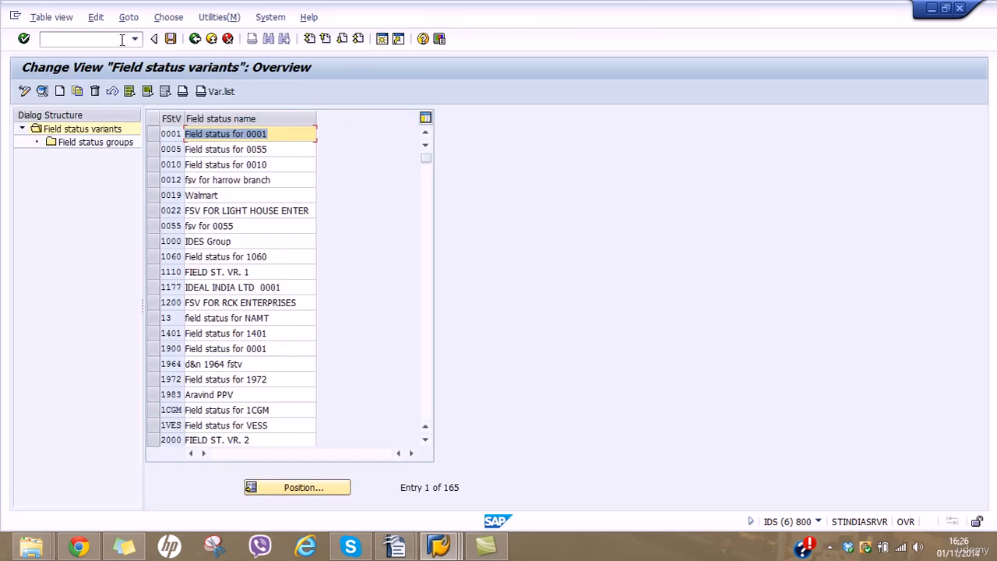
left_click(428, 405)
left_click(429, 403)
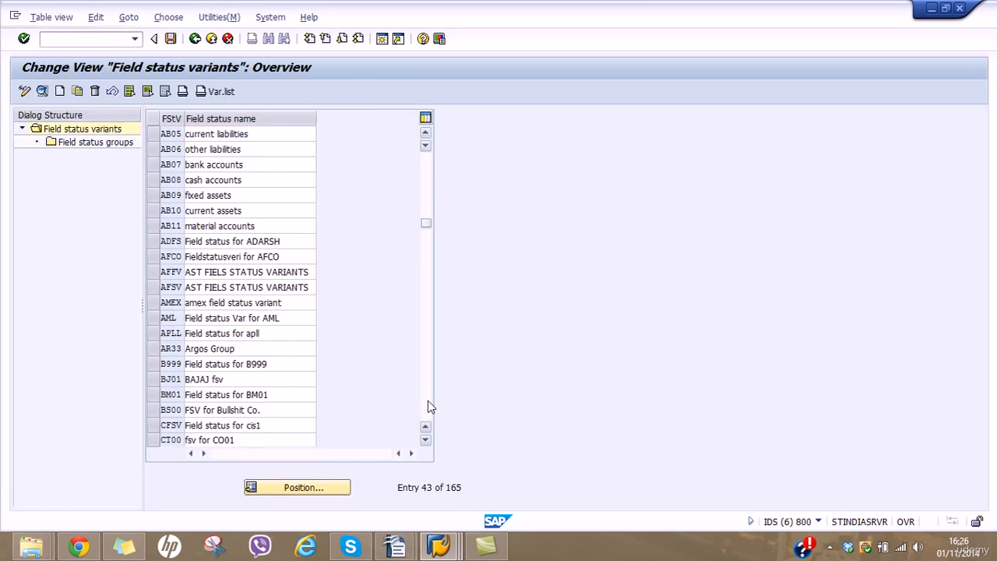
left_click(428, 404)
left_click(429, 404)
left_click(428, 400)
left_click(427, 401)
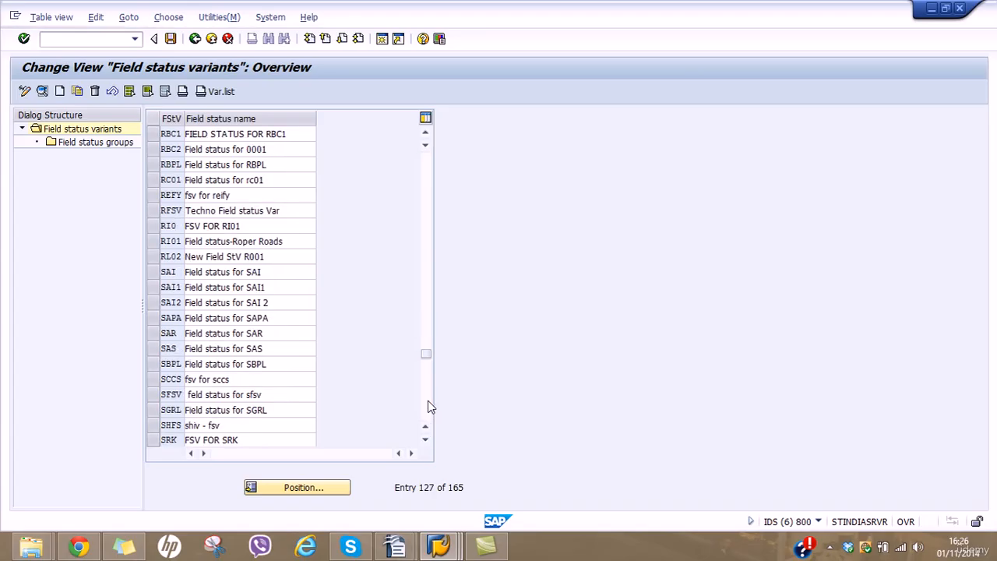
left_click(428, 400)
left_click(428, 400)
left_click(153, 134)
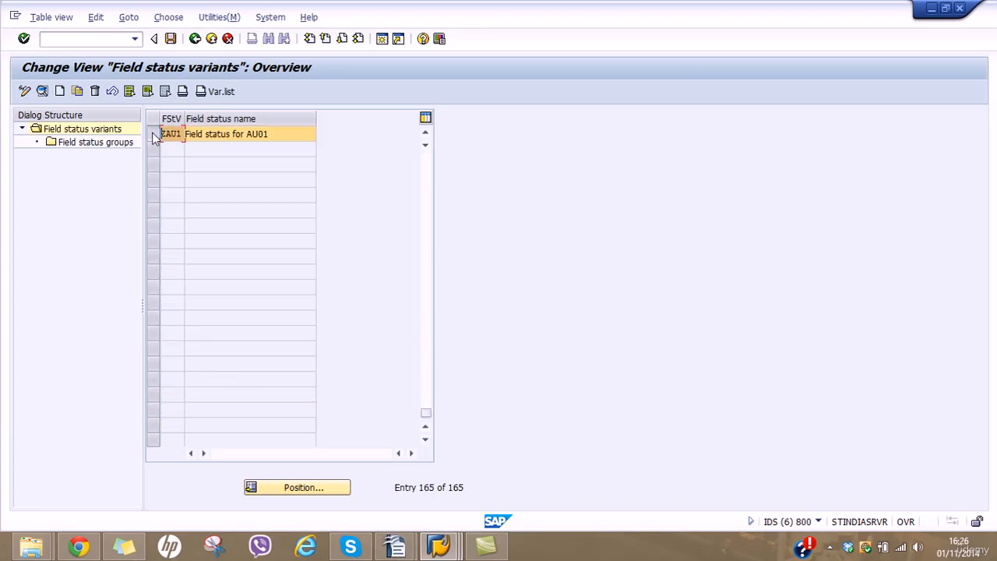
left_click(109, 144)
double_click(109, 143)
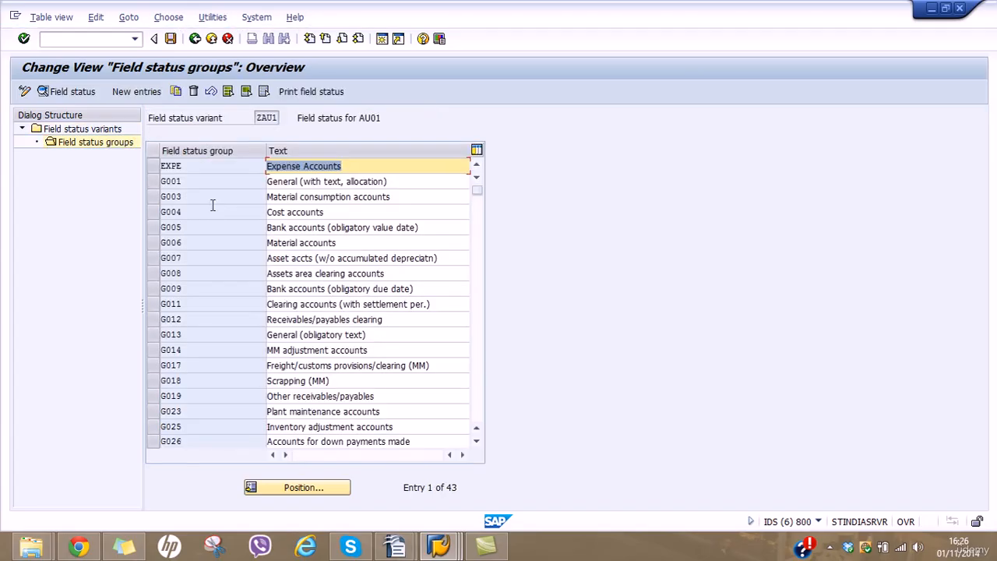
Position the list at field status group G029 Revenue accounts and open it for maintenance.
left_click(302, 490)
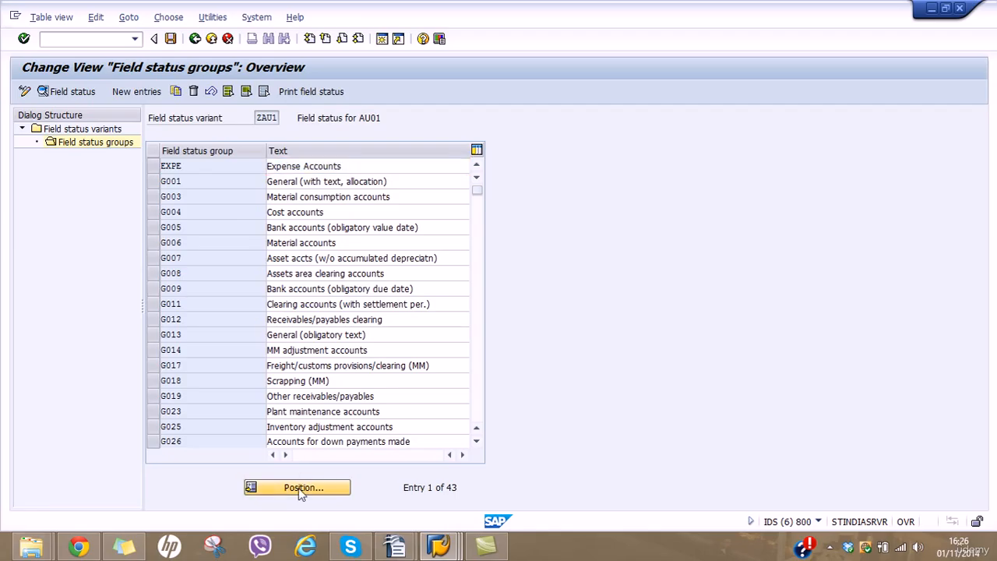
type("g0")
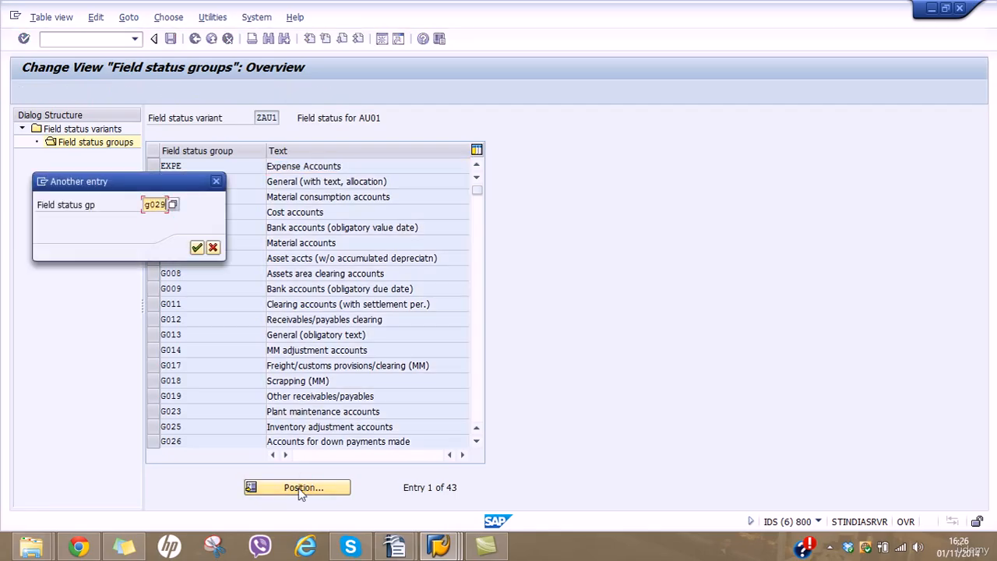
type("29")
key("Return")
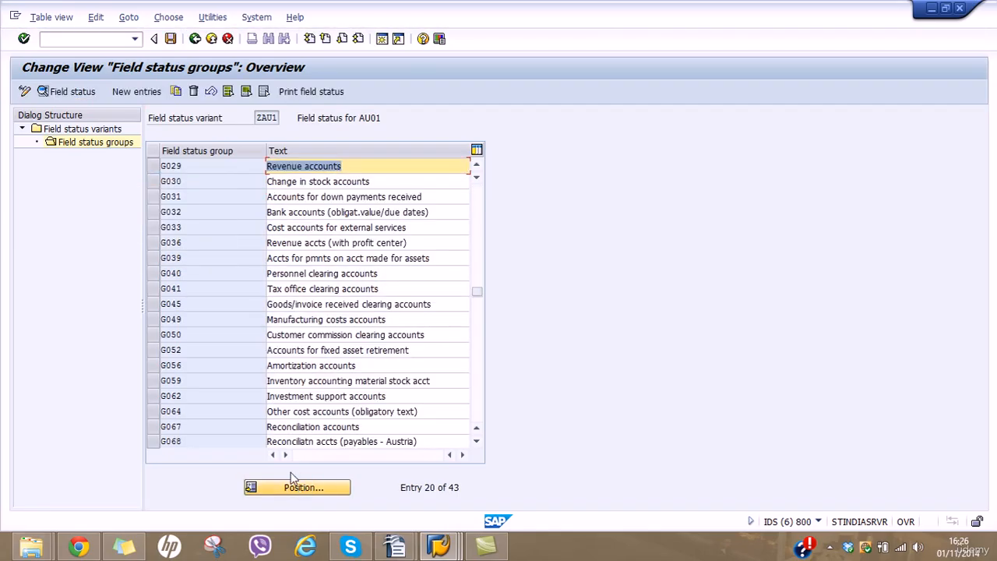
double_click(170, 166)
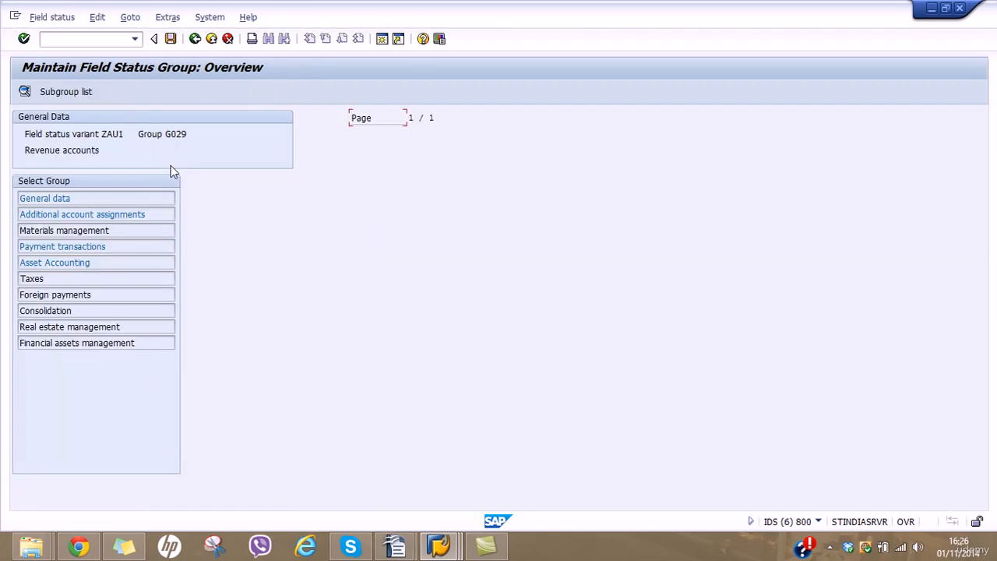
Set Asset retirement and Asset number / subnumber to optional entry in the Asset Accounting group of G029 and save.
double_click(60, 263)
left_click(325, 214)
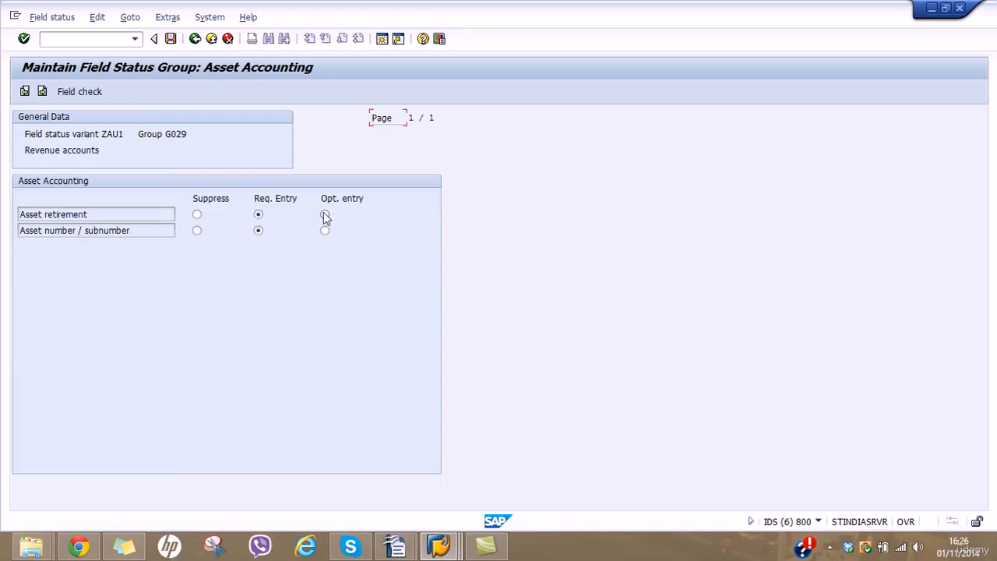
left_click(325, 231)
left_click(170, 40)
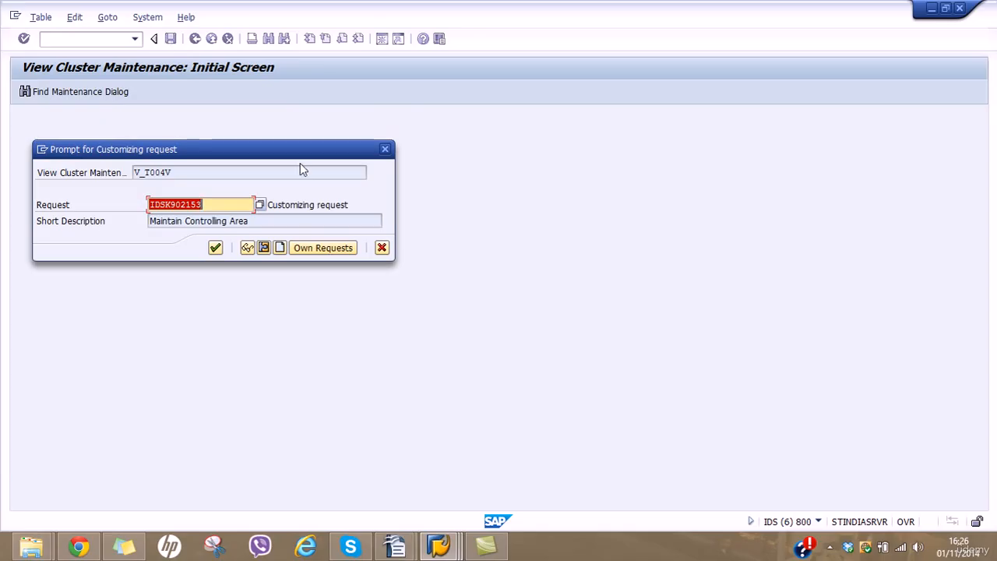
Record the change in the own customizing request described as Field Status Variant.
left_click(311, 248)
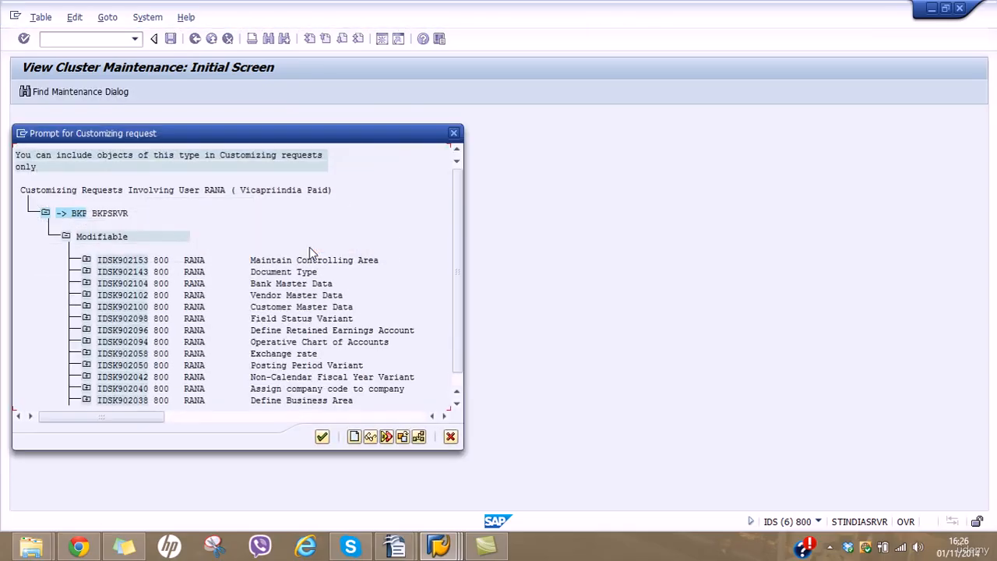
left_click(315, 320)
left_click(322, 437)
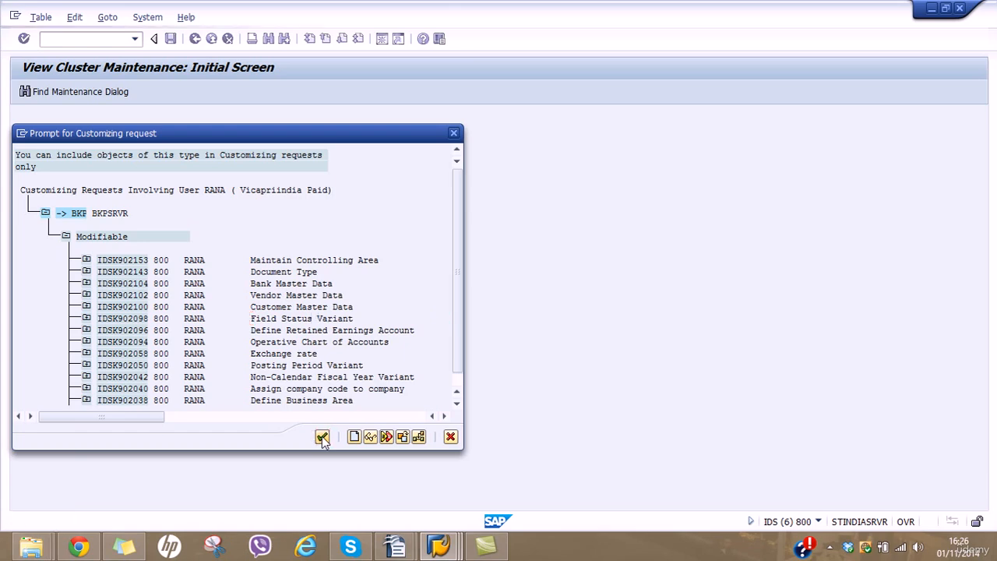
left_click(217, 248)
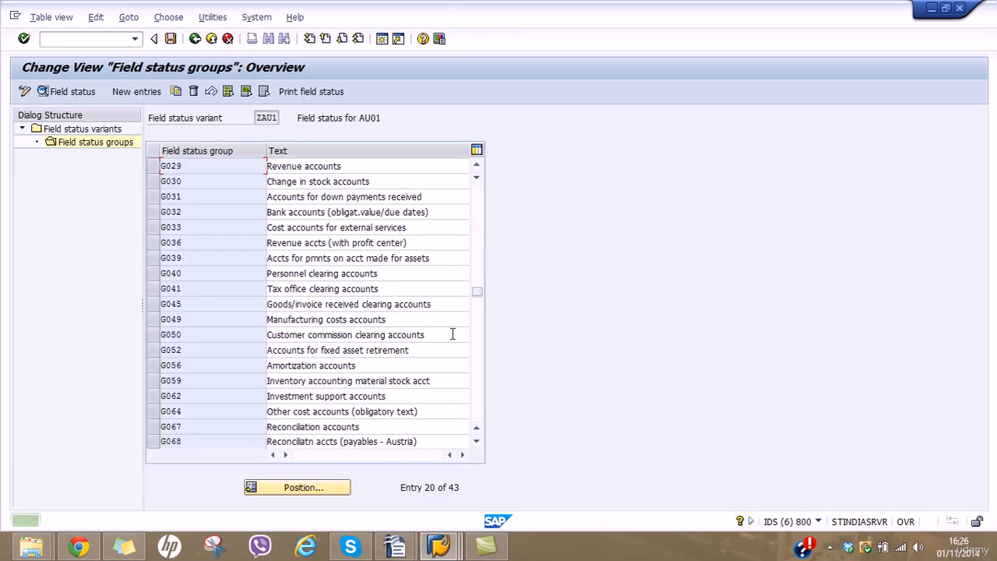
Return to the session with the open customer invoice and recheck its line item on account 6000.
left_click(448, 549)
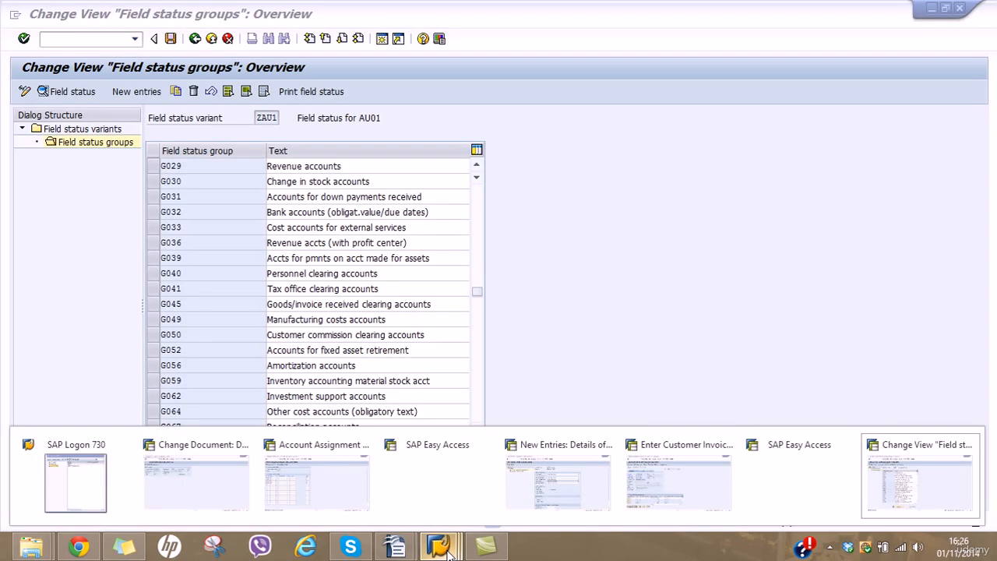
left_click(675, 459)
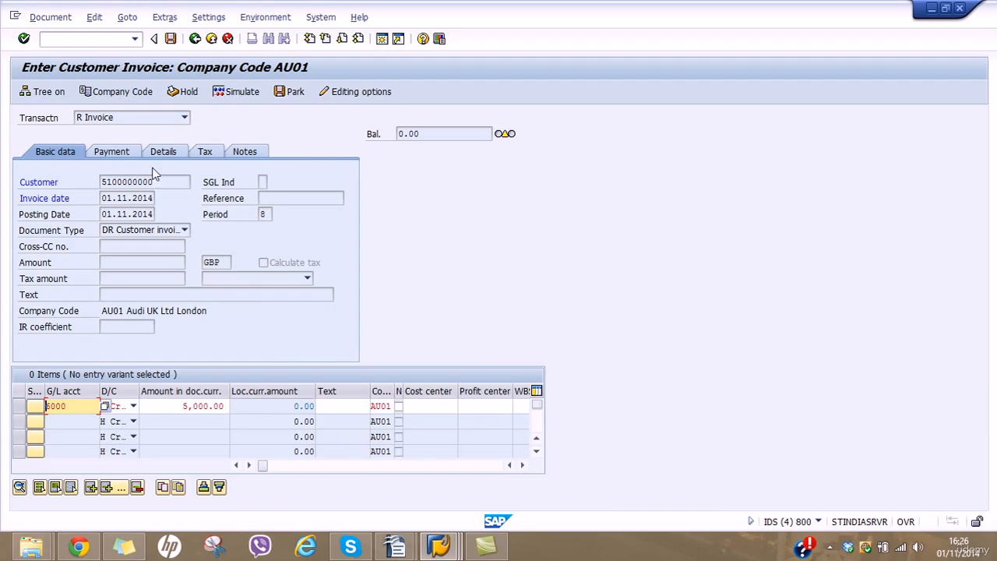
key("Return")
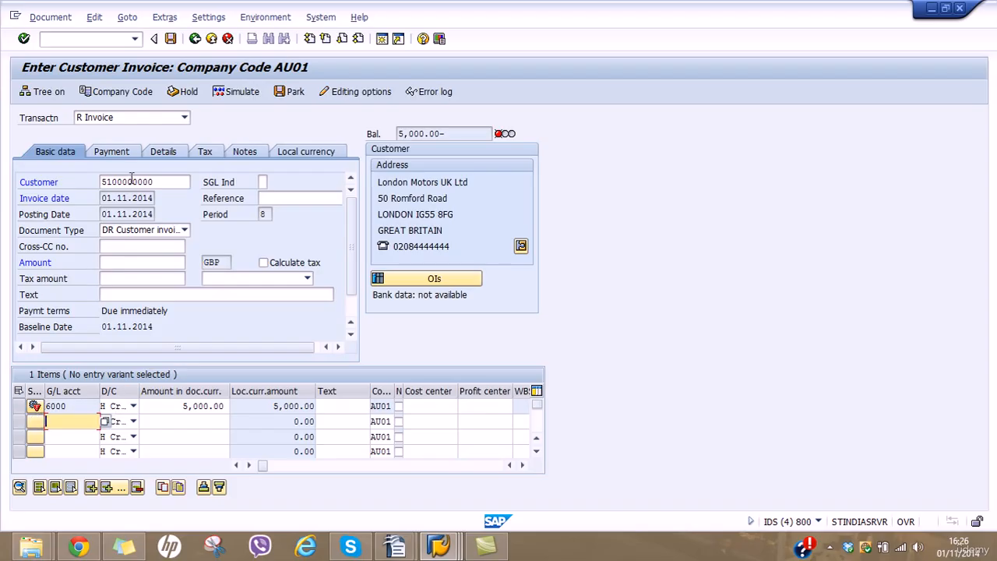
Exit the open customer invoice without keeping its data and start a new FB70 invoice.
left_click(197, 40)
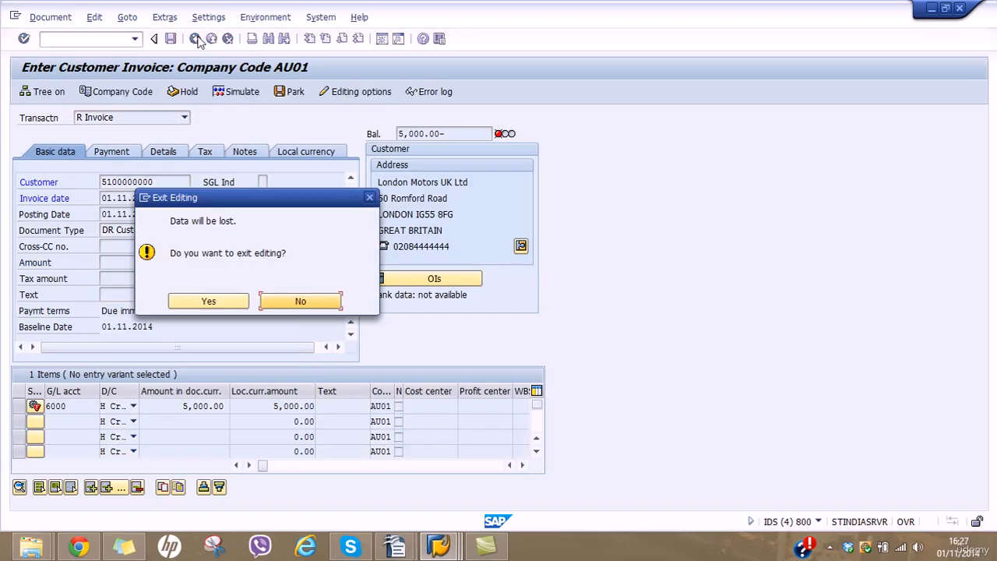
left_click(232, 302)
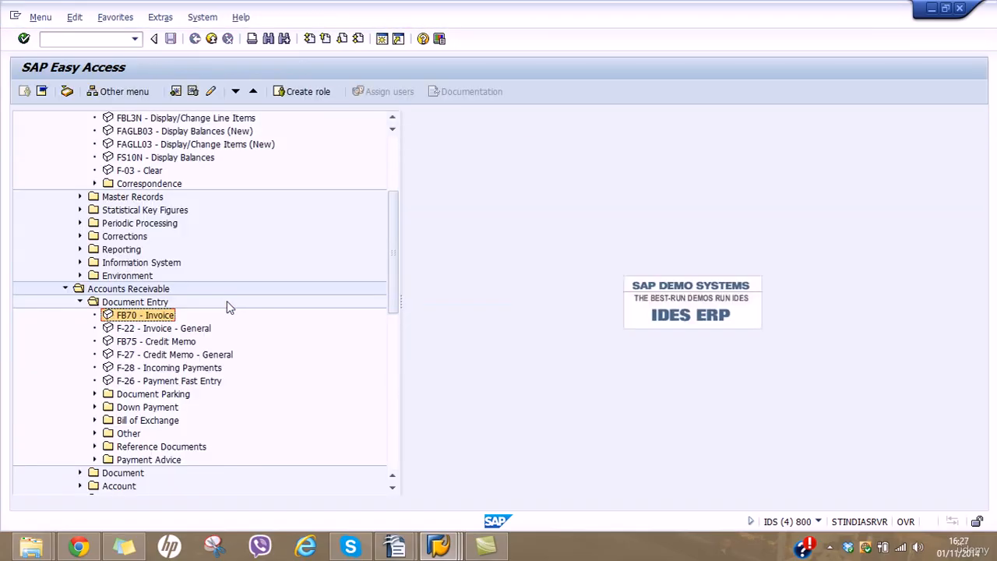
double_click(162, 316)
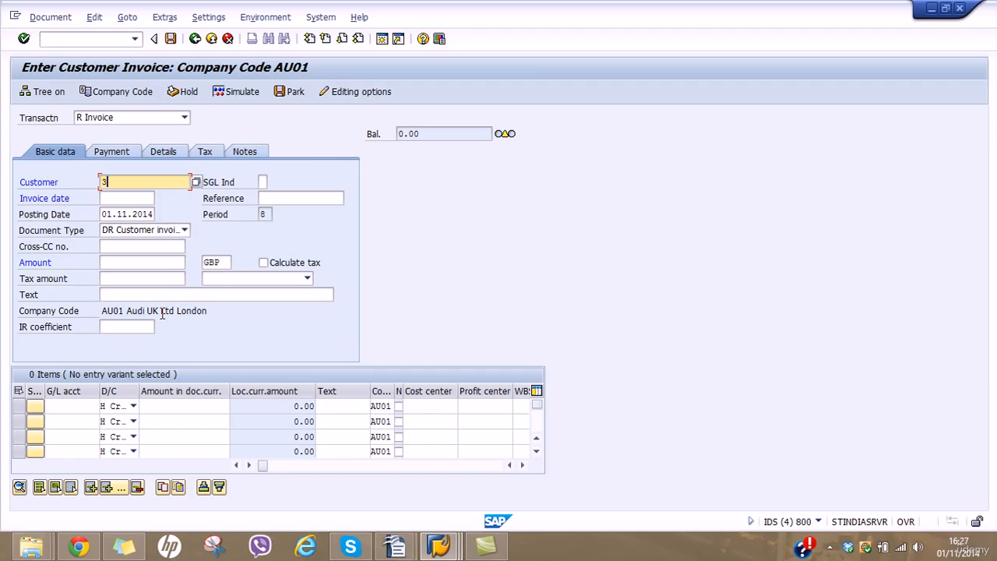
Enter the customer number and the invoice date 01.11.2014 in the basic data of the new invoice.
key("BackSpace")
left_click(145, 195)
left_click(137, 198)
type("0")
left_click(129, 212)
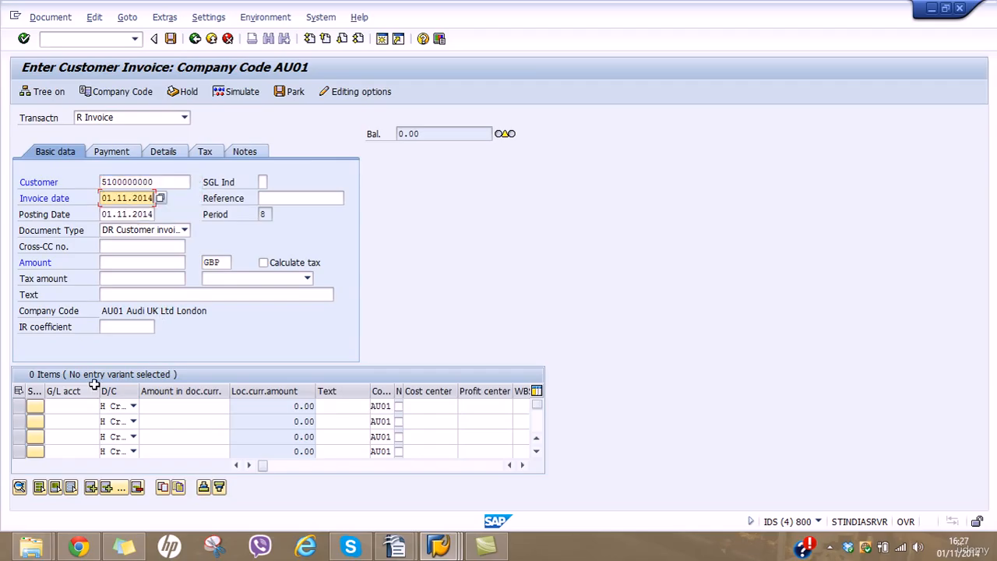
Enter a credit line item on G/L account 6000 with a document currency amount of 5000 in the new invoice.
left_click(84, 405)
type("6000")
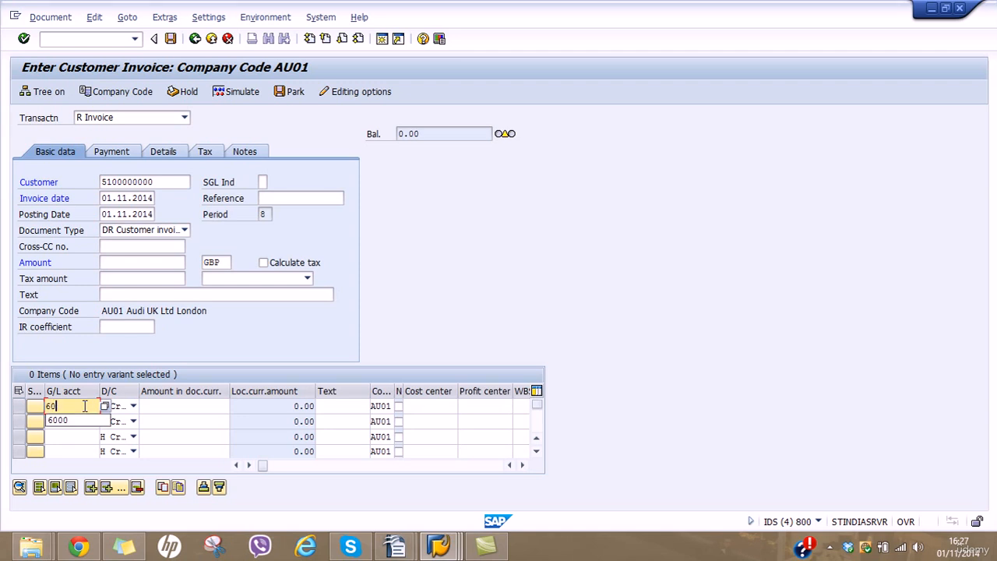
left_click(169, 411)
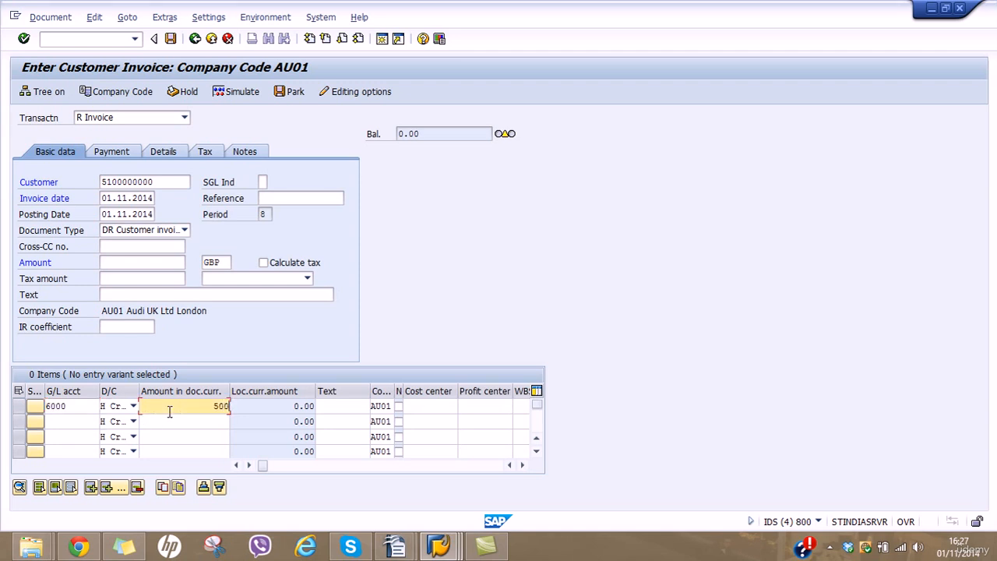
key("Return")
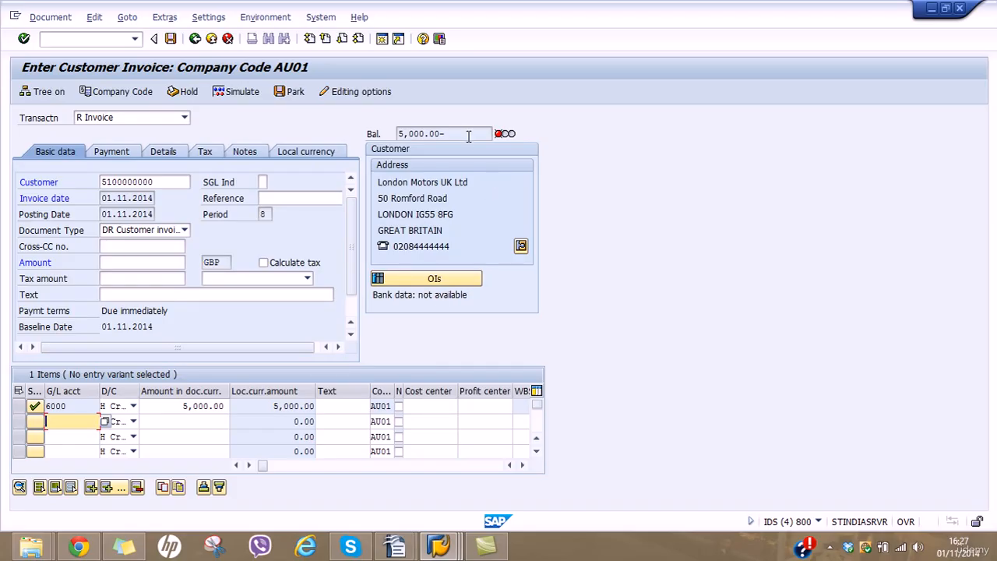
Set the invoice header amount to 5000 GBP and check the document balance.
left_click_drag(468, 135, 399, 133)
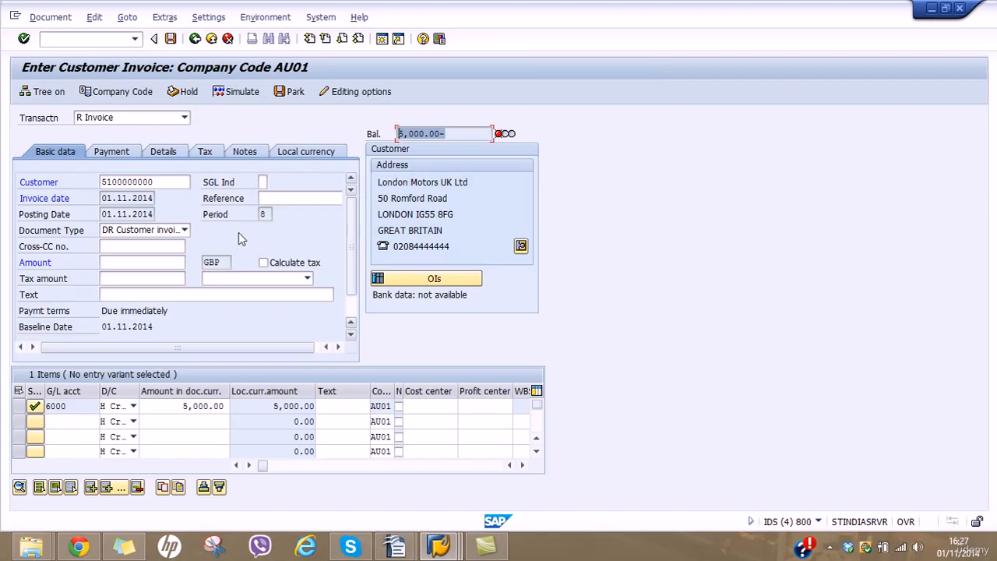
left_click(175, 263)
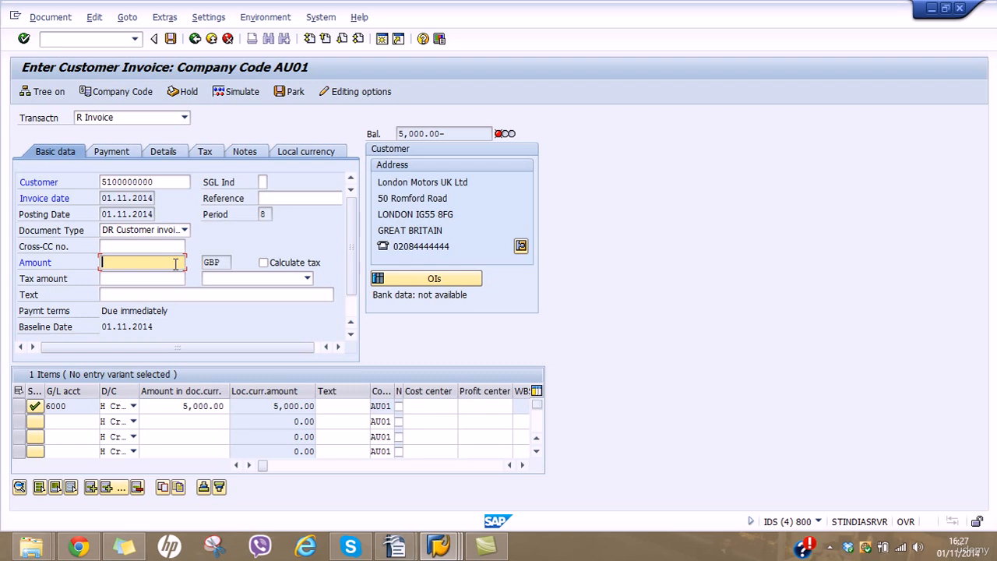
type("5000")
key("Return")
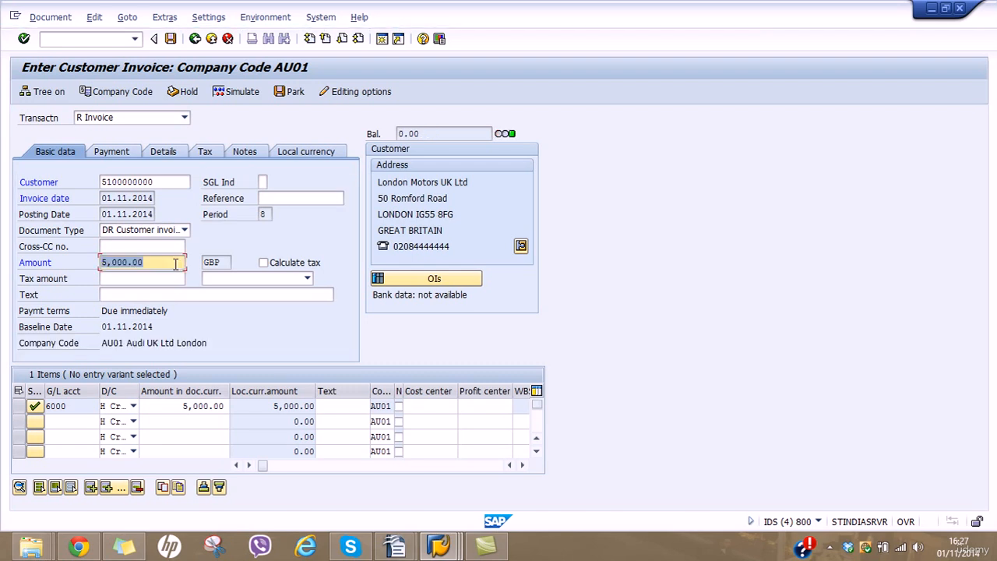
left_click(425, 134)
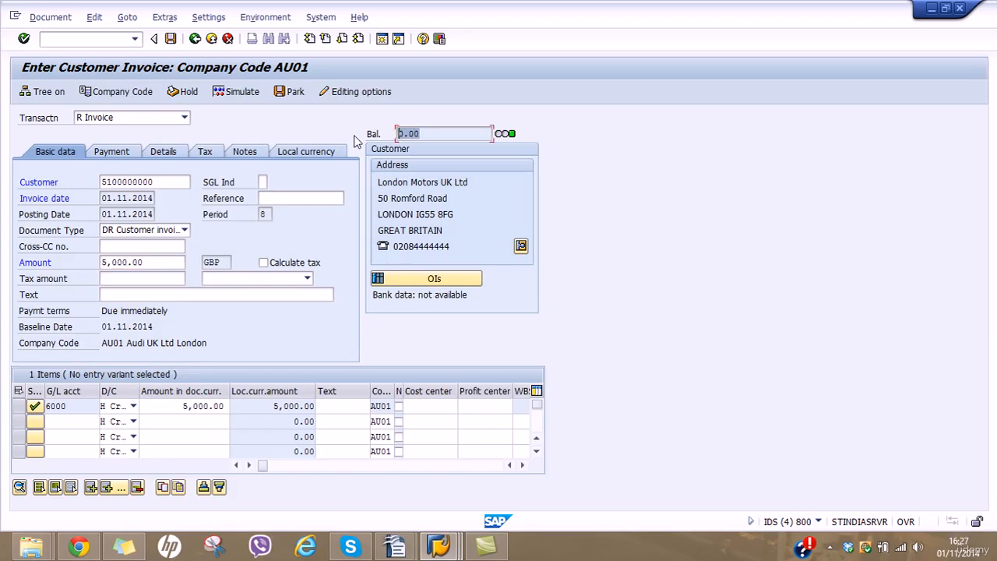
Turn on Propose final amount in the accounting editing options and save the options.
left_click(350, 92)
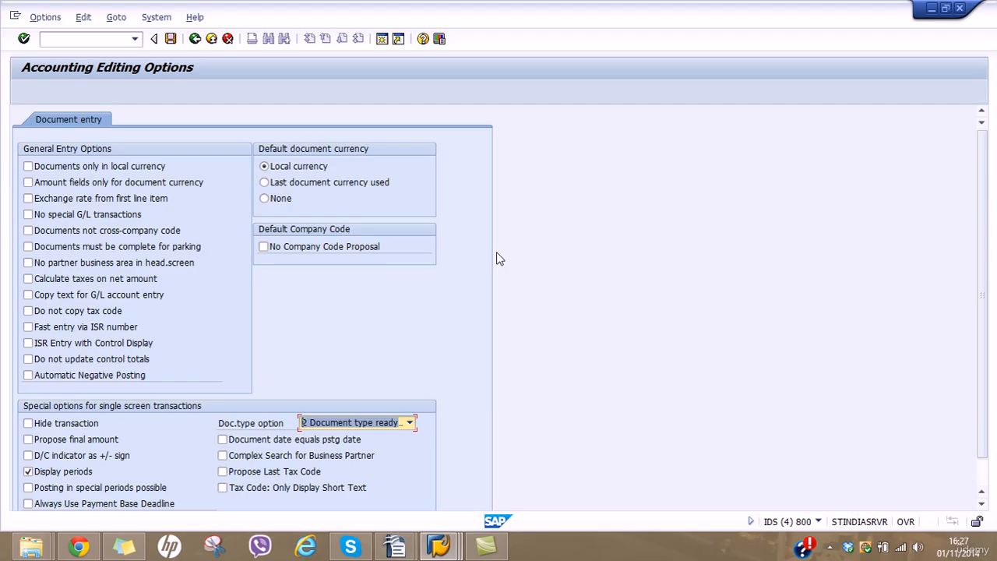
left_click(29, 440)
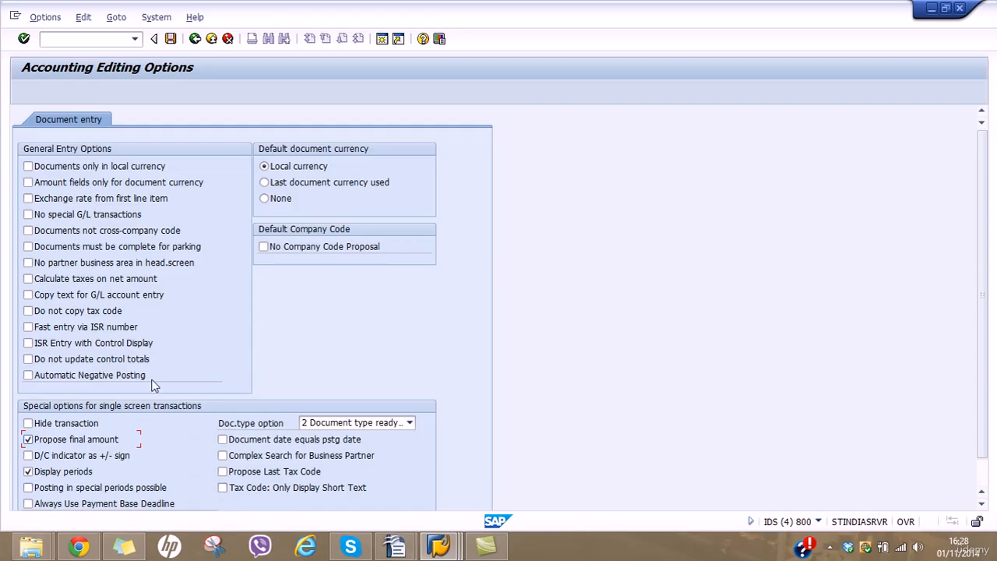
left_click(170, 39)
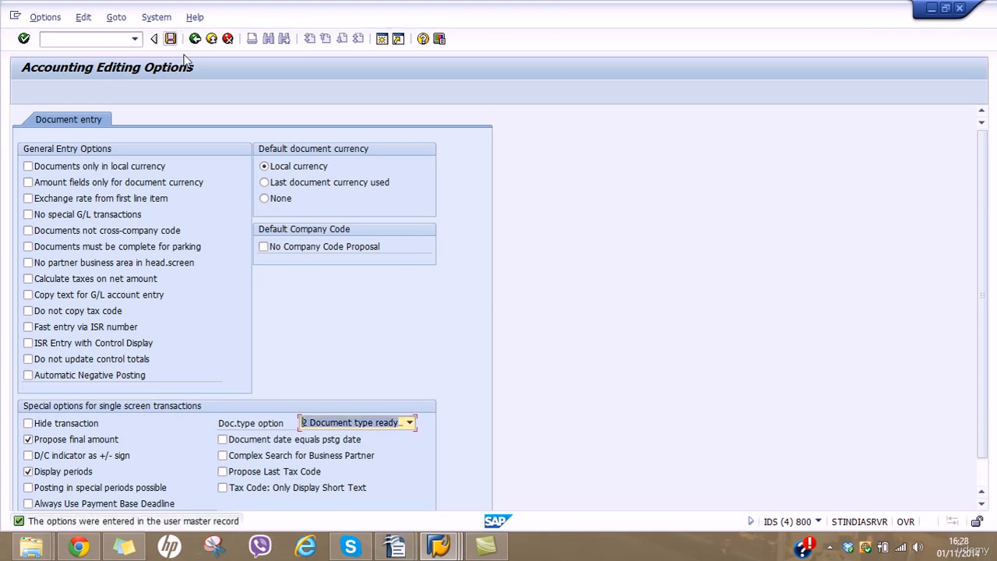
Return to the customer invoice, simulate it to review the document overview, and post the document.
left_click(210, 39)
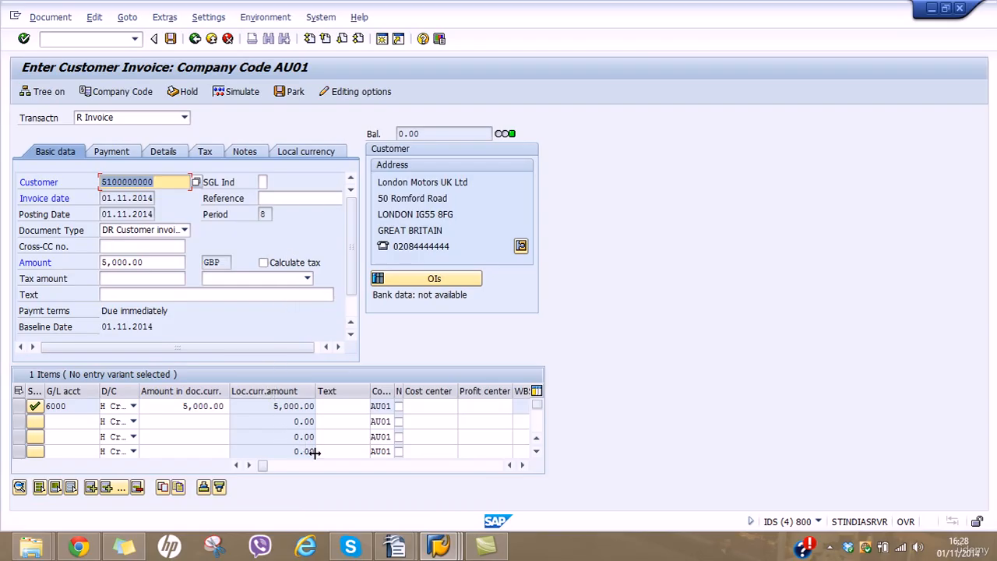
left_click(243, 92)
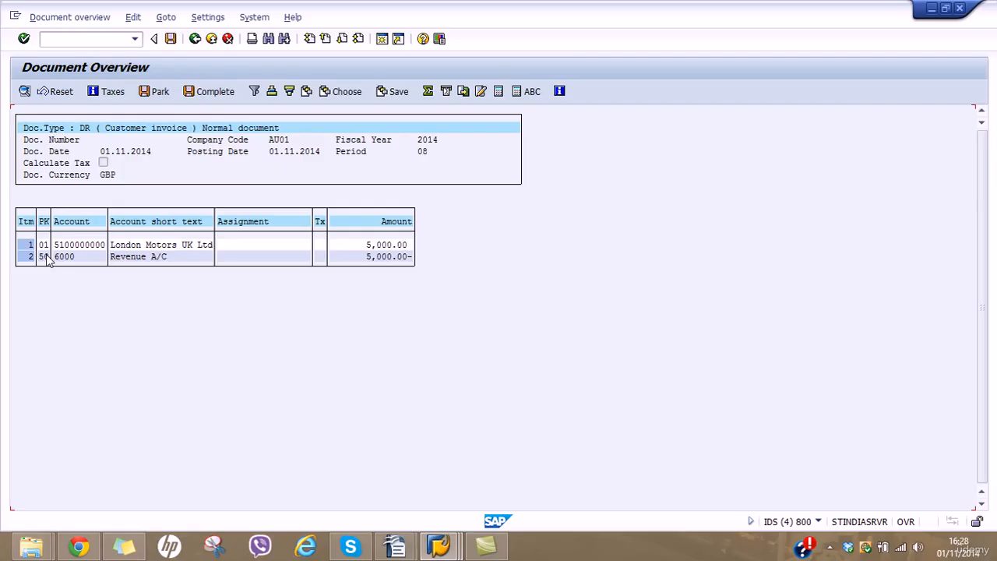
left_click(170, 43)
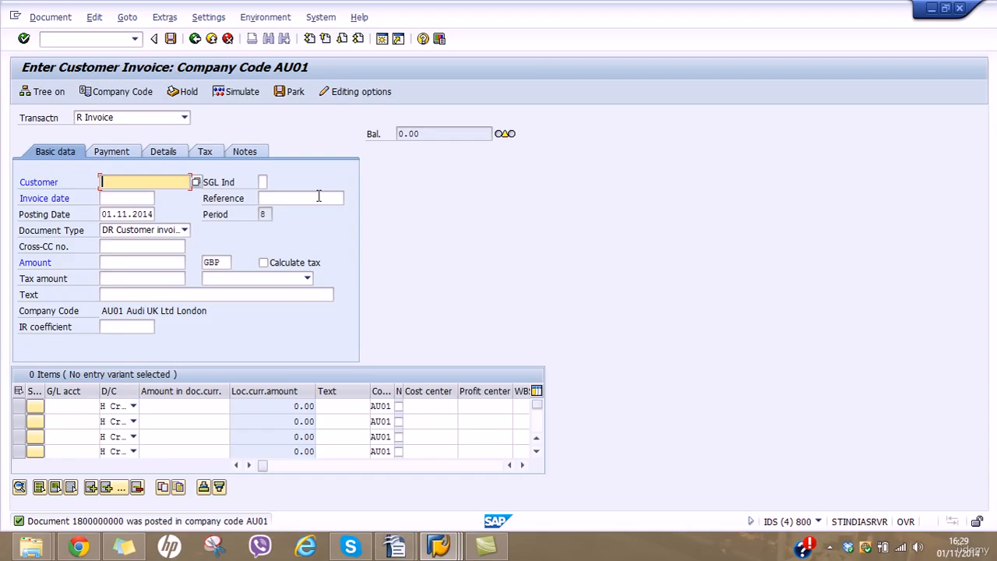
Display the just-posted customer invoice document and check its transaction code, document number and customer line item.
left_click(48, 17)
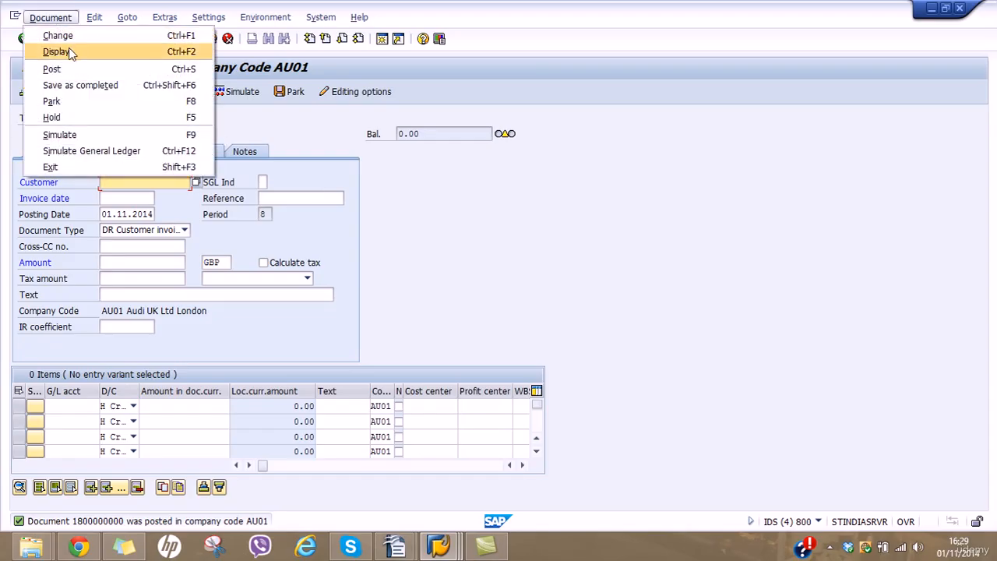
left_click(68, 52)
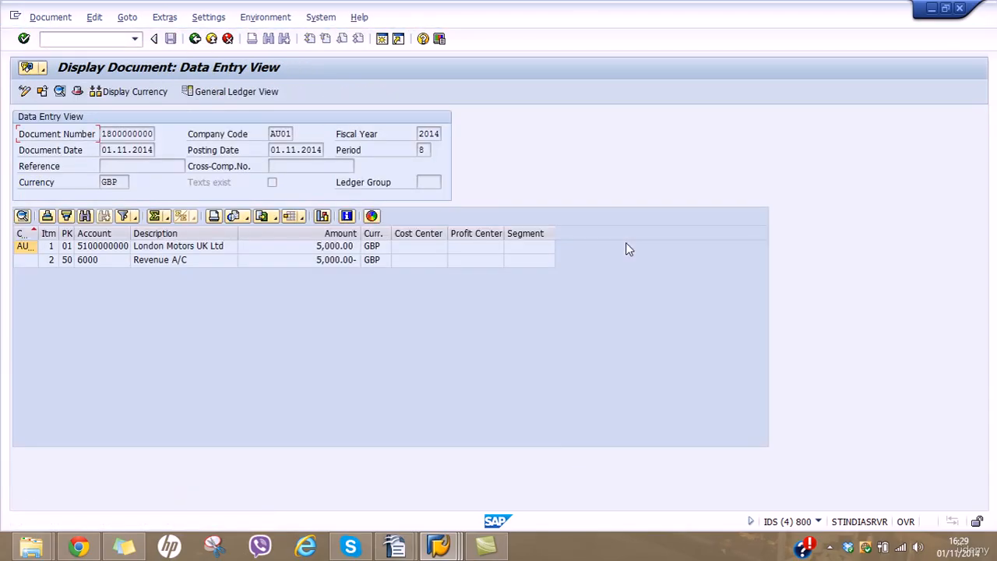
left_click(818, 521)
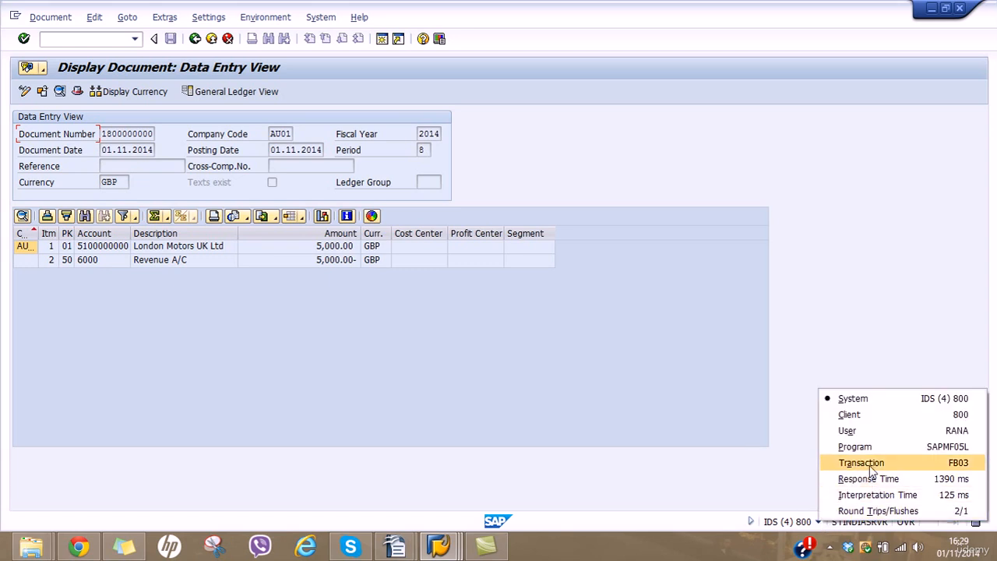
left_click(536, 352)
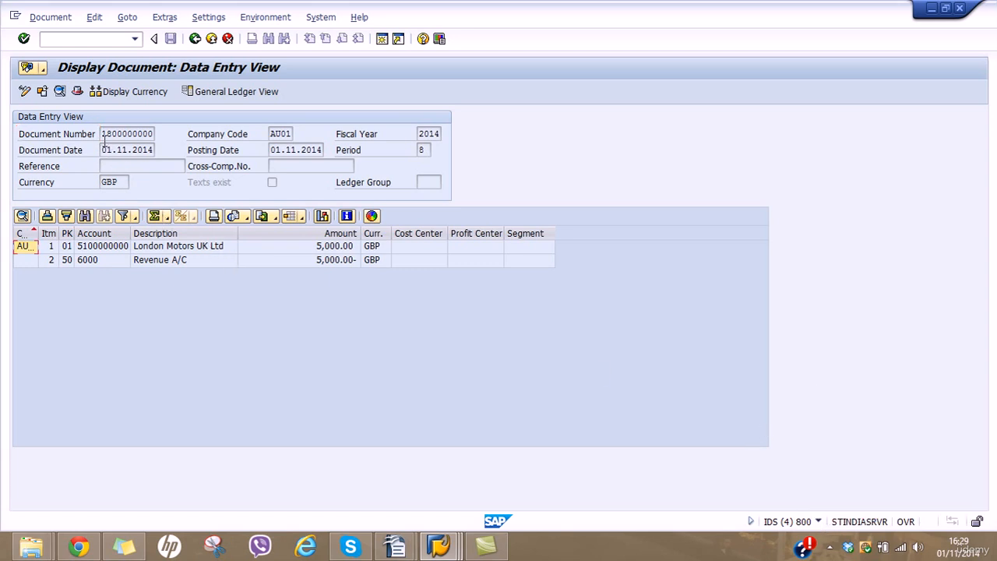
left_click_drag(101, 134, 173, 132)
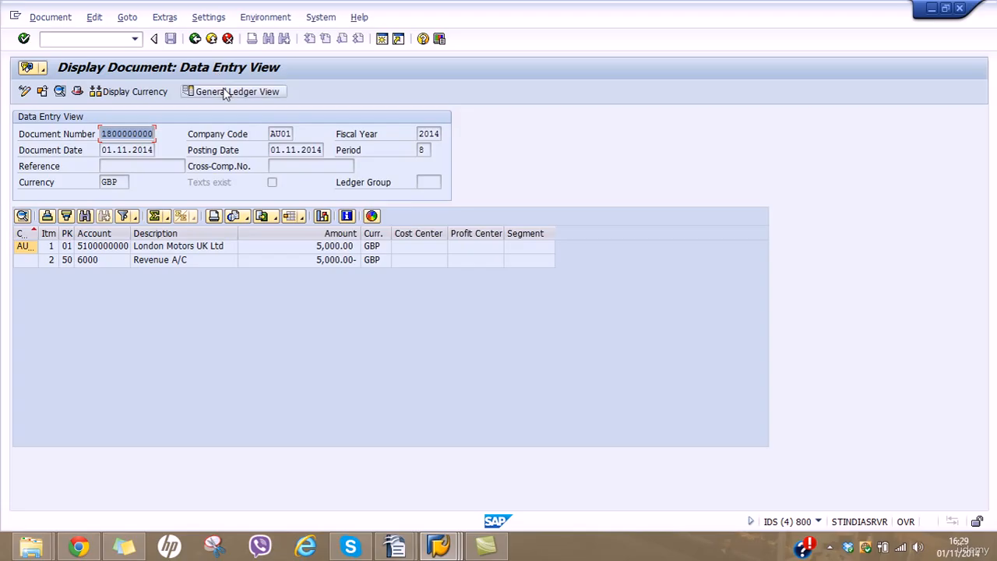
left_click(100, 249)
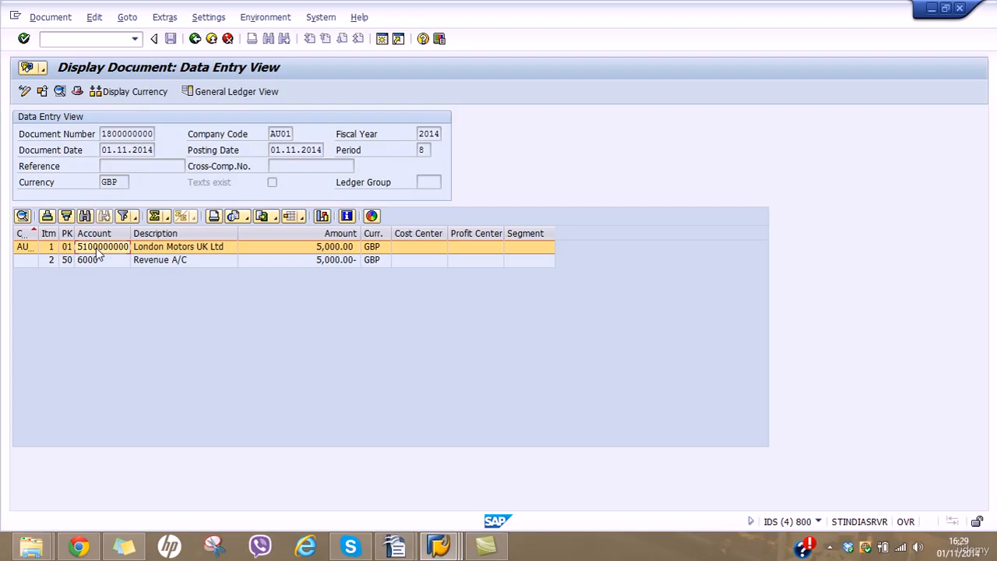
Show the posted invoice in the general ledger view and display its amounts in group currency.
left_click(226, 92)
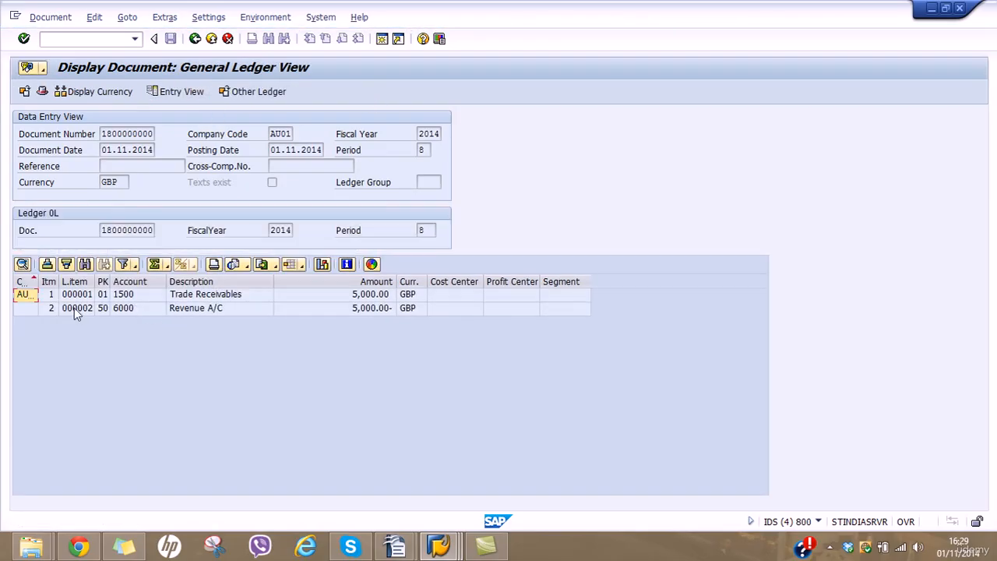
left_click(38, 299)
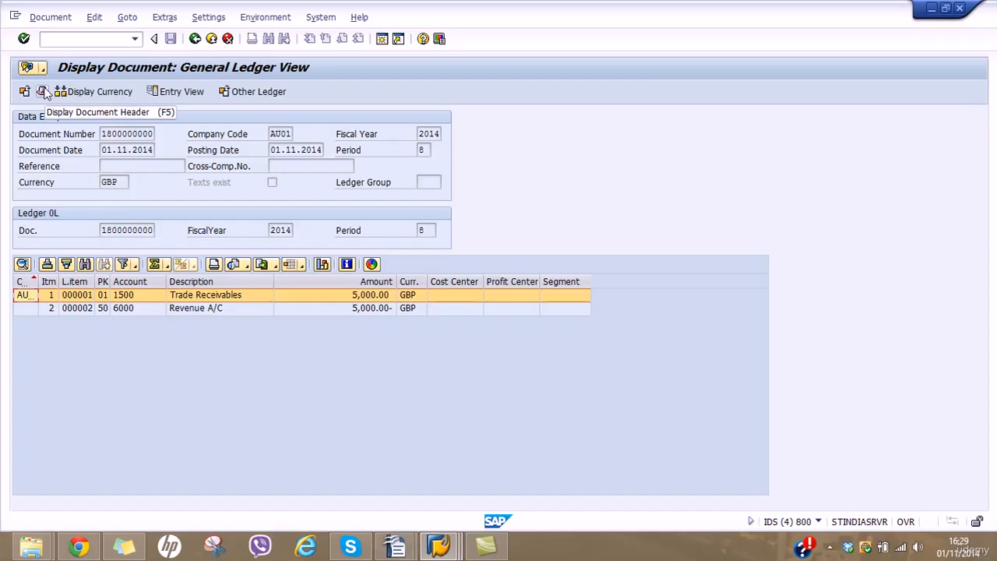
left_click(98, 92)
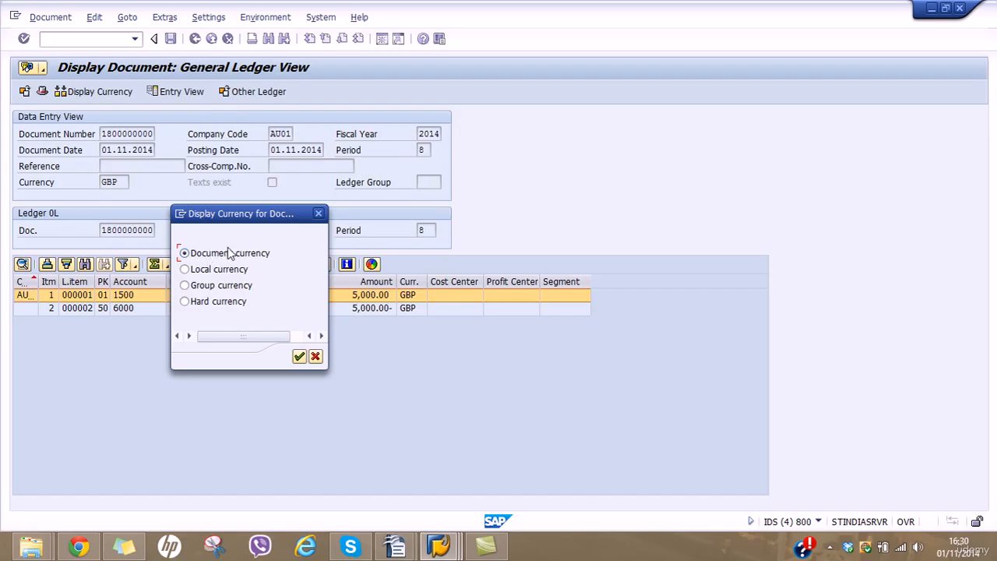
left_click_drag(236, 220, 608, 116)
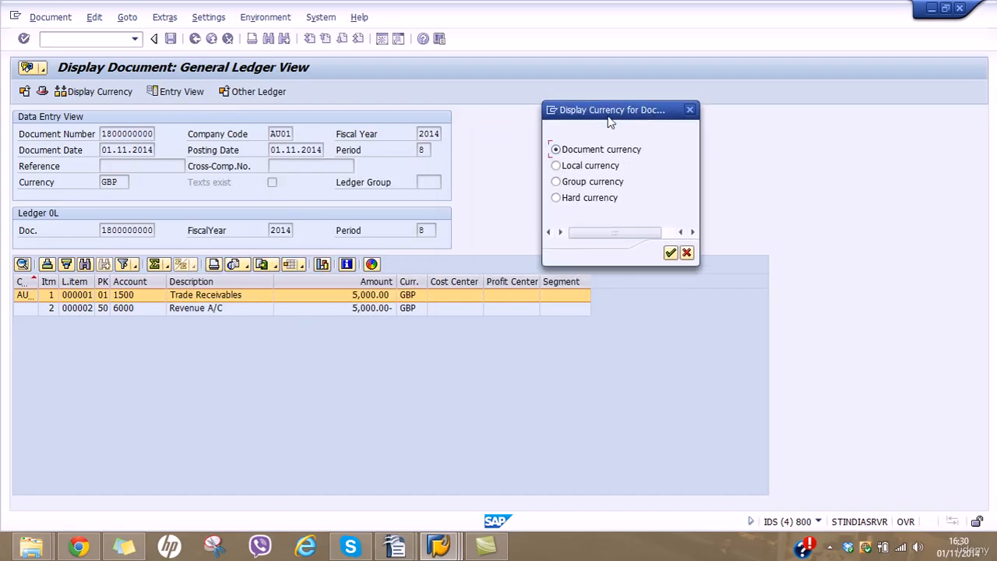
left_click(584, 181)
left_click(669, 252)
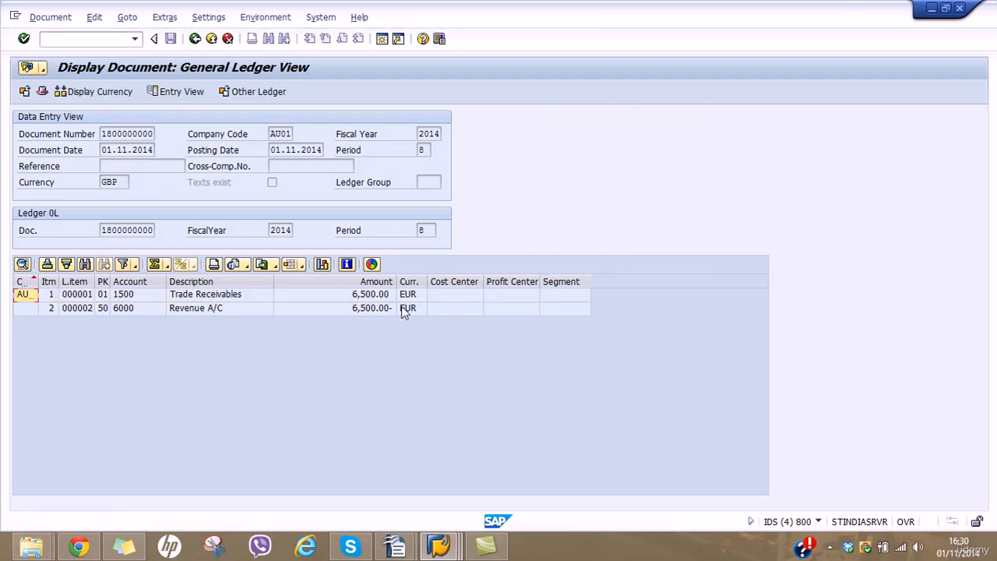
Display the posted invoice's amounts in hard currency, and return to the customer invoice entry screen.
left_click(121, 92)
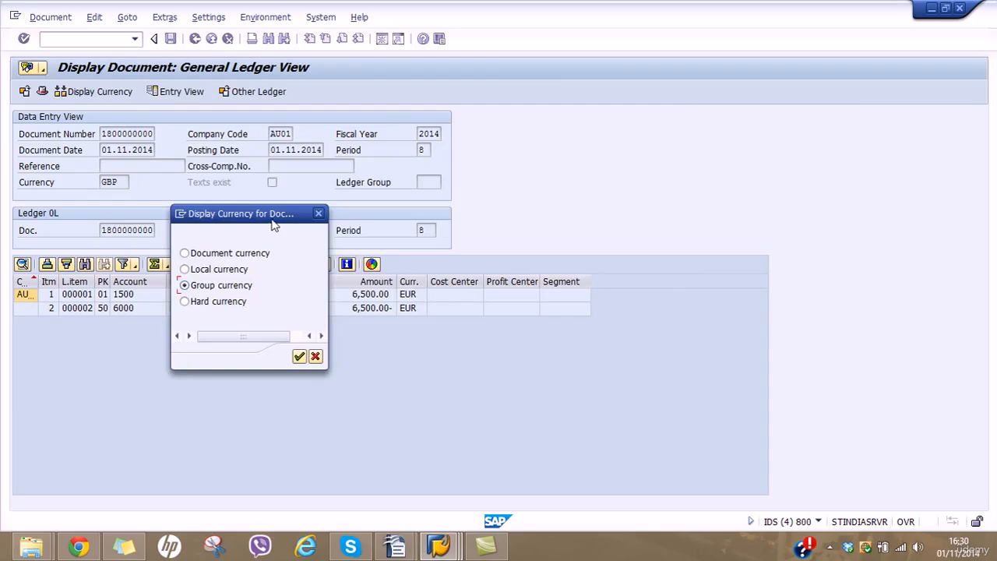
left_click_drag(273, 224, 636, 131)
left_click(584, 207)
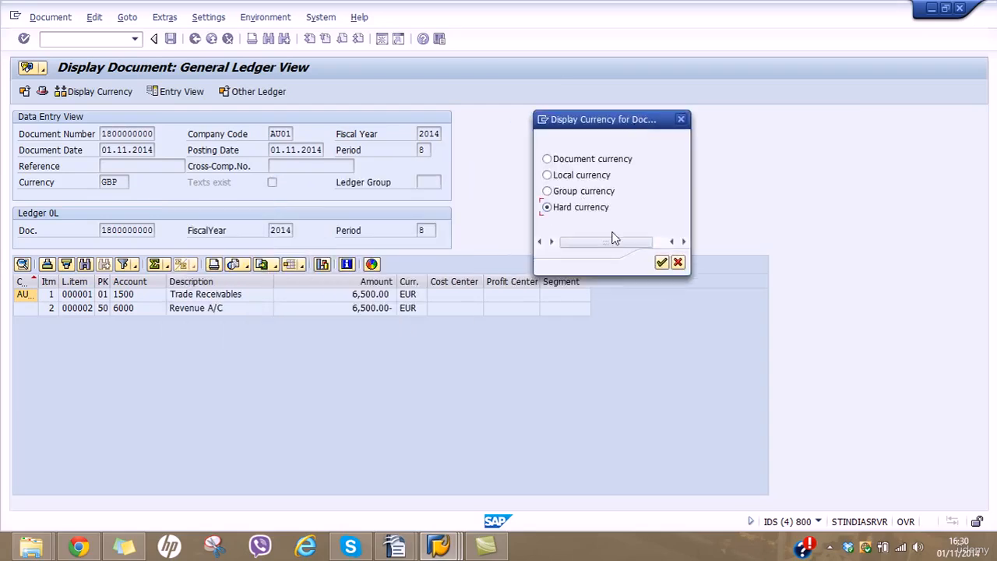
left_click(661, 262)
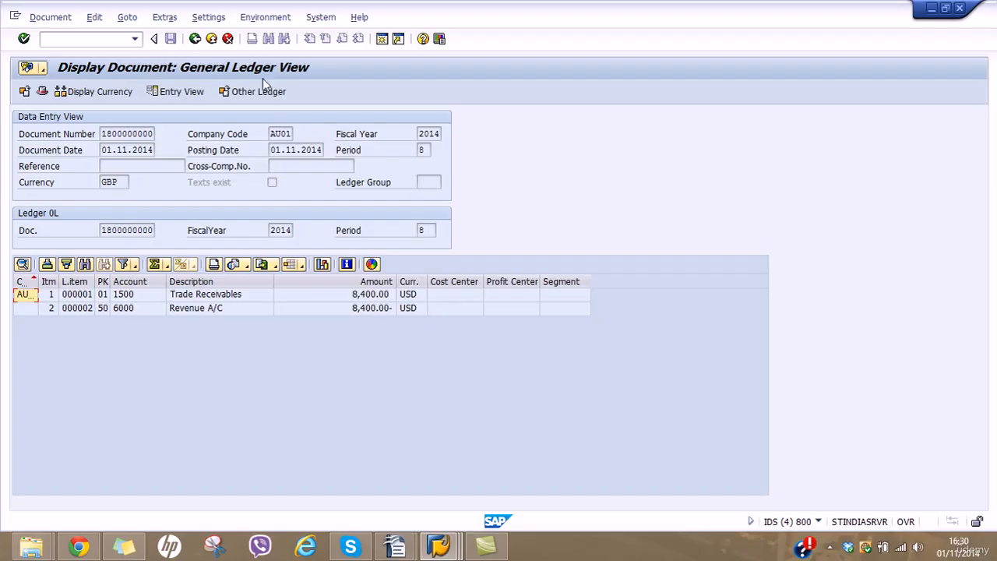
left_click(194, 38)
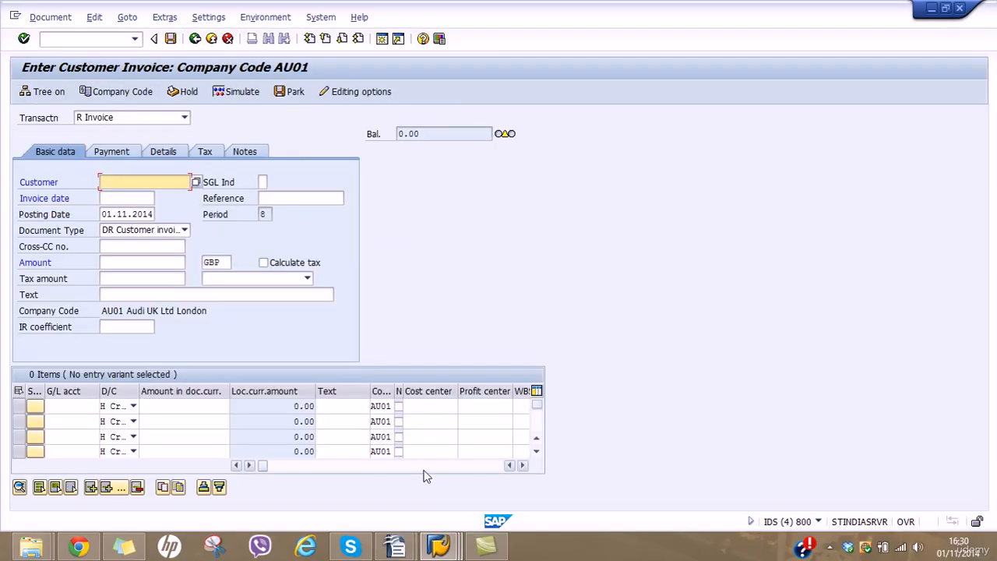
Switch to SAP FICO Training Contents.docx in OpenOffice Writer and check the line item topic under Accounts Receivable Invoice.
left_click(413, 543)
left_click(327, 467)
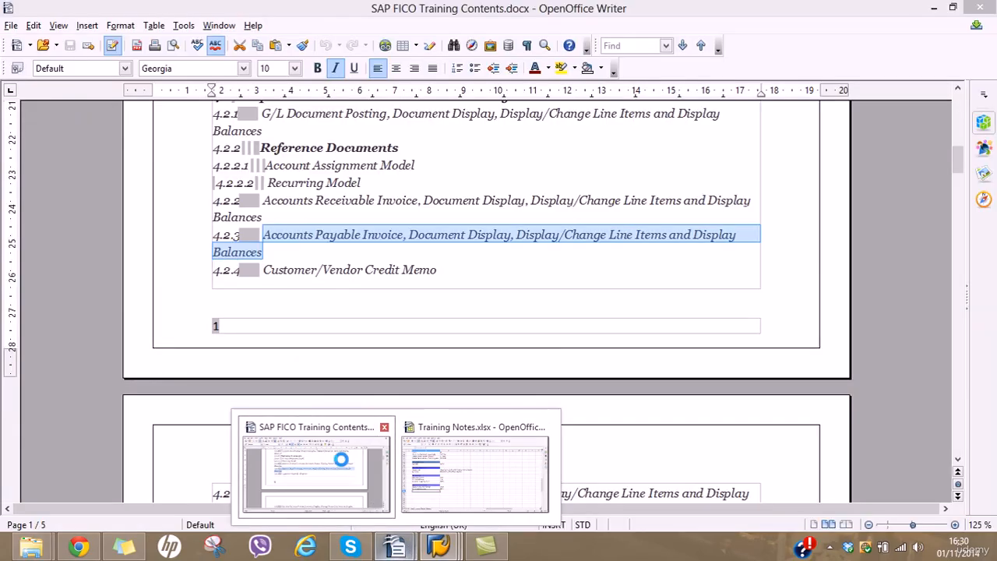
left_click(560, 218)
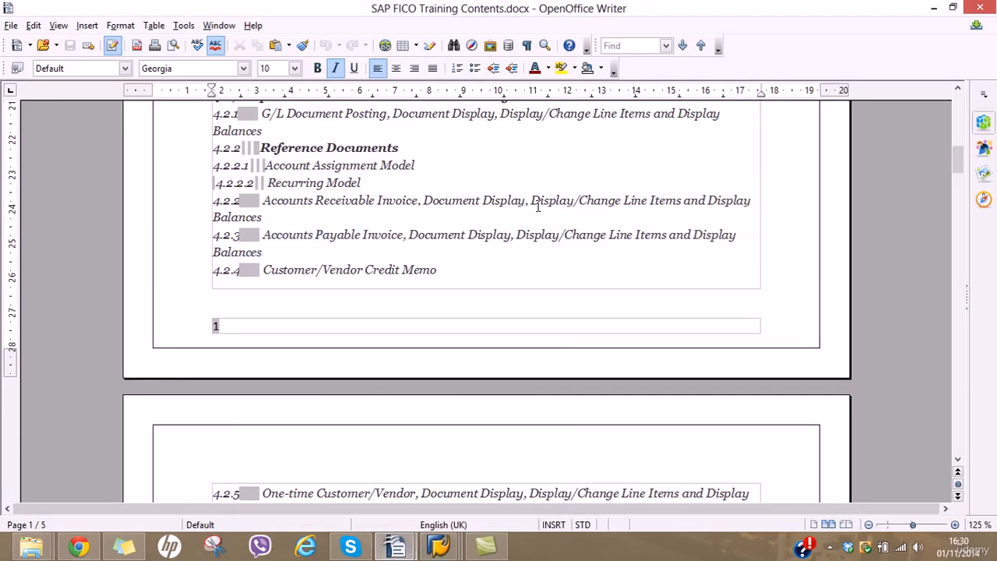
left_click_drag(533, 201, 672, 199)
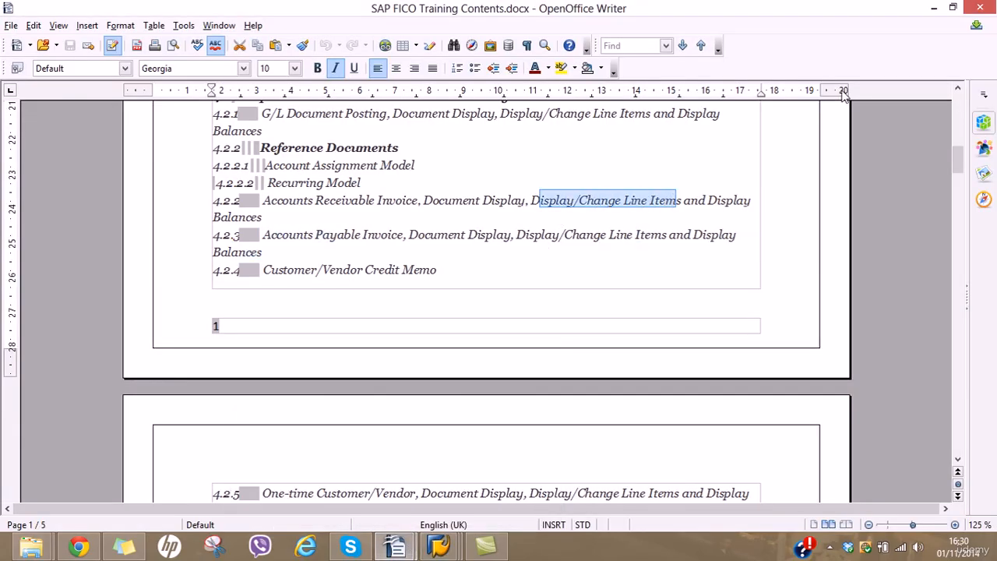
left_click(934, 7)
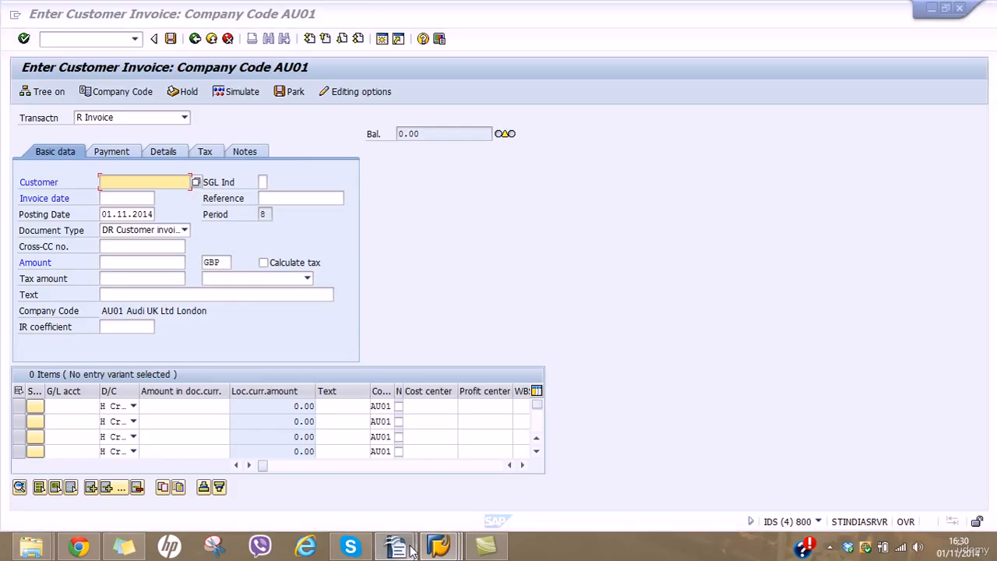
Switch to Training Notes.xlsx in OpenOffice Calc and enter the heading Accounts Receivable in cell B80.
mouse_move(396, 545)
left_click(435, 499)
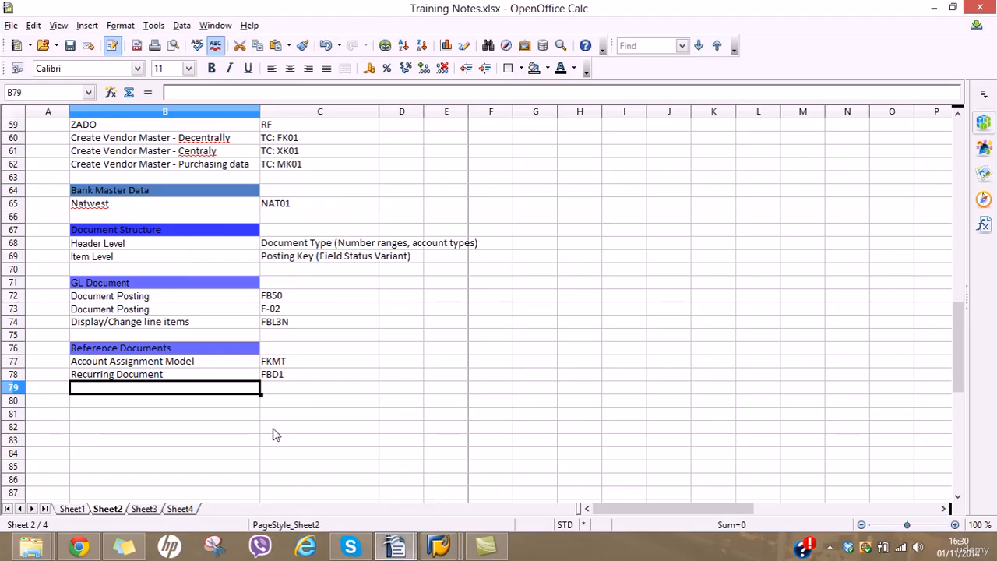
key("Down")
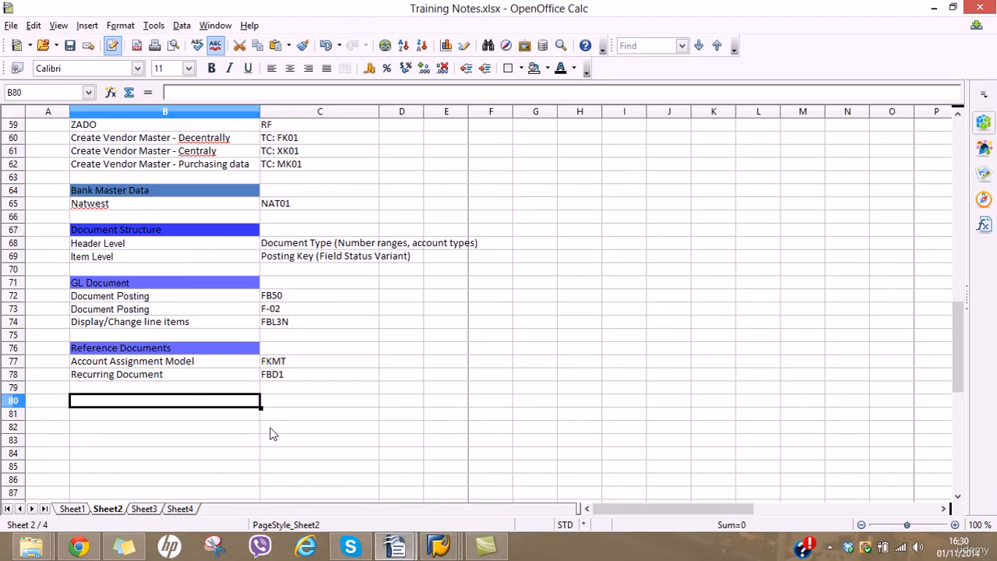
type("Account")
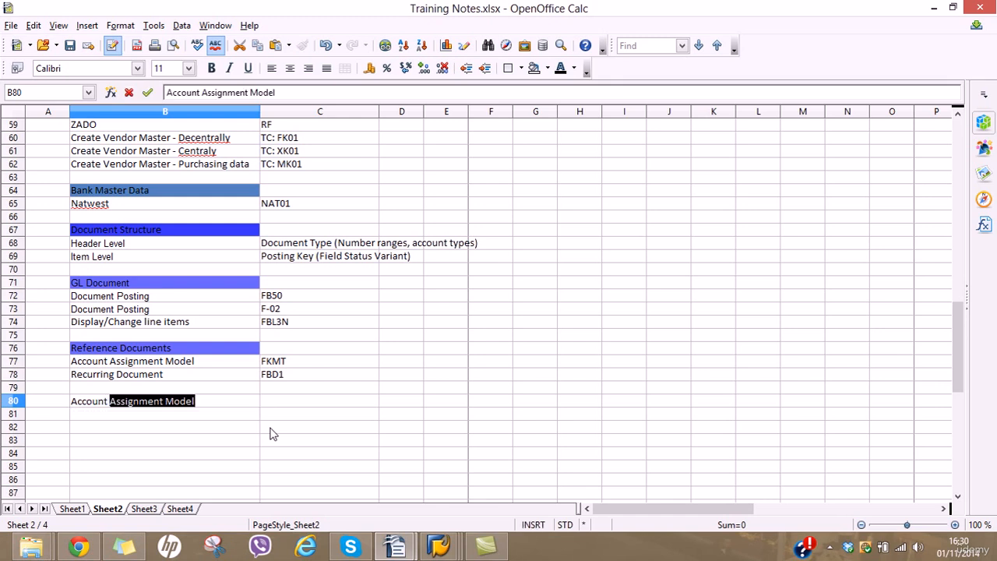
key("BackSpace")
key("BackSpace")
type("s Receivable")
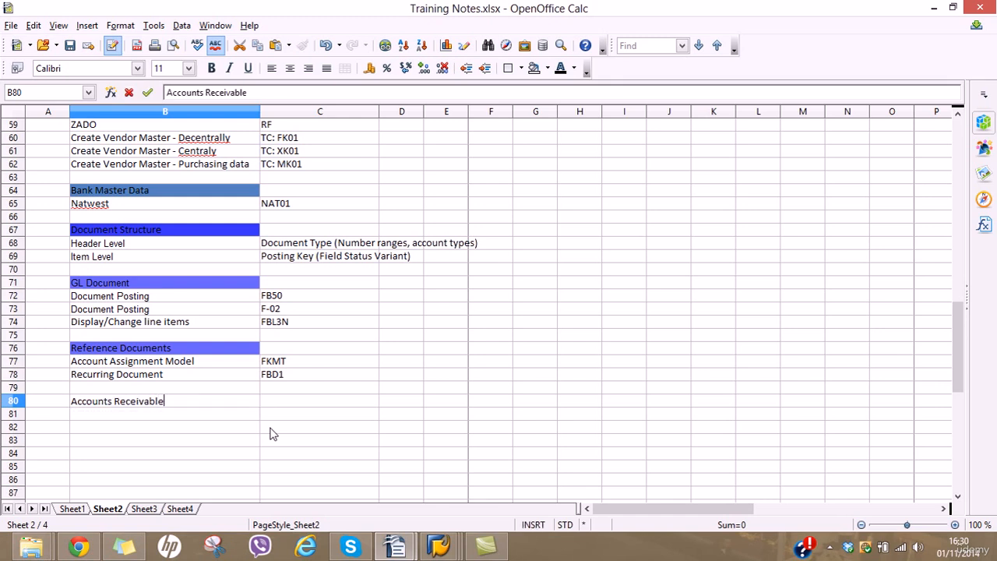
key("Return")
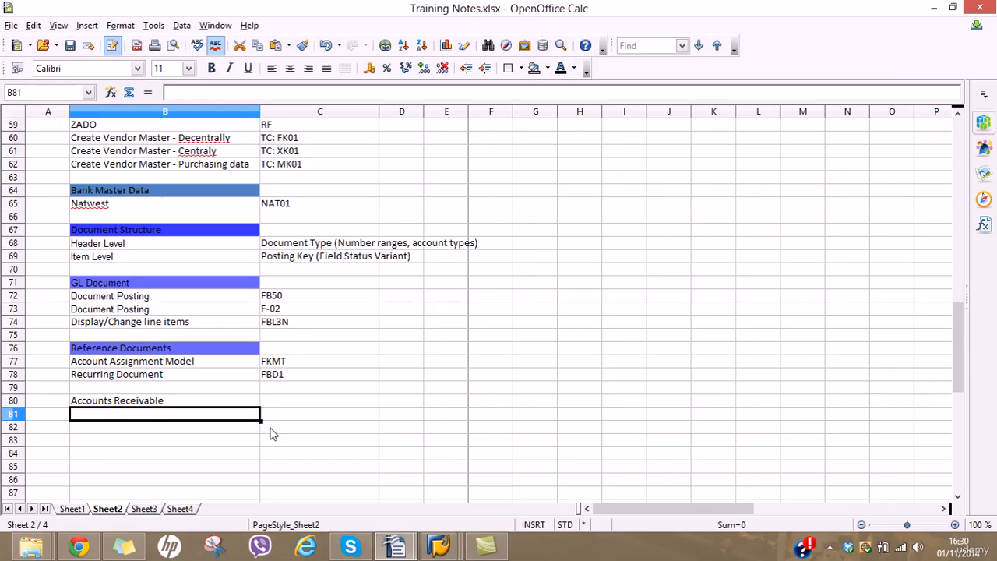
Add two Document Posting entries in rows 81 and 82 under Accounts Receivable, with transaction codes FB70 and F-22.
type("Document Posting")
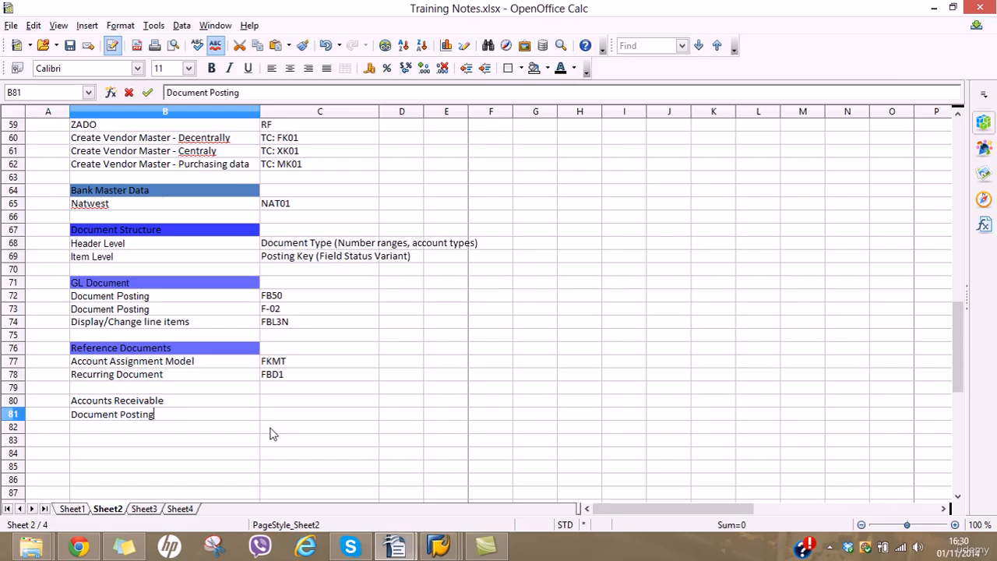
key("Tab")
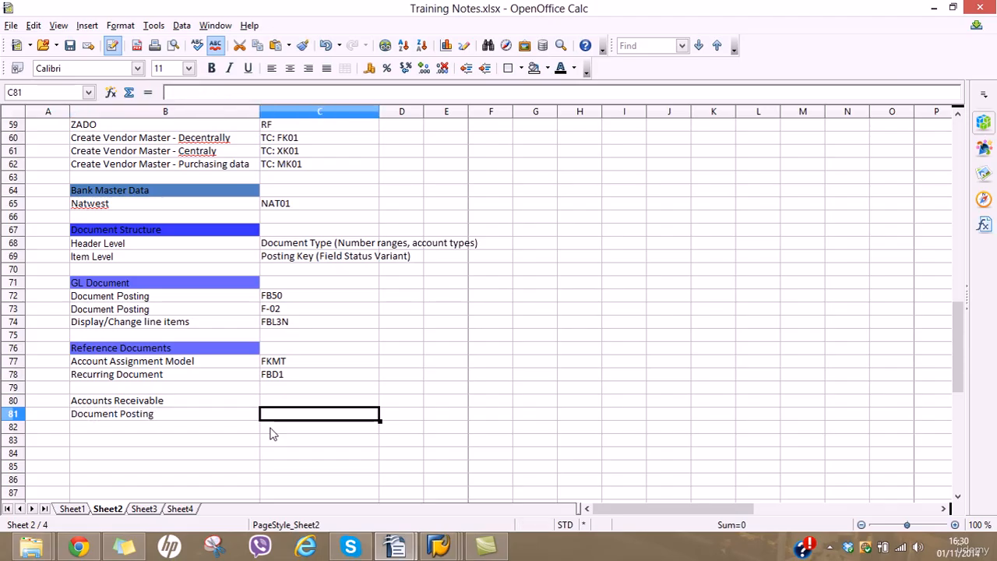
type("FB70")
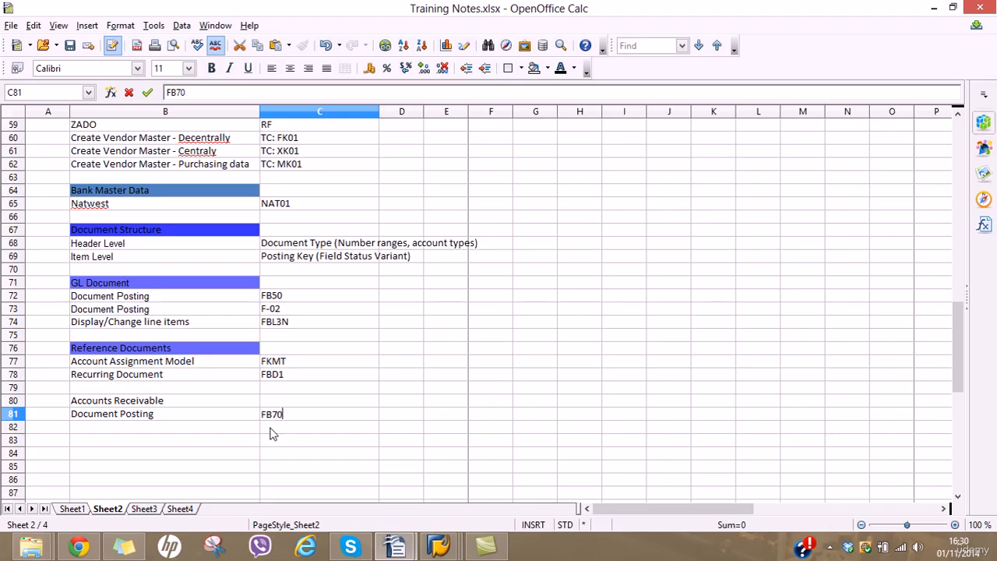
key("Return")
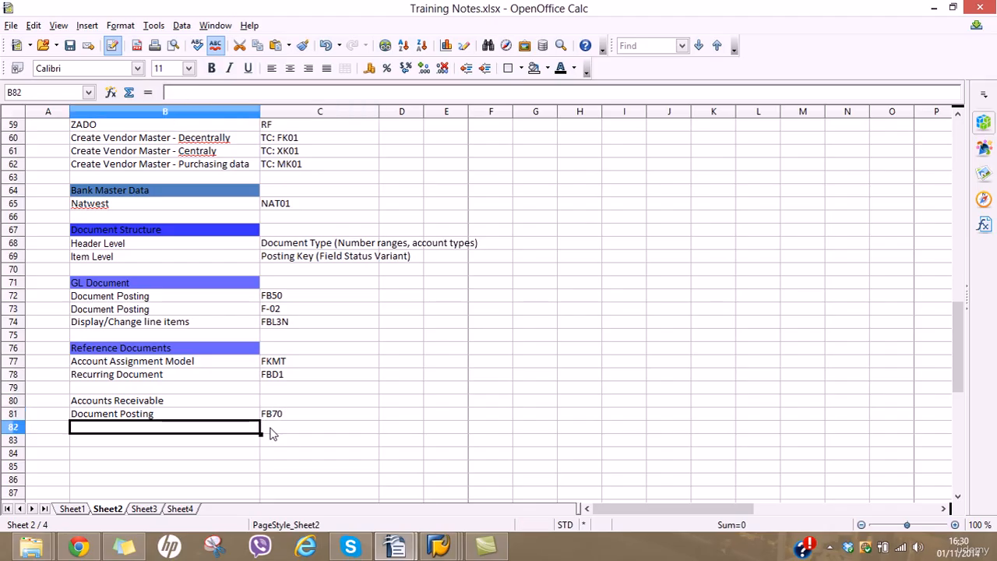
type("Document Post")
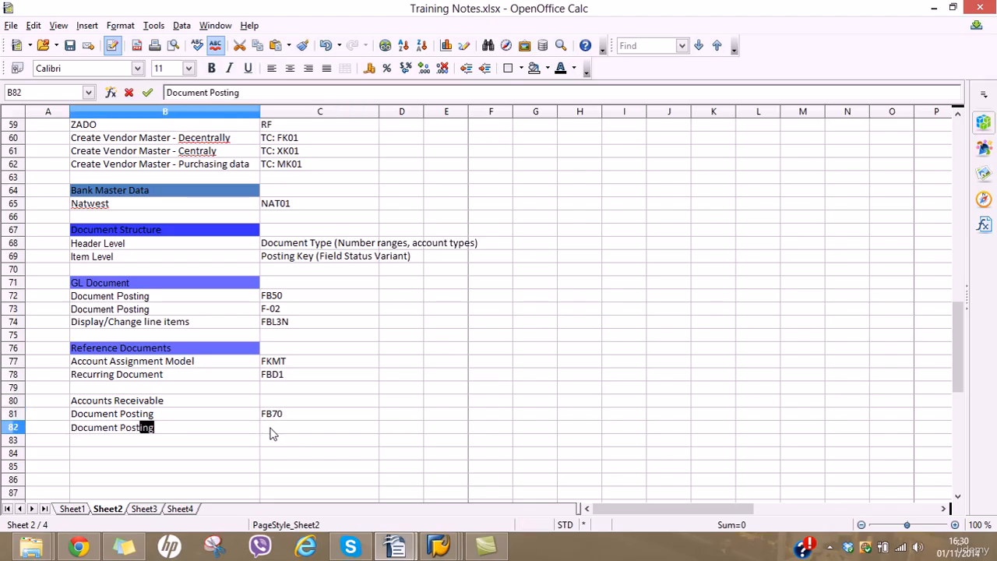
type("ing")
left_click(272, 434)
type("F-22")
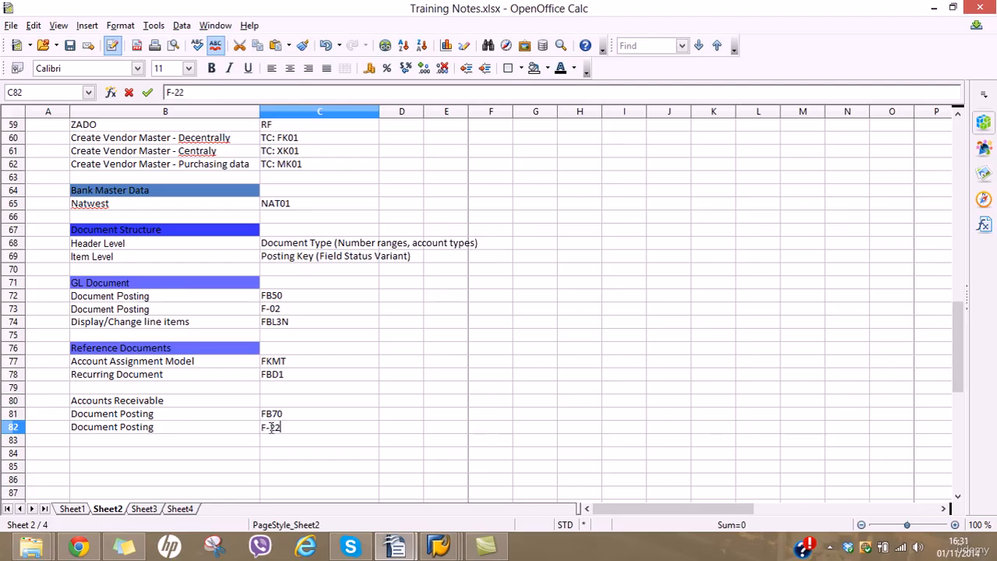
key("Return")
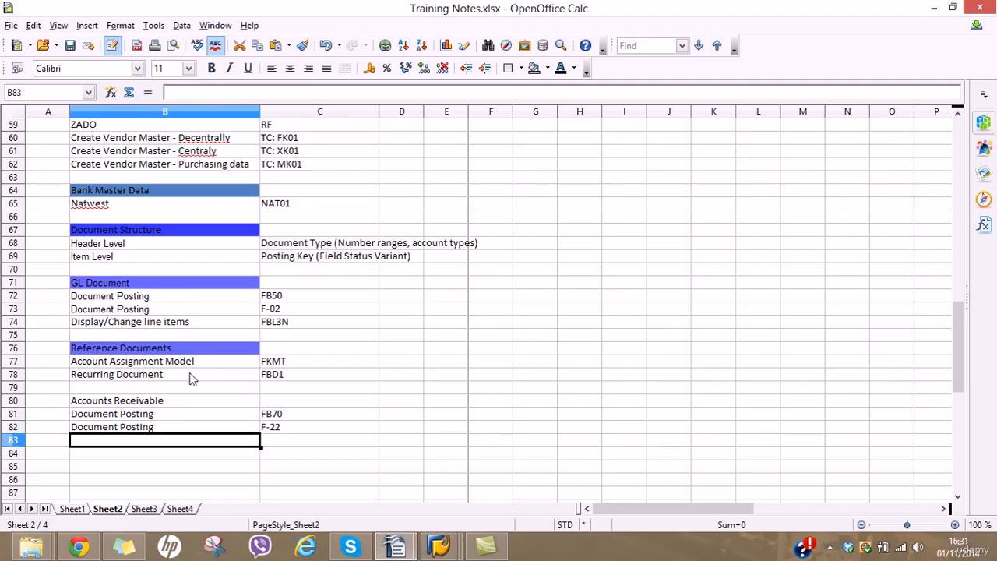
Fill the Accounts Receivable heading in cell B80 with the same blue background as the Reference Documents heading.
left_click(185, 401)
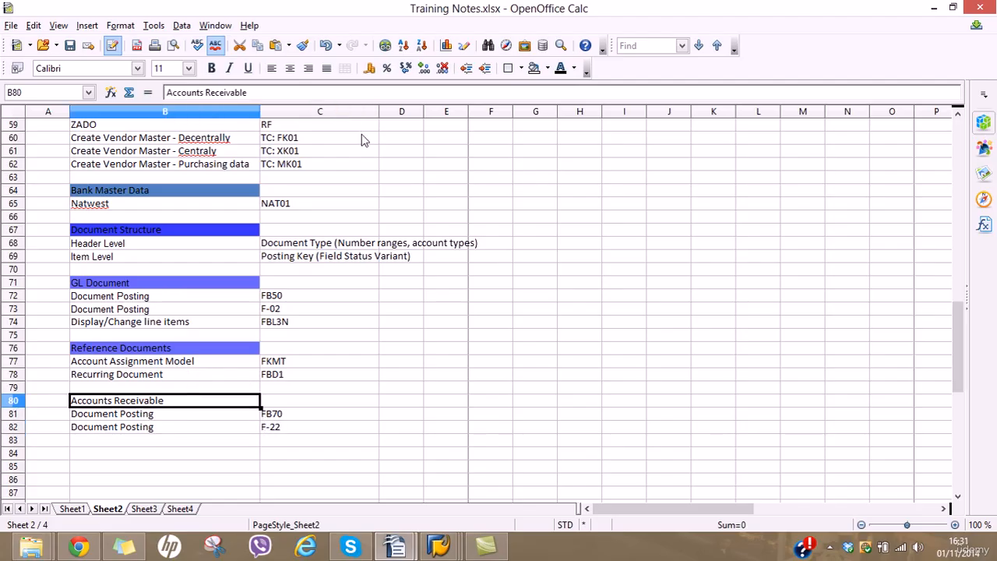
left_click(547, 68)
left_click(608, 119)
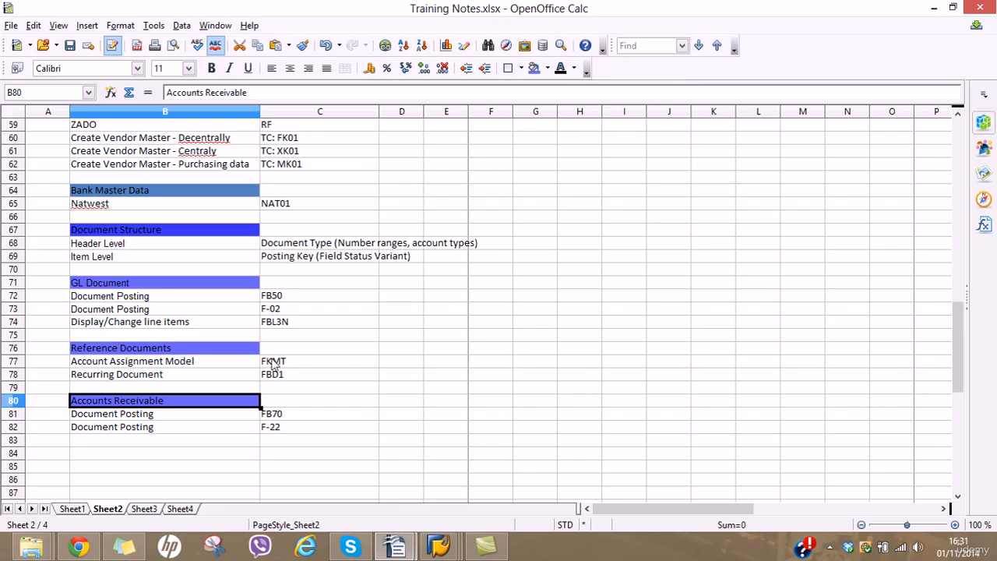
Switch to the Enter Customer Invoice session in SAP and leave it with /n to return to SAP Easy Access.
left_click(434, 549)
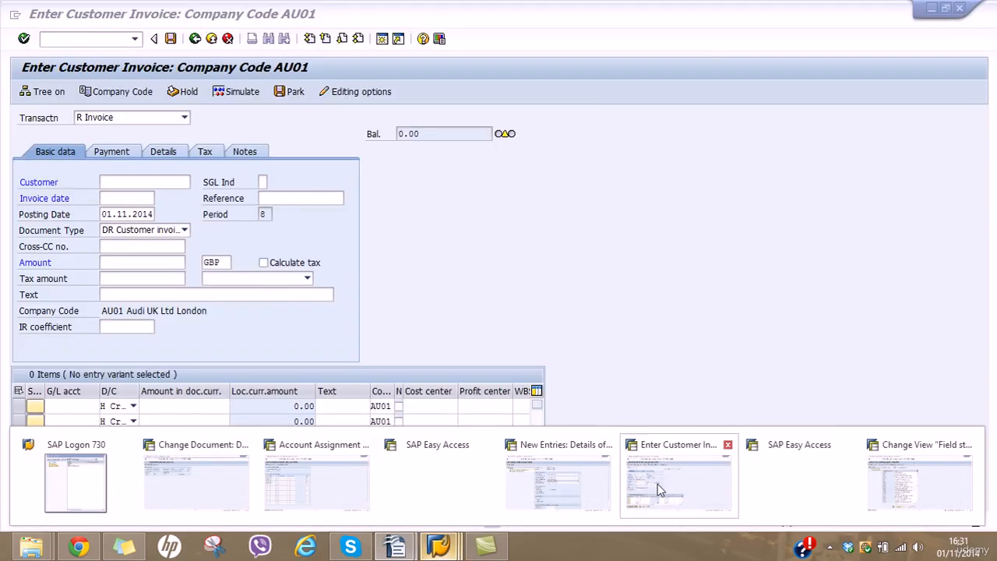
left_click(678, 475)
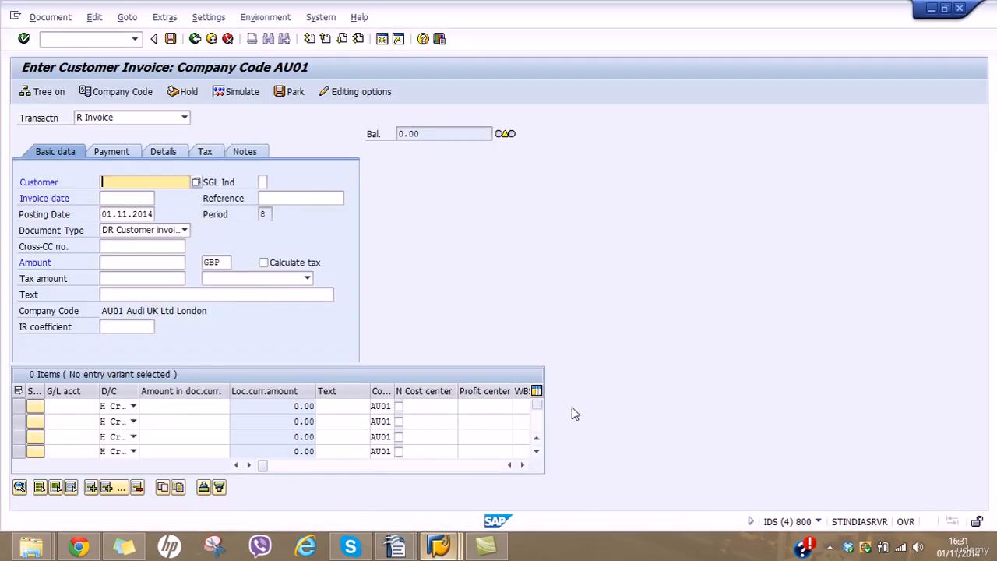
left_click(196, 38)
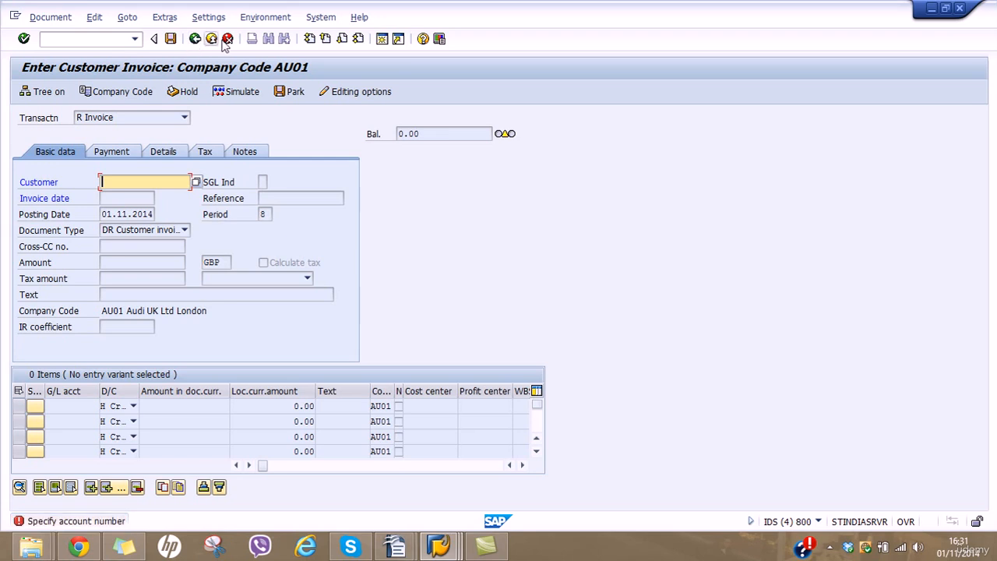
left_click(225, 39)
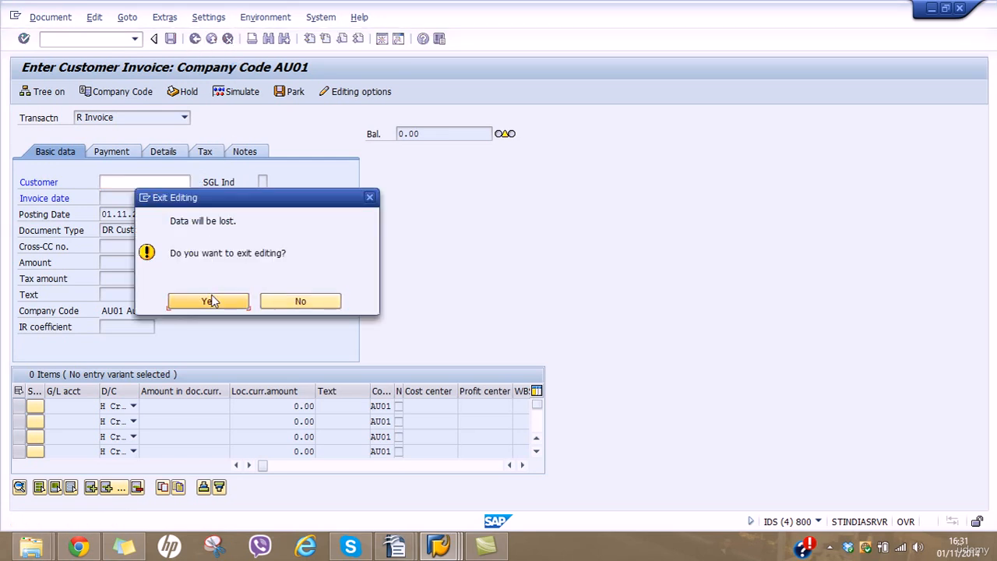
left_click(215, 300)
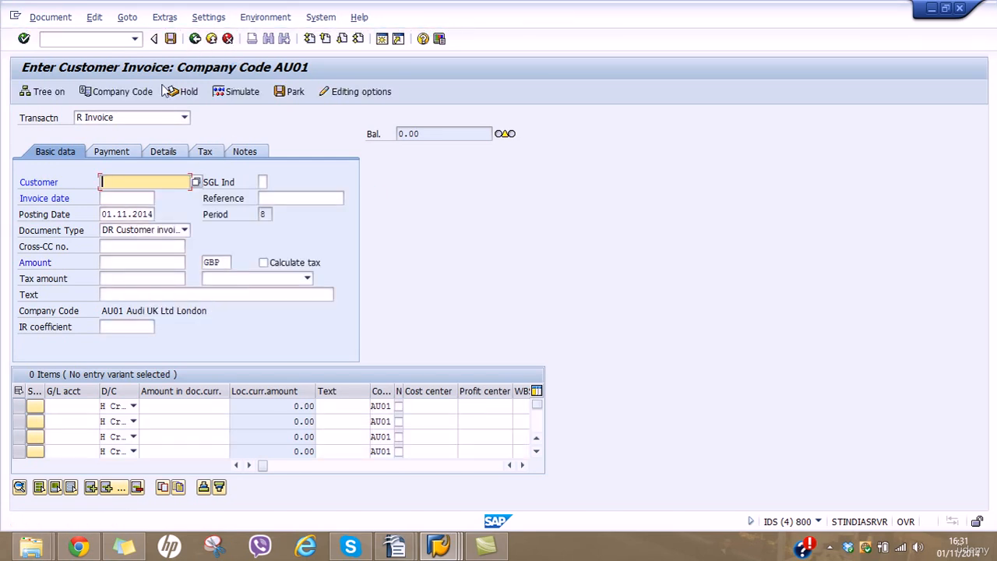
left_click(122, 39)
type("/n")
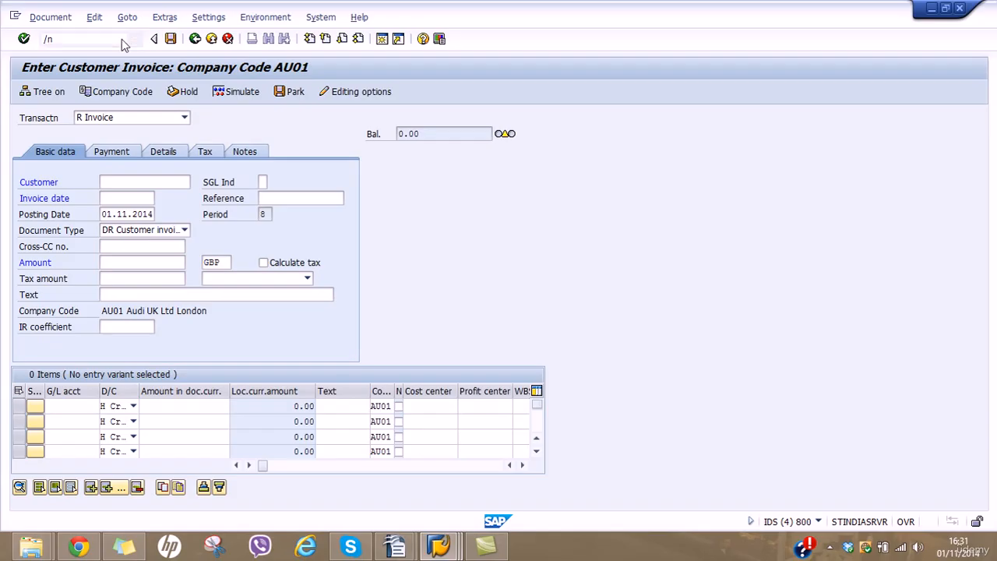
key("Return")
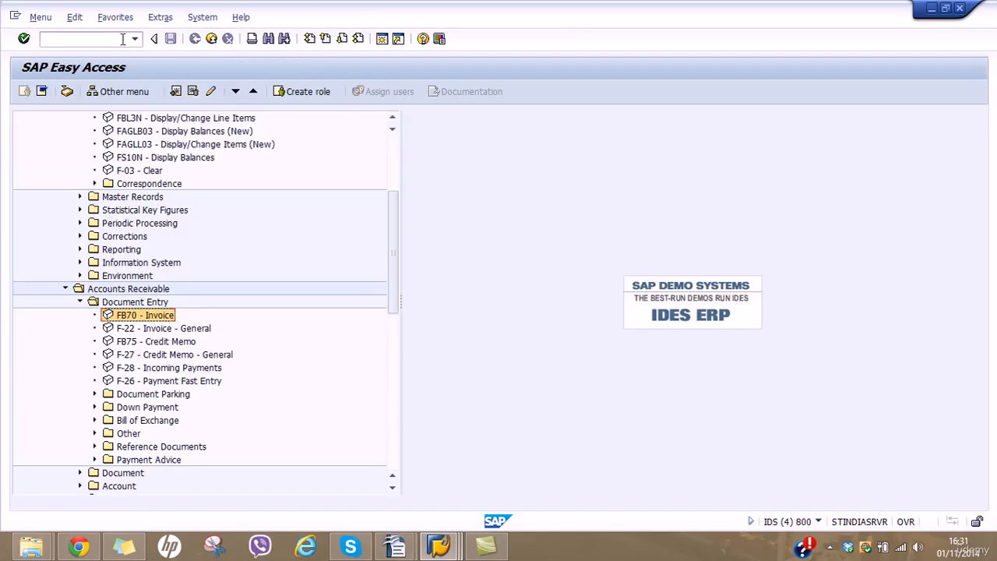
Start an F-22 customer invoice dated 01.11.2014 for London Motors UK Ltd and enter 6000 GBP as the customer item amount.
double_click(153, 329)
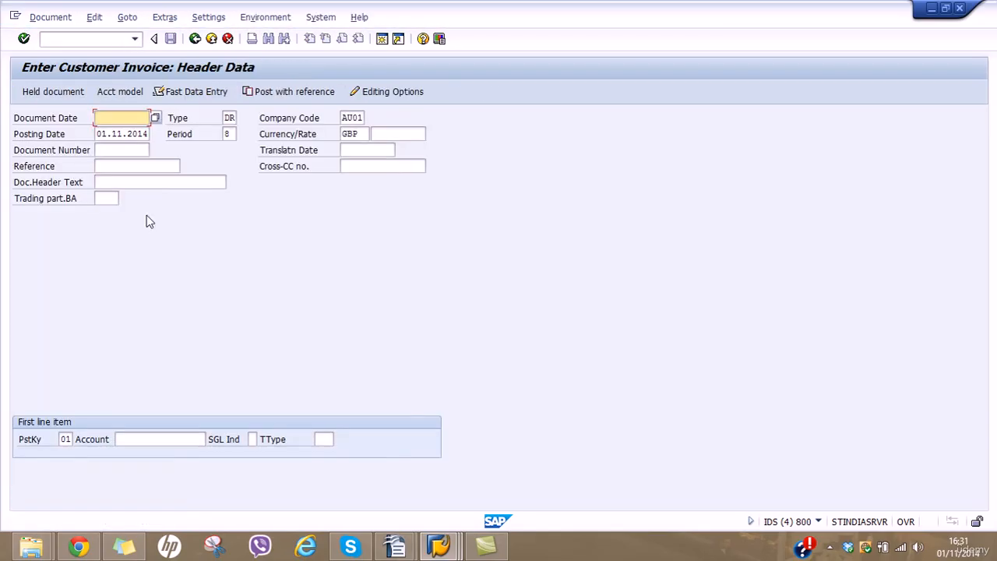
type("01")
left_click(121, 132)
left_click(197, 438)
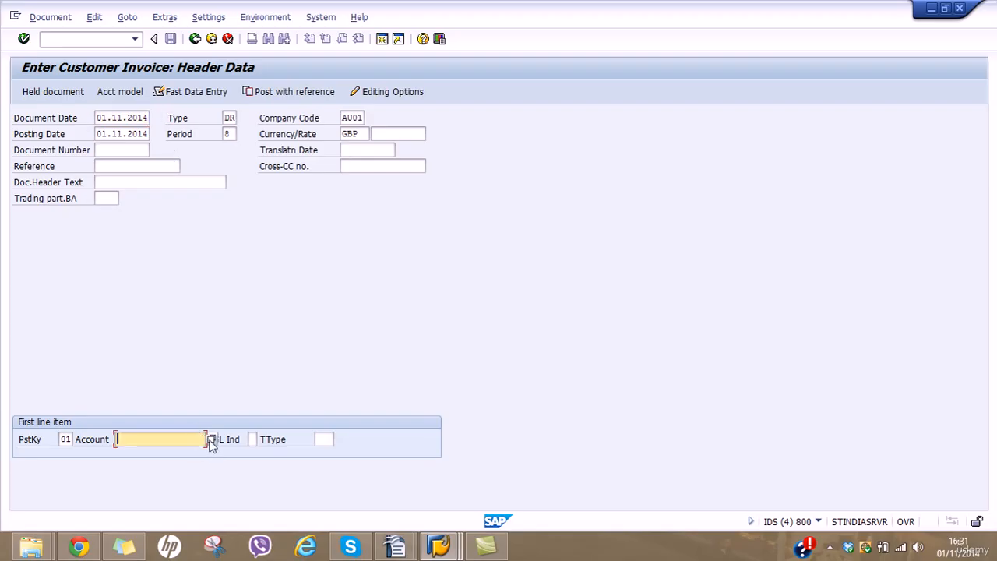
left_click(212, 439)
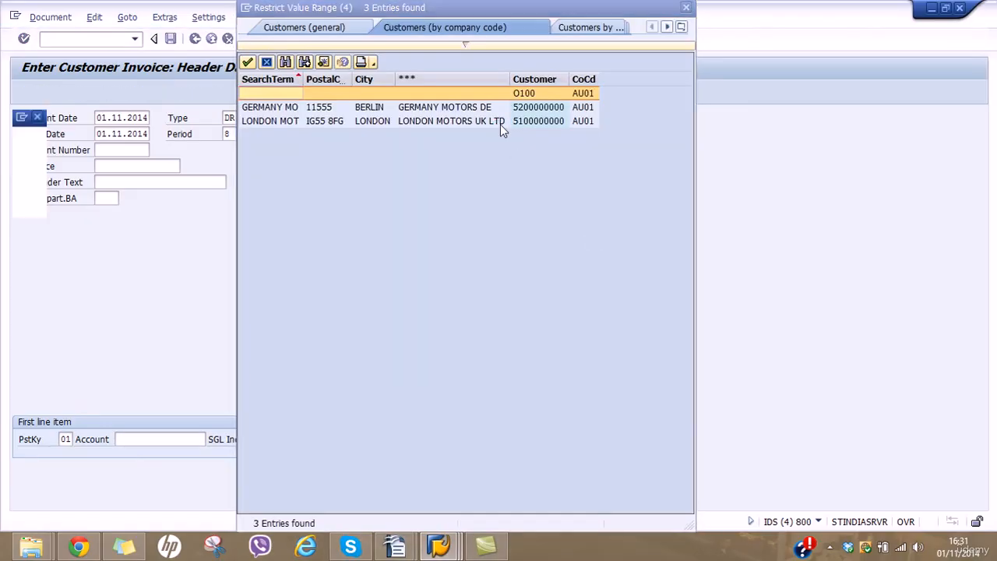
double_click(500, 122)
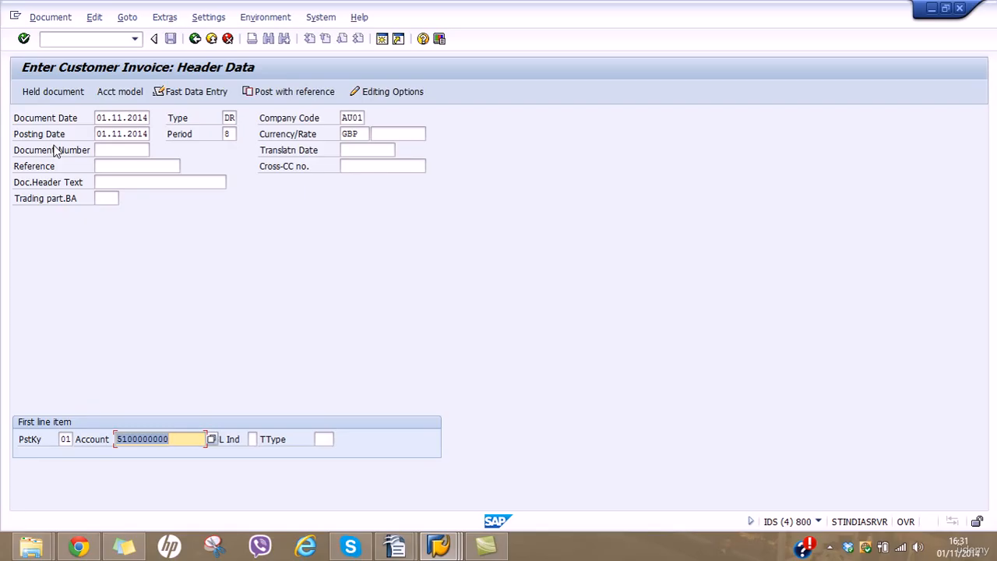
key("Return")
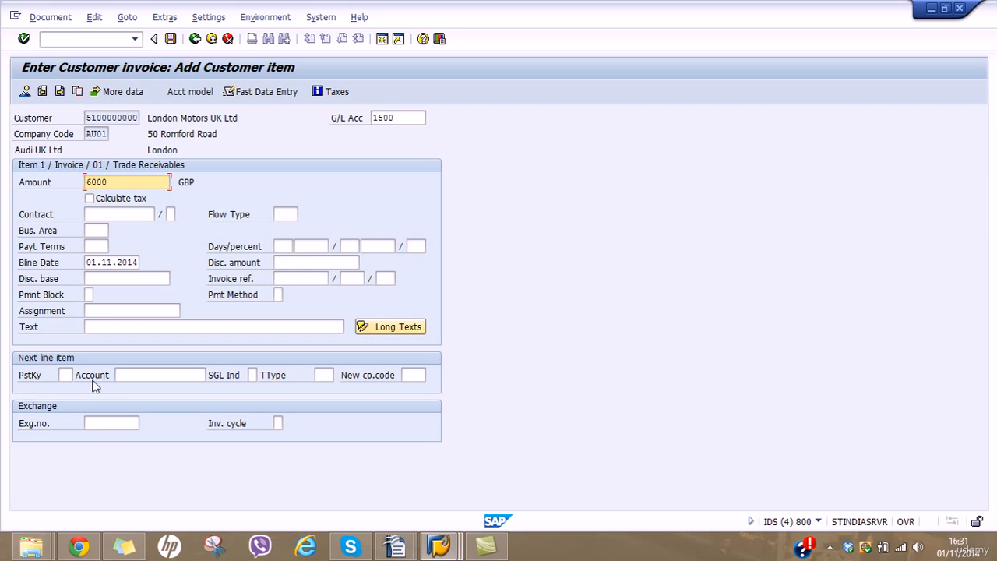
Add a credit item with posting key 50 on G/L account 6000 for 6000 GBP, and post the invoice.
left_click(68, 375)
type("50")
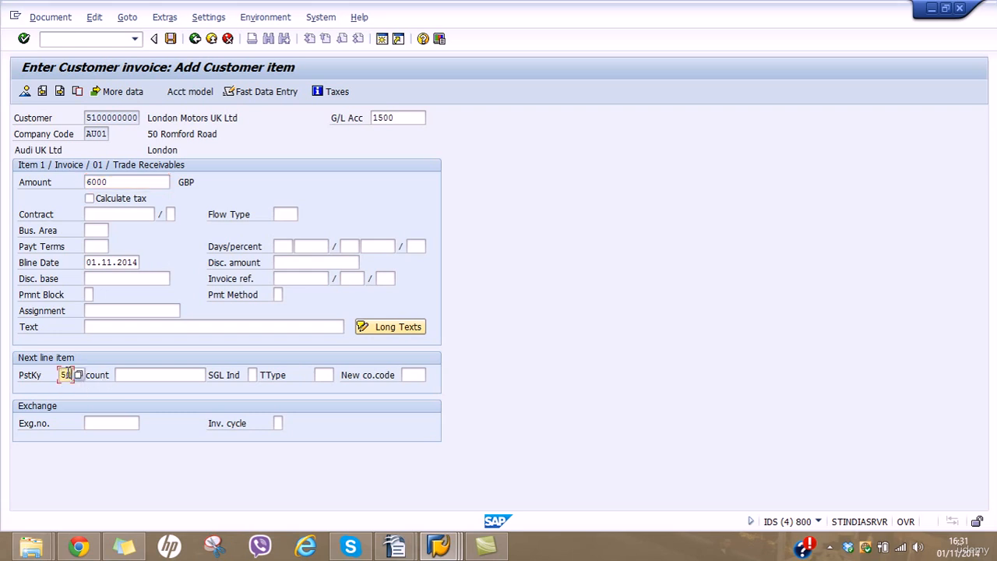
key("Tab")
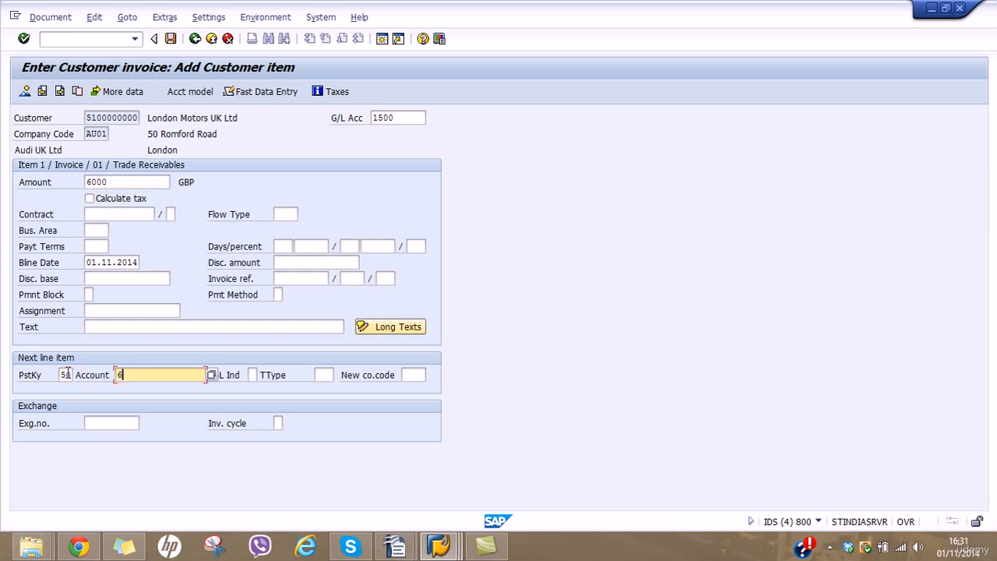
type("6000")
key("Return")
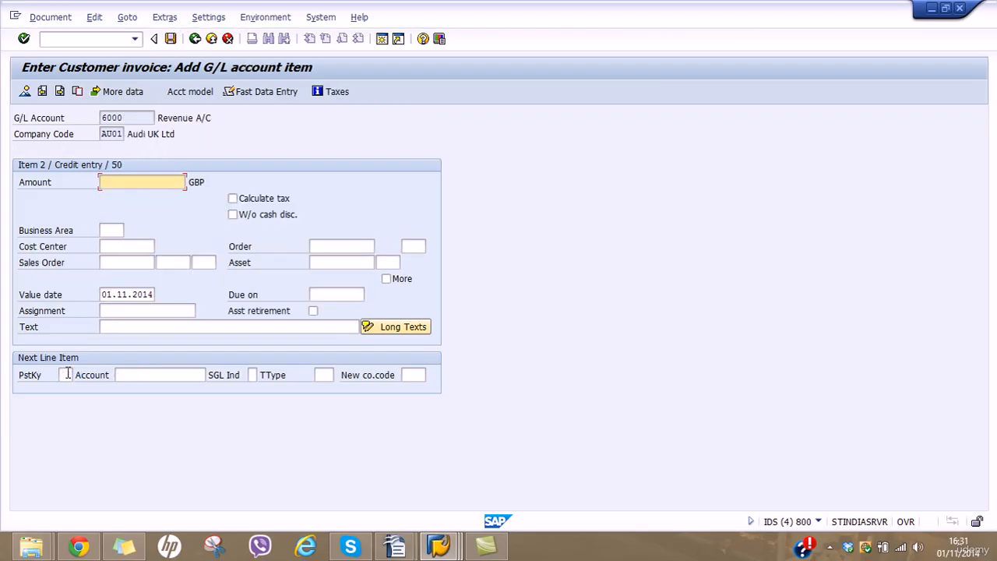
type("6000")
key("Return")
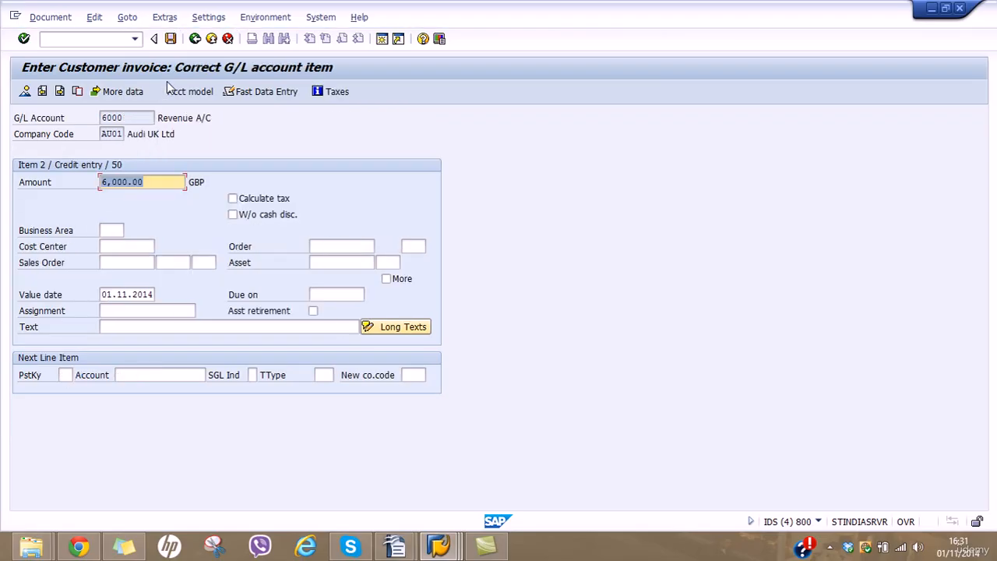
left_click(171, 39)
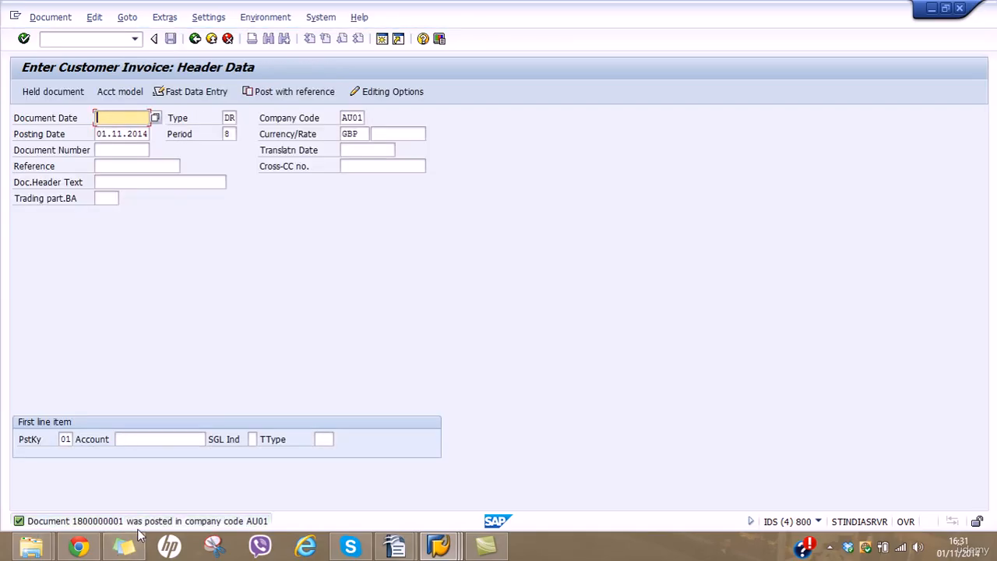
Display the posted F-22 document to review its line items, and return to the invoice header entry.
left_click(50, 18)
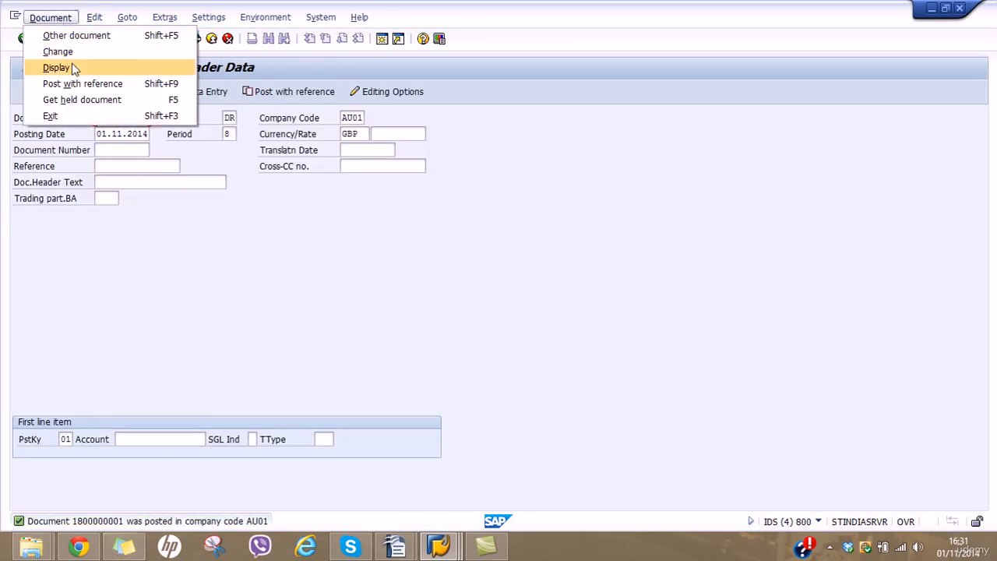
left_click(56, 68)
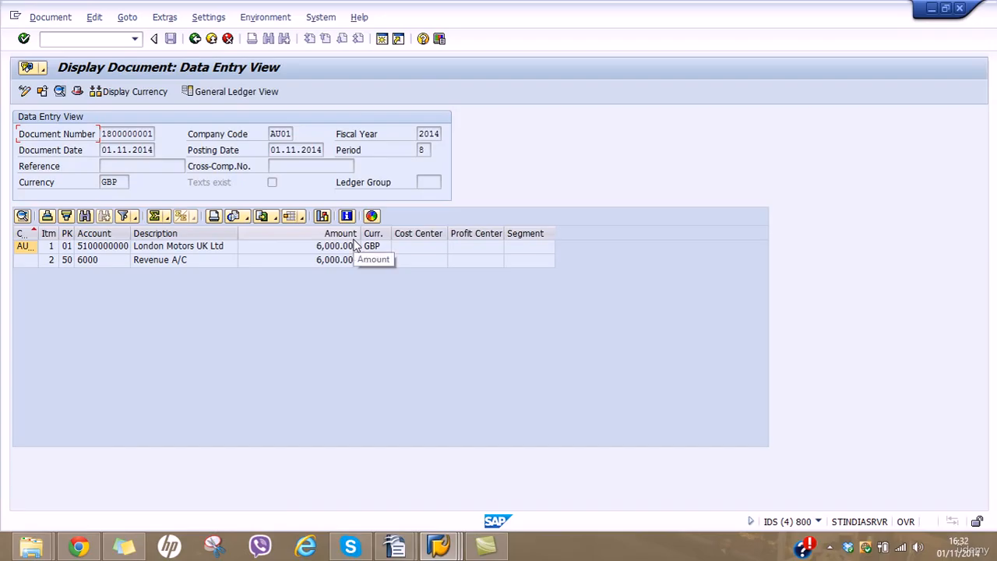
left_click(194, 38)
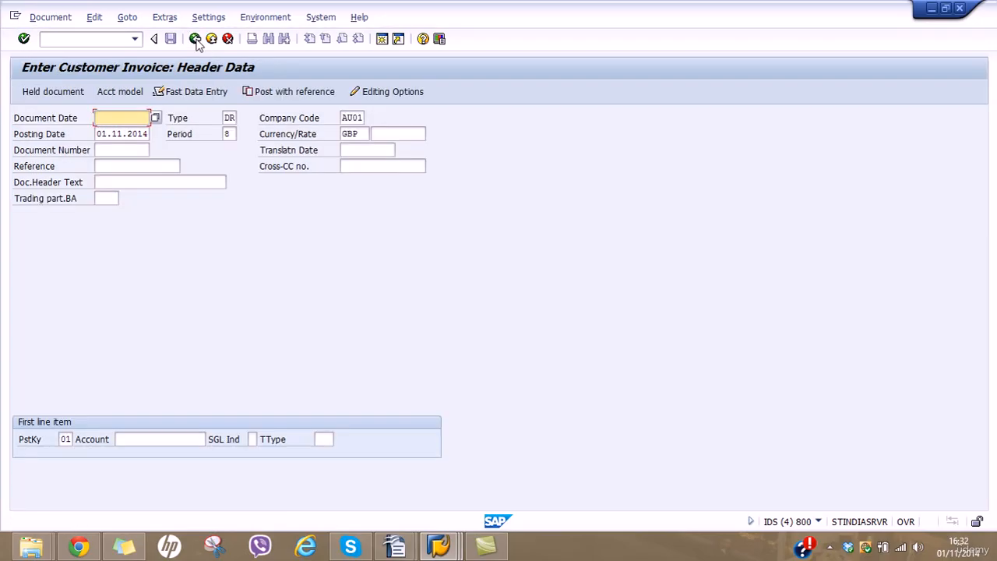
Exit the F-22 invoice entry and select FBL5N - Display/Change Line Items in the Accounts Receivable Account folder.
left_click(195, 39)
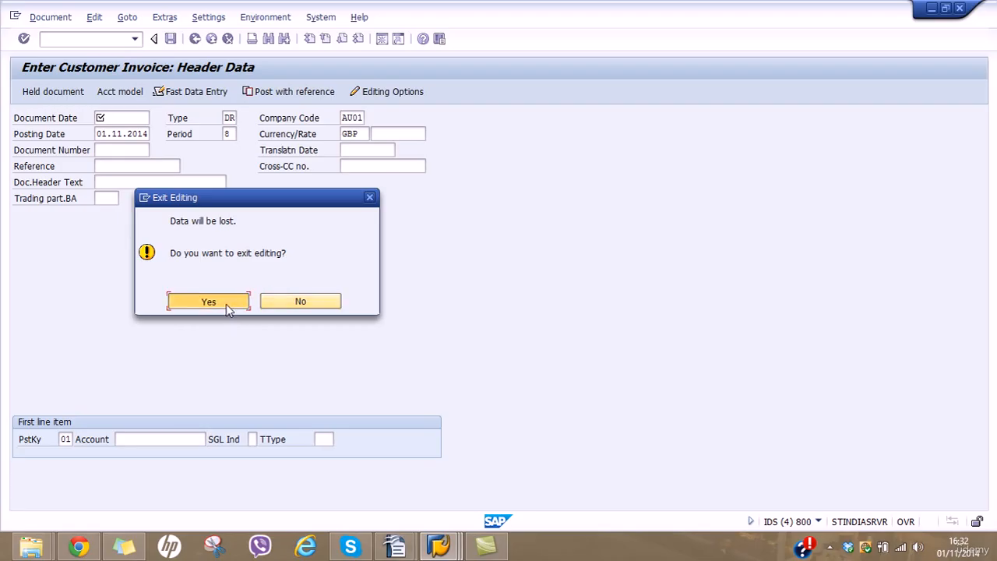
left_click(208, 301)
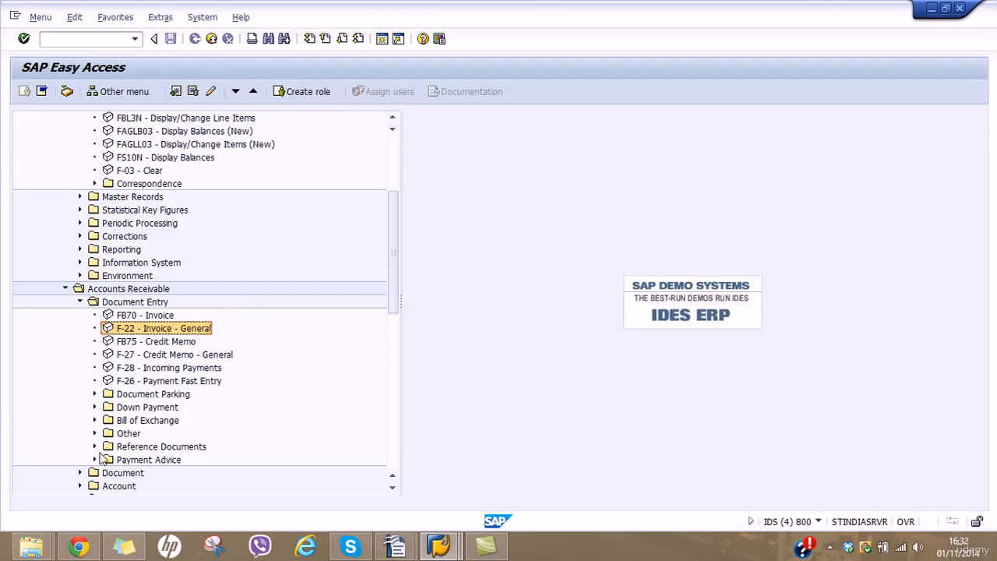
left_click(80, 485)
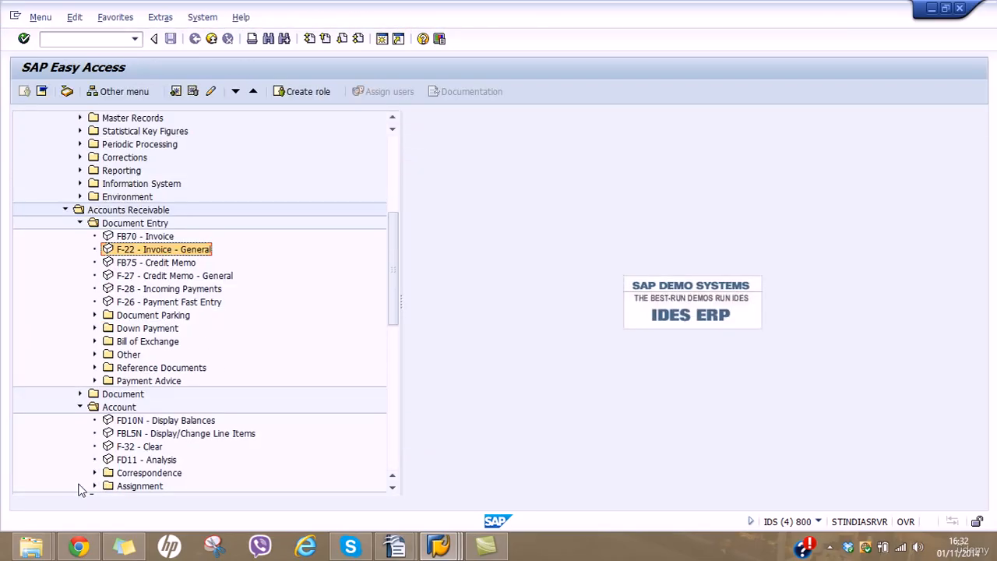
left_click(158, 434)
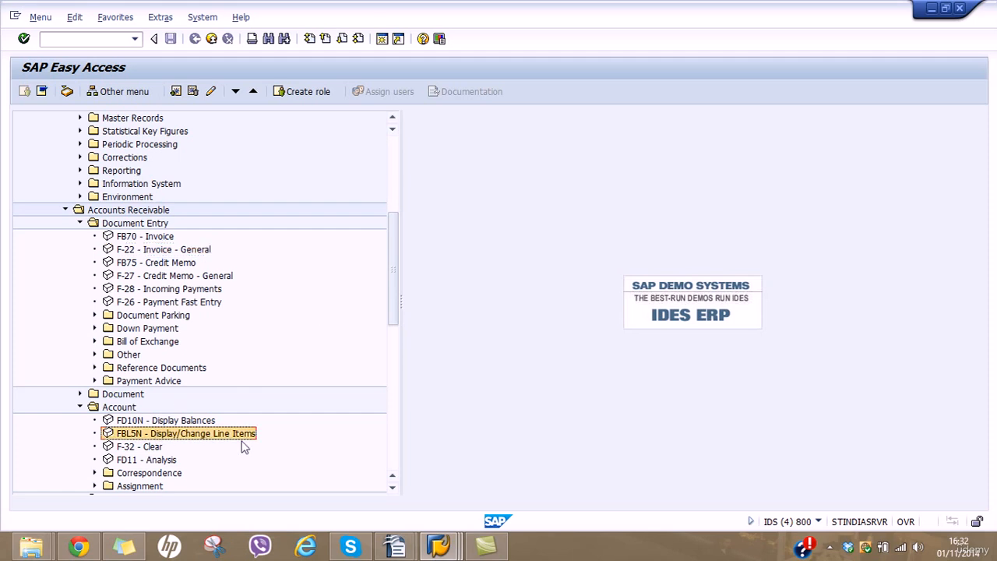
Switch to Training Notes.xlsx in OpenOffice Calc and add the entry Display/Change line items in row 83 with transaction code FBL5N.
left_click(410, 555)
left_click(405, 448)
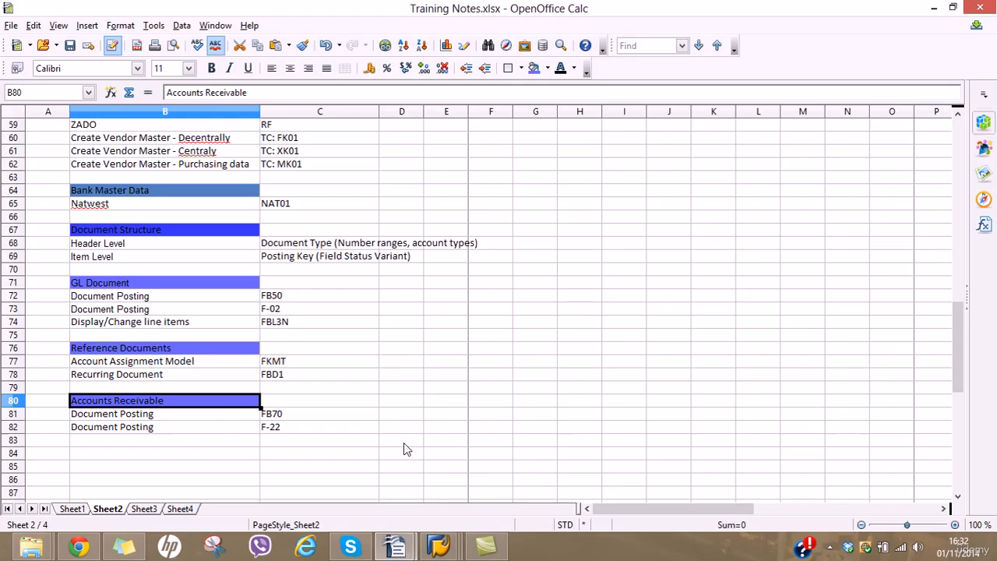
left_click(158, 444)
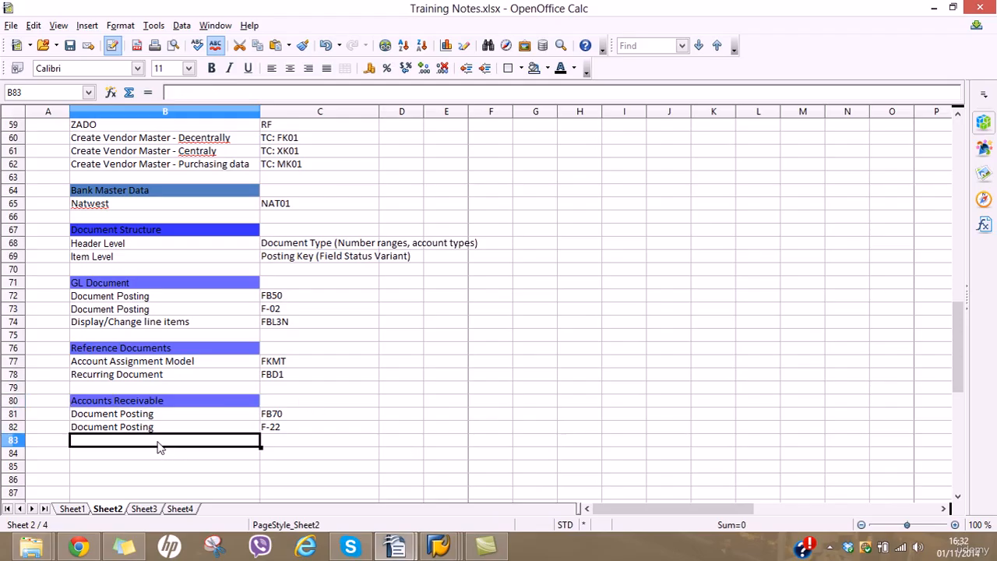
type("Display/Change line items")
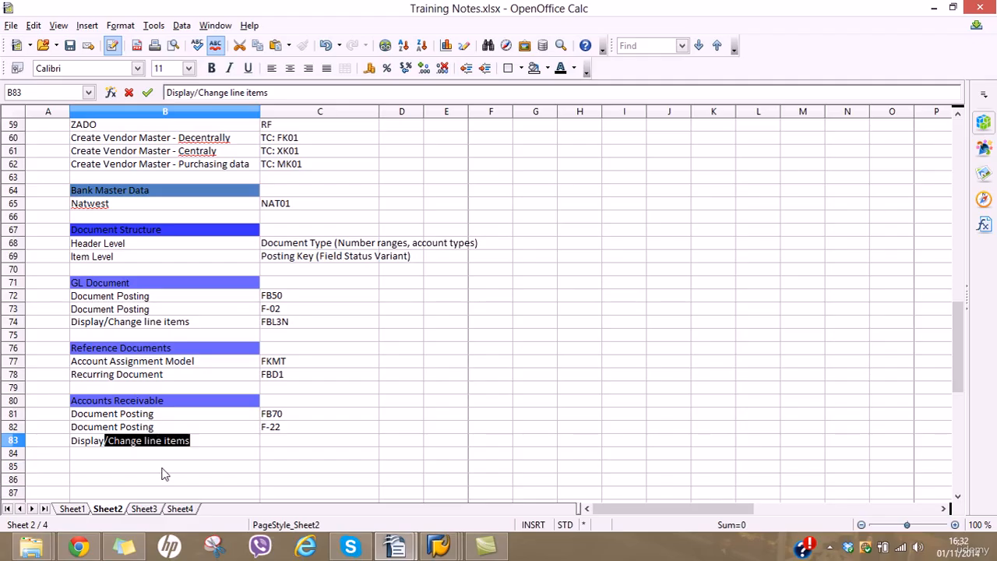
left_click(279, 441)
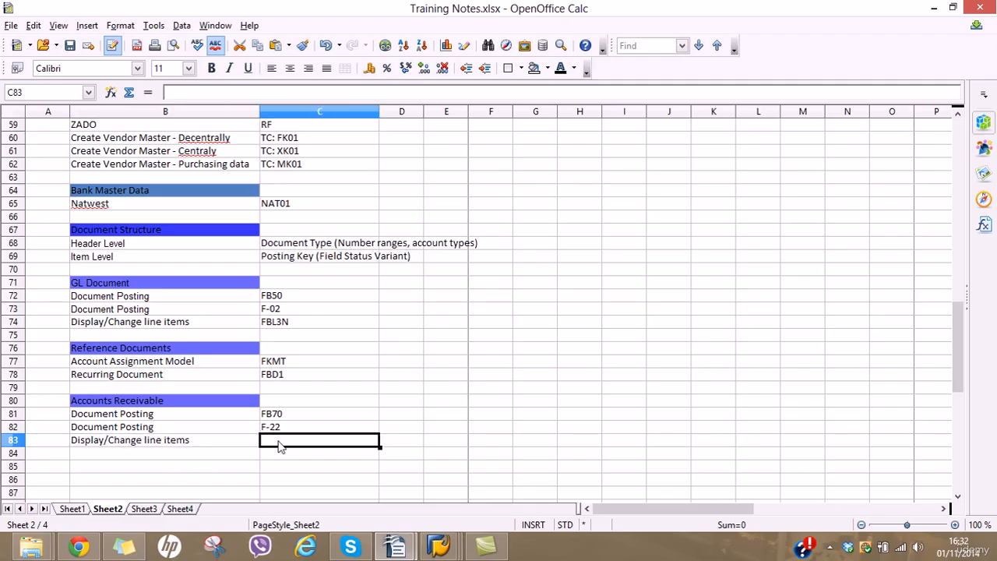
type("FBL")
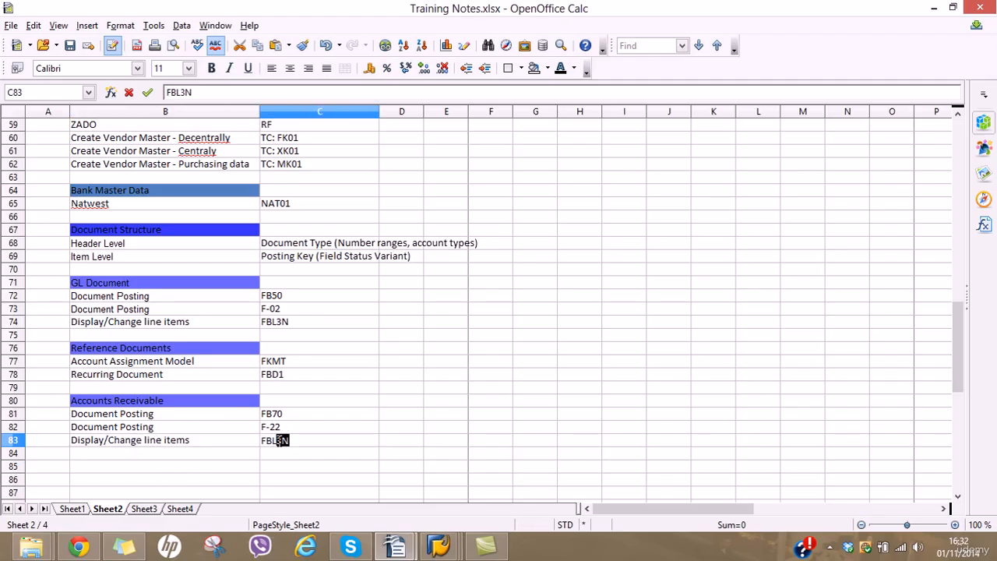
type("5")
key("Return")
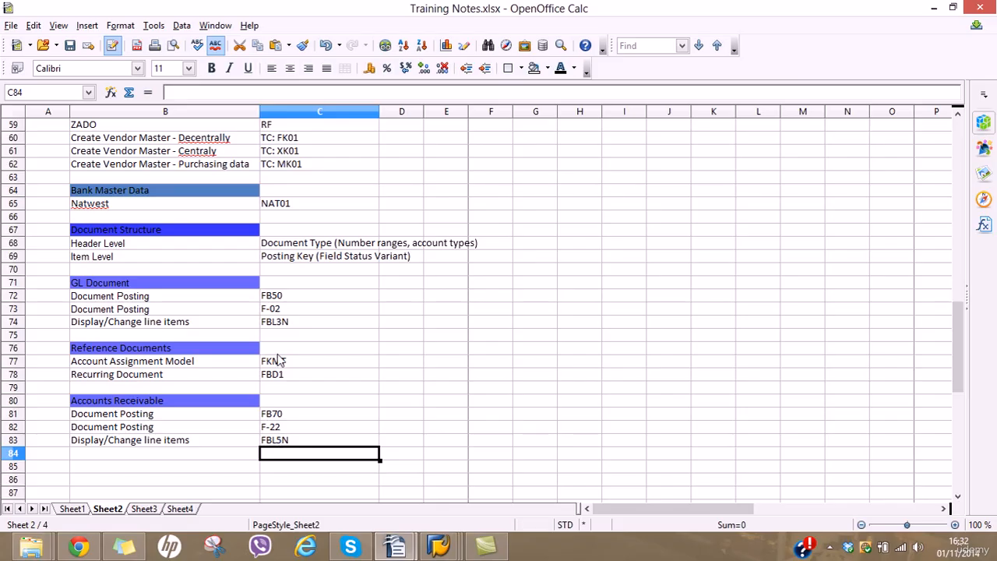
left_click(282, 323)
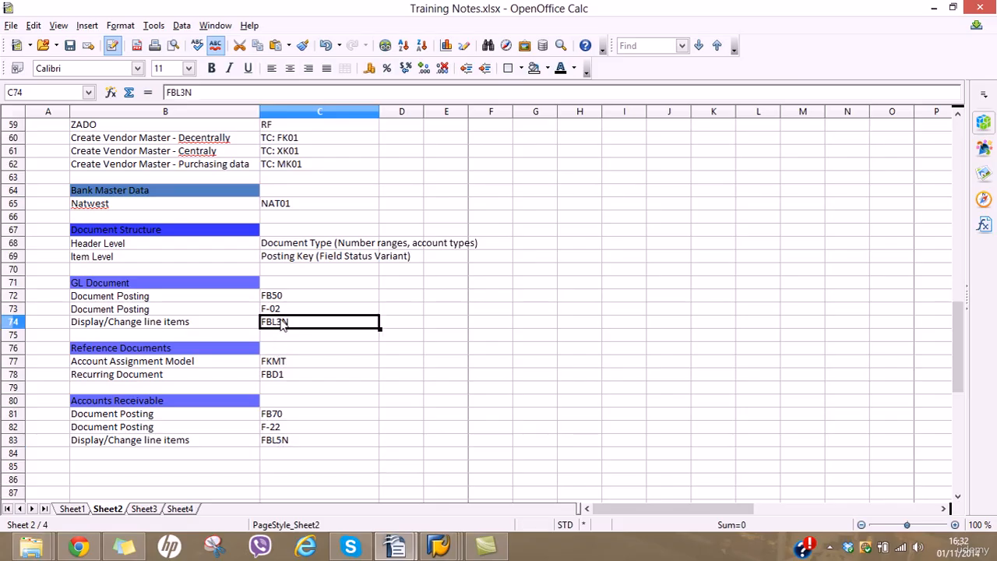
left_click(285, 443)
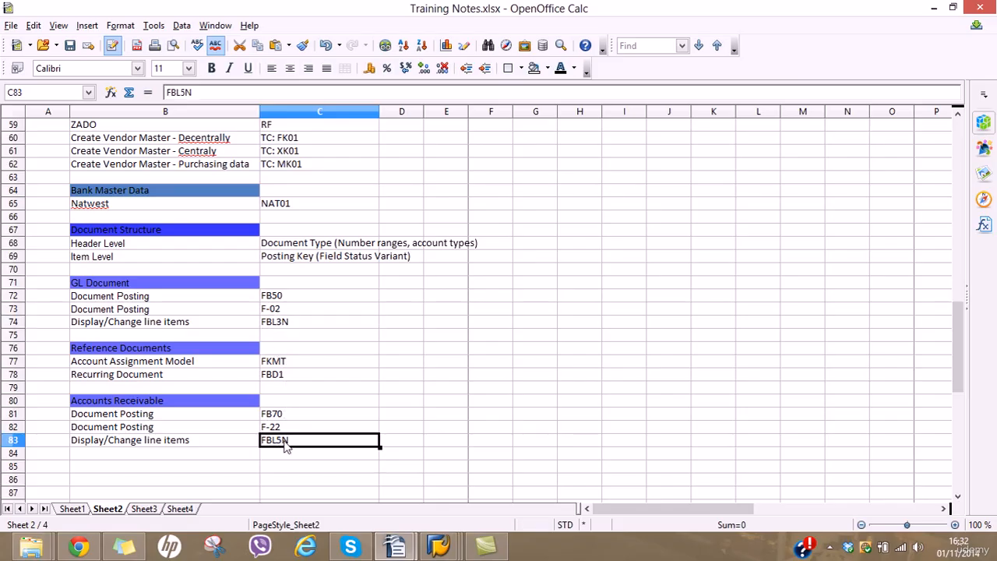
left_click(231, 455)
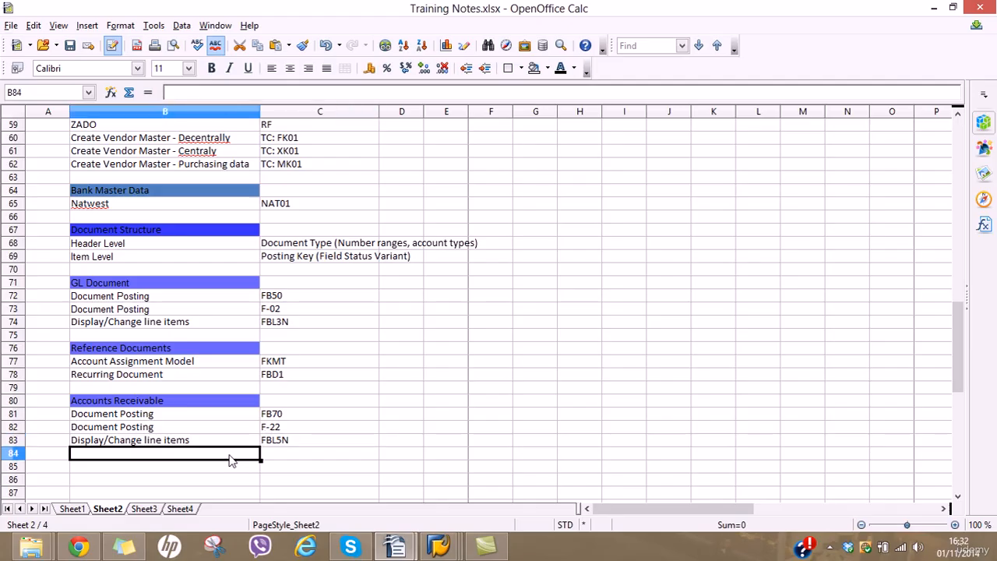
Switch to SAP and display the FBL5N open items of London Motors UK Ltd in company code AU01, and return to the SAP menu.
mouse_move(439, 550)
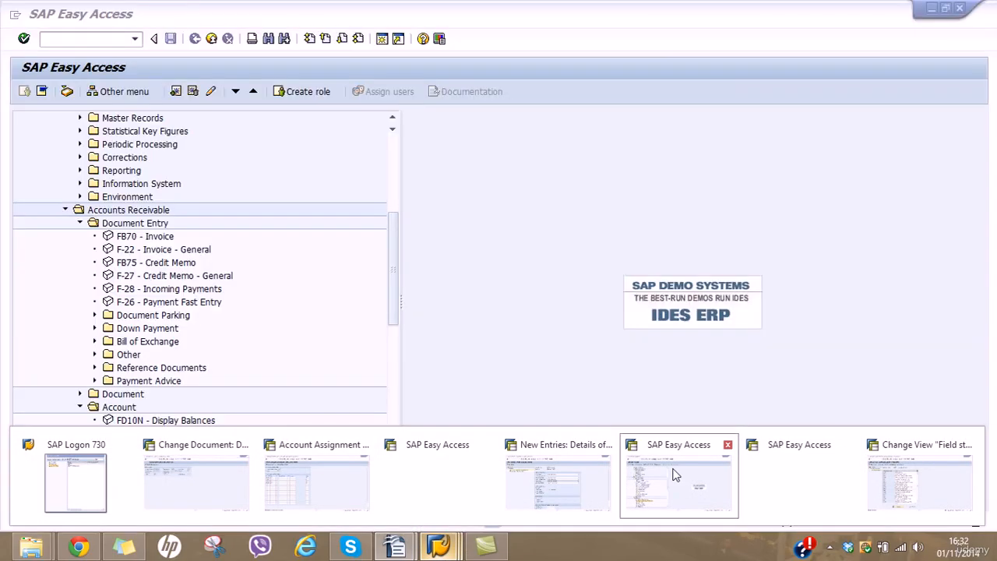
left_click(672, 473)
double_click(190, 433)
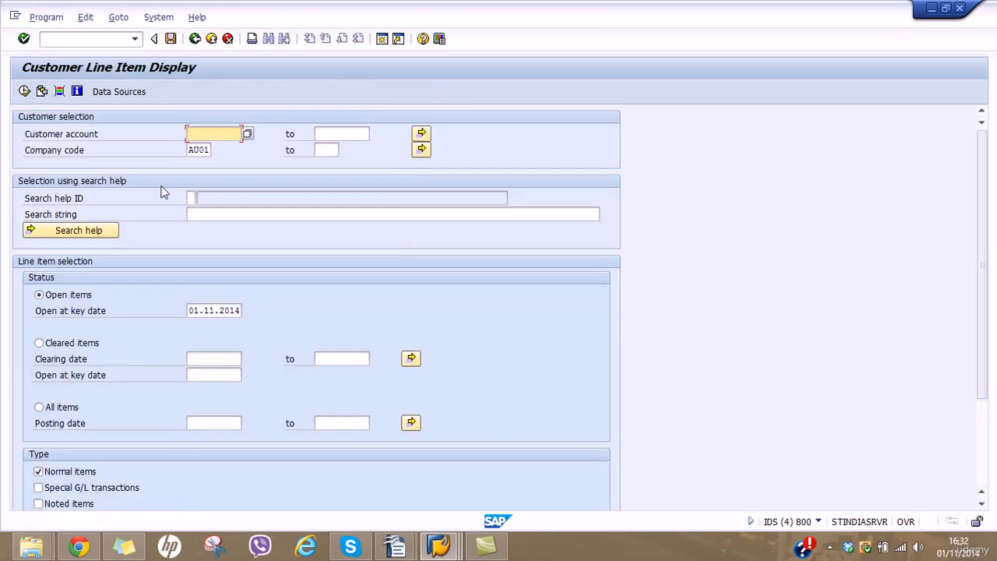
left_click(248, 134)
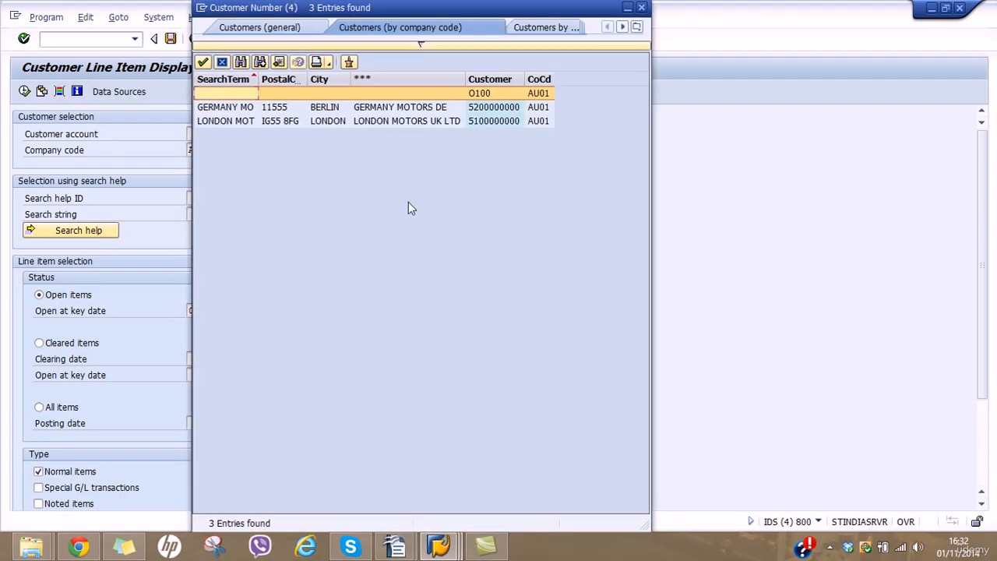
double_click(403, 122)
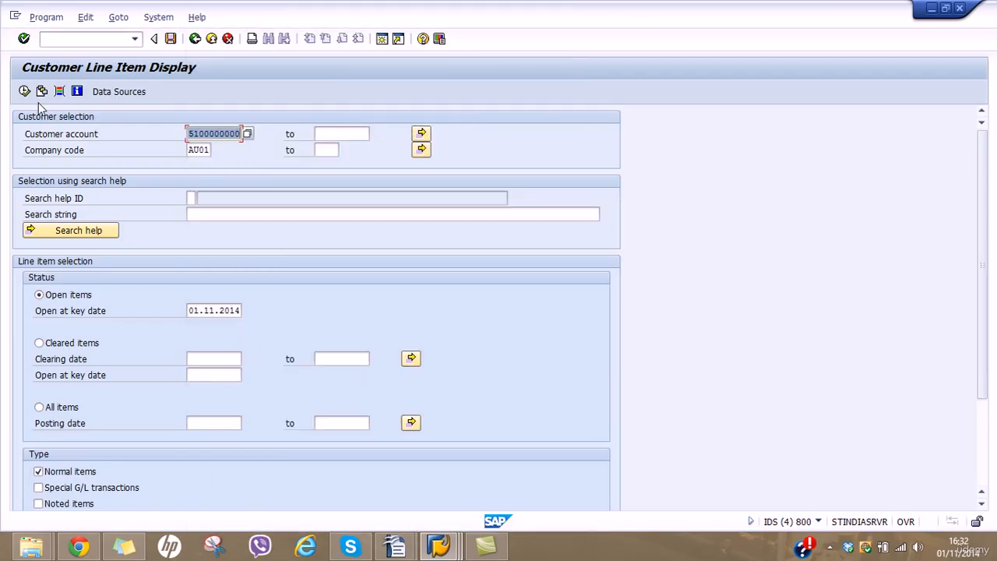
left_click(25, 92)
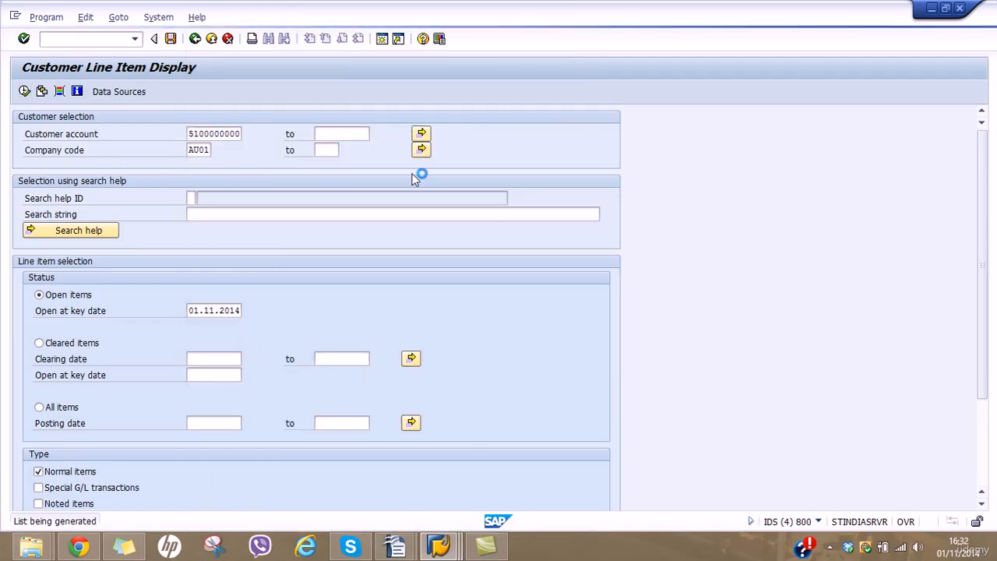
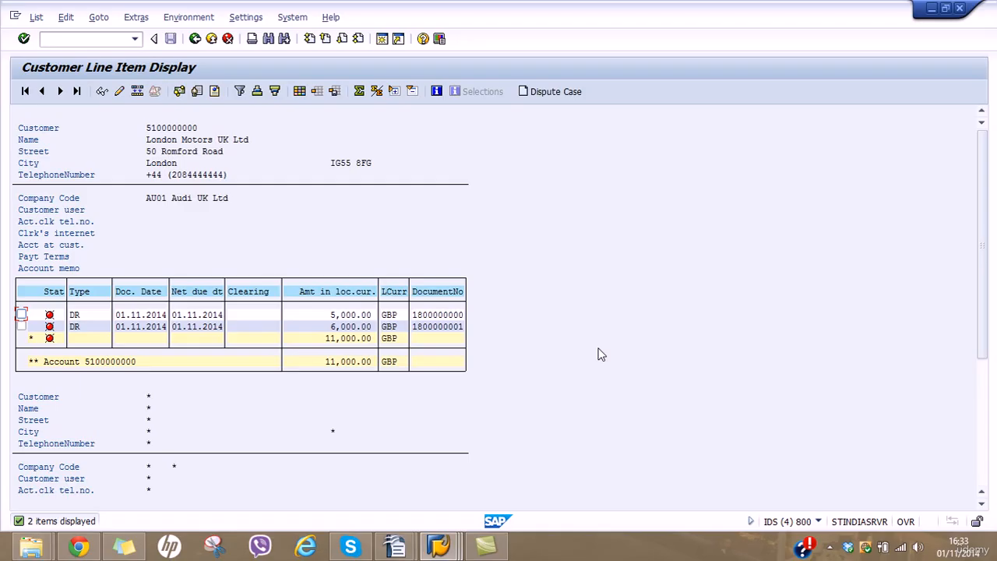
mouse_move(52, 319)
left_click(195, 39)
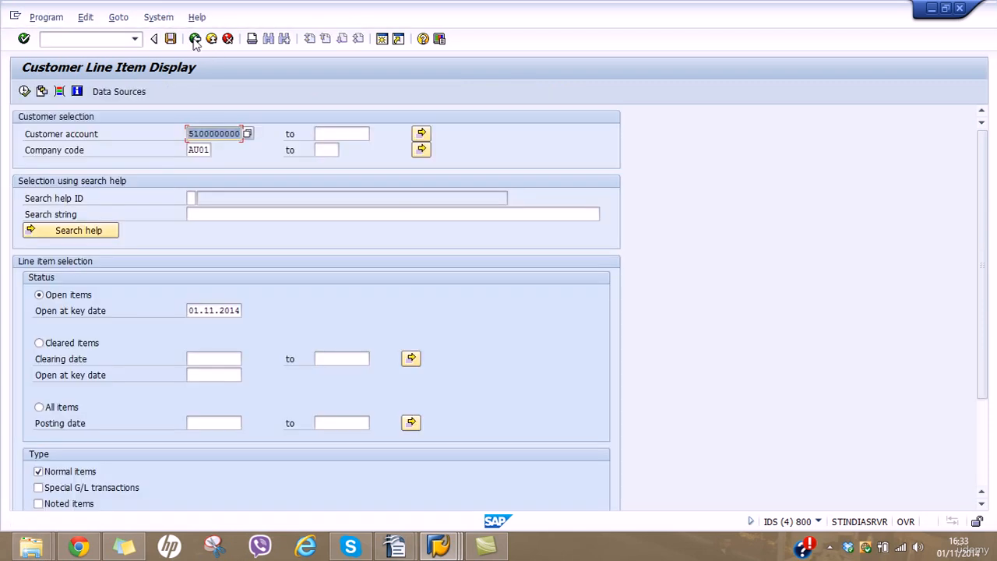
left_click(195, 39)
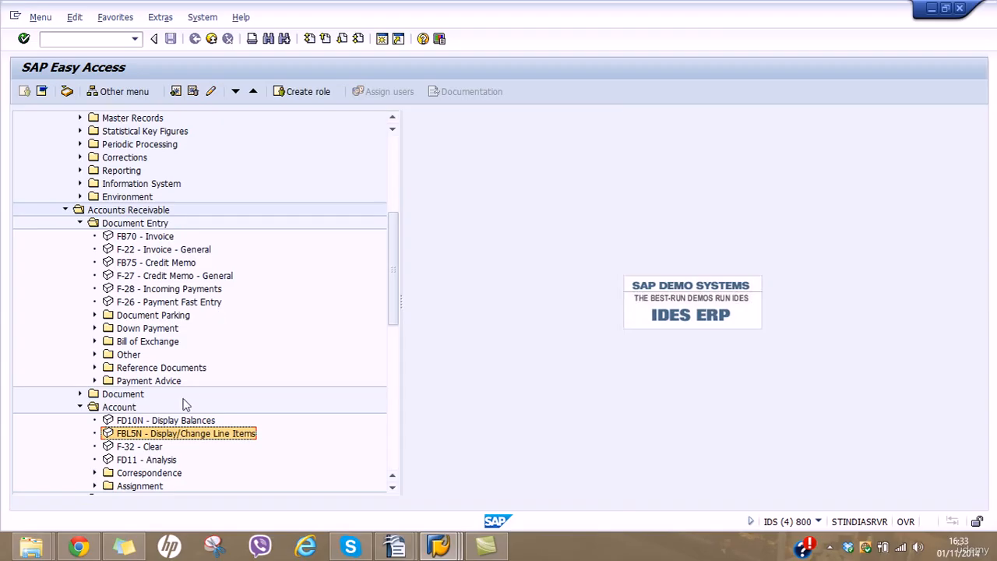
Run FD10N for London Motors UK Ltd in AU01, fiscal year 2014, and drill down from the Sales/Purchases total to the line items.
left_click(161, 421)
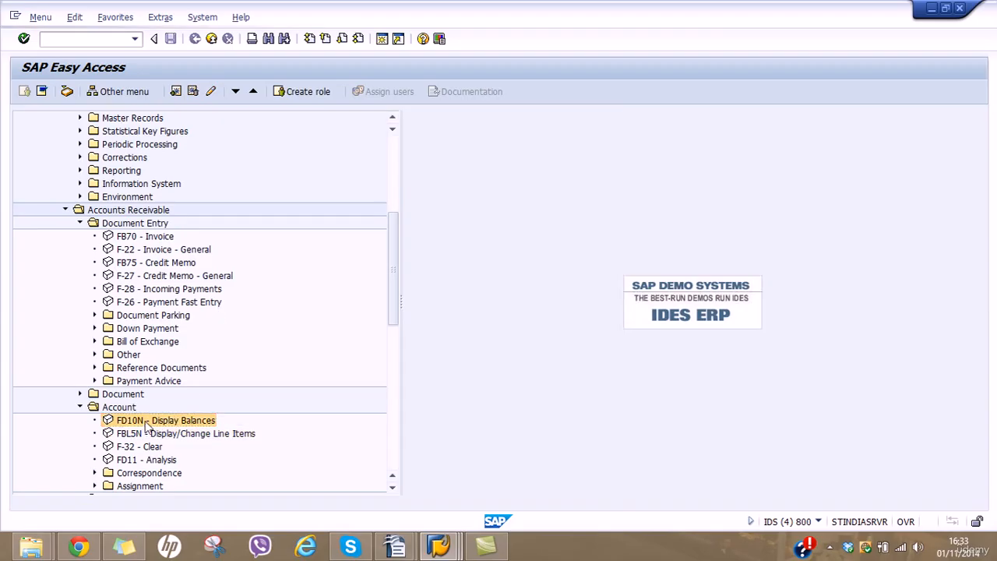
double_click(145, 421)
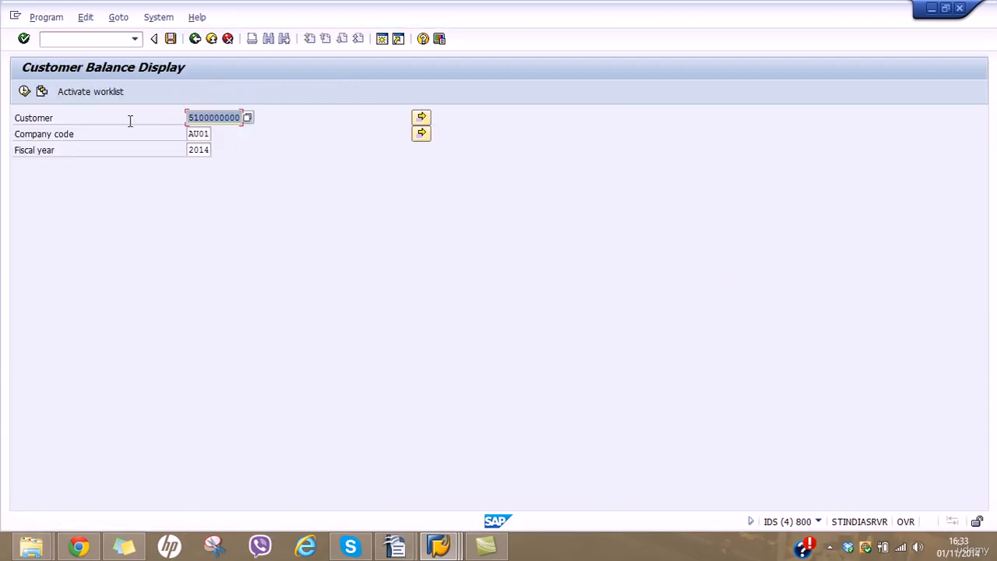
left_click(24, 91)
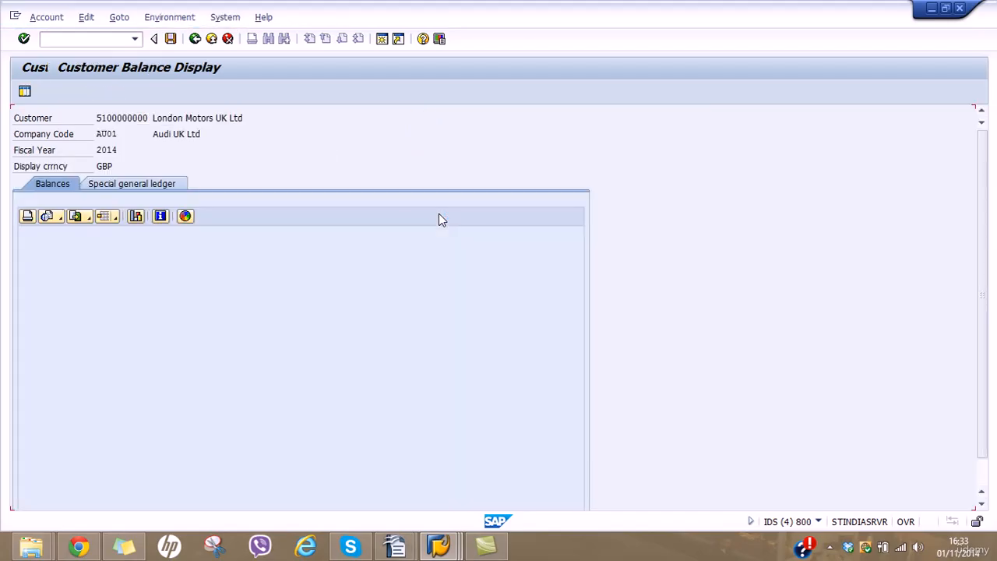
left_click(463, 481)
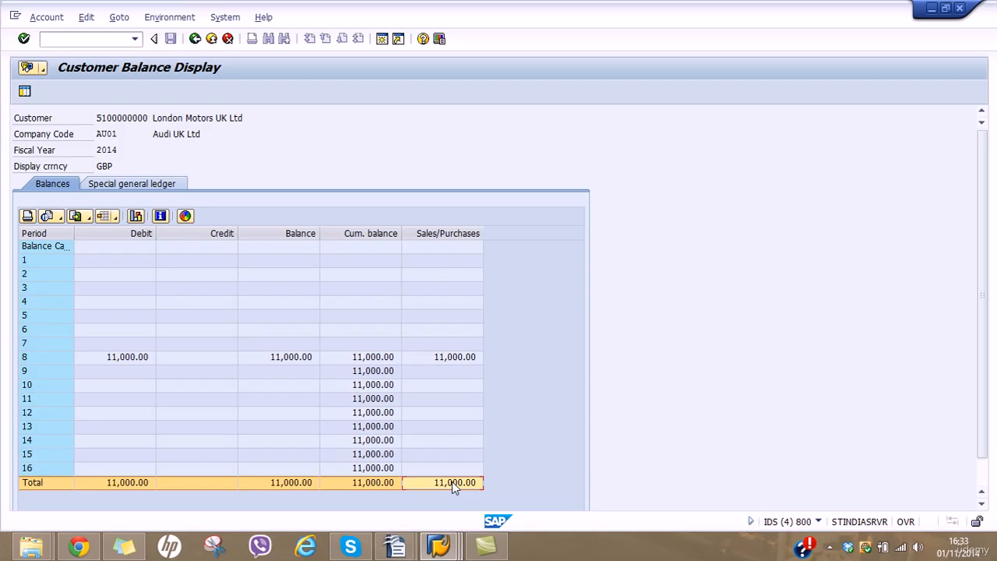
double_click(452, 482)
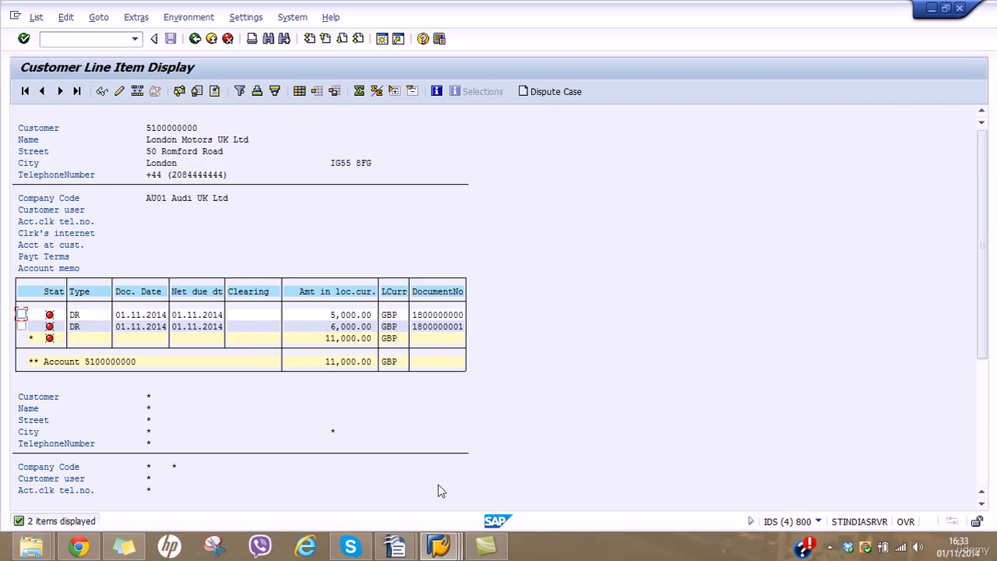
Switch to Training Notes.xlsx in OpenOffice Calc and add the entry Display Balance in row 84 with transaction code FD10N.
left_click(408, 548)
left_click(448, 459)
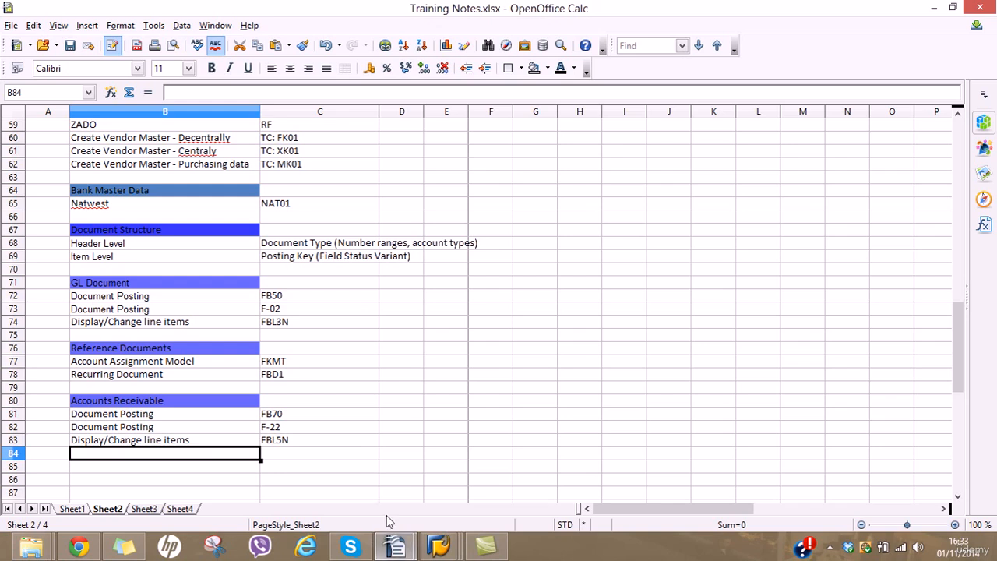
type("Di")
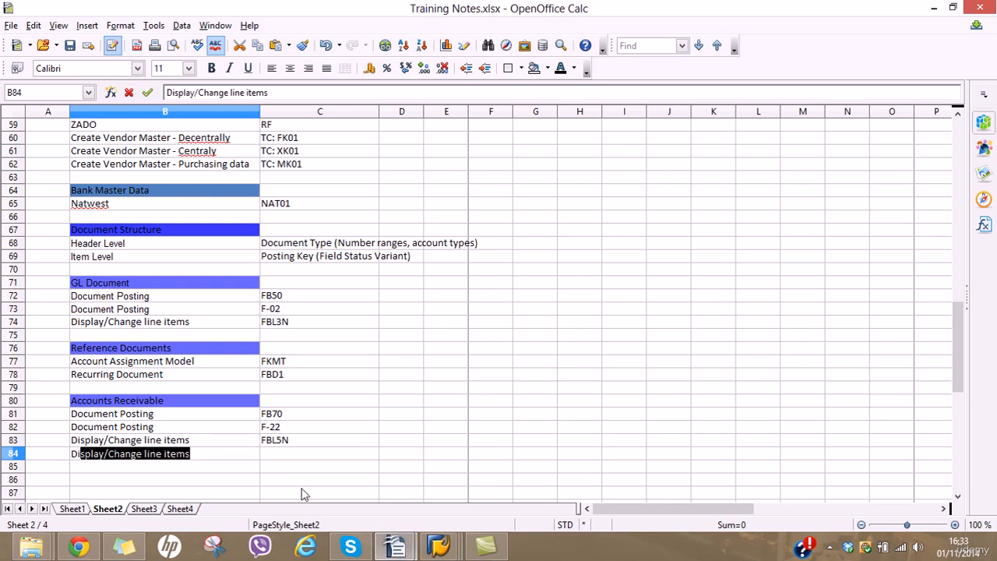
type("splay ")
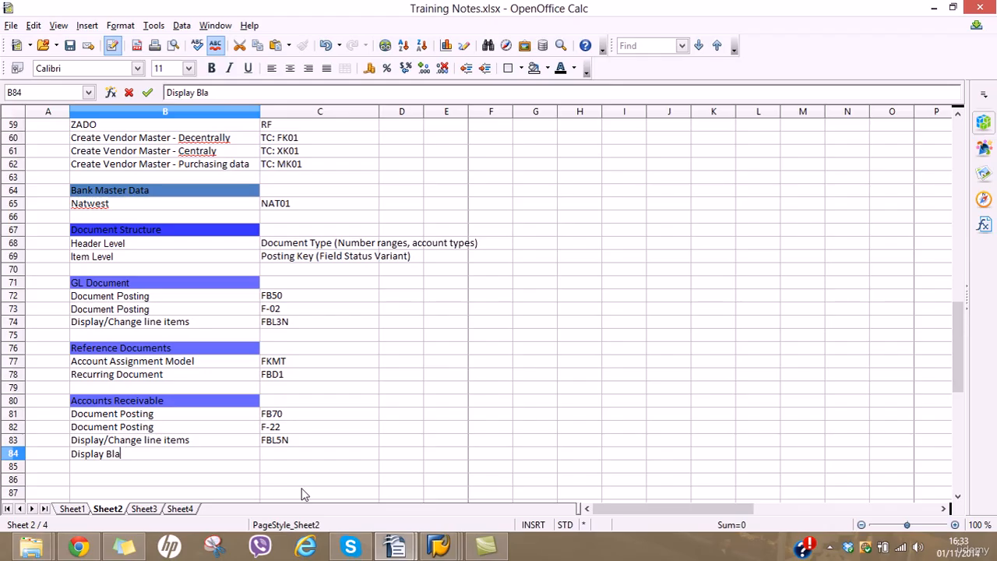
type("Balance")
key("Tab")
type("FD10")
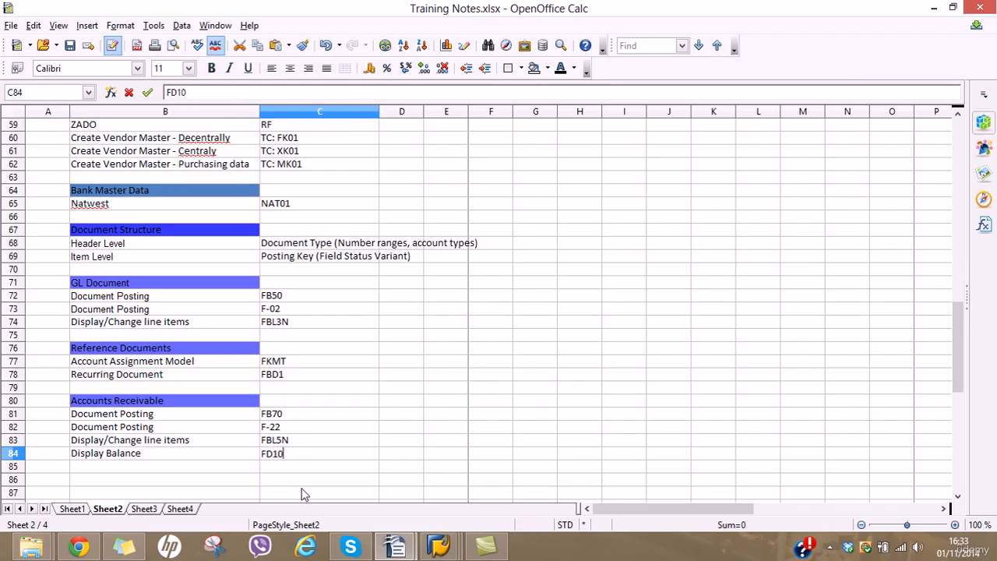
type("N")
key("Return")
Add the section heading Accounts Payable in cell B86 with a blue background matching the Accounts Receivable heading.
key("Return")
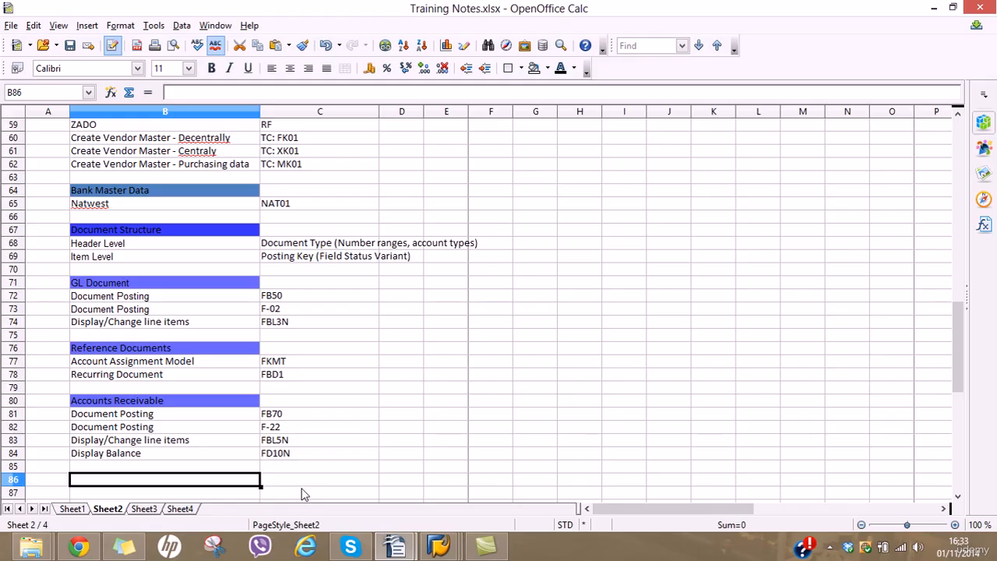
type("Accounts Payable")
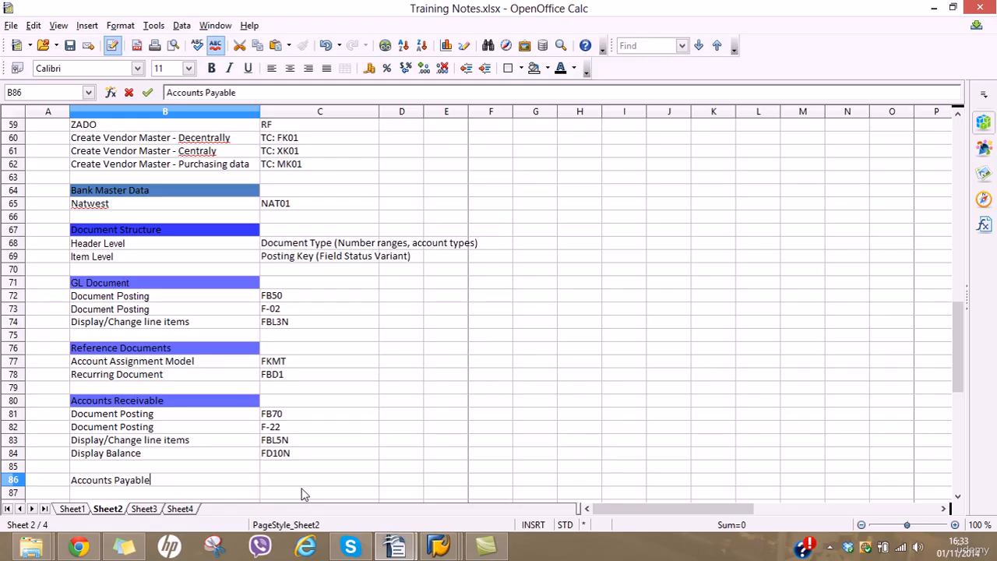
key("Tab")
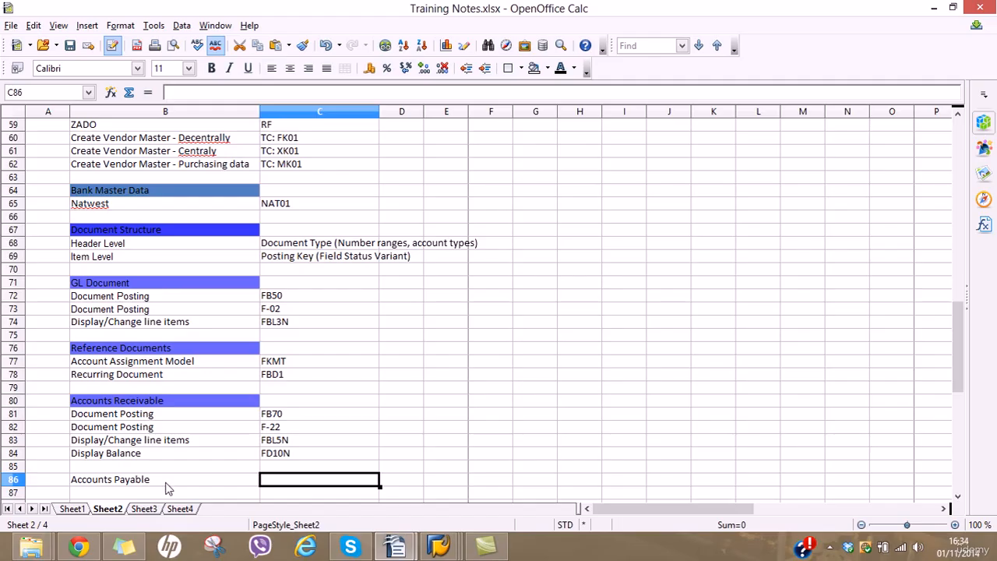
left_click(168, 484)
left_click(547, 69)
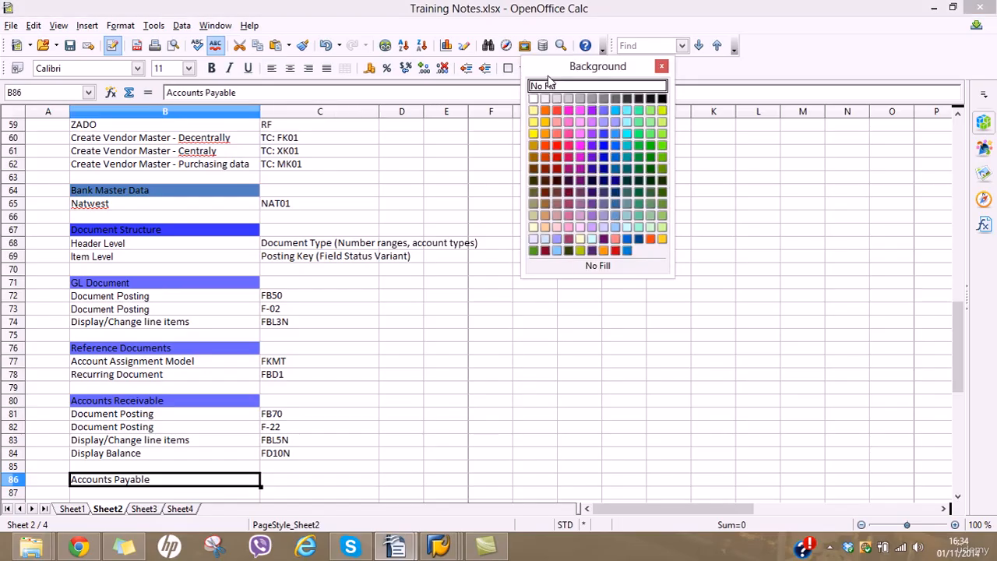
left_click(601, 117)
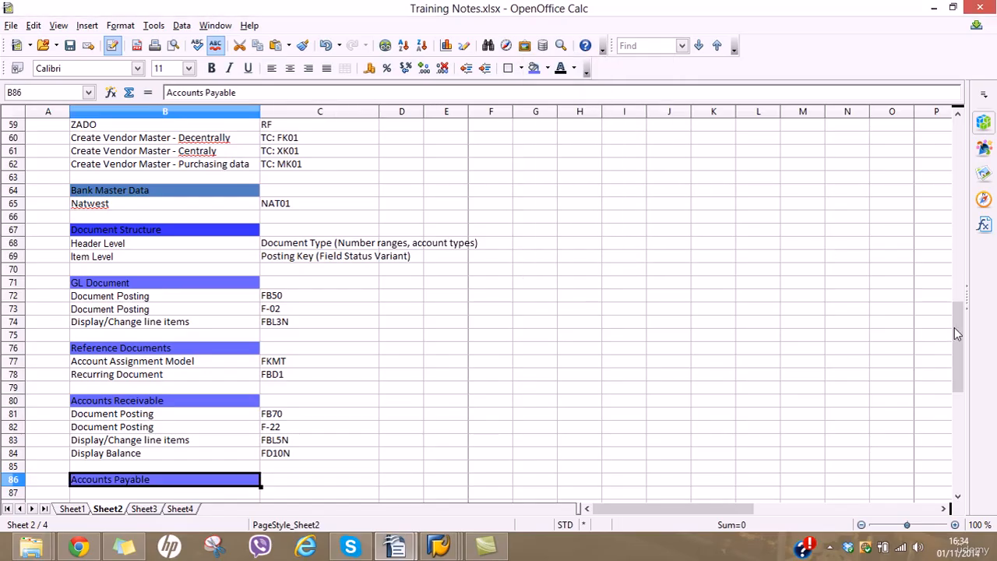
Add the entry Document Posting in row 87 under Accounts Payable with transaction code FB60.
left_click_drag(957, 335, 968, 371)
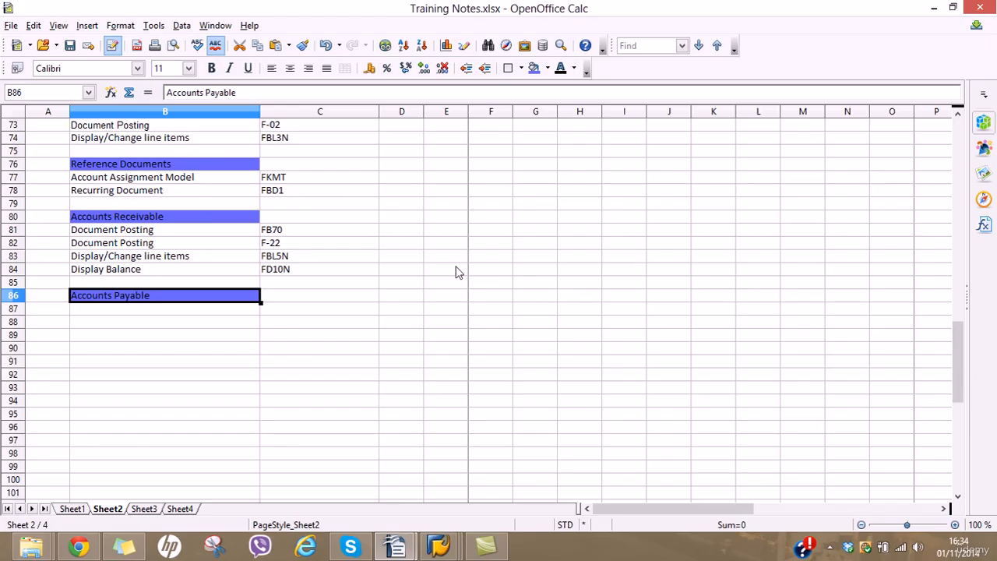
left_click(196, 311)
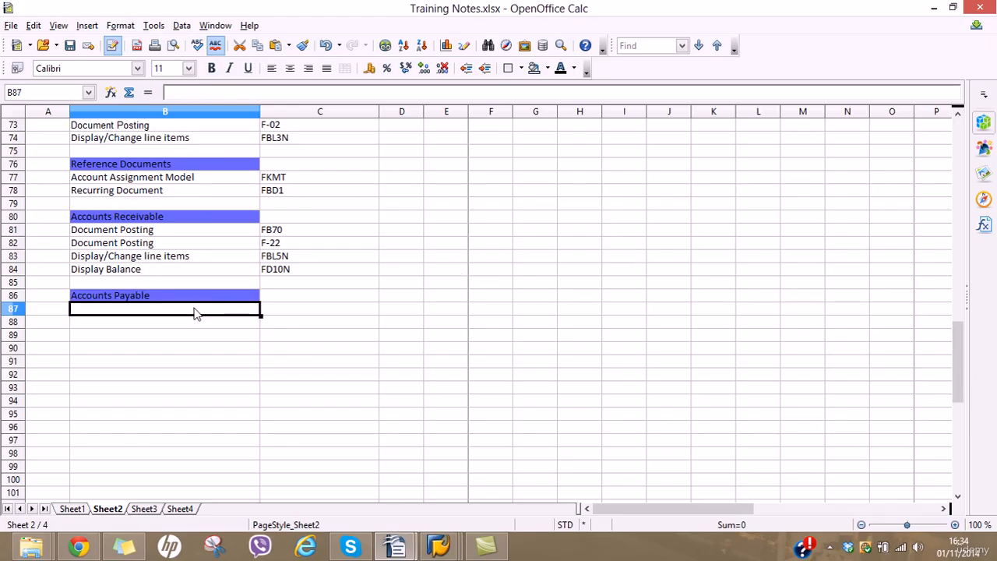
type("Document Pos")
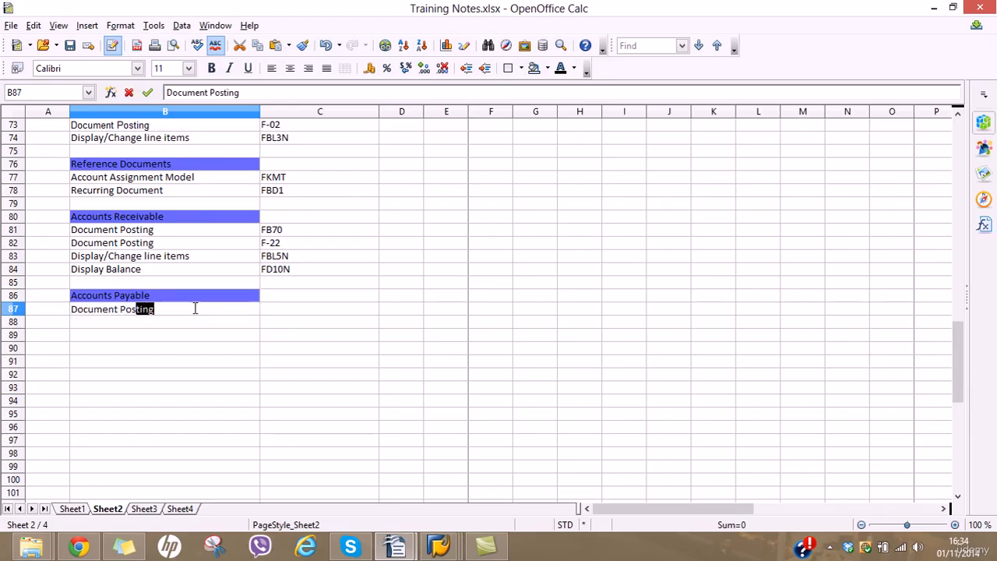
type("ting")
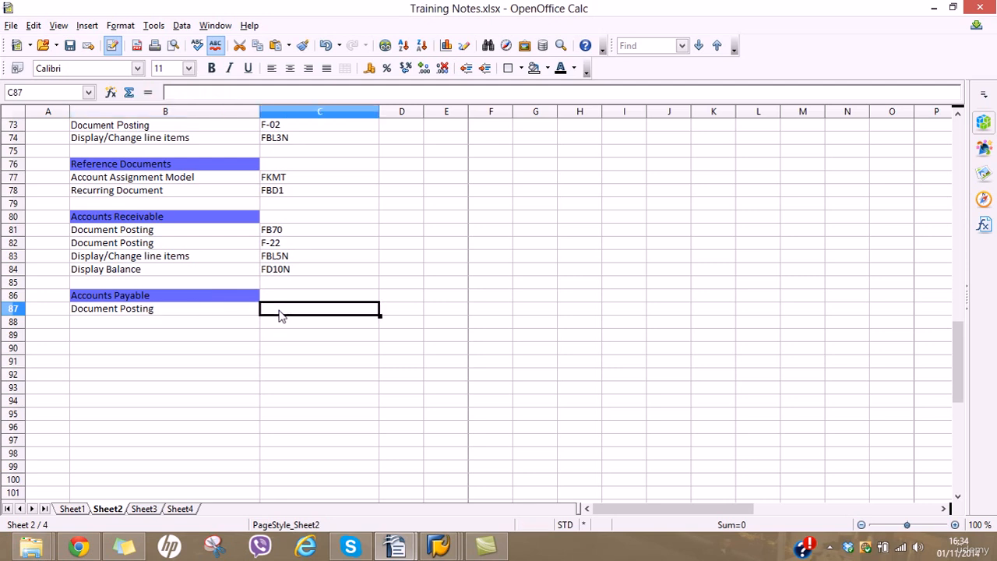
type("FB60")
key("BackSpace")
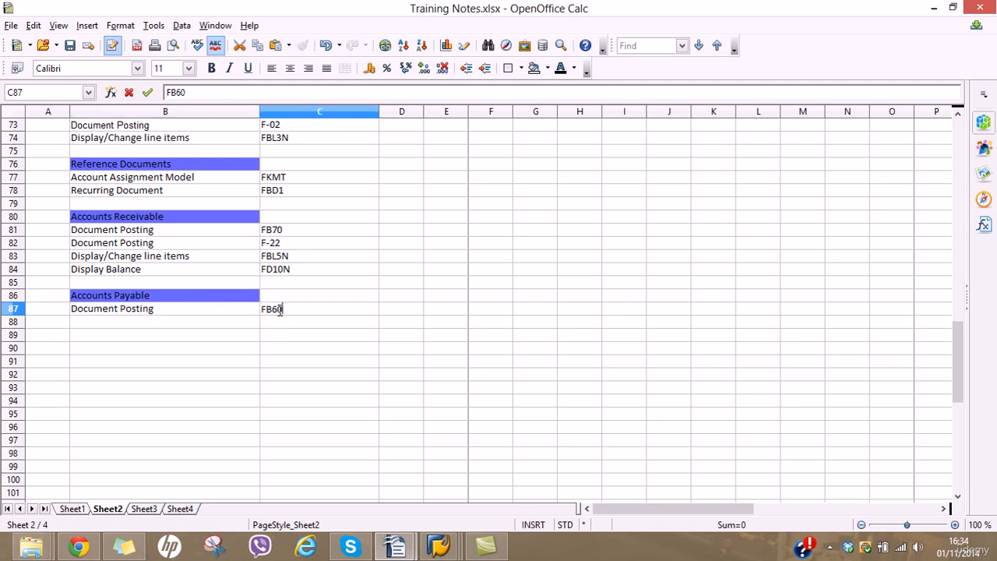
type("0")
key("Return")
left_click(210, 323)
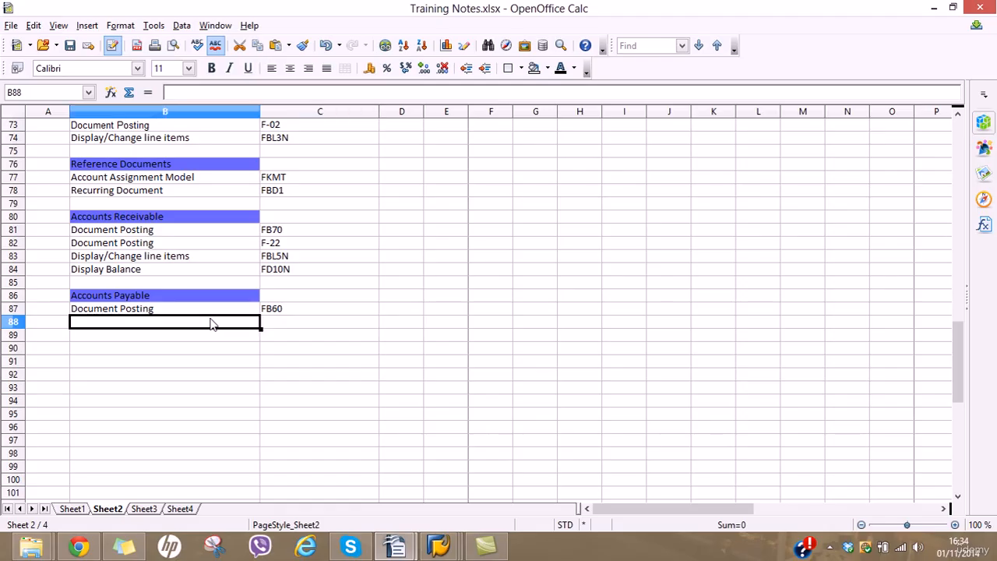
Switch back to the SAP customer line item display and exit through the balance display to the SAP Easy Access menu.
mouse_move(438, 547)
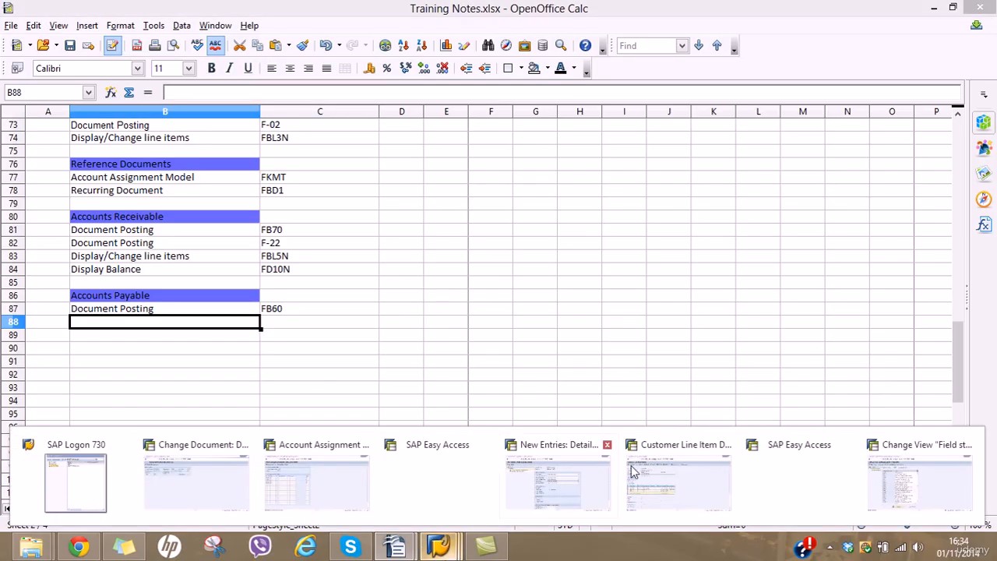
left_click(676, 470)
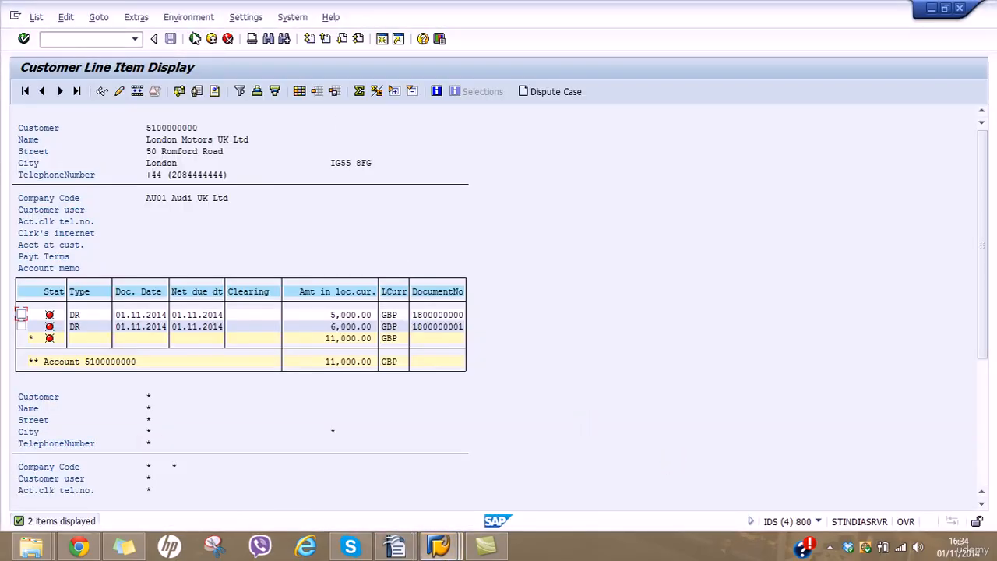
left_click(194, 38)
left_click(195, 38)
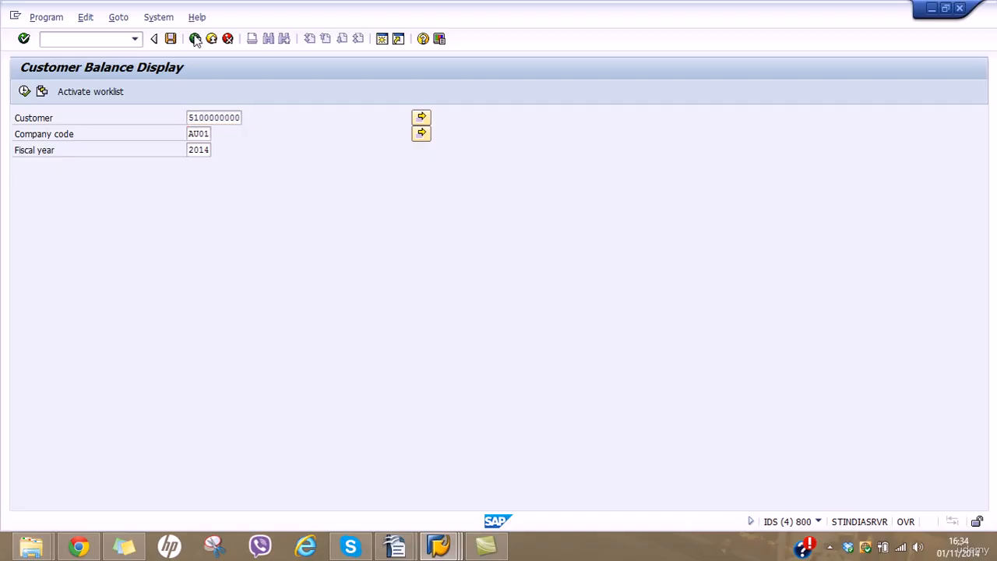
left_click(195, 38)
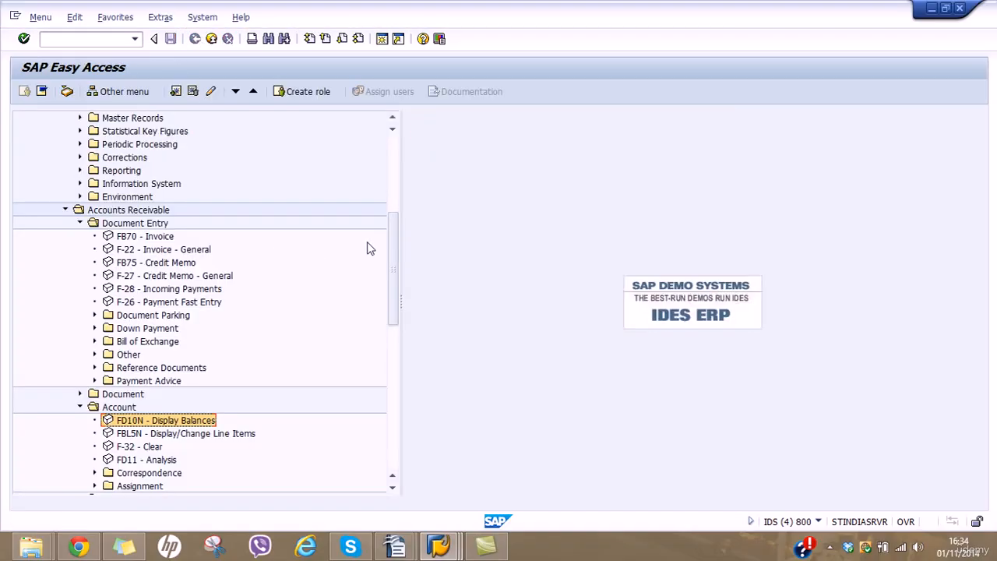
Expand the Accounts Payable folder and its Document Entry subfolder in the SAP menu tree.
left_click_drag(394, 242, 394, 309)
scroll(356, 319, "down", 3)
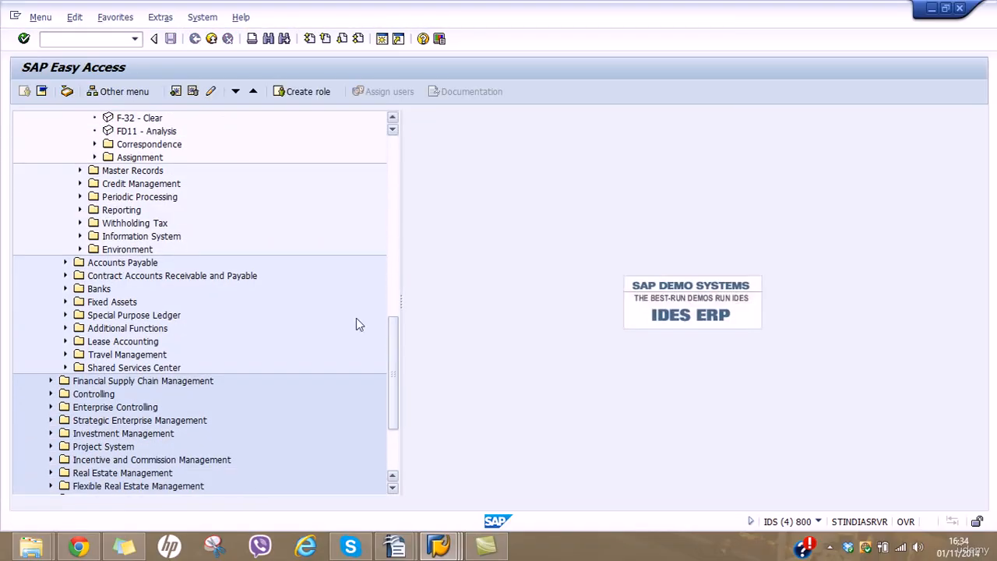
left_click(65, 263)
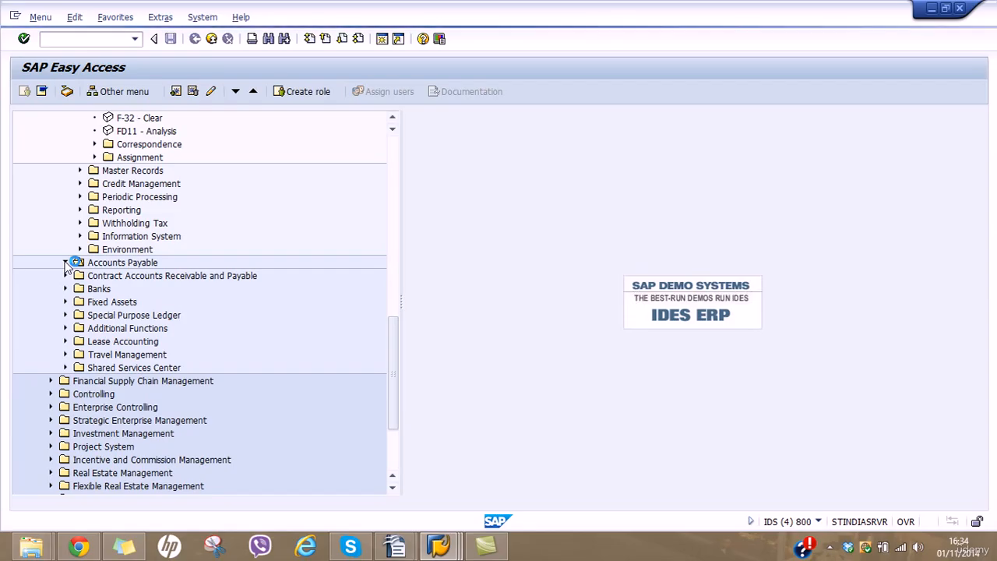
left_click(80, 276)
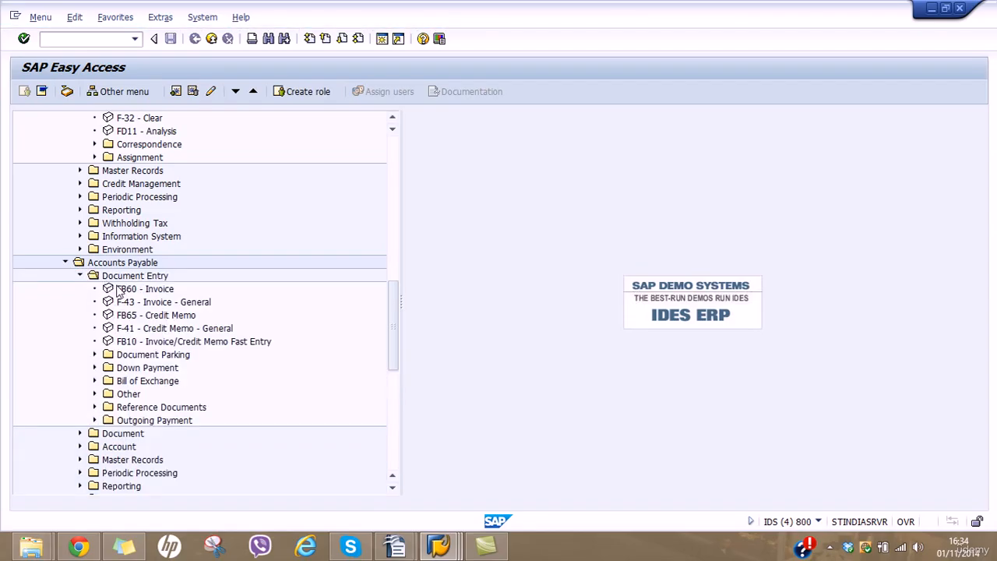
Open the FB60 - Invoice transaction from the Accounts Payable document entry folder.
left_click(122, 289)
left_click(137, 303)
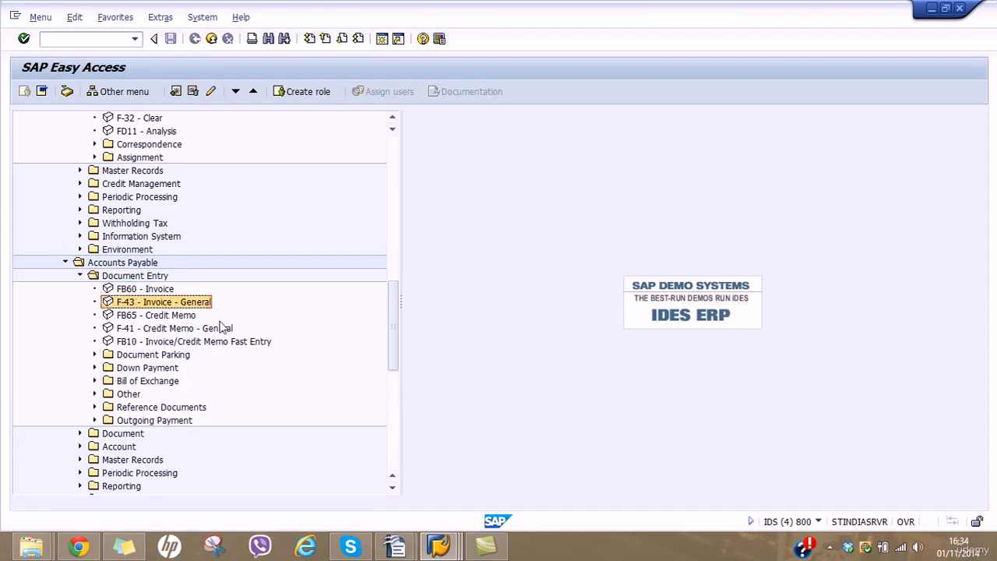
double_click(141, 290)
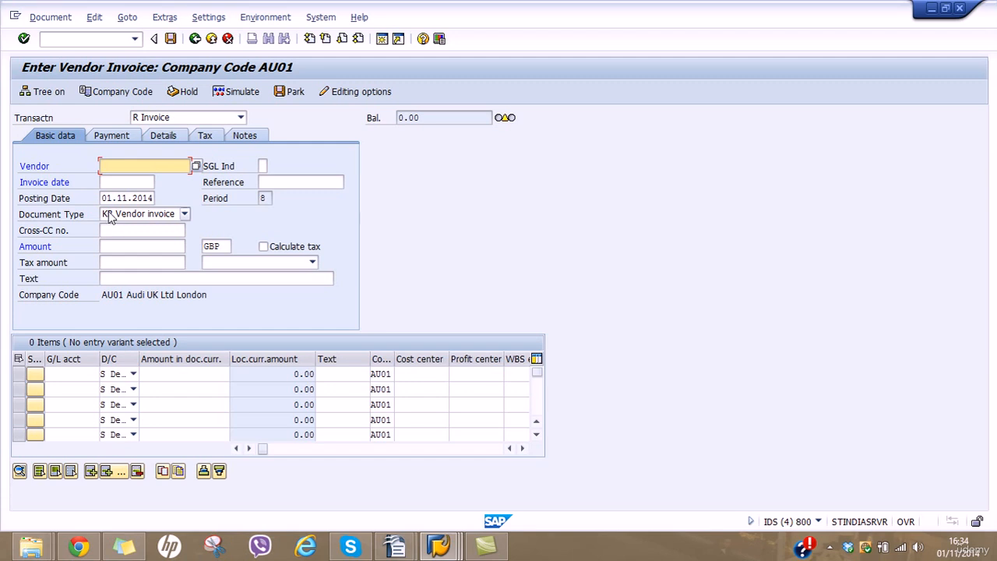
Choose British Utilities as the vendor from the AU01 company code vendor list and set the invoice date to 01.11.2014.
left_click(197, 167)
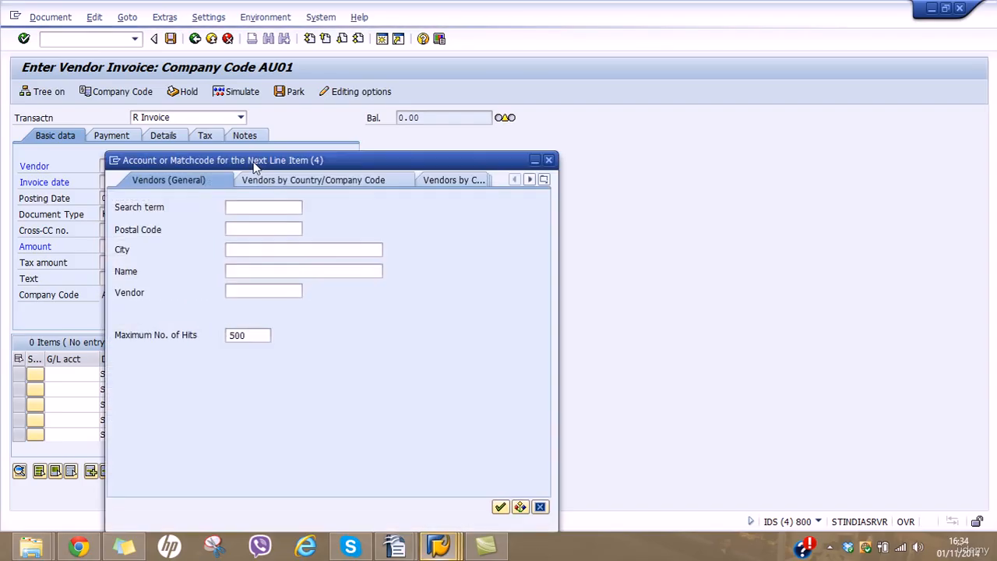
left_click(301, 178)
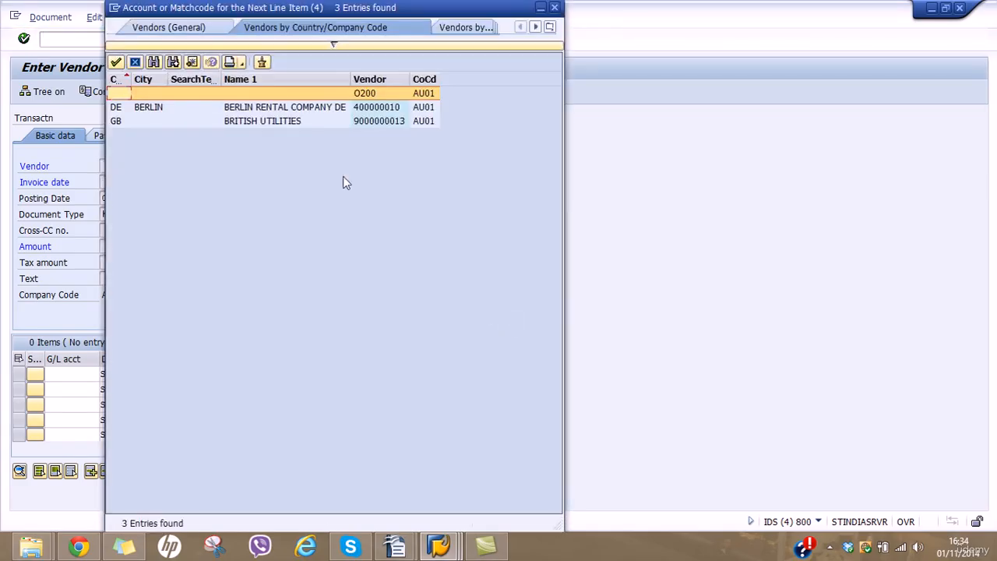
left_click(291, 123)
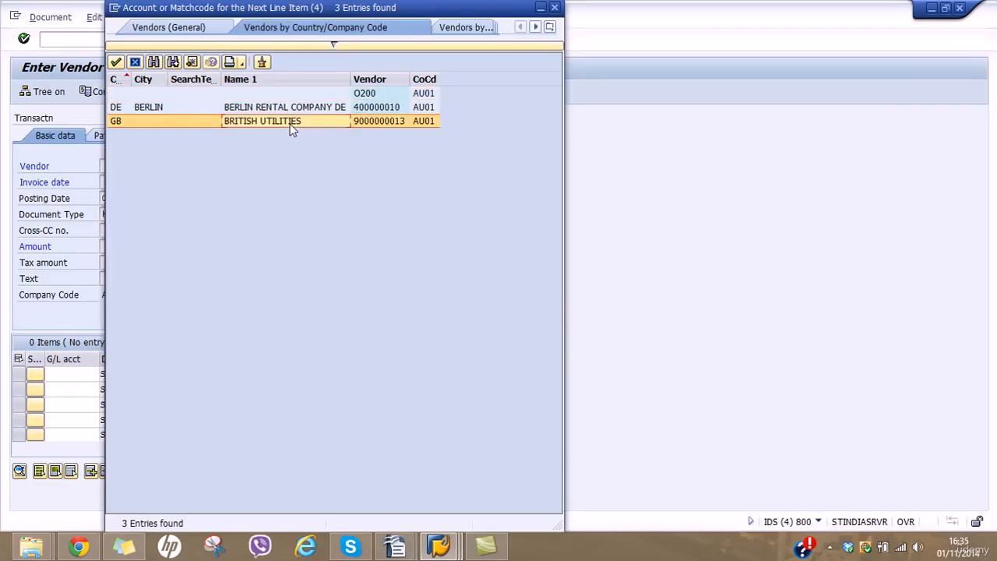
double_click(291, 122)
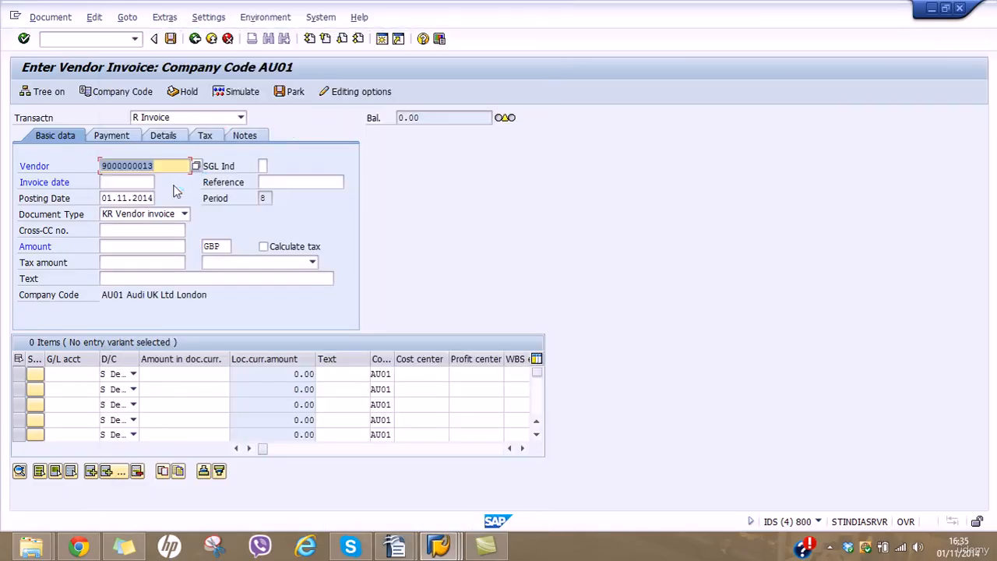
left_click(146, 183)
type("01.11.2014")
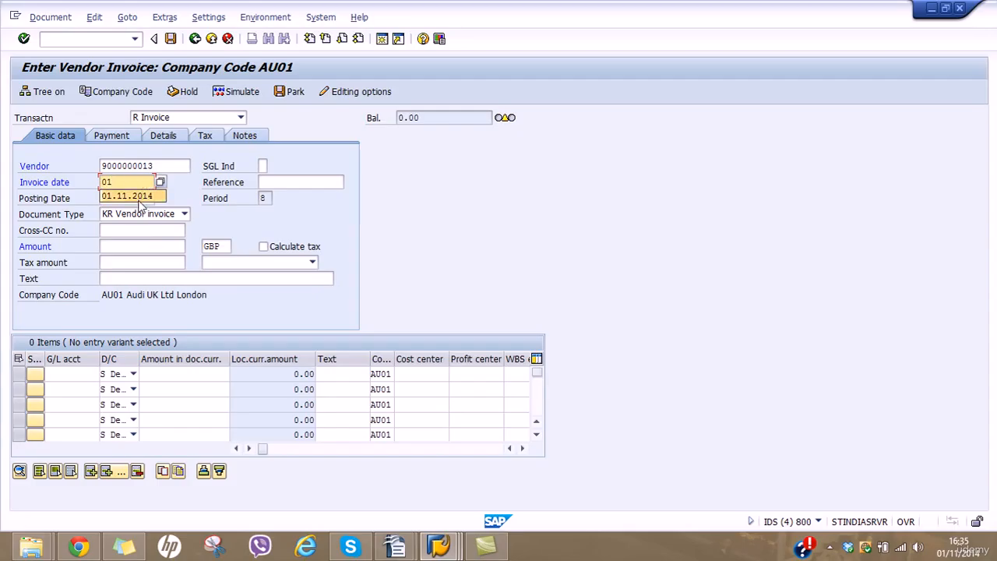
Enter a debit line for G/L account 5000 with amount 4000 and a matching invoice amount of 4,000.00 GBP.
left_click(84, 373)
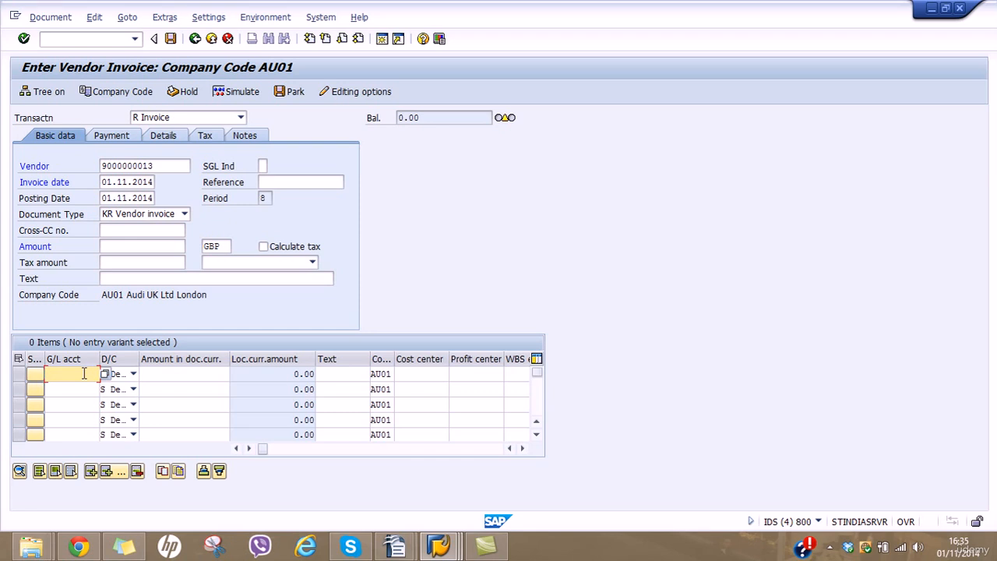
type("500")
key("Tab")
key("Tab")
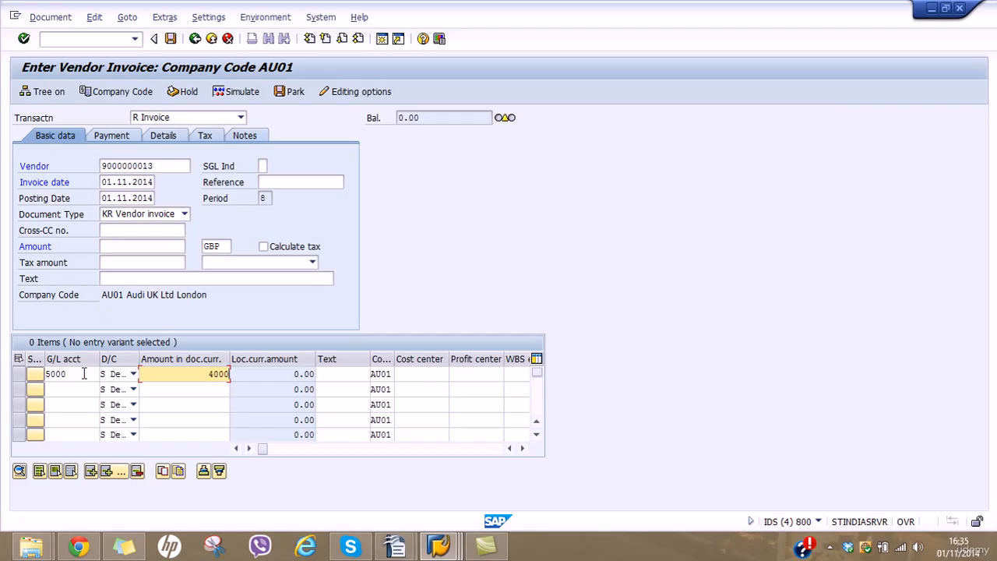
type("4000")
key("Return")
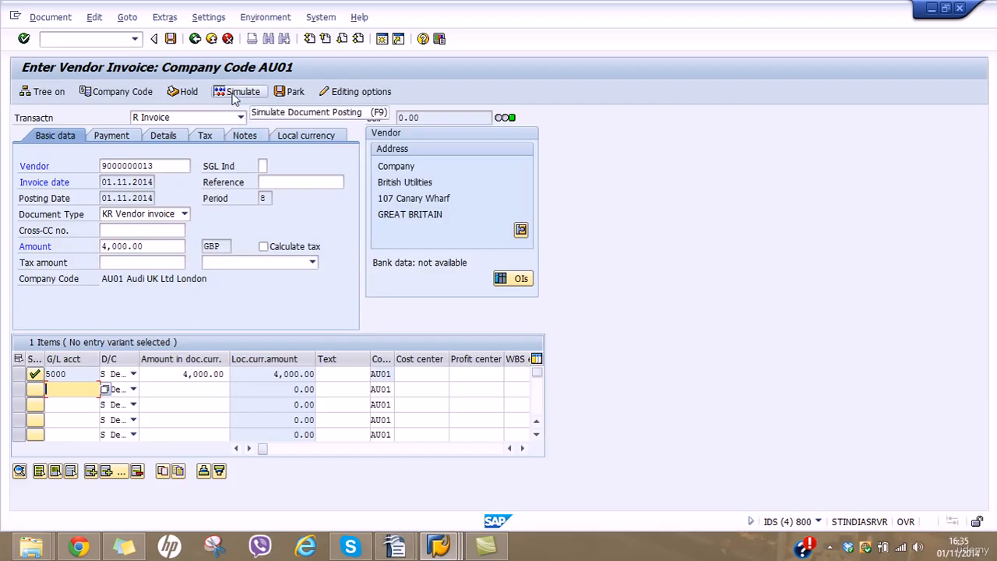
Simulate the British Utilities invoice from its basic data and post the document.
double_click(162, 246)
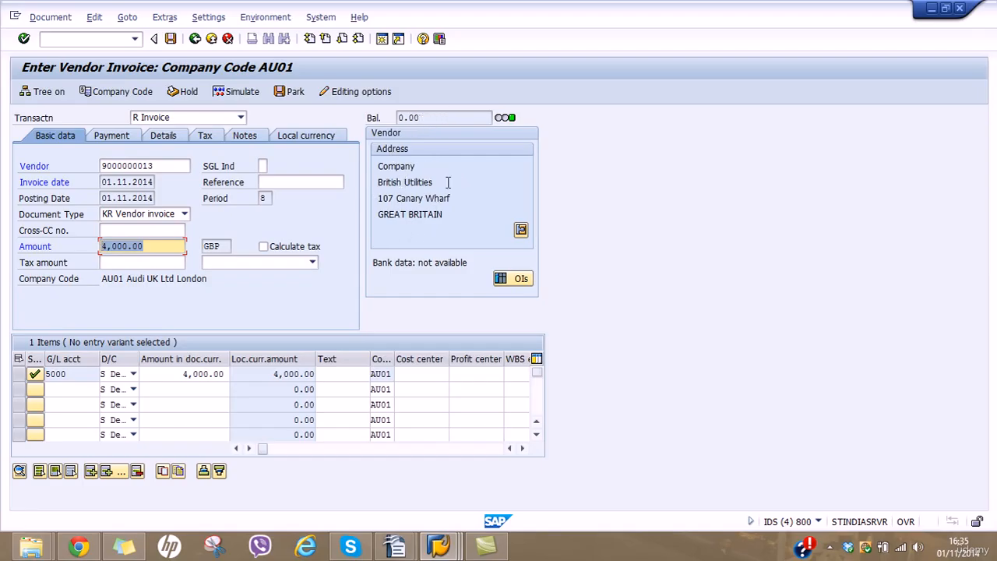
left_click(243, 92)
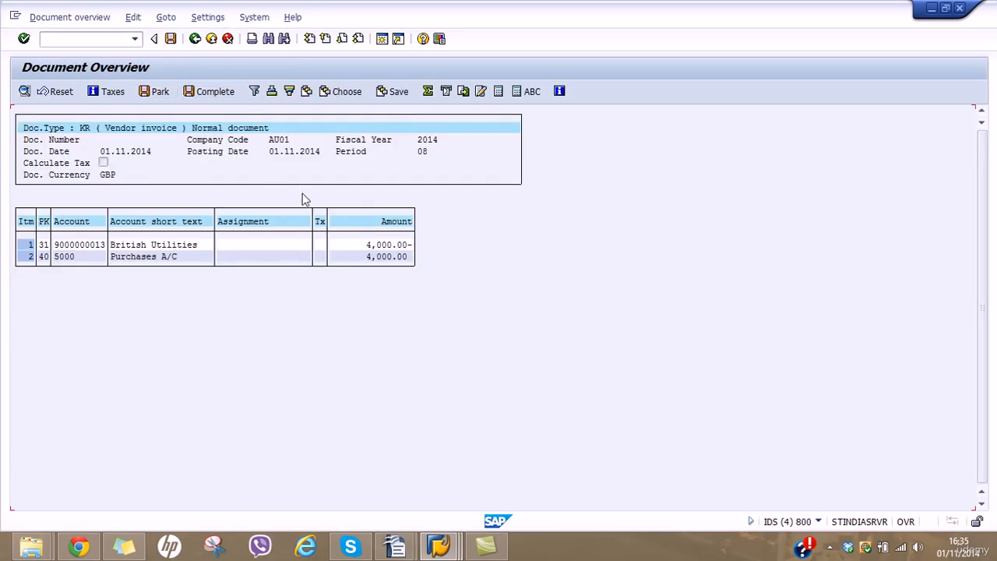
left_click(170, 39)
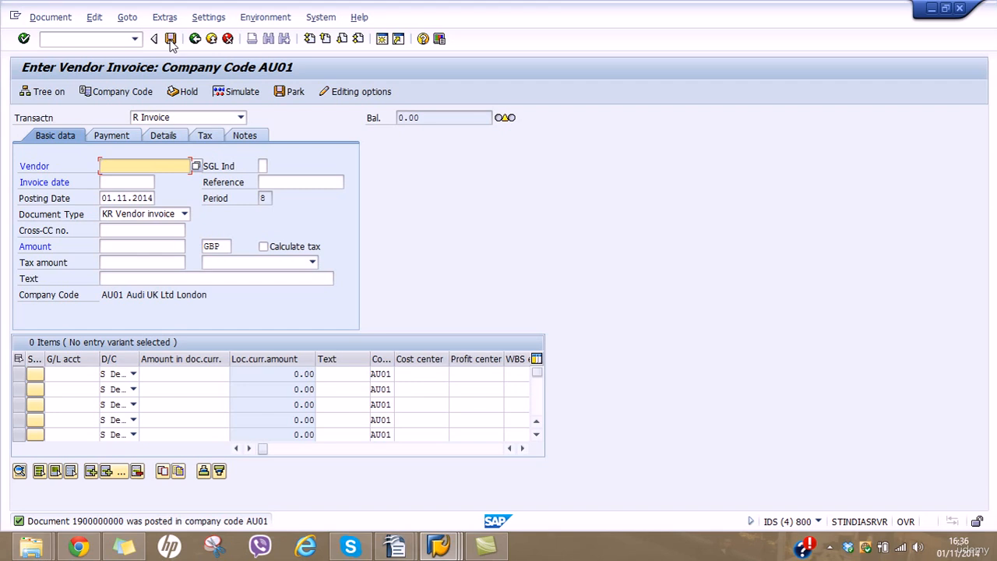
Display the vendor invoice just posted and check which transaction code the display uses.
left_click(52, 17)
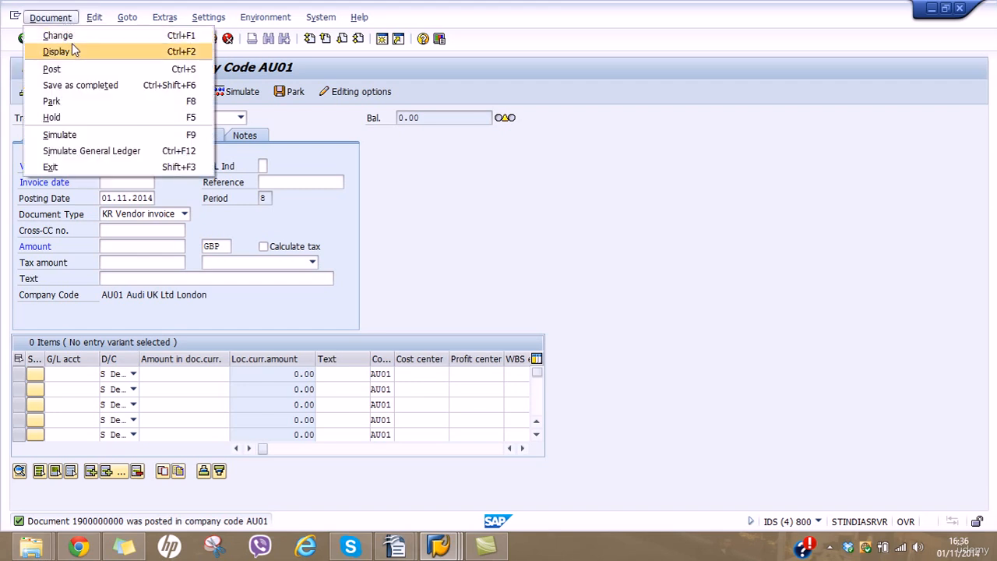
left_click(72, 47)
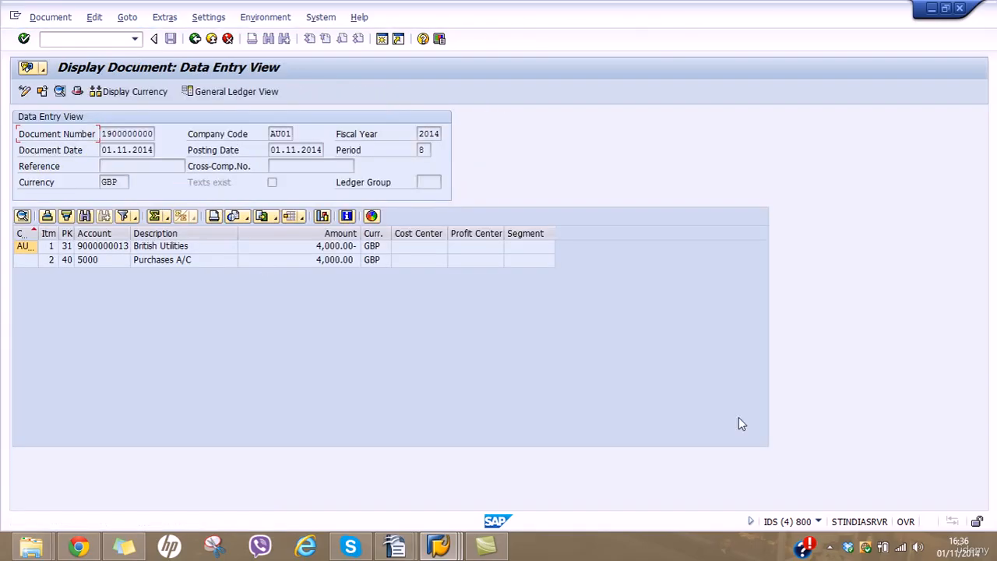
left_click(816, 520)
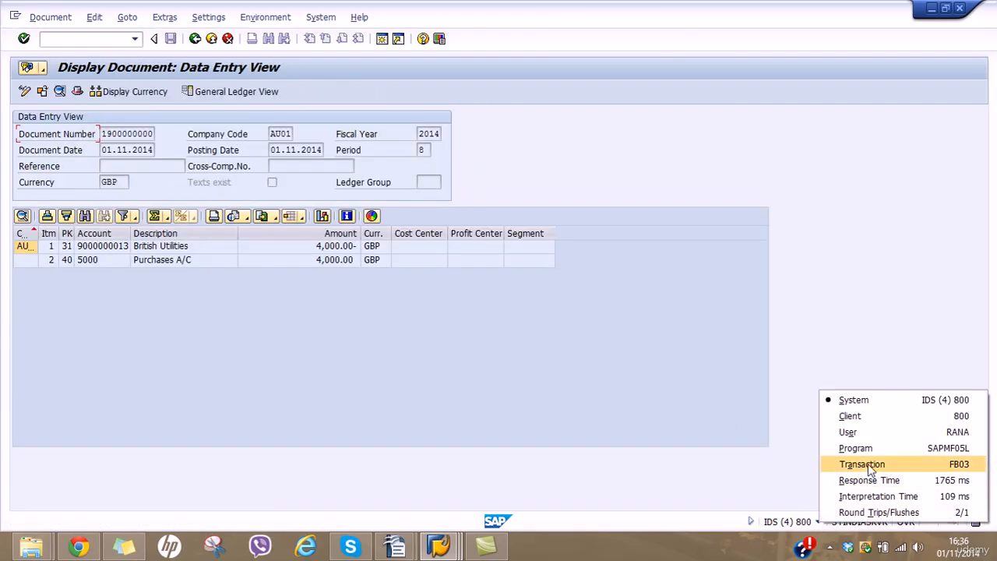
left_click(587, 415)
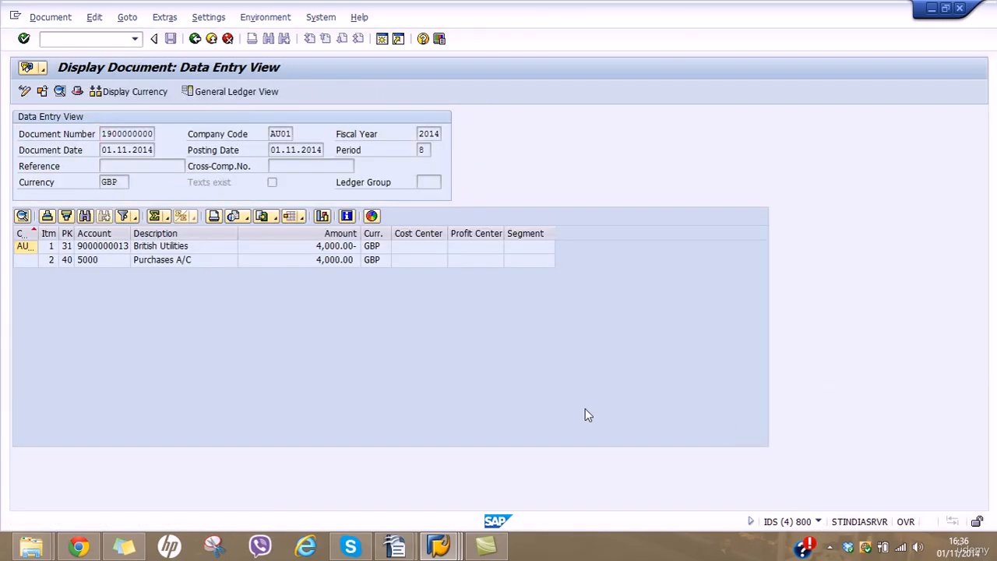
Leave the document display and exit vendor invoice entry to the SAP Easy Access menu, confirming the loss of unsaved data.
left_click(194, 39)
left_click(196, 40)
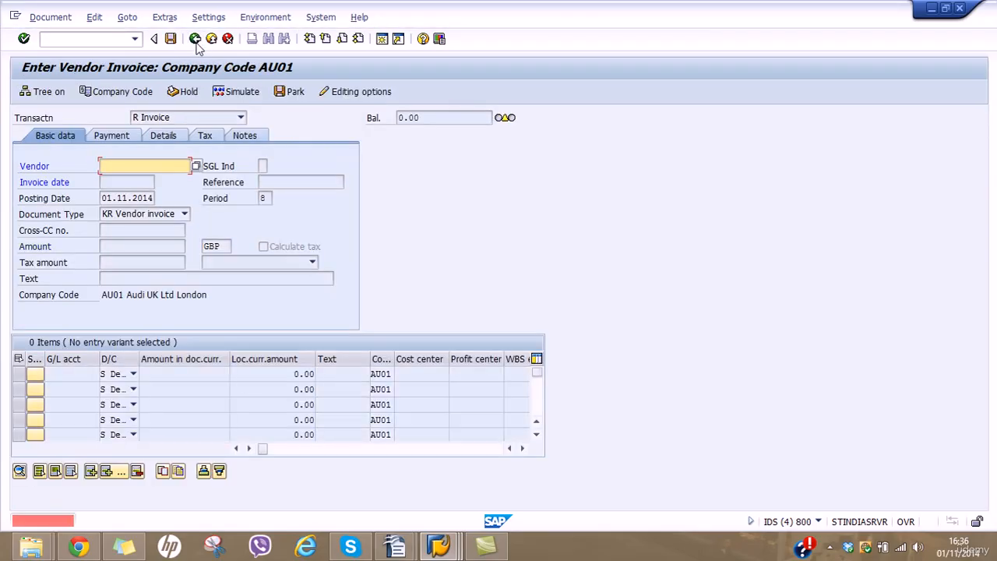
left_click(212, 39)
left_click(215, 40)
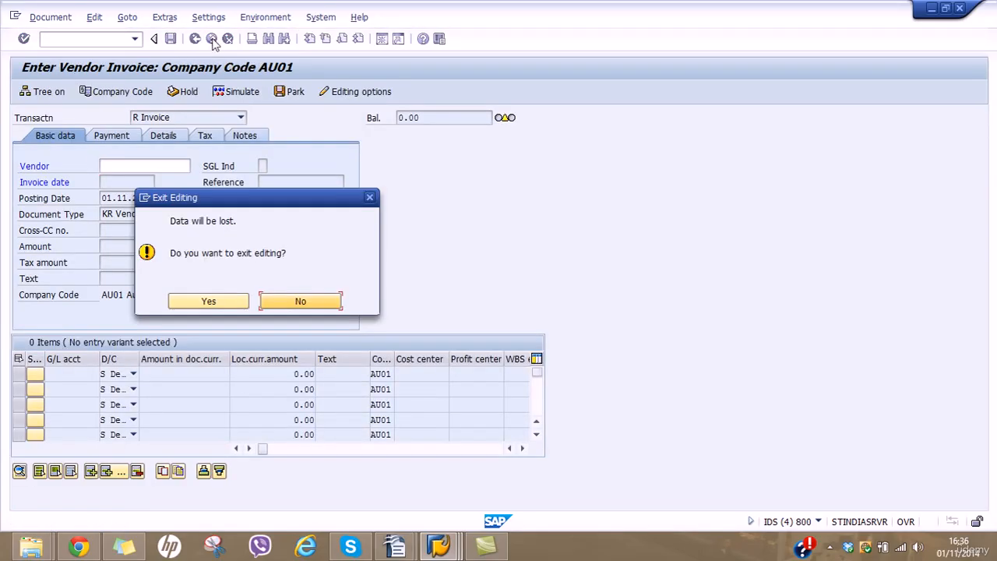
left_click(212, 298)
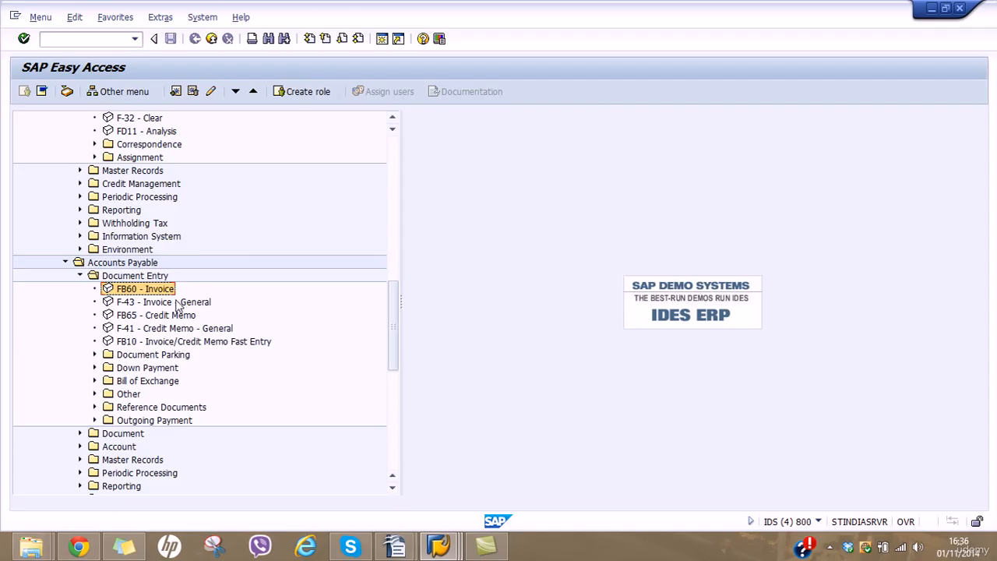
Open the F-43 - Invoice - General transaction and set the document date to 01.11.2014.
left_click(180, 303)
double_click(153, 304)
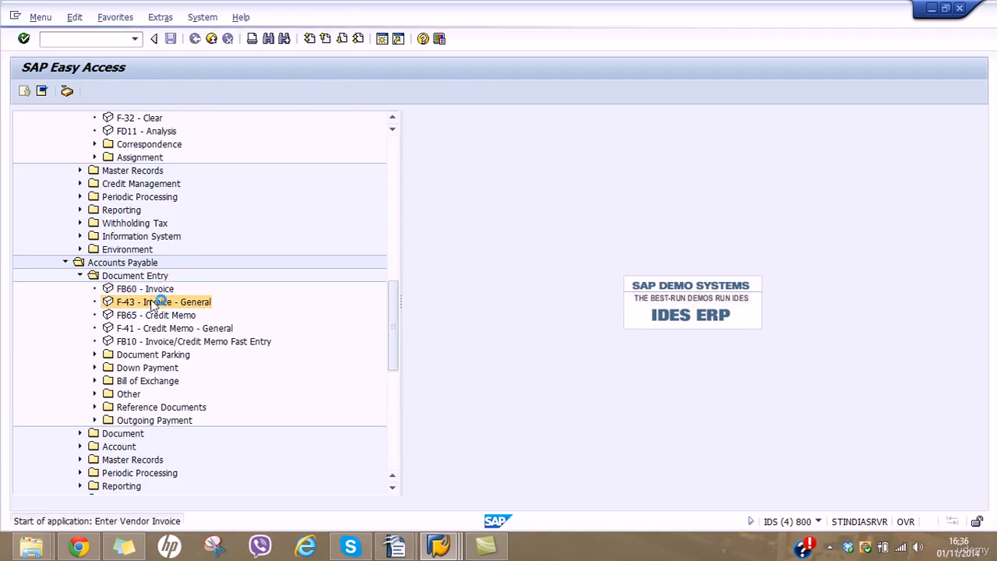
type("01")
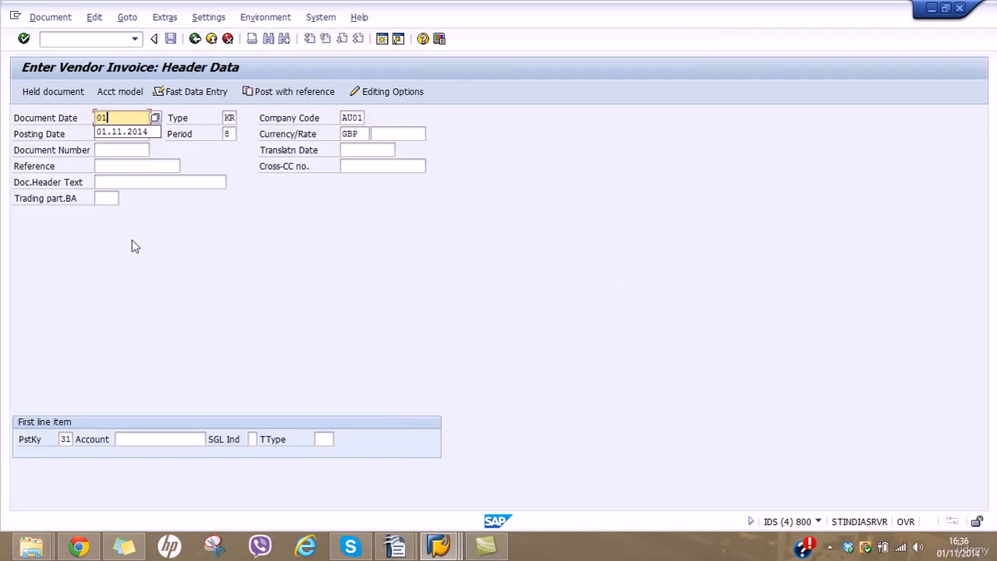
left_click(130, 133)
Choose British Utilities as the account of the first line item with posting key 31 and proceed to the vendor item.
left_click(179, 436)
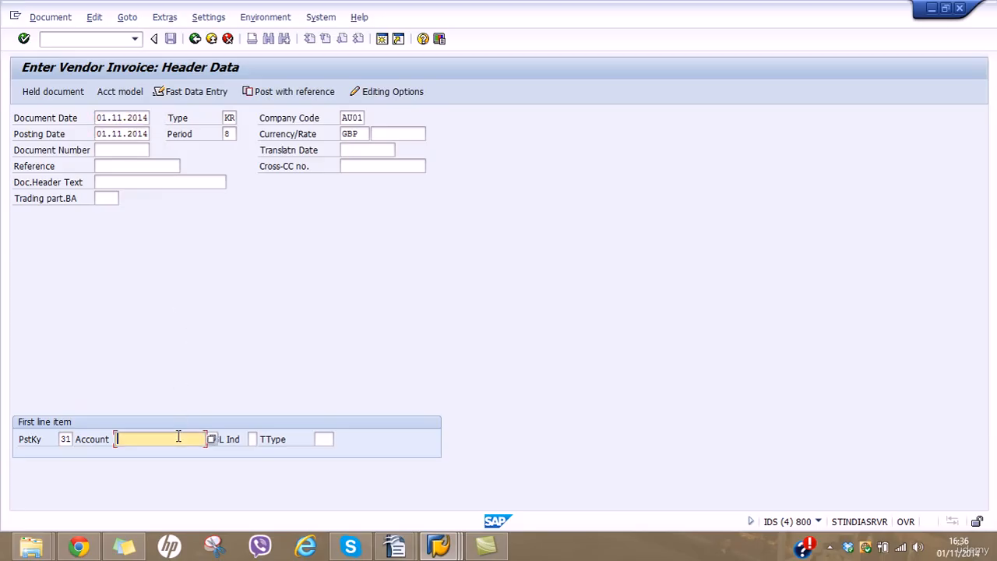
double_click(65, 438)
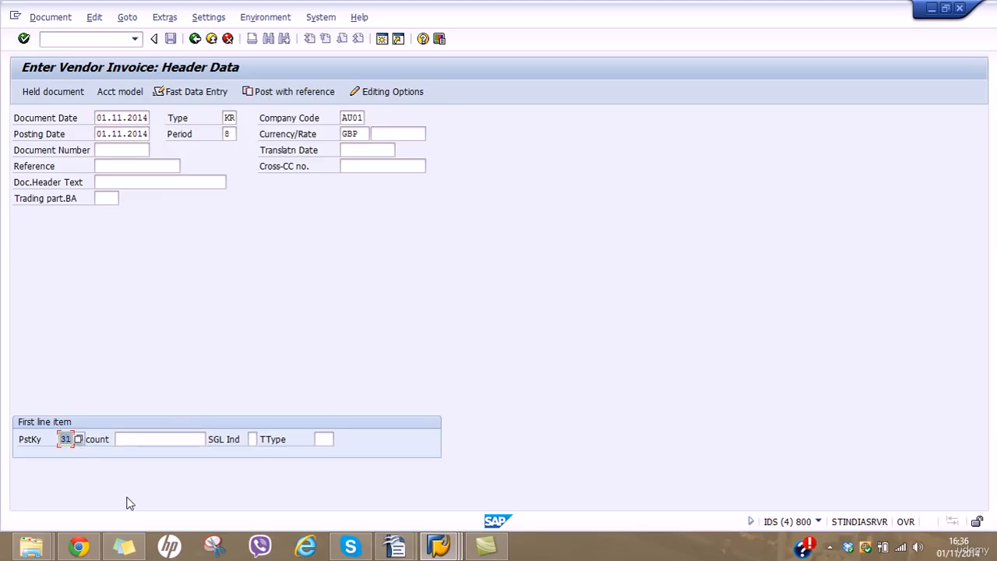
left_click(194, 439)
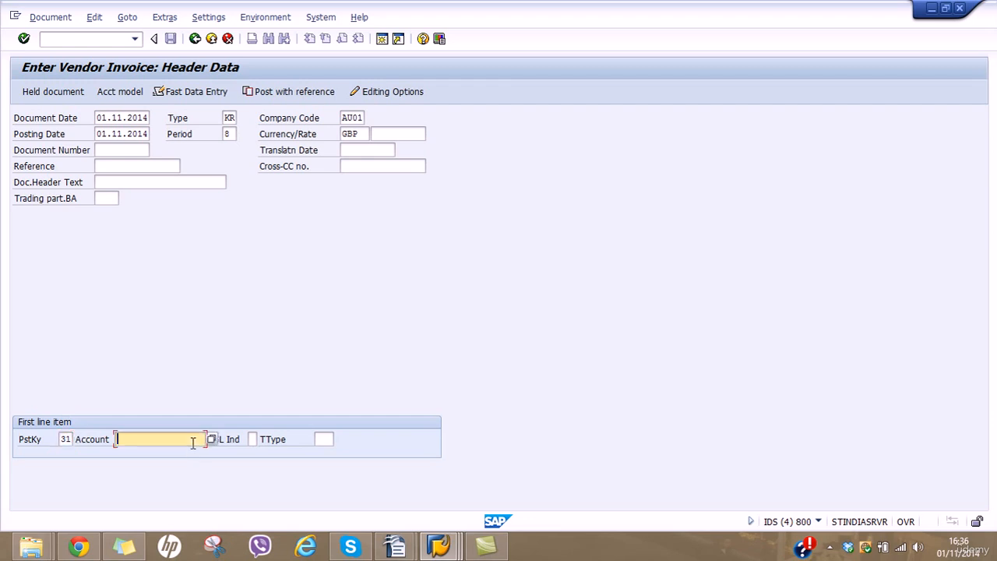
key("F4")
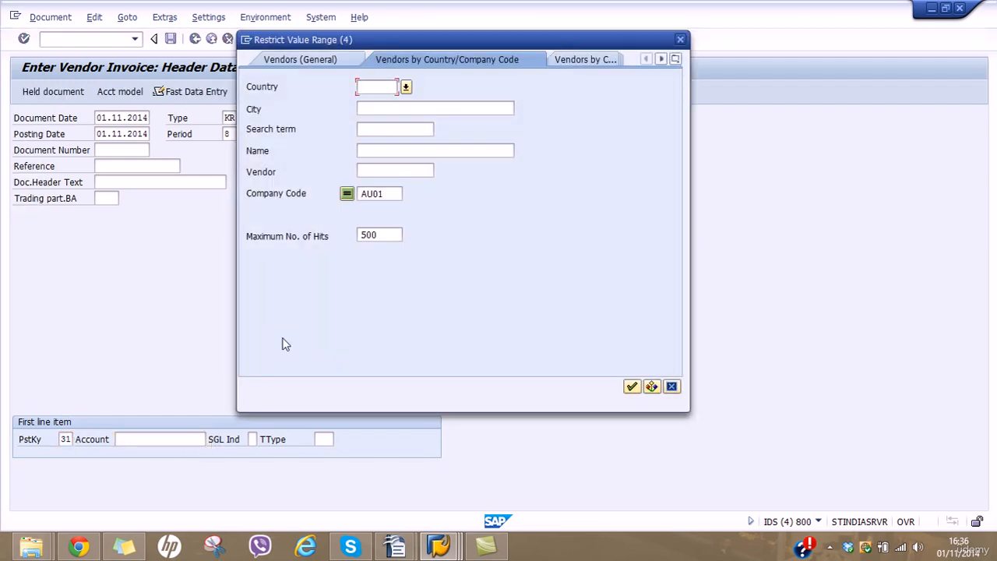
key("Return")
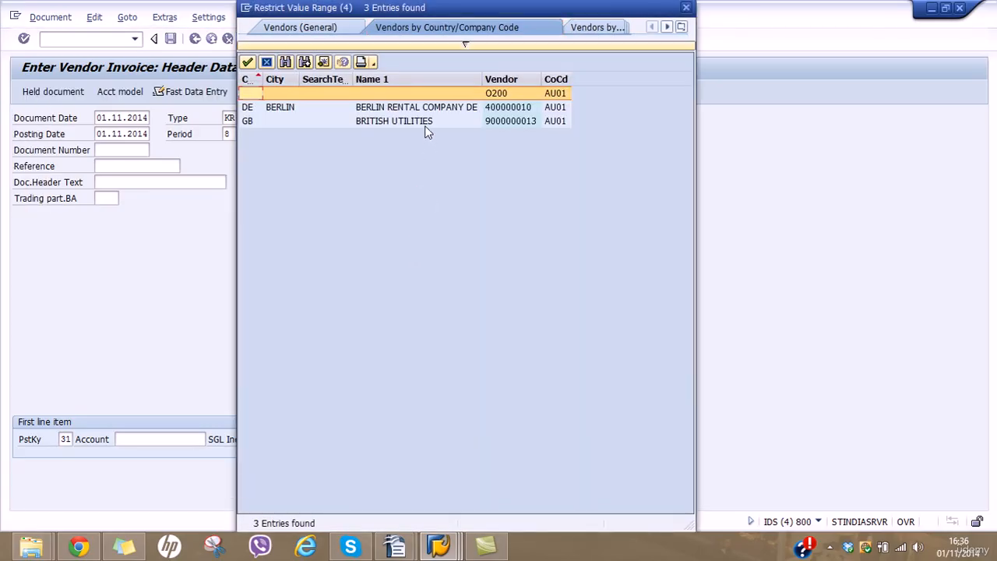
left_click(424, 121)
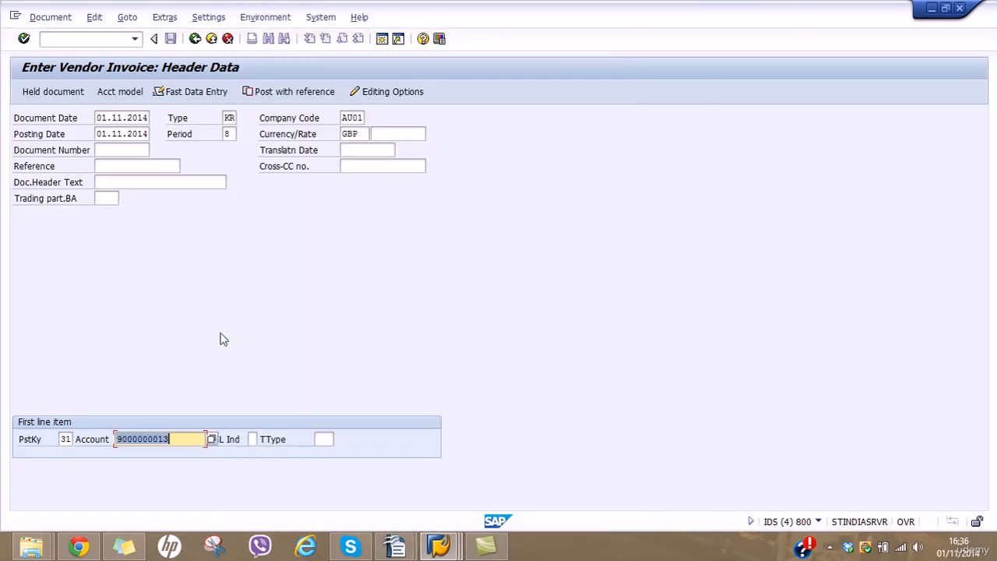
key("Return")
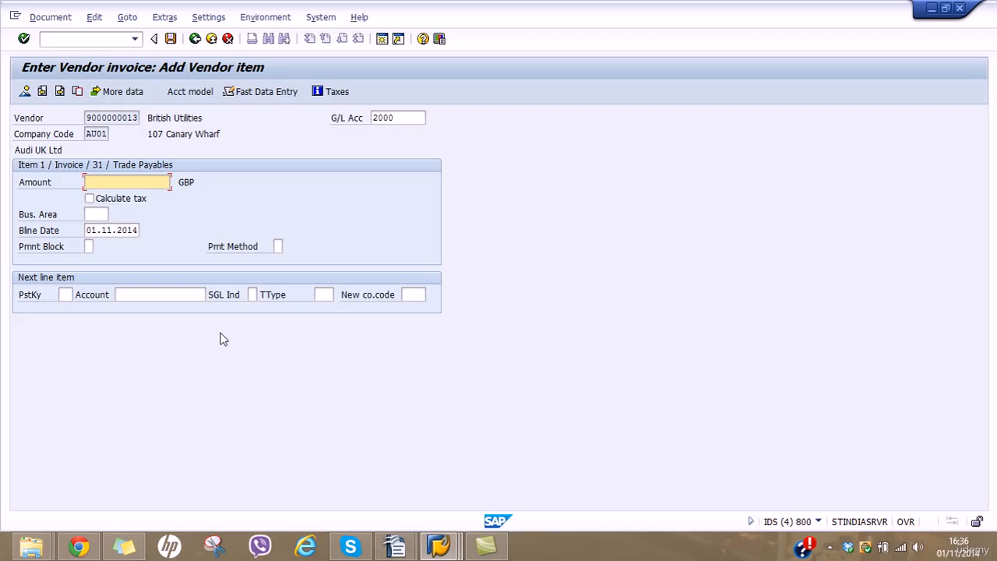
Set the vendor item amount to 2000 GBP and the next line item to posting key 50 with account 5000.
type("2000")
left_click(65, 294)
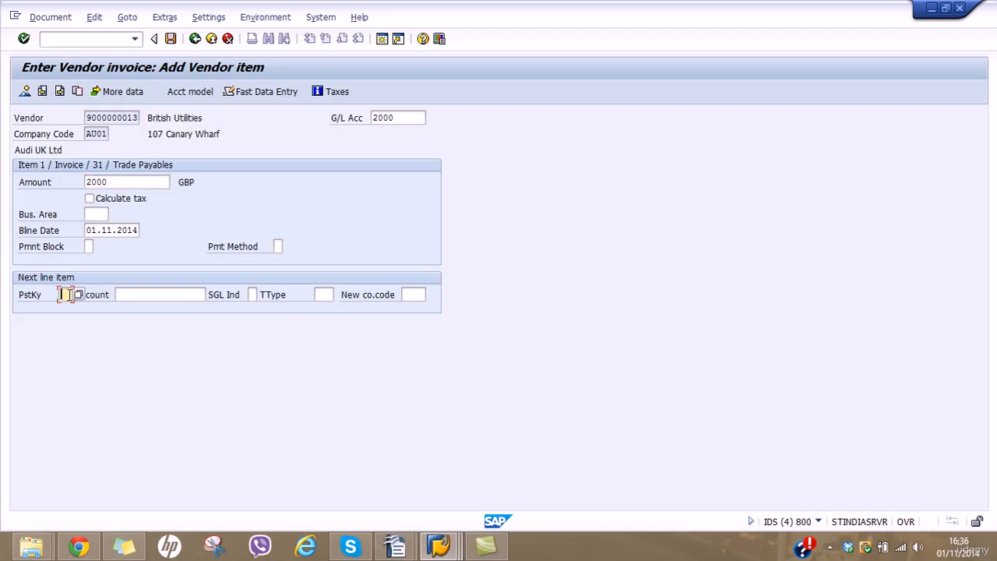
key("Tab")
type("5000")
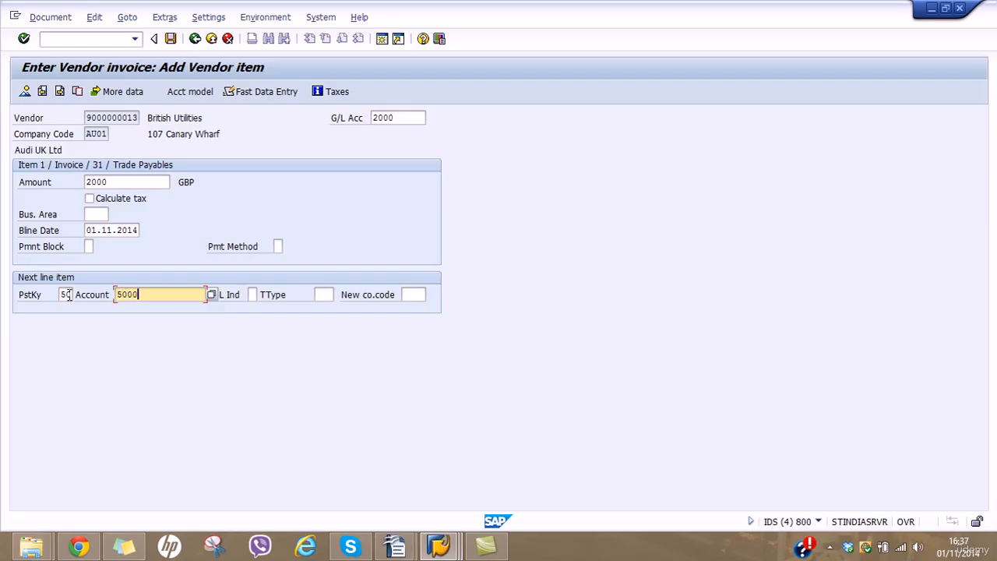
Set the Purchases A/C item amount to 2000, try to post the invoice, and select the posting key of that line.
key("Return")
type("2000")
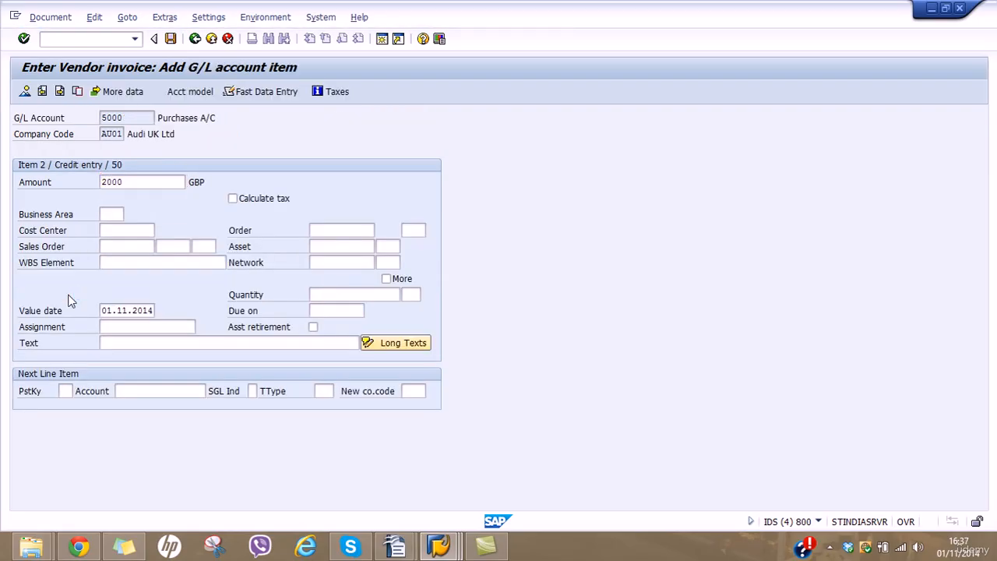
key("Return")
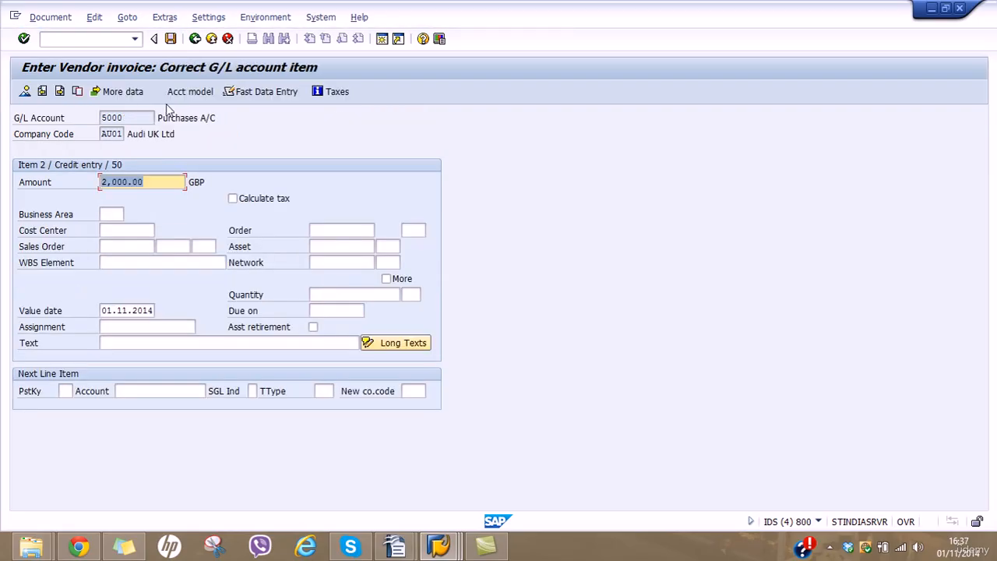
left_click(169, 39)
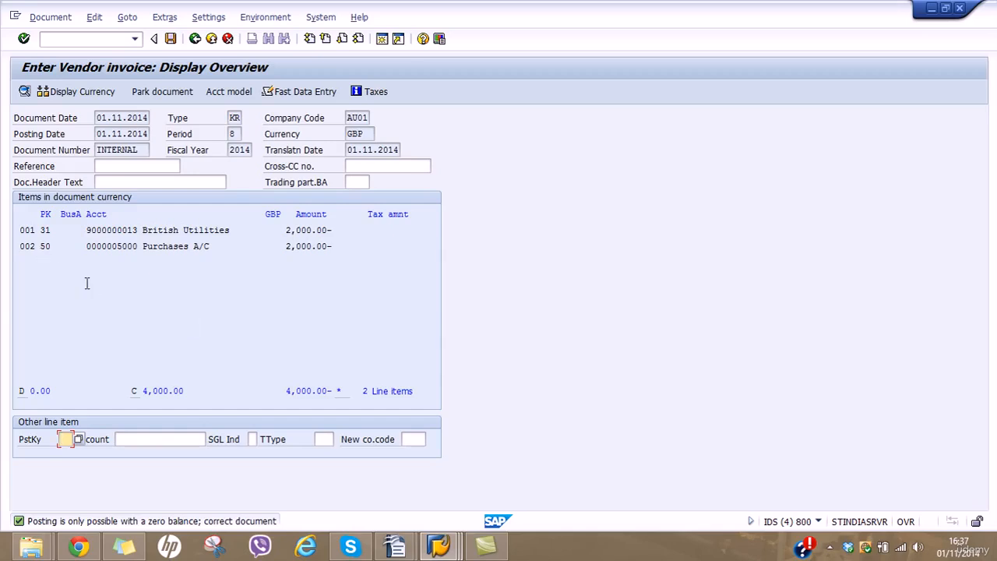
left_click(52, 246)
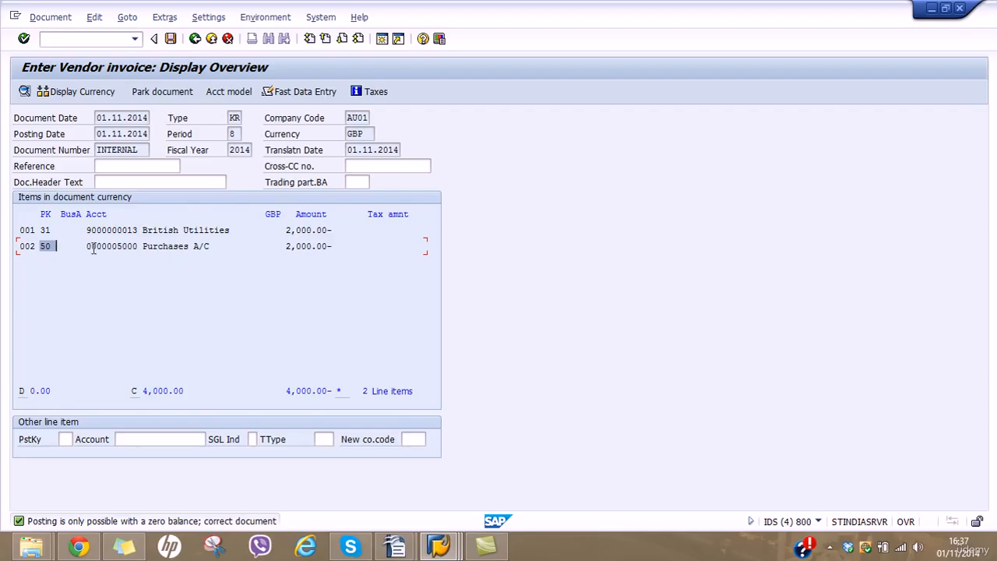
Inspect the details of the Purchases A/C and British Utilities line items in turn.
double_click(90, 246)
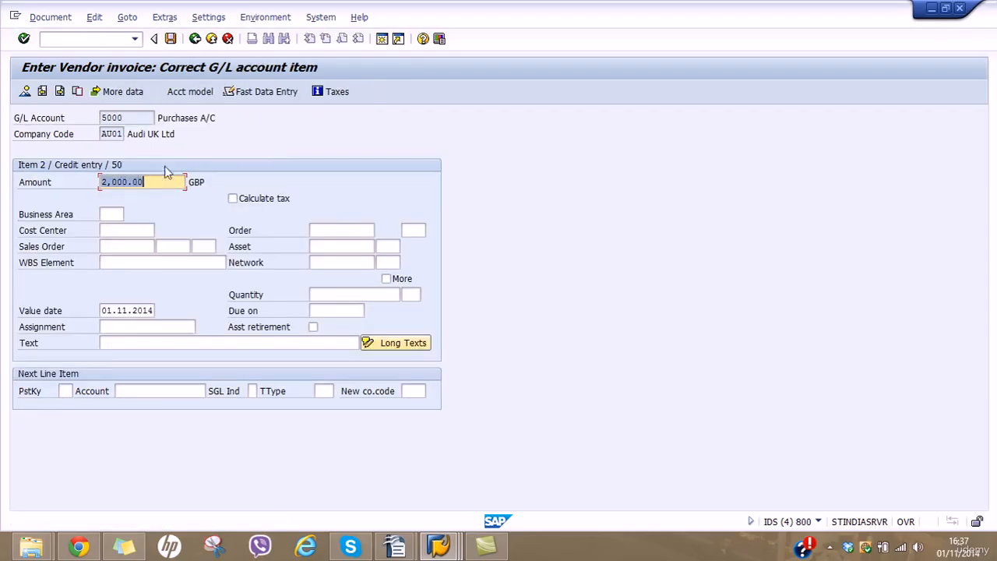
left_click(192, 40)
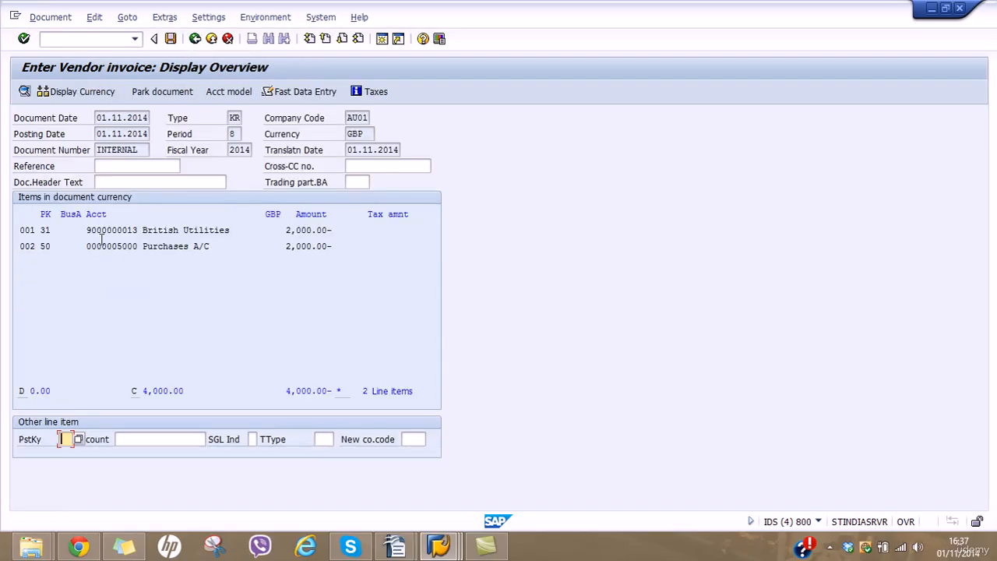
left_click(102, 245)
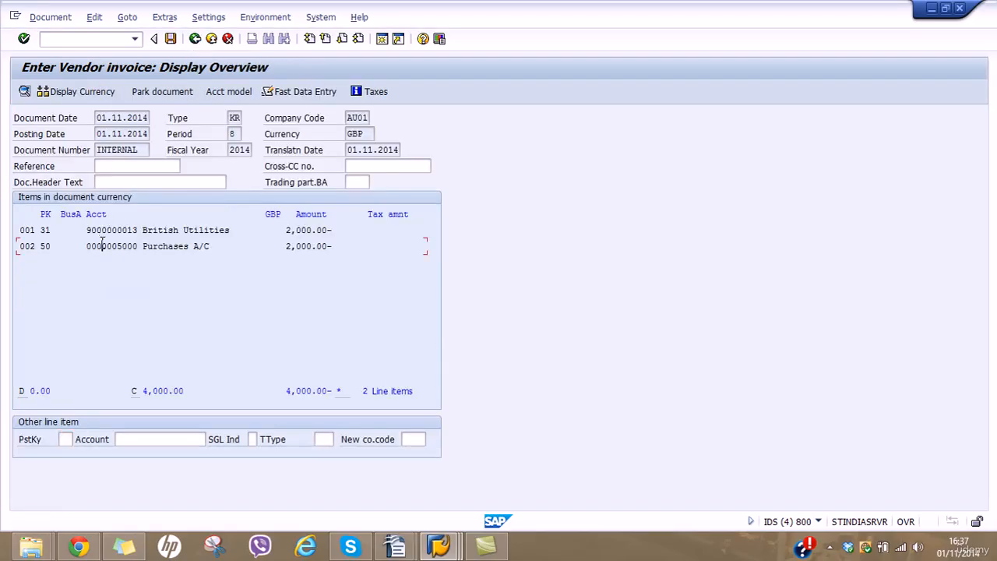
double_click(133, 230)
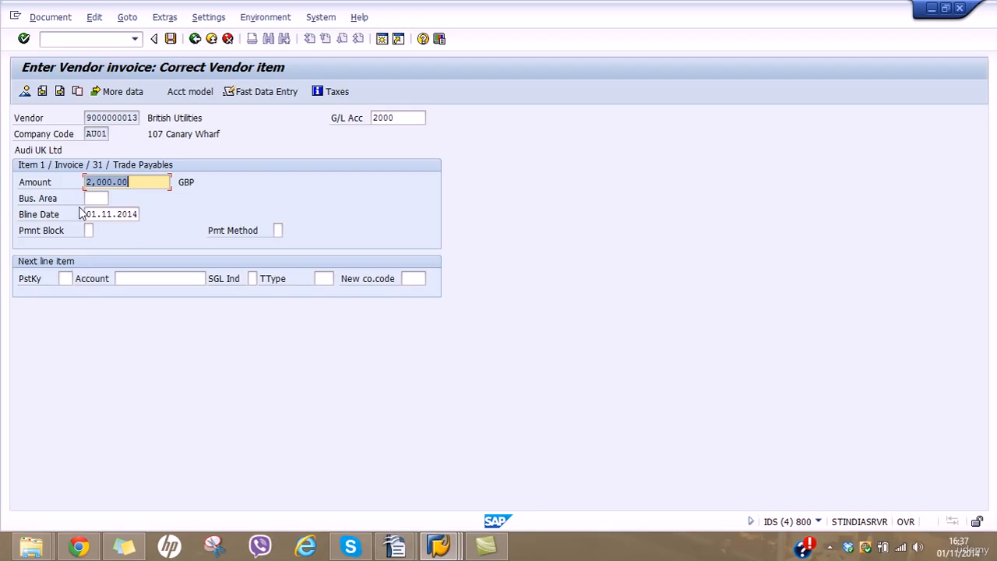
left_click(65, 279)
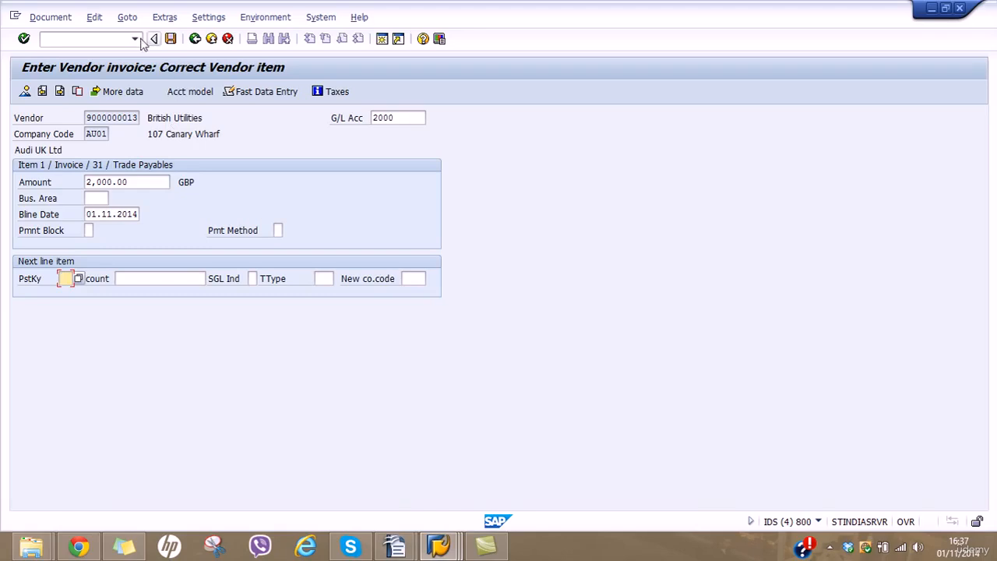
Restart transaction F-43 with a blank invoice and set the document date to 01.11.2014.
left_click(116, 43)
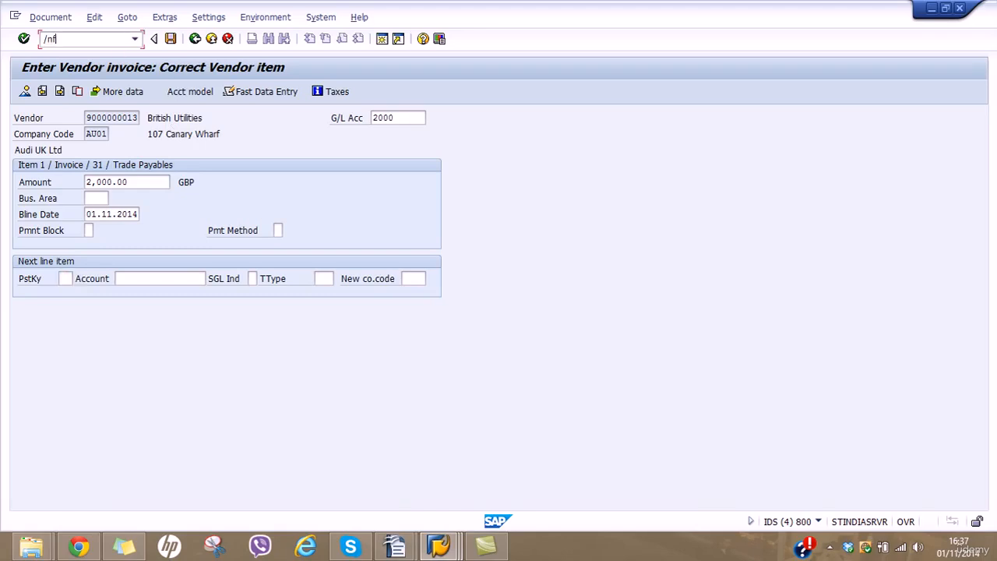
type("/nf-43")
key("Return")
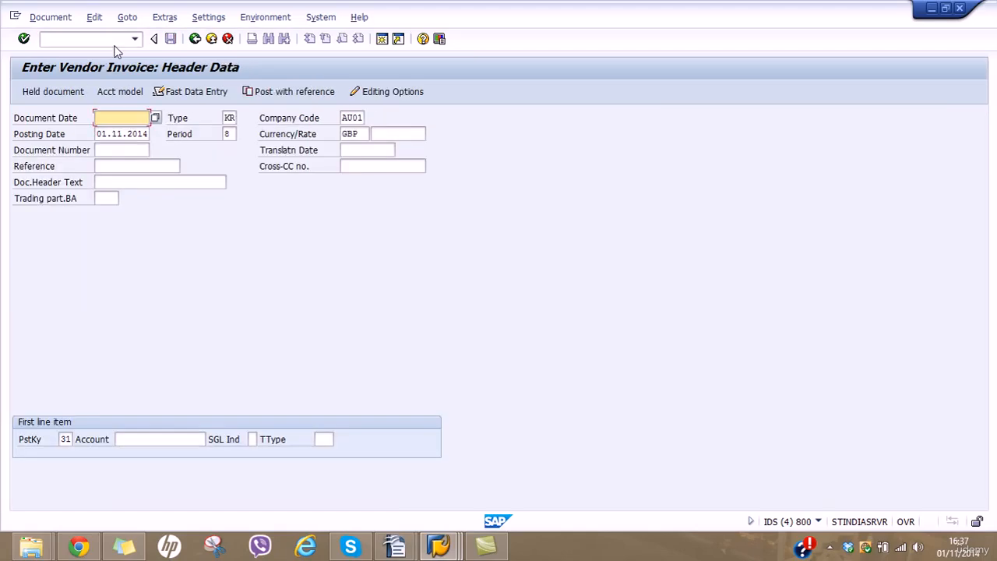
type("01.11.2014")
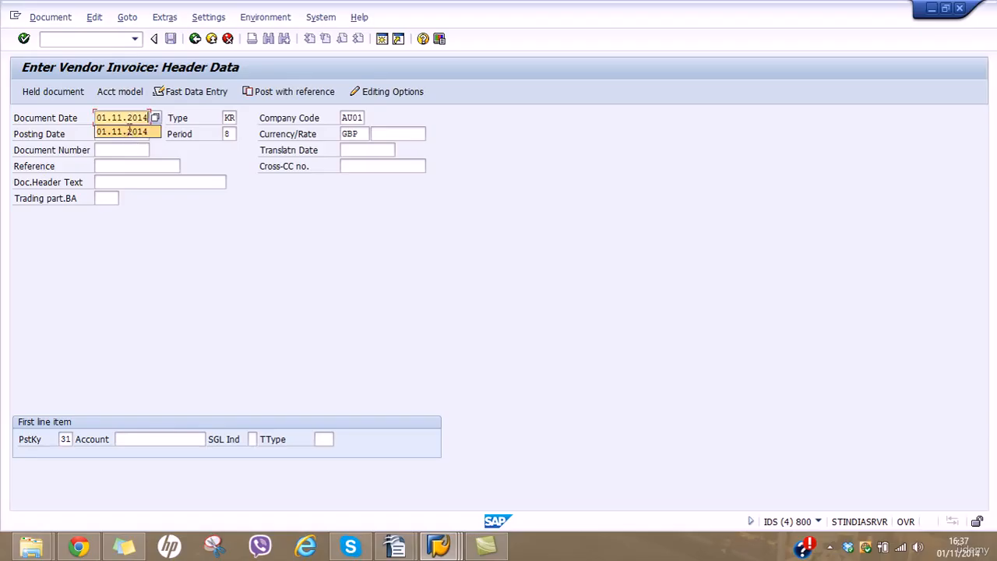
Choose the British Utilities vendor account for the first line item with posting key 31 and proceed to its item.
left_click(174, 439)
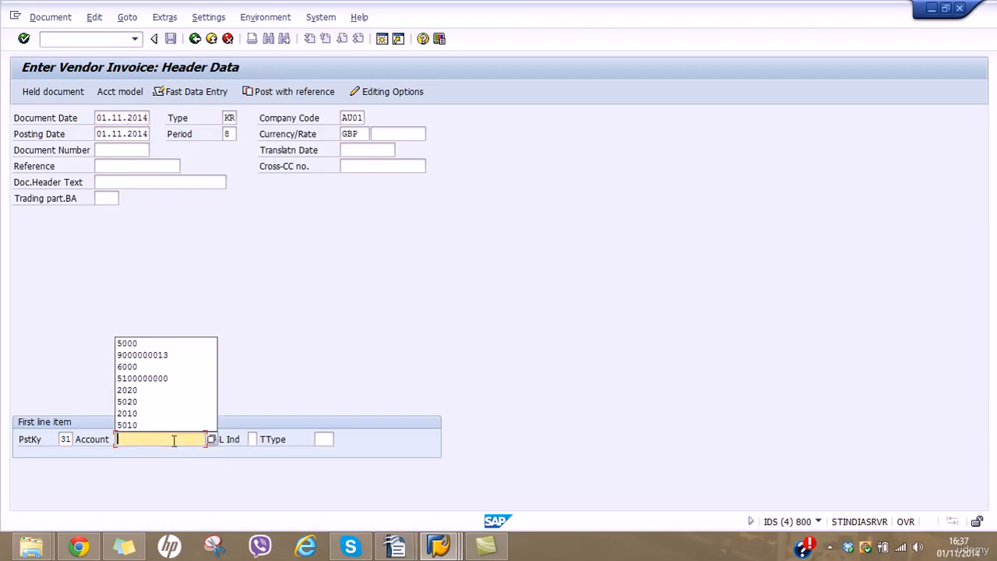
left_click(167, 356)
key("Return")
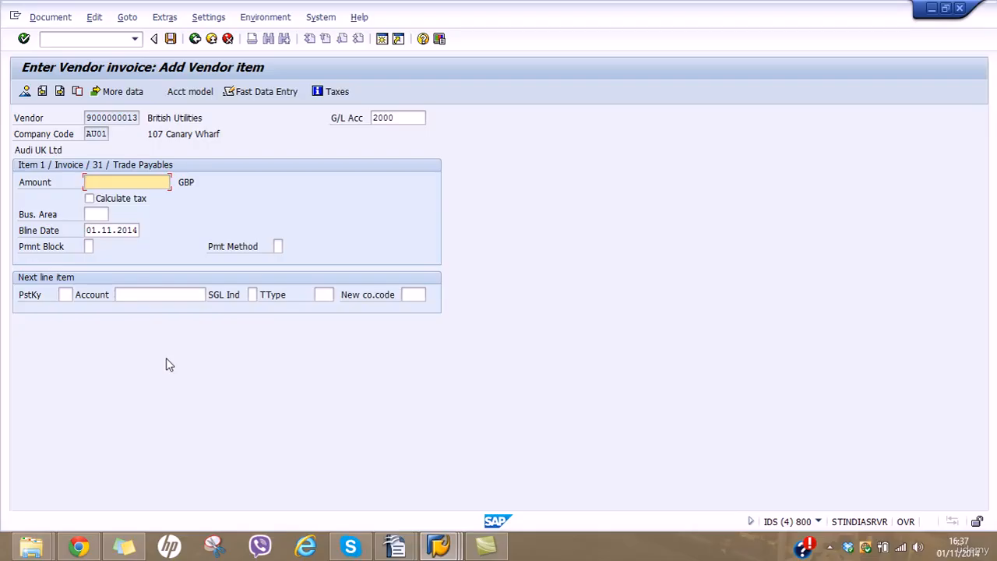
Set the vendor item amount to 2000 GBP and start the next line item with posting key 40 and account 5000.
type("2000")
left_click(65, 294)
key("Tab")
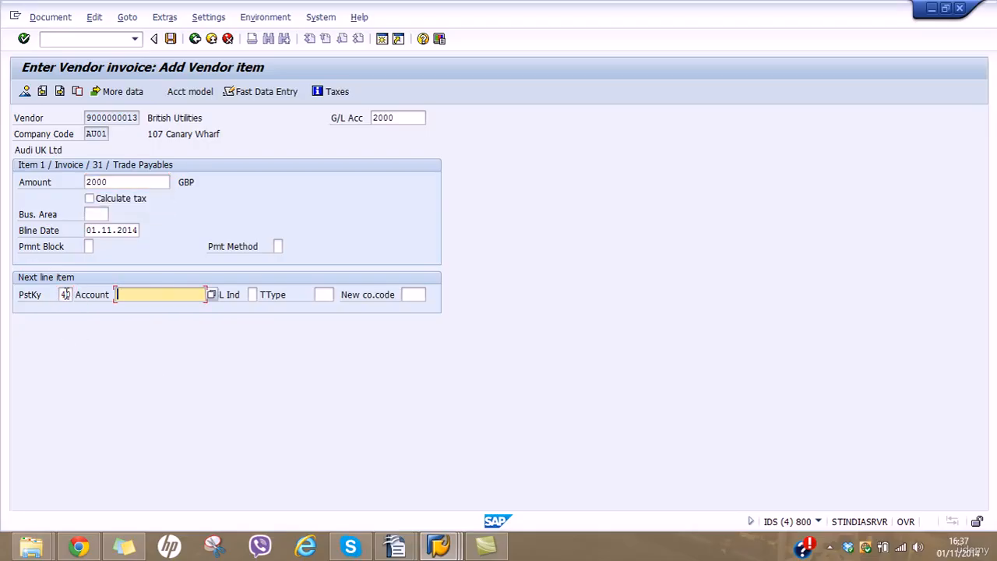
type("5000")
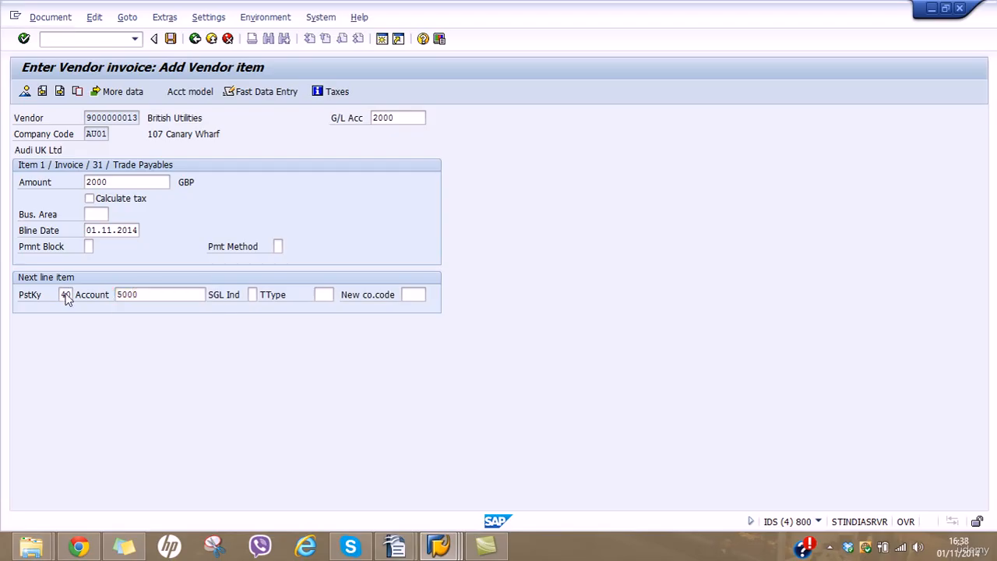
key("Return")
Set the Purchases A/C debit item amount to 2000 and simulate the document.
type("2,")
type("000")
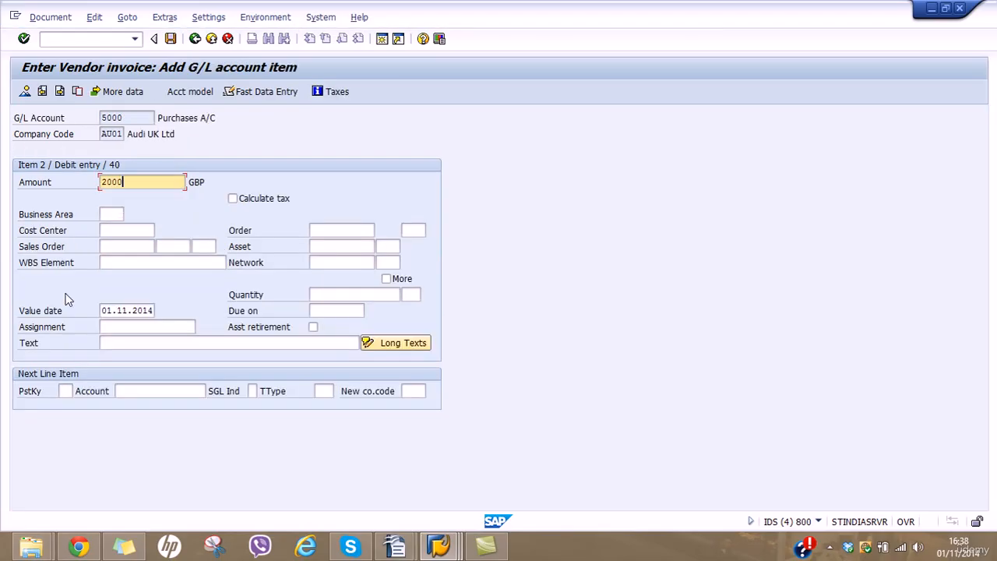
key("Return")
left_click(50, 17)
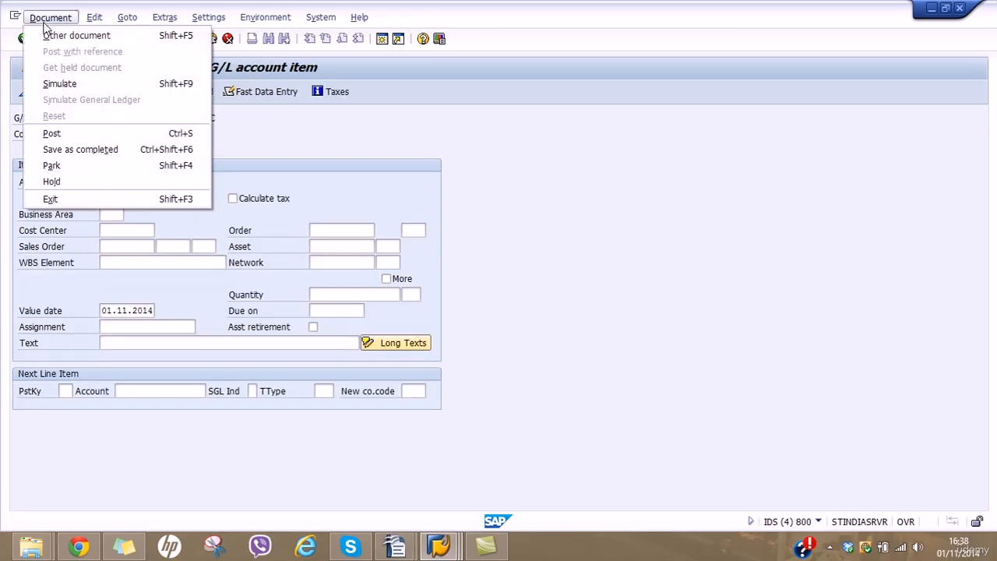
left_click(64, 81)
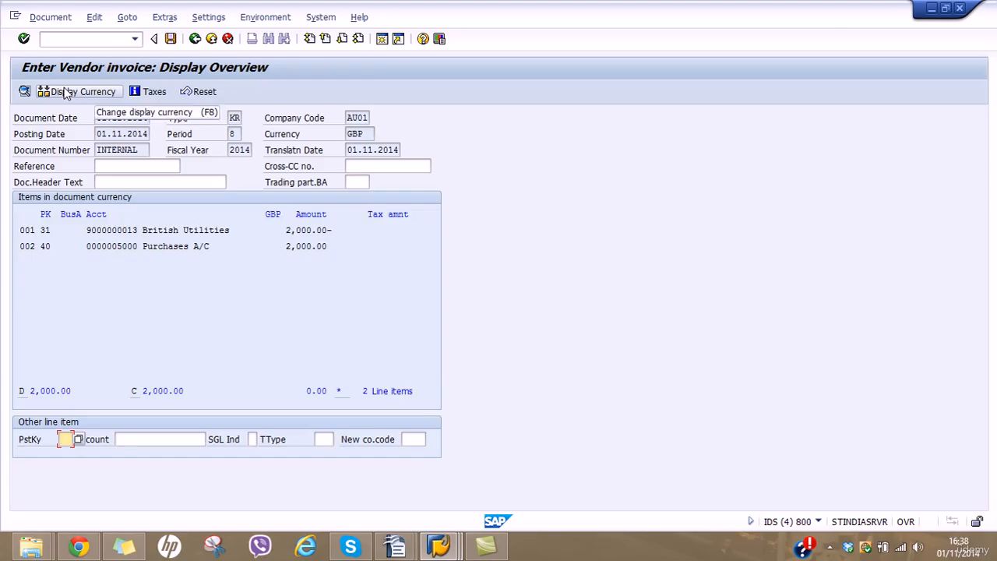
Post the simulated vendor invoice and display the posted document.
left_click(171, 41)
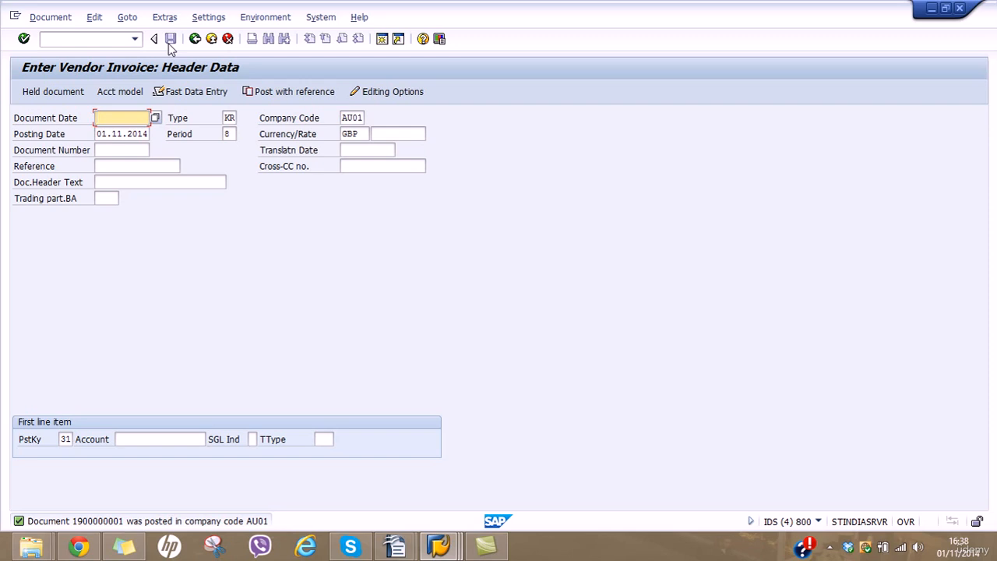
left_click(66, 16)
left_click(70, 68)
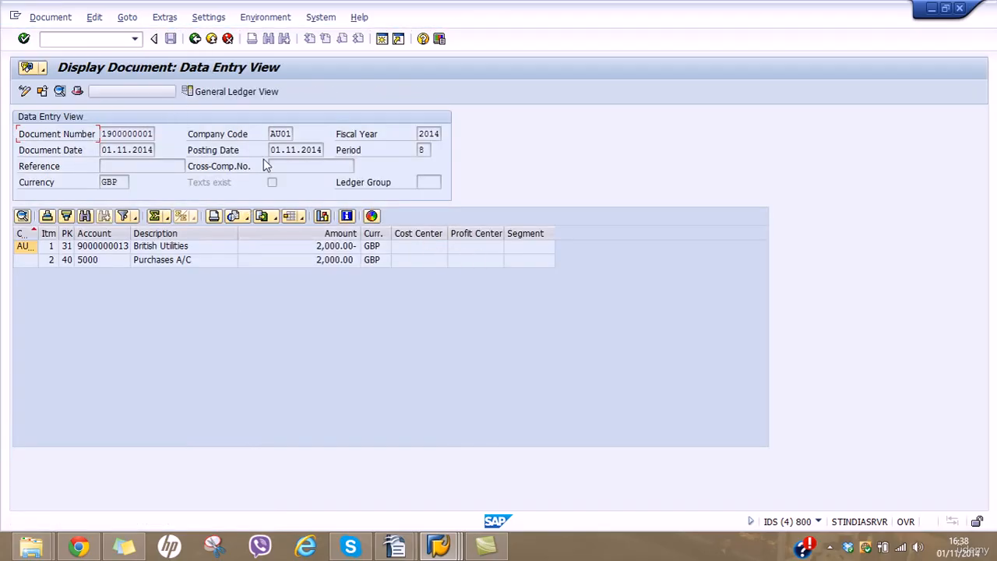
Exit to SAP Easy Access and select FBL1N - Display/Change Line Items in the Accounts Payable Account folder.
left_click(194, 42)
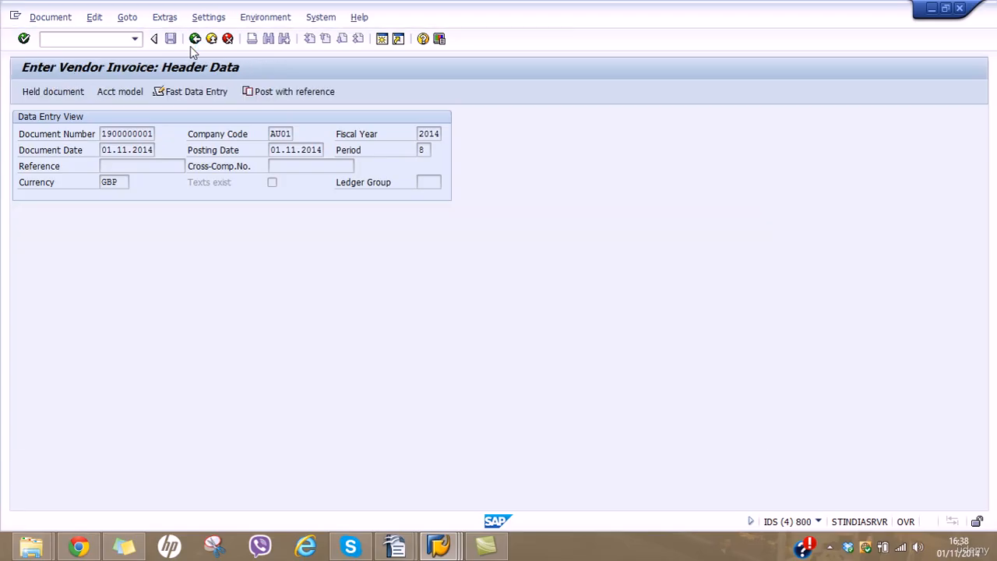
left_click(195, 39)
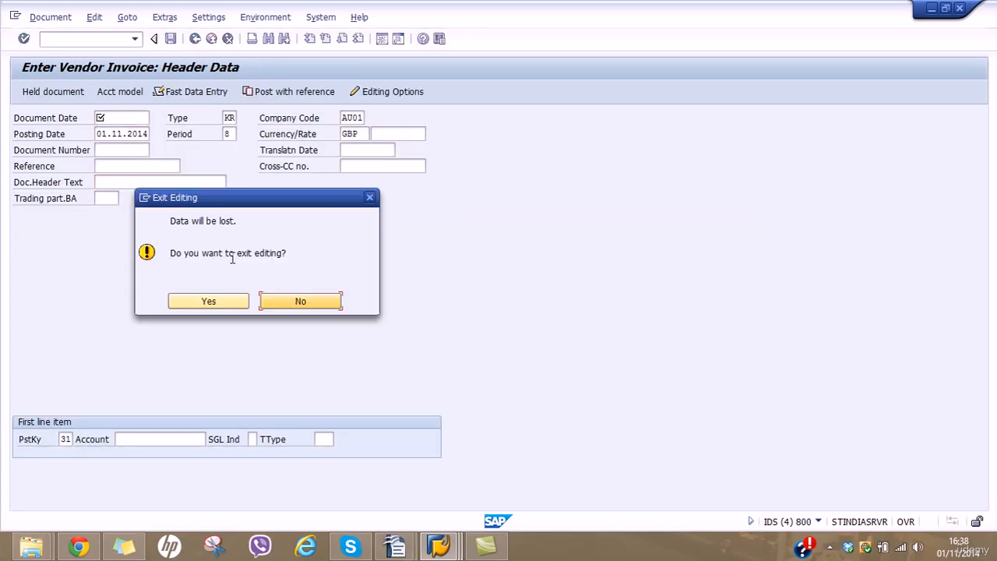
left_click(210, 301)
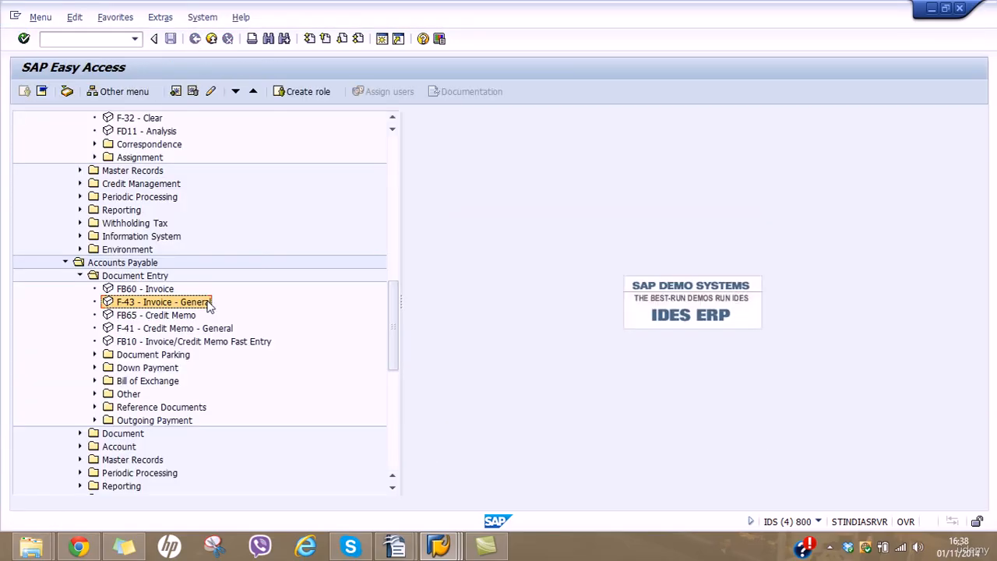
left_click_drag(397, 303, 398, 322)
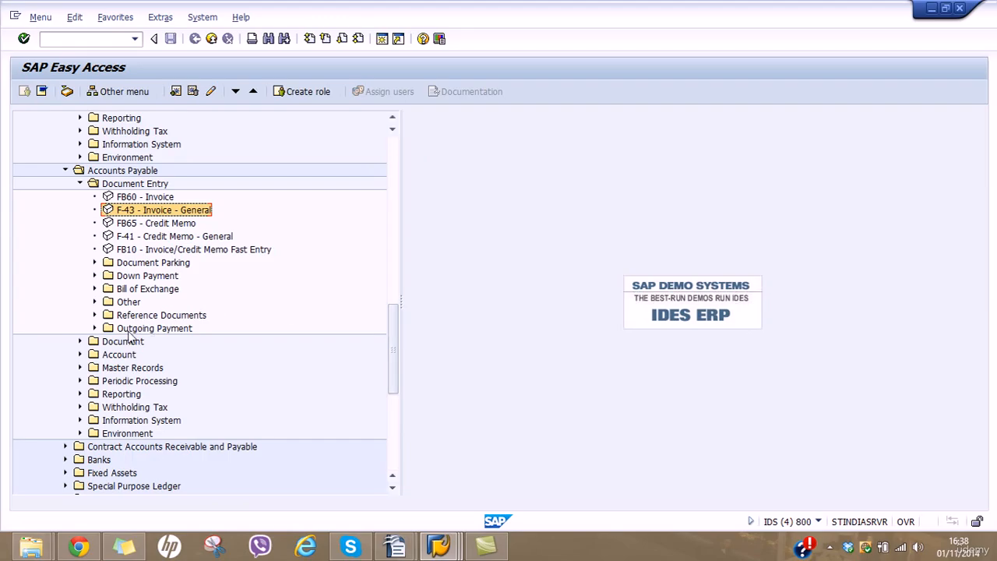
left_click(79, 355)
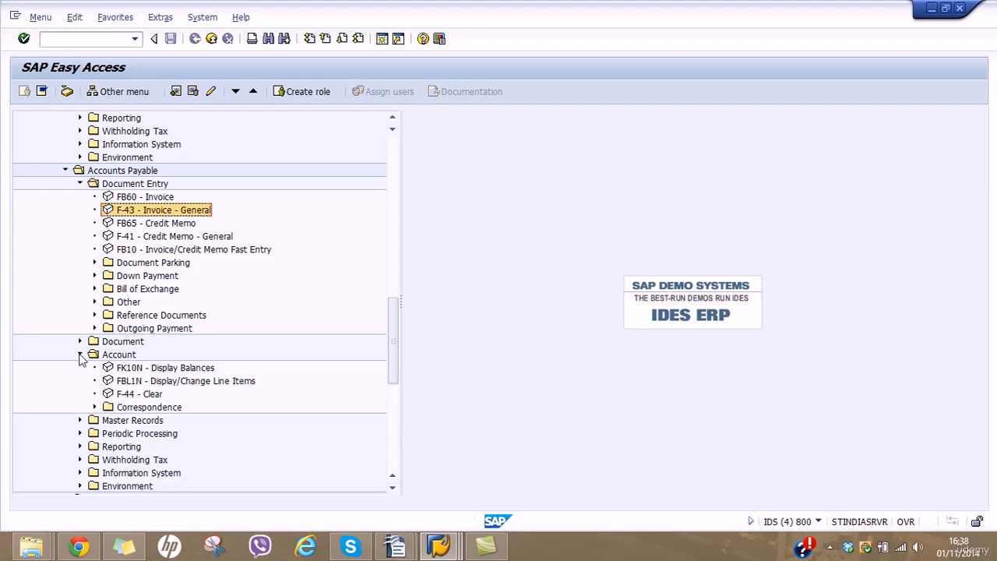
left_click(165, 380)
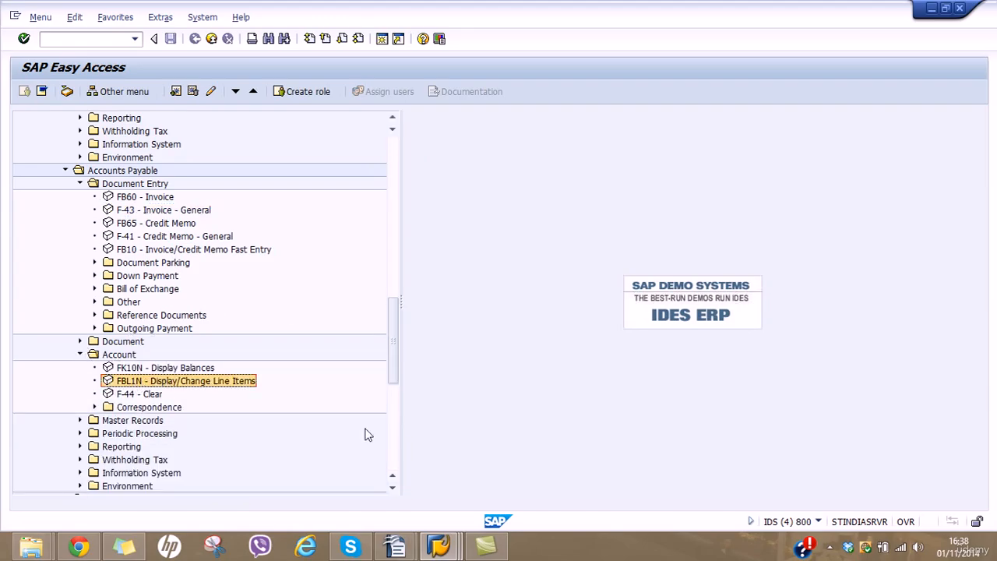
Switch to the Training Notes spreadsheet in OpenOffice Calc and record Document Posting with code F-43 in B88 and C88.
mouse_move(439, 545)
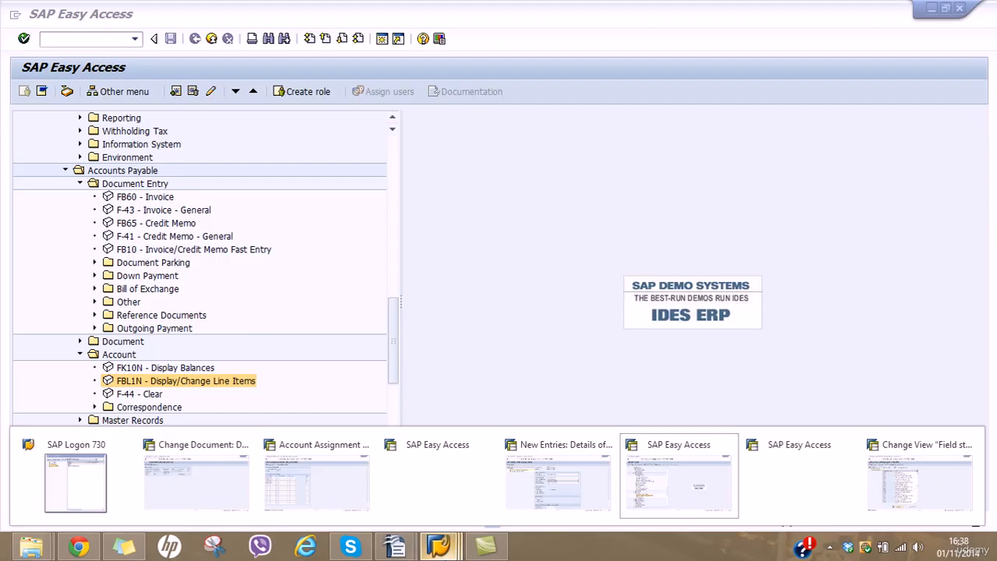
mouse_move(485, 545)
left_click(456, 459)
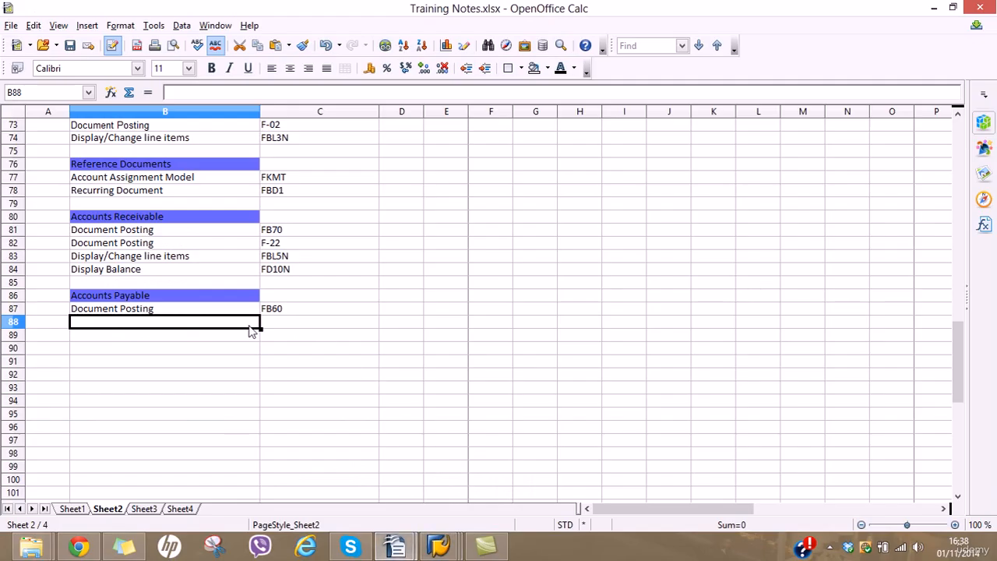
type("Document Pos")
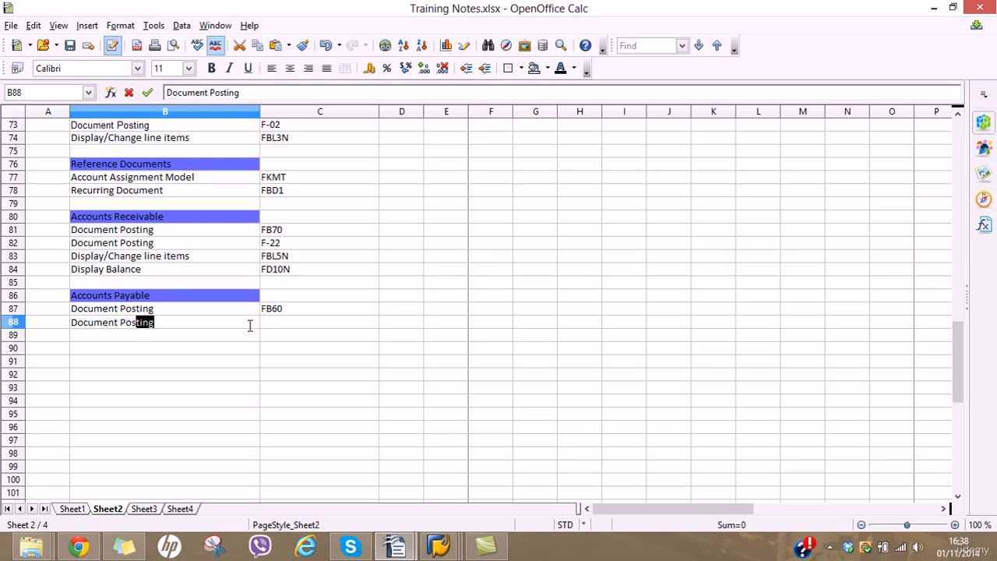
type("ting")
left_click(289, 329)
type("F-43")
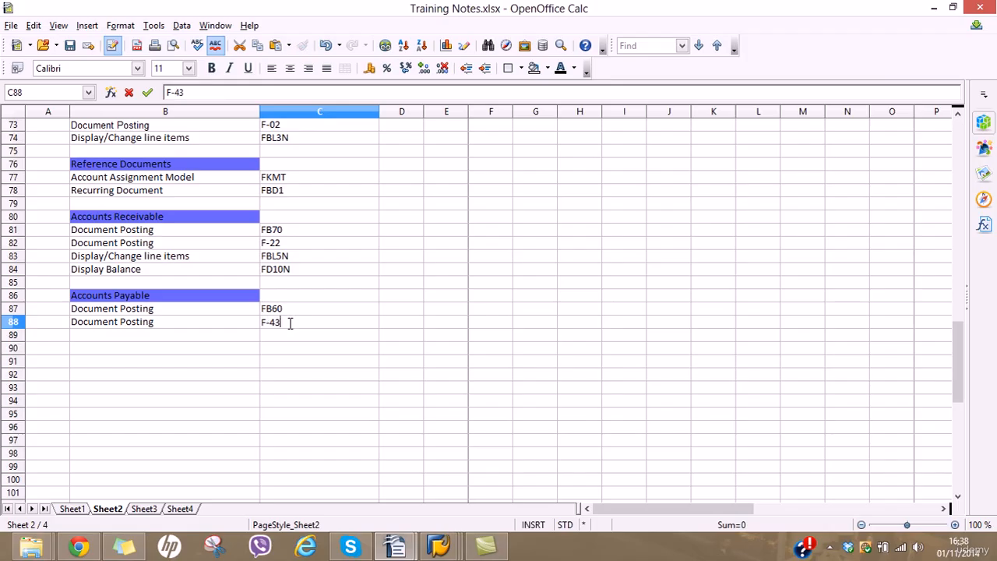
key("Return")
key("Left")
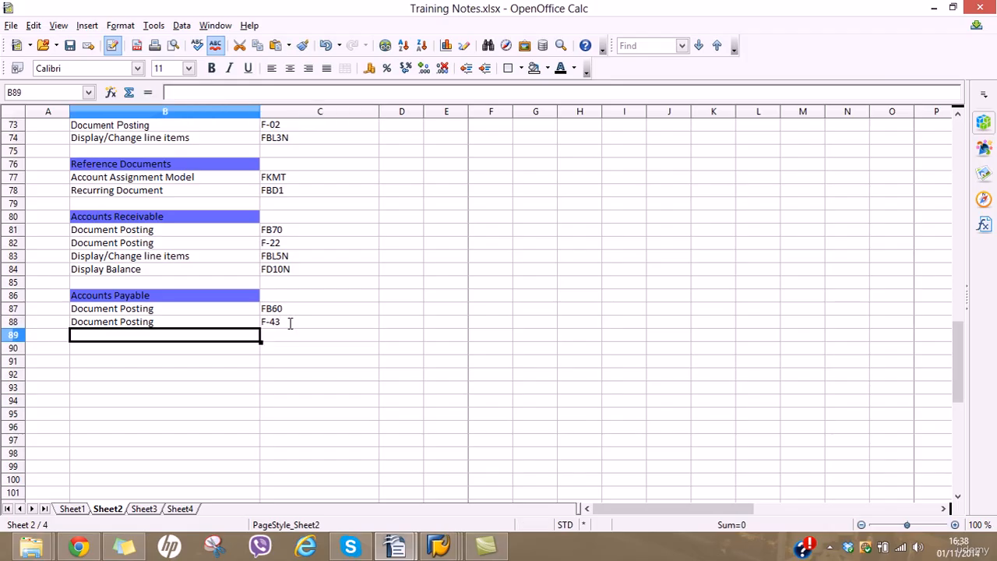
Record Display/Change line items in B89 and its transaction code FBL1N in C89.
type("Disp")
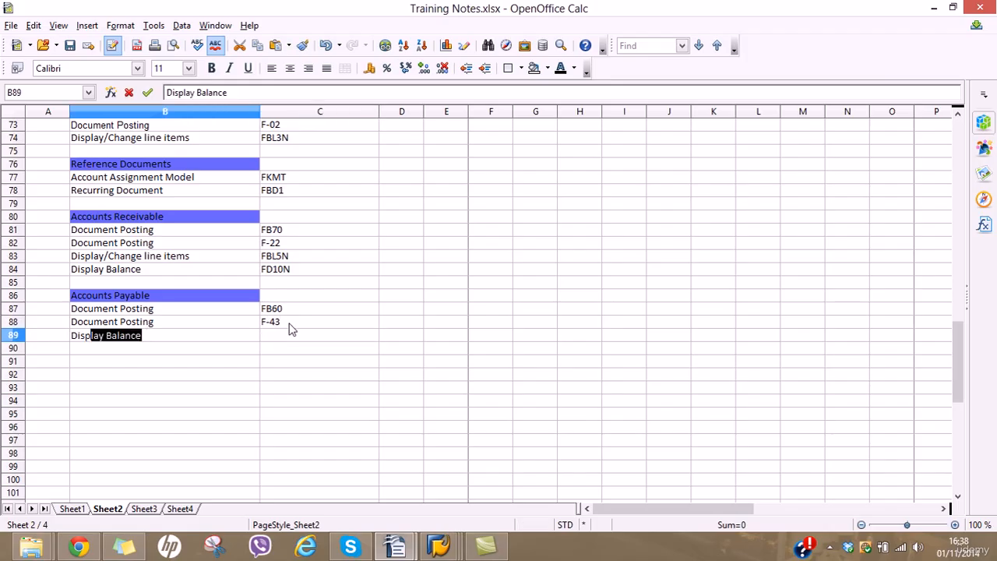
type("la")
key("BackSpace")
type("lay/")
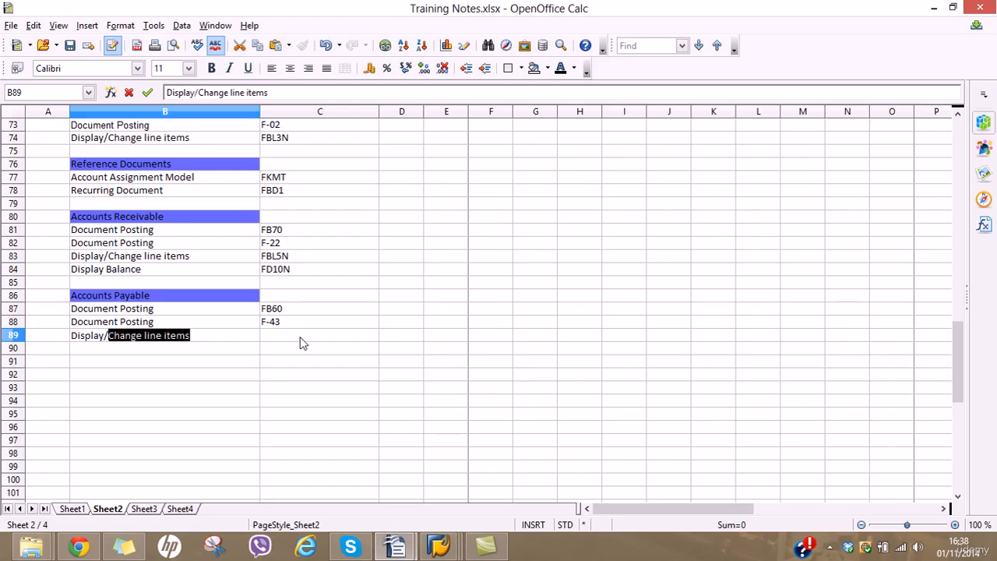
left_click(301, 343)
type("FBL")
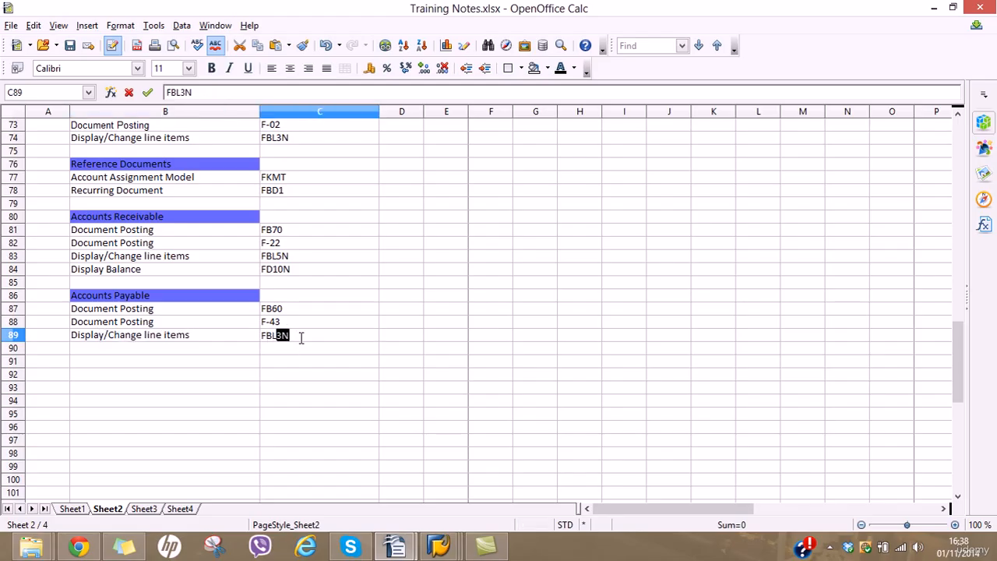
key("BackSpace")
type("1N")
key("Return")
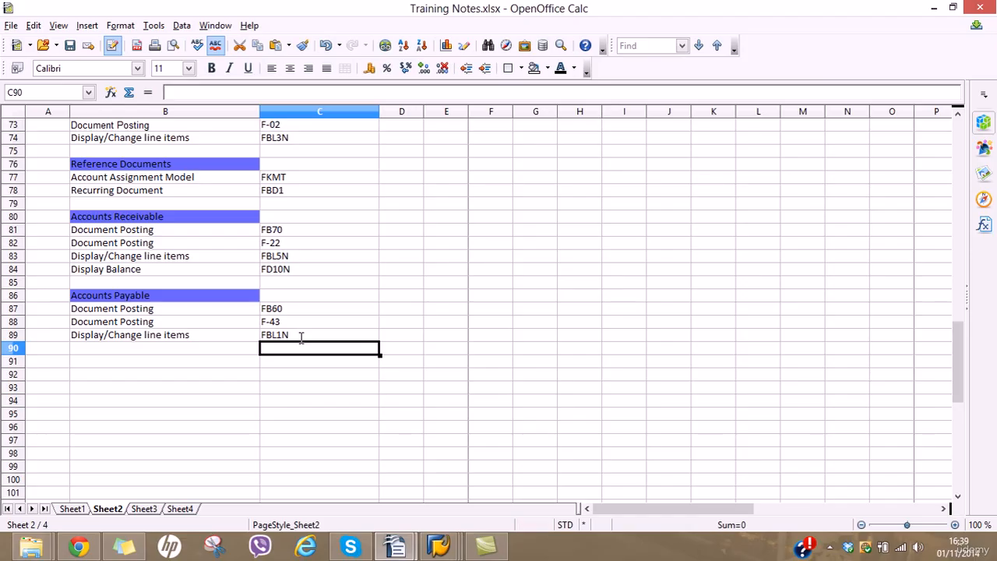
key("Left")
Switch to SAP and run FBL1N to display the open line items of vendor British Utilities in company code AU01.
left_click(444, 549)
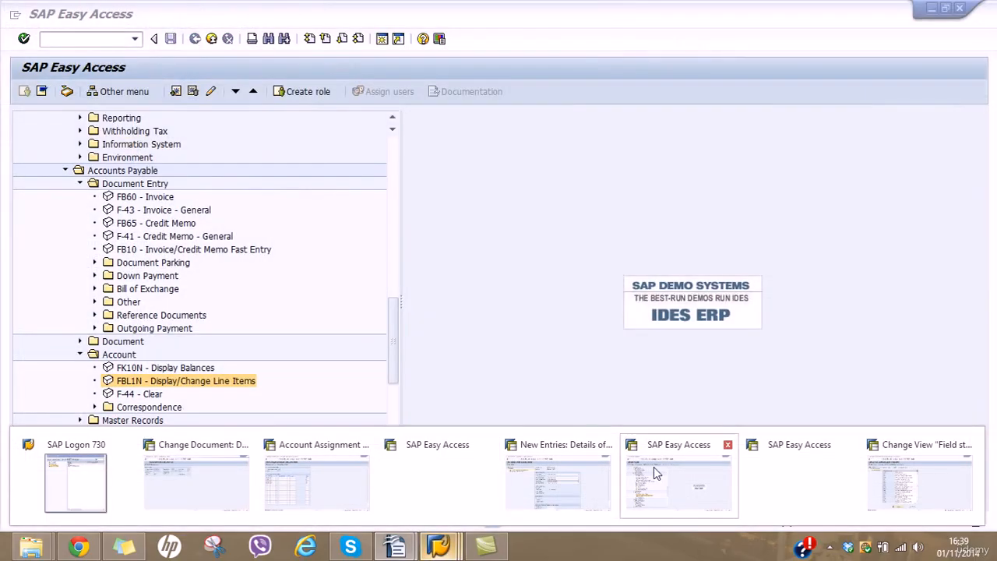
left_click(673, 475)
double_click(142, 379)
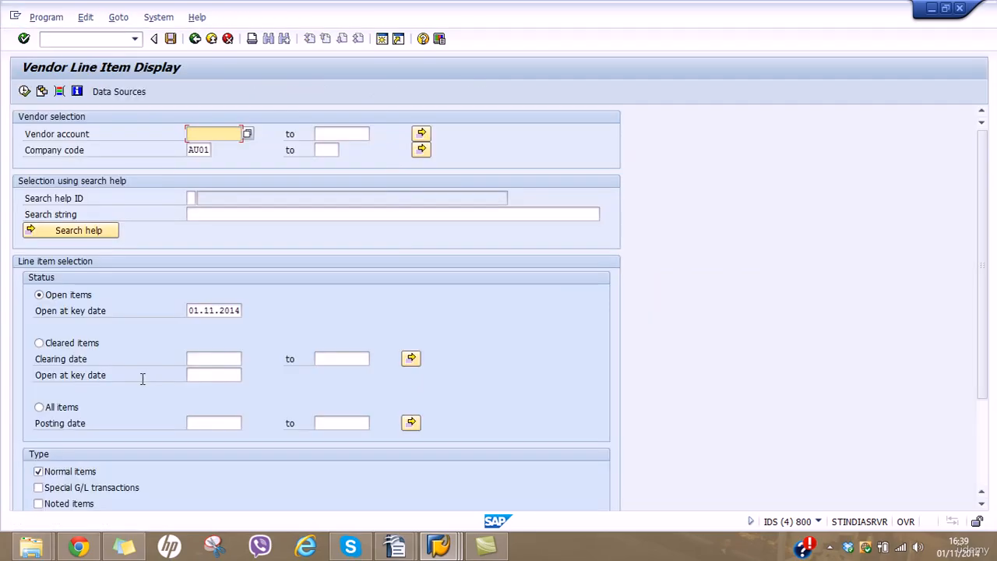
left_click(247, 134)
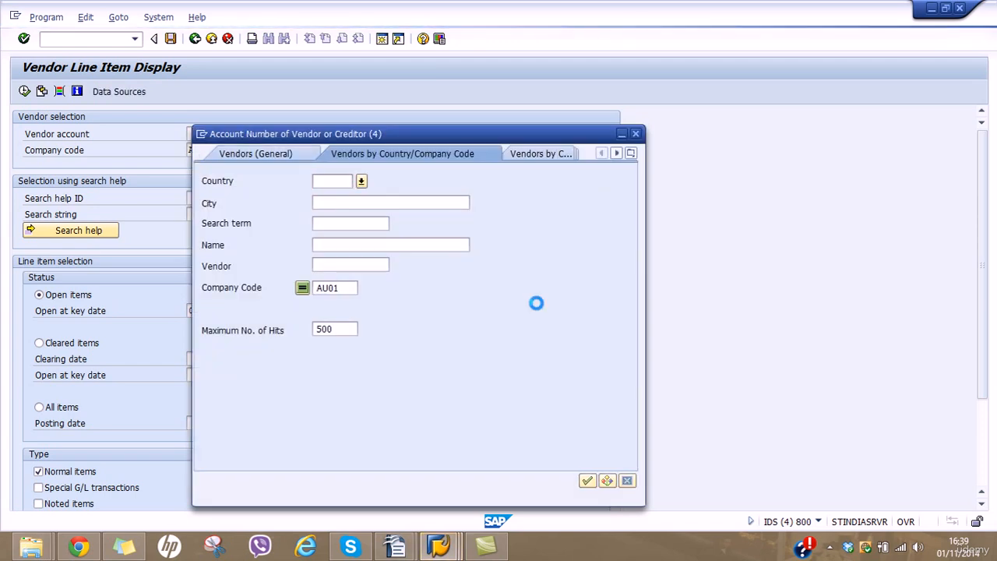
double_click(380, 123)
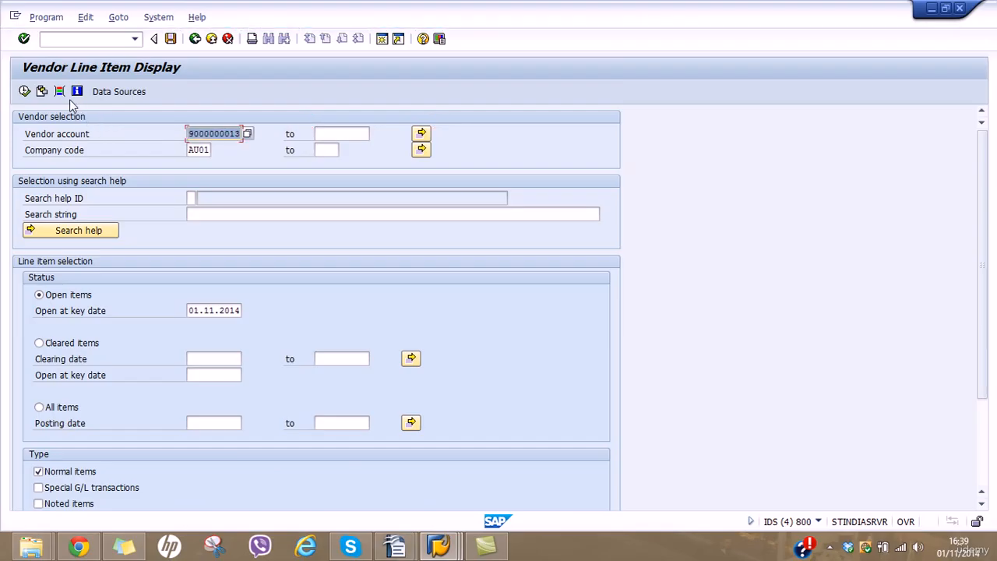
left_click(24, 91)
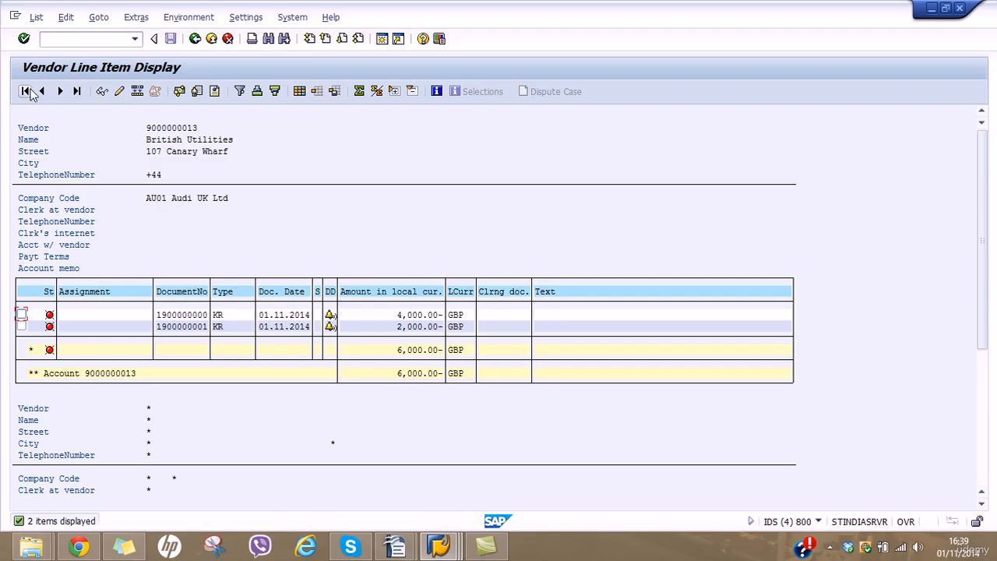
Exit the line item display to SAP Easy Access and select FK10N - Display Balances in the Accounts Payable Account folder.
left_click(195, 39)
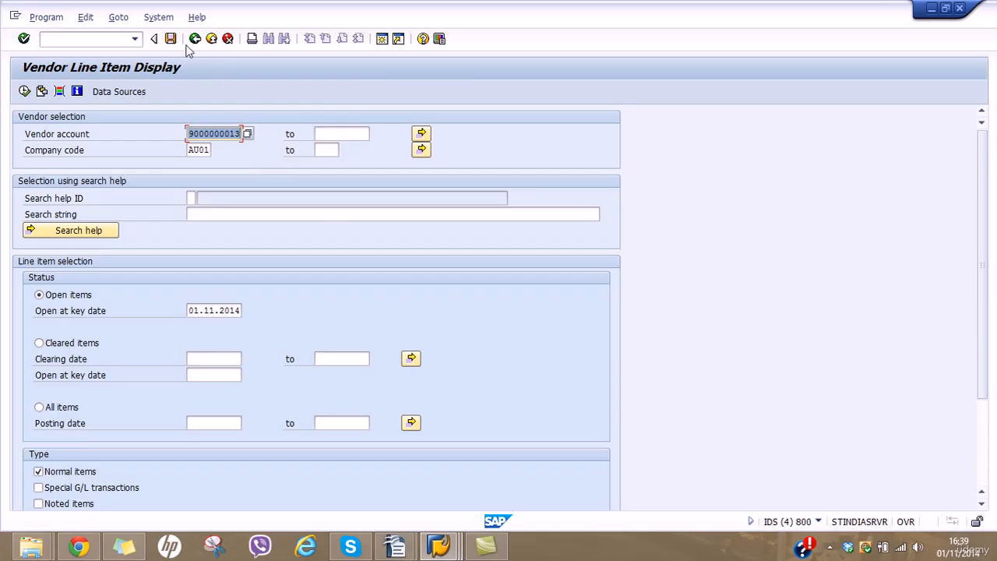
left_click(195, 39)
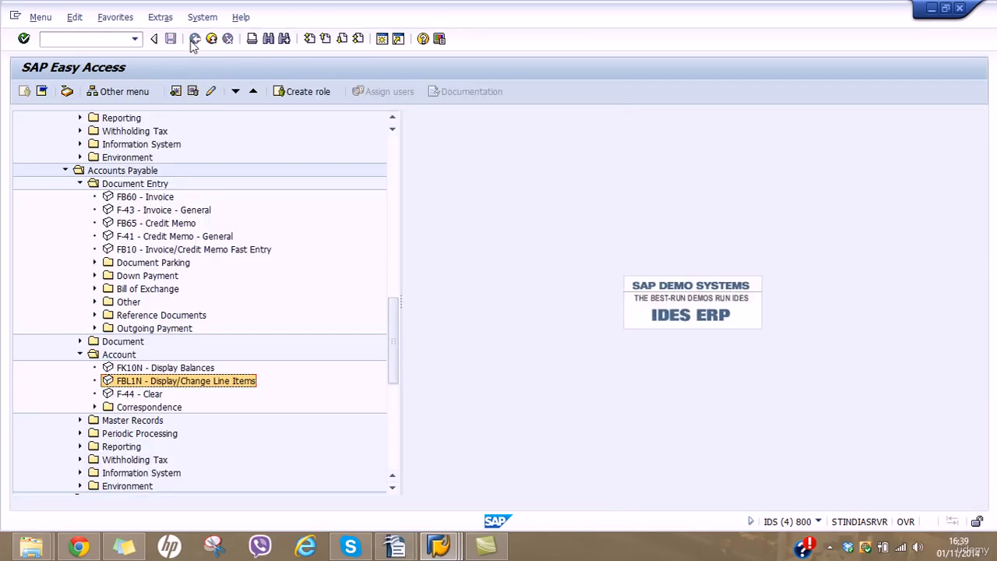
left_click(171, 370)
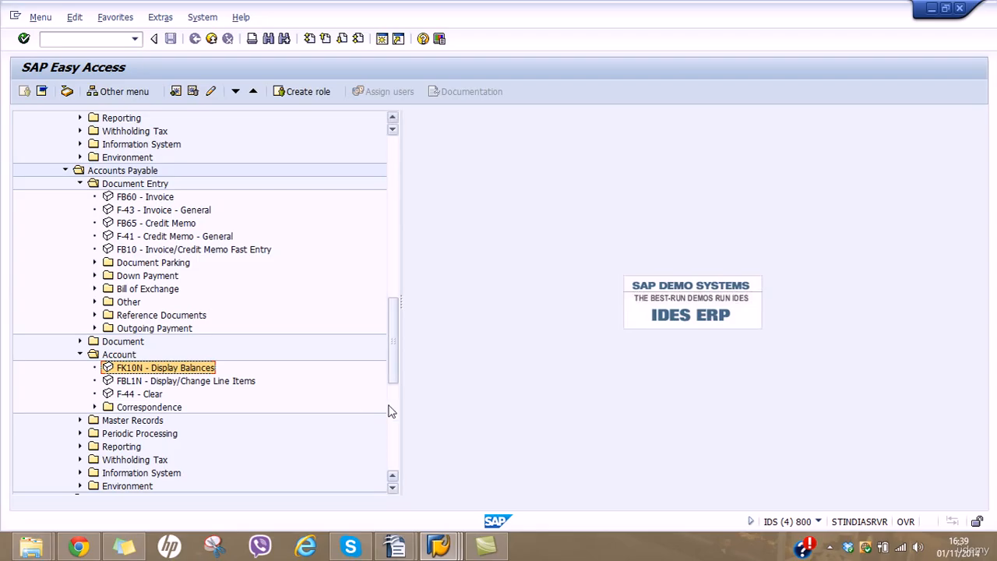
Switch to the Training Notes spreadsheet in OpenOffice Calc and record Display Balance in B90 with transaction code FK10N in C90.
left_click(394, 543)
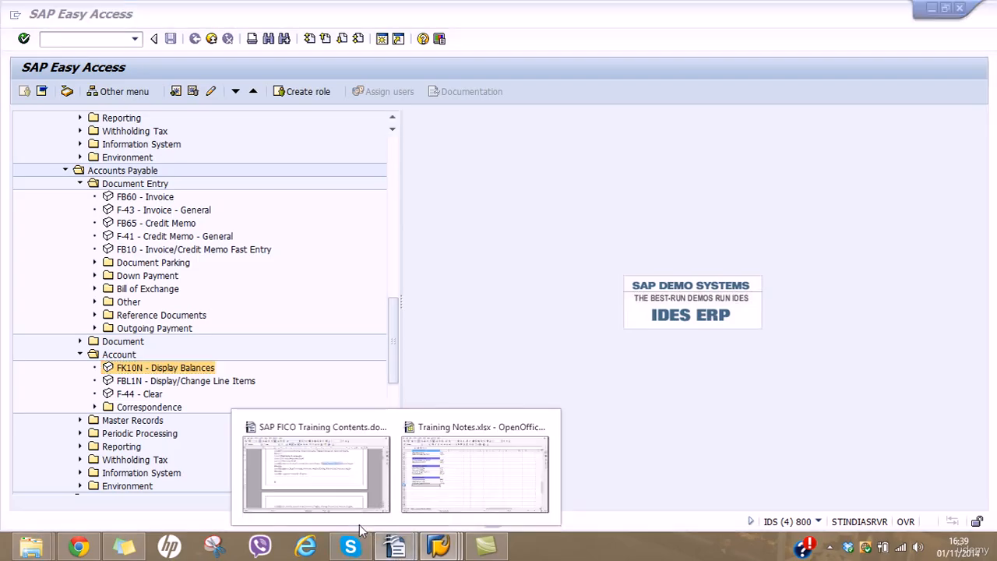
left_click(475, 471)
type("Displa")
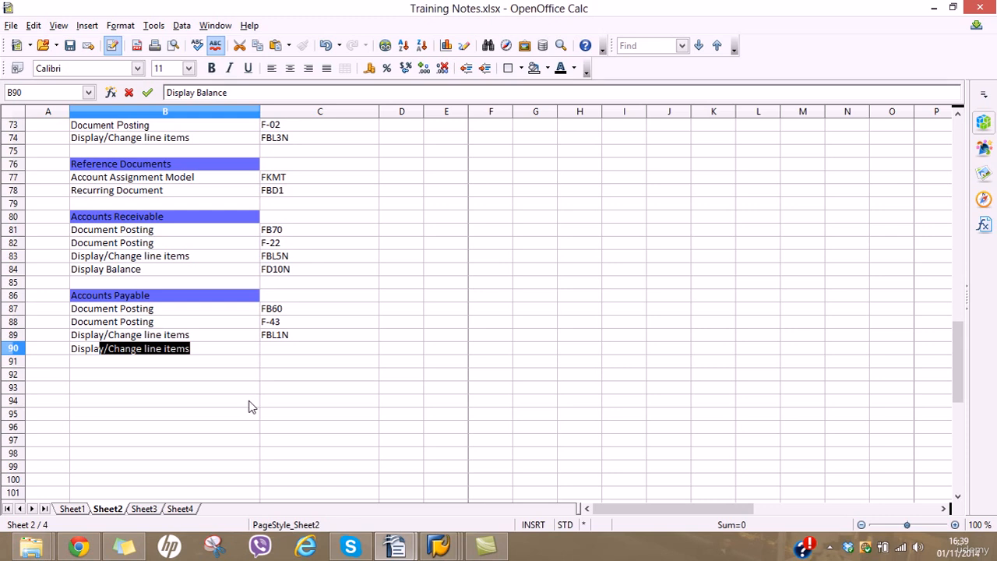
type("y")
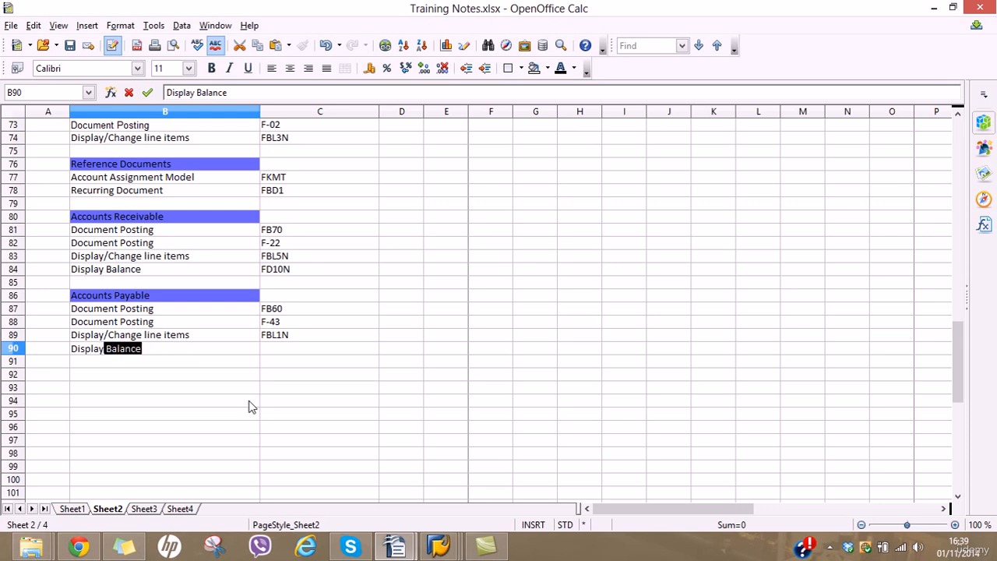
left_click(296, 353)
type("FK10N")
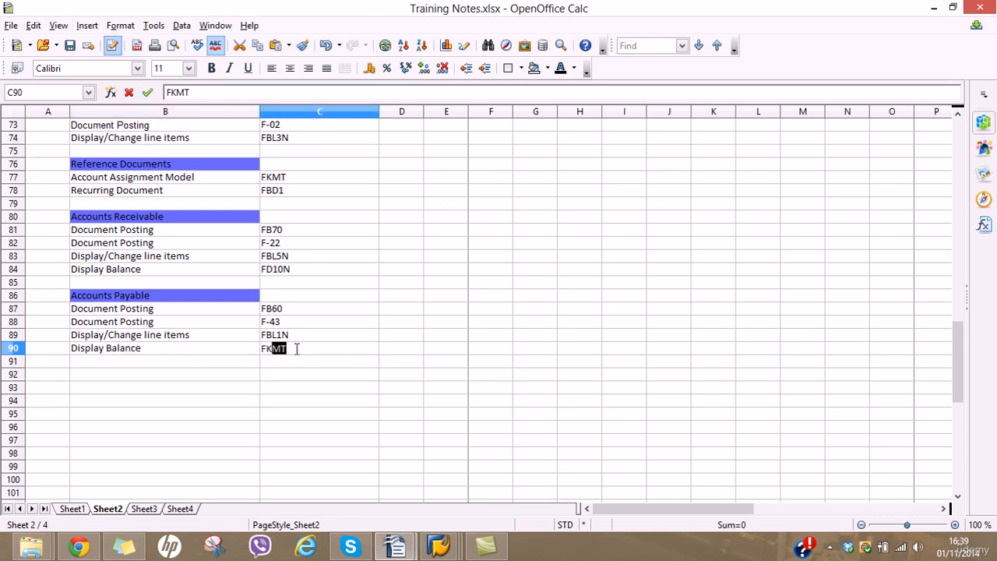
key("Return")
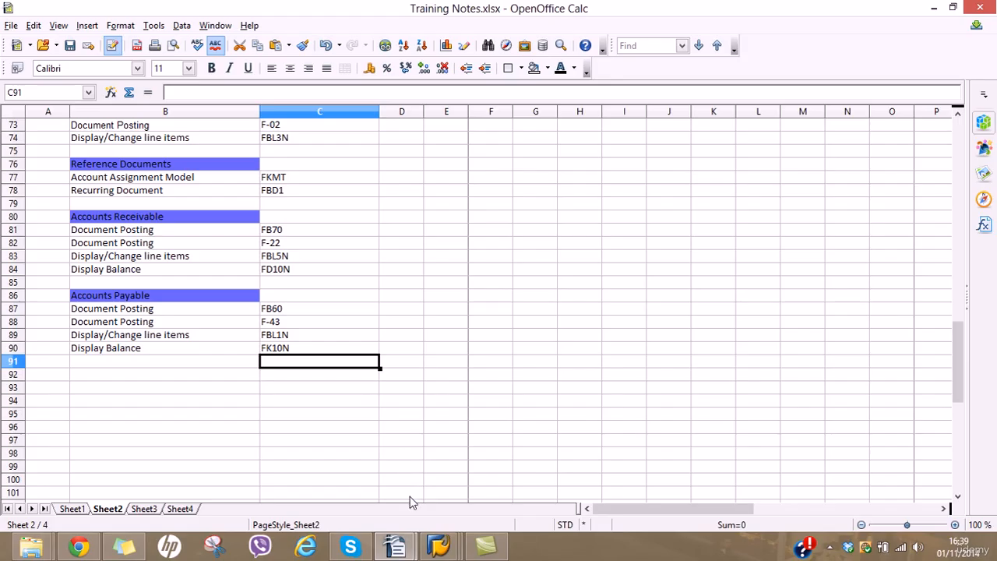
Switch to SAP, run FK10N for British Utilities in AU01, and drill down from the Sales/Purchases total to its line items.
mouse_move(436, 544)
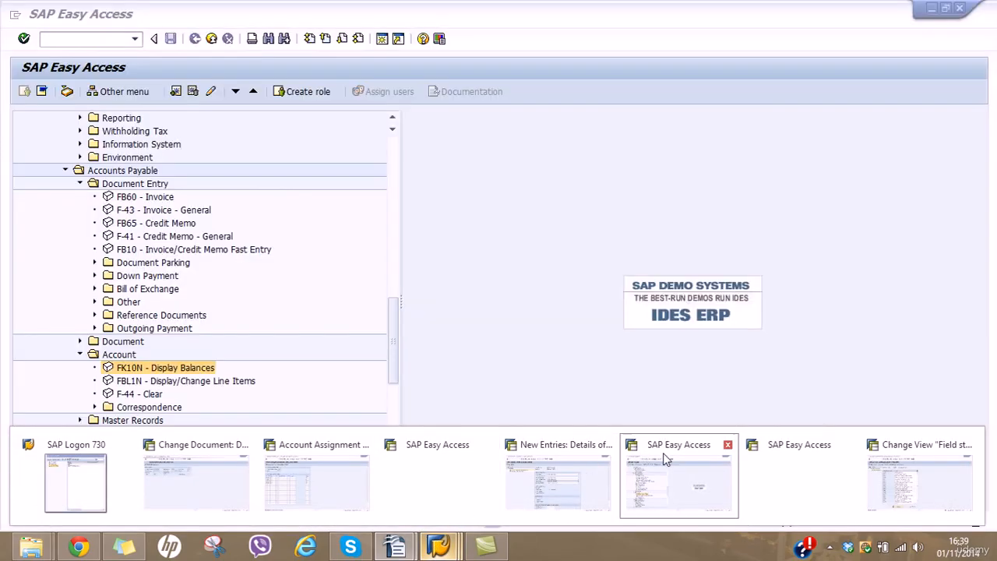
left_click(663, 452)
double_click(190, 370)
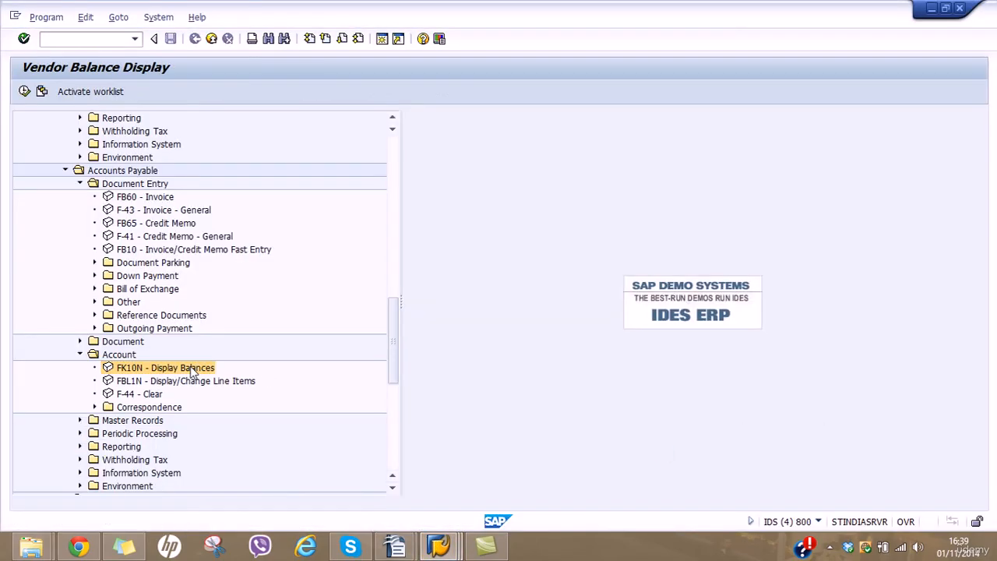
left_click(25, 92)
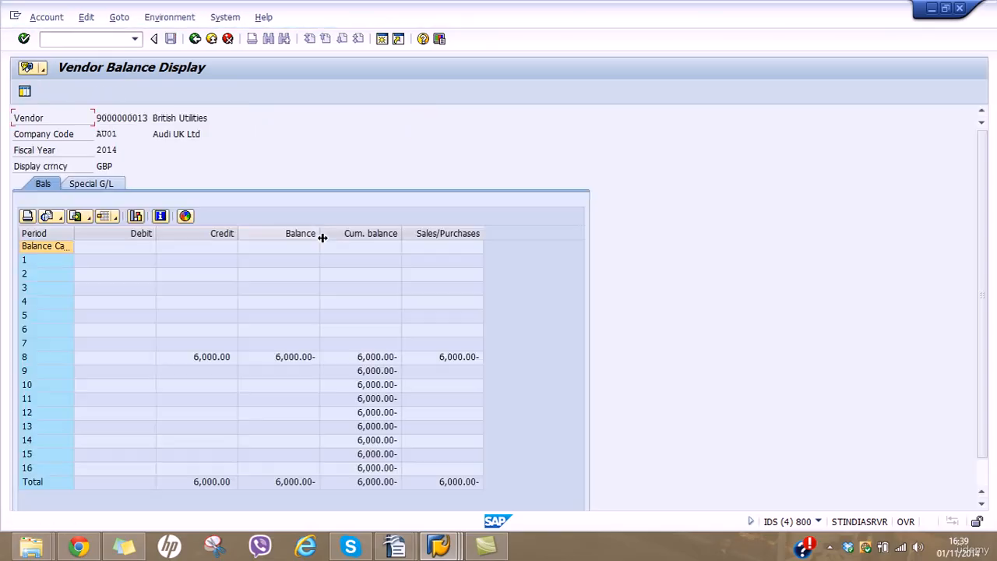
double_click(459, 482)
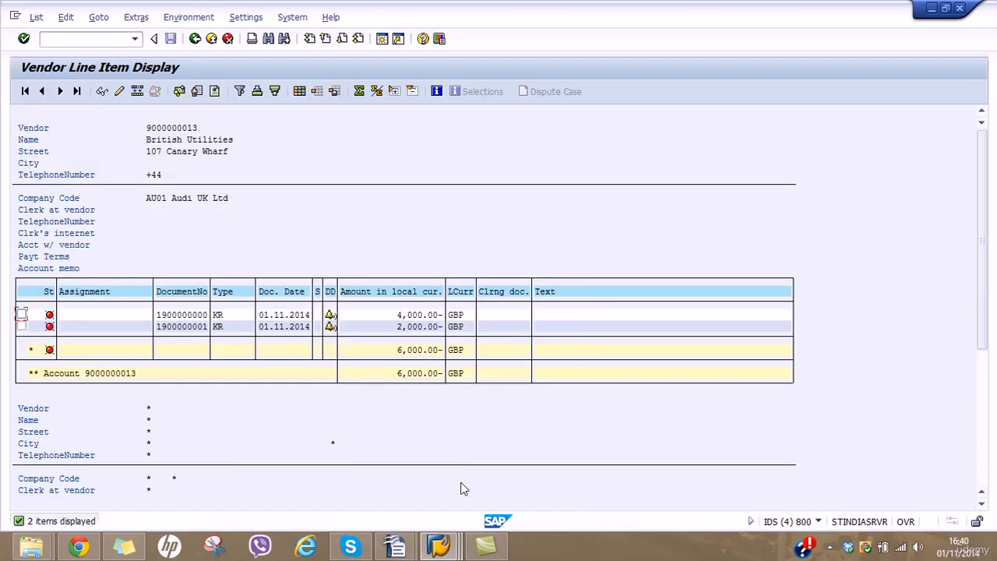
Switch to the SAP FICO Training Contents document in OpenOffice Writer and review the Accounts Receivable and Accounts Payable invoice topics.
left_click(395, 545)
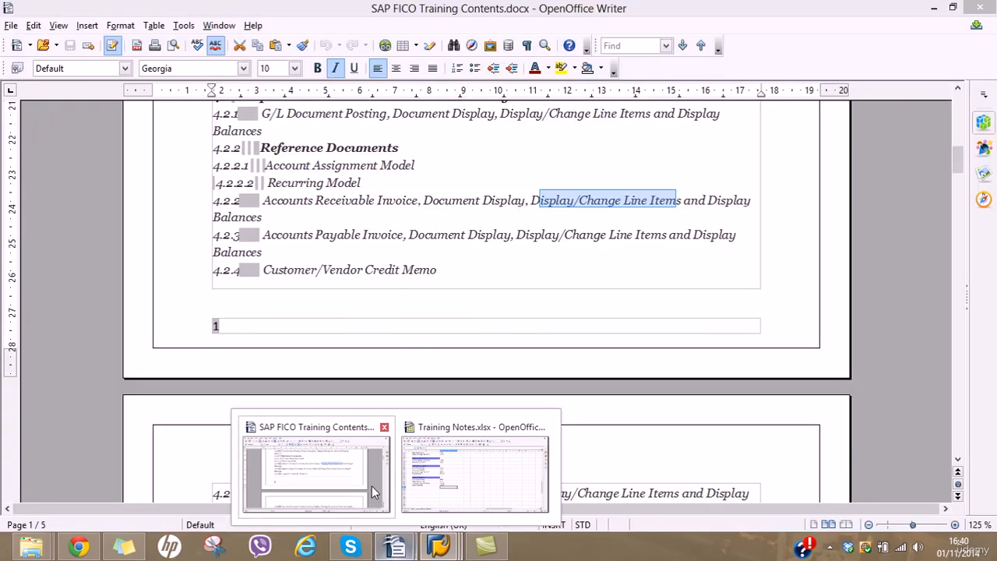
left_click(371, 485)
left_click(369, 248)
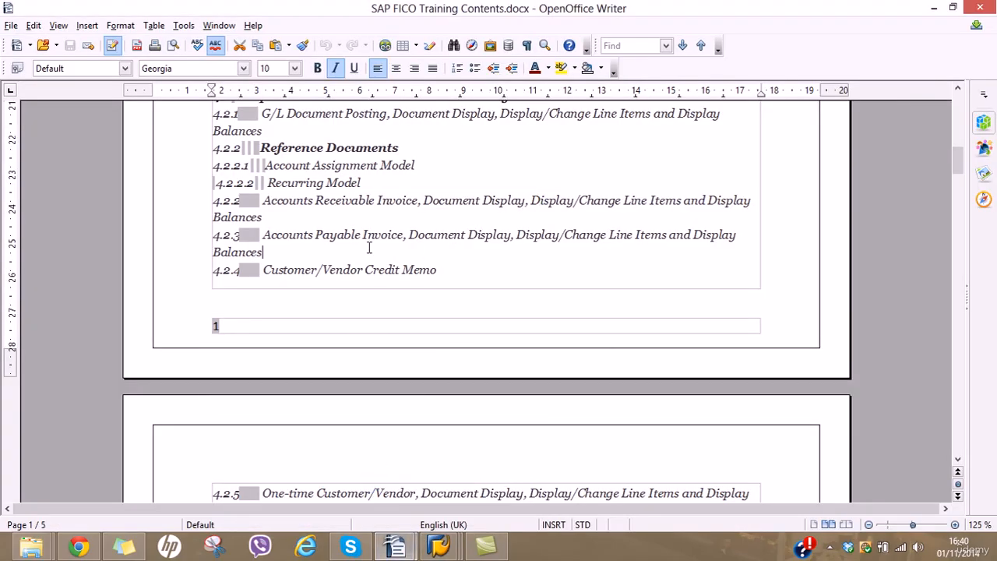
left_click_drag(275, 243, 189, 204)
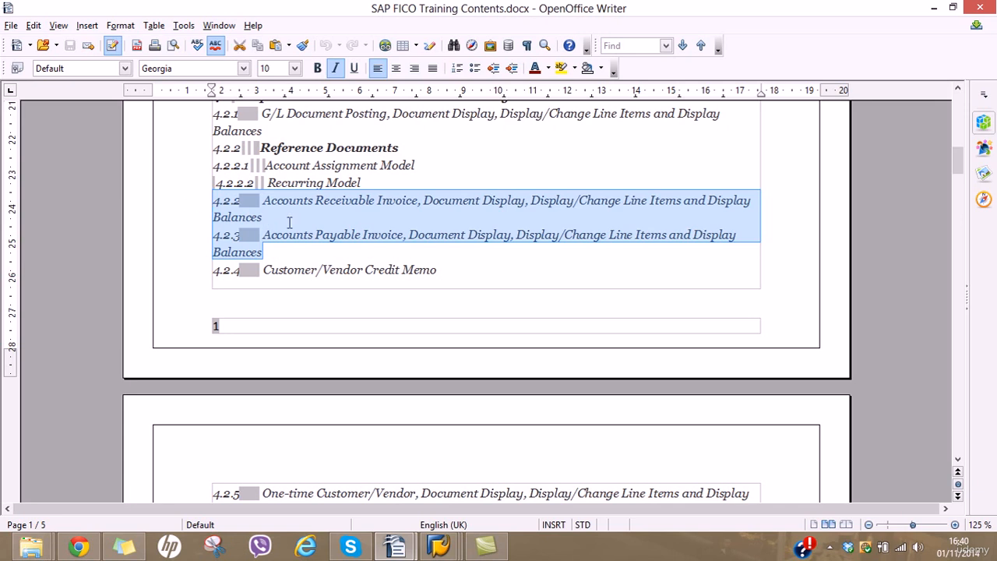
left_click(375, 241)
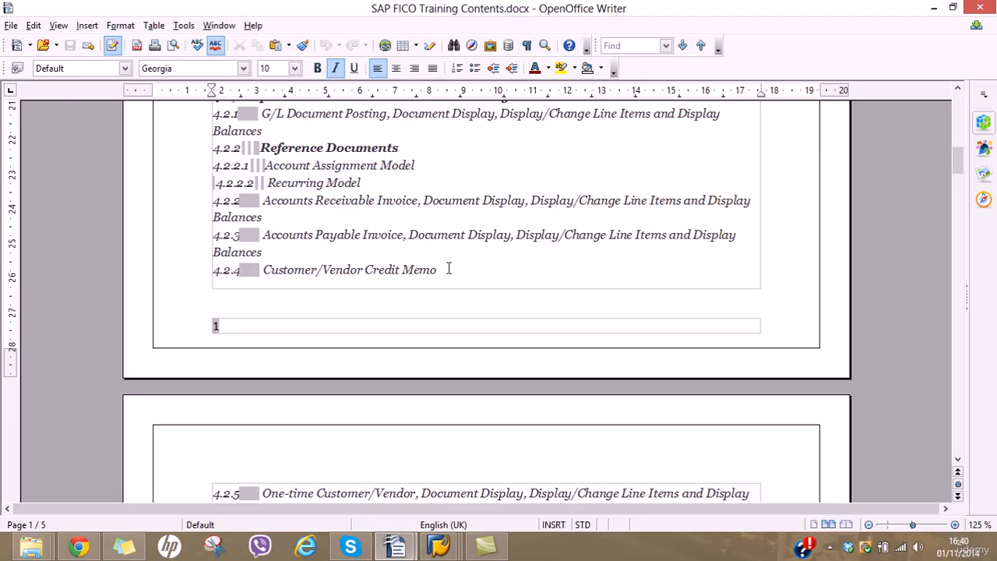
left_click(830, 546)
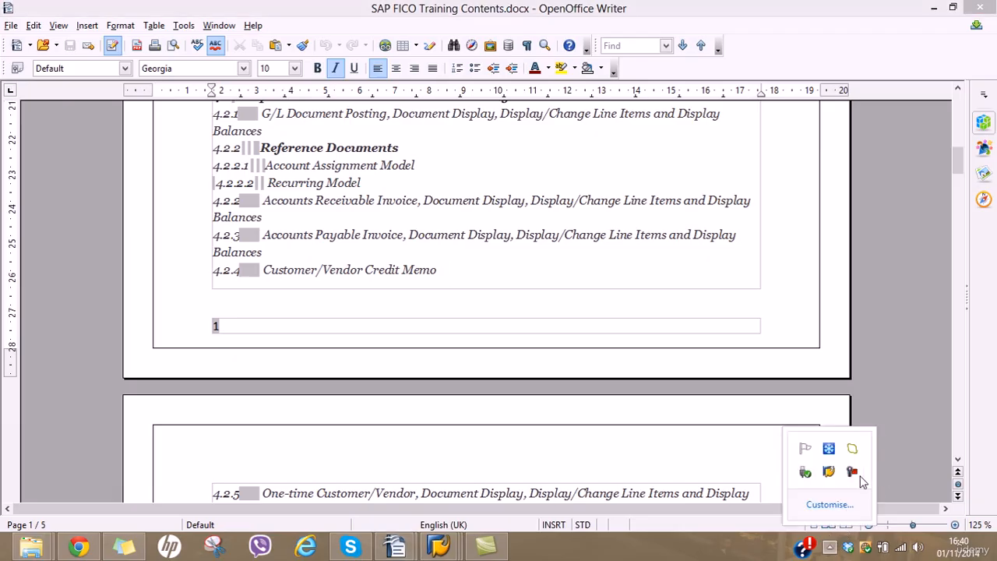